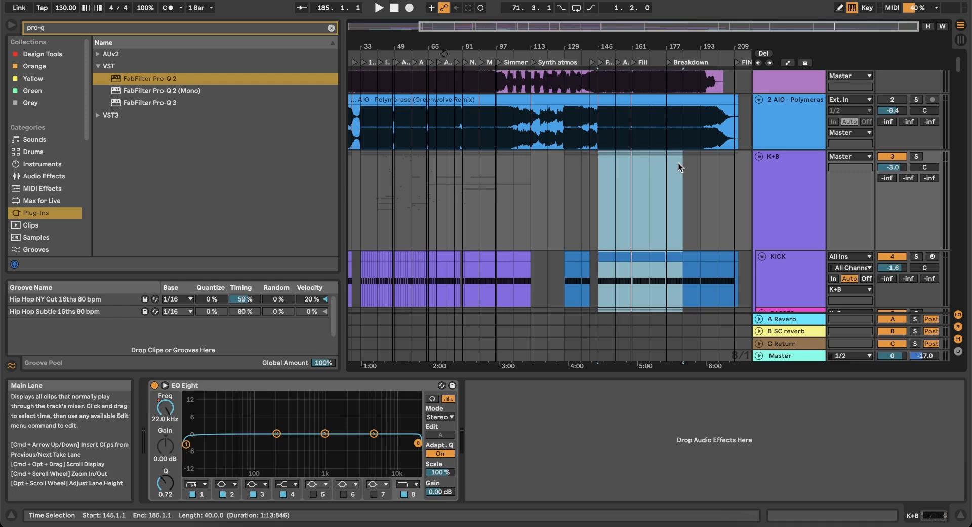
# Review the K+B group's full span in the arrangement, from bar 1 to bar 209.
pyautogui.scroll(-3, 576, 210)
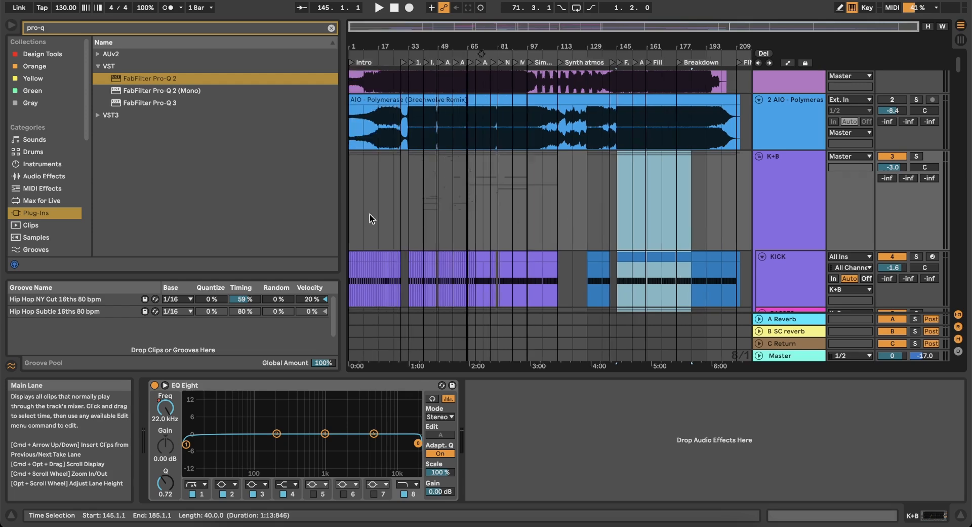
pyautogui.moveTo(351, 211); pyautogui.dragTo(735, 199)
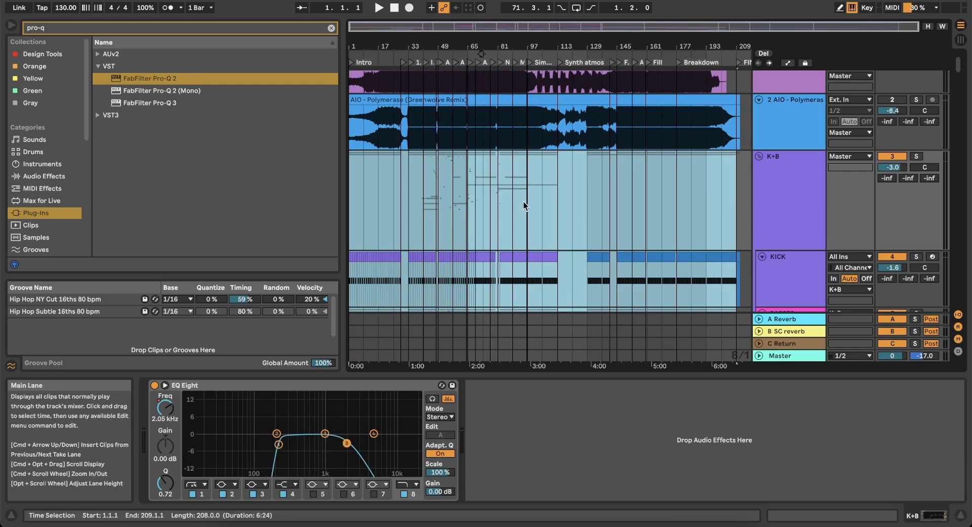
pyautogui.click(625, 181)
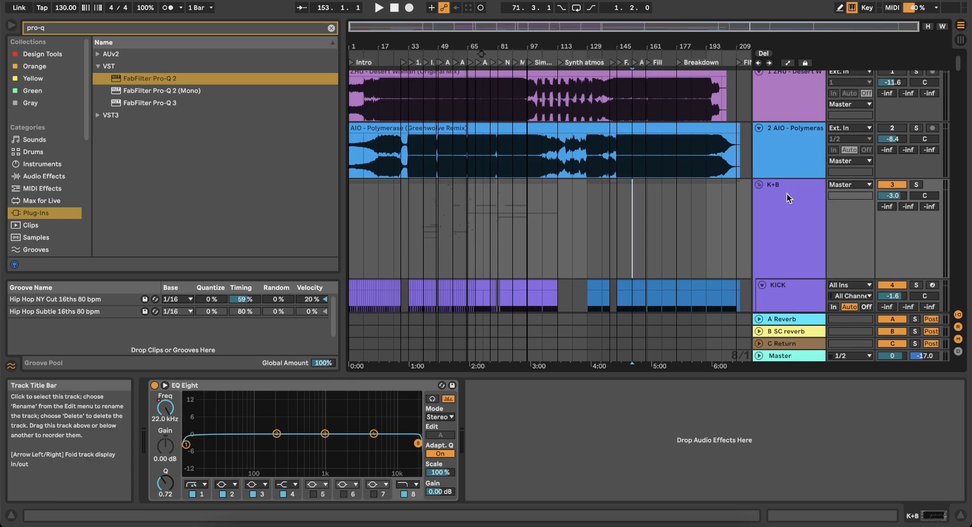
# Open the Kick 2 plug-in on the KICK track and solo that track.
pyautogui.scroll(-3, 787, 194)
pyautogui.click(789, 193)
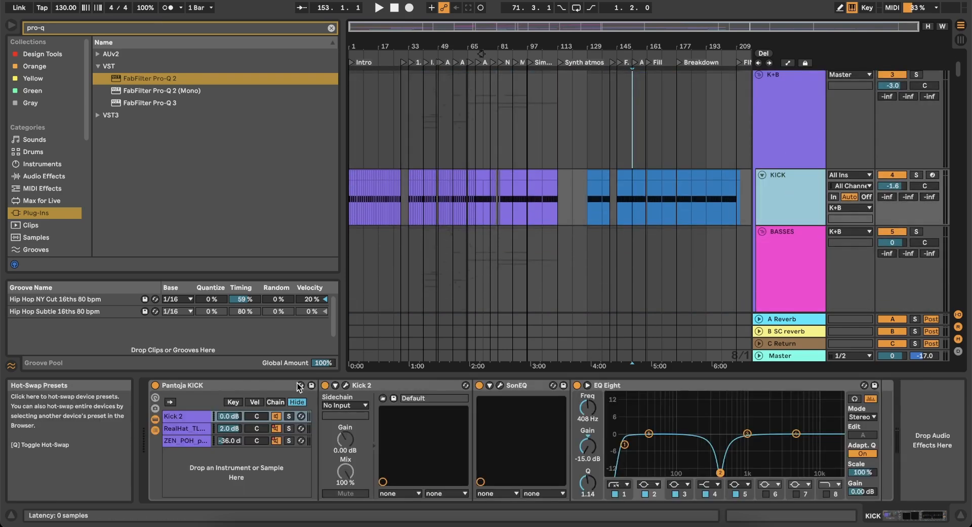
pyautogui.click(346, 385)
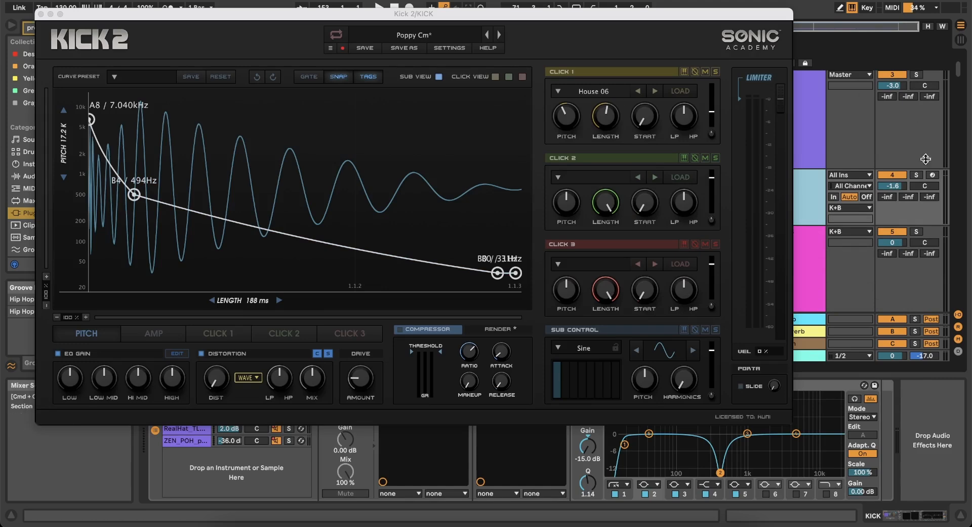
pyautogui.click(917, 175)
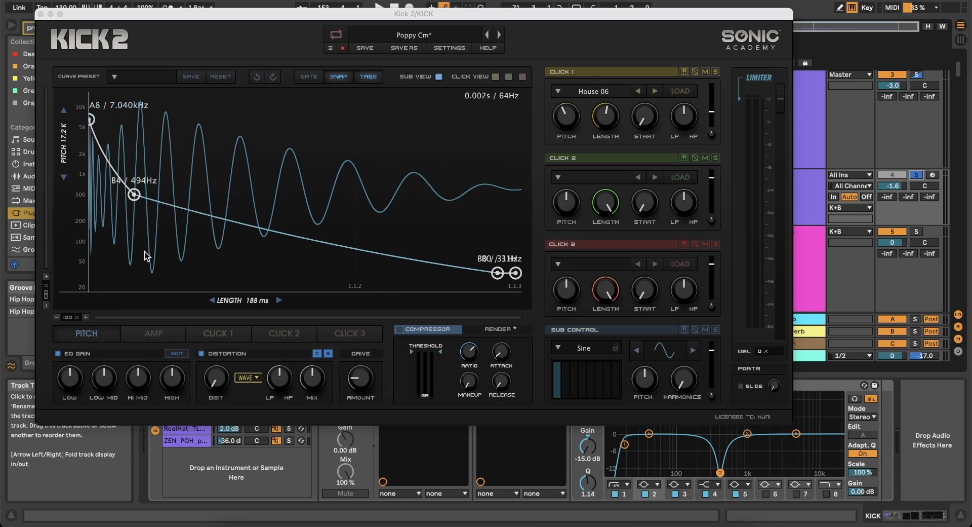
# Audition the kick, raise its pitch envelope's start point to C9 / 8.372 kHz and move the B4 / 494 Hz node slightly earlier.
pyautogui.press('space')
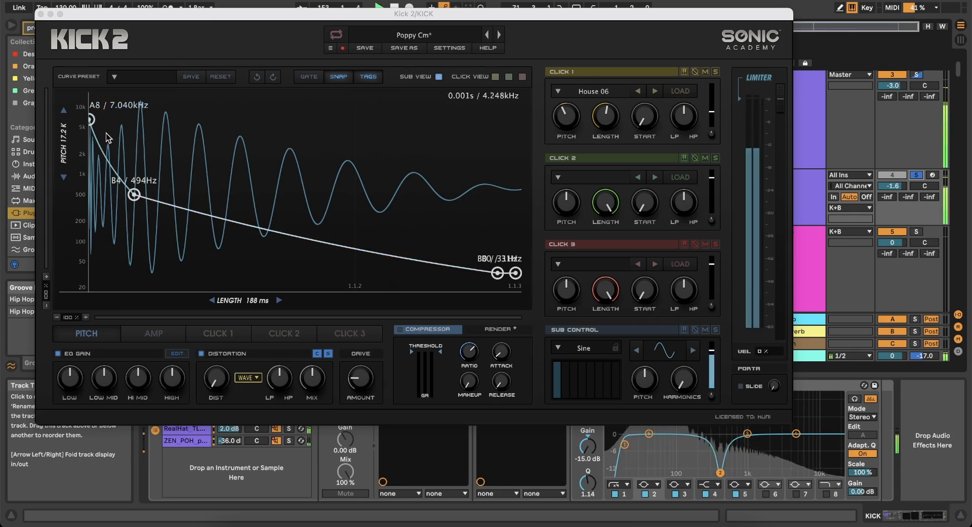
pyautogui.moveTo(91, 120)
pyautogui.mouseDown()
pyautogui.moveTo(90, 147)
pyautogui.moveTo(87, 115)
pyautogui.mouseUp()
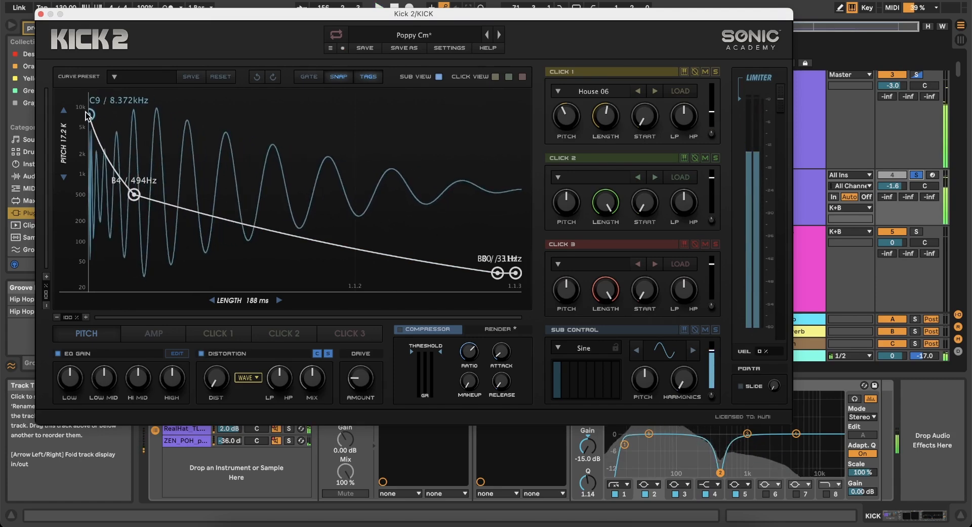
pyautogui.moveTo(134, 195); pyautogui.dragTo(132, 199)
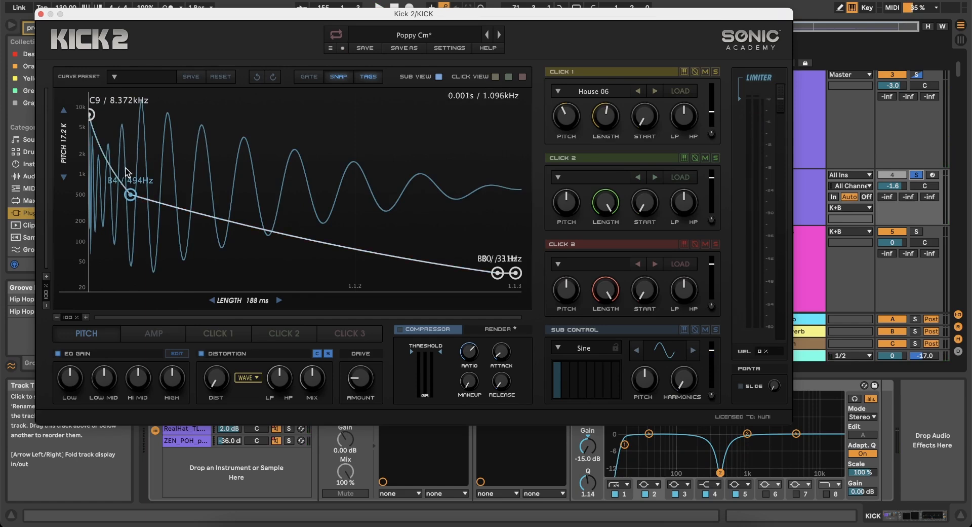
# In Kick 2's amp envelope, move the first peak to the very start of the curve at a level of about 0.62.
pyautogui.click(151, 336)
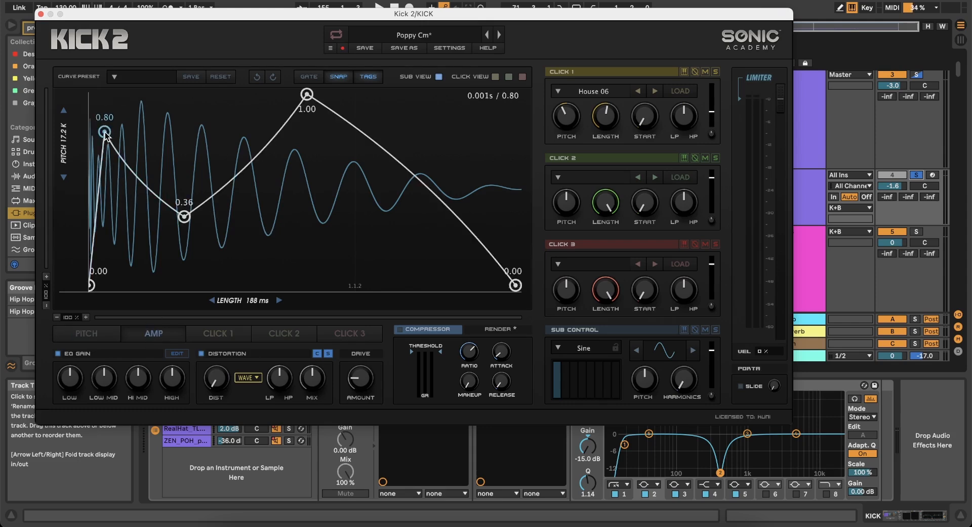
pyautogui.moveTo(104, 134); pyautogui.dragTo(75, 106)
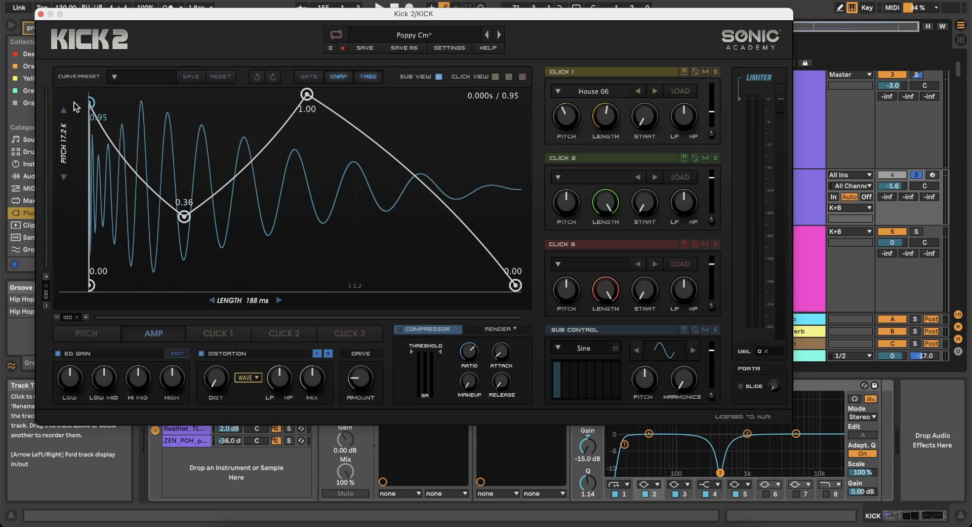
pyautogui.moveTo(74, 107); pyautogui.dragTo(103, 148)
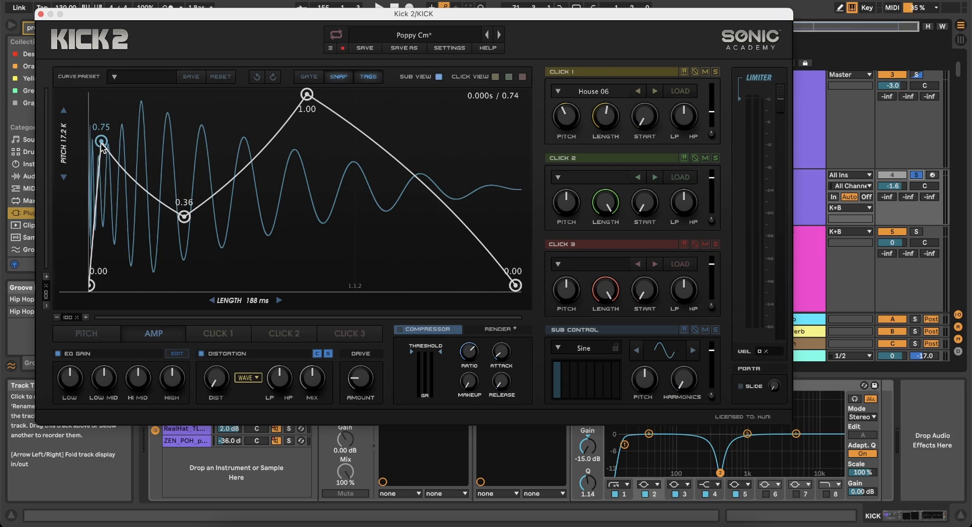
pyautogui.press('space')
pyautogui.moveTo(103, 147); pyautogui.dragTo(81, 174)
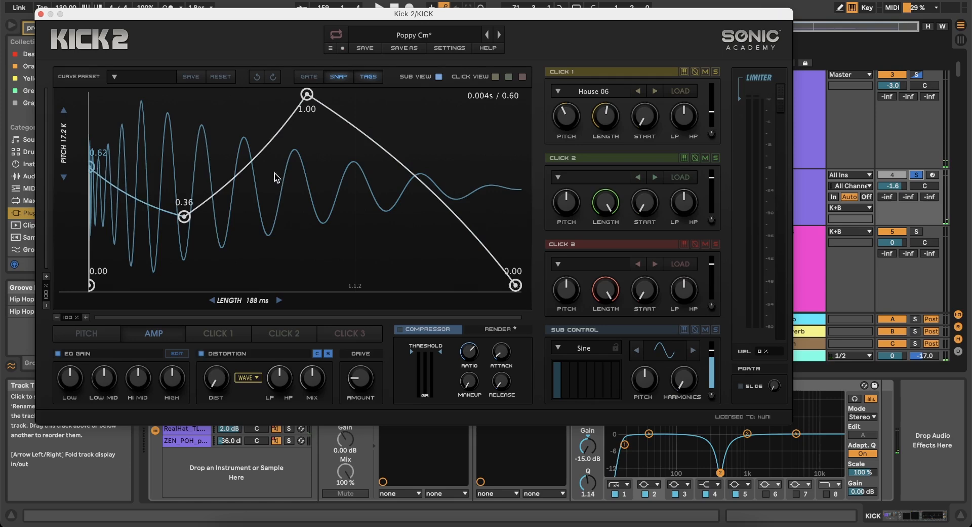
# Unsolo the KICK track, audition the kick in the full mix and close the Kick 2 window.
pyautogui.click(916, 175)
pyautogui.press('space')
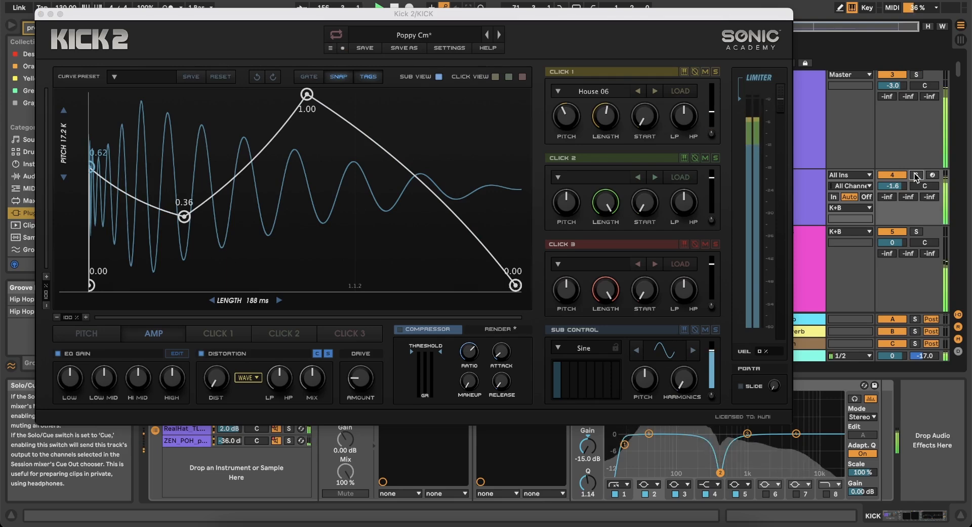
pyautogui.press('space')
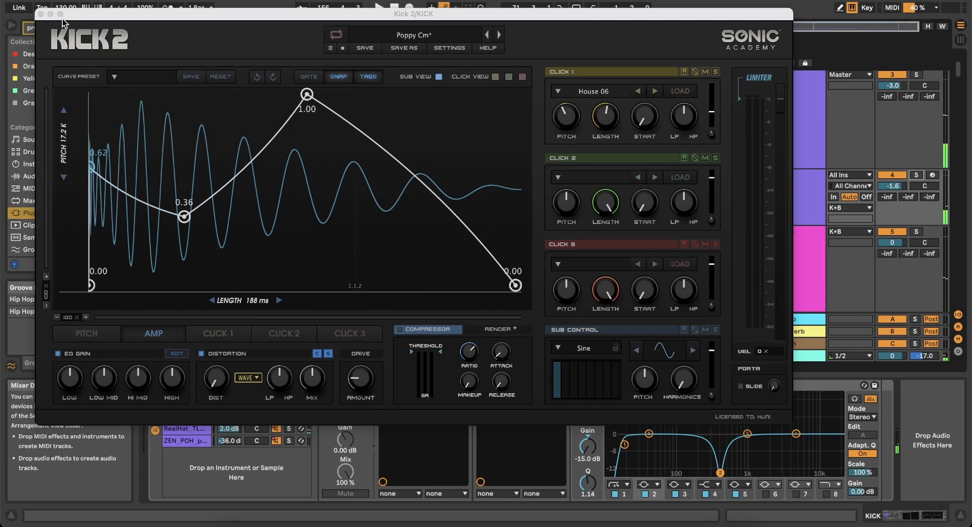
pyautogui.click(40, 14)
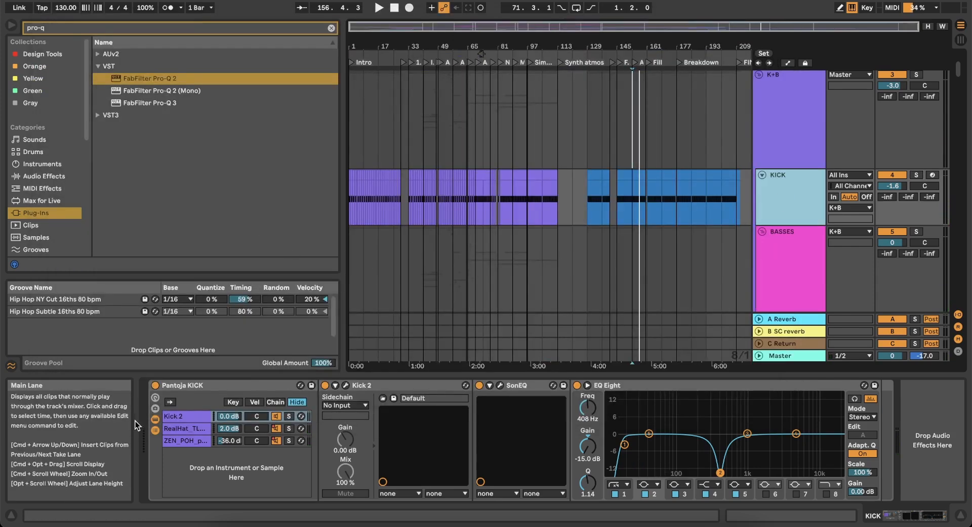
# Show the Kickstart 2 sidechain on the BASSES group and audition the ducking from bar 65.
pyautogui.click(465, 259)
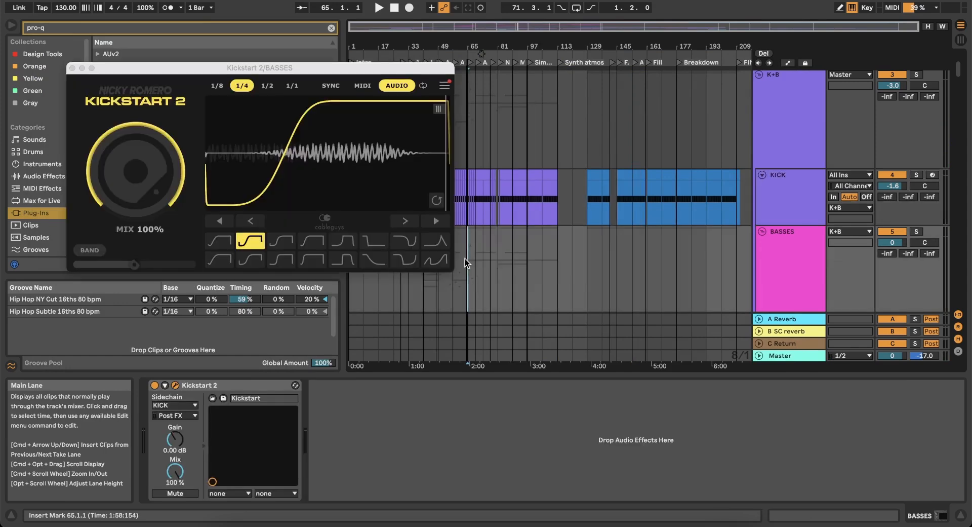
pyautogui.scroll(-2, 465, 259)
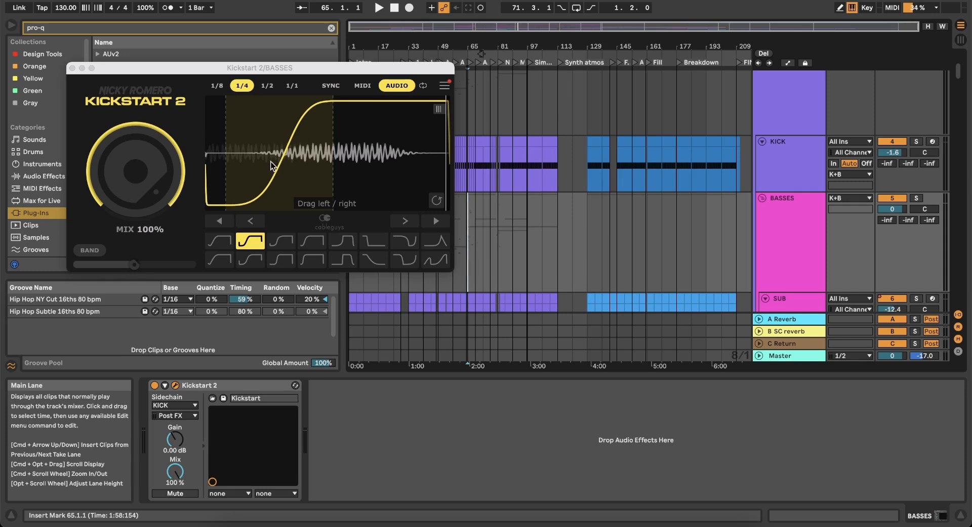
pyautogui.press('space')
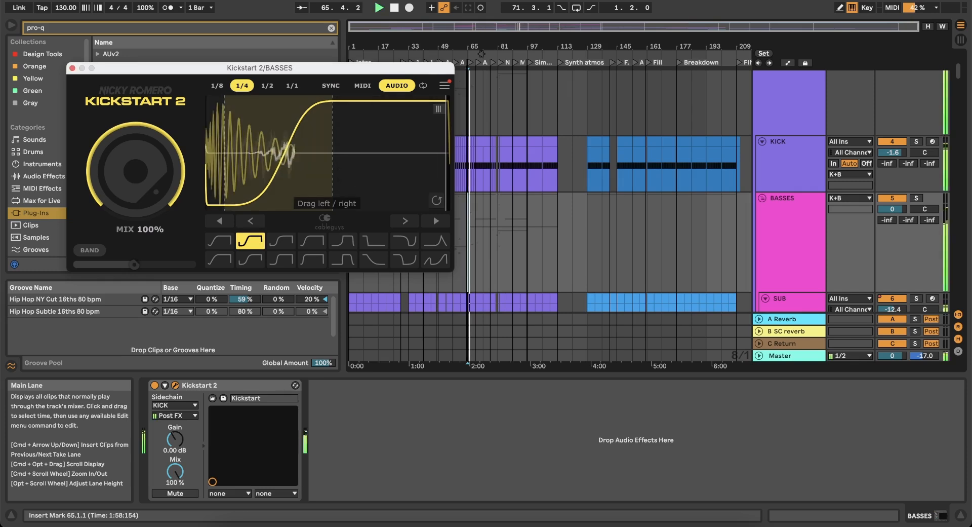
pyautogui.press('space')
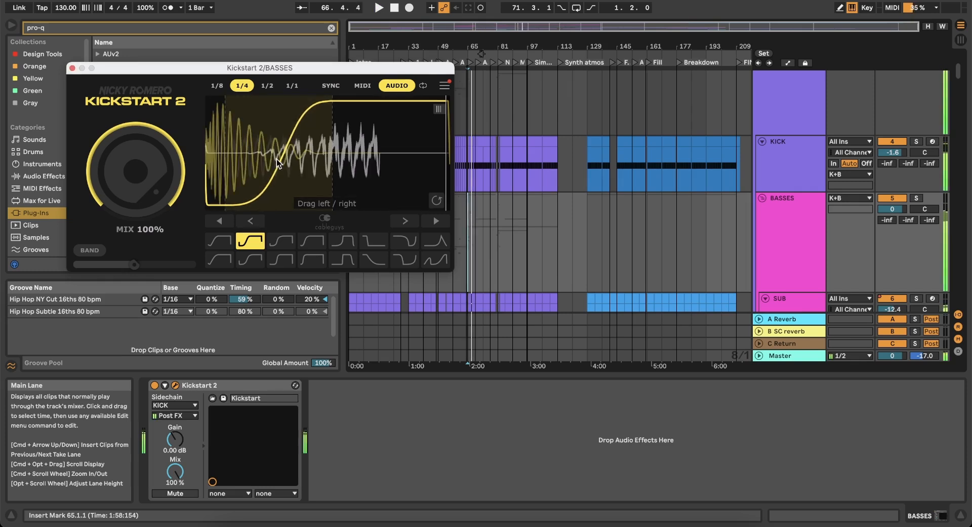
# Solo the KICK and SUB tracks, and bring back the BASSES group's Kickstart 2 window.
pyautogui.click(786, 181)
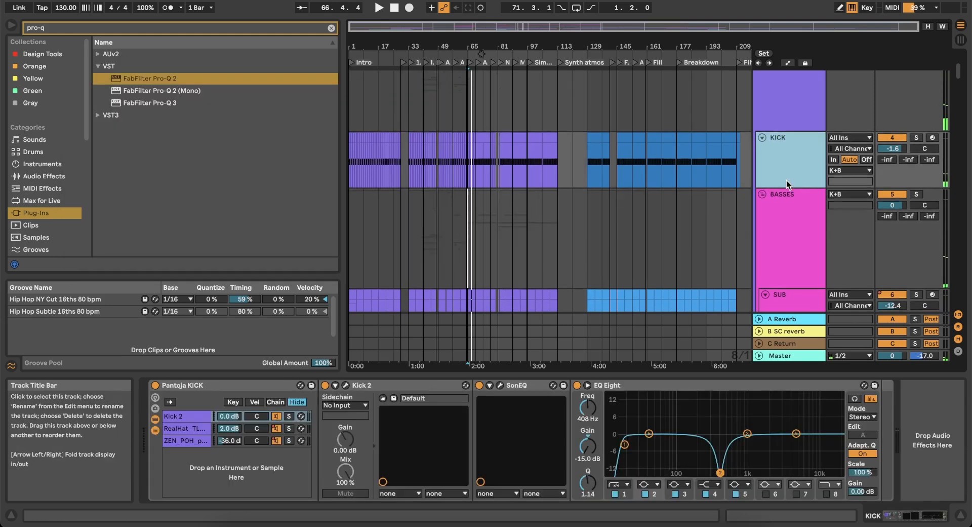
pyautogui.scroll(-3, 786, 180)
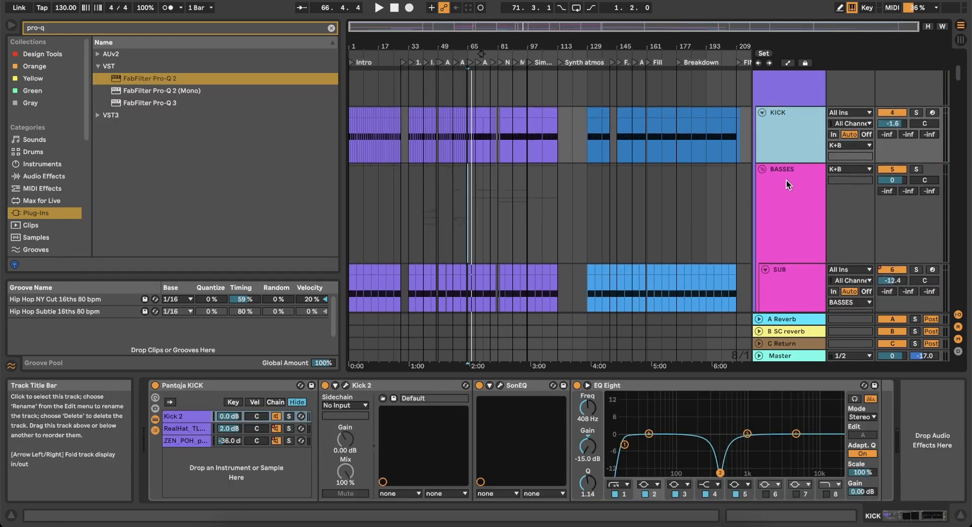
pyautogui.click(918, 97)
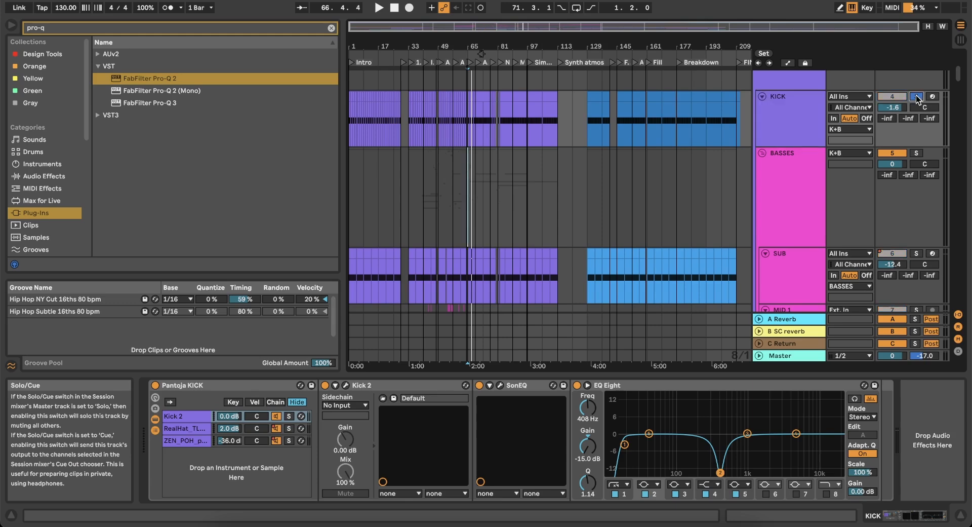
pyautogui.scroll(-3, 869, 141)
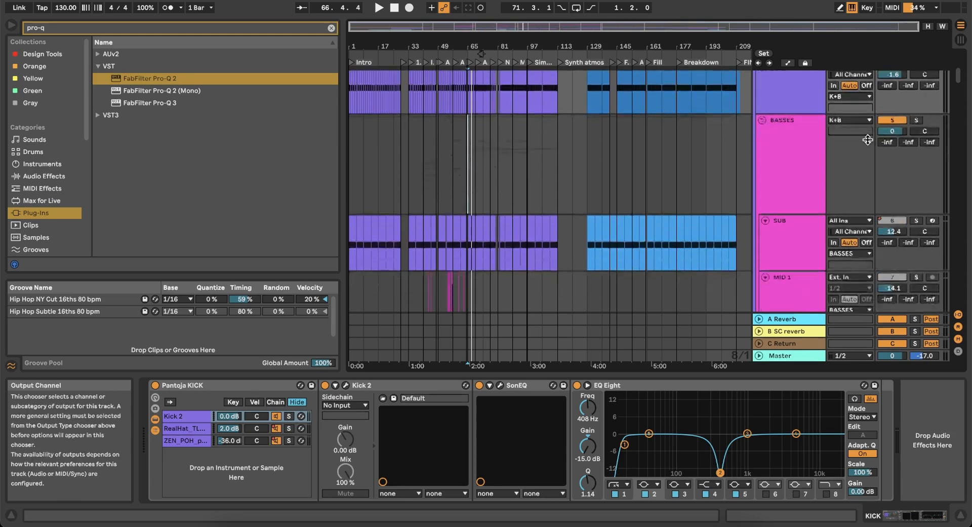
pyautogui.click(917, 215)
pyautogui.scroll(2, 820, 155)
pyautogui.click(793, 177)
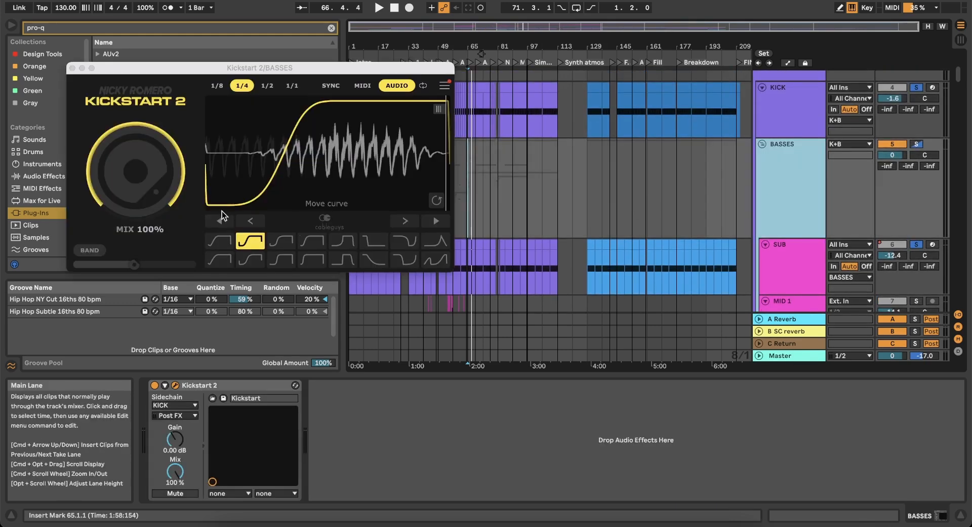
# Compare a later and an earlier position of the Kickstart 2 ducking curve by ear, and close the plug-in window.
pyautogui.moveTo(279, 152); pyautogui.dragTo(353, 152)
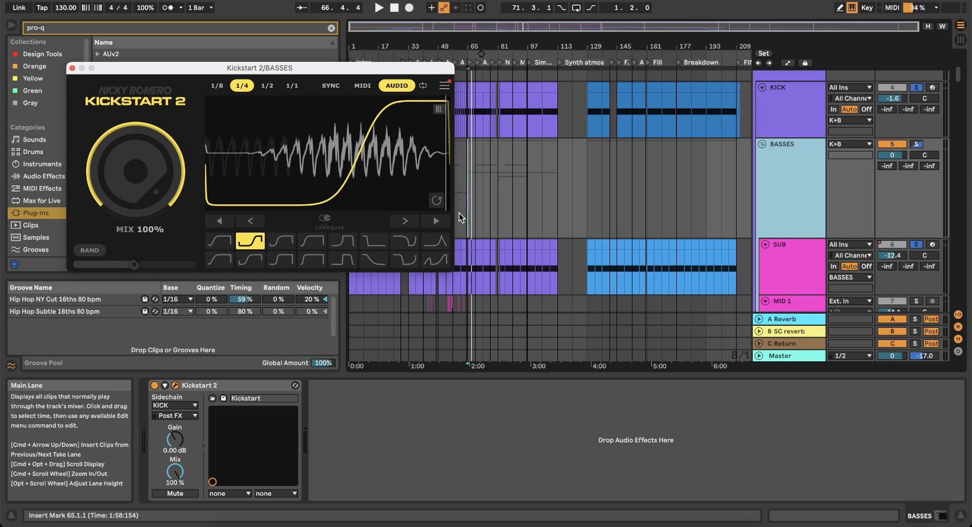
pyautogui.press('space')
pyautogui.moveTo(373, 130); pyautogui.dragTo(295, 138)
pyautogui.press('space')
pyautogui.press('space')
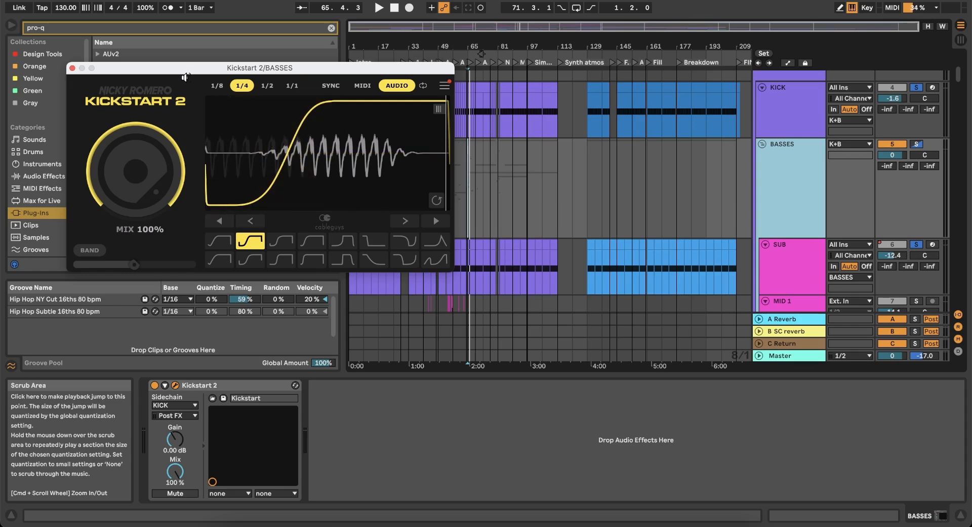
pyautogui.click(72, 68)
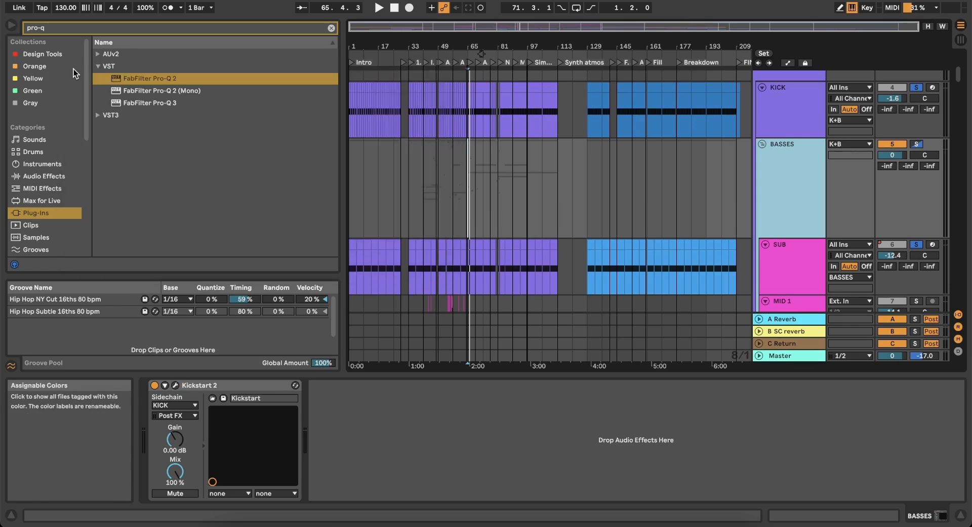
# Set the arrangement's fixed grid to 4 bars.
pyautogui.rightClick(572, 202)
pyautogui.click(697, 284)
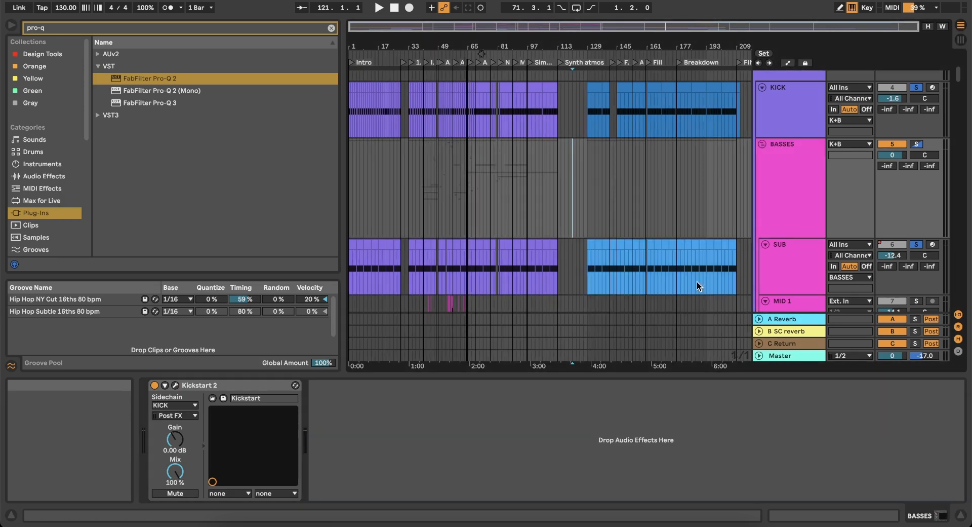
pyautogui.click(484, 212)
pyautogui.rightClick(485, 213)
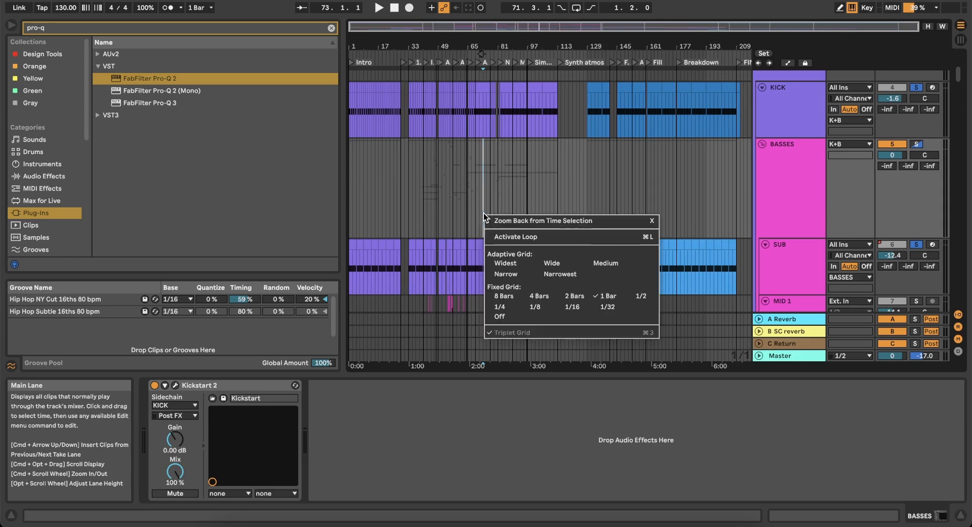
pyautogui.click(528, 295)
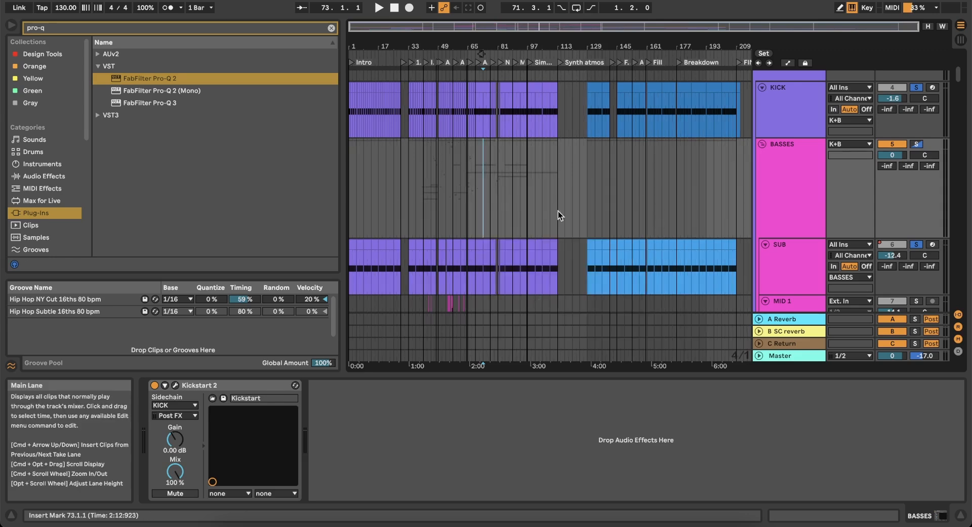
# Examine the clip layout on the tracks below the BASSES group, down to the sound design and SFX tracks.
pyautogui.click(467, 178)
pyautogui.scroll(-15, 467, 178)
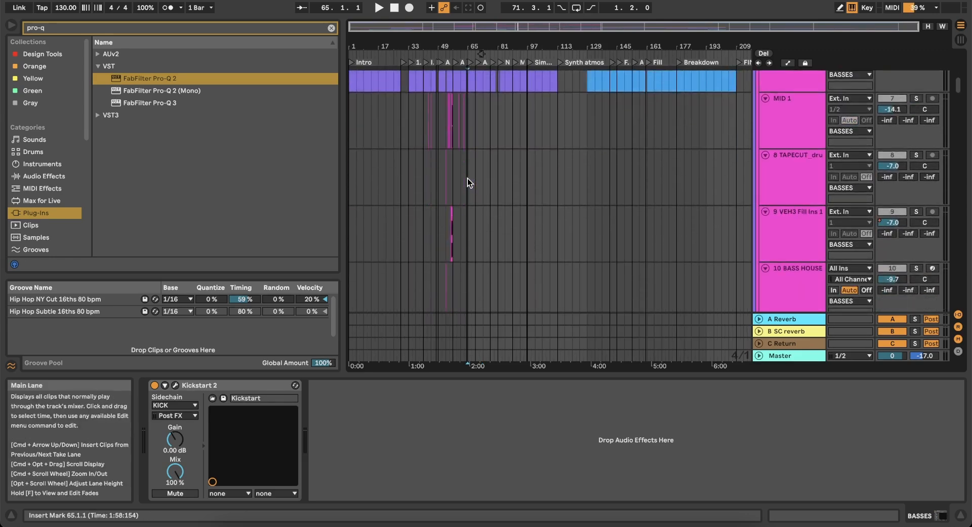
pyautogui.scroll(-15, 467, 178)
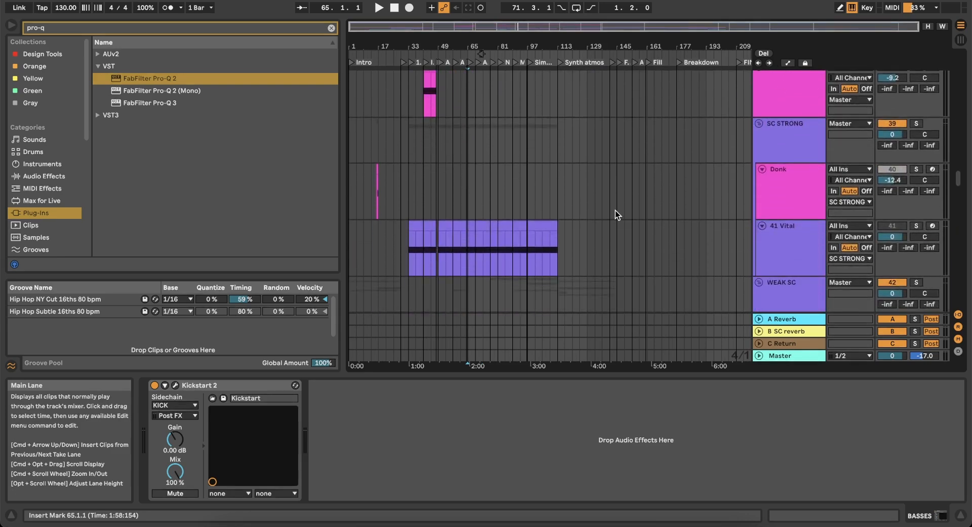
pyautogui.scroll(-10, 616, 211)
pyautogui.scroll(-5, 616, 211)
pyautogui.click(582, 226)
pyautogui.scroll(-1, 582, 226)
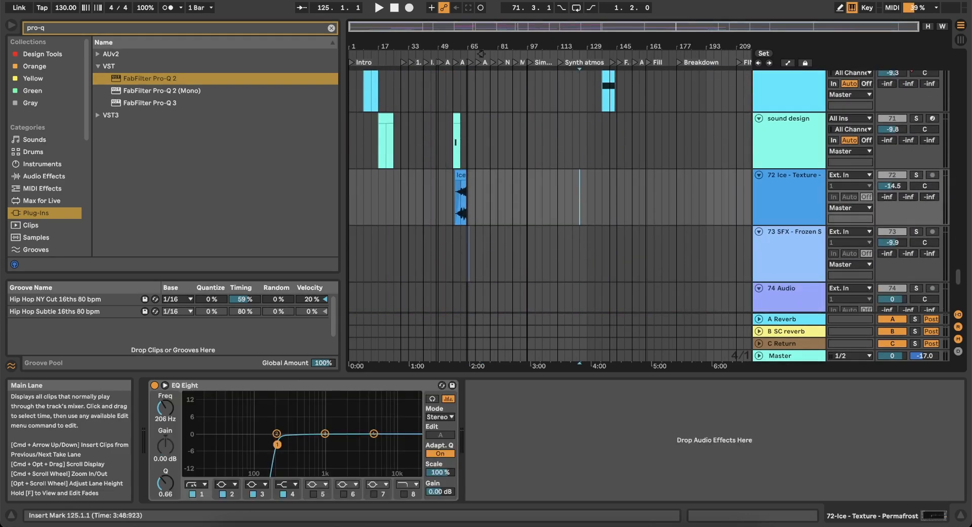
pyautogui.click(643, 159)
pyautogui.scroll(20, 643, 159)
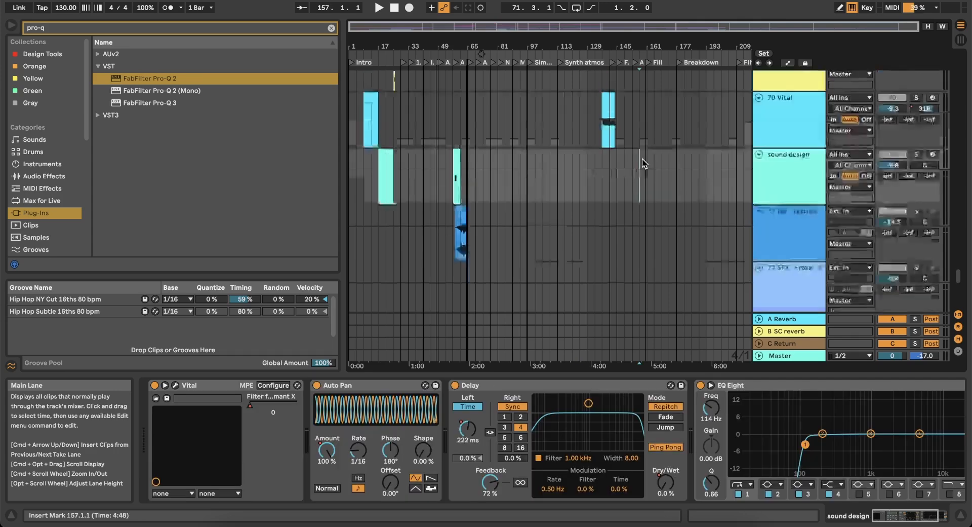
# Examine the clip layout from the reference tracks at the head of the arrangement down to the BASSES group's one-hot tracks.
pyautogui.scroll(10, 643, 159)
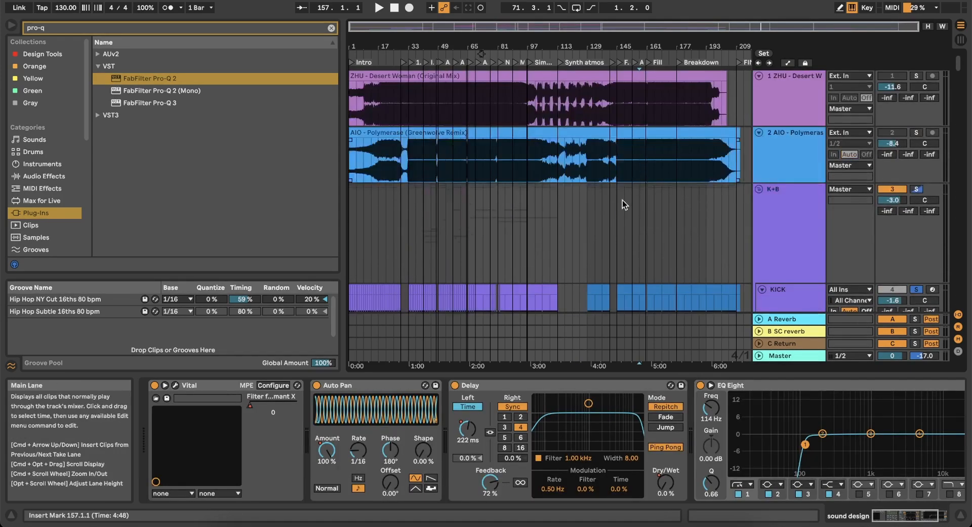
pyautogui.scroll(5, 611, 211)
pyautogui.scroll(-5, 611, 211)
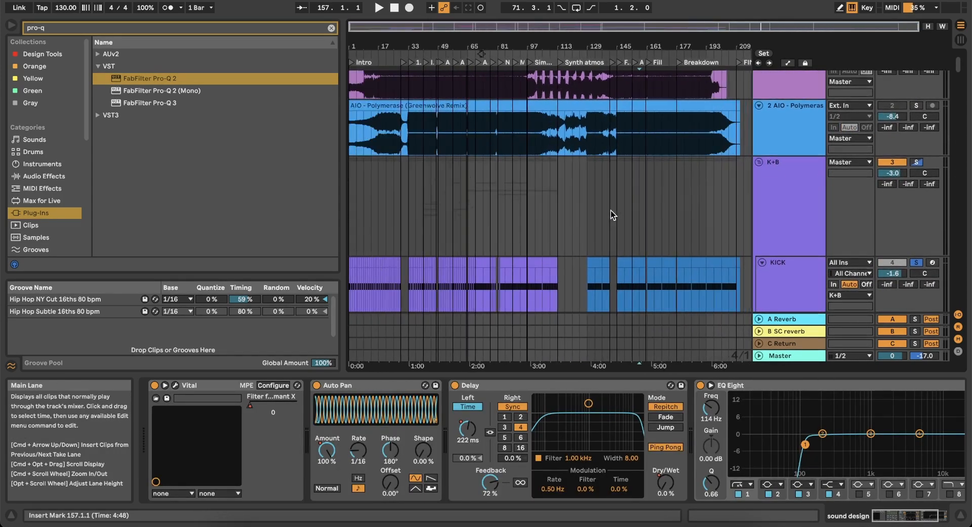
pyautogui.scroll(-4, 492, 234)
pyautogui.scroll(-6, 625, 279)
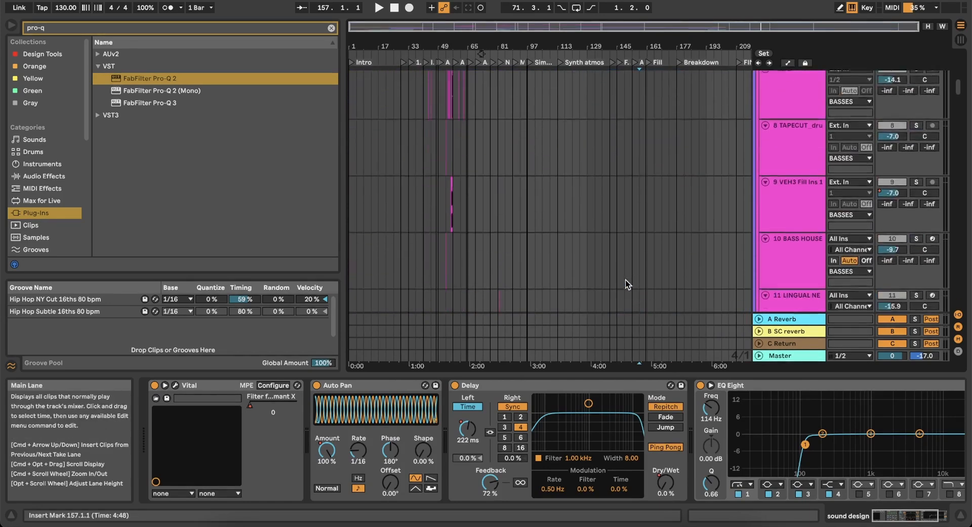
pyautogui.scroll(-10, 461, 166)
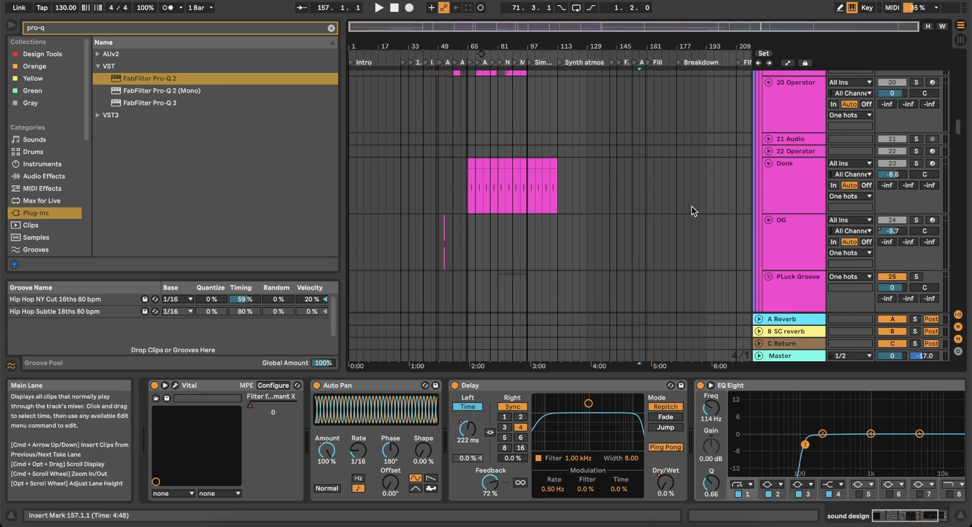
# Audition the OG track's short clip at bar 52 and clear the track solos so all tracks are active.
pyautogui.scroll(10, 431, 236)
pyautogui.click(679, 220)
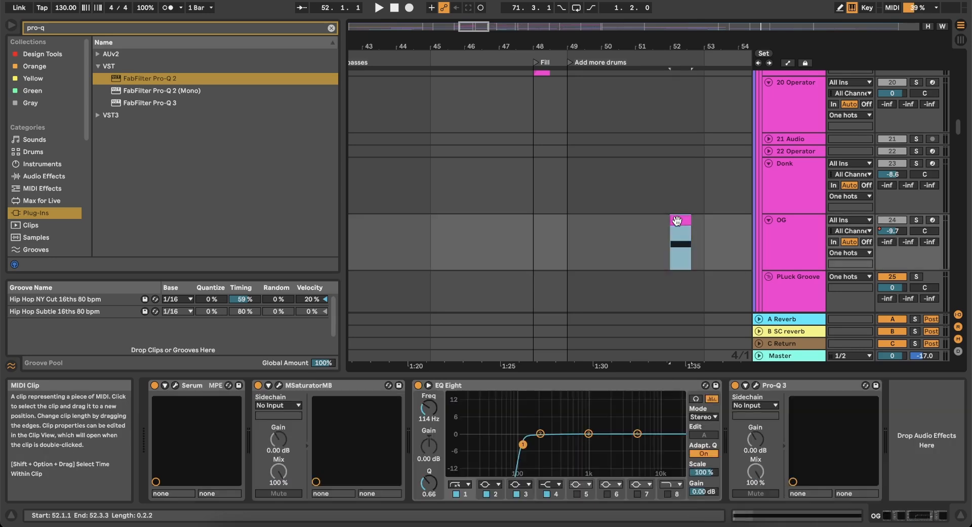
pyautogui.press('space')
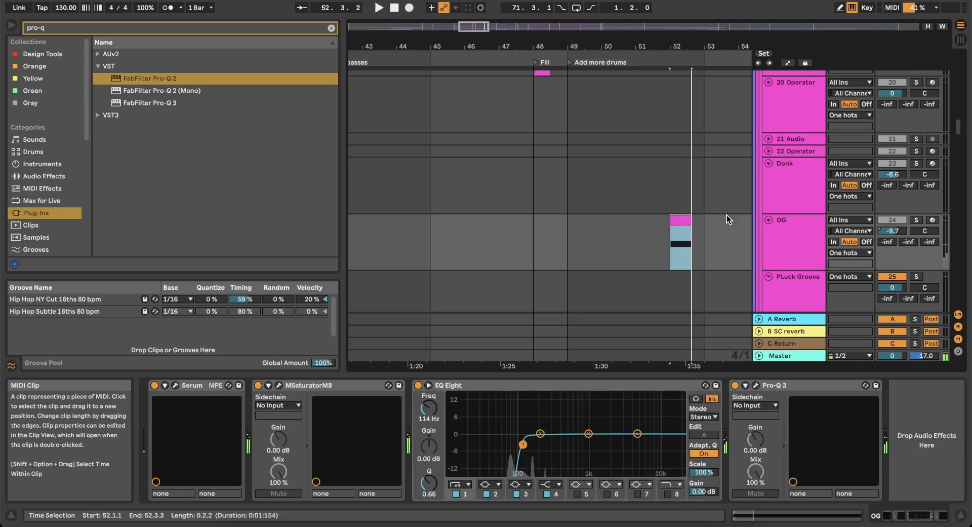
pyautogui.click(918, 221)
pyautogui.press('space')
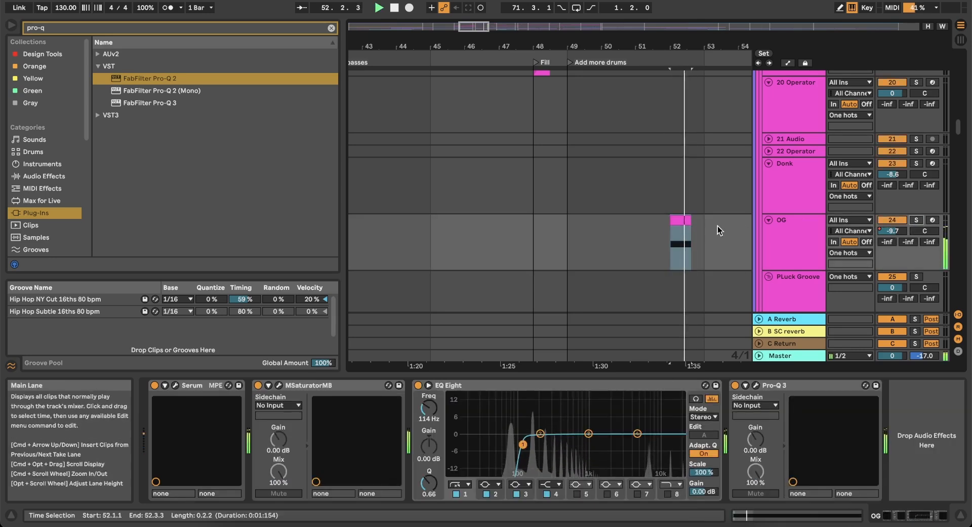
pyautogui.click(917, 221)
pyautogui.press('space')
pyautogui.click(917, 220)
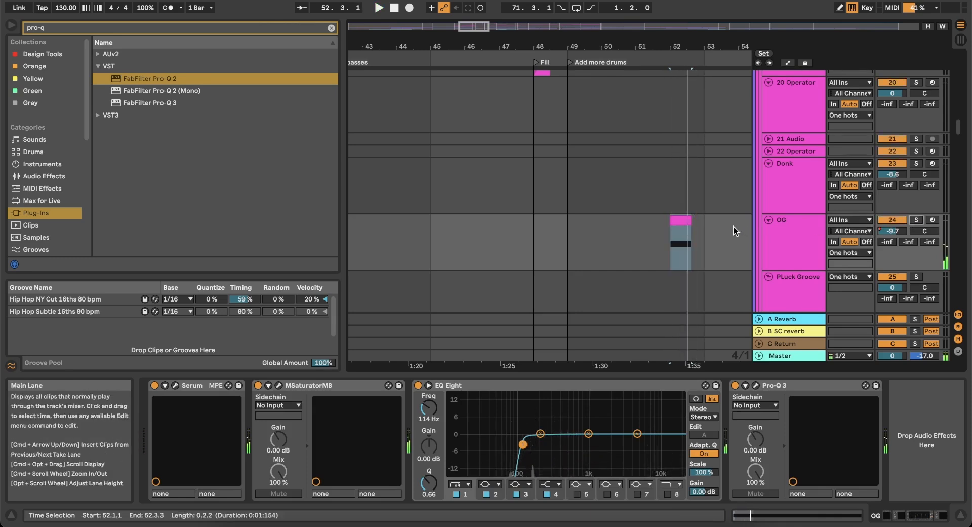
pyautogui.click(676, 220)
# Examine the bass clips around bars 41 to 57, from the KSHMR and One hots tracks down to Donk and Sweep.
pyautogui.scroll(-5, 677, 221)
pyautogui.scroll(10, 678, 223)
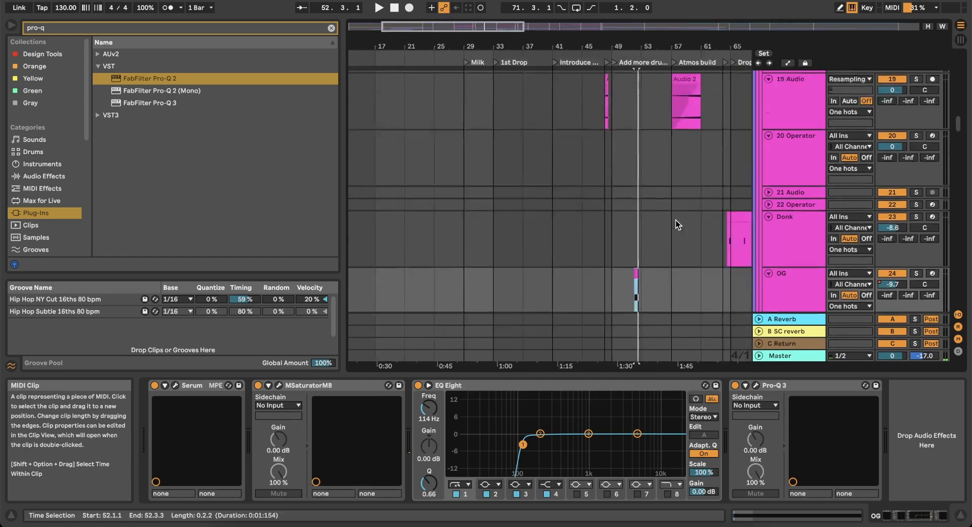
pyautogui.scroll(-1, 677, 223)
pyautogui.scroll(5, 598, 205)
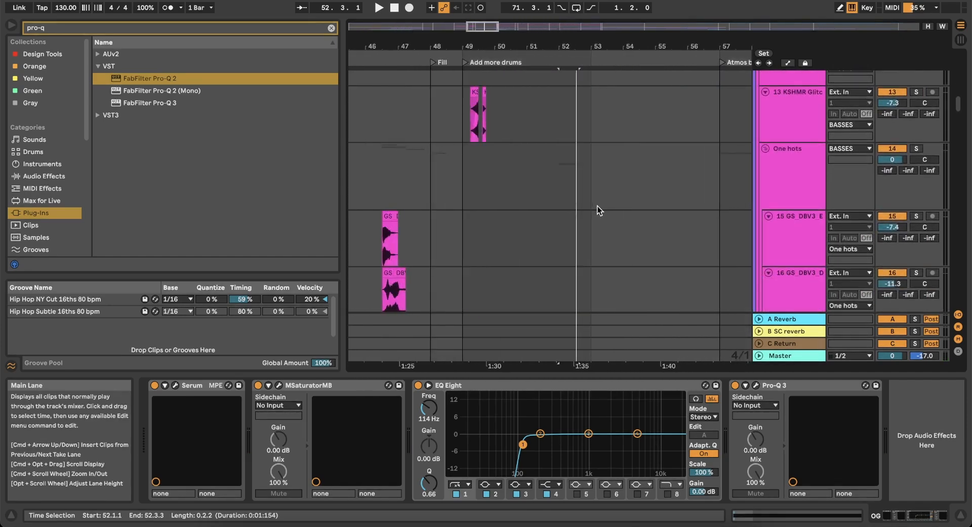
pyautogui.scroll(-5, 598, 205)
pyautogui.scroll(10, 597, 206)
pyautogui.scroll(-10, 598, 205)
pyautogui.scroll(-15, 598, 205)
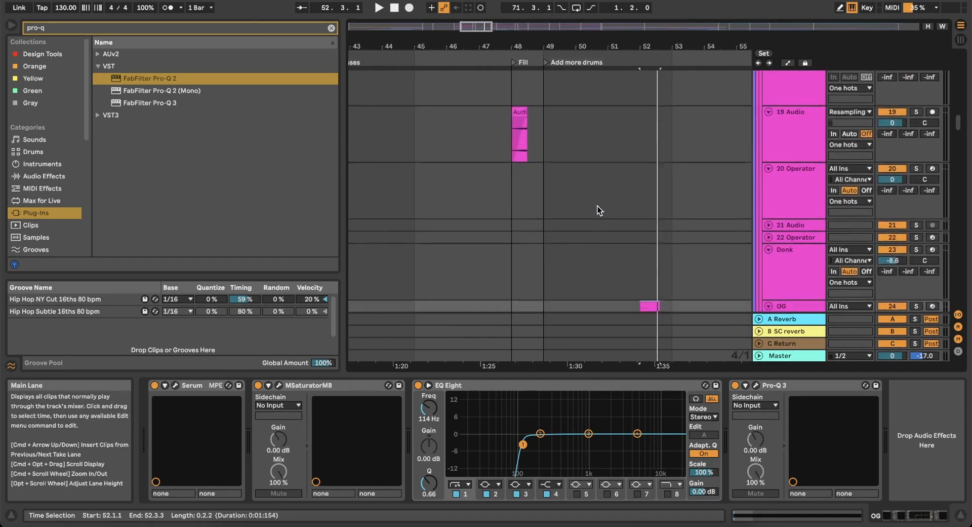
pyautogui.hscroll(-5, 598, 206)
pyautogui.scroll(2, 597, 205)
pyautogui.hscroll(-1, 598, 206)
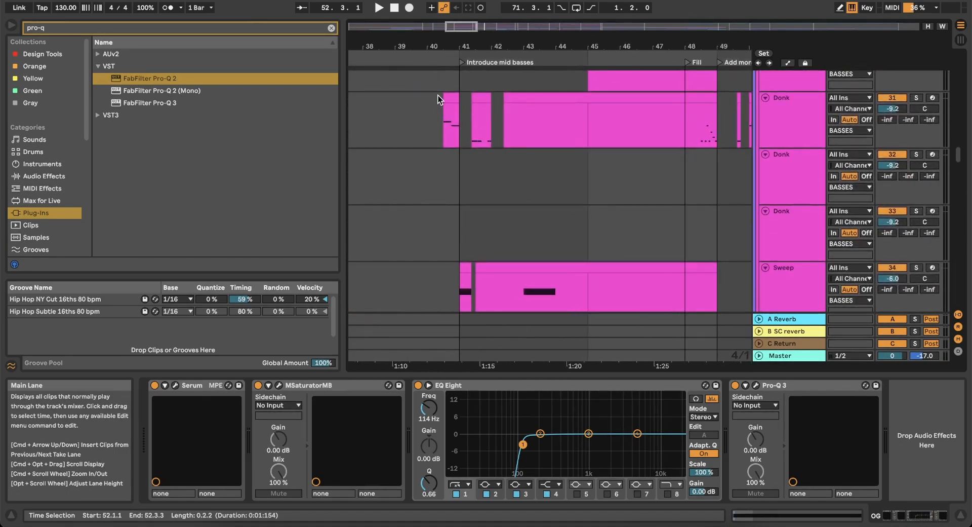
# Play track 31 Donk from 40.3.1 and copy its short clip starting at 41.2.3.
pyautogui.click(442, 96)
pyautogui.press('space')
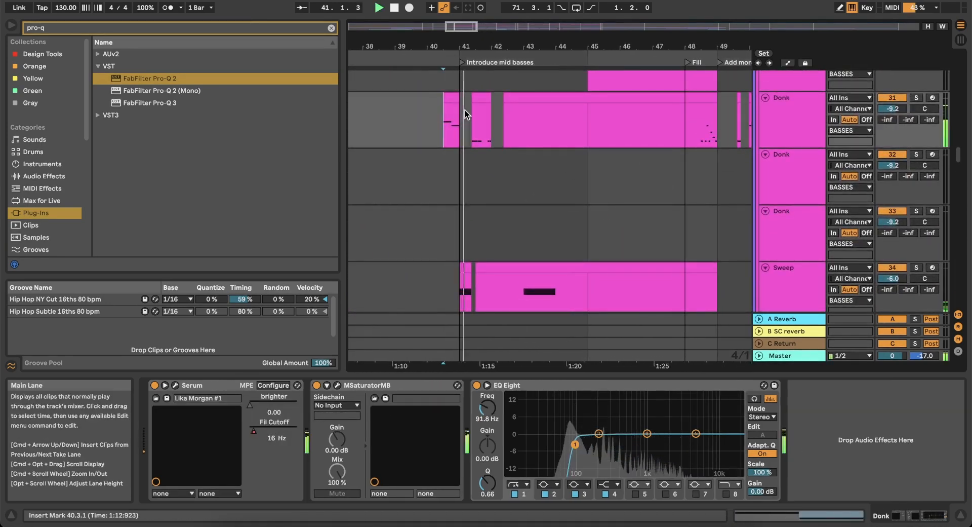
pyautogui.moveTo(473, 105); pyautogui.dragTo(491, 96)
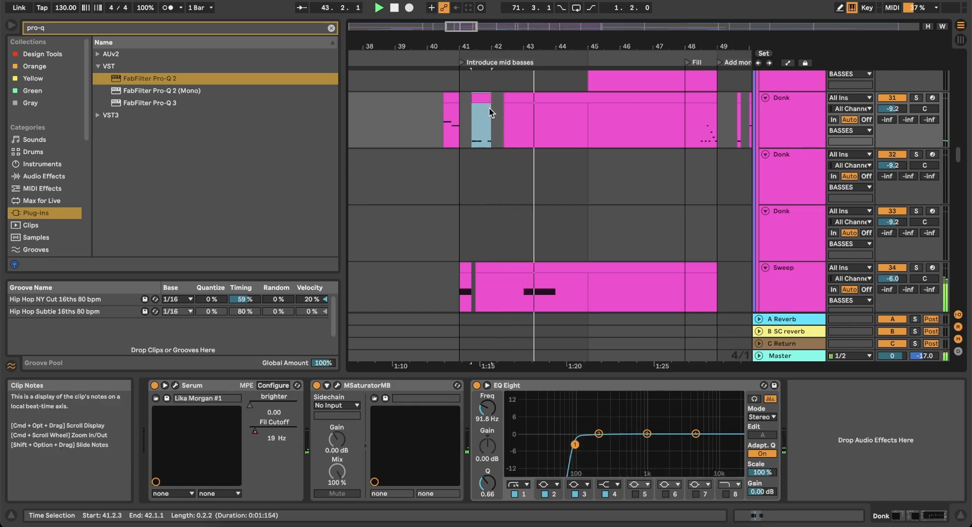
# Continue playback from 141.1.1 on track 31 Donk, at the FX Fill before the Finla DROP.
pyautogui.scroll(-5, 488, 108)
pyautogui.hscroll(3, 489, 108)
pyautogui.scroll(1, 489, 108)
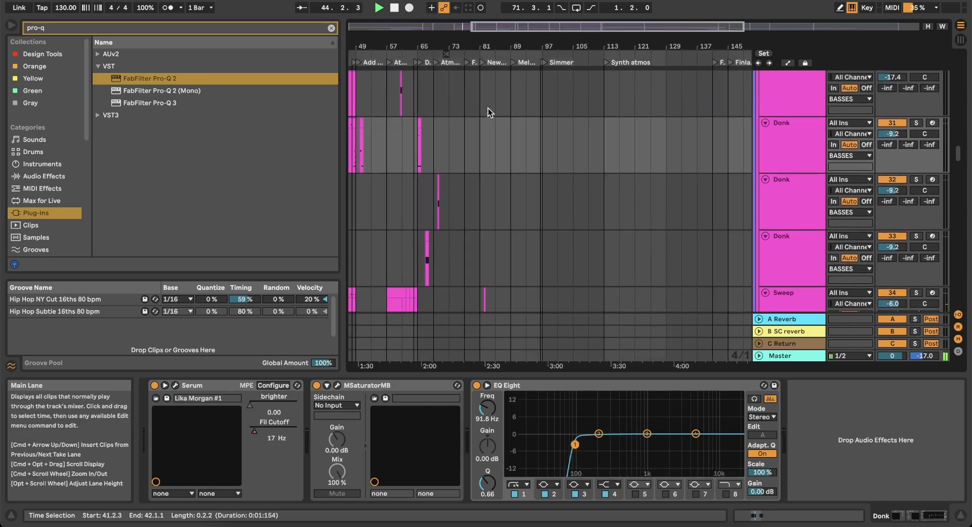
pyautogui.hscroll(9, 607, 136)
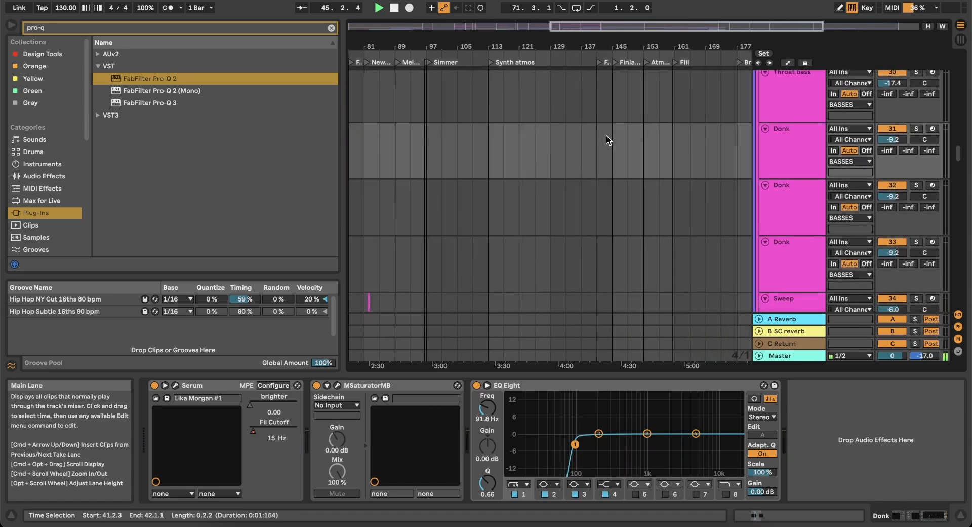
pyautogui.click(602, 141)
pyautogui.press('z')
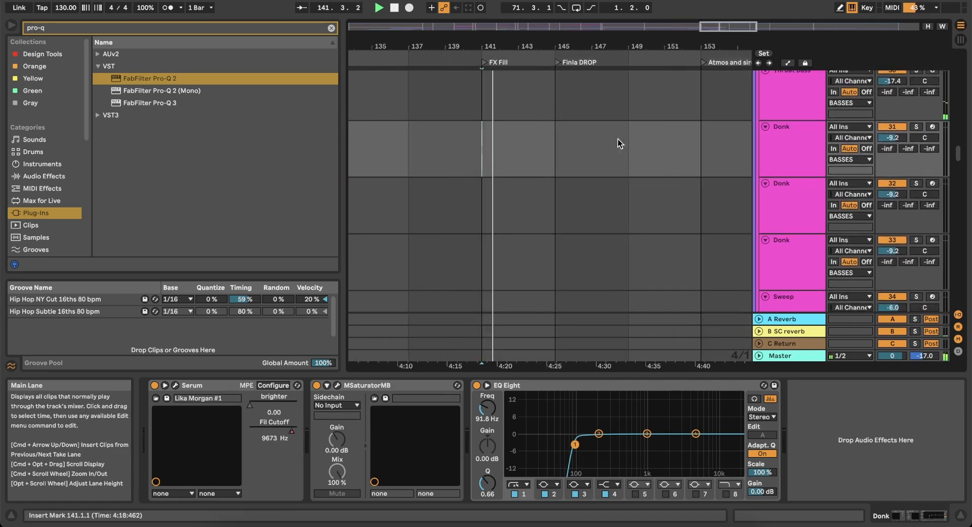
# Set the fixed grid to 2 bars with the insert mark at 145.1.1, and stop playback.
pyautogui.rightClick(569, 146)
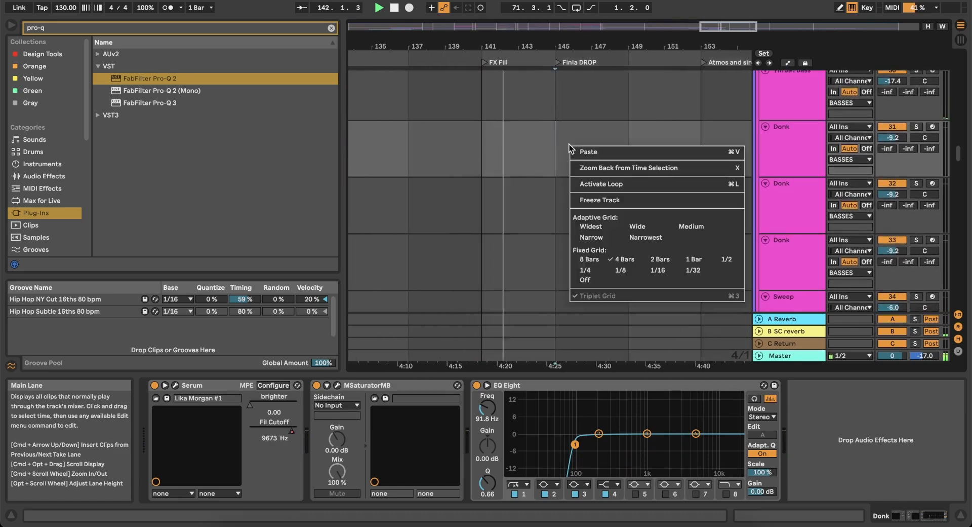
pyautogui.click(660, 259)
pyautogui.press('z')
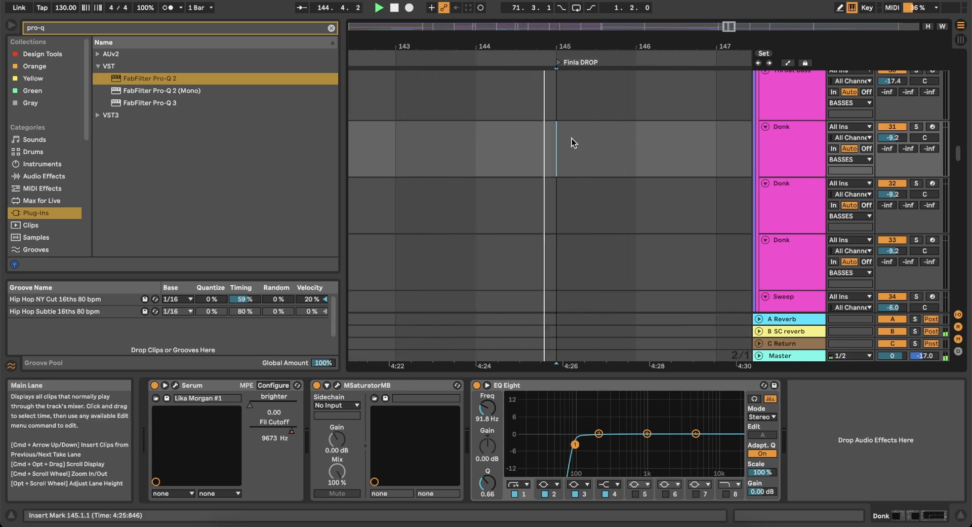
pyautogui.press('space')
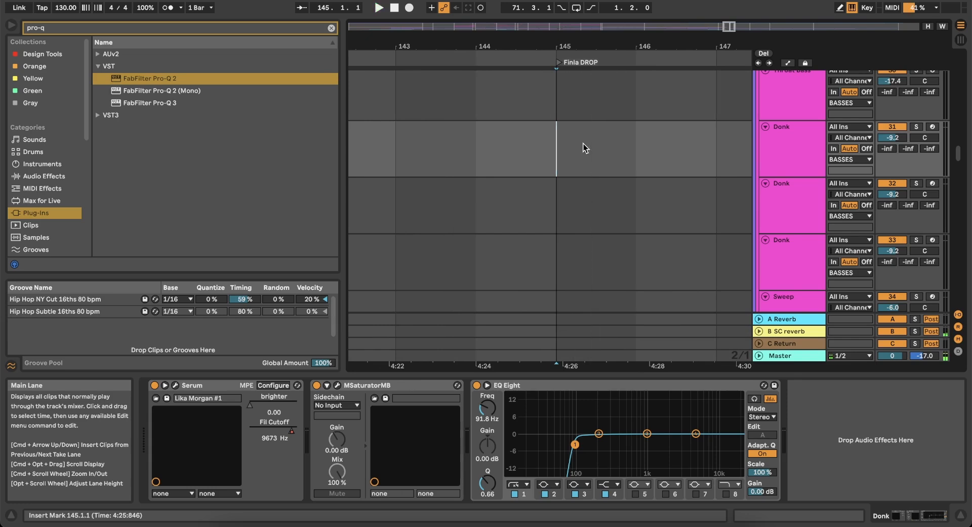
# Set the fixed grid to 1 bar, and narrow it twice to a 1/4 triplet grid.
pyautogui.rightClick(584, 144)
pyautogui.click(706, 256)
pyautogui.press('super+1')
pyautogui.press('super+1')
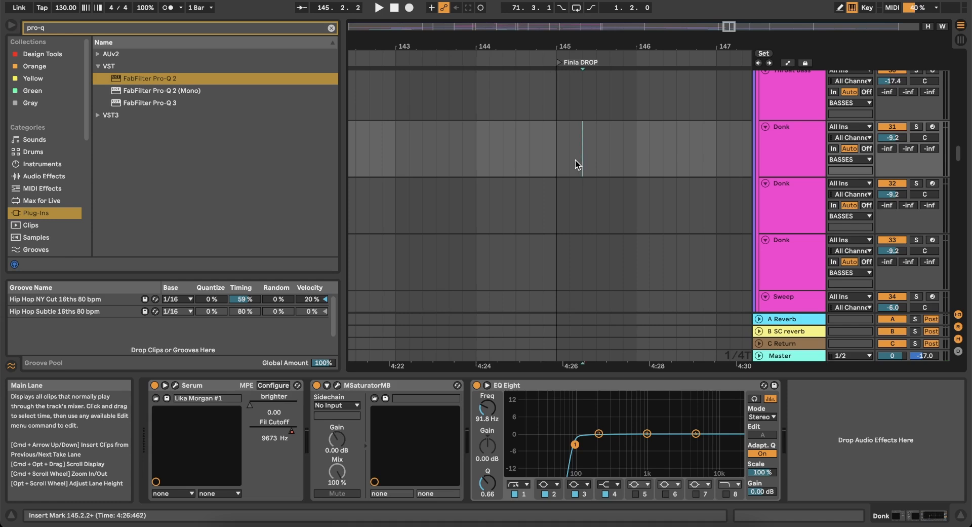
# Paste the copied clip on track 31 Donk at about 145.2.2, and audition it repeatedly from 145.1.1.
pyautogui.press('super+v')
pyautogui.click(557, 156)
pyautogui.press('space')
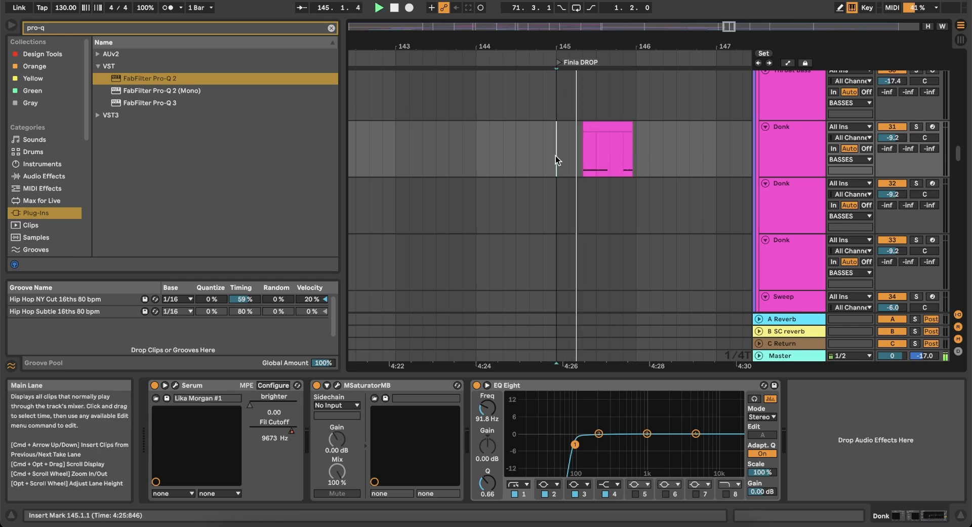
pyautogui.press('space')
pyautogui.press('space')
pyautogui.press('space')
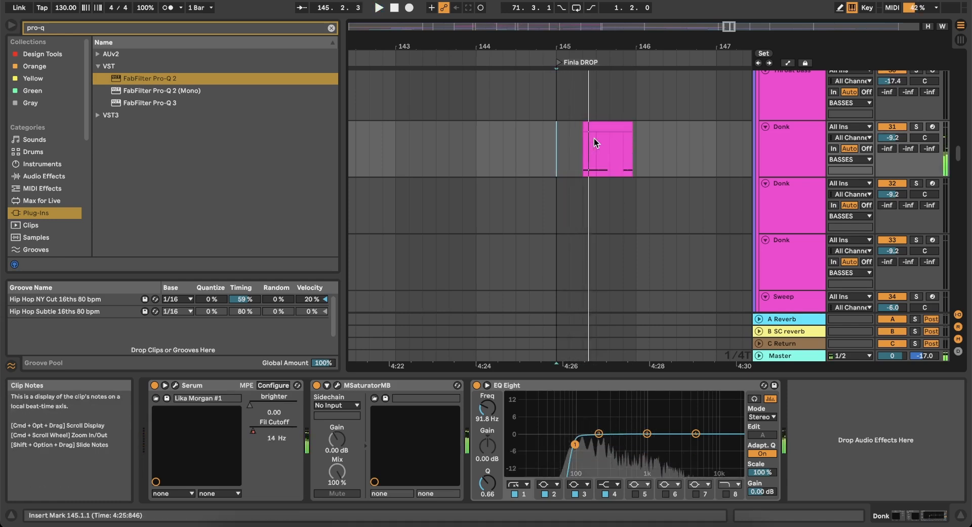
pyautogui.press('space')
pyautogui.press('space')
pyautogui.press('space')
pyautogui.press('space')
pyautogui.moveTo(607, 129); pyautogui.dragTo(600, 133)
pyautogui.click(556, 145)
pyautogui.press('space')
pyautogui.press('space')
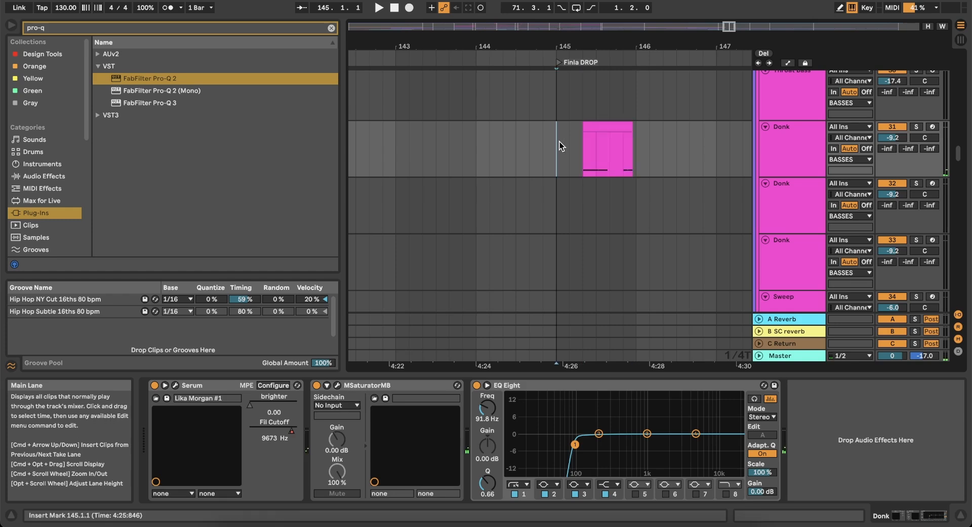
pyautogui.press('space')
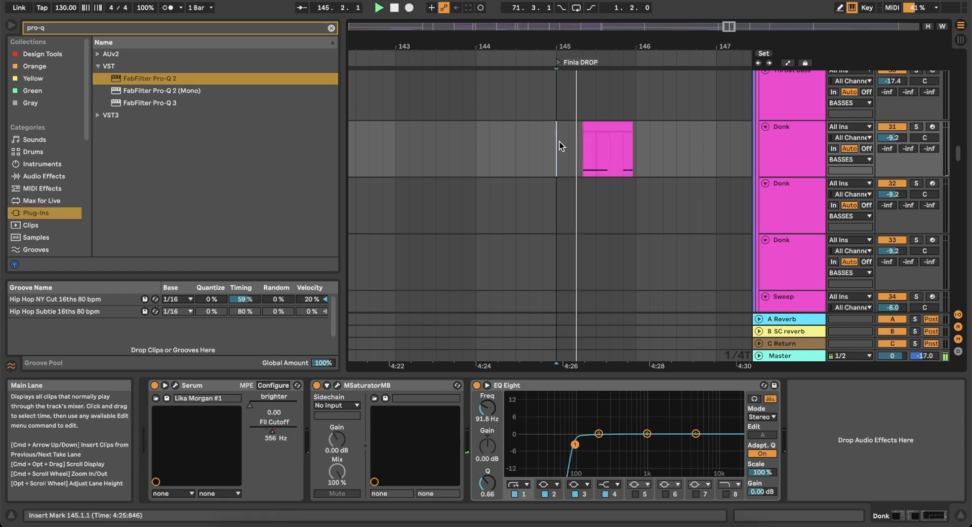
pyautogui.press('space')
# Delete the pasted clip from track 31 Donk at the Finla DROP.
pyautogui.click(606, 127)
pyautogui.scroll(-10, 606, 127)
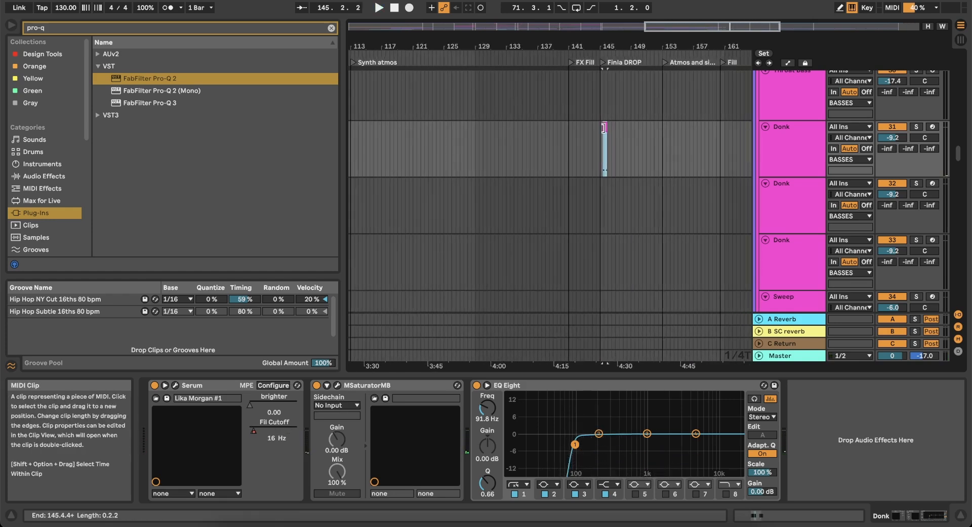
pyautogui.press('Delete')
# Audition track 31 Donk's original short clip at 41.2.3 again, playing from 41.1.1.
pyautogui.scroll(-8, 612, 123)
pyautogui.scroll(10, 434, 141)
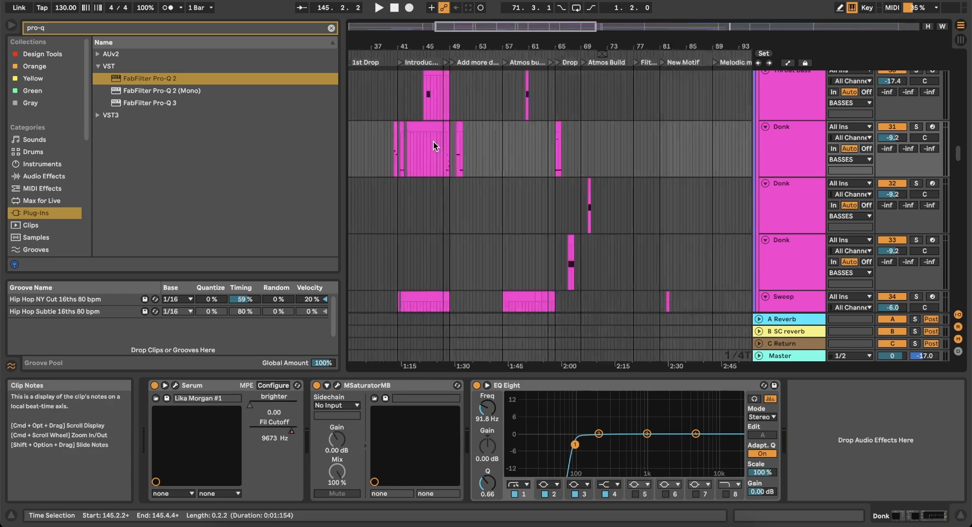
pyautogui.click(414, 115)
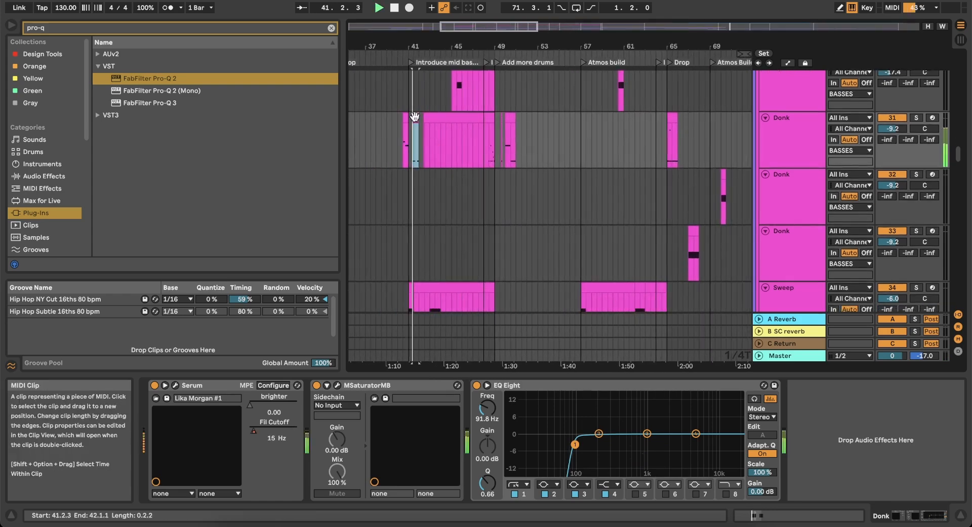
pyautogui.press('space')
pyautogui.scroll(6, 411, 114)
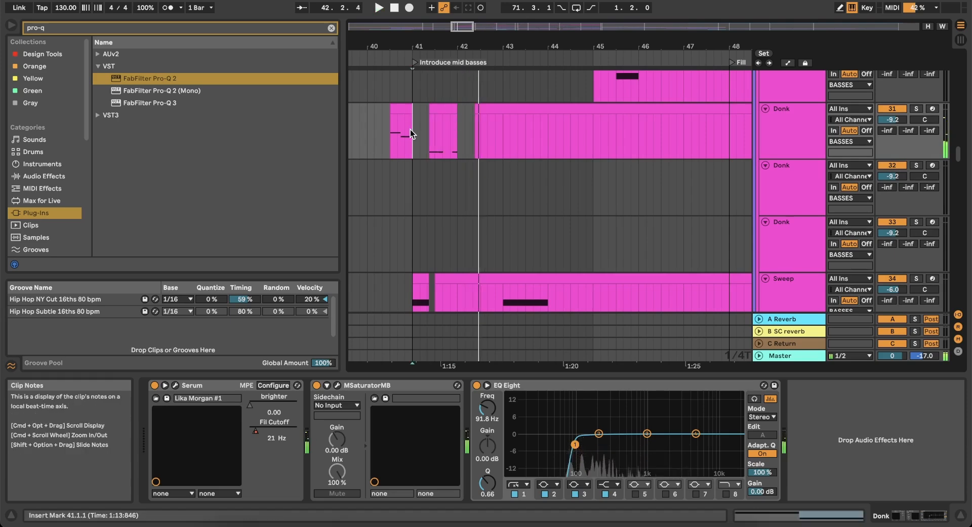
pyautogui.click(410, 130)
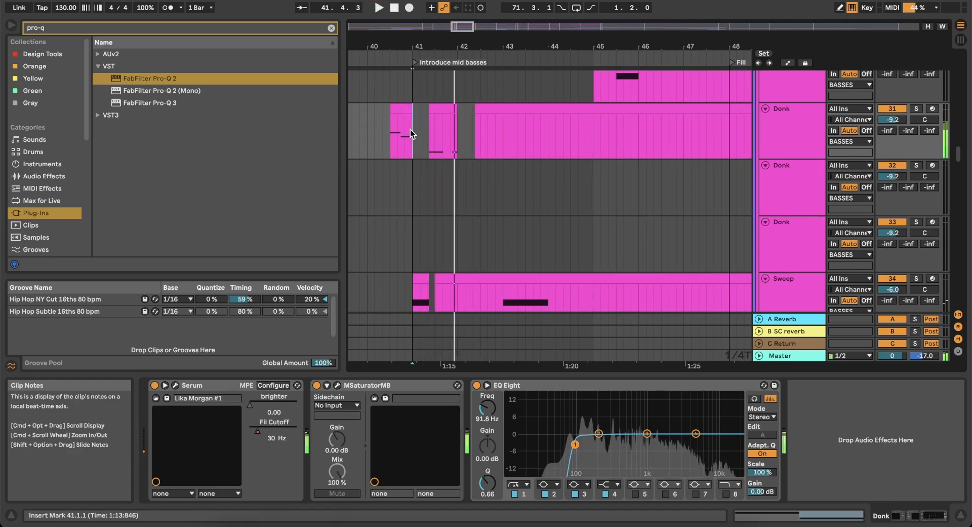
pyautogui.press('space')
# Examine the bass tracks' later clips, and place the insert mark at 145.1.1 on track 31 Donk, at the Finla DROP.
pyautogui.scroll(-6, 433, 111)
pyautogui.hscroll(10, 433, 112)
pyautogui.hscroll(-3, 433, 111)
pyautogui.hscroll(15, 586, 144)
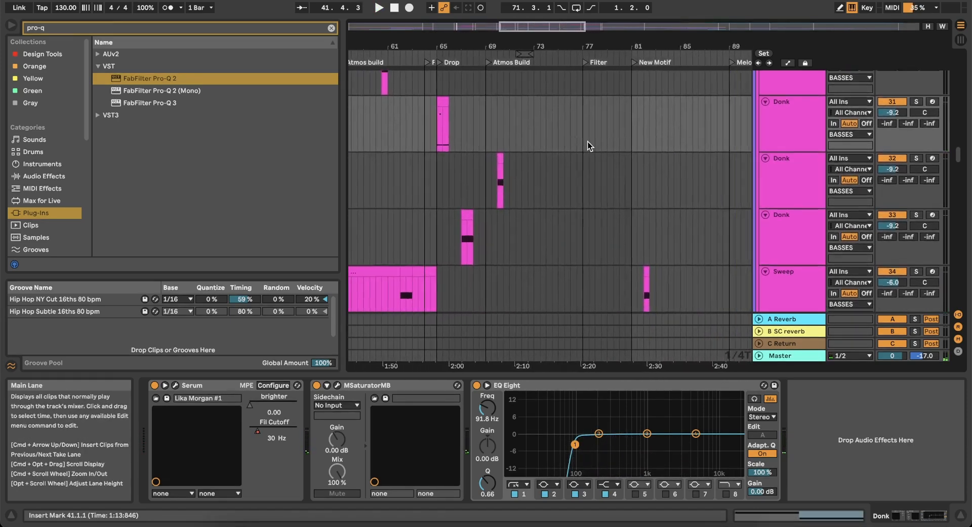
pyautogui.scroll(2, 588, 142)
pyautogui.scroll(-5, 588, 142)
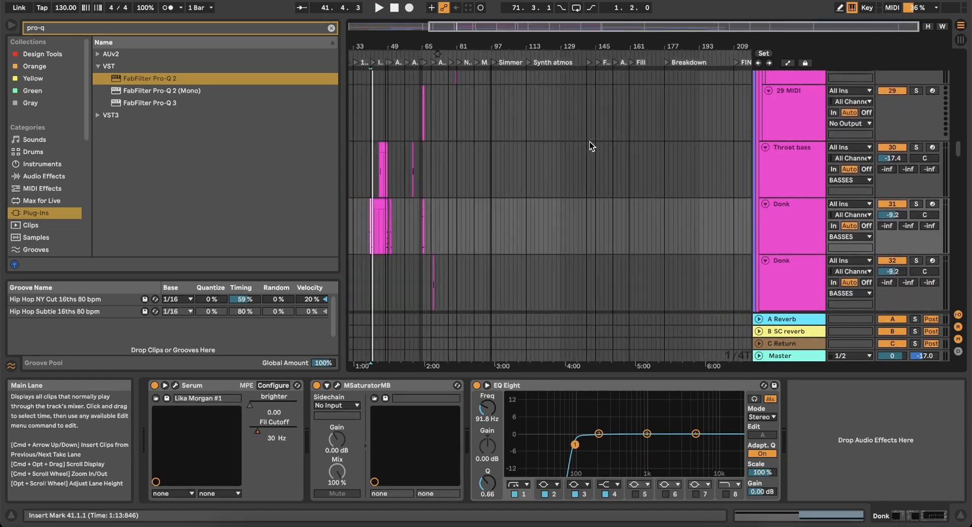
pyautogui.scroll(-1, 688, 198)
pyautogui.scroll(8, 627, 193)
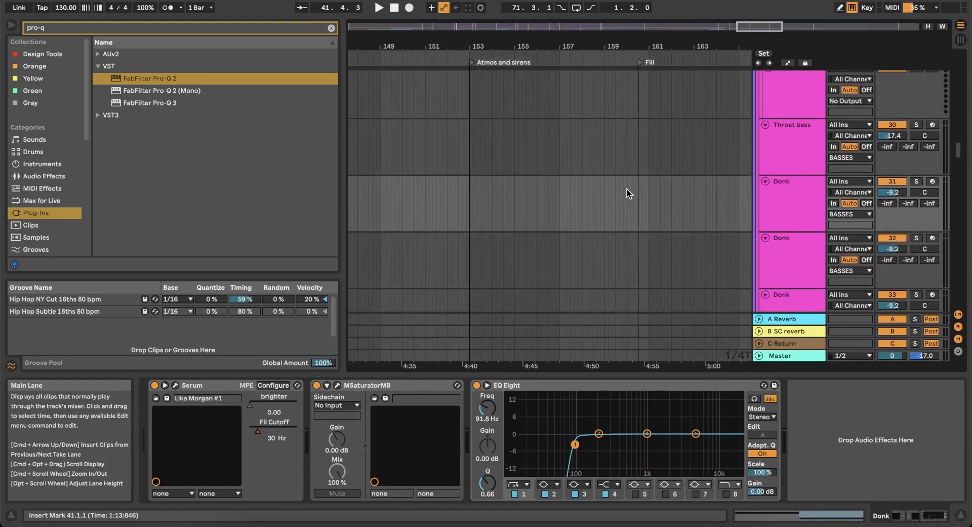
pyautogui.hscroll(-4, 628, 193)
pyautogui.scroll(-1, 628, 192)
pyautogui.hscroll(-2, 627, 193)
pyautogui.scroll(1, 627, 193)
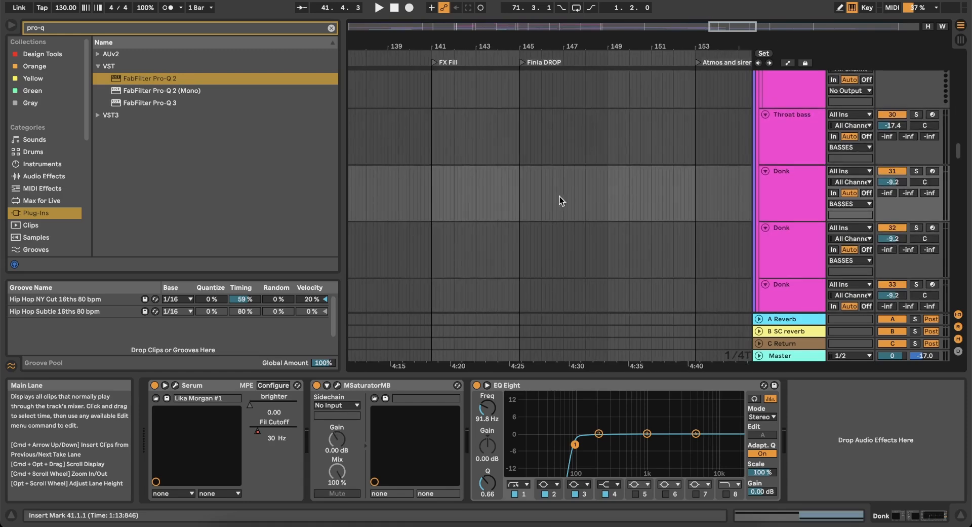
pyautogui.scroll(6, 491, 196)
pyautogui.hscroll(-2, 491, 196)
pyautogui.scroll(-3, 630, 196)
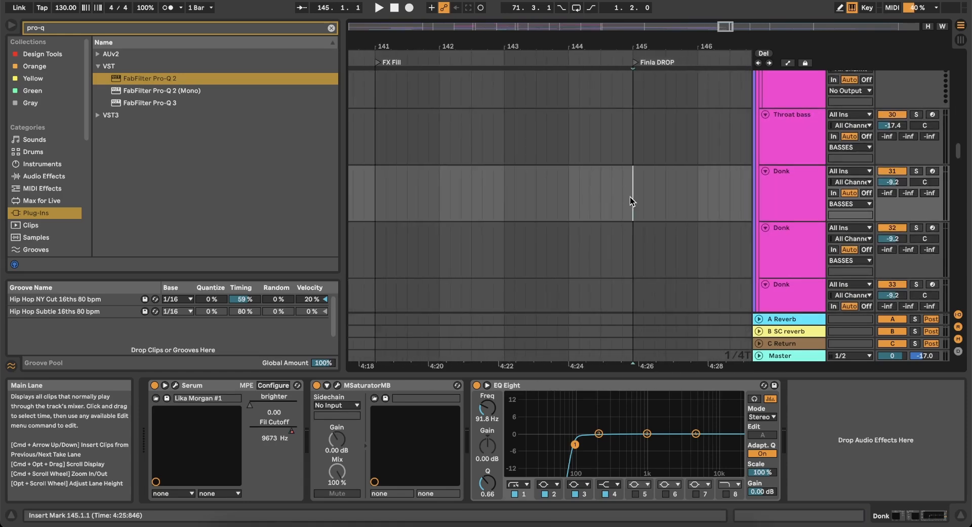
# Paste the copied clip on track 31 Donk at 145.2.1, and audition it from 145.1.1.
pyautogui.rightClick(630, 200)
pyautogui.click(657, 347)
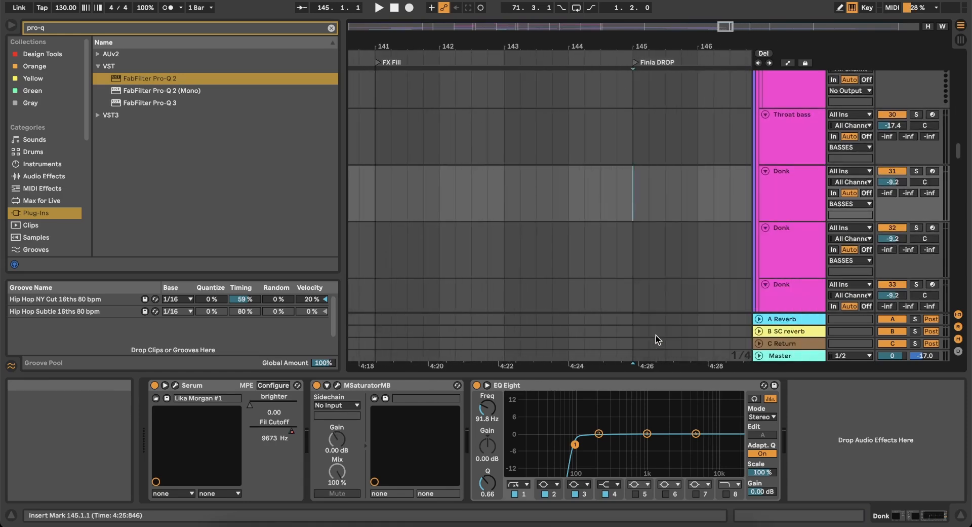
pyautogui.hscroll(2, 644, 188)
pyautogui.click(627, 191)
pyautogui.press('super+v')
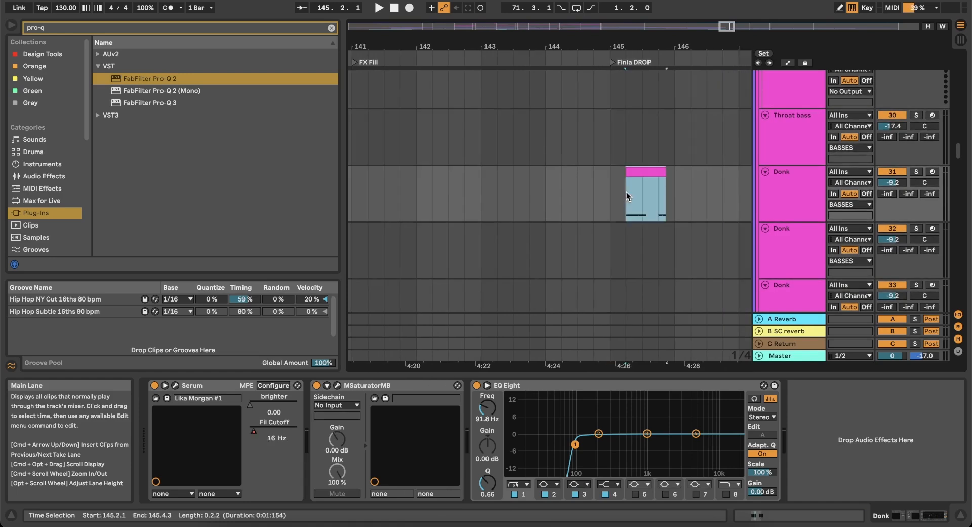
pyautogui.click(609, 191)
pyautogui.press('space')
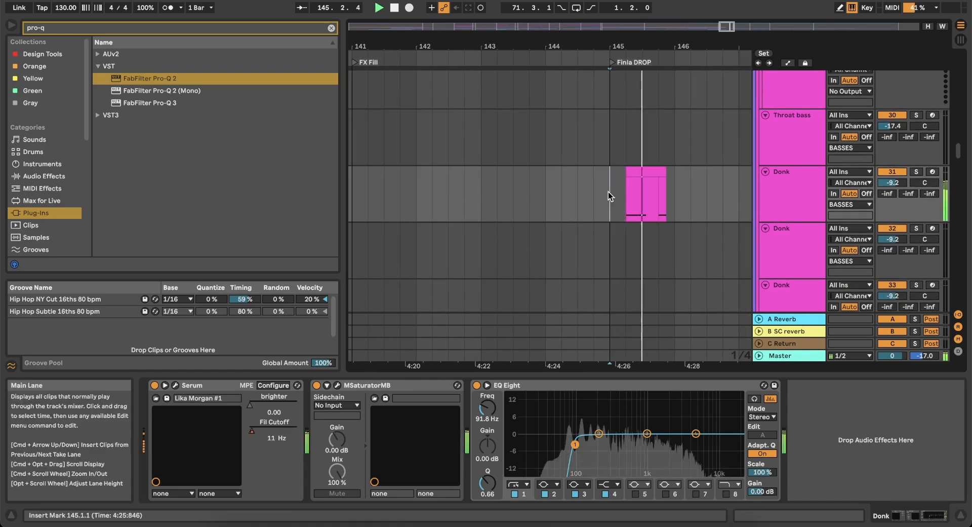
# Show the Serum Fil Cutoff automation for the pasted clip on track 31 Donk, and audition the track soloed.
pyautogui.click(639, 172)
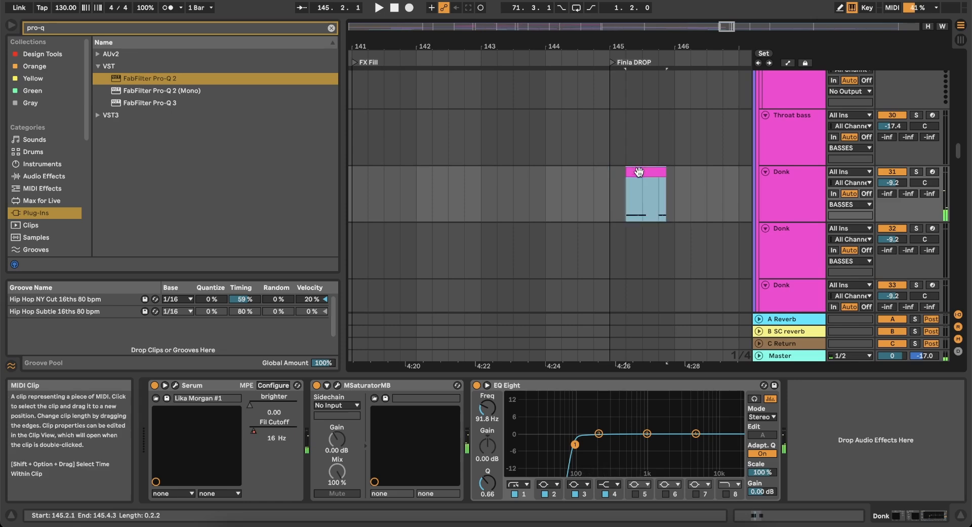
pyautogui.click(254, 427)
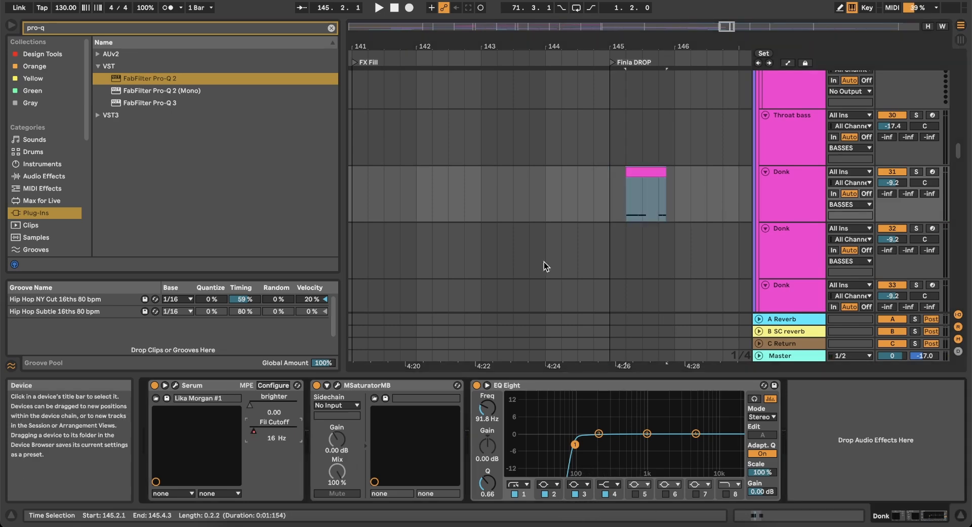
pyautogui.click(788, 63)
pyautogui.scroll(5, 684, 158)
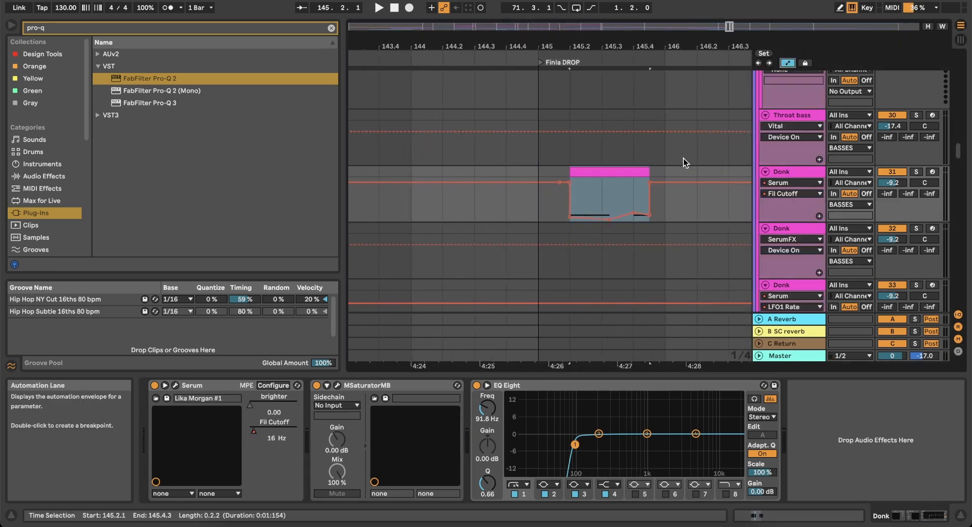
pyautogui.press('space')
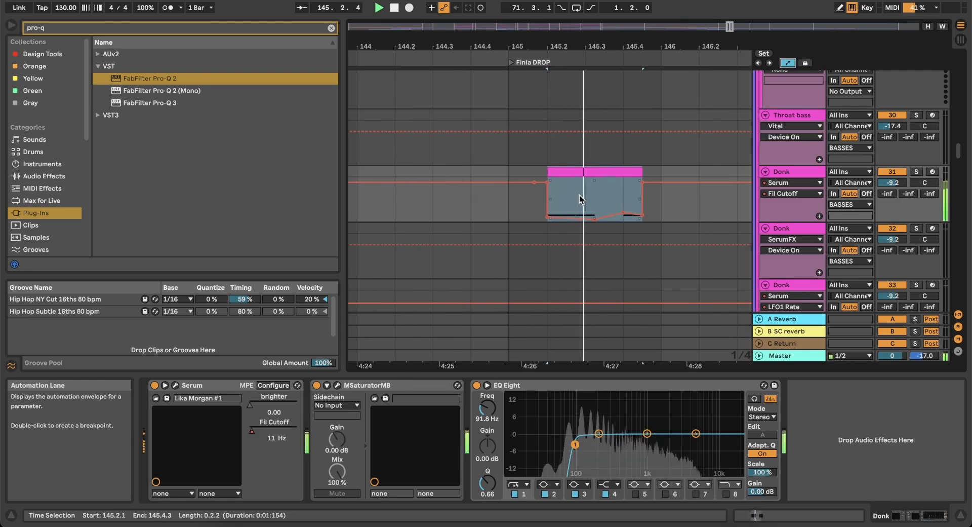
pyautogui.click(917, 171)
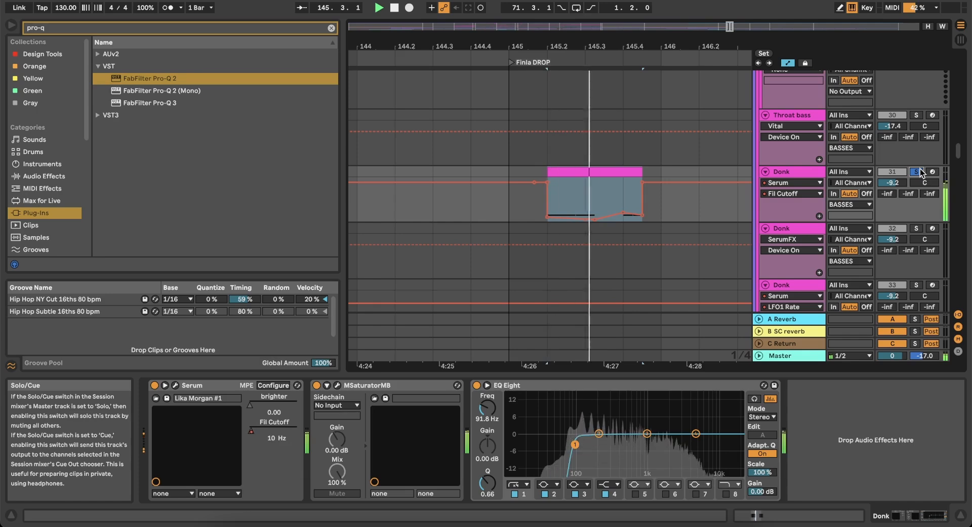
# Inspect the oscillator and effects settings of track 31 Donk's Serum patch while auditioning the clip.
pyautogui.click(176, 384)
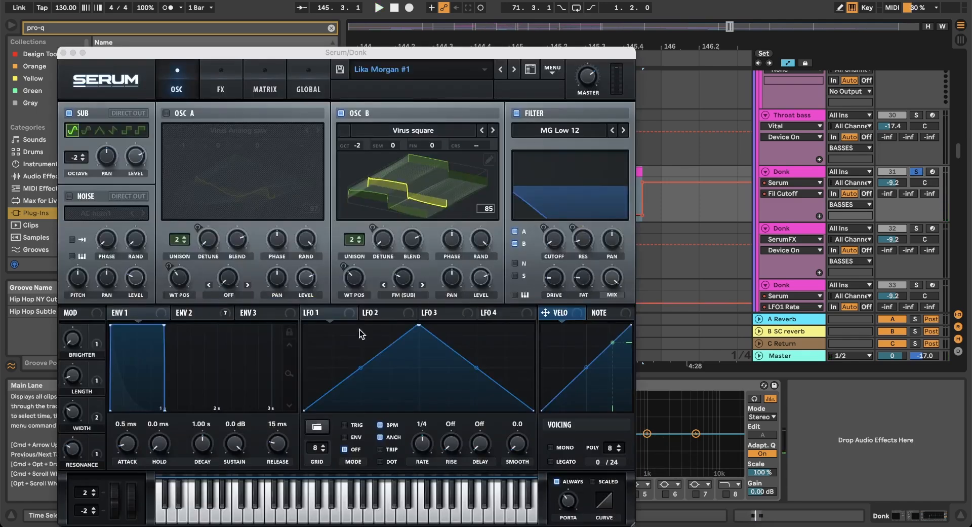
pyautogui.click(224, 72)
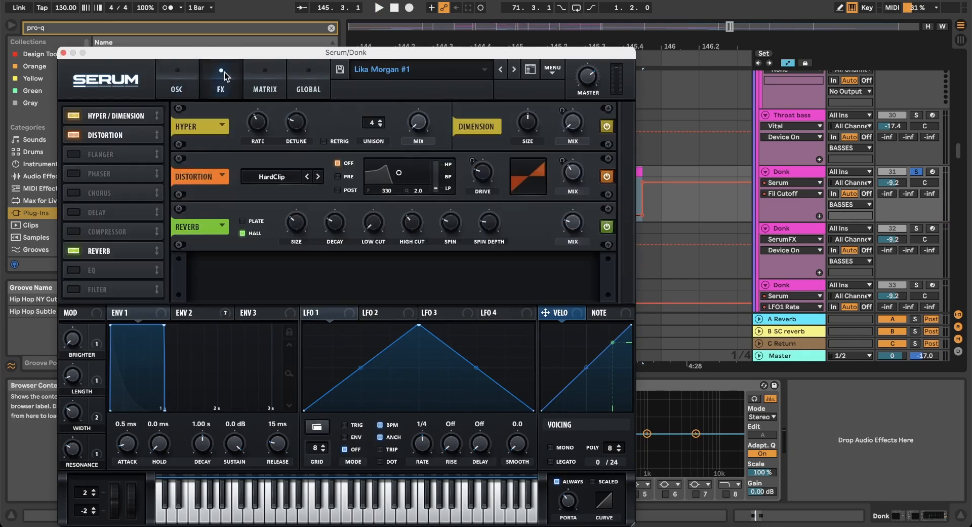
pyautogui.click(193, 74)
pyautogui.press('space')
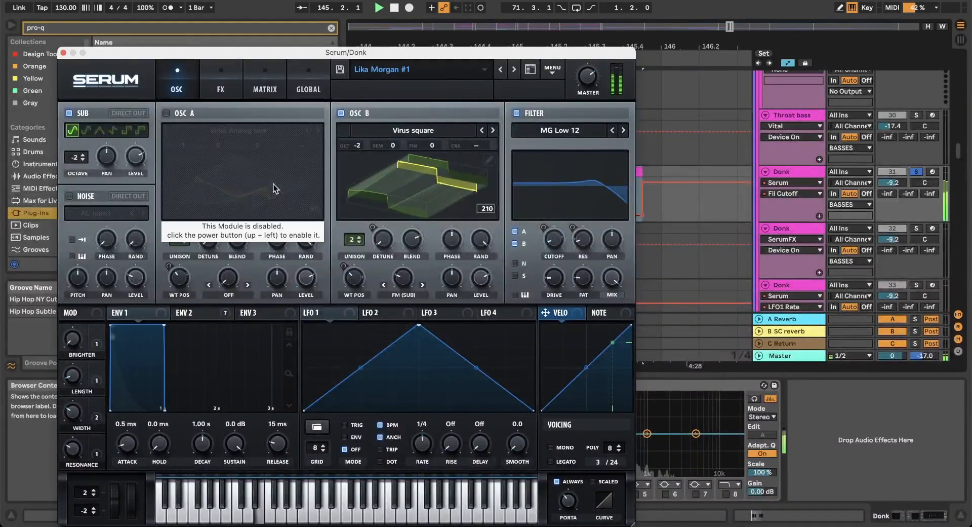
pyautogui.press('space')
pyautogui.click(63, 53)
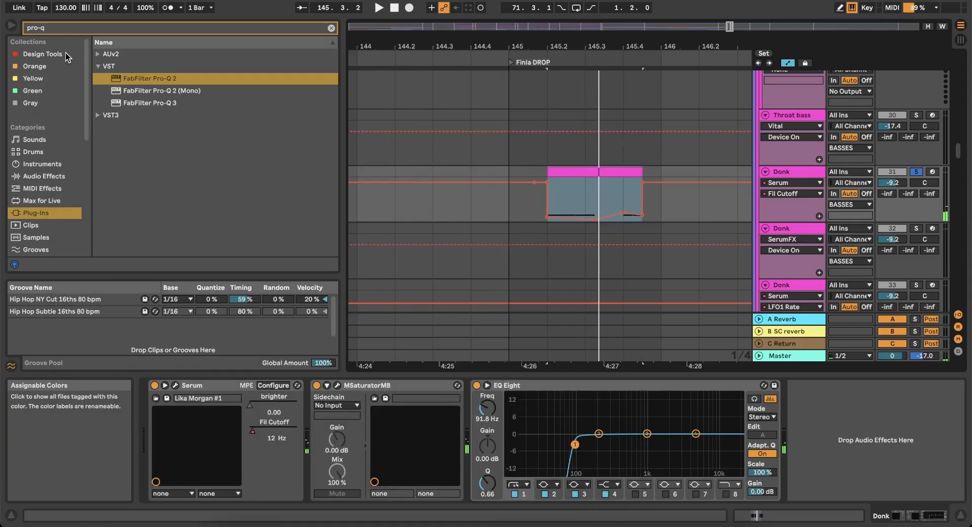
# Lengthen the clip's first E2 note to 2.2.2 over the second one, and audition from 145.1.1 with track 31 Donk unsoloed.
pyautogui.click(769, 516)
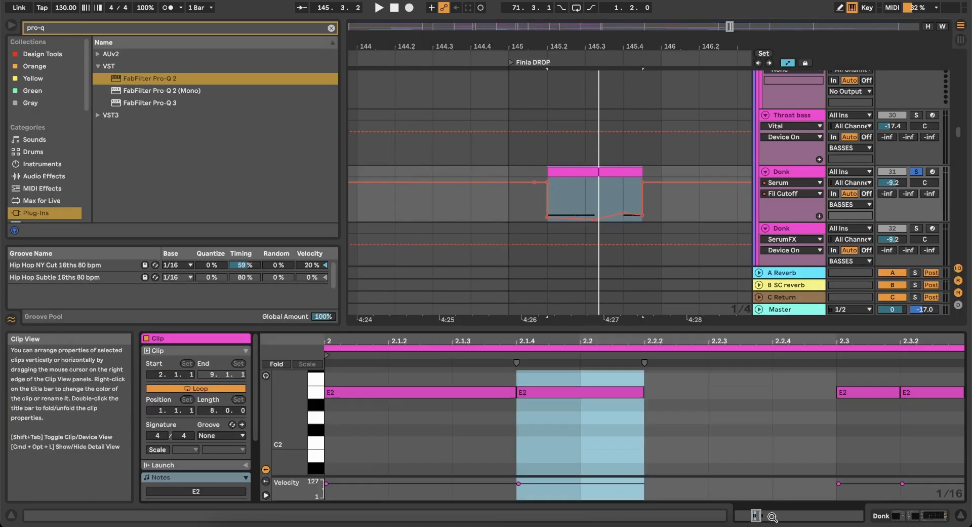
pyautogui.click(515, 393)
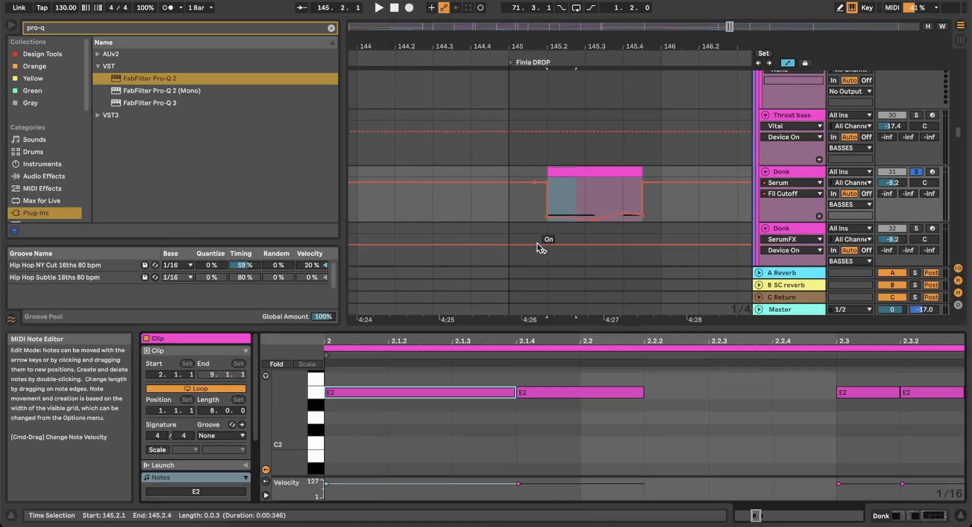
pyautogui.moveTo(512, 395); pyautogui.dragTo(644, 394)
pyautogui.press('space')
pyautogui.click(513, 204)
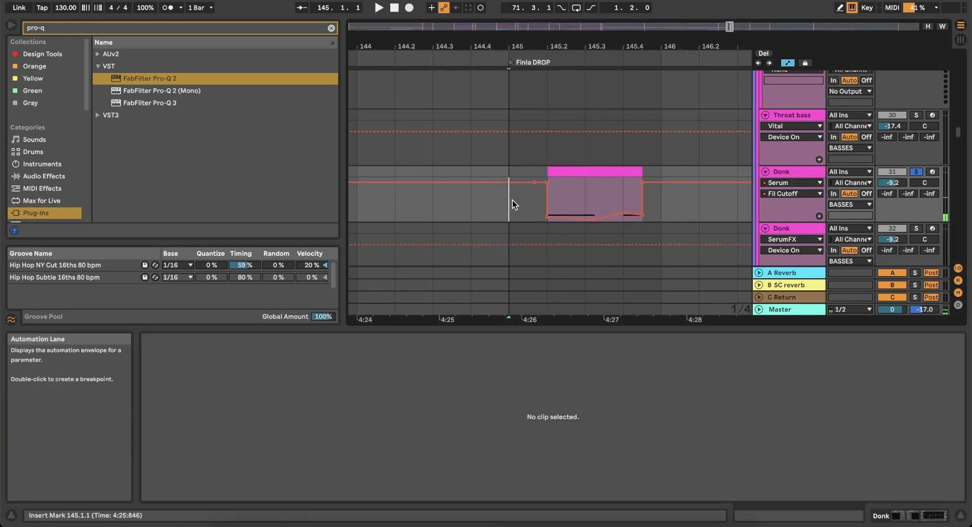
pyautogui.click(917, 172)
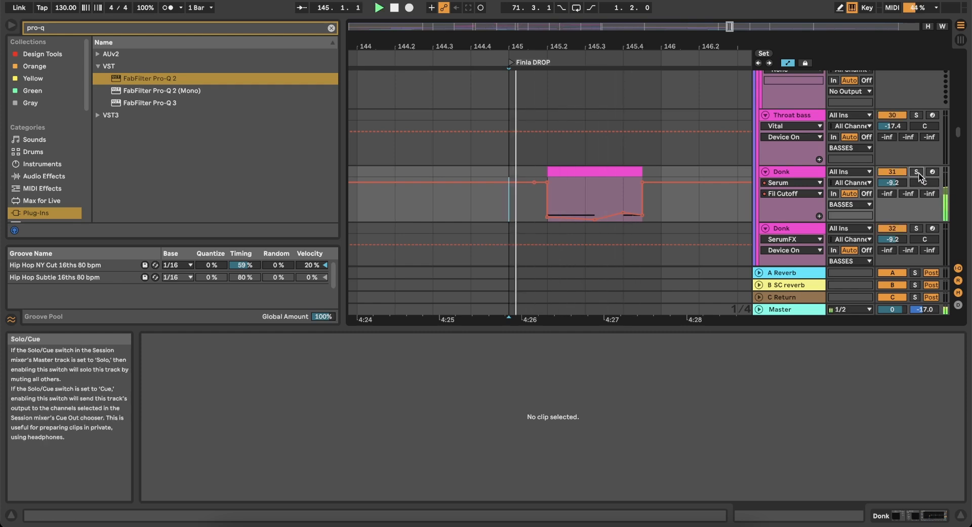
# Delete the four short E2 notes starting at 2.3 in the Donk clip.
pyautogui.click(579, 170)
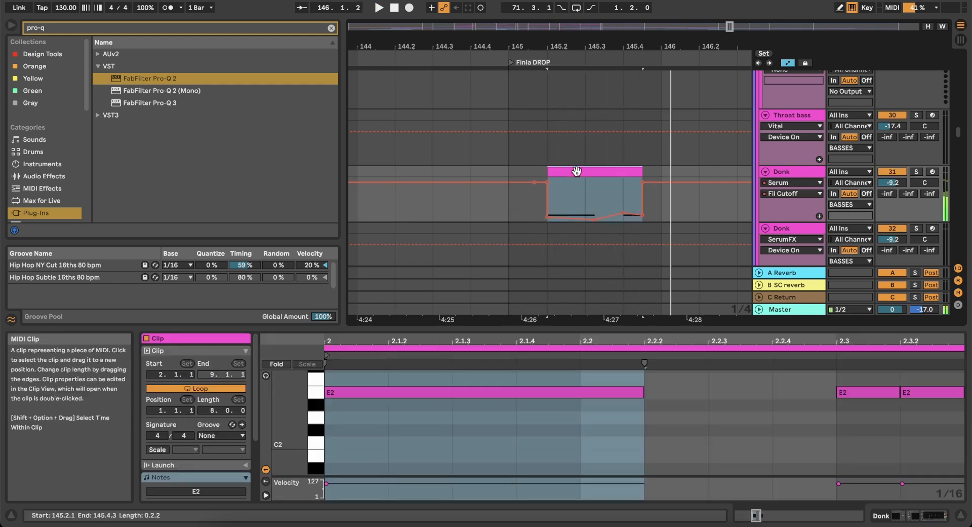
pyautogui.click(655, 403)
pyautogui.hscroll(3, 655, 404)
pyautogui.scroll(-5, 655, 403)
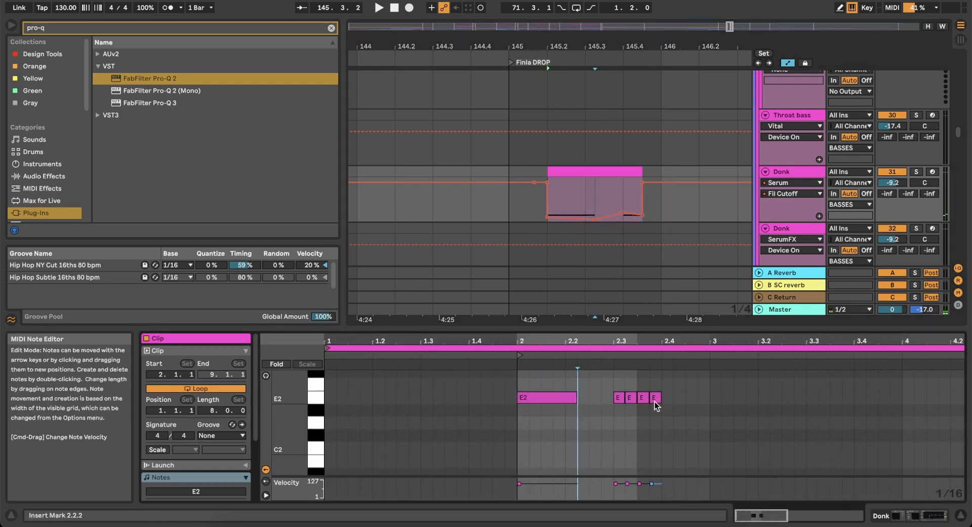
pyautogui.moveTo(610, 379); pyautogui.dragTo(686, 413)
pyautogui.press('Delete')
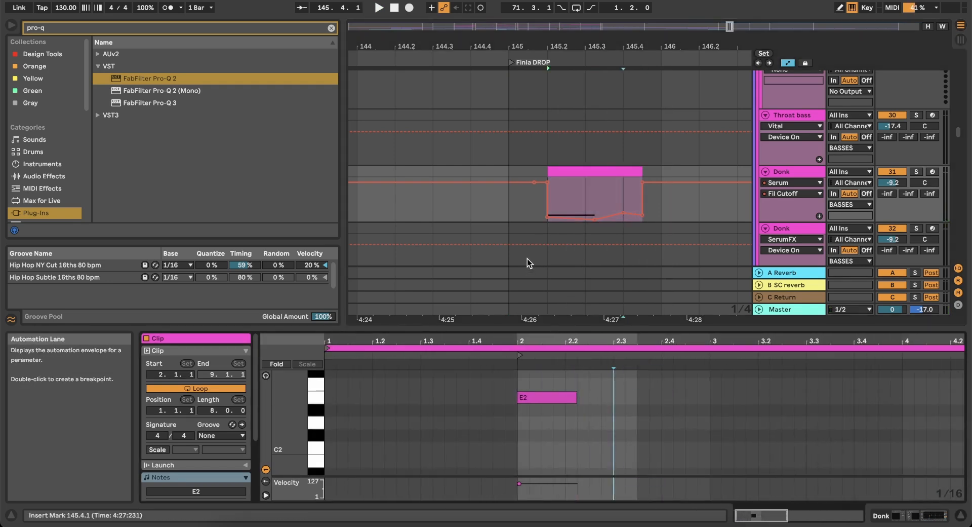
pyautogui.scroll(-5, 527, 259)
pyautogui.hscroll(-4, 527, 260)
pyautogui.scroll(-1, 526, 259)
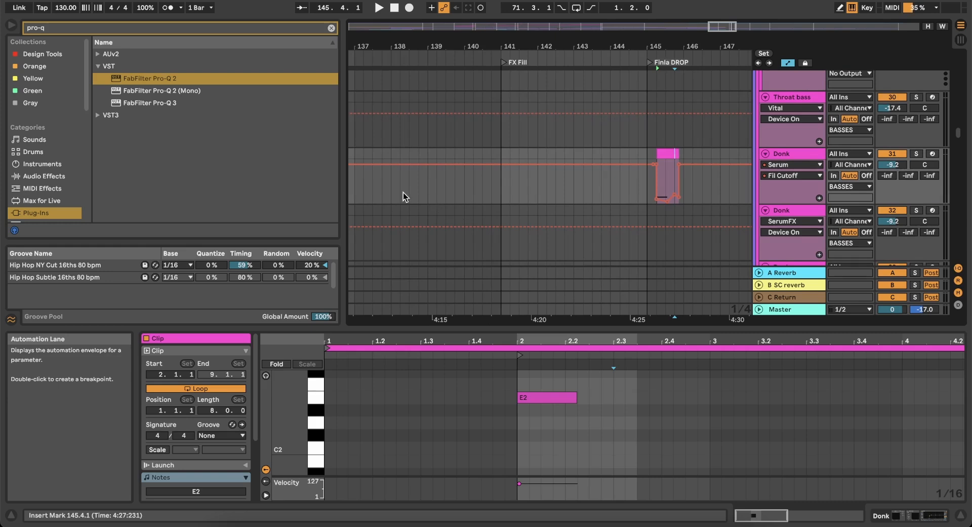
pyautogui.scroll(5, 688, 184)
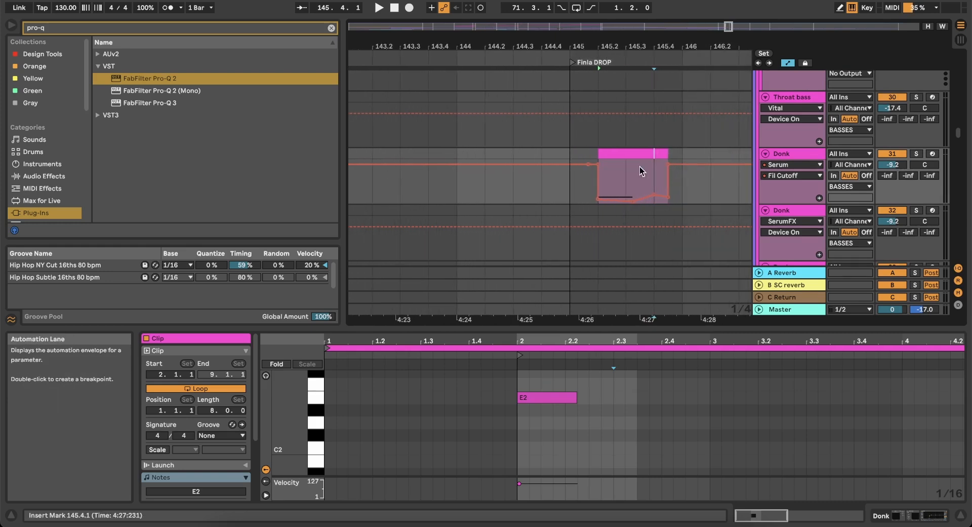
pyautogui.click(623, 155)
pyautogui.scroll(-2, 624, 155)
pyautogui.hscroll(1, 624, 155)
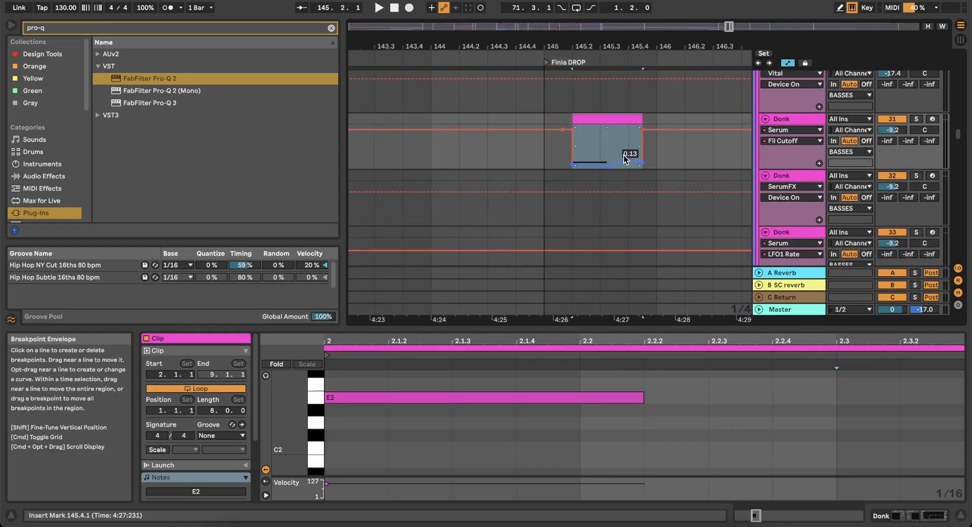
pyautogui.scroll(1, 624, 155)
pyautogui.hscroll(1, 624, 155)
pyautogui.click(527, 175)
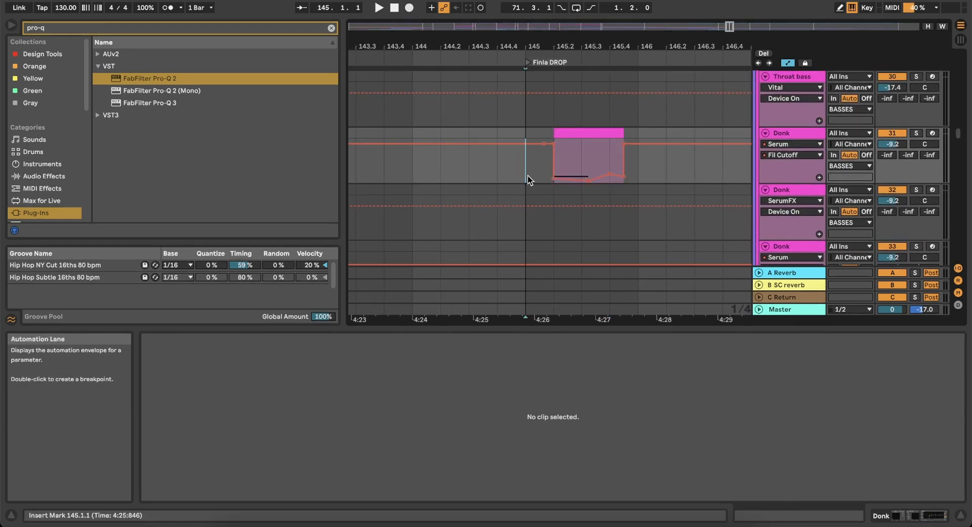
pyautogui.scroll(-1, 528, 174)
# Lengthen the remaining E2 note to the clip's end at 2.3.3, and audition it from 145.1.1.
pyautogui.click(577, 122)
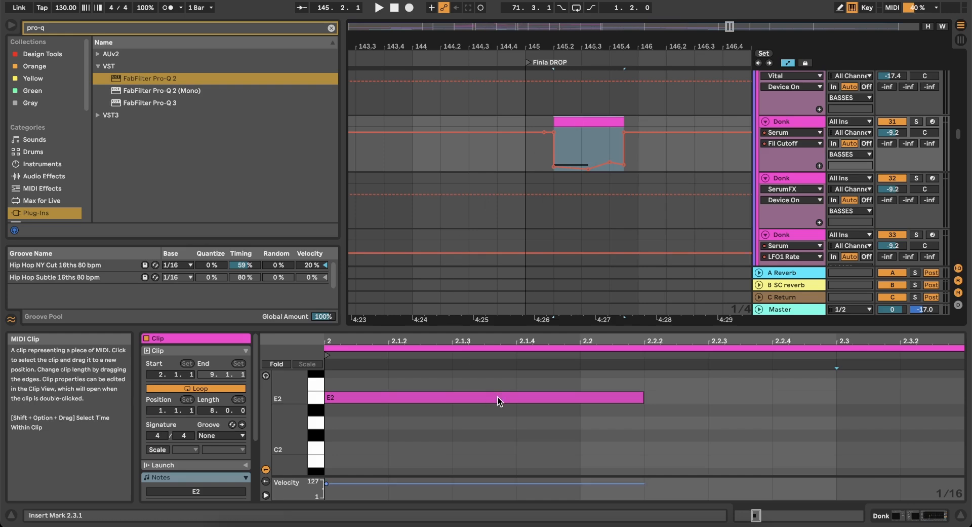
pyautogui.scroll(-5, 541, 424)
pyautogui.click(559, 400)
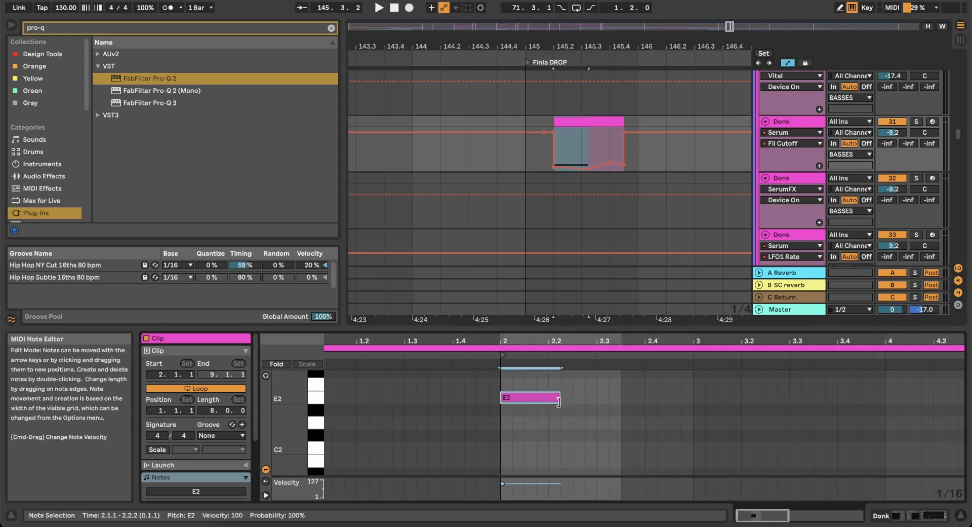
pyautogui.moveTo(559, 400); pyautogui.dragTo(623, 406)
pyautogui.press('space')
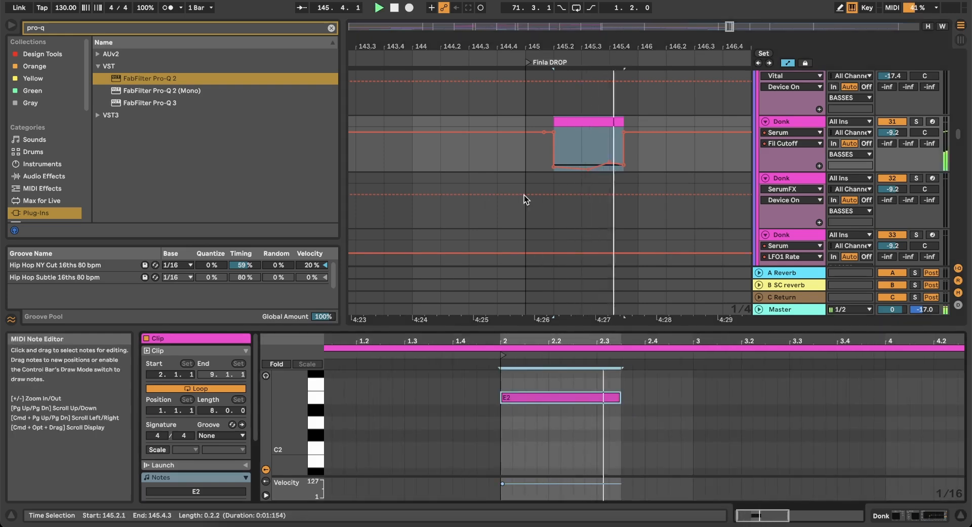
pyautogui.click(521, 145)
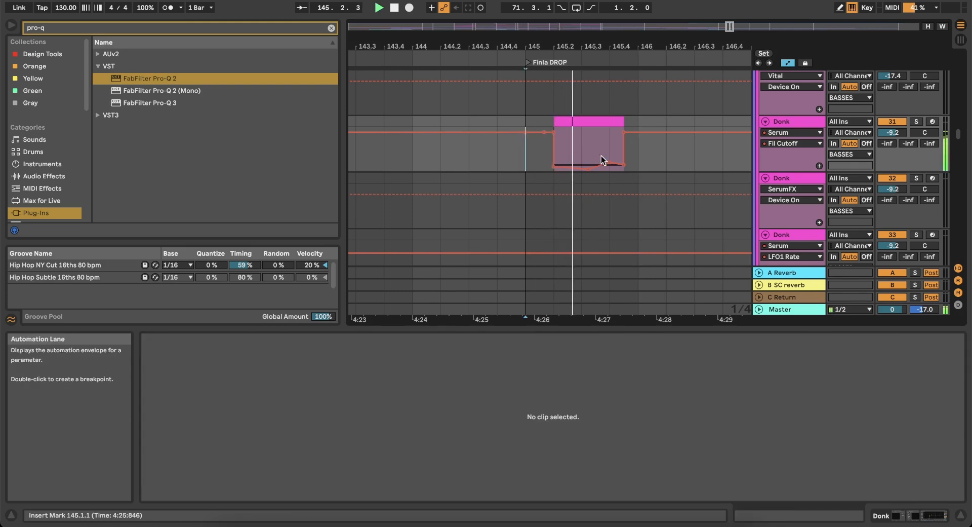
# Reshape the clip's Fil Cutoff automation to rise to a peak at 145.4 and ramp down to the clip's end, and audition it.
pyautogui.moveTo(602, 160); pyautogui.dragTo(609, 139)
pyautogui.press('super+space')
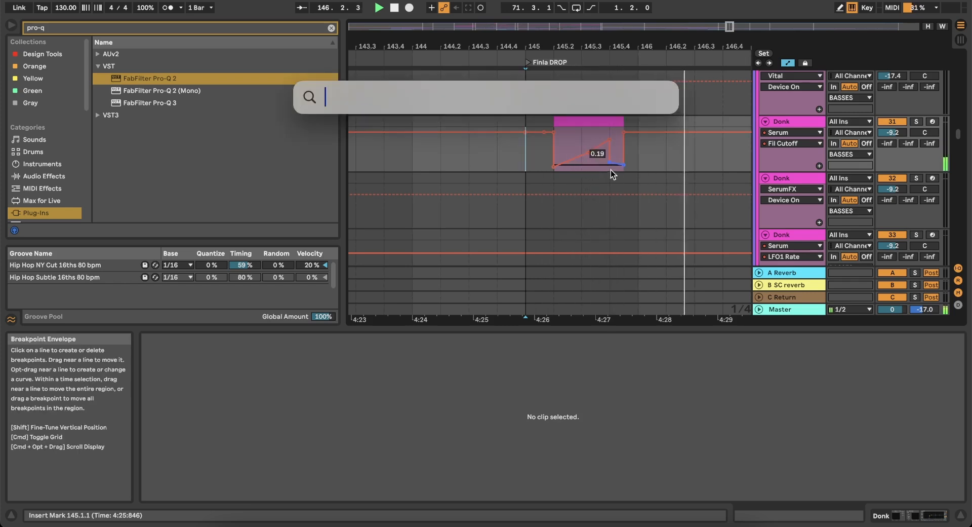
pyautogui.press('Escape')
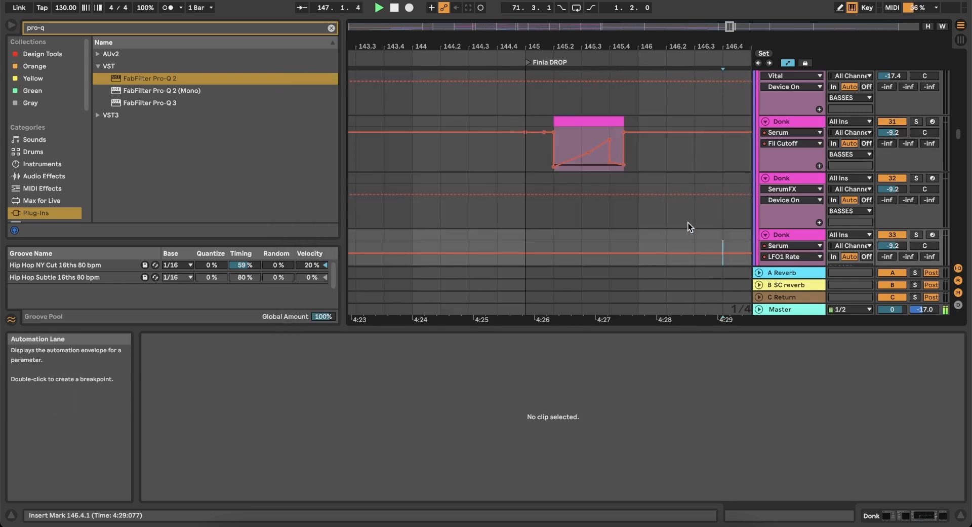
pyautogui.click(607, 162)
pyautogui.click(593, 120)
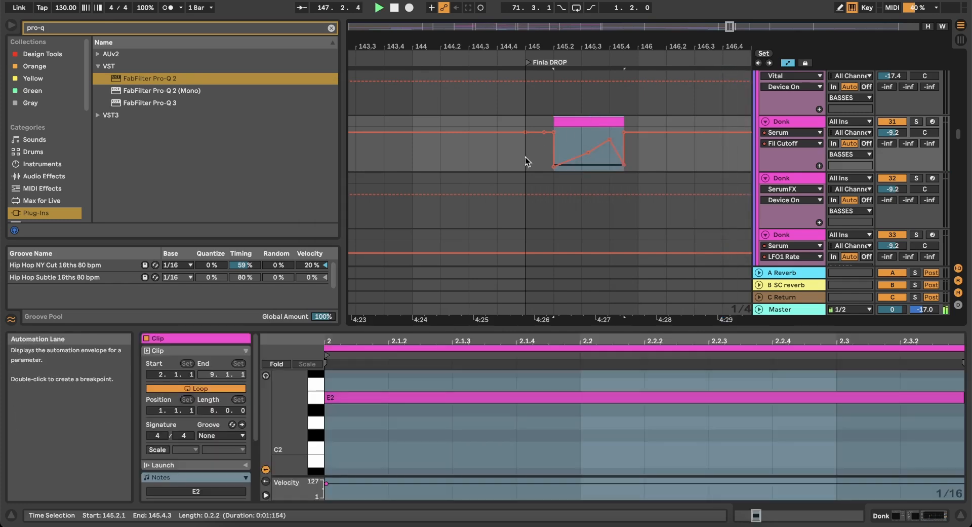
pyautogui.click(525, 157)
pyautogui.hscroll(2, 559, 155)
pyautogui.scroll(1, 558, 155)
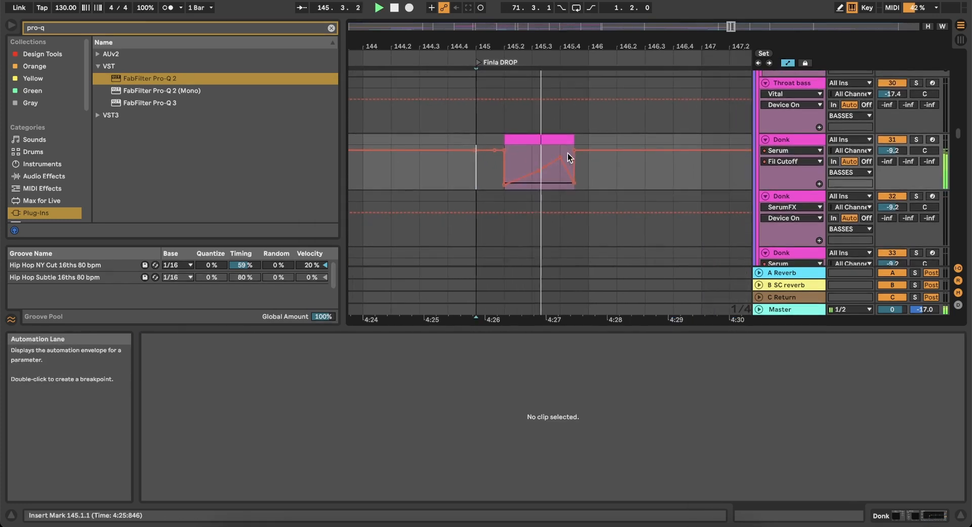
# Extend the Donk clip and its closing low cutoff breakpoint to 146.1.1, and lengthen the E2 note to 2.4.
pyautogui.click(543, 139)
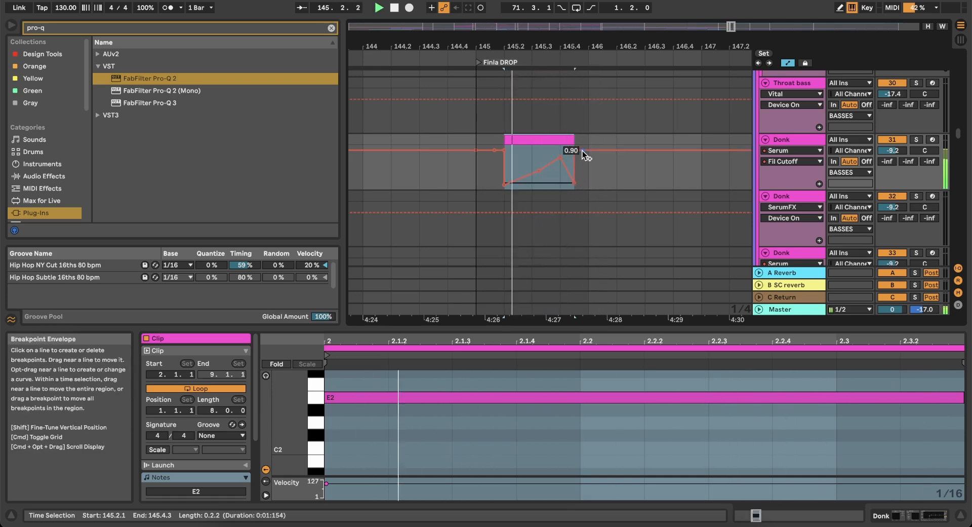
pyautogui.moveTo(574, 146); pyautogui.dragTo(581, 185)
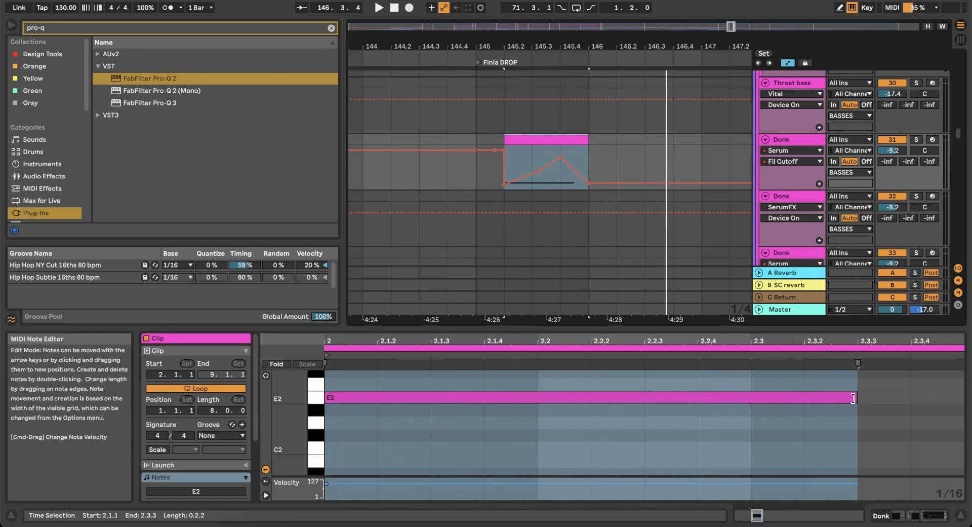
pyautogui.moveTo(857, 397); pyautogui.dragTo(719, 397)
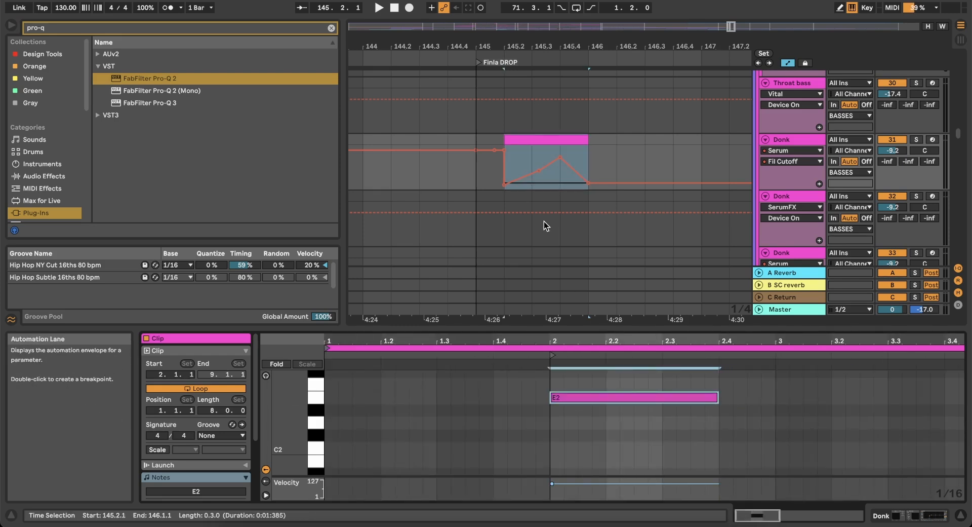
pyautogui.click(474, 169)
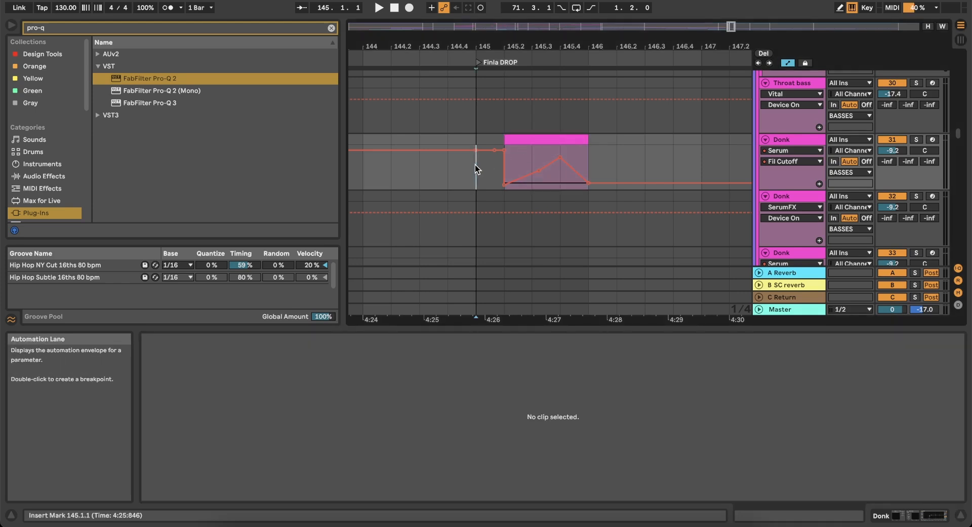
# Audition the Donk clip from 145.1.1, and consolidate it with the empty time after it up to 147.1.1.
pyautogui.press('space')
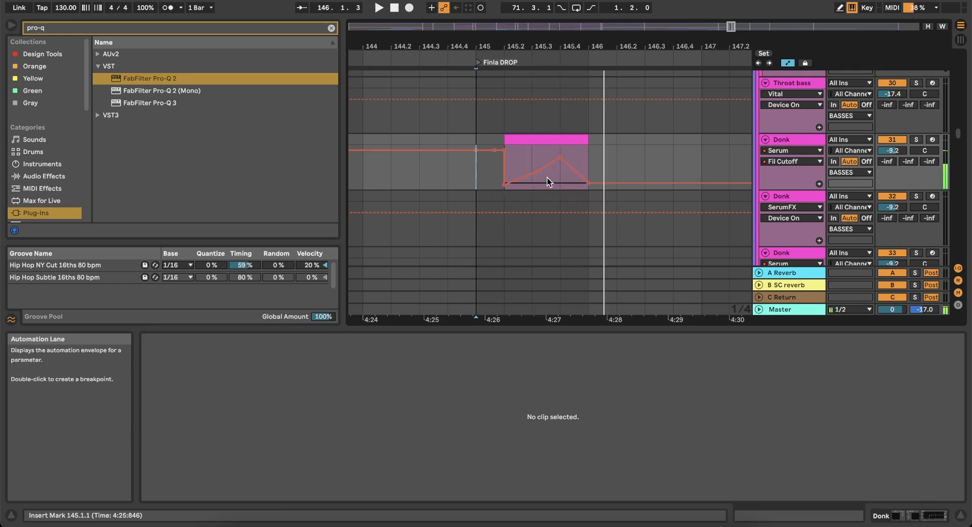
pyautogui.press('space')
pyautogui.click(556, 139)
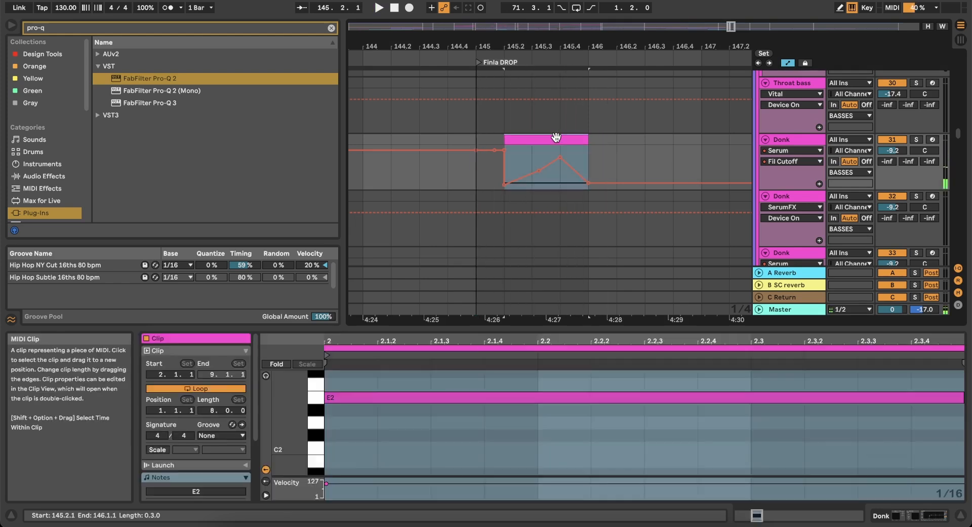
pyautogui.keyDown('shift'); pyautogui.click(695, 154); pyautogui.keyUp('shift')
pyautogui.press('super+j')
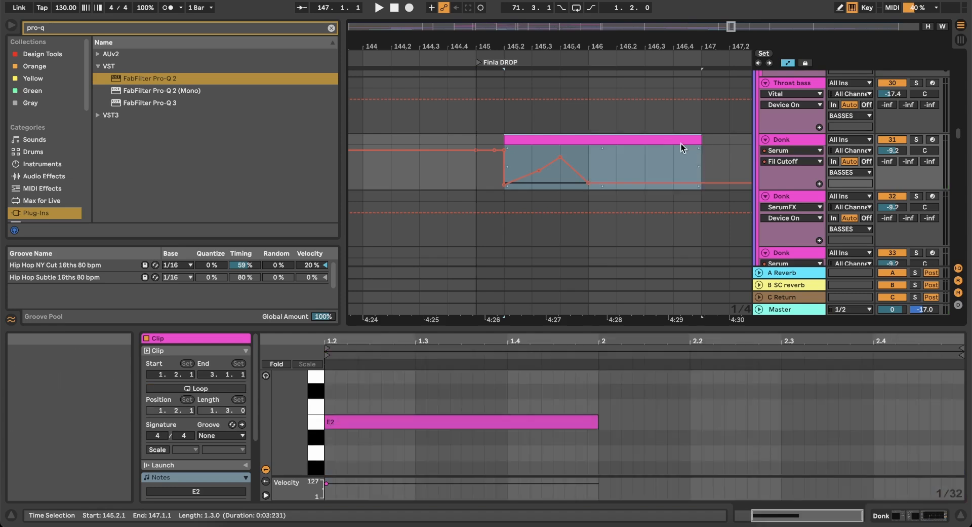
# During playback from 145.1.1, reshape the Fil Cutoff automation after 146 to rise to about 0.55 between 146.2 and 146.3.
pyautogui.click(463, 181)
pyautogui.press('space')
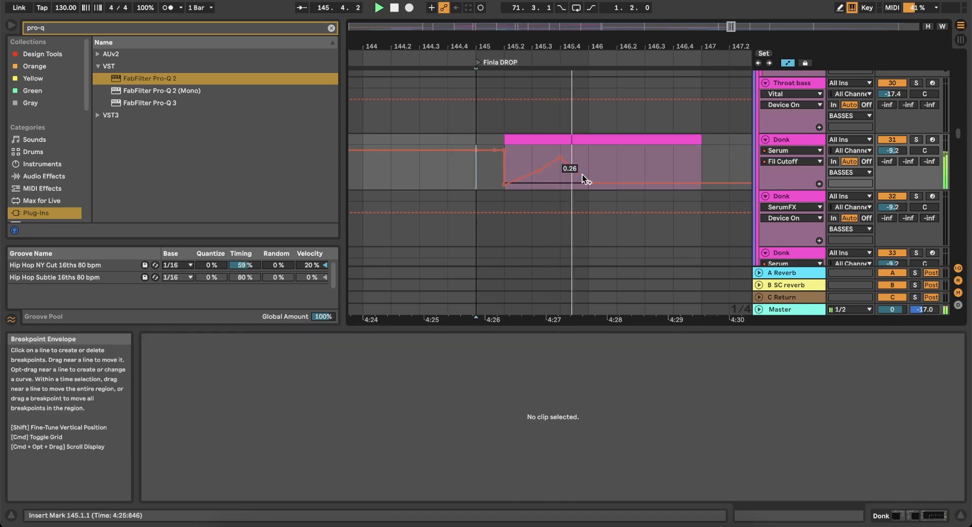
pyautogui.moveTo(588, 183); pyautogui.dragTo(629, 165)
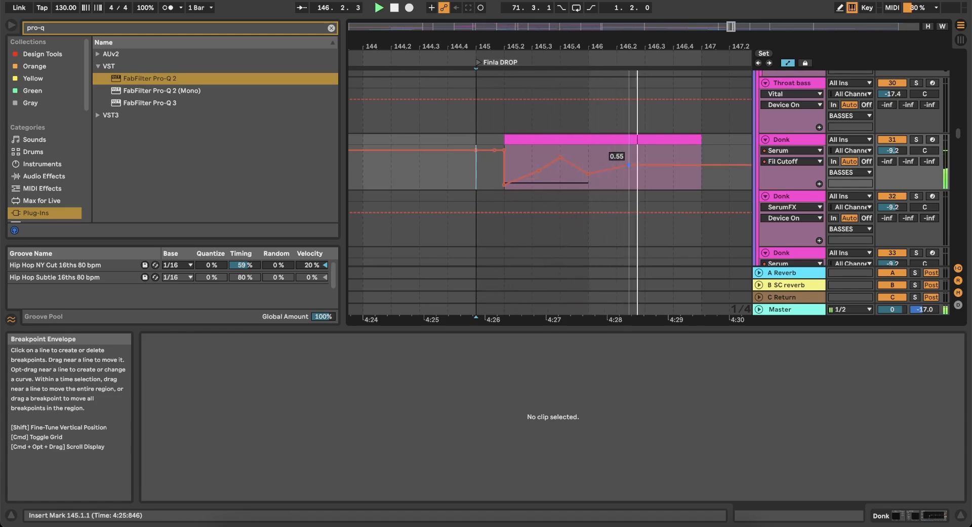
pyautogui.press('space')
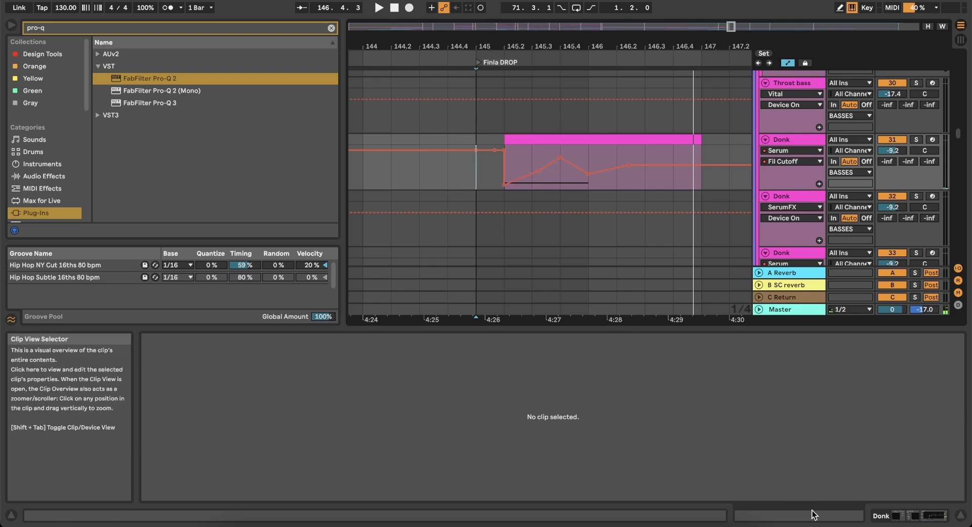
# Find the SUB track and show its devices and its Vital Pitch Wheel automation in the final drop.
pyautogui.scroll(-5, 562, 139)
pyautogui.scroll(9, 561, 138)
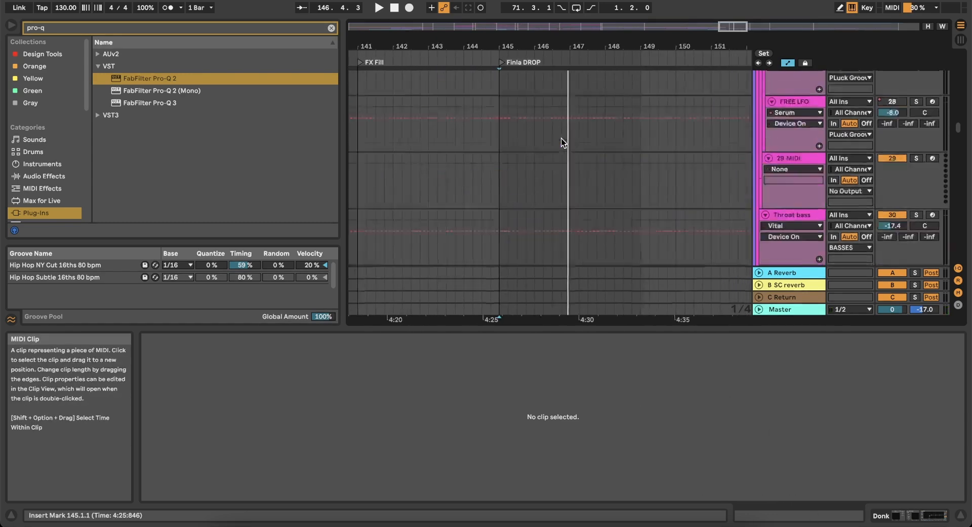
pyautogui.scroll(10, 562, 142)
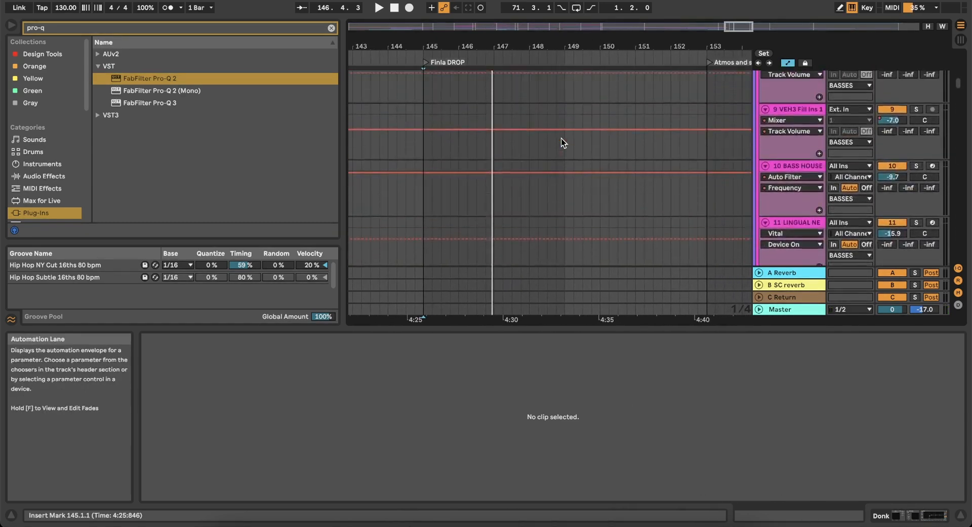
pyautogui.scroll(-1, 564, 146)
pyautogui.scroll(2, 562, 141)
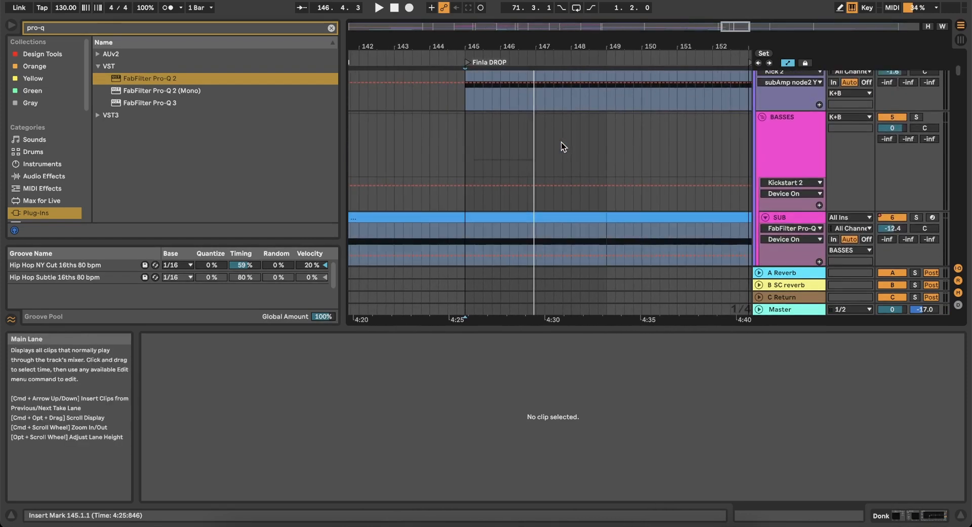
pyautogui.click(797, 220)
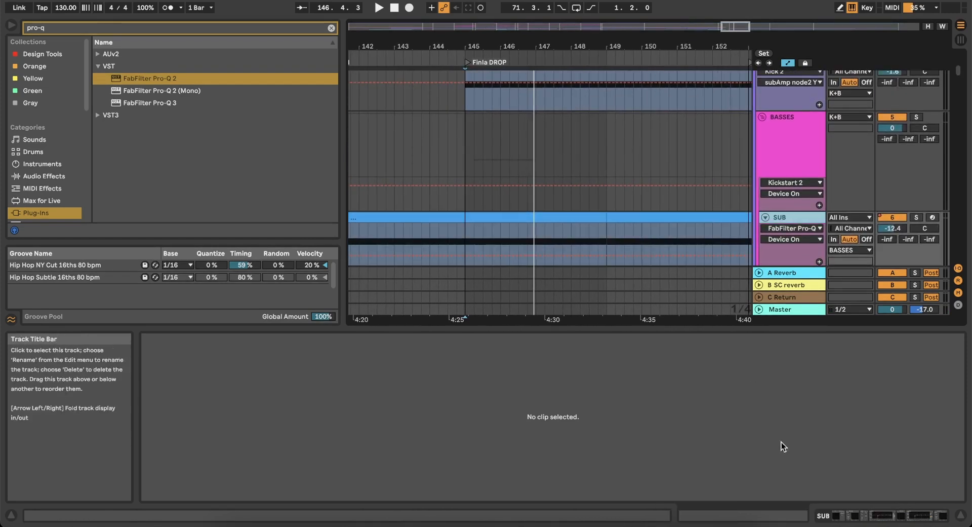
pyautogui.click(861, 515)
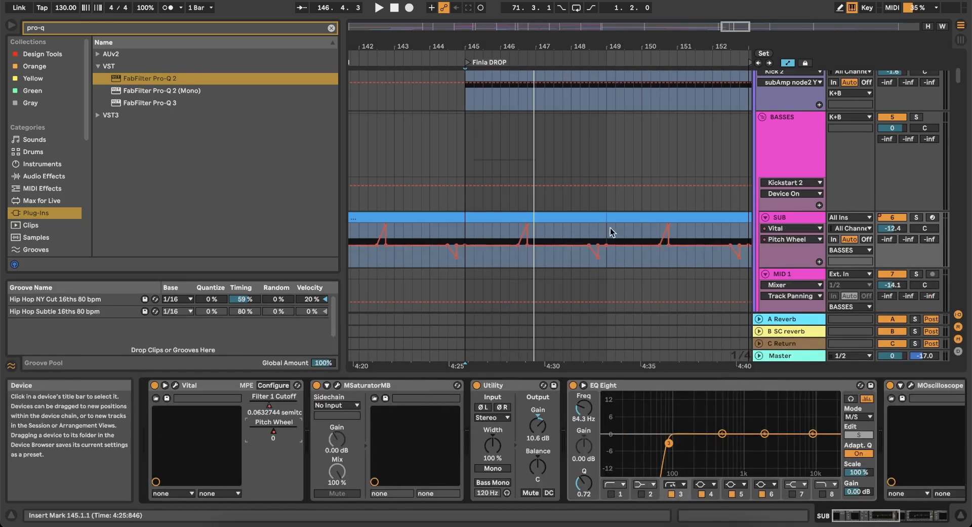
# Audition the SUB bass from 145.1.1 in solo, together with the KICK track.
pyautogui.click(465, 232)
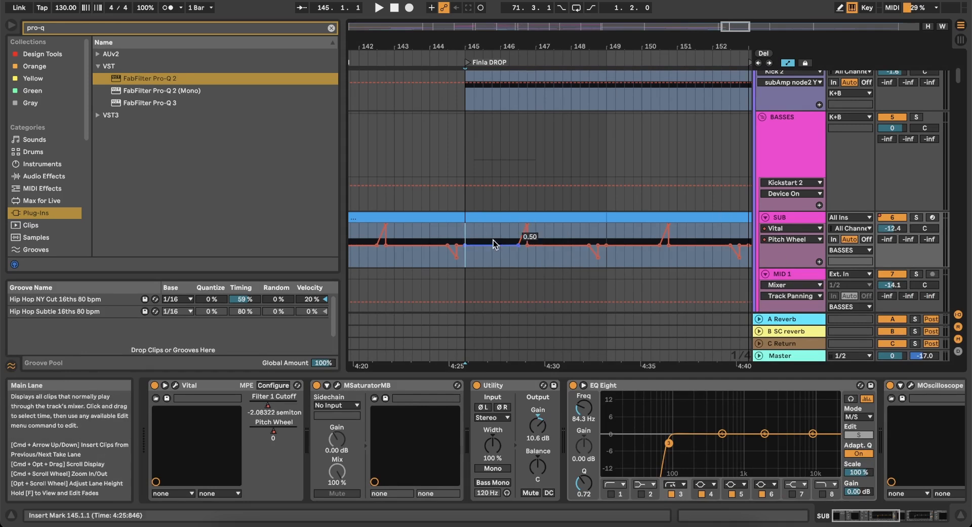
pyautogui.click(916, 217)
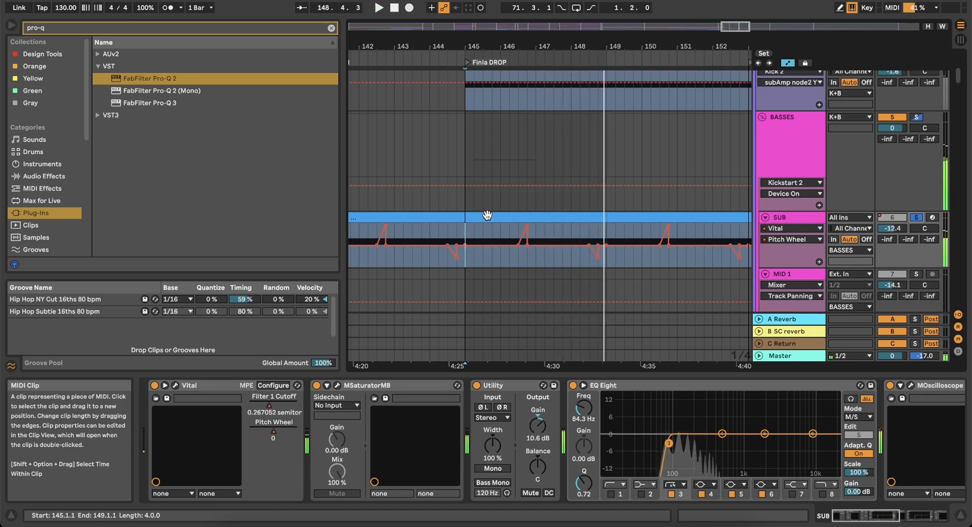
pyautogui.scroll(2, 790, 177)
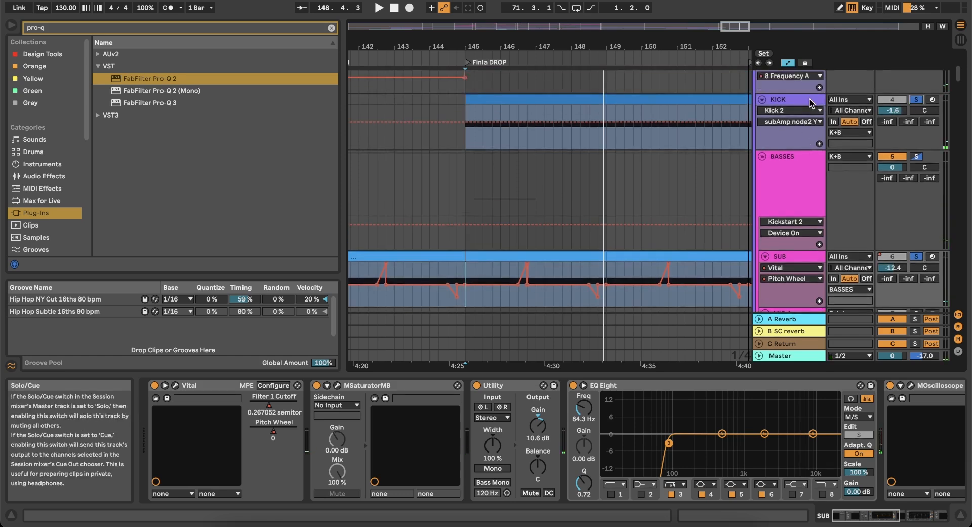
pyautogui.click(487, 100)
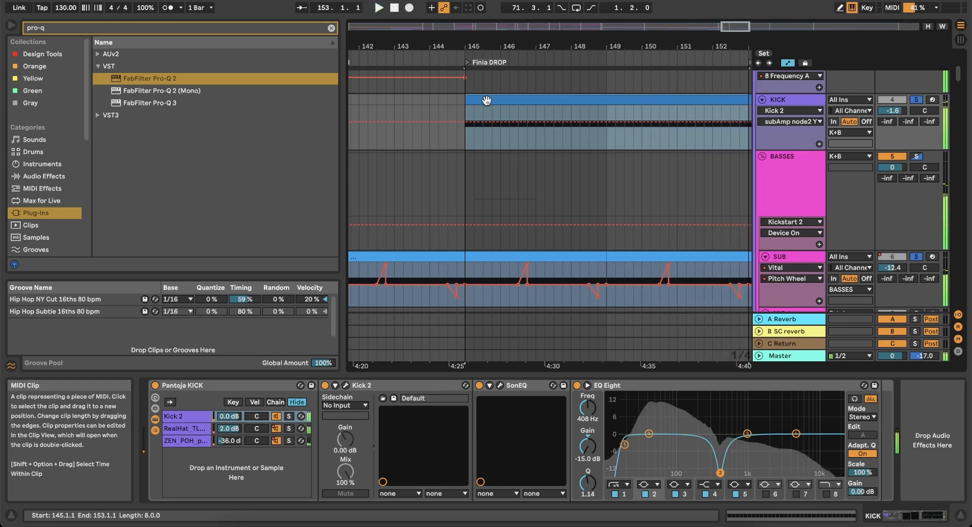
# Return to the Donk clip on track 31 and audition it from 145.1.1.
pyautogui.scroll(-10, 558, 193)
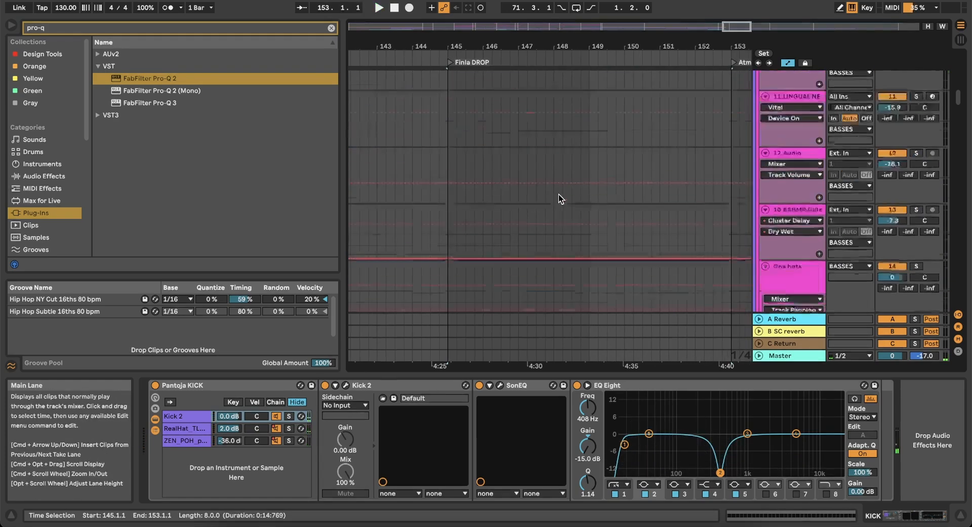
pyautogui.scroll(-15, 558, 193)
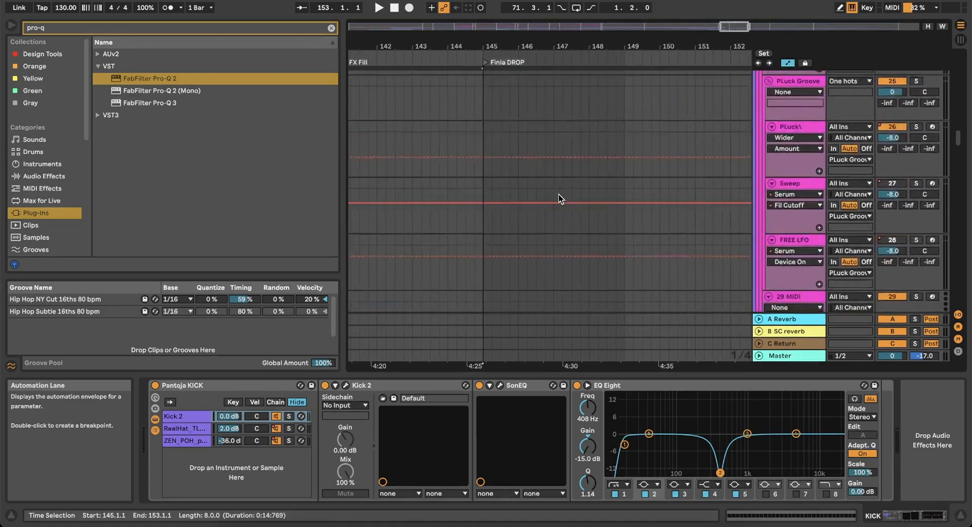
pyautogui.scroll(-7, 558, 193)
pyautogui.scroll(-10, 558, 194)
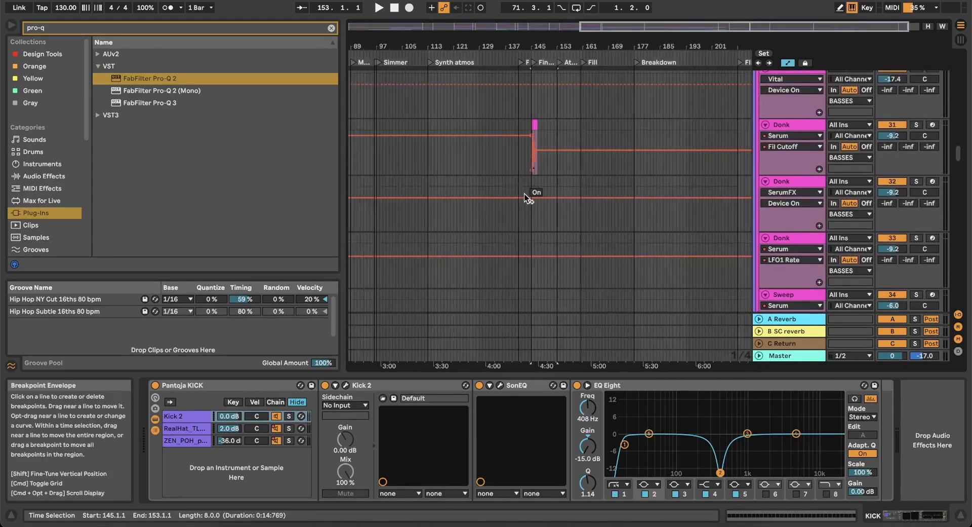
pyautogui.scroll(10, 527, 167)
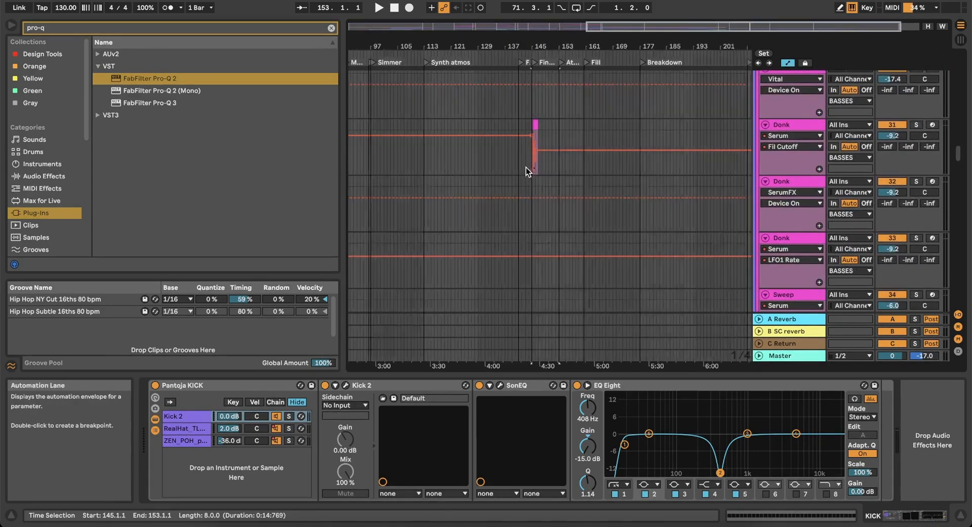
pyautogui.click(575, 166)
pyautogui.press('space')
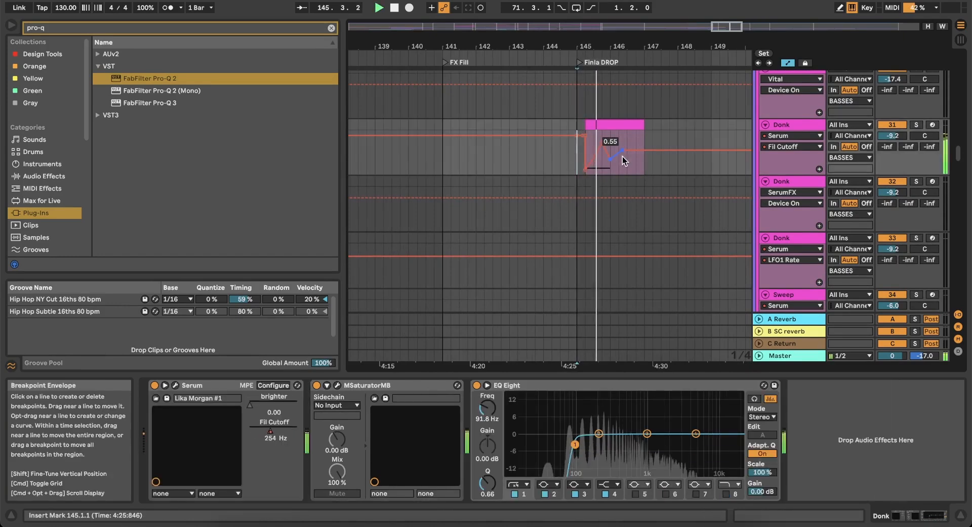
pyautogui.press('space')
pyautogui.press('space')
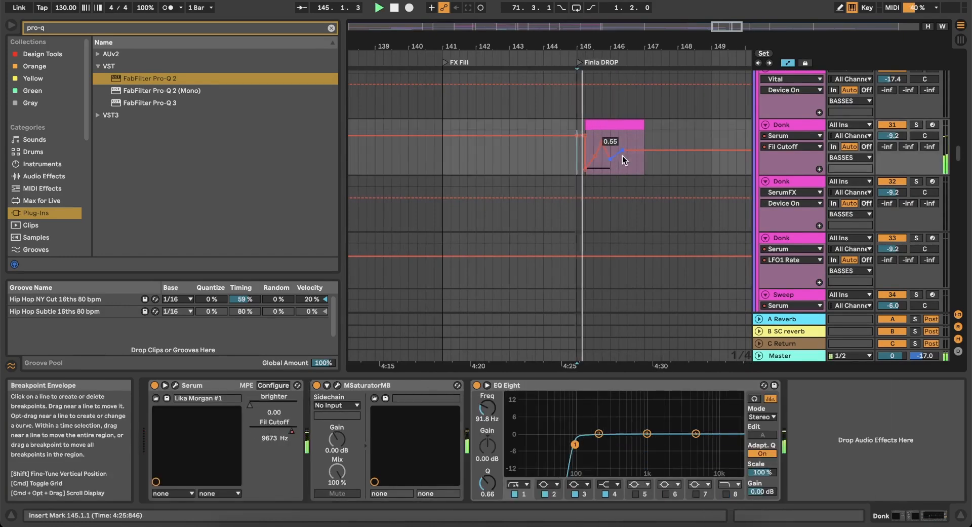
# Lengthen the Donk clip's E2 note to 2.4 during playback, and trim it back to end at 2.3.
pyautogui.doubleClick(617, 123)
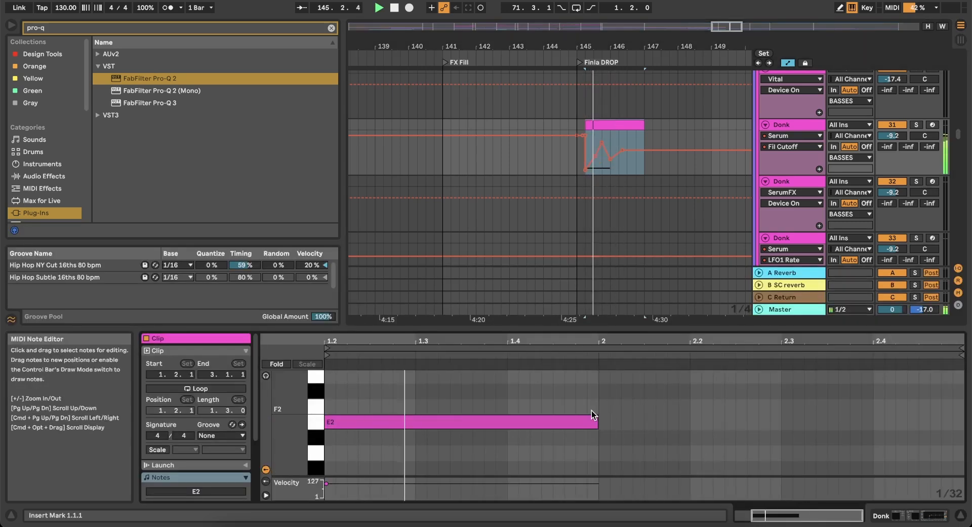
pyautogui.moveTo(593, 416); pyautogui.dragTo(875, 423)
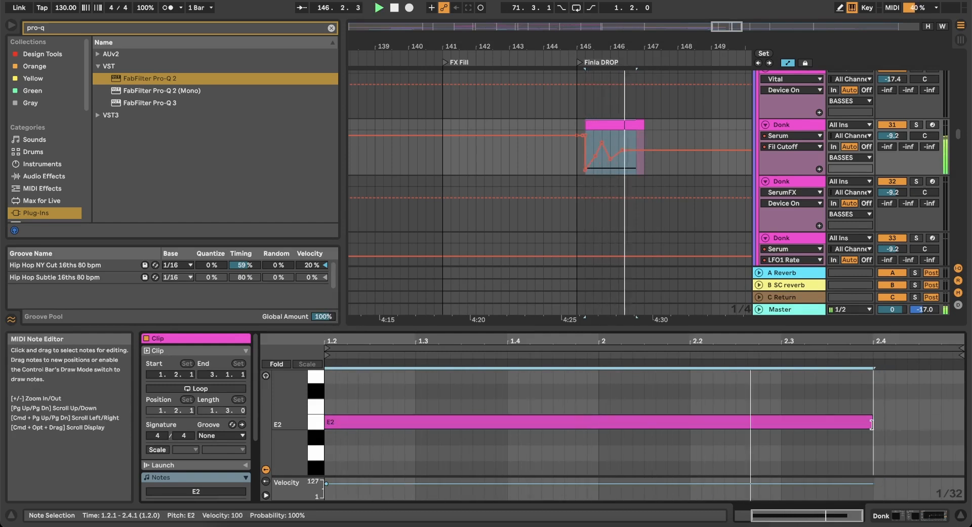
pyautogui.press('space')
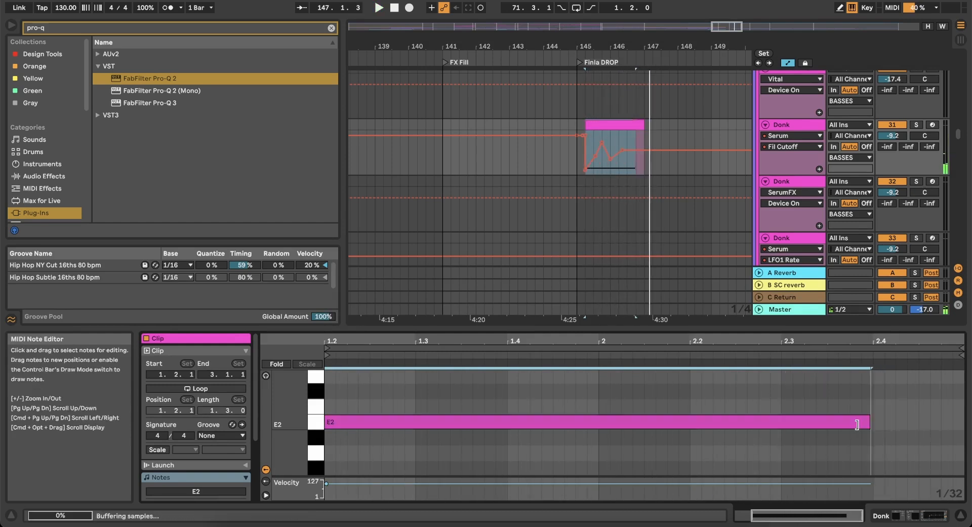
pyautogui.moveTo(872, 424); pyautogui.dragTo(781, 423)
# Inspect the pitch bend controls in the Donk track's Serum and bring up its Pitch Bend automation lane.
pyautogui.click(904, 515)
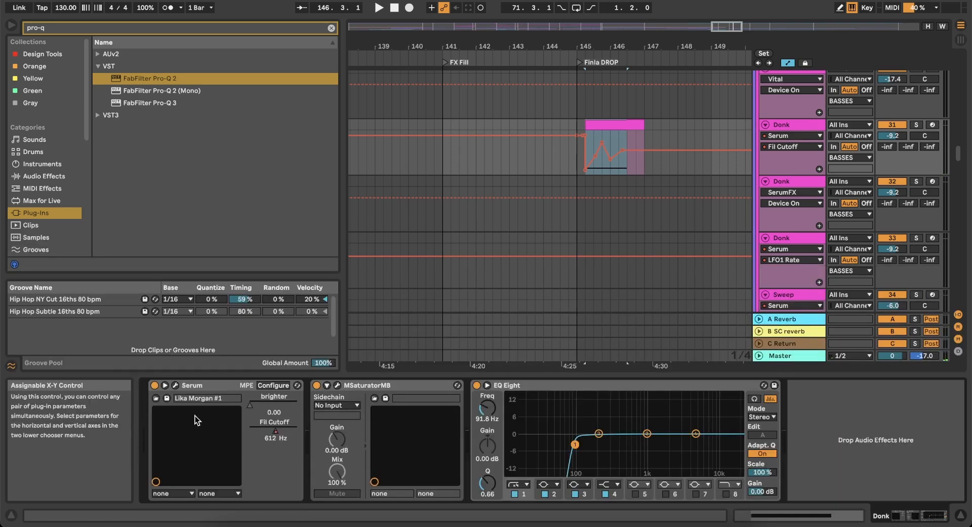
pyautogui.click(175, 385)
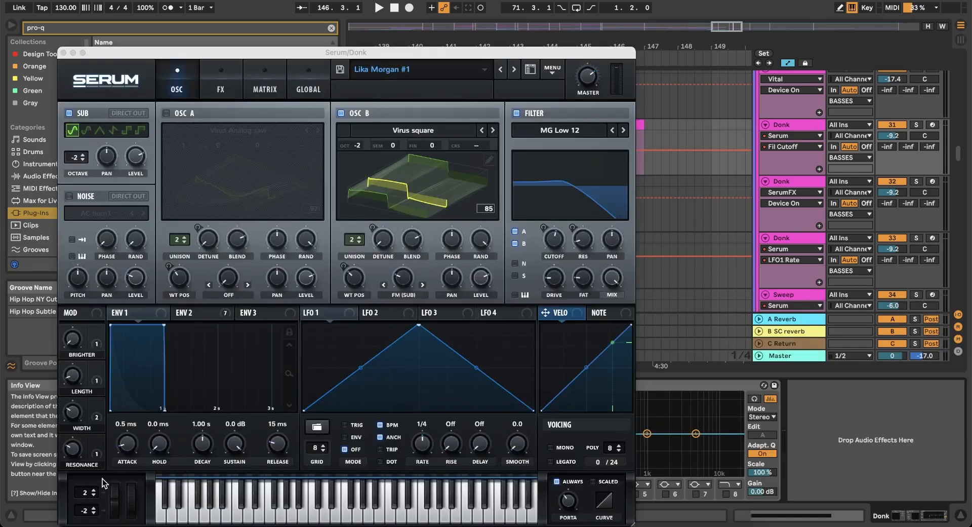
pyautogui.click(92, 491)
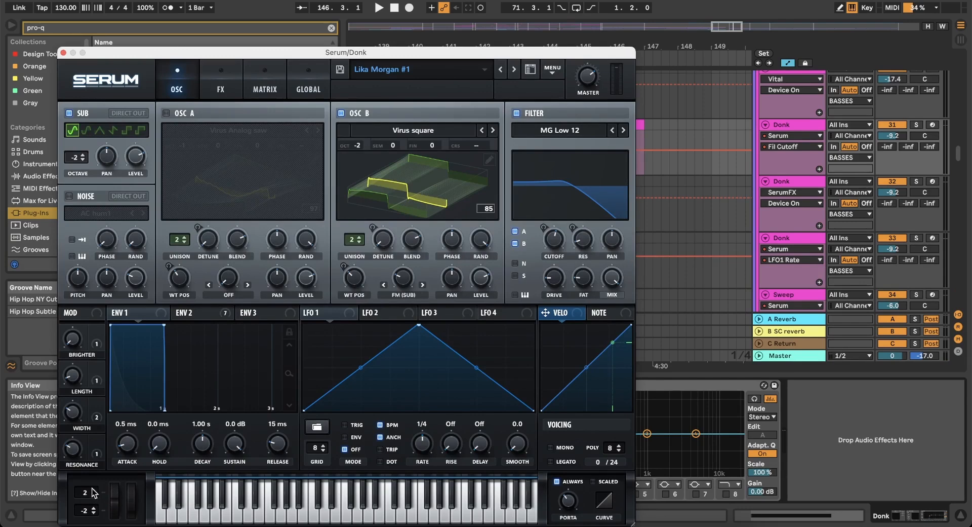
pyautogui.click(93, 490)
pyautogui.click(63, 53)
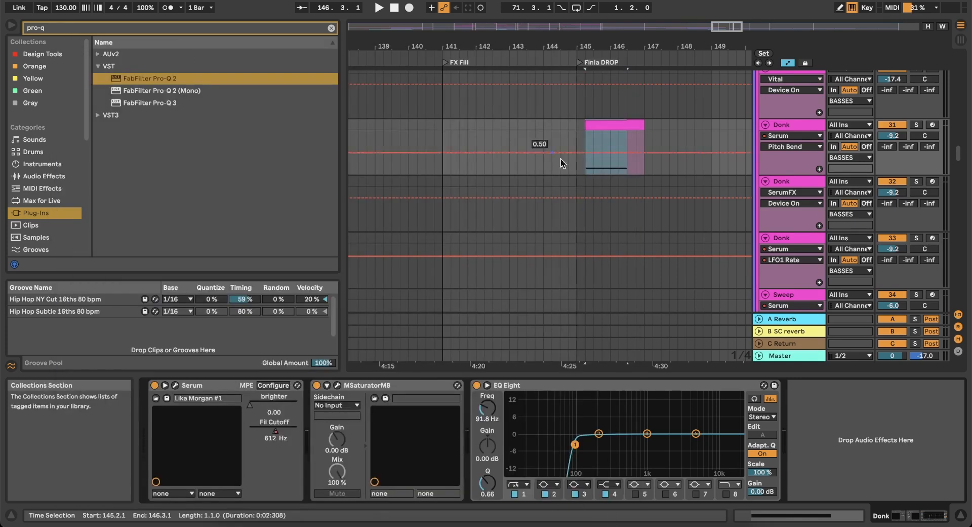
# Lengthen the E2 note in the Donk clip to the clip's end at 3.1.1.
pyautogui.click(620, 126)
pyautogui.hotkey('shift', 'Tab')
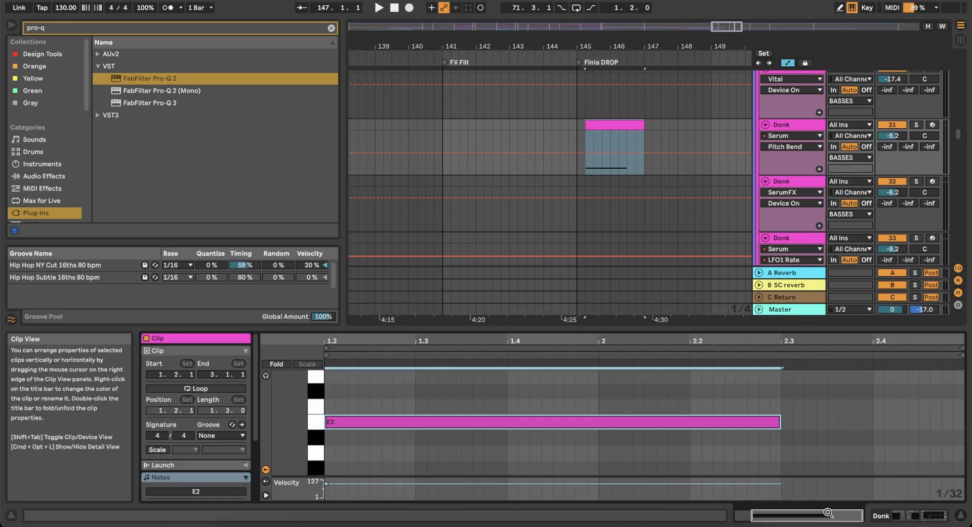
pyautogui.moveTo(780, 422); pyautogui.dragTo(945, 425)
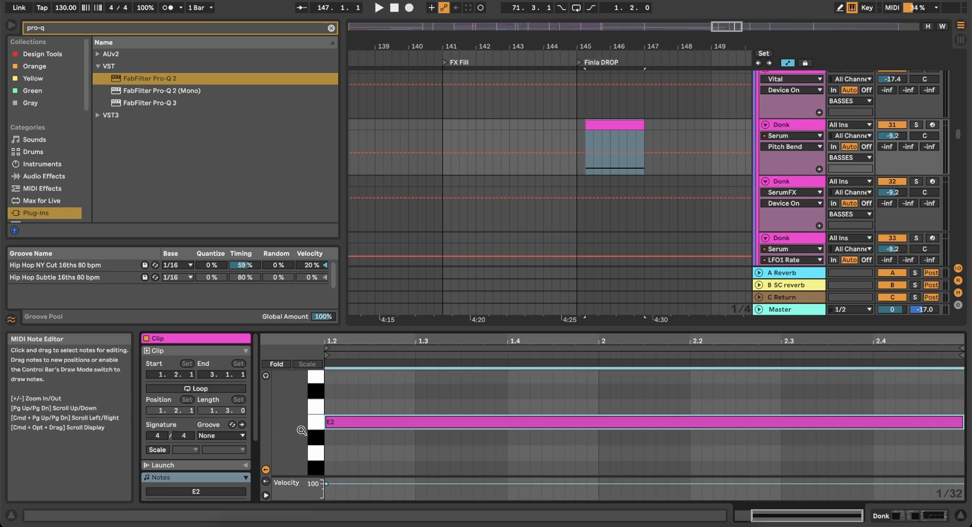
# Show the Donk clip's envelope for MIDI Ctrl Pitch Bend.
pyautogui.scroll(-3, 202, 429)
pyautogui.click(181, 478)
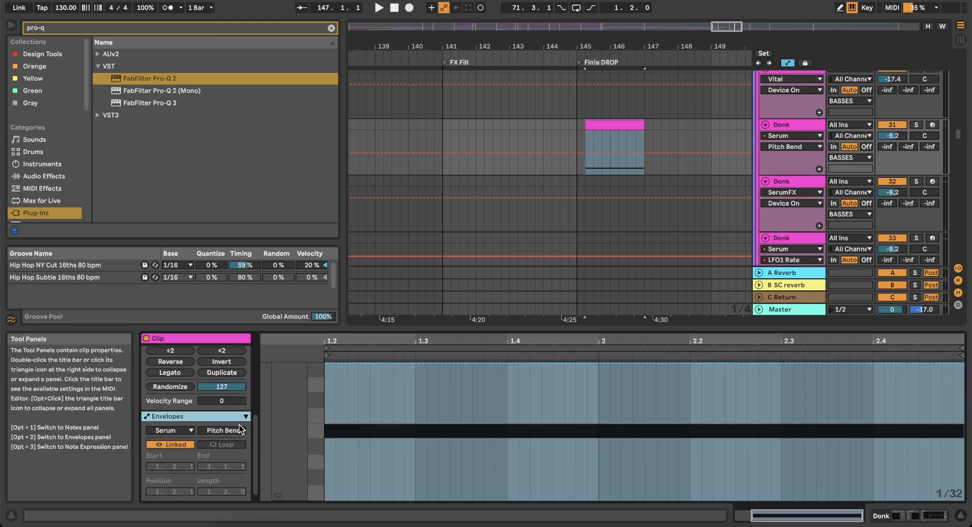
pyautogui.click(181, 429)
pyautogui.click(171, 440)
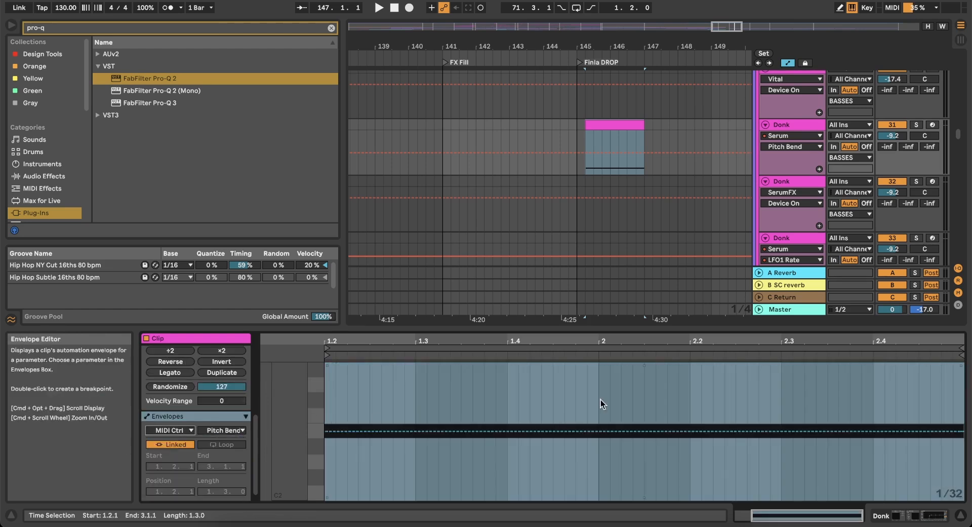
# Draw a pitch bend ramp from 0 at 2.3 up to the maximum at 2.4, dropping straight back to 0, and audition it.
pyautogui.click(780, 432)
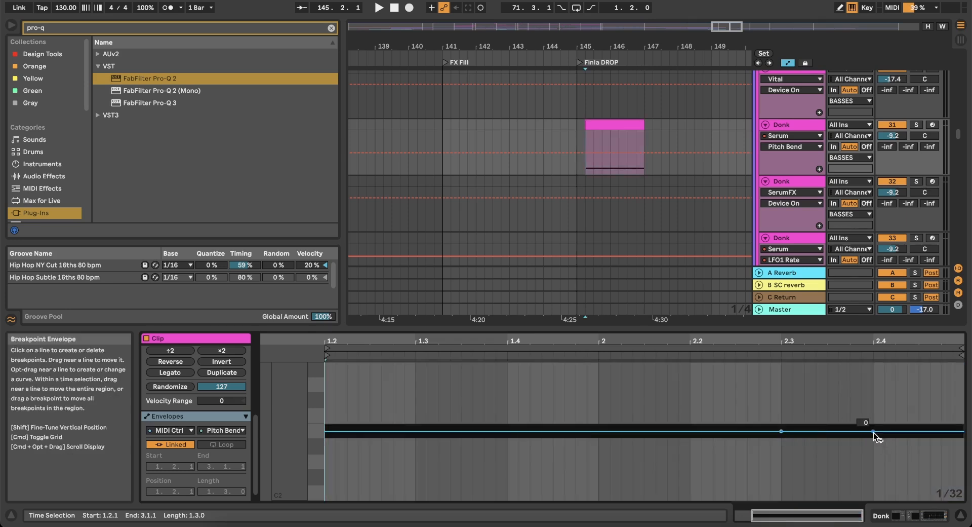
pyautogui.press('space')
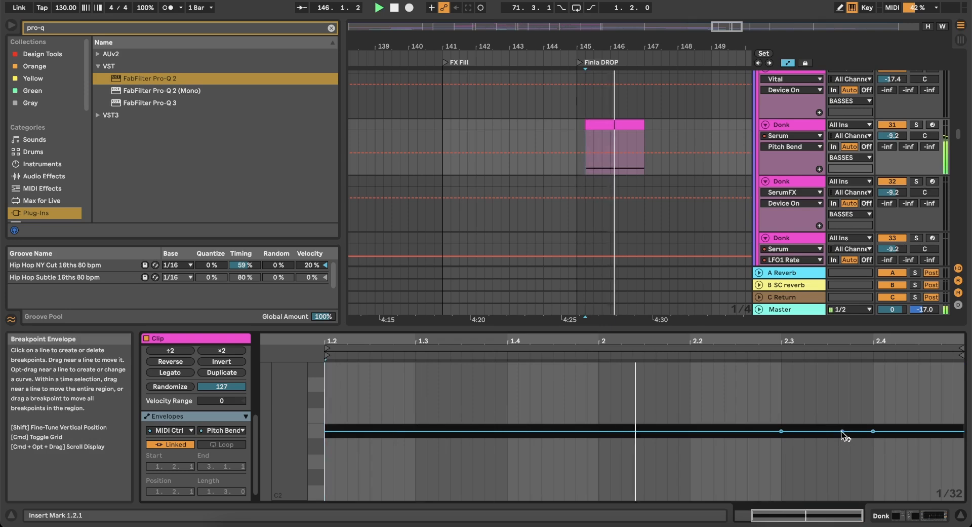
pyautogui.moveTo(841, 430); pyautogui.dragTo(842, 364)
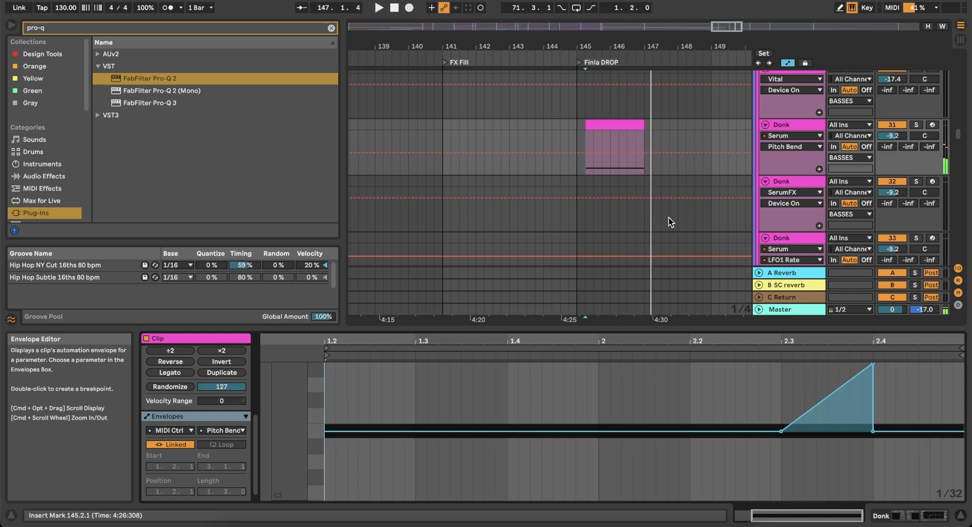
# Bring up the automation lane for the Donk track's Serum Fil Cutoff.
pyautogui.click(937, 512)
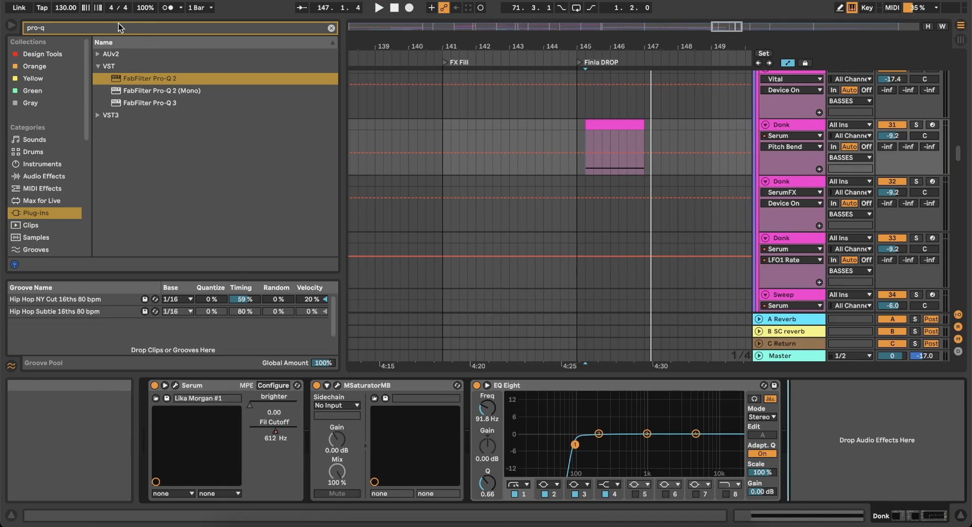
pyautogui.click(96, 26)
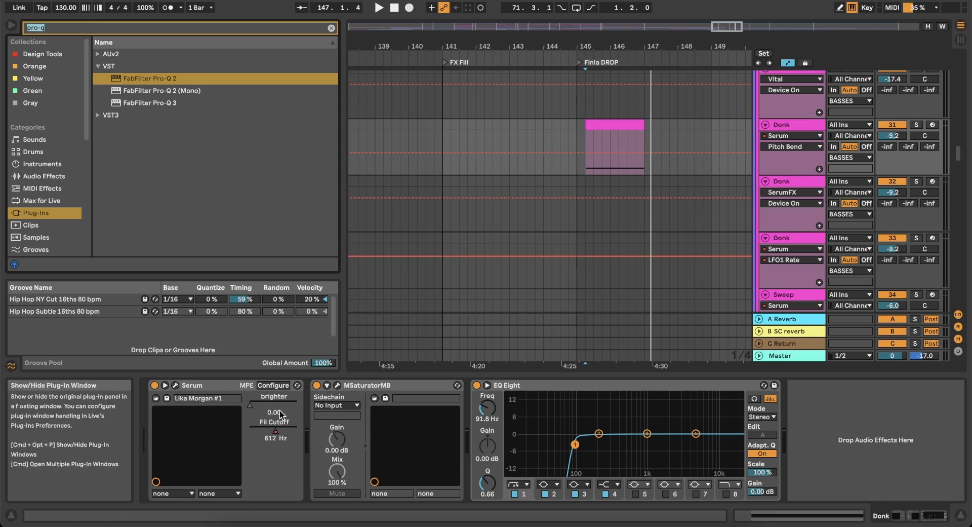
pyautogui.click(276, 430)
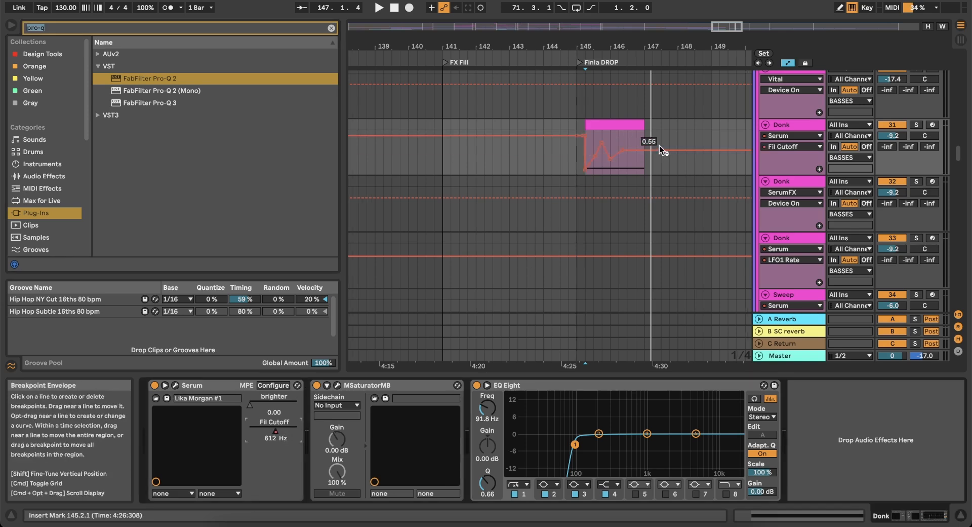
# Shape alternating dips and peaks in the Fil Cutoff automation through the Donk clip's second half, up to 147.1.1, and audition them.
pyautogui.scroll(5, 660, 145)
pyautogui.moveTo(590, 150); pyautogui.dragTo(578, 169)
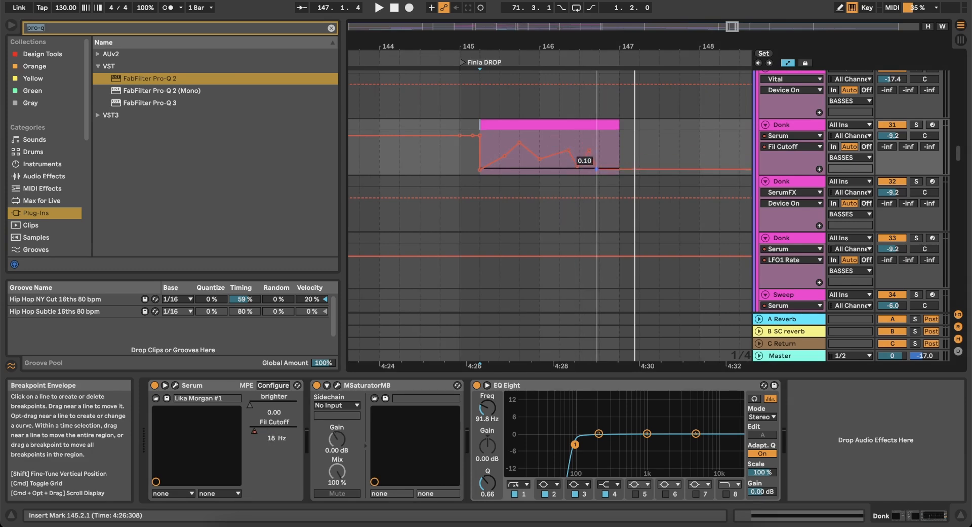
pyautogui.click(516, 126)
pyautogui.press('space')
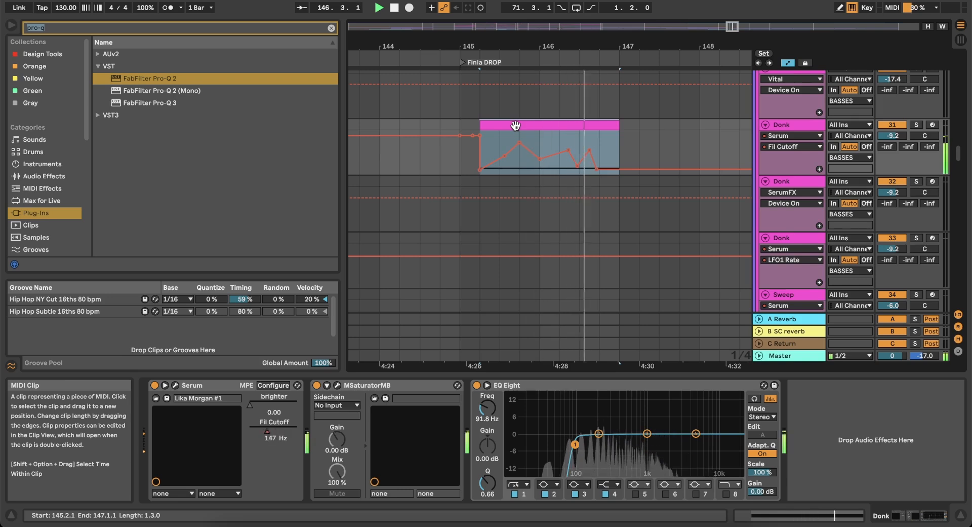
pyautogui.press('space')
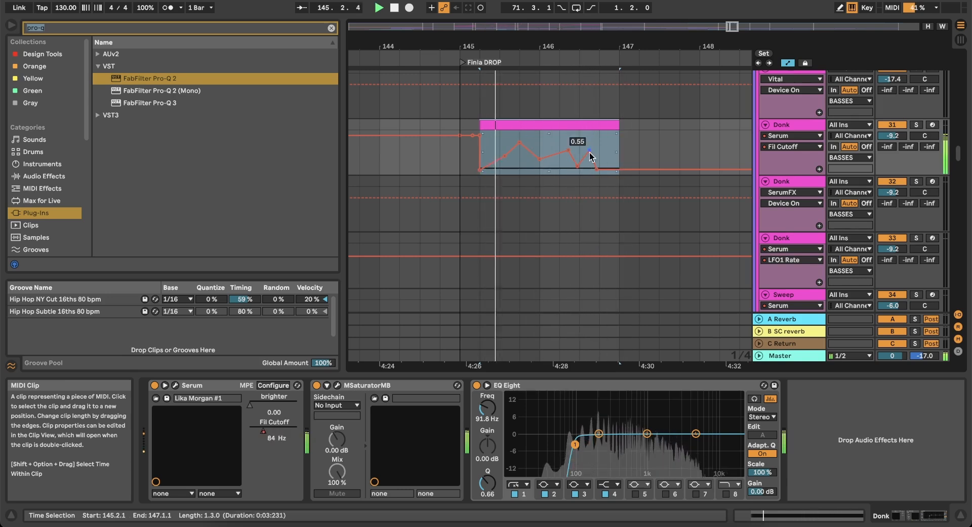
pyautogui.click(612, 165)
pyautogui.moveTo(622, 148); pyautogui.dragTo(596, 165)
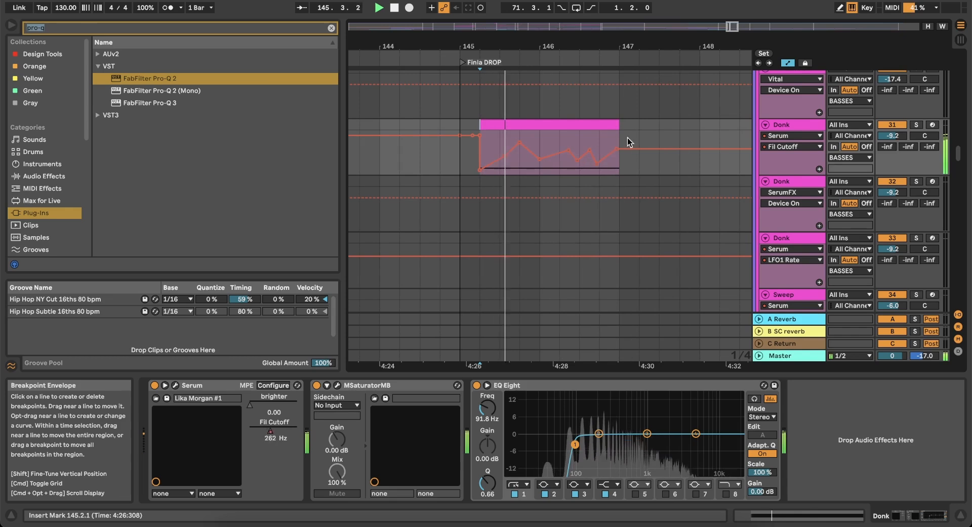
# Try ending the Donk clip at 146.4.1 during playback, and extend it back to 147.1.1.
pyautogui.scroll(2, 634, 135)
pyautogui.scroll(2, 634, 135)
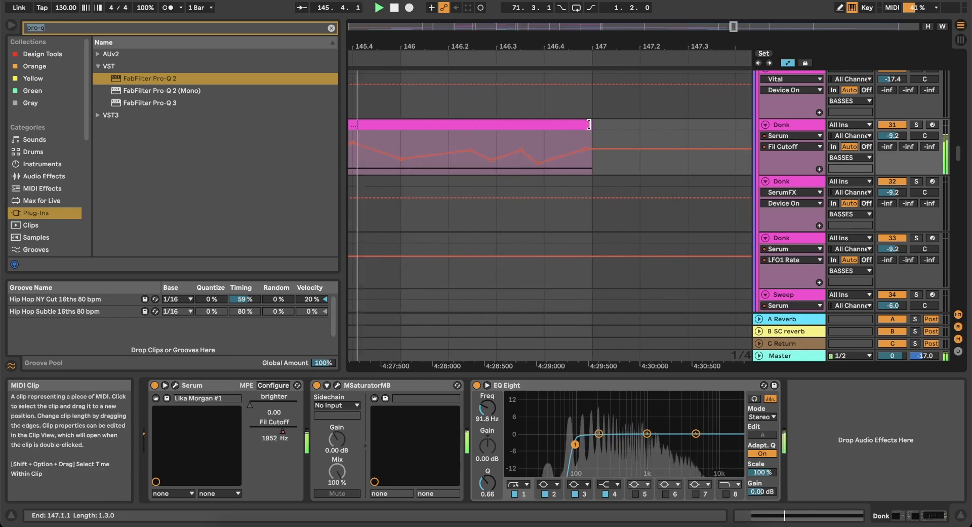
pyautogui.moveTo(593, 124); pyautogui.dragTo(556, 128)
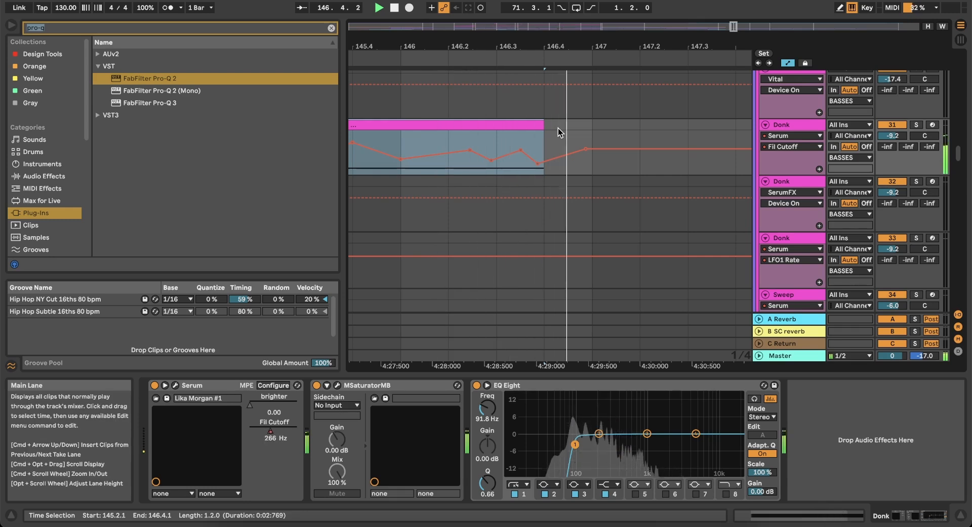
pyautogui.scroll(-2, 558, 128)
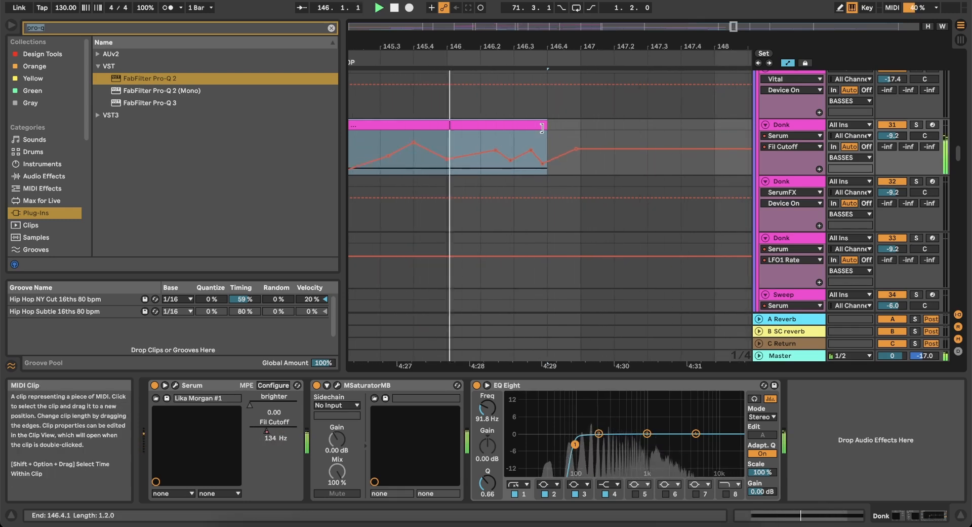
pyautogui.moveTo(548, 127); pyautogui.dragTo(568, 127)
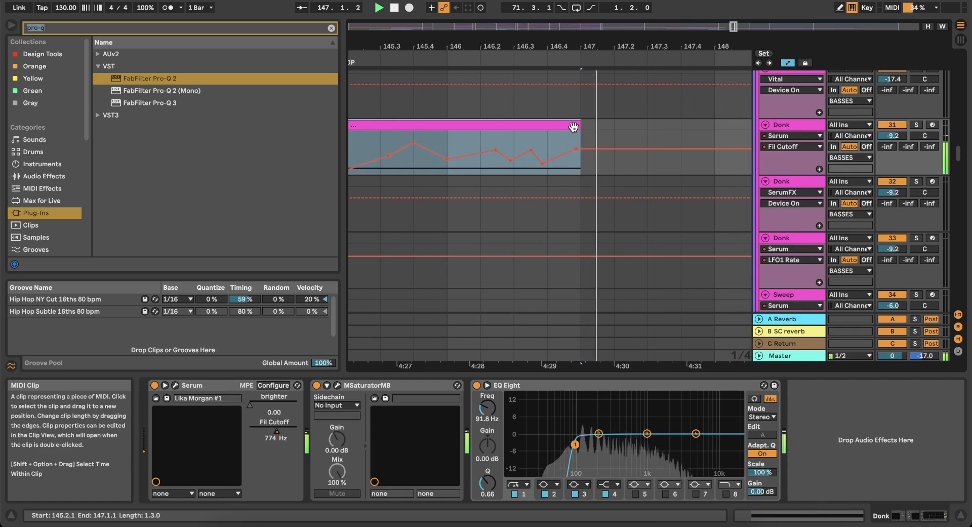
# Look through the bass tracks above Donk, up to the MID 1 track, for a clip to reuse.
pyautogui.scroll(-5, 582, 133)
pyautogui.scroll(1, 594, 139)
pyautogui.scroll(1, 592, 135)
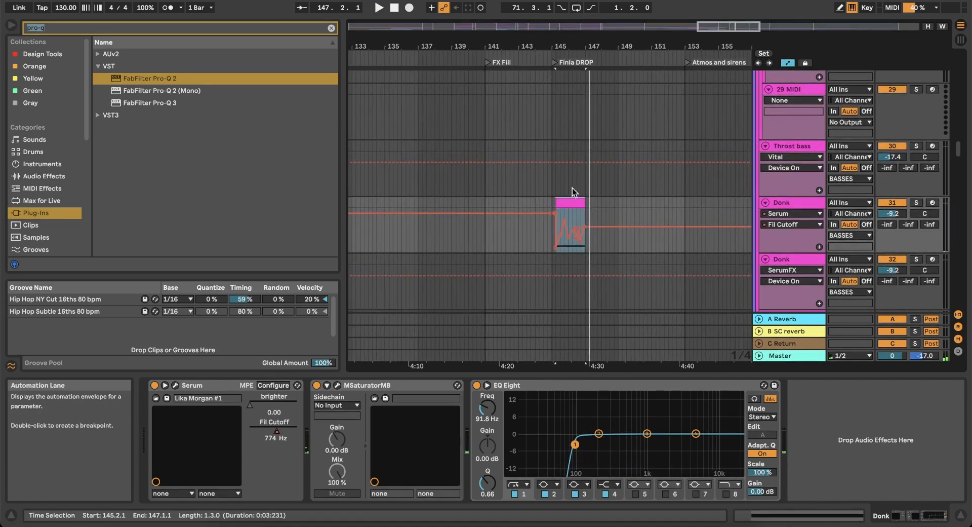
pyautogui.scroll(5, 579, 182)
pyautogui.scroll(4, 582, 181)
pyautogui.scroll(-5, 582, 181)
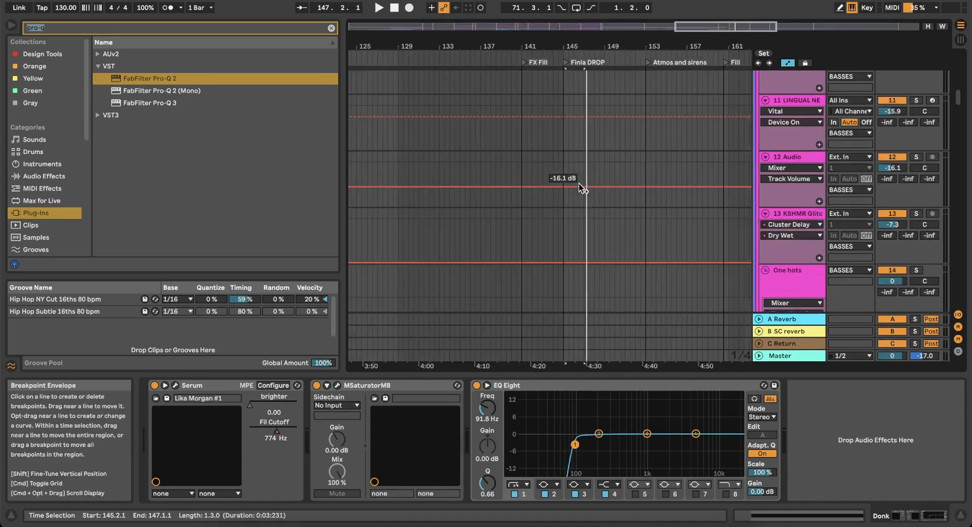
pyautogui.scroll(10, 579, 184)
pyautogui.scroll(-10, 579, 184)
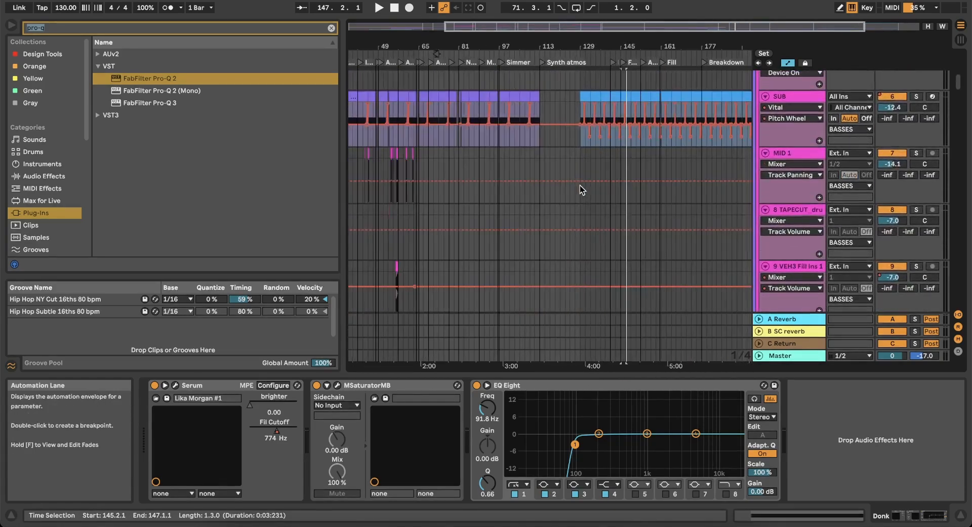
pyautogui.scroll(-1, 597, 175)
pyautogui.hscroll(2, 597, 175)
pyautogui.scroll(1, 557, 180)
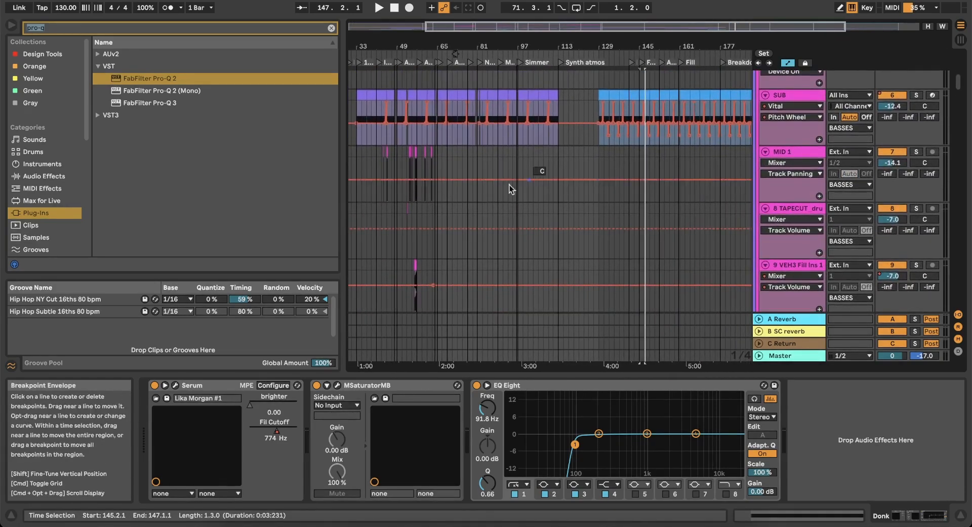
# Examine the MID 1 track's freeze clips between bars 53 and 63.
pyautogui.moveTo(378, 157); pyautogui.dragTo(564, 147)
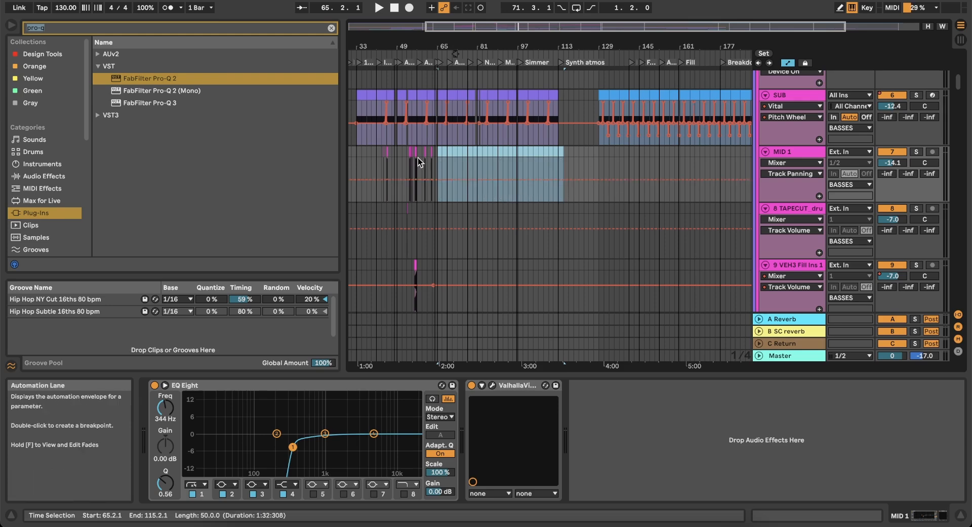
pyautogui.scroll(5, 417, 159)
pyautogui.scroll(3, 416, 160)
pyautogui.moveTo(415, 160); pyautogui.dragTo(495, 143)
pyautogui.scroll(1, 494, 143)
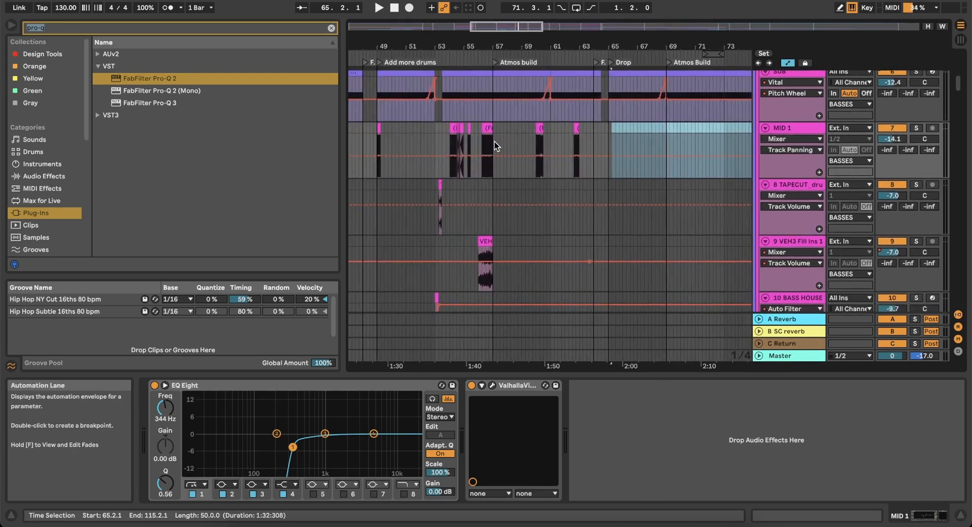
pyautogui.click(543, 129)
pyautogui.scroll(3, 534, 128)
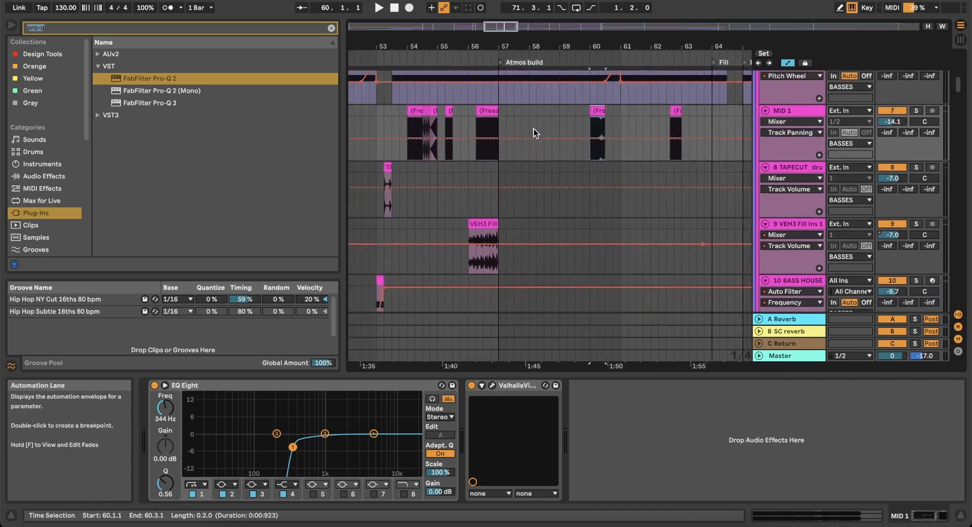
pyautogui.scroll(1, 589, 114)
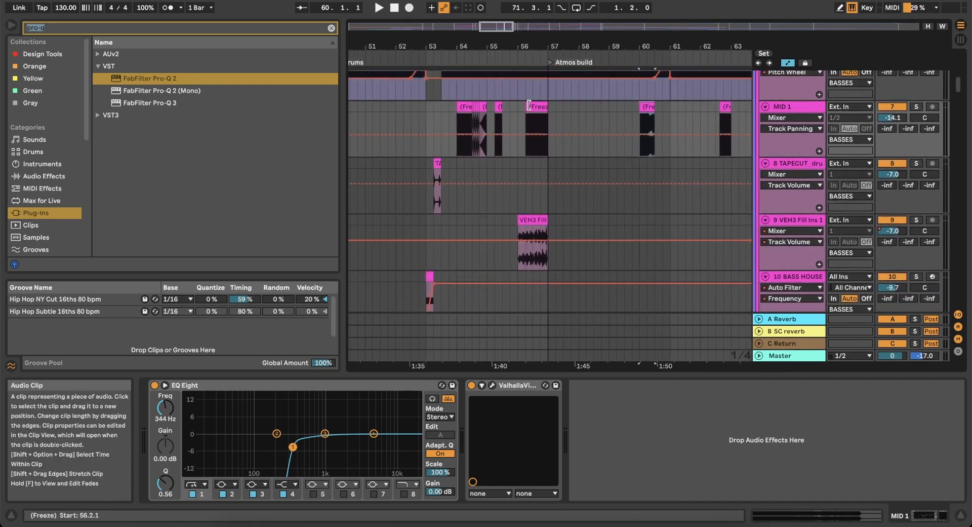
# Audition the MID 1 freeze clip at 56.2.1 with the track briefly soloed, and copy the clip.
pyautogui.click(531, 105)
pyautogui.press('space')
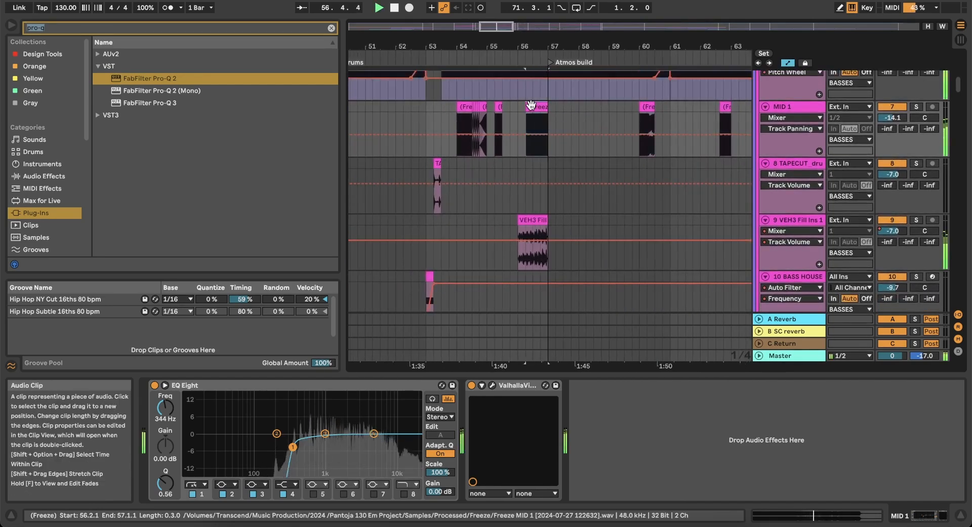
pyautogui.click(916, 107)
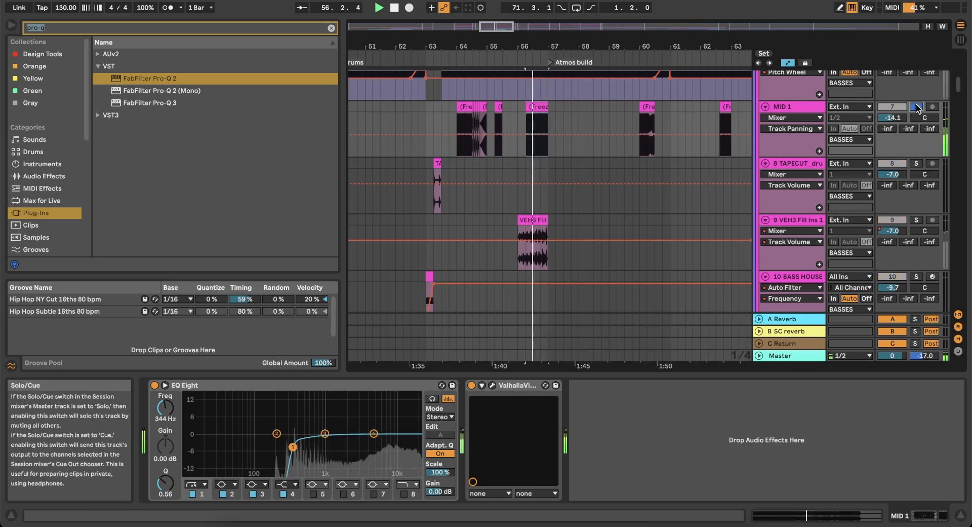
pyautogui.press('space')
pyautogui.click(917, 108)
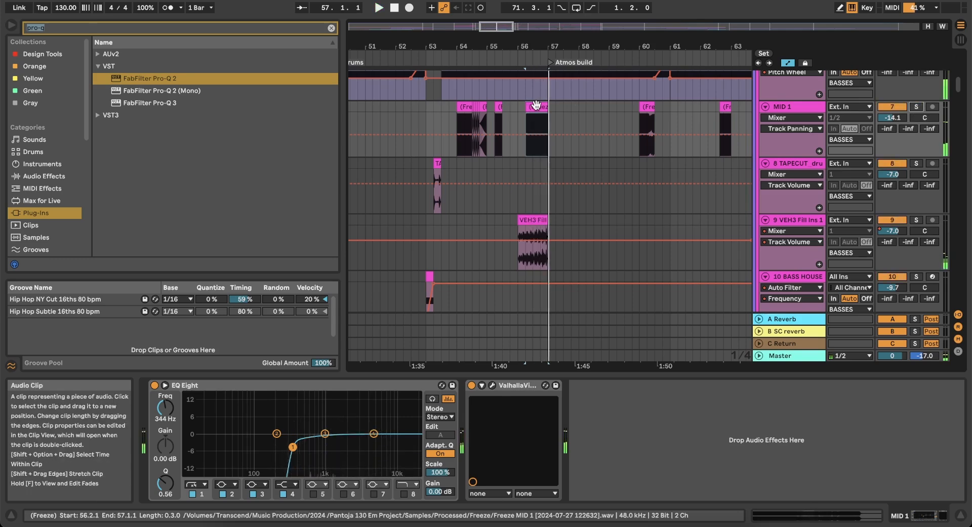
# Audition the final drop from 144.4.1.
pyautogui.hscroll(8, 537, 105)
pyautogui.scroll(-8, 536, 104)
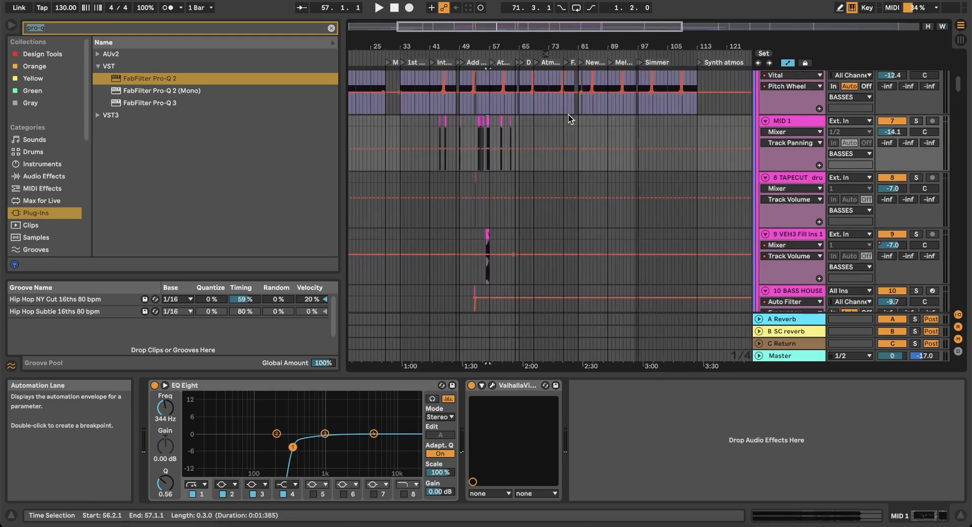
pyautogui.scroll(10, 577, 125)
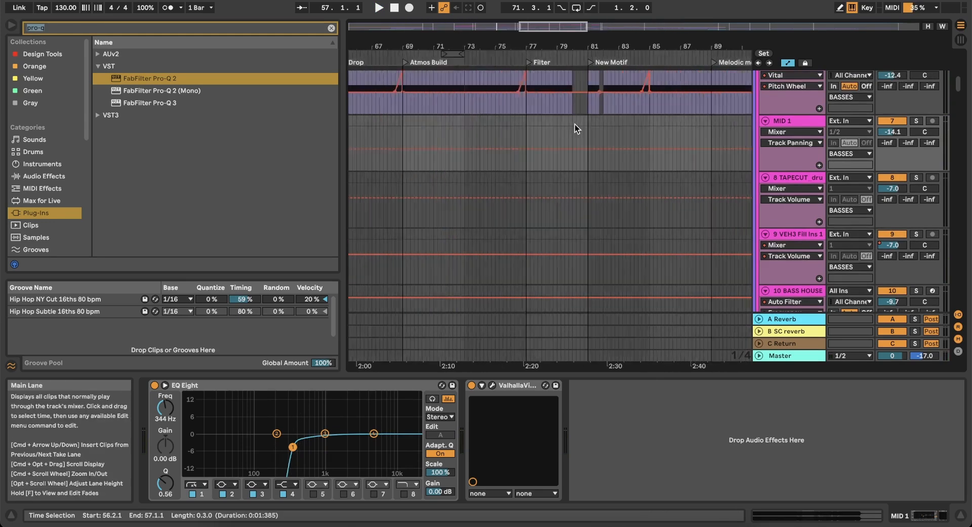
pyautogui.hscroll(5, 584, 124)
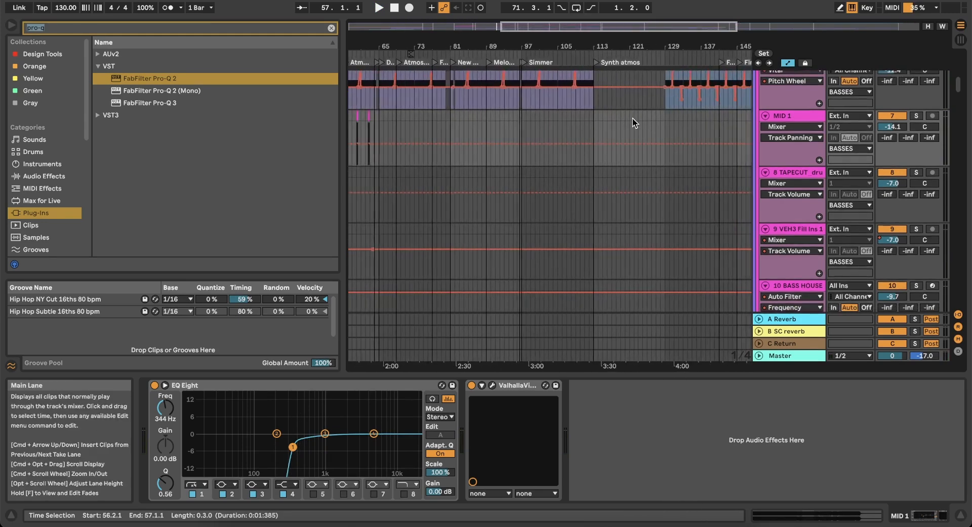
pyautogui.scroll(-8, 633, 118)
pyautogui.hscroll(-5, 633, 117)
pyautogui.scroll(1, 633, 118)
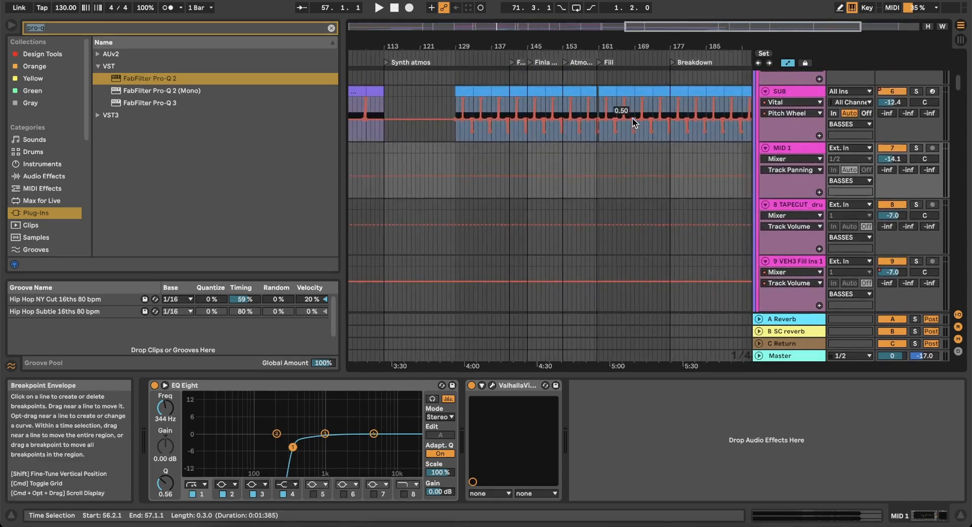
pyautogui.scroll(5, 524, 148)
pyautogui.click(524, 151)
pyautogui.press('space')
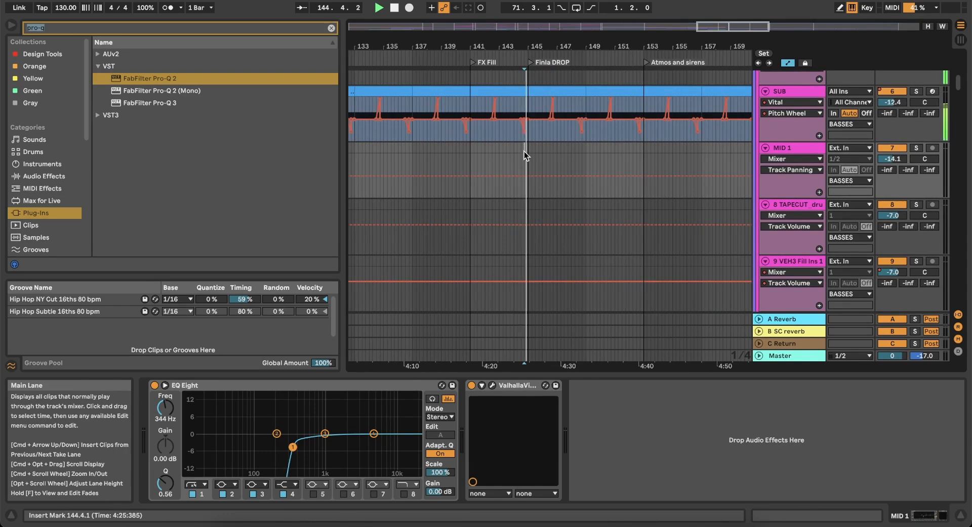
# Paste the copied freeze clip on the MID 1 track at 146.4.1.
pyautogui.scroll(2, 573, 159)
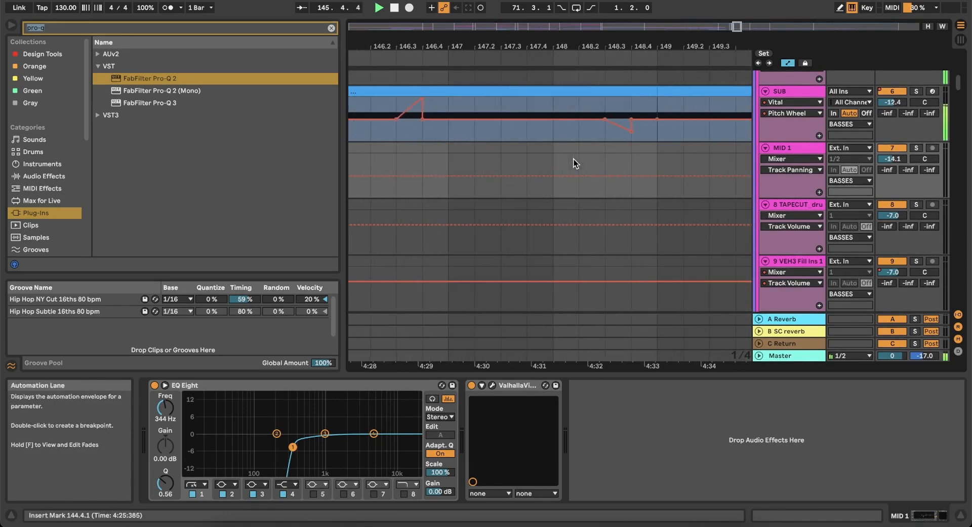
pyautogui.scroll(4, 551, 160)
pyautogui.hscroll(-2, 528, 163)
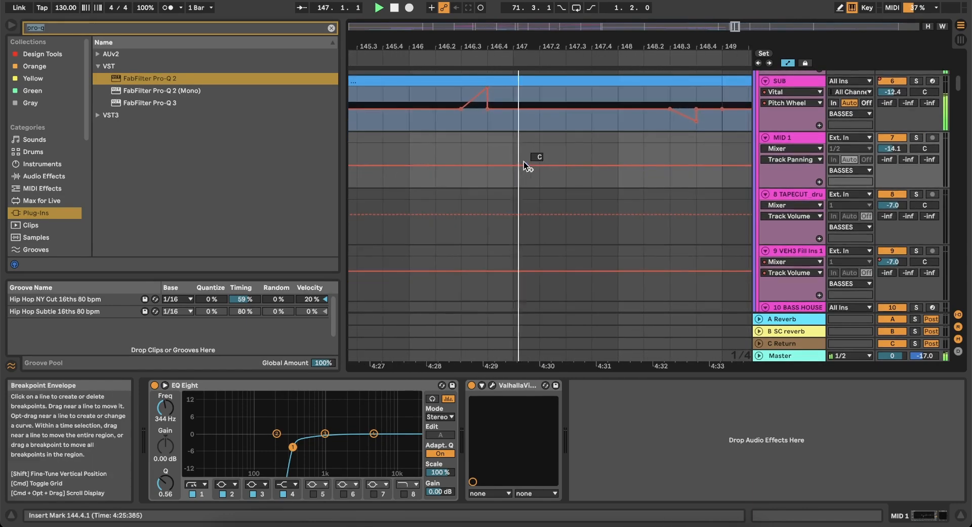
pyautogui.click(491, 155)
pyautogui.press('super+v')
pyautogui.press('super+space')
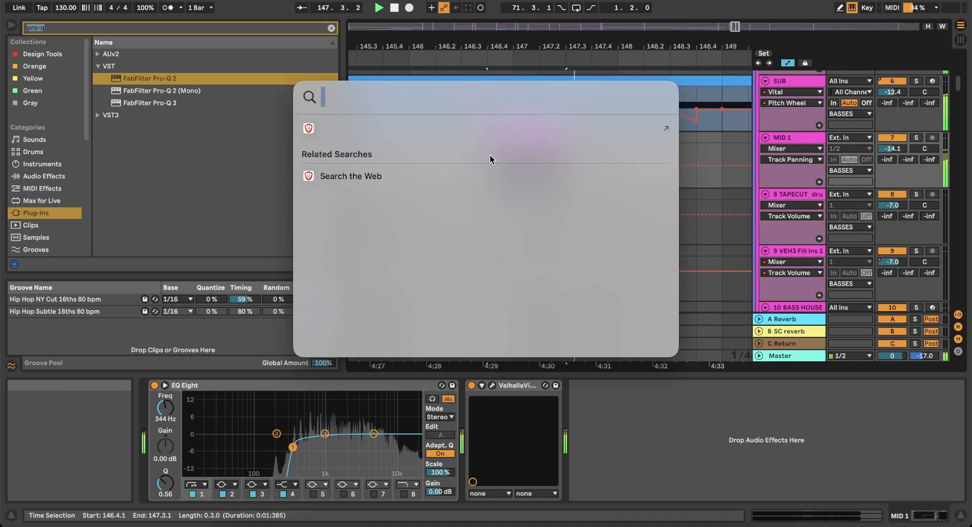
pyautogui.click(704, 154)
# Try ending the pasted MID 1 freeze clip at 147.1.1 and audition it from 145.4.1.
pyautogui.moveTo(567, 137); pyautogui.dragTo(511, 137)
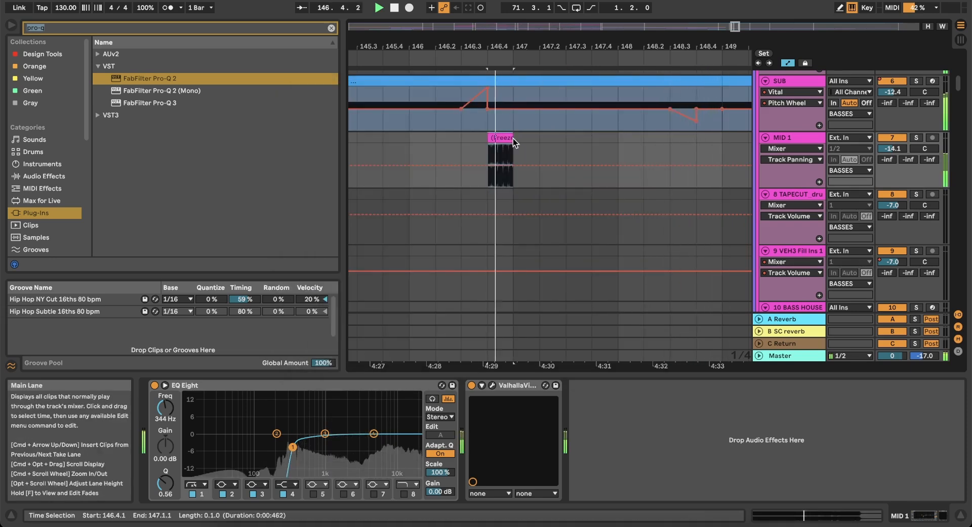
pyautogui.click(394, 148)
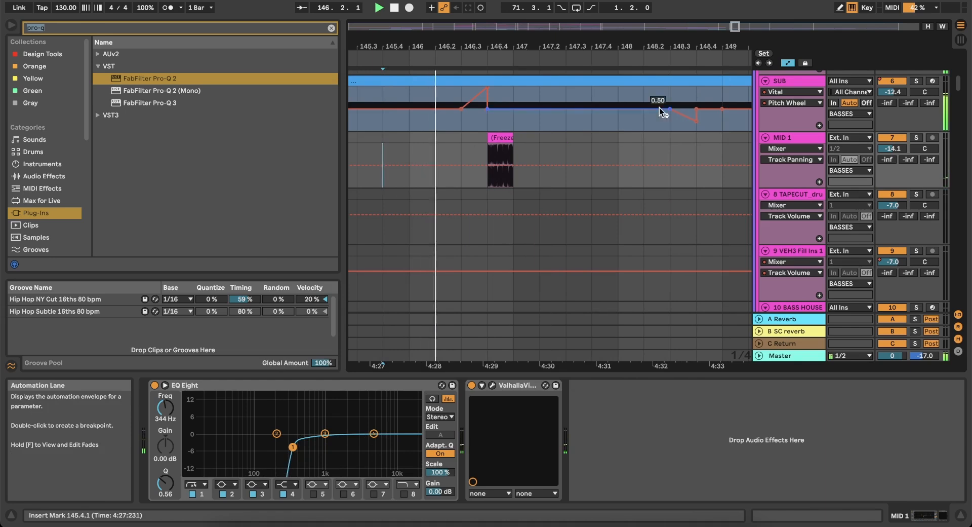
pyautogui.press('space')
pyautogui.press('space')
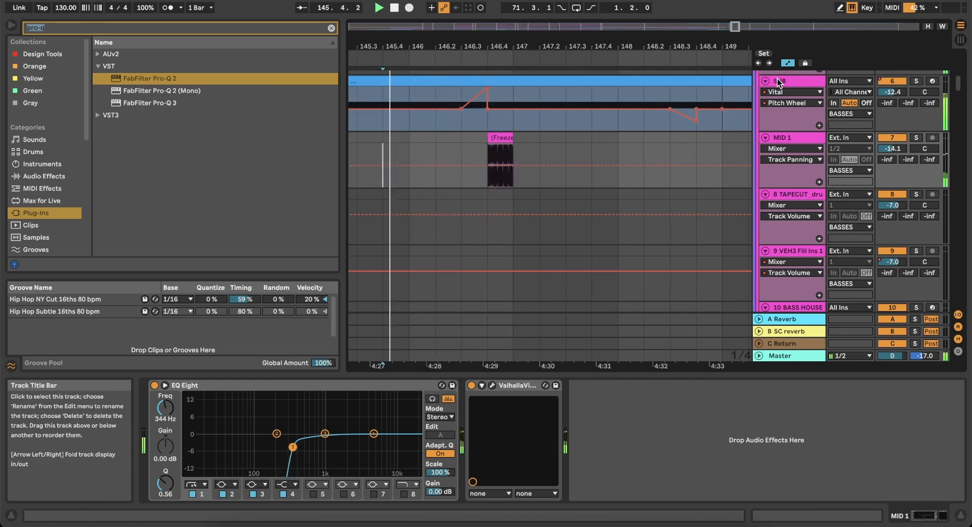
# Stop playback and extend the pasted MID 1 freeze clip's end to 147.3.1.
pyautogui.scroll(-5, 525, 164)
pyautogui.scroll(5, 527, 147)
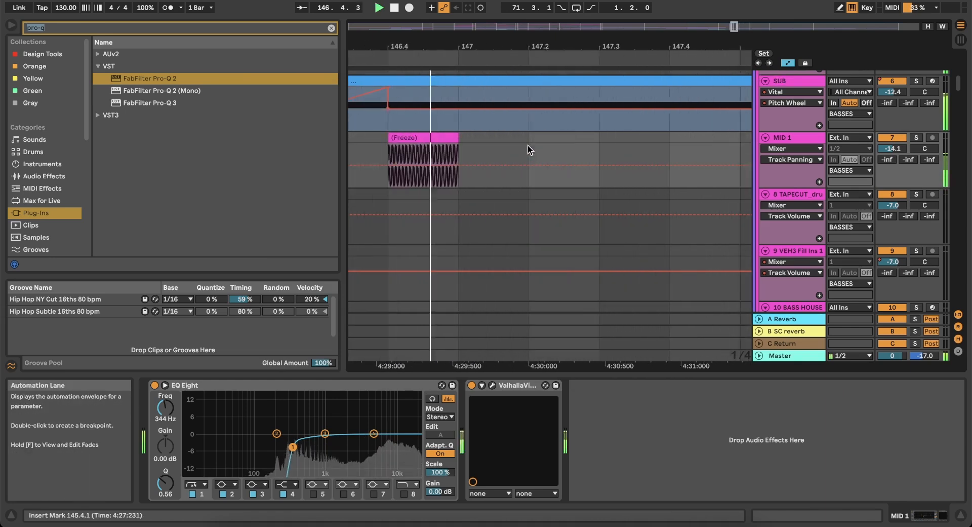
pyautogui.press('space')
pyautogui.moveTo(439, 138); pyautogui.dragTo(613, 142)
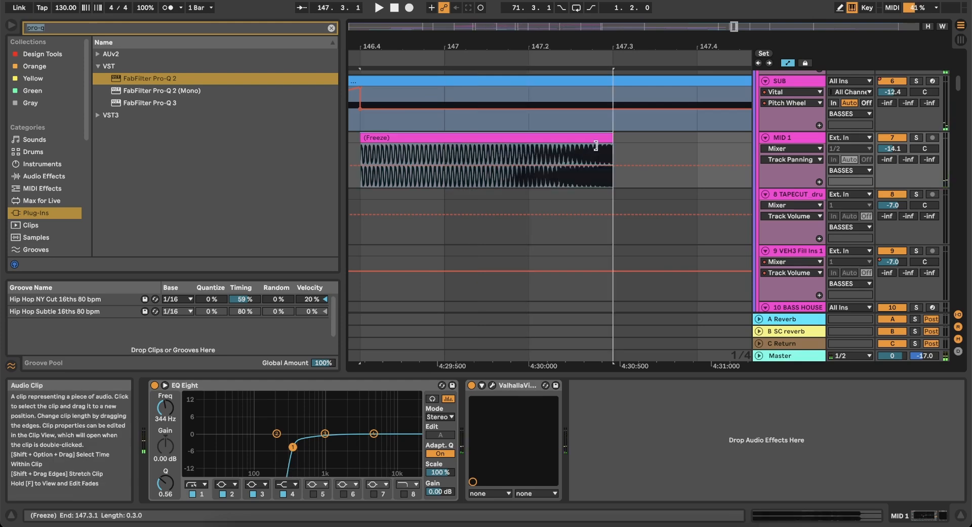
# Trim the pasted MID 1 freeze clip to a one-beat section from 146.4.1 to 147.1.1 and audition it.
pyautogui.moveTo(362, 138); pyautogui.dragTo(421, 158)
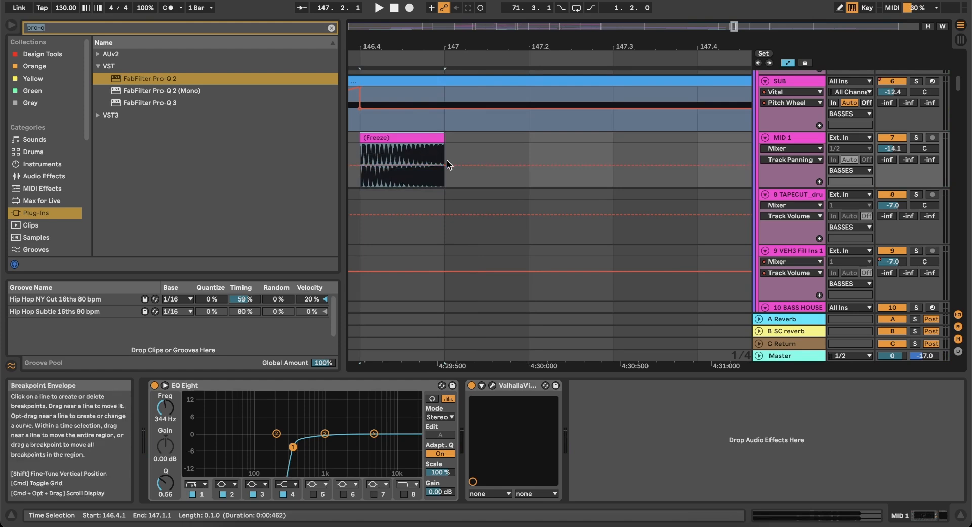
pyautogui.hscroll(-3, 427, 165)
pyautogui.scroll(-1, 427, 165)
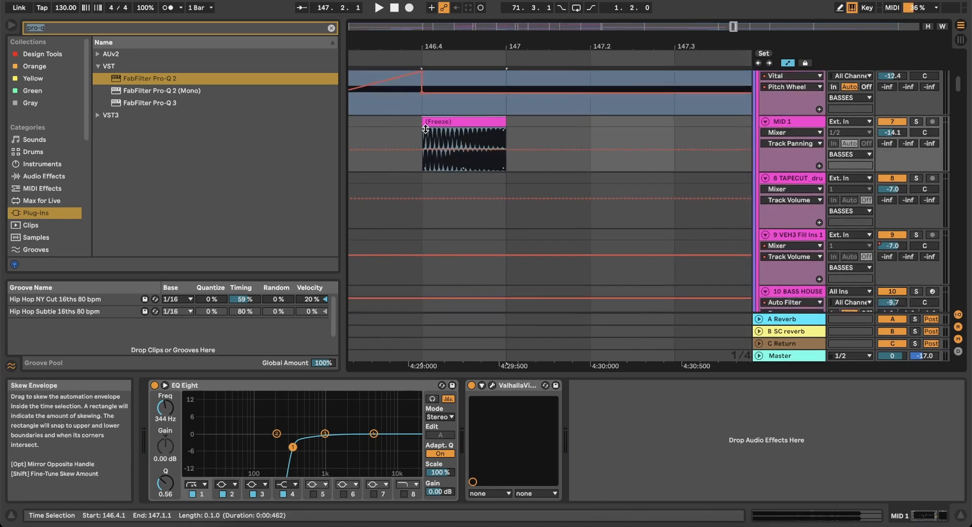
pyautogui.press('space')
pyautogui.press('space')
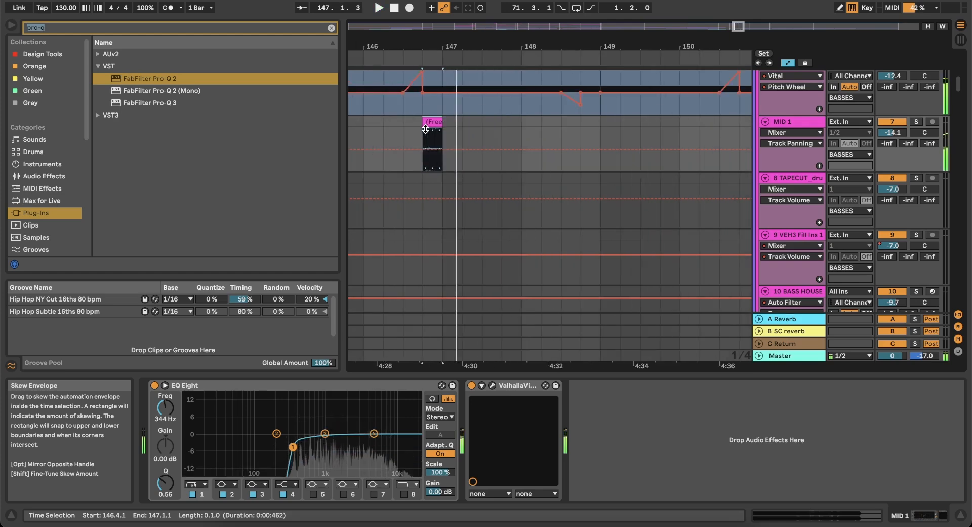
# Audition the drop from 145.2.1 and turn off the automation display in the arrangement.
pyautogui.scroll(-3, 425, 129)
pyautogui.hscroll(-3, 425, 128)
pyautogui.click(414, 120)
pyautogui.press('space')
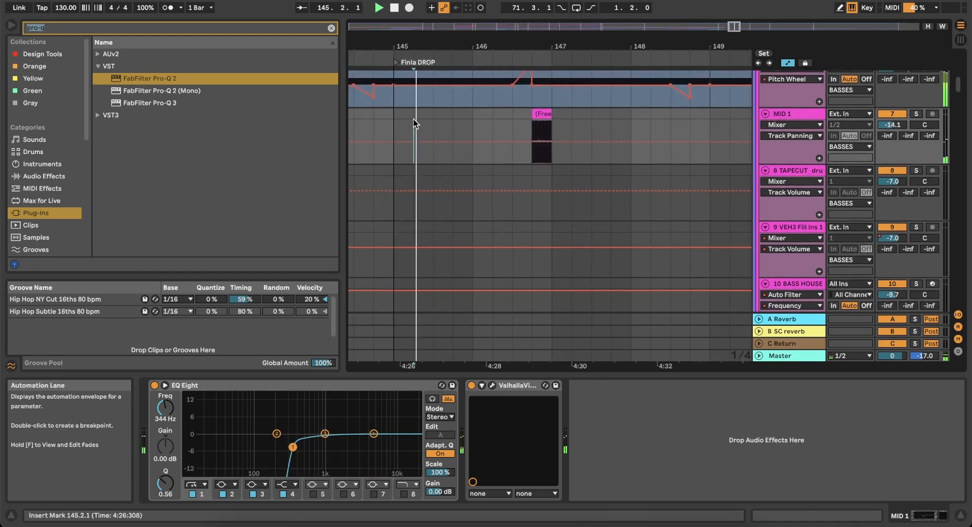
pyautogui.click(787, 63)
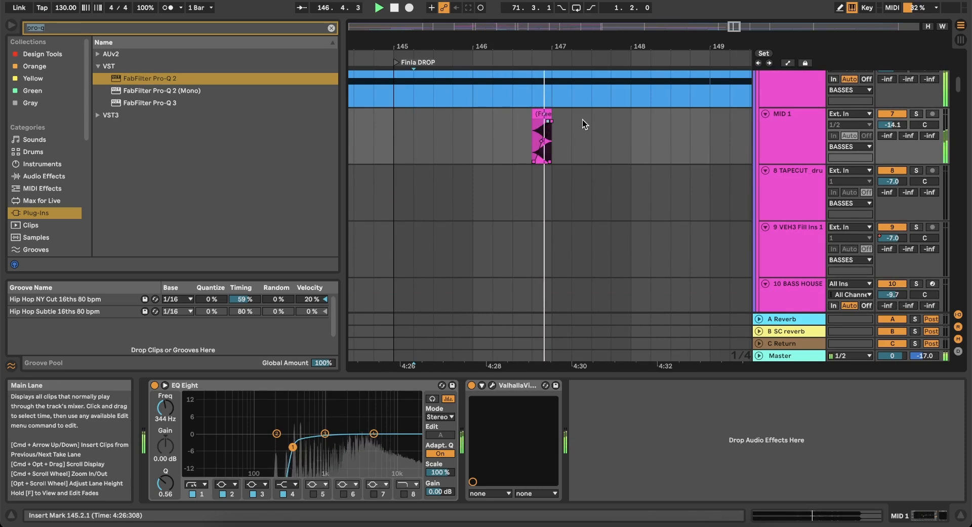
# Try extending the MID 1 freeze clip's start to 146.3.1, and set the start back to 146.4.1.
pyautogui.click(543, 127)
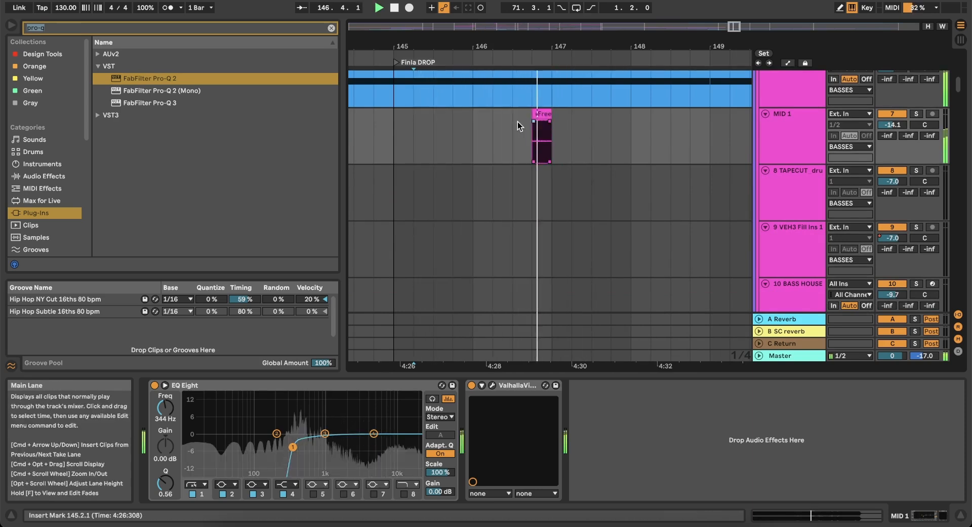
pyautogui.click(535, 115)
pyautogui.moveTo(535, 115); pyautogui.dragTo(509, 118)
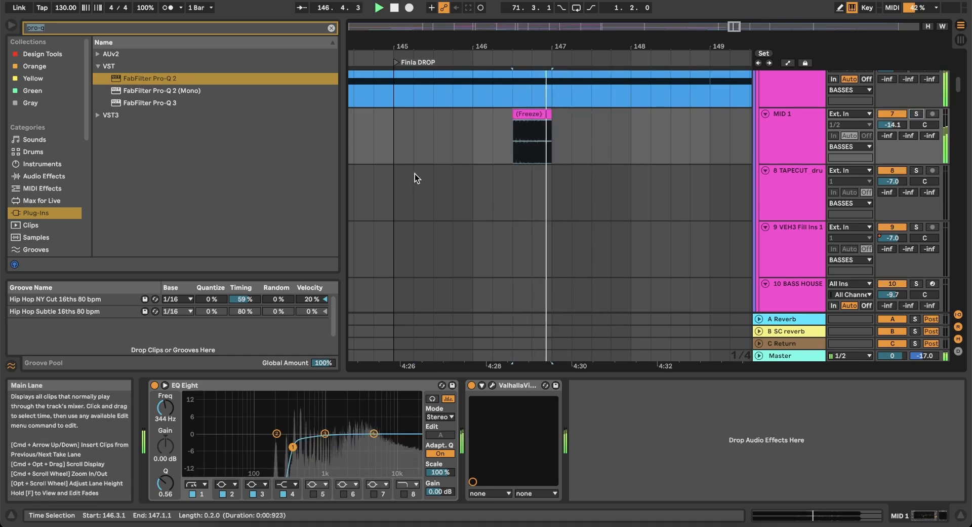
pyautogui.press('space')
pyautogui.moveTo(514, 116); pyautogui.dragTo(533, 115)
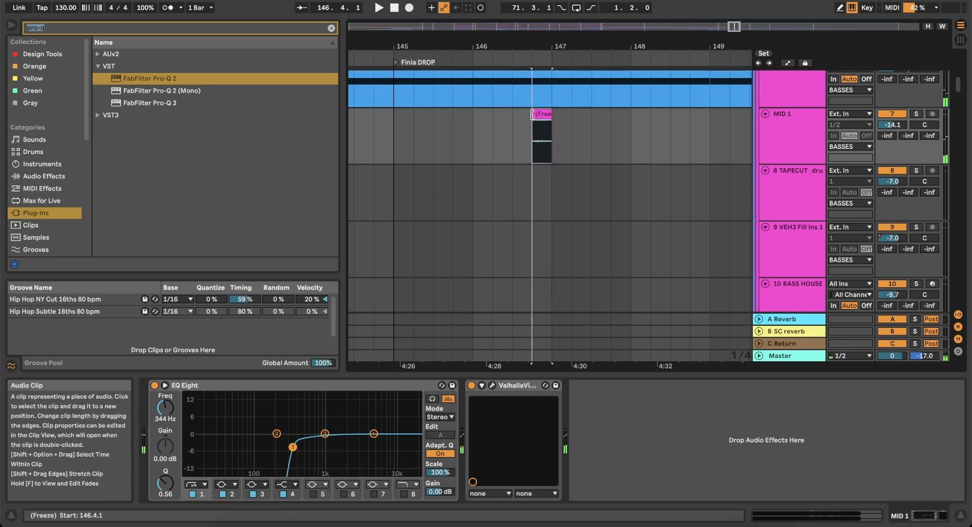
# Audition the start of the final drop with the freeze fill from 144.2.1.
pyautogui.click(391, 138)
pyautogui.press('space')
pyautogui.scroll(-1, 391, 139)
pyautogui.click(375, 143)
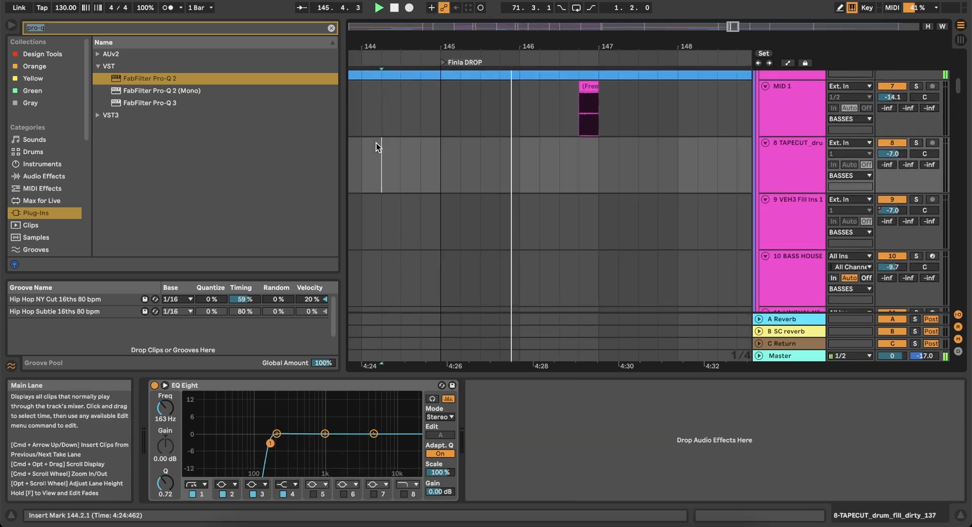
pyautogui.press('space')
pyautogui.press('space')
# Look through the other tracks' clips across the arrangement while the final drop plays.
pyautogui.scroll(-3, 584, 167)
pyautogui.scroll(-5, 585, 167)
pyautogui.scroll(-10, 585, 166)
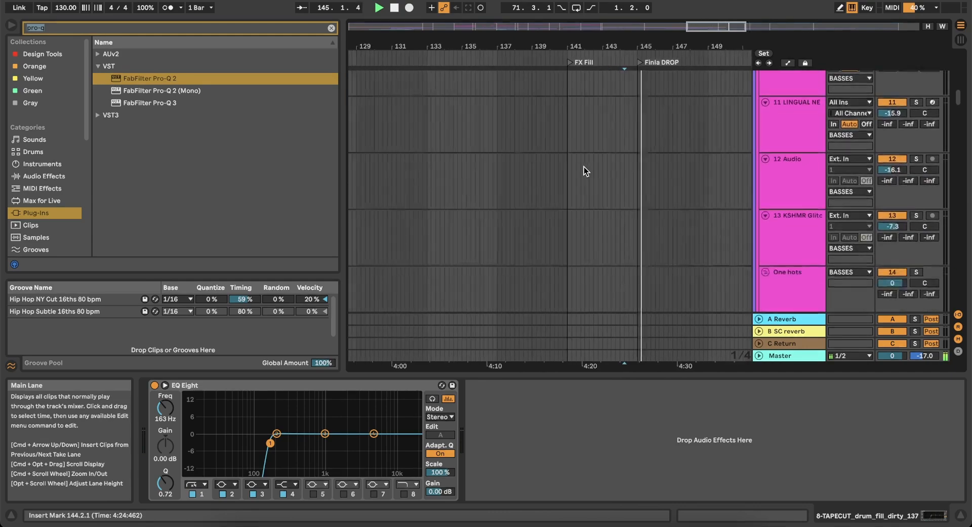
pyautogui.scroll(-5, 585, 166)
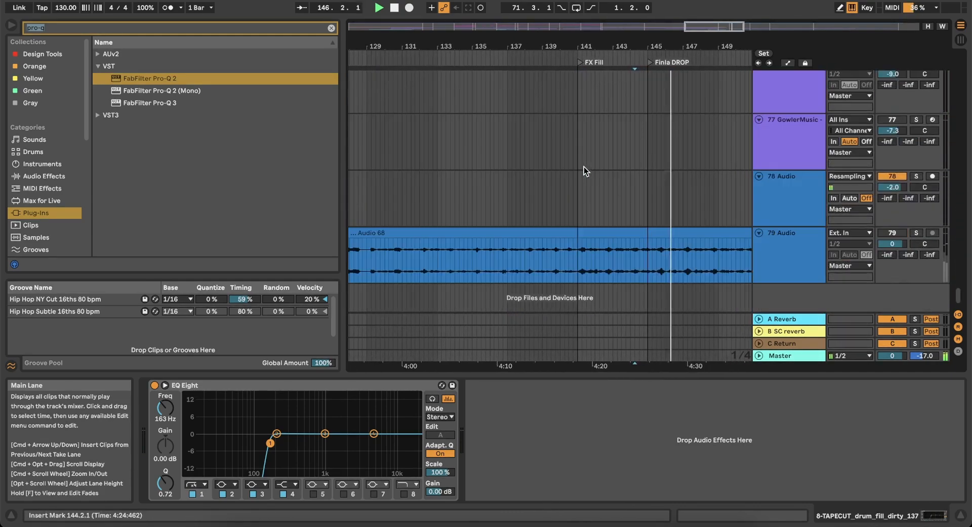
pyautogui.scroll(-6, 583, 168)
pyautogui.scroll(10, 584, 169)
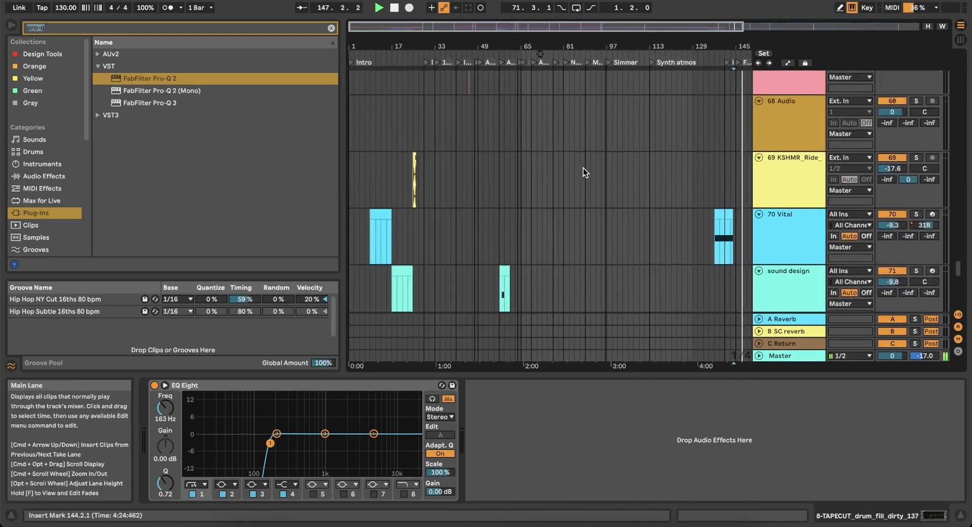
pyautogui.scroll(12, 584, 168)
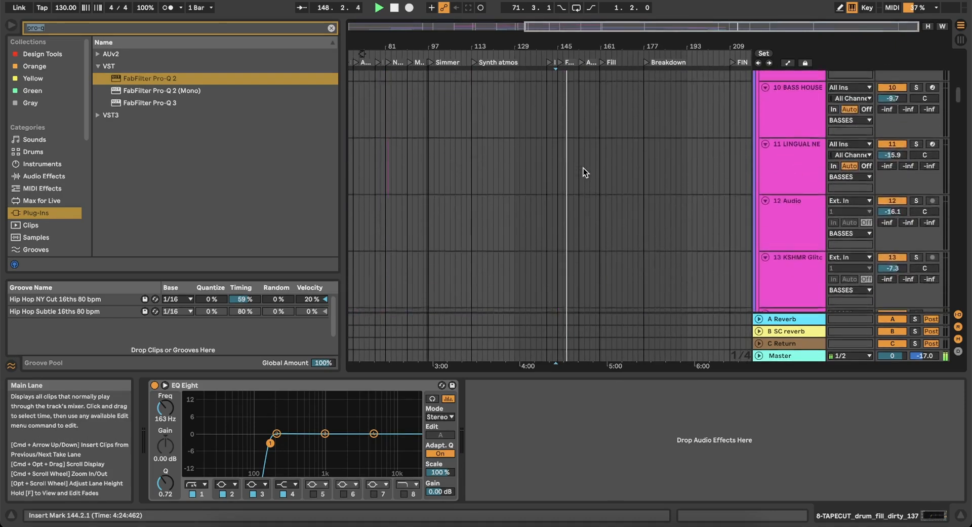
pyautogui.scroll(-4, 583, 168)
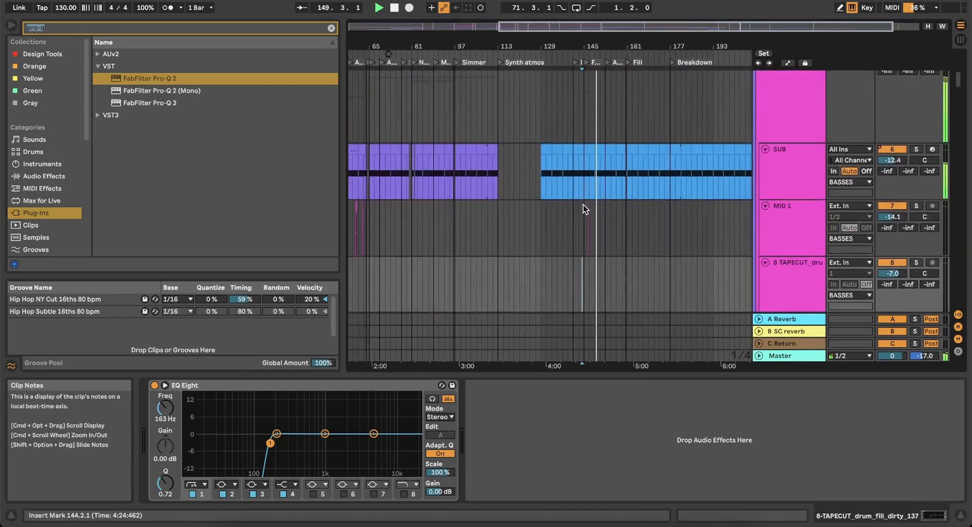
# Open the MID 1 freeze clip's sample, move its start marker to 1.4.3 and audition the new section.
pyautogui.scroll(10, 583, 221)
pyautogui.hscroll(2, 617, 226)
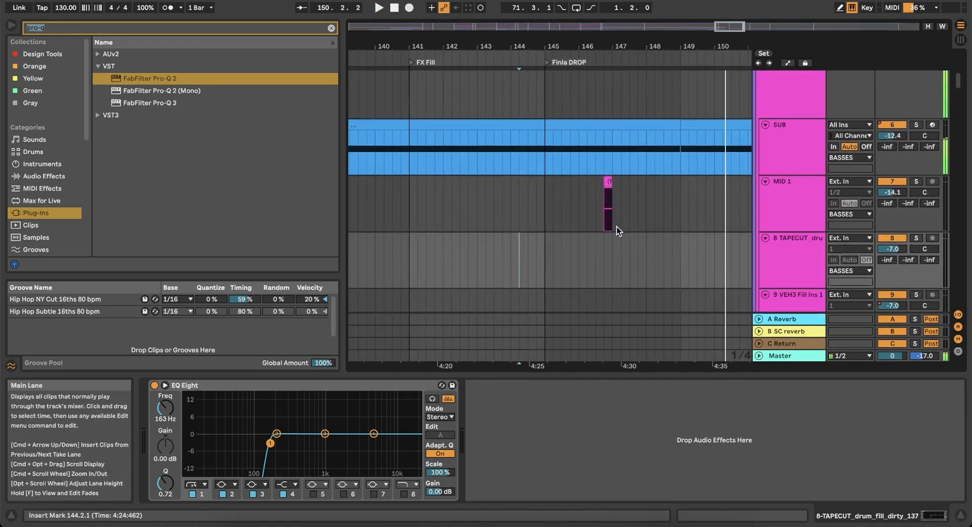
pyautogui.click(607, 195)
pyautogui.click(812, 514)
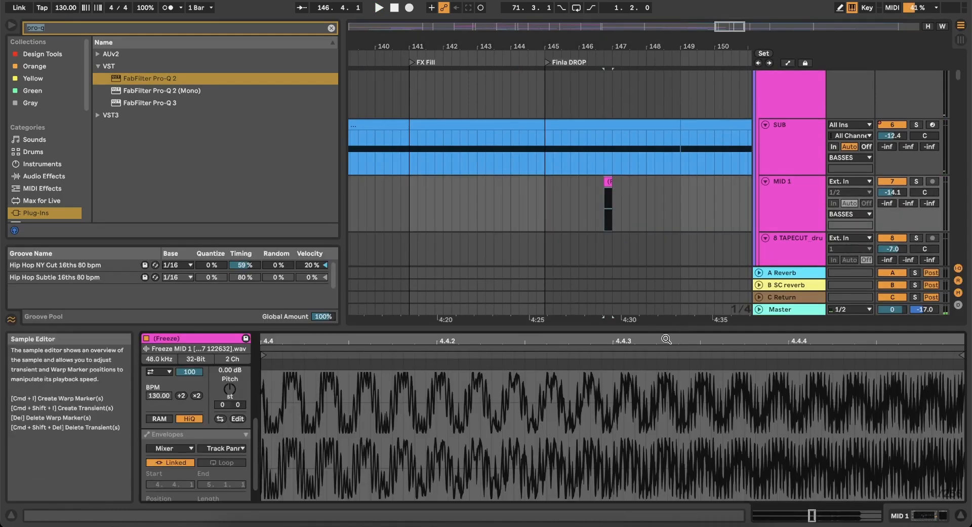
pyautogui.moveTo(663, 341)
pyautogui.mouseDown()
pyautogui.moveTo(305, 354)
pyautogui.moveTo(335, 354)
pyautogui.mouseUp()
pyautogui.press('space')
pyautogui.press('space')
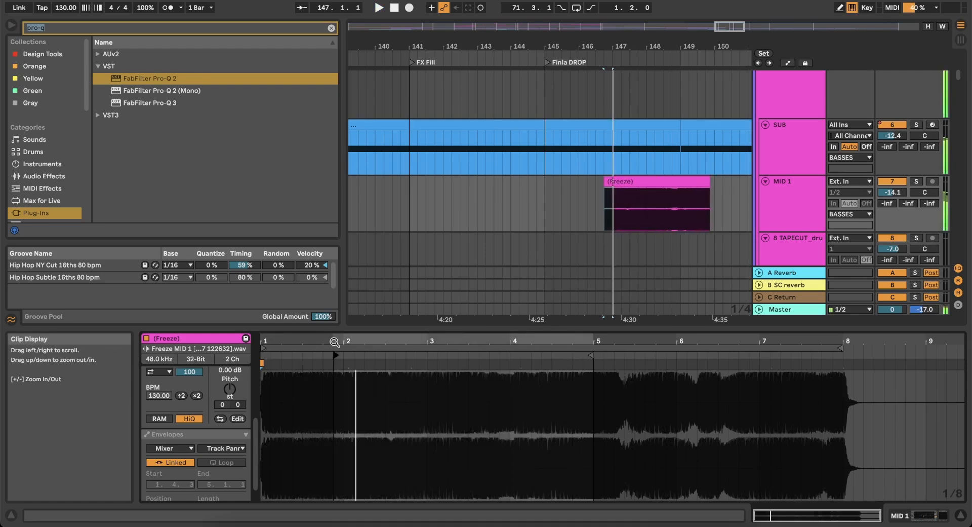
pyautogui.press('space')
pyautogui.press('space')
# Split the MID 1 freeze clip at 147.1.1 and delete the part after the split.
pyautogui.scroll(4, 621, 208)
pyautogui.scroll(3, 623, 212)
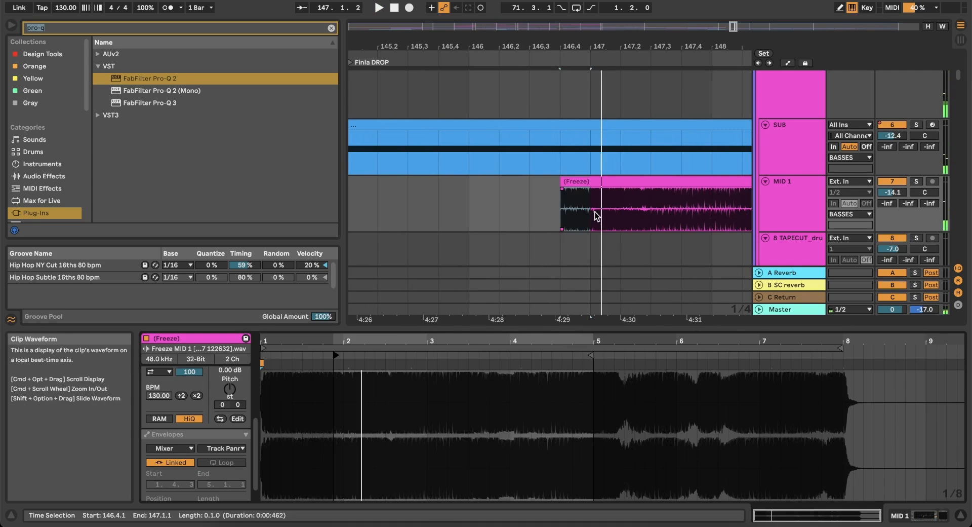
pyautogui.click(591, 211)
pyautogui.press('super+e')
pyautogui.click(623, 189)
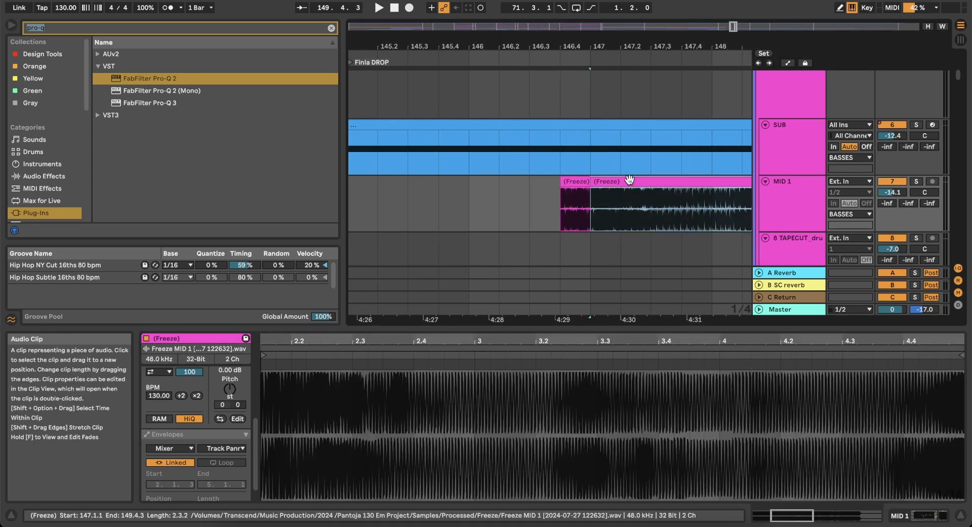
pyautogui.press('Delete')
# Audition the one-beat freeze fill from 145.4.1.
pyautogui.click(429, 204)
pyautogui.press('space')
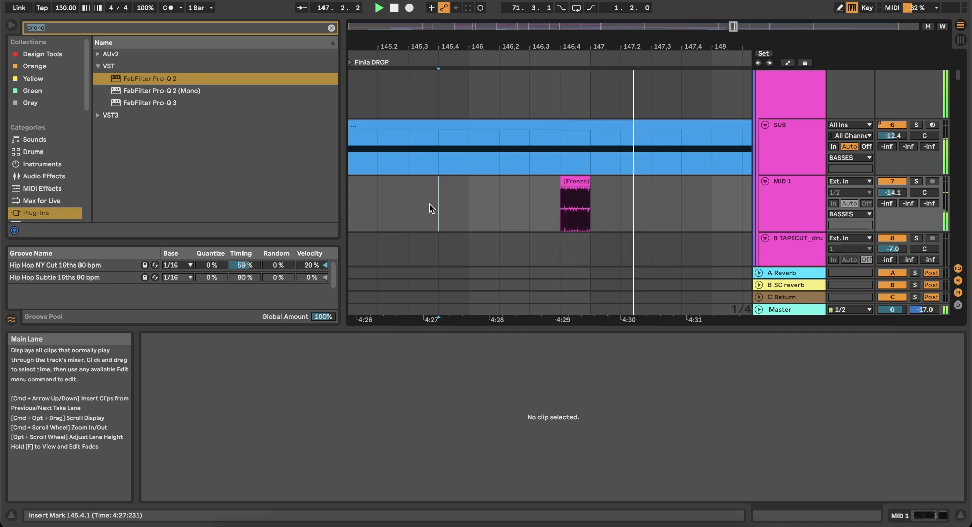
pyautogui.press('space')
pyautogui.press('space')
# Move the MID 1 freeze clip's start marker to 2.1.4 in its sample and audition the change.
pyautogui.click(567, 190)
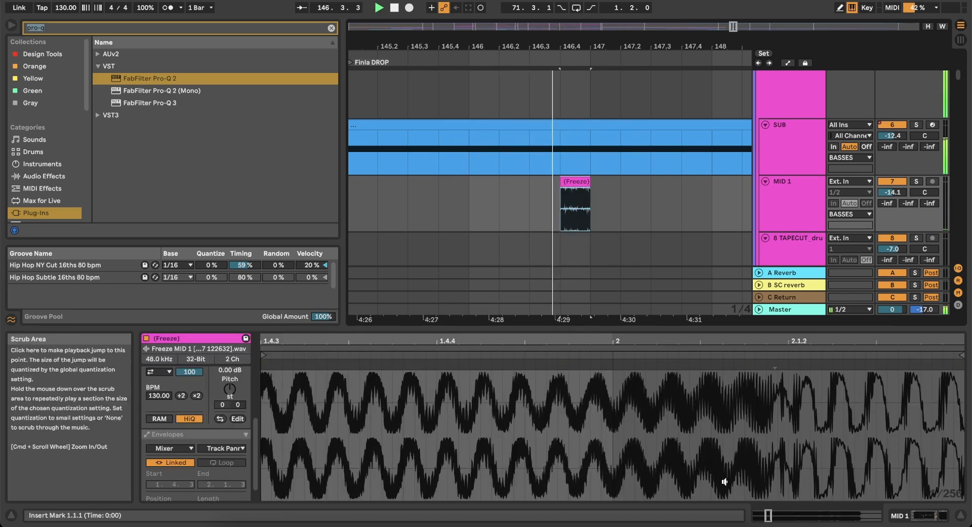
pyautogui.moveTo(538, 339); pyautogui.dragTo(536, 274)
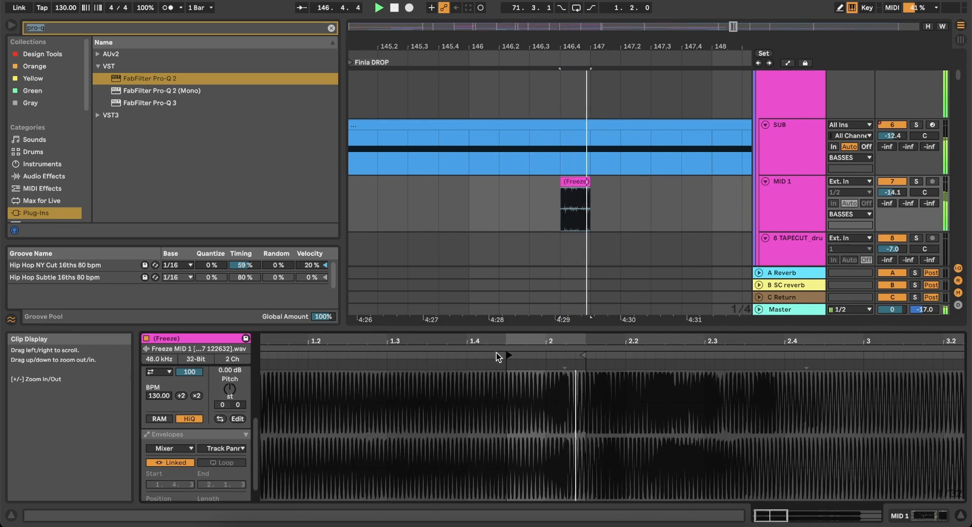
pyautogui.moveTo(508, 355)
pyautogui.mouseDown()
pyautogui.moveTo(578, 354)
pyautogui.moveTo(550, 379)
pyautogui.moveTo(848, 380)
pyautogui.mouseUp()
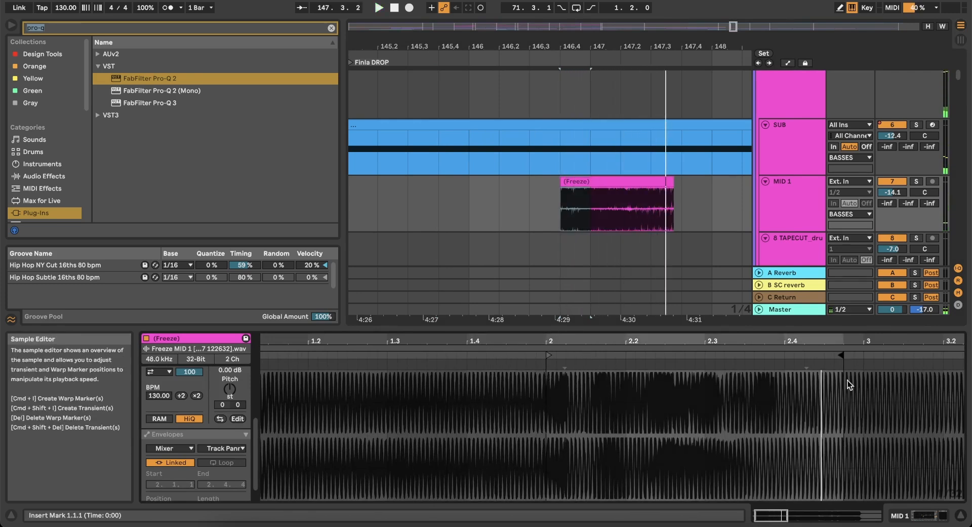
pyautogui.moveTo(543, 355); pyautogui.dragTo(601, 360)
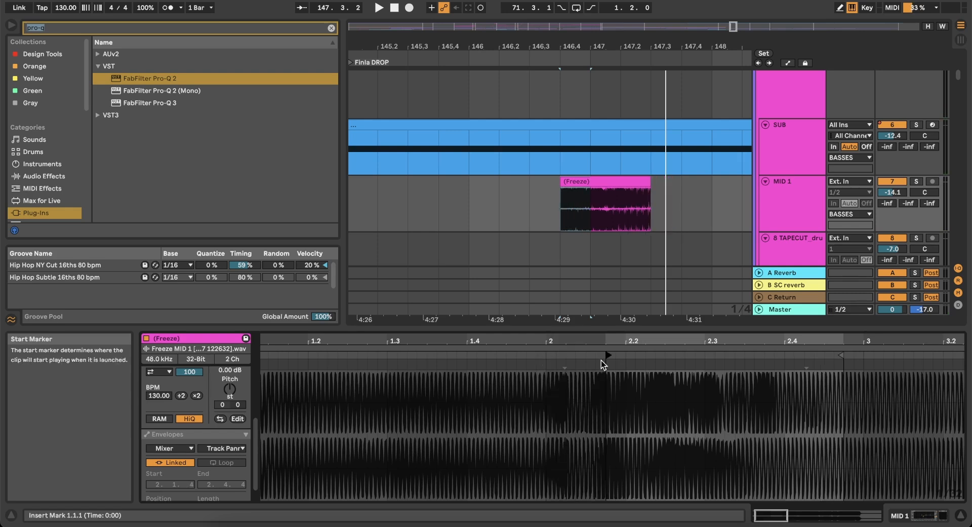
pyautogui.press('space')
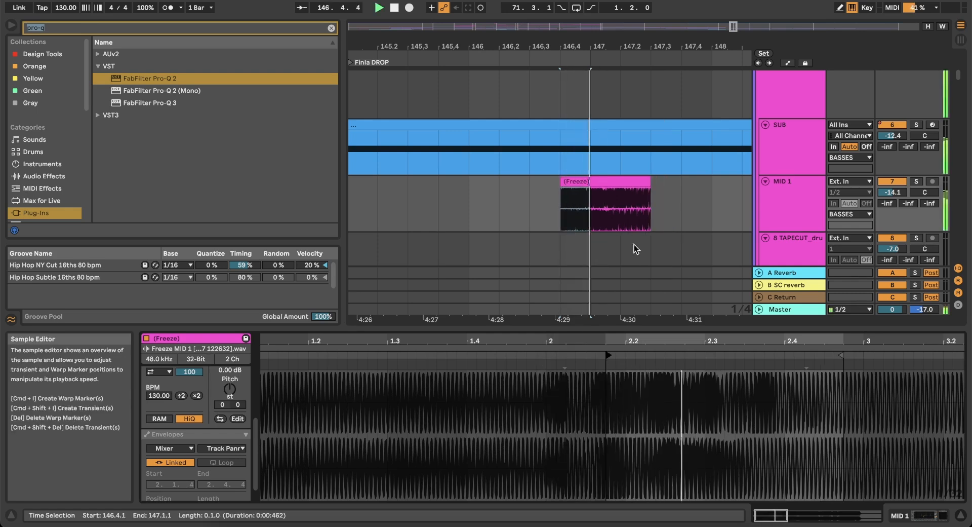
# Remove the MID 1 freeze clip's part after 147.1.1 and audition the fill from 145.4.1.
pyautogui.click(636, 181)
pyautogui.moveTo(637, 181); pyautogui.dragTo(597, 184)
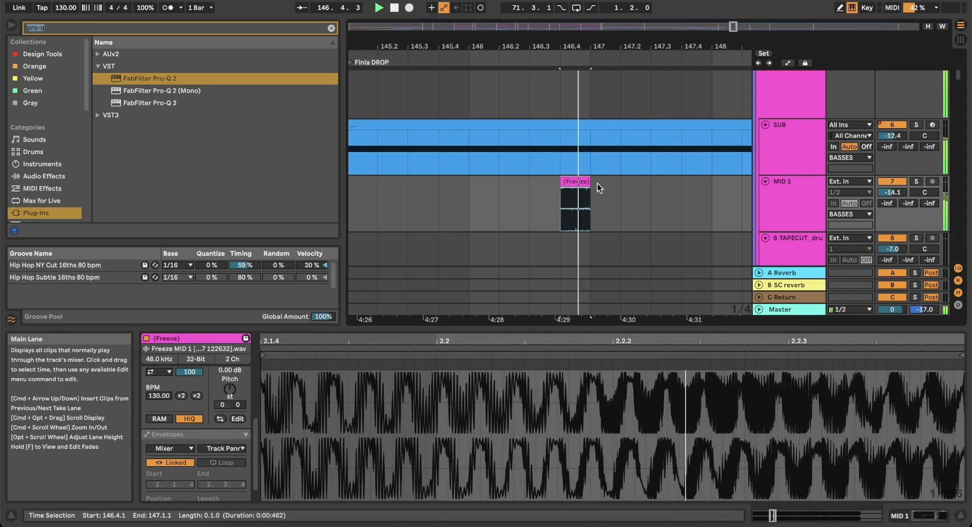
pyautogui.click(452, 202)
pyautogui.press('space')
pyautogui.press('space')
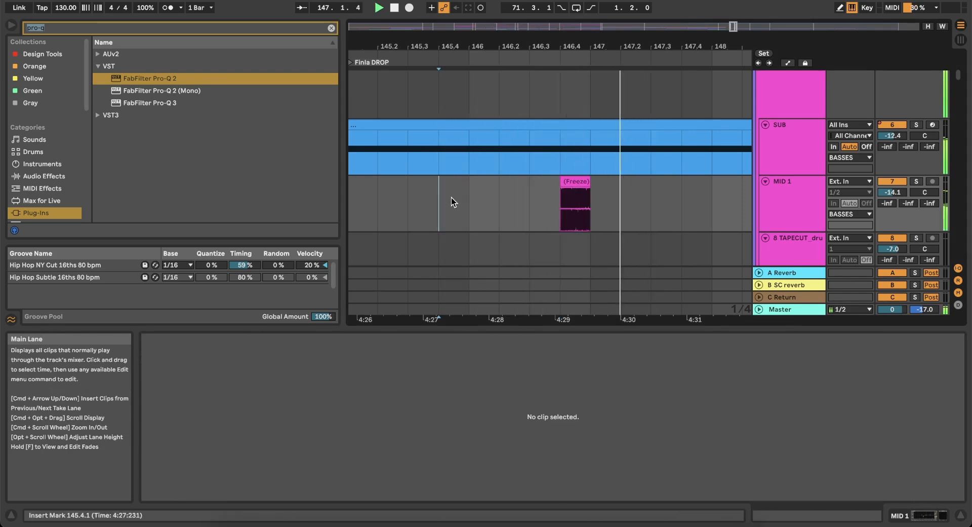
# Fold tracks 15 to 18 in the One hots group, including the GLitch track.
pyautogui.scroll(-8, 585, 163)
pyautogui.scroll(-3, 585, 164)
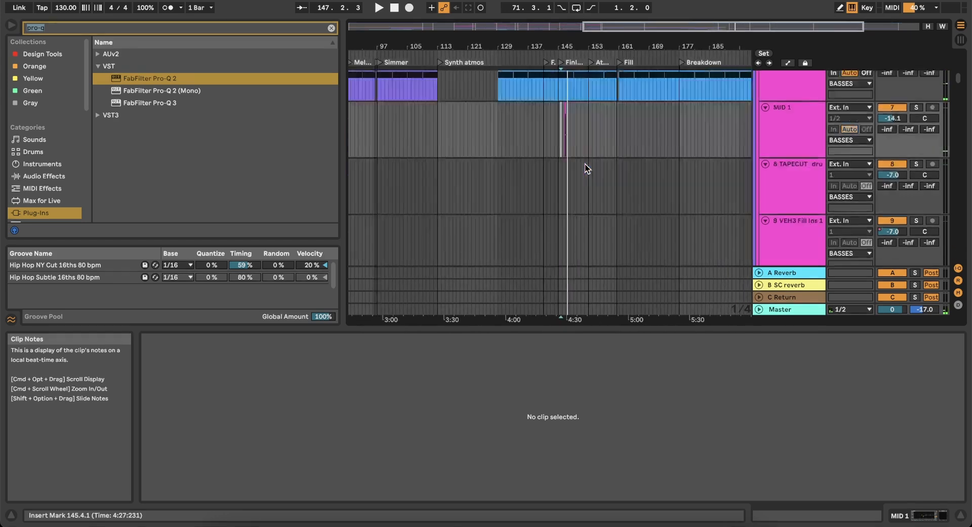
pyautogui.scroll(-5, 585, 169)
pyautogui.scroll(-4, 585, 164)
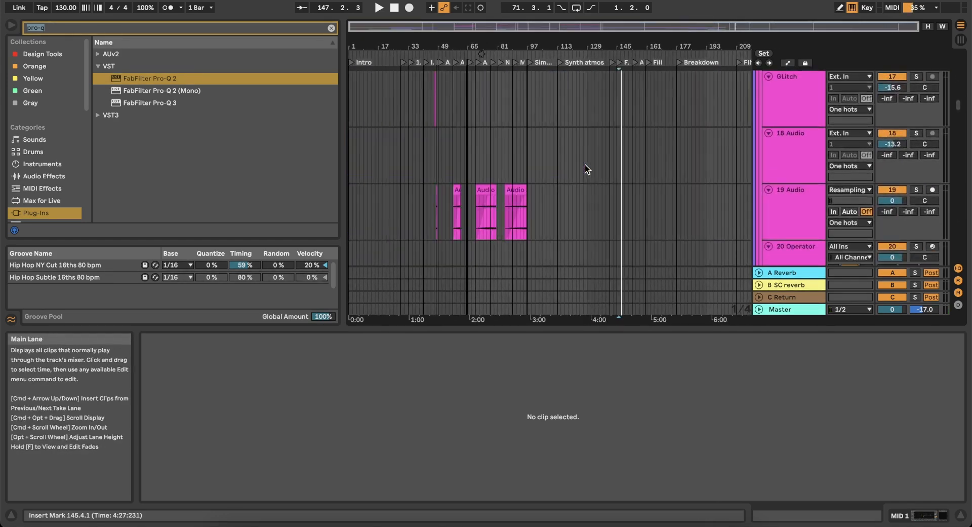
pyautogui.scroll(3, 595, 159)
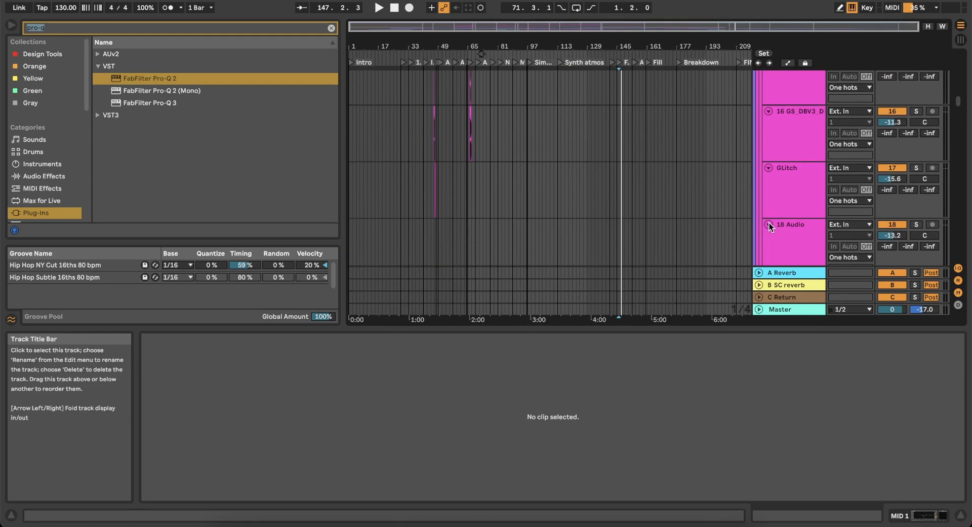
pyautogui.click(769, 224)
pyautogui.click(770, 167)
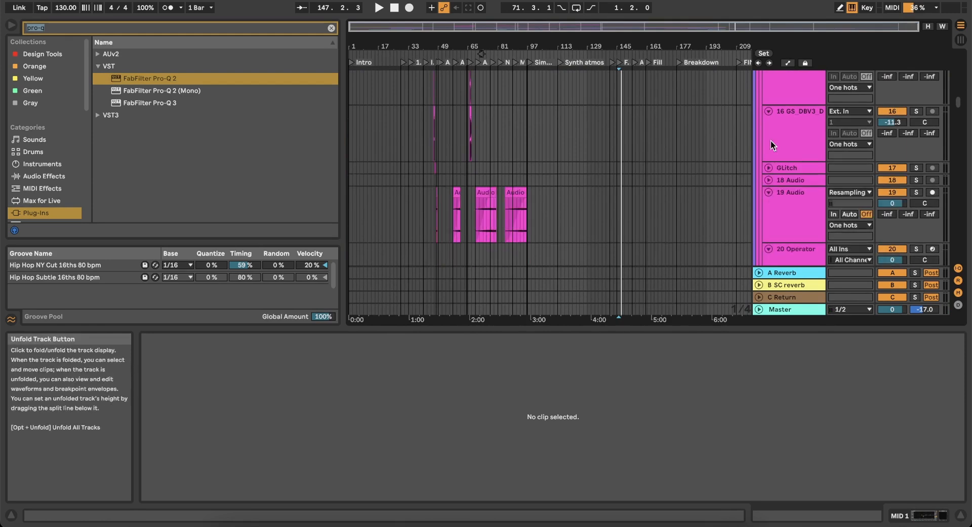
pyautogui.click(769, 110)
pyautogui.scroll(2, 770, 111)
pyautogui.click(769, 96)
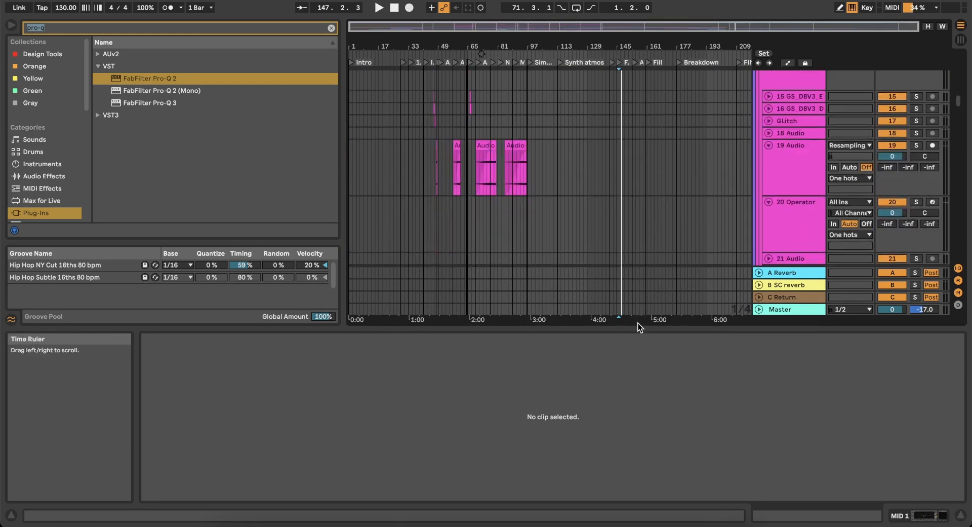
# Enlarge the arrangement area and look through the tracks down to 79 Audio and back up to the bass tracks.
pyautogui.moveTo(635, 326); pyautogui.dragTo(622, 458)
pyautogui.scroll(5, 493, 236)
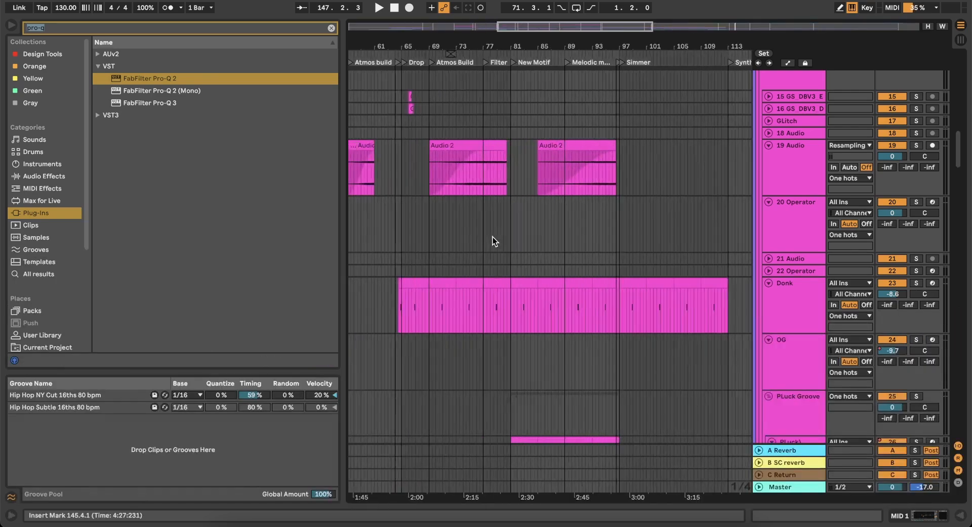
pyautogui.scroll(-2, 492, 236)
pyautogui.scroll(-20, 642, 315)
pyautogui.scroll(-10, 642, 318)
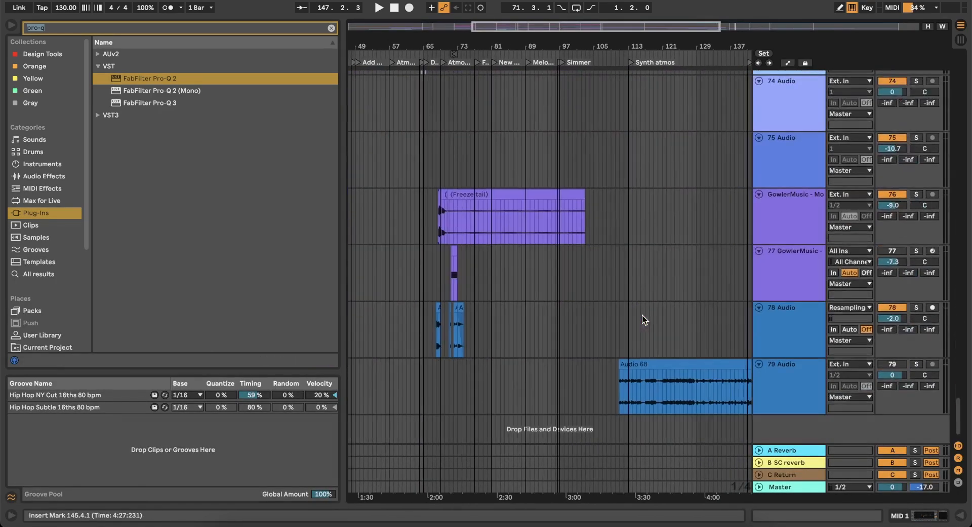
pyautogui.scroll(20, 610, 251)
pyautogui.hscroll(-10, 609, 250)
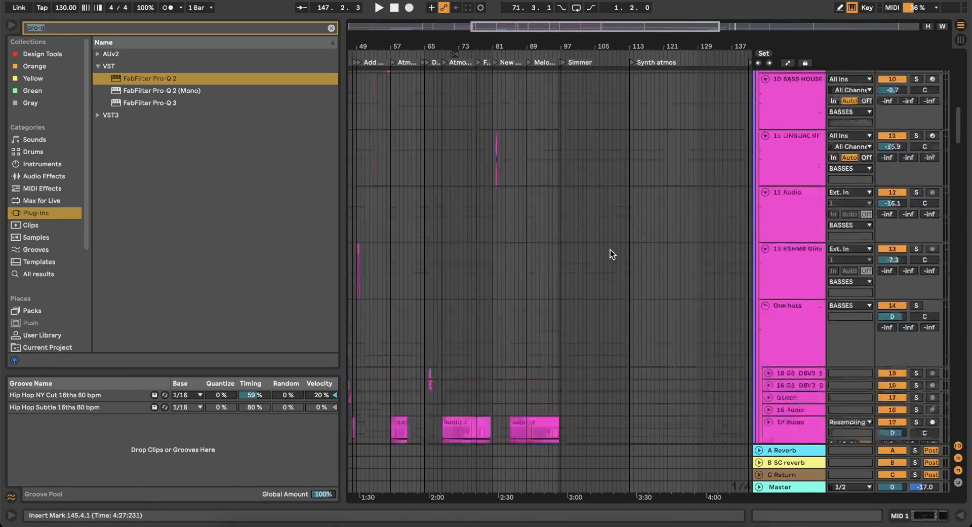
pyautogui.scroll(10, 602, 245)
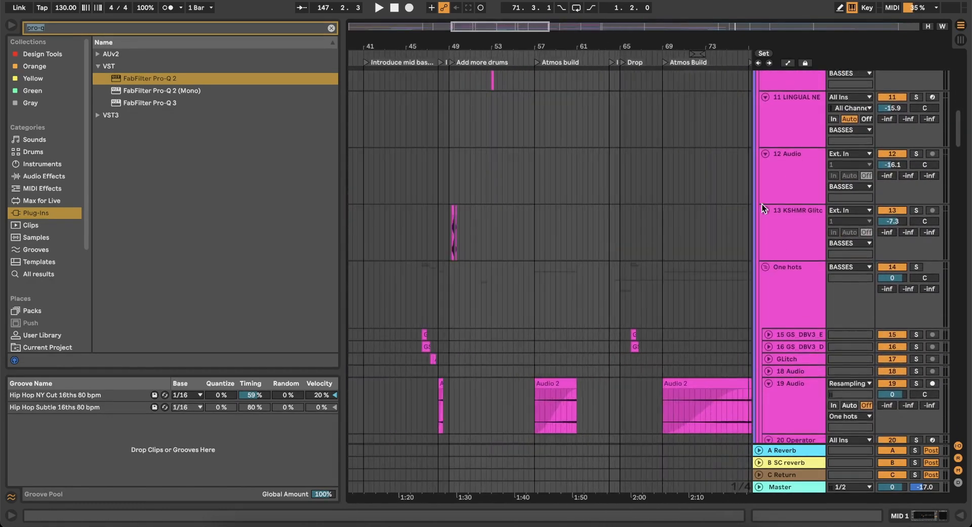
# Fold the MID 1 track and tracks 8 to 13 in the BASSES group.
pyautogui.click(765, 210)
pyautogui.click(767, 156)
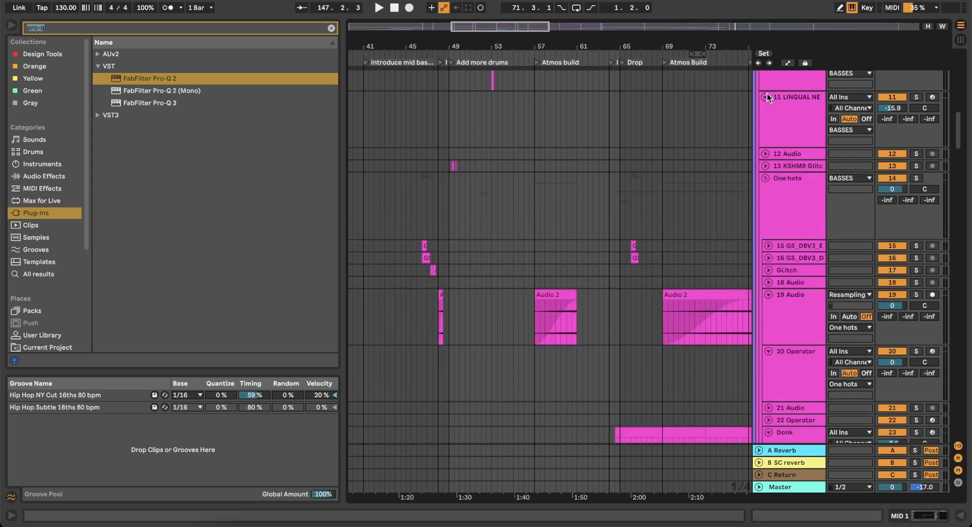
pyautogui.click(767, 96)
pyautogui.scroll(3, 766, 104)
pyautogui.click(765, 112)
pyautogui.scroll(2, 765, 112)
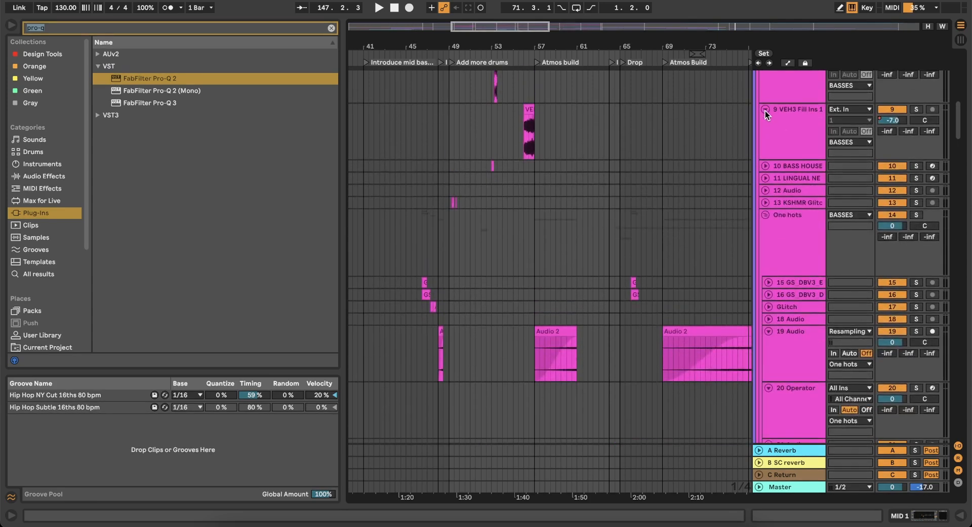
pyautogui.click(765, 111)
pyautogui.scroll(3, 764, 111)
pyautogui.click(766, 138)
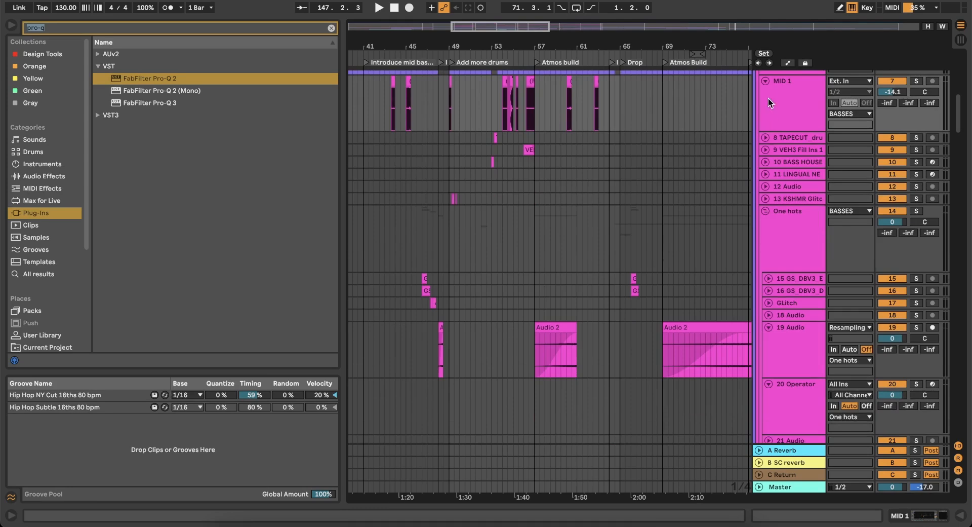
pyautogui.click(765, 81)
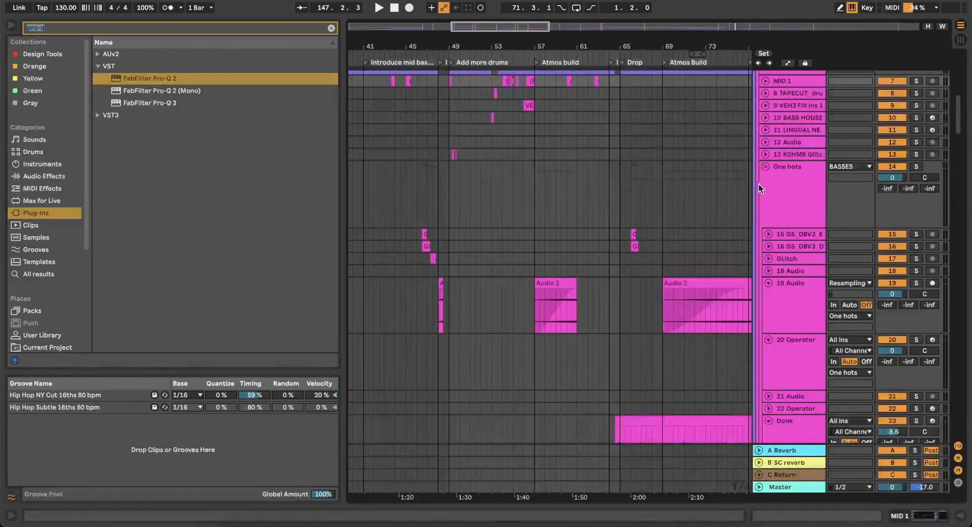
# Fold 19 Audio, 20 Operator, Donk, OG and PLuck\ in the One hots group.
pyautogui.click(769, 283)
pyautogui.scroll(-1, 775, 286)
pyautogui.click(769, 283)
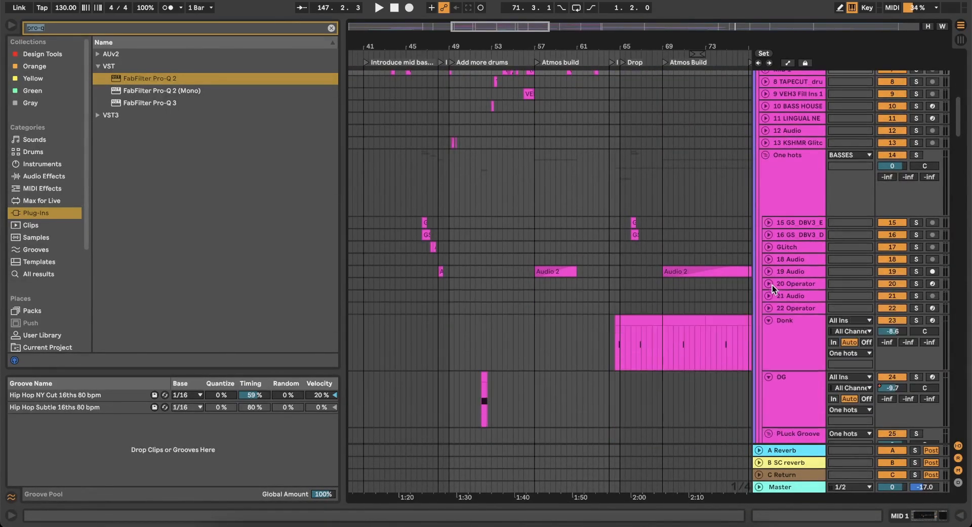
pyautogui.click(769, 319)
pyautogui.click(769, 333)
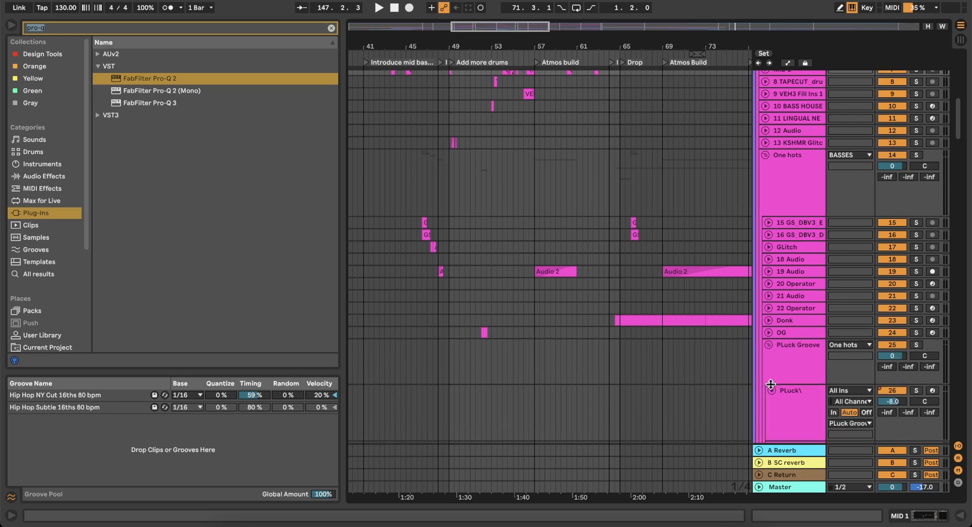
pyautogui.click(771, 390)
# Fold the Sweep and FREE LFO tracks in the PLuck Groove group, along with 29 MIDI.
pyautogui.scroll(-4, 771, 388)
pyautogui.click(794, 312)
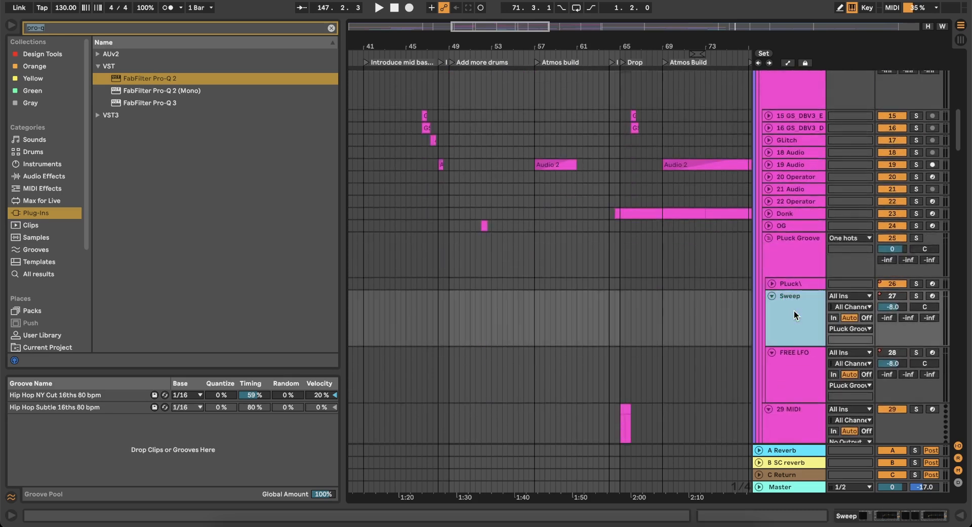
pyautogui.keyDown('shift'); pyautogui.click(788, 353); pyautogui.keyUp('shift')
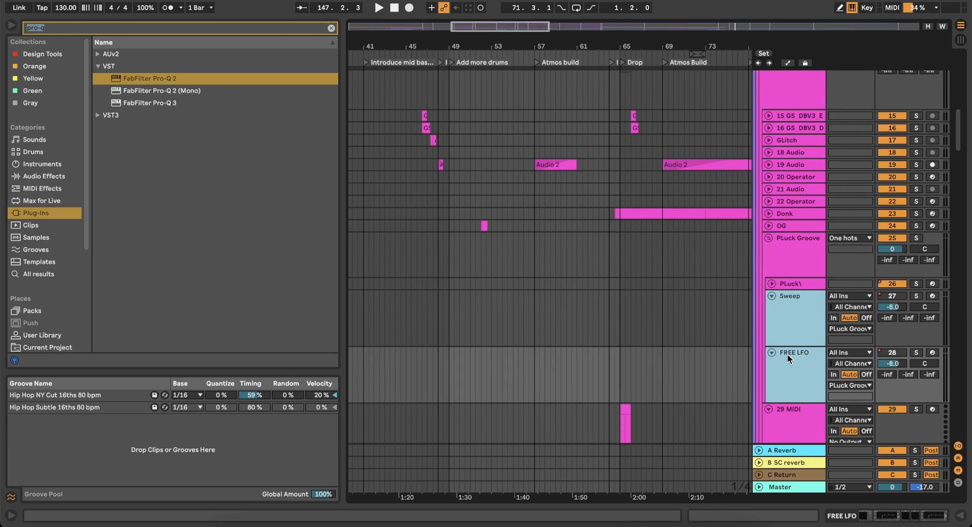
pyautogui.press('Left')
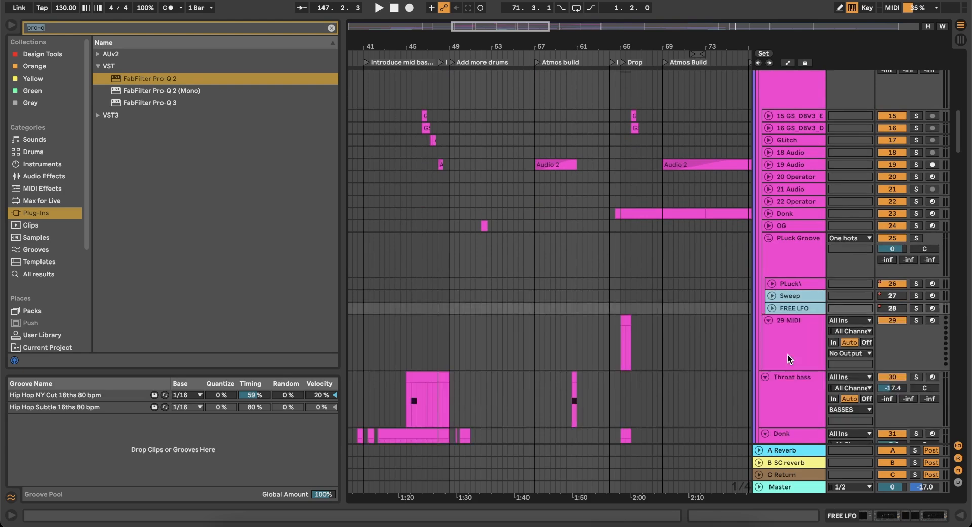
pyautogui.click(770, 320)
# Fold the bass tracks from Throat bass (30) through the last Sweep (37) together.
pyautogui.scroll(-10, 773, 347)
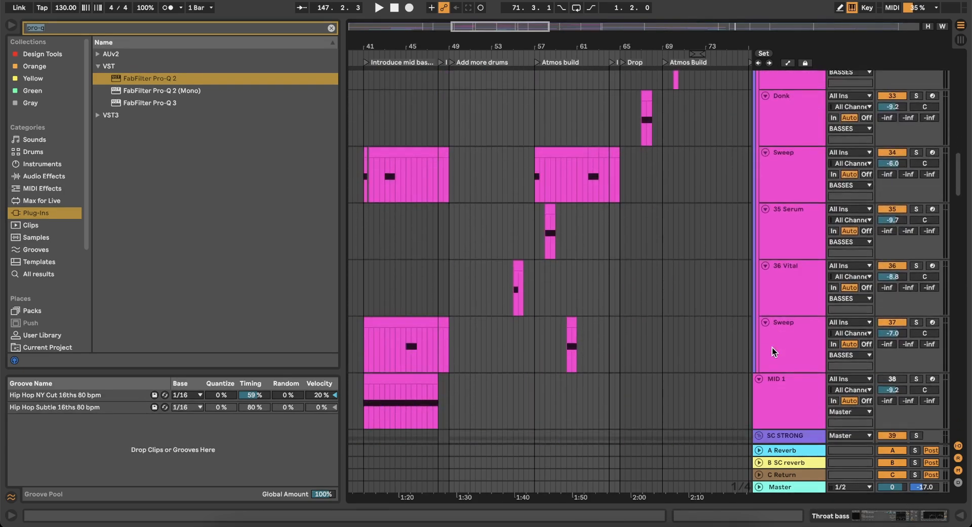
pyautogui.keyDown('shift'); pyautogui.click(787, 313); pyautogui.keyUp('shift')
pyautogui.scroll(5, 787, 313)
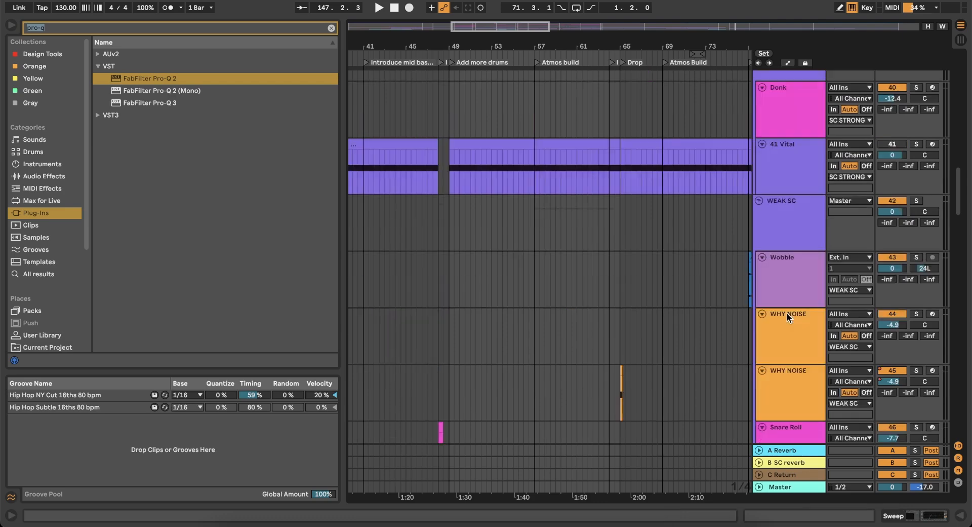
pyautogui.scroll(5, 767, 245)
# Compare the bass clips in the earlier drop sections with the sparse final drop across the folded tracks.
pyautogui.scroll(-3, 767, 245)
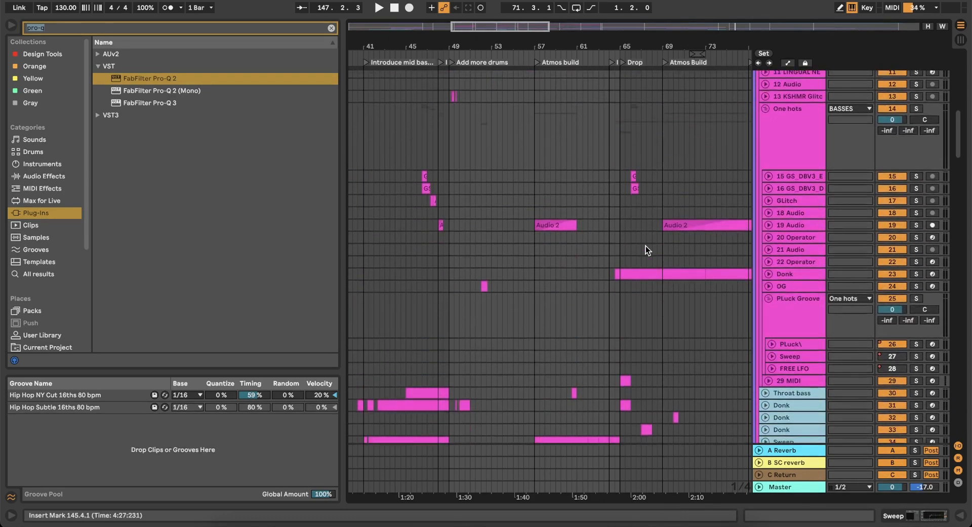
pyautogui.scroll(-5, 646, 245)
pyautogui.scroll(5, 555, 242)
pyautogui.scroll(-5, 555, 243)
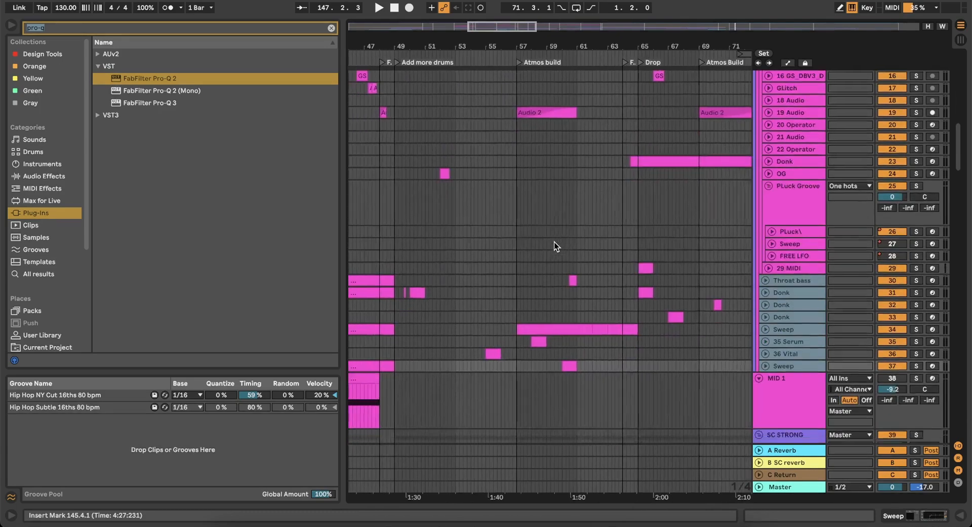
pyautogui.hscroll(5, 555, 245)
pyautogui.scroll(10, 555, 245)
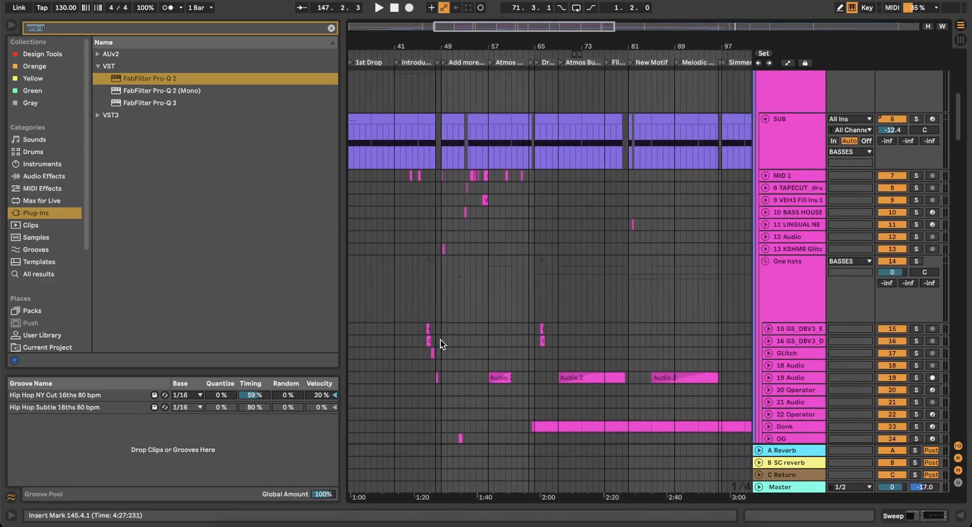
pyautogui.scroll(-7, 441, 340)
pyautogui.hscroll(-2, 440, 339)
pyautogui.scroll(-5, 440, 340)
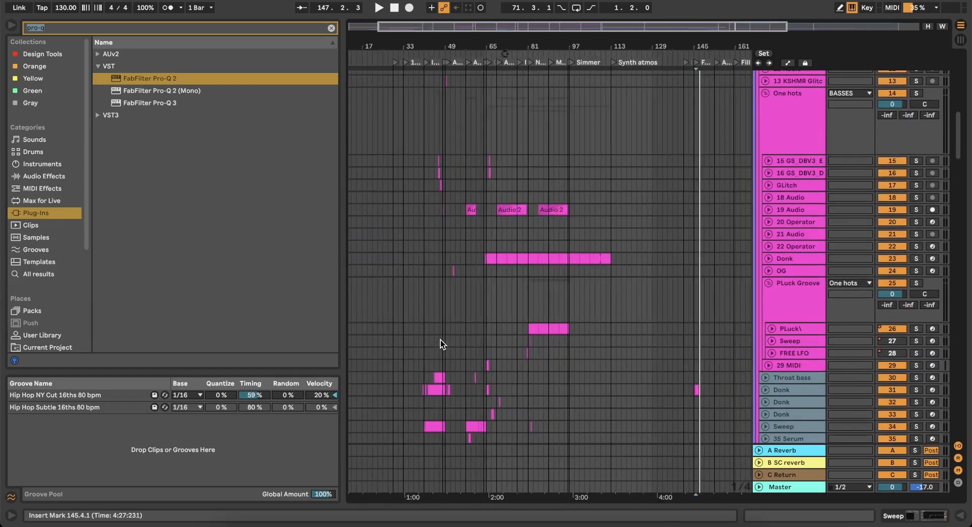
pyautogui.scroll(-2, 512, 315)
pyautogui.hscroll(-1, 512, 315)
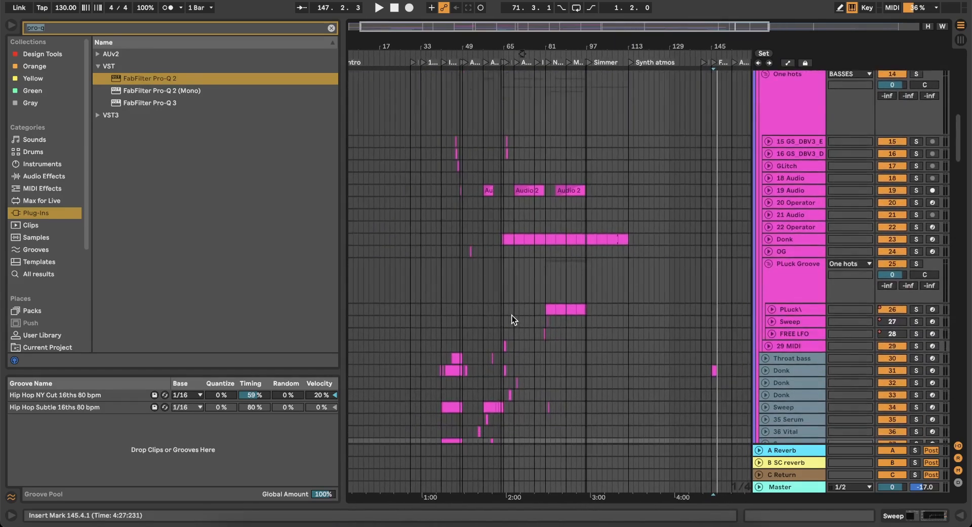
pyautogui.scroll(-3, 512, 360)
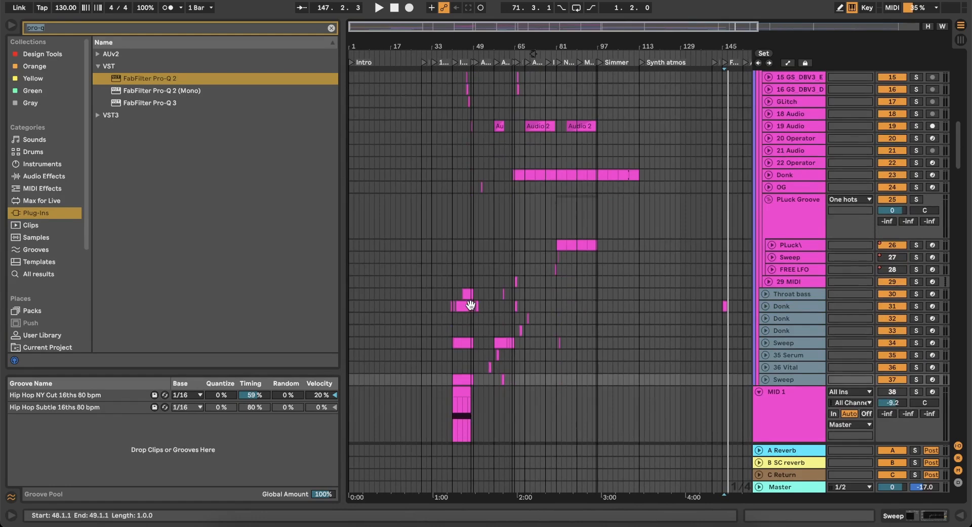
pyautogui.scroll(4, 465, 299)
pyautogui.scroll(-1, 595, 327)
pyautogui.hscroll(15, 594, 327)
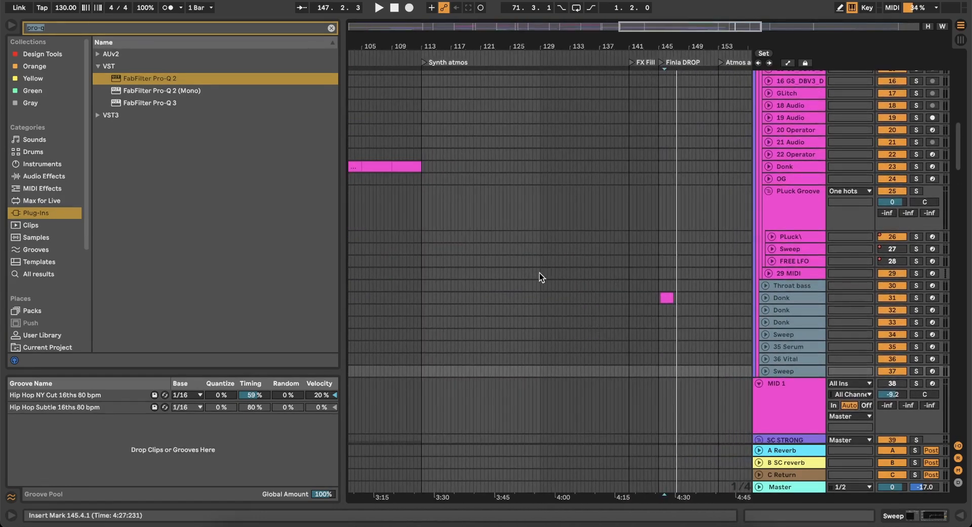
pyautogui.scroll(-4, 539, 272)
pyautogui.hscroll(-6, 539, 273)
pyautogui.scroll(10, 539, 272)
pyautogui.scroll(-1, 539, 272)
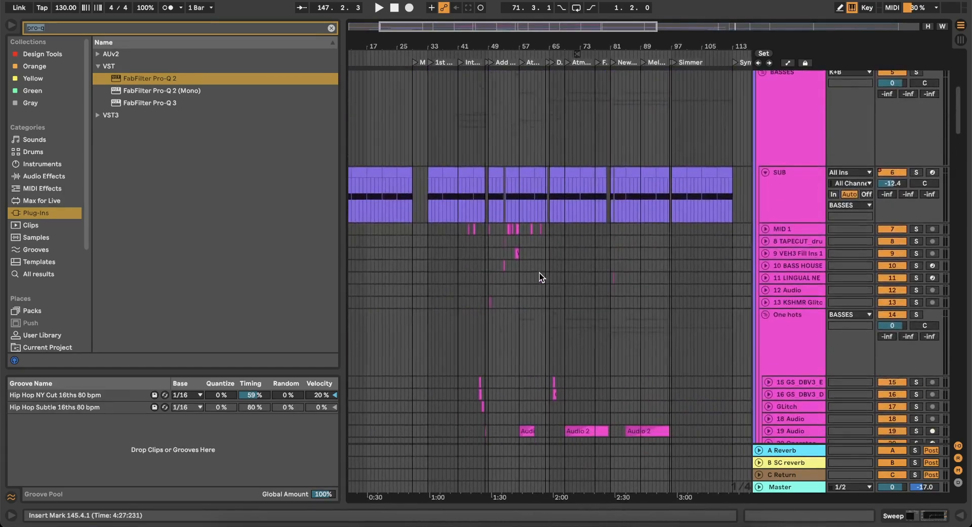
# Set the arrangement grid to 4/1.
pyautogui.scroll(-10, 515, 292)
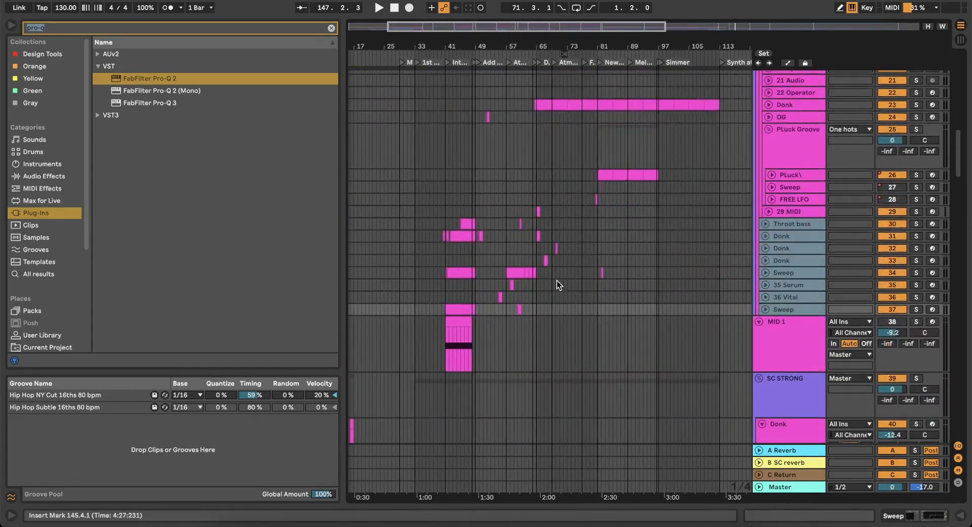
pyautogui.rightClick(557, 283)
pyautogui.click(600, 394)
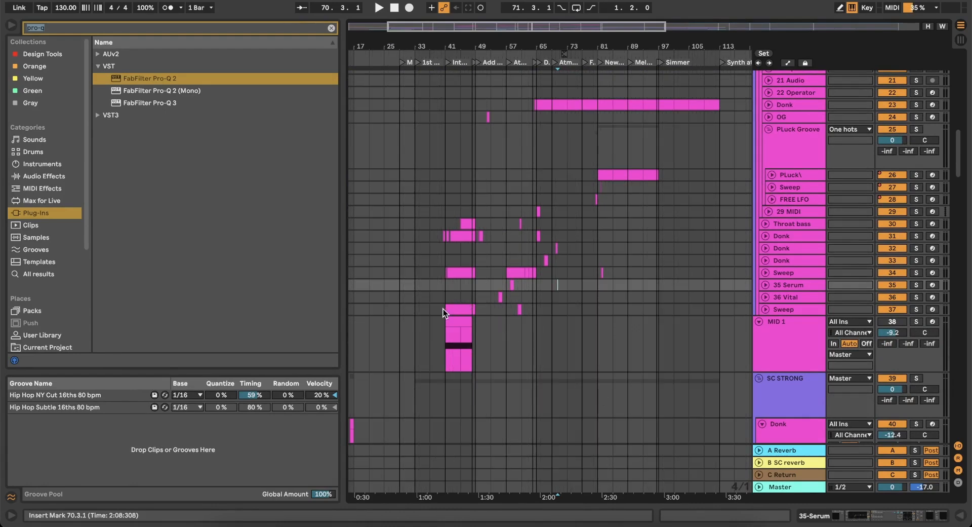
# Try copying the clips from 41.1.1 to 89.1.1 on tracks 27 to 37 to the final drop at 145.1.1.
pyautogui.moveTo(442, 309); pyautogui.dragTo(622, 188)
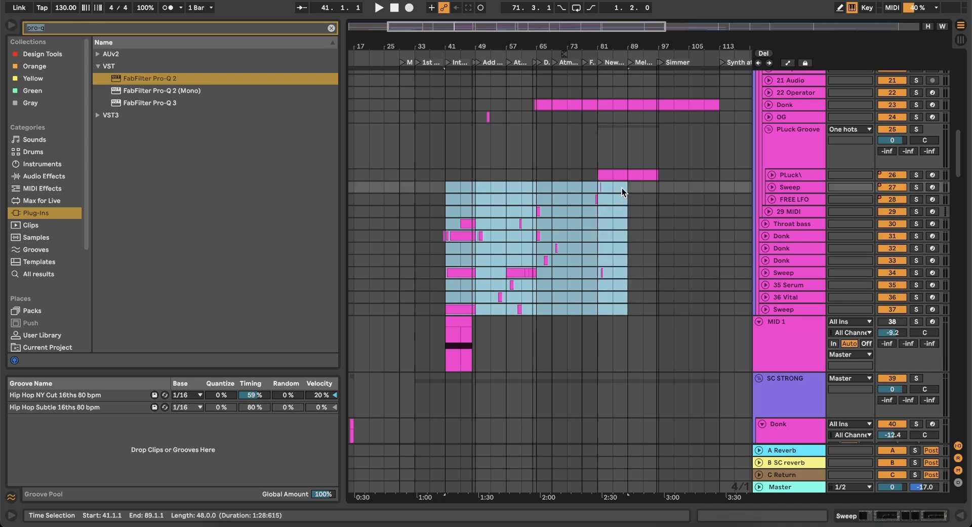
pyautogui.hscroll(10, 622, 187)
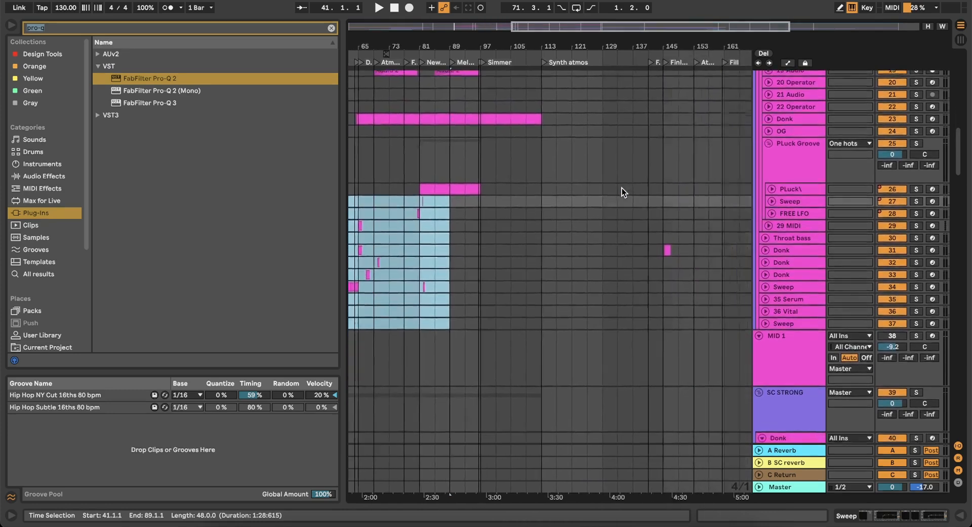
pyautogui.hscroll(-3, 622, 187)
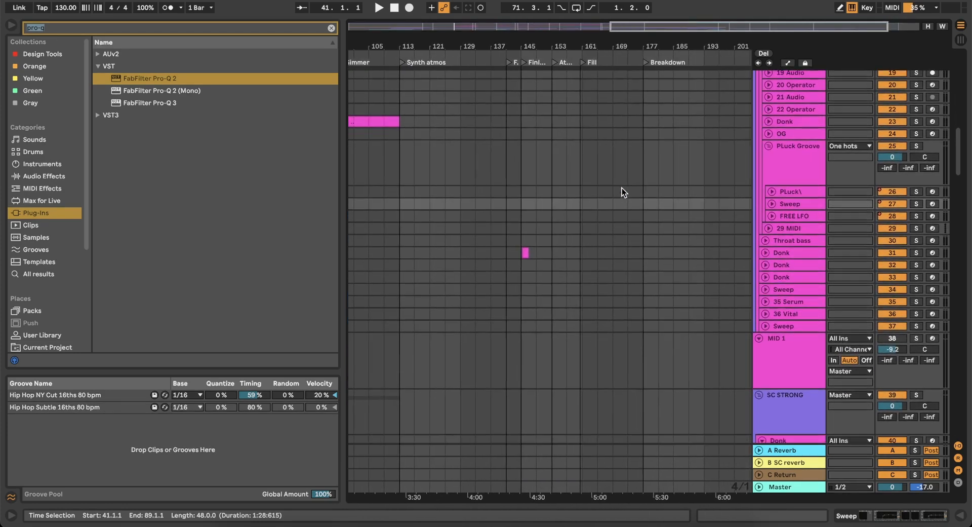
pyautogui.scroll(3, 524, 237)
pyautogui.hscroll(-3, 523, 237)
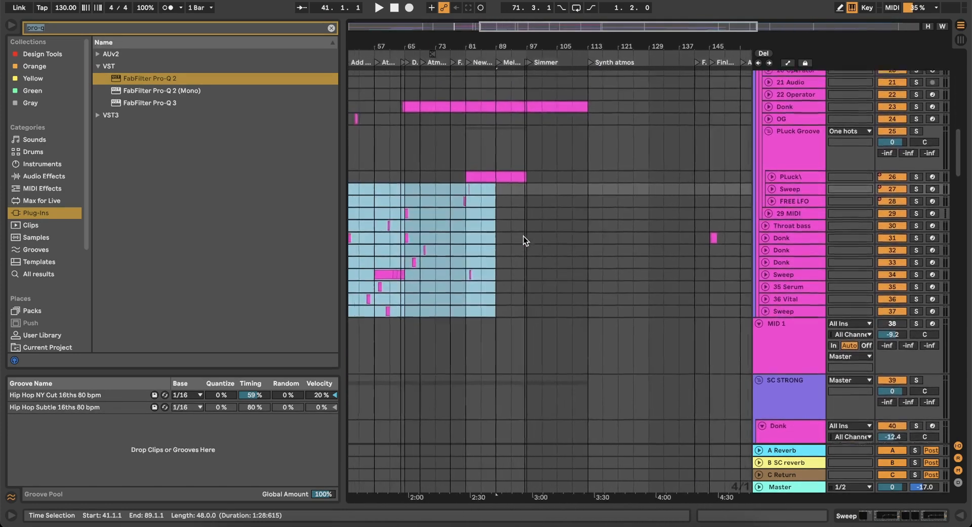
pyautogui.scroll(5, 545, 230)
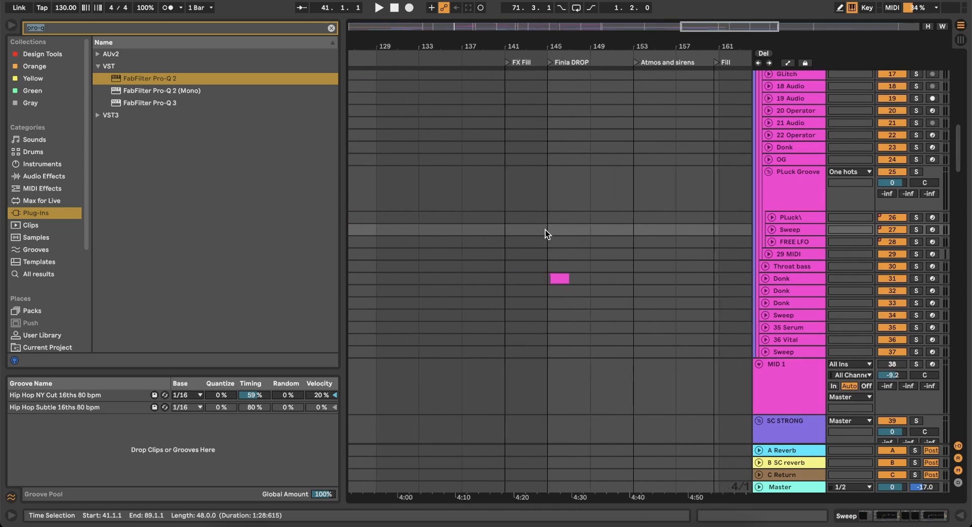
pyautogui.click(546, 230)
pyautogui.press('super+v')
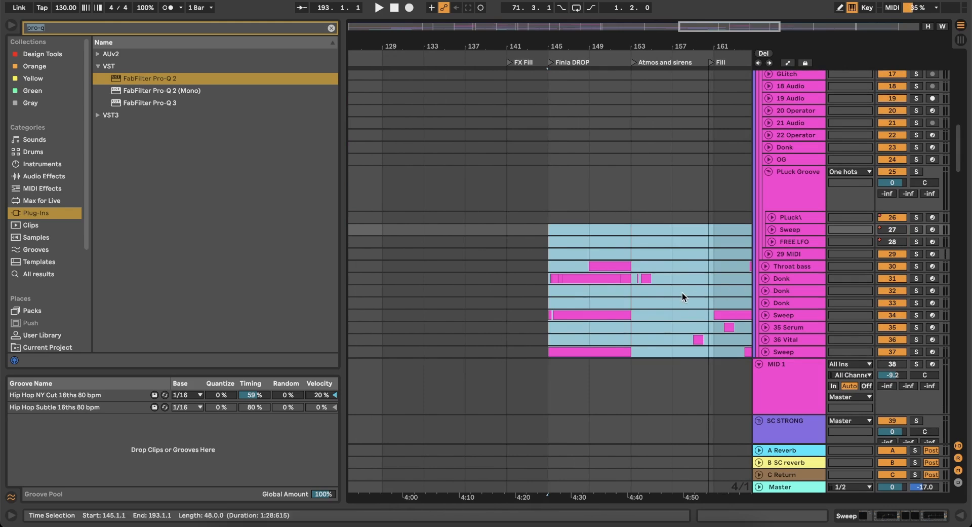
# Unfold the Donk track (31) and undo the pasting of the bass clips at 145.1.1.
pyautogui.click(764, 280)
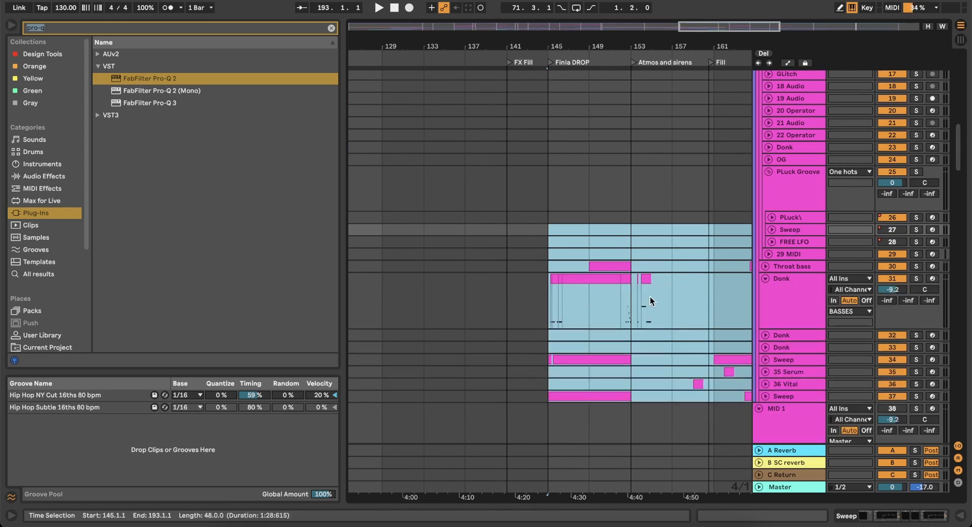
pyautogui.press('super+z')
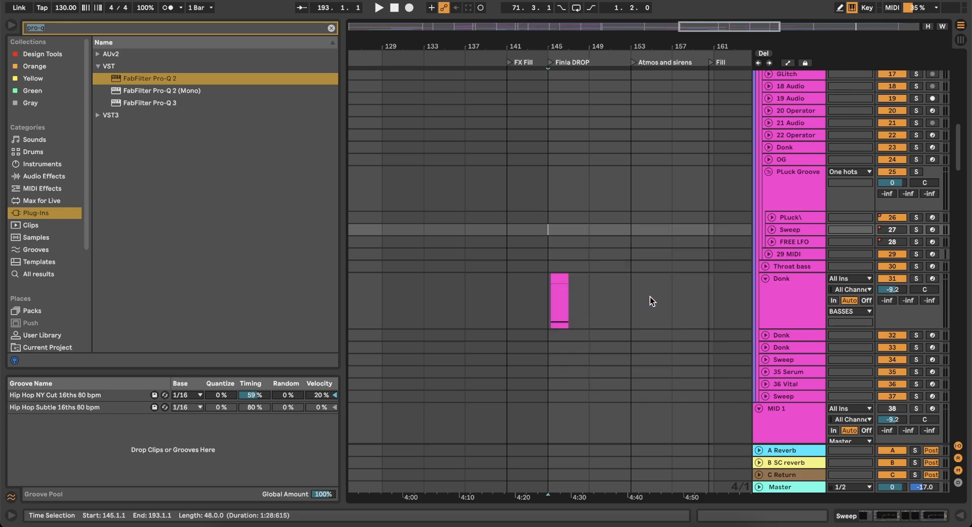
# Copy the clips from 41.1.1 to 97.1.1 on tracks 32 to 37 into the final drop at 145.1.1.
pyautogui.hscroll(-2, 651, 301)
pyautogui.scroll(-8, 651, 301)
pyautogui.scroll(-1, 650, 297)
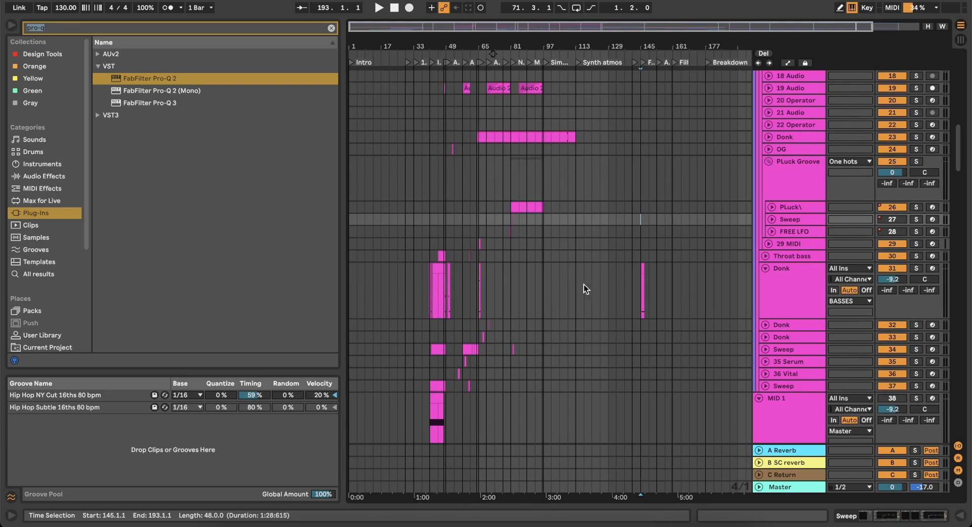
pyautogui.moveTo(429, 324); pyautogui.dragTo(546, 390)
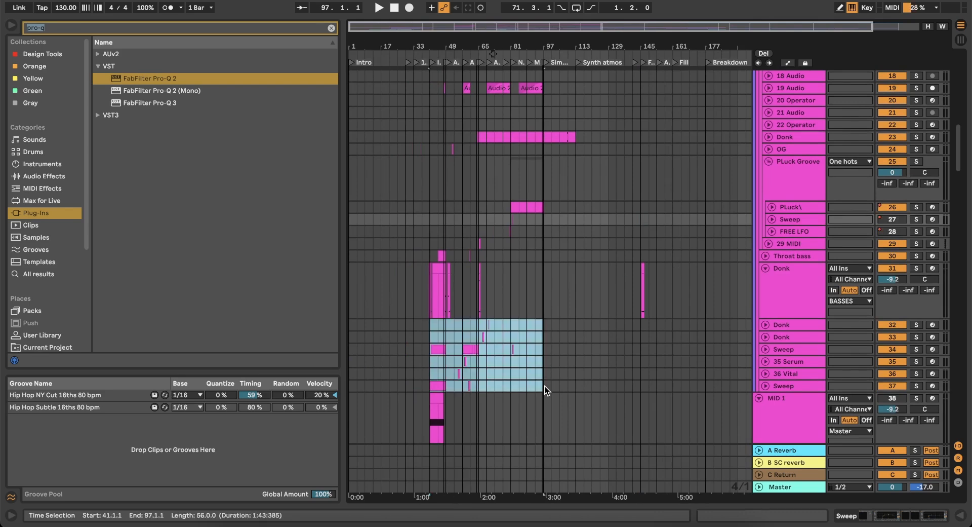
pyautogui.scroll(3, 646, 329)
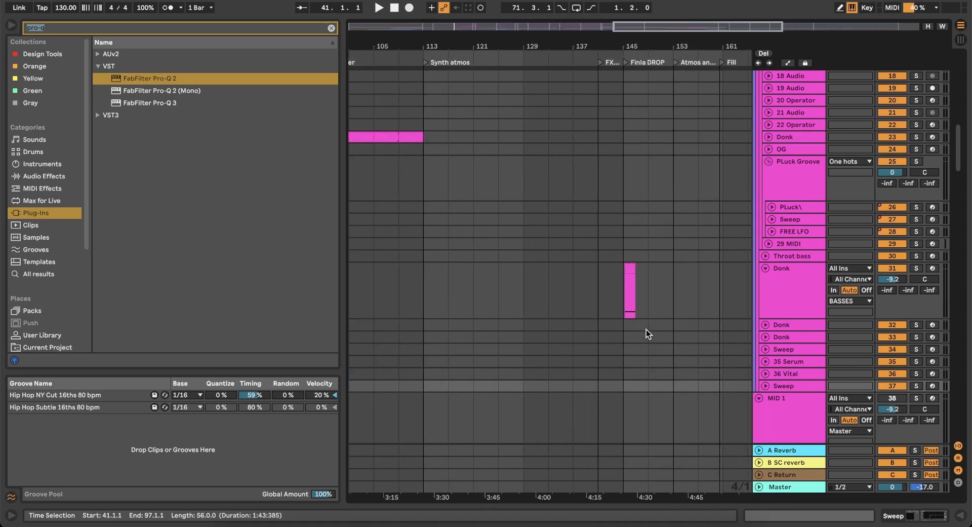
pyautogui.click(625, 327)
pyautogui.press('super+v')
pyautogui.scroll(-3, 625, 326)
pyautogui.hscroll(-3, 512, 333)
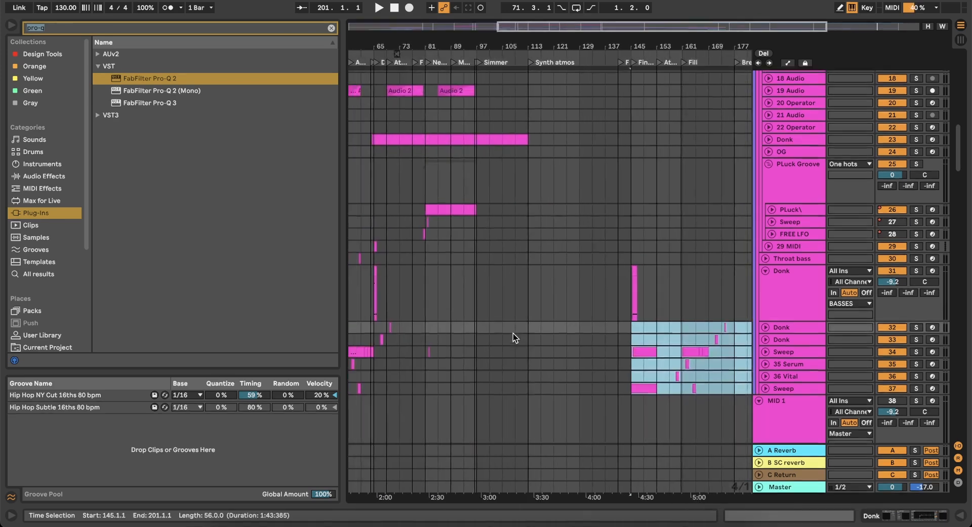
# Copy the clips from 49.1.1 to 85.1.1 on tracks 27 to 30 into the final drop at 145.1.1.
pyautogui.scroll(2, 463, 298)
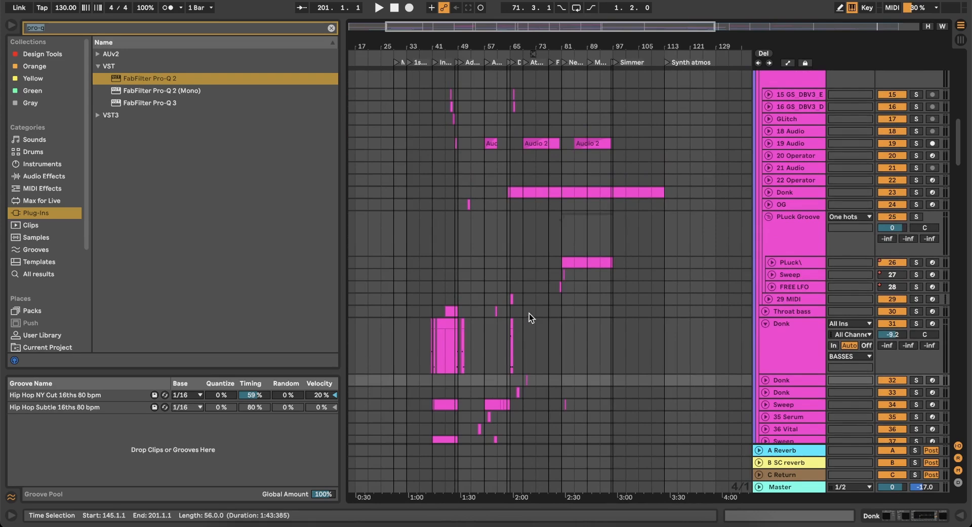
pyautogui.moveTo(572, 310); pyautogui.dragTo(458, 278)
pyautogui.hscroll(6, 458, 278)
pyautogui.scroll(-1, 458, 278)
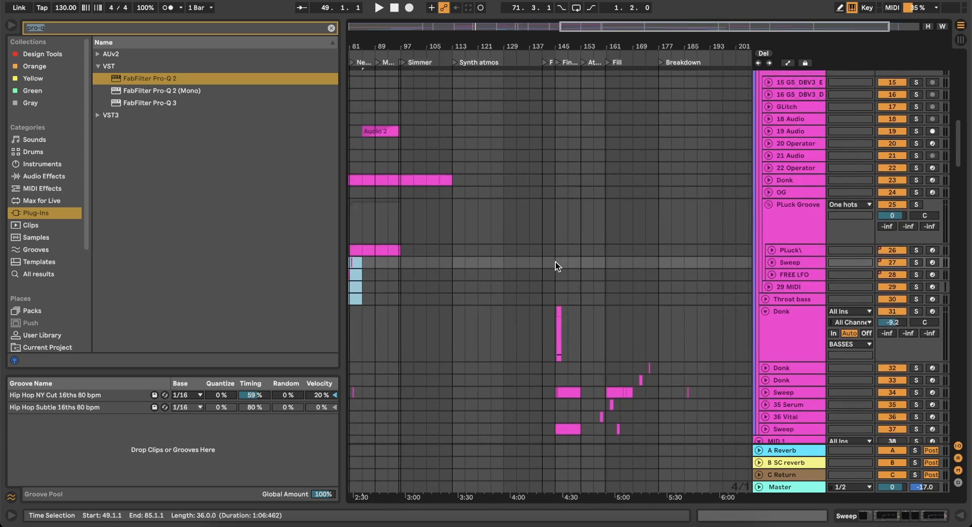
pyautogui.click(556, 262)
pyautogui.press('super+v')
pyautogui.scroll(-3, 555, 263)
pyautogui.scroll(5, 562, 243)
pyautogui.scroll(-2, 561, 243)
pyautogui.hscroll(1, 527, 242)
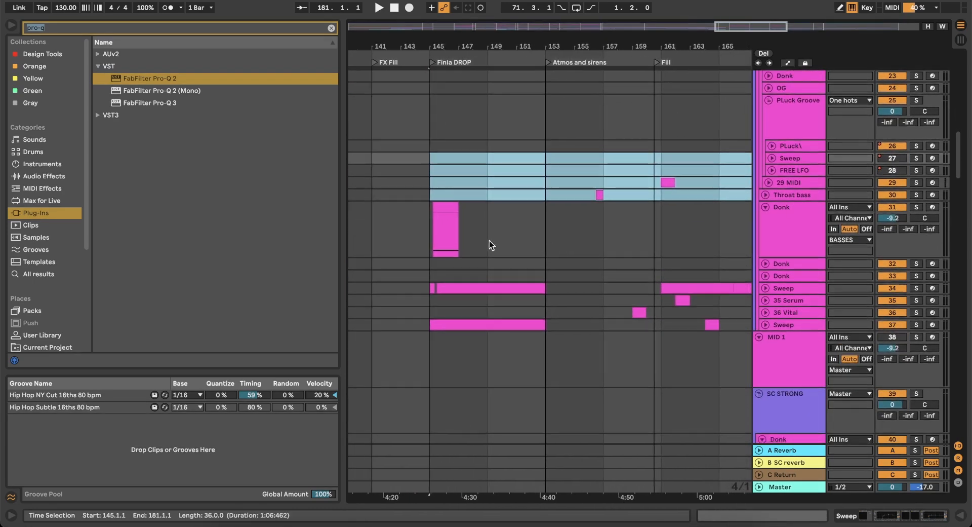
# Unfold the Sweep track (34) and delete its short clip between 145.1.1 and 145.2.3.
pyautogui.click(764, 288)
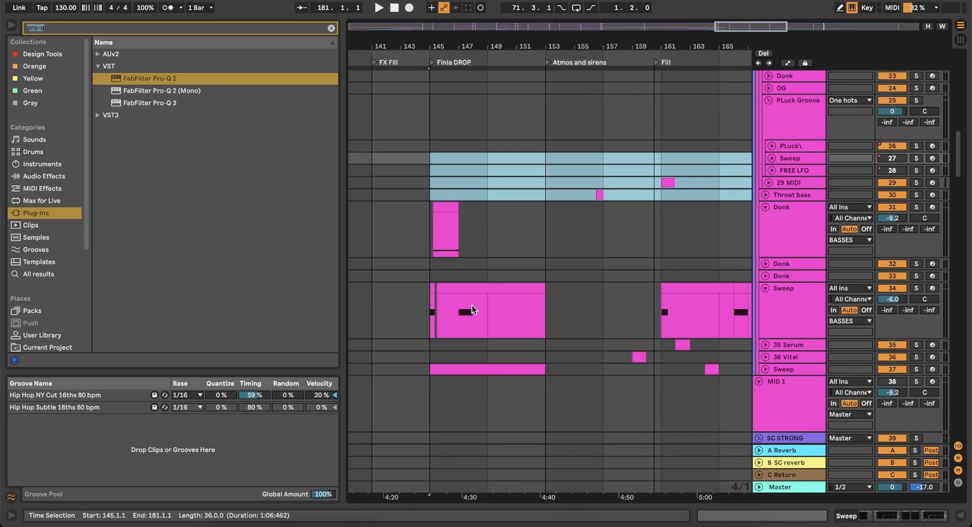
pyautogui.click(431, 288)
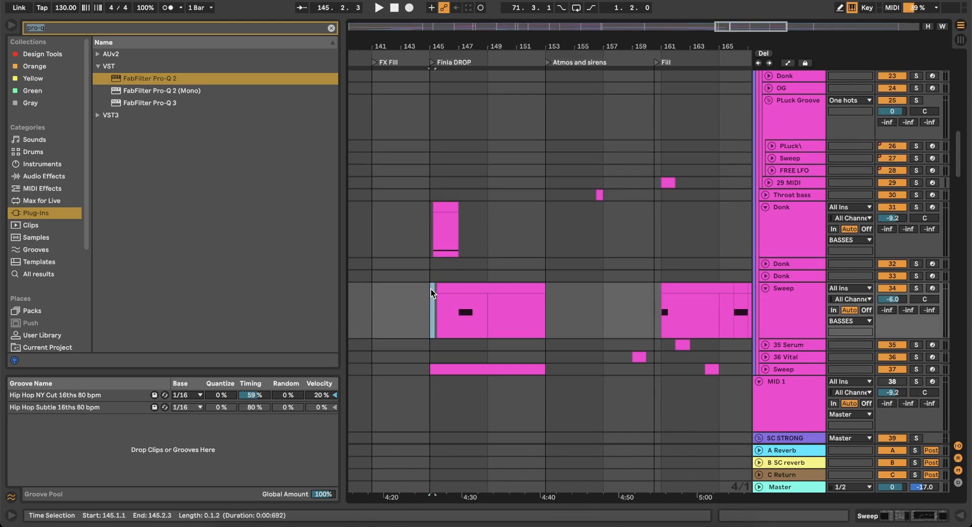
pyautogui.scroll(-3, 431, 289)
pyautogui.hscroll(-1, 692, 262)
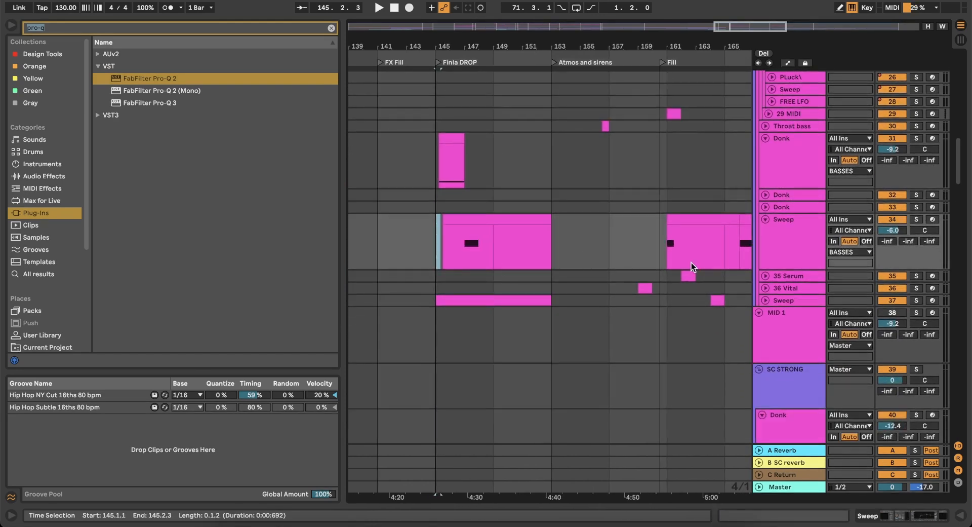
# Unfold the Sweep track (37) and play its clip from 149.1.1, followed by the lead-in from 141.1.1.
pyautogui.click(767, 301)
pyautogui.click(491, 335)
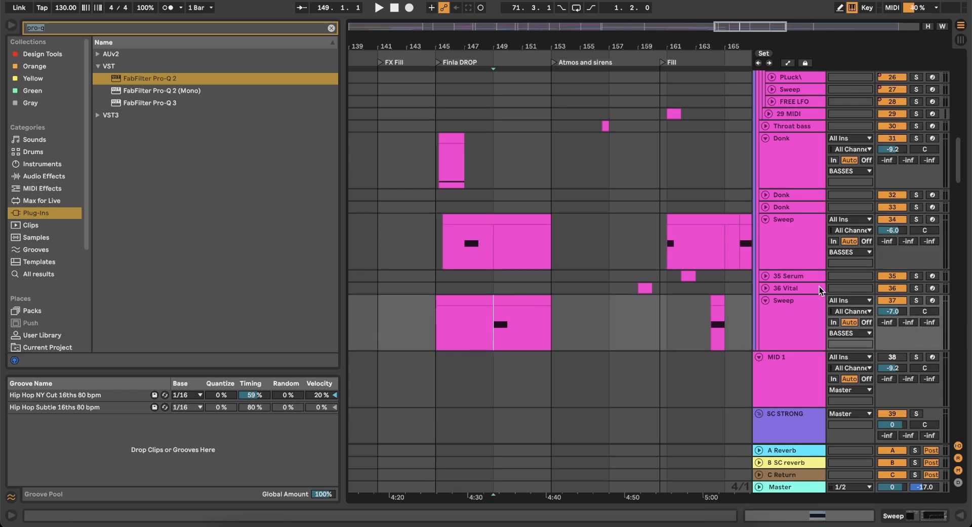
pyautogui.click(914, 301)
pyautogui.press('space')
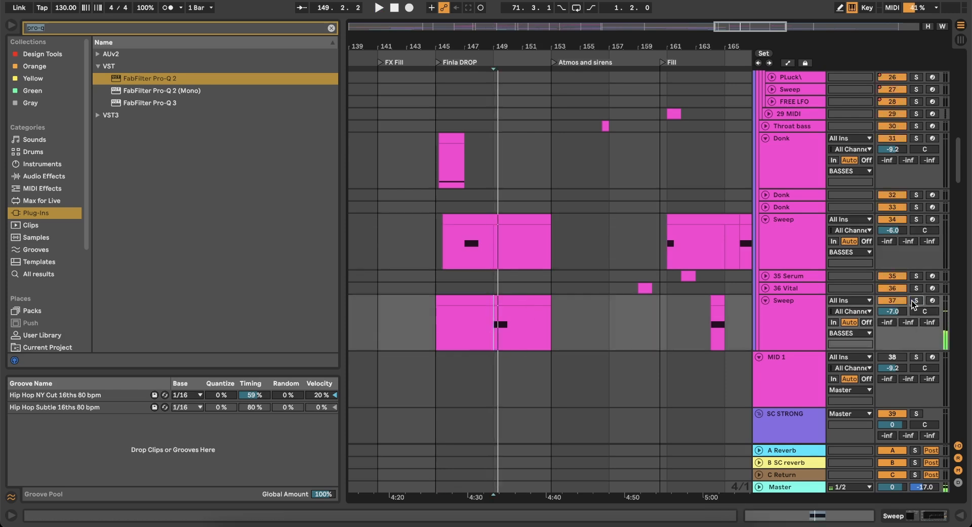
pyautogui.click(422, 297)
pyautogui.click(375, 298)
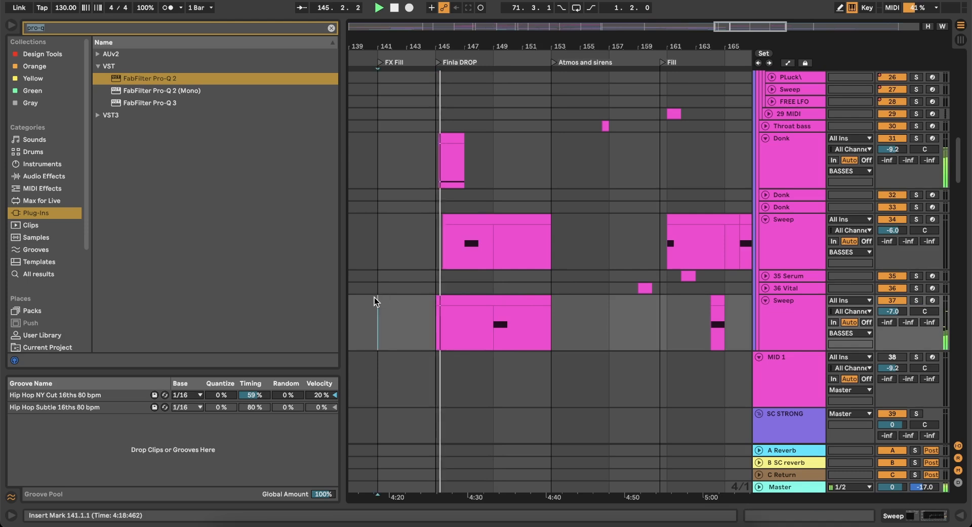
# Set the arrangement grid to 1 bar and move playback to 144.1.1, just before the final drop.
pyautogui.rightClick(405, 290)
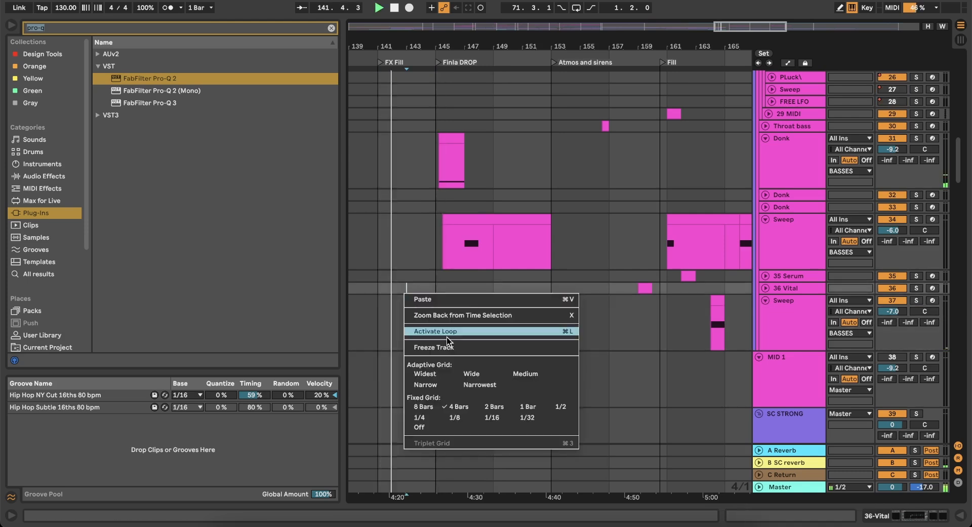
pyautogui.click(525, 406)
pyautogui.click(421, 275)
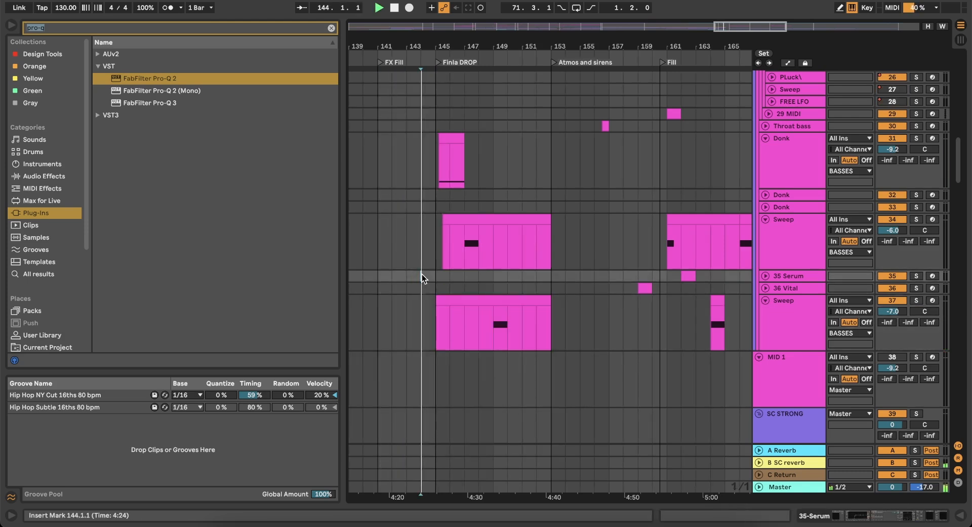
pyautogui.scroll(5, 460, 254)
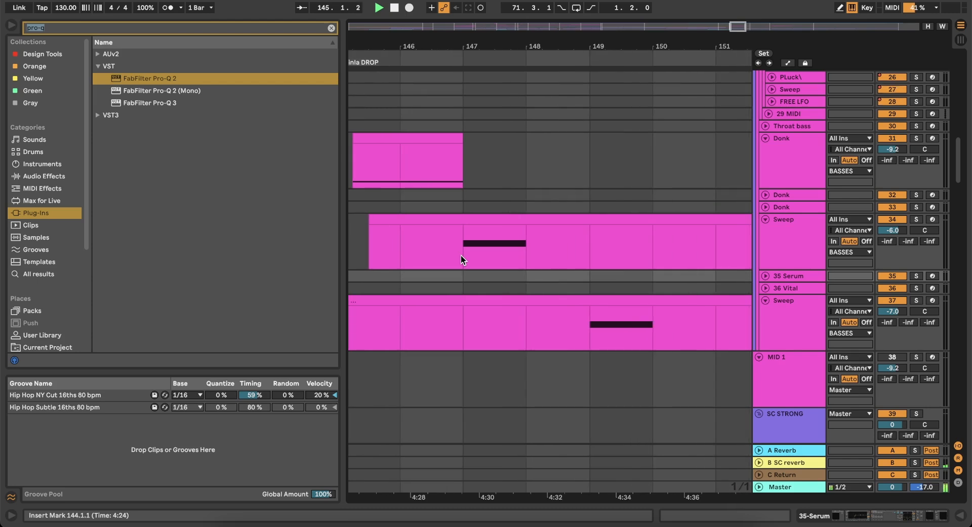
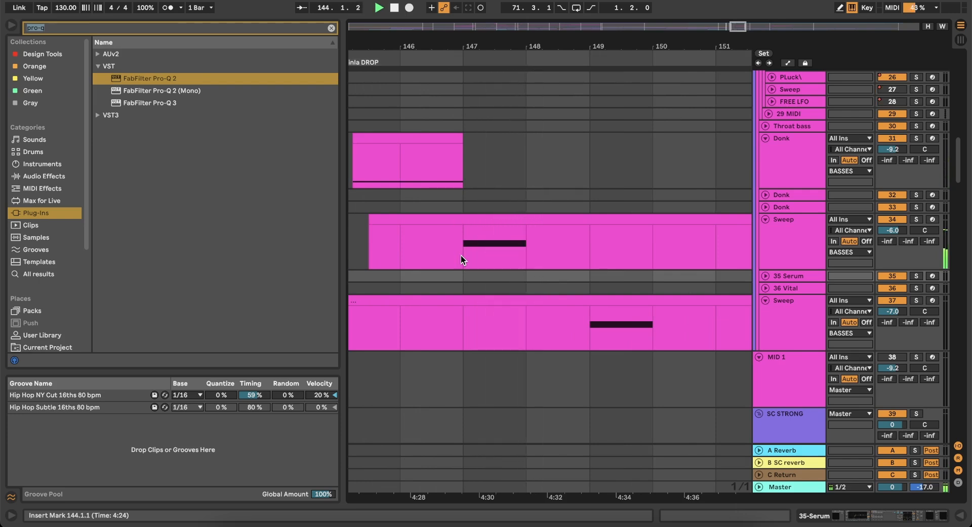
# Play the clip on the Sweep track (34) from 147.1.1.
pyautogui.click(481, 218)
pyautogui.scroll(-5, 482, 220)
pyautogui.click(479, 238)
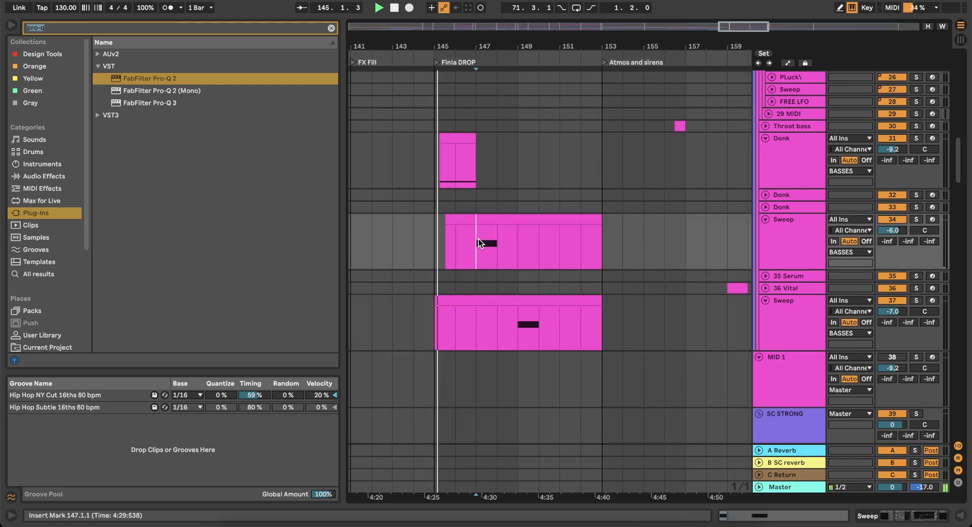
pyautogui.press('space')
pyautogui.press('space')
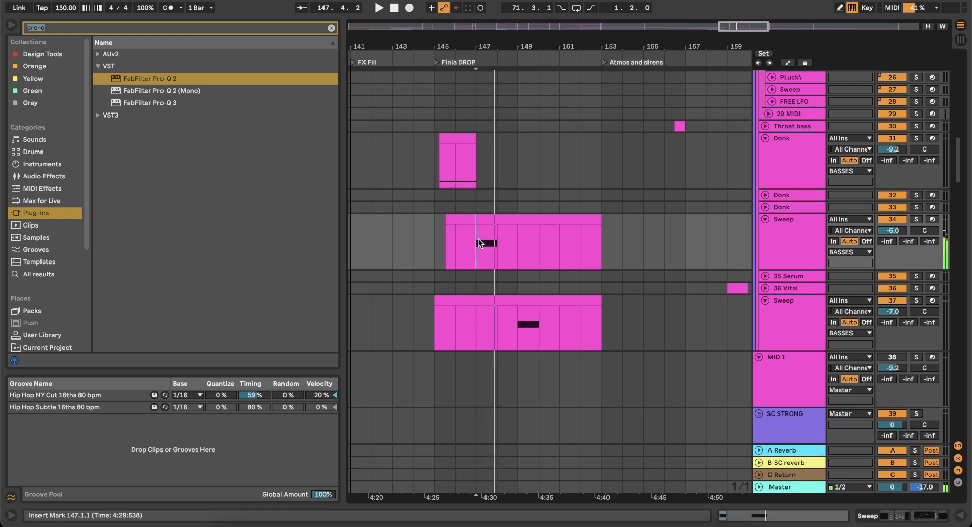
# Show the Sweep track's (34) device chain and search the audio effects for "auto".
pyautogui.click(791, 232)
pyautogui.click(884, 516)
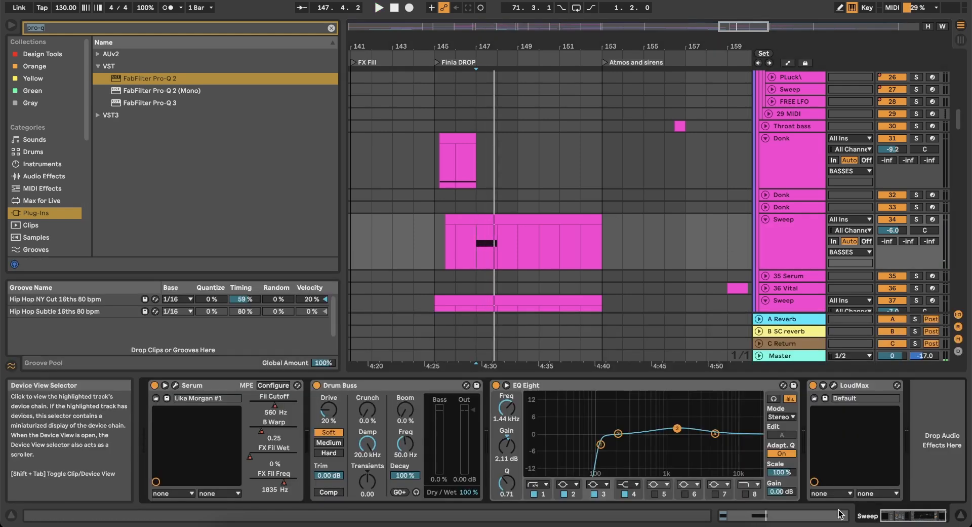
pyautogui.click(270, 31)
pyautogui.write('auto')
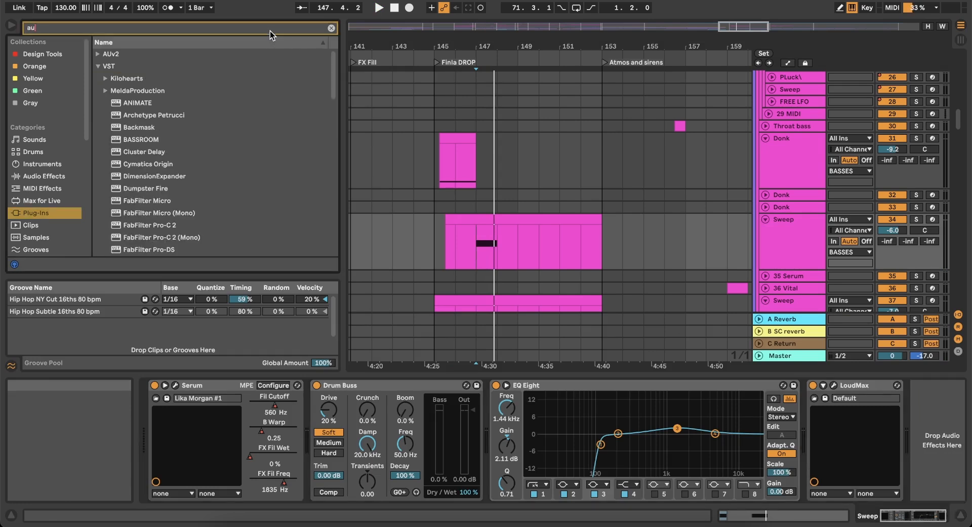
pyautogui.click(44, 176)
pyautogui.click(97, 66)
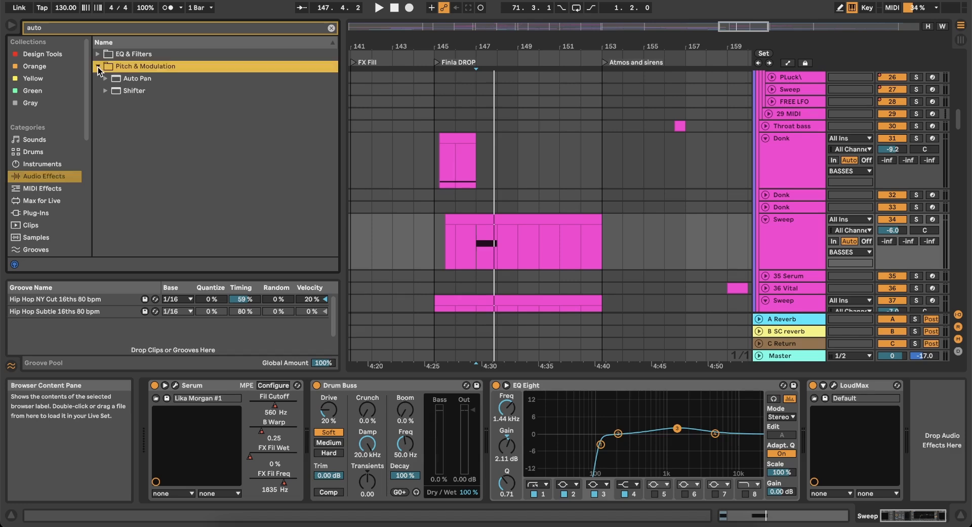
pyautogui.click(484, 233)
pyautogui.scroll(-1, 522, 243)
pyautogui.scroll(4, 479, 220)
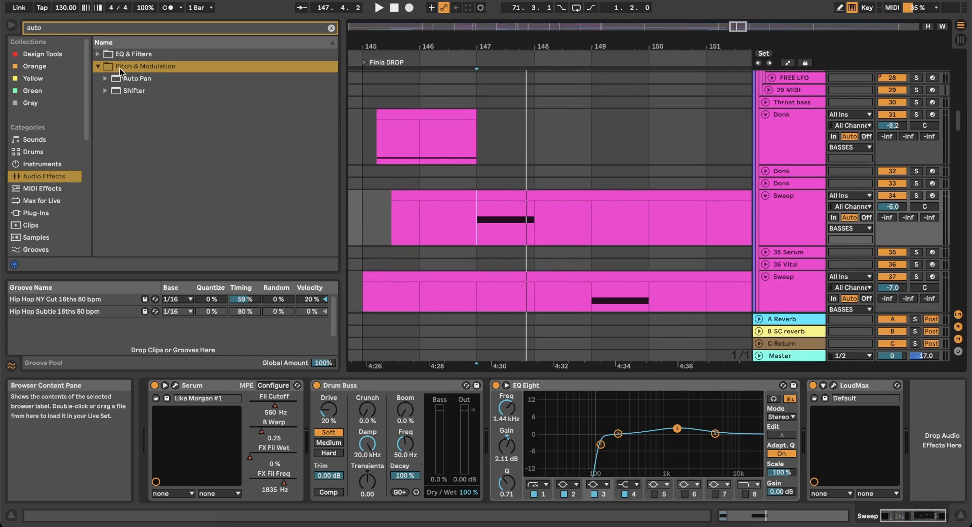
# Search the audio effects for "flang" and add Phaser-Flanger after LoudMax on the Sweep track (34).
pyautogui.click(96, 29)
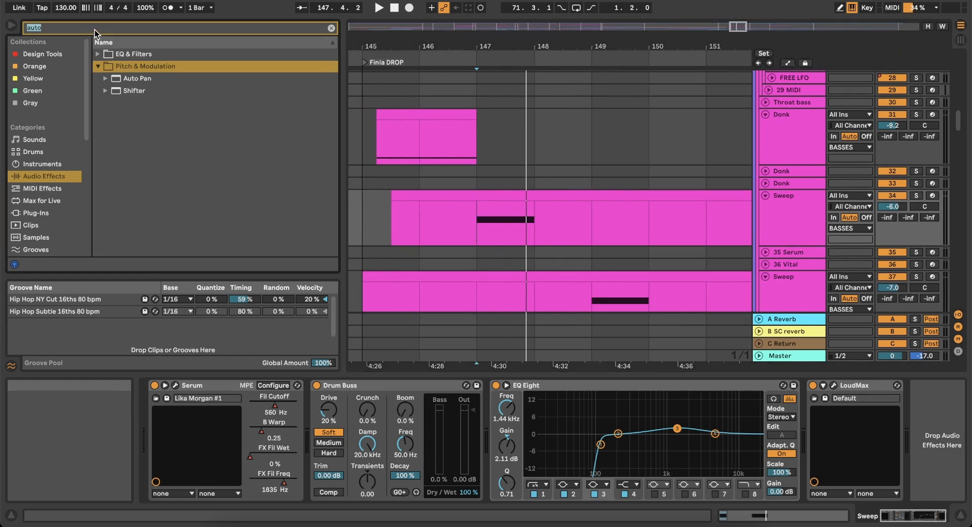
pyautogui.write('flang')
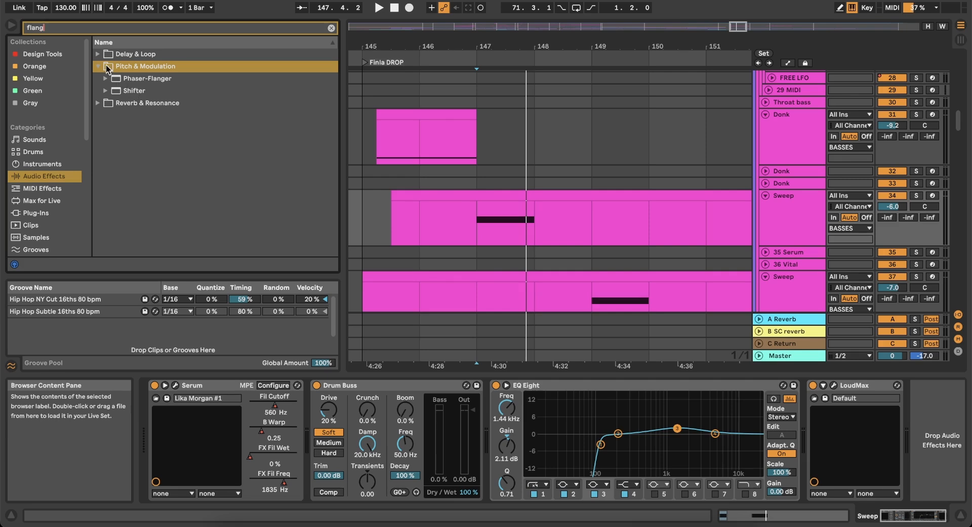
pyautogui.click(98, 54)
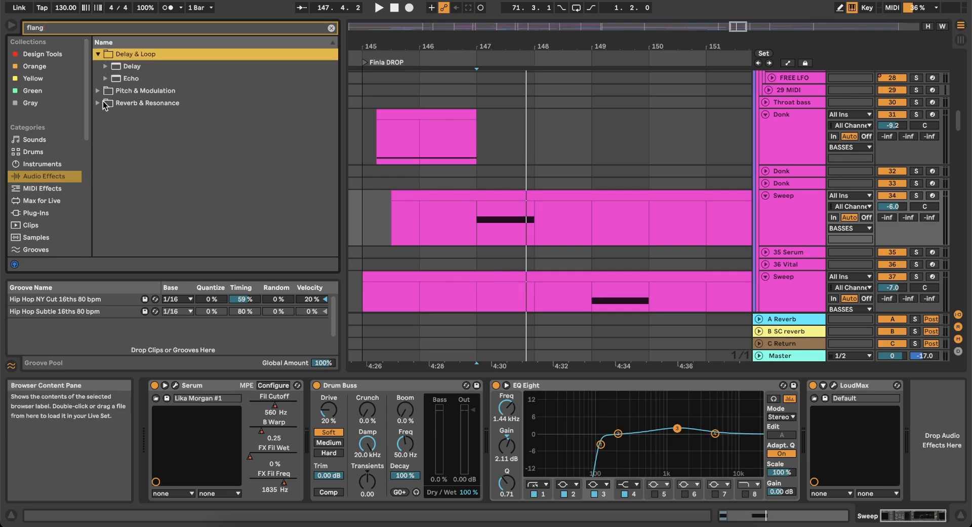
pyautogui.click(99, 93)
pyautogui.click(136, 79)
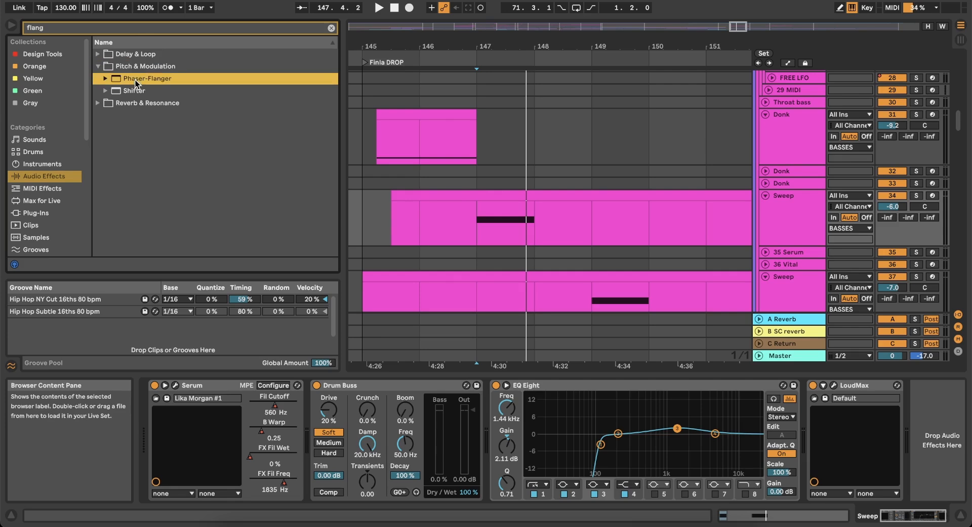
pyautogui.moveTo(711, 359); pyautogui.dragTo(942, 441)
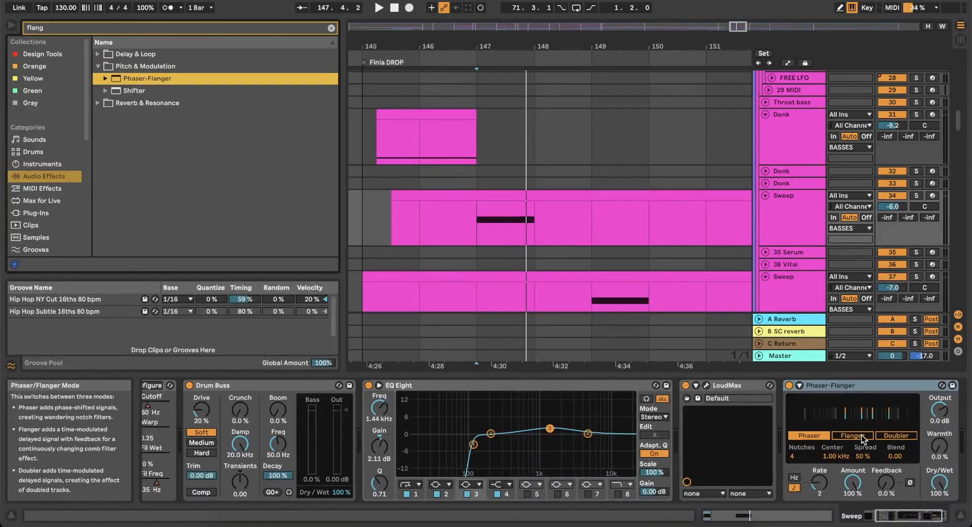
# Switch the Phaser-Flanger to Flanger mode, and set its modulation to Hz after playing the clip from 147.1.1.
pyautogui.scroll(-3, 557, 190)
pyautogui.press('space')
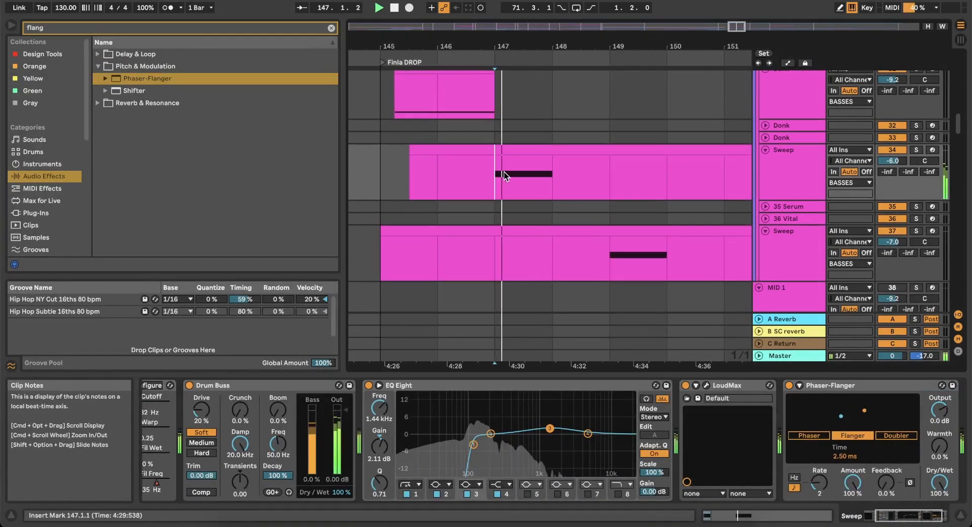
pyautogui.press('space')
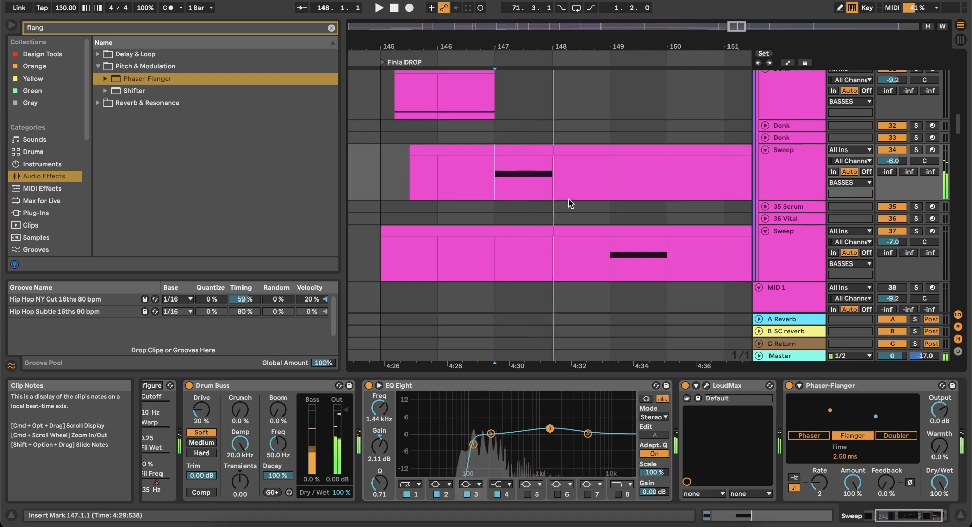
pyautogui.click(825, 483)
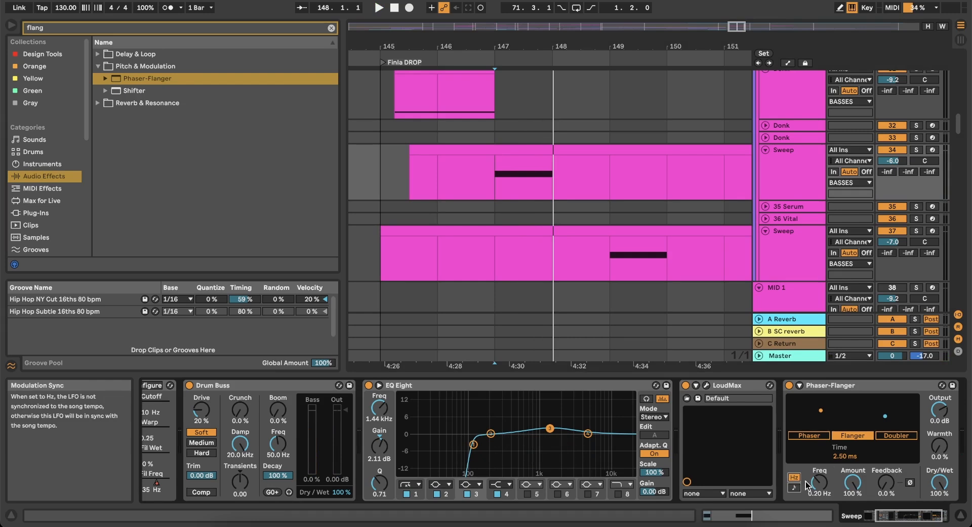
# Show automation and draw a Mod Freq ramp on the Sweep track (34) from 147.1.1, rising to about 11.9 Hz at bar 148.
pyautogui.click(788, 63)
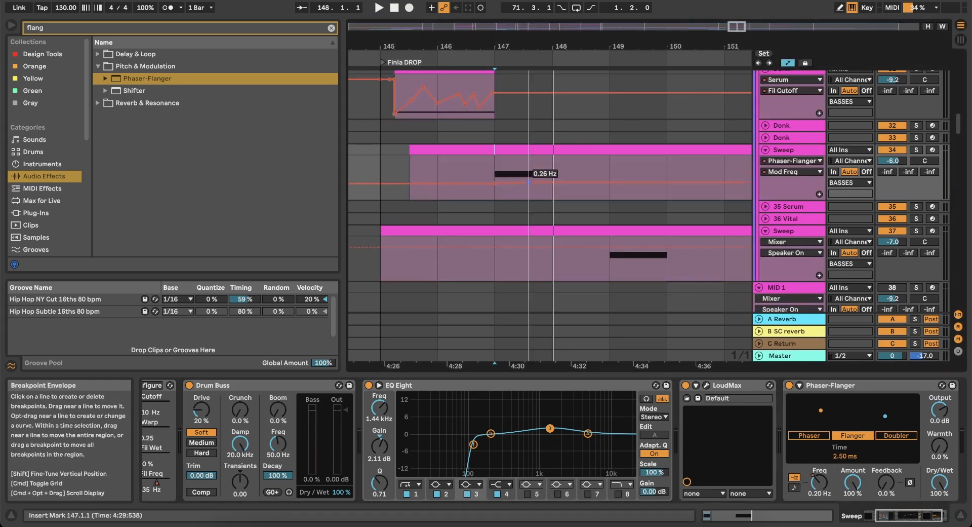
pyautogui.moveTo(529, 181); pyautogui.dragTo(553, 161)
pyautogui.click(495, 158)
pyautogui.press('space')
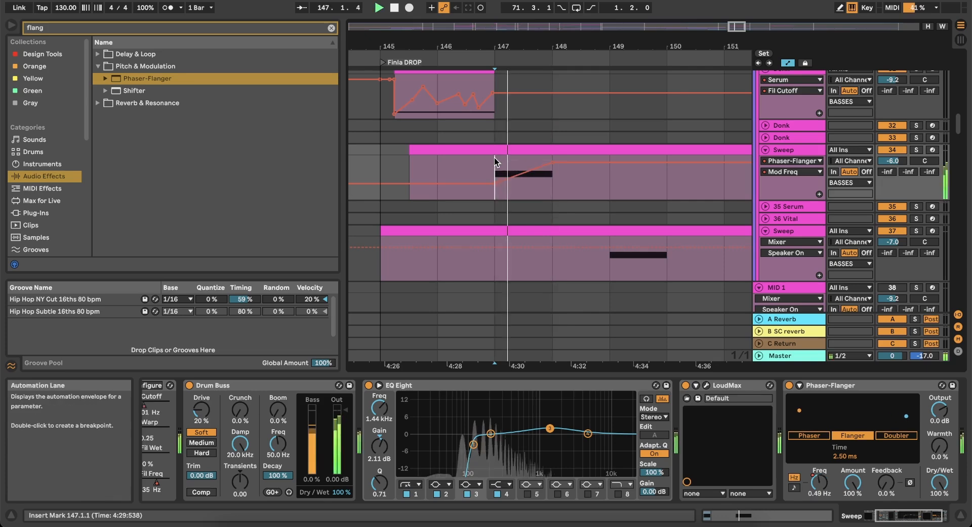
# Replay from 147.1.1 and move the Mod Freq ramp's end breakpoint slightly earlier than bar 148.
pyautogui.press('space')
pyautogui.press('space')
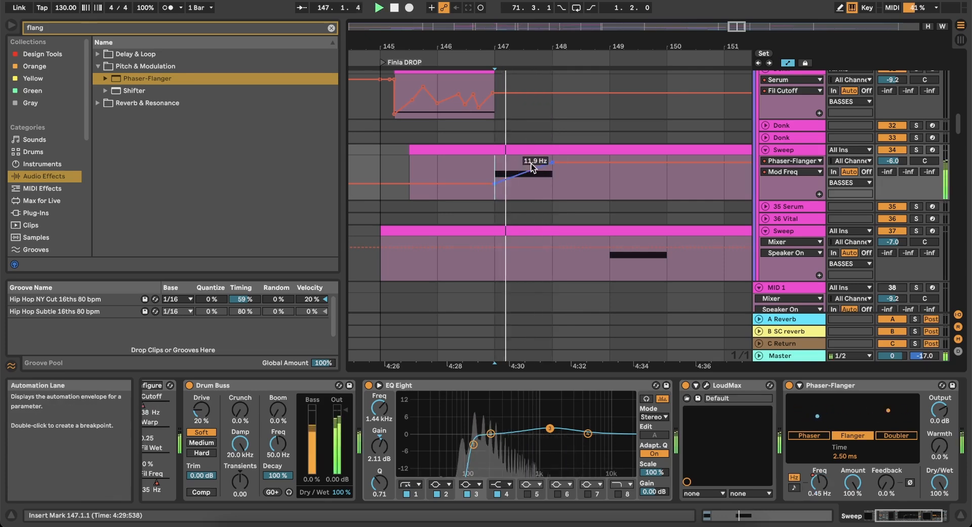
pyautogui.moveTo(552, 162); pyautogui.dragTo(542, 162)
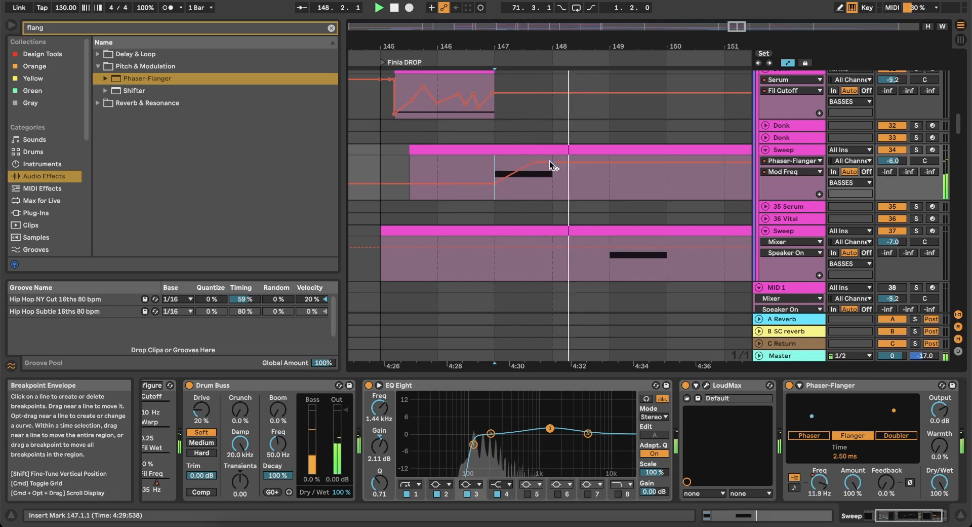
# Replay the Sweep track (34) from 145.1.1 and show the Phaser-Flanger's Dry/Wet automation.
pyautogui.press('super+space')
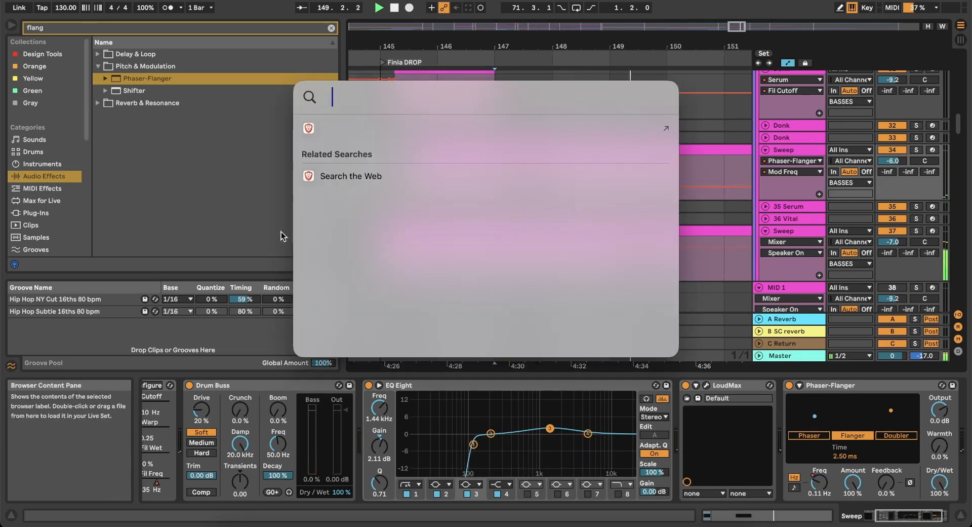
pyautogui.click(385, 156)
pyautogui.press('space')
pyautogui.press('space')
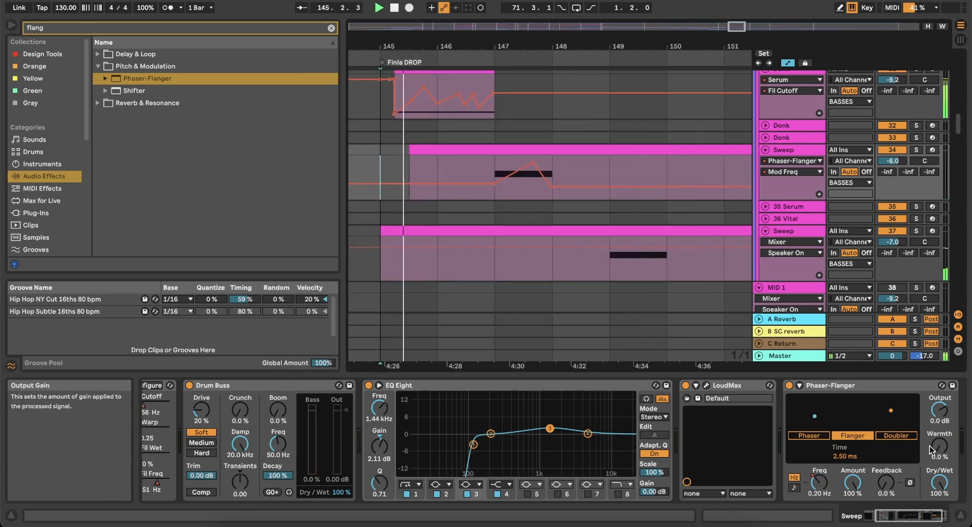
pyautogui.click(940, 482)
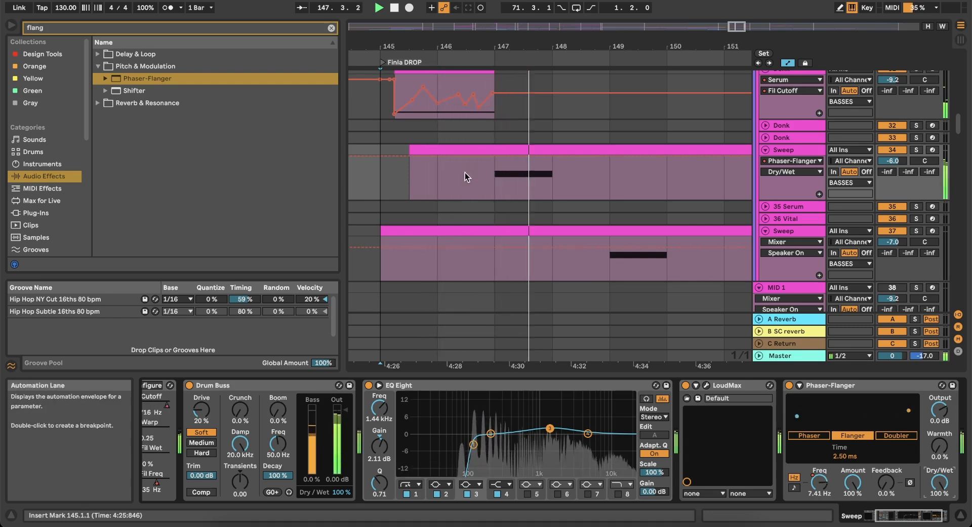
# Delete the Phaser-Flanger from the Sweep track (34) and duplicate the track.
pyautogui.click(793, 151)
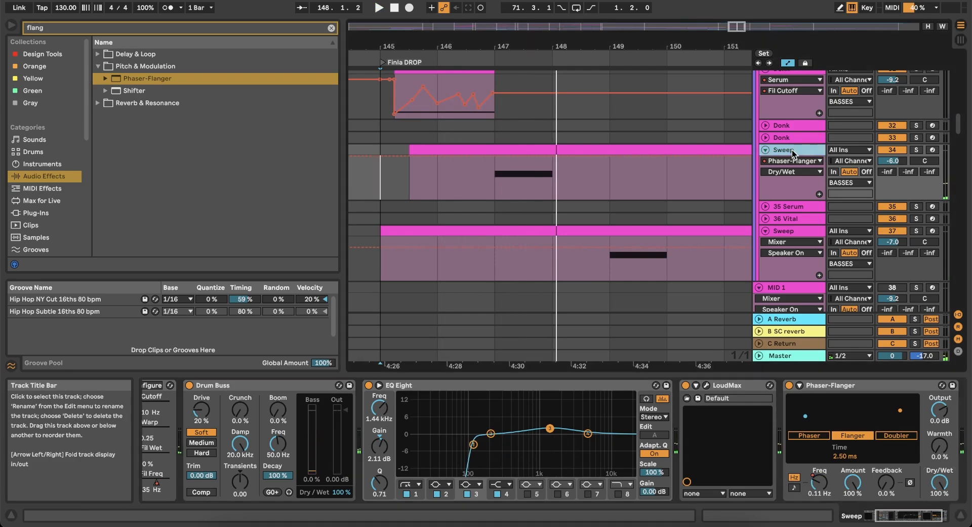
pyautogui.click(827, 385)
pyautogui.press('Delete')
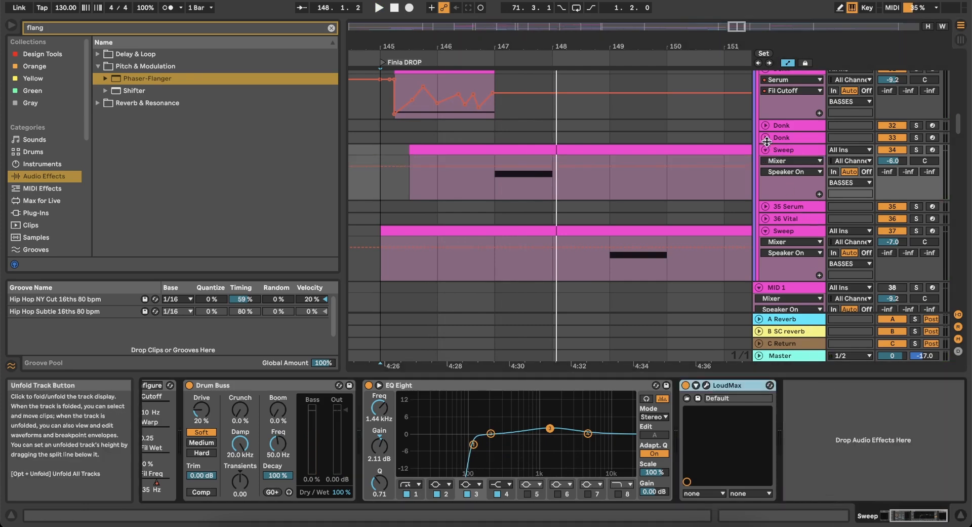
pyautogui.click(781, 152)
pyautogui.press('super+d')
# Delete the final drop clip starting at 145.3.1 from the original Sweep track (34).
pyautogui.scroll(-15, 551, 162)
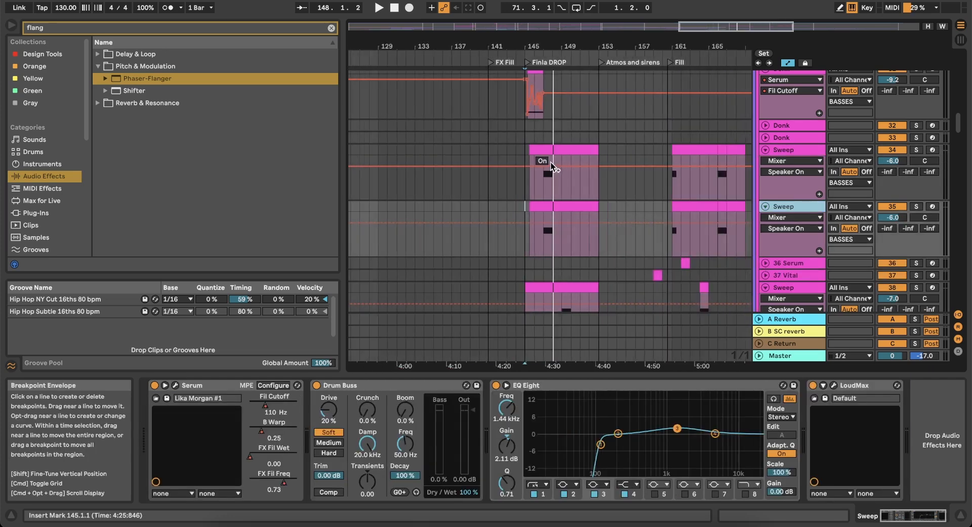
pyautogui.moveTo(716, 157); pyautogui.dragTo(478, 165)
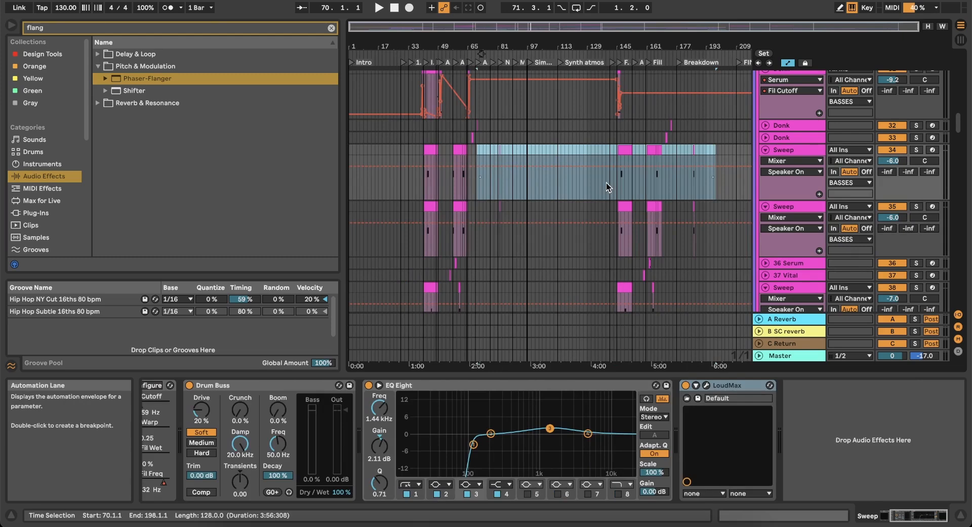
pyautogui.click(607, 181)
pyautogui.click(625, 150)
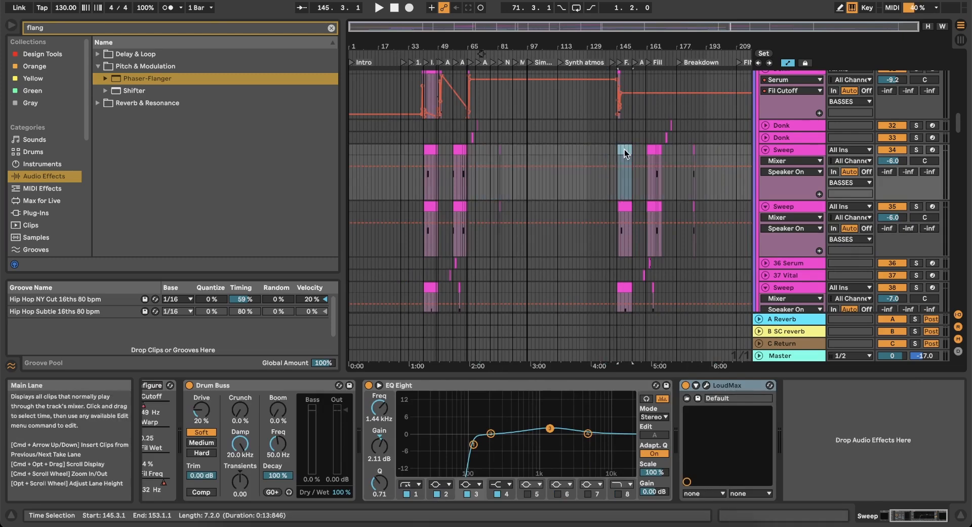
pyautogui.press('Delete')
# Clear the duplicated Sweep track (35) outside the final drop, over ranges 15.1.1–106.1.1 and 155.1.1–203.1.1.
pyautogui.moveTo(543, 209); pyautogui.dragTo(375, 208)
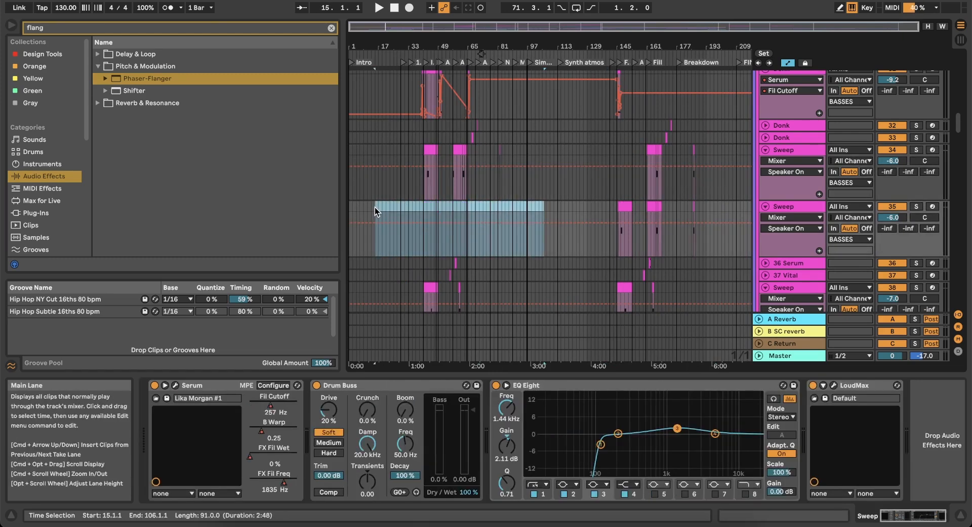
pyautogui.moveTo(636, 235); pyautogui.dragTo(724, 205)
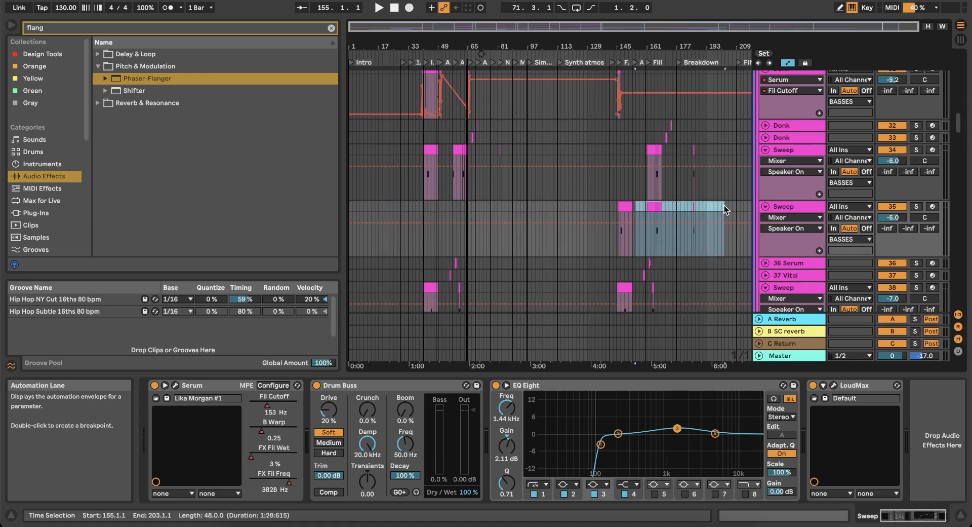
pyautogui.scroll(10, 603, 214)
pyautogui.hscroll(5, 603, 214)
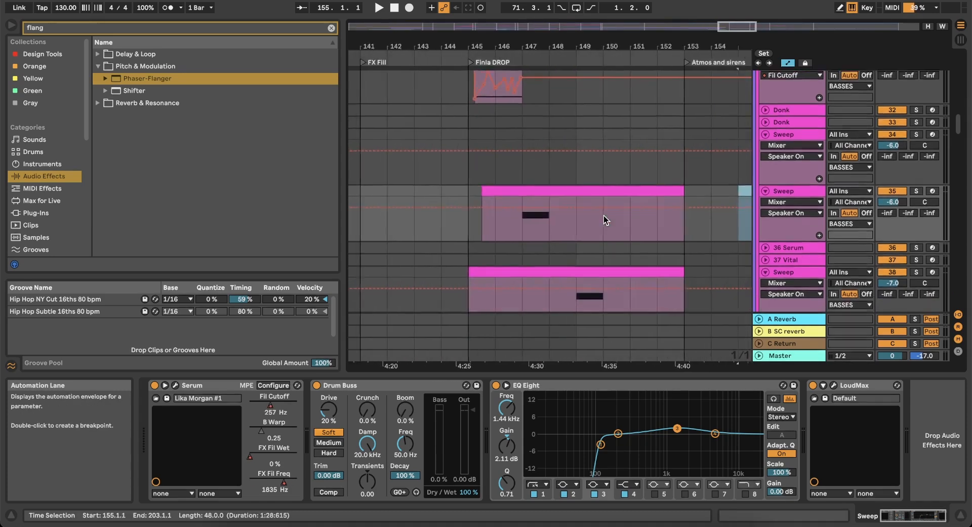
# Play the final drop's Sweep clips from 147.1.1, 149.1.1 and 145.1.1 to compare the bass sounds.
pyautogui.click(539, 214)
pyautogui.press('space')
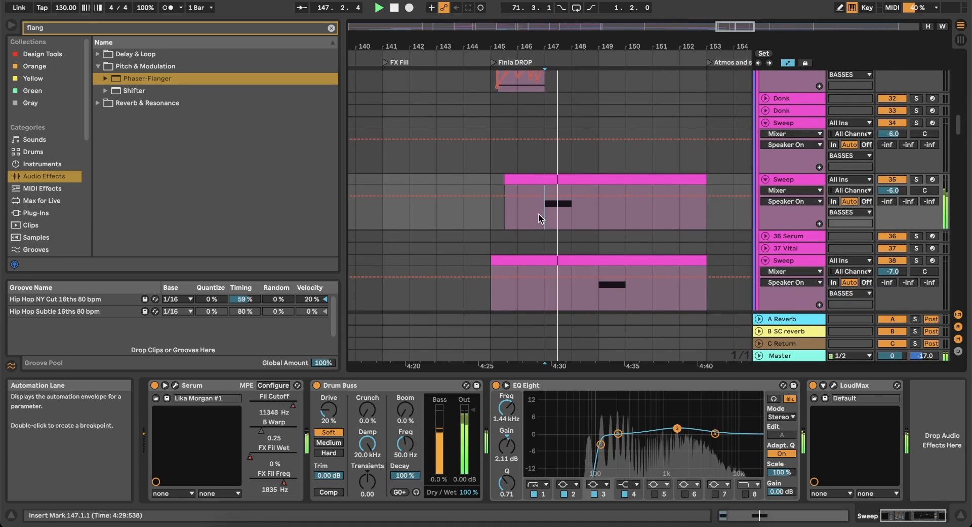
pyautogui.click(599, 300)
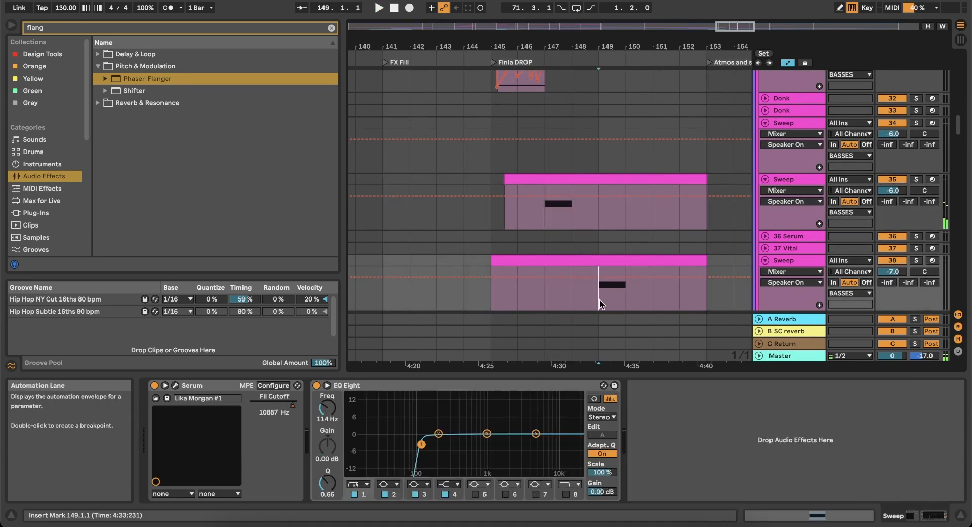
pyautogui.click(489, 208)
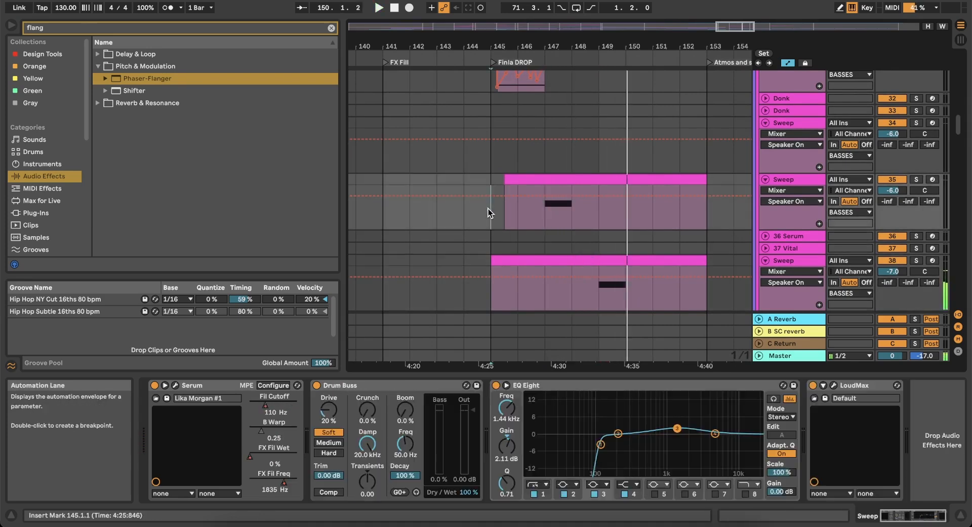
pyautogui.scroll(3, 529, 179)
pyautogui.scroll(2, 530, 178)
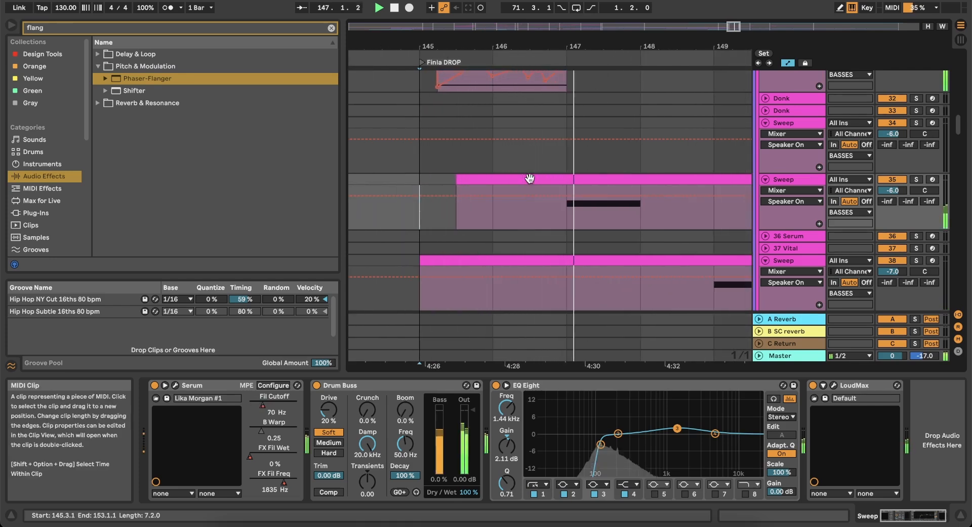
pyautogui.press('space')
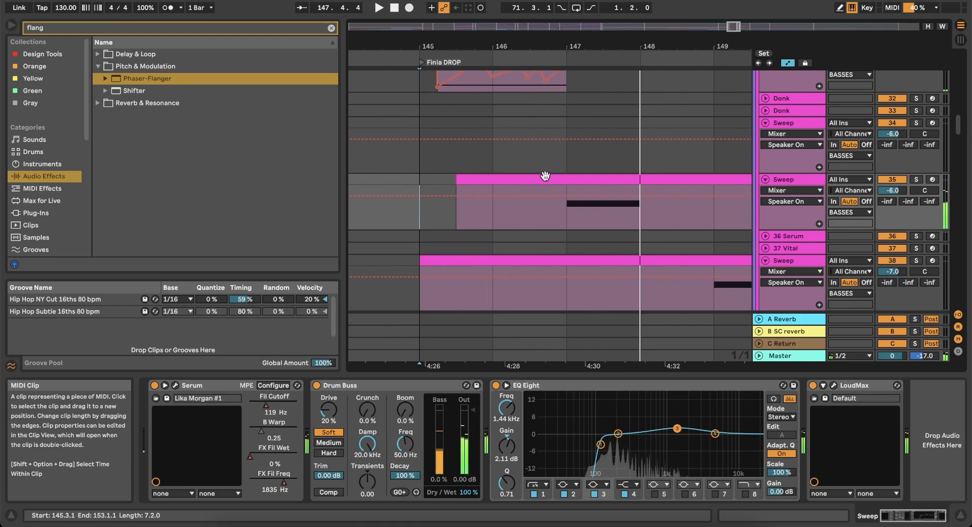
# Open Serum on the duplicated Sweep track (35) and browse the Analog wavetables for OSC B.
pyautogui.click(591, 173)
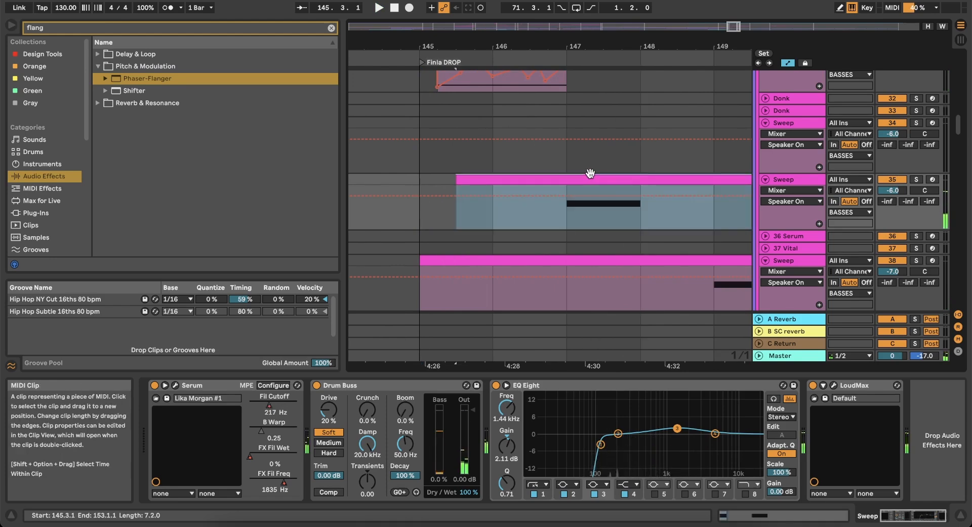
pyautogui.click(176, 387)
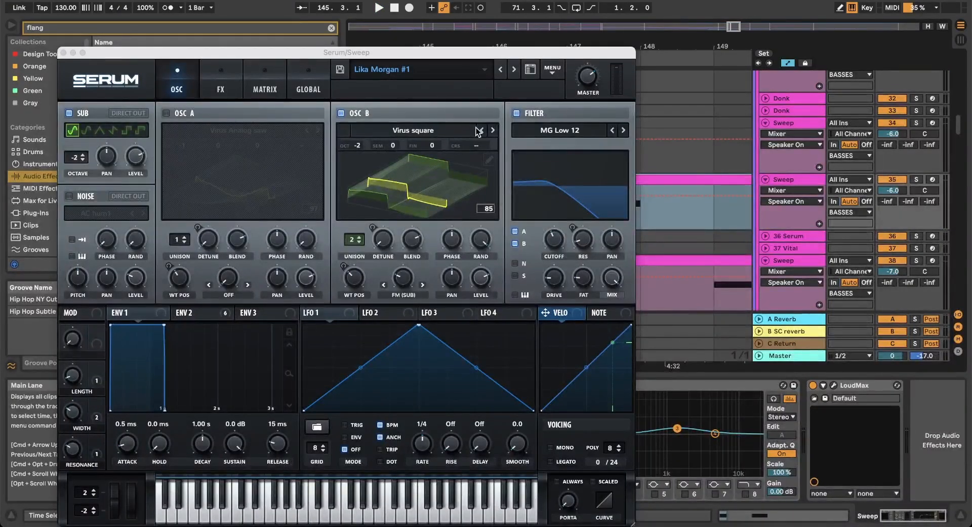
pyautogui.click(413, 130)
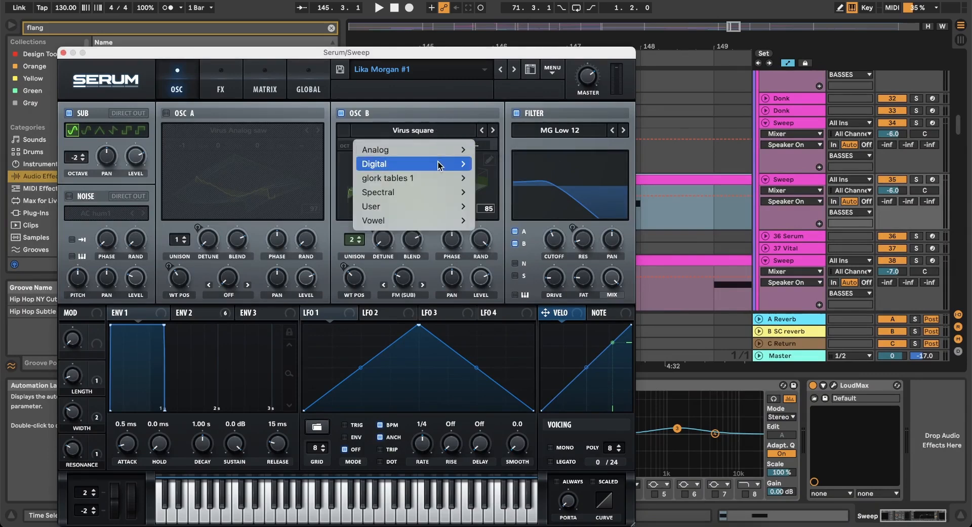
pyautogui.moveTo(439, 152)
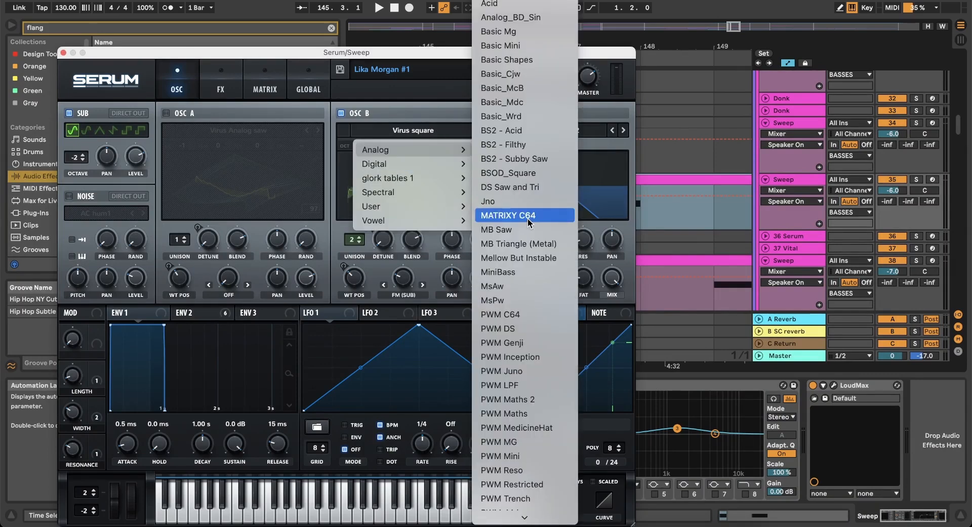
pyautogui.click(293, 276)
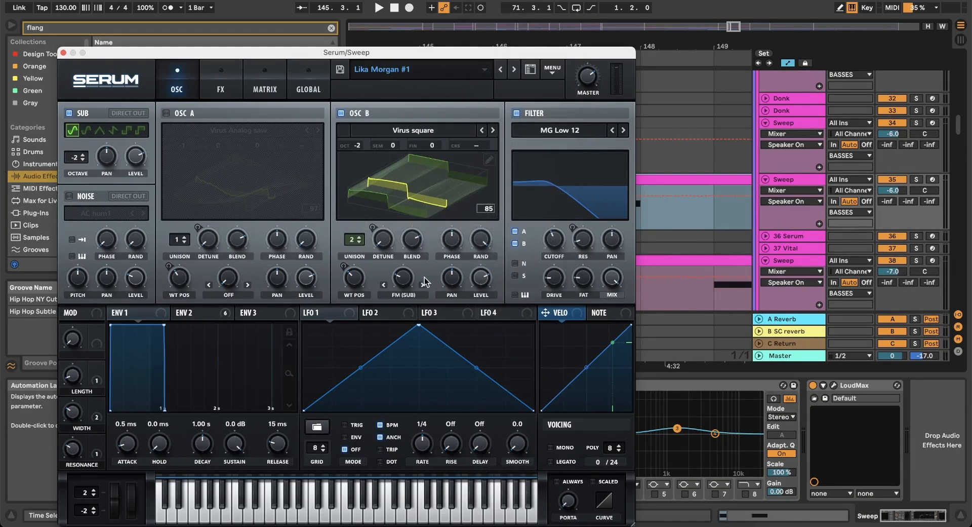
# Try the PWM warp mode on OSC B with B Warp at 73% and play the clip from 147.1.1.
pyautogui.click(406, 295)
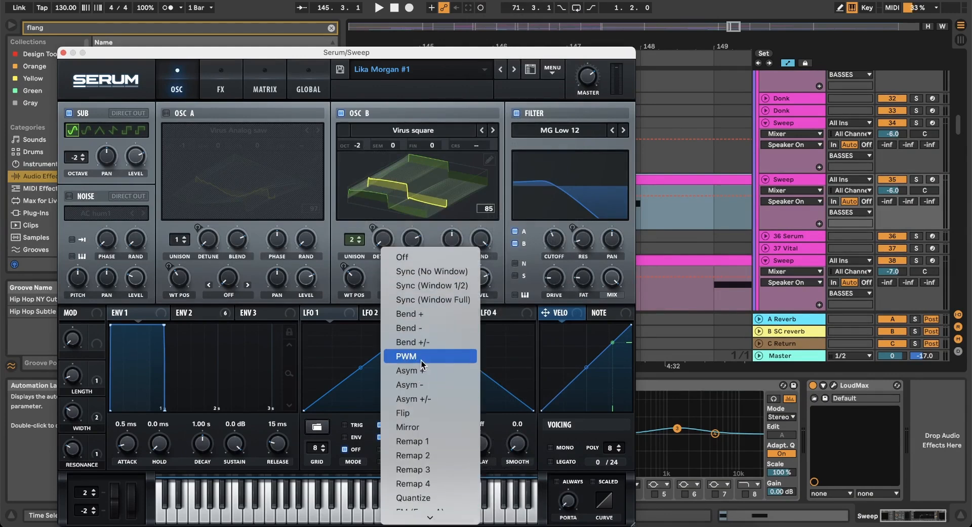
pyautogui.click(421, 360)
pyautogui.moveTo(402, 284); pyautogui.dragTo(404, 222)
pyautogui.press('BackSpace')
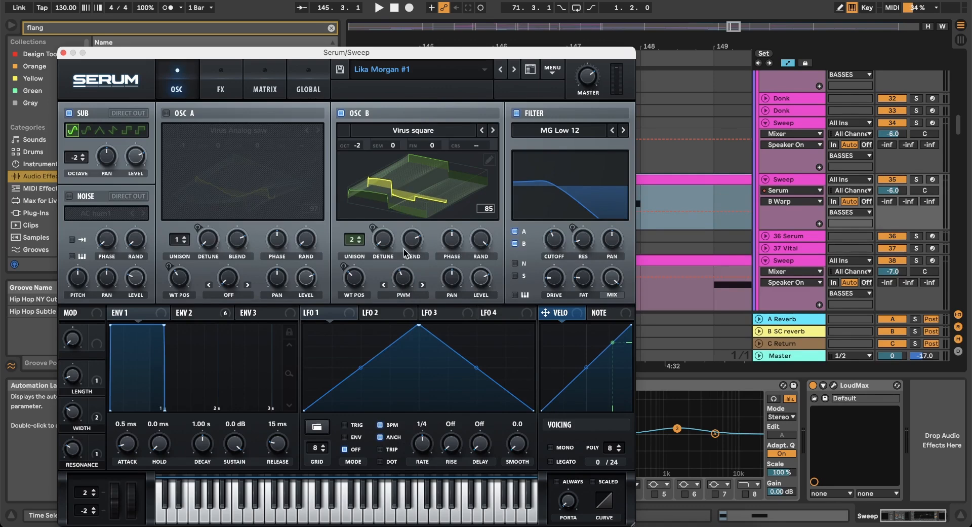
pyautogui.moveTo(401, 271)
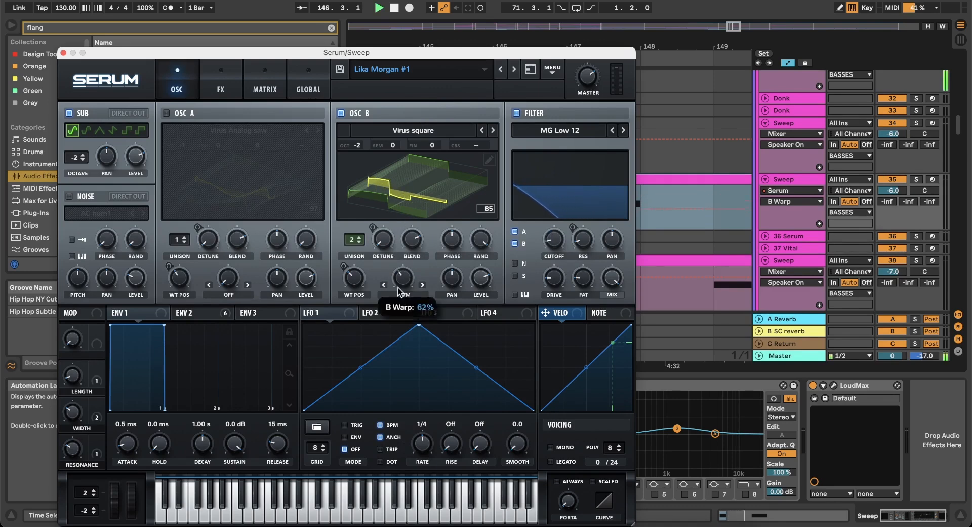
pyautogui.click(64, 53)
pyautogui.click(557, 202)
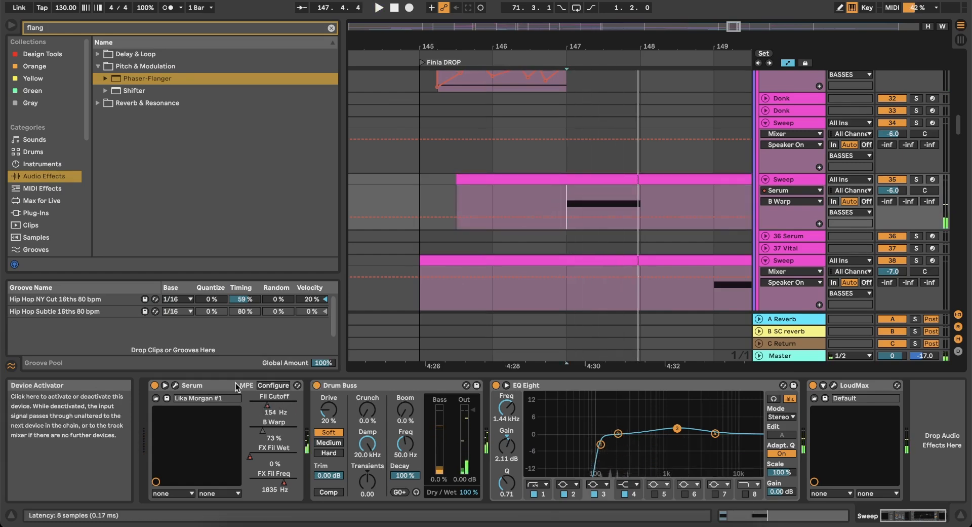
# Reopen Serum on the Sweep track (35) and audition OSC B's PWM warp at a different amount.
pyautogui.click(176, 385)
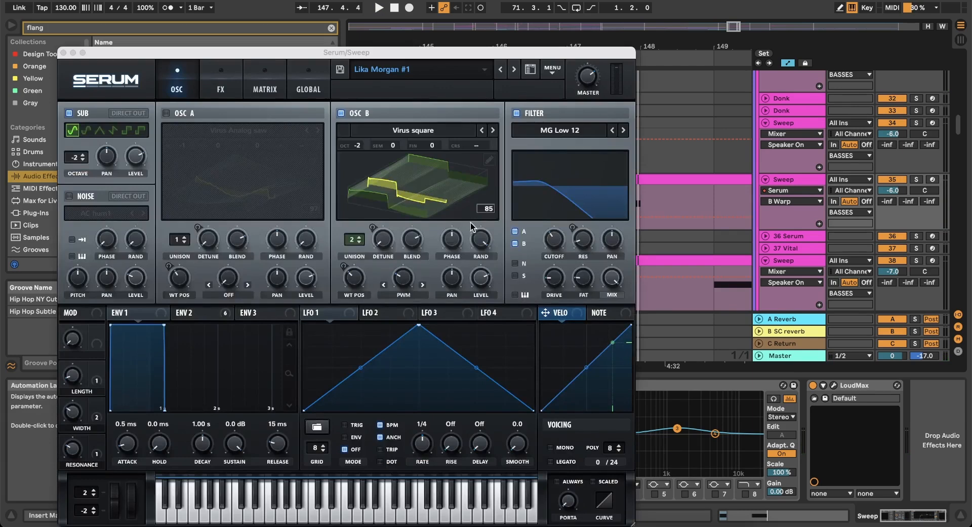
pyautogui.click(404, 278)
pyautogui.press('space')
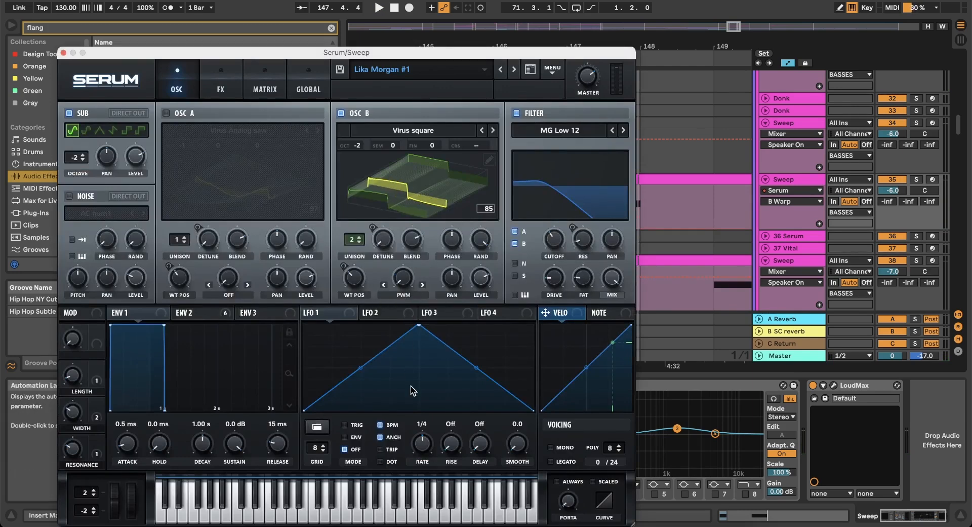
pyautogui.press('space')
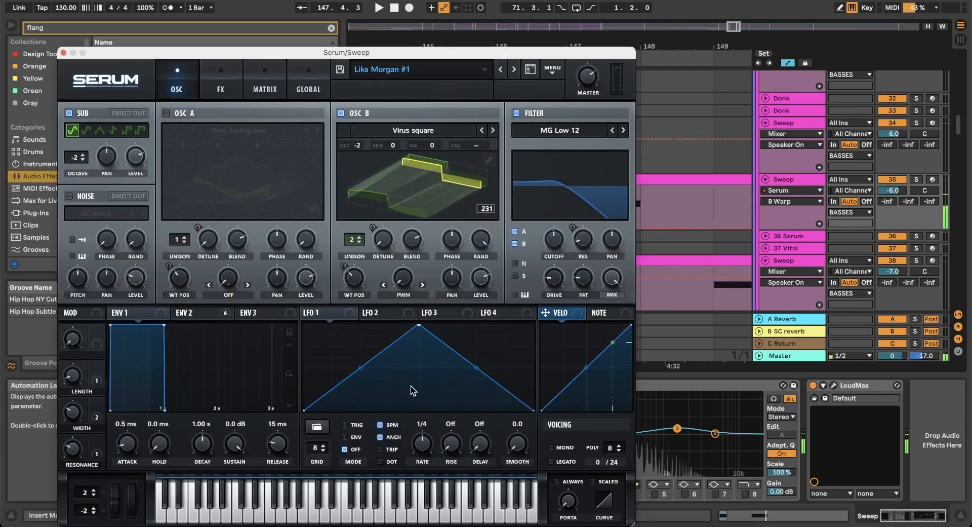
# Set OSC B's warp mode to FM Sub Osc and adjust its warp amount during playback.
pyautogui.click(405, 296)
pyautogui.moveTo(417, 522)
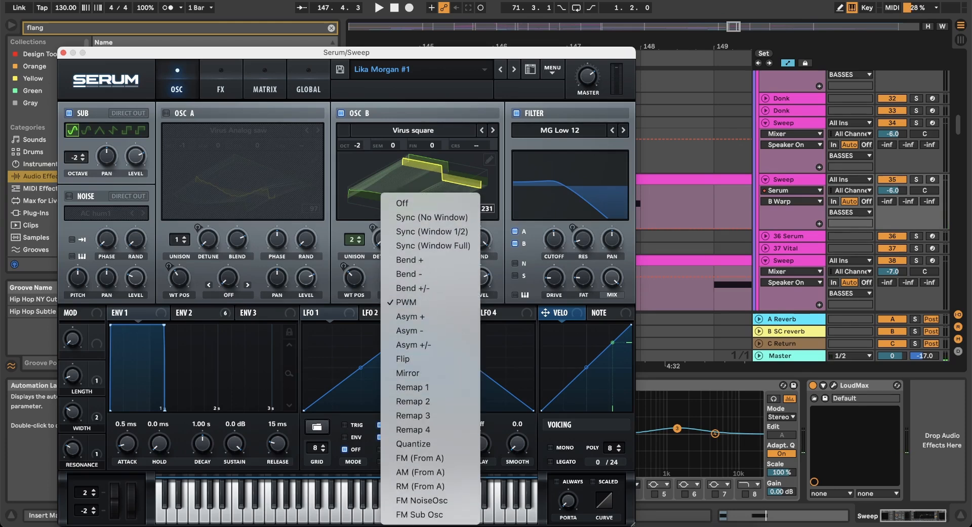
pyautogui.click(421, 514)
pyautogui.press('space')
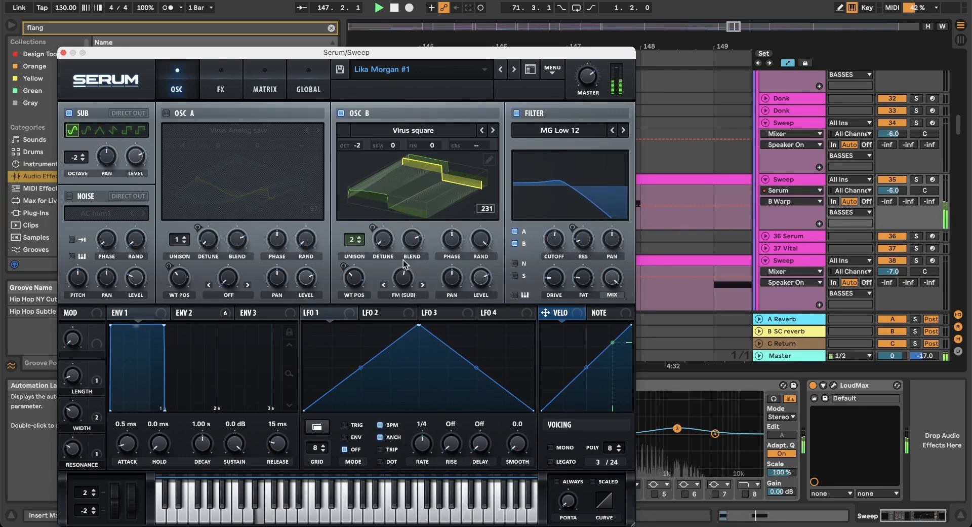
pyautogui.moveTo(401, 278); pyautogui.dragTo(401, 320)
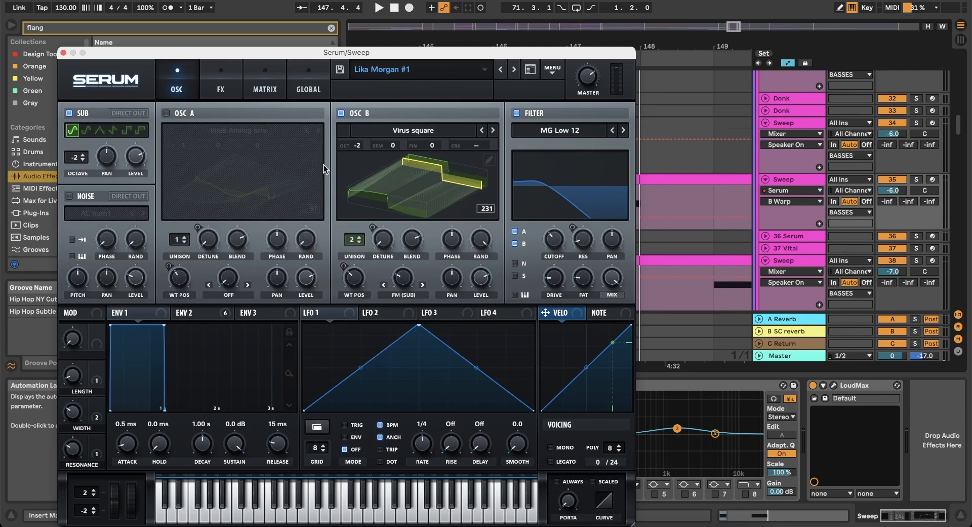
# Load the Analog wavetable BS2 - Filthy into OSC B and step through its neighbours to BSOD_Square during playback.
pyautogui.click(457, 129)
pyautogui.moveTo(443, 151)
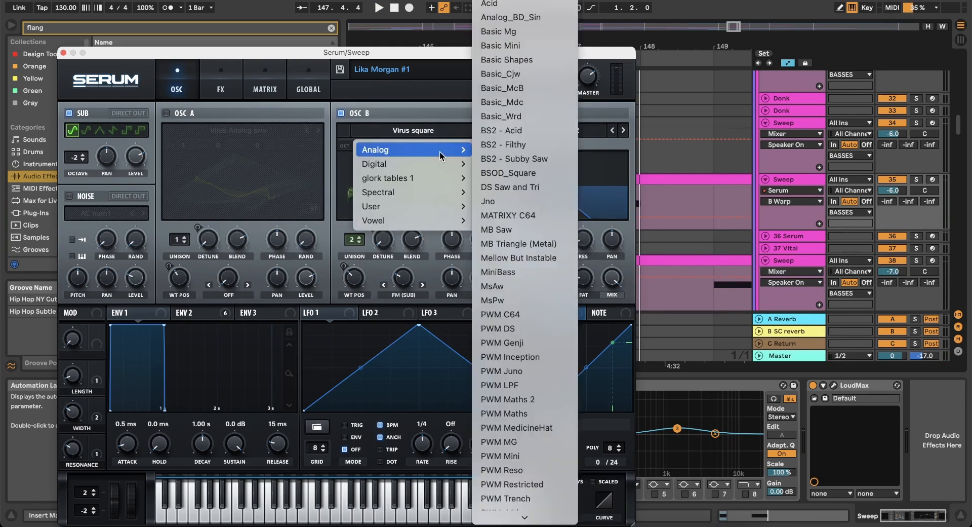
pyautogui.click(517, 145)
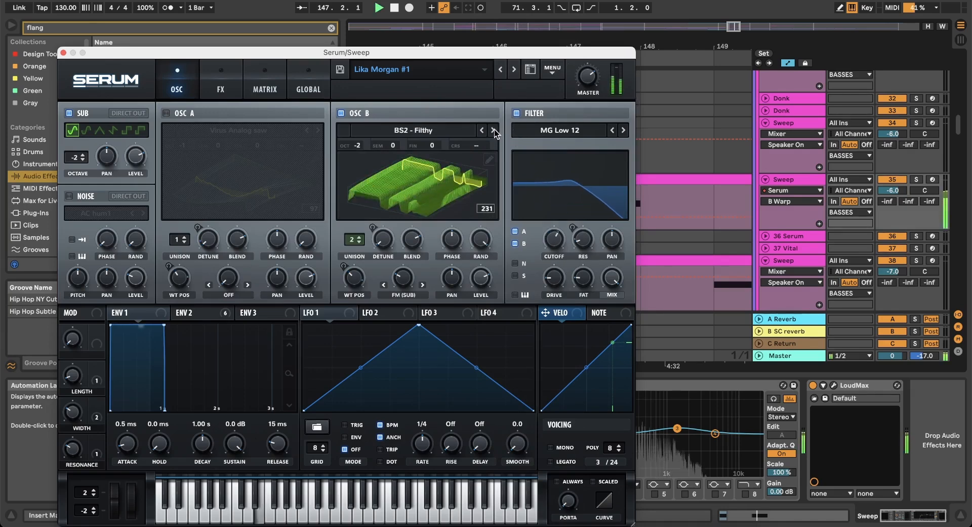
pyautogui.click(494, 131)
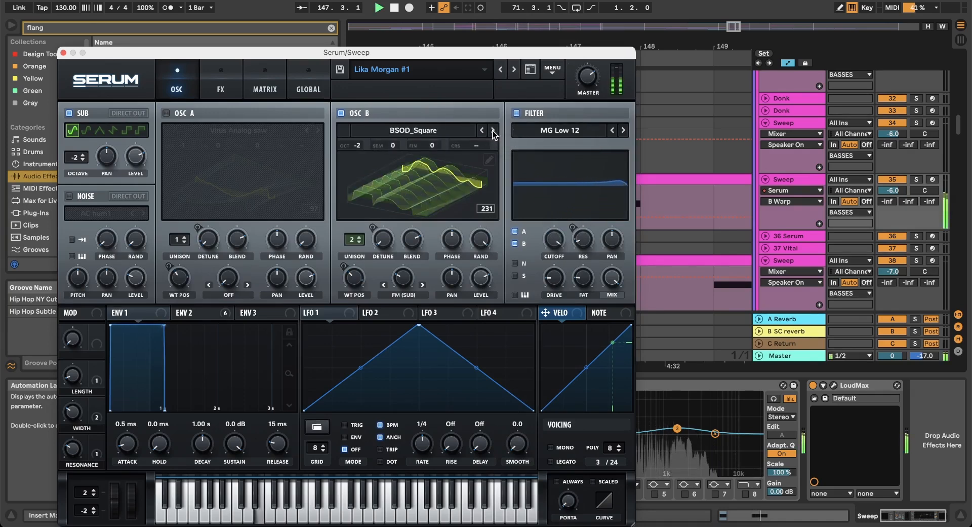
pyautogui.click(494, 131)
pyautogui.click(482, 131)
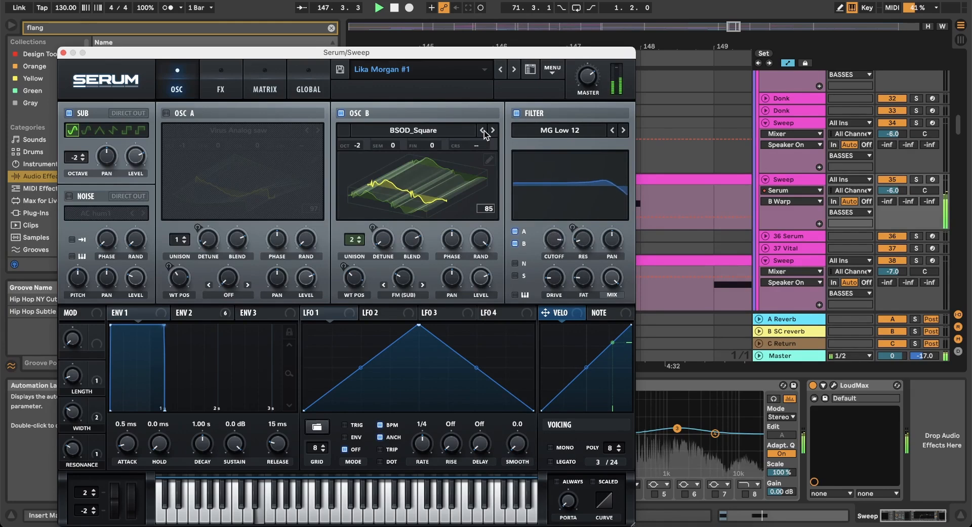
# Lower OSC B's wavetable position and audition successive wavetables during playback, ending on PWM Genji.
pyautogui.moveTo(354, 280); pyautogui.dragTo(352, 314)
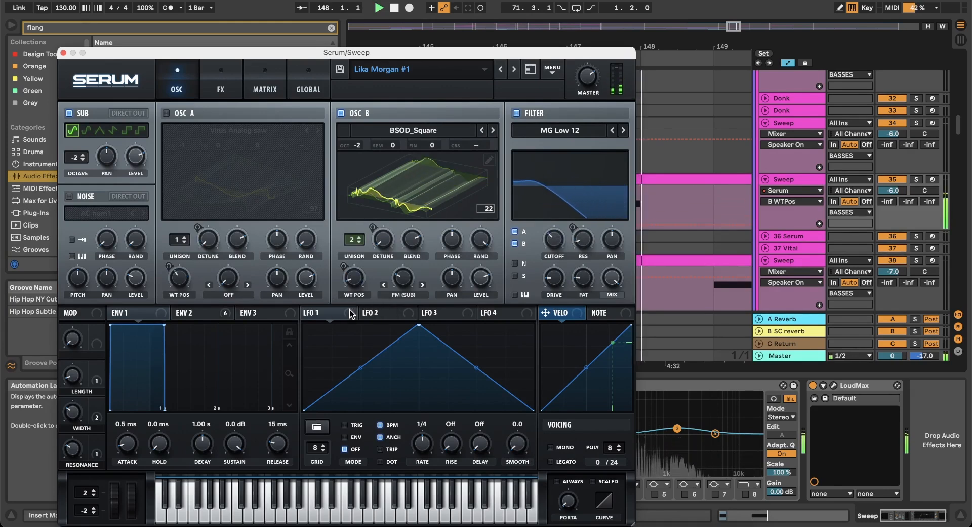
pyautogui.click(491, 131)
pyautogui.click(492, 130)
pyautogui.click(491, 131)
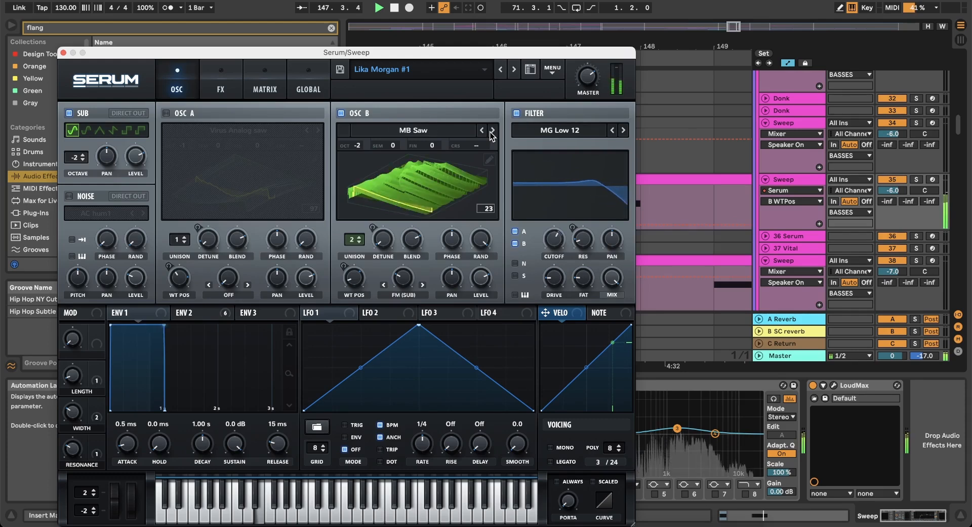
pyautogui.click(492, 130)
pyautogui.click(492, 131)
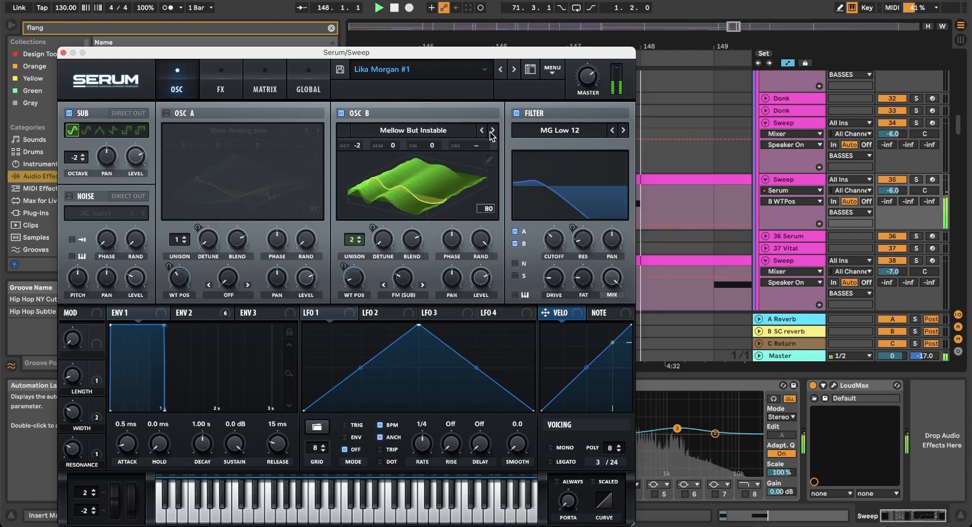
pyautogui.click(492, 130)
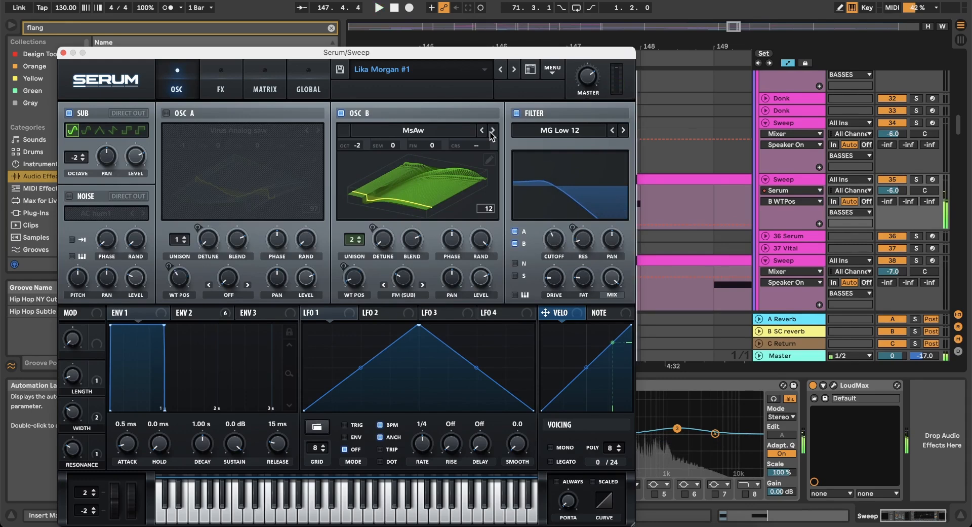
pyautogui.click(492, 131)
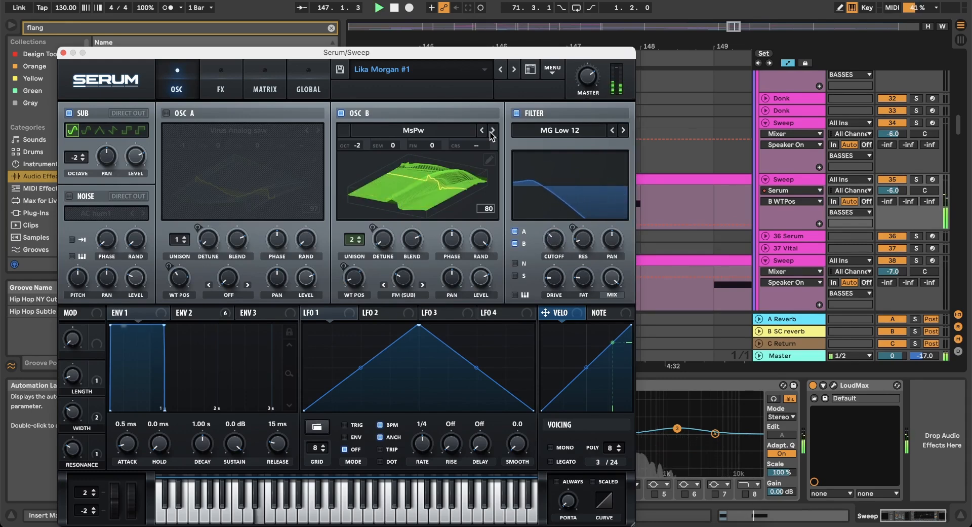
pyautogui.click(492, 131)
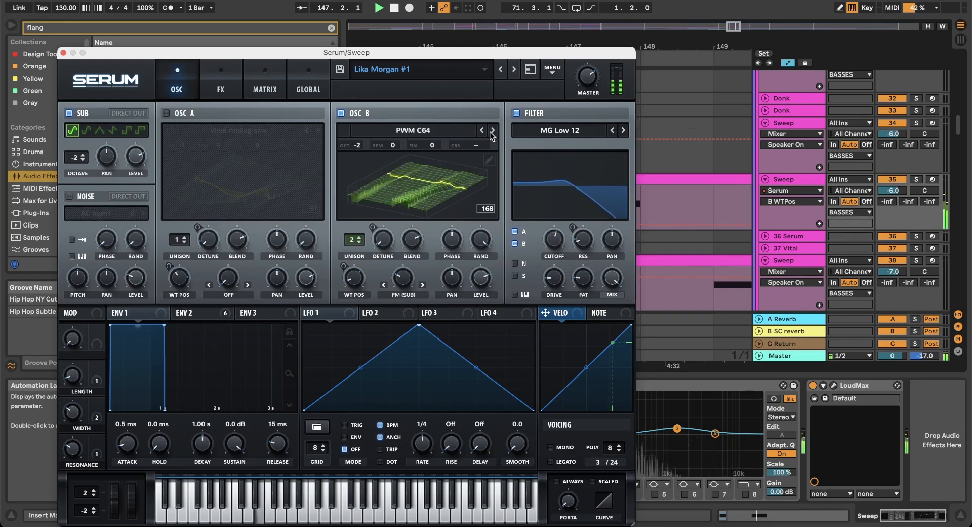
pyautogui.click(492, 131)
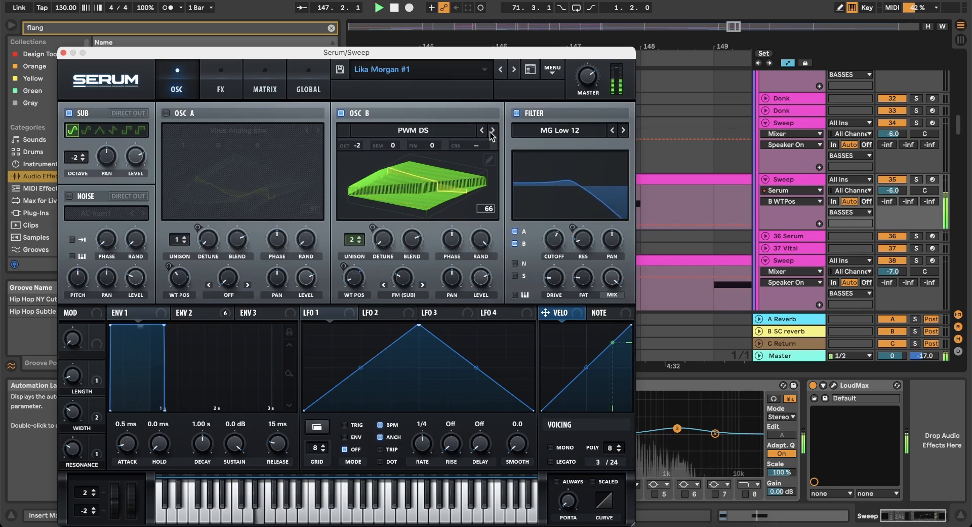
pyautogui.click(492, 131)
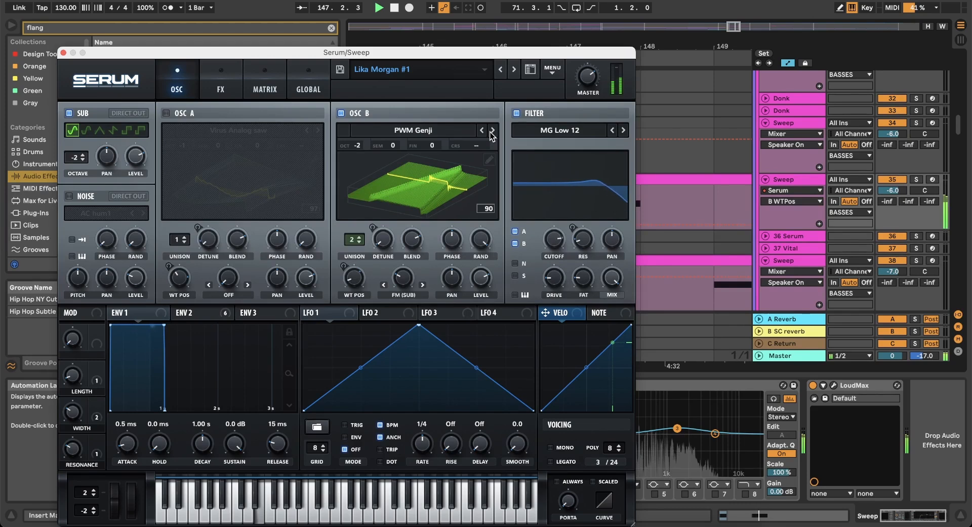
# Enable OSC A, step its wavetable to BS2 - Filthy, and adjust its wavetable position during playback.
pyautogui.click(167, 114)
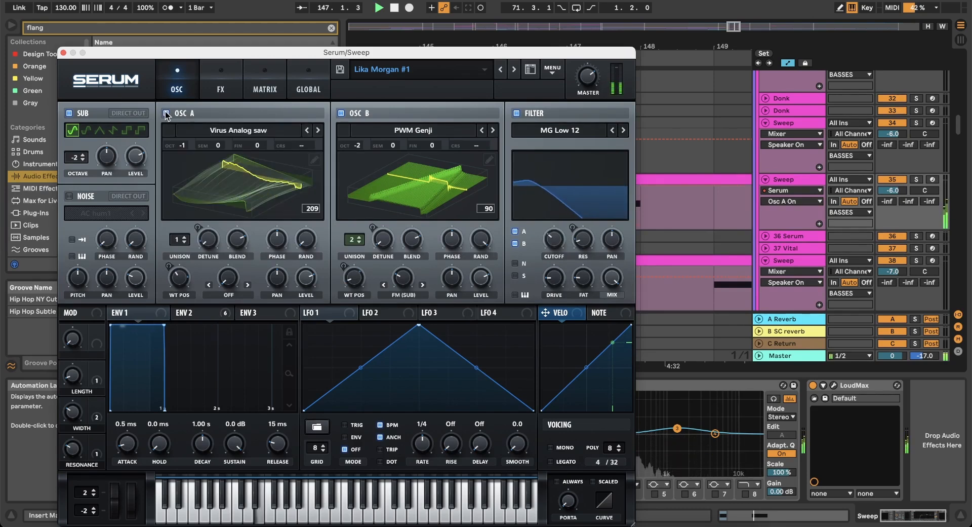
pyautogui.click(318, 130)
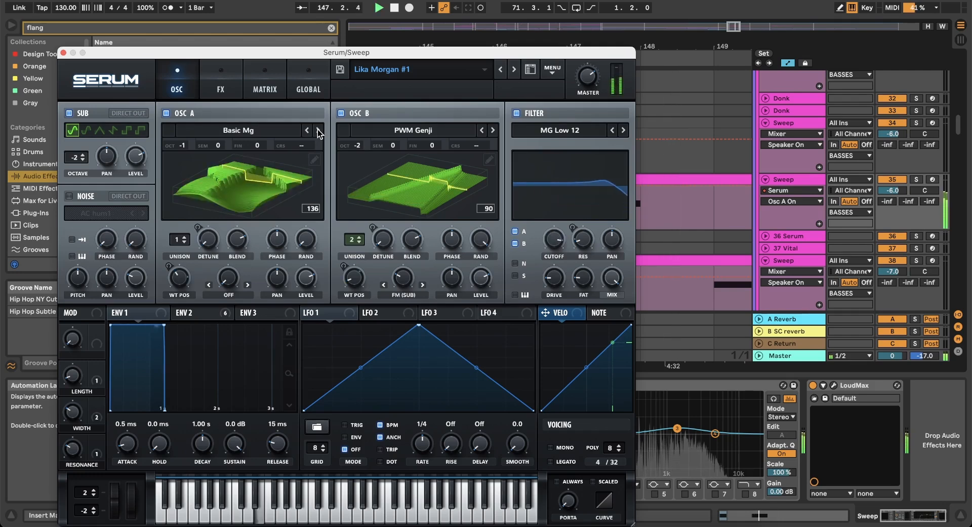
pyautogui.click(319, 131)
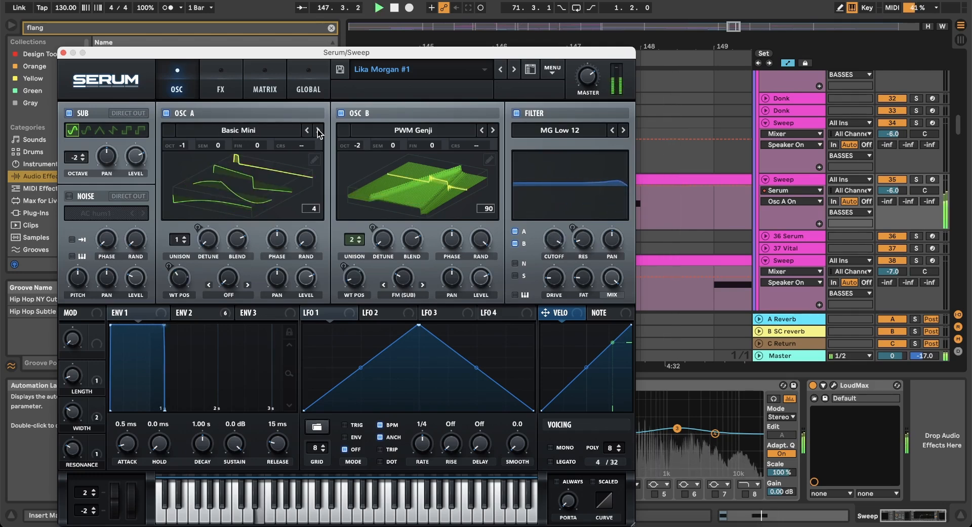
pyautogui.click(318, 130)
pyautogui.click(318, 130)
pyautogui.click(319, 130)
pyautogui.click(318, 131)
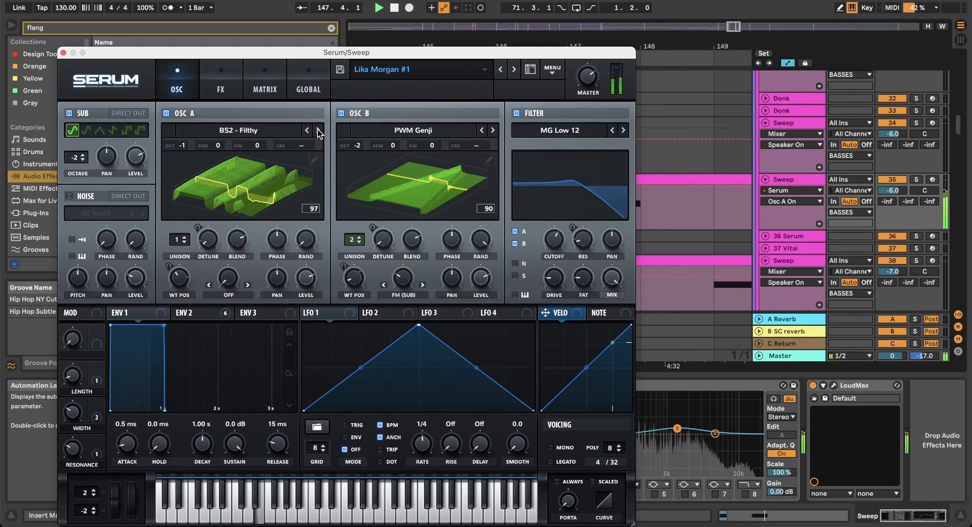
pyautogui.moveTo(179, 277); pyautogui.dragTo(178, 253)
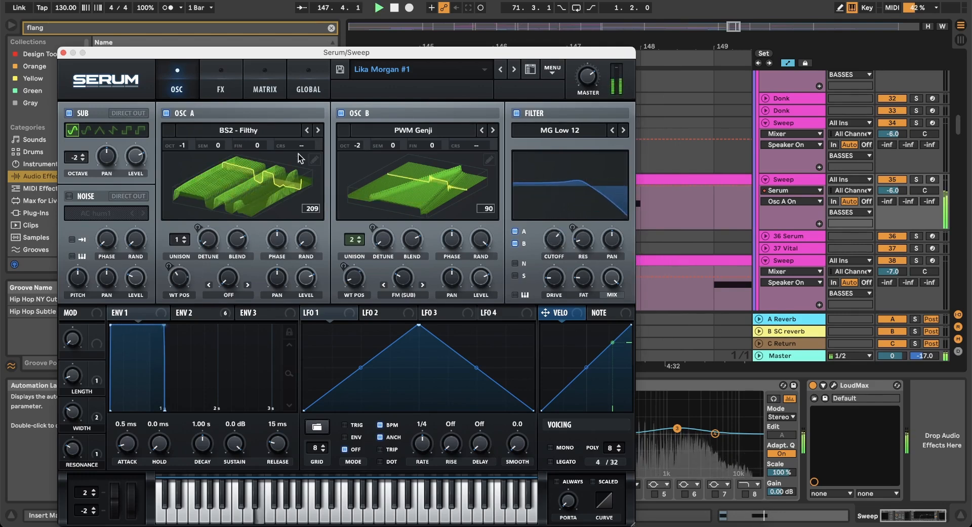
# Try other octave settings on OSC A and open its list of wavetable categories.
pyautogui.moveTo(179, 150); pyautogui.dragTo(186, 132)
pyautogui.press('space')
pyautogui.click(185, 130)
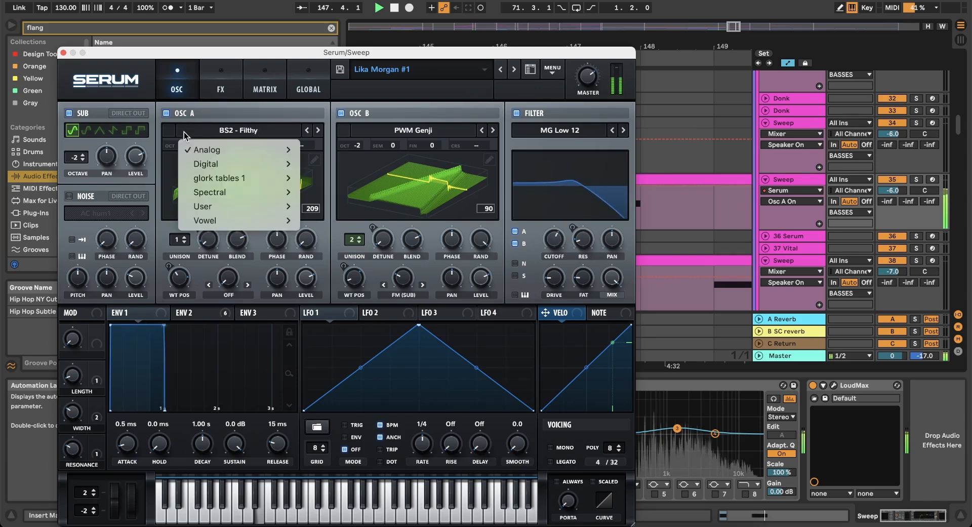
pyautogui.click(181, 121)
pyautogui.moveTo(179, 148); pyautogui.dragTo(182, 156)
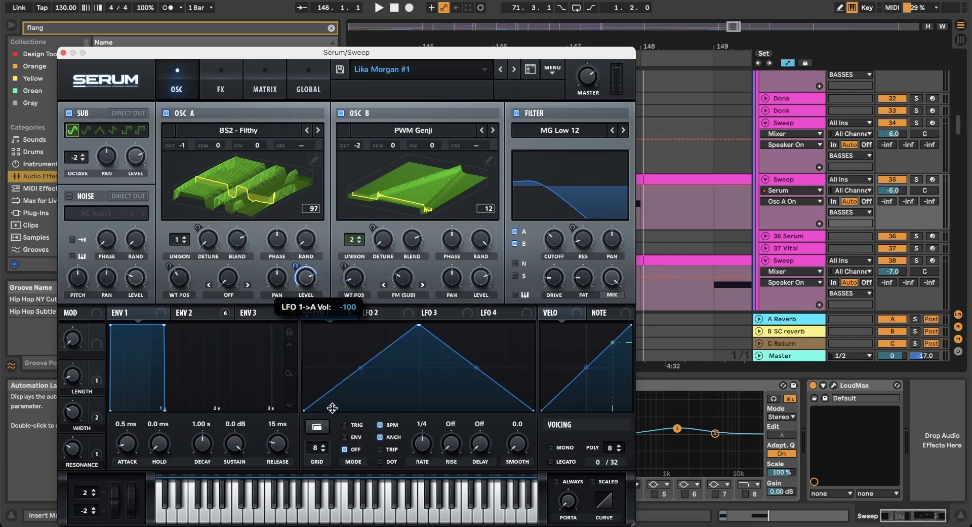
# Modulate OSC A's level with LFO 1 at a 1/16 rate and play the result.
pyautogui.moveTo(332, 408); pyautogui.dragTo(284, 141)
pyautogui.moveTo(306, 282); pyautogui.dragTo(319, 493)
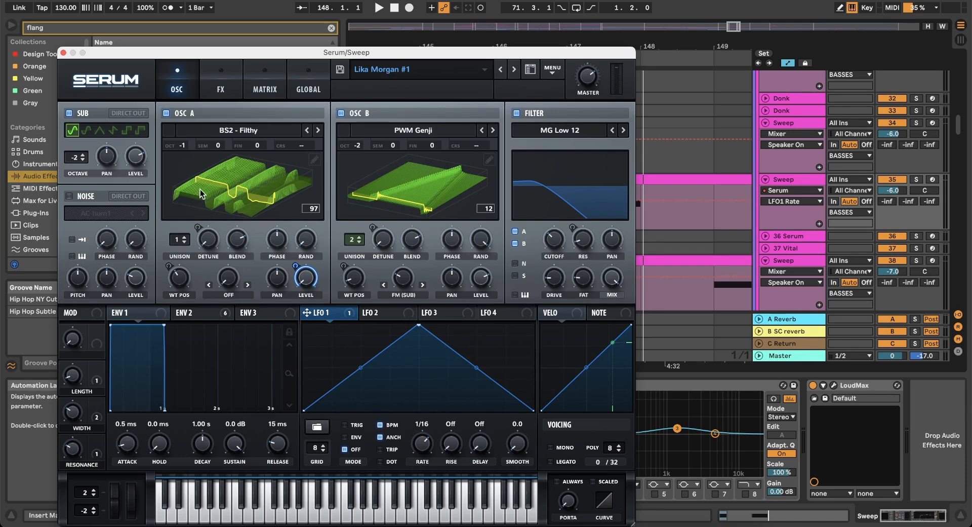
pyautogui.press('space')
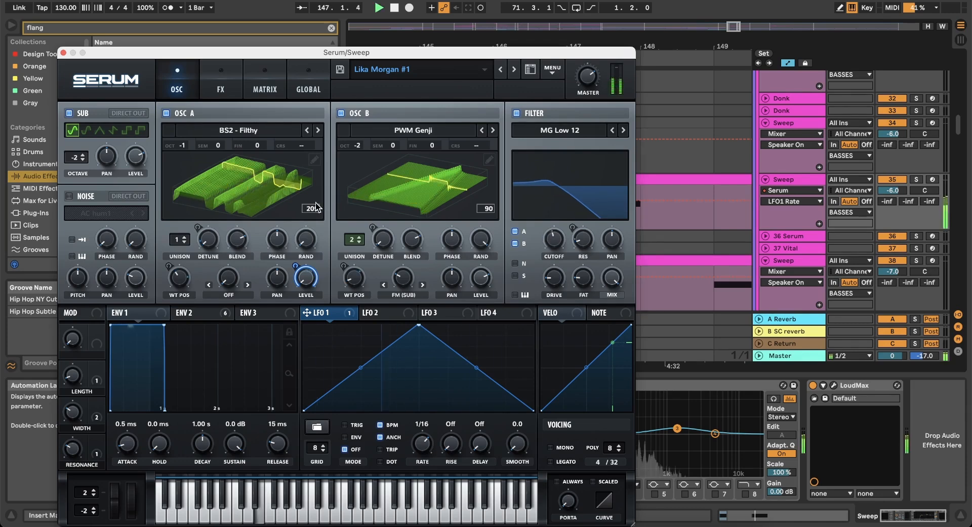
pyautogui.press('space')
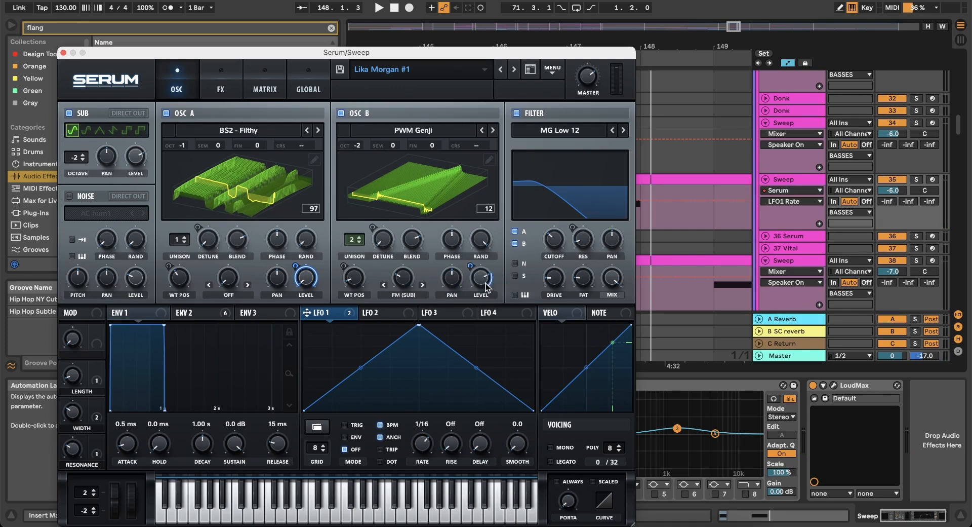
# Modulate OSC B's level with LFO 1, and lower OSC A's octave to -2 during playback.
pyautogui.moveTo(479, 274); pyautogui.dragTo(468, 453)
pyautogui.moveTo(473, 262); pyautogui.dragTo(479, 276)
pyautogui.press('space')
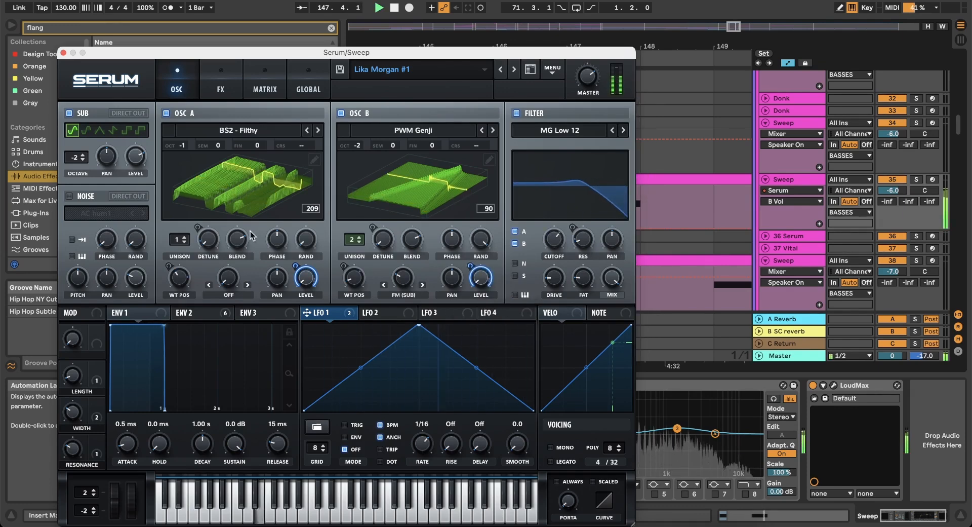
pyautogui.moveTo(184, 145)
pyautogui.moveTo(183, 145); pyautogui.dragTo(181, 180)
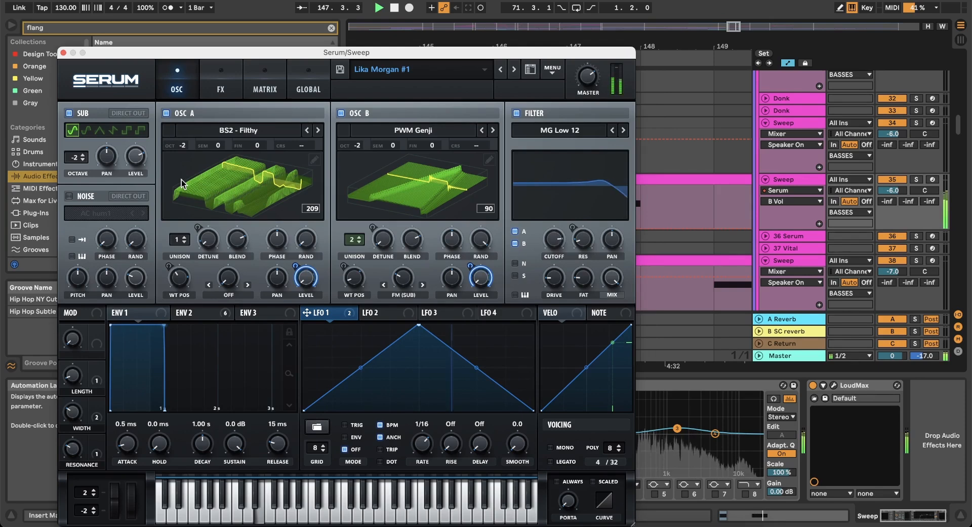
# Try the Downsample and Sin Fold distortion types during playback, returning the distortion to HardClip.
pyautogui.click(225, 71)
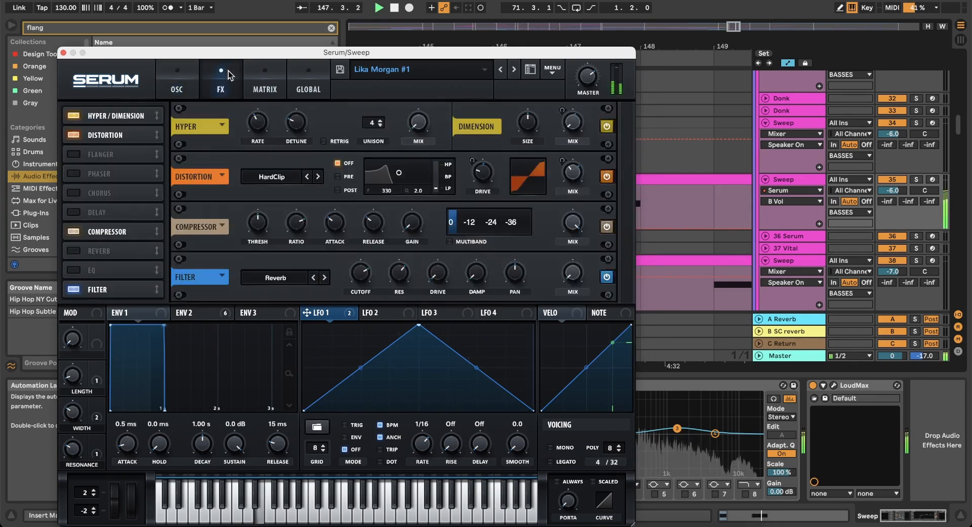
pyautogui.click(302, 176)
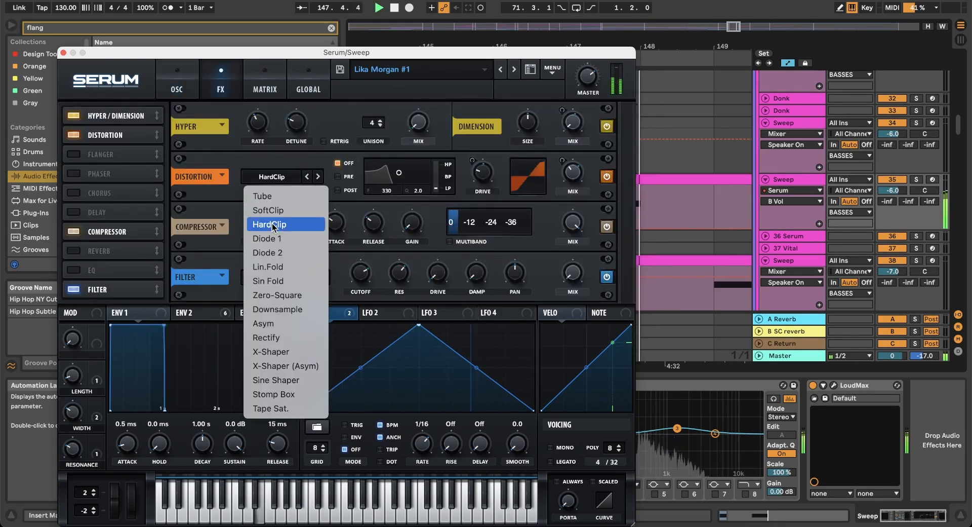
pyautogui.click(279, 309)
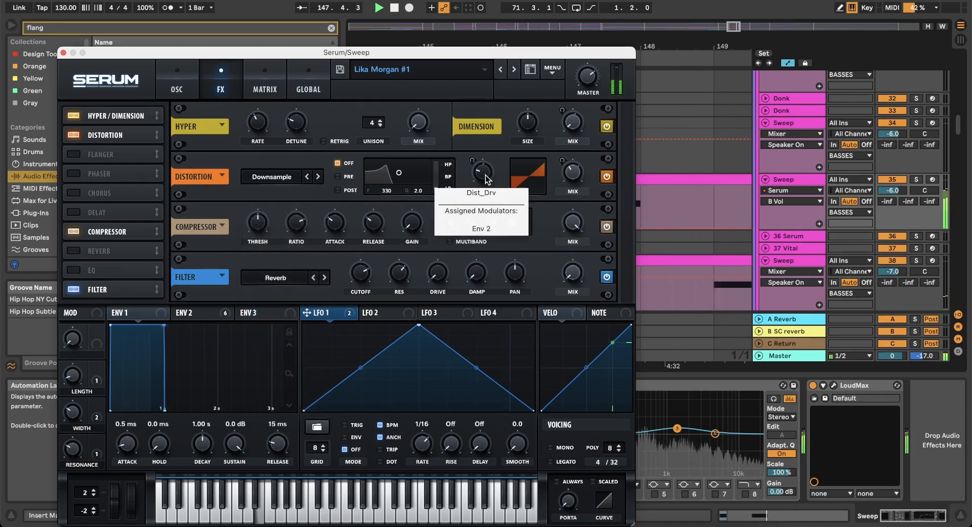
pyautogui.click(299, 179)
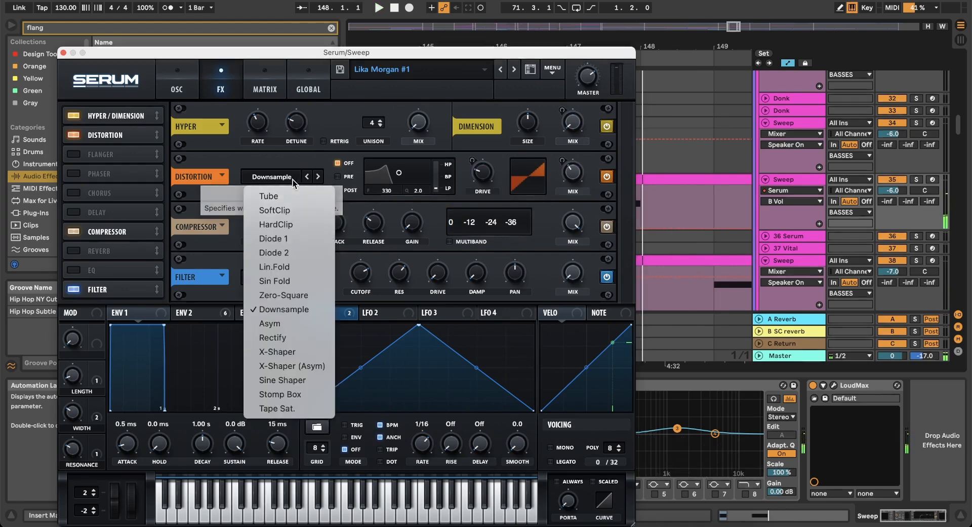
pyautogui.click(283, 282)
pyautogui.press('space')
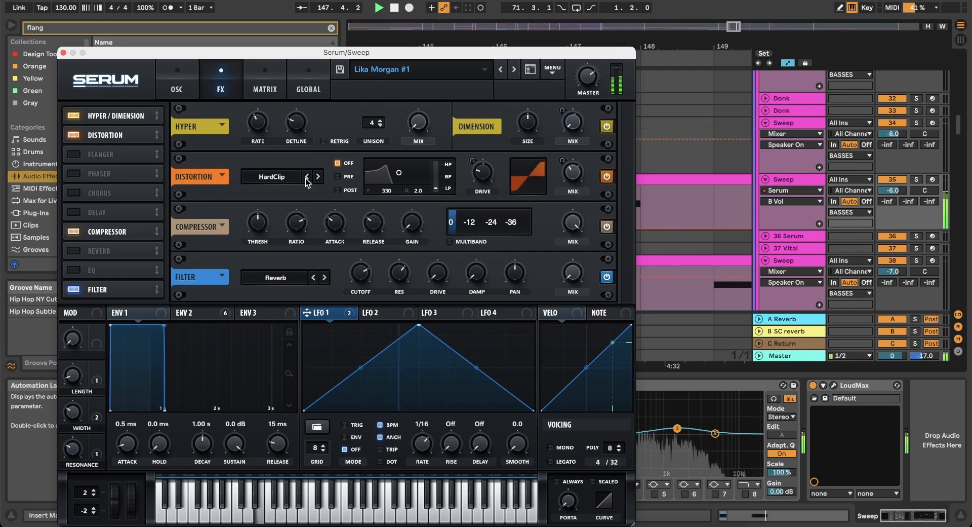
# Try OSC B at octave -1 during playback, and settle on octave -2 for OSC B and -1 for OSC A.
pyautogui.click(194, 82)
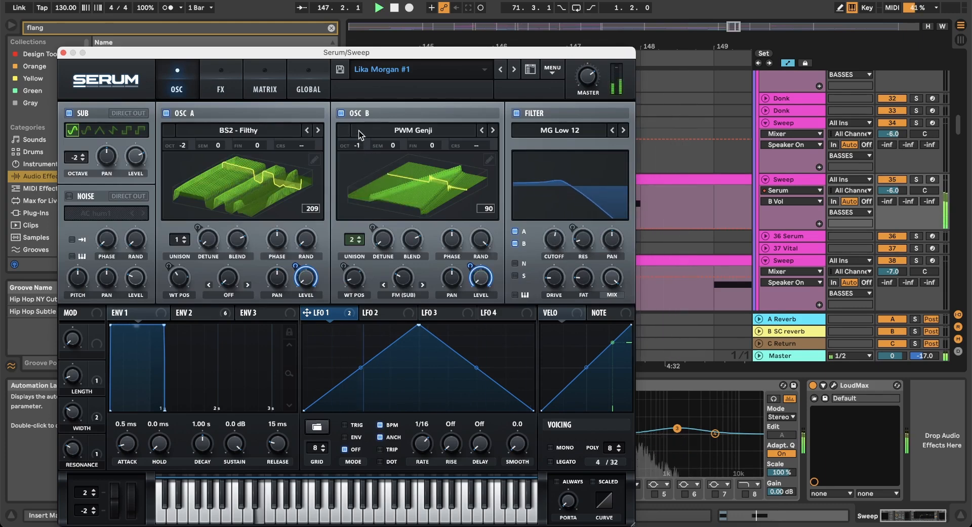
pyautogui.moveTo(357, 148); pyautogui.dragTo(355, 168)
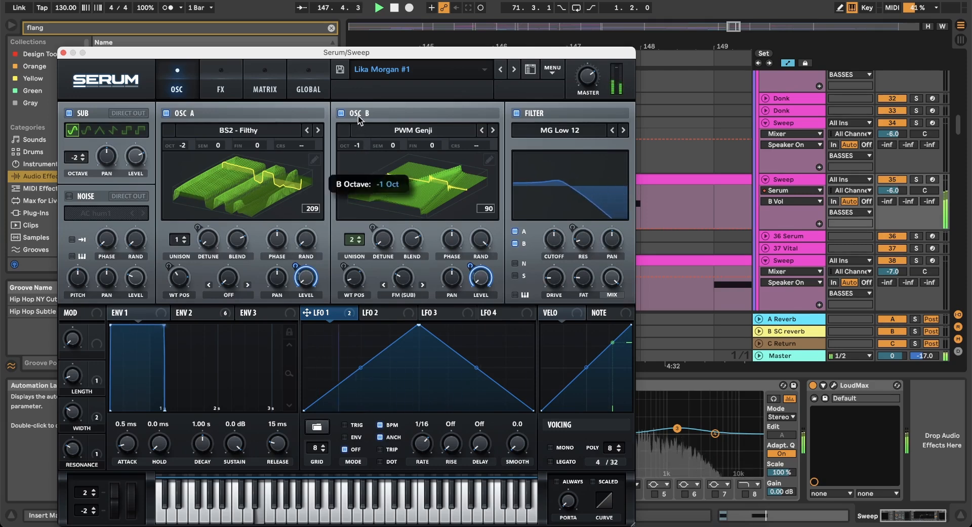
pyautogui.moveTo(356, 145); pyautogui.dragTo(354, 153)
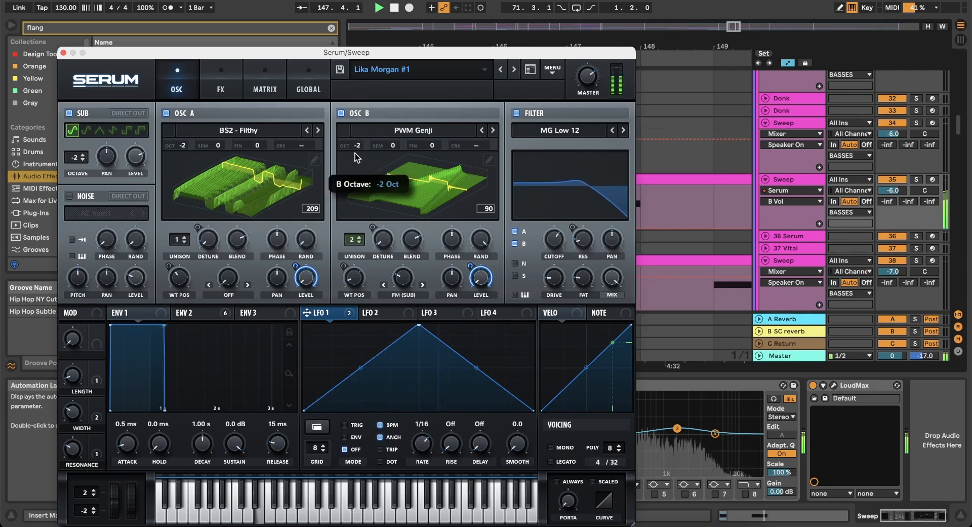
pyautogui.moveTo(184, 146); pyautogui.dragTo(184, 138)
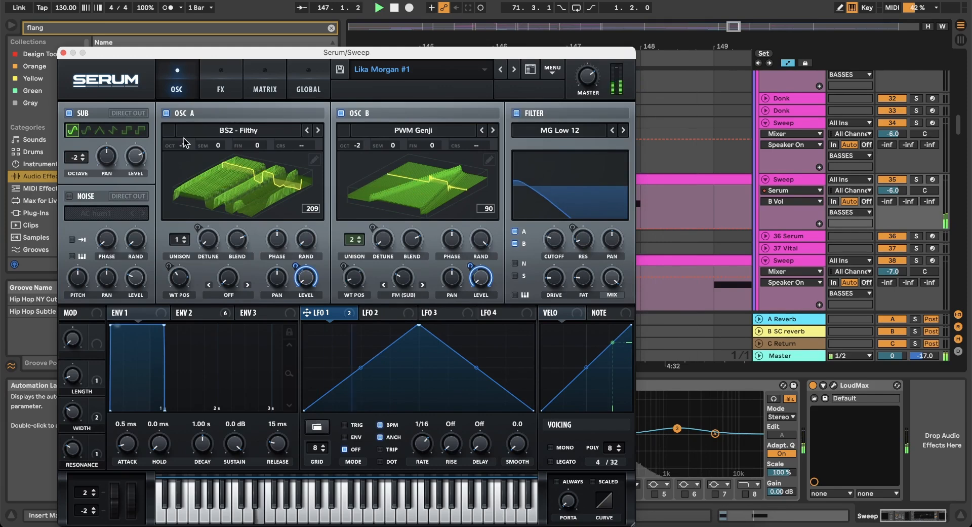
pyautogui.press('space')
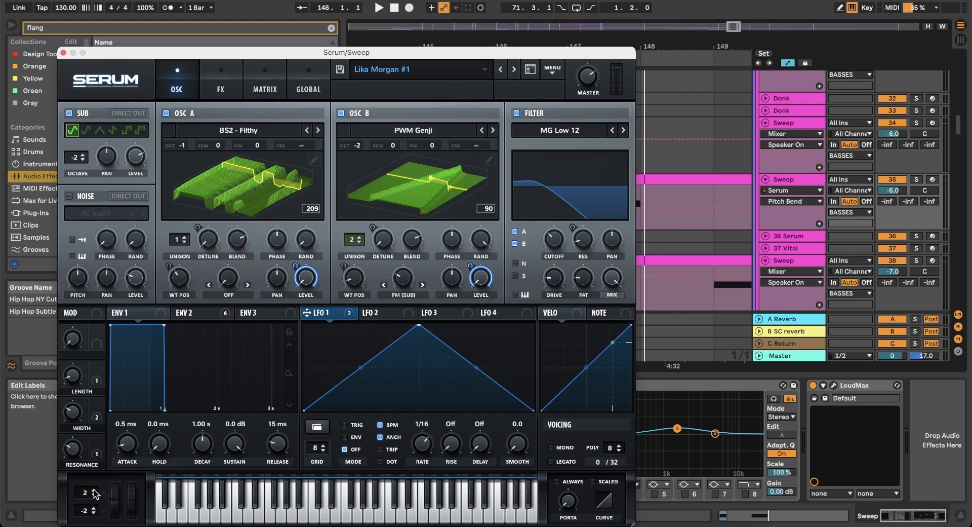
# Close Serum and play the Sweep track (35) clip repeatedly from 146.1.1 to check the sound.
pyautogui.click(63, 53)
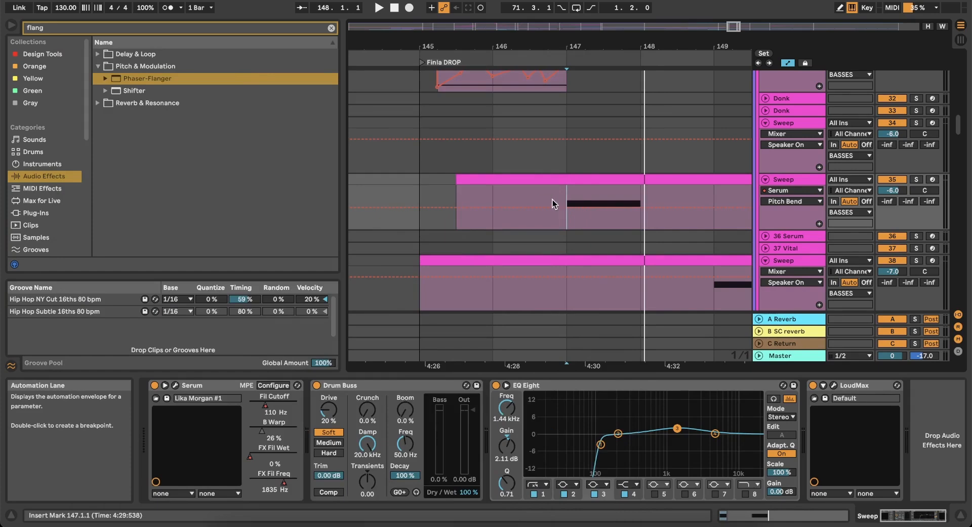
pyautogui.press('Left')
pyautogui.press('space')
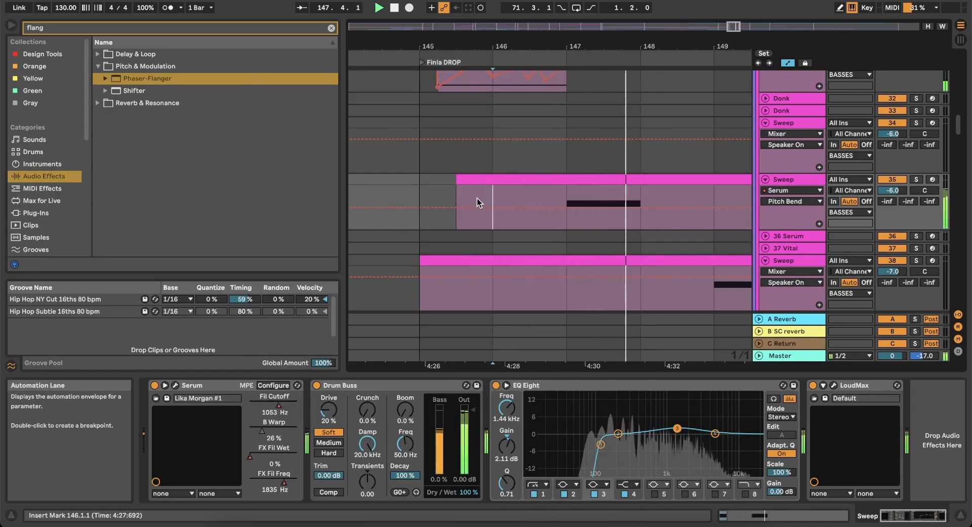
pyautogui.press('space')
pyautogui.press('space')
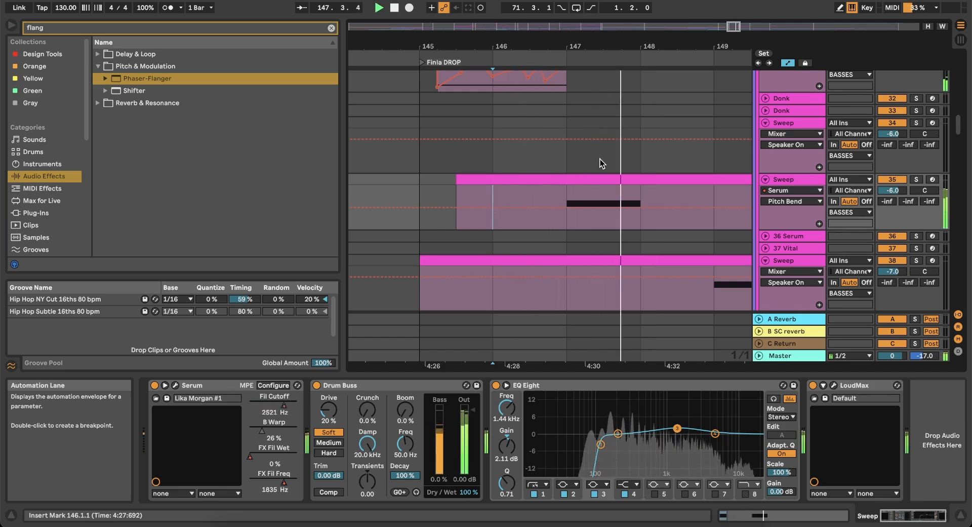
pyautogui.press('space')
pyautogui.press('space')
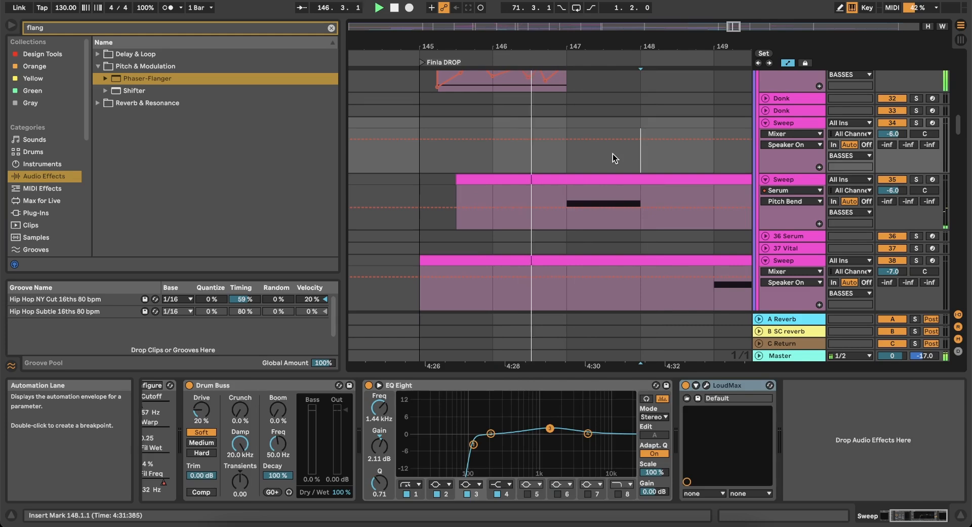
# Set the arrangement grid to 1/16 with the insert mark at 148.1.1 on the Sweep track (34).
pyautogui.rightClick(612, 154)
pyautogui.click(687, 279)
pyautogui.scroll(3, 634, 173)
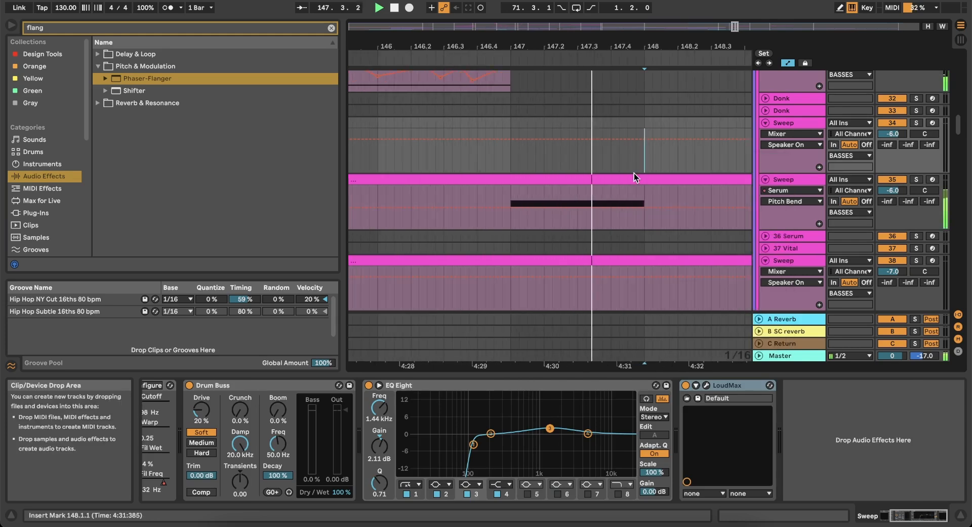
# Shorten the Sweep track (35) clip that ends at 148.1.1 so it ends at 147.4.3, and play it from 147.1.1.
pyautogui.press('space')
pyautogui.click(645, 190)
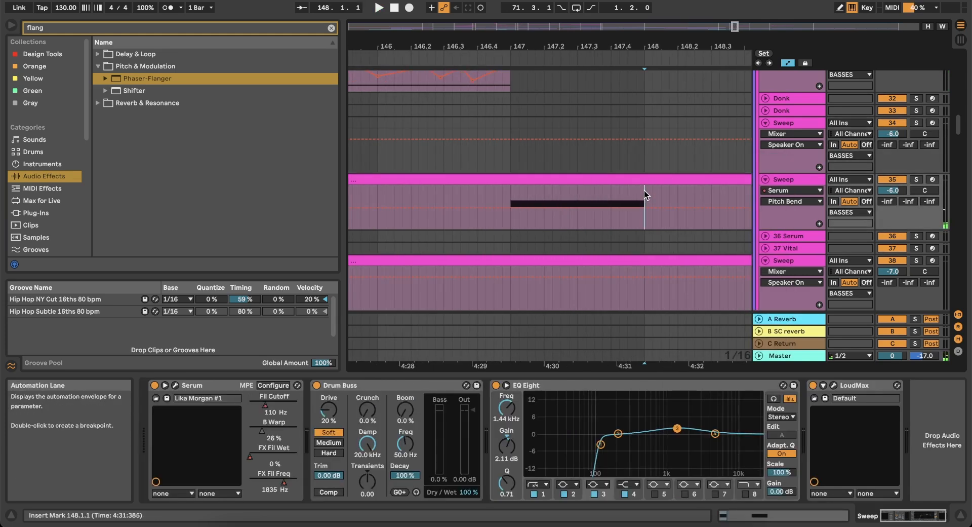
pyautogui.click(646, 179)
pyautogui.moveTo(644, 180); pyautogui.dragTo(622, 180)
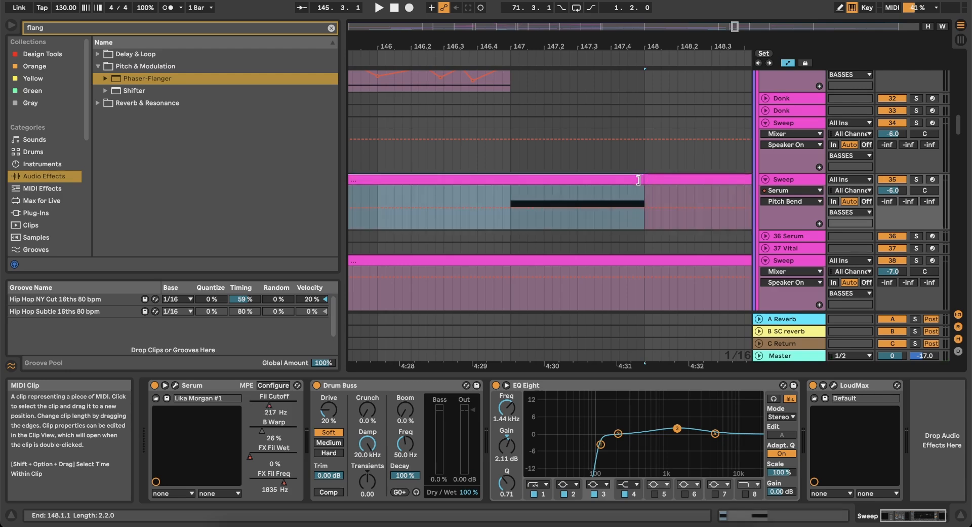
pyautogui.click(510, 195)
pyautogui.press('space')
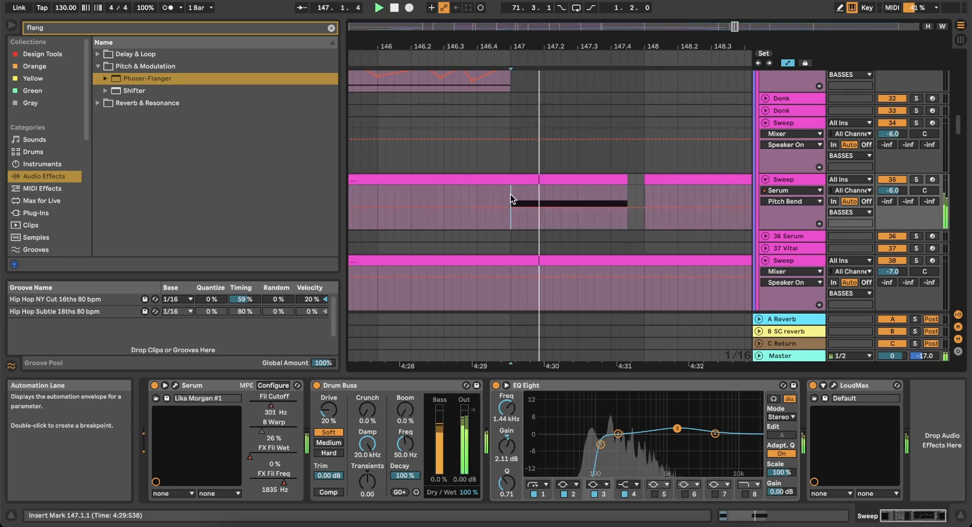
pyautogui.press('space')
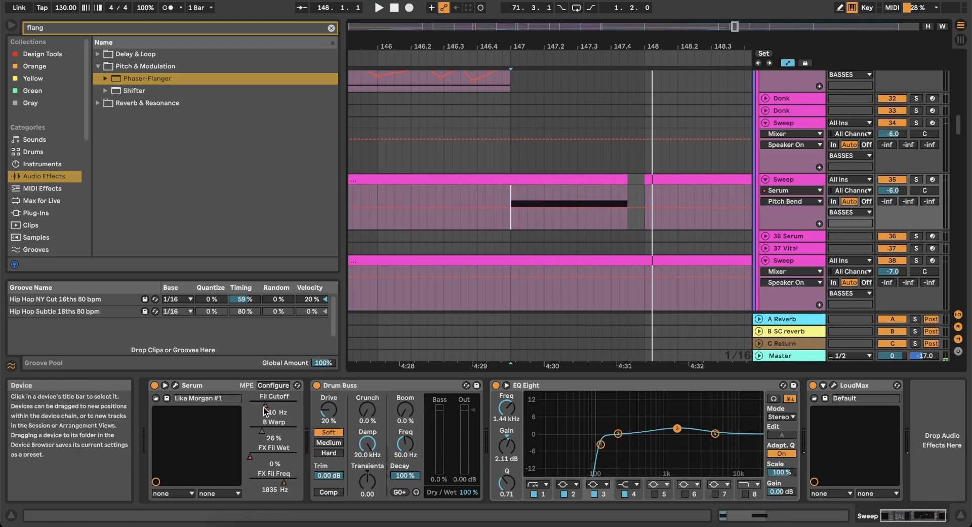
# Show Serum's Fil Cutoff automation on Sweep (35) and lower the breakpoint at the shortened clip's end, 147.4.3, to 0.20.
pyautogui.click(787, 63)
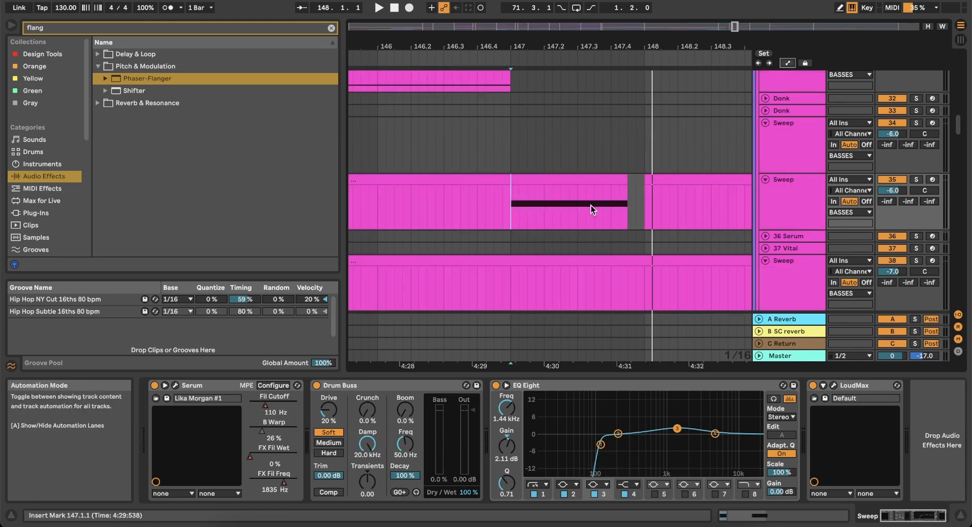
pyautogui.click(788, 63)
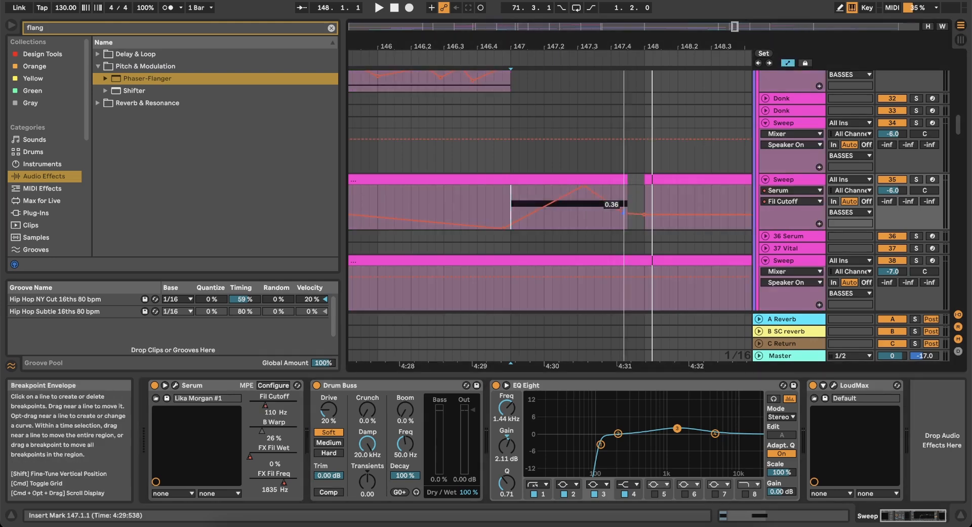
pyautogui.moveTo(624, 220); pyautogui.dragTo(630, 220)
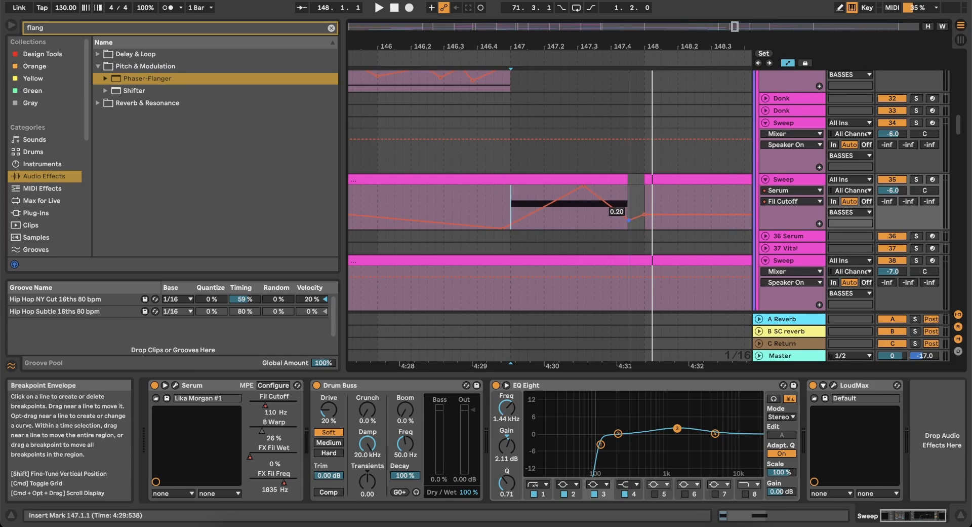
# During playback from 147.1.1, reshape the Fil Cutoff curve into a rounder rise and fall, ending at 0.16 at 147.4.3.
pyautogui.press('space')
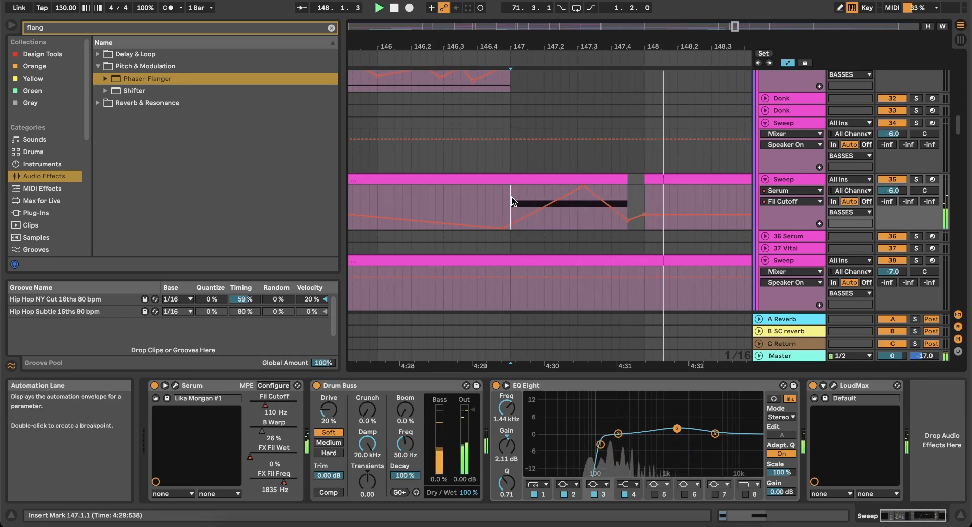
pyautogui.click(557, 202)
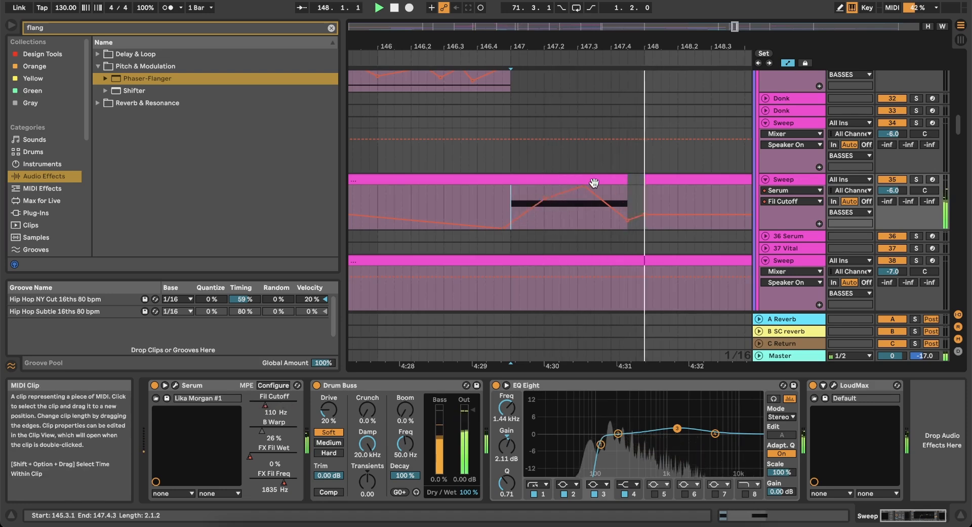
pyautogui.moveTo(577, 189); pyautogui.dragTo(600, 204)
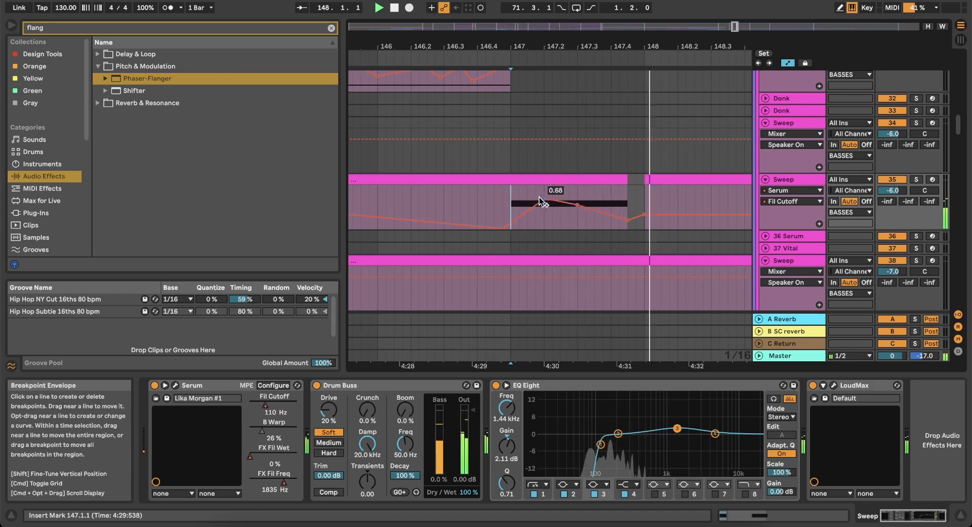
pyautogui.moveTo(544, 199); pyautogui.dragTo(629, 229)
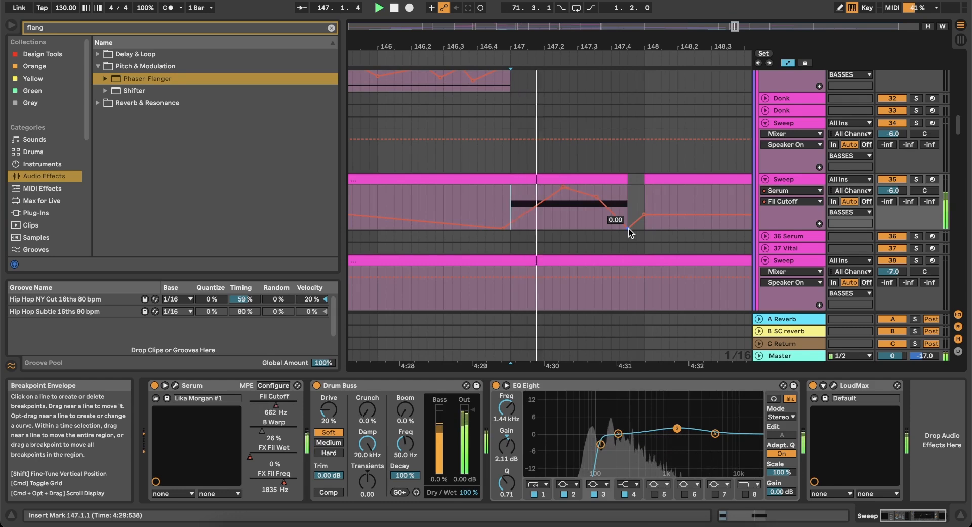
pyautogui.moveTo(628, 229)
pyautogui.mouseDown()
pyautogui.moveTo(628, 196)
pyautogui.moveTo(629, 221)
pyautogui.mouseUp()
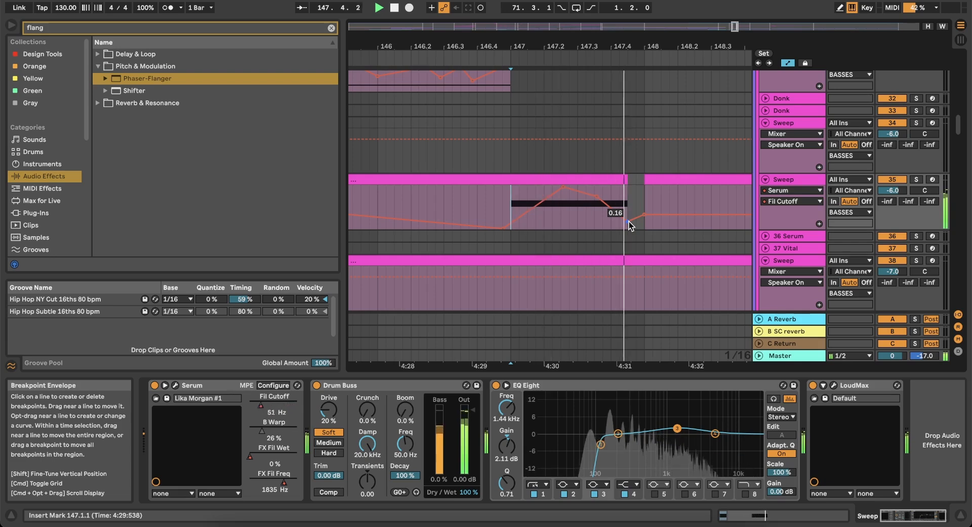
pyautogui.press('space')
# Insert a MIDI track below Sweep (35) and select the gap from 147.4.3 to 148.1.1 on it.
pyautogui.scroll(-3, 657, 180)
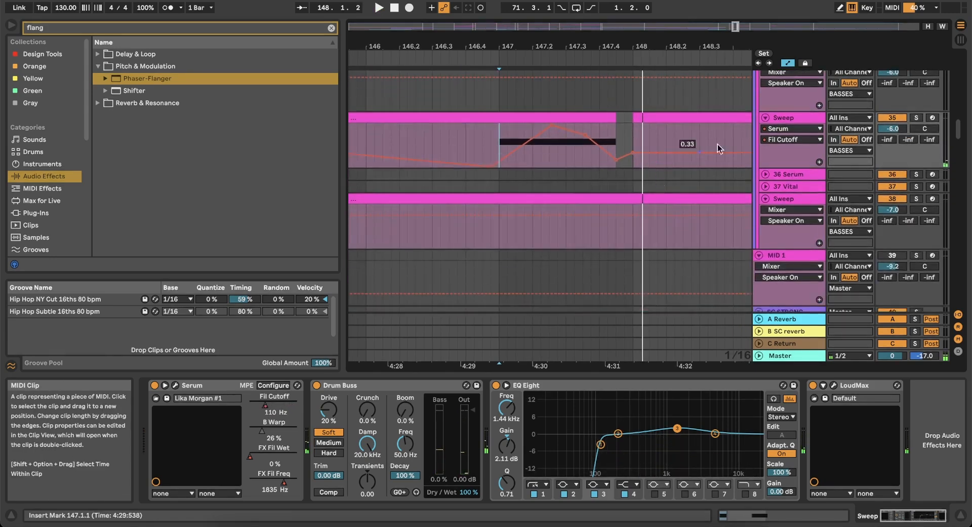
pyautogui.rightClick(783, 122)
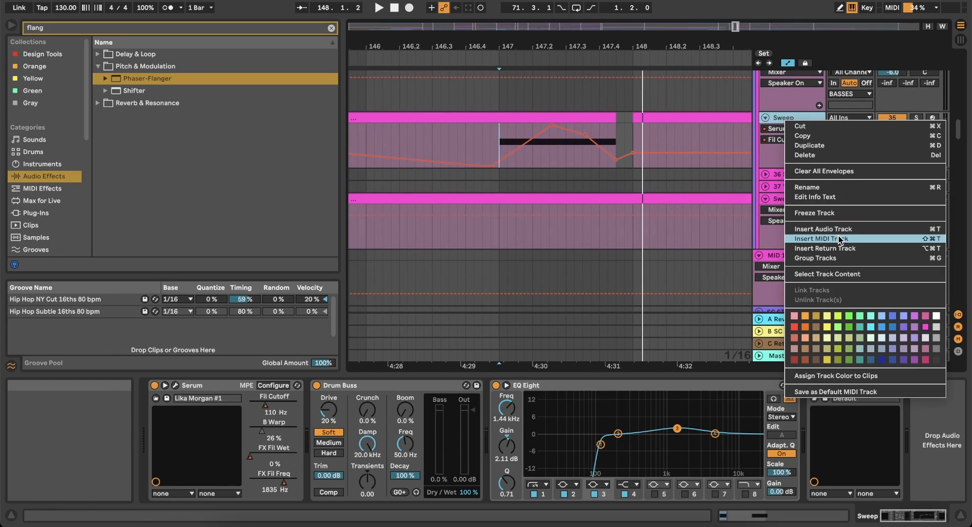
pyautogui.press('Return')
pyautogui.click(612, 192)
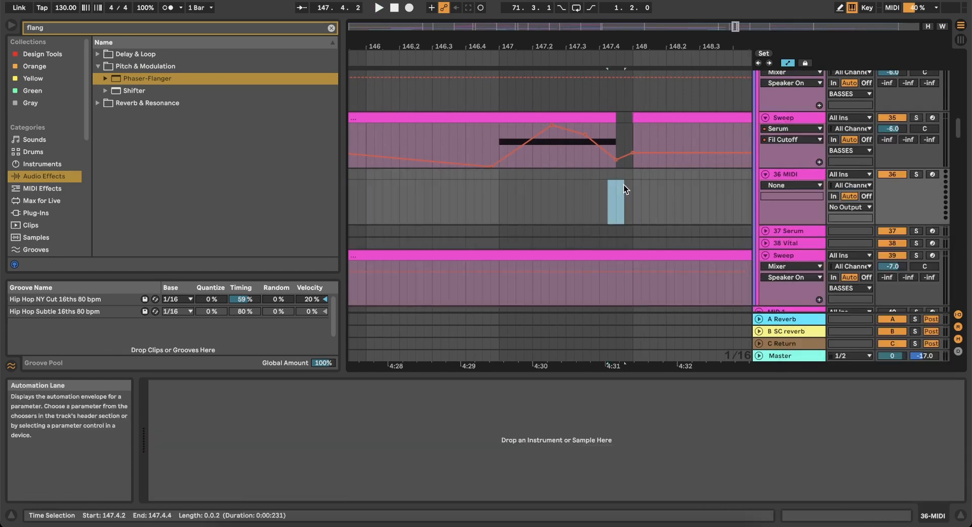
pyautogui.moveTo(615, 193); pyautogui.dragTo(629, 169)
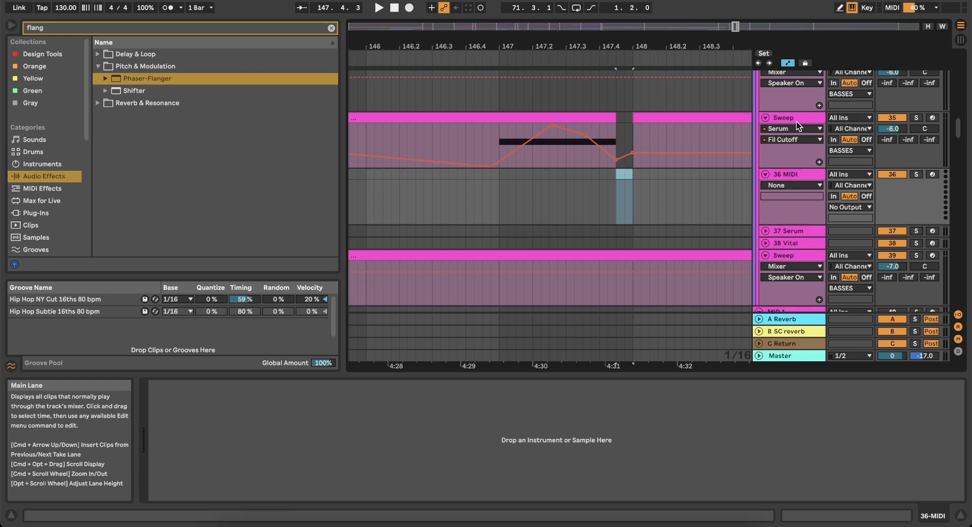
# Copy the whole device chain, Serum through LoudMax, from Sweep (35) onto the new MIDI track 36.
pyautogui.scroll(-5, 599, 163)
pyautogui.click(784, 117)
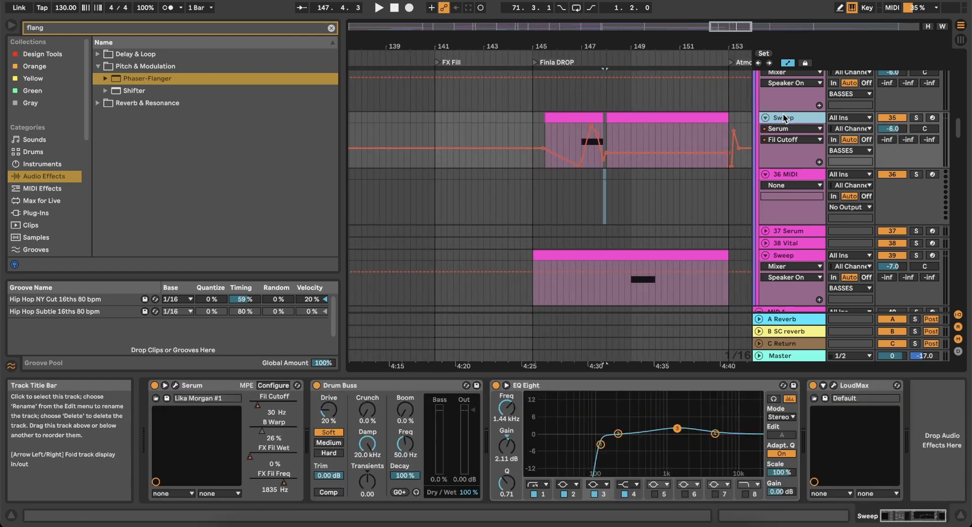
pyautogui.click(220, 384)
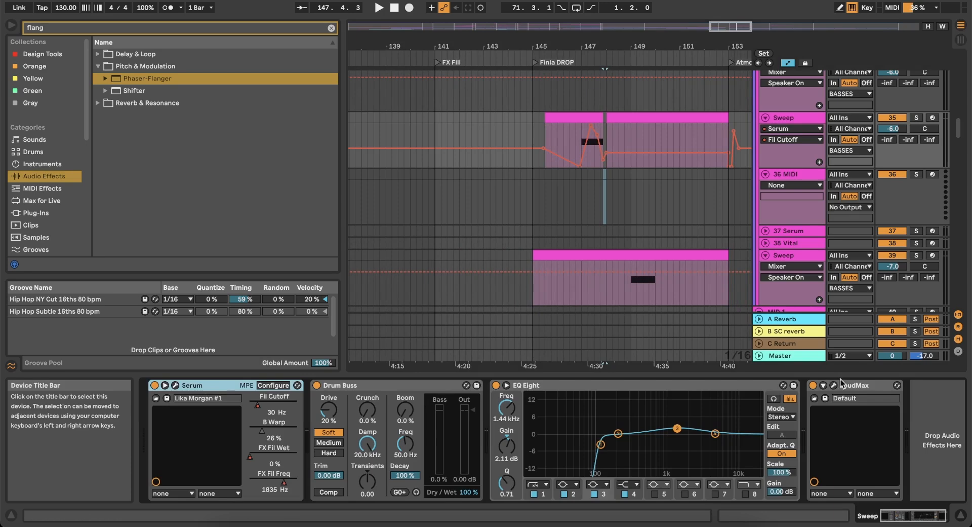
pyautogui.keyDown('shift'); pyautogui.click(855, 386); pyautogui.keyUp('shift')
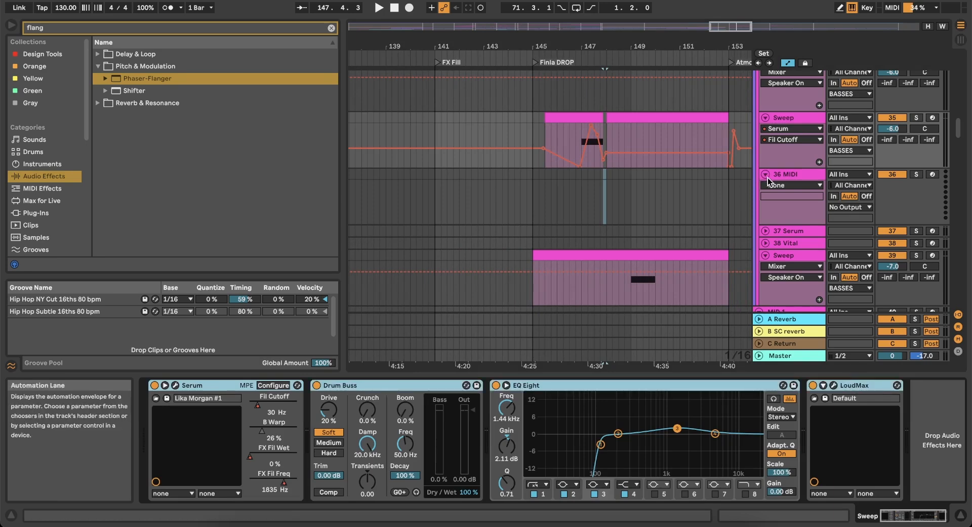
pyautogui.click(782, 177)
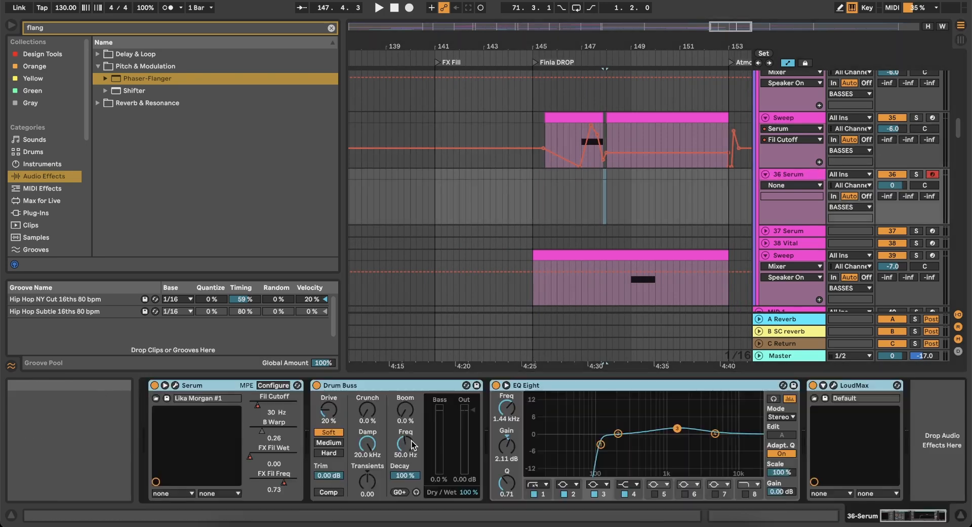
pyautogui.hotkey('ctrl', 'v')
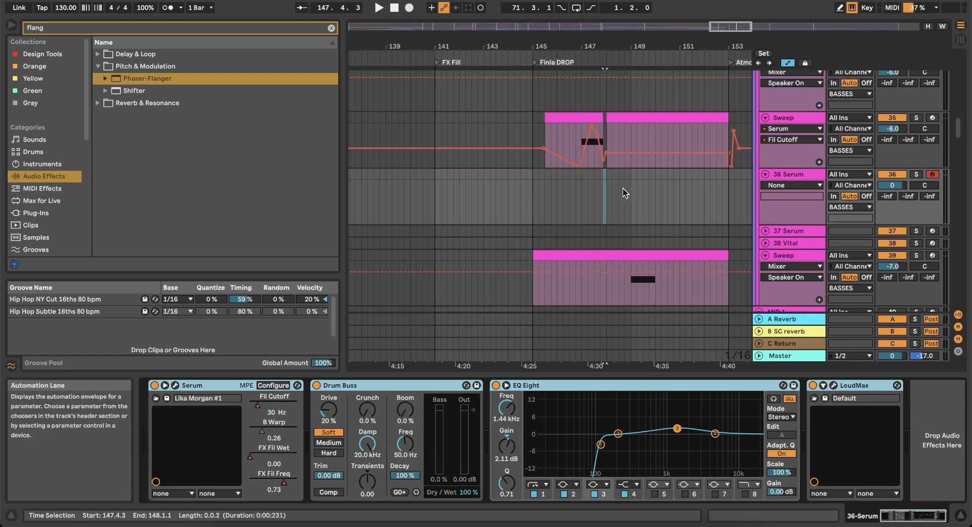
# Create a MIDI clip from 147.4.3 to 148.1.1 on track 36, fill it with one E2 note, and check the pitch against the Sweep (35) clip.
pyautogui.scroll(5, 627, 202)
pyautogui.scroll(6, 576, 206)
pyautogui.scroll(3, 576, 206)
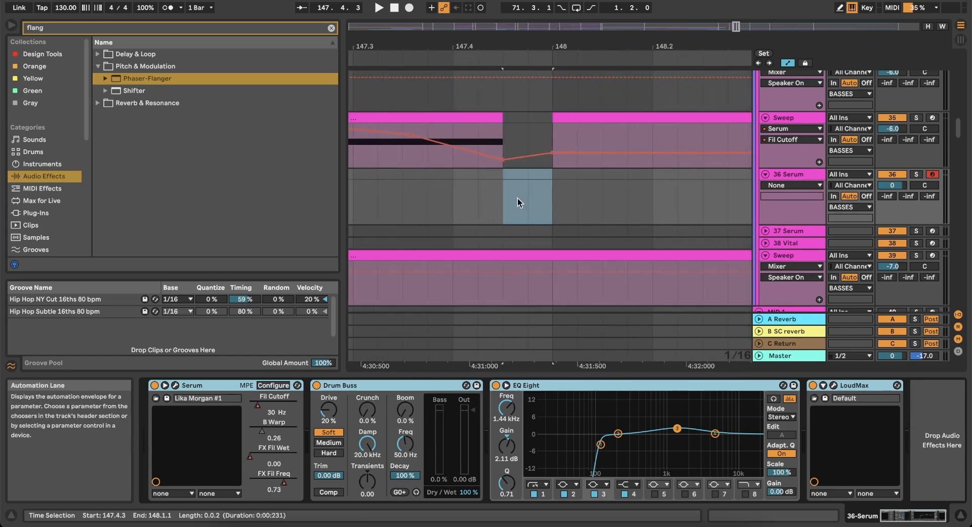
pyautogui.press('super+shift+m')
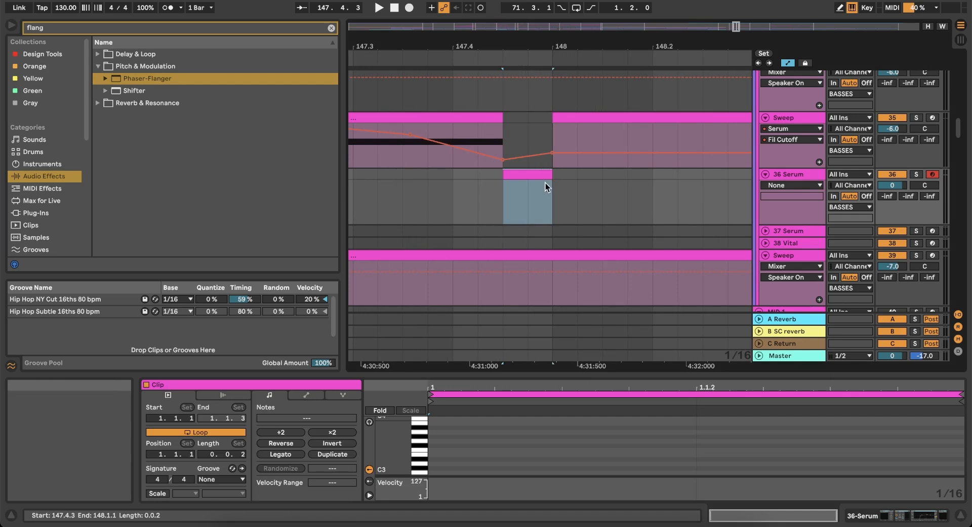
pyautogui.doubleClick(430, 454)
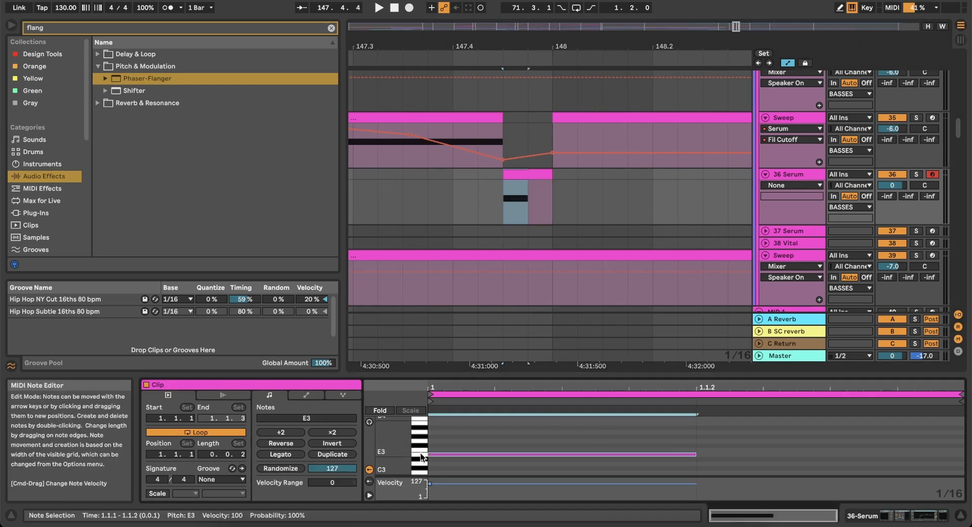
pyautogui.click(287, 455)
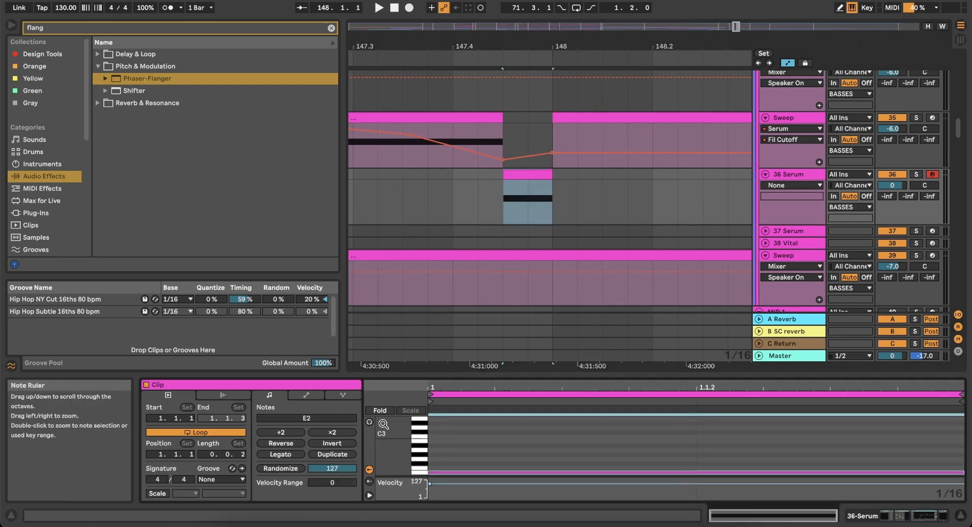
pyautogui.click(461, 115)
pyautogui.scroll(-5, 460, 444)
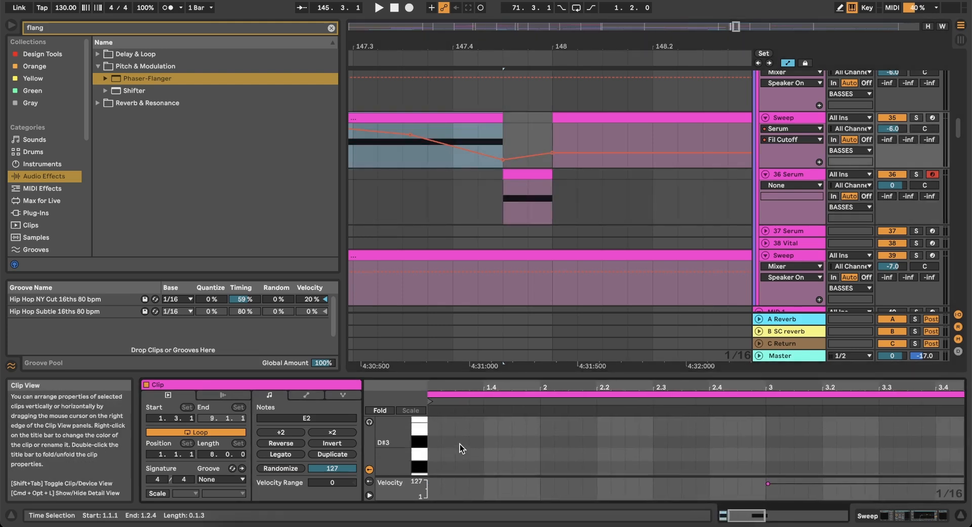
pyautogui.hscroll(-1, 460, 443)
pyautogui.scroll(3, 460, 444)
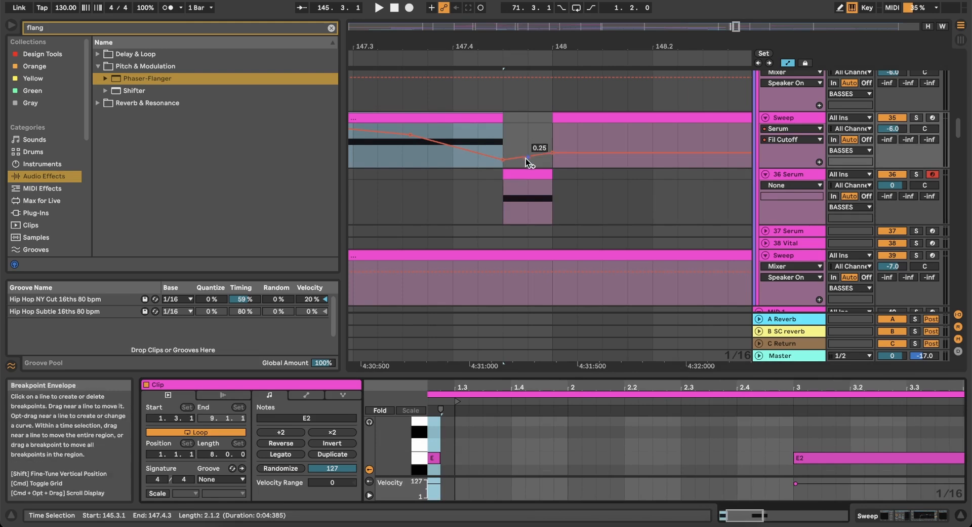
pyautogui.click(528, 174)
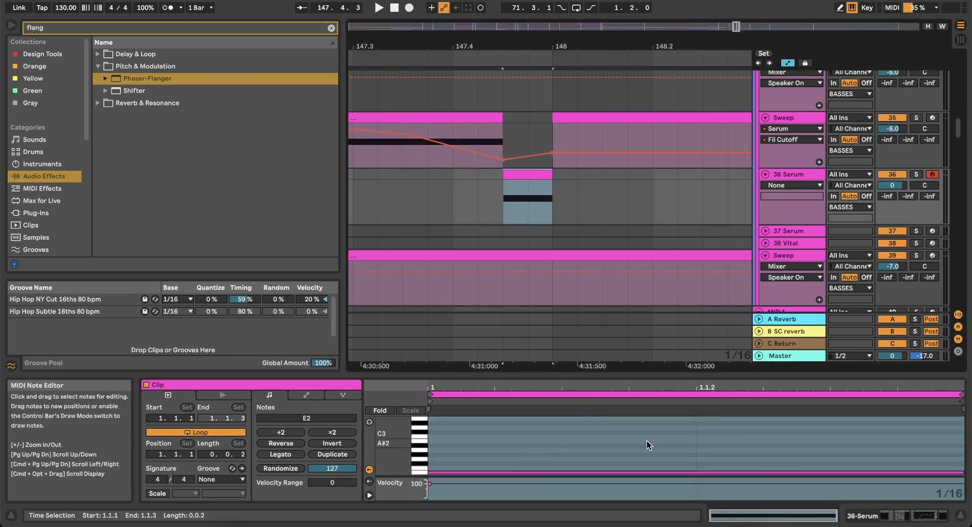
# Open the Serum instance on track 36 and turn off its OSC A.
pyautogui.click(927, 515)
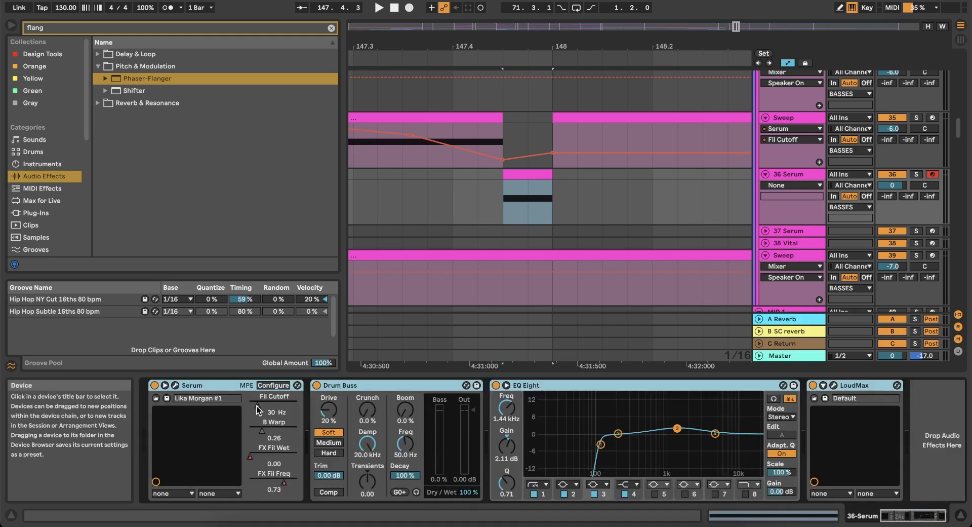
pyautogui.click(175, 386)
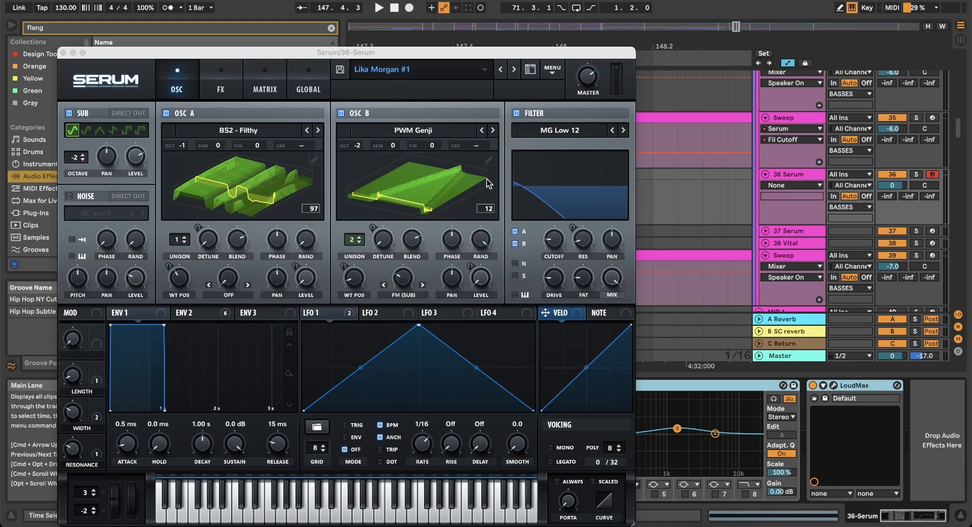
pyautogui.click(167, 113)
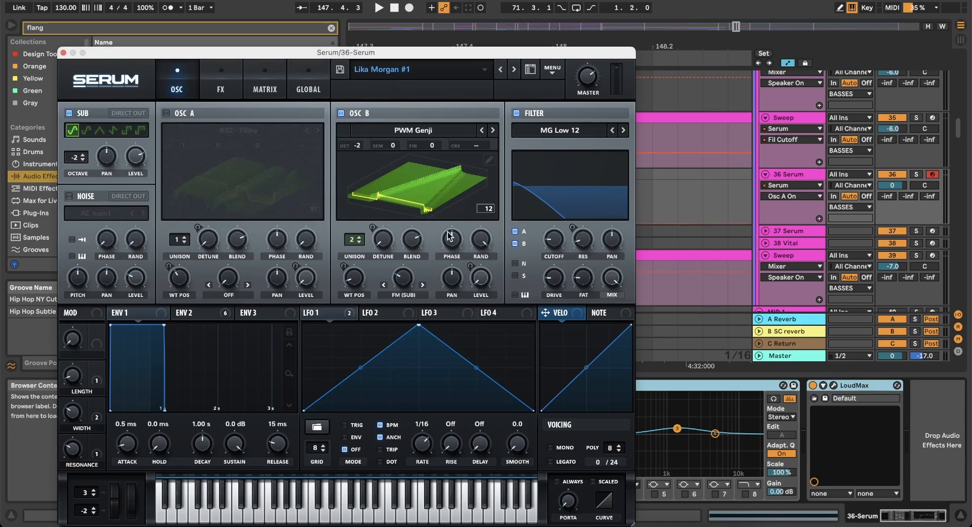
# Load the Basic Shapes wavetable into OSC B, set its wavetable position to 7, and play the new clip.
pyautogui.click(417, 133)
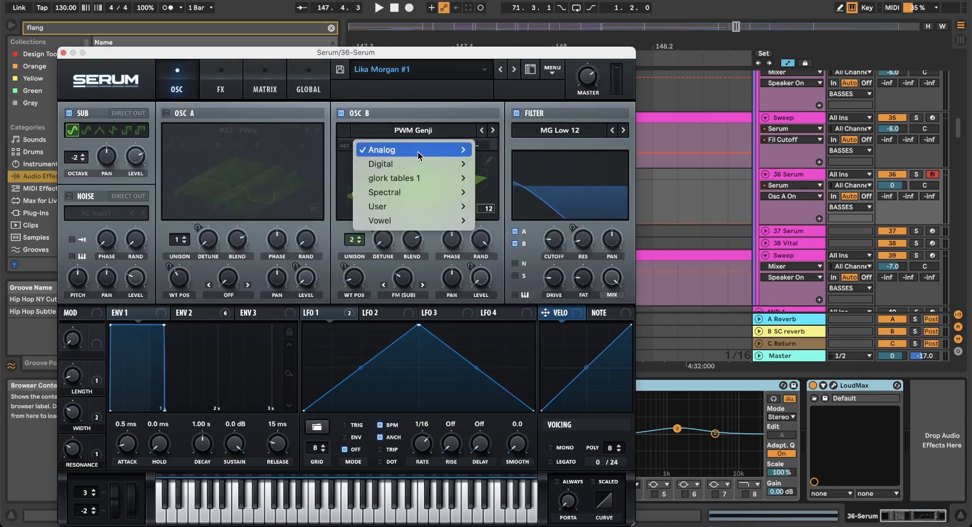
pyautogui.moveTo(418, 151)
pyautogui.click(544, 59)
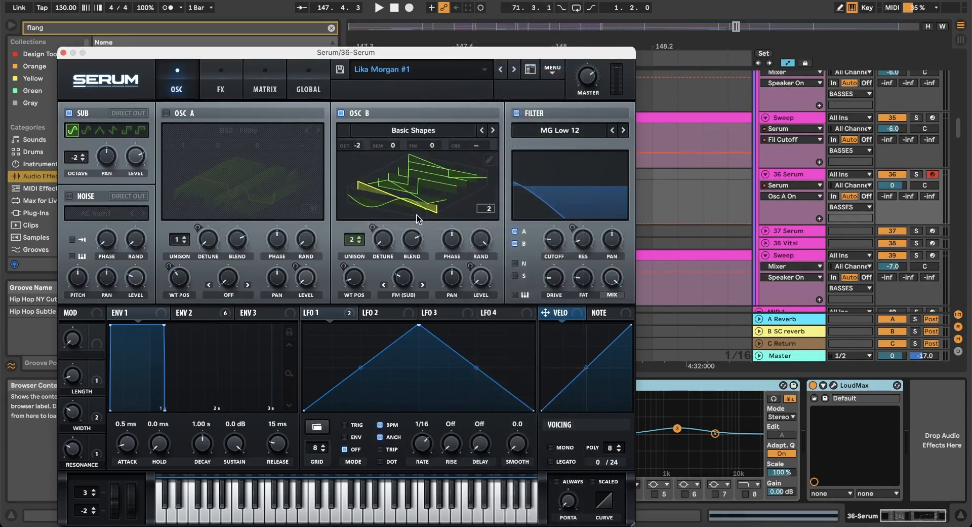
pyautogui.moveTo(357, 281); pyautogui.dragTo(360, 209)
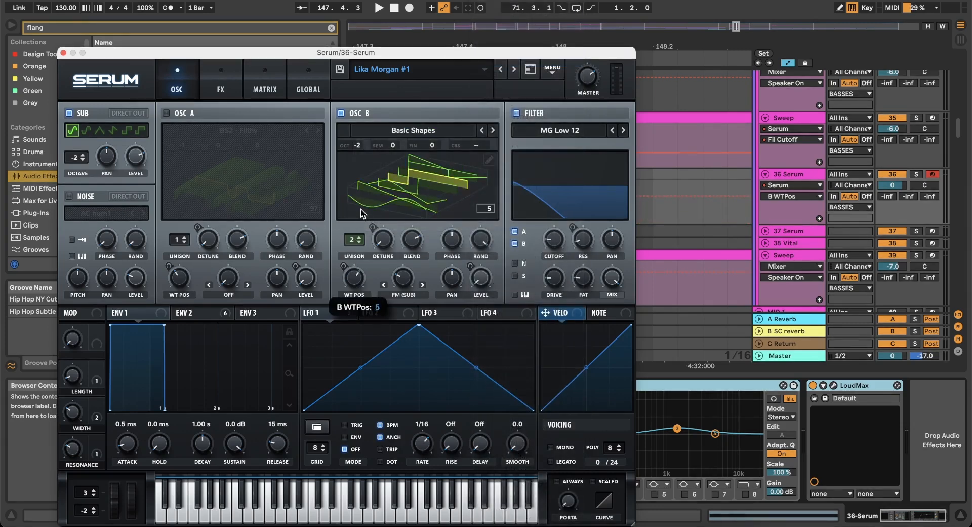
pyautogui.press('space')
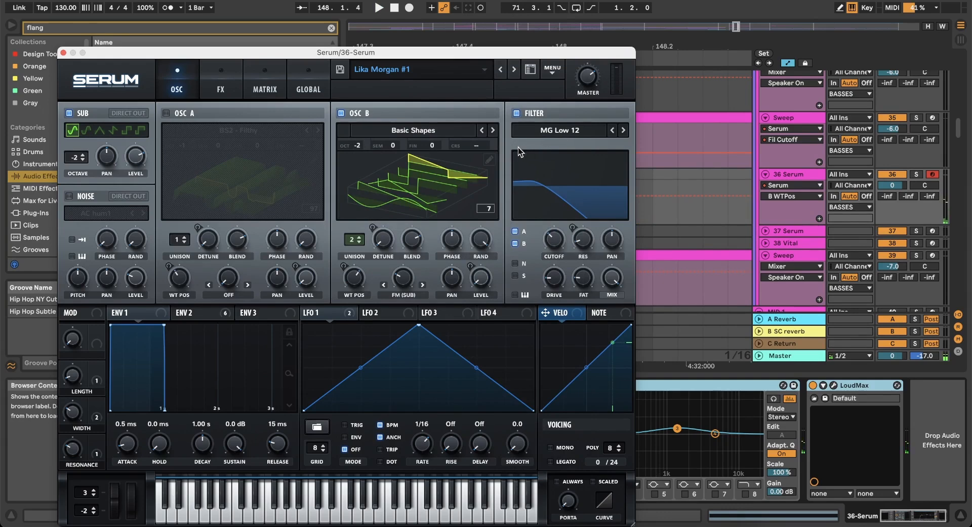
# Shape ENV 2 to an 852 ms decay and 35.31% sustain, and assign it to the filter cutoff.
pyautogui.click(223, 311)
pyautogui.moveTo(150, 324); pyautogui.dragTo(137, 381)
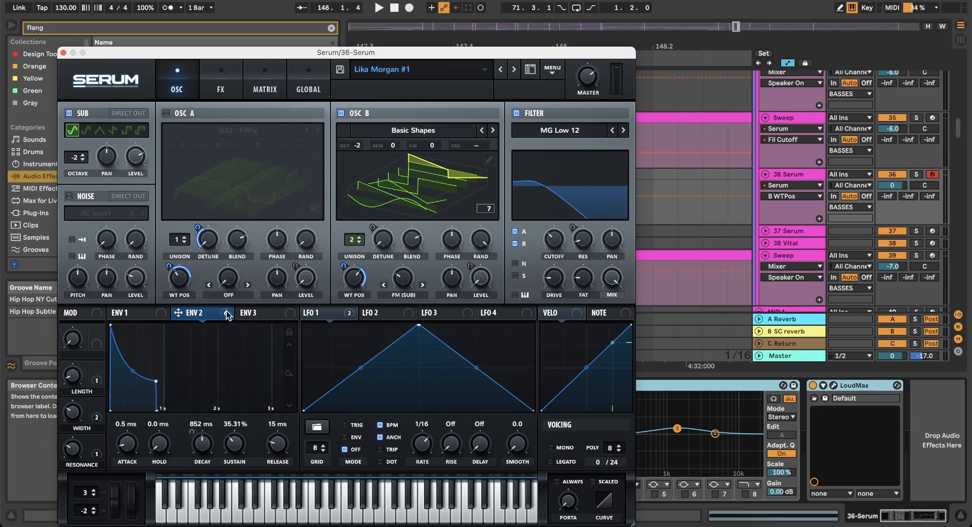
pyautogui.moveTo(226, 311); pyautogui.dragTo(556, 244)
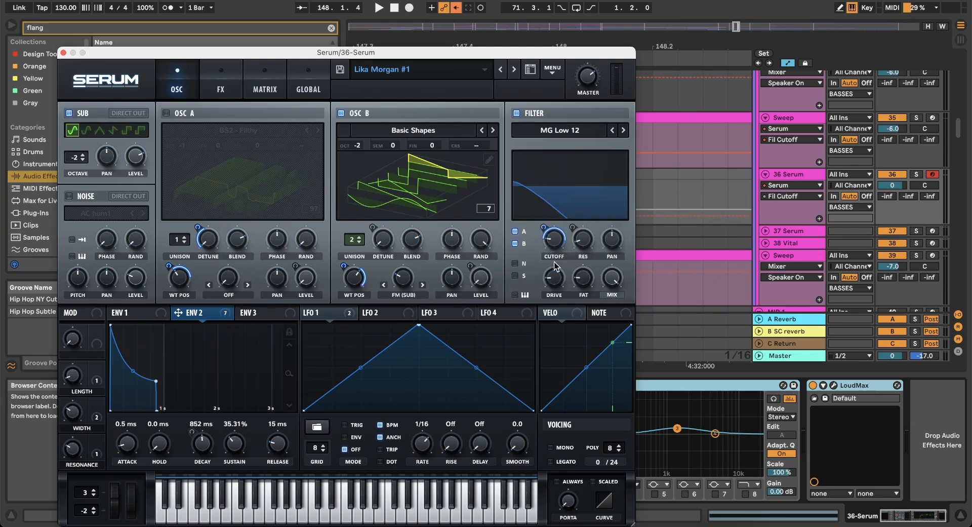
# Close the Serum window, re-enable the overridden automation, and play the arrangement from 147.4.1.
pyautogui.click(64, 53)
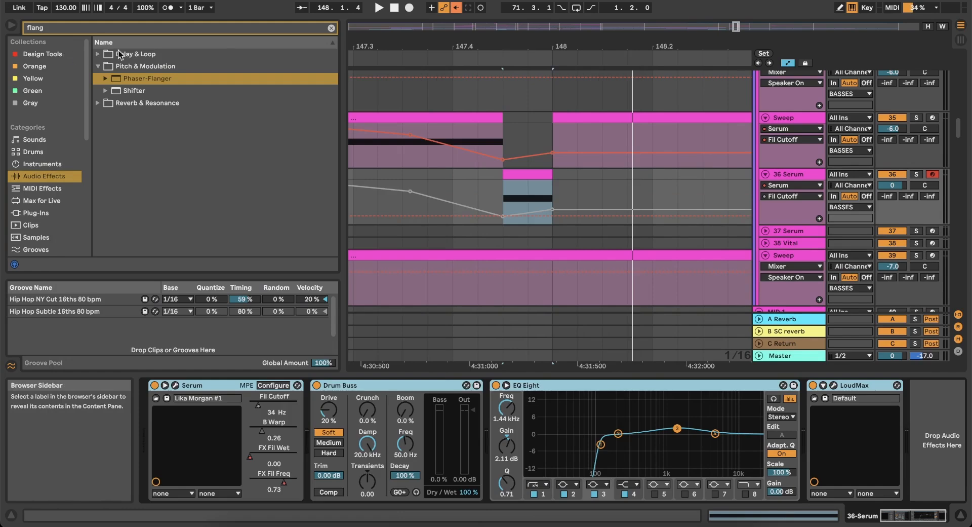
pyautogui.click(788, 63)
pyautogui.click(453, 191)
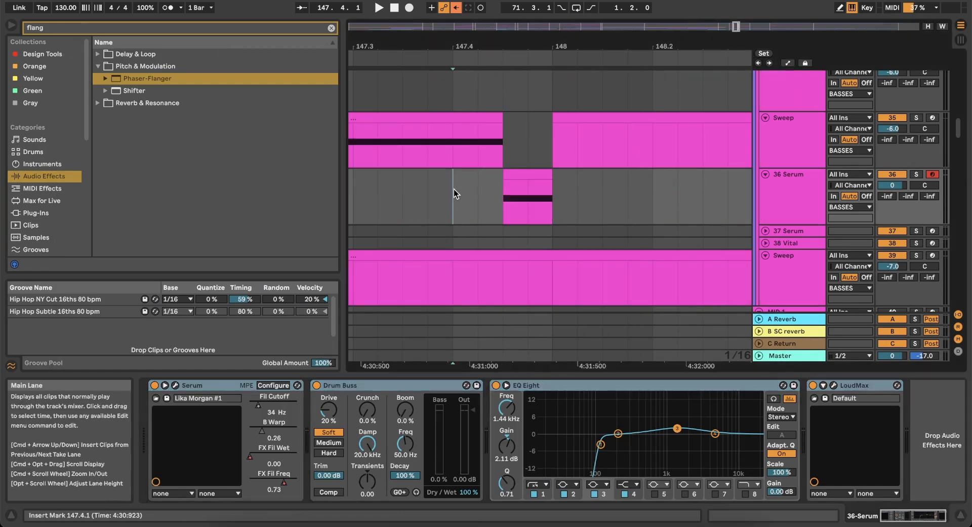
pyautogui.click(788, 63)
pyautogui.click(456, 8)
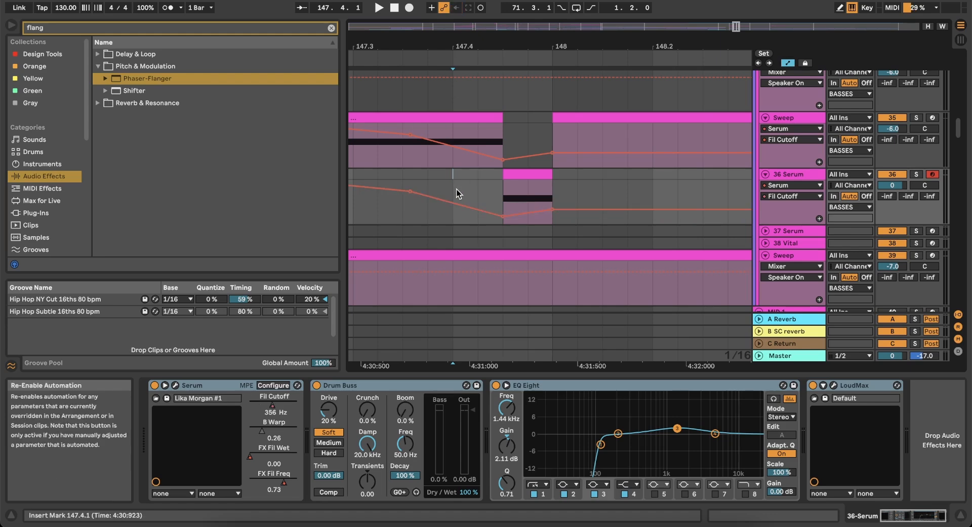
pyautogui.press('space')
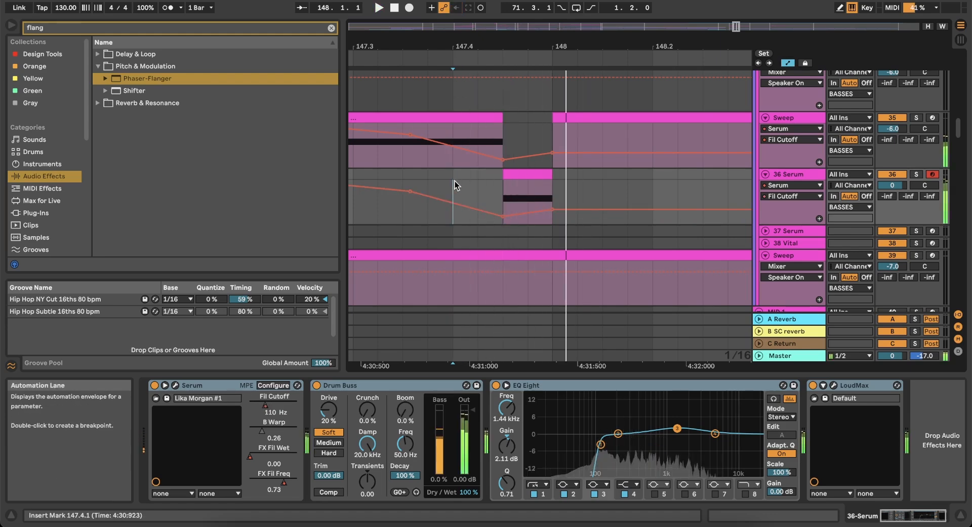
# Solo track 36, try raising the Fil Cutoff breakpoint at the clip's start to 0.93, and play it.
pyautogui.click(917, 175)
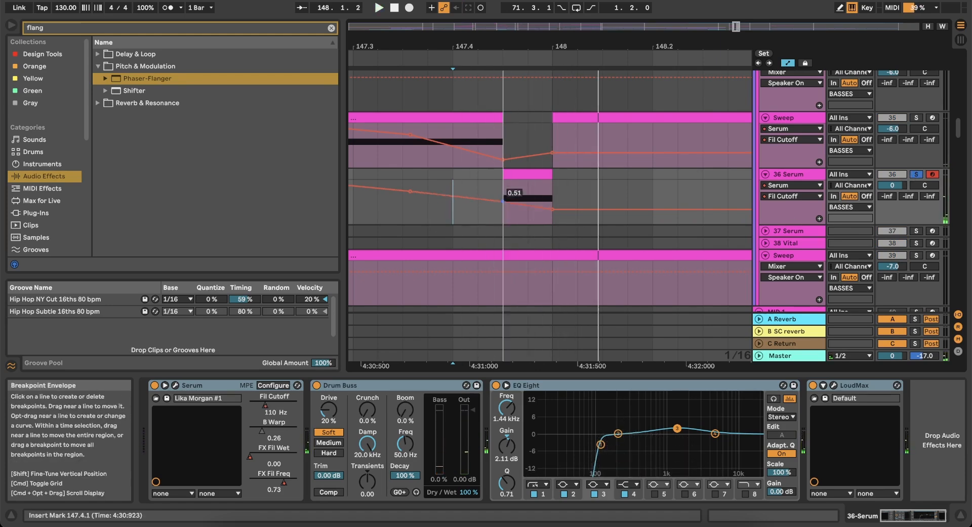
pyautogui.moveTo(503, 215); pyautogui.dragTo(504, 186)
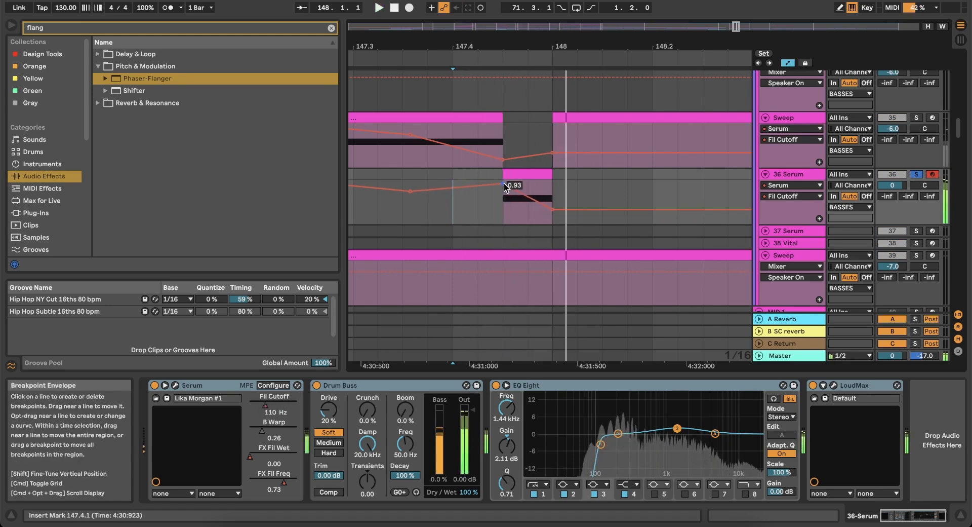
pyautogui.press('space')
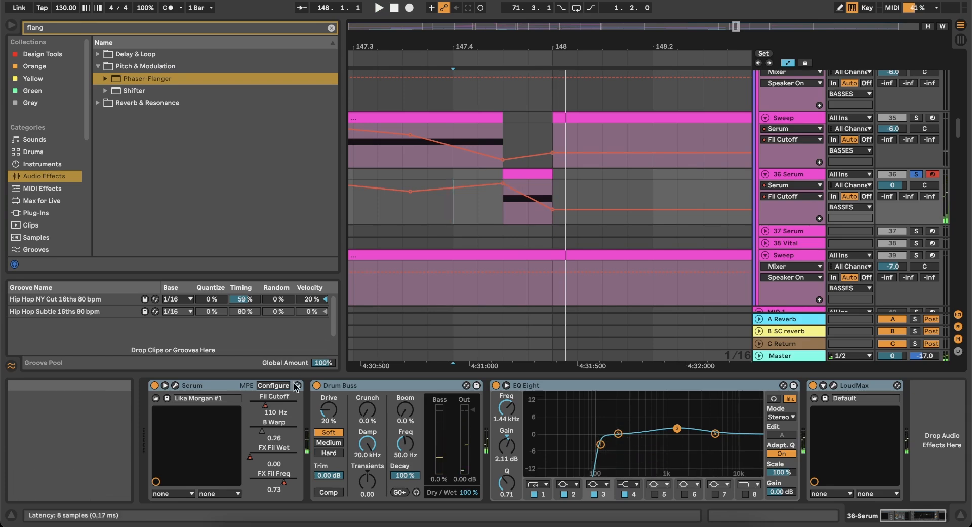
# Delete the Fil Cutoff breakpoint at the clip's end, lower the one at its start to 0.17, and play the clip.
pyautogui.click(553, 210)
pyautogui.moveTo(503, 192); pyautogui.dragTo(503, 215)
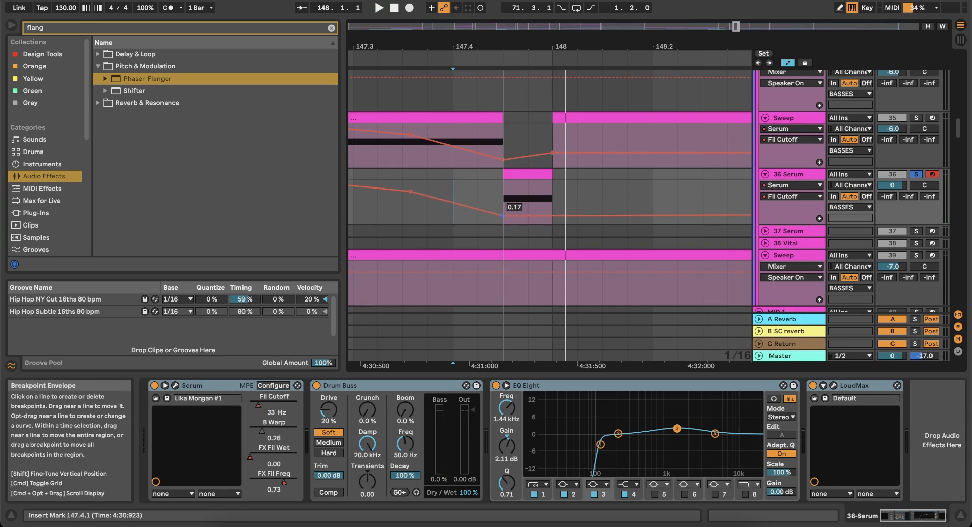
pyautogui.press('space')
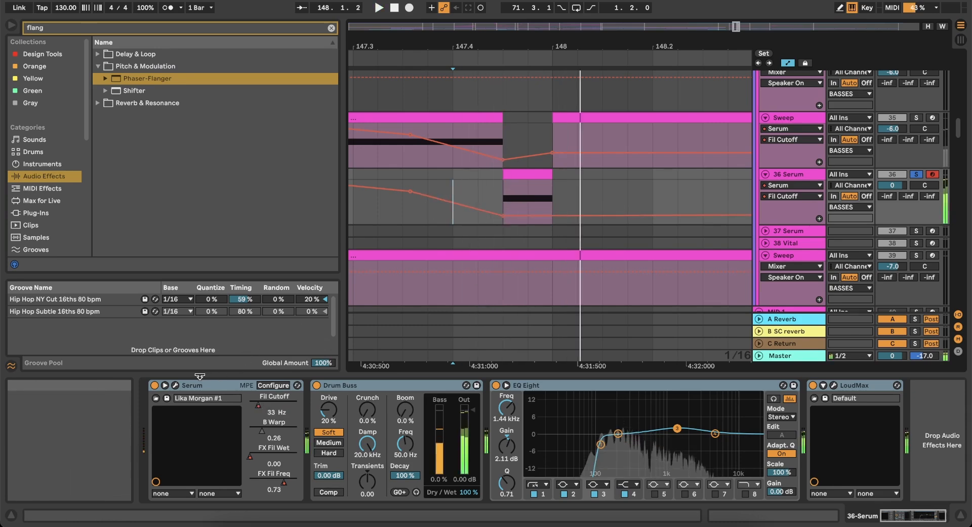
# Reopen Serum on track 36 and set the LFO 1 rate to bar.
pyautogui.click(175, 385)
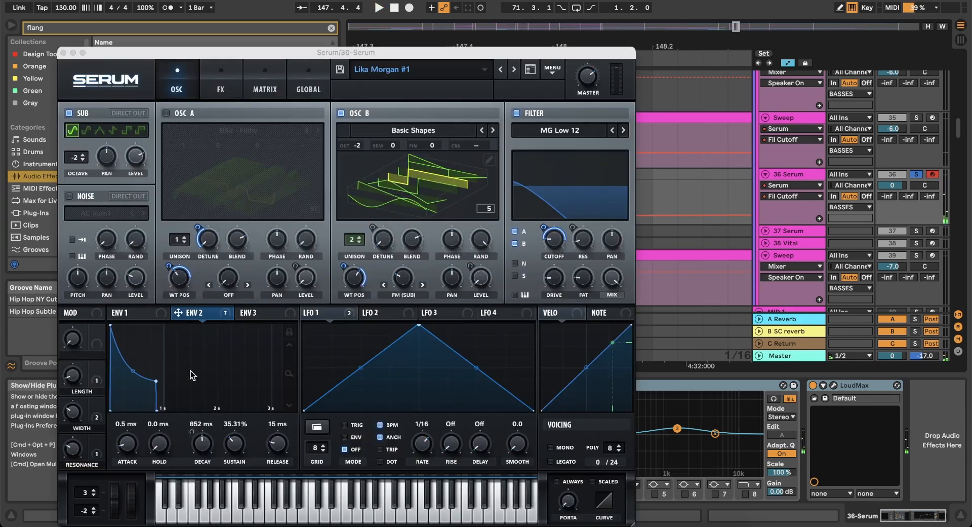
pyautogui.click(349, 314)
pyautogui.click(419, 444)
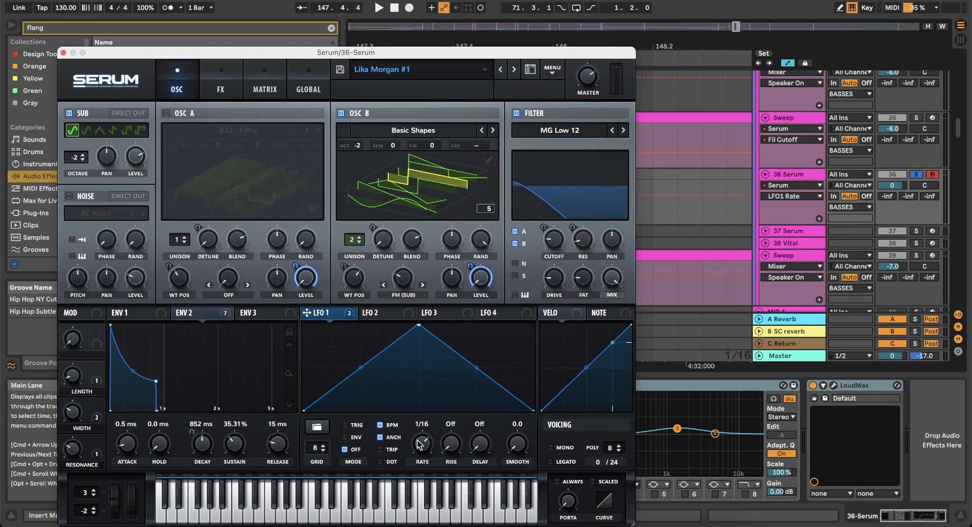
# Audition the clip without and with OSC A, and leave the oscillator switched off.
pyautogui.press('space')
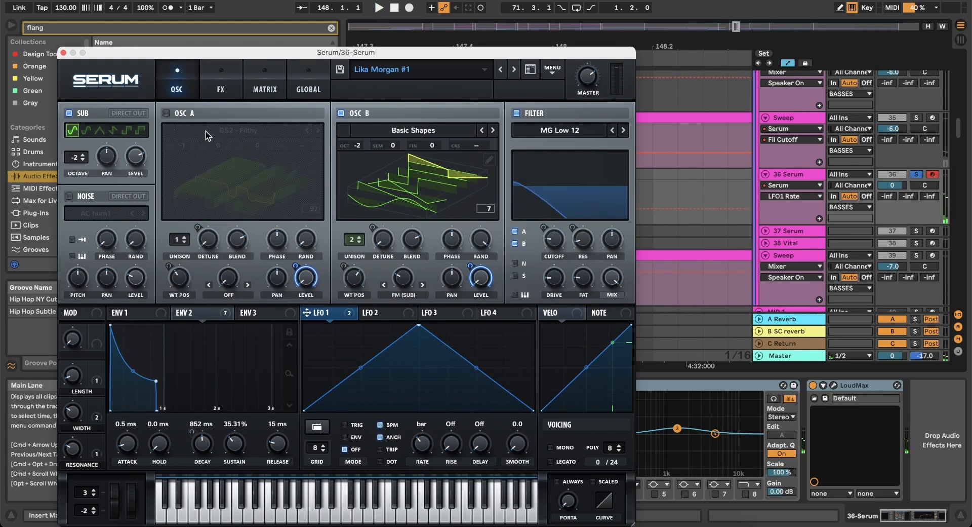
pyautogui.click(167, 113)
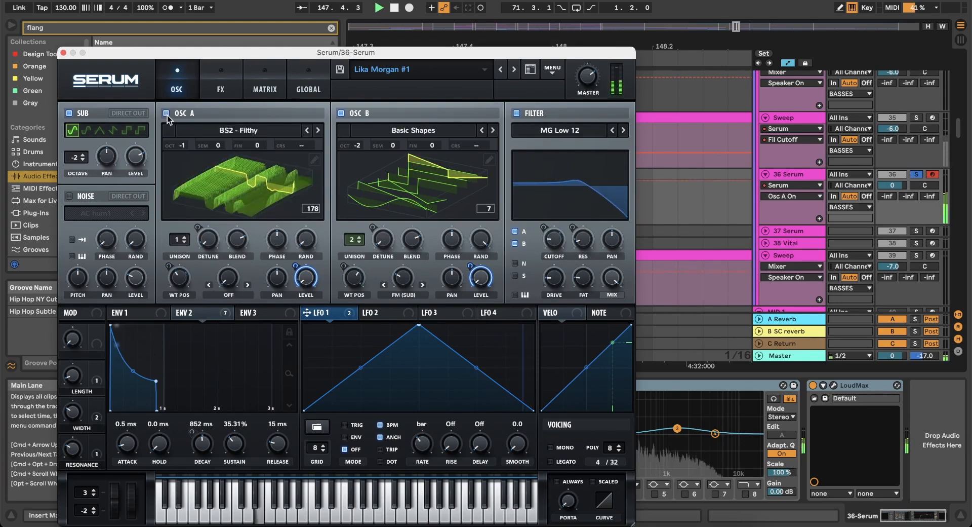
pyautogui.click(167, 113)
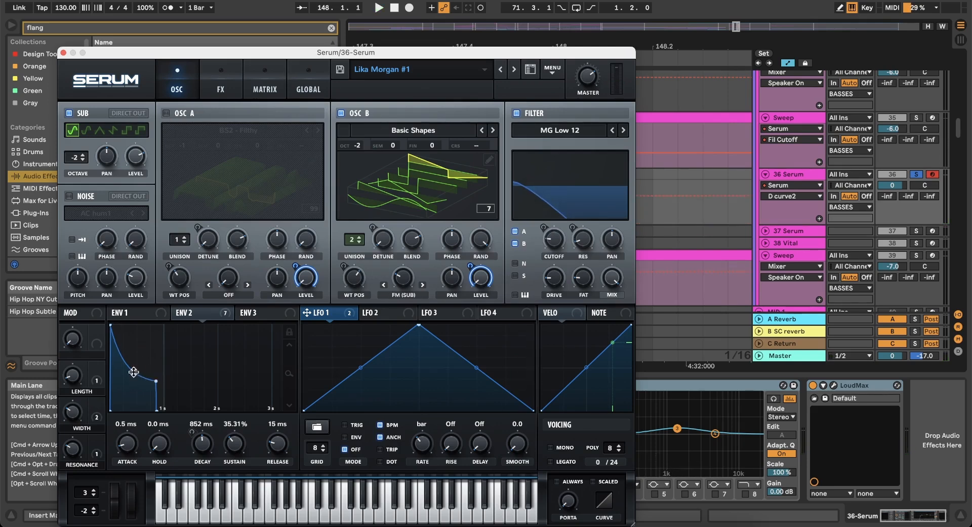
# Reshape ENV 2 to a 741 ms decay and 52.07% sustain, and play the clip.
pyautogui.moveTo(133, 372)
pyautogui.mouseDown()
pyautogui.moveTo(211, 351)
pyautogui.moveTo(151, 366)
pyautogui.mouseUp()
pyautogui.press('space')
pyautogui.press('space')
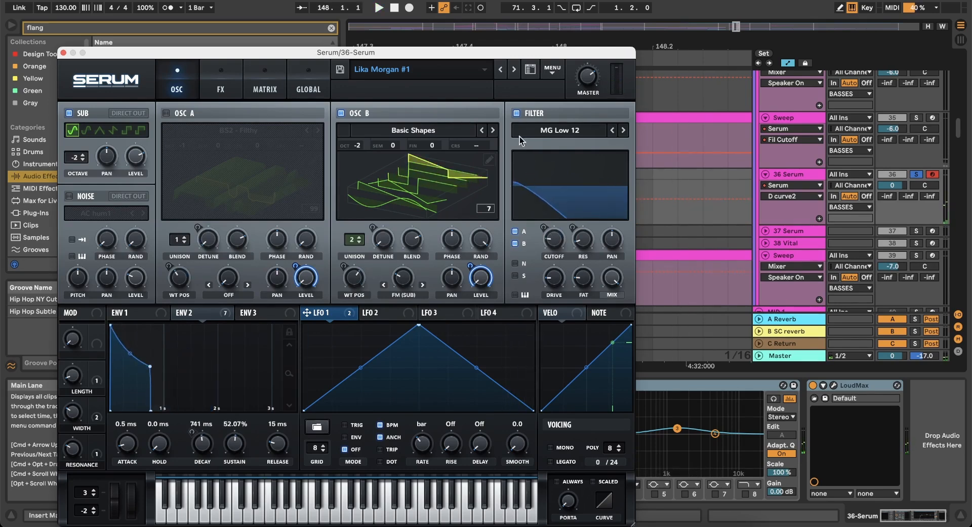
# Turn off Serum's filter on track 36 and play the clip unfiltered.
pyautogui.click(517, 114)
pyautogui.press('space')
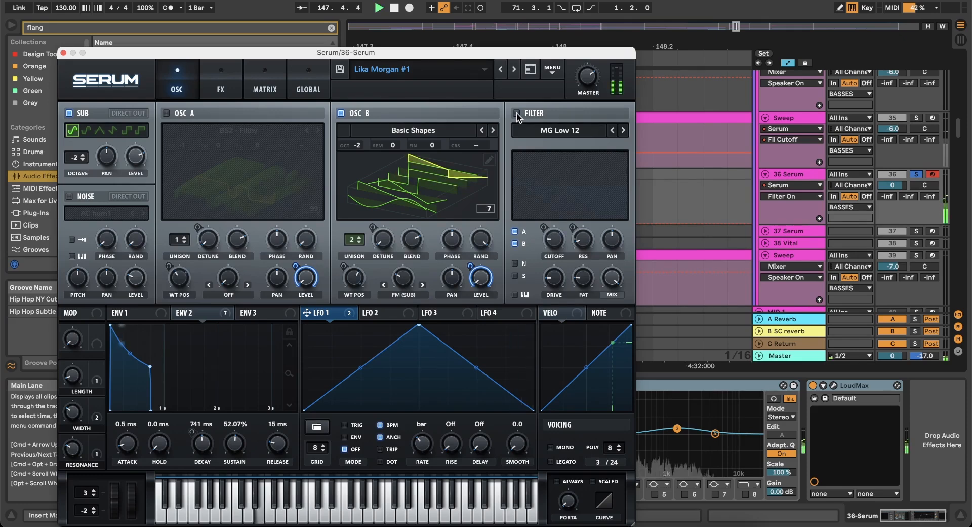
# Close the Serum editor and audition the soloed 36 Serum clip from 147.4.3.
pyautogui.press('space')
pyautogui.click(221, 76)
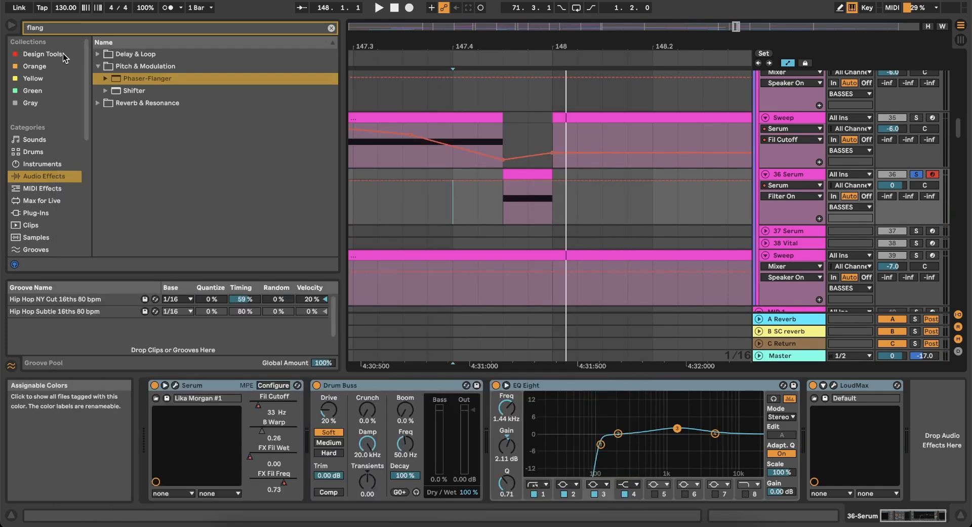
pyautogui.click(63, 53)
pyautogui.click(503, 201)
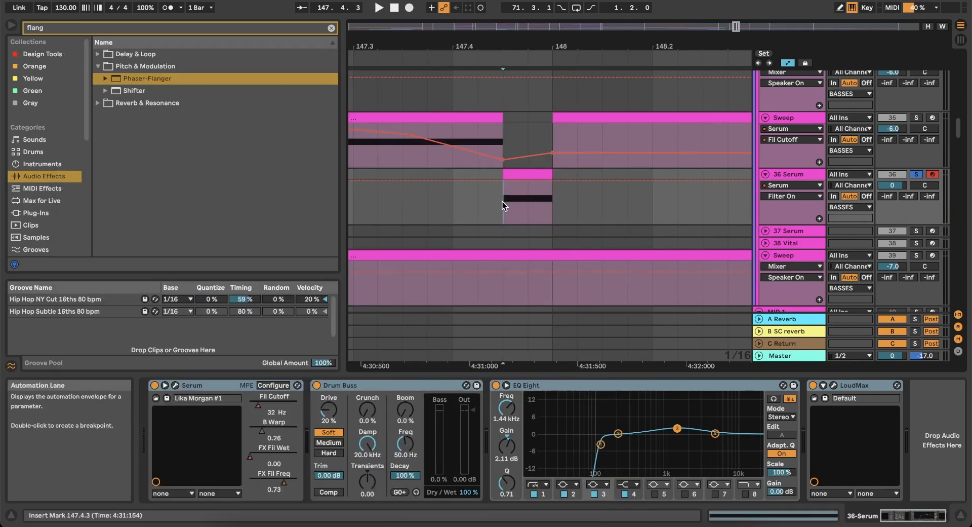
pyautogui.press('space')
pyautogui.press('space')
pyautogui.press('space')
pyautogui.press('space')
pyautogui.press('space')
pyautogui.press('space')
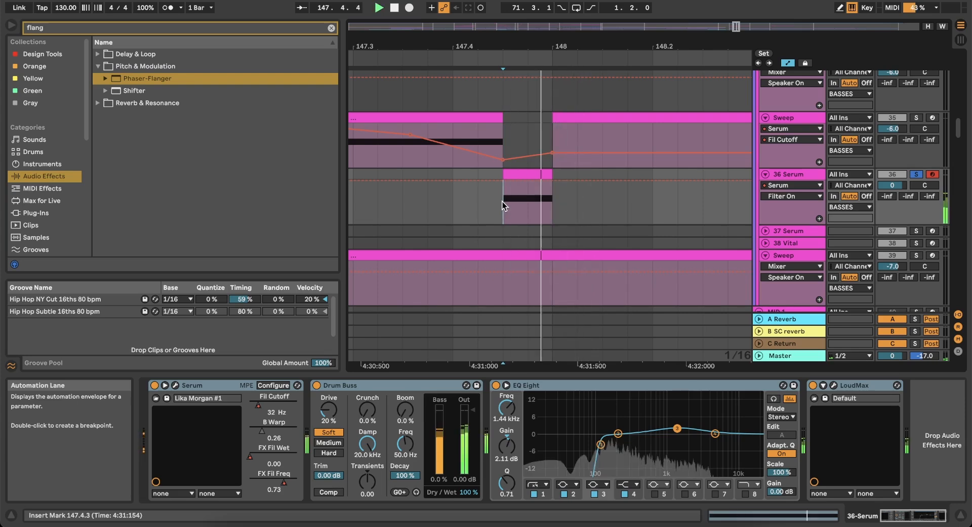
# Turn off solo on the 36 Serum track and play the passage in the full mix from 147.3.1.
pyautogui.click(454, 202)
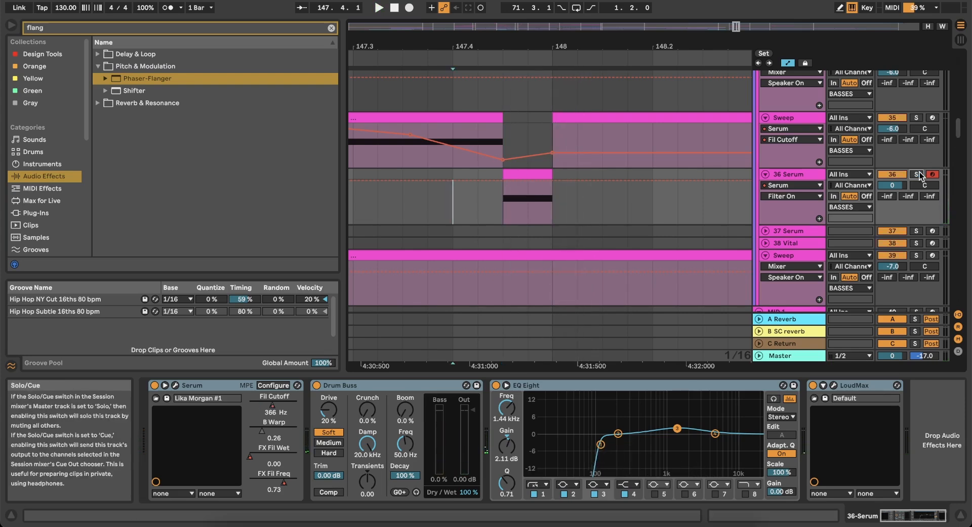
pyautogui.press('space')
pyautogui.click(356, 200)
pyautogui.press('space')
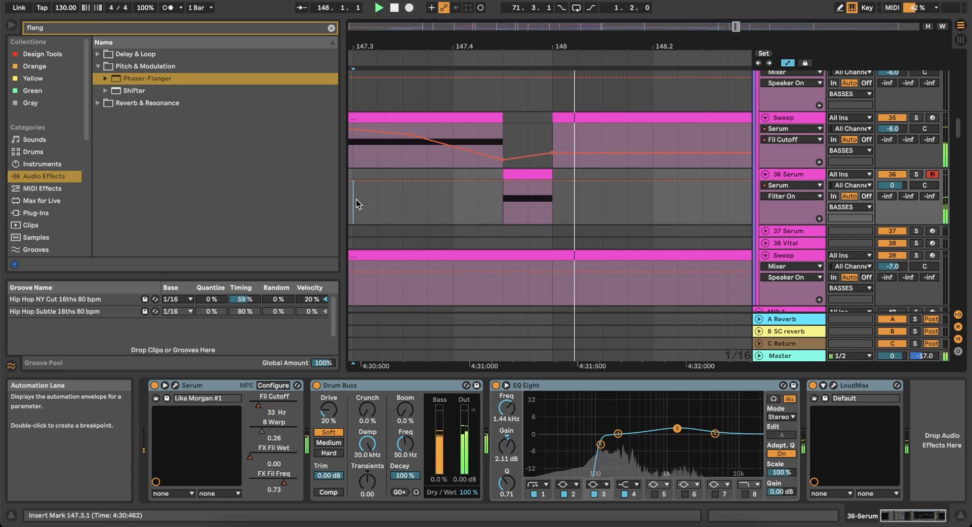
pyautogui.press('space')
# Remove all modulators from the oscillator A and B level knobs in the 36 Serum instrument and play the result.
pyautogui.click(218, 384)
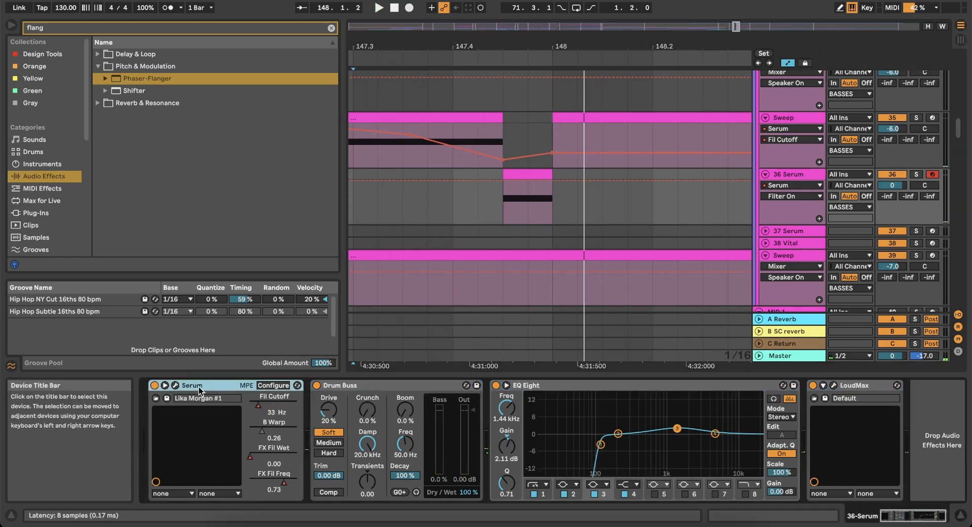
pyautogui.click(175, 385)
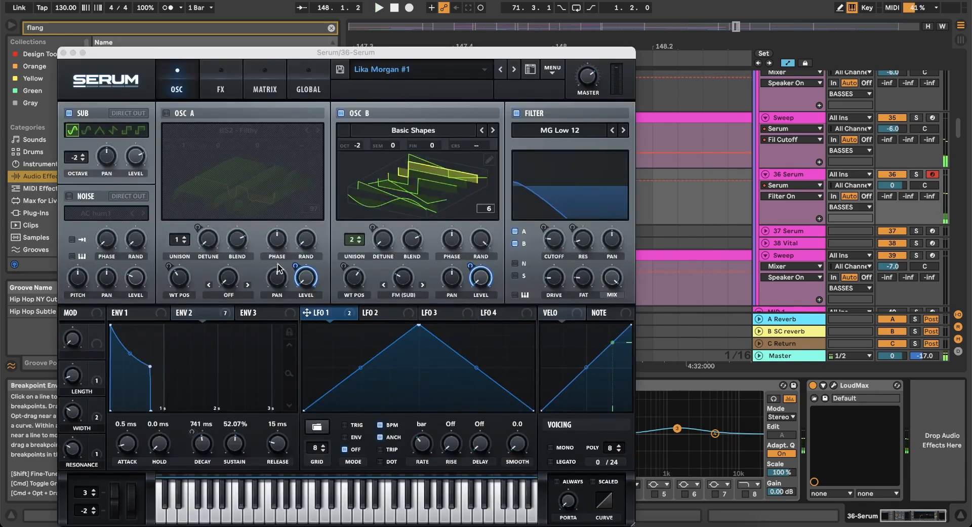
pyautogui.rightClick(305, 269)
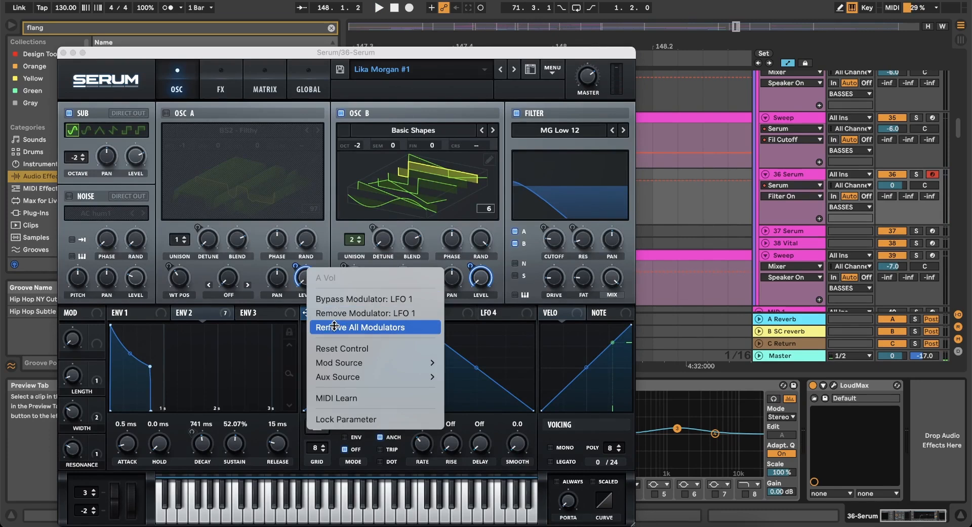
pyautogui.click(334, 327)
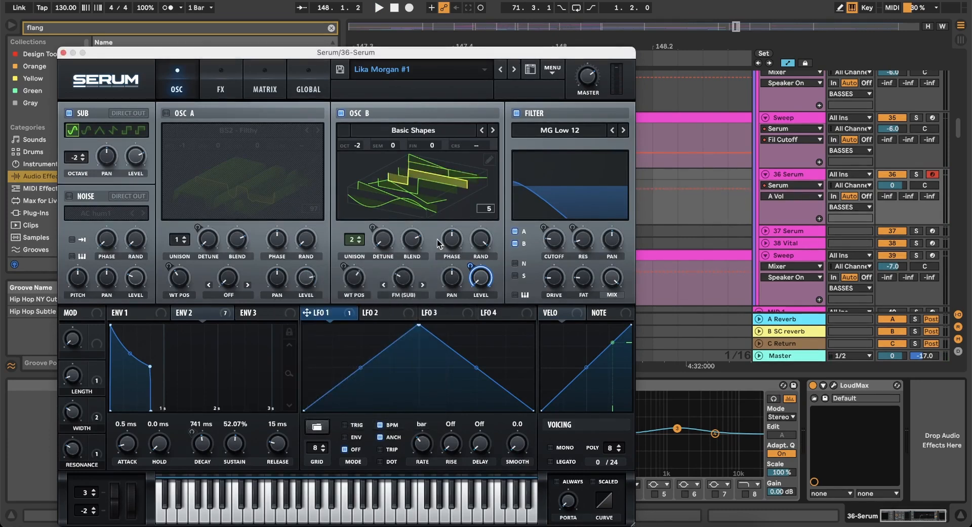
pyautogui.rightClick(479, 271)
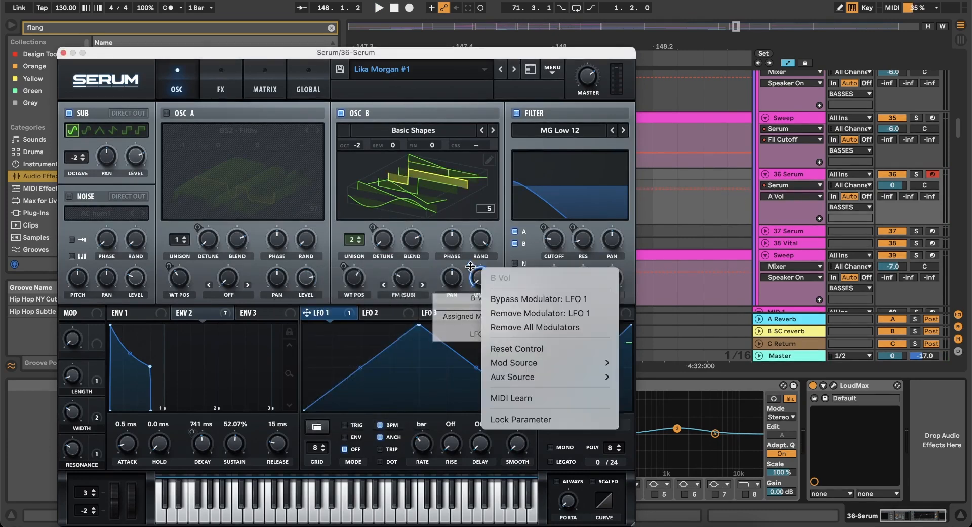
pyautogui.click(499, 329)
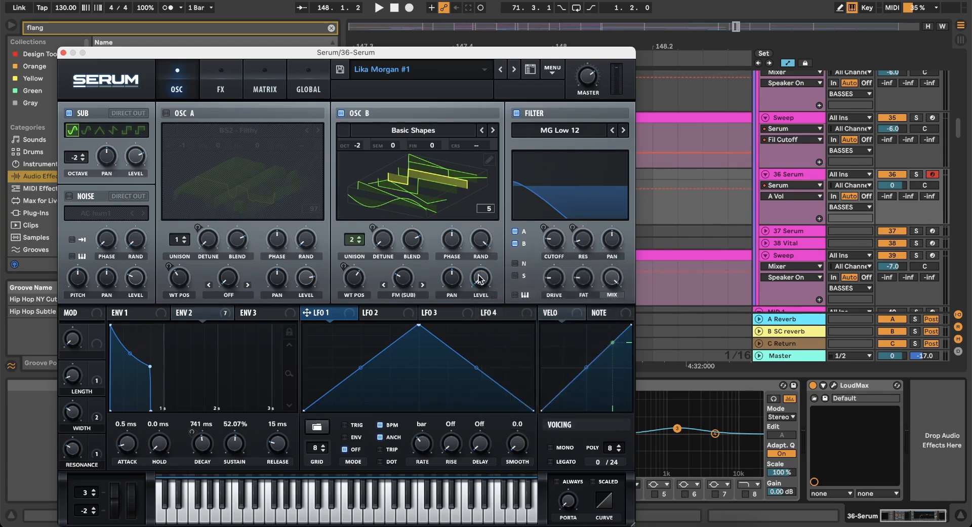
pyautogui.press('space')
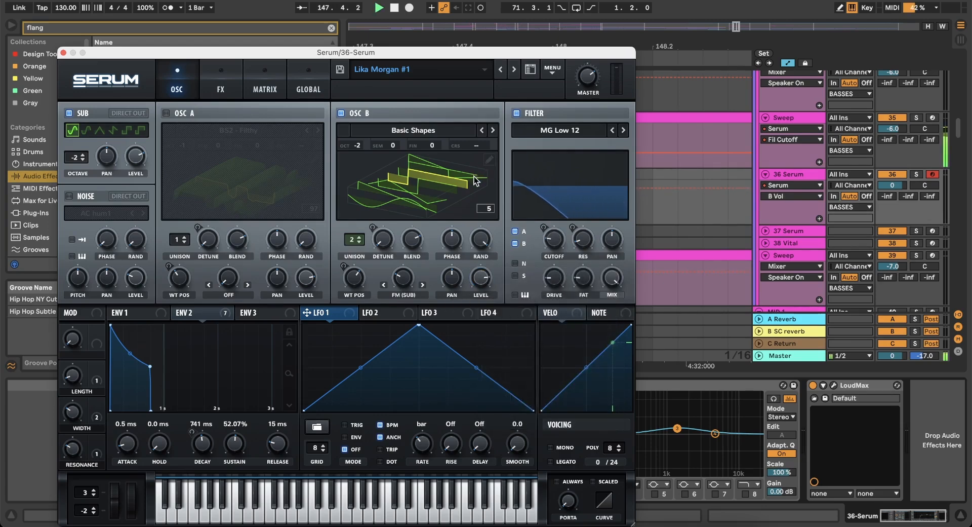
pyautogui.moveTo(480, 293)
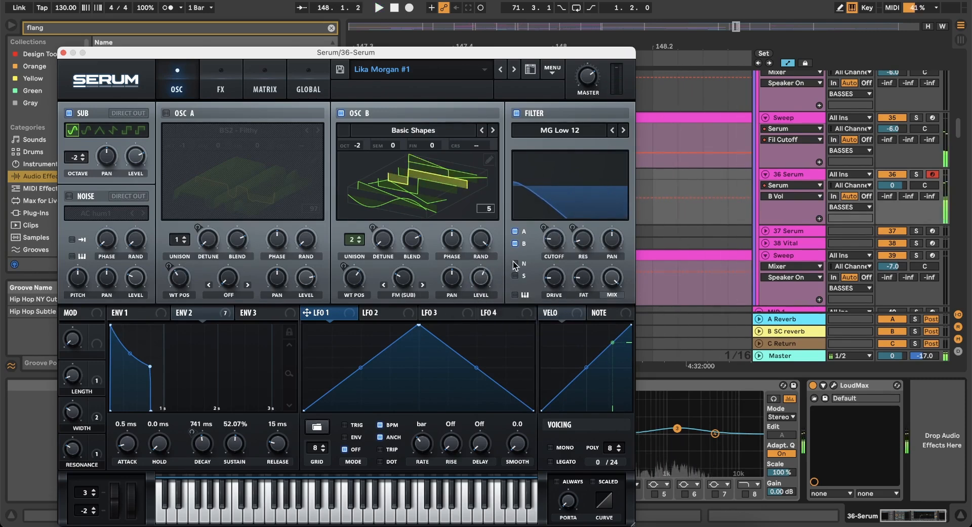
# Lower Serum's filter cutoff to 19 Hz and reshape Env 2 to 801 ms decay, 37.72% sustain and a steeper decay curve.
pyautogui.click(554, 241)
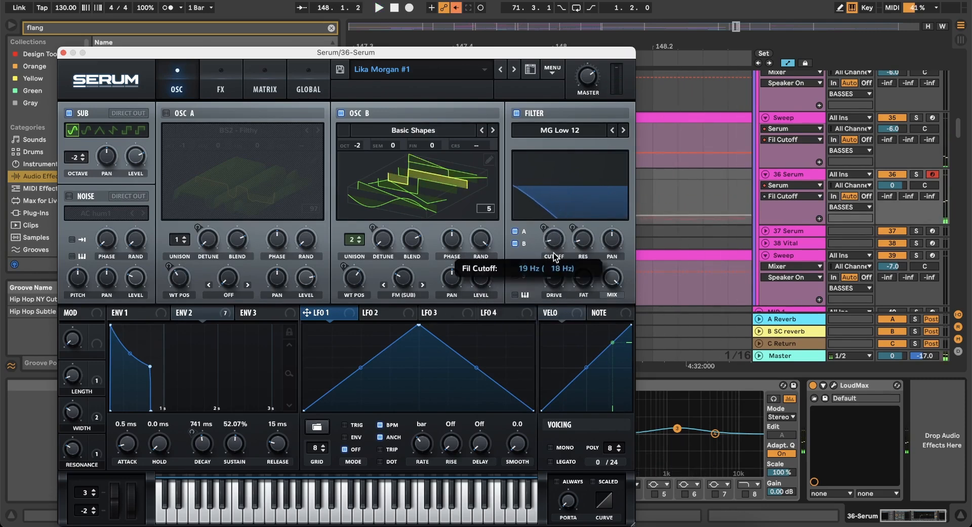
pyautogui.click(206, 317)
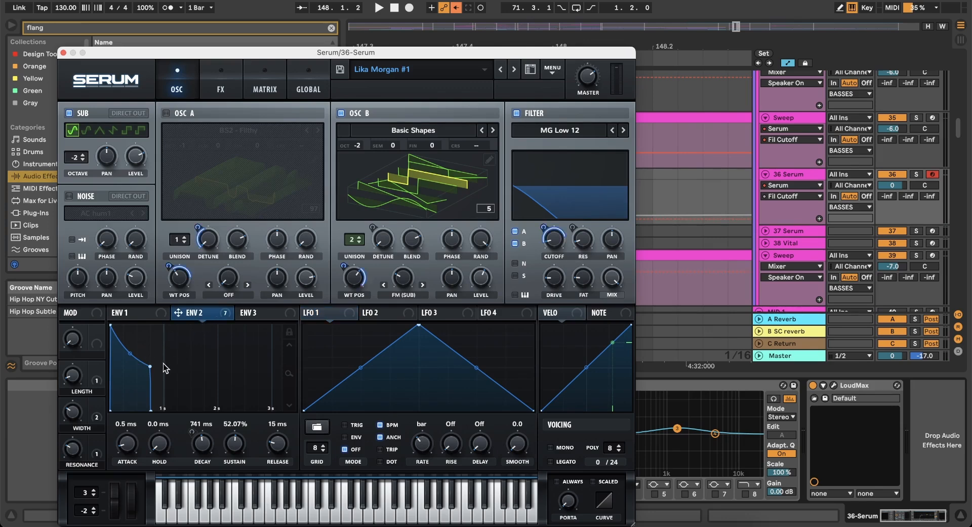
pyautogui.moveTo(150, 365); pyautogui.dragTo(152, 378)
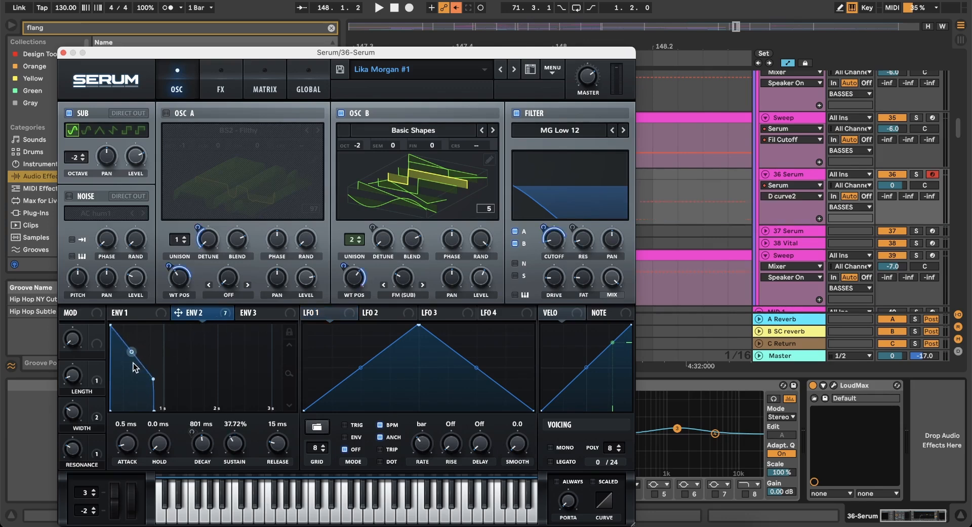
pyautogui.moveTo(132, 346); pyautogui.dragTo(123, 365)
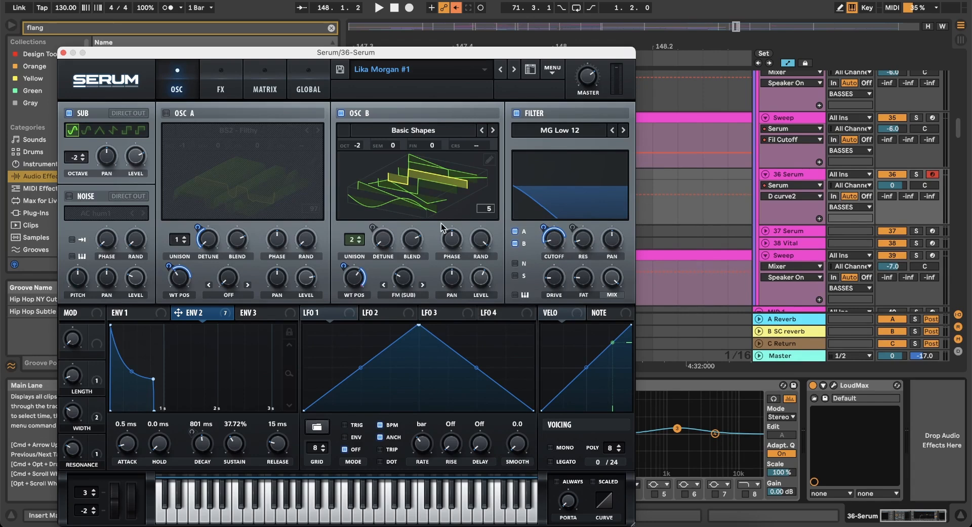
pyautogui.press('space')
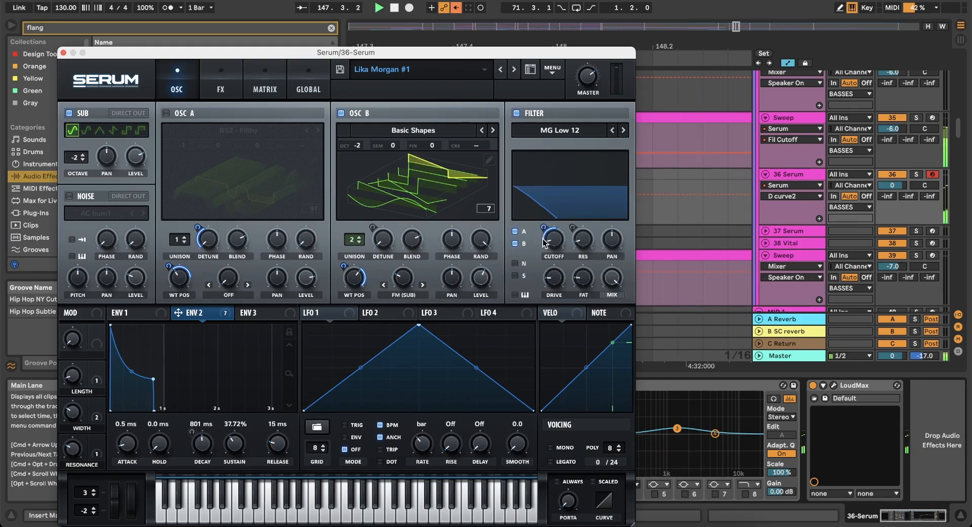
pyautogui.moveTo(544, 230)
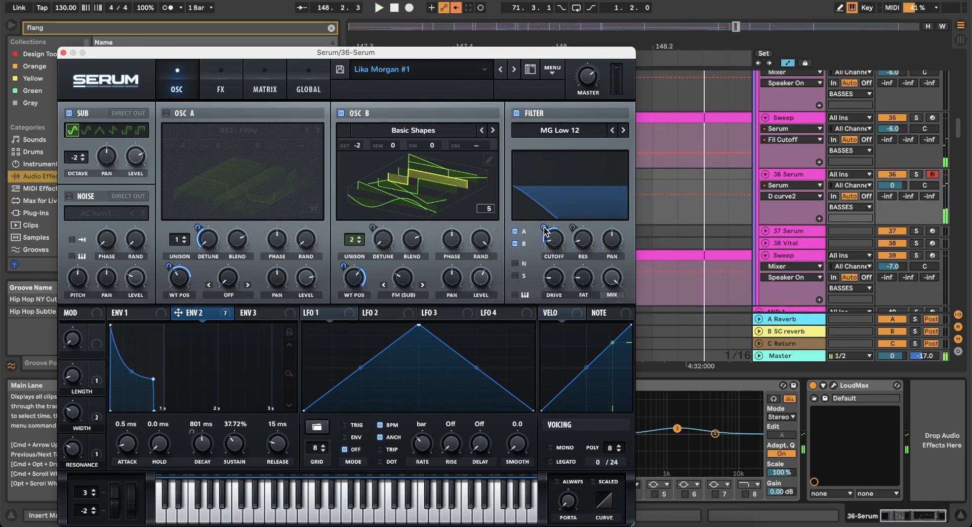
pyautogui.click(64, 52)
# Duplicate the 36 Serum track and place the copied clip on the new track from 148.1.1, extended to 149.1.1.
pyautogui.click(436, 220)
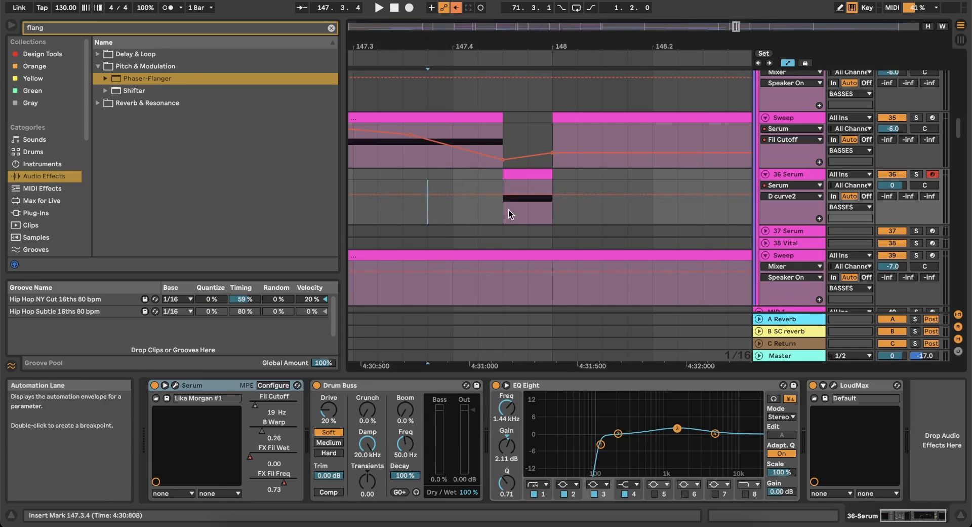
pyautogui.scroll(-5, 508, 209)
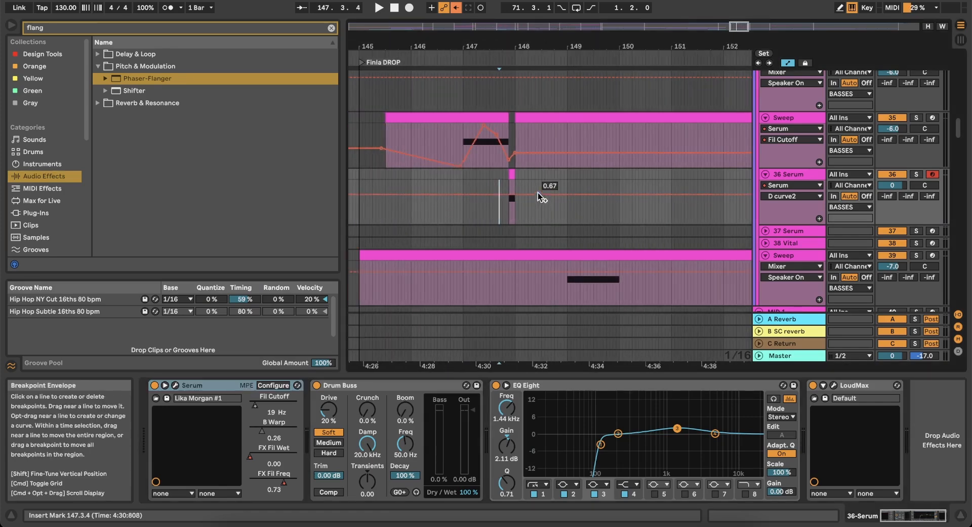
pyautogui.click(788, 175)
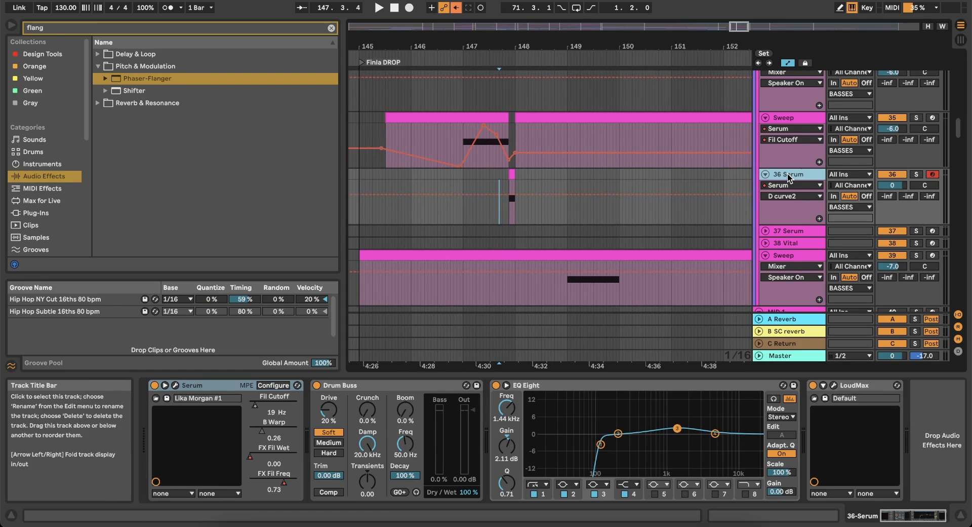
pyautogui.press('super+d')
pyautogui.scroll(5, 513, 232)
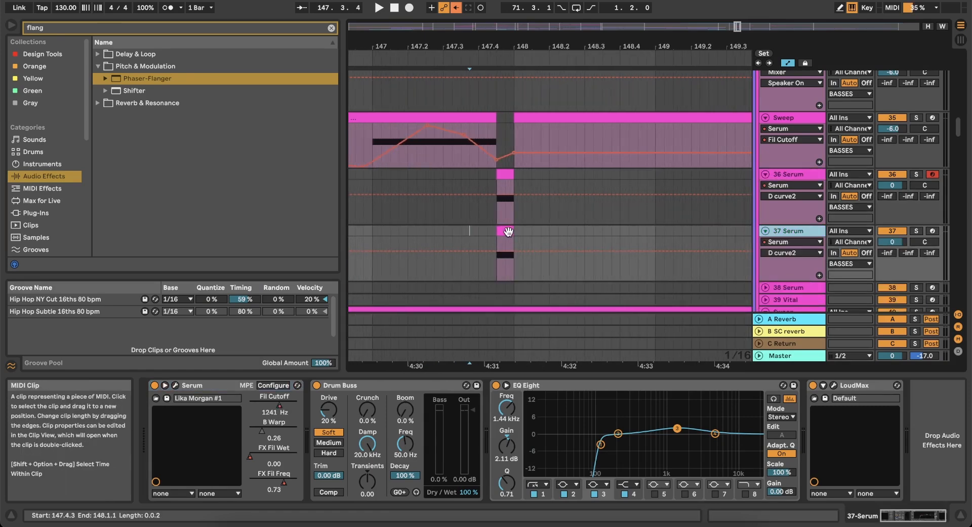
pyautogui.moveTo(508, 231); pyautogui.dragTo(655, 223)
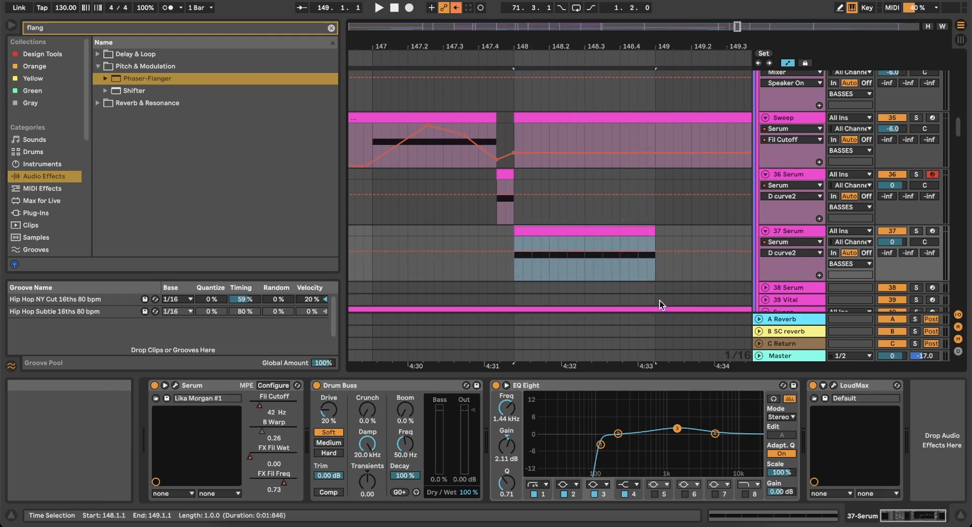
# Replace the repeated E2 notes in the new clip with one E2 note held for the full bar.
pyautogui.click(762, 514)
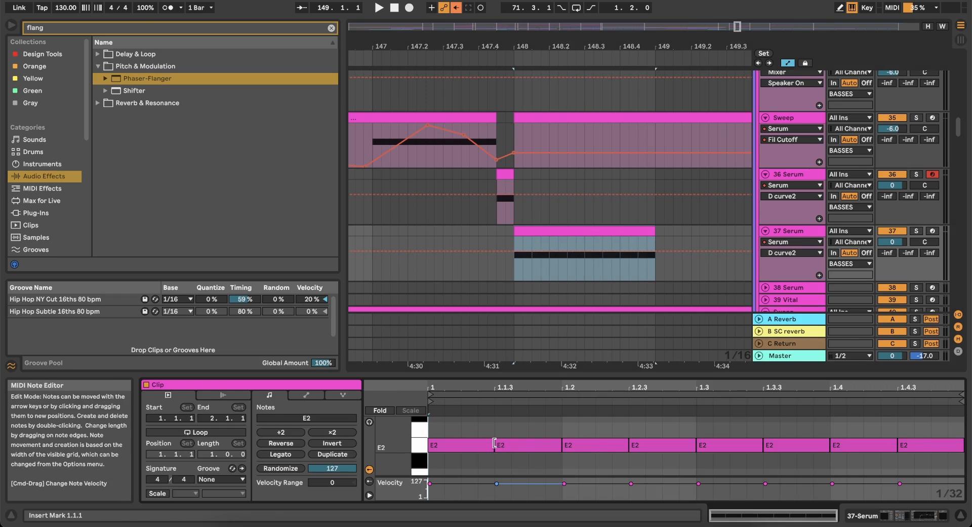
pyautogui.moveTo(491, 444); pyautogui.dragTo(951, 444)
pyautogui.click(896, 515)
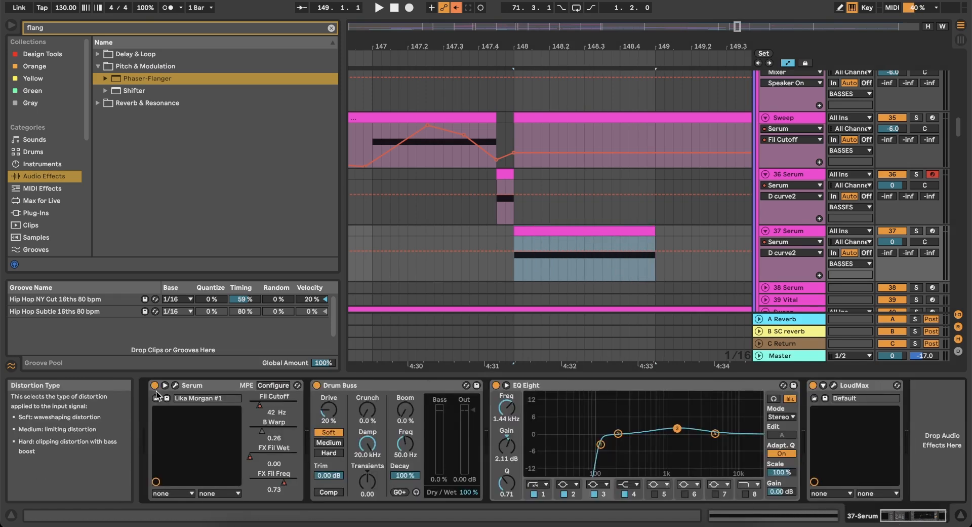
# In the 37 Serum instrument, remove the Env 2 modulation from the filter cutoff and set Env 2 to 1.18 s decay and 100% sustain.
pyautogui.click(175, 386)
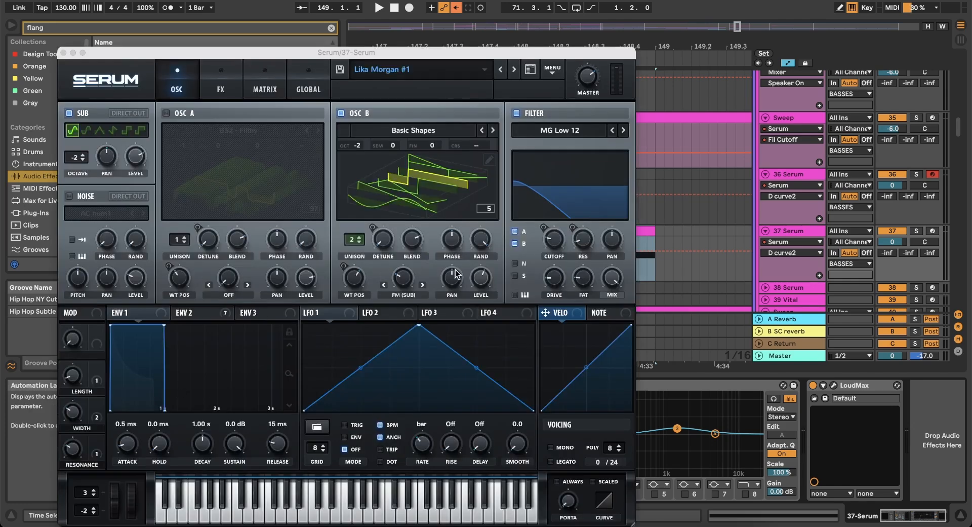
pyautogui.click(223, 316)
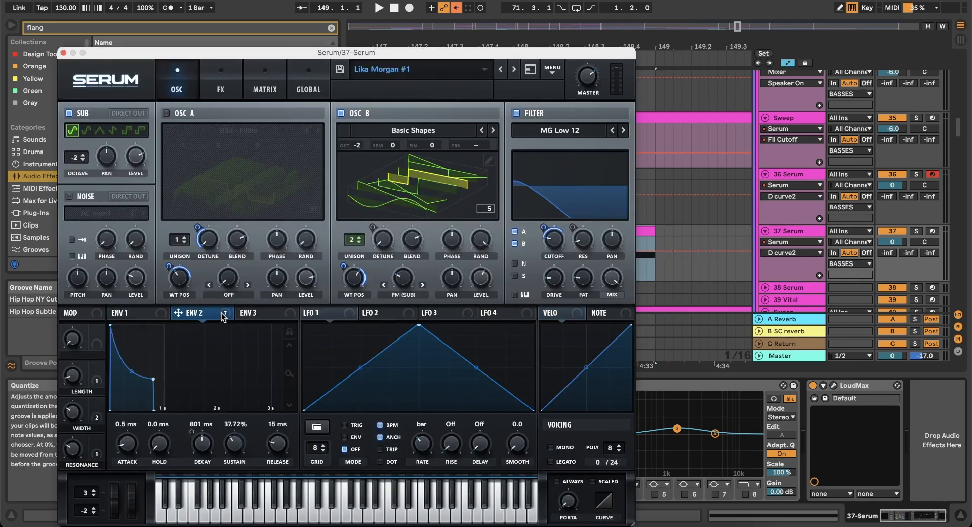
pyautogui.rightClick(545, 230)
pyautogui.click(590, 289)
pyautogui.moveTo(151, 379); pyautogui.dragTo(172, 301)
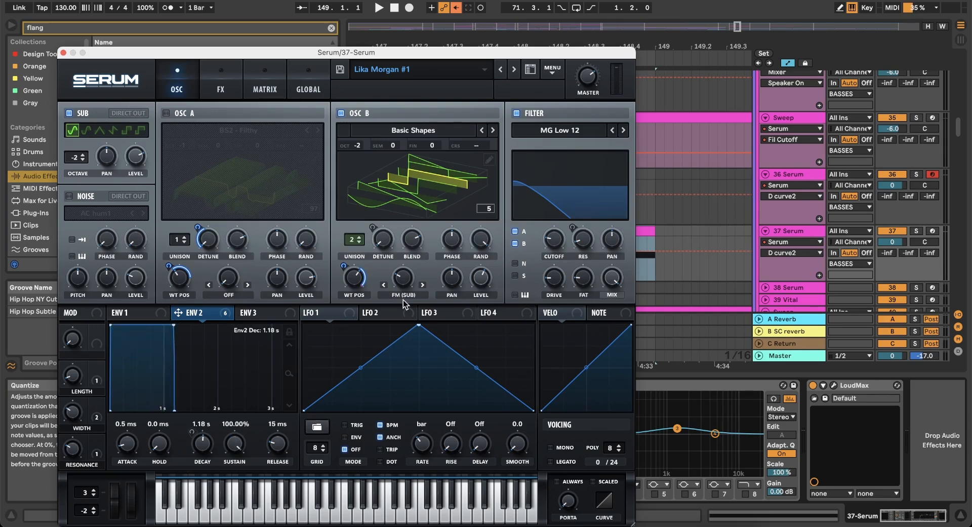
# Redraw LFO 1 as a falling slope with a low middle breakpoint and assign it to the filter cutoff.
pyautogui.moveTo(419, 326); pyautogui.dragTo(338, 331)
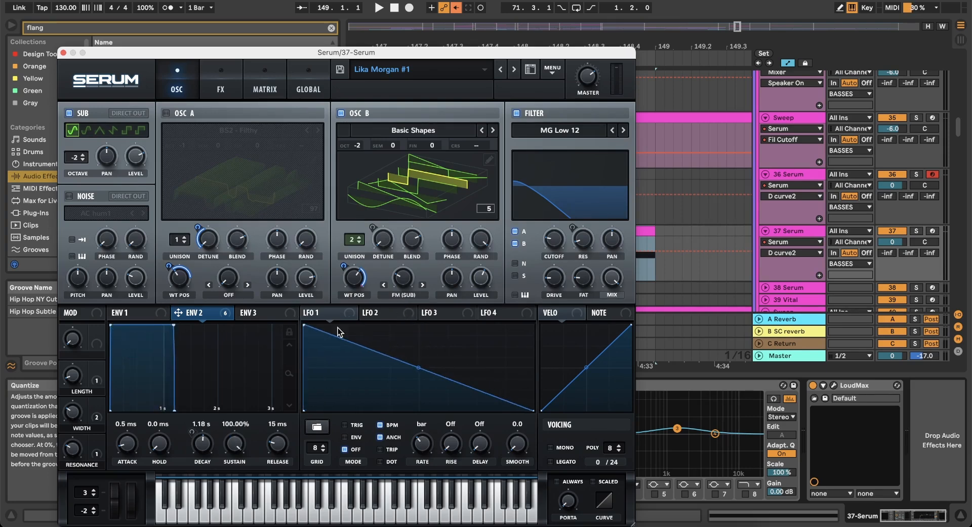
pyautogui.doubleClick(379, 383)
pyautogui.moveTo(307, 312); pyautogui.dragTo(543, 252)
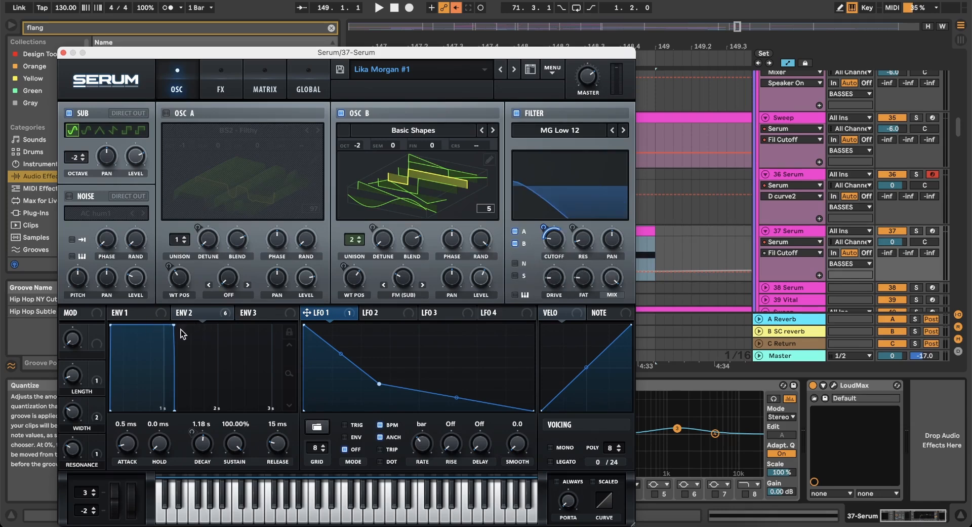
# Bend both segments of LFO 1 into curves, turn off its BPM sync, and return to the arrangement at 147.2.2.
pyautogui.click(212, 316)
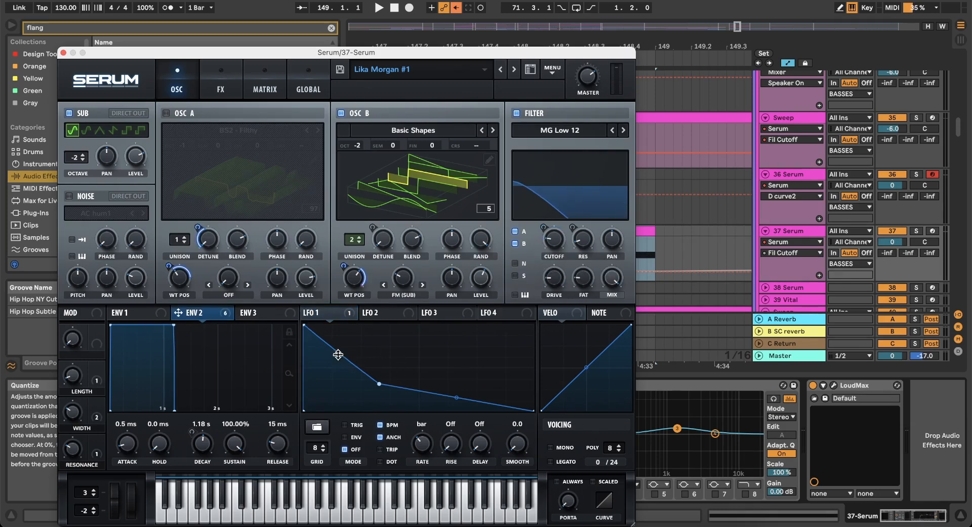
pyautogui.moveTo(338, 354); pyautogui.dragTo(340, 369)
pyautogui.moveTo(457, 398); pyautogui.dragTo(459, 391)
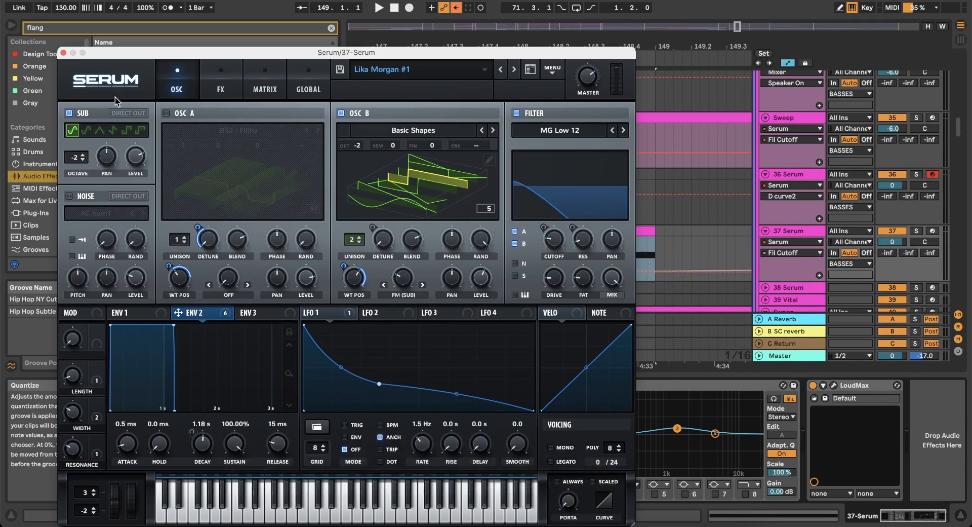
pyautogui.click(63, 52)
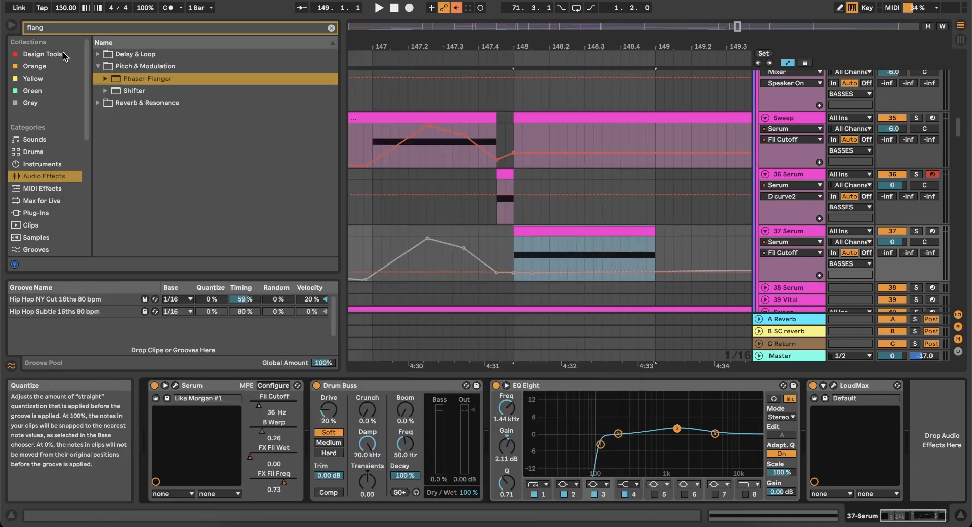
pyautogui.click(415, 213)
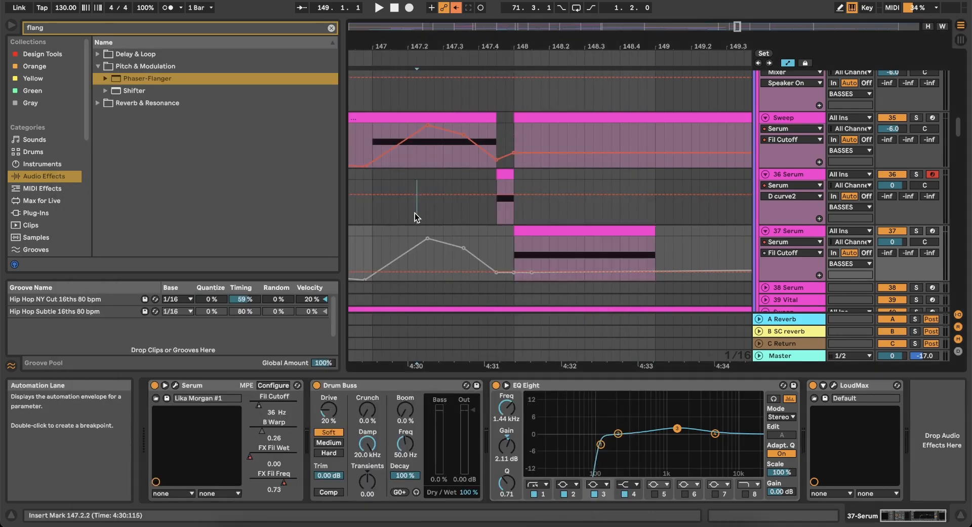
# Re-enable the overridden automation and audition the passage from 147.4.1 to bar 149.
pyautogui.click(456, 8)
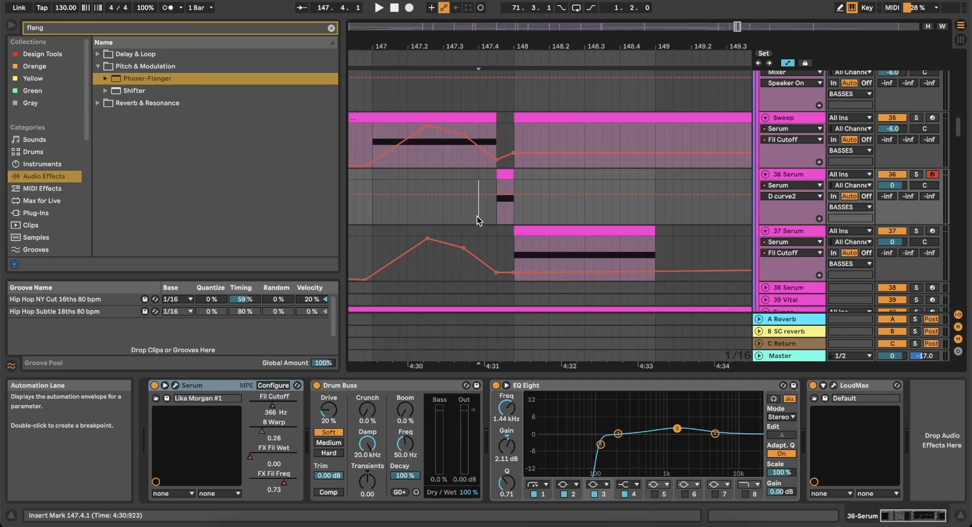
pyautogui.press('space')
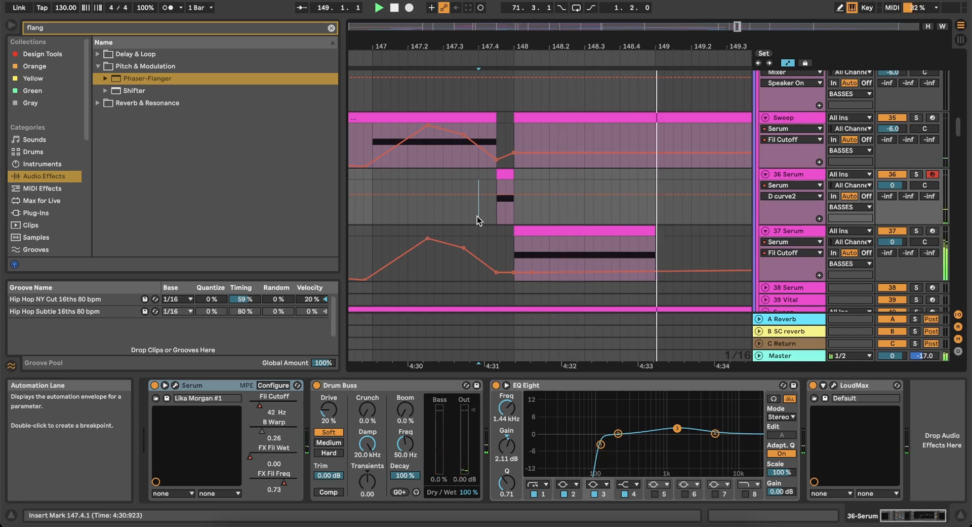
pyautogui.press('space')
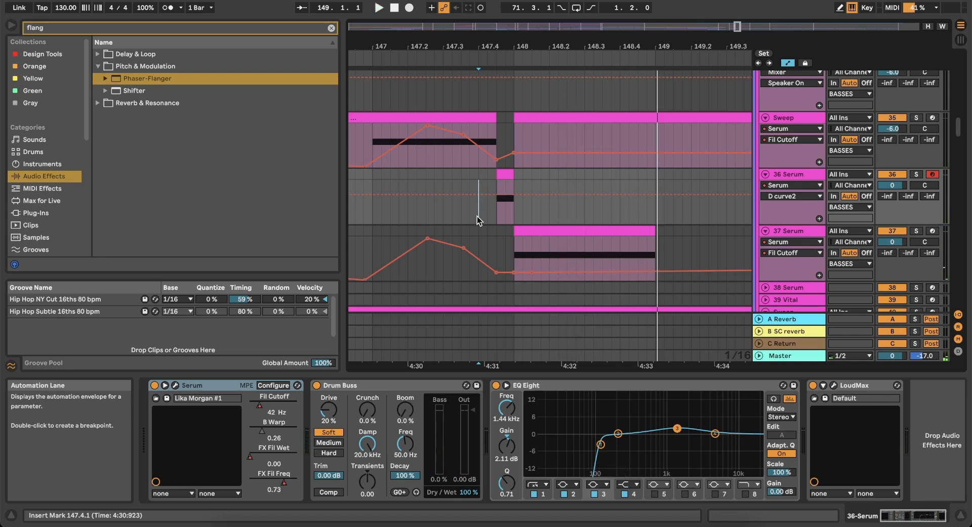
pyautogui.scroll(-3, 510, 211)
pyautogui.hscroll(-3, 430, 208)
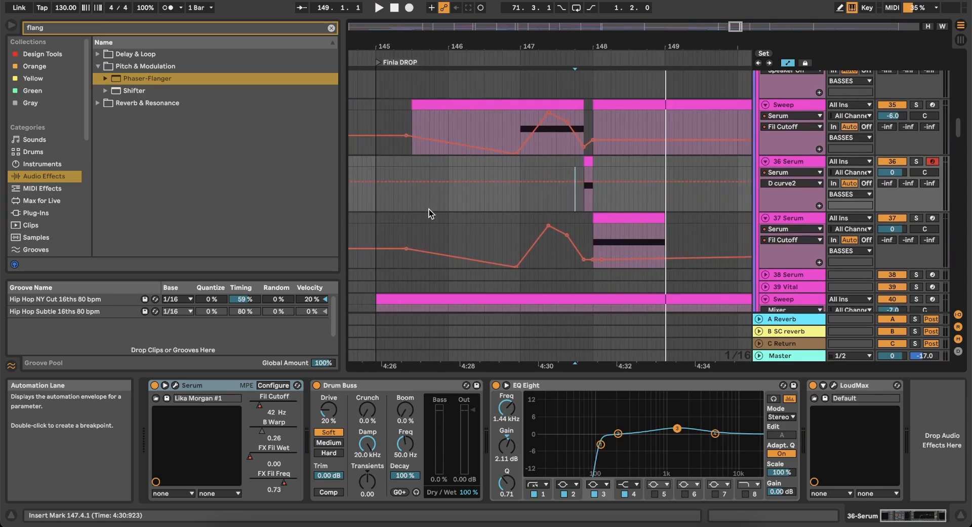
# In the 37 Serum instrument, select the LFO 1 rate so it becomes the track's displayed automation parameter.
pyautogui.click(606, 217)
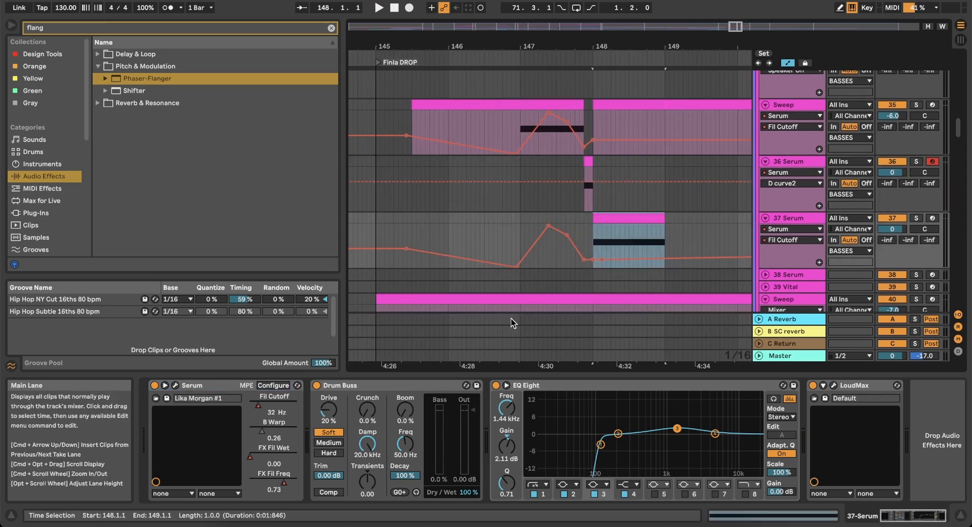
pyautogui.click(259, 410)
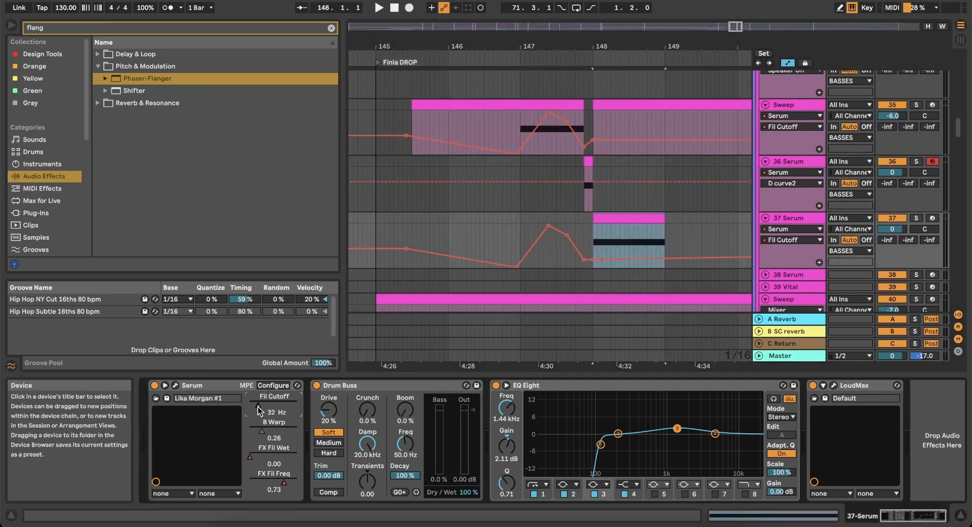
pyautogui.click(788, 218)
pyautogui.click(610, 217)
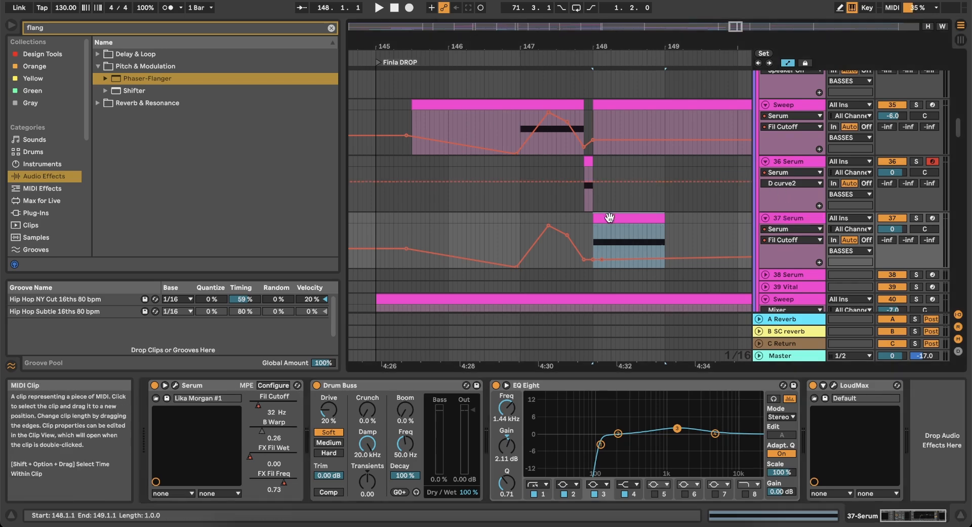
pyautogui.click(175, 385)
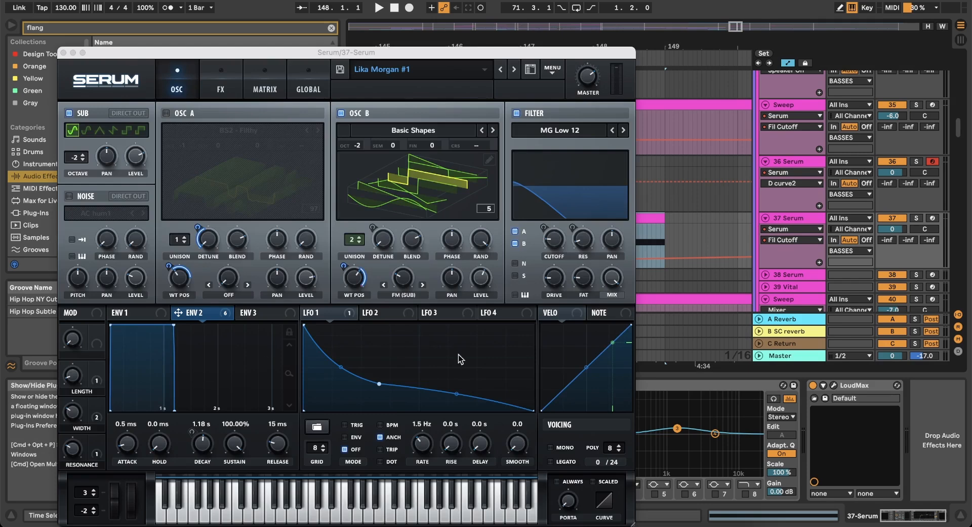
pyautogui.click(428, 449)
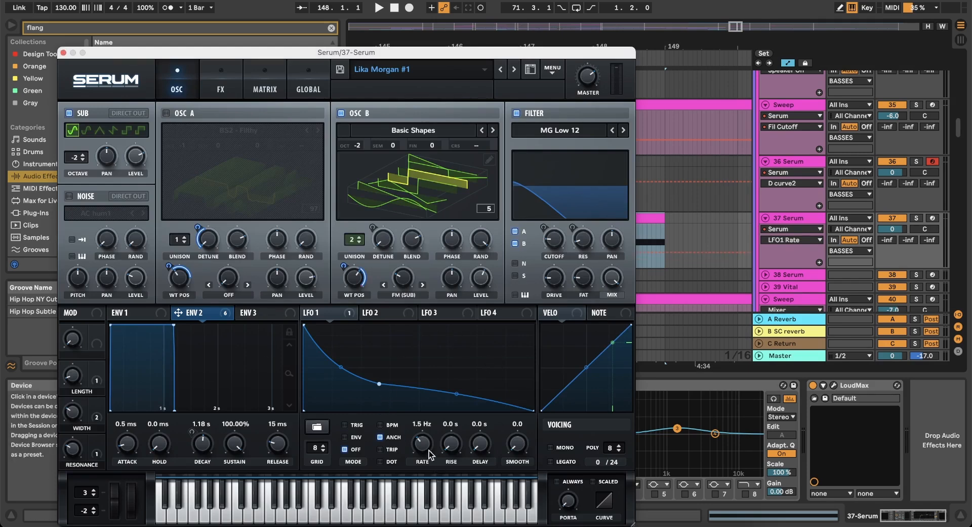
pyautogui.click(63, 53)
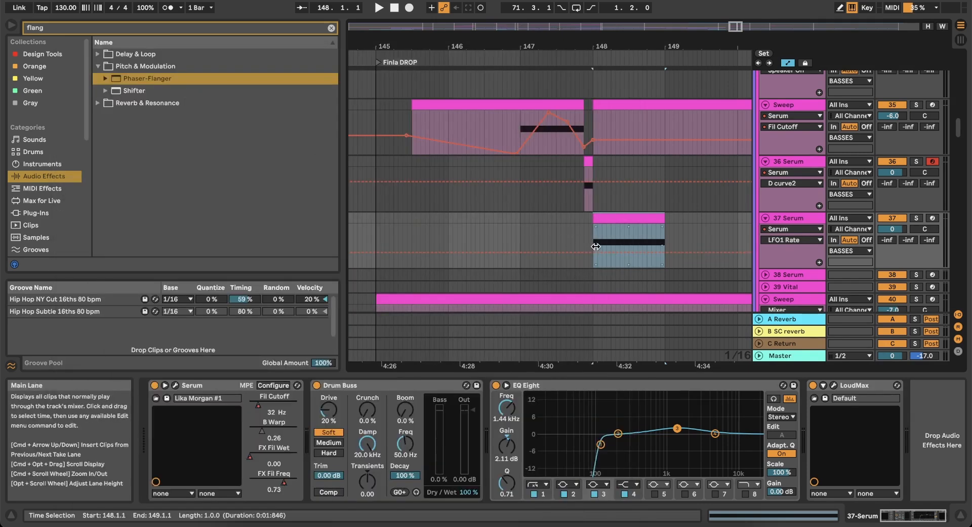
# Add LFO 1 rate automation to track 37 that falls from 0.63 at bar 148 to about 0.20 near 148.2.
pyautogui.press('space')
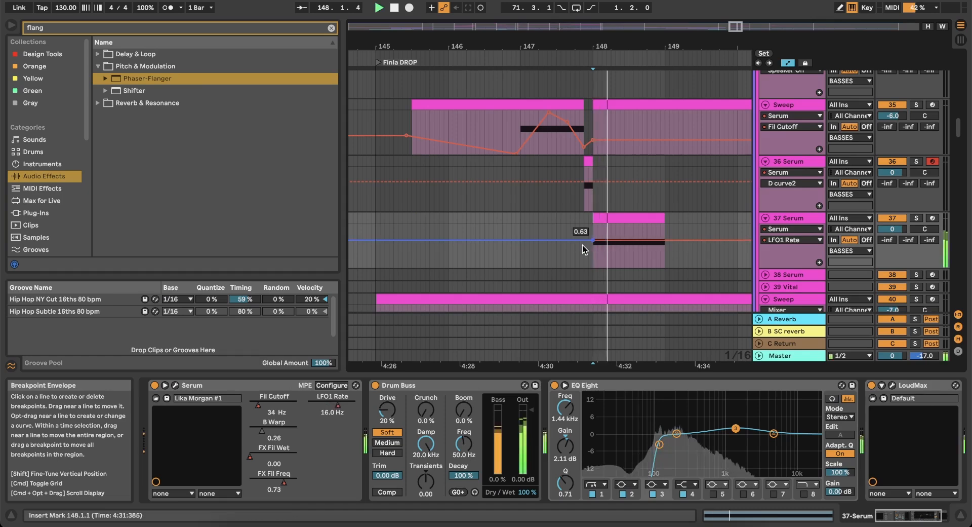
pyautogui.click(572, 254)
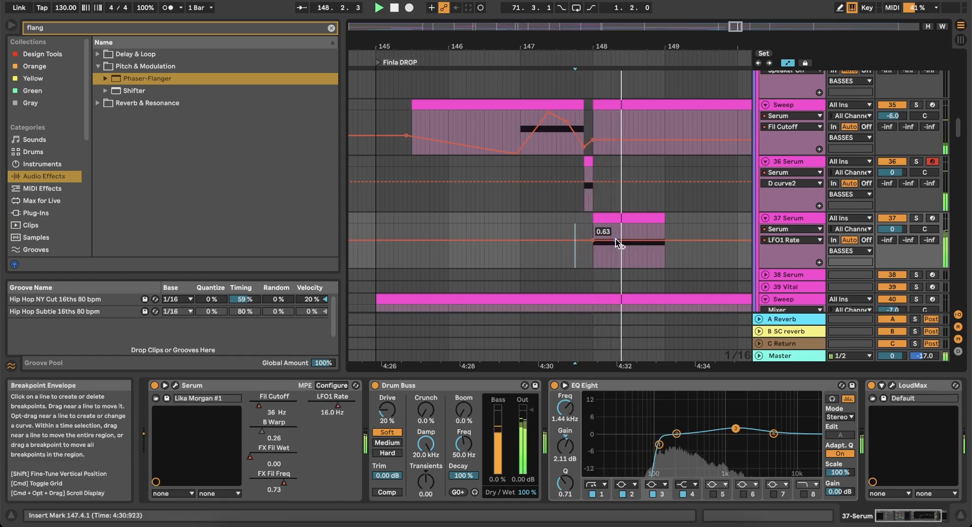
pyautogui.moveTo(617, 239); pyautogui.dragTo(619, 257)
pyautogui.press('space')
pyautogui.press('space')
pyautogui.scroll(3, 619, 257)
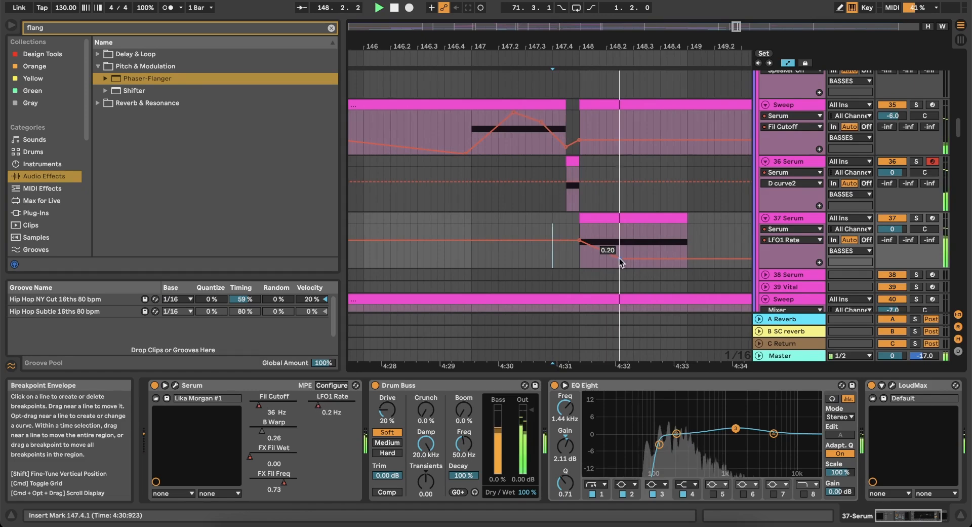
# Lower the LFO 1 rate at the start of the bar 148 clip and ramp it up toward the clip's end at 149.
pyautogui.press('space')
pyautogui.press('space')
pyautogui.moveTo(582, 236); pyautogui.dragTo(622, 255)
pyautogui.moveTo(650, 255); pyautogui.dragTo(686, 244)
pyautogui.press('space')
pyautogui.press('space')
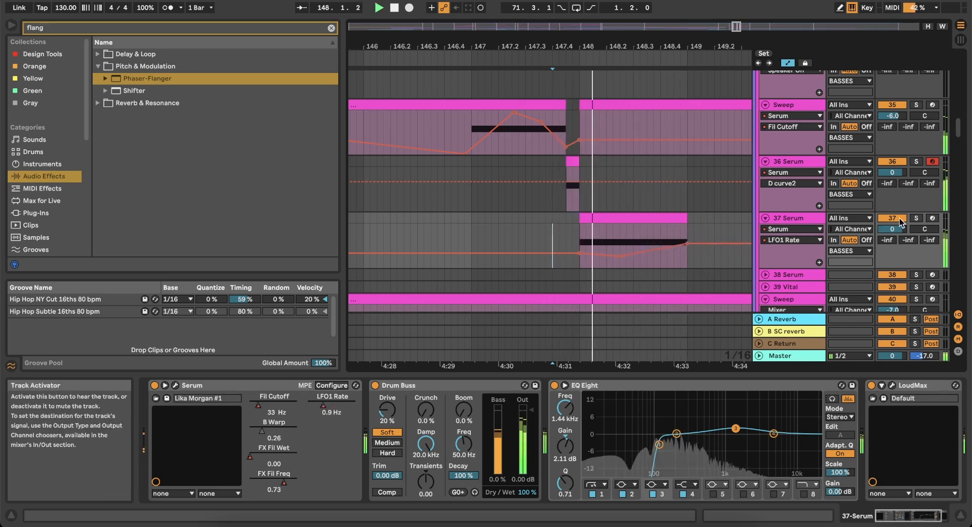
# Solo track 37 and switch LFO 1 in its Serum instrument to Trig mode.
pyautogui.click(917, 218)
pyautogui.press('space')
pyautogui.press('space')
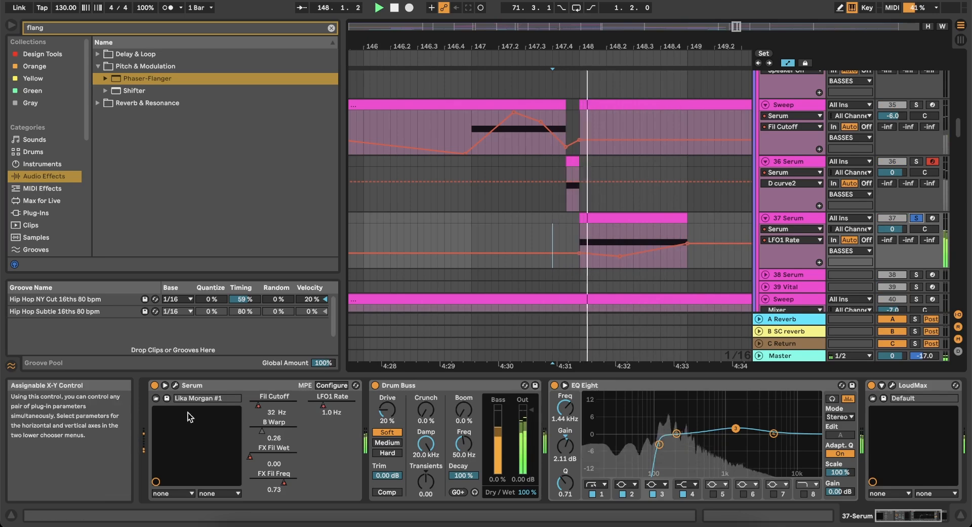
pyautogui.click(175, 386)
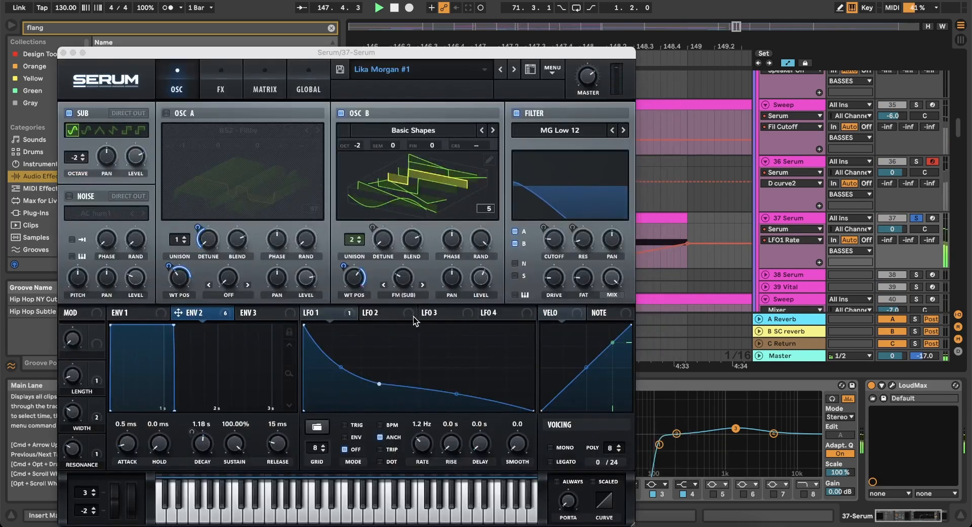
pyautogui.click(344, 425)
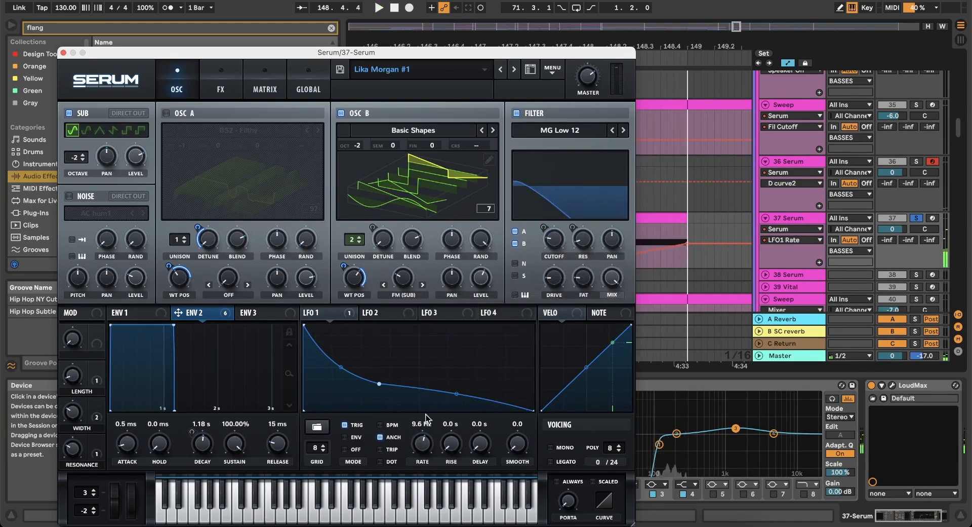
pyautogui.click(63, 53)
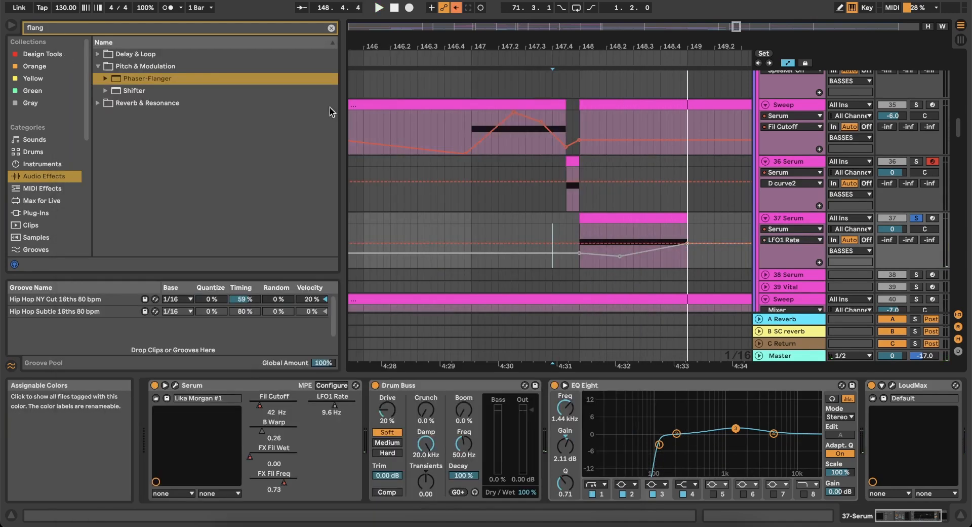
# Raise the LFO 1 rate breakpoint at bar 148 to the top of the lane and re-enable the overridden automation.
pyautogui.moveTo(579, 250); pyautogui.dragTo(579, 236)
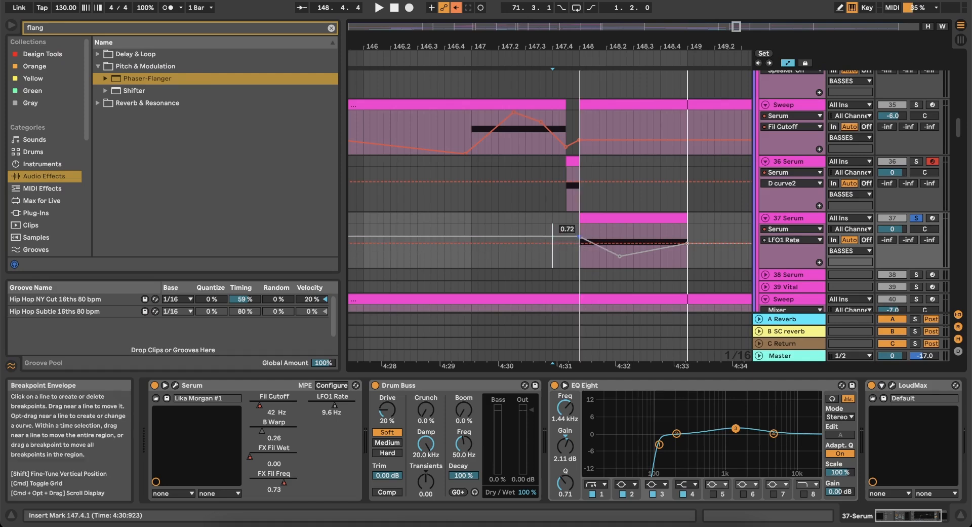
pyautogui.click(460, 10)
pyautogui.press('space')
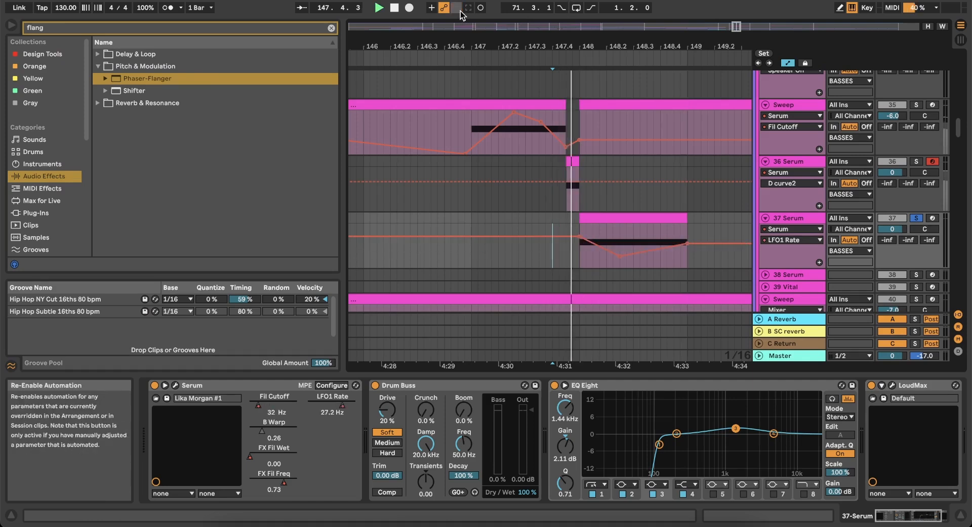
pyautogui.moveTo(579, 236); pyautogui.dragTo(580, 243)
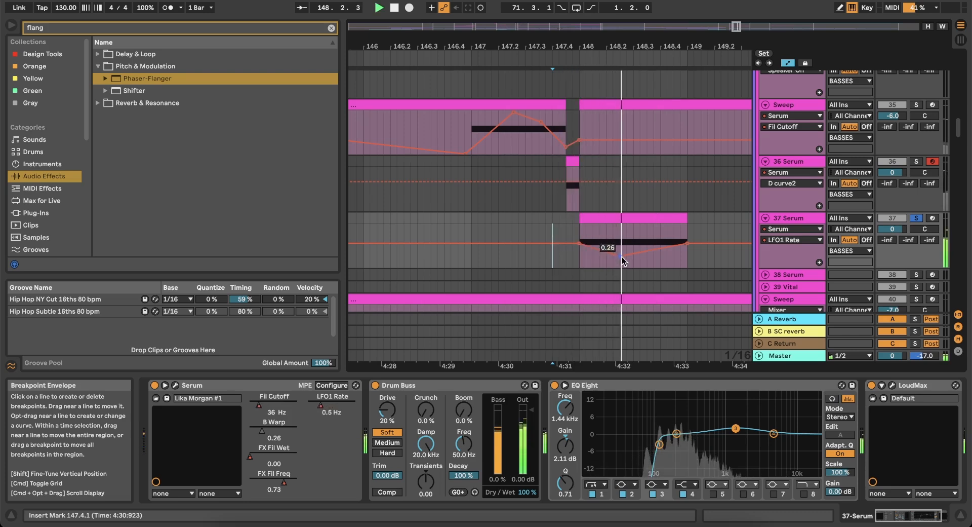
pyautogui.moveTo(579, 243); pyautogui.dragTo(579, 224)
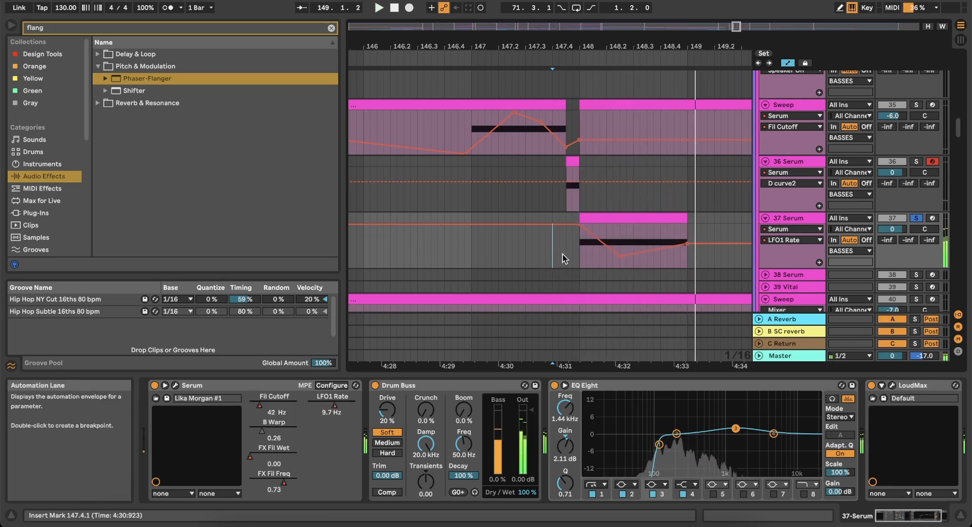
pyautogui.press('space')
pyautogui.press('space')
# Move the low LFO 1 rate breakpoint slightly earlier at 0.17, add another low breakpoint before 148.4, and audition the clip.
pyautogui.moveTo(621, 255)
pyautogui.mouseDown()
pyautogui.moveTo(613, 246)
pyautogui.moveTo(662, 230)
pyautogui.moveTo(653, 264)
pyautogui.moveTo(655, 256)
pyautogui.moveTo(613, 259)
pyautogui.mouseUp()
pyautogui.press('space')
pyautogui.press('space')
pyautogui.click(660, 253)
pyautogui.press('space')
pyautogui.press('space')
pyautogui.press('space')
pyautogui.press('space')
pyautogui.press('space')
pyautogui.press('space')
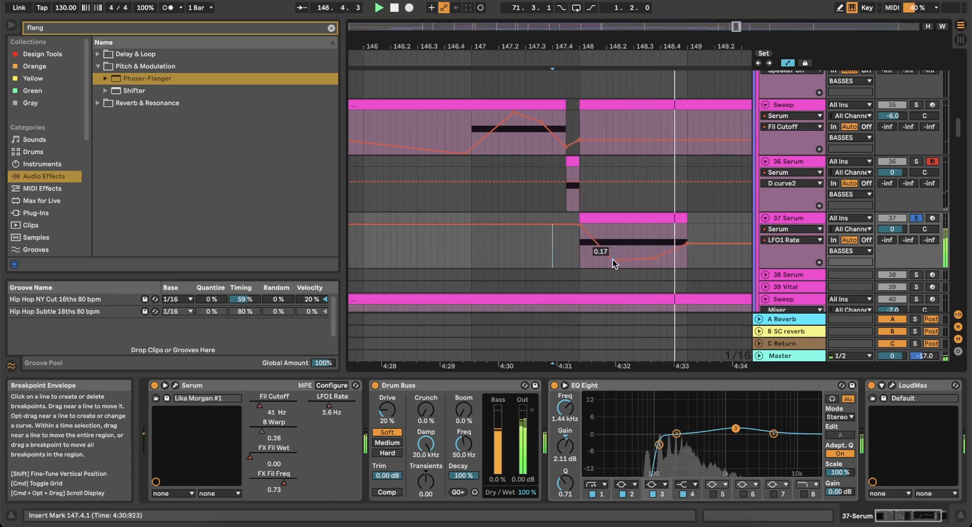
pyautogui.press('space')
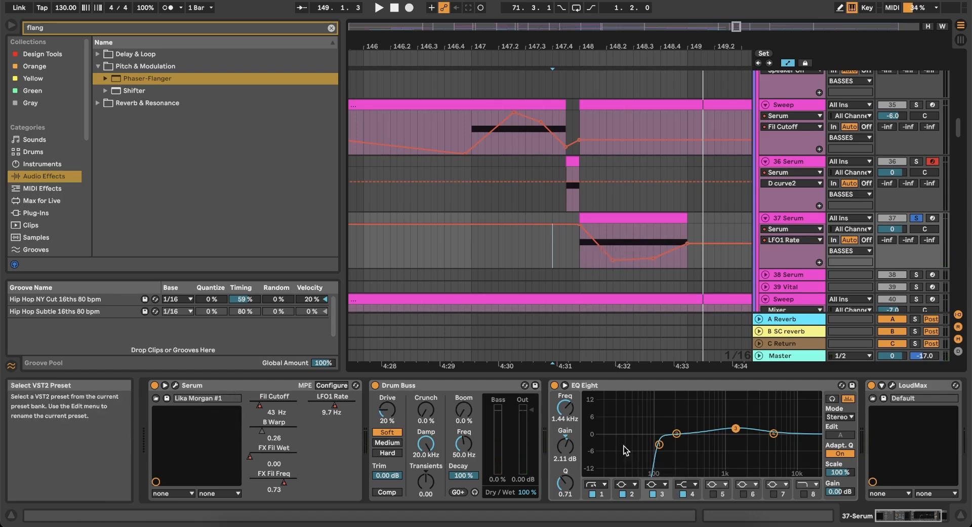
# Remove all Env 2 modulation destinations in the 37 Serum instrument.
pyautogui.hscroll(3, 628, 447)
pyautogui.hscroll(-3, 666, 448)
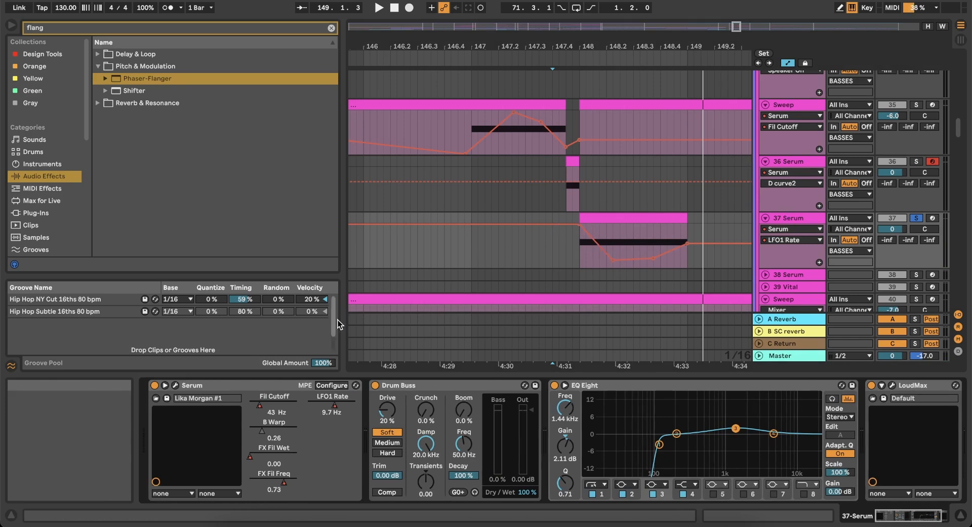
pyautogui.click(195, 386)
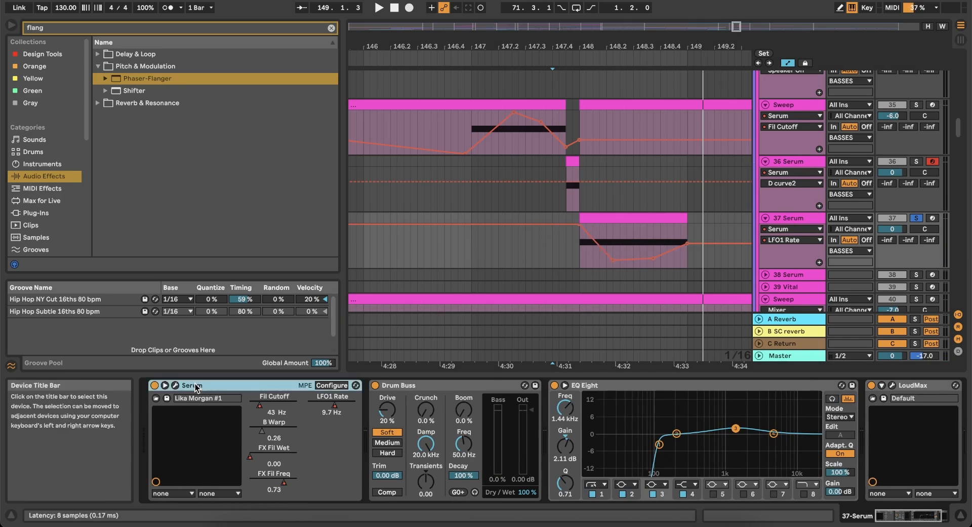
pyautogui.click(176, 385)
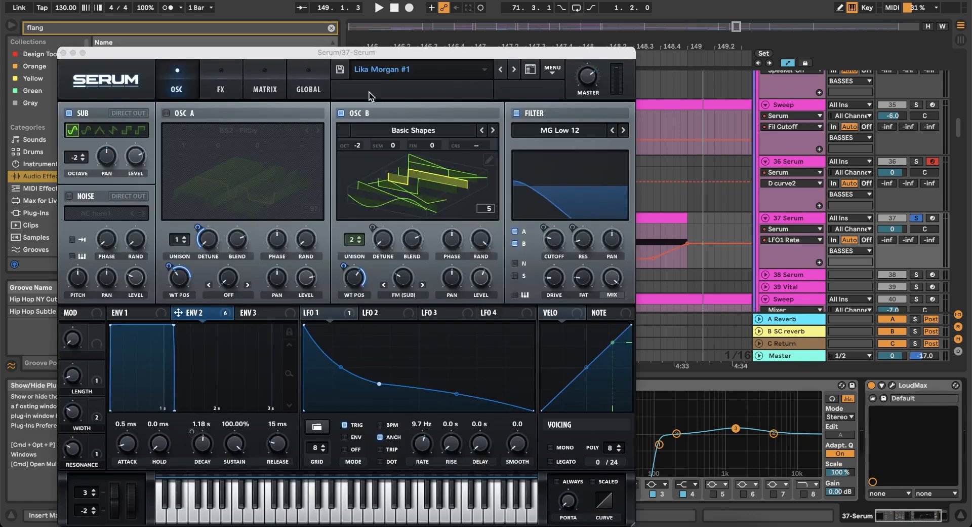
pyautogui.click(222, 76)
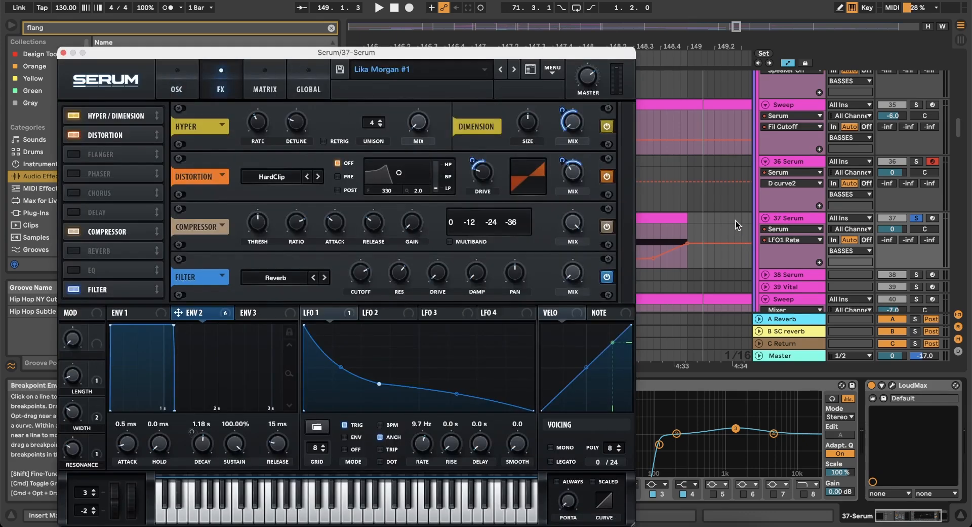
pyautogui.click(223, 313)
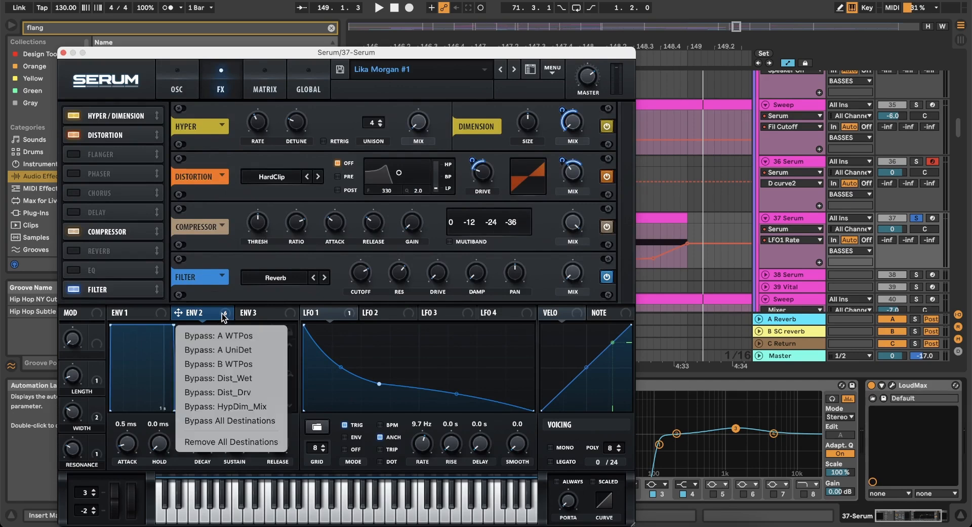
pyautogui.click(215, 442)
# Raise the drive and mix of Serum's HardClip distortion and set the Dimension mix to 3%.
pyautogui.moveTo(481, 174); pyautogui.dragTo(481, 150)
pyautogui.moveTo(574, 174); pyautogui.dragTo(574, 150)
pyautogui.click(573, 121)
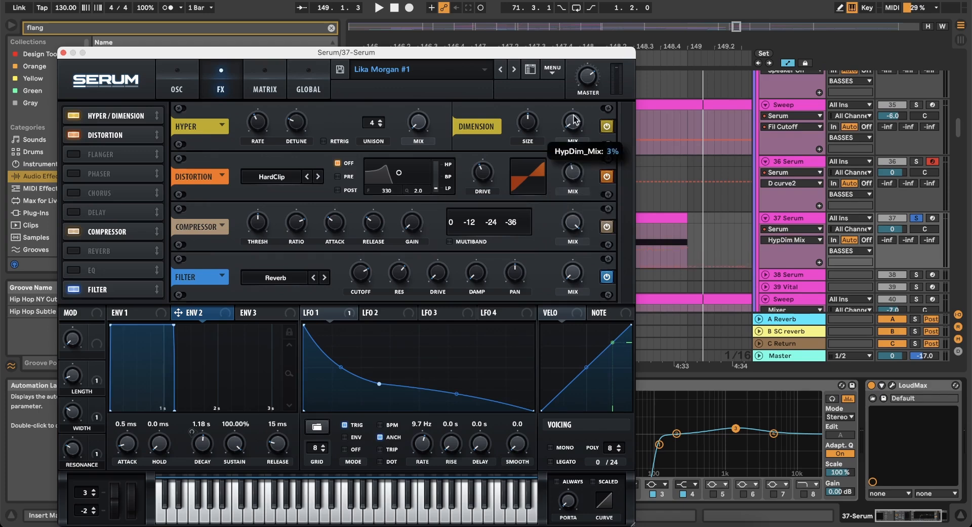
# During playback, switch off Serum's Reverb effect filter and raise the resonance of the MG Low 12 filter.
pyautogui.press('space')
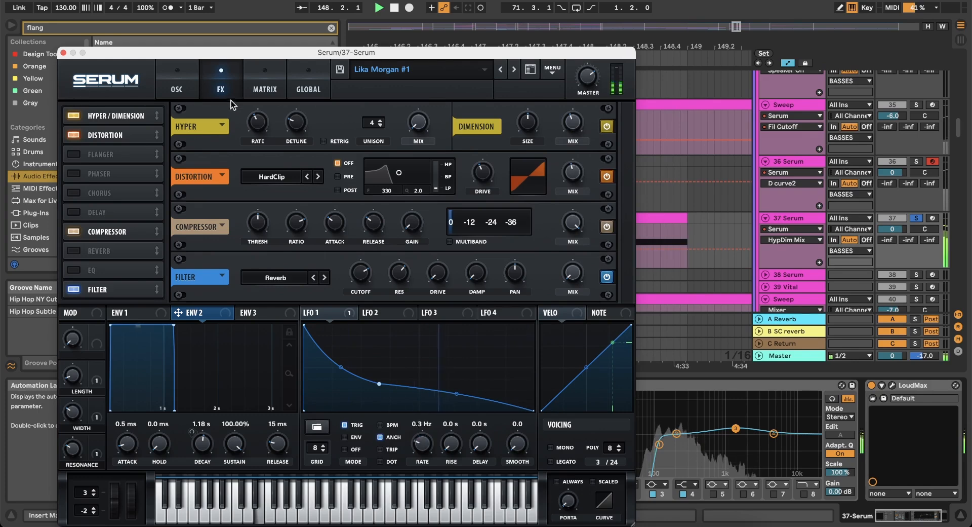
pyautogui.click(607, 276)
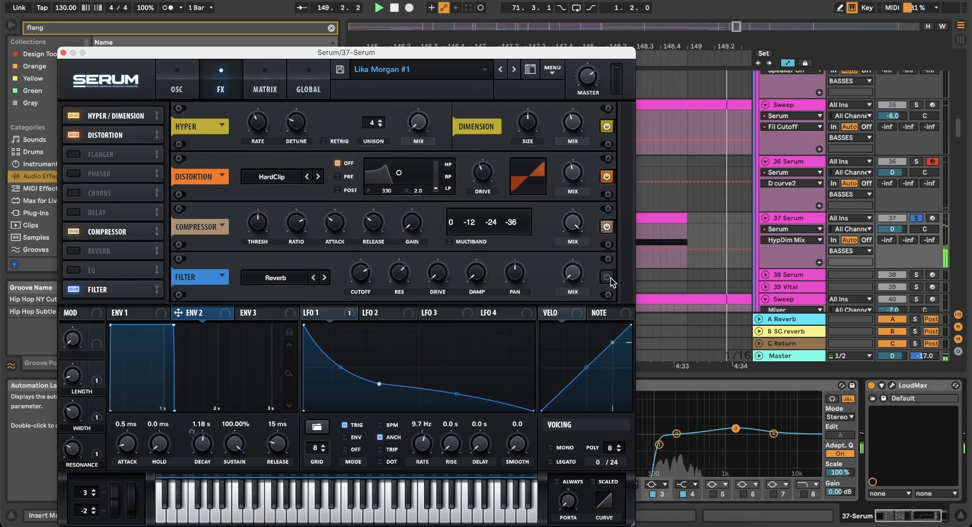
pyautogui.click(177, 81)
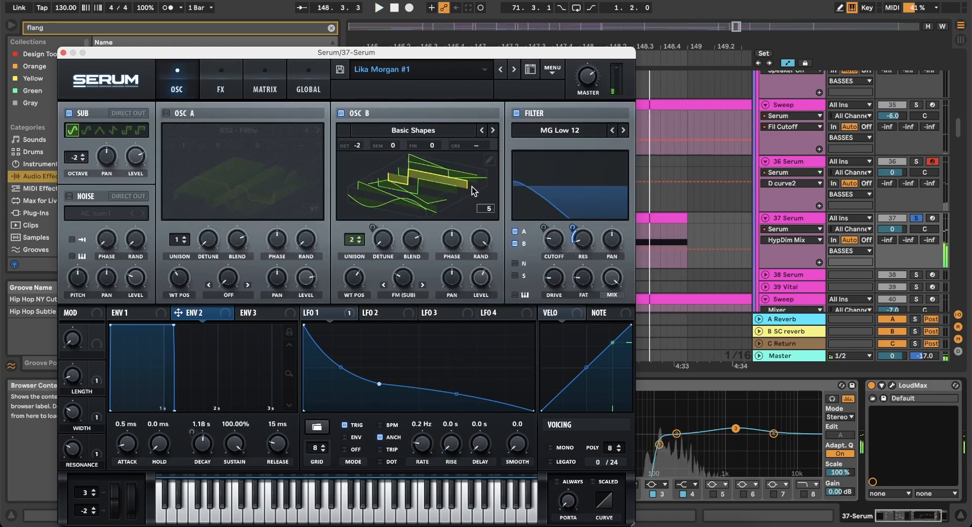
pyautogui.click(583, 239)
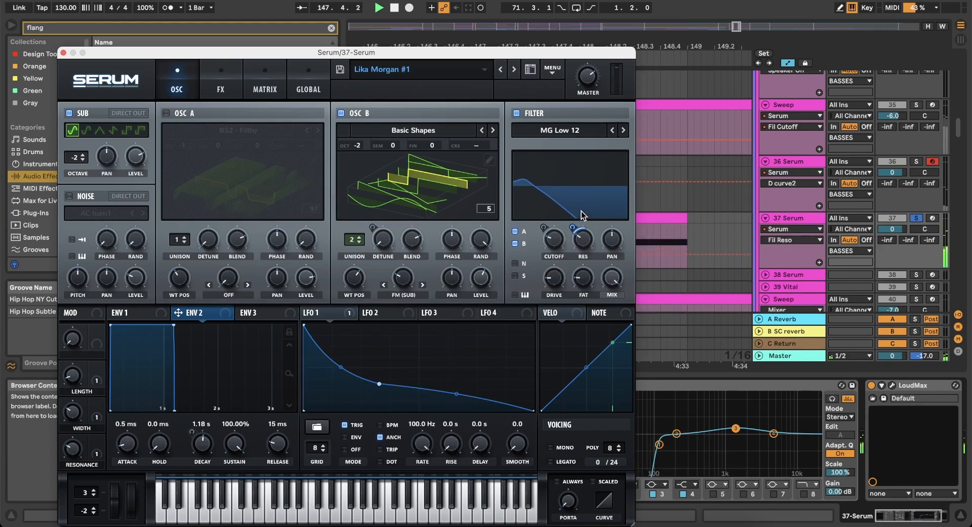
# Set oscillator B's octave to -1 and turn off the sub oscillator.
pyautogui.moveTo(357, 146); pyautogui.dragTo(361, 133)
pyautogui.click(69, 113)
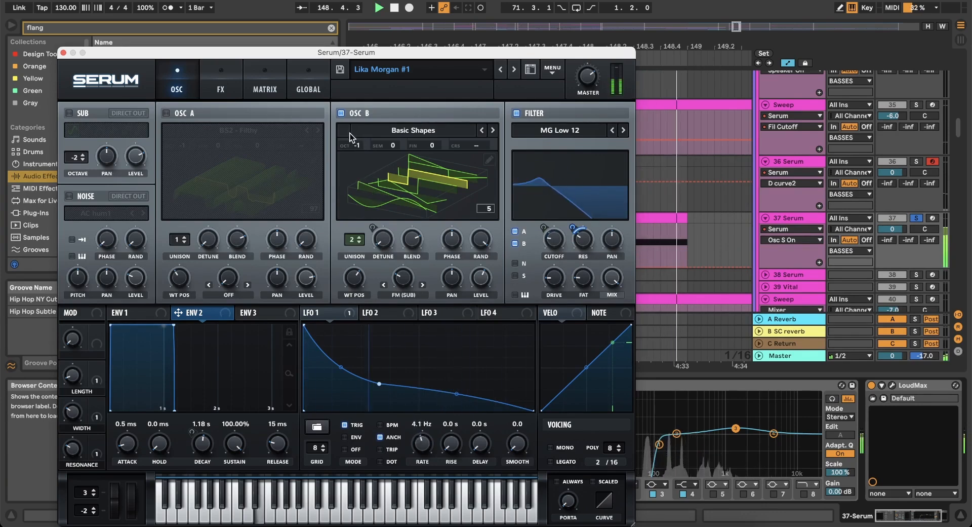
# Set oscillator B's octave to -2, raise the middle point of LFO 1's curve and stop playback.
pyautogui.moveTo(357, 145); pyautogui.dragTo(354, 156)
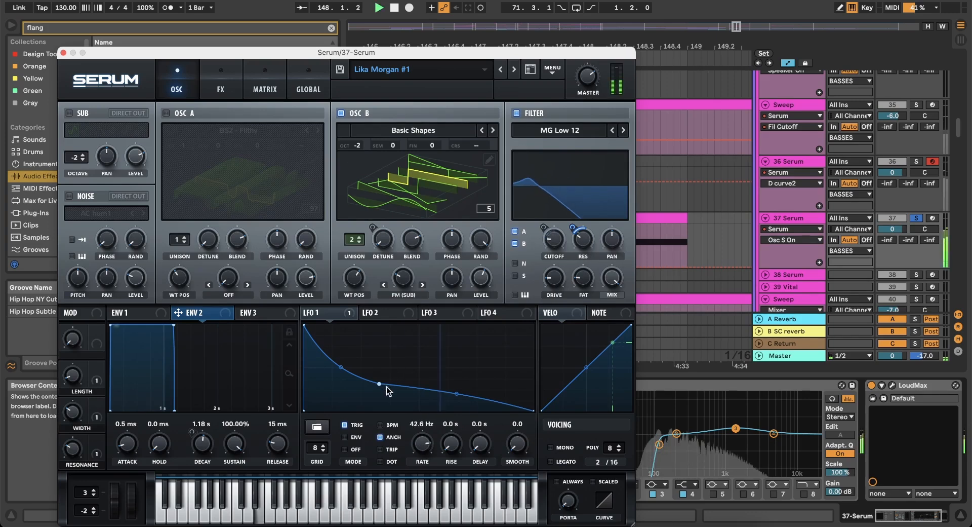
pyautogui.moveTo(380, 384); pyautogui.dragTo(392, 368)
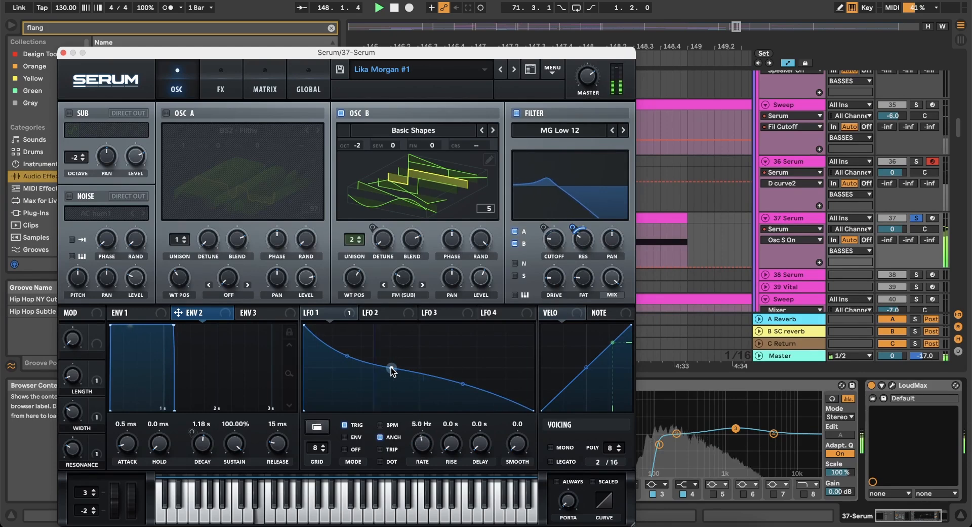
pyautogui.press('space')
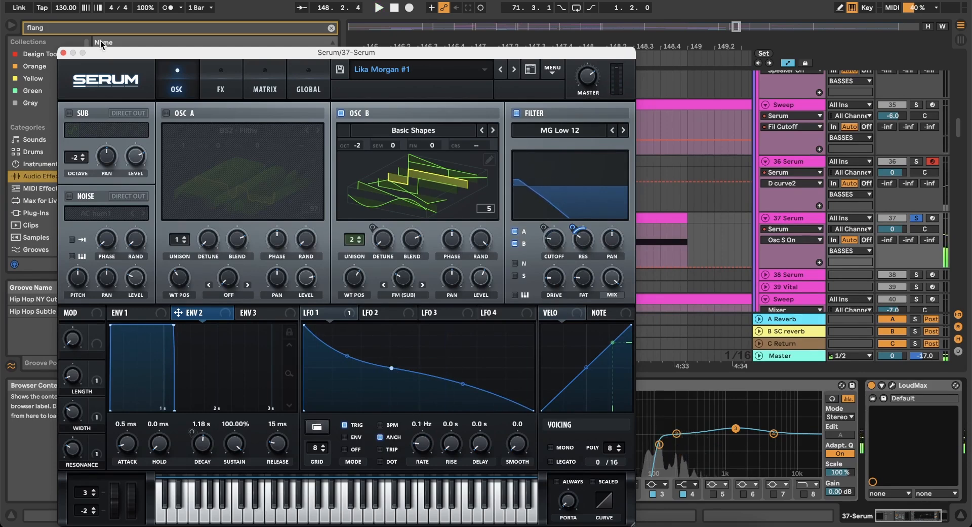
# Replace the Serum instrument on track 37 with a fresh Serum VST instance, placed before Drum Buss.
pyautogui.click(63, 53)
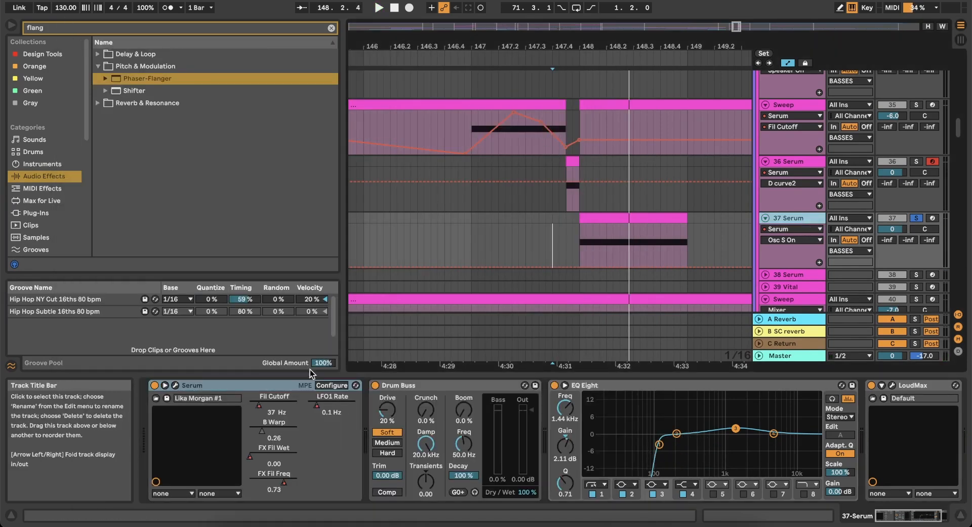
pyautogui.press('Delete')
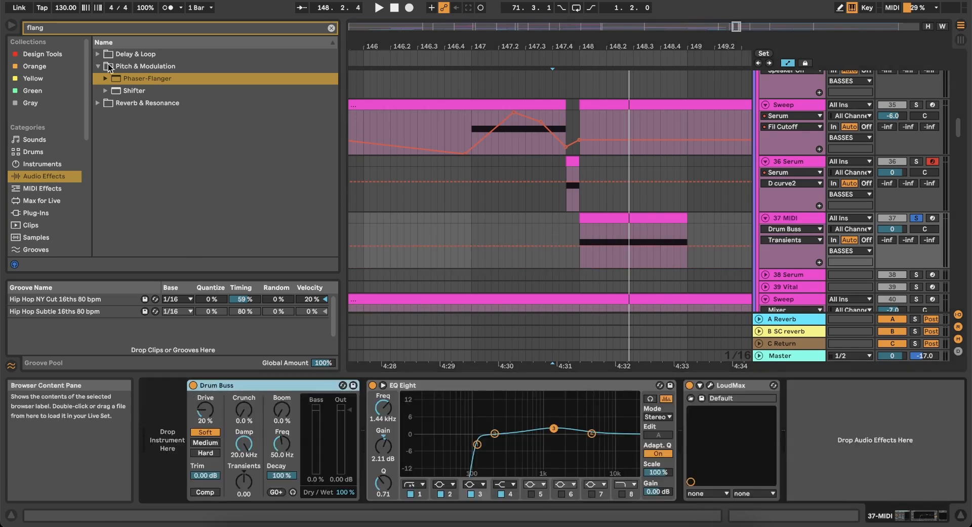
pyautogui.click(101, 26)
pyautogui.write('serum')
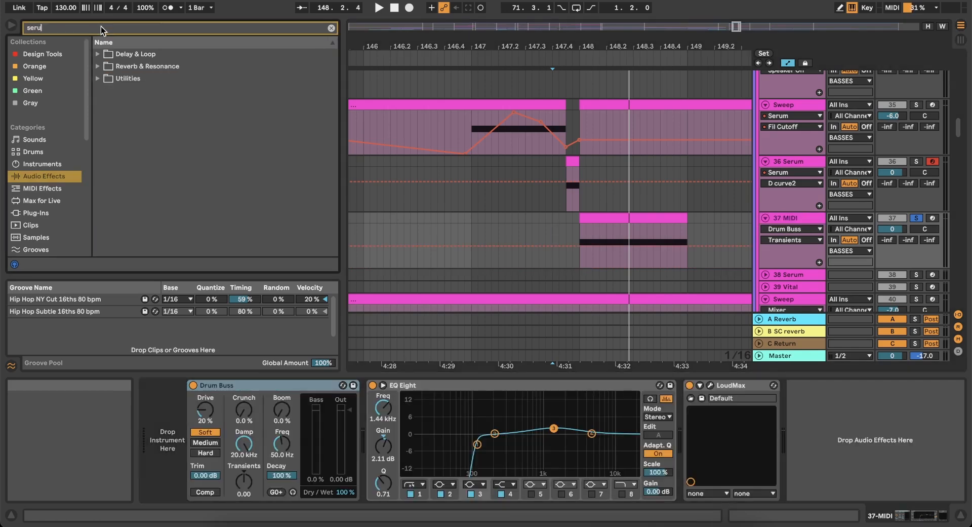
pyautogui.click(34, 211)
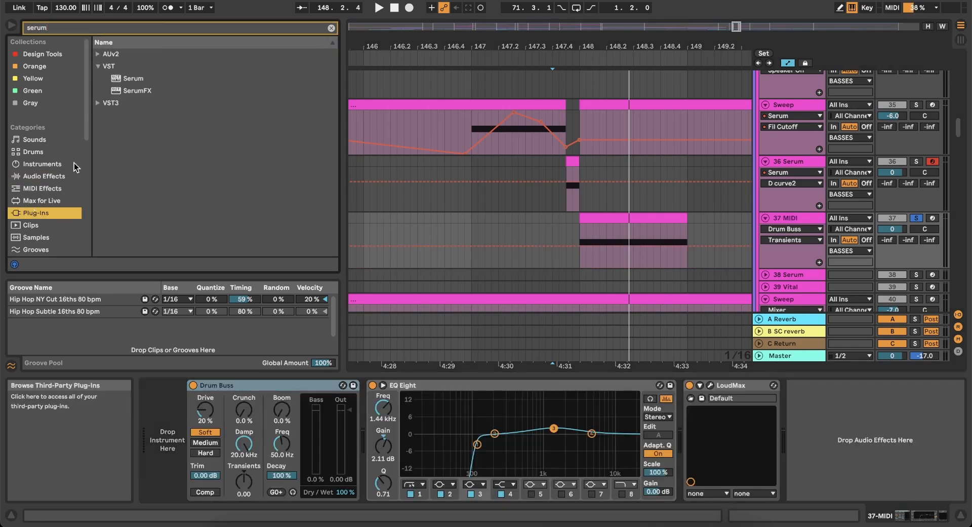
pyautogui.click(135, 77)
pyautogui.moveTo(137, 426); pyautogui.dragTo(171, 436)
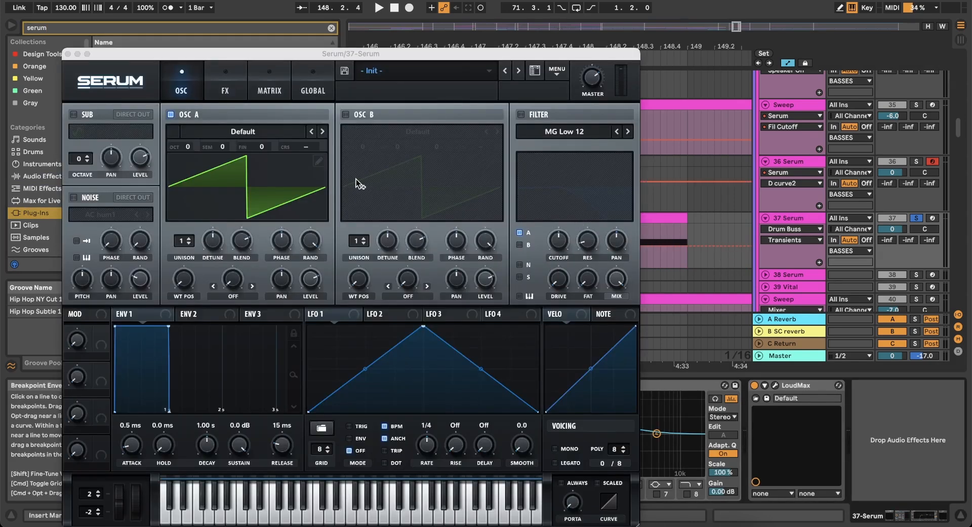
pyautogui.click(231, 135)
pyautogui.moveTo(233, 153)
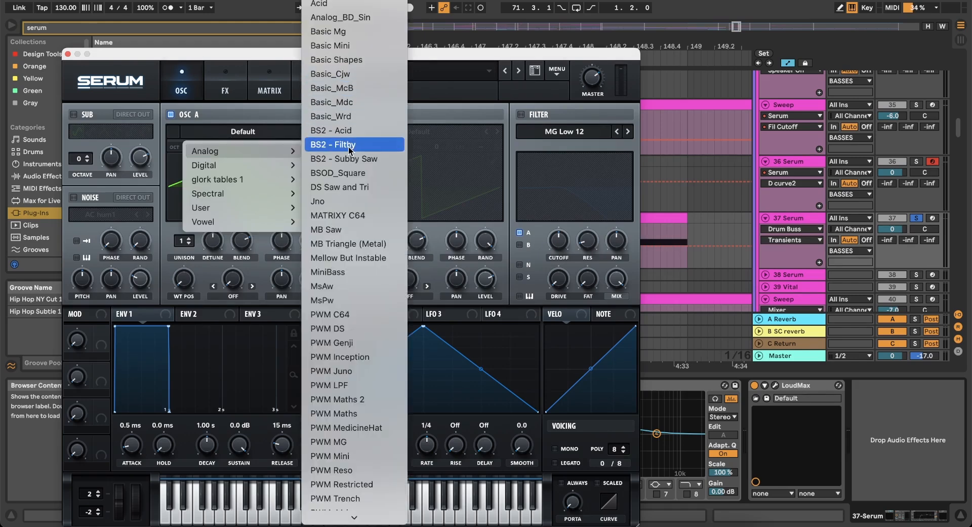
pyautogui.click(507, 156)
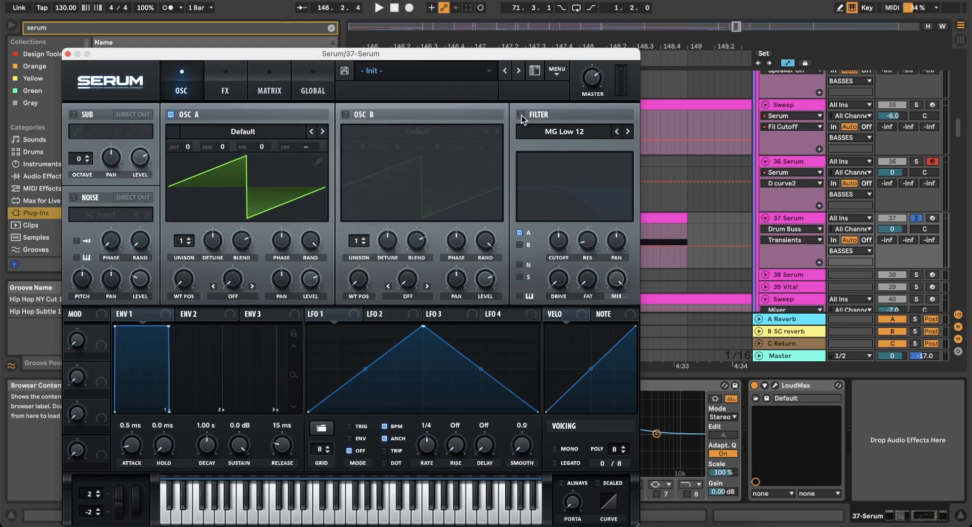
# Enable the MG Low 12 filter and modulate its cutoff with a descending curve on LFO 1, triggered at 2.6 Hz.
pyautogui.click(522, 115)
pyautogui.moveTo(427, 329); pyautogui.dragTo(309, 327)
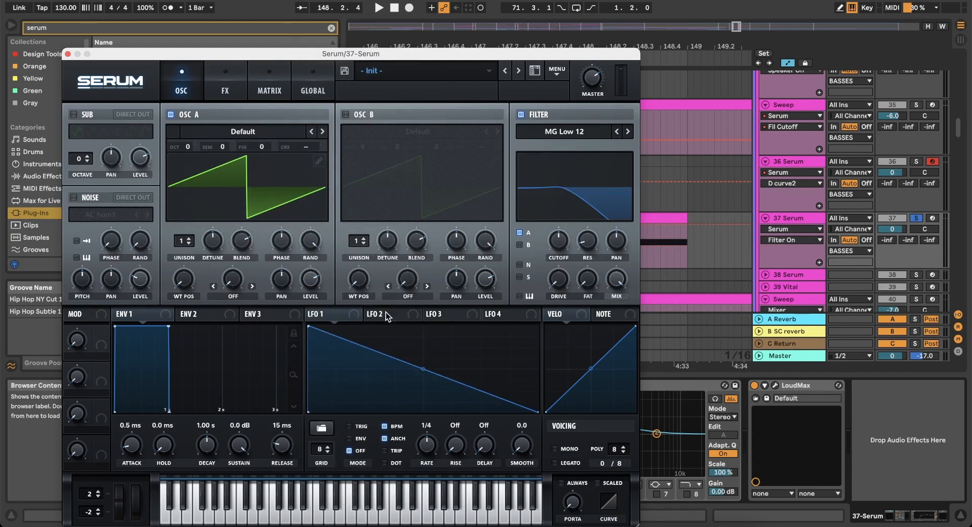
pyautogui.moveTo(401, 362); pyautogui.dragTo(388, 383)
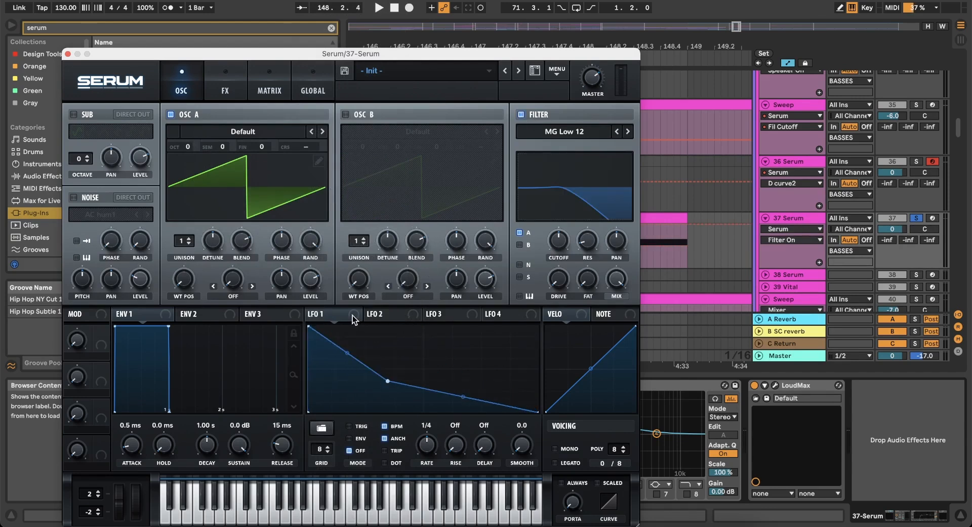
pyautogui.moveTo(353, 319); pyautogui.dragTo(559, 296)
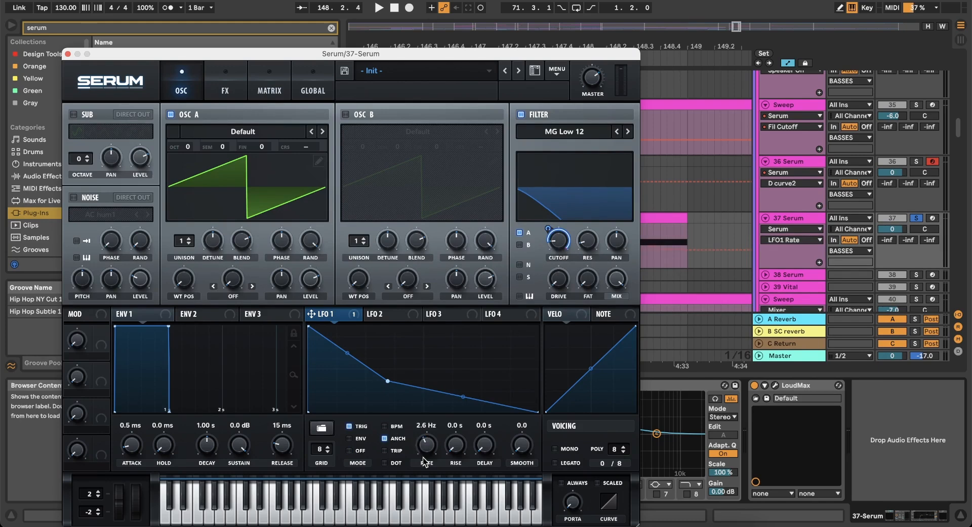
# Turn on Serum's Hyper/Dimension and Distortion effects, and raise the distortion drive and the Dimension mix slightly.
pyautogui.click(225, 91)
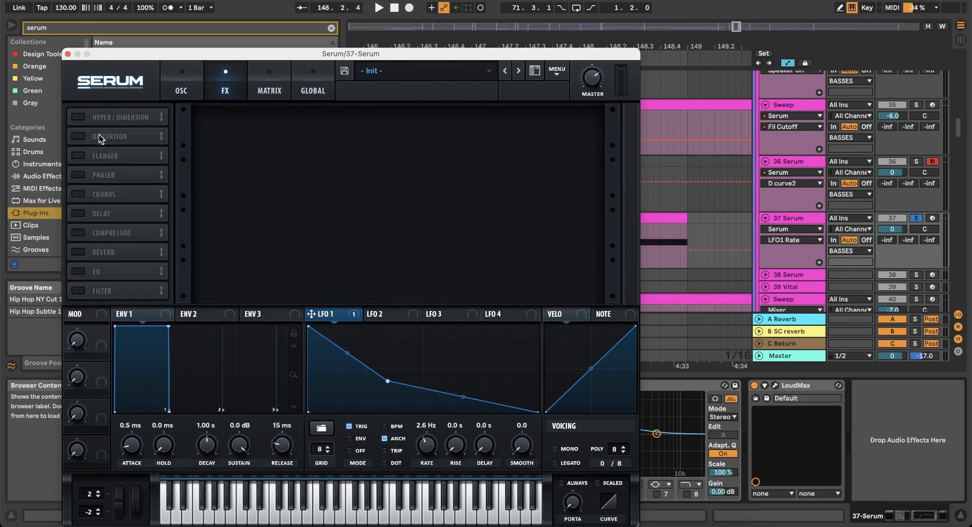
pyautogui.click(78, 117)
pyautogui.click(78, 136)
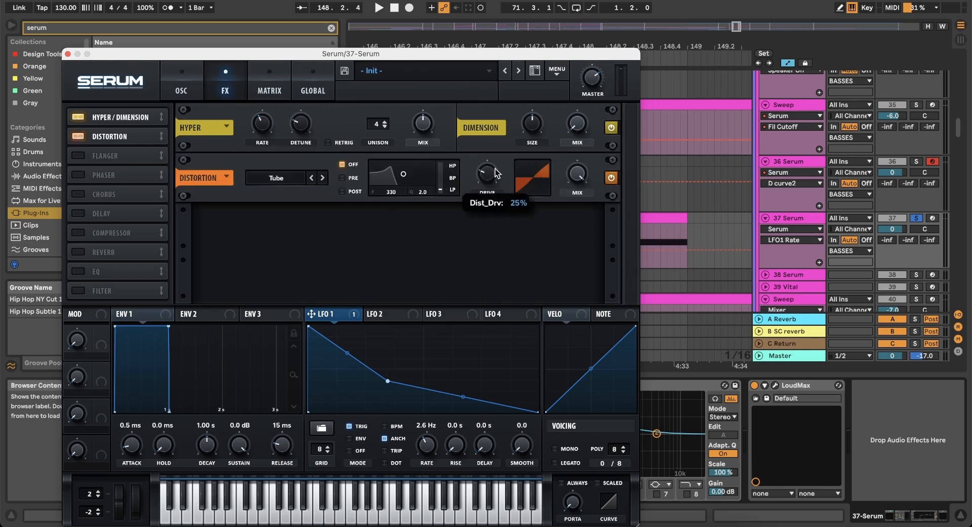
pyautogui.moveTo(503, 172); pyautogui.dragTo(496, 154)
pyautogui.moveTo(582, 123); pyautogui.dragTo(581, 99)
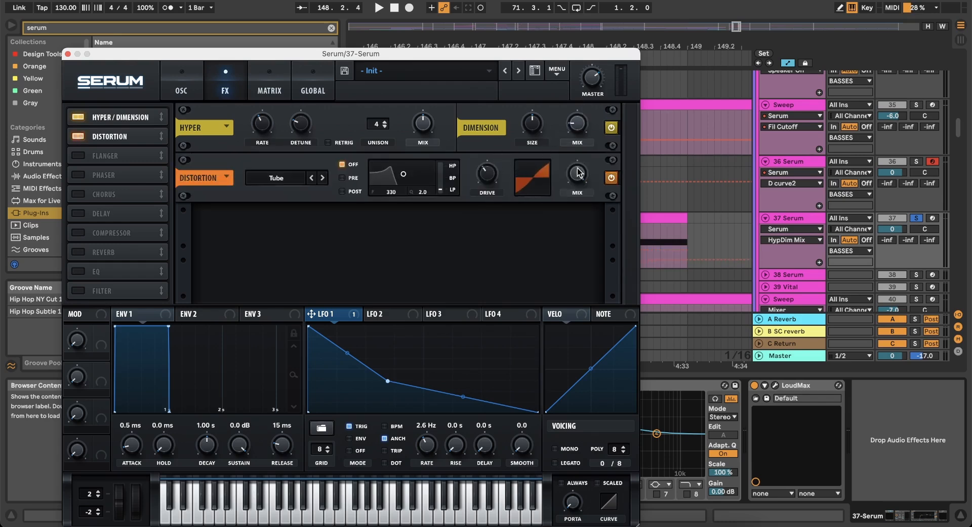
# Set the distortion mix to 75% and its type to HardClip.
pyautogui.moveTo(577, 171); pyautogui.dragTo(578, 214)
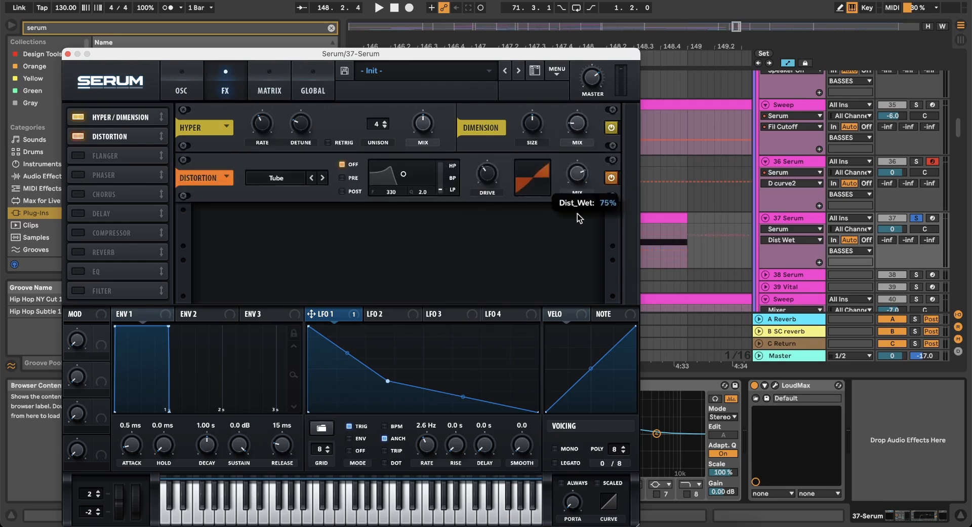
pyautogui.click(303, 183)
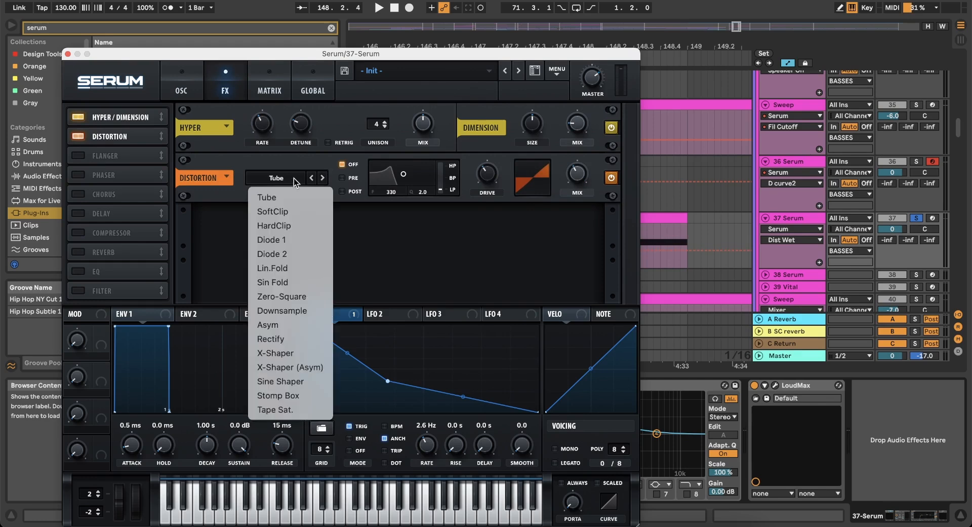
pyautogui.click(290, 227)
# Check which oscillator wavetable the Serum instrument on track 36 uses.
pyautogui.click(180, 86)
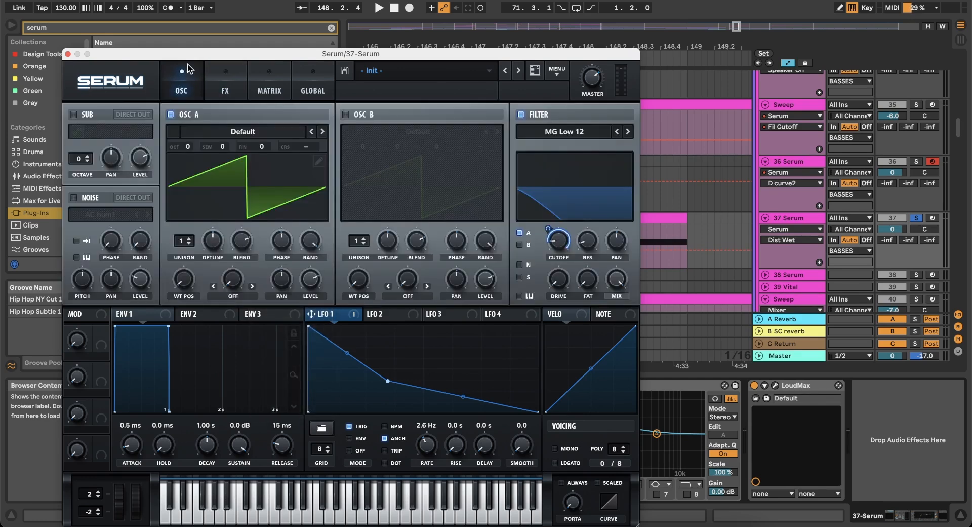
pyautogui.click(254, 131)
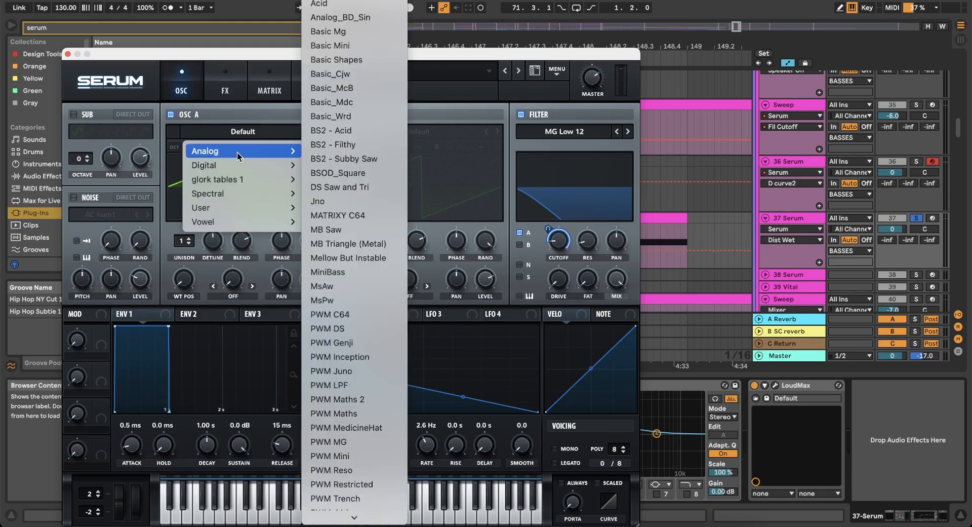
pyautogui.click(790, 183)
pyautogui.click(785, 162)
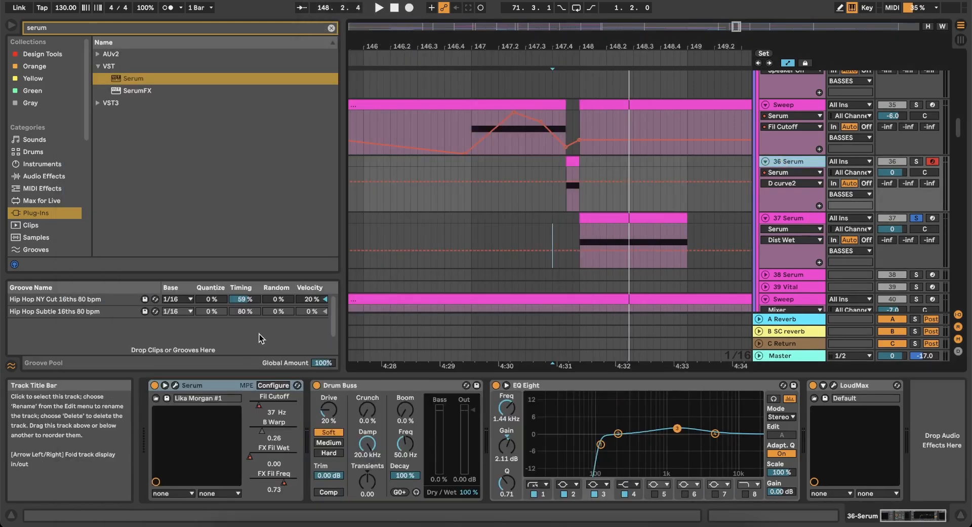
pyautogui.click(176, 384)
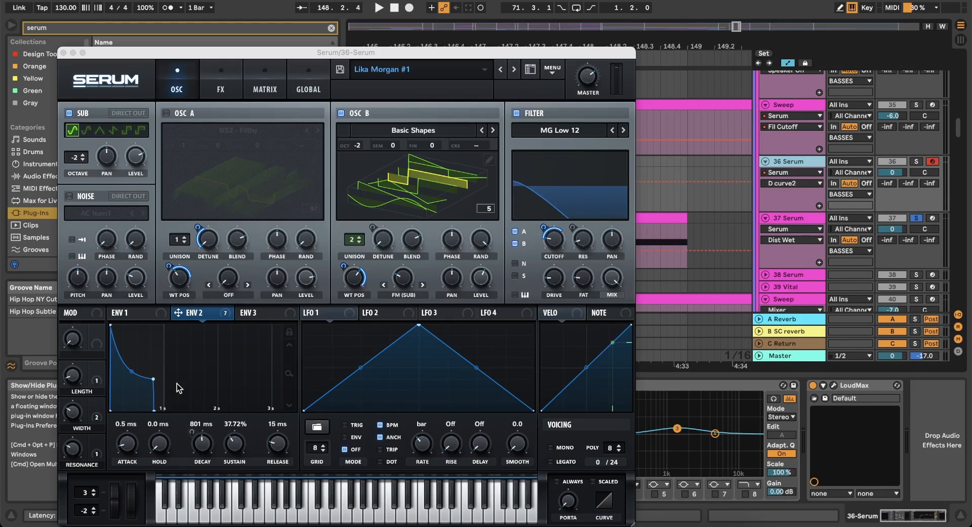
# Load the Basic Shapes wavetable into oscillator A of track 37's Serum and raise its wavetable position to a pulse shape.
pyautogui.click(793, 218)
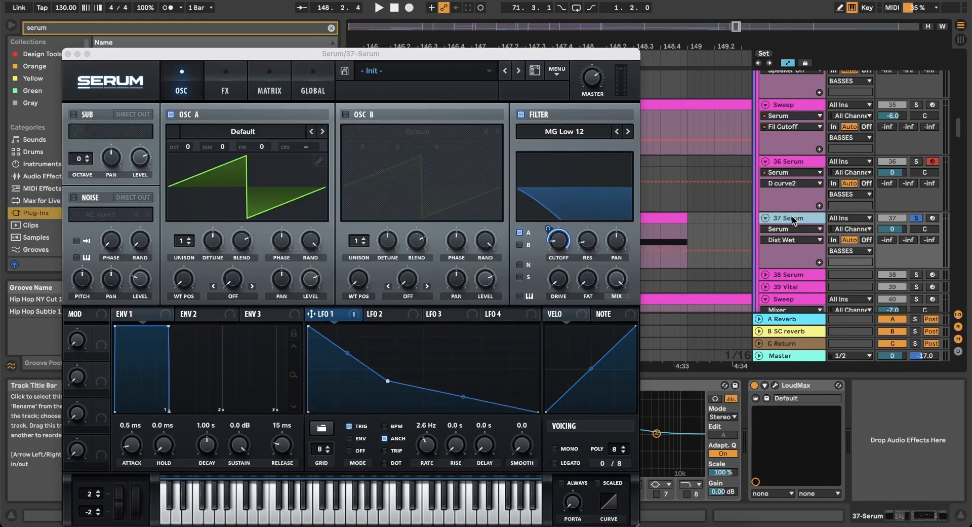
pyautogui.click(234, 132)
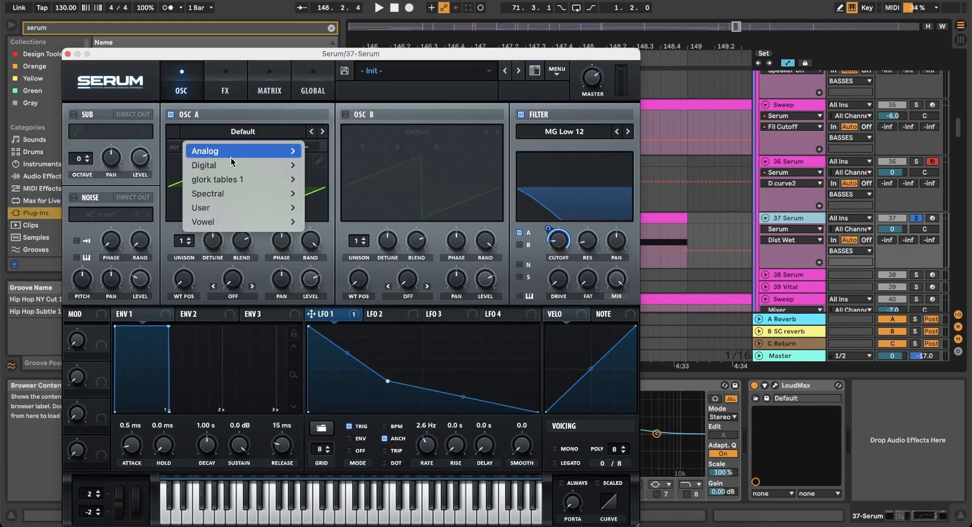
pyautogui.moveTo(233, 151)
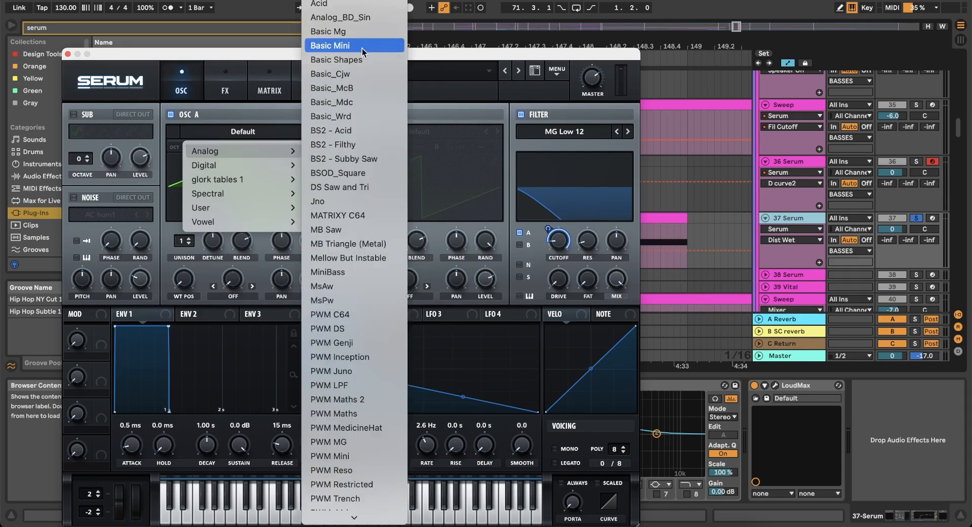
pyautogui.click(353, 61)
pyautogui.moveTo(186, 276); pyautogui.dragTo(181, 190)
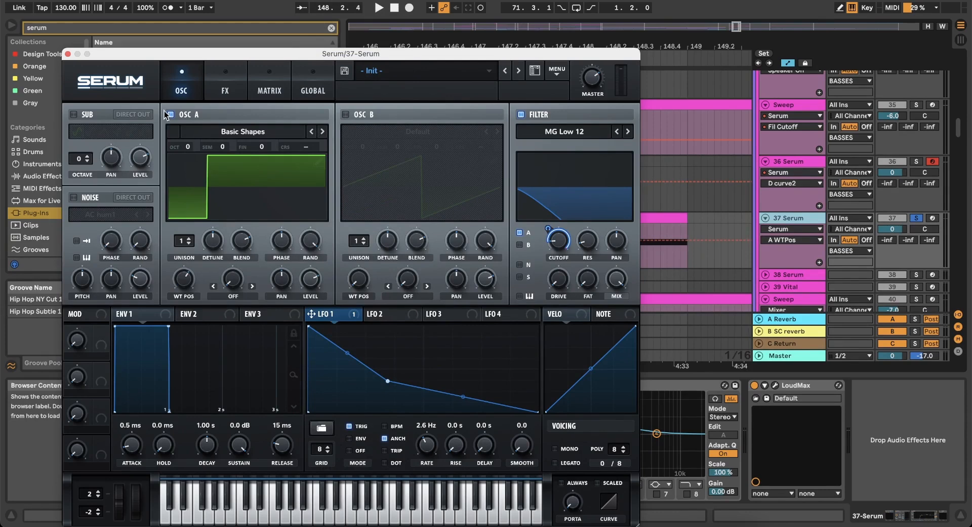
# Close the Serum window and play the clip on track 37 to audition the new patch.
pyautogui.click(68, 54)
pyautogui.click(593, 217)
pyautogui.press('space')
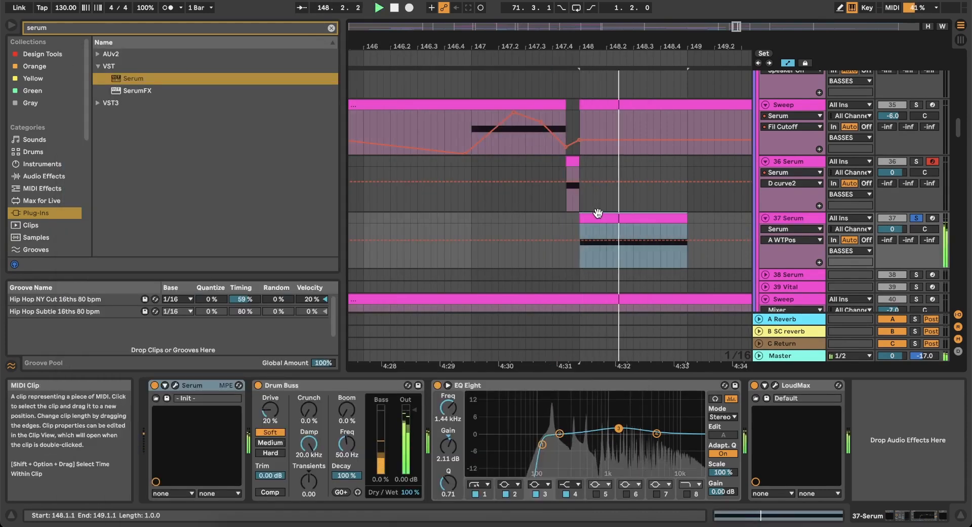
pyautogui.press('space')
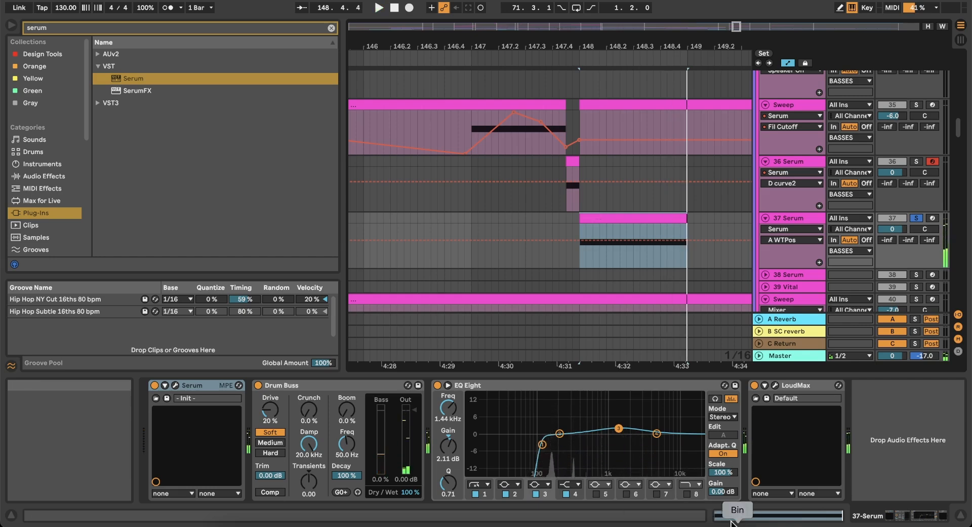
# Transpose the sustained note in track 37's clip down two octaves to E0 while listening to the result.
pyautogui.hotkey('shift', 'Tab')
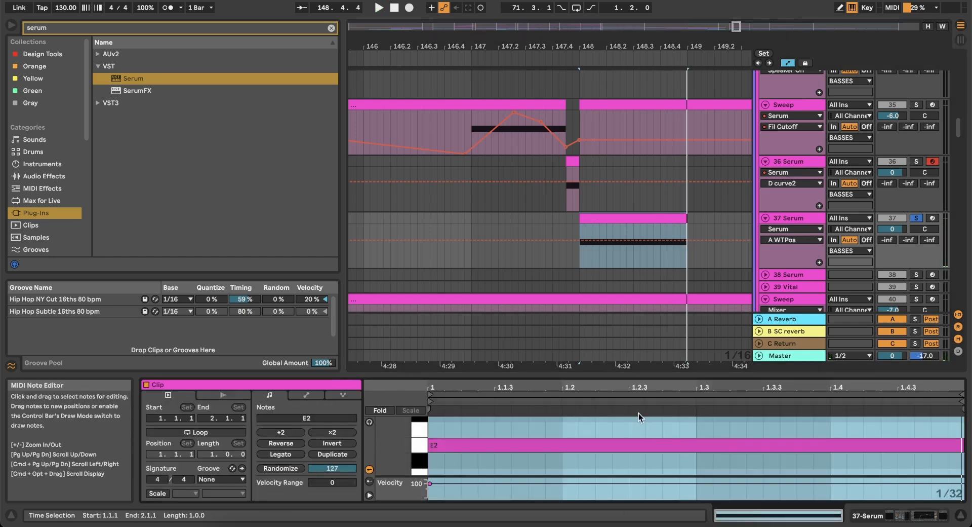
pyautogui.click(618, 457)
pyautogui.click(614, 446)
pyautogui.hotkey('shift', 'Down')
pyautogui.press('space')
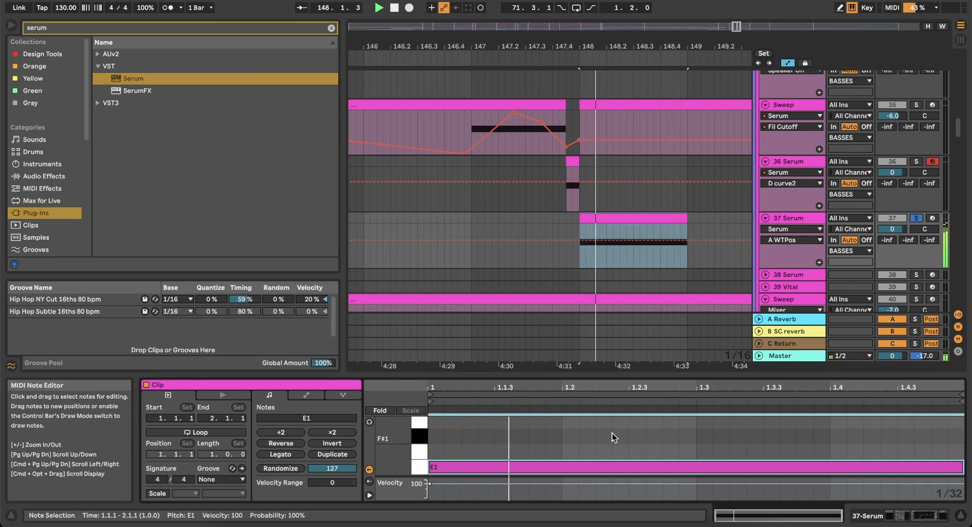
pyautogui.hotkey('shift', 'Down')
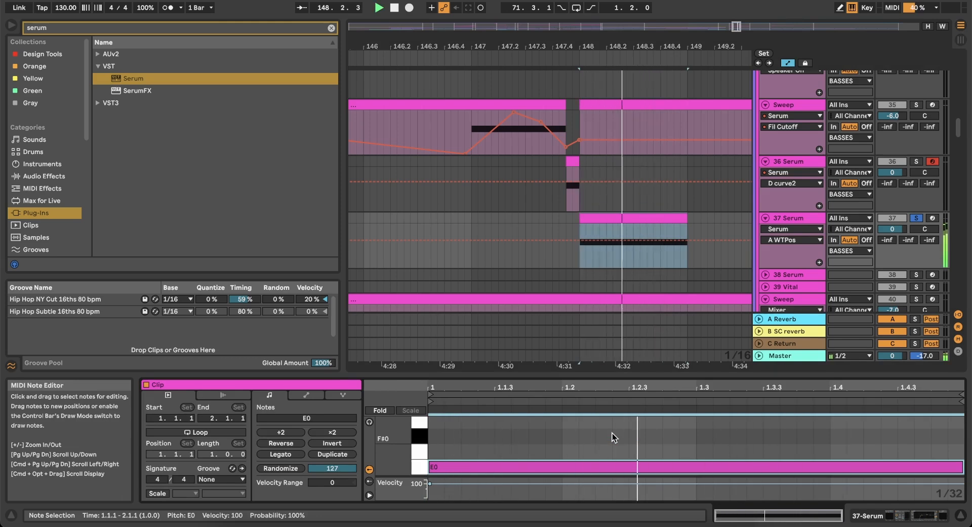
# Bring up the LFO 1 rate automation lane for track 37's Serum in the arrangement.
pyautogui.click(906, 520)
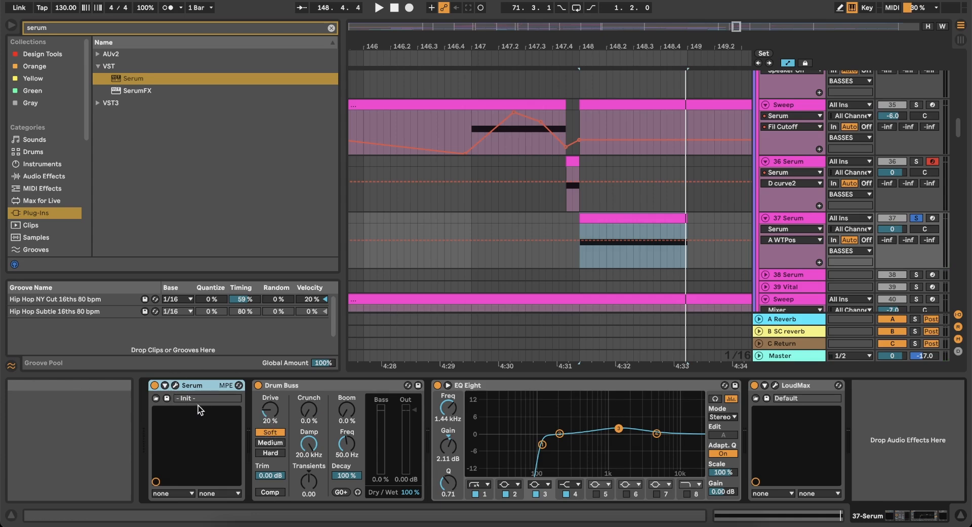
pyautogui.click(175, 384)
pyautogui.click(425, 444)
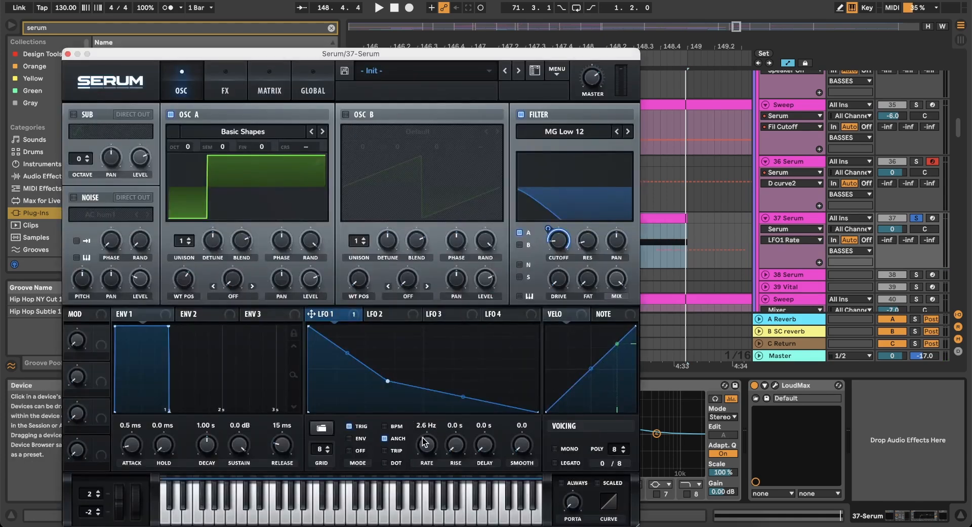
pyautogui.click(68, 54)
pyautogui.scroll(-3, 659, 235)
pyautogui.hscroll(1, 659, 235)
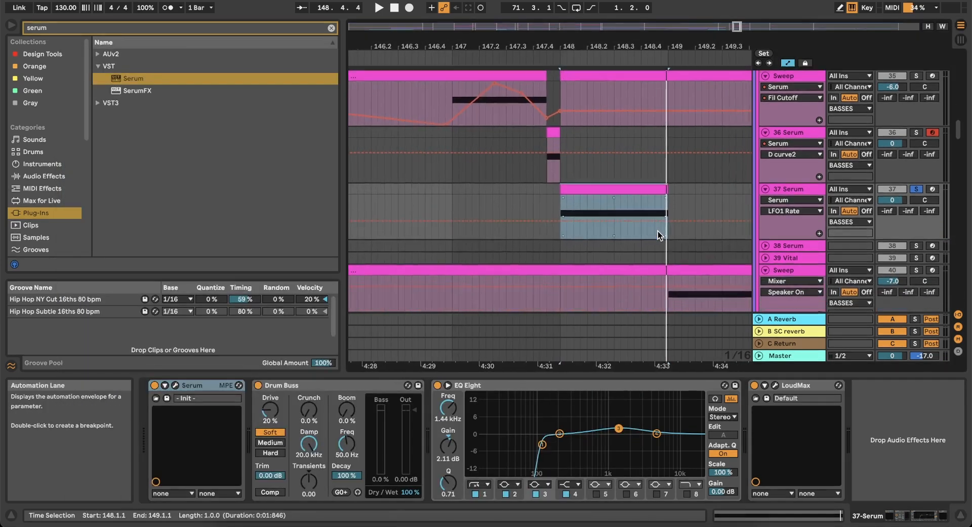
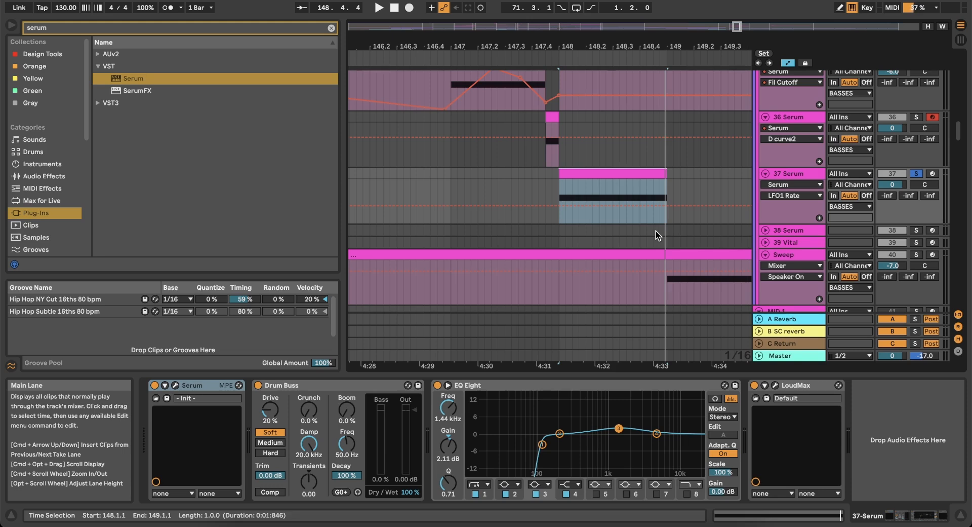
# Draw LFO 1 rate automation on track 37 that falls over the first half of the bar 148 clip, and play it.
pyautogui.hscroll(3, 598, 174)
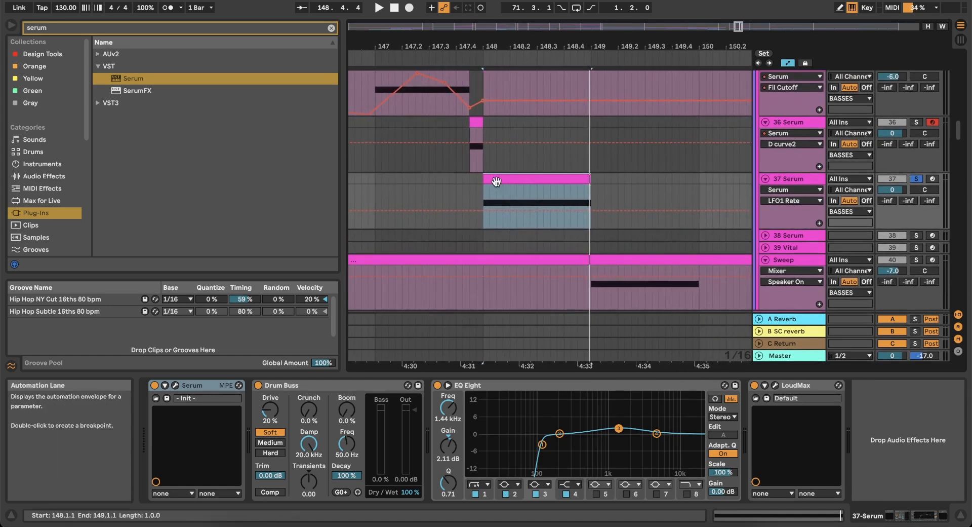
pyautogui.click(176, 386)
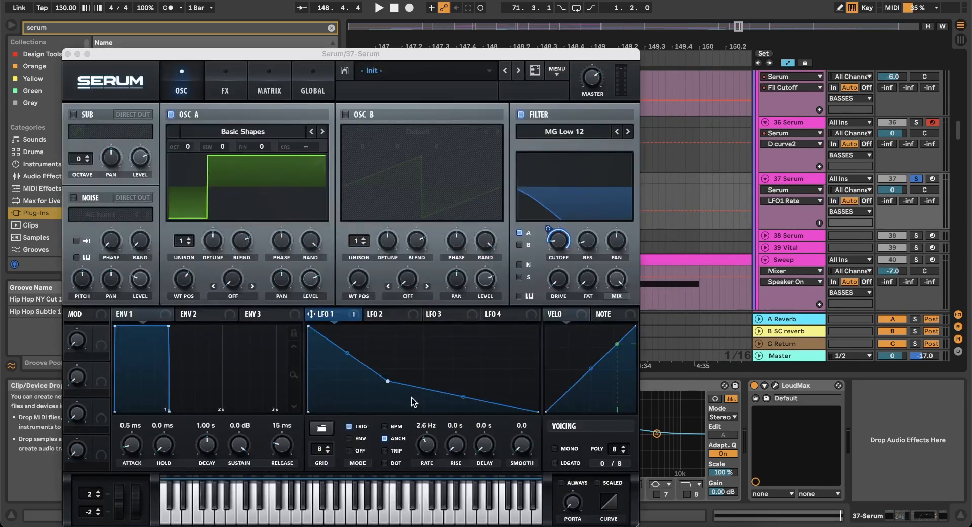
pyautogui.click(68, 53)
pyautogui.moveTo(483, 211); pyautogui.dragTo(593, 214)
pyautogui.press('space')
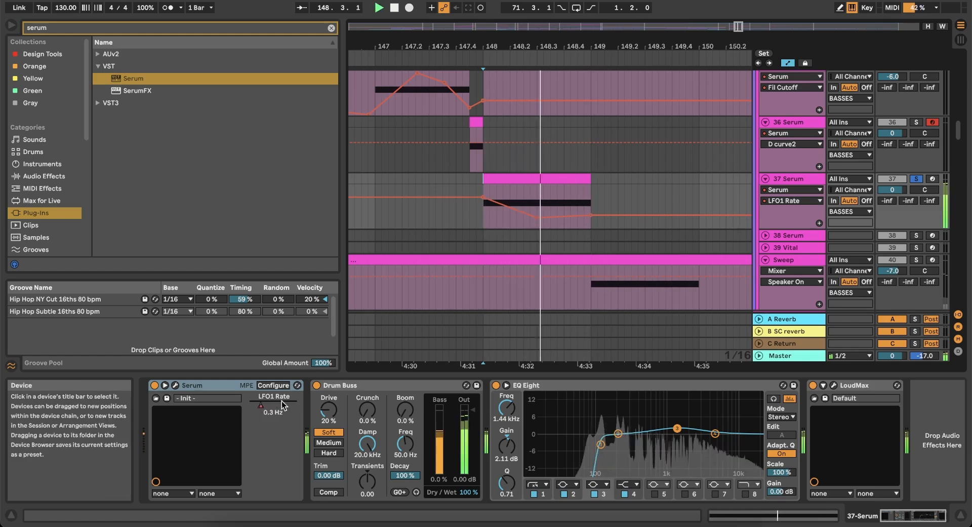
# Reshape track 37's Serum LFO 1 into a smooth two-part falling curve and adjust its modulation depth on the filter cutoff during playback.
pyautogui.click(317, 386)
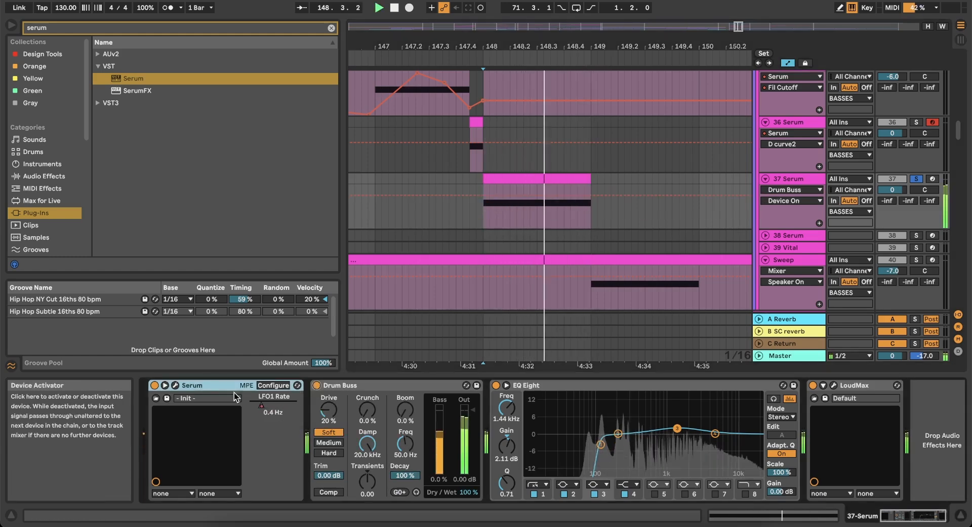
pyautogui.click(176, 385)
pyautogui.press('space')
pyautogui.press('space')
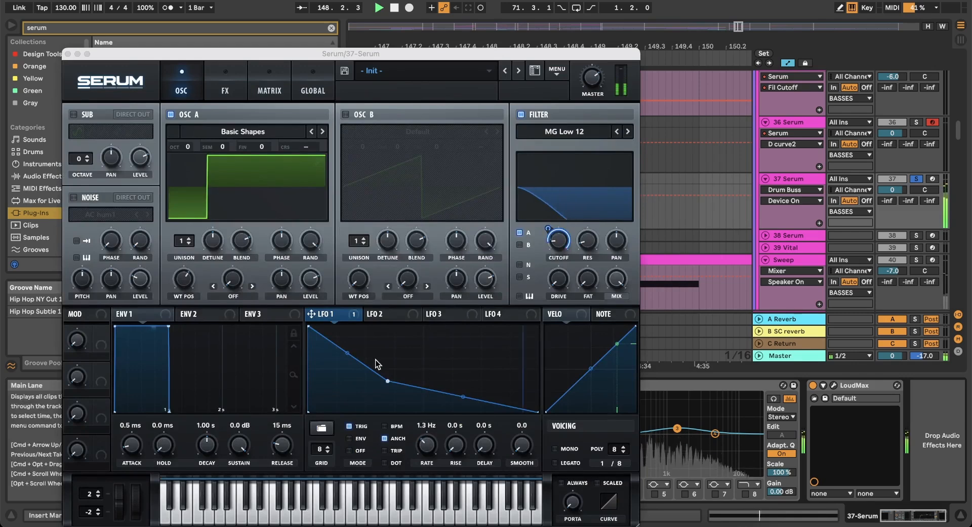
pyautogui.moveTo(388, 380); pyautogui.dragTo(396, 381)
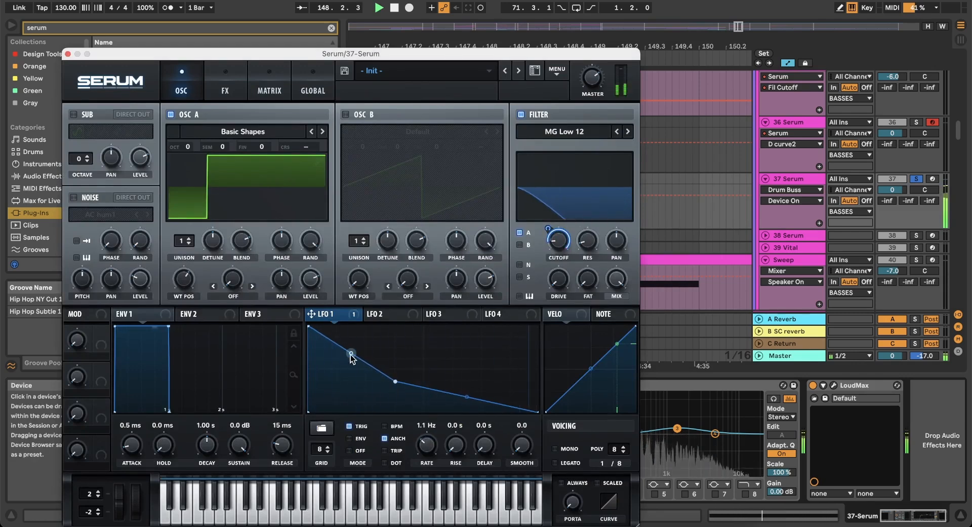
pyautogui.moveTo(352, 355); pyautogui.dragTo(404, 363)
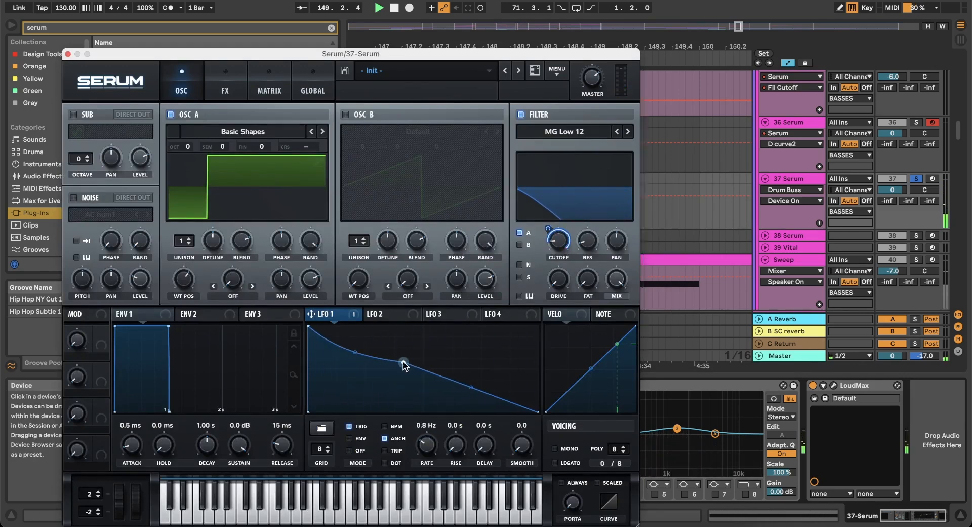
pyautogui.moveTo(471, 388); pyautogui.dragTo(486, 374)
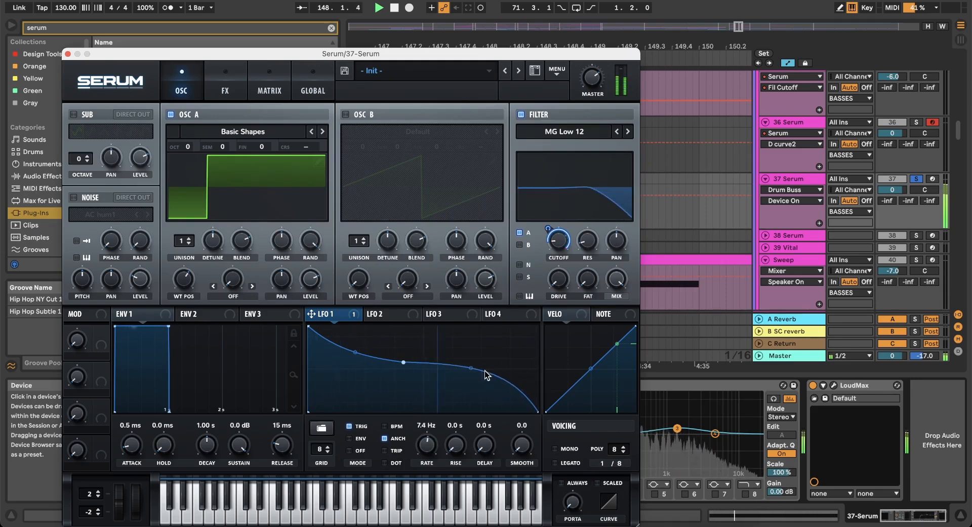
pyautogui.moveTo(403, 362)
pyautogui.mouseDown()
pyautogui.moveTo(412, 380)
pyautogui.moveTo(478, 375)
pyautogui.moveTo(400, 379)
pyautogui.mouseUp()
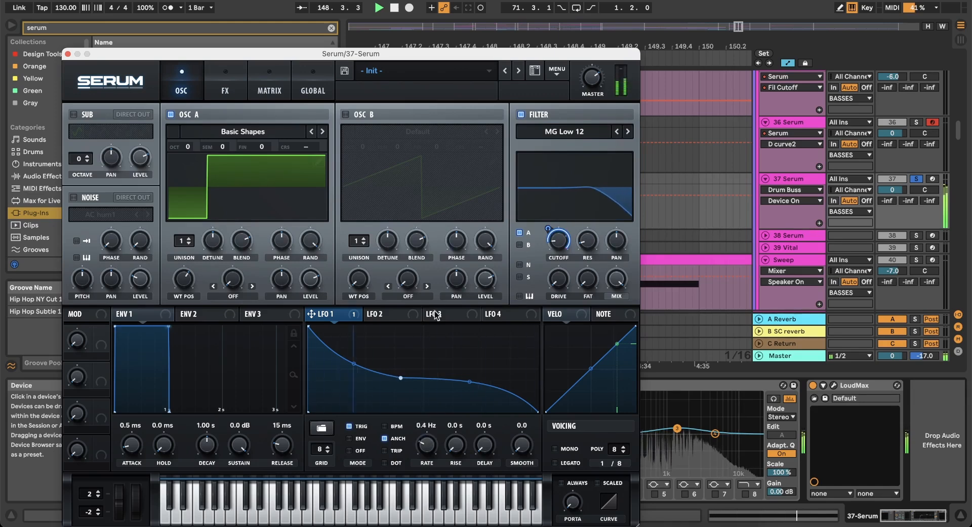
pyautogui.moveTo(545, 226); pyautogui.dragTo(545, 254)
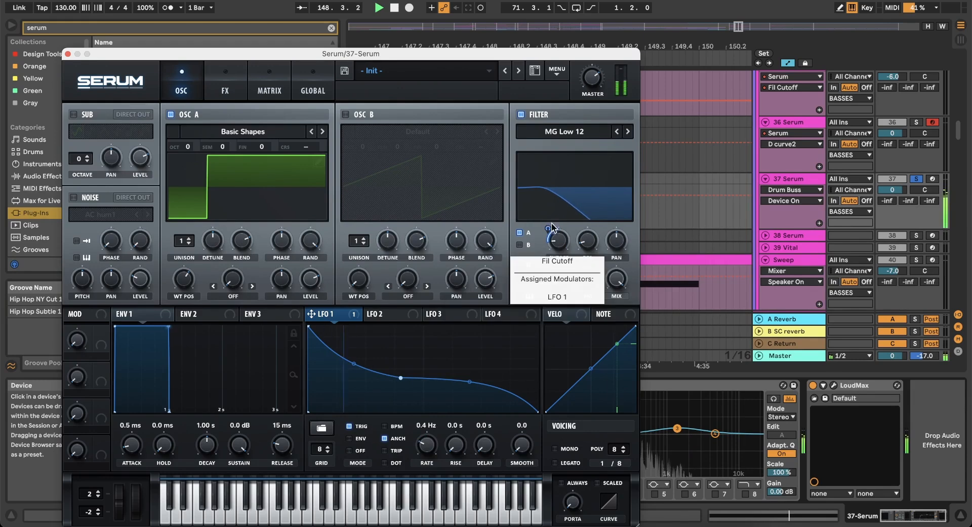
pyautogui.moveTo(548, 228); pyautogui.dragTo(548, 222)
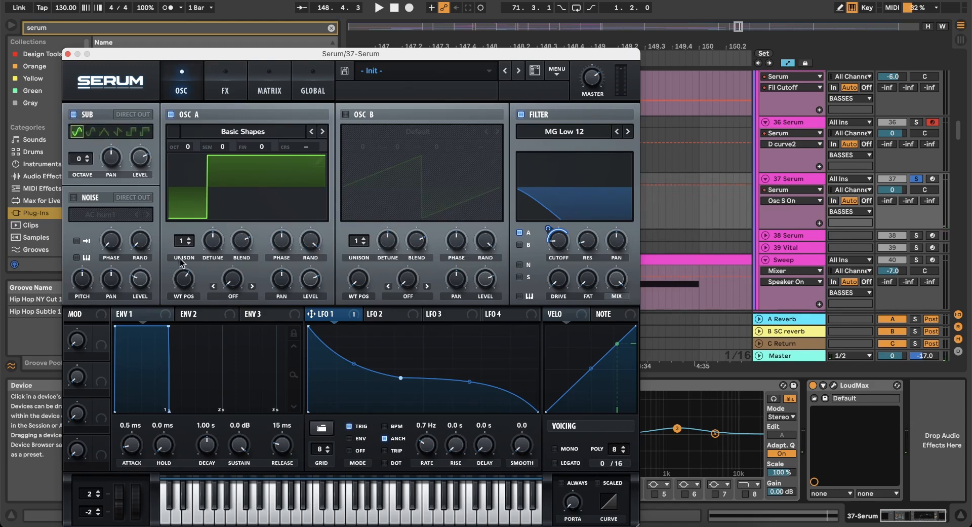
# Set oscillator A's warp mode to FM (from B).
pyautogui.click(232, 296)
pyautogui.scroll(-5, 262, 428)
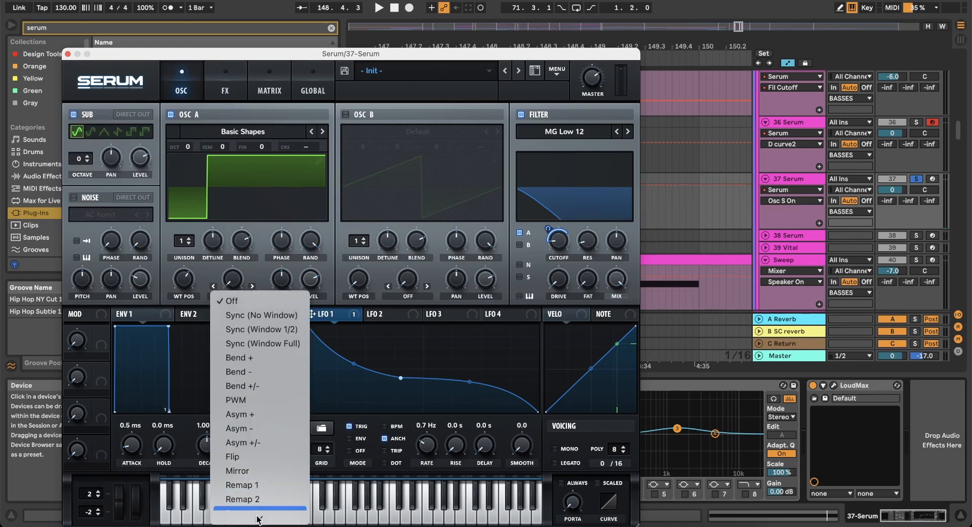
pyautogui.click(265, 458)
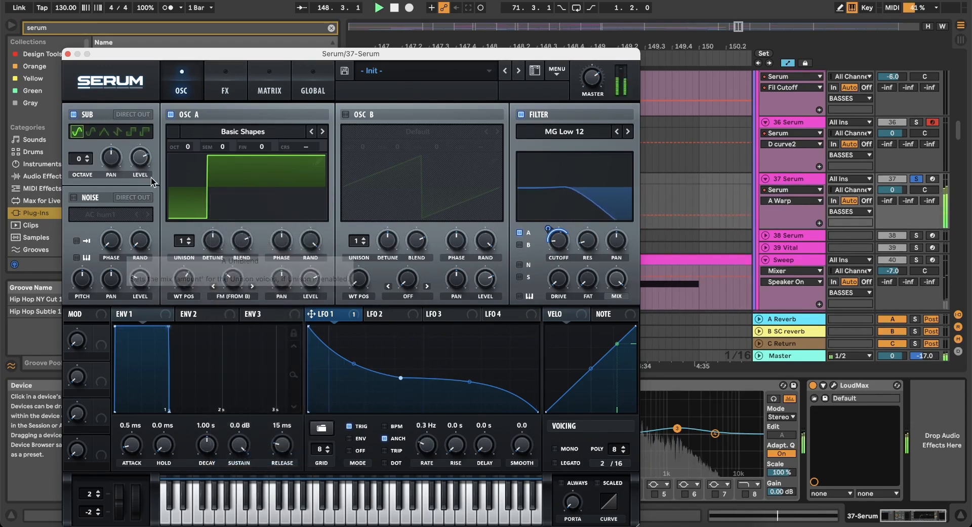
# Compare the sub oscillator on and off, and set its octave to 1, briefly switching oscillator A off to hear it alone.
pyautogui.click(74, 115)
pyautogui.click(74, 115)
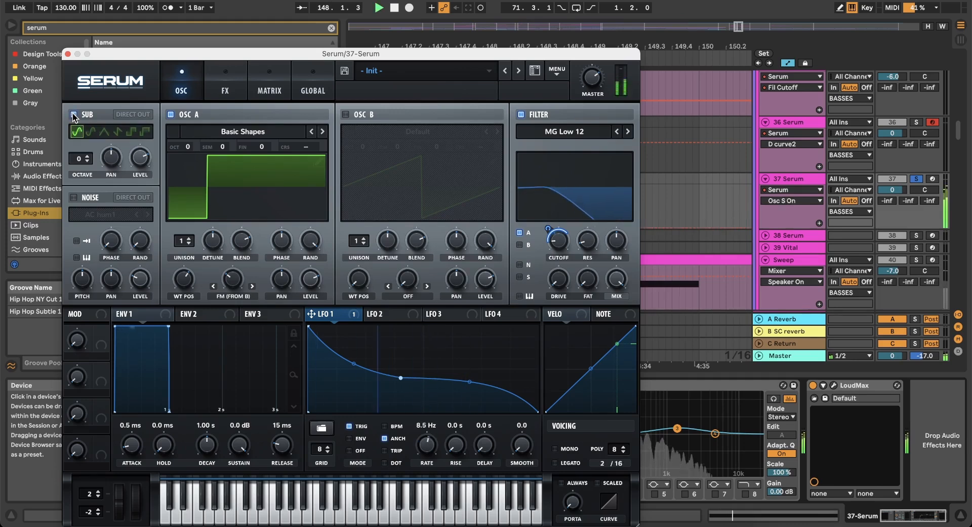
pyautogui.click(87, 157)
pyautogui.click(87, 161)
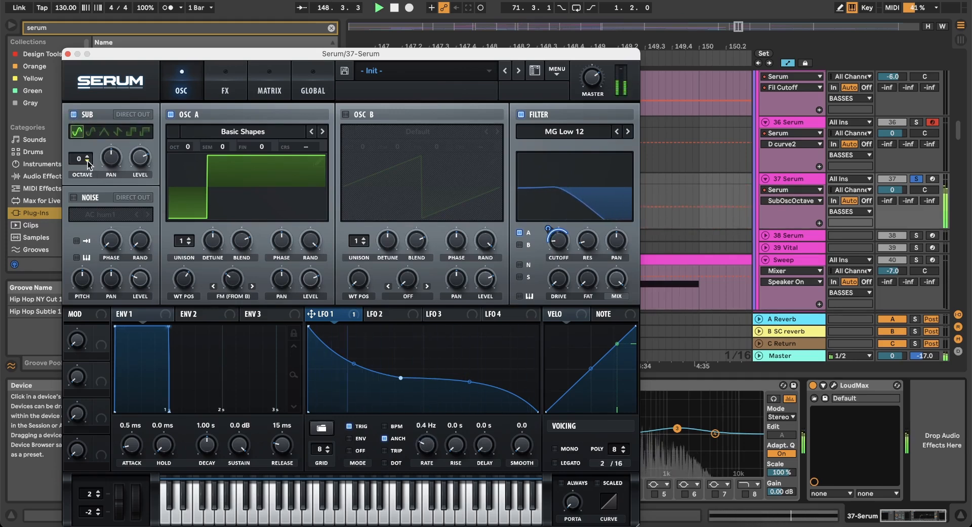
pyautogui.click(88, 160)
pyautogui.click(171, 115)
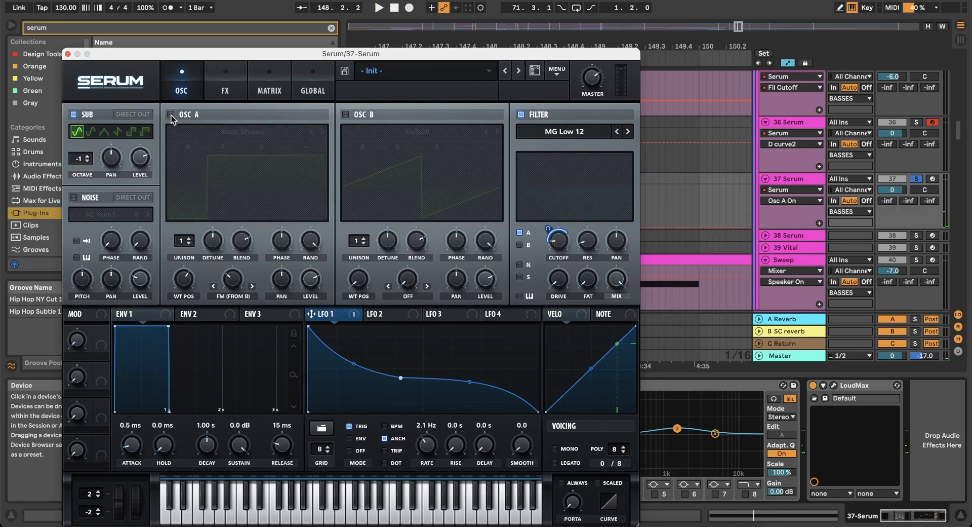
pyautogui.click(88, 156)
pyautogui.click(171, 115)
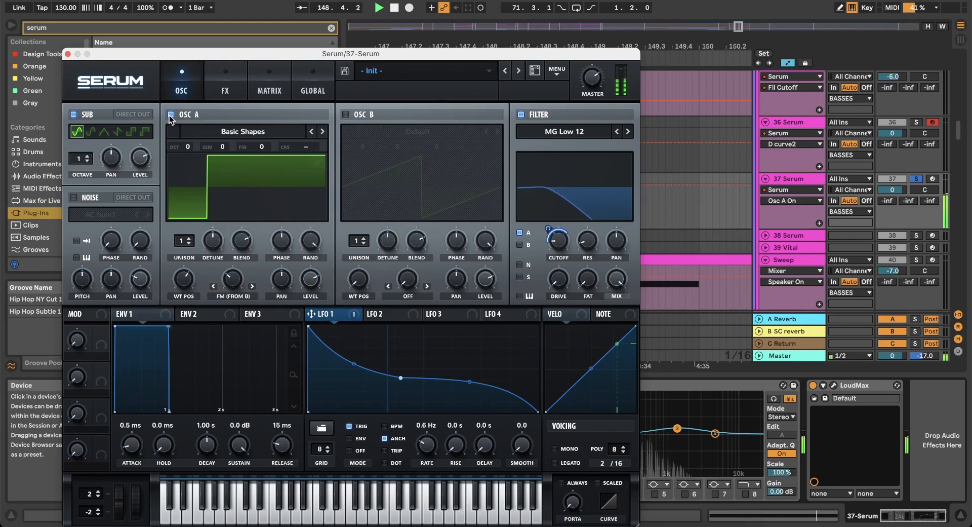
# Set oscillator A to 2 unison voices and fine-tune the detune amount while auditioning.
pyautogui.moveTo(184, 241); pyautogui.dragTo(219, 277)
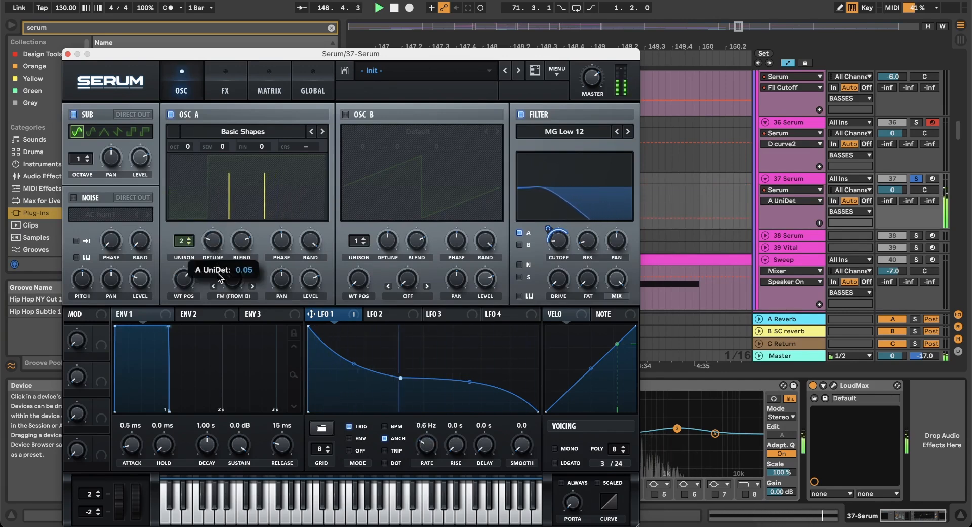
pyautogui.doubleClick(215, 242)
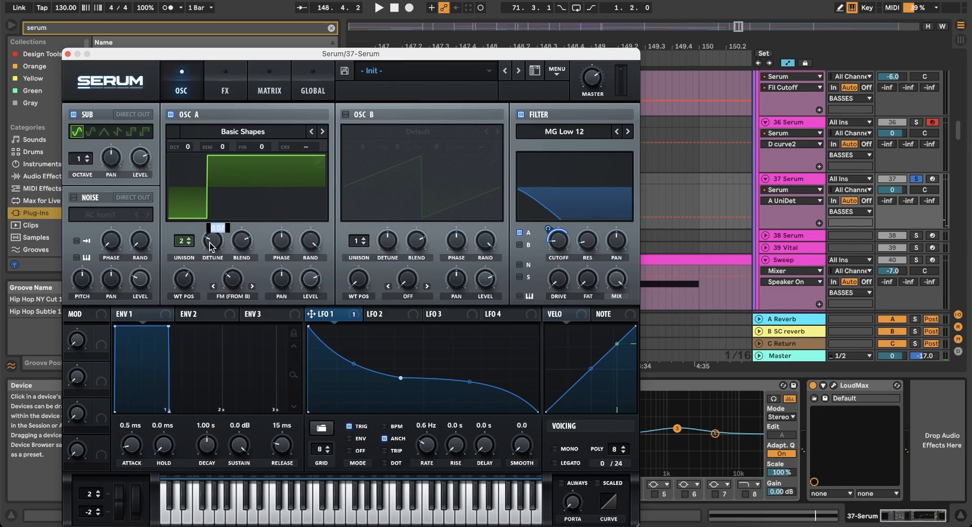
pyautogui.press('BackSpace')
pyautogui.doubleClick(211, 245)
pyautogui.press('BackSpace')
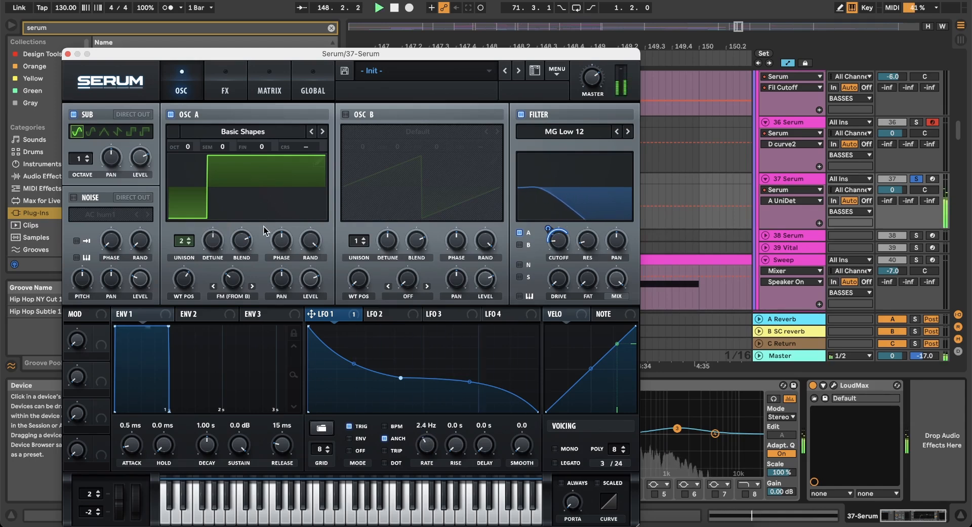
pyautogui.moveTo(215, 247)
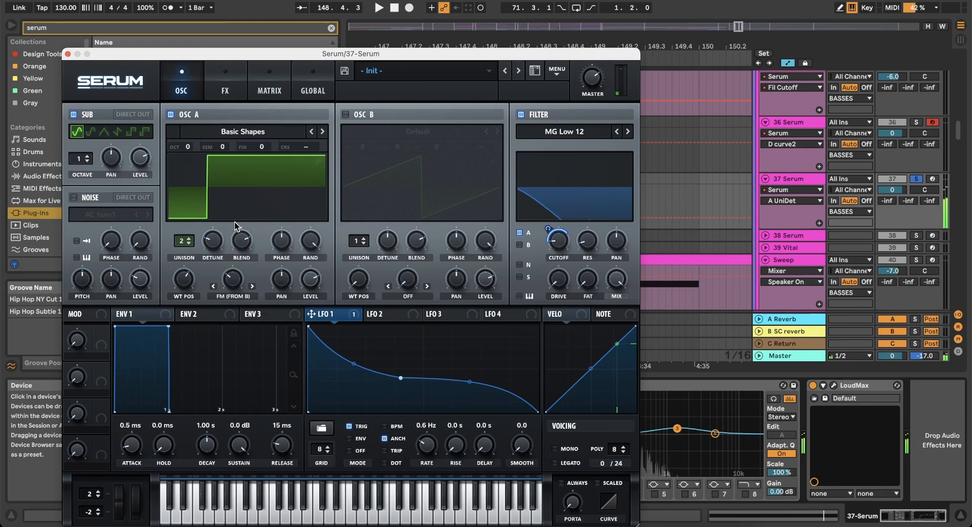
pyautogui.click(212, 243)
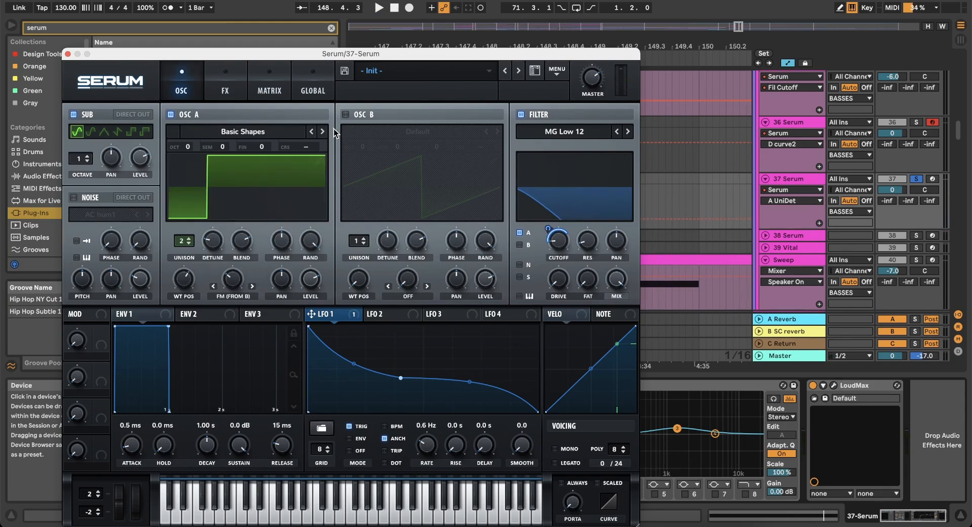
# Adjust LFO 1's depth on the filter cutoff and set the base cutoff to about 34 Hz during playback.
pyautogui.press('space')
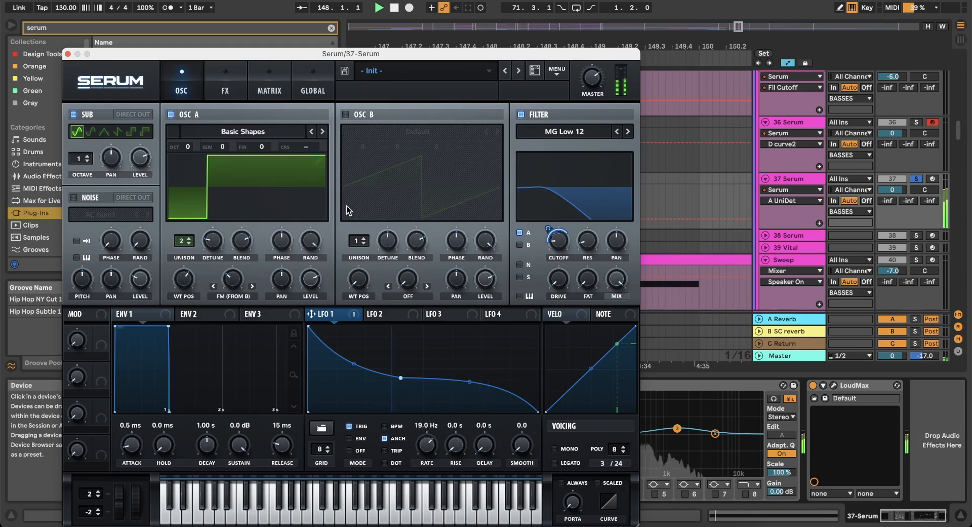
pyautogui.click(554, 237)
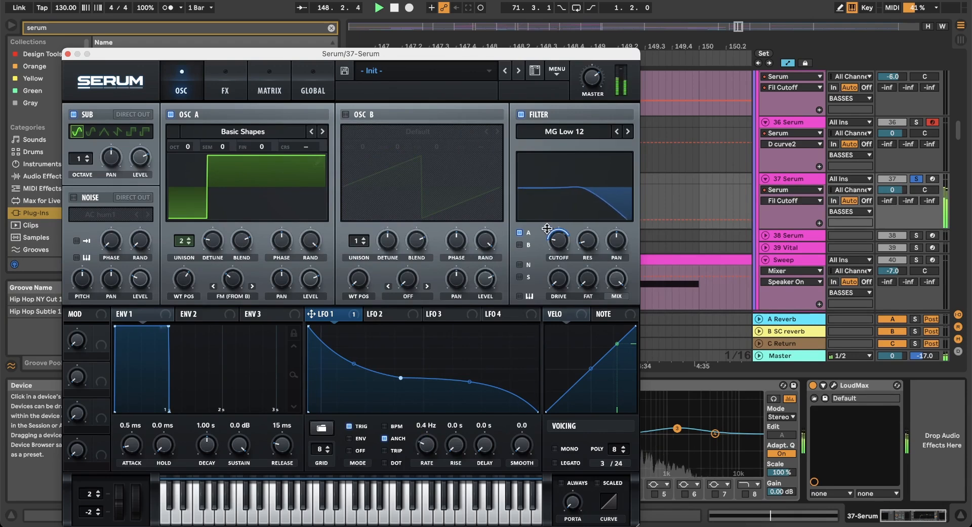
pyautogui.moveTo(550, 230); pyautogui.dragTo(560, 243)
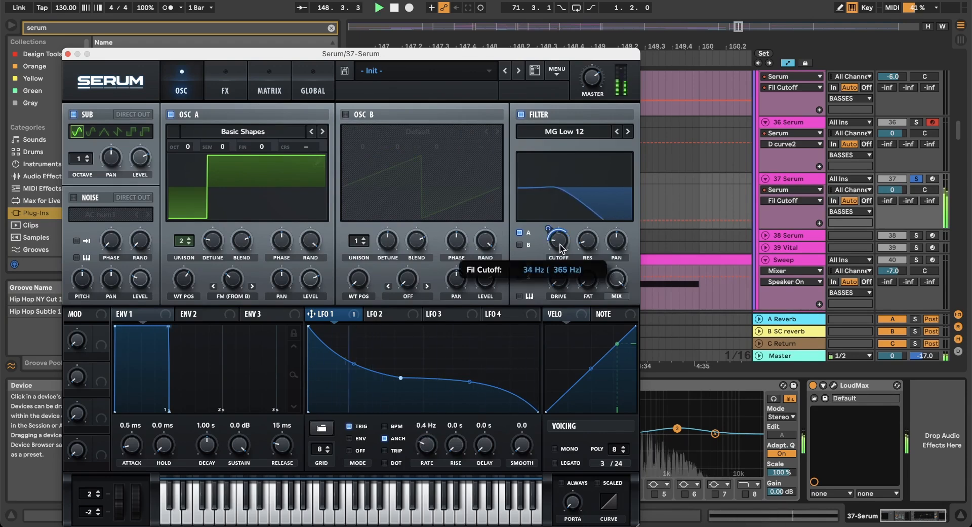
# Adjust the mix of the HardClip distortion in Serum's effects and close the plug-in window.
pyautogui.click(235, 71)
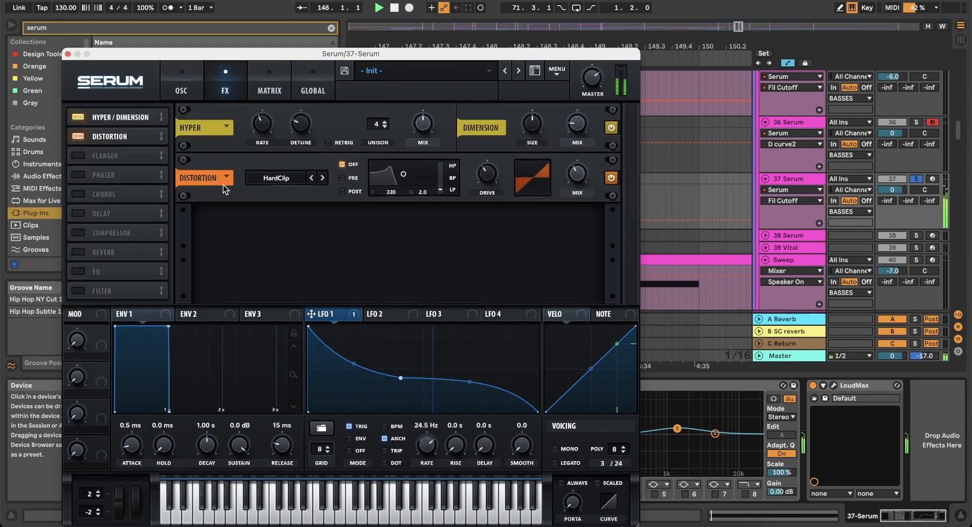
pyautogui.moveTo(576, 175); pyautogui.dragTo(573, 95)
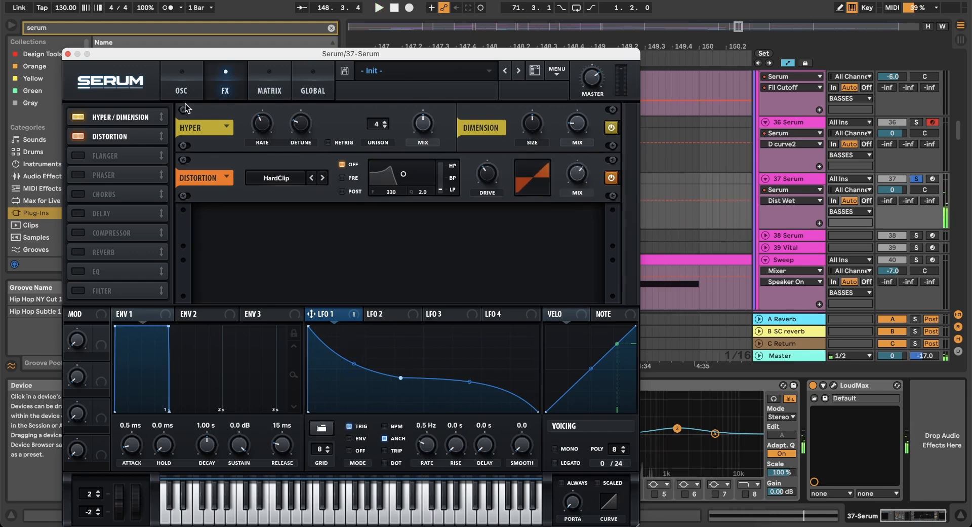
pyautogui.click(68, 54)
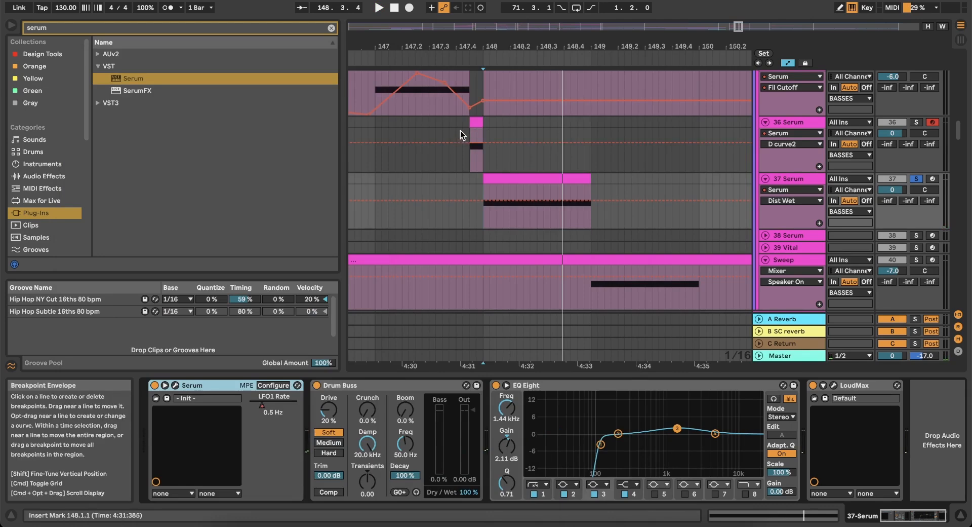
# Inspect track 36's Serum patch and audition its short clip soloed from bar 147.
pyautogui.click(774, 127)
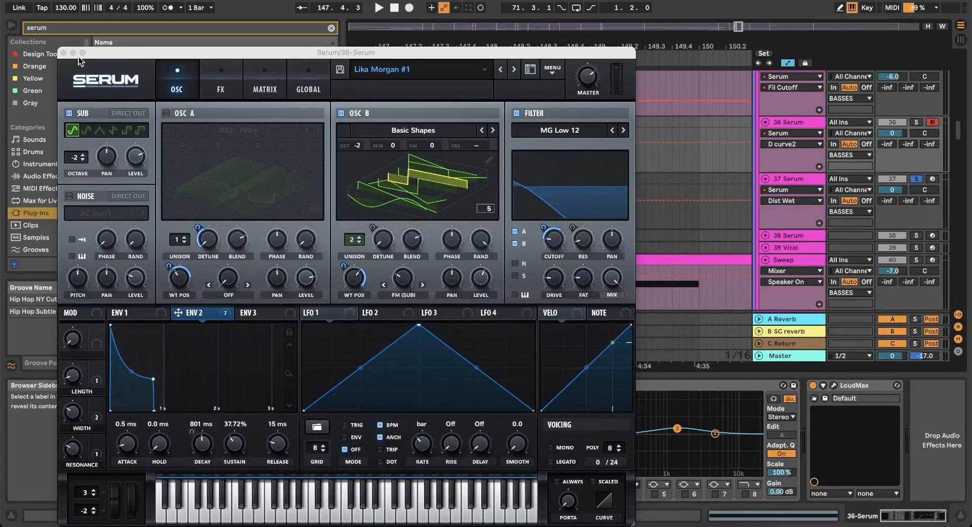
pyautogui.click(63, 53)
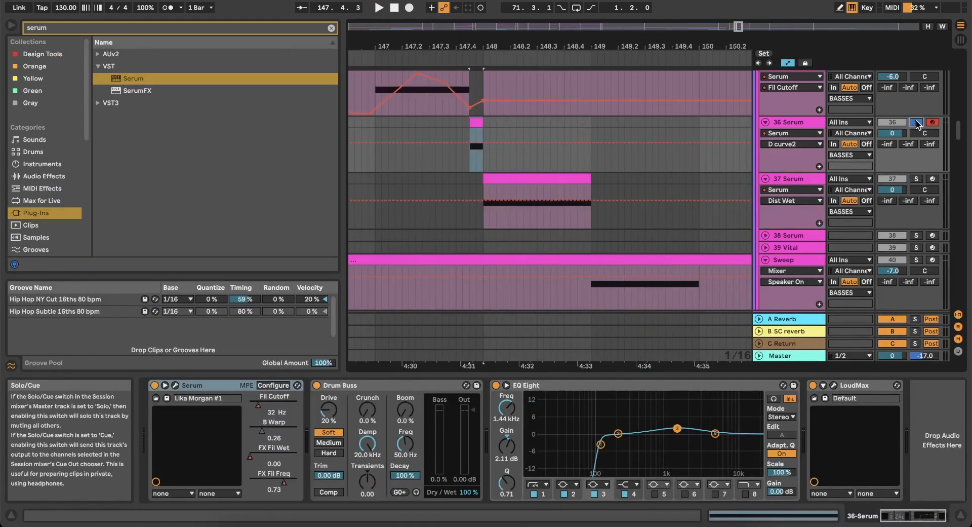
pyautogui.click(429, 142)
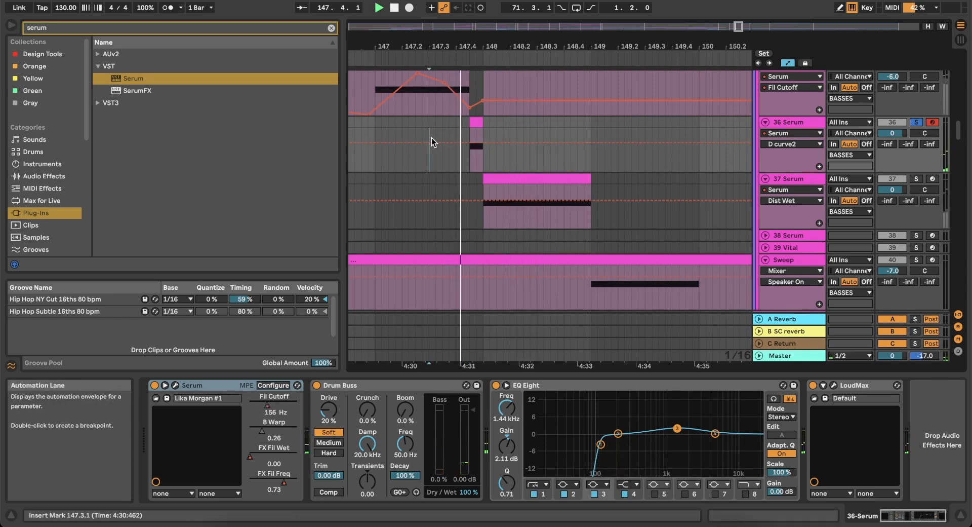
pyautogui.press('space')
pyautogui.press('space')
pyautogui.click(376, 137)
pyautogui.press('space')
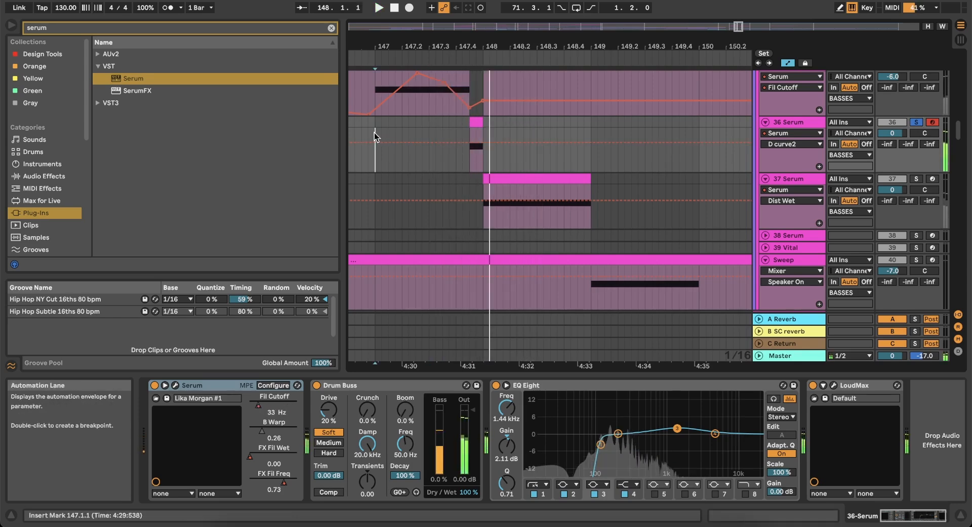
# Play the bass section with track 36 unsoloed, and audition track 37's clip on its own with solo on.
pyautogui.press('space')
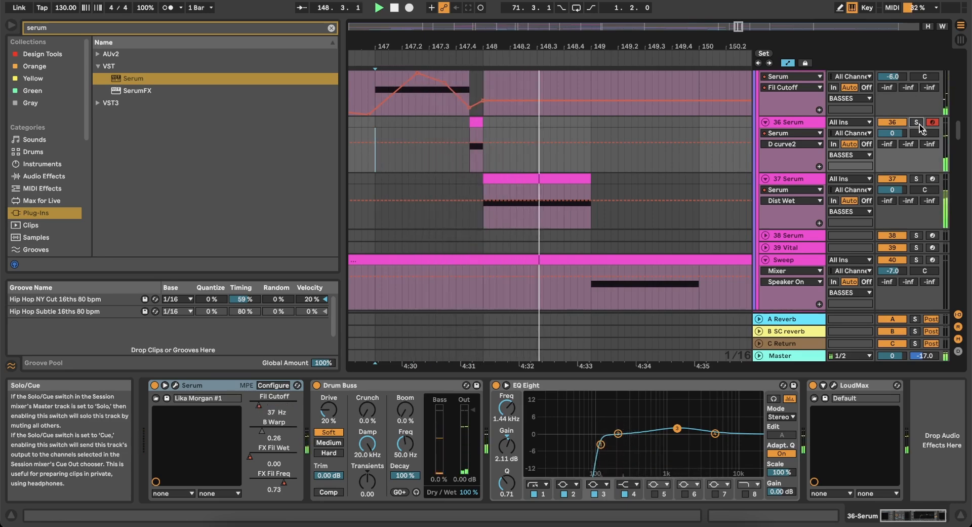
pyautogui.press('space')
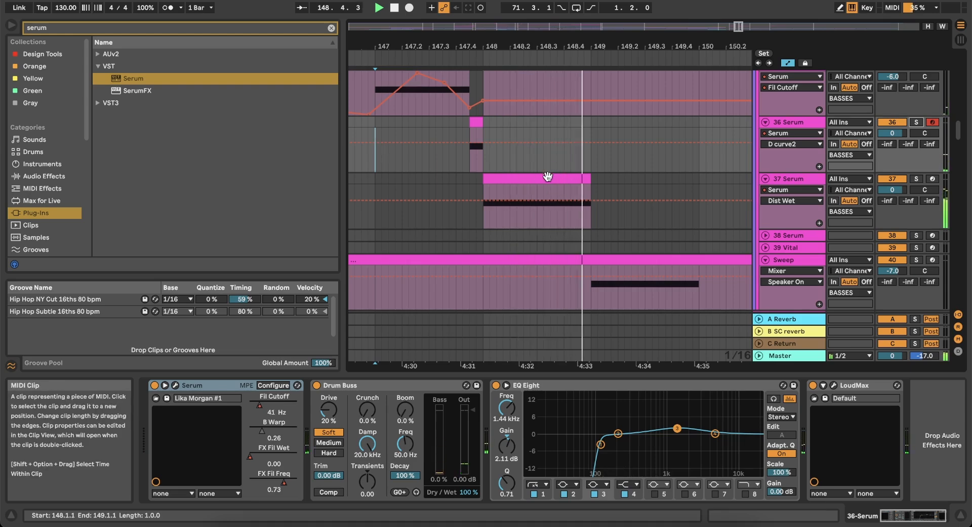
pyautogui.click(582, 177)
pyautogui.click(916, 179)
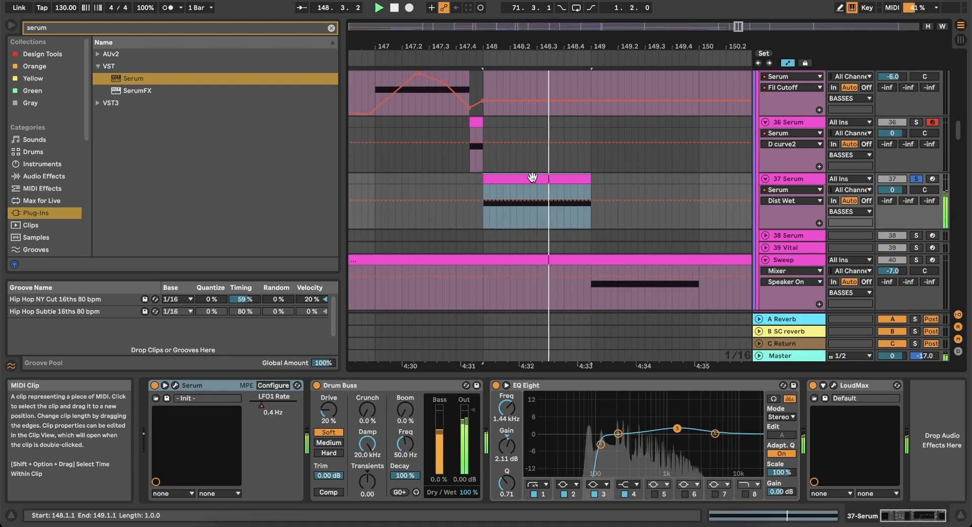
# Turn off solo on track 37 in the mixer and return to the arrangement.
pyautogui.press('Tab')
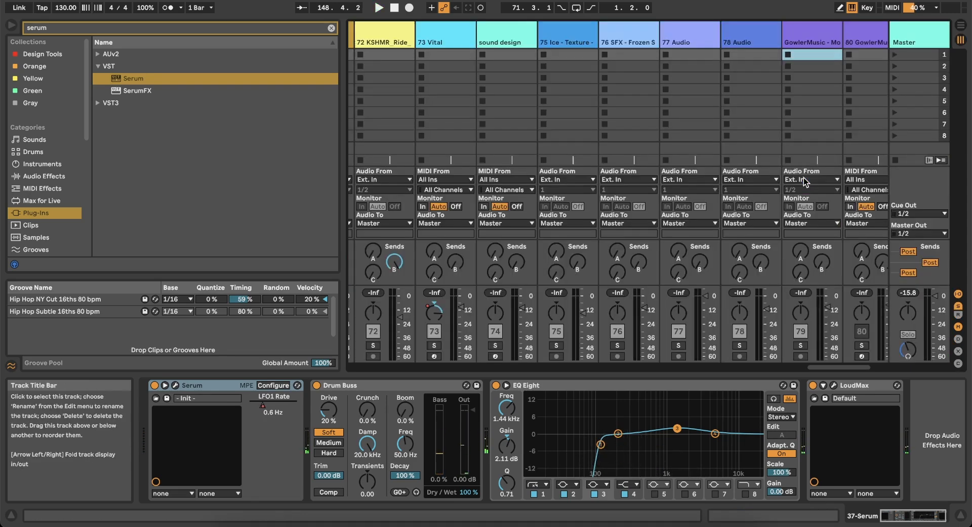
pyautogui.hscroll(-15, 597, 261)
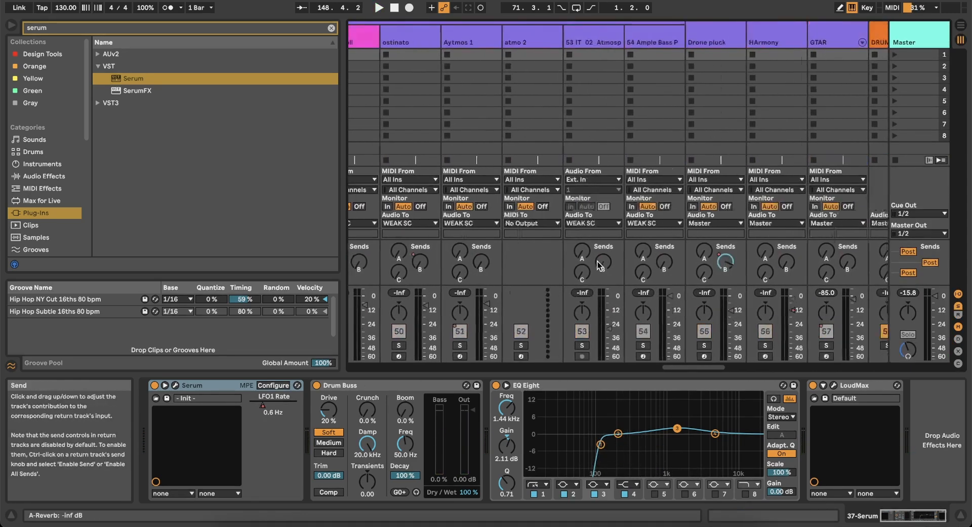
pyautogui.hscroll(-5, 598, 261)
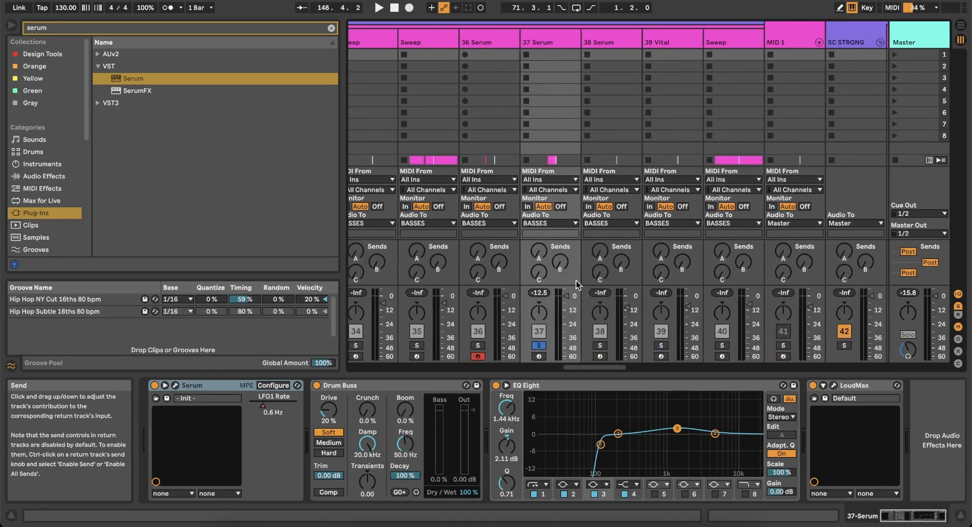
pyautogui.click(539, 345)
pyautogui.press('Tab')
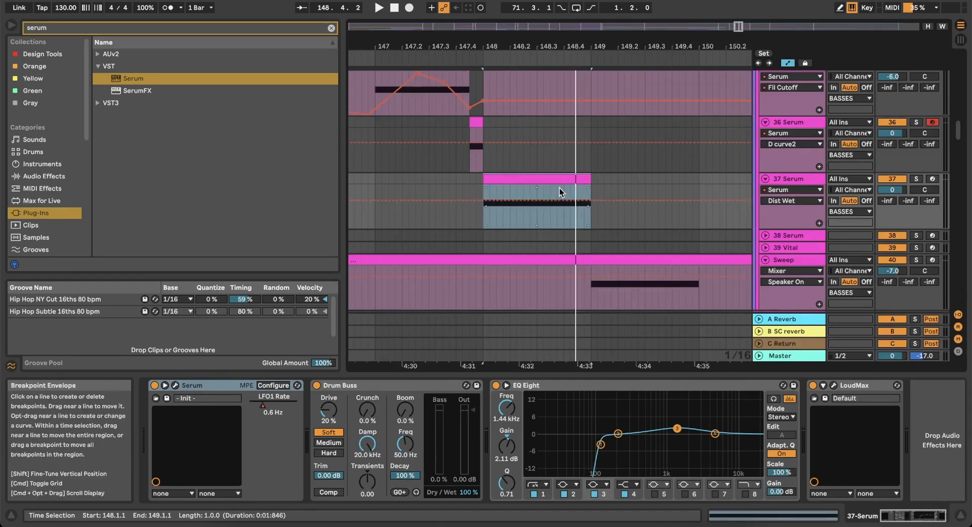
# Play the final drop from 146.2.3 to hear track 37's bass in context, and select its clip.
pyautogui.scroll(-5, 560, 191)
pyautogui.click(451, 180)
pyautogui.press('space')
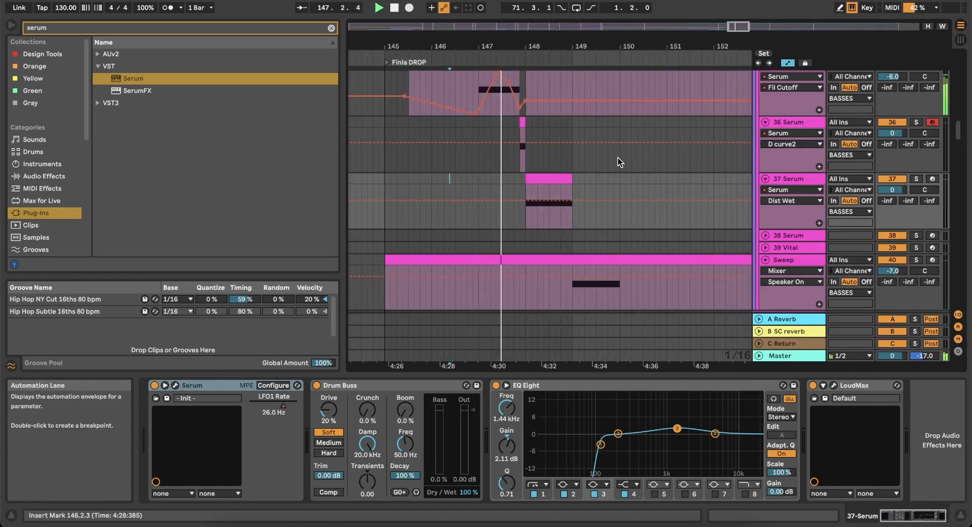
pyautogui.click(551, 178)
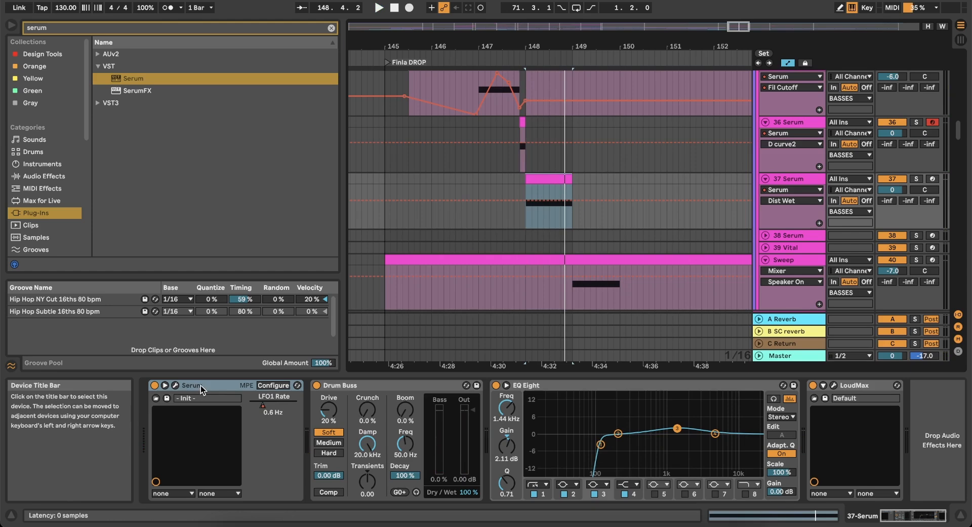
# Remove LFO 1's modulation from the filter cutoff in track 37's Serum and straighten the LFO 1 curve into a linear downward ramp.
pyautogui.click(175, 384)
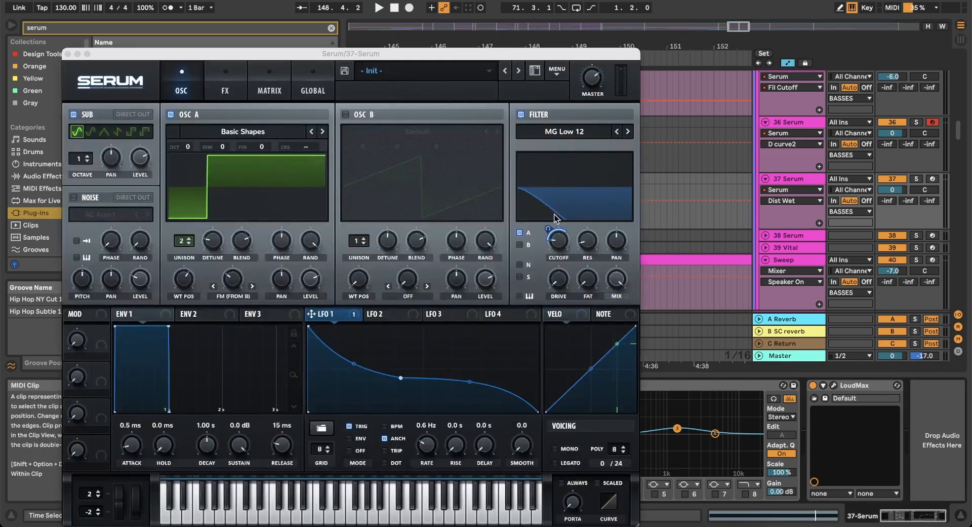
pyautogui.rightClick(551, 234)
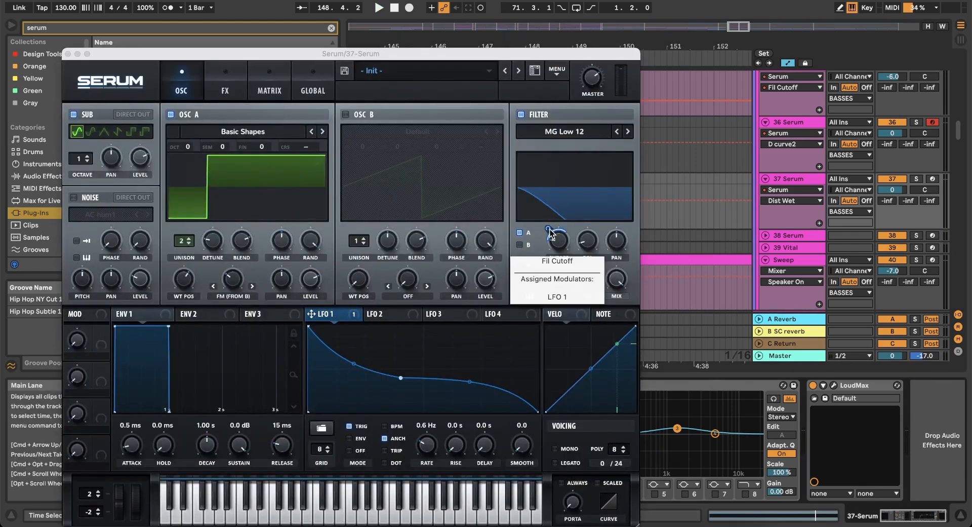
pyautogui.click(583, 290)
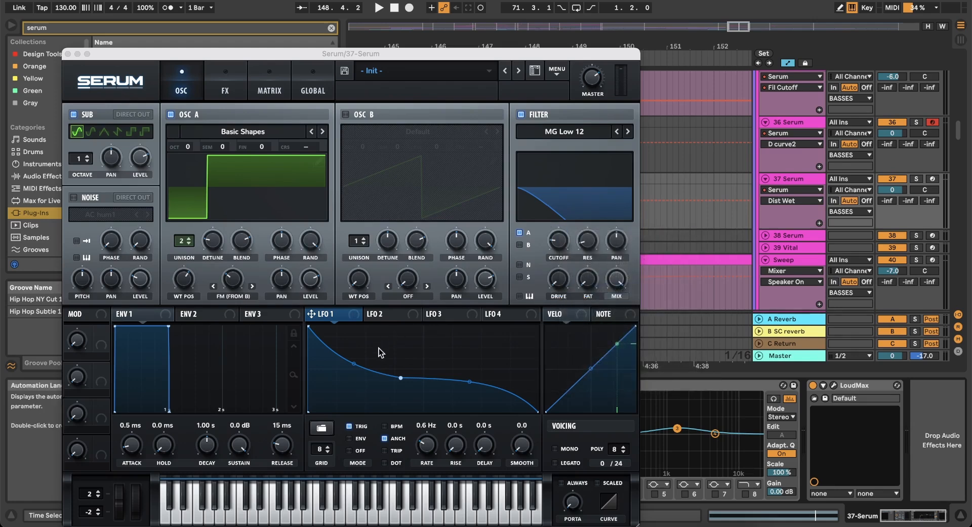
pyautogui.doubleClick(401, 379)
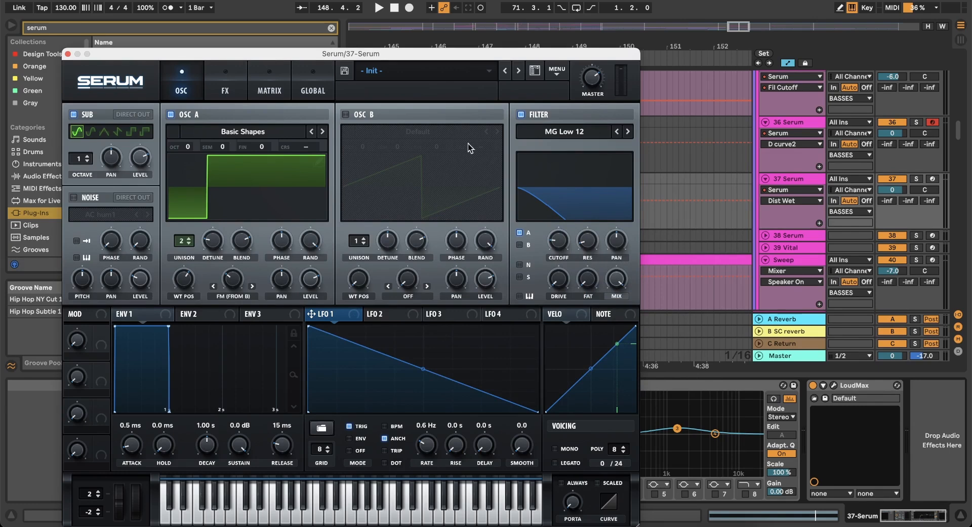
# Set envelope 1's attack to 1.37 s and the filter resonance to 37%, and raise the filter cutoff.
pyautogui.click(557, 131)
pyautogui.click(444, 313)
pyautogui.moveTo(114, 326); pyautogui.dragTo(226, 298)
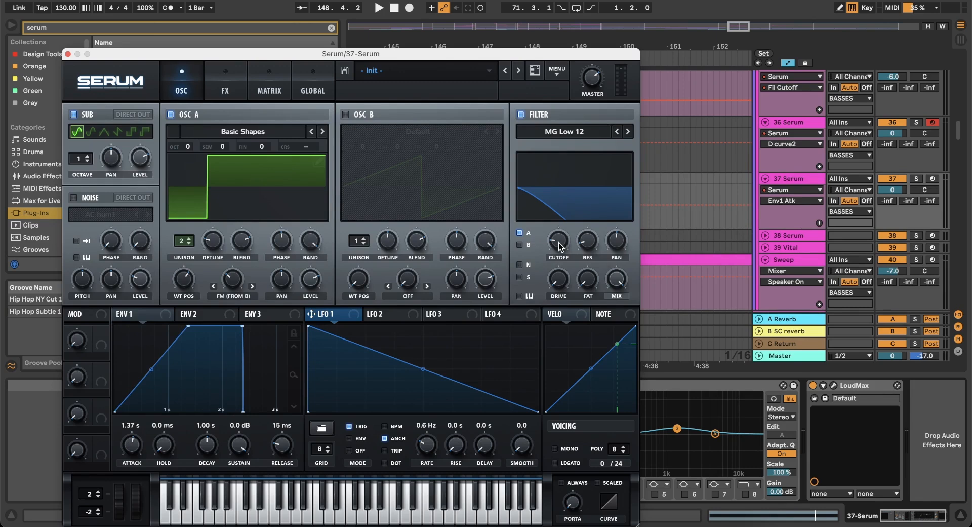
pyautogui.moveTo(561, 246); pyautogui.dragTo(554, 205)
pyautogui.moveTo(587, 244); pyautogui.dragTo(586, 204)
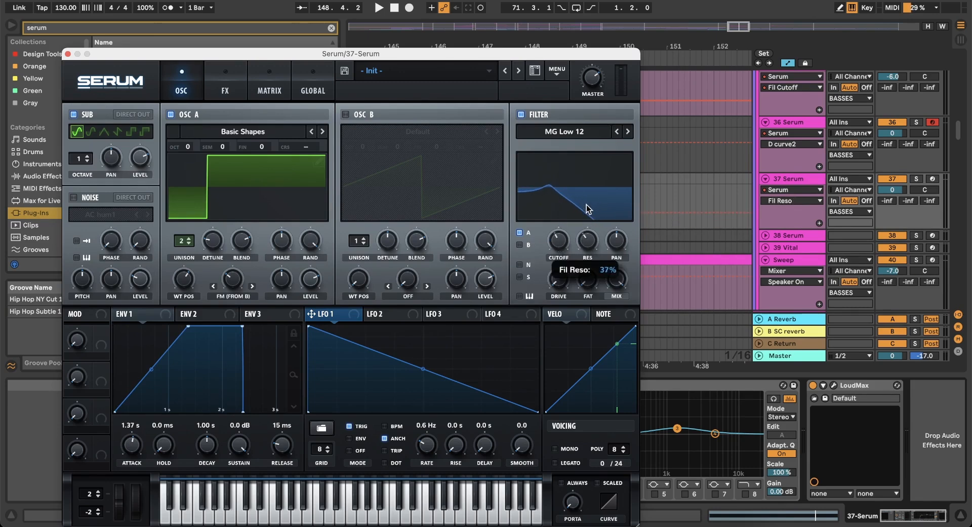
# Modulate the filter cutoff with tempo-synced LFO 1 at a one-bar rate, and adjust the cutoff during playback.
pyautogui.moveTo(559, 241); pyautogui.dragTo(559, 207)
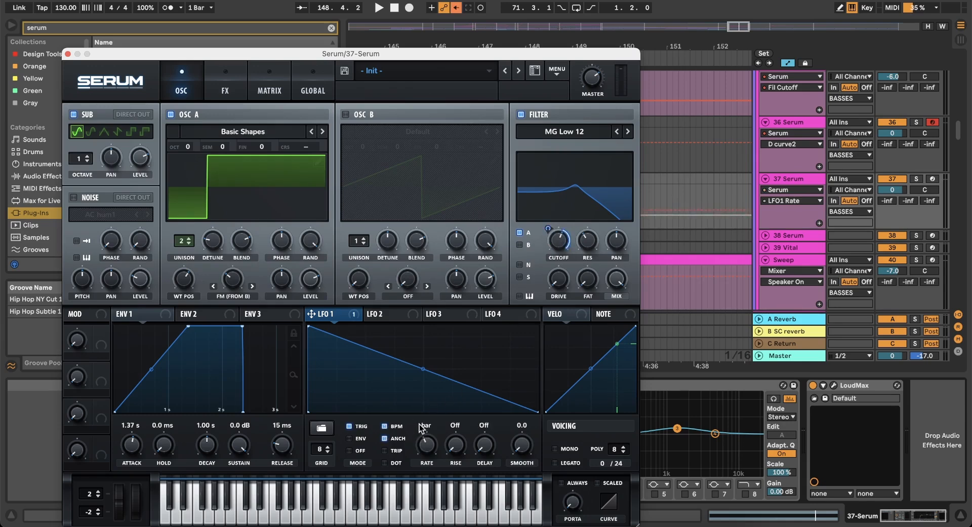
pyautogui.press('space')
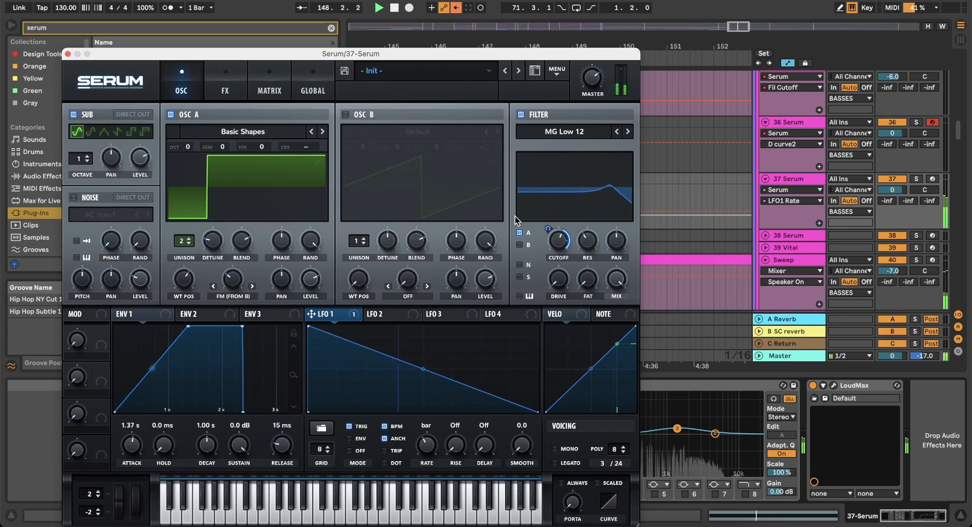
pyautogui.click(555, 253)
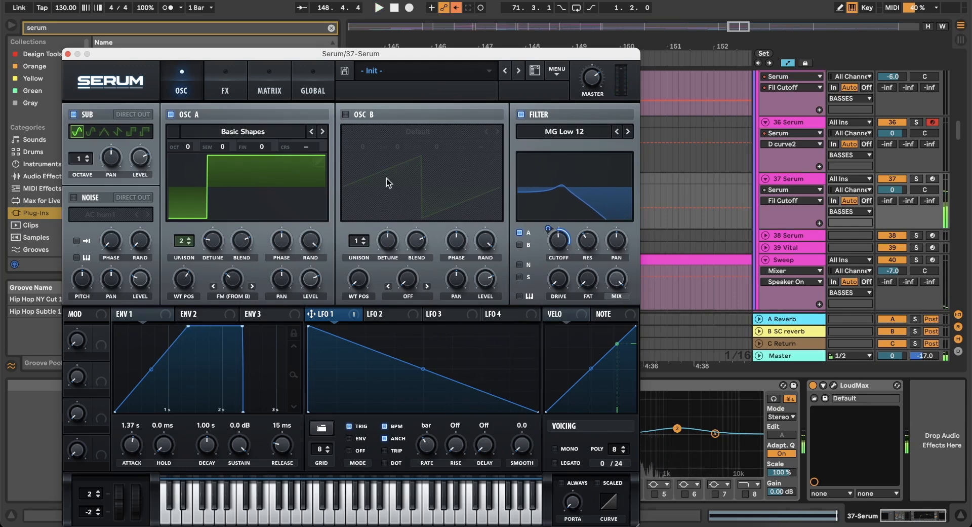
# Turn off the sub oscillator in track 37's Serum and audition the clip.
pyautogui.click(73, 114)
pyautogui.press('space')
pyautogui.press('space')
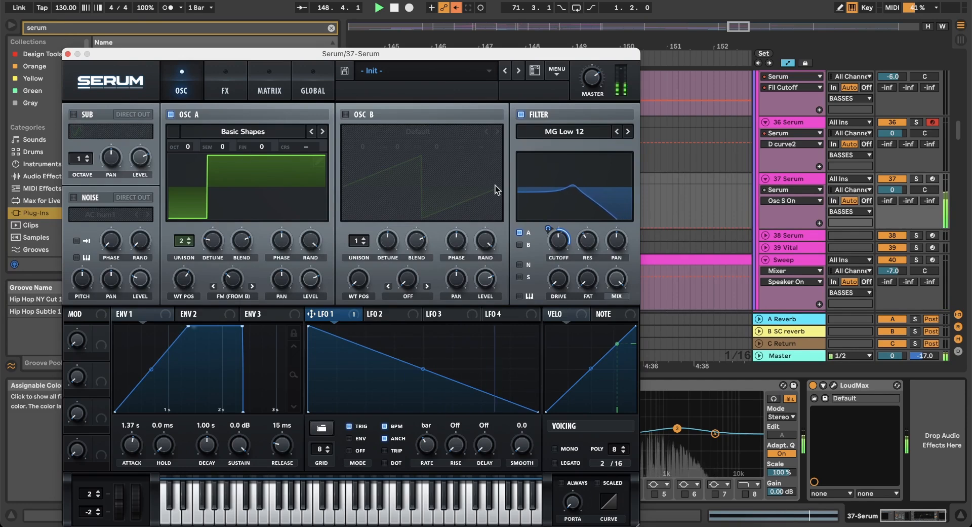
# Close the plug-in window, play the drop from 144.3.1, and replay track 37's clip from bar 148.
pyautogui.click(68, 54)
pyautogui.click(375, 181)
pyautogui.press('space')
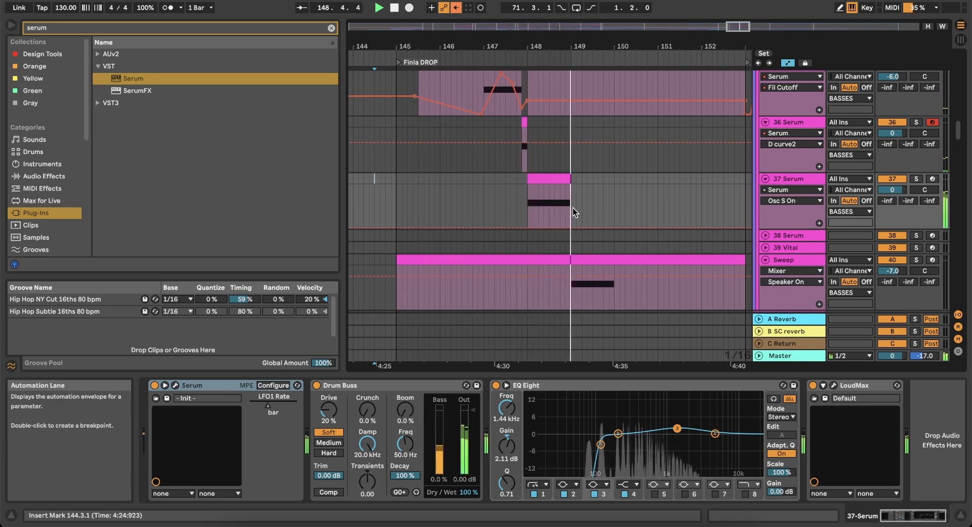
pyautogui.click(539, 180)
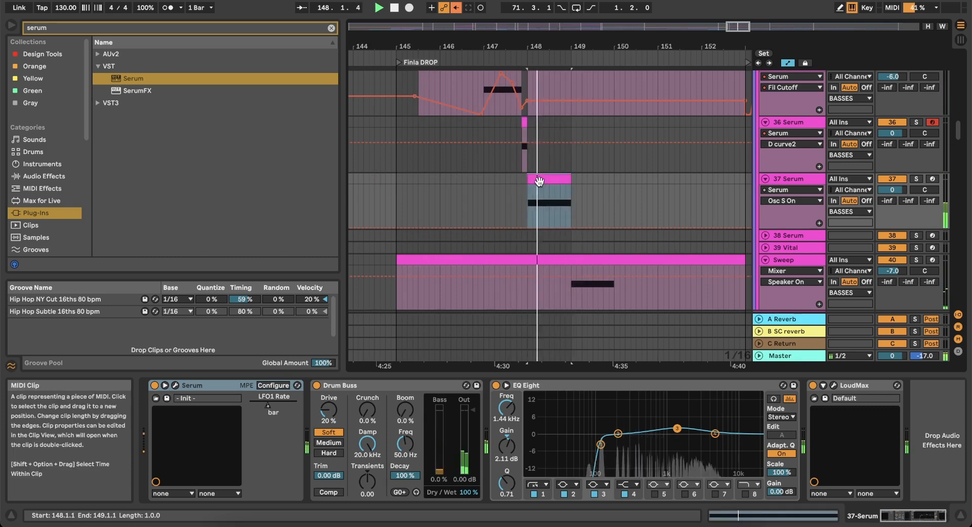
pyautogui.scroll(8, 567, 183)
pyautogui.press('space')
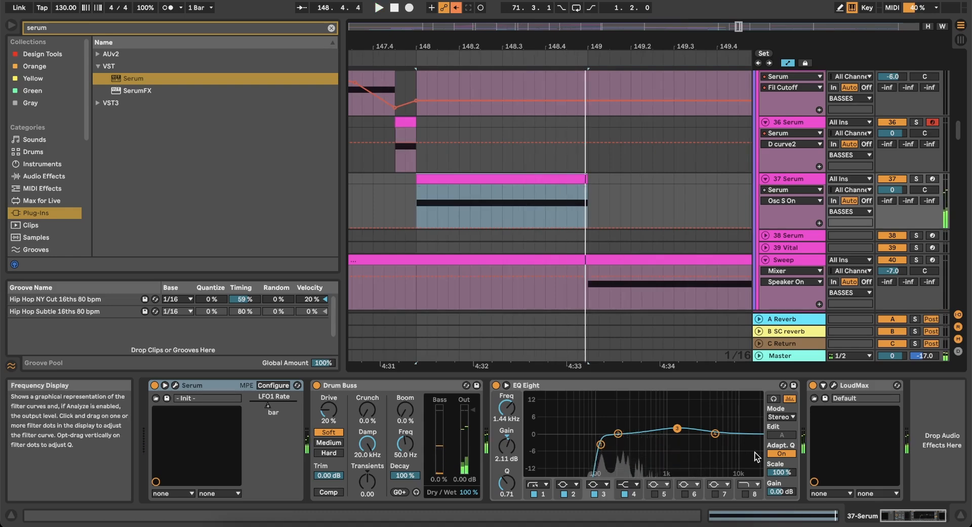
# Check track 37's Serum patch again, close it, and replay the track's clip from bar 148.
pyautogui.scroll(-5, 641, 282)
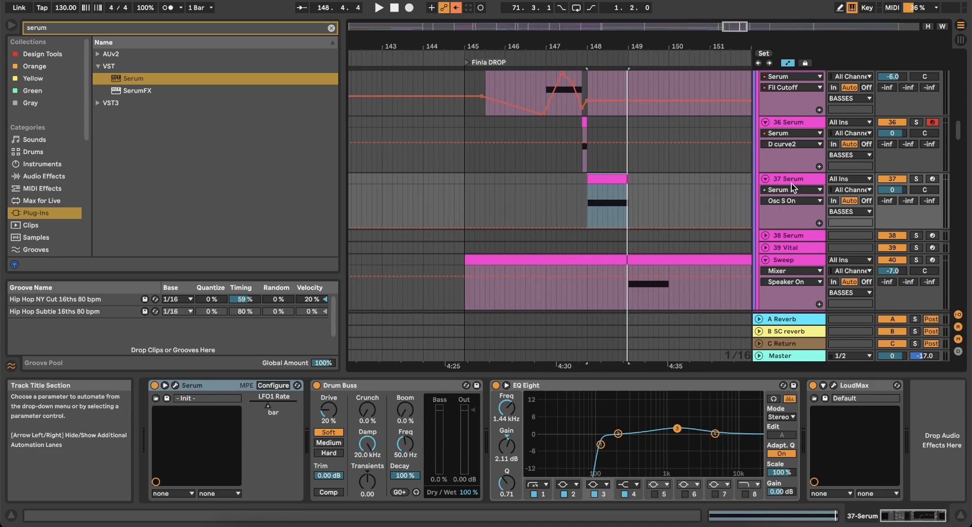
pyautogui.click(175, 385)
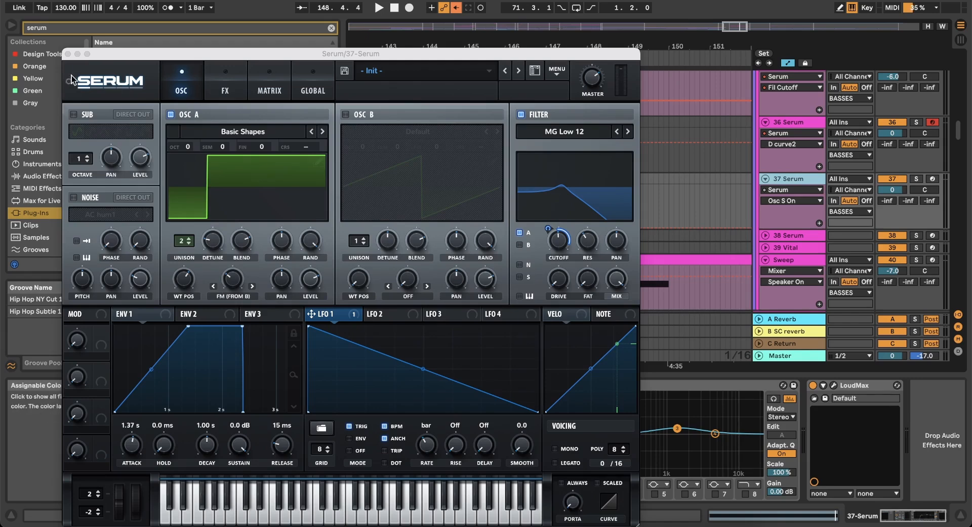
pyautogui.click(68, 54)
pyautogui.click(628, 180)
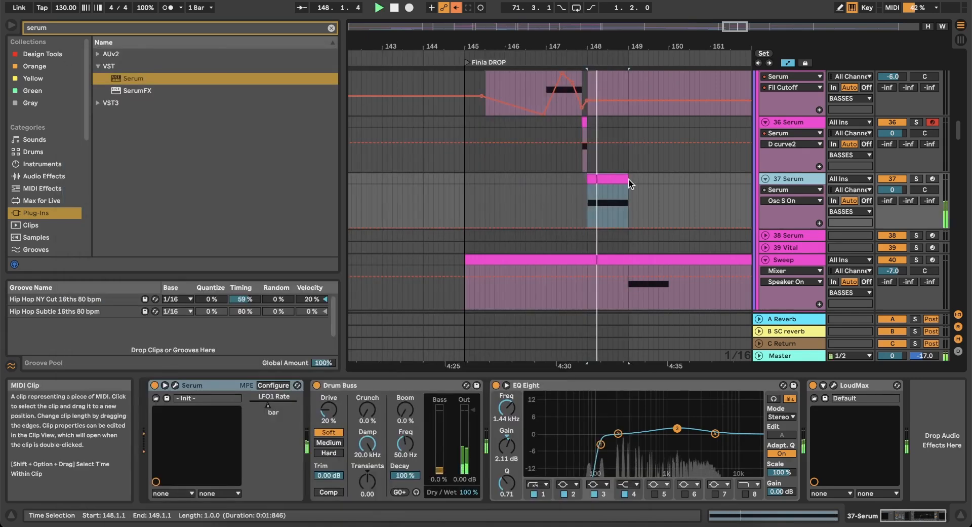
pyautogui.scroll(5, 629, 180)
pyautogui.press('space')
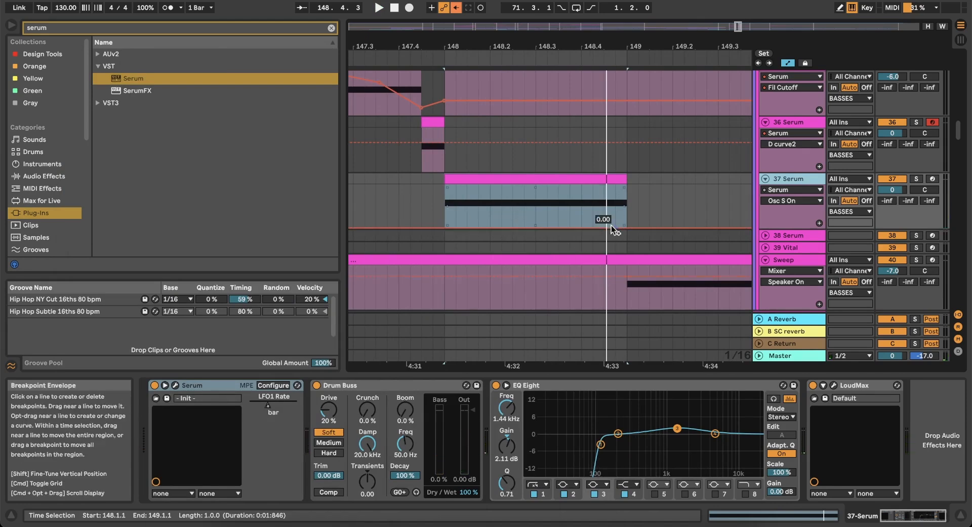
# Draw a pitch bend envelope in track 37's clip that falls from 0 at 1.3 to -8192 at 1.4, and audition it.
pyautogui.click(817, 514)
pyautogui.click(307, 395)
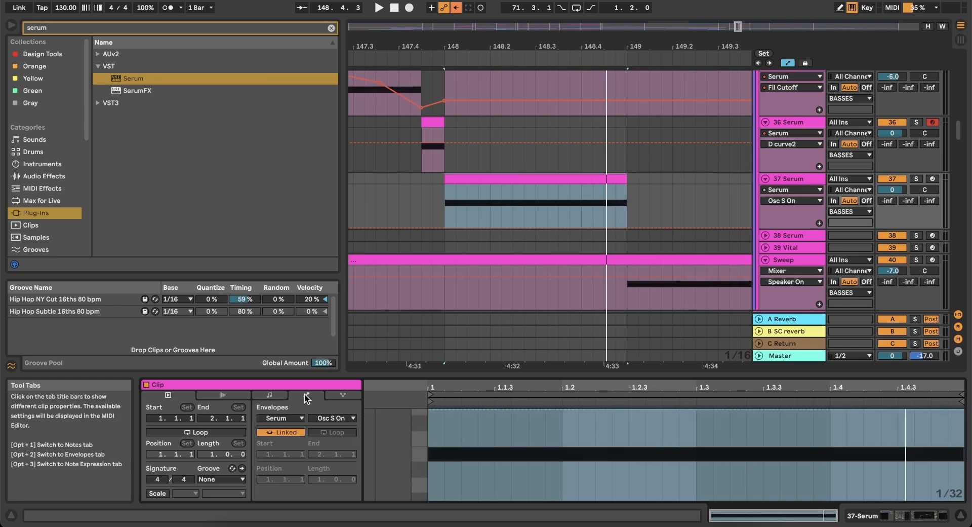
pyautogui.click(296, 419)
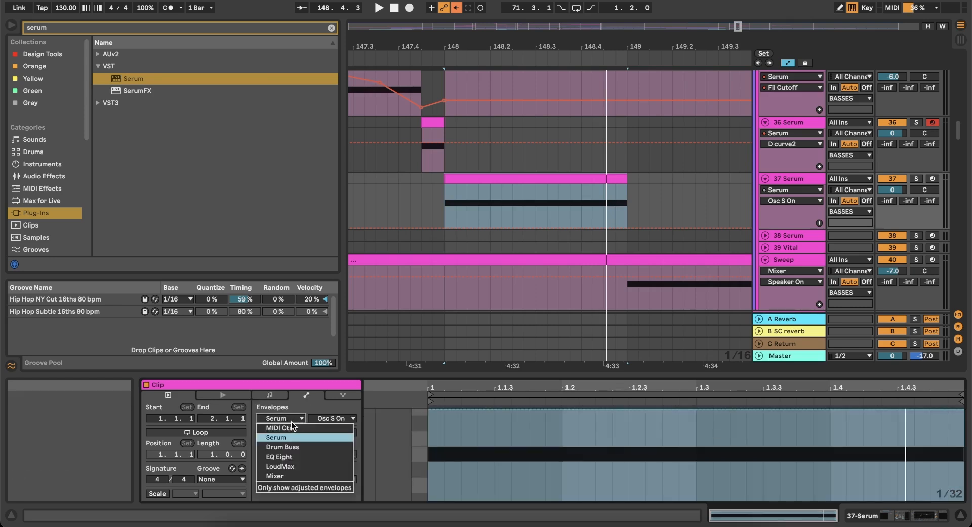
pyautogui.click(288, 425)
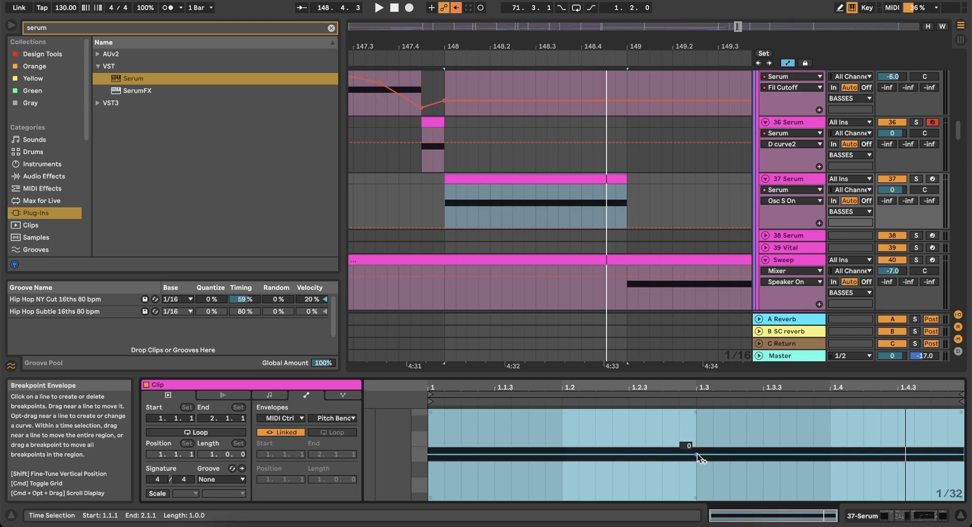
pyautogui.click(697, 453)
pyautogui.moveTo(822, 455); pyautogui.dragTo(832, 500)
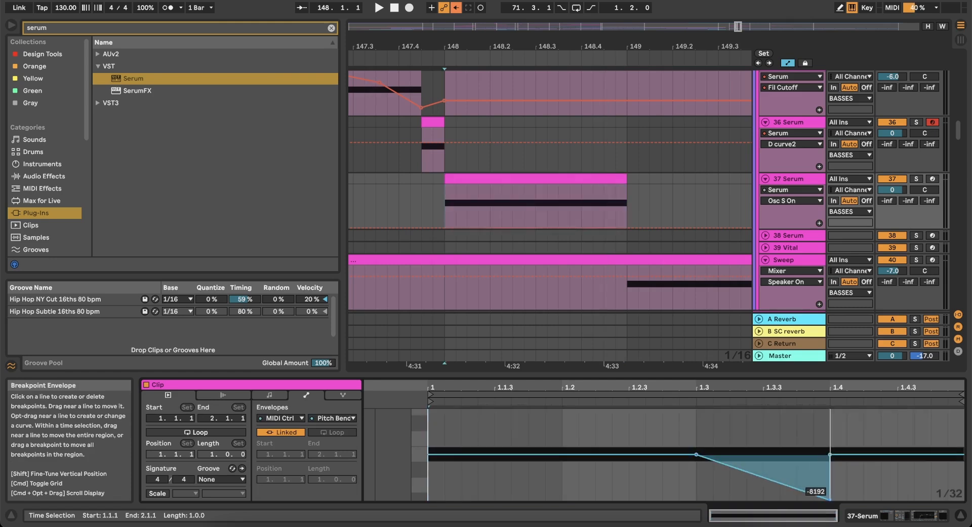
pyautogui.press('space')
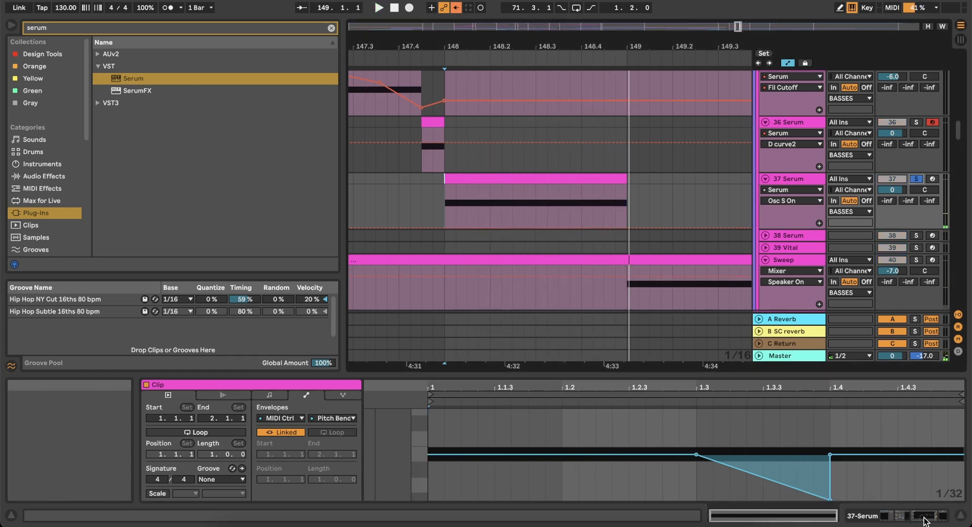
# Enable oscillator B in track 37's Serum, route it through the filter, set its unison to 4 voices and adjust its detune.
pyautogui.click(899, 514)
pyautogui.click(175, 385)
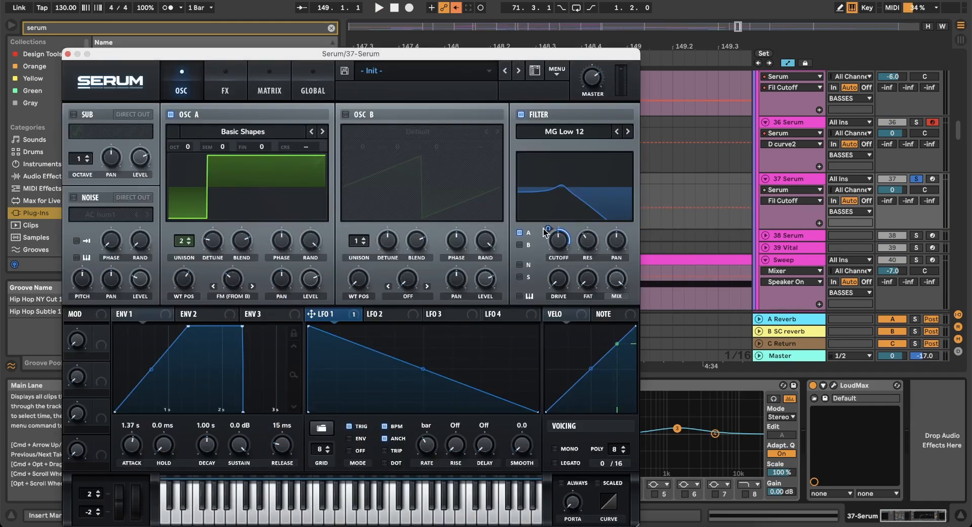
pyautogui.click(346, 114)
pyautogui.click(519, 245)
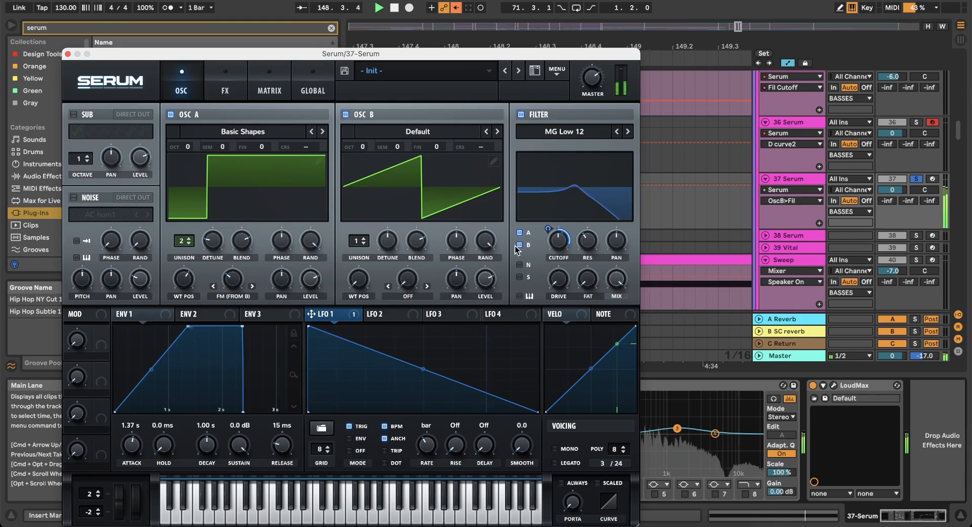
pyautogui.moveTo(359, 241); pyautogui.dragTo(361, 209)
pyautogui.moveTo(387, 240); pyautogui.dragTo(388, 242)
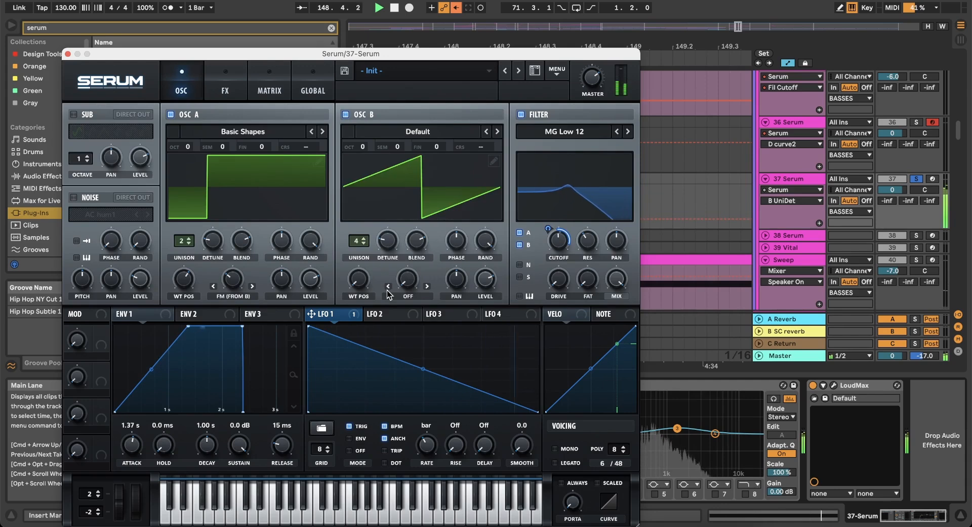
# Load the analog wavetable BS2 - Filthy into oscillator B and adjust its wavetable position during playback.
pyautogui.click(436, 127)
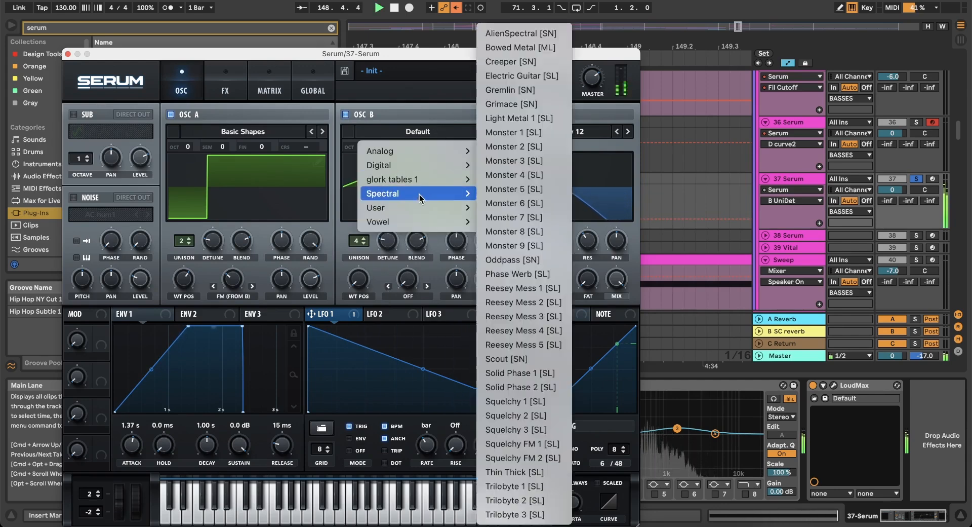
pyautogui.moveTo(420, 152)
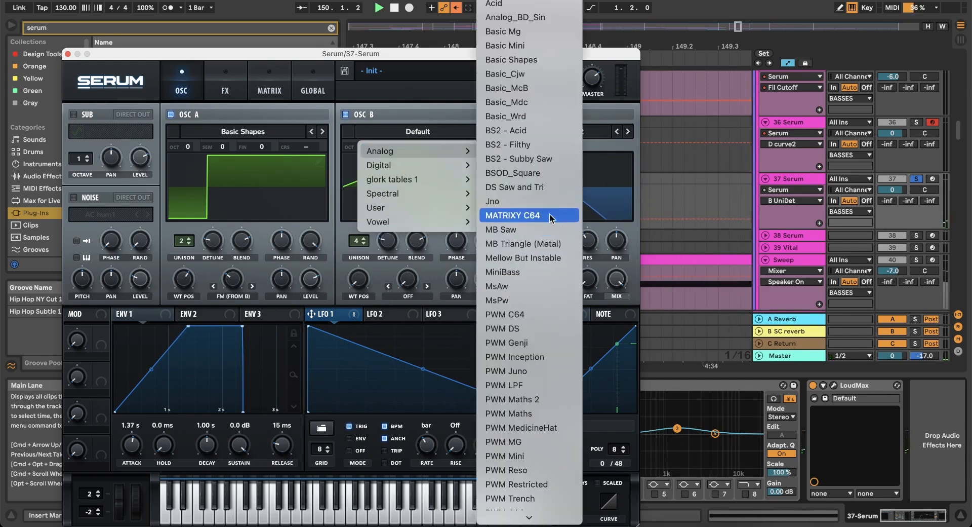
pyautogui.click(527, 146)
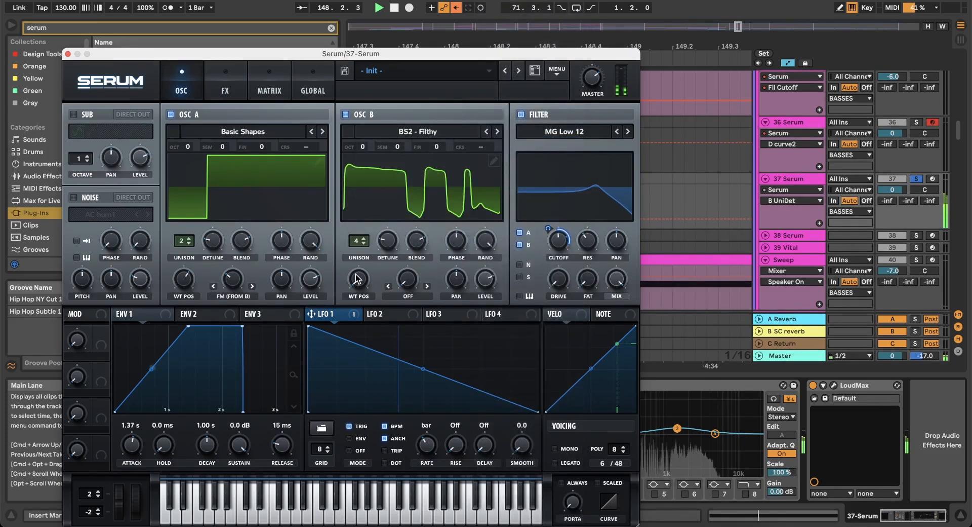
pyautogui.moveTo(357, 218); pyautogui.dragTo(366, 144)
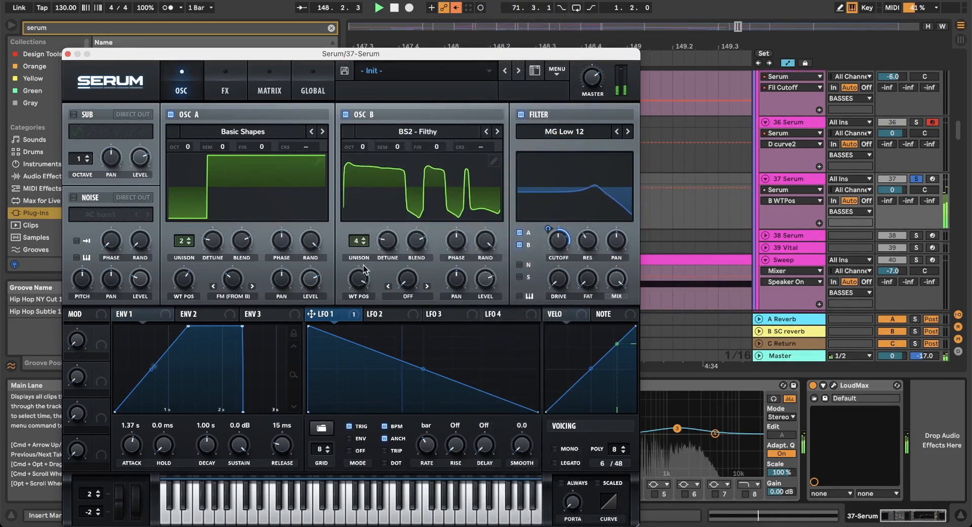
# Adjust oscillator B's wavetable position and random phase in track 37's Serum.
pyautogui.moveTo(360, 278); pyautogui.dragTo(360, 294)
pyautogui.moveTo(485, 240); pyautogui.dragTo(481, 338)
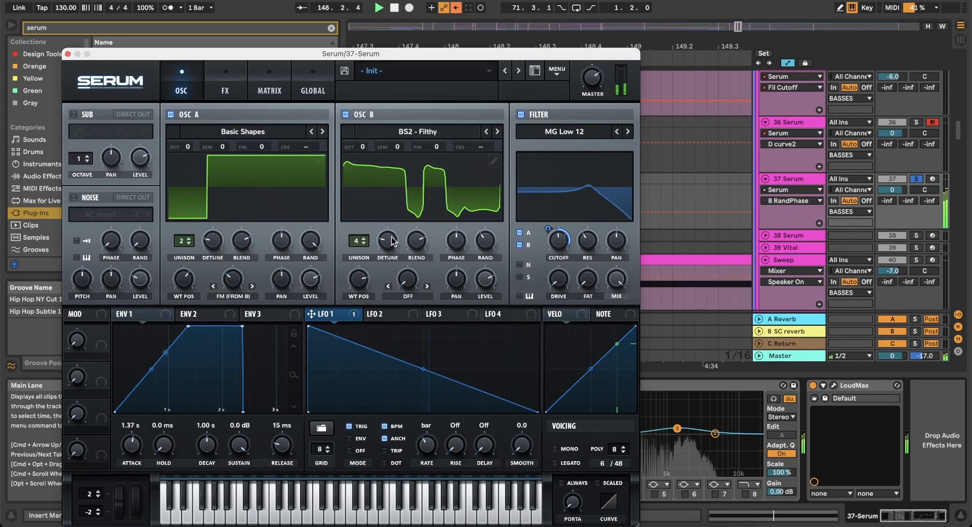
# Enable the flanger effect in track 37's Serum, lower its mix and modulate the mix with LFO 1.
pyautogui.click(225, 81)
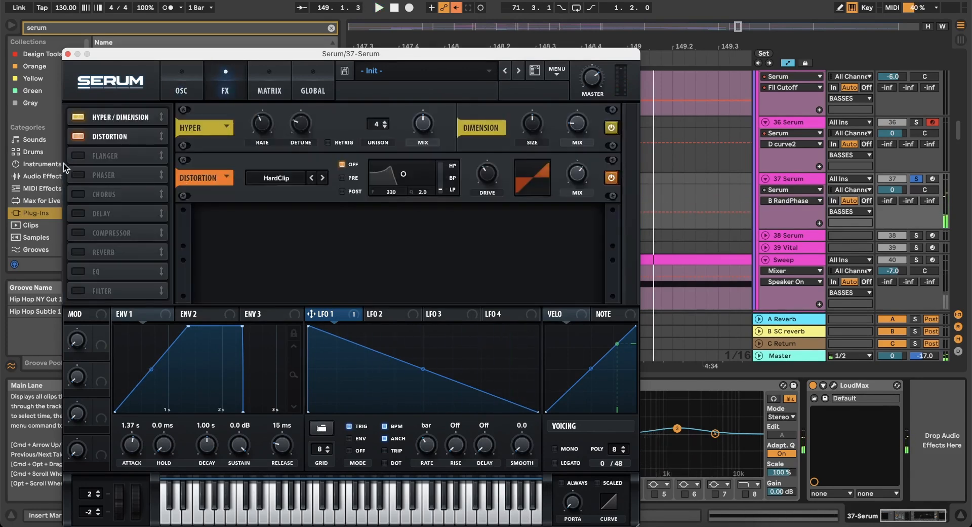
pyautogui.click(76, 157)
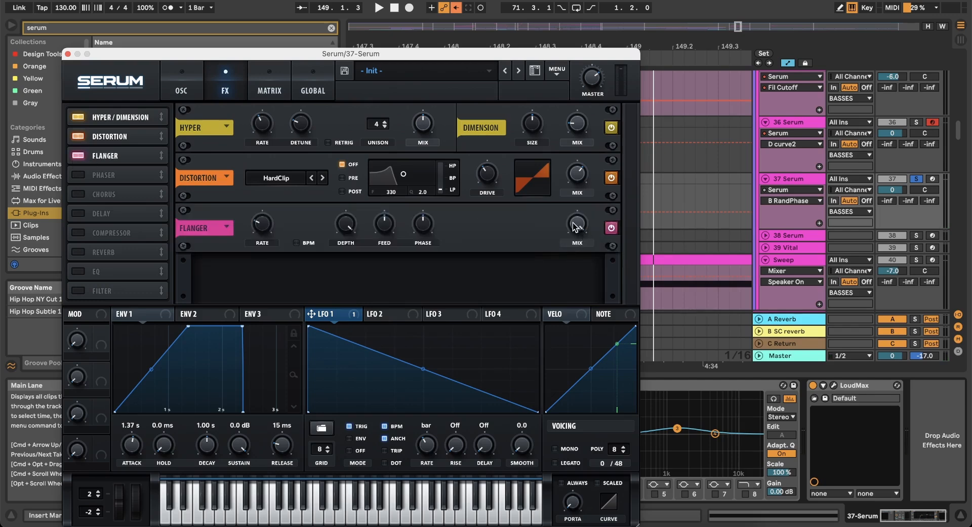
pyautogui.moveTo(573, 223); pyautogui.dragTo(574, 261)
pyautogui.press('space')
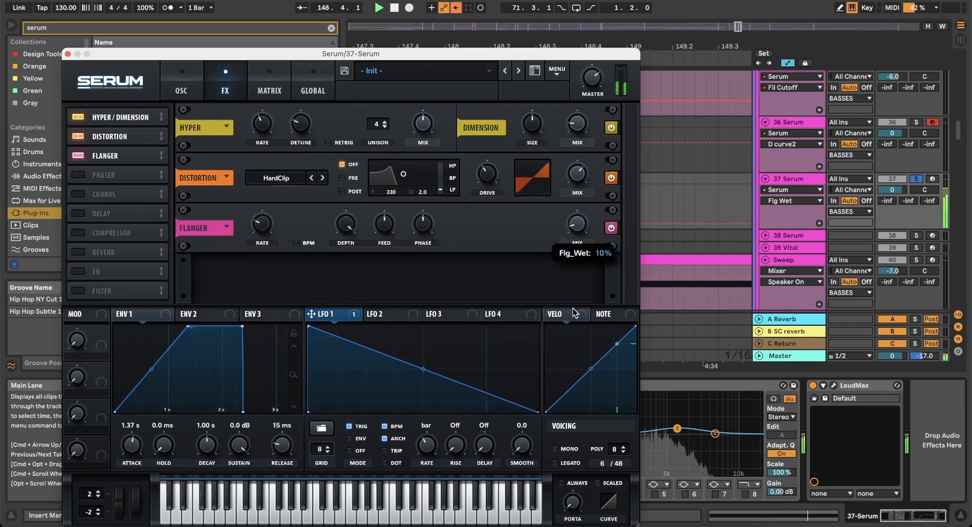
pyautogui.press('space')
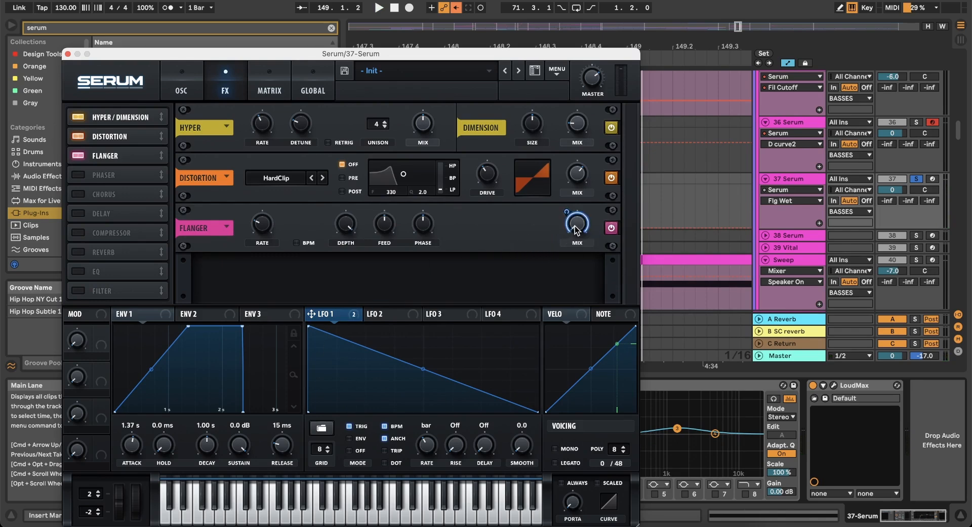
# Adjust the flanger's rate and feedback while the clip plays.
pyautogui.press('space')
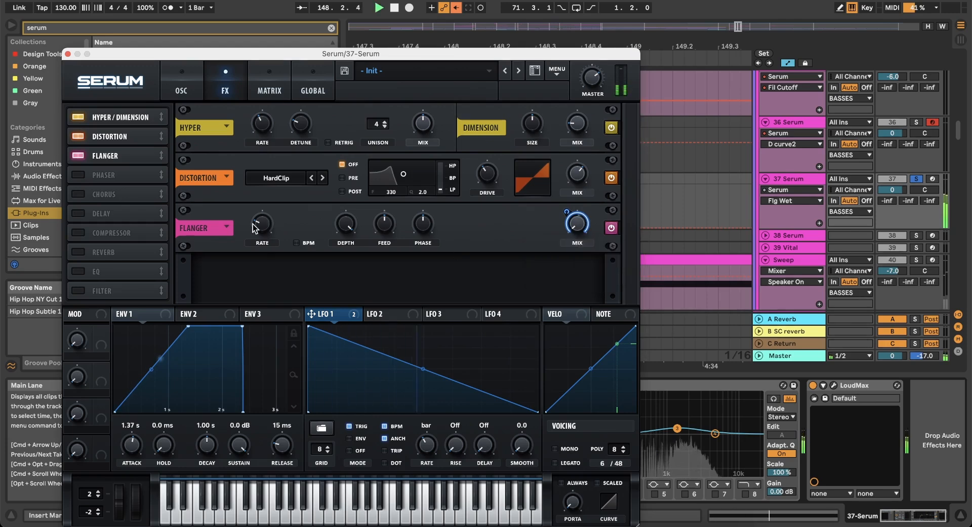
pyautogui.moveTo(266, 223)
pyautogui.mouseDown()
pyautogui.moveTo(264, 63)
pyautogui.moveTo(264, 217)
pyautogui.mouseUp()
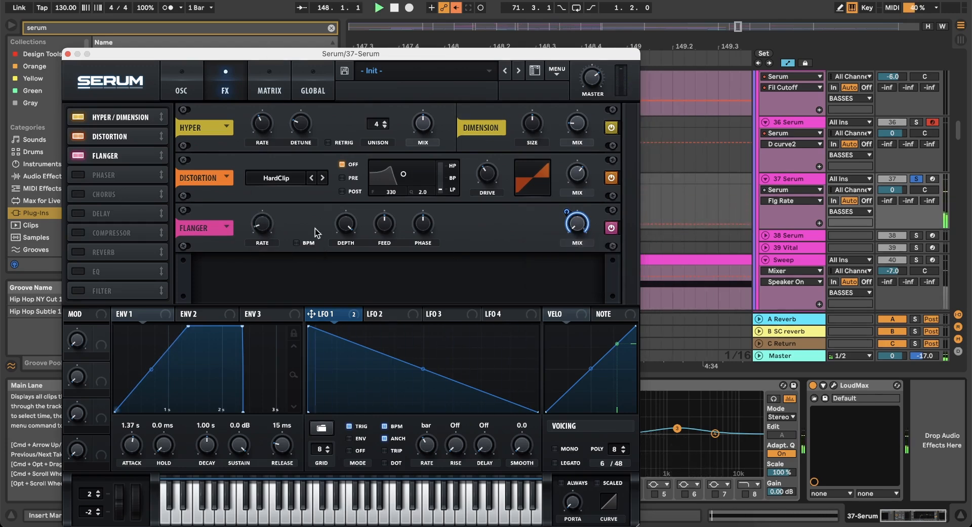
pyautogui.moveTo(373, 228)
pyautogui.mouseDown()
pyautogui.moveTo(373, 205)
pyautogui.moveTo(373, 229)
pyautogui.mouseUp()
# Enable Serum's compressor effect in multiband mode and audition the bass.
pyautogui.click(80, 235)
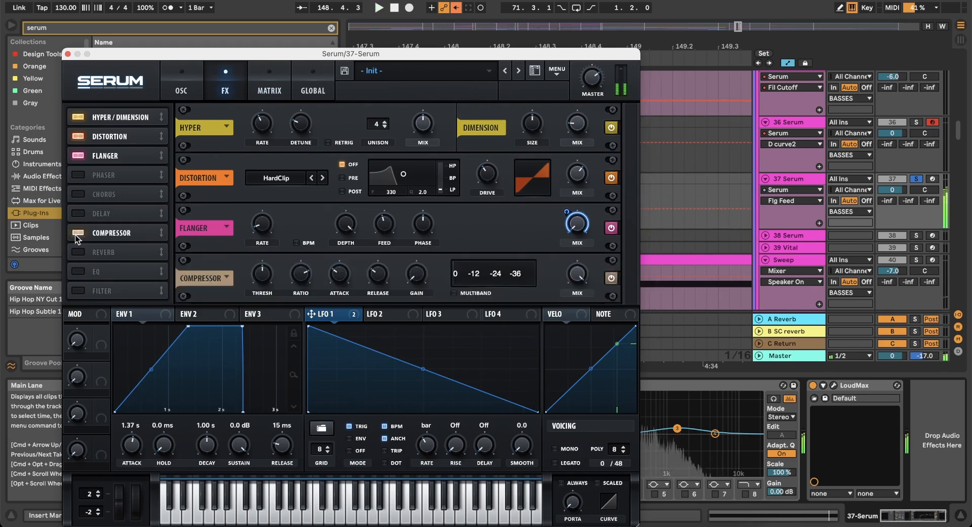
pyautogui.click(452, 293)
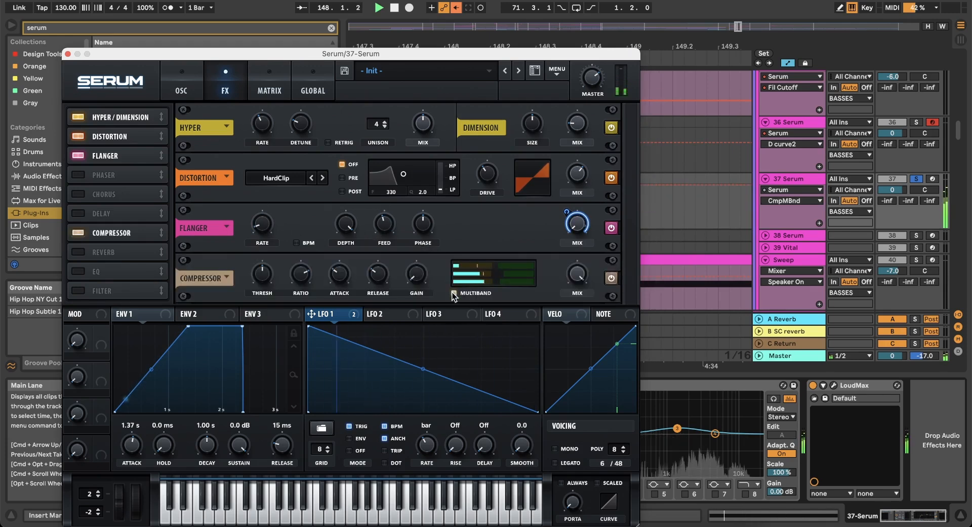
pyautogui.press('space')
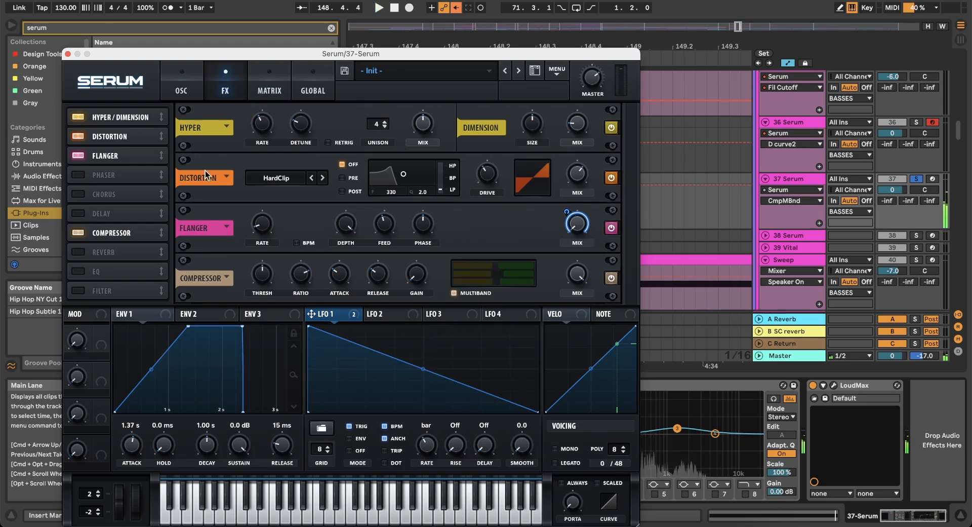
# Enable the filter effect in Serum's FX rack, switch off the main oscillator filter and audition the bass.
pyautogui.click(85, 287)
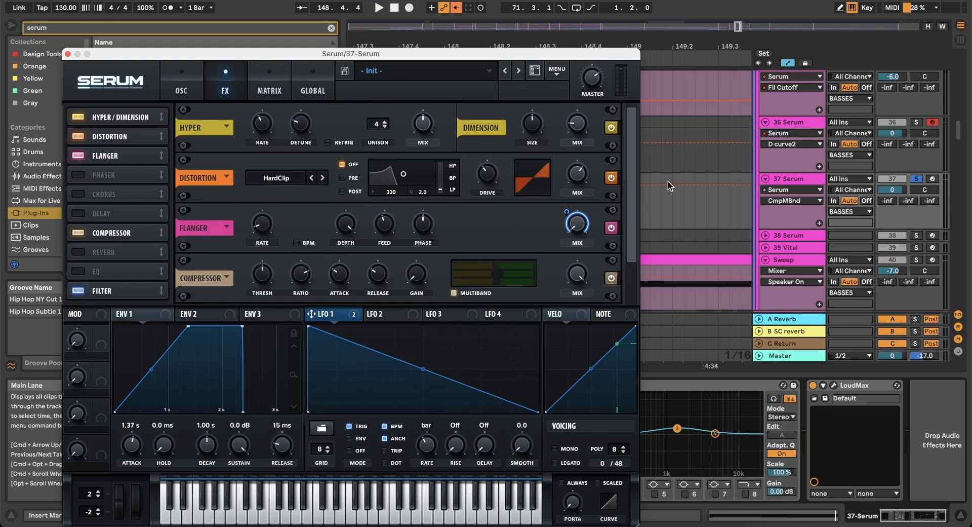
pyautogui.moveTo(631, 212); pyautogui.dragTo(632, 317)
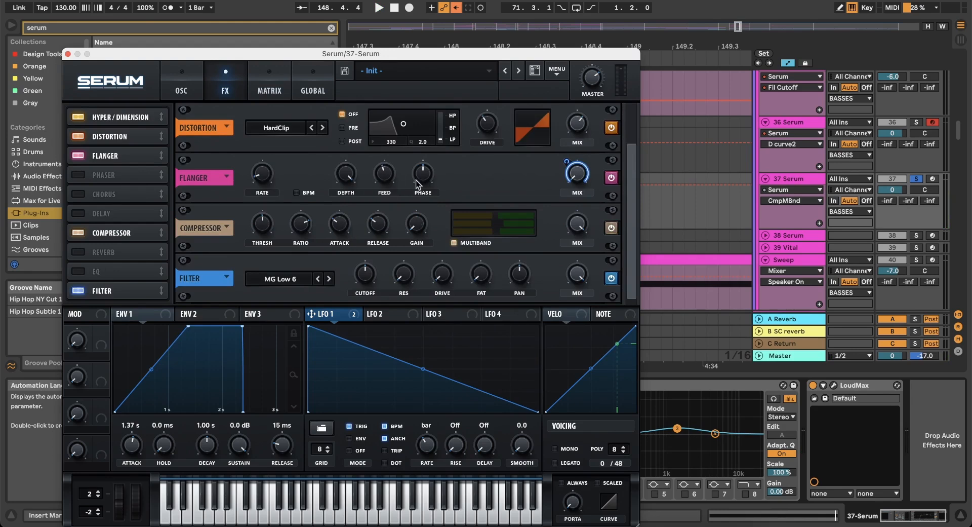
pyautogui.click(193, 78)
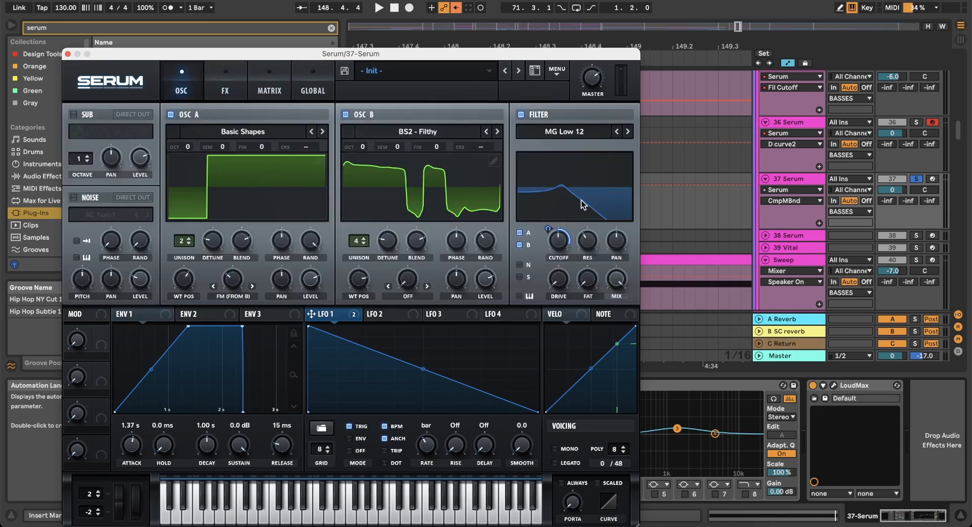
pyautogui.click(521, 115)
pyautogui.press('space')
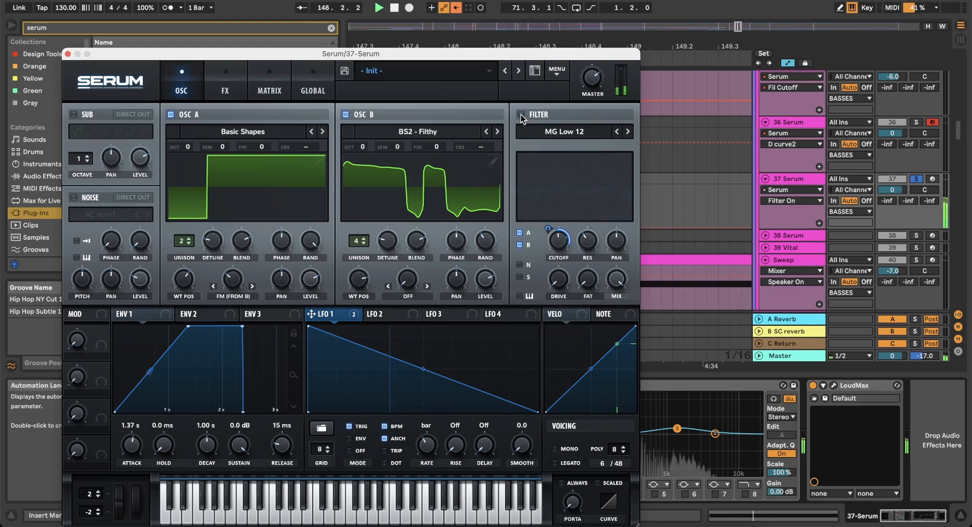
pyautogui.press('space')
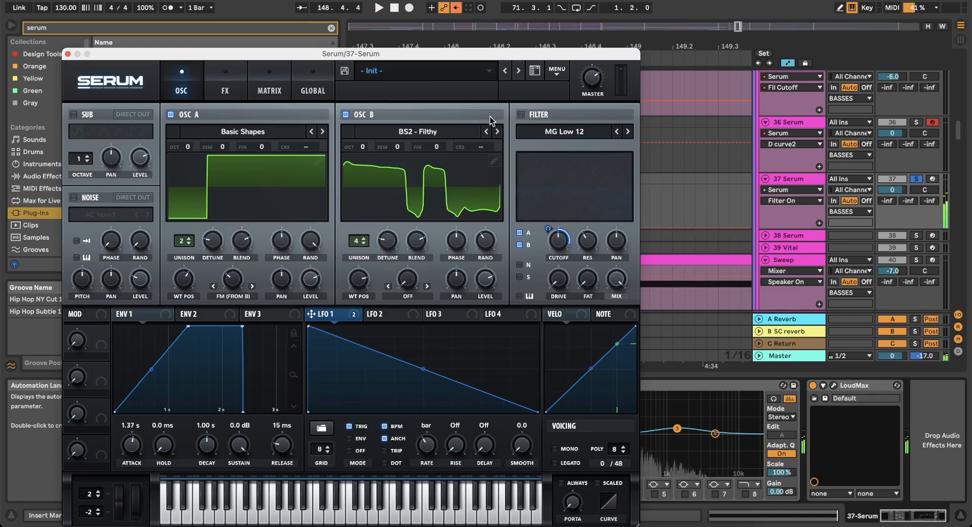
# Set the FX filter type to BP 12 and assign LFO 1 to its cutoff.
pyautogui.click(226, 80)
pyautogui.click(301, 289)
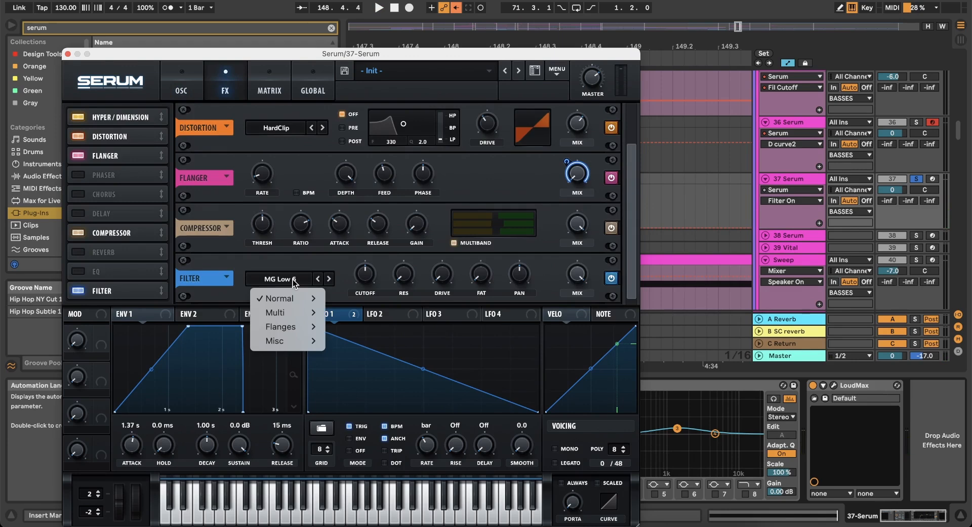
pyautogui.moveTo(291, 317)
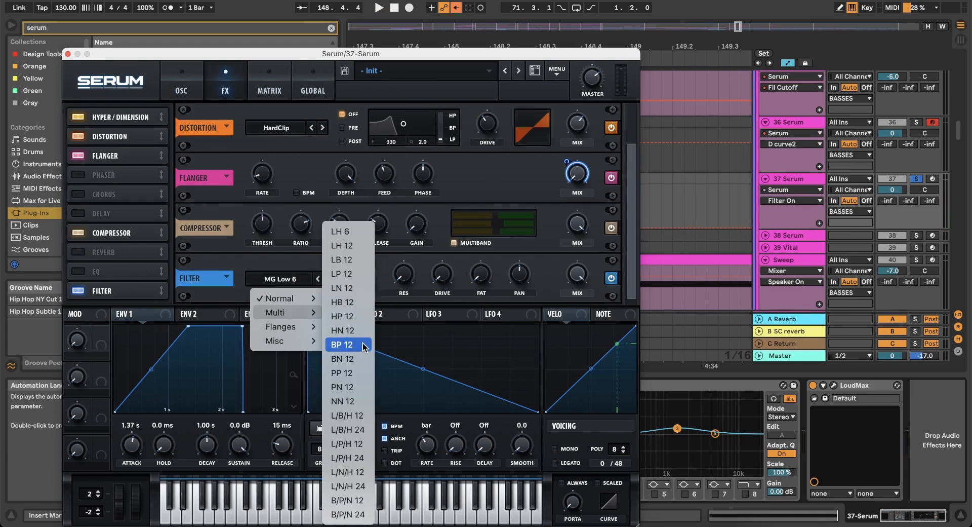
pyautogui.click(342, 345)
pyautogui.click(367, 281)
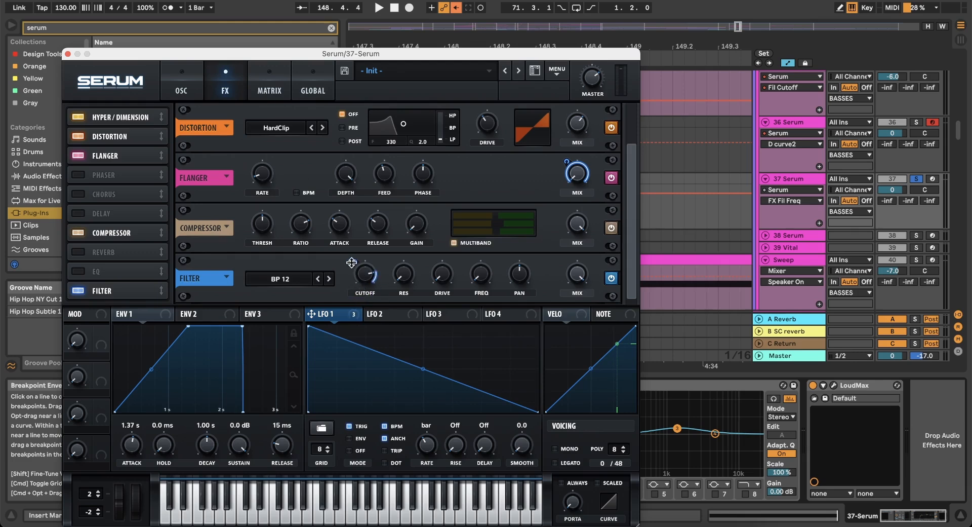
# Adjust the LFO 1 modulation depth on the FX filter's cutoff and set the cutoff to about 55 Hz during playback.
pyautogui.moveTo(352, 262); pyautogui.dragTo(382, 474)
pyautogui.press('space')
pyautogui.press('space')
pyautogui.moveTo(355, 262); pyautogui.dragTo(359, 127)
pyautogui.press('space')
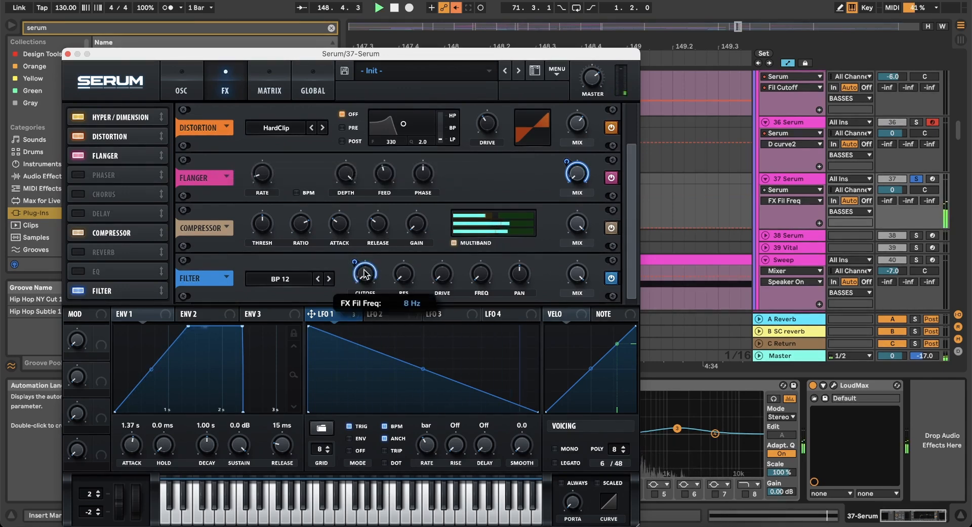
pyautogui.moveTo(356, 262); pyautogui.dragTo(350, 290)
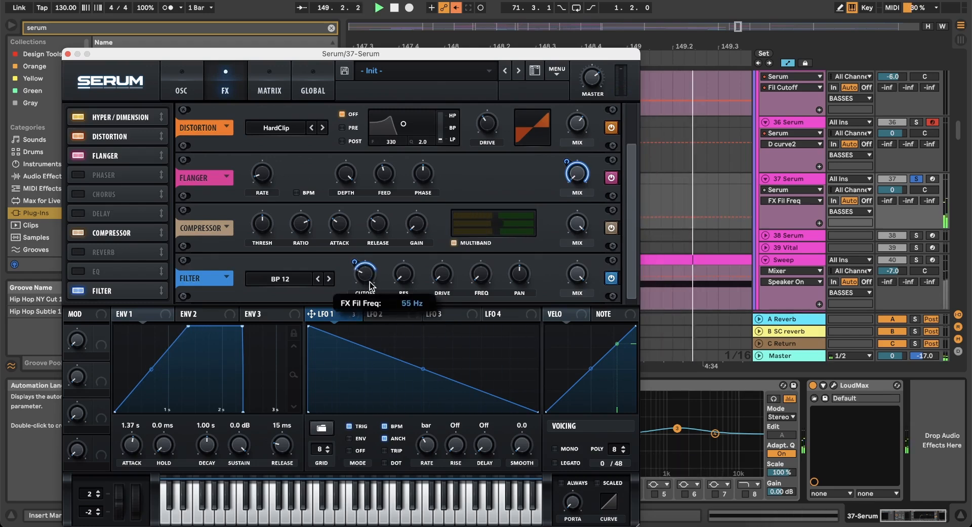
pyautogui.moveTo(354, 264); pyautogui.dragTo(354, 256)
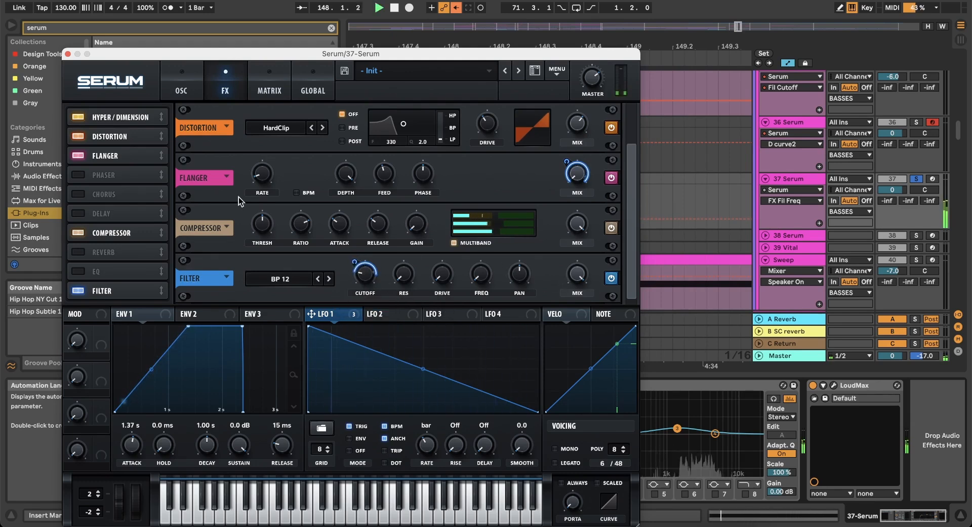
# Close track 37's Serum, show the Session View mixer and stop playback.
pyautogui.click(68, 53)
pyautogui.press('Tab')
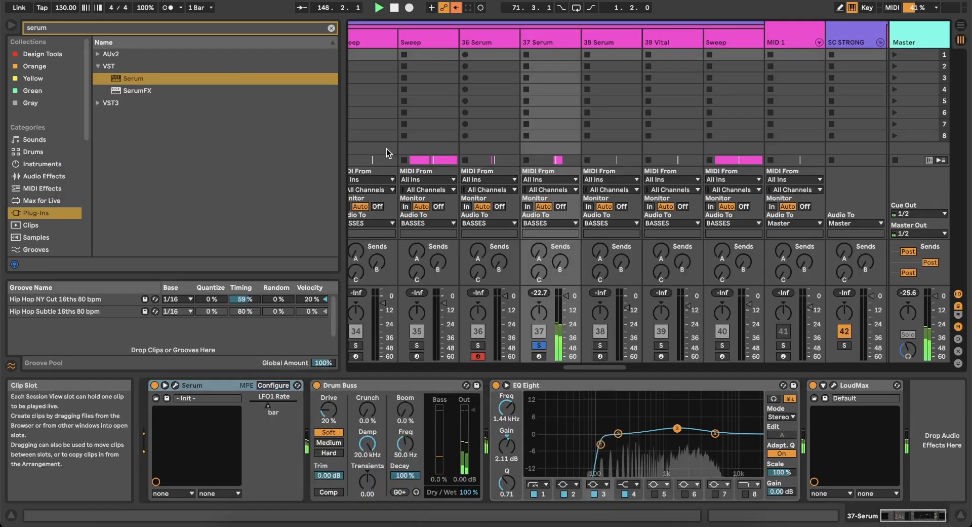
pyautogui.press('space')
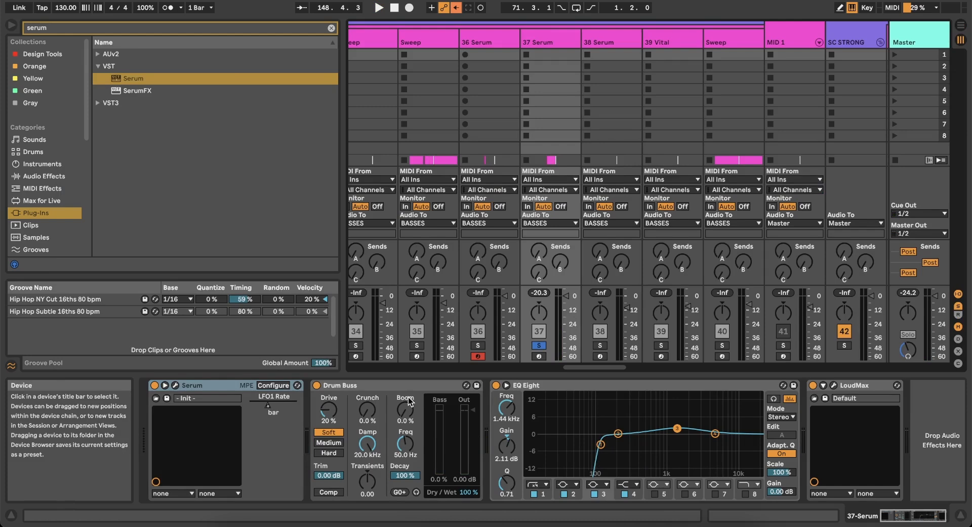
# Search the audio effects for "utility" and add Utility after LoudMax on track 37.
pyautogui.click(114, 30)
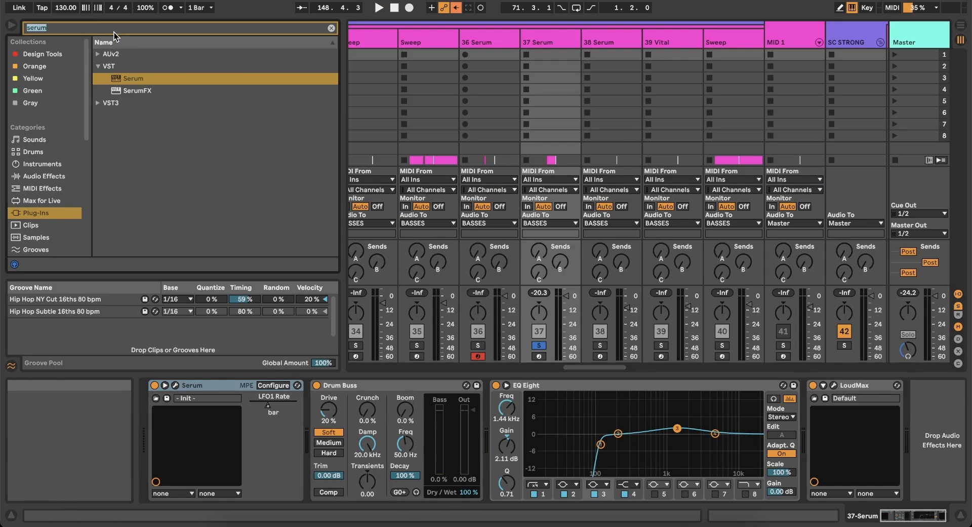
pyautogui.write('utility')
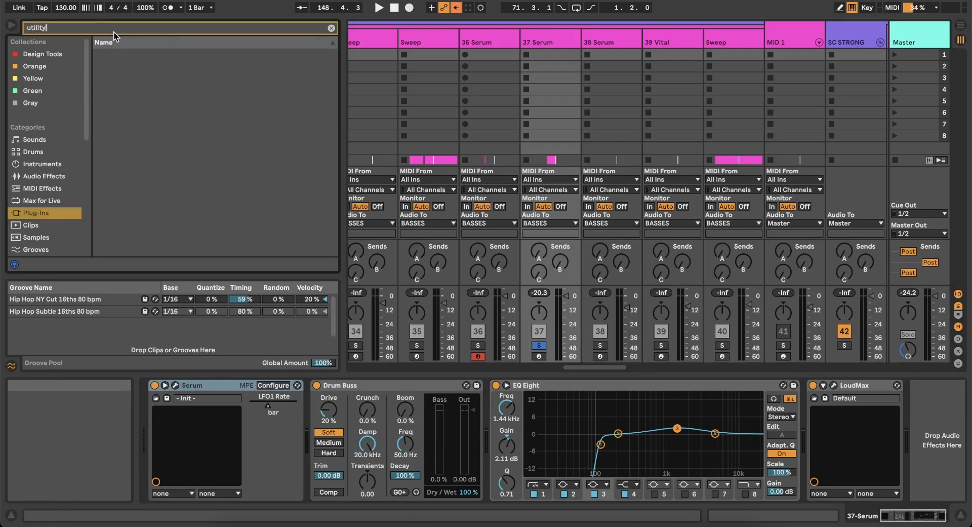
pyautogui.click(49, 175)
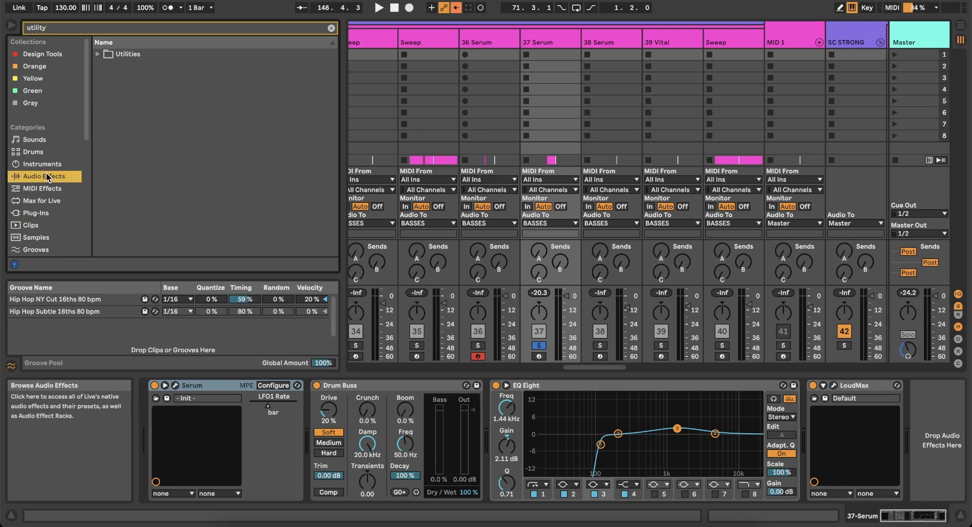
pyautogui.click(99, 55)
pyautogui.click(135, 80)
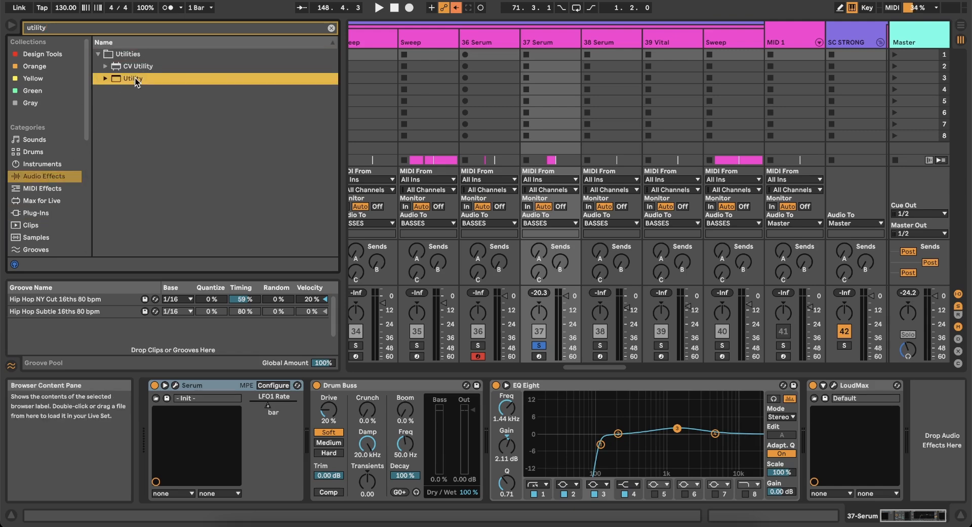
pyautogui.hscroll(-3, 236, 433)
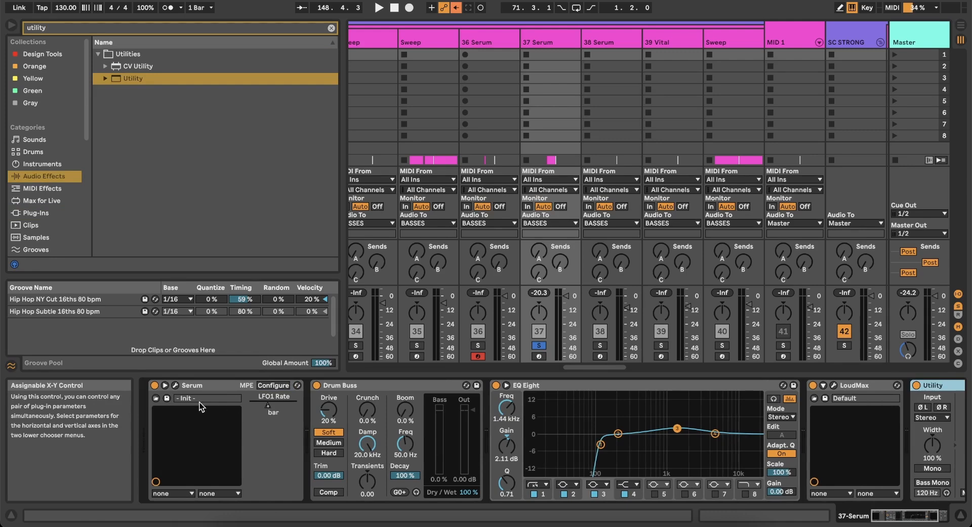
# Reopen track 37's Serum and, during playback, set oscillator B's unison to 1 voice and raise its octave.
pyautogui.click(176, 387)
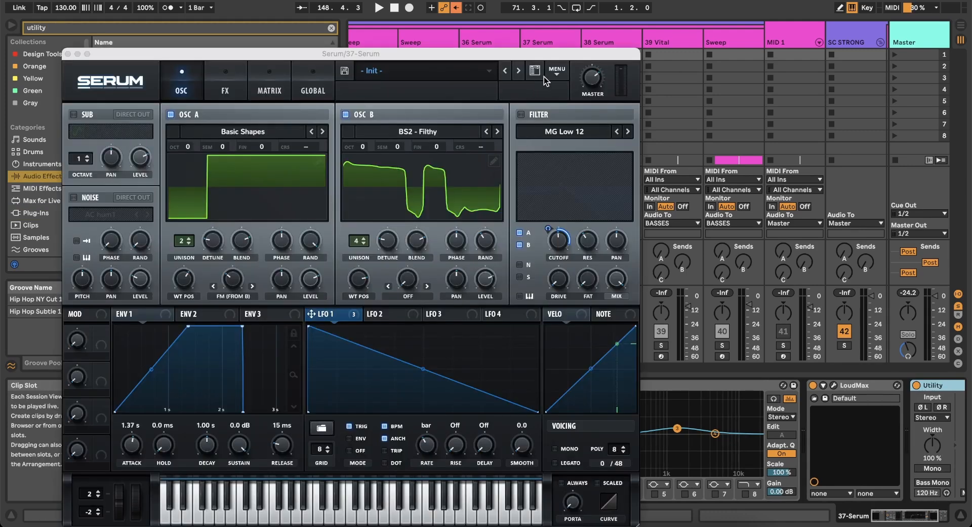
pyautogui.moveTo(592, 81)
pyautogui.mouseDown()
pyautogui.moveTo(589, 49)
pyautogui.moveTo(588, 80)
pyautogui.mouseUp()
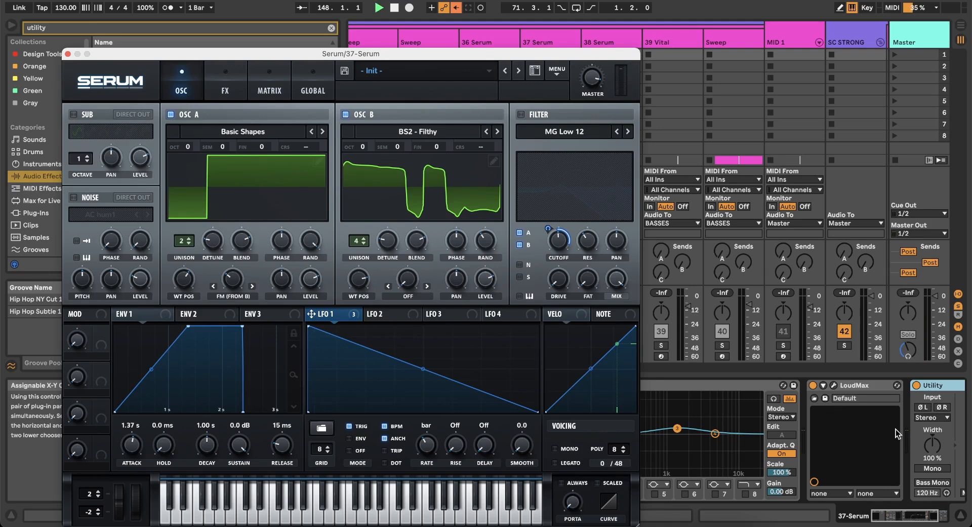
pyautogui.press('space')
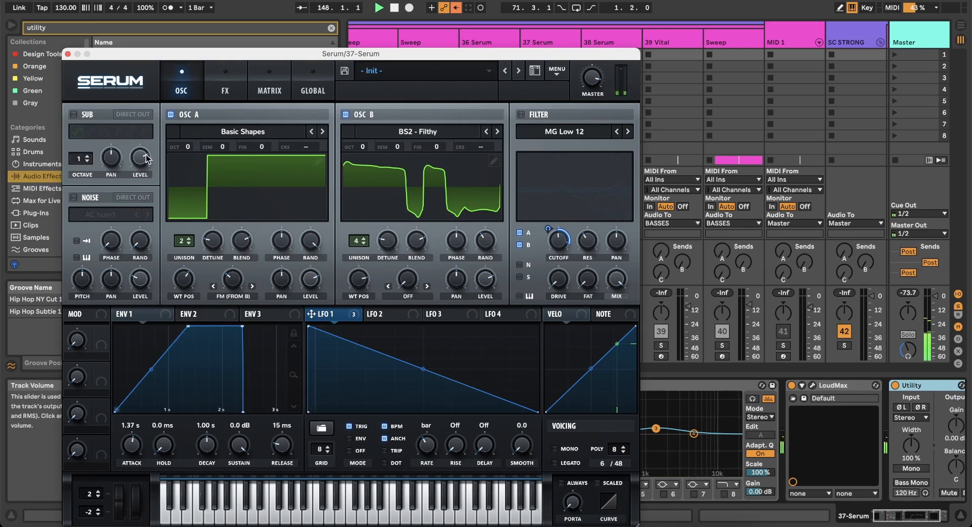
pyautogui.moveTo(358, 241); pyautogui.dragTo(355, 328)
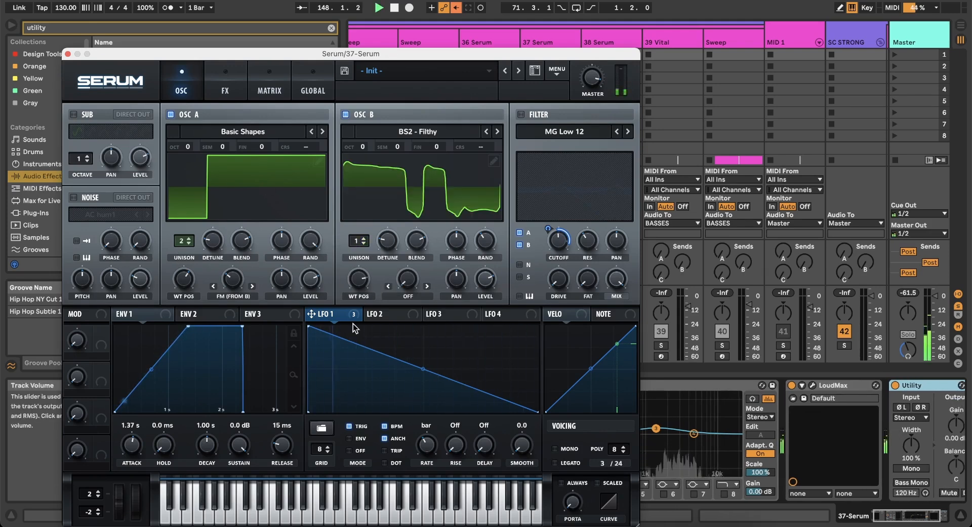
pyautogui.moveTo(359, 143); pyautogui.dragTo(365, 137)
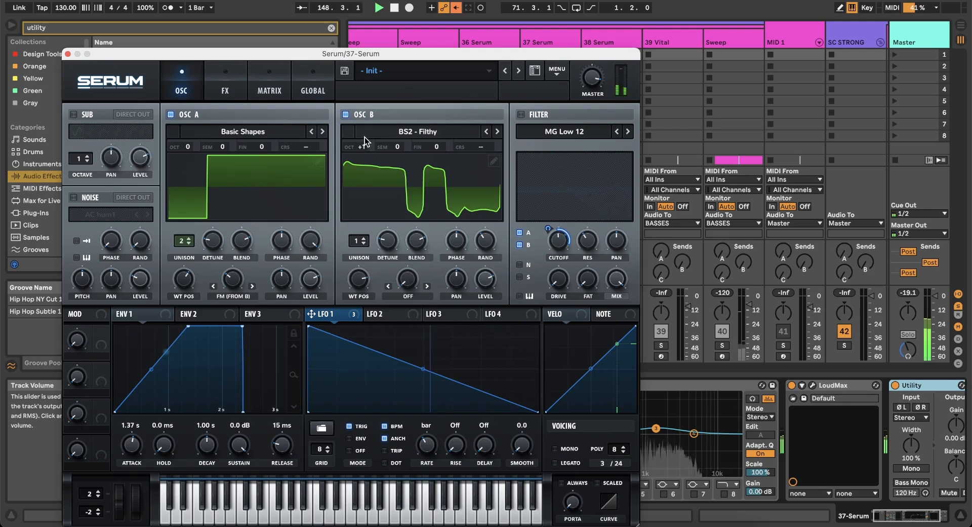
# Enable the reverb effect in Serum's FX rack and audition the bass.
pyautogui.click(224, 68)
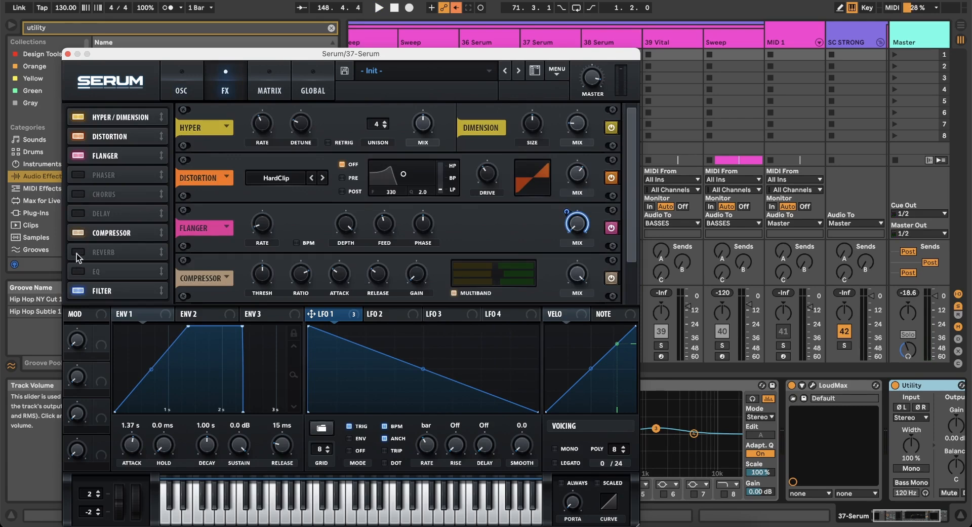
pyautogui.moveTo(632, 230); pyautogui.dragTo(632, 318)
pyautogui.press('space')
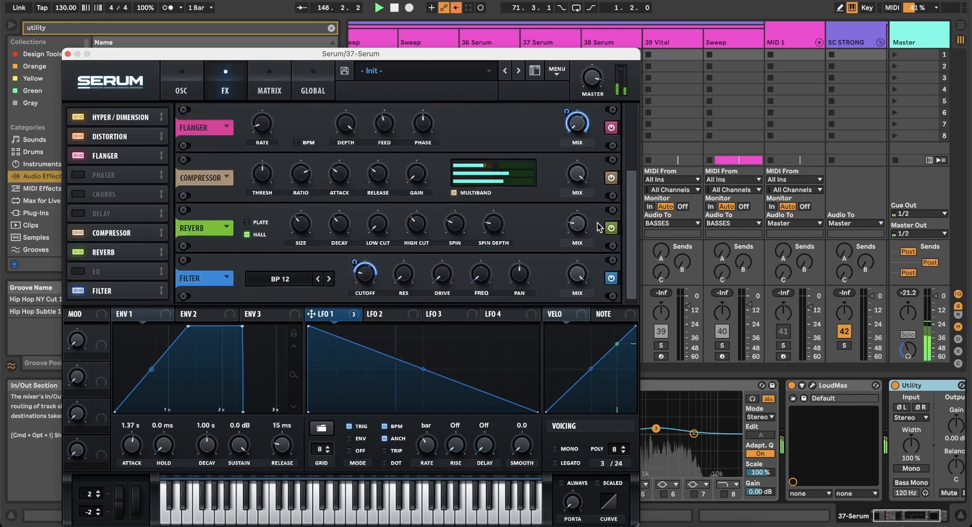
# Raise the reverb mix in Serum's effects rack, move Reverb after Filter in the chain, and audition the bass.
pyautogui.press('space')
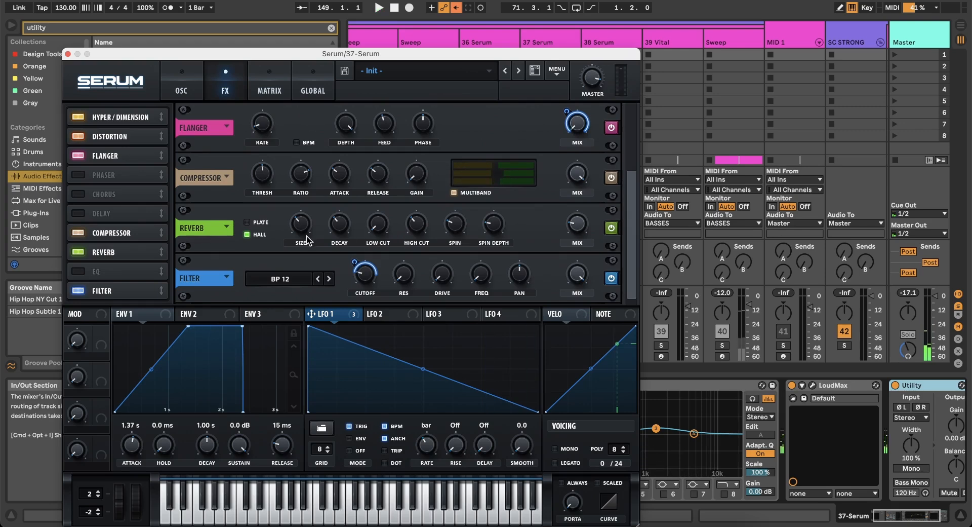
pyautogui.press('space')
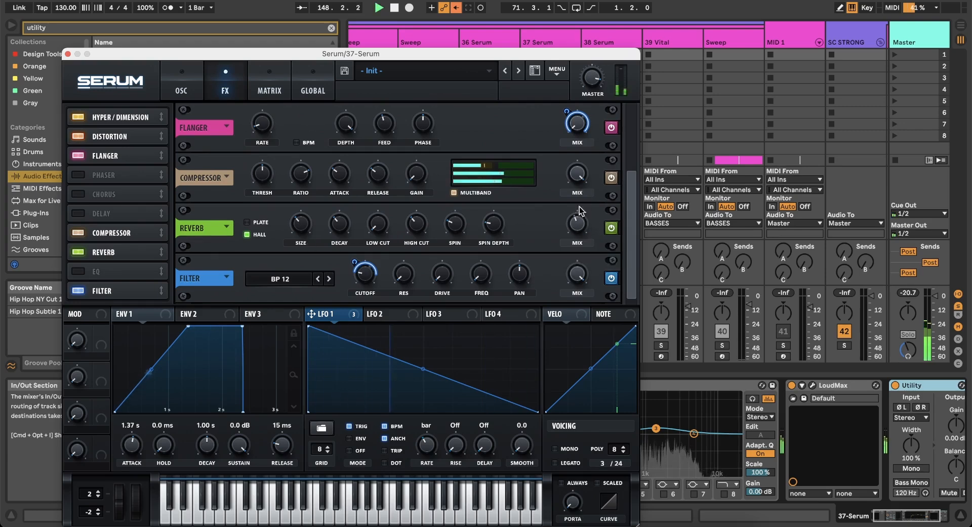
pyautogui.press('space')
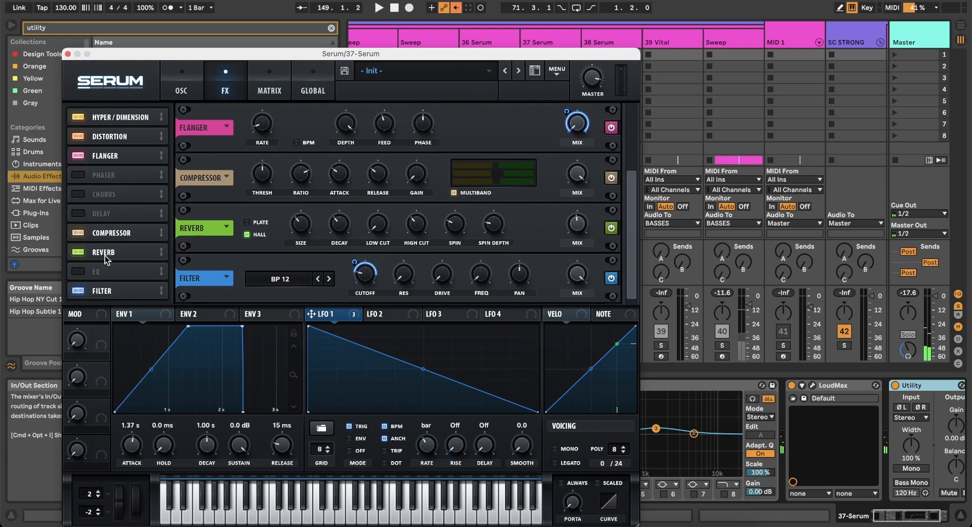
pyautogui.moveTo(105, 255); pyautogui.dragTo(105, 347)
pyautogui.press('space')
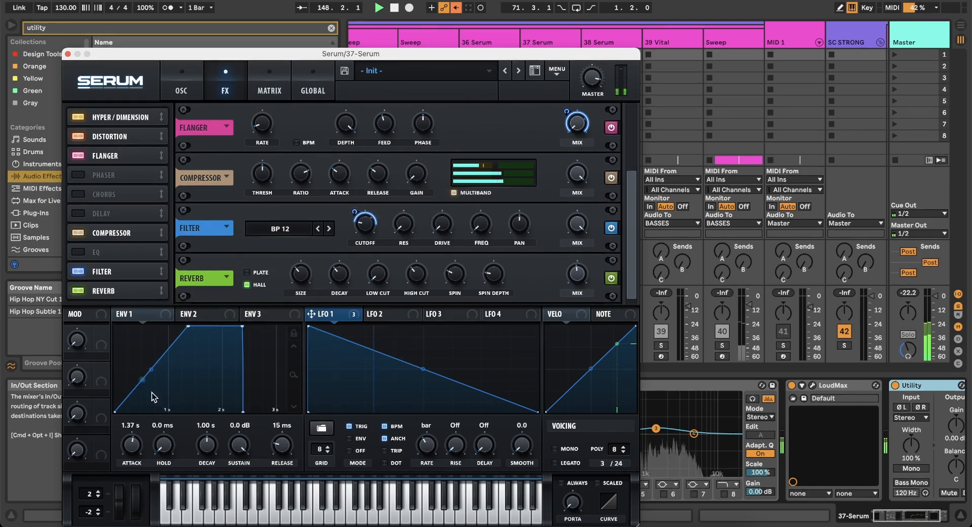
# Set envelope 1's attack to 14 ms and enable the MG Low 12 filter on the oscillator page.
pyautogui.moveTo(186, 327); pyautogui.dragTo(80, 303)
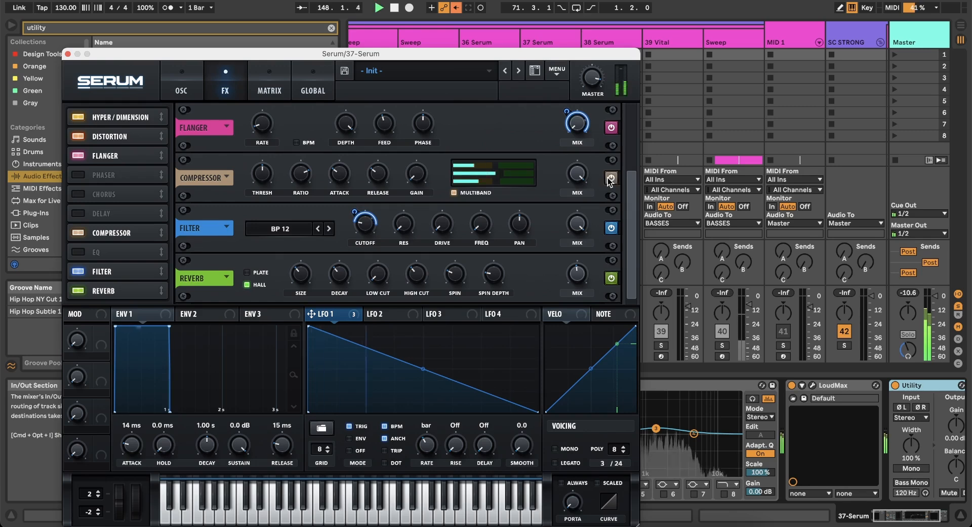
pyautogui.moveTo(641, 249); pyautogui.dragTo(637, 203)
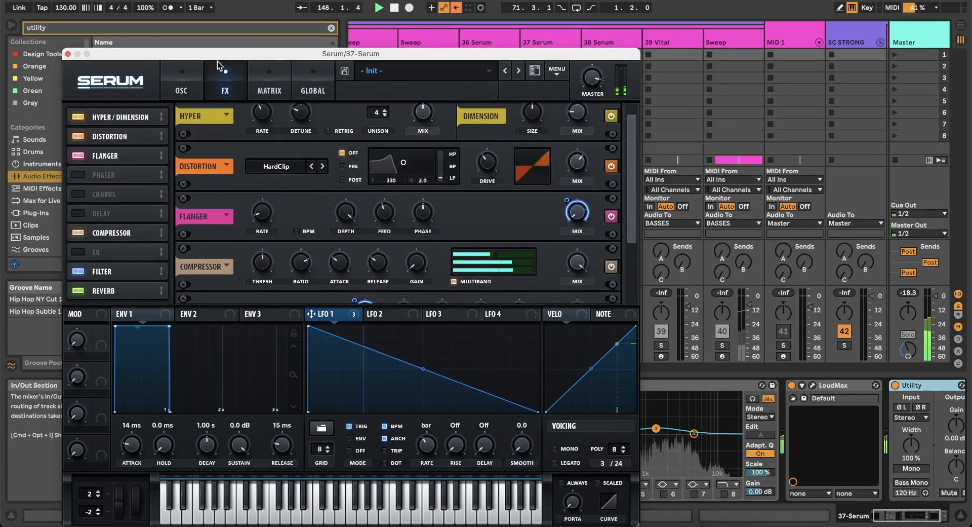
pyautogui.click(177, 81)
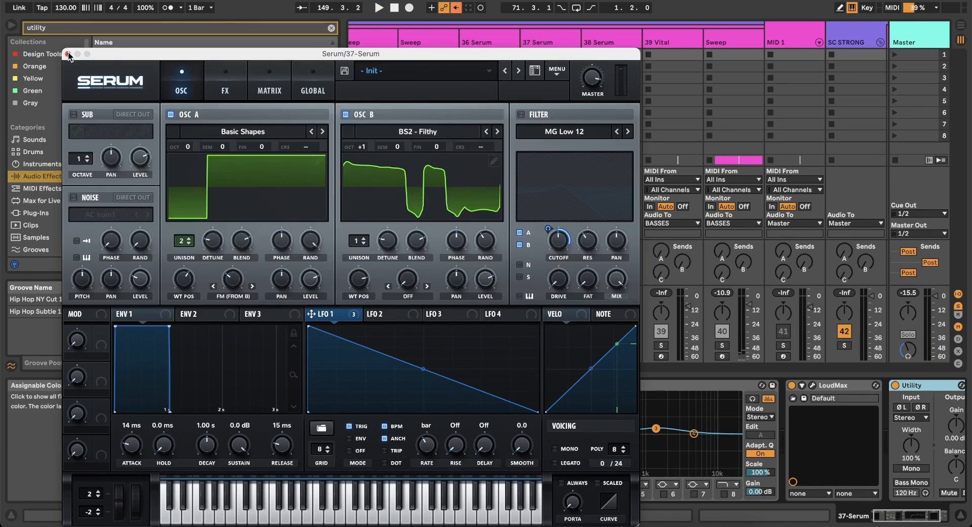
pyautogui.click(521, 115)
pyautogui.press('space')
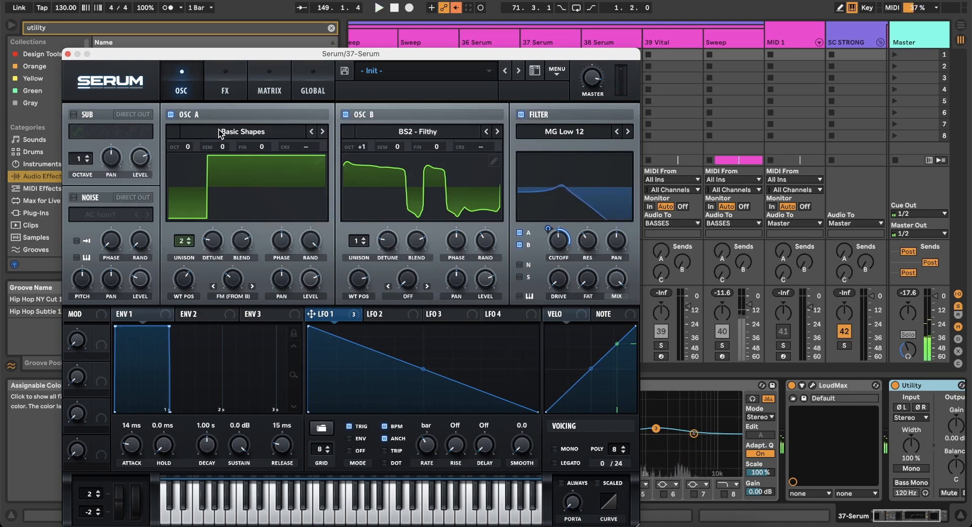
# Close Serum, return to Arrangement View and turn off automation arm.
pyautogui.click(68, 53)
pyautogui.press('Tab')
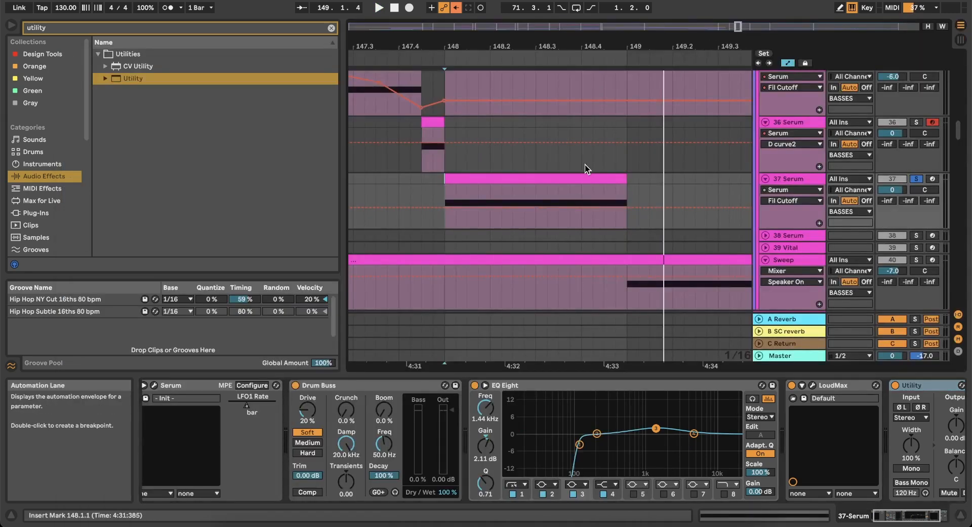
pyautogui.click(790, 189)
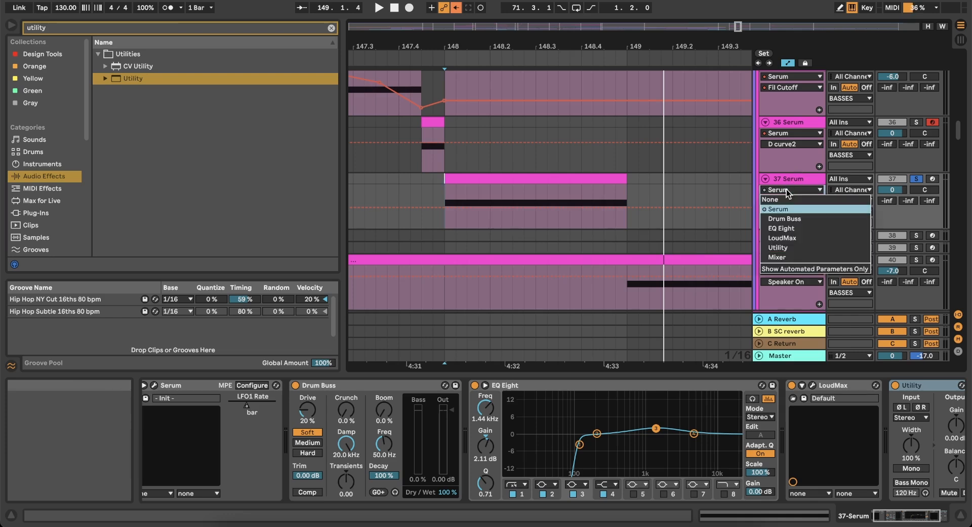
pyautogui.click(569, 136)
pyautogui.click(457, 8)
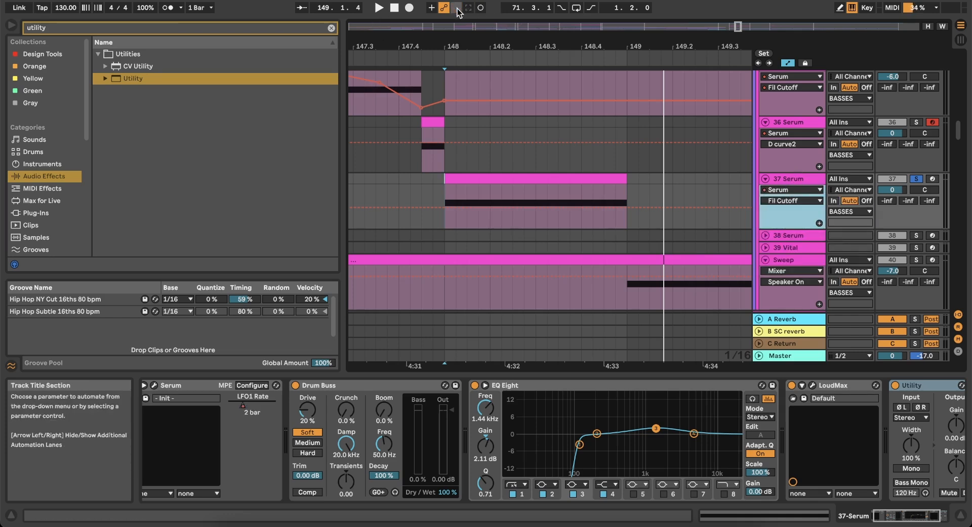
# Show track 37's LFO1 Rate automation and play the clip from bar 148.
pyautogui.click(807, 202)
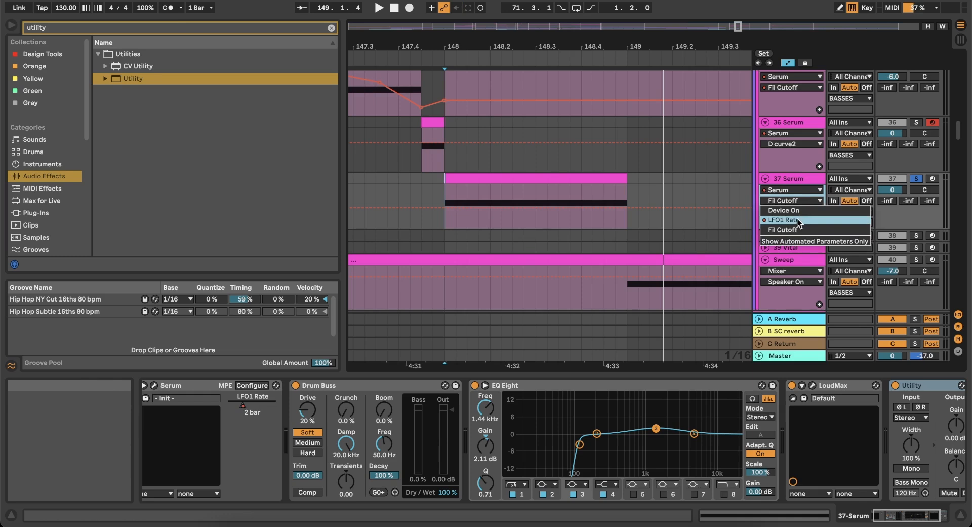
pyautogui.click(799, 223)
pyautogui.click(610, 200)
pyautogui.press('space')
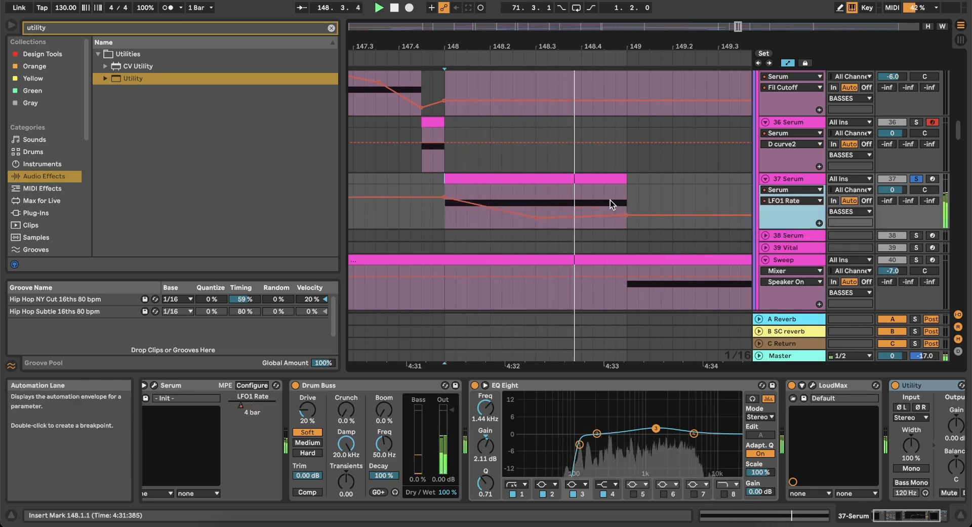
# Delete the LFO1 Rate breakpoints on track 37 around bars 148 to 149 and audition the bass.
pyautogui.moveTo(535, 217); pyautogui.dragTo(538, 206)
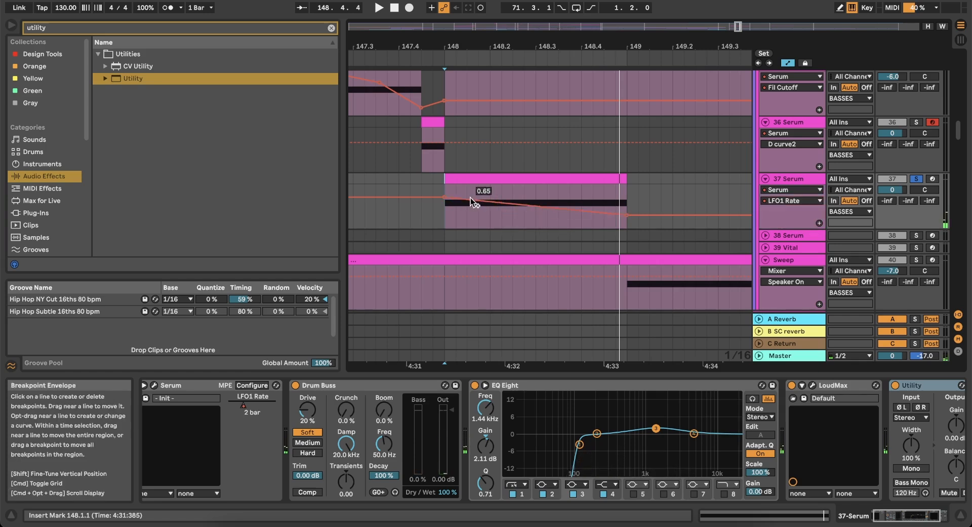
pyautogui.click(443, 196)
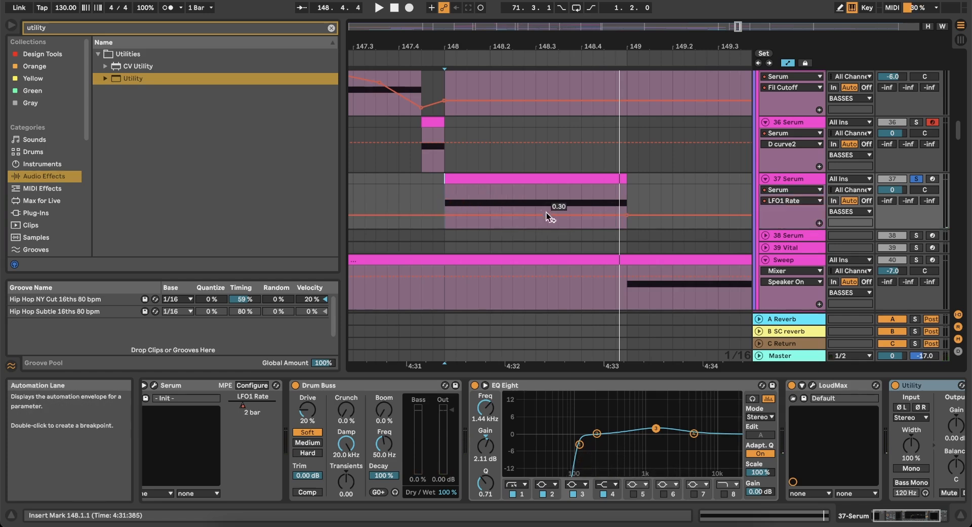
pyautogui.click(628, 213)
pyautogui.press('space')
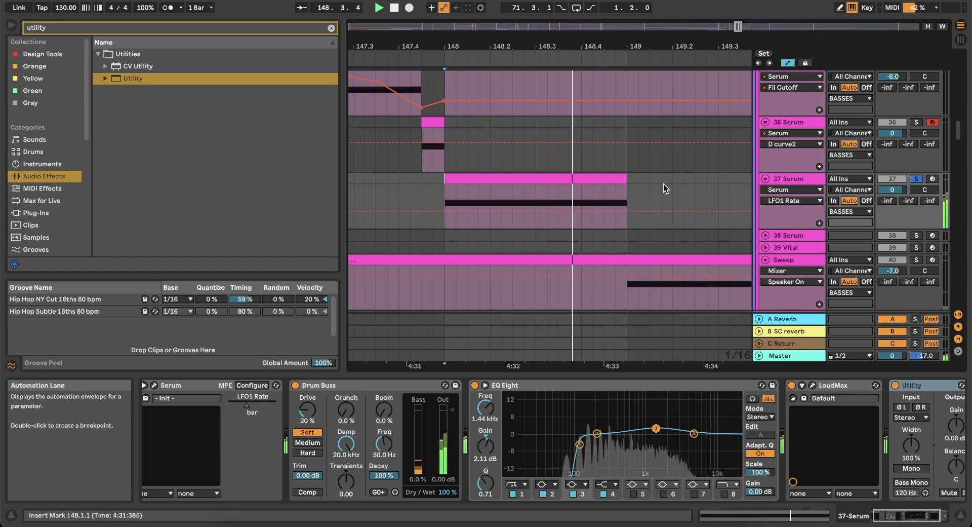
pyautogui.press('space')
# Replay track 37's bass, unsolo the track and play it from bar 148 with the full mix.
pyautogui.scroll(-2, 682, 382)
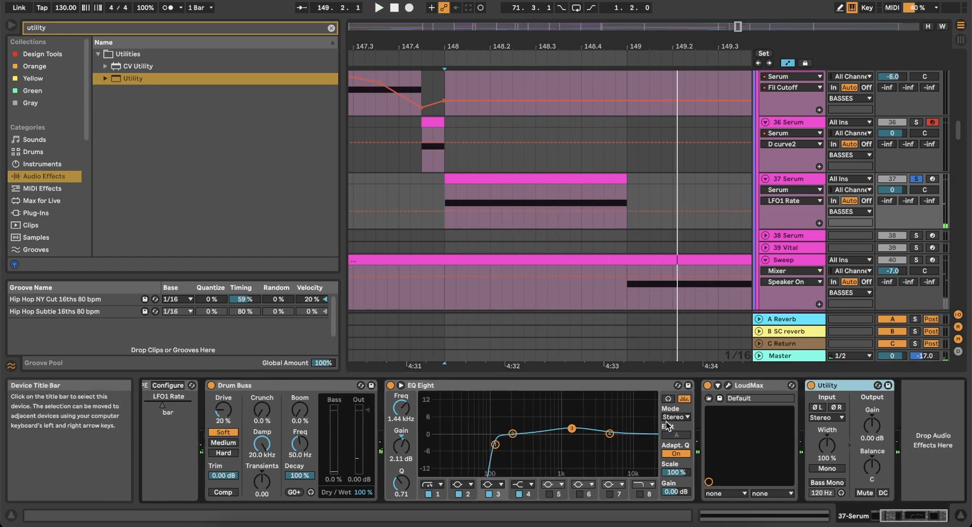
pyautogui.scroll(2, 667, 425)
pyautogui.press('space')
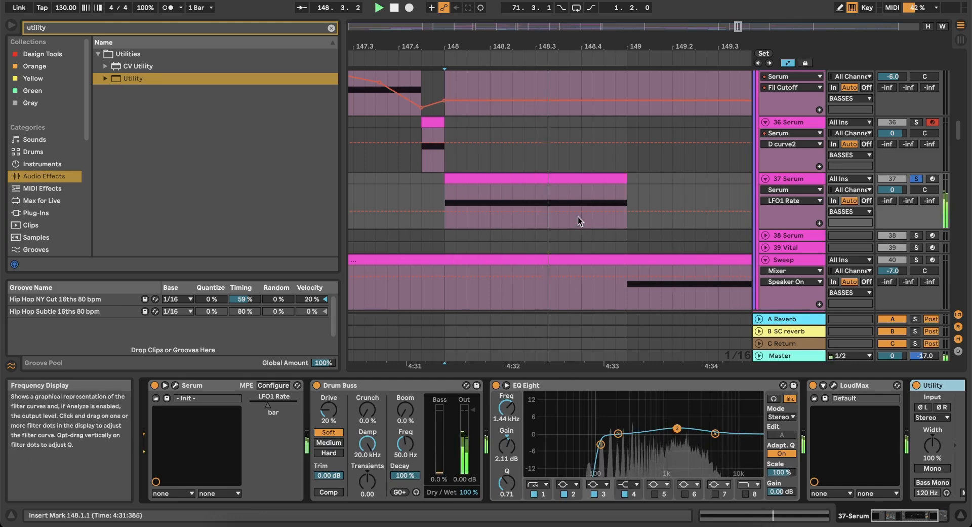
pyautogui.press('space')
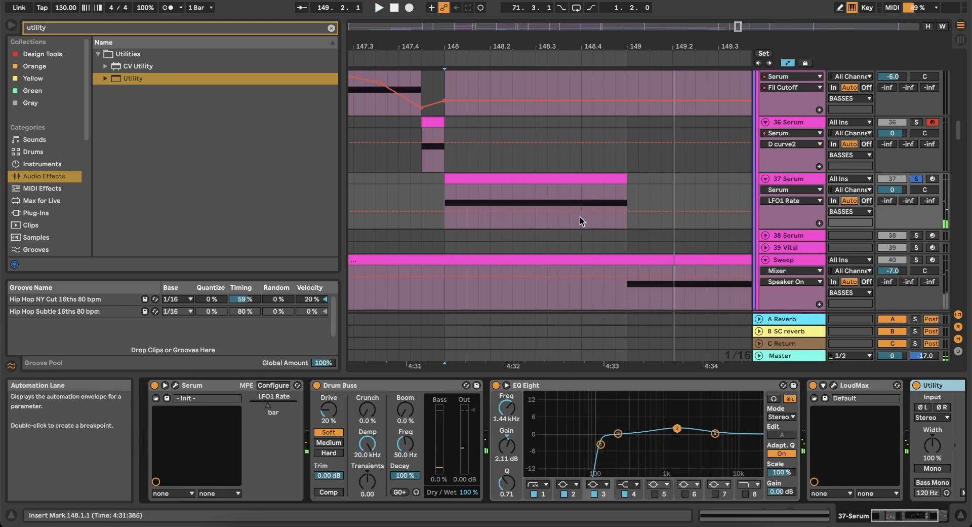
pyautogui.press('space')
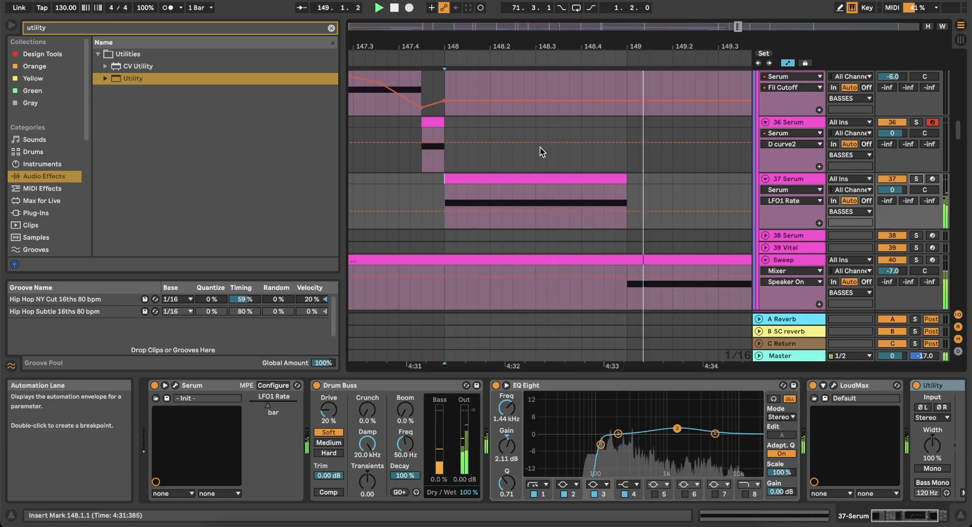
pyautogui.press('space')
pyautogui.press('space')
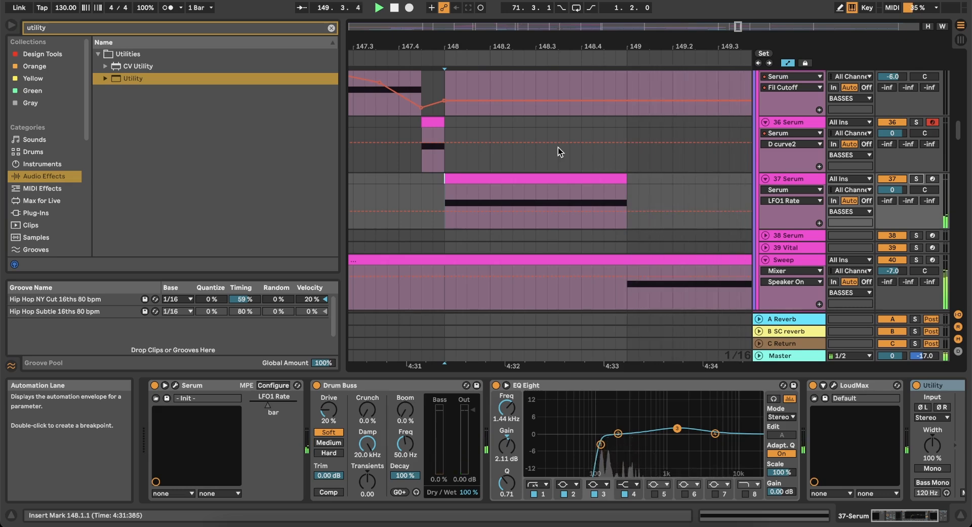
# Set the fixed grid to 4 bars and play the final drop from bar 145.
pyautogui.scroll(-2, 533, 193)
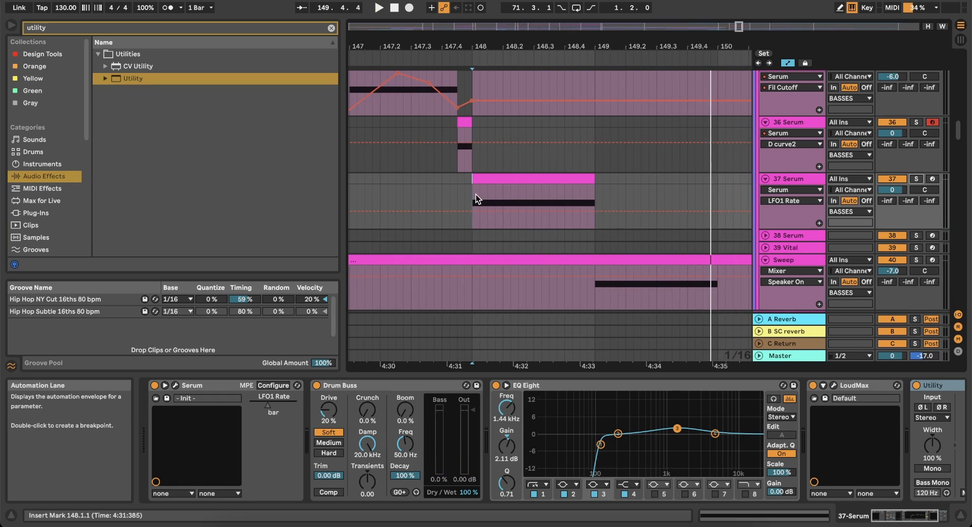
pyautogui.scroll(-4, 476, 195)
pyautogui.scroll(-1, 423, 172)
pyautogui.click(419, 172)
pyautogui.rightClick(420, 172)
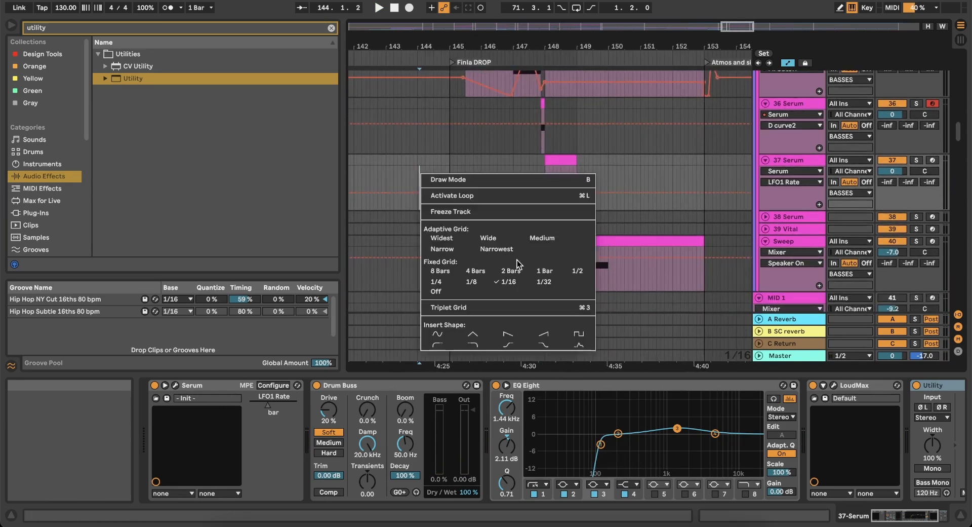
pyautogui.click(473, 272)
pyautogui.press('space')
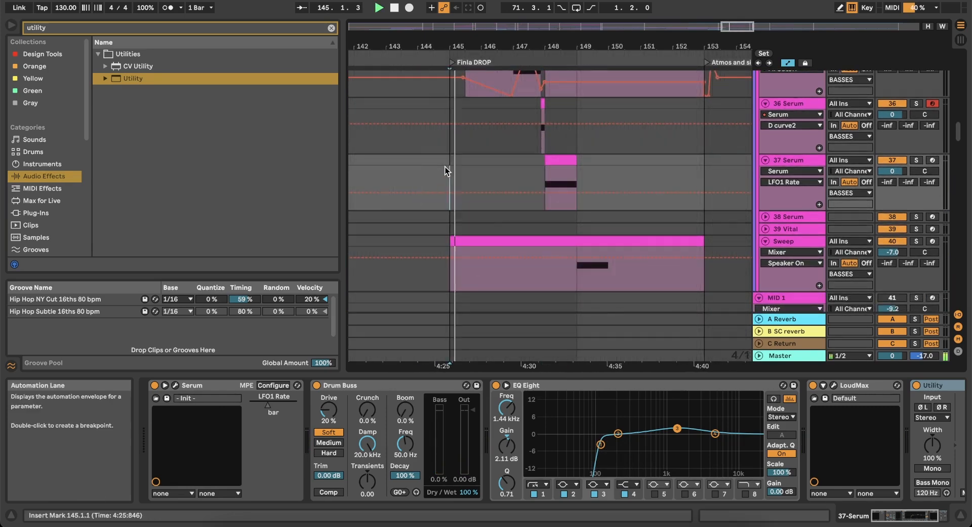
# Review the bass tracks during playback and audition the Sweep clip on track 40 from bar 149.
pyautogui.scroll(3, 584, 174)
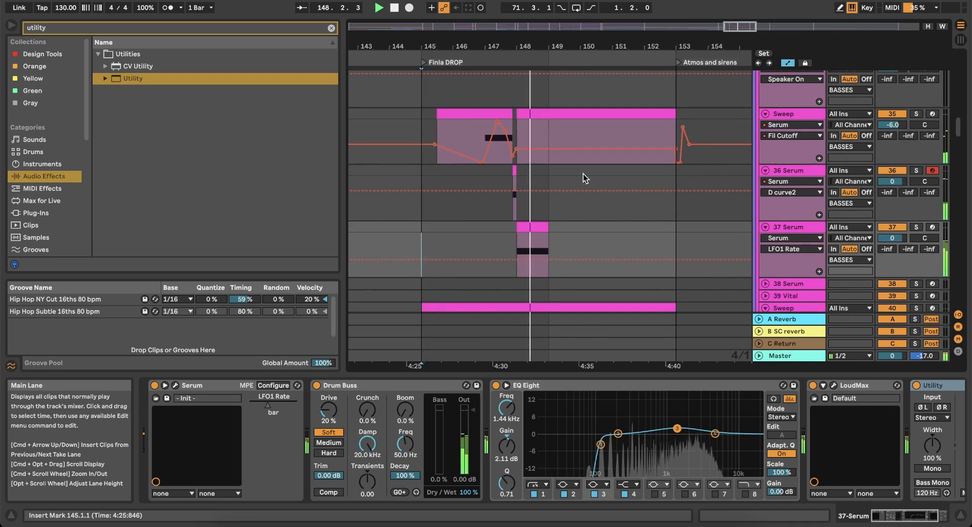
pyautogui.scroll(-3, 584, 175)
pyautogui.scroll(-2, 583, 174)
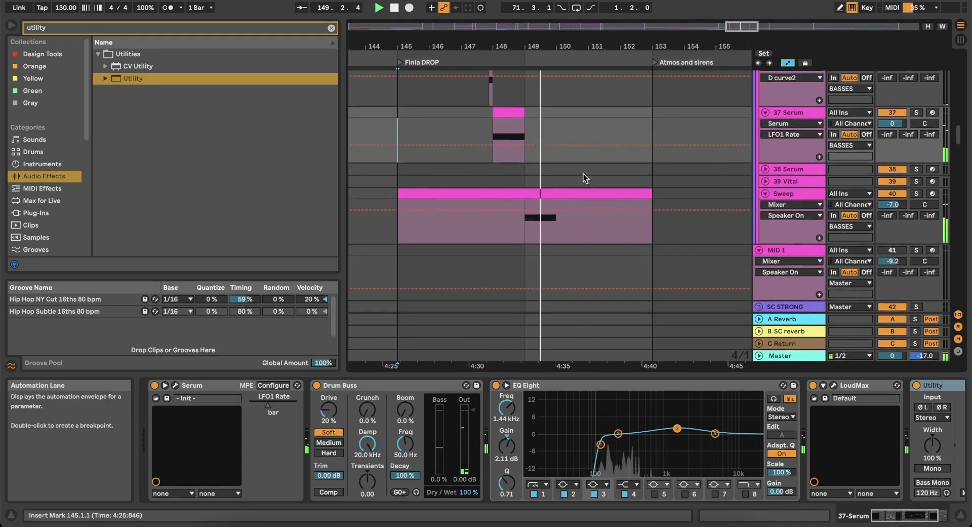
pyautogui.click(550, 195)
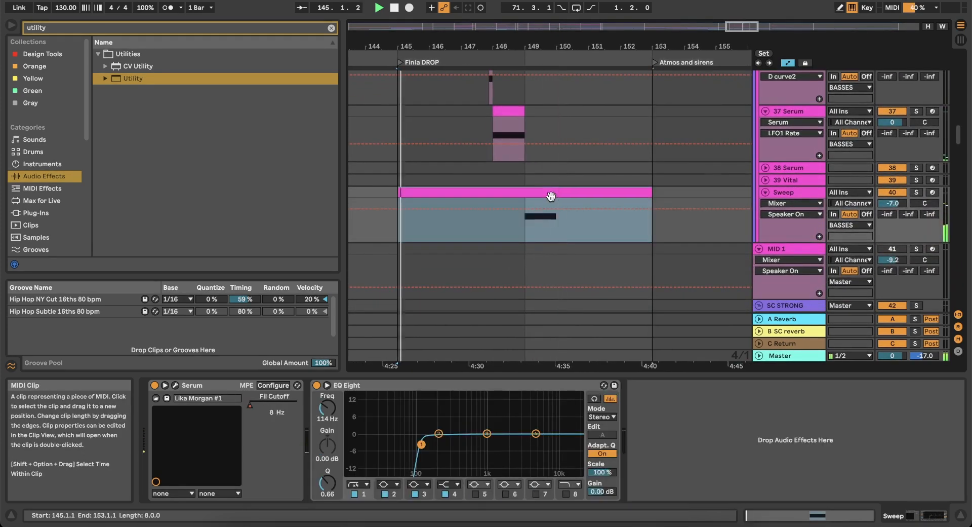
pyautogui.click(524, 229)
pyautogui.press('space')
pyautogui.press('space')
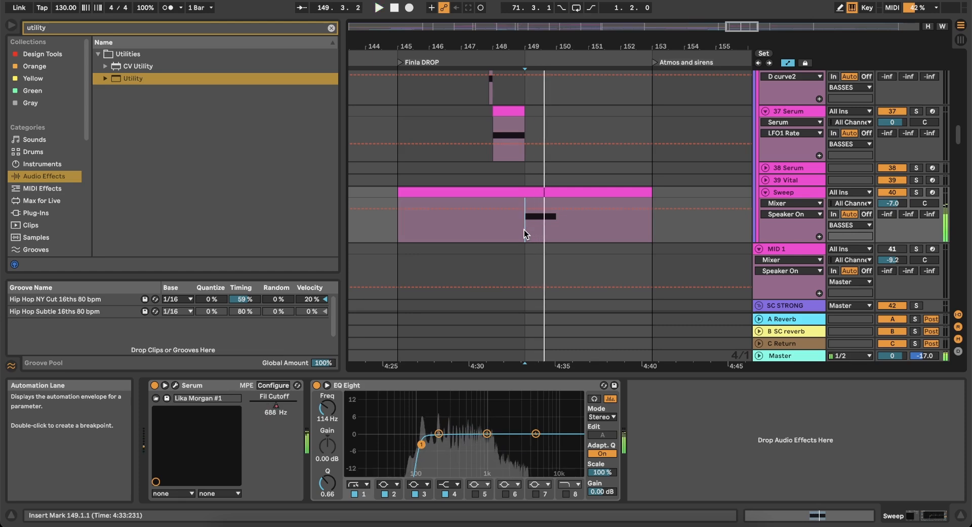
# Set the fixed grid to 1/8, shorten track 40's Sweep clip to end at 149.3.1, and play from 148.4.1.
pyautogui.rightClick(578, 220)
pyautogui.click(603, 308)
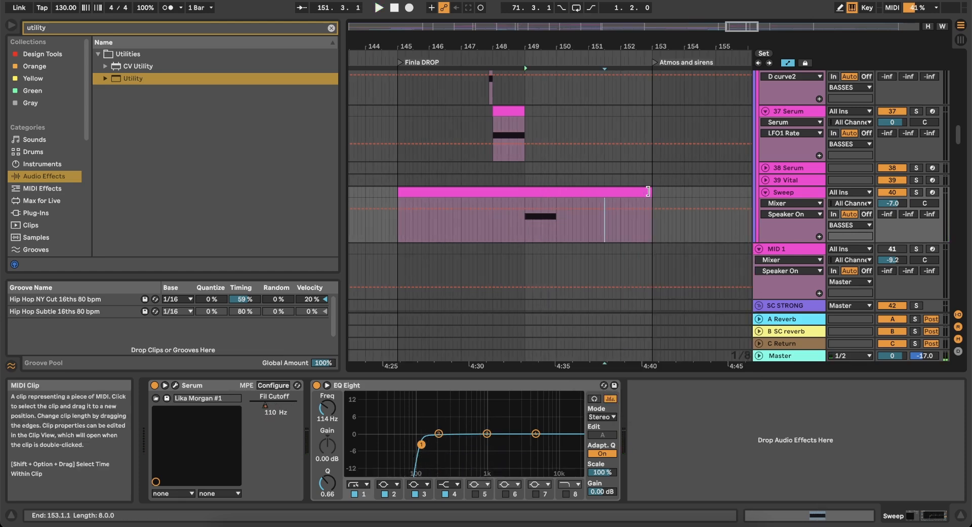
pyautogui.moveTo(652, 194); pyautogui.dragTo(536, 194)
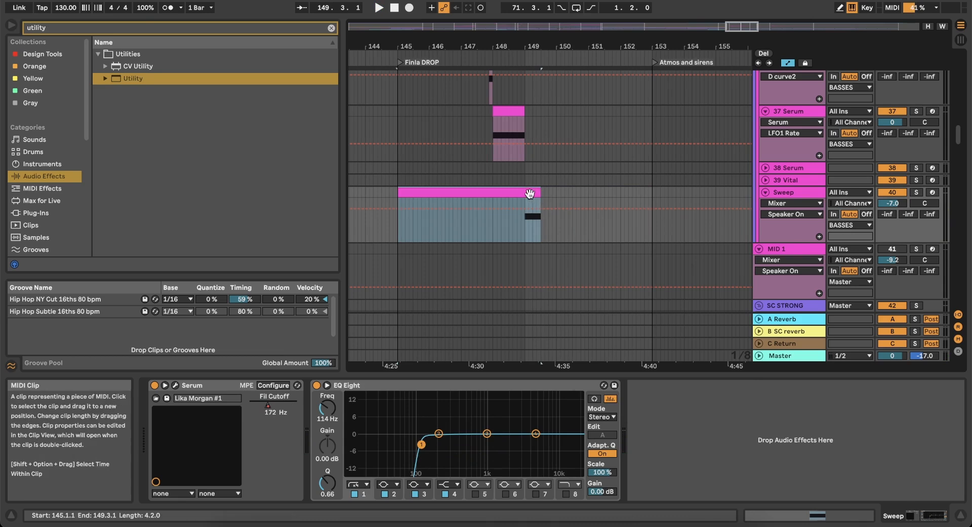
pyautogui.click(517, 219)
pyautogui.press('space')
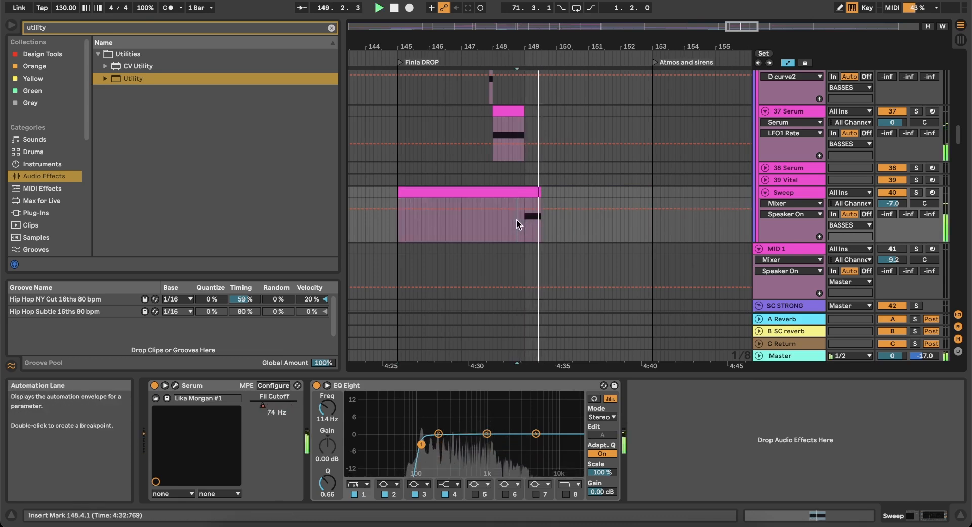
pyautogui.press('space')
# Replay the transition from bar 148 and extend track 40's Sweep clip to end at 149.4.1.
pyautogui.press('space')
pyautogui.scroll(3, 517, 220)
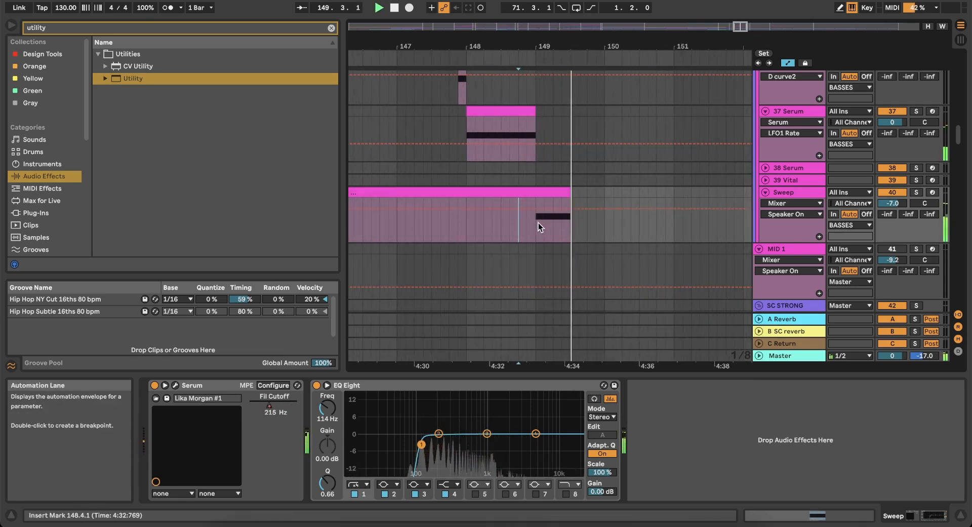
pyautogui.click(567, 194)
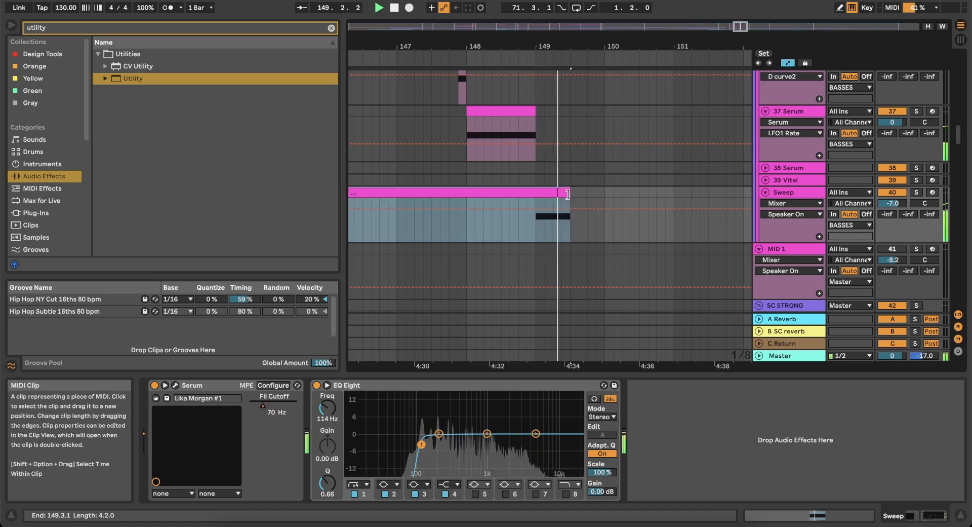
pyautogui.moveTo(567, 194); pyautogui.dragTo(589, 193)
pyautogui.press('space')
# Unfold the Donk track 23 and copy its last clip, spanning bars 109 to 113.
pyautogui.scroll(-3, 588, 193)
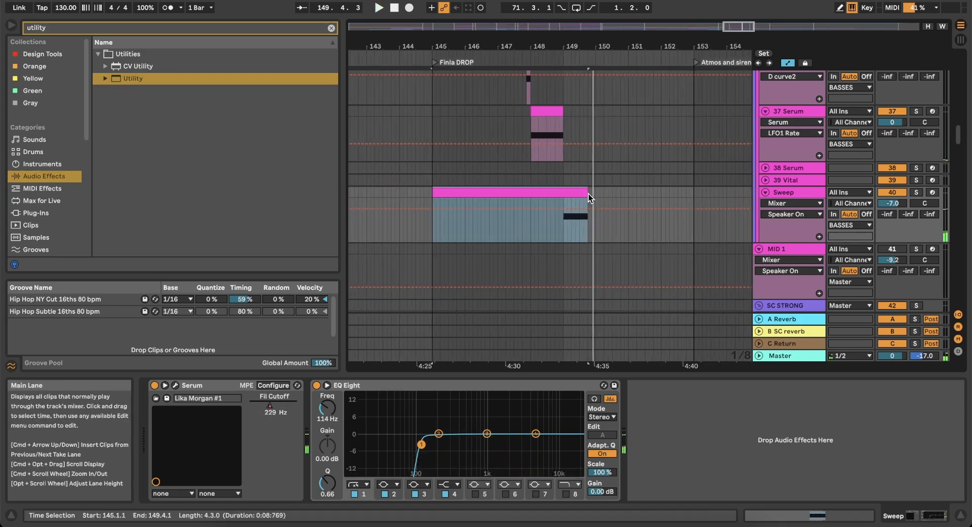
pyautogui.scroll(-5, 589, 193)
pyautogui.scroll(15, 589, 193)
pyautogui.hscroll(-4, 588, 194)
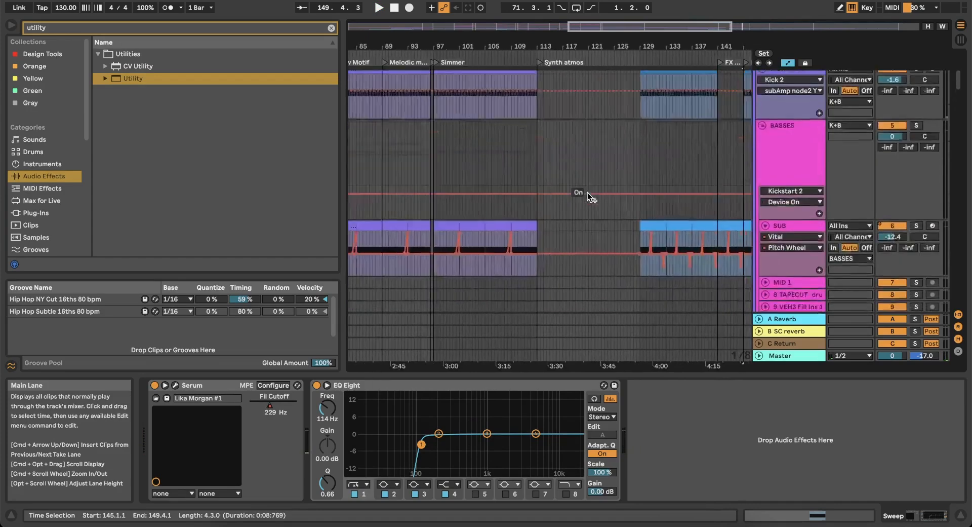
pyautogui.scroll(-10, 587, 193)
pyautogui.hscroll(-3, 589, 193)
pyautogui.click(771, 189)
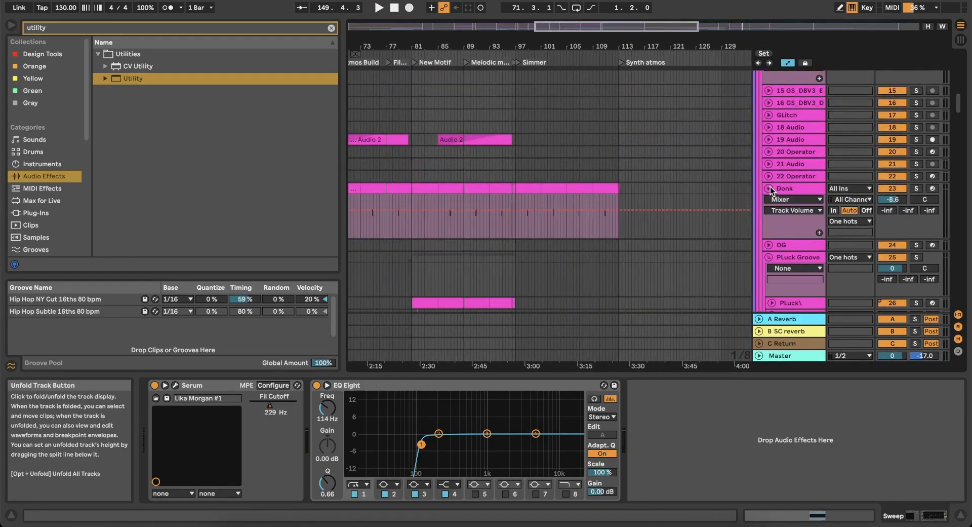
pyautogui.click(601, 189)
pyautogui.hscroll(5, 601, 191)
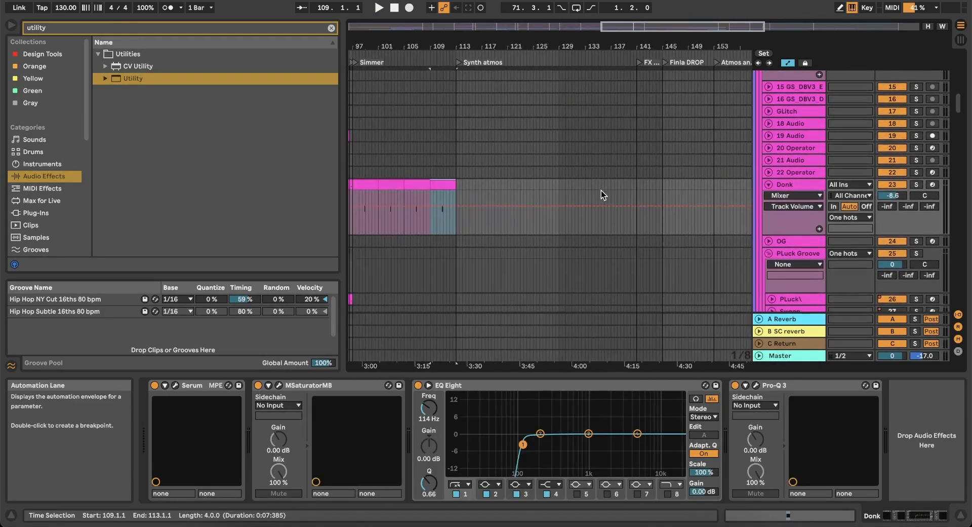
# Play the final drop from 144.4.3 to find where the Donk clip belongs.
pyautogui.hscroll(5, 637, 190)
pyautogui.scroll(-1, 637, 190)
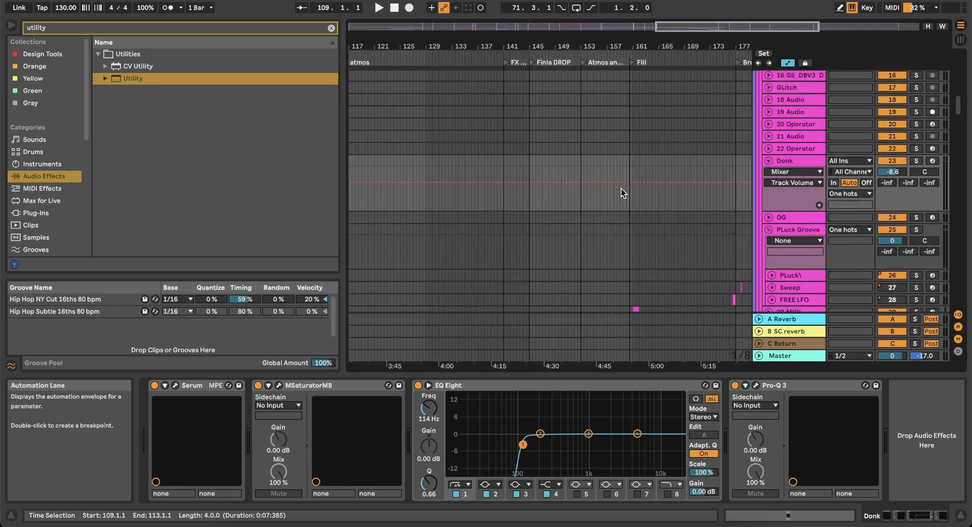
pyautogui.scroll(5, 528, 160)
pyautogui.click(527, 162)
pyautogui.press('space')
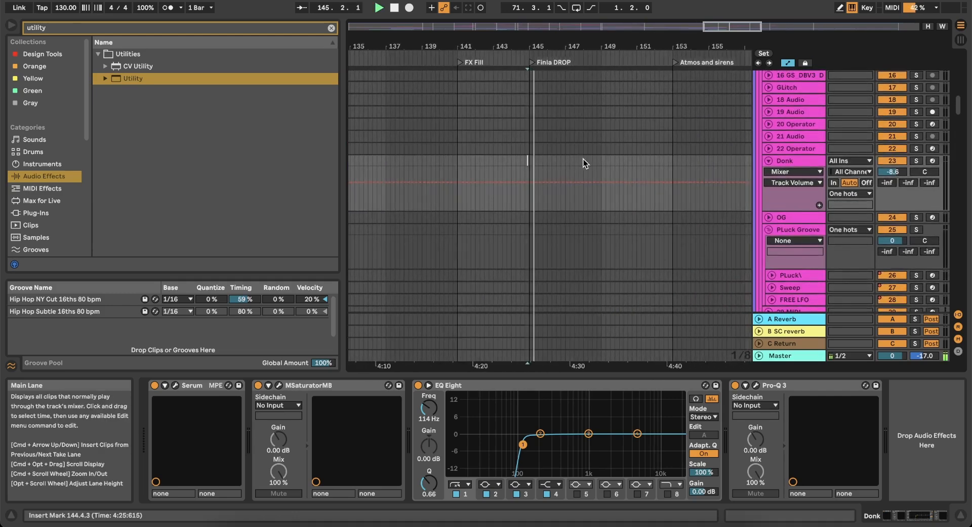
pyautogui.scroll(1, 590, 159)
pyautogui.scroll(3, 596, 159)
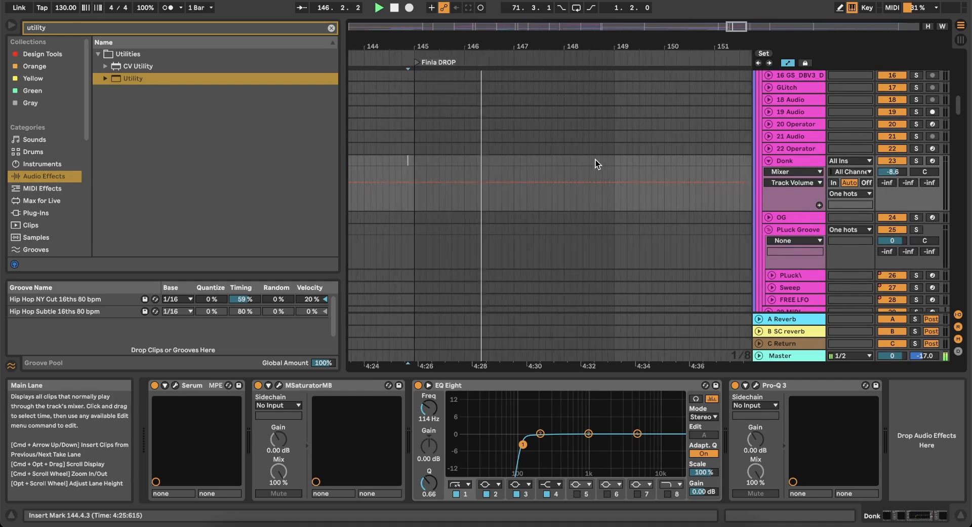
pyautogui.scroll(2, 561, 172)
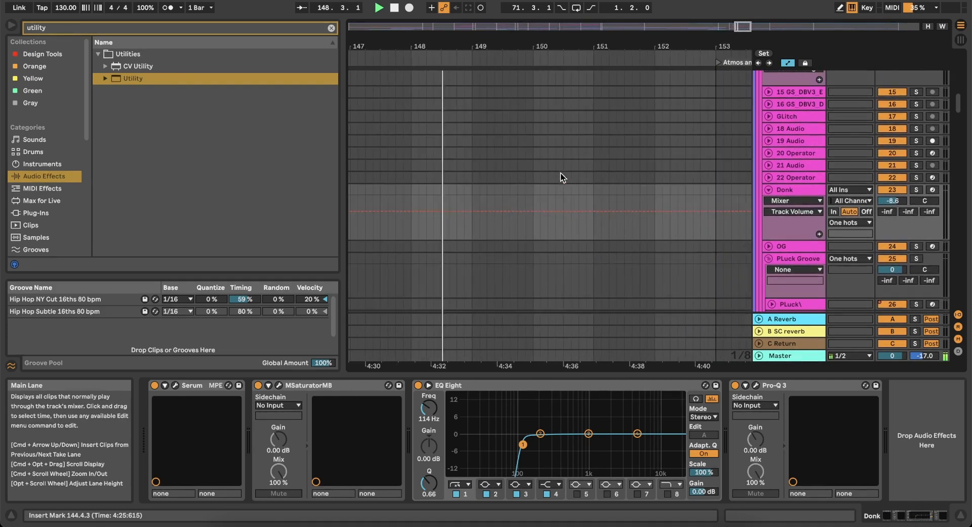
pyautogui.scroll(2, 493, 196)
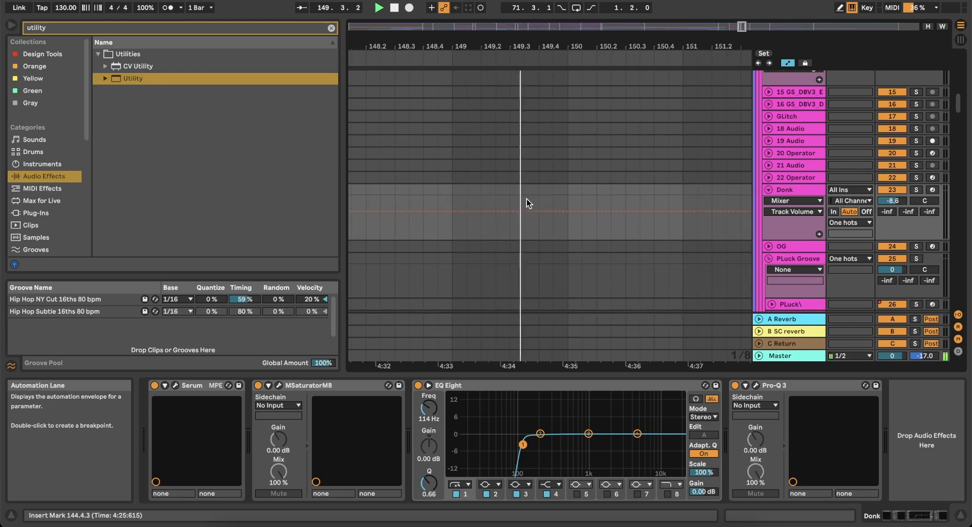
# Paste the copied Donk clip on track 23 at 149.1.1 and move it to start at 148.1.1.
pyautogui.click(455, 199)
pyautogui.press('super+v')
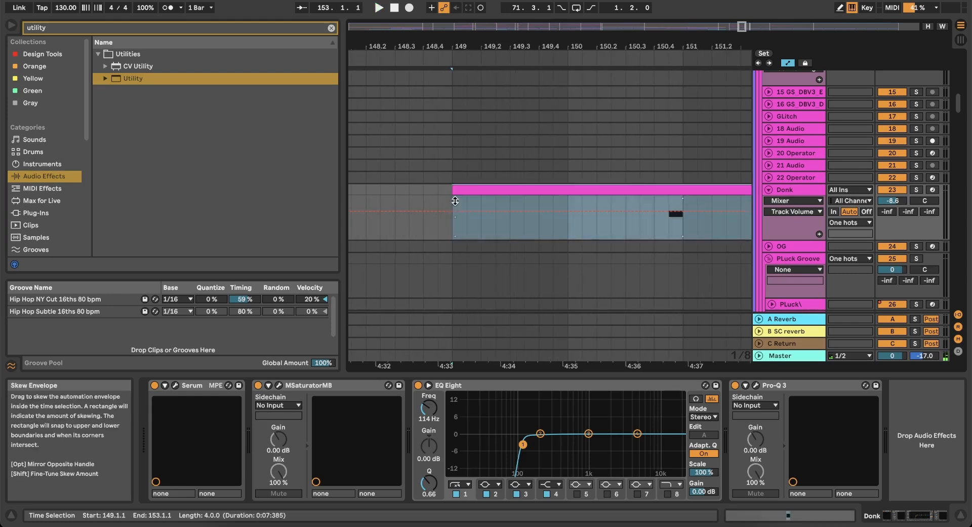
pyautogui.moveTo(577, 189); pyautogui.dragTo(463, 194)
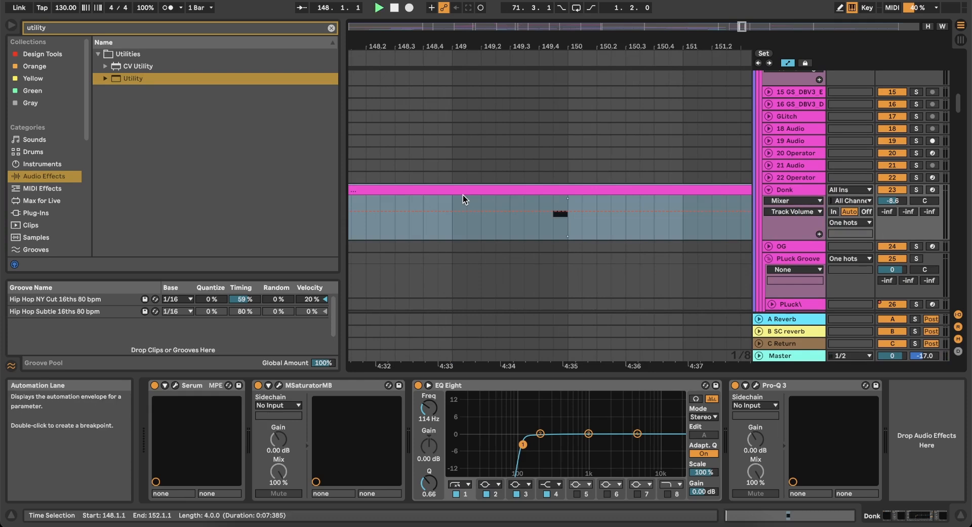
# Play the drop from bar 148 to audition the placed Donk clip.
pyautogui.press('space')
pyautogui.click(451, 226)
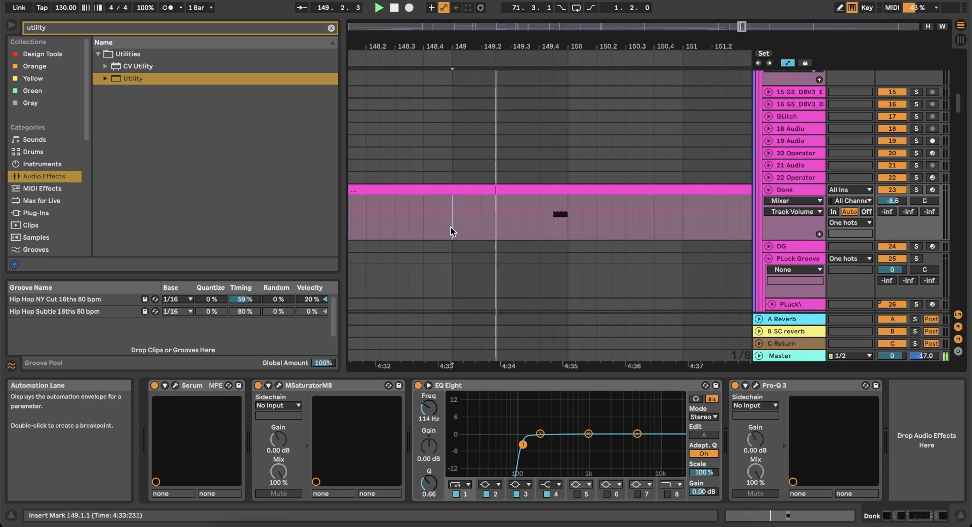
pyautogui.scroll(-5, 454, 226)
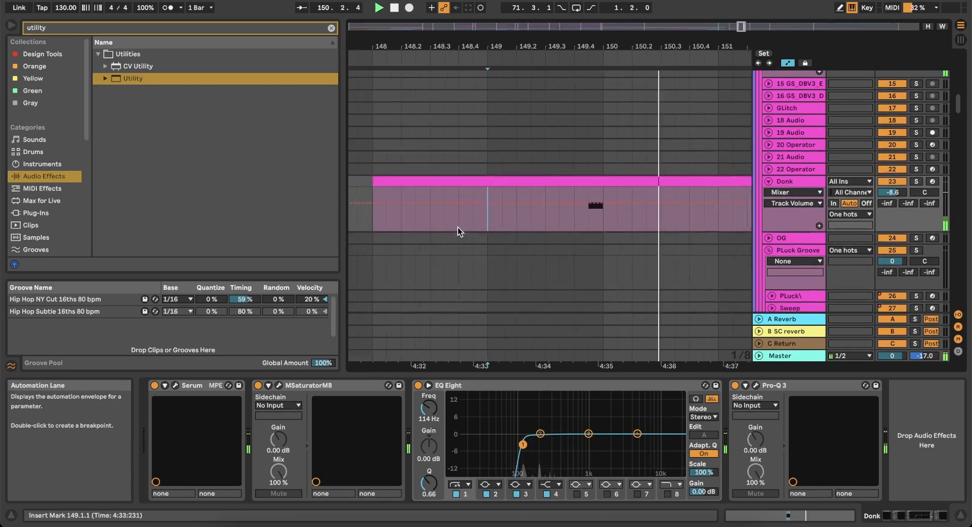
pyautogui.click(415, 221)
pyautogui.press('space')
# With a 2-bar fixed grid, trim the Donk clip's start to 149.1.1 and consolidate bars 145 to 153 into one clip.
pyautogui.click(451, 222)
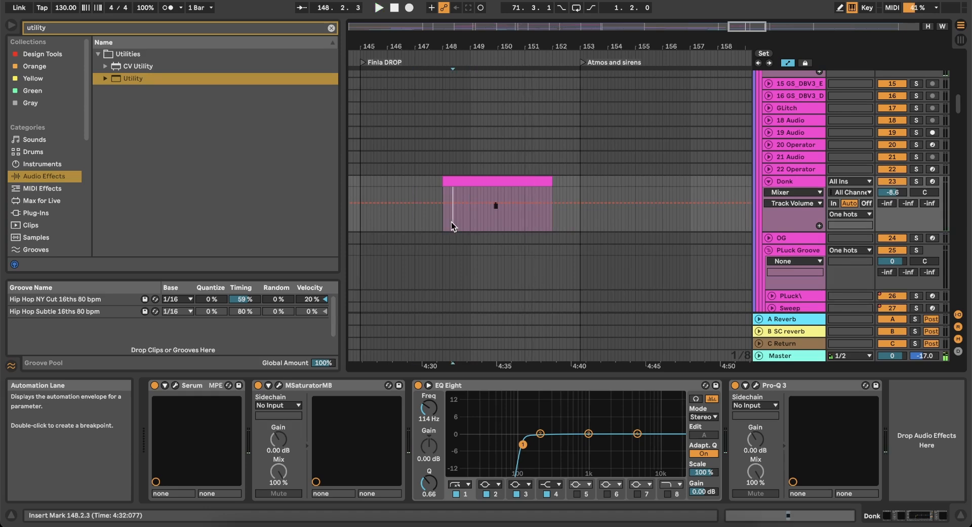
pyautogui.rightClick(452, 222)
pyautogui.click(528, 348)
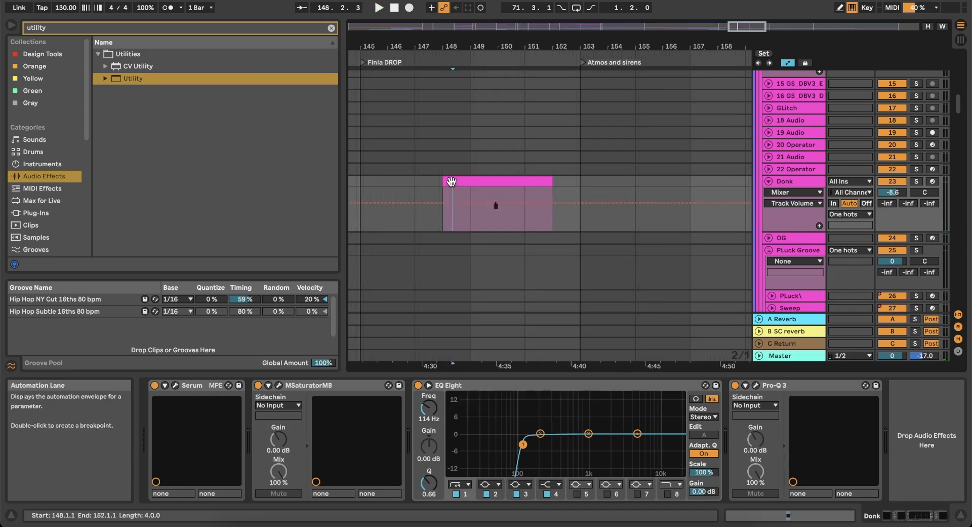
pyautogui.click(495, 206)
pyautogui.moveTo(444, 182); pyautogui.dragTo(460, 182)
pyautogui.moveTo(372, 190); pyautogui.dragTo(570, 184)
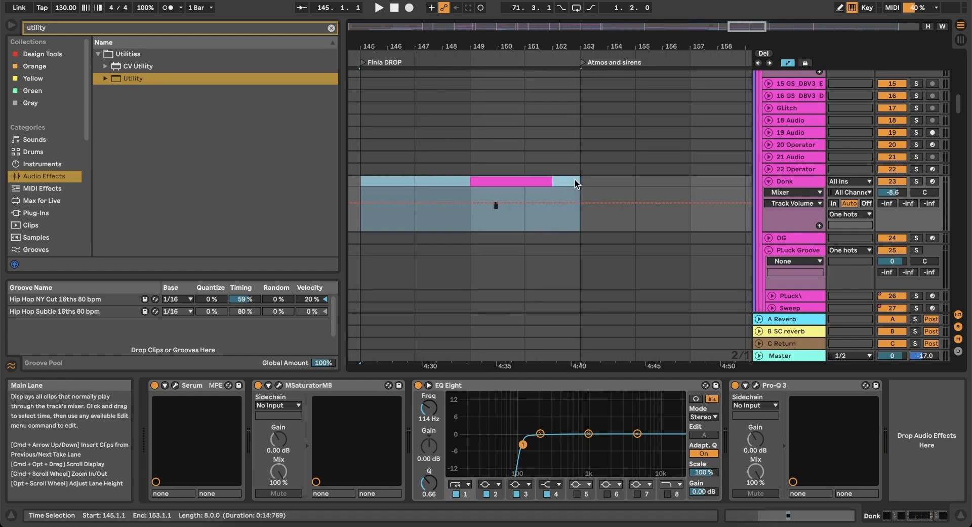
pyautogui.press('super+j')
# Duplicate the consolidated 8-bar Donk clip three times so it repeats up to bar 177.
pyautogui.press('super+d')
pyautogui.press('-')
pyautogui.press('-')
pyautogui.press('-')
pyautogui.press('super+d')
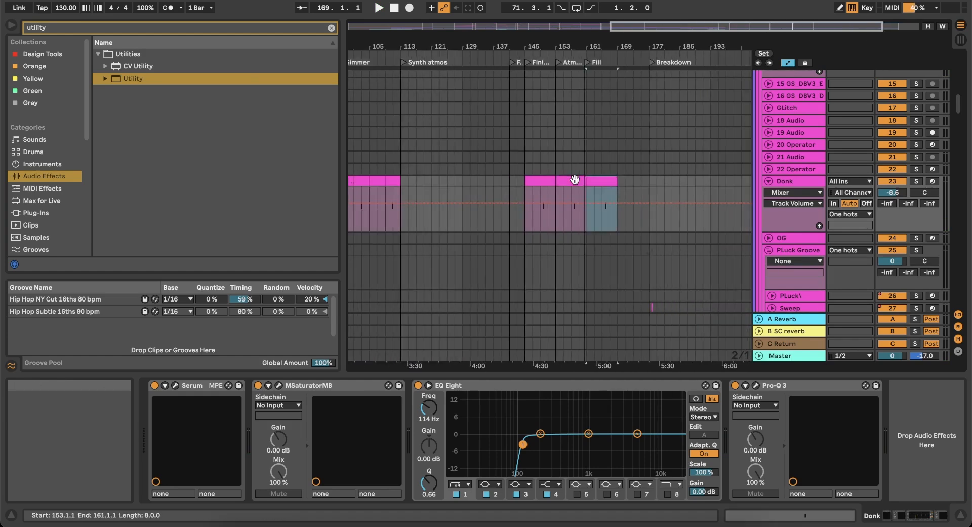
pyautogui.press('super+d')
pyautogui.press('-')
# Play the final drop from 145.1.1 and review the bass tracks down to the Sweep on track 40.
pyautogui.scroll(-1, 576, 178)
pyautogui.scroll(5, 567, 171)
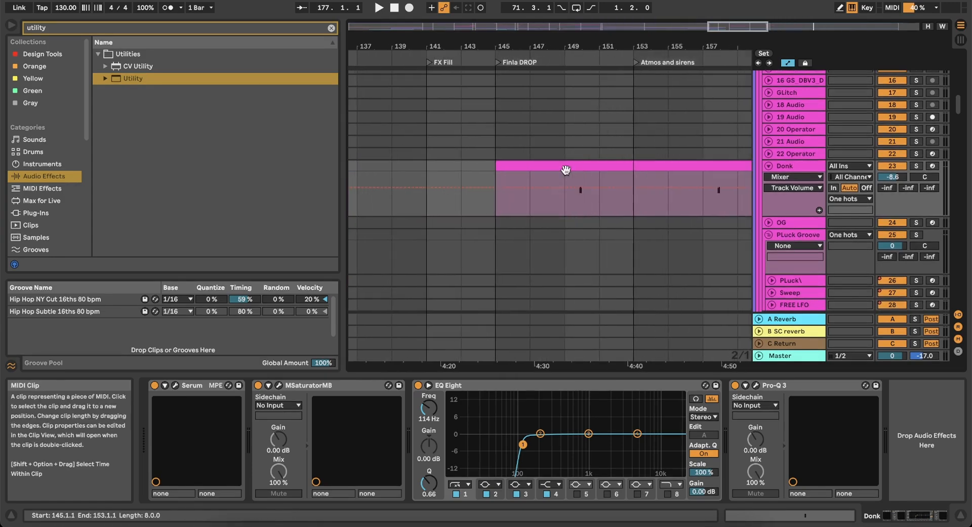
pyautogui.click(497, 208)
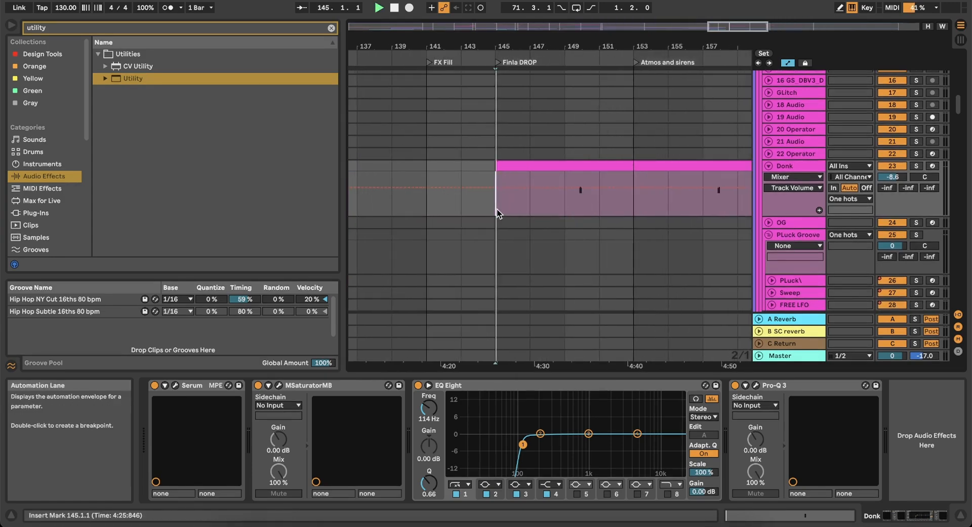
pyautogui.press('space')
pyautogui.scroll(-6, 555, 208)
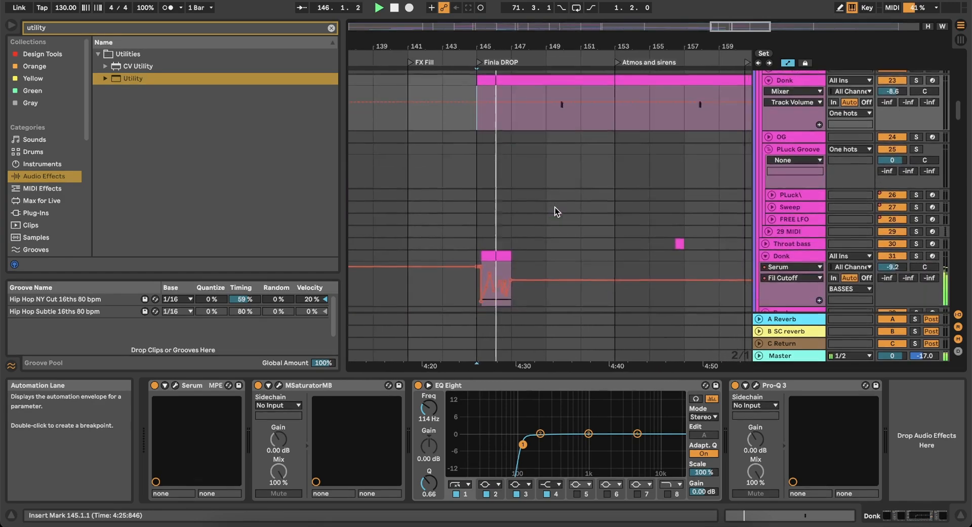
pyautogui.scroll(2, 549, 172)
pyautogui.scroll(2, 548, 172)
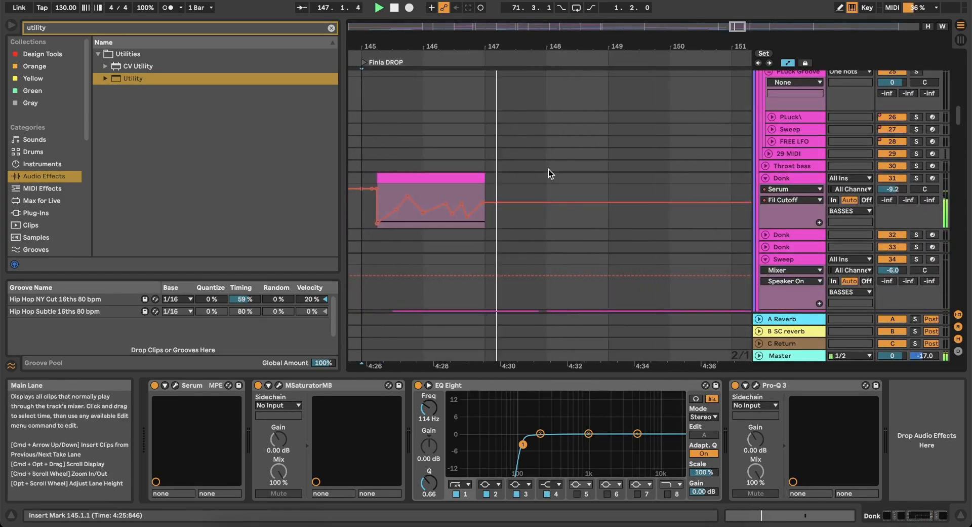
pyautogui.scroll(-1, 548, 172)
pyautogui.scroll(-5, 549, 169)
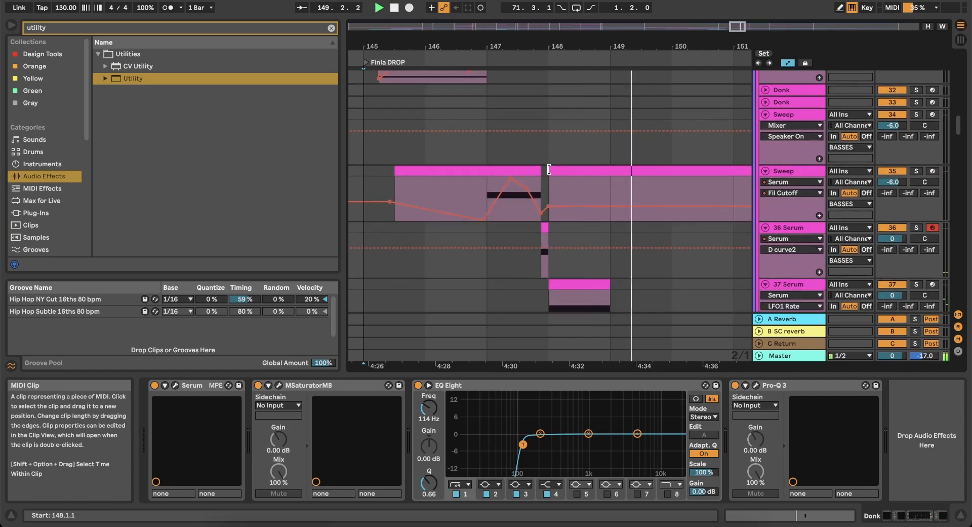
pyautogui.scroll(-5, 549, 169)
# Stop playback and move the section of track 40's Sweep clip after bar 149 to start at 151.1.1.
pyautogui.click(564, 270)
pyautogui.press('space')
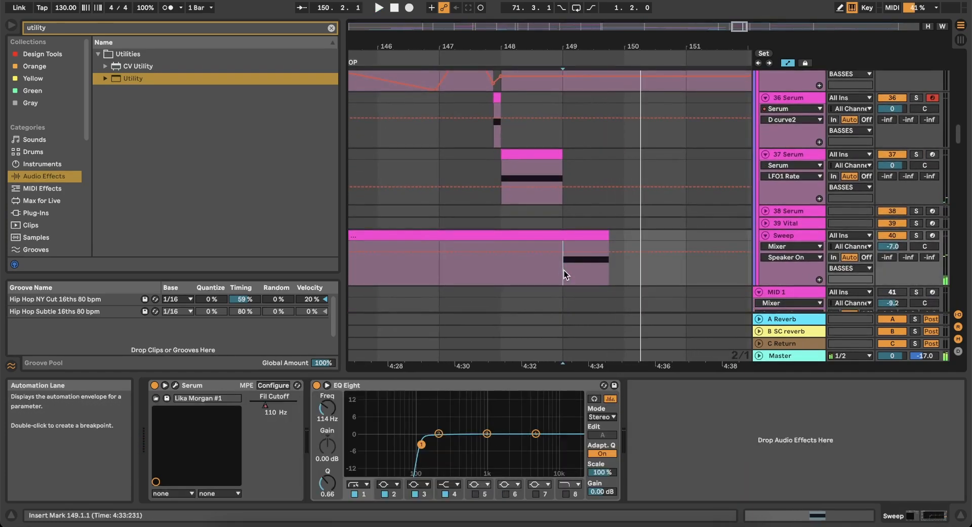
pyautogui.moveTo(586, 236); pyautogui.dragTo(709, 238)
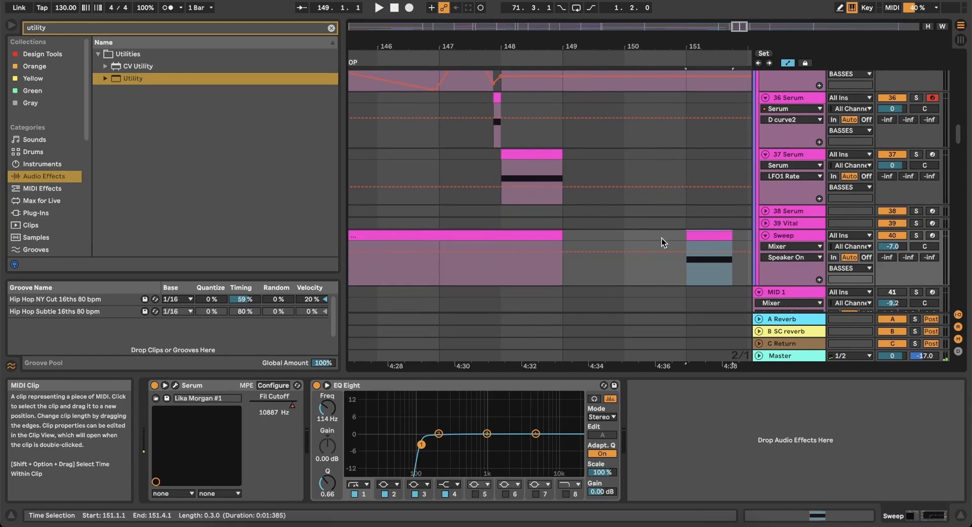
# Set the fixed grid to 1 bar and audition the 37 Serum bass and following gap from bars 148 and 147.
pyautogui.rightClick(467, 258)
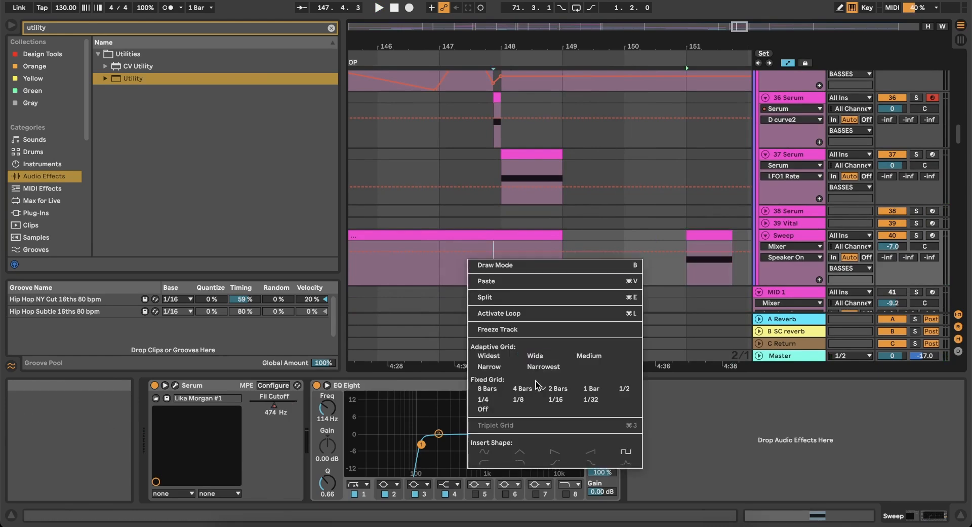
pyautogui.click(580, 388)
pyautogui.click(502, 257)
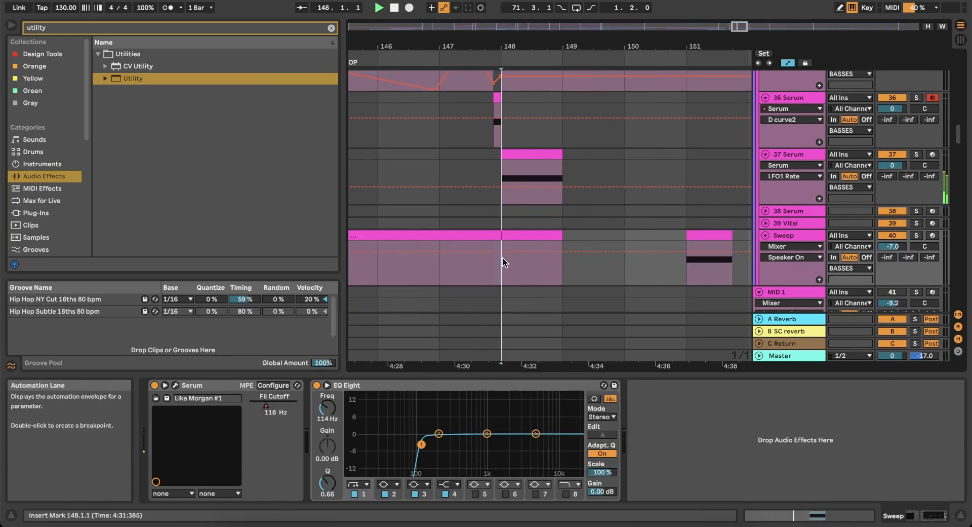
pyautogui.press('space')
pyautogui.scroll(-2, 605, 212)
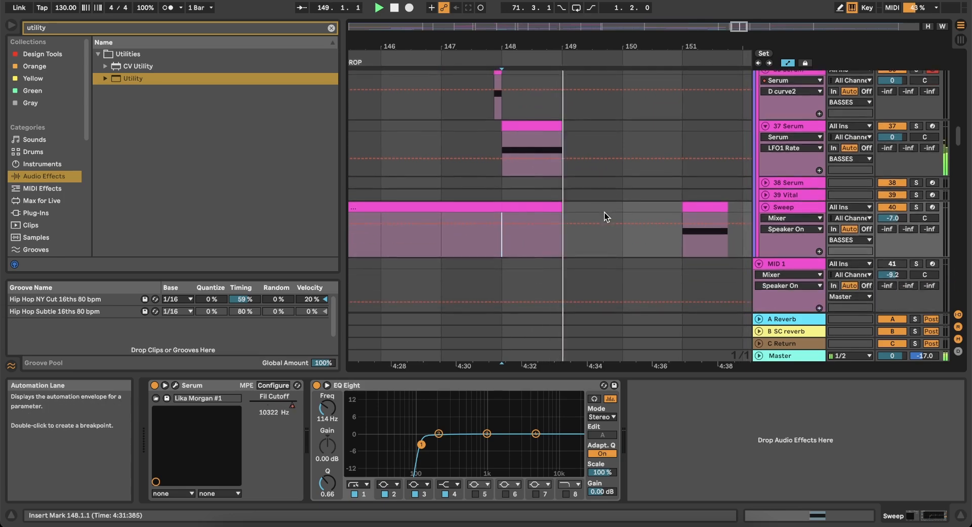
pyautogui.click(524, 127)
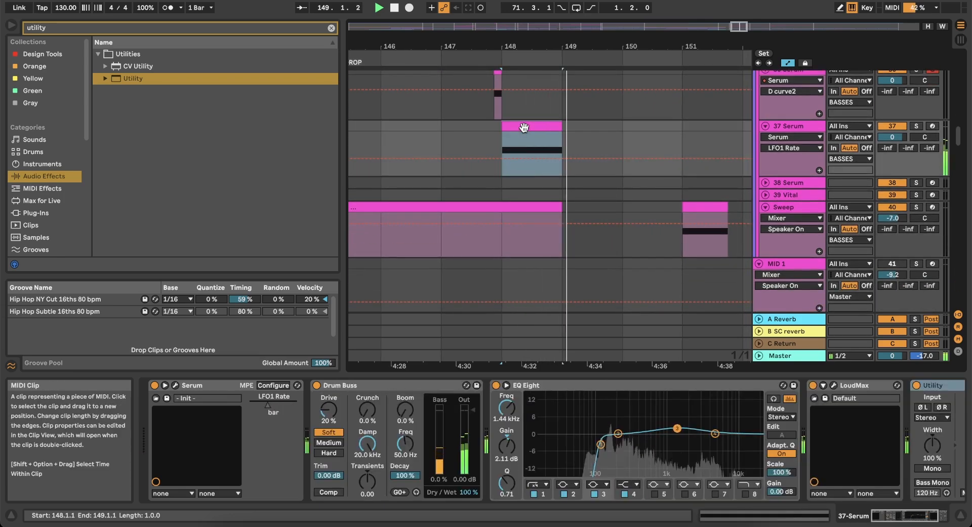
pyautogui.click(456, 141)
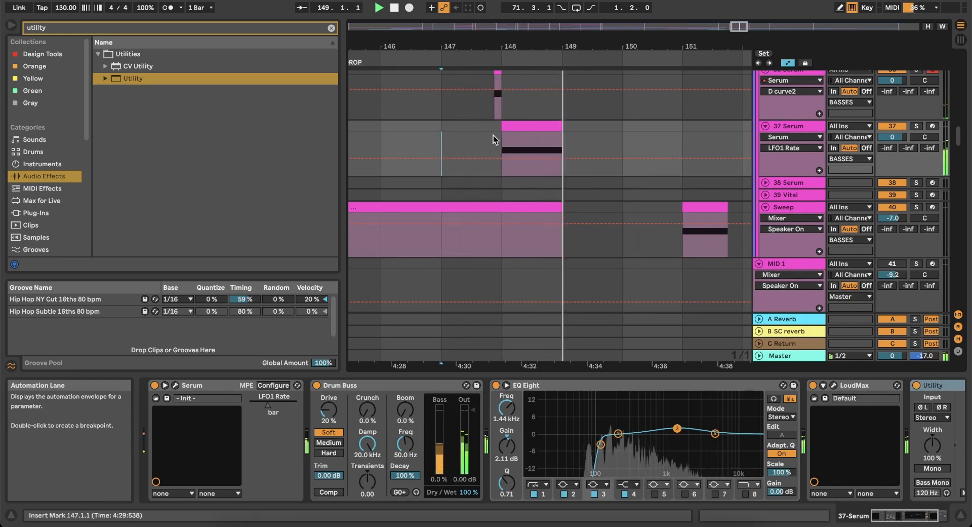
pyautogui.press('space')
# Locate the resampled Audio 68 clip on track 81 and play it from 177.1.1.
pyautogui.scroll(-3, 598, 167)
pyautogui.scroll(-20, 597, 167)
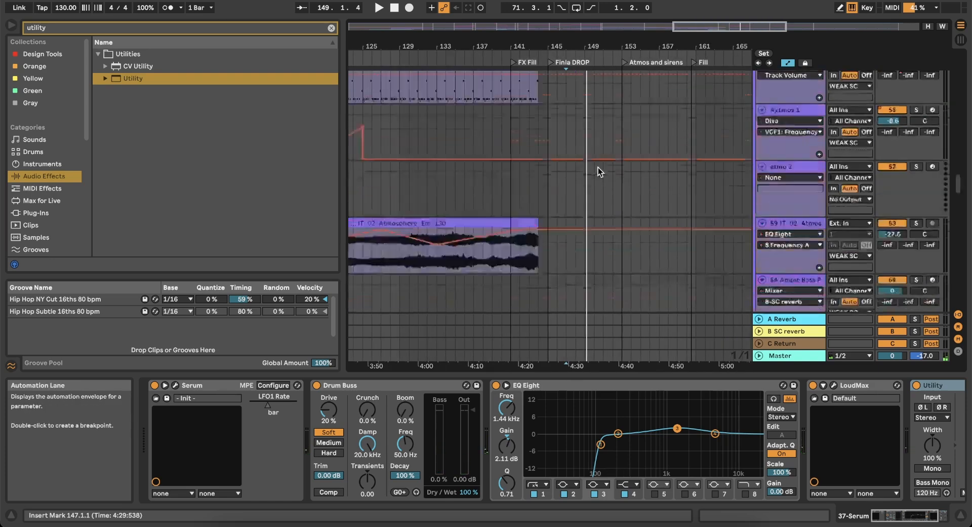
pyautogui.scroll(-4, 598, 168)
pyautogui.scroll(6, 645, 223)
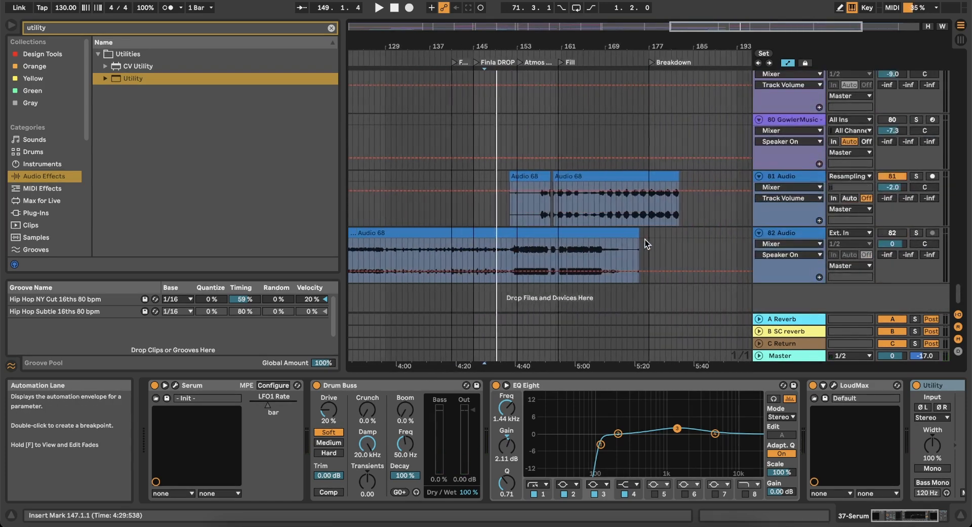
pyautogui.click(633, 210)
pyautogui.press('space')
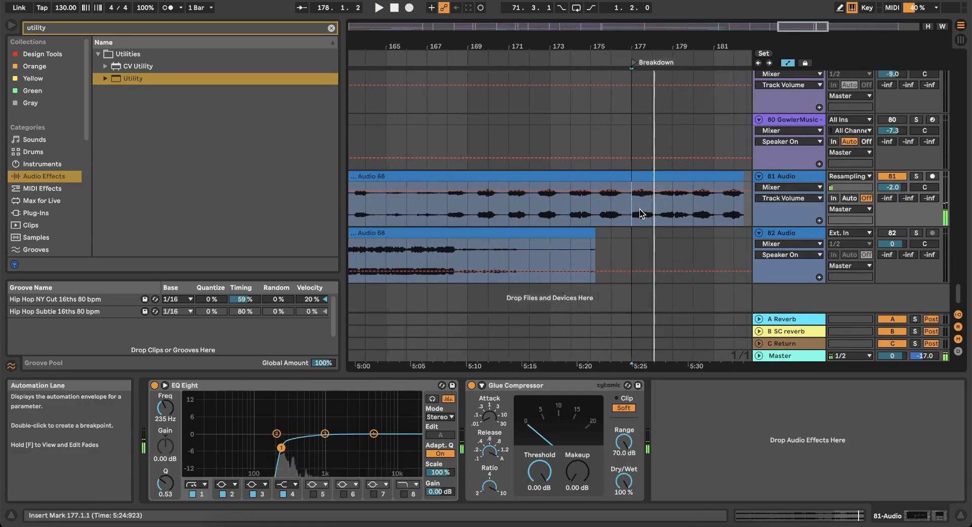
pyautogui.press('space')
# Try cutting bars 177 to 178 out of track 81's Audio 68 clip, play from there, and undo the cut.
pyautogui.scroll(3, 633, 211)
pyautogui.moveTo(627, 210); pyautogui.dragTo(660, 194)
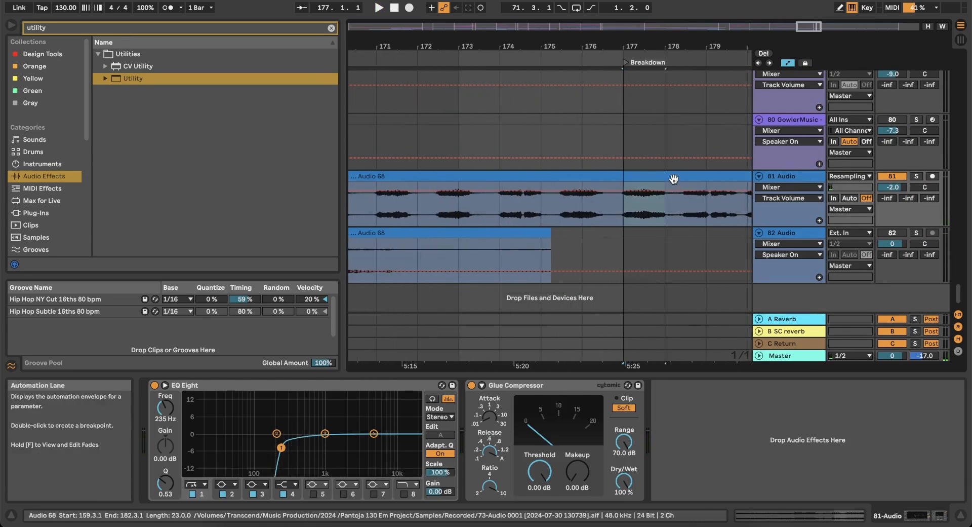
pyautogui.press('super+e')
pyautogui.press('space')
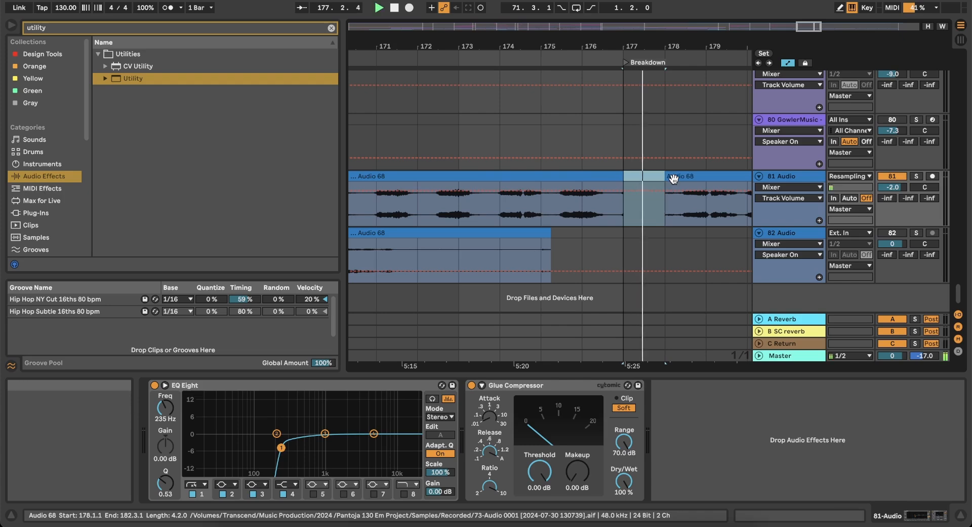
pyautogui.press('super+z')
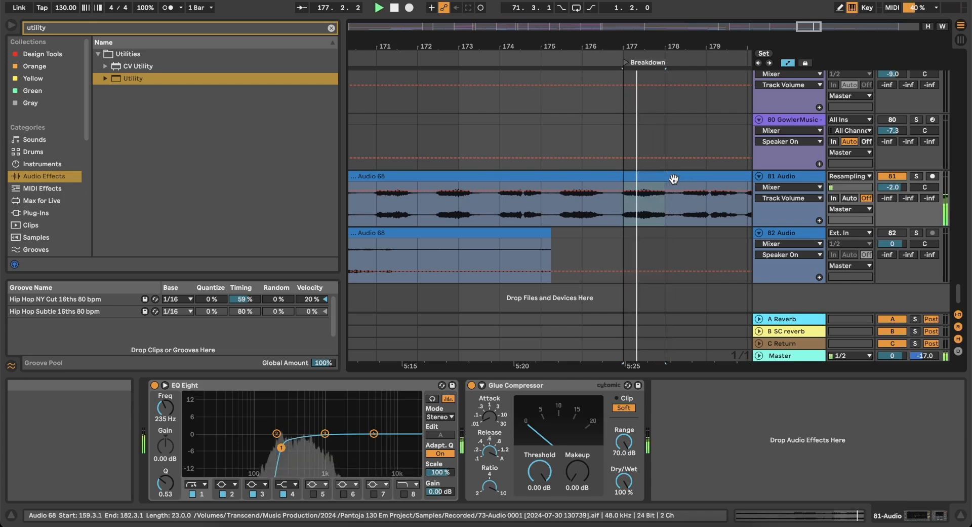
# Locate track 34's Sweep clip under the Fill section and audition it from 165.1.1.
pyautogui.scroll(15, 674, 179)
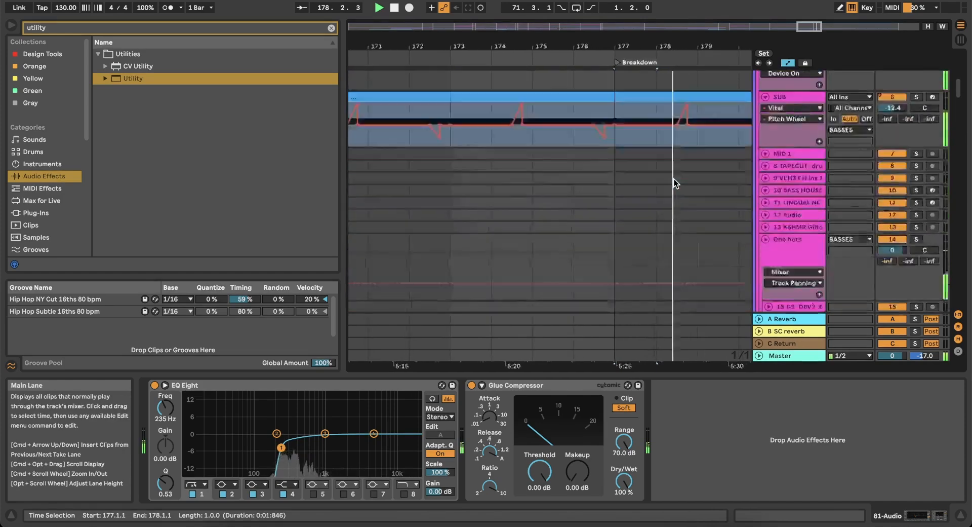
pyautogui.scroll(-10, 674, 178)
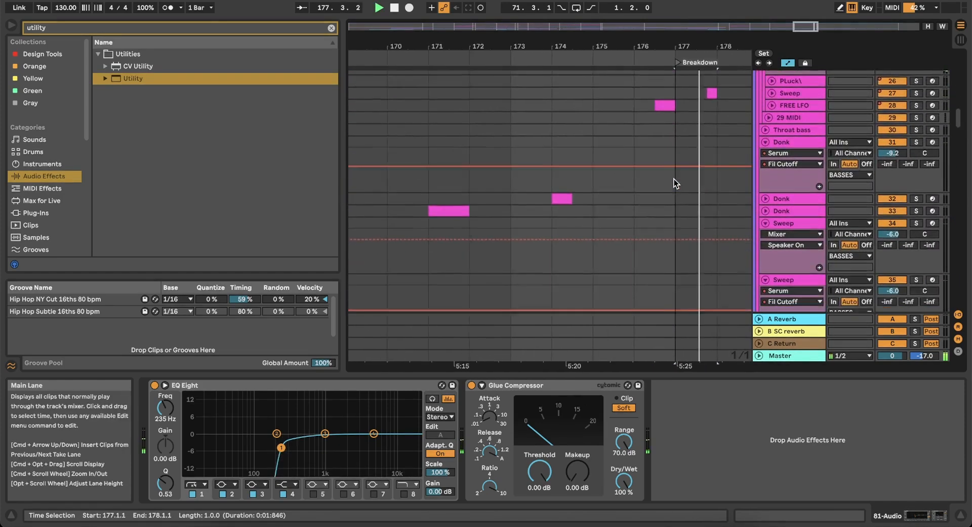
pyautogui.scroll(-3, 673, 178)
pyautogui.hscroll(-3, 673, 179)
pyautogui.scroll(-5, 673, 179)
pyautogui.scroll(-1, 559, 244)
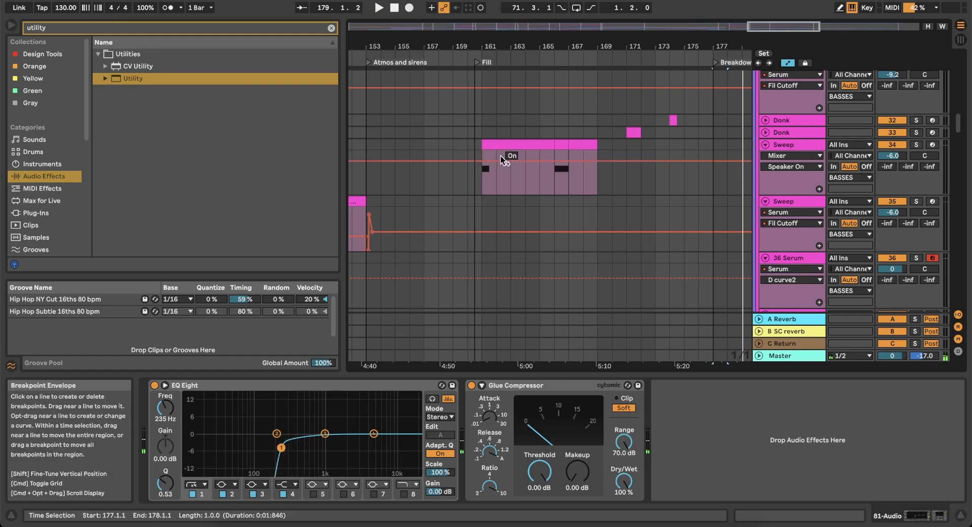
pyautogui.click(555, 186)
pyautogui.press('space')
pyautogui.click(541, 185)
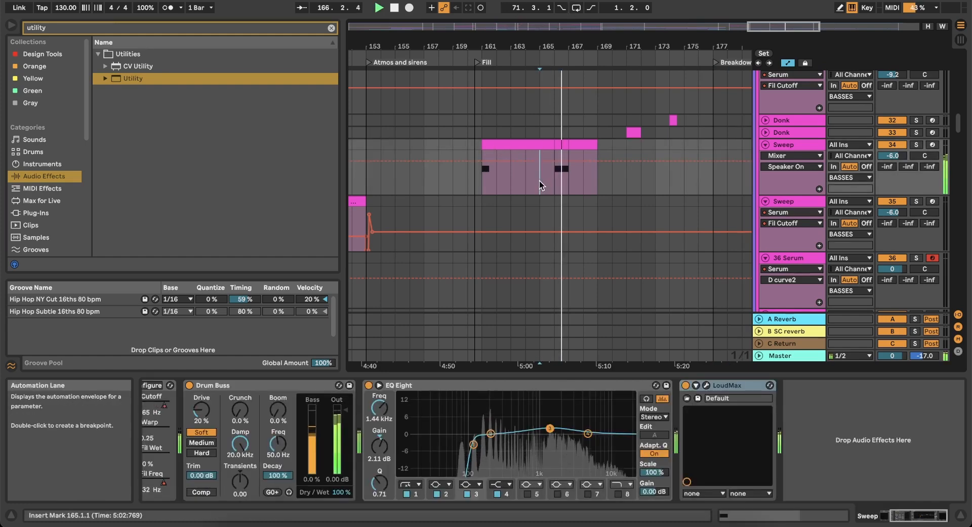
# Locate the Audio 68 recording on track 82 and play the arrangement from 163.1.1 and from 147.1.1.
pyautogui.scroll(3, 540, 186)
pyautogui.scroll(-20, 539, 186)
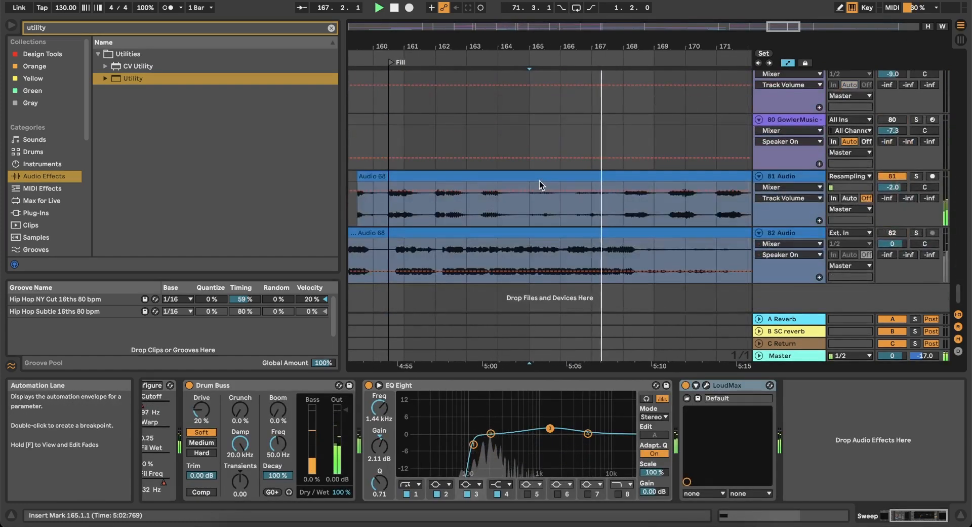
pyautogui.click(468, 252)
pyautogui.press('space')
pyautogui.press('space')
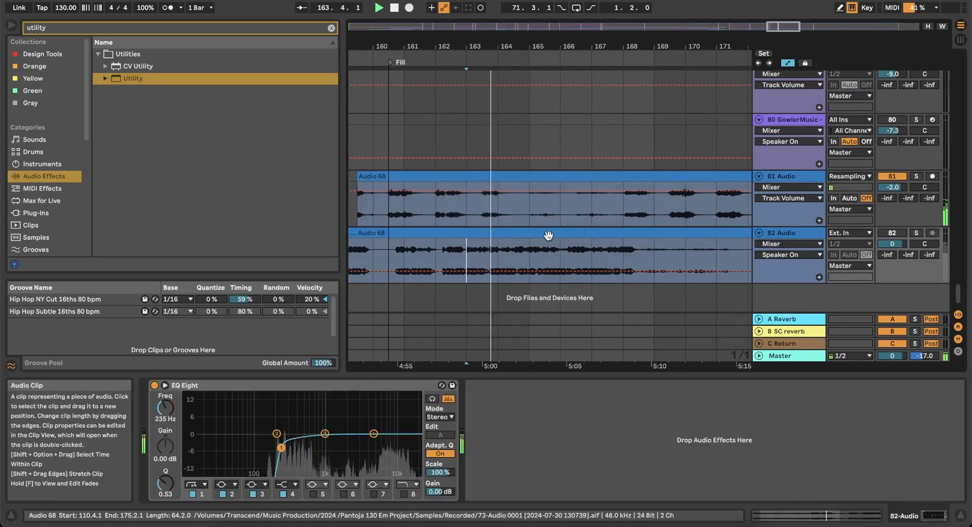
pyautogui.scroll(-3, 547, 236)
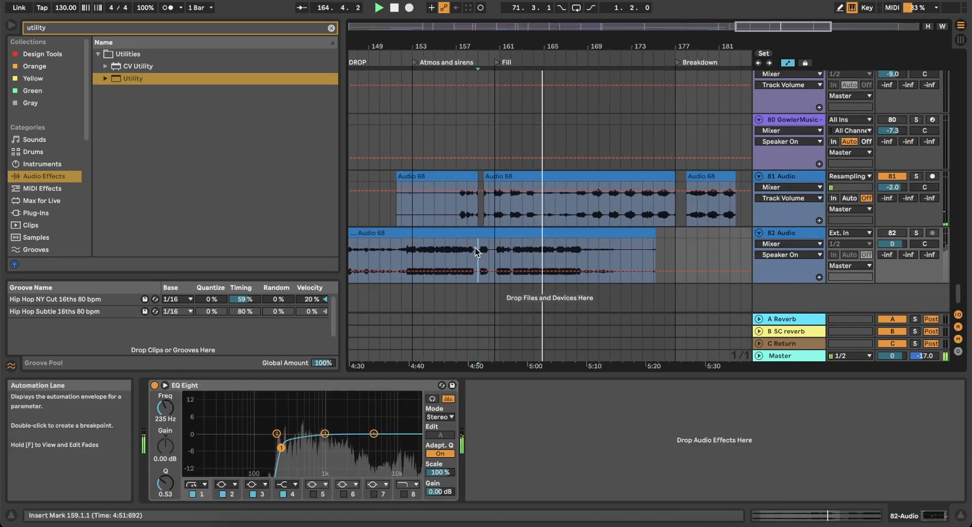
pyautogui.scroll(-3, 475, 247)
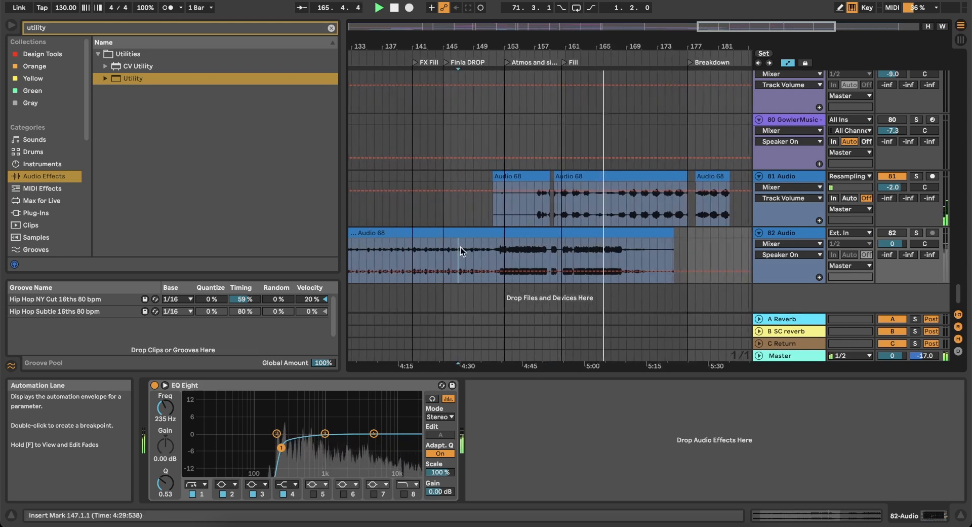
pyautogui.click(461, 247)
pyautogui.press('space')
pyautogui.press('space')
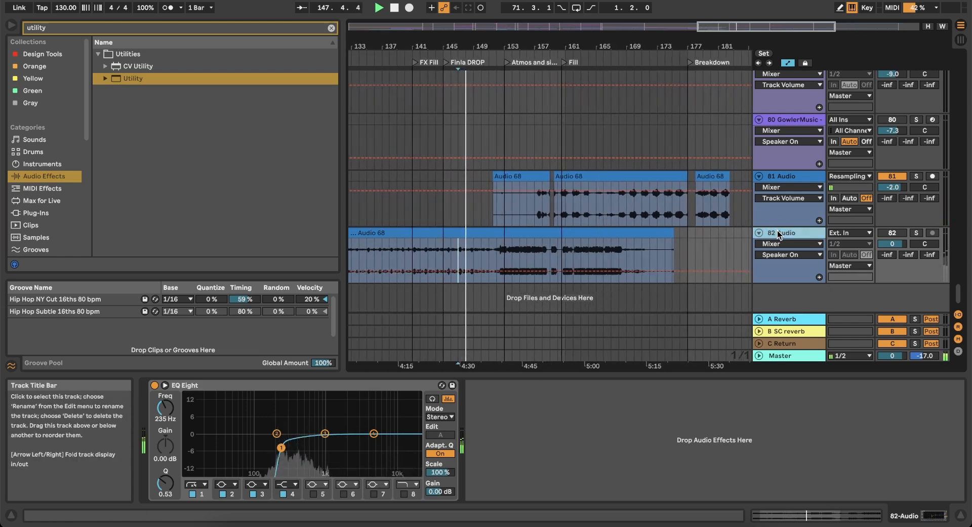
# Insert a new audio track directly after track 81.
pyautogui.click(773, 178)
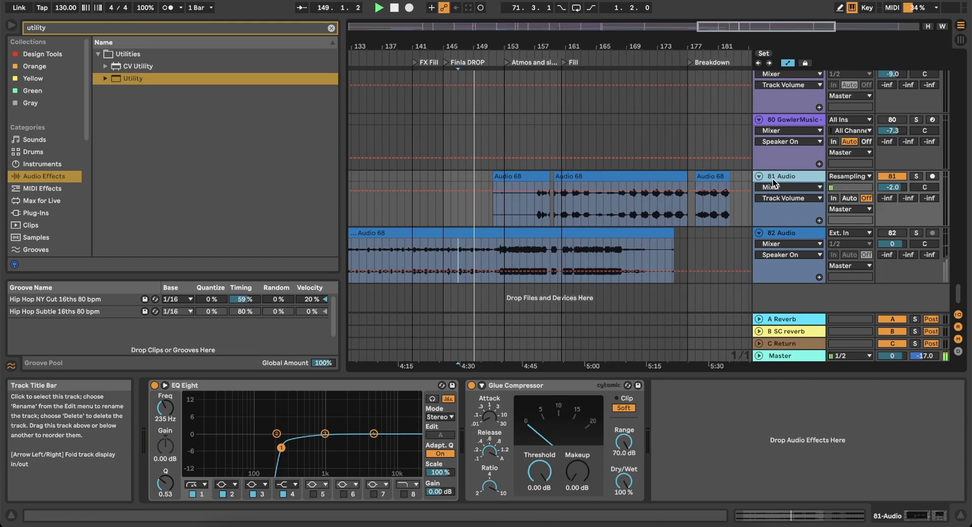
pyautogui.rightClick(773, 178)
pyautogui.click(824, 274)
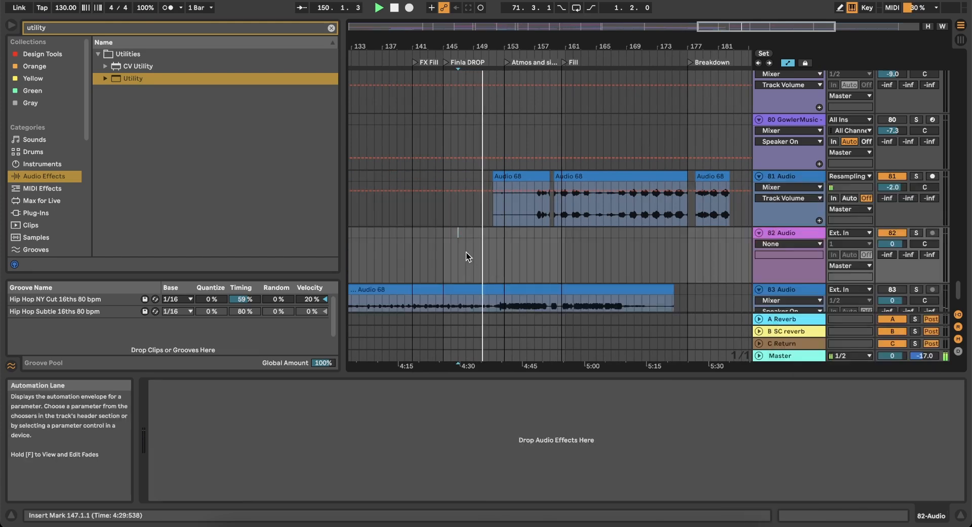
# Play from 148.1.1 and paste the one-bar Audio 68 section onto the new track 82 at 149.1.1.
pyautogui.click(467, 252)
pyautogui.press('space')
pyautogui.press('space')
pyautogui.scroll(5, 467, 252)
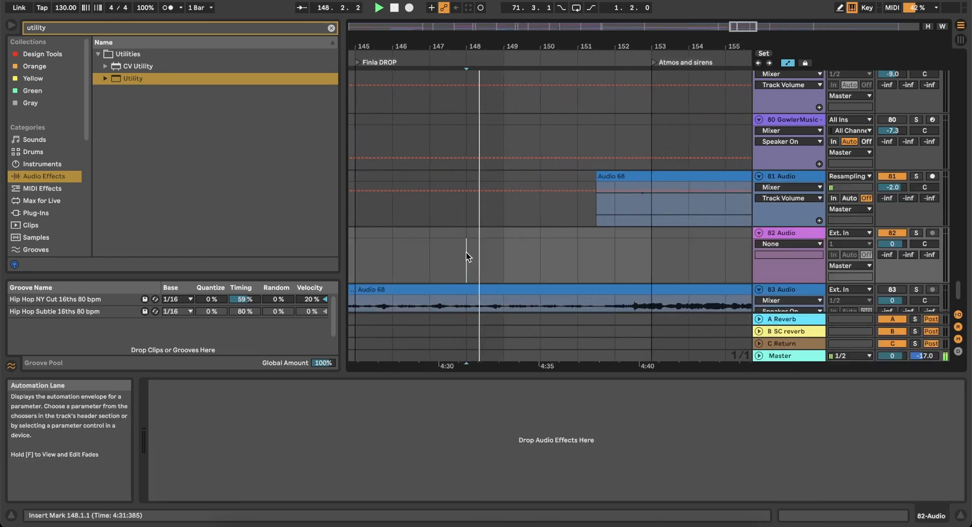
pyautogui.click(501, 262)
pyautogui.hotkey('ctrl', 'v')
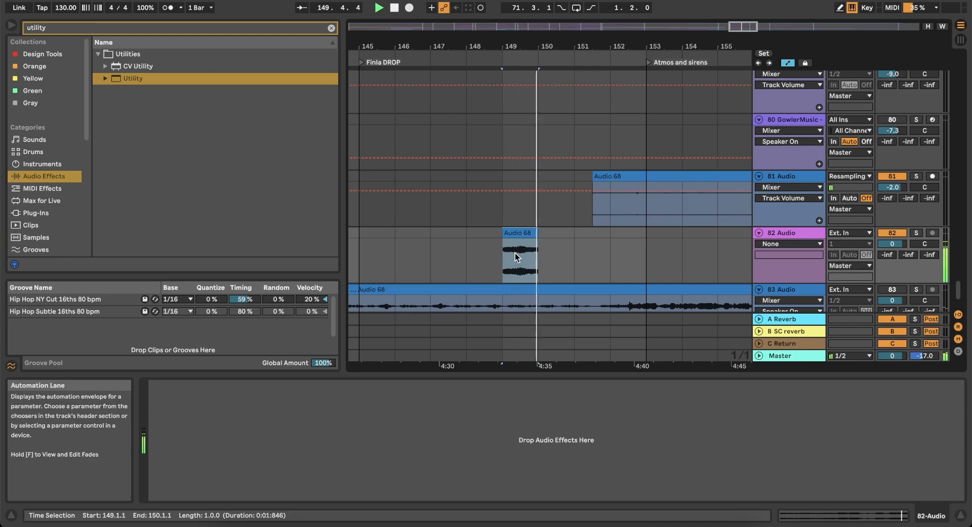
# Narrow the grid to 1/8 and trim the end of track 82's Audio 68 clip to 149.4.3.
pyautogui.scroll(3, 515, 254)
pyautogui.click(585, 248)
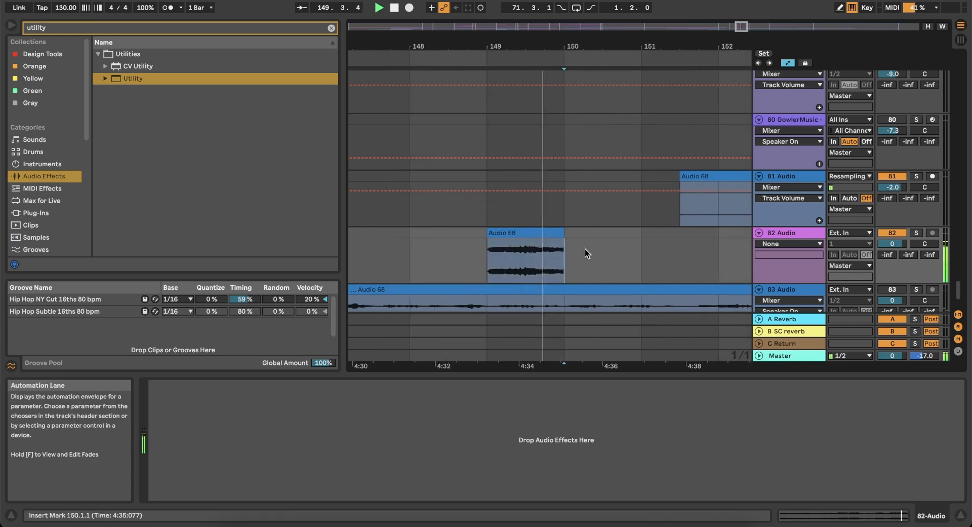
pyautogui.rightClick(585, 248)
pyautogui.click(735, 383)
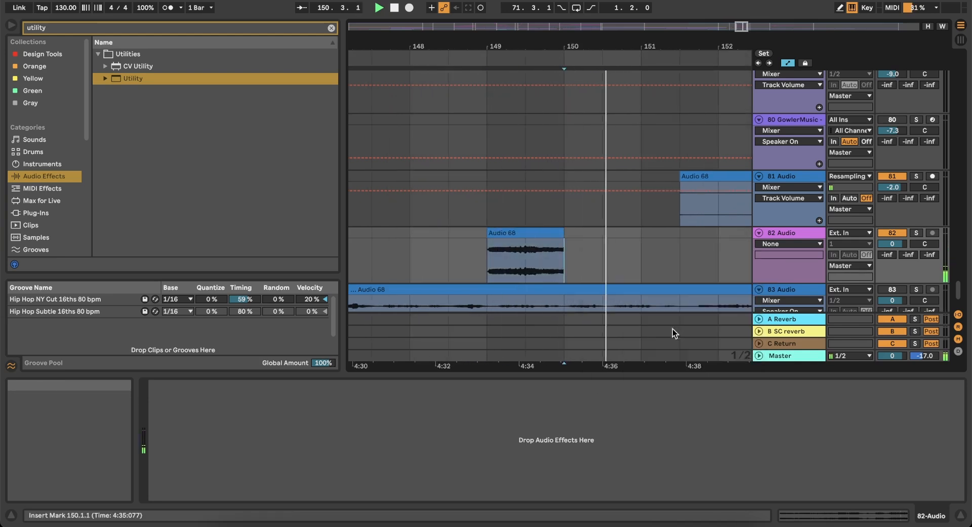
pyautogui.click(557, 234)
pyautogui.moveTo(547, 234); pyautogui.dragTo(546, 234)
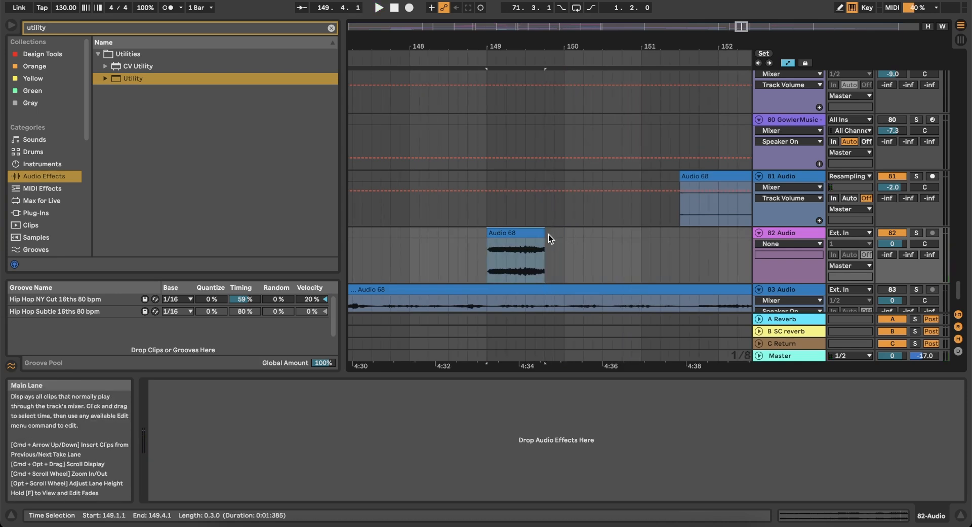
pyautogui.click(485, 251)
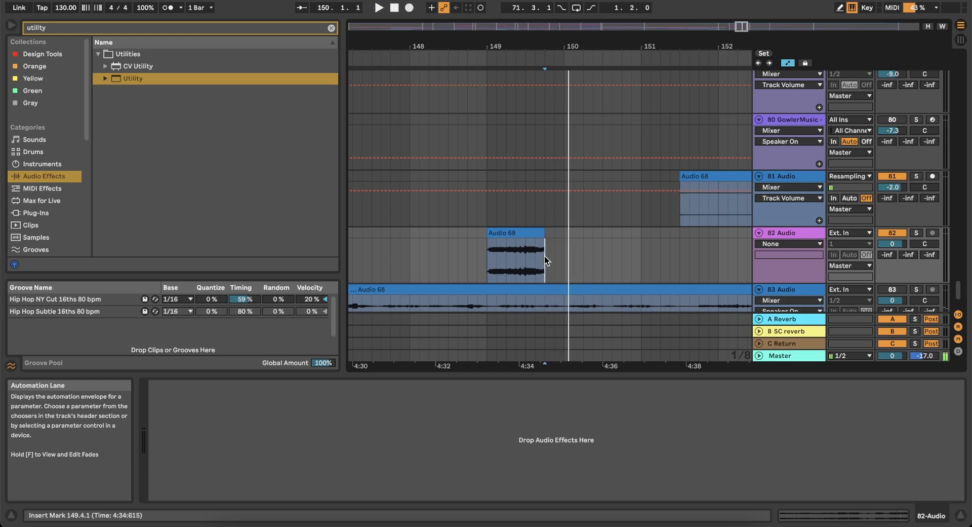
pyautogui.moveTo(539, 233); pyautogui.dragTo(554, 233)
# Audition the trimmed Audio 68 clip on track 82 from 148.4.3, and stop playback.
pyautogui.click(482, 265)
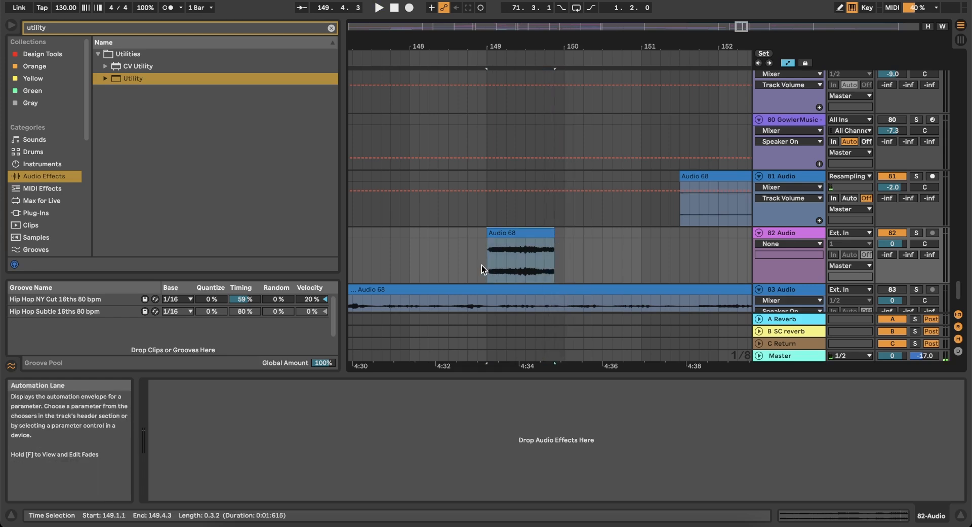
pyautogui.press('space')
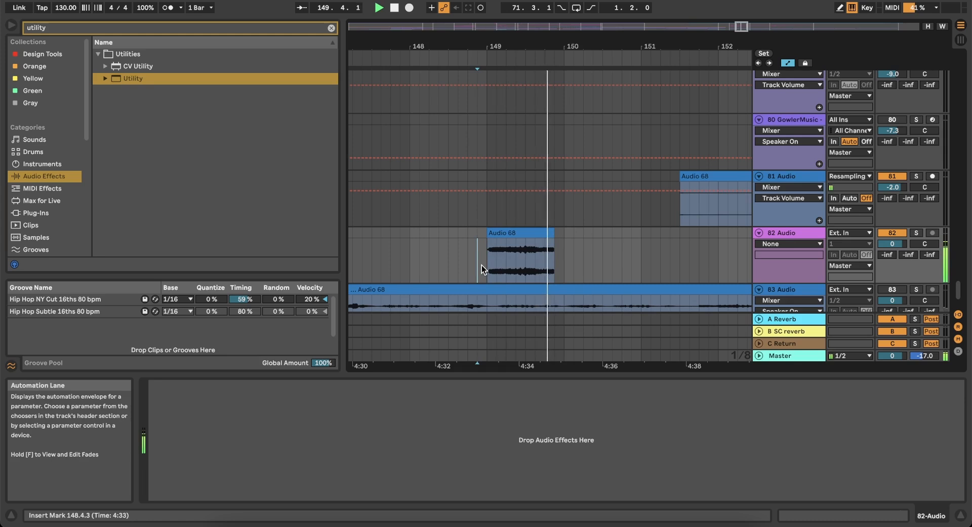
pyautogui.press('space')
# Search the audio effects for "eq" and add EQ Eight to track 82.
pyautogui.click(238, 29)
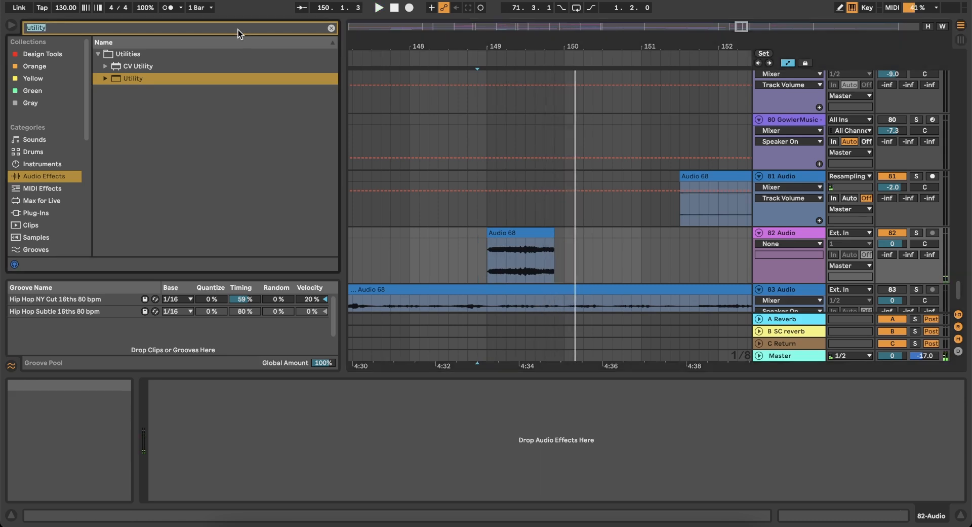
pyautogui.write('eq')
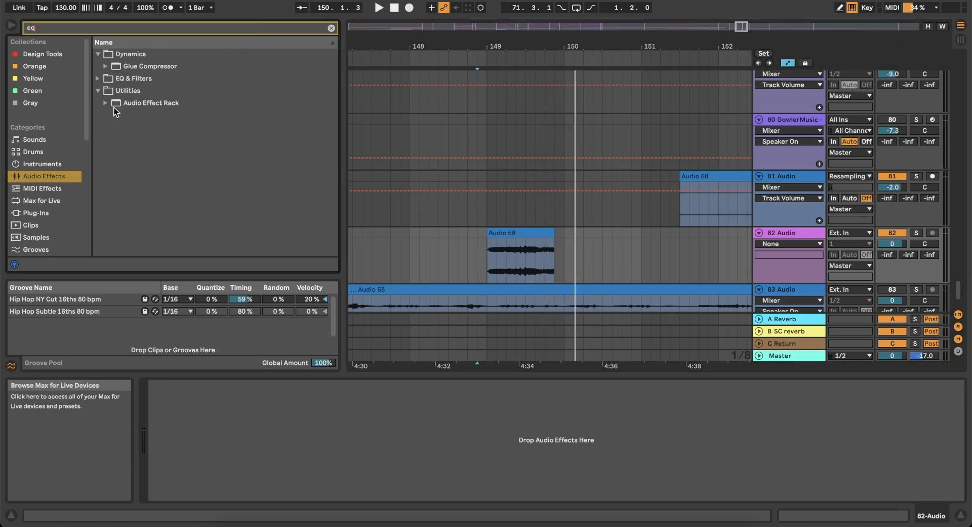
pyautogui.click(96, 78)
pyautogui.click(135, 101)
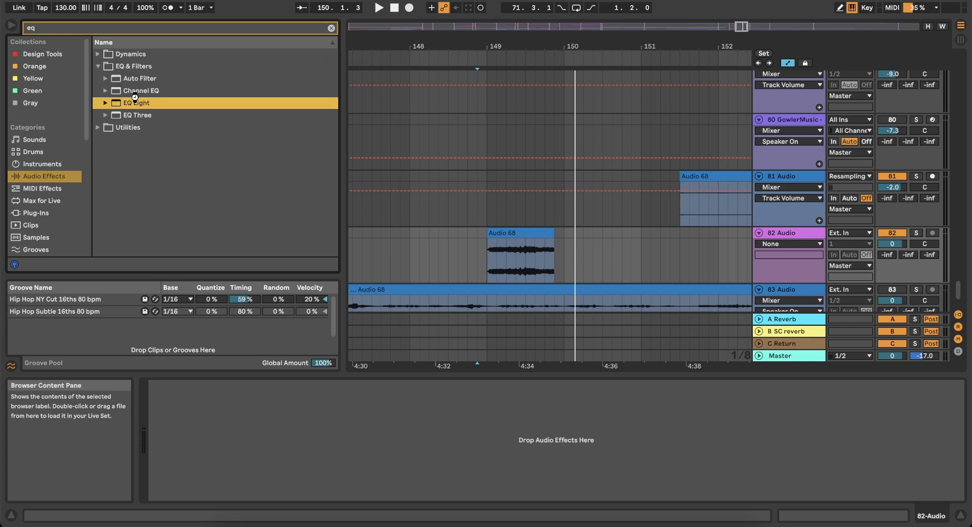
pyautogui.moveTo(136, 103); pyautogui.dragTo(507, 430)
# Set EQ Eight's low-cut band to 144 Hz and track 82's volume to -3.7 dB while auditioning the clip.
pyautogui.press('space')
pyautogui.moveTo(260, 445); pyautogui.dragTo(266, 445)
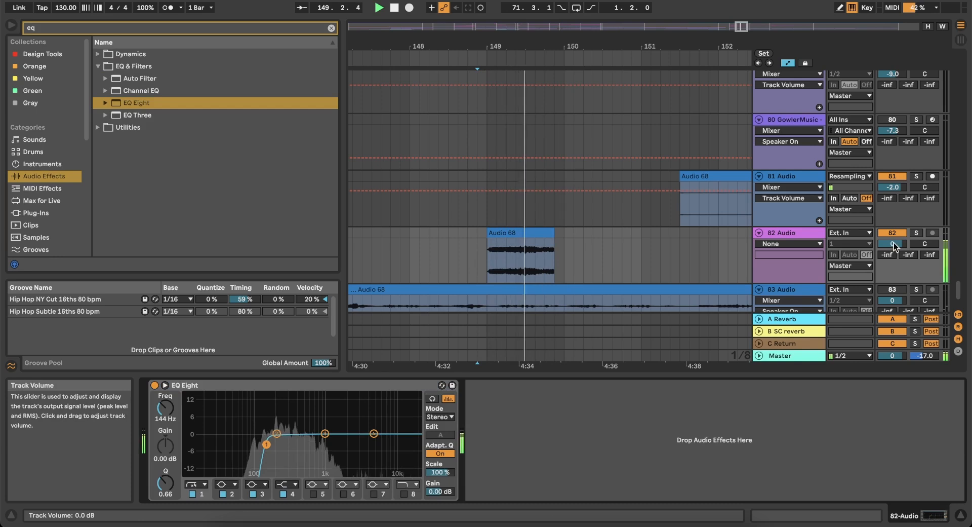
pyautogui.moveTo(892, 244); pyautogui.dragTo(892, 251)
pyautogui.press('space')
pyautogui.press('space')
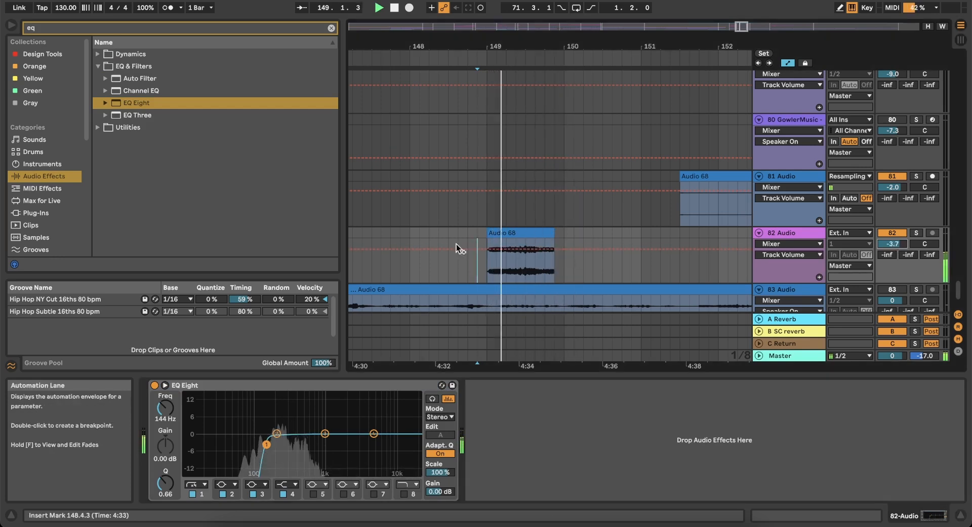
# Audition the bass transition into track 82's Audio 68 clip repeatedly from 147.4.3.
pyautogui.click(401, 232)
pyautogui.press('space')
pyautogui.press('space')
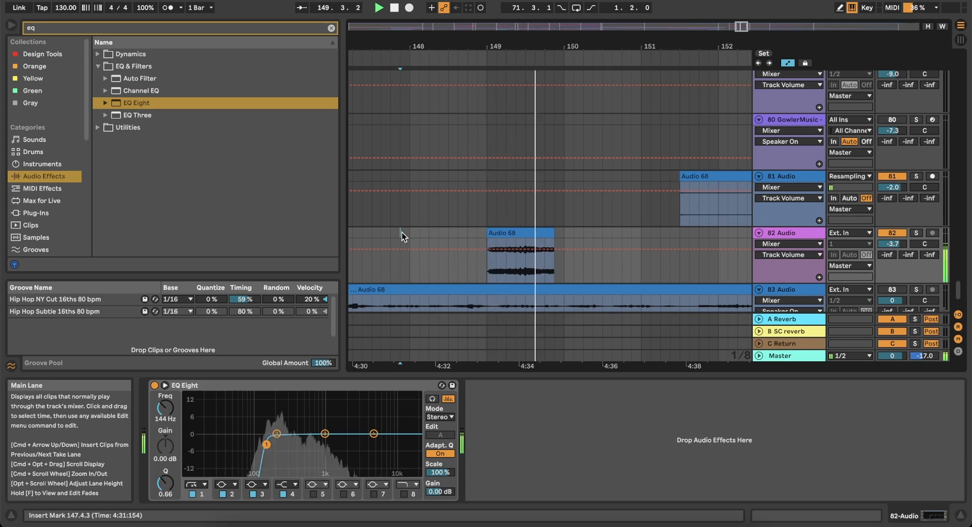
pyautogui.press('space')
pyautogui.press('space')
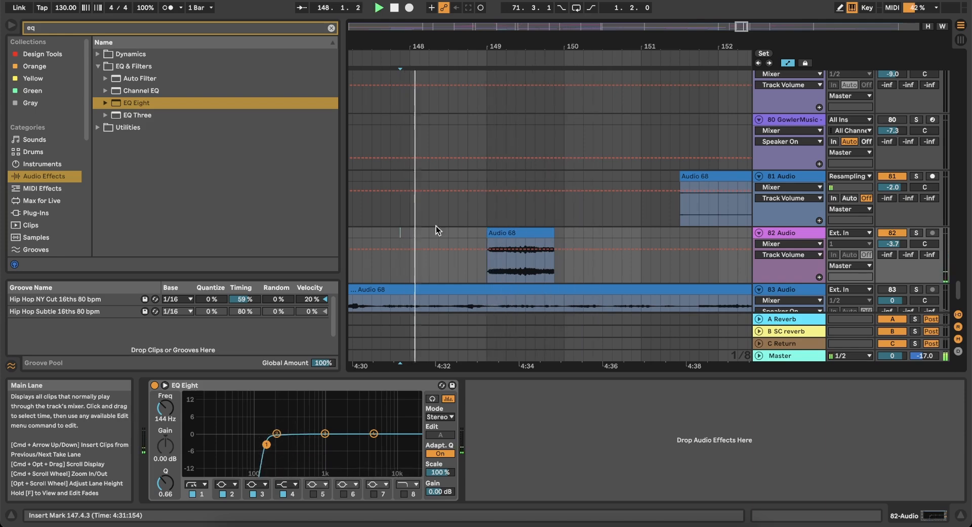
# Remove 149.1.1 to 150.1.1 from track 83's Audio 68 clip and split the clip at 151.1.1.
pyautogui.scroll(-3, 553, 238)
pyautogui.scroll(-3, 553, 238)
pyautogui.click(542, 245)
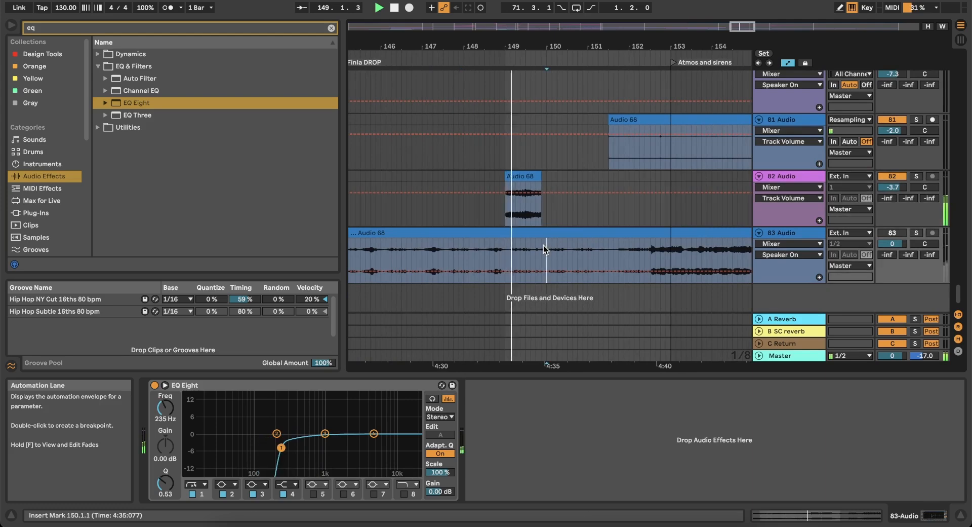
pyautogui.scroll(5, 556, 216)
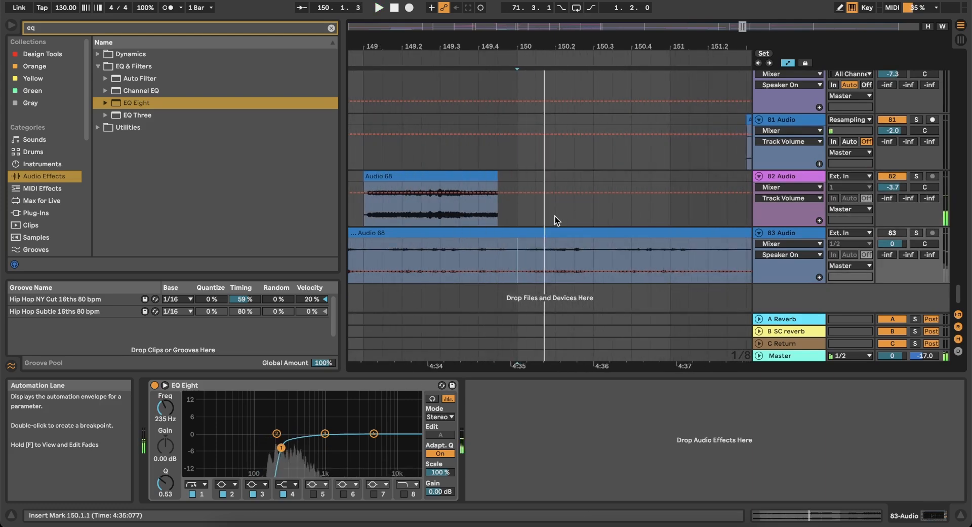
pyautogui.moveTo(516, 256); pyautogui.dragTo(369, 238)
pyautogui.click(673, 248)
pyautogui.press('super+e')
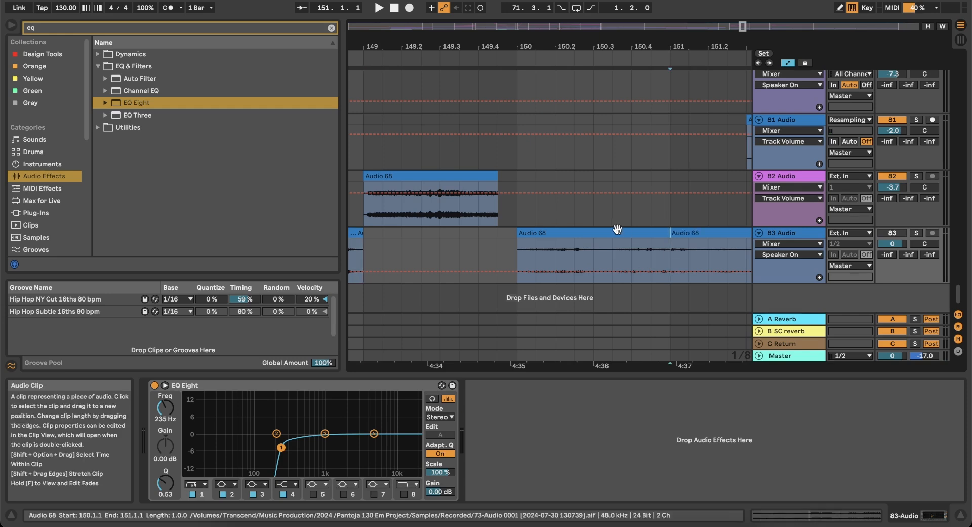
# Move the Audio 68 piece at 150.1.1 from track 83 up to track 82 and audition from 149.1.1.
pyautogui.moveTo(616, 233); pyautogui.dragTo(616, 217)
pyautogui.click(369, 238)
pyautogui.press('space')
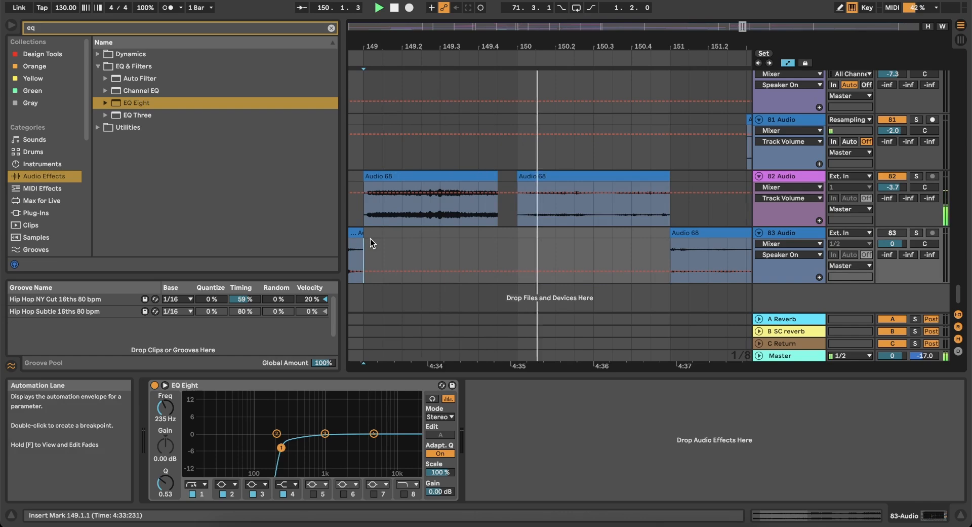
pyautogui.press('space')
pyautogui.press('space')
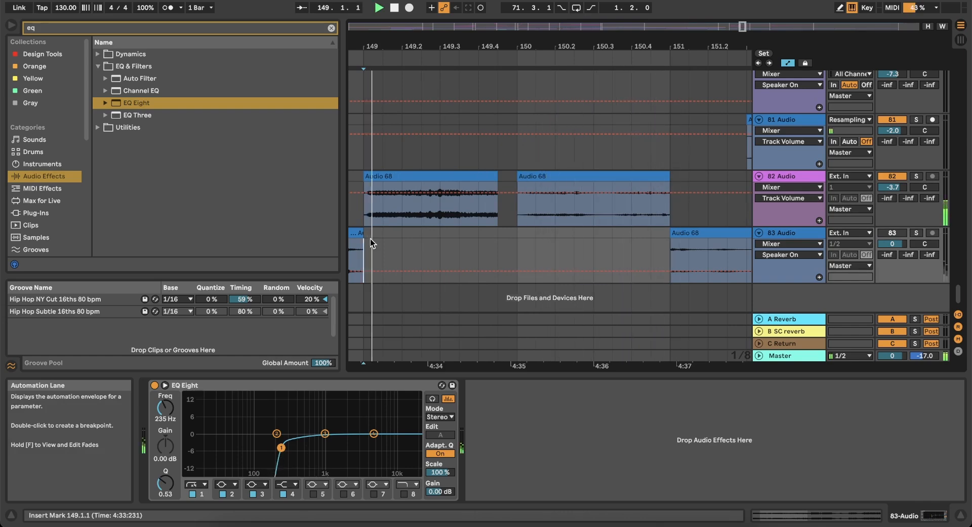
# Delete the Audio 68 piece between 150.1.1 and 151.1.1 from track 82 and stop playback.
pyautogui.scroll(-5, 514, 217)
pyautogui.click(521, 177)
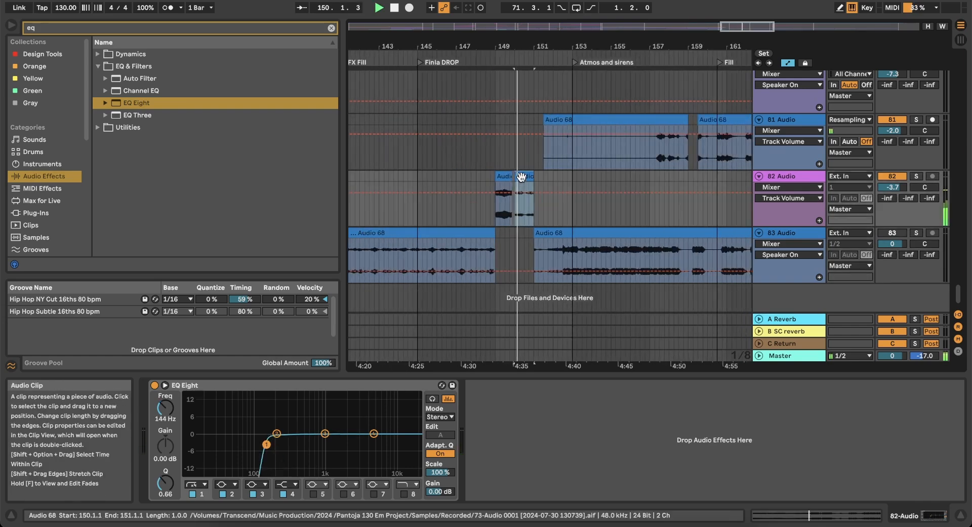
pyautogui.press('space')
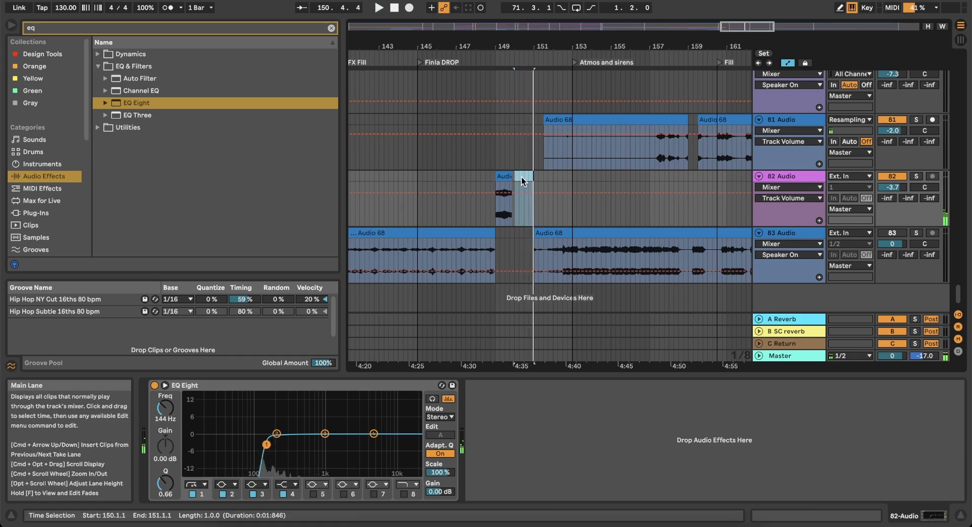
# Play from near the end of bar 165 on track 83 to audition the Fill section.
pyautogui.scroll(-5, 523, 178)
pyautogui.scroll(4, 600, 248)
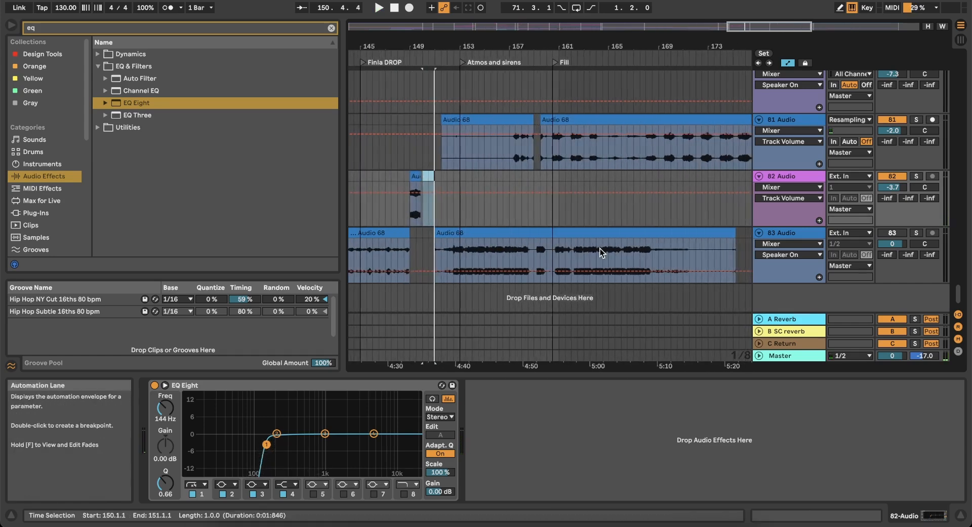
pyautogui.click(618, 245)
pyautogui.press('space')
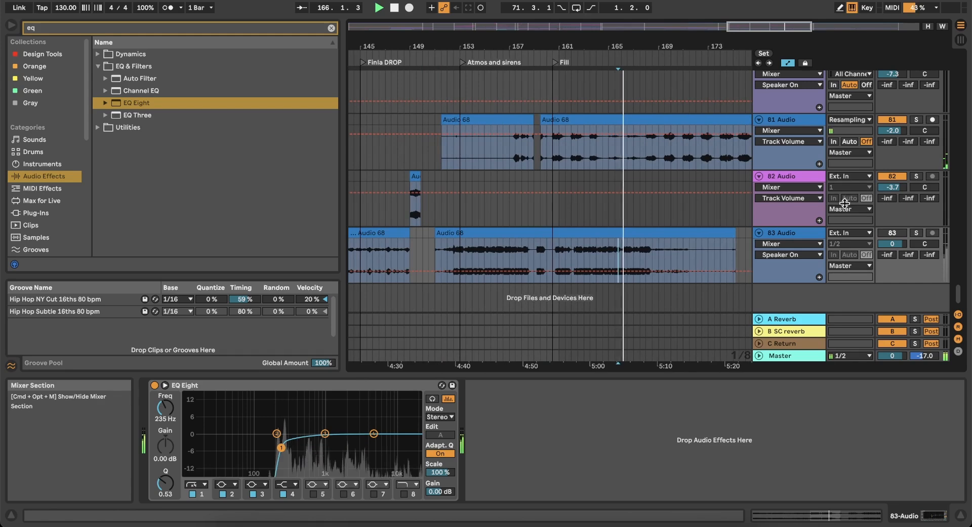
# Trim the start of the first Audio 68 clip on track 81 to 157.2.3 and audition it.
pyautogui.click(506, 153)
pyautogui.moveTo(446, 120); pyautogui.dragTo(514, 122)
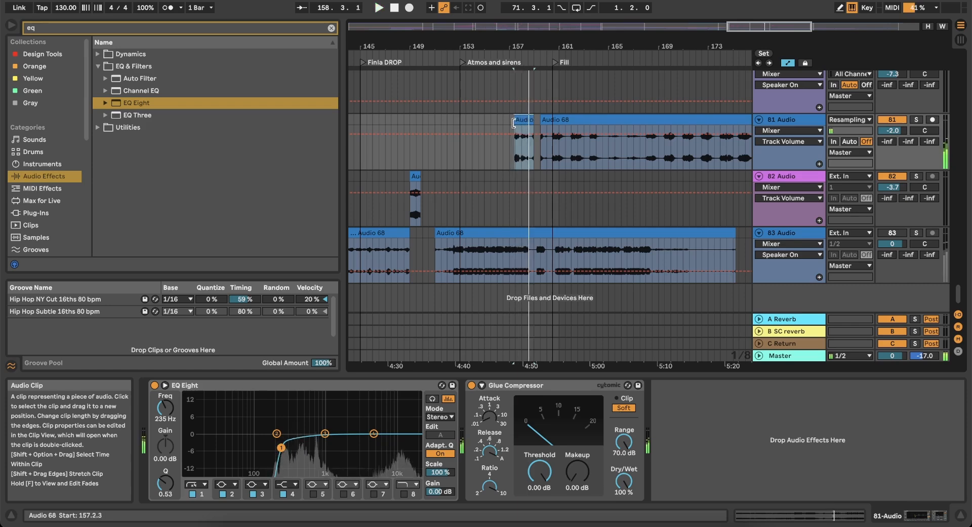
pyautogui.press('space')
pyautogui.press('space')
pyautogui.scroll(6, 528, 131)
pyautogui.hscroll(-2, 527, 129)
pyautogui.press('space')
pyautogui.press('space')
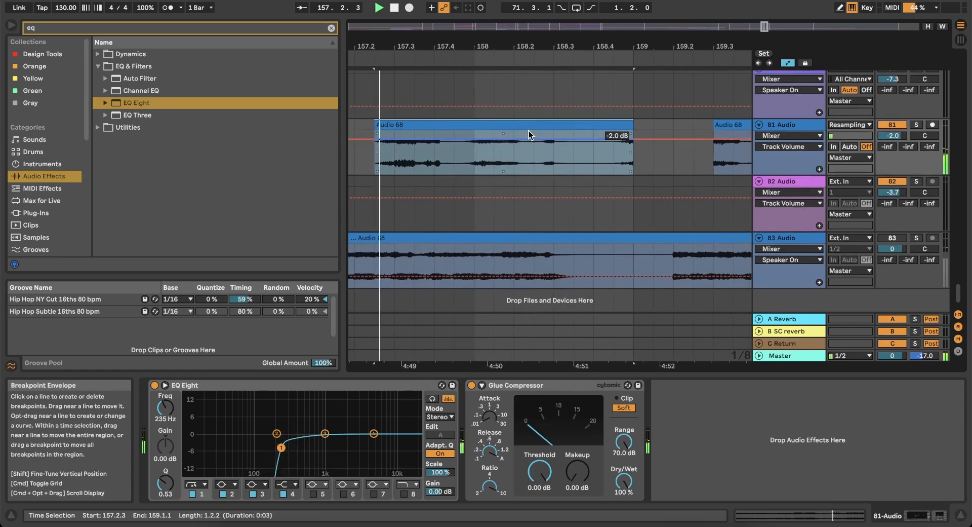
pyautogui.press('space')
# Solo track 81 and audition its Audio 68 clip from around 157.3.3.
pyautogui.click(419, 168)
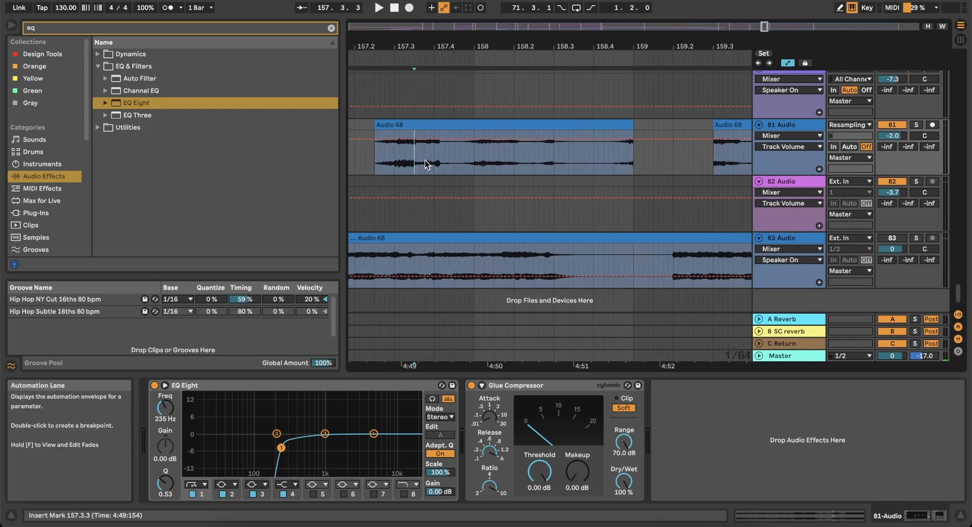
pyautogui.click(419, 169)
pyautogui.scroll(1, 419, 168)
pyautogui.scroll(2, 419, 169)
pyautogui.click(430, 160)
pyautogui.press('space')
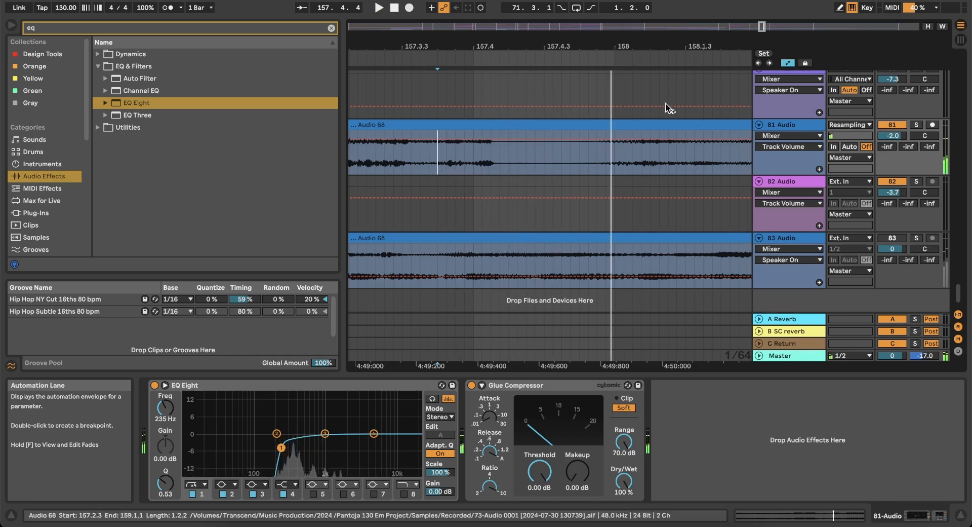
pyautogui.click(917, 124)
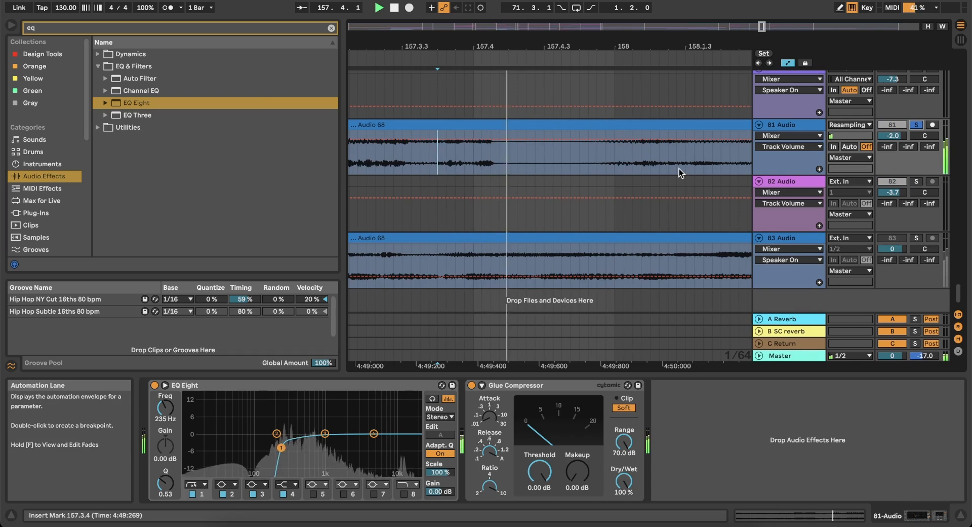
# Select and copy the portion of track 81's Audio 68 clip from just after 157.3.3 to 158.1.1.
pyautogui.click(410, 163)
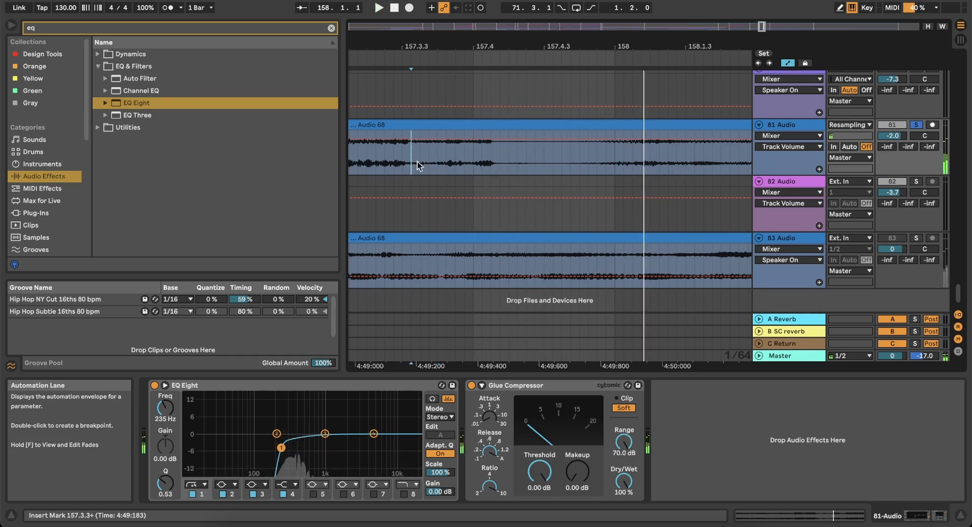
pyautogui.click(429, 163)
pyautogui.press('space')
pyautogui.moveTo(429, 162); pyautogui.dragTo(618, 120)
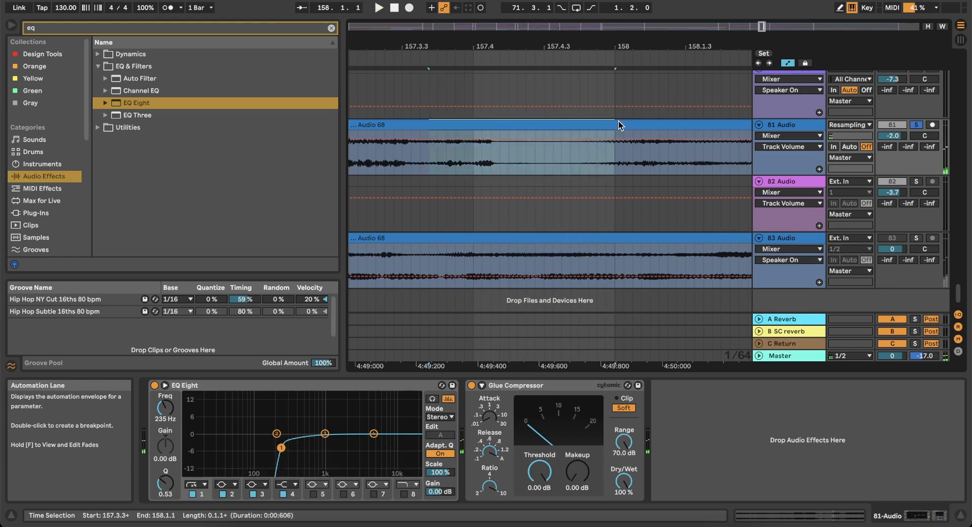
# Insert a new audio track directly below track 81.
pyautogui.scroll(-5, 599, 137)
pyautogui.hscroll(-4, 600, 139)
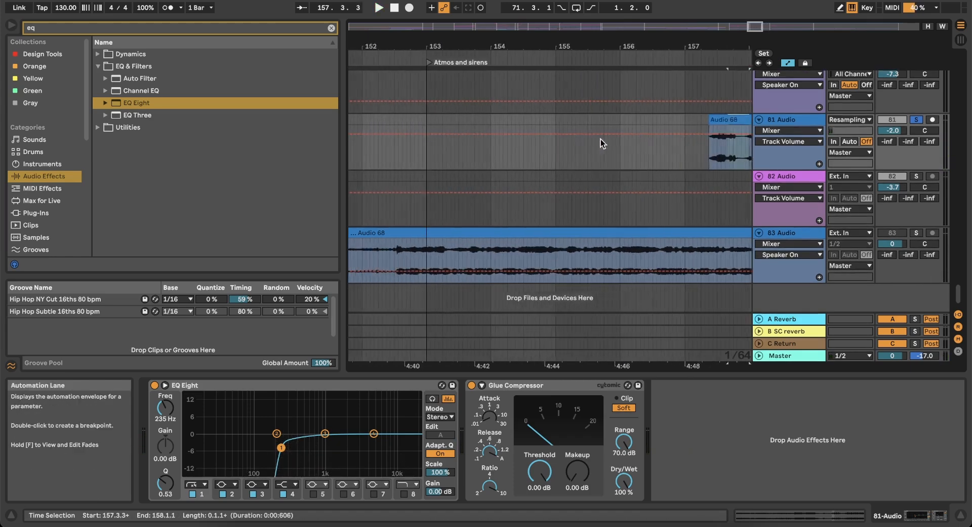
pyautogui.scroll(-6, 600, 140)
pyautogui.rightClick(770, 121)
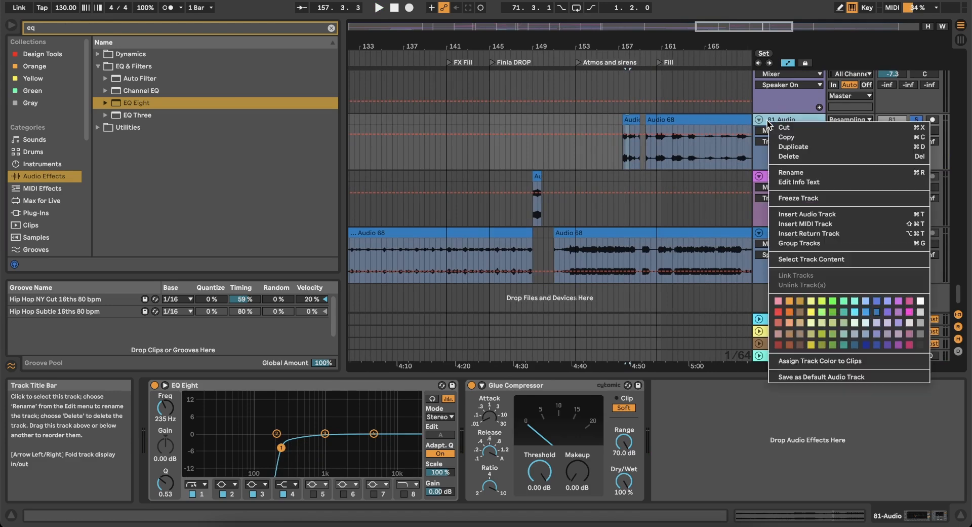
pyautogui.click(823, 214)
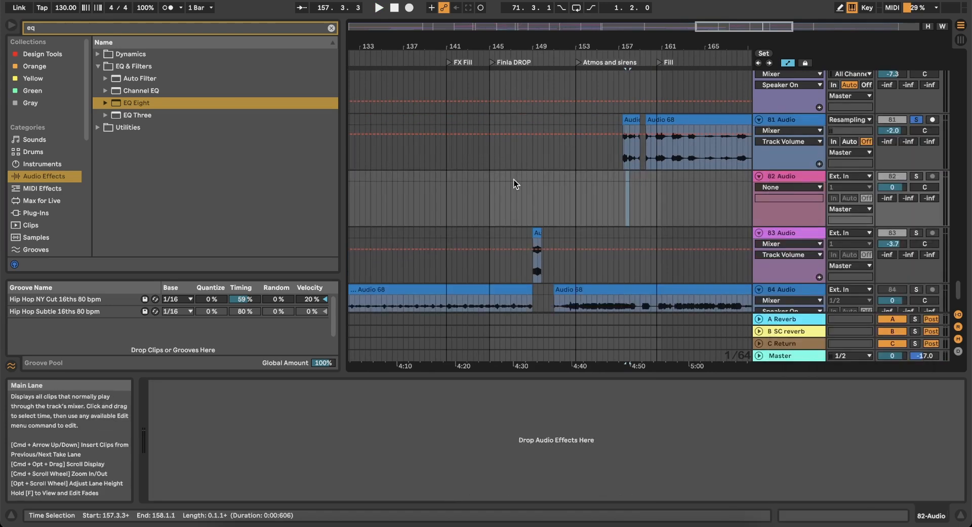
# Play from before bar 148 without the solo and paste the copied Audio 68 piece on track 82 at 150.2.1.
pyautogui.click(515, 176)
pyautogui.press('space')
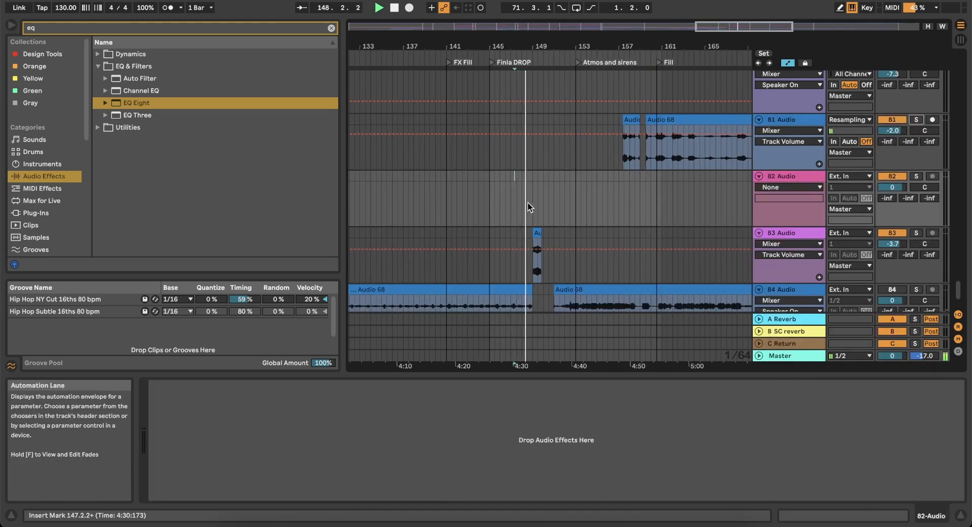
pyautogui.scroll(6, 542, 201)
pyautogui.scroll(5, 558, 199)
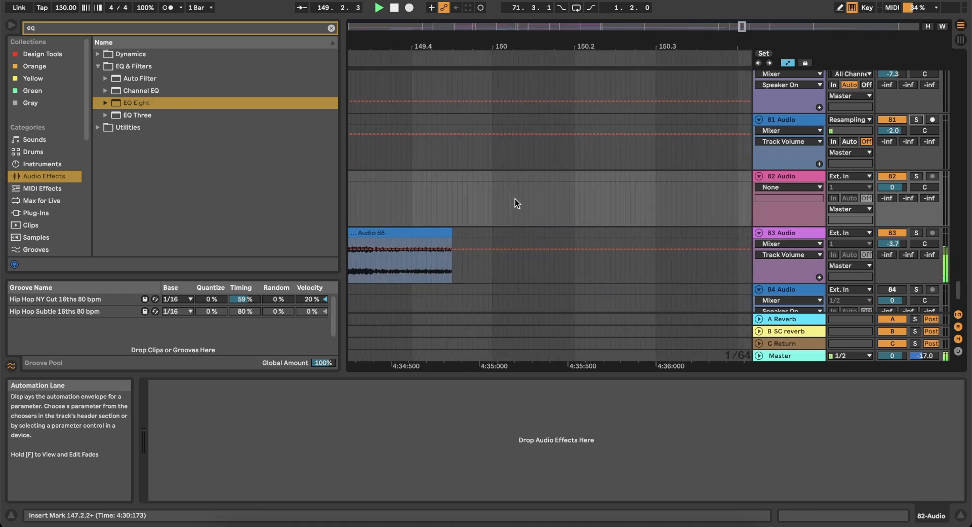
pyautogui.press('space')
pyautogui.press('space')
pyautogui.hscroll(1, 489, 205)
pyautogui.hotkey('ctrl', 'v')
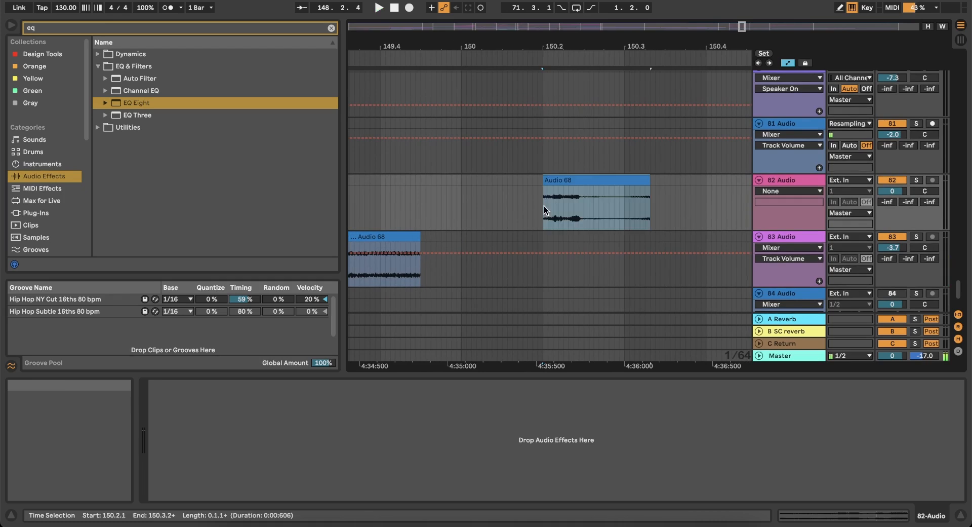
# Audition the pasted Audio 68 piece on track 82 from 149.4.3 and from about 149.3.1.
pyautogui.click(422, 207)
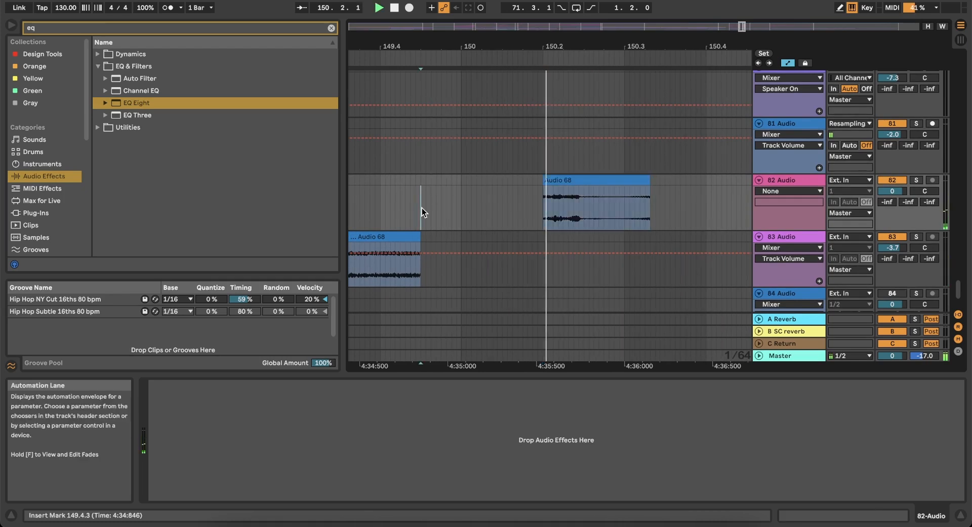
pyautogui.press('space')
pyautogui.press('space')
pyautogui.hscroll(-2, 421, 208)
pyautogui.click(376, 184)
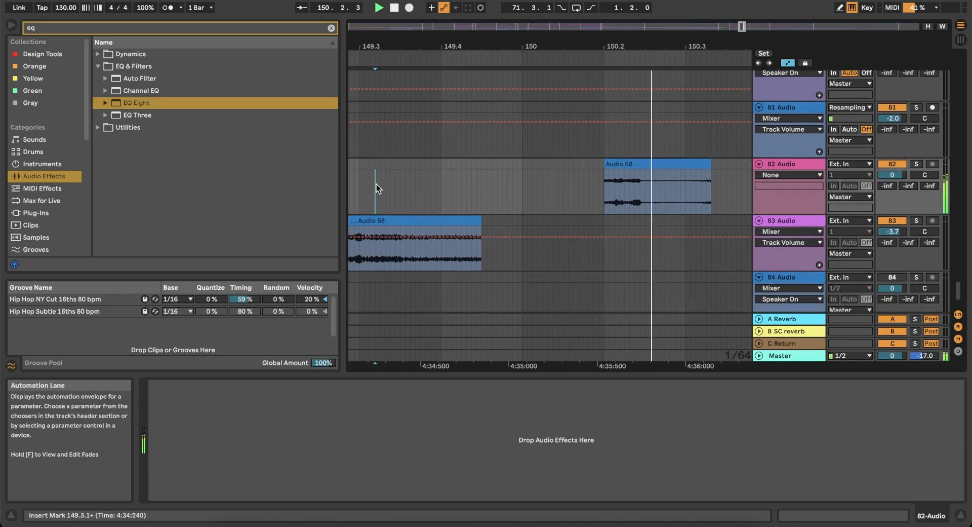
pyautogui.press('space')
pyautogui.press('space')
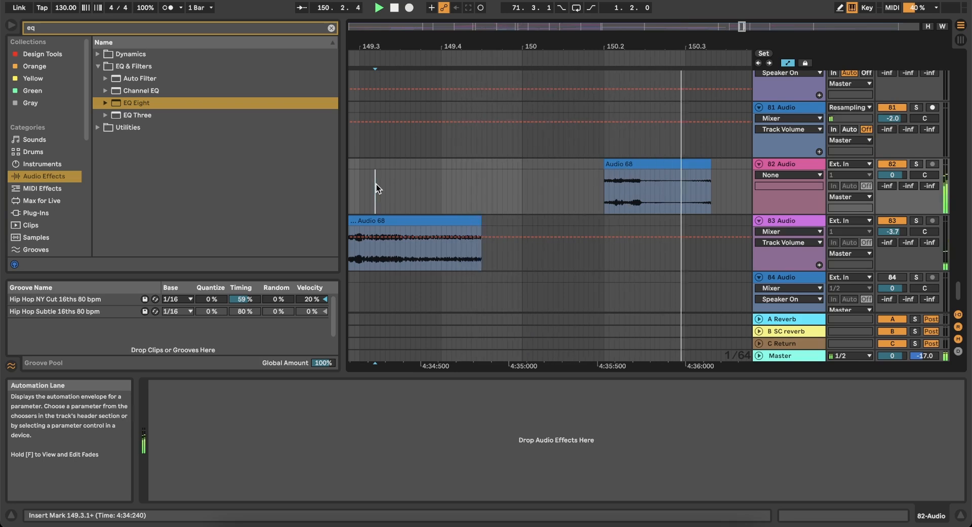
pyautogui.press('space')
pyautogui.press('space')
pyautogui.press('space')
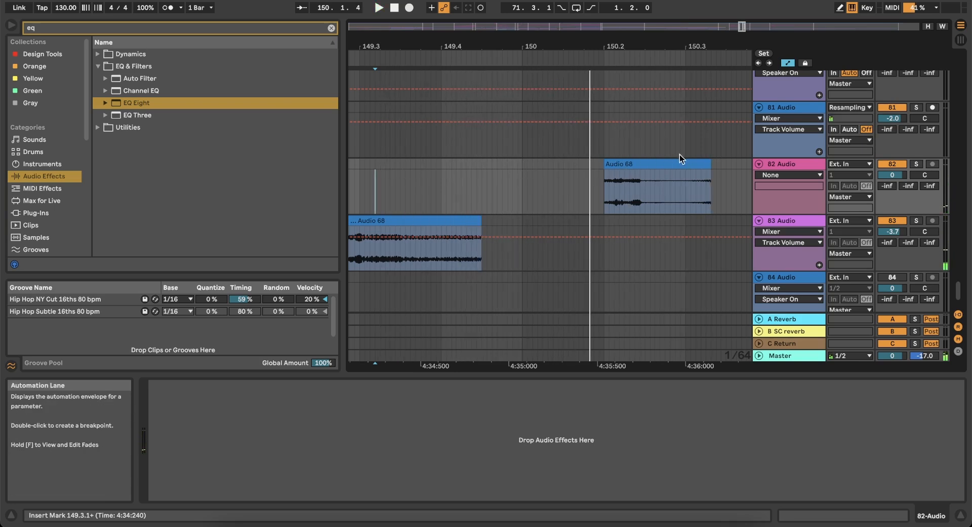
# Move the Audio 68 piece on track 82 to start at 150.1.3 and audition it from about 149.4.4.
pyautogui.scroll(5, 629, 166)
pyautogui.moveTo(626, 166); pyautogui.dragTo(540, 177)
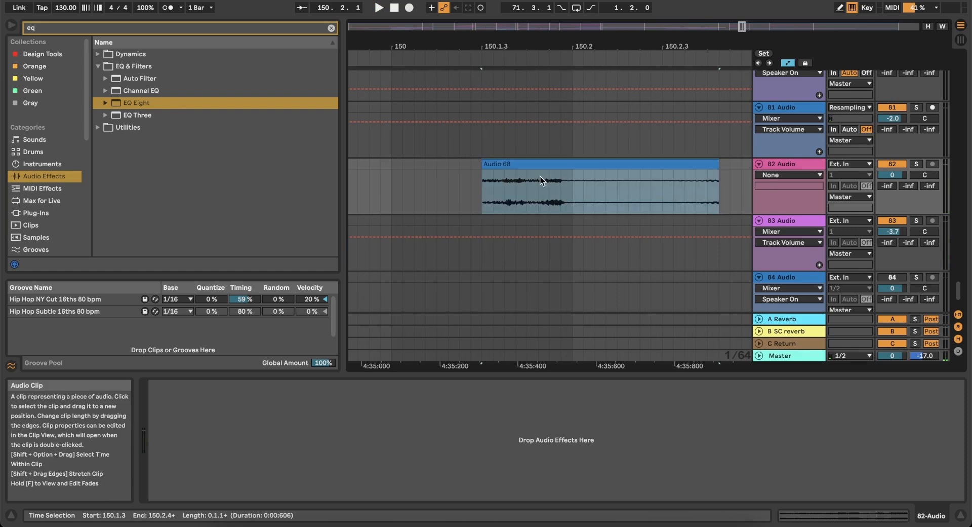
pyautogui.click(384, 184)
pyautogui.press('space')
pyautogui.press('space')
pyautogui.press('space')
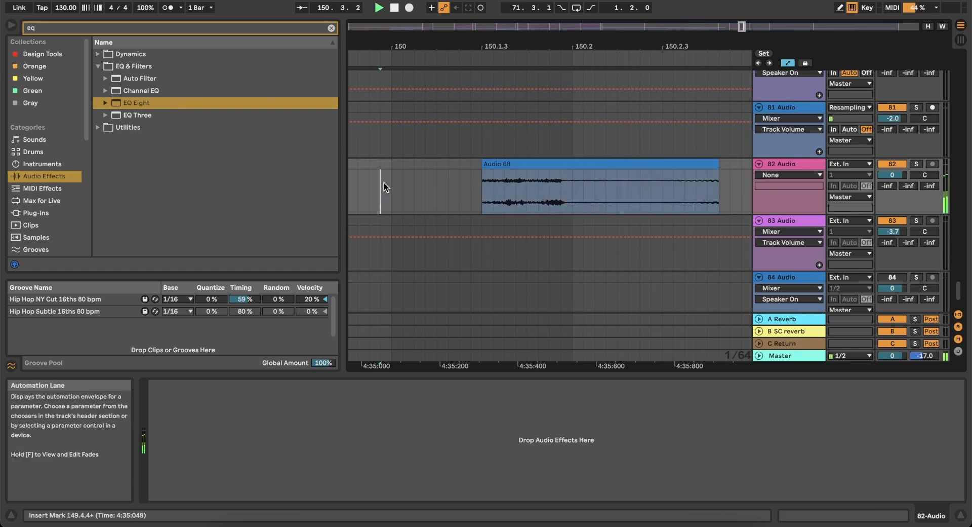
pyautogui.scroll(-5, 384, 183)
pyautogui.press('space')
pyautogui.press('space')
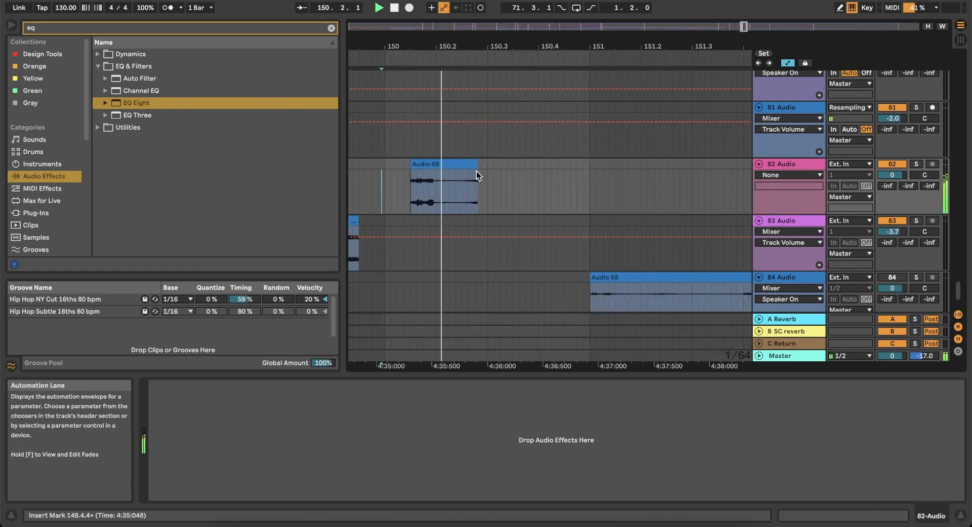
# Extend the end of track 82's Audio 68 piece to 150.3 and audition it from about 149.4.3.
pyautogui.moveTo(478, 173); pyautogui.dragTo(488, 173)
pyautogui.click(369, 187)
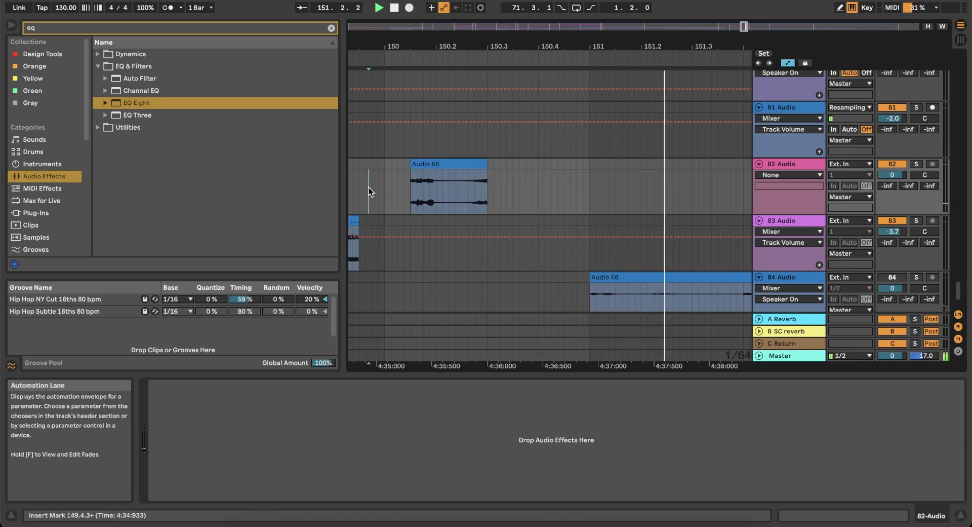
pyautogui.press('space')
pyautogui.press('space')
pyautogui.hscroll(-1, 369, 188)
pyautogui.hscroll(-2, 369, 187)
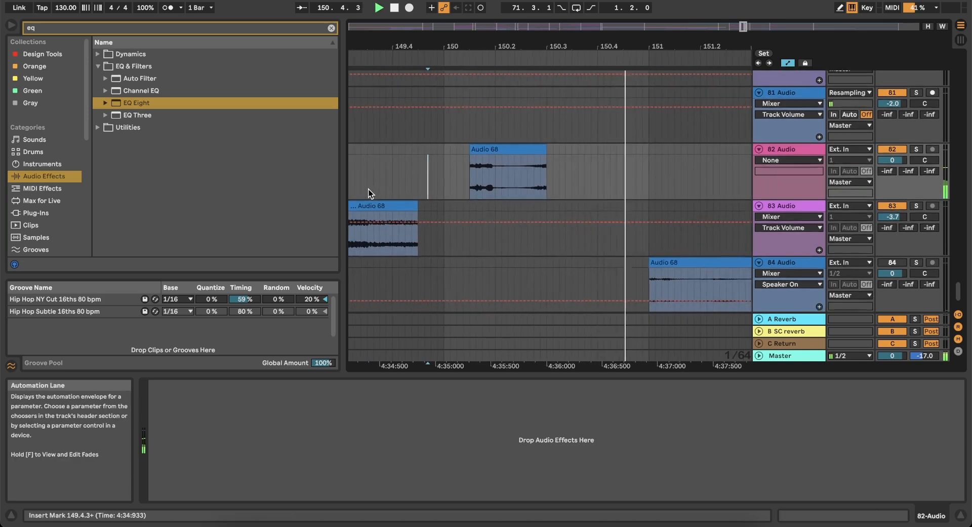
# Audition the bar 149 and 150 bass pieces together from 148.4.1.
pyautogui.scroll(-5, 368, 188)
pyautogui.click(372, 145)
pyautogui.press('space')
pyautogui.press('space')
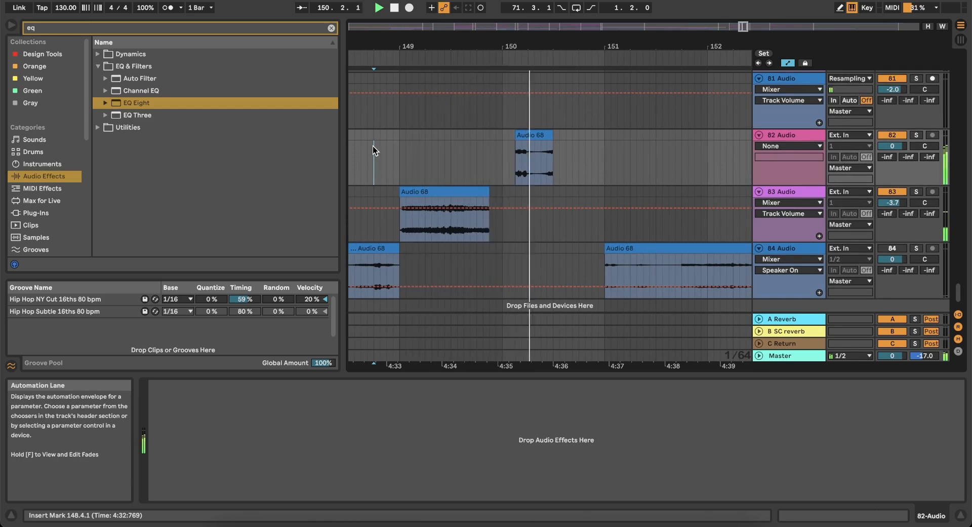
pyautogui.press('space')
pyautogui.press('space')
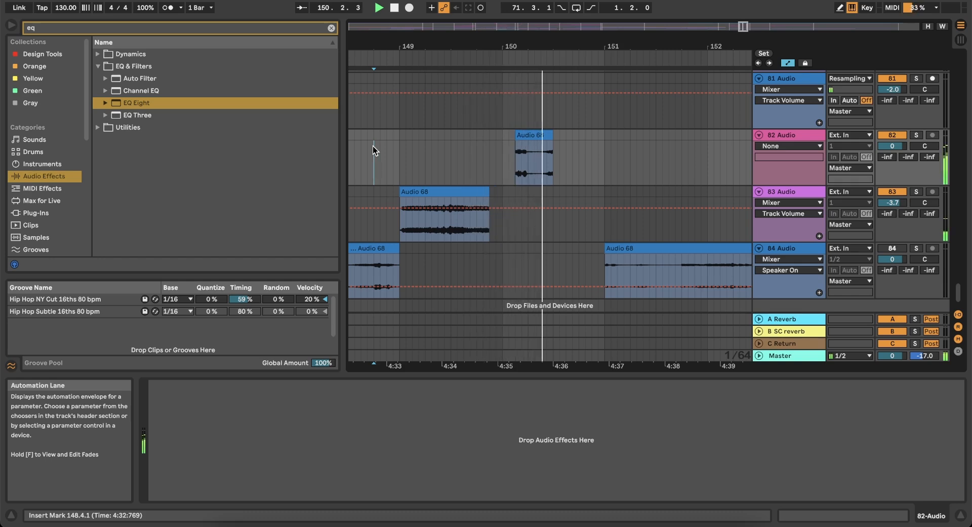
# Add an EQ Eight to track 82 and set its band 1 low cut to 170 Hz while auditioning.
pyautogui.press('space')
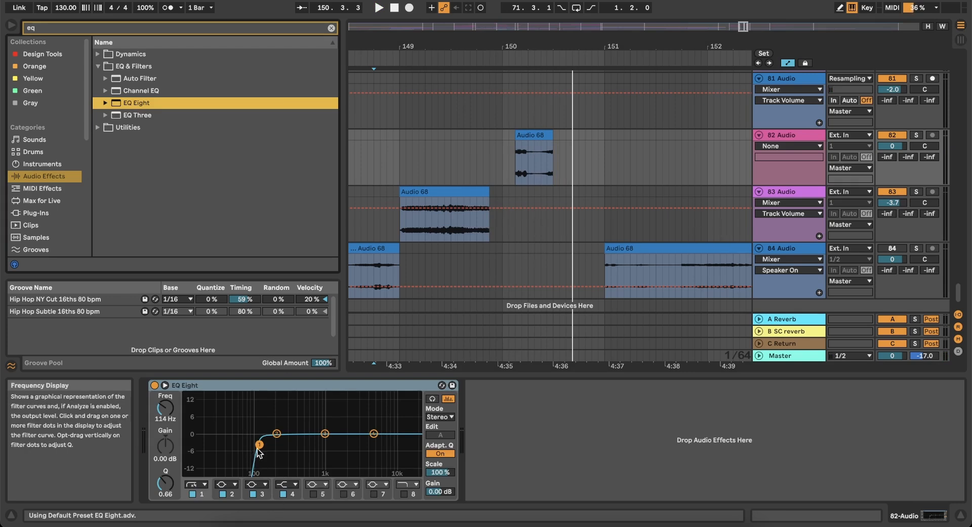
pyautogui.moveTo(259, 444); pyautogui.dragTo(266, 445)
pyautogui.press('space')
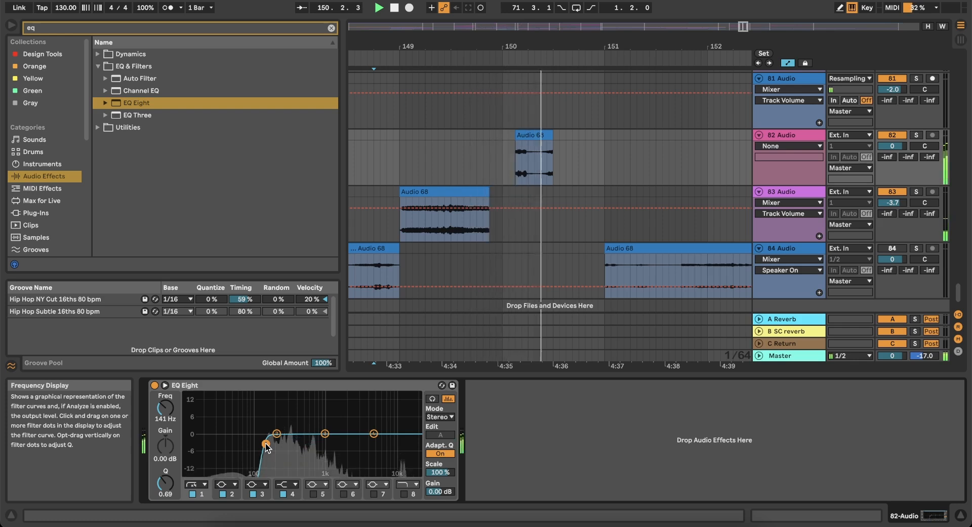
pyautogui.press('space')
pyautogui.press('space')
pyautogui.moveTo(266, 445); pyautogui.dragTo(272, 445)
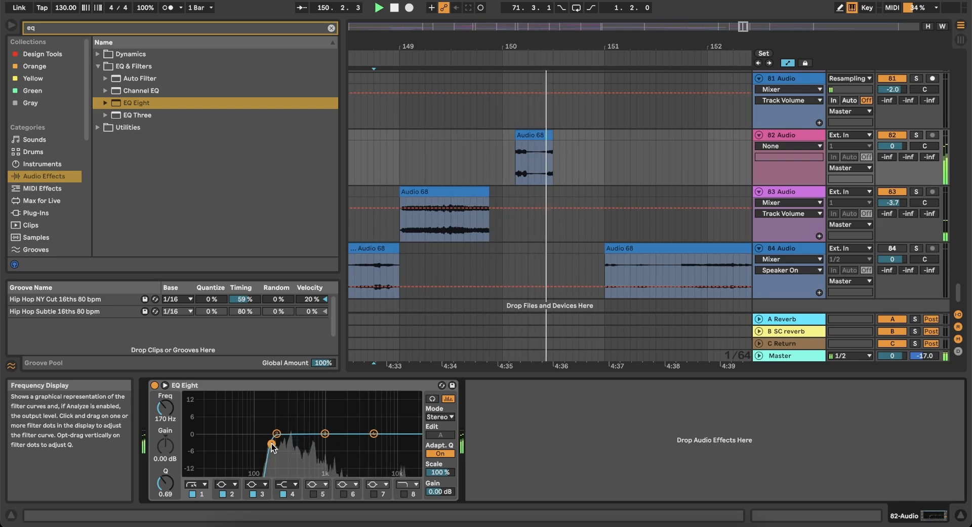
pyautogui.press('space')
# Trim the start of the second Audio 68 clip on track 84 to about 152.2.4.
pyautogui.scroll(-5, 572, 197)
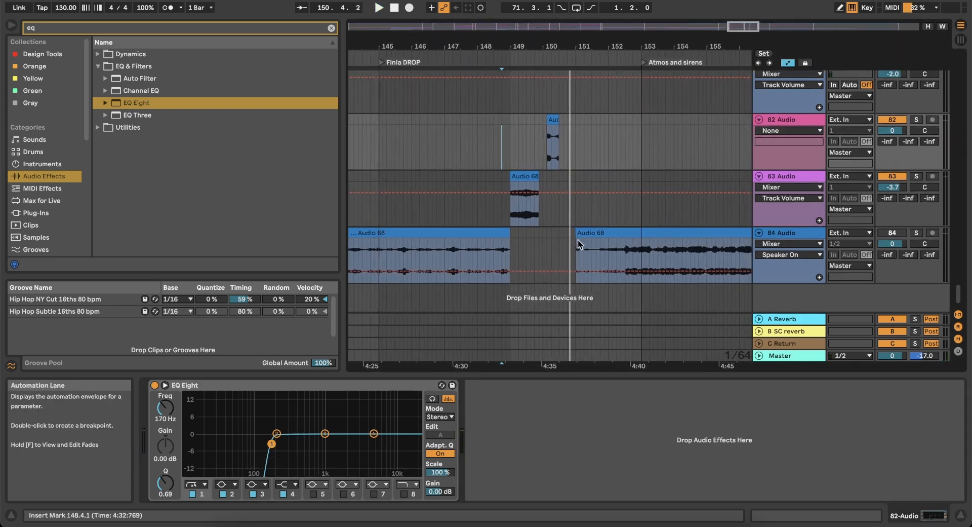
pyautogui.moveTo(577, 235); pyautogui.dragTo(624, 236)
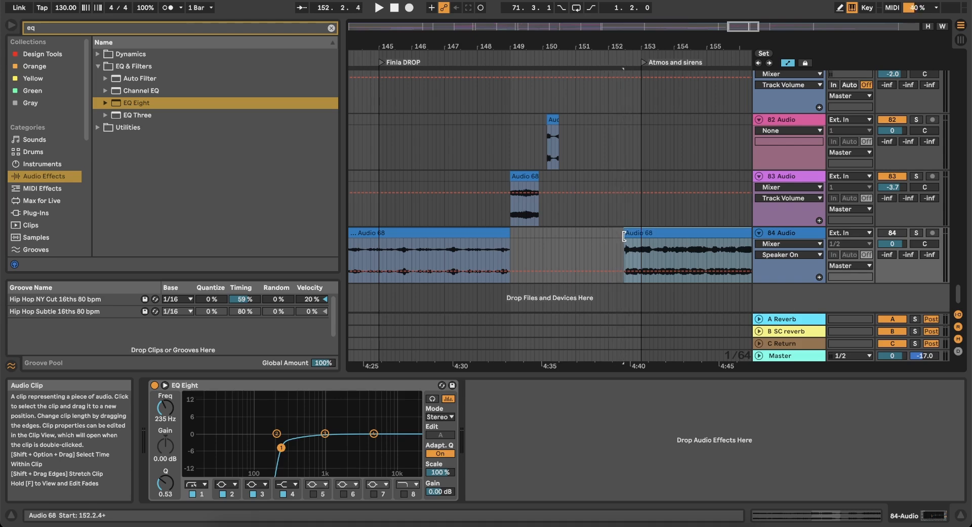
# Set the fixed grid to 4 bars and select 141.1.1 to 201.1.1 on track 82.
pyautogui.click(607, 135)
pyautogui.rightClick(608, 135)
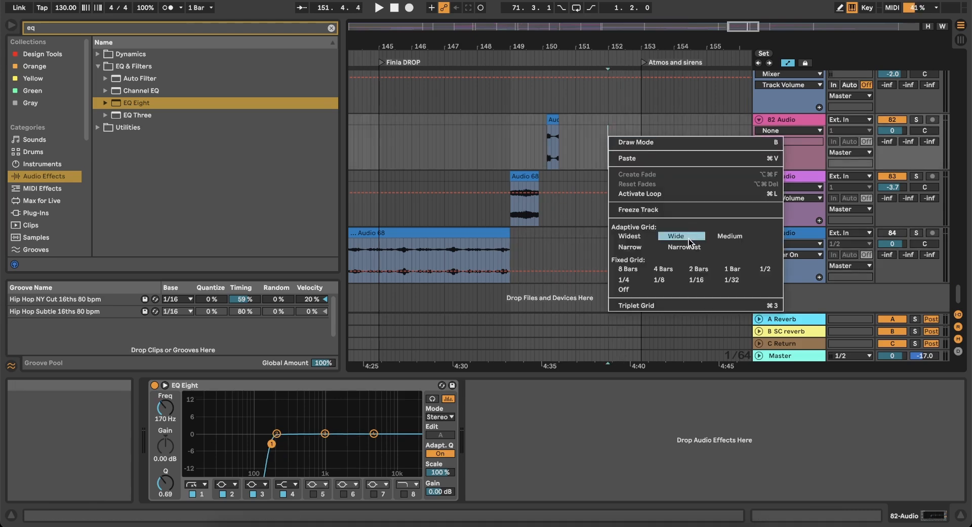
pyautogui.click(670, 269)
pyautogui.scroll(-10, 564, 171)
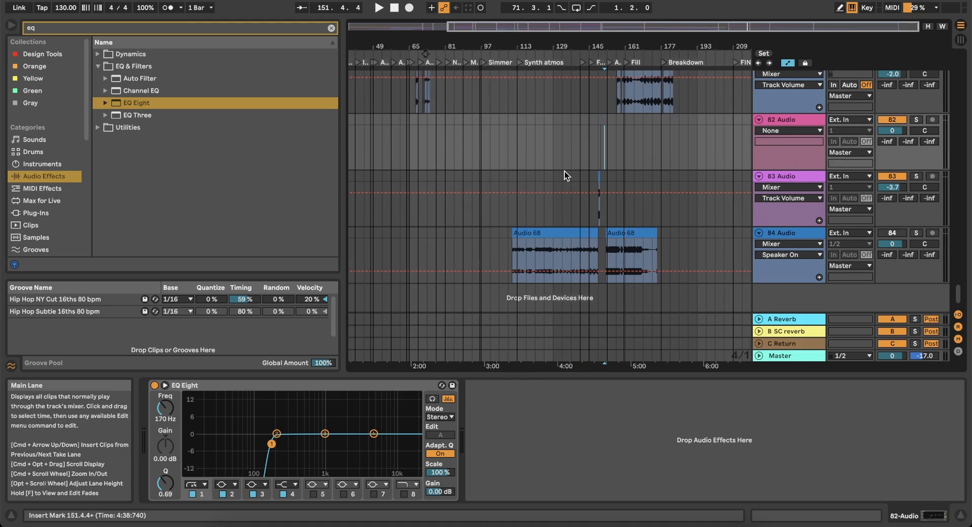
pyautogui.moveTo(581, 144); pyautogui.dragTo(710, 121)
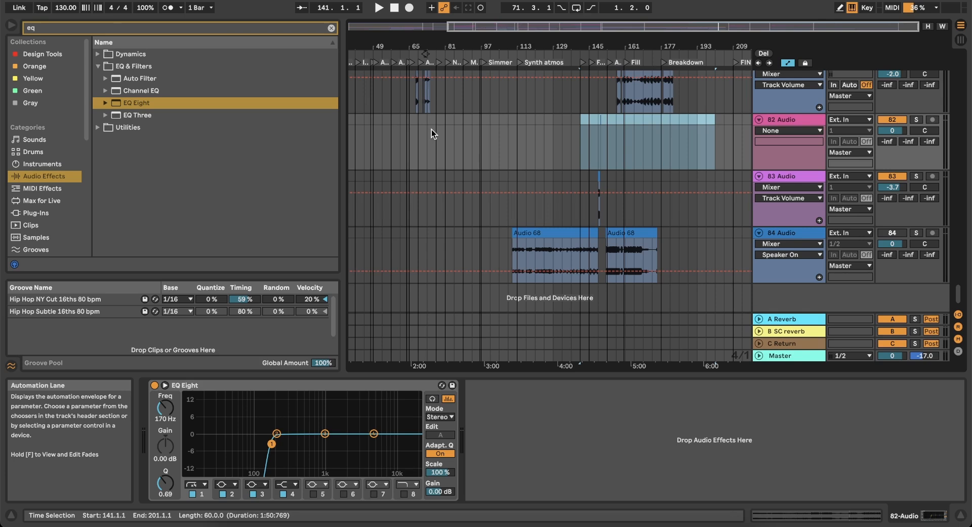
# Set the arrangement's fixed grid to 8 bars.
pyautogui.click(479, 132)
pyautogui.rightClick(479, 132)
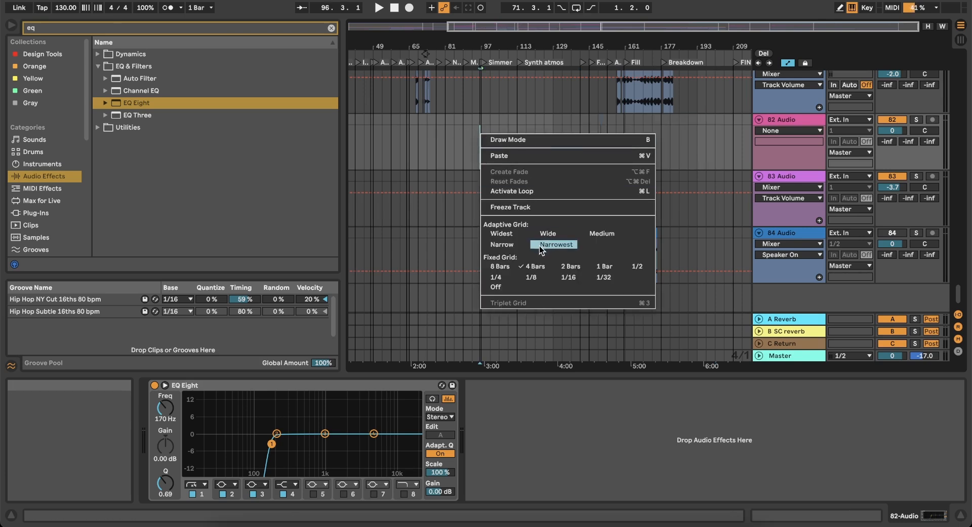
pyautogui.click(499, 266)
# Look through the arrangement's sound design, drum, bass and noise tracks for material to reuse in the final drop.
pyautogui.hscroll(-2, 436, 166)
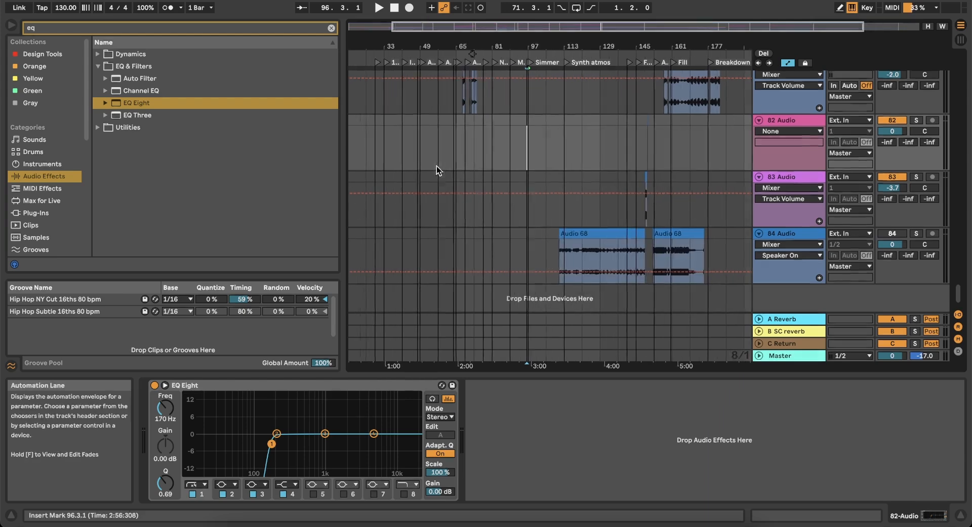
pyautogui.scroll(4, 437, 165)
pyautogui.scroll(10, 437, 165)
pyautogui.hscroll(-3, 437, 166)
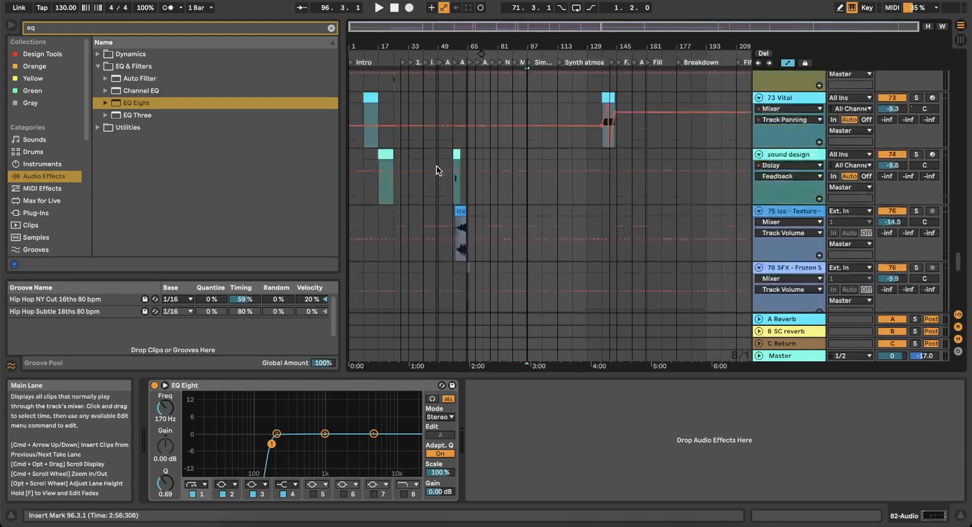
pyautogui.scroll(-10, 437, 166)
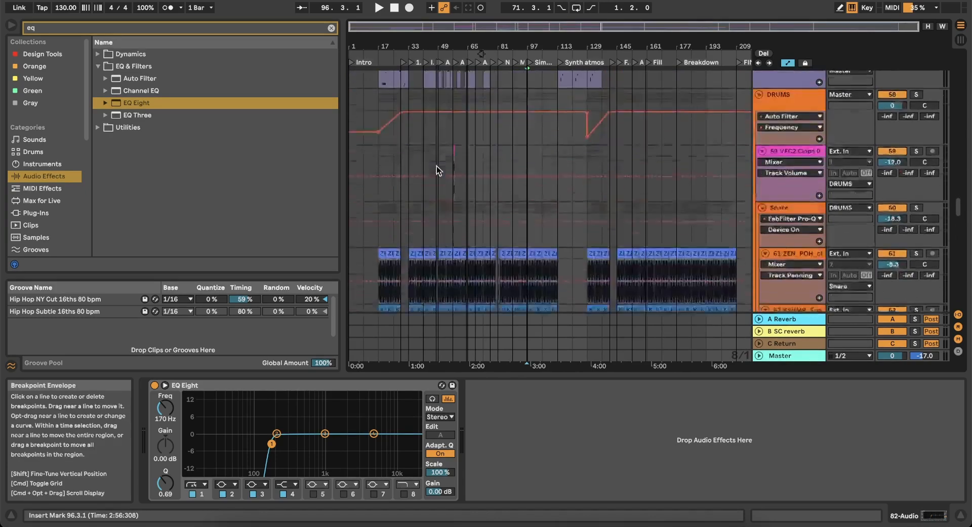
pyautogui.scroll(6, 436, 165)
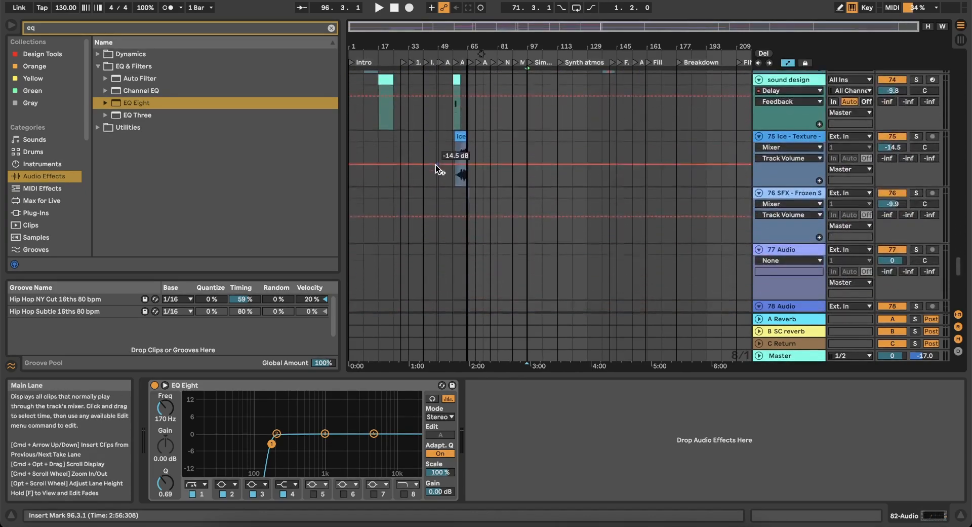
pyautogui.scroll(3, 437, 166)
pyautogui.scroll(12, 436, 166)
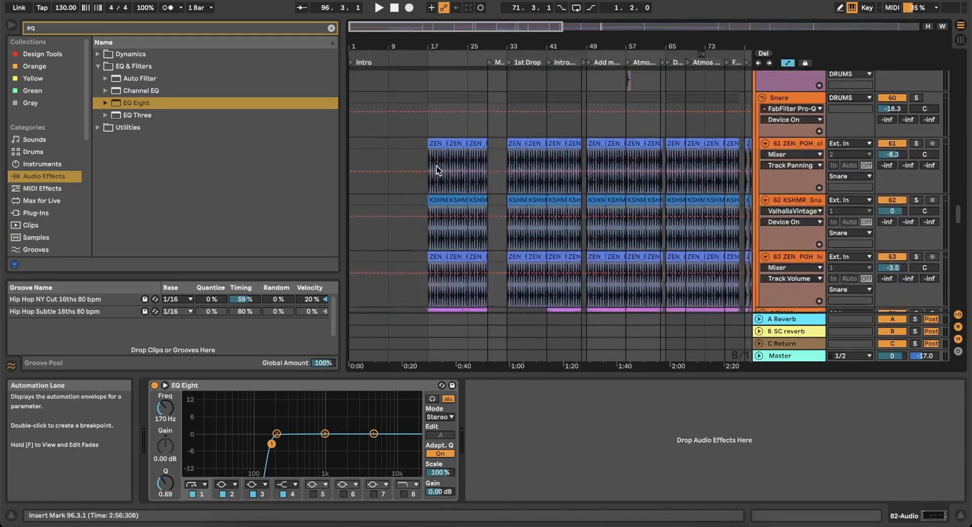
pyautogui.hscroll(-3, 436, 166)
pyautogui.scroll(20, 437, 166)
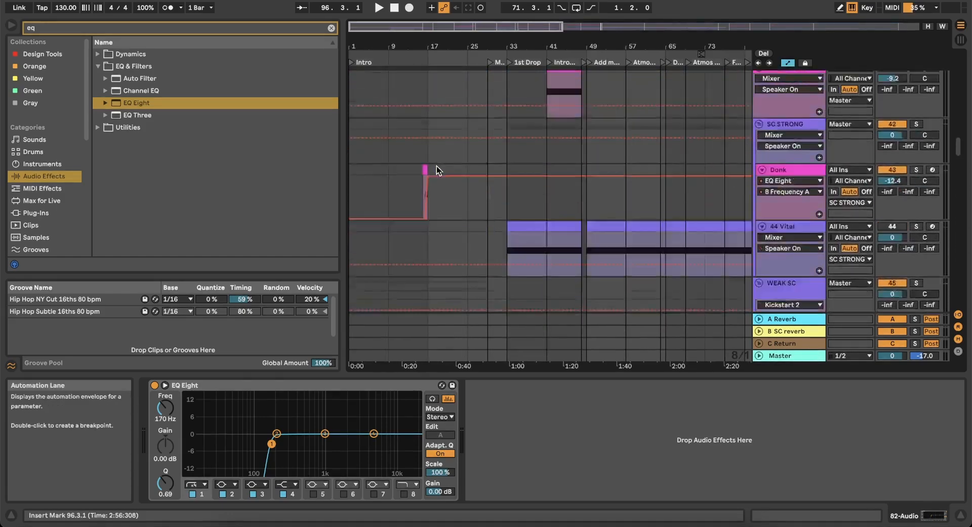
pyautogui.hscroll(-1, 436, 165)
pyautogui.scroll(-16, 437, 166)
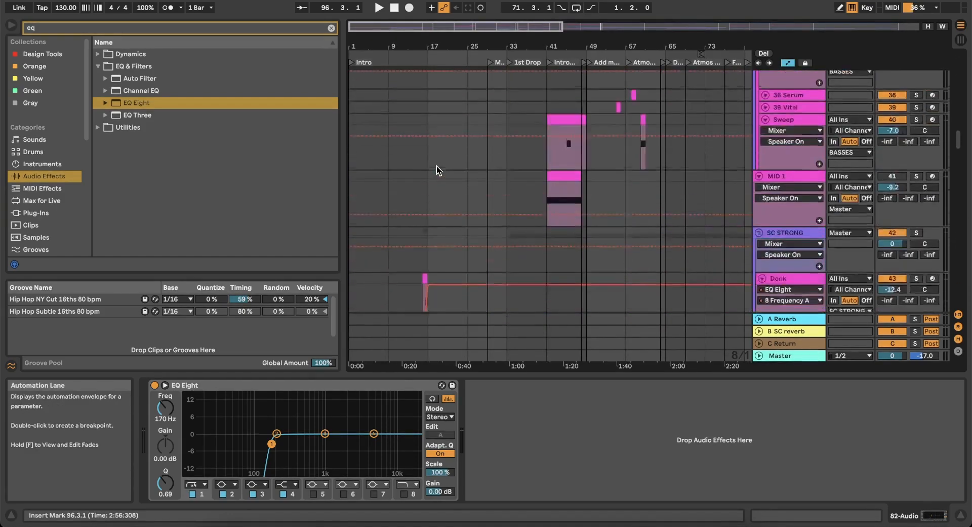
pyautogui.scroll(-3, 437, 166)
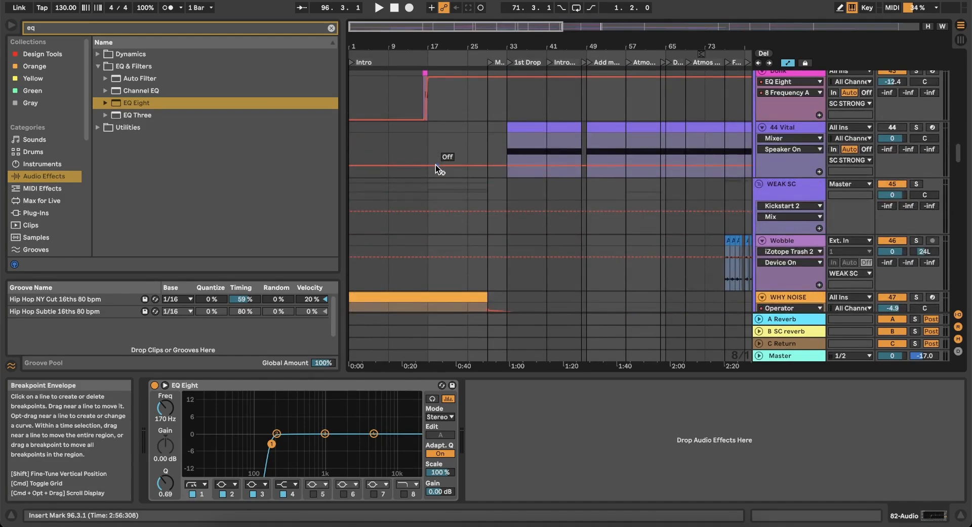
pyautogui.scroll(-1, 436, 166)
pyautogui.scroll(-3, 437, 165)
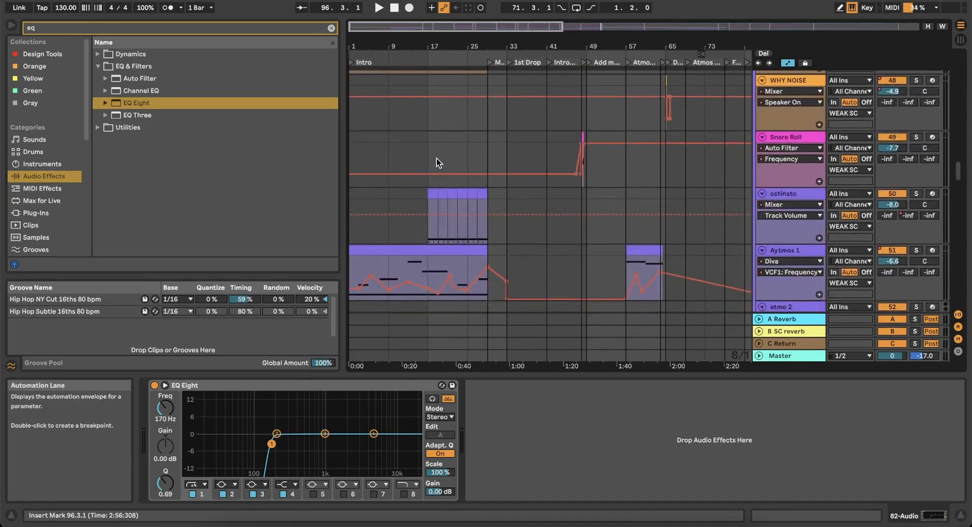
# Examine the clips on the Snare Roll, ostinato, atmosphere, Drone pluck, HArmony and GTAR tracks along the timeline.
pyautogui.click(429, 150)
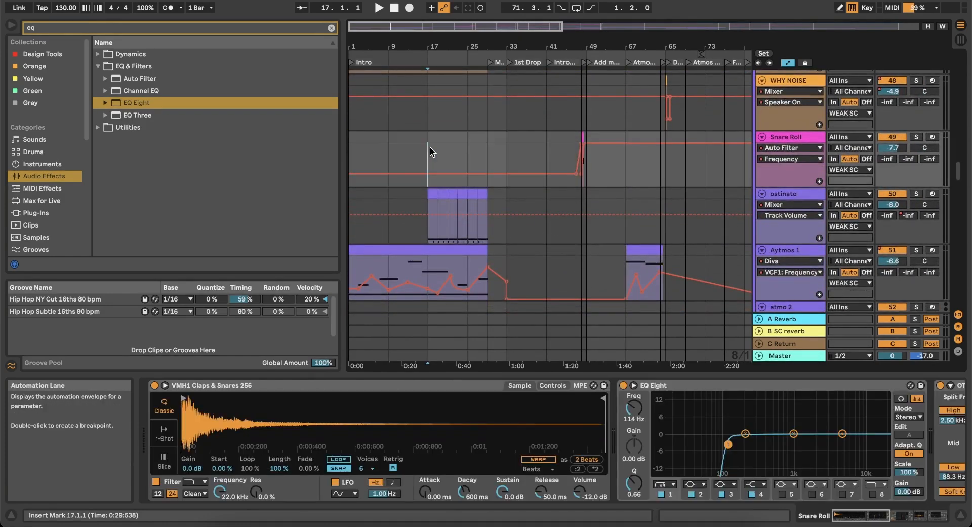
pyautogui.scroll(-3, 429, 152)
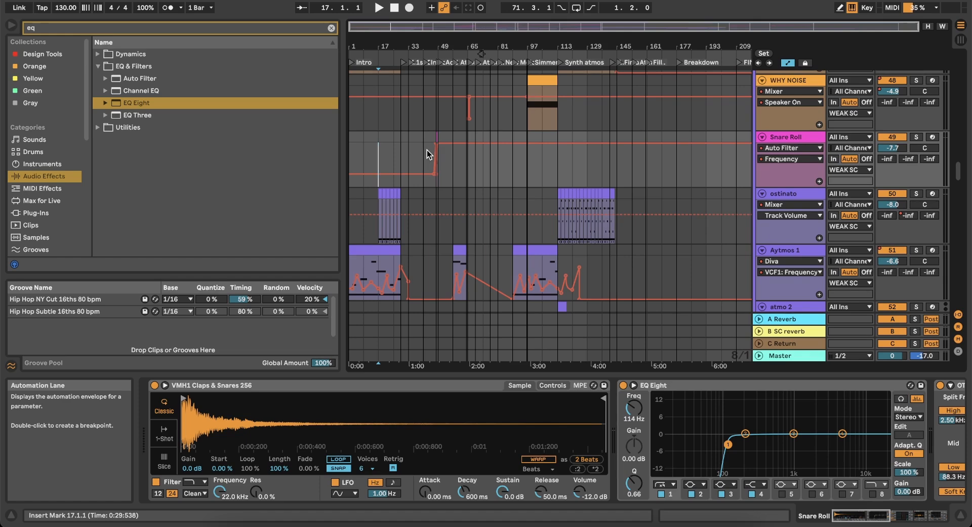
pyautogui.click(470, 178)
pyautogui.scroll(-5, 466, 180)
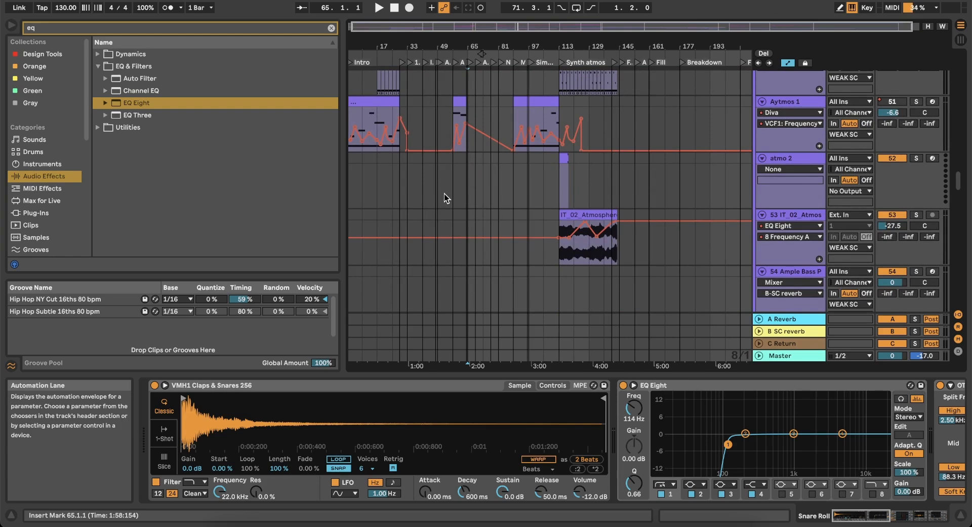
pyautogui.scroll(-2, 408, 185)
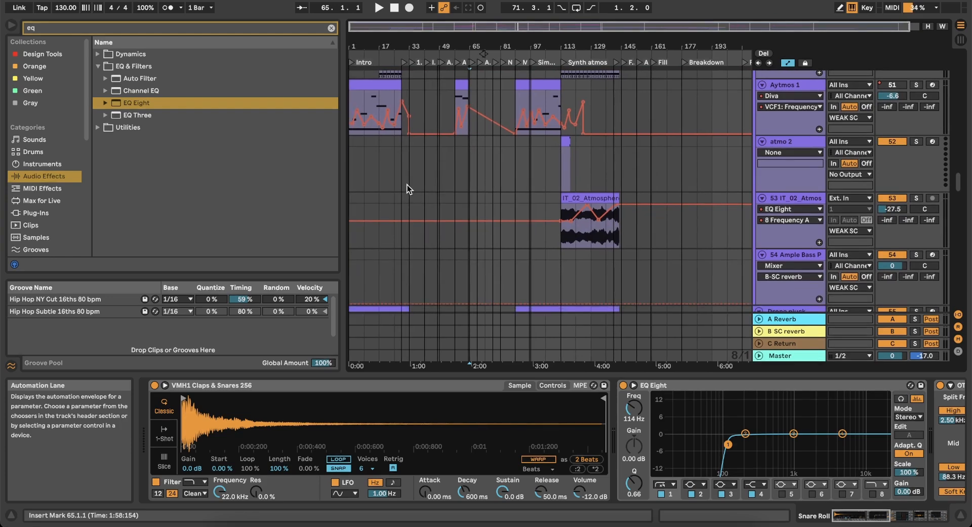
pyautogui.scroll(-10, 404, 181)
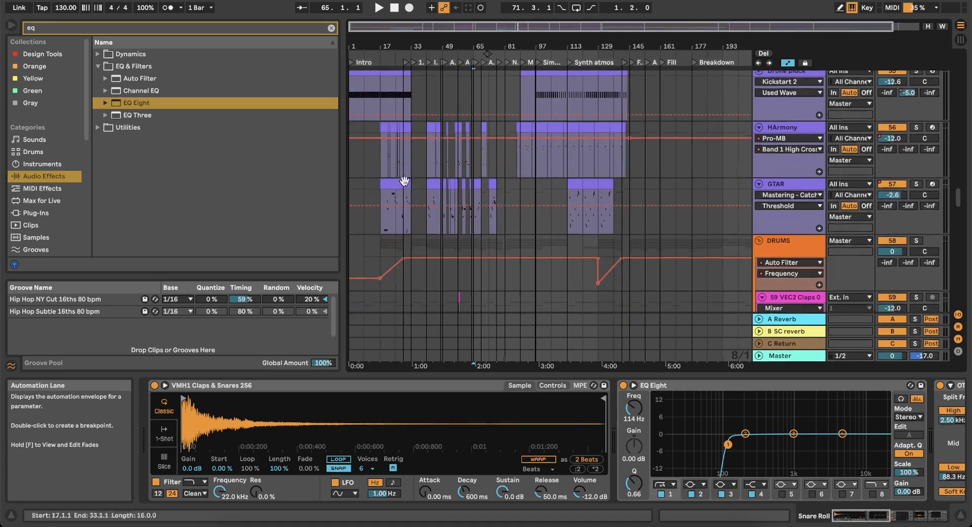
pyautogui.scroll(5, 359, 222)
pyautogui.scroll(-5, 358, 225)
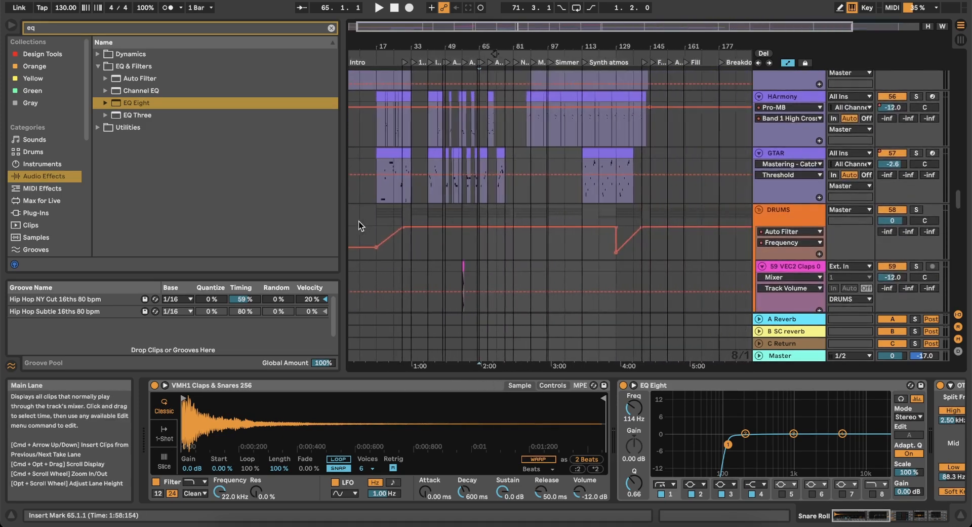
pyautogui.scroll(4, 409, 212)
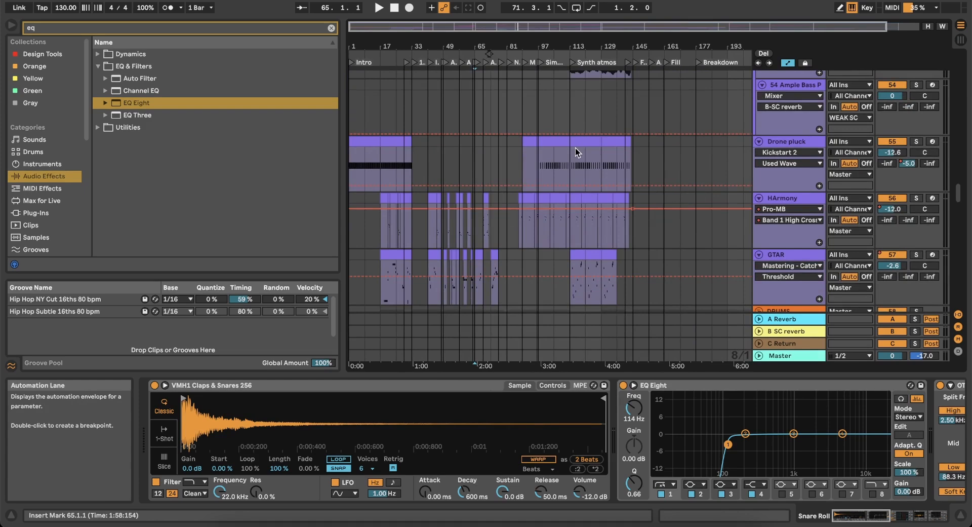
pyautogui.scroll(3, 575, 147)
pyautogui.scroll(-2, 567, 155)
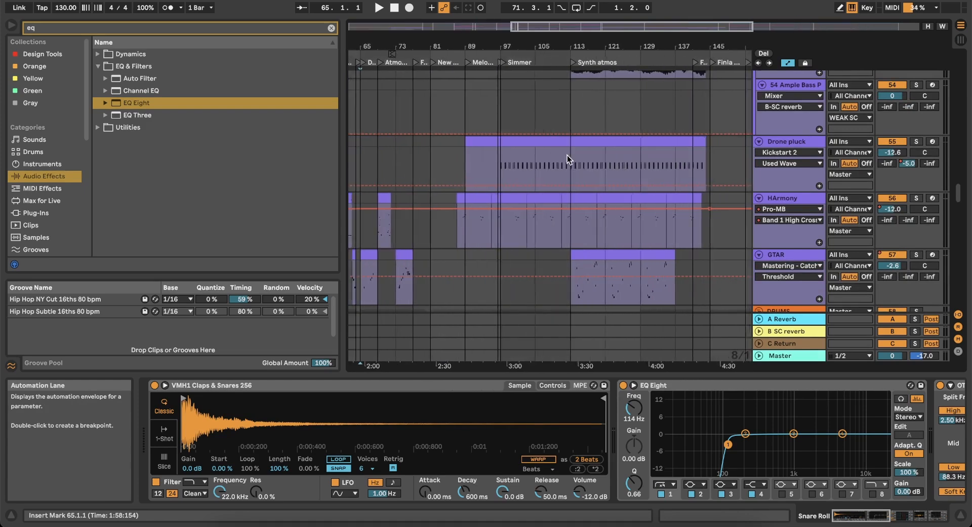
# Show the Auto Filter frequency automation on the Drone pluck track and copy its section from 97.1.1 to 113.1.1.
pyautogui.click(787, 142)
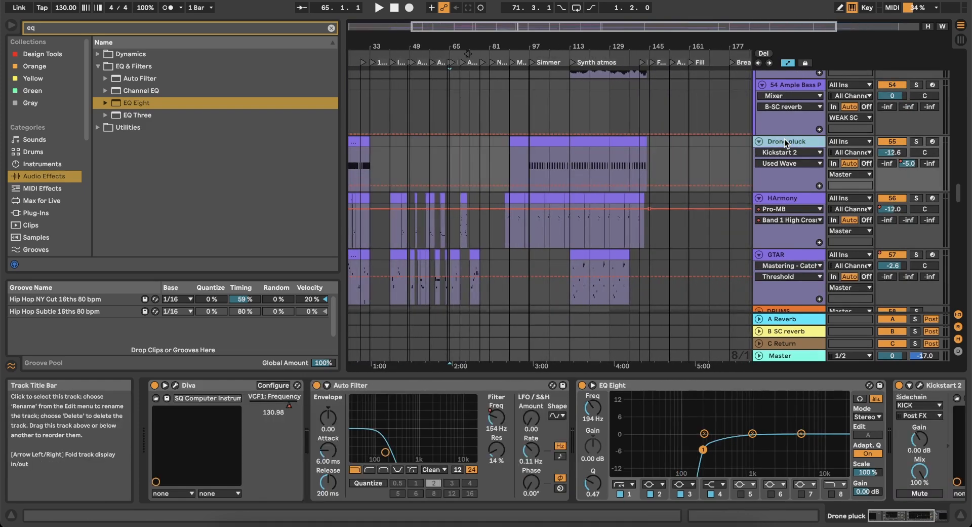
pyautogui.click(498, 420)
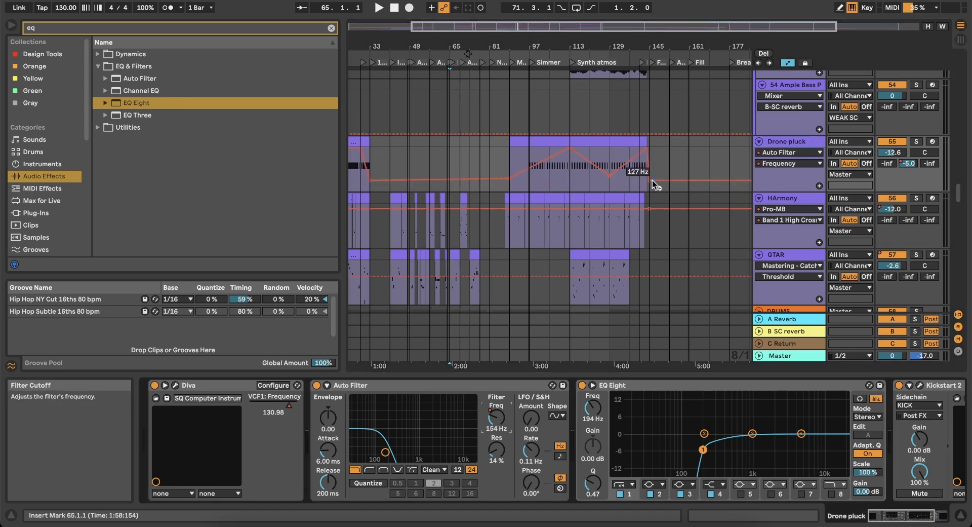
pyautogui.moveTo(527, 181); pyautogui.dragTo(577, 135)
pyautogui.hscroll(4, 577, 135)
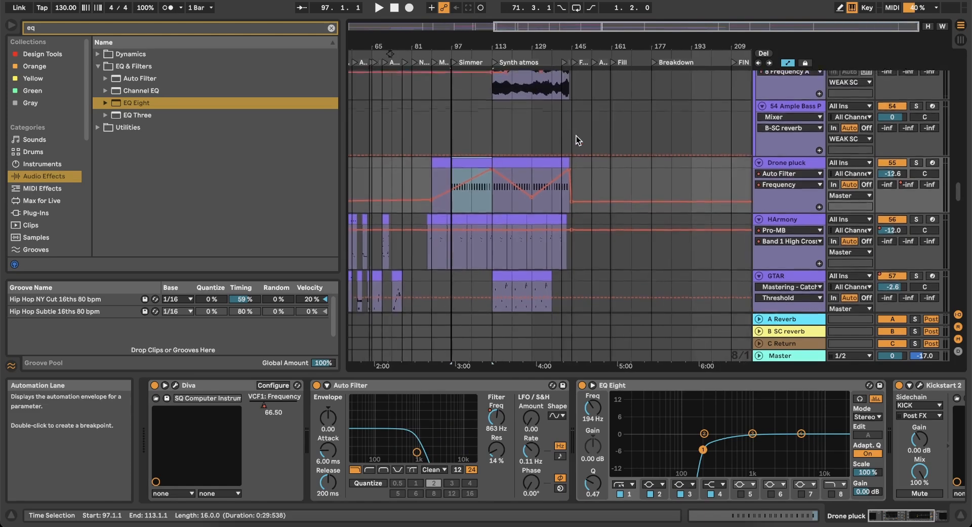
# Paste the copied Drone pluck section at 161.1.1 on the same track and play it back.
pyautogui.click(632, 162)
pyautogui.scroll(3, 670, 165)
pyautogui.scroll(3, 670, 161)
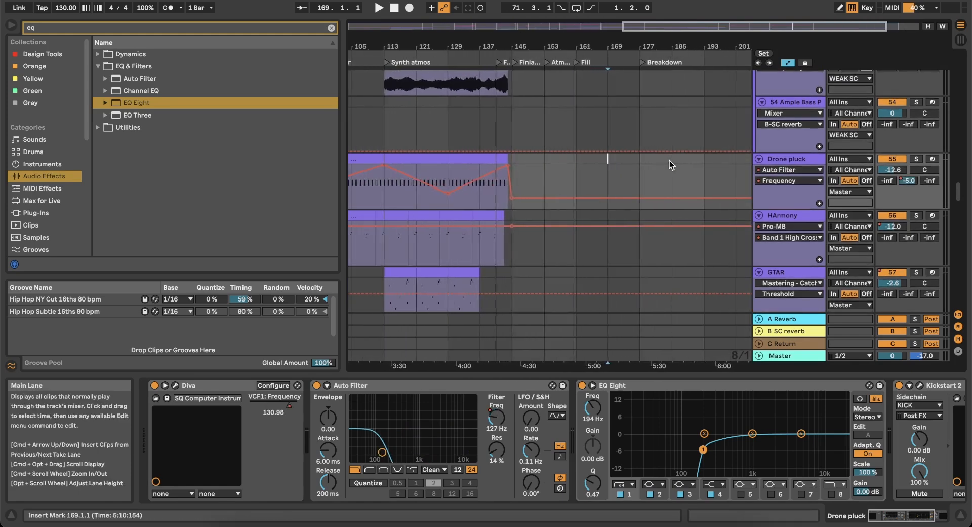
pyautogui.scroll(4, 592, 149)
pyautogui.scroll(-3, 592, 150)
pyautogui.scroll(5, 593, 149)
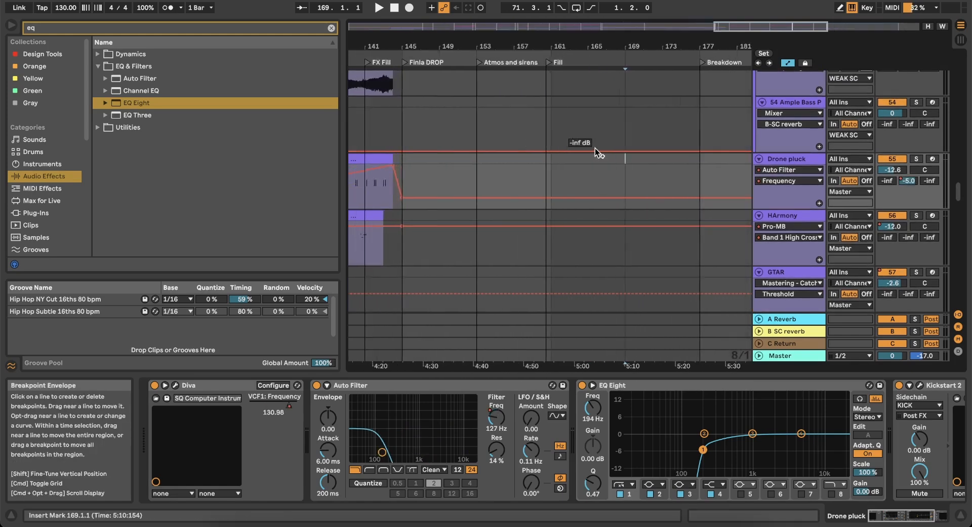
pyautogui.scroll(-4, 436, 155)
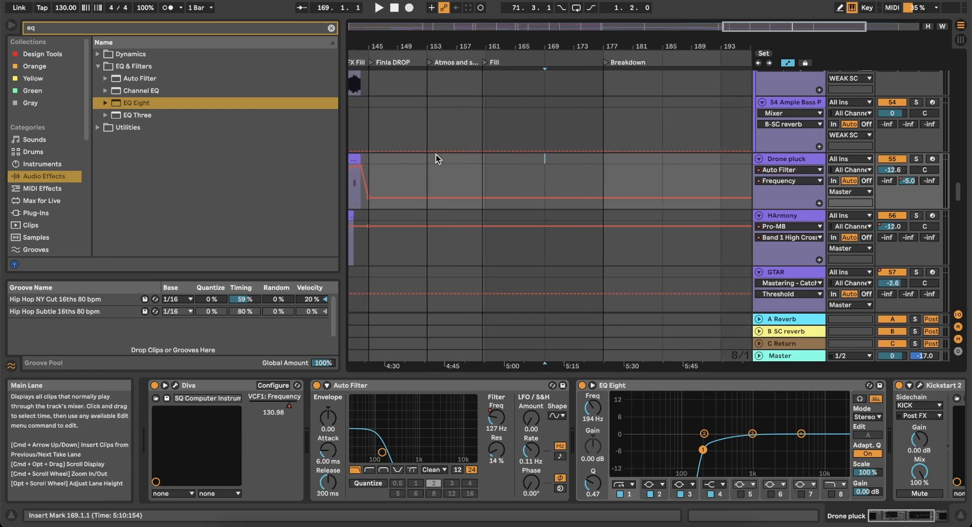
pyautogui.hscroll(-2, 542, 163)
pyautogui.click(512, 164)
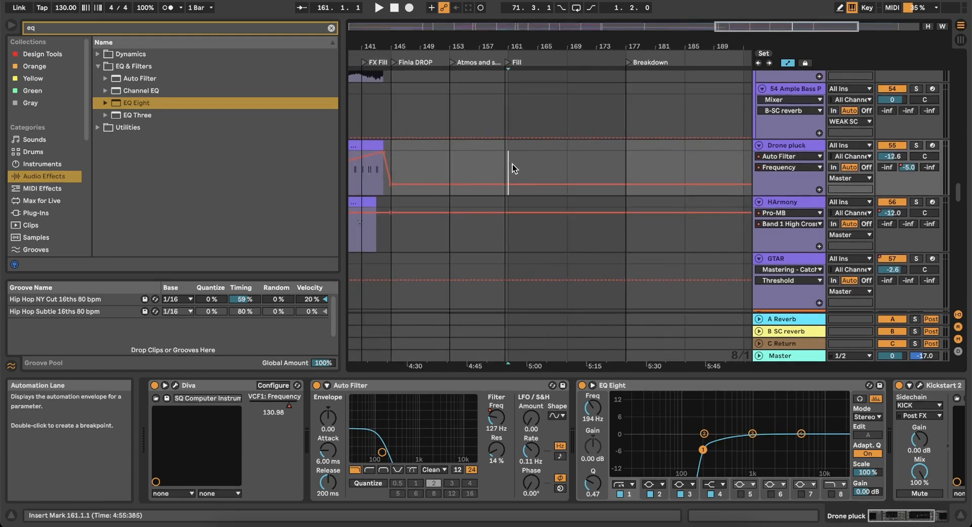
pyautogui.press('super+v')
pyautogui.press('space')
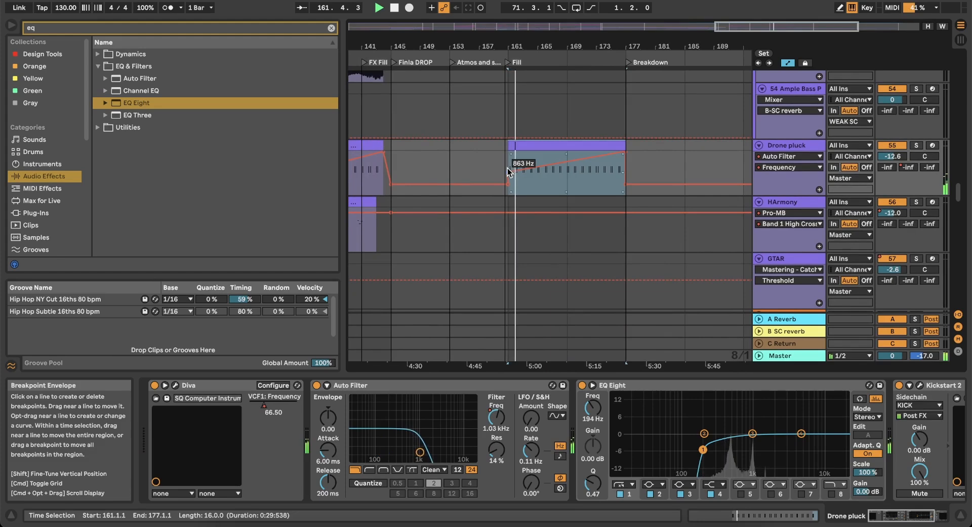
# Duplicate the pasted Drone pluck section to 177.1.1, remove the filter frequency dip at the joint, and replay from 161.1.1.
pyautogui.press('super+d')
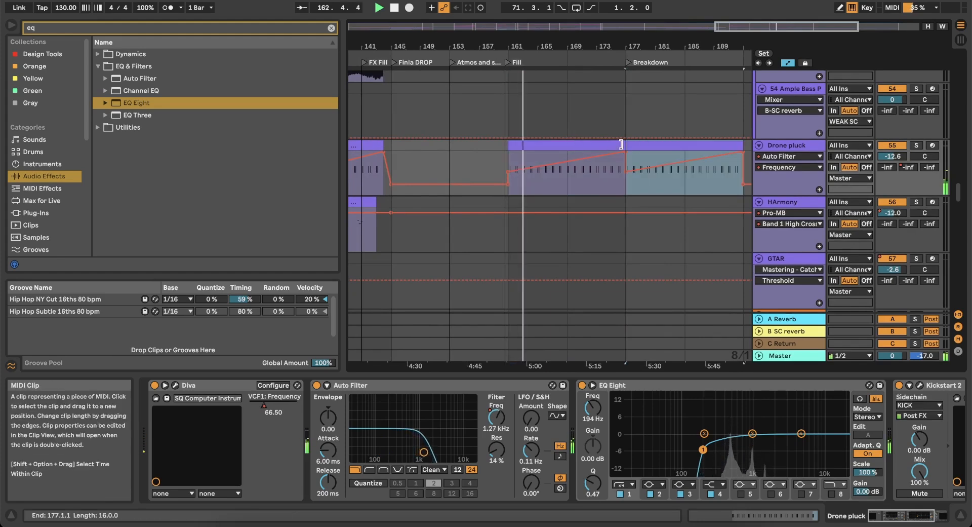
pyautogui.click(626, 172)
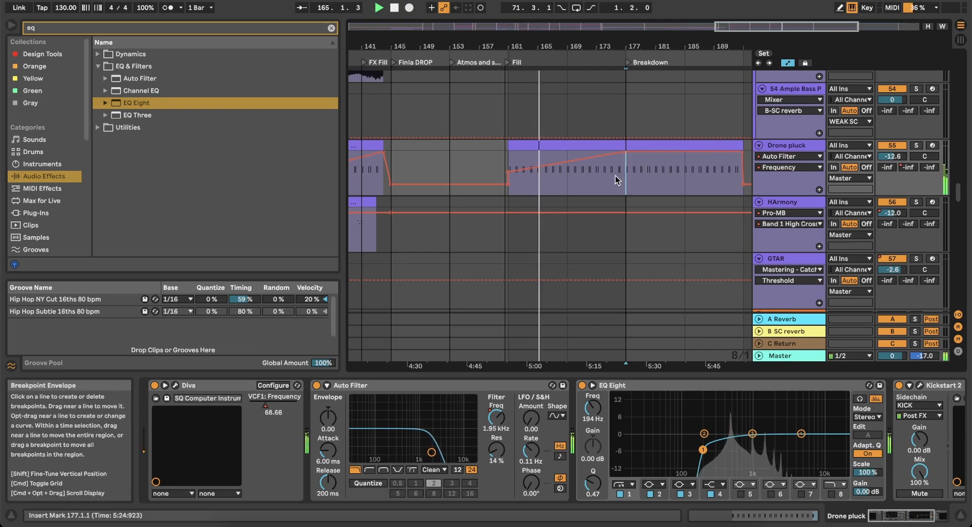
pyautogui.click(506, 154)
# Select the one-bar clip at 162.1.1 on the 38 Serum track and unfold that track.
pyautogui.scroll(-10, 507, 154)
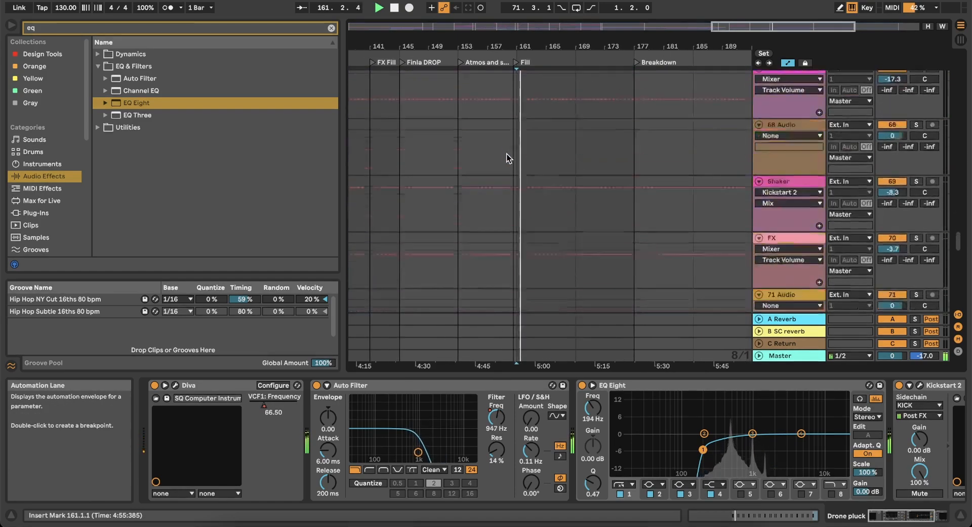
pyautogui.scroll(-5, 507, 154)
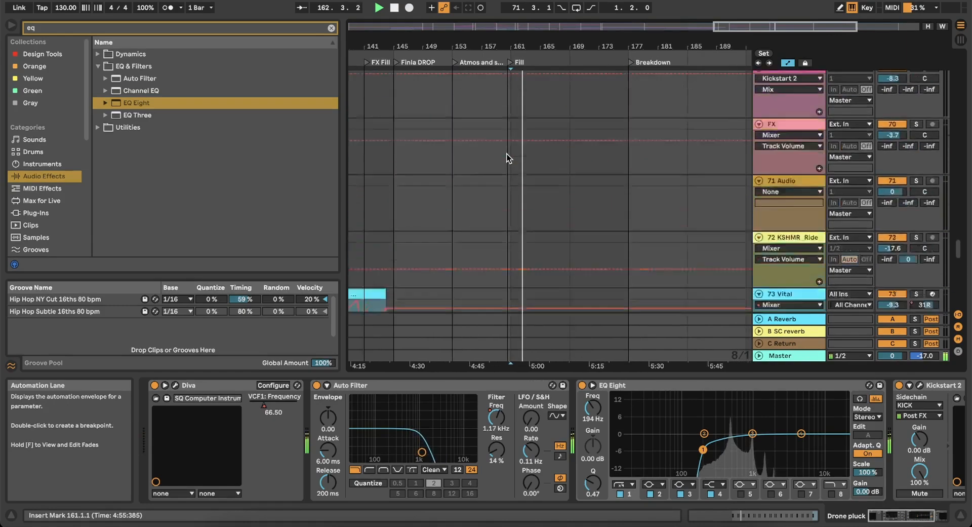
pyautogui.scroll(10, 507, 154)
pyautogui.scroll(-8, 506, 154)
pyautogui.scroll(5, 557, 184)
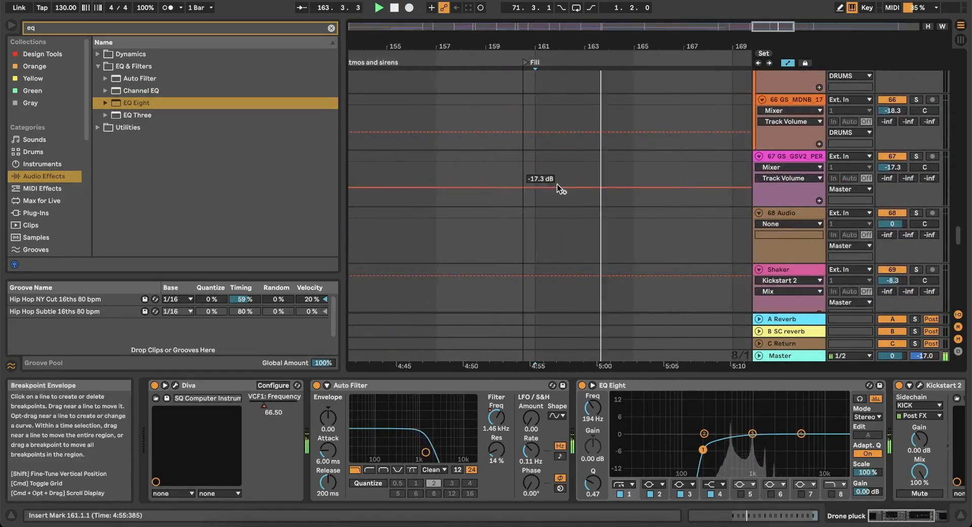
pyautogui.scroll(10, 557, 184)
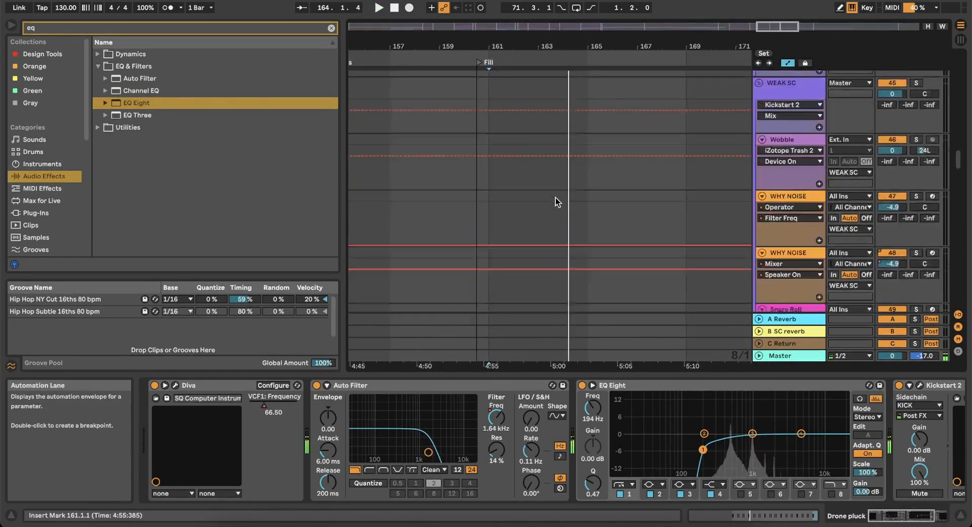
pyautogui.scroll(8, 558, 202)
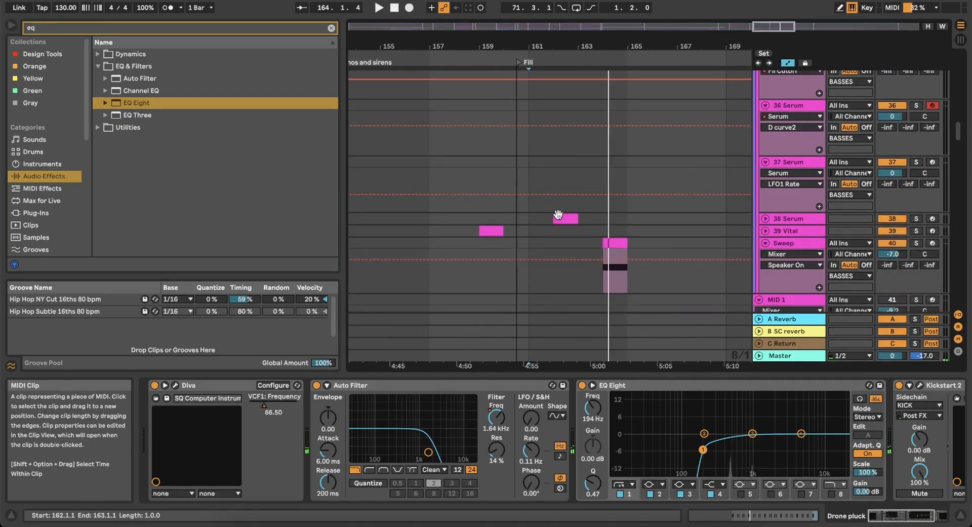
pyautogui.click(558, 214)
pyautogui.scroll(-3, 563, 209)
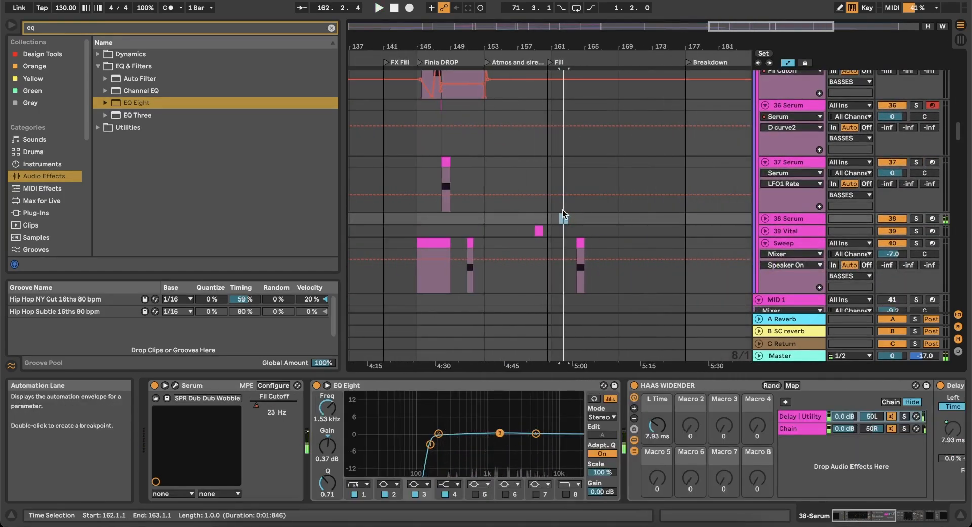
pyautogui.click(765, 217)
pyautogui.hscroll(-2, 531, 198)
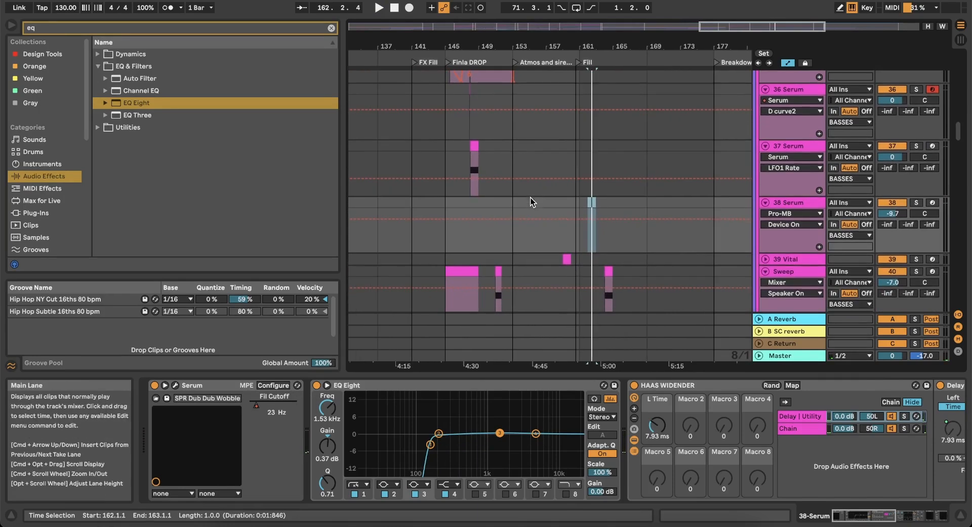
# Place the insert marker at 153.1.1 on the 38 Serum track and set the fixed grid to 1/8.
pyautogui.click(515, 209)
pyautogui.press('space')
pyautogui.rightClick(515, 213)
pyautogui.click(568, 335)
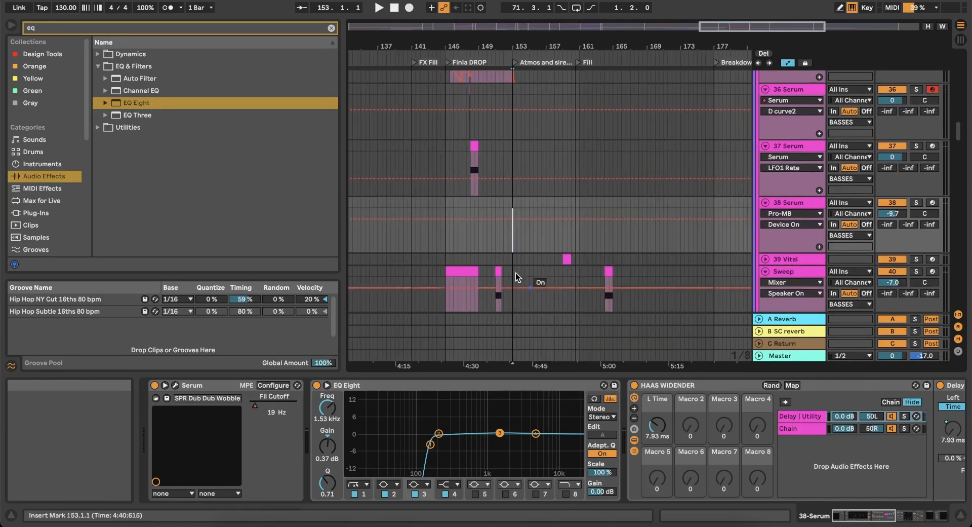
# Place a MIDI clip on the 38 Serum track in the final drop, shortened to two beats and starting at 151.2.3.
pyautogui.scroll(5, 463, 197)
pyautogui.scroll(3, 520, 230)
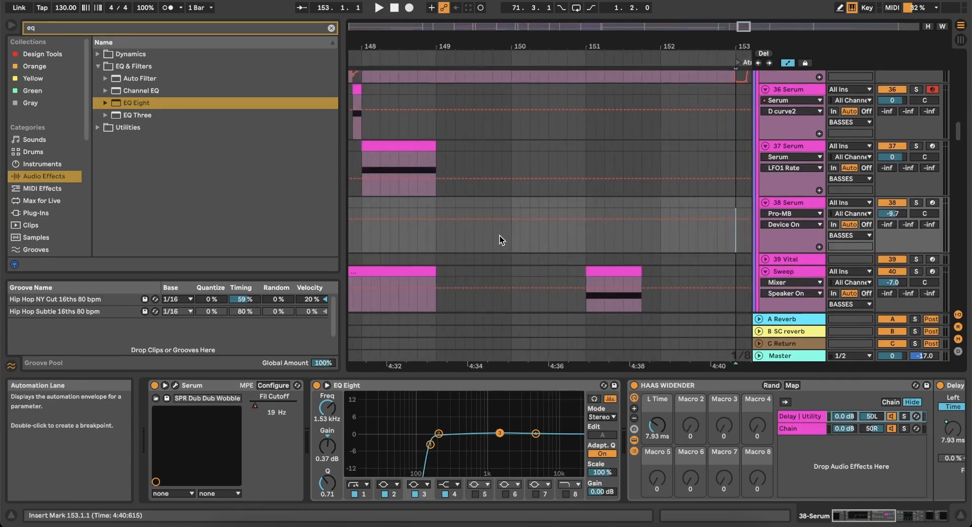
pyautogui.press('super+shift+m')
pyautogui.hscroll(-1, 521, 212)
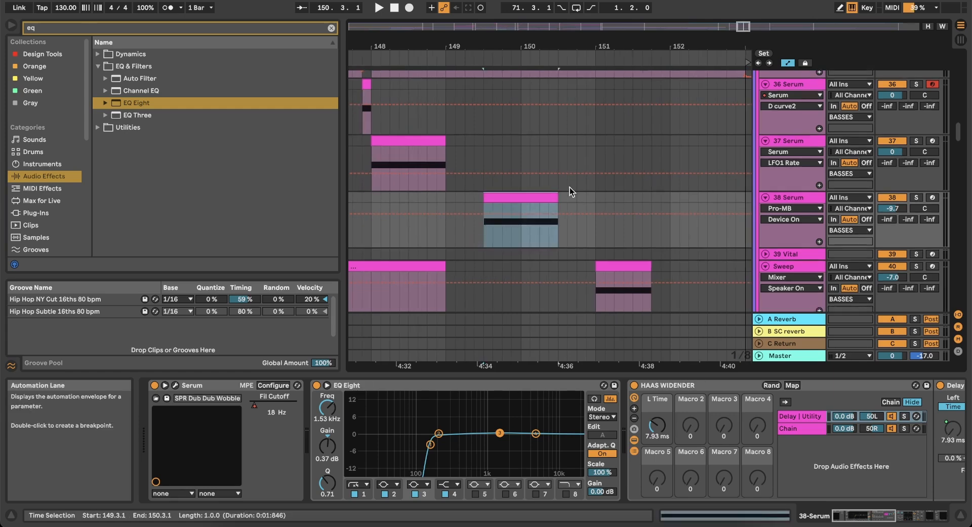
pyautogui.moveTo(559, 200); pyautogui.dragTo(644, 198)
pyautogui.press('space')
pyautogui.press('space')
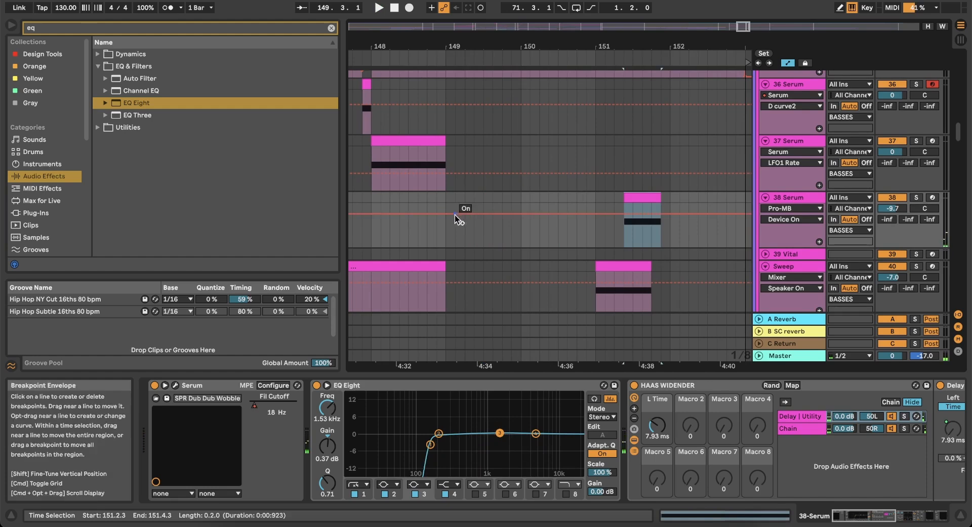
# Play the bass section back from 148.4.3 and move the two-beat 38 Serum clip to 151.1.1.
pyautogui.click(429, 263)
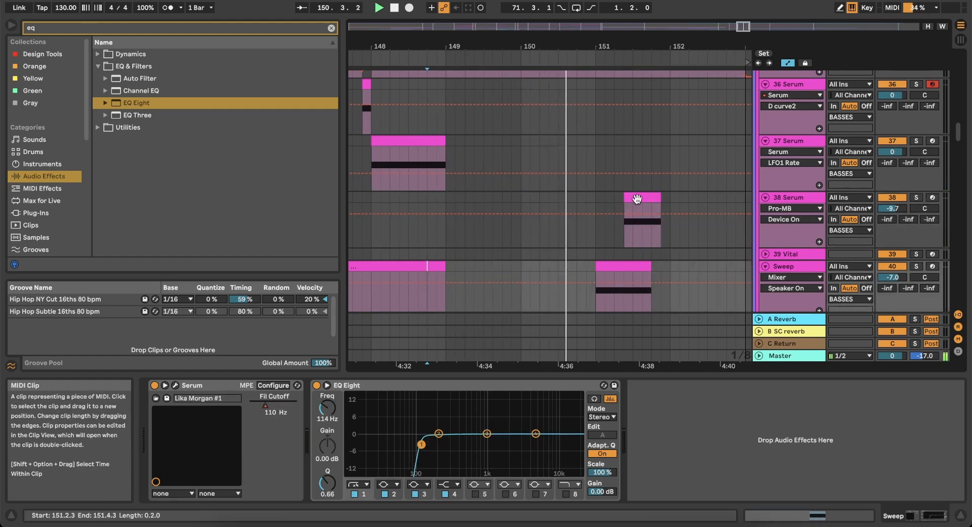
pyautogui.click(634, 200)
pyautogui.click(437, 219)
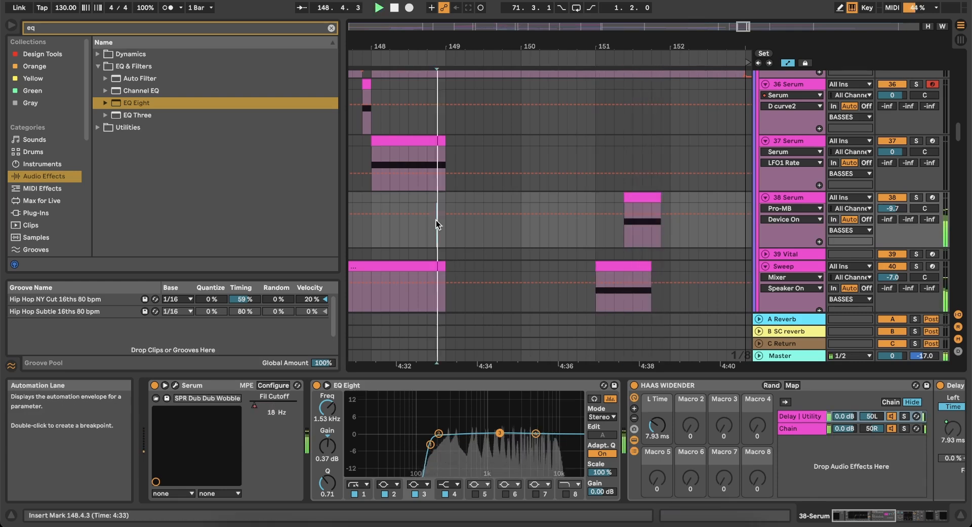
pyautogui.scroll(-2, 557, 250)
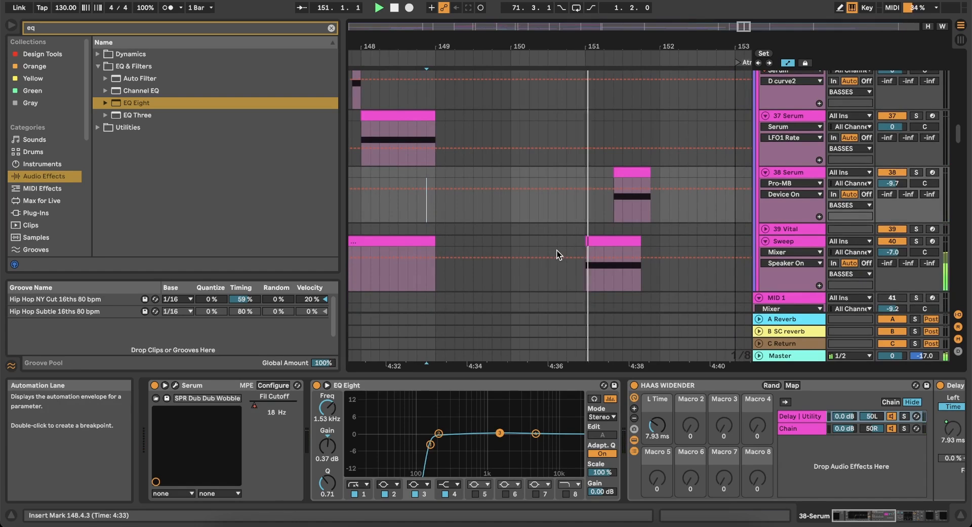
pyautogui.click(633, 174)
pyautogui.moveTo(634, 175); pyautogui.dragTo(603, 175)
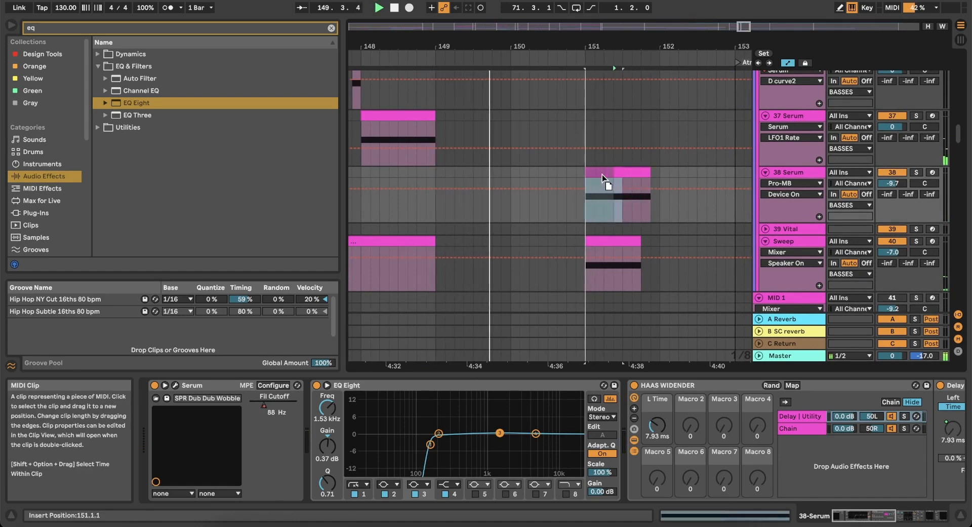
# Try the bar-151 Sweep clip at 151.3.1, audition it from 150.4.1, and return it to 151.1.1.
pyautogui.click(606, 245)
pyautogui.moveTo(606, 246); pyautogui.dragTo(641, 241)
pyautogui.click(568, 284)
pyautogui.press('space')
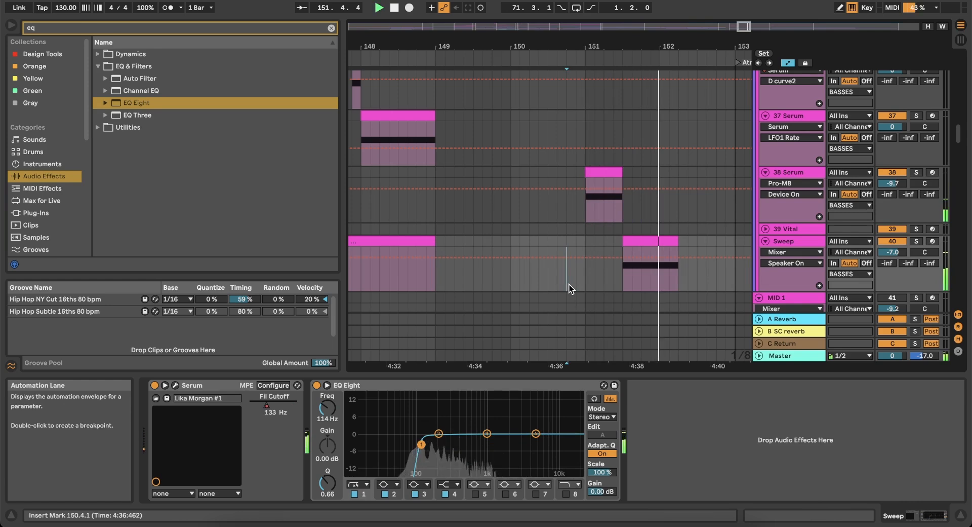
pyautogui.press('space')
pyautogui.press('space')
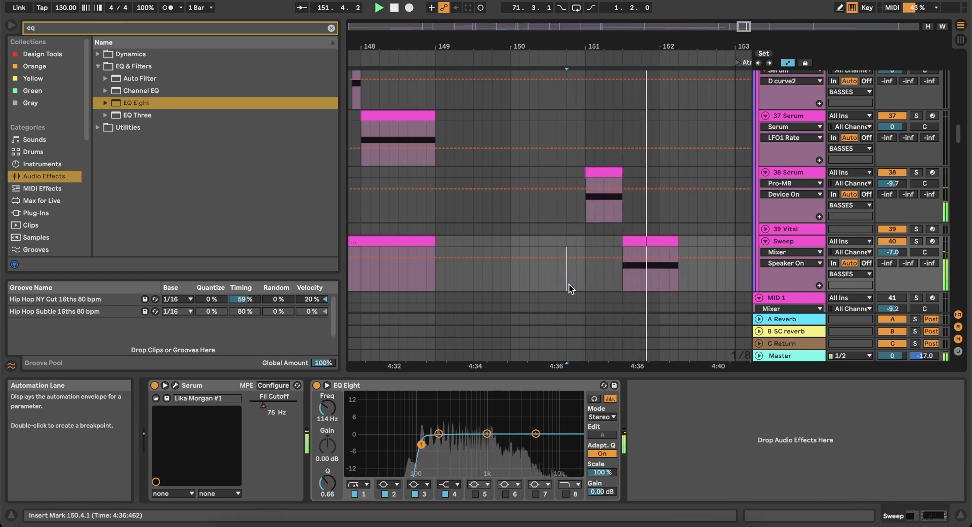
pyautogui.press('space')
pyautogui.press('space')
pyautogui.moveTo(640, 245); pyautogui.dragTo(602, 243)
# Select the two-beat 38 Serum clip and repeatedly audition it together with the Sweep clip from 151.1.1.
pyautogui.moveTo(599, 173)
pyautogui.mouseDown()
pyautogui.moveTo(637, 173)
pyautogui.moveTo(602, 176)
pyautogui.mouseUp()
pyautogui.press('space')
pyautogui.press('space')
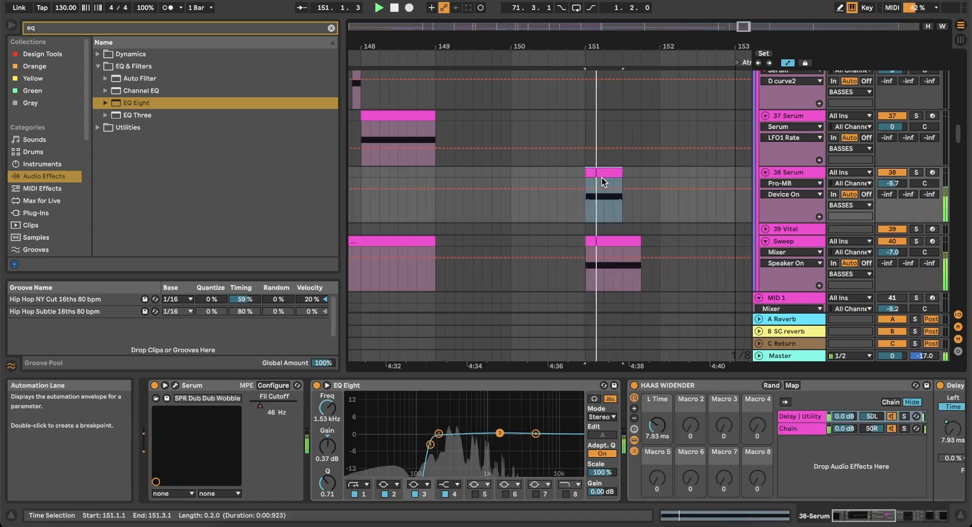
pyautogui.press('space')
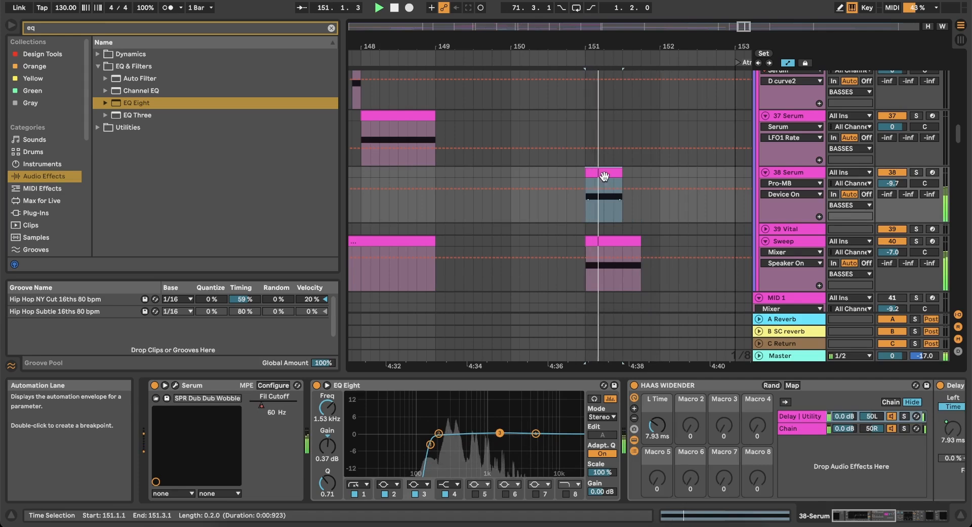
pyautogui.press('space')
pyautogui.press('space')
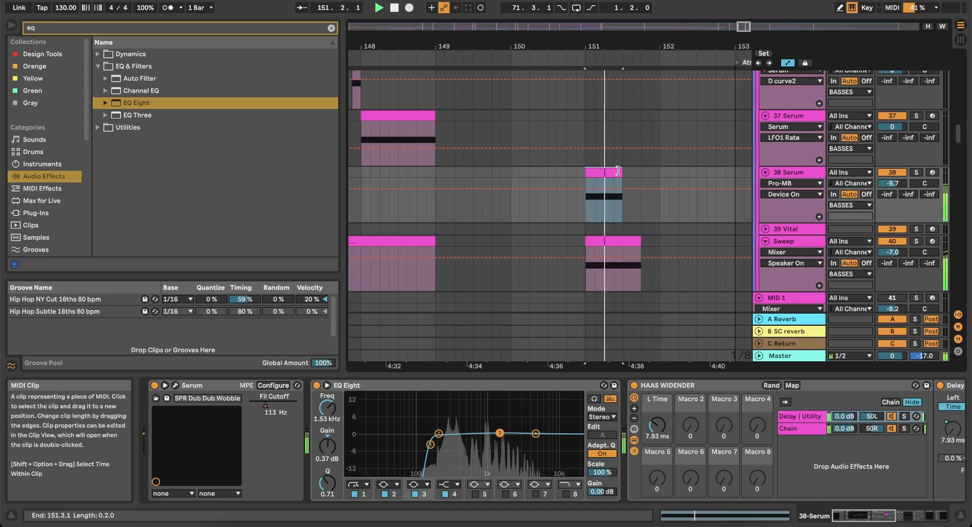
pyautogui.hscroll(2, 620, 170)
pyautogui.scroll(1, 620, 171)
pyautogui.press('space')
pyautogui.scroll(-2, 620, 170)
pyautogui.hscroll(-1, 620, 171)
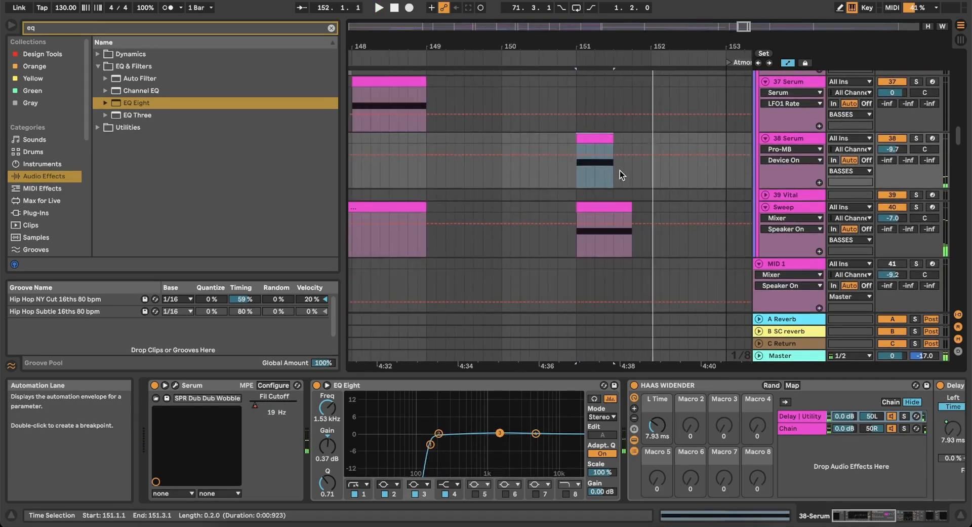
pyautogui.scroll(-3, 620, 170)
pyautogui.scroll(2, 610, 174)
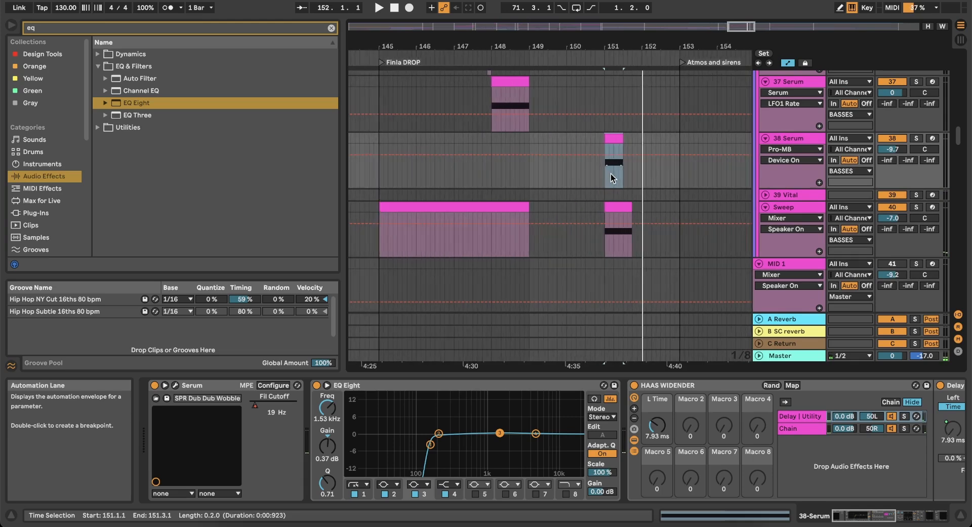
# Locate the short Audio 68 clip on the 82 Audio track and play it back from 150.1.1.
pyautogui.click(511, 177)
pyautogui.scroll(-15, 570, 191)
pyautogui.hscroll(1, 569, 192)
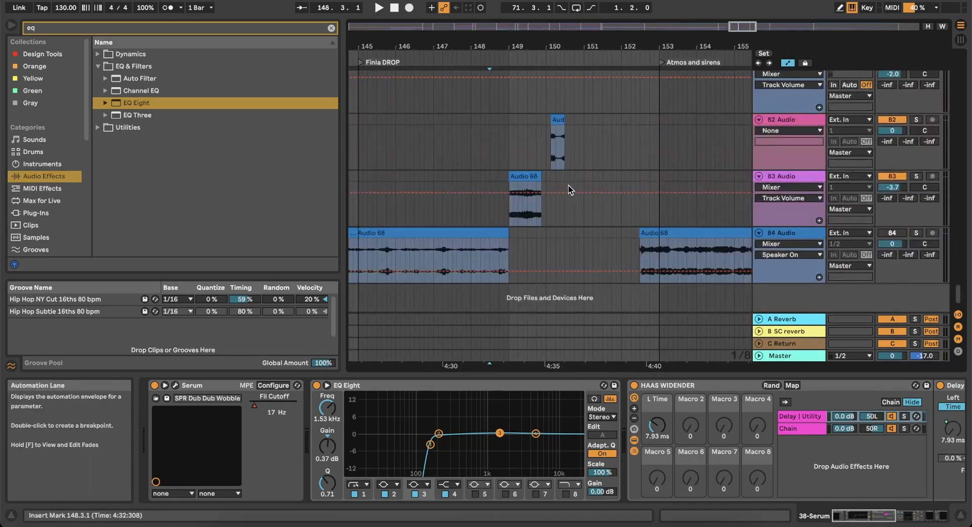
pyautogui.scroll(10, 570, 140)
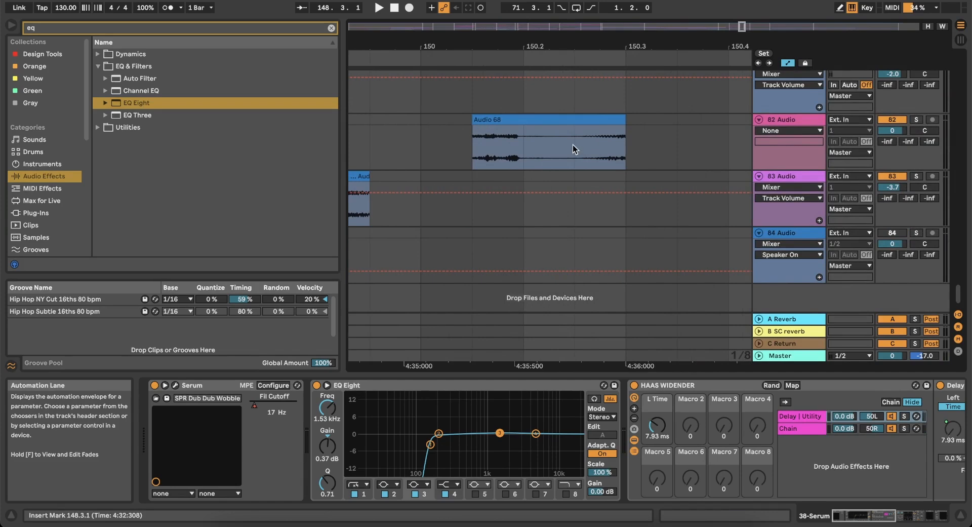
pyautogui.click(613, 119)
pyautogui.scroll(-6, 583, 132)
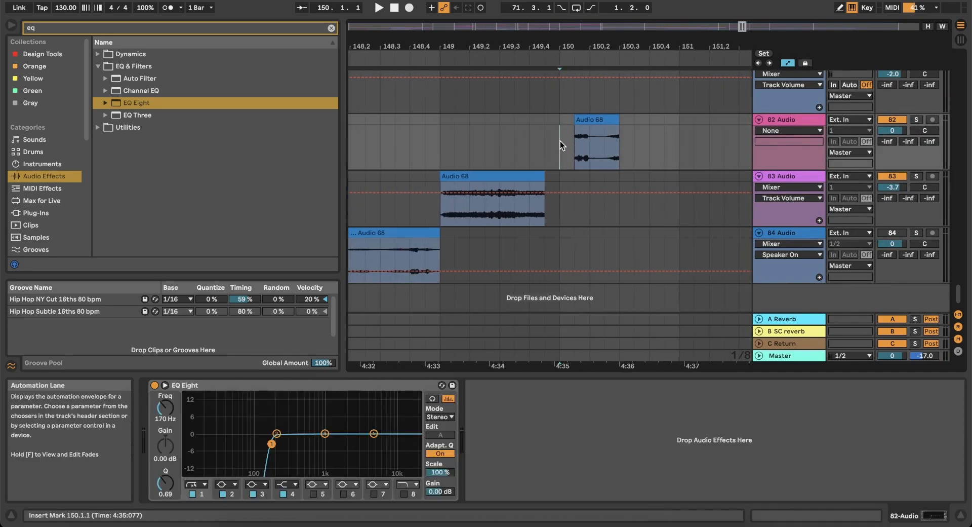
pyautogui.press('space')
pyautogui.scroll(1, 560, 141)
pyautogui.press('space')
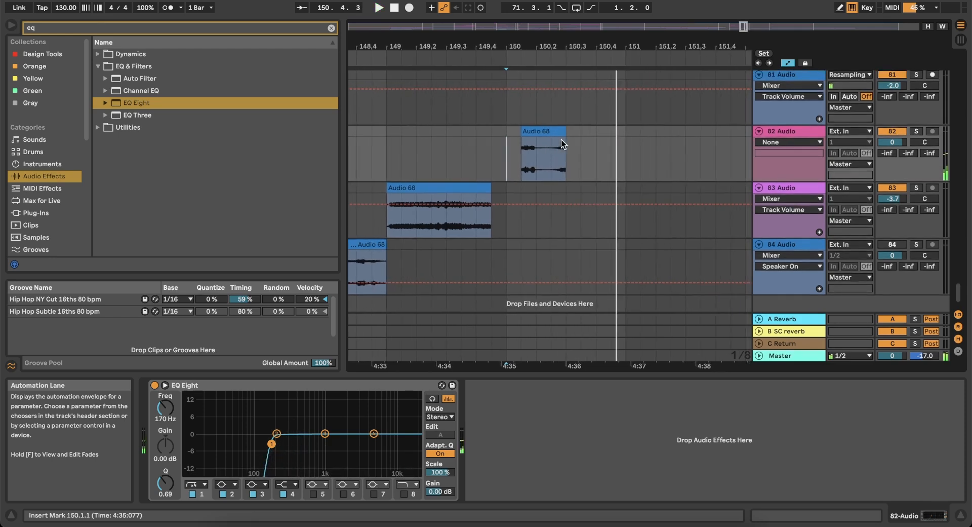
# Place a copy of the short Audio 68 slice on track 82 ending at bar 151, and play back from 149.2.3.
pyautogui.press('super+z')
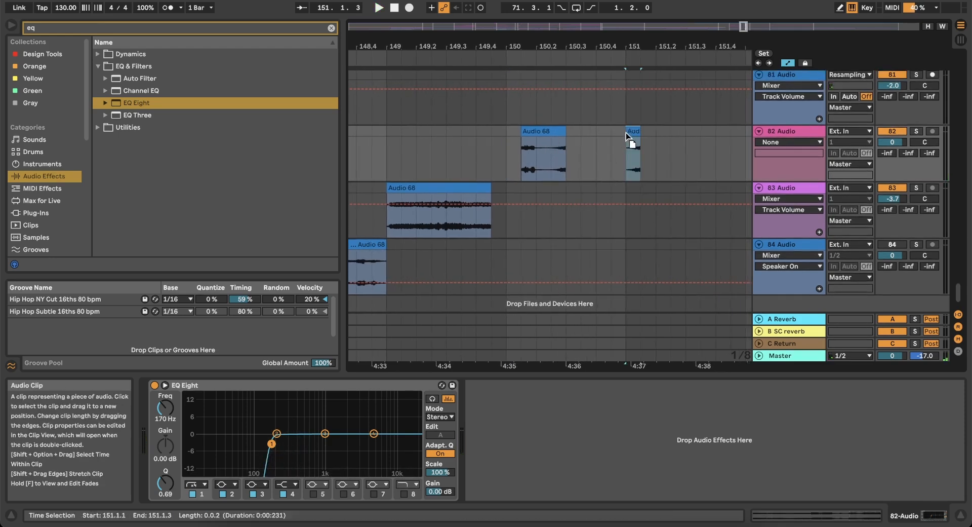
pyautogui.press('super+z')
pyautogui.click(432, 155)
pyautogui.press('space')
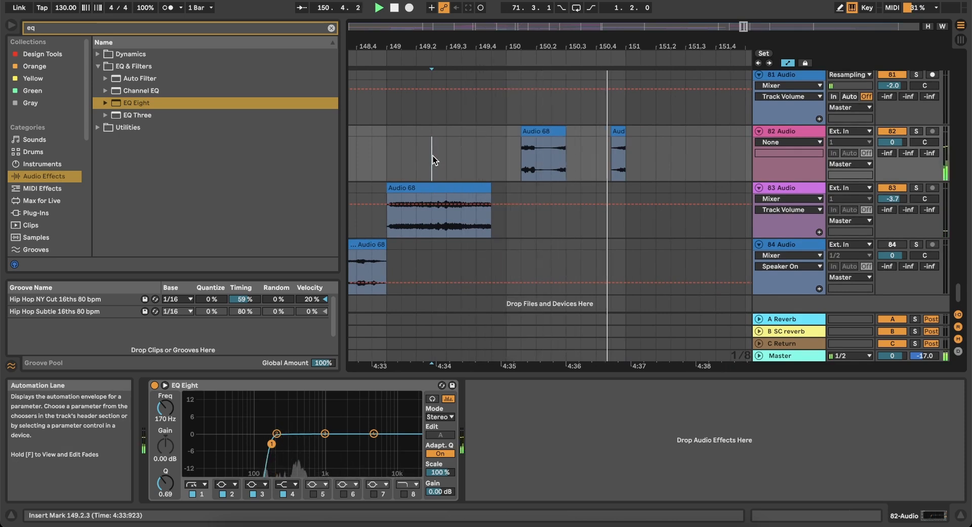
pyautogui.hscroll(2, 433, 155)
pyautogui.scroll(-3, 471, 155)
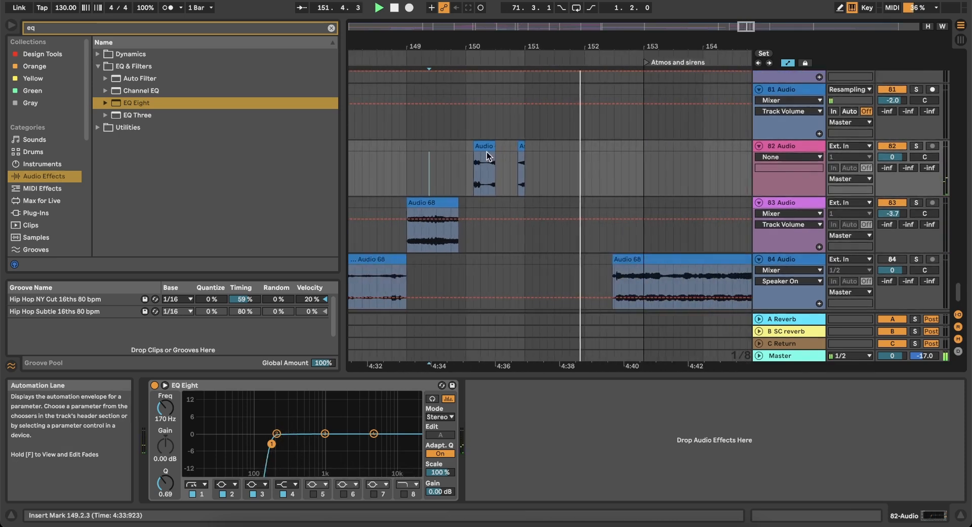
# Consolidate bar 150 on track 82 into one clip and duplicate it twice, filling bars 151 and 152.
pyautogui.moveTo(466, 167); pyautogui.dragTo(522, 141)
pyautogui.press('super+j')
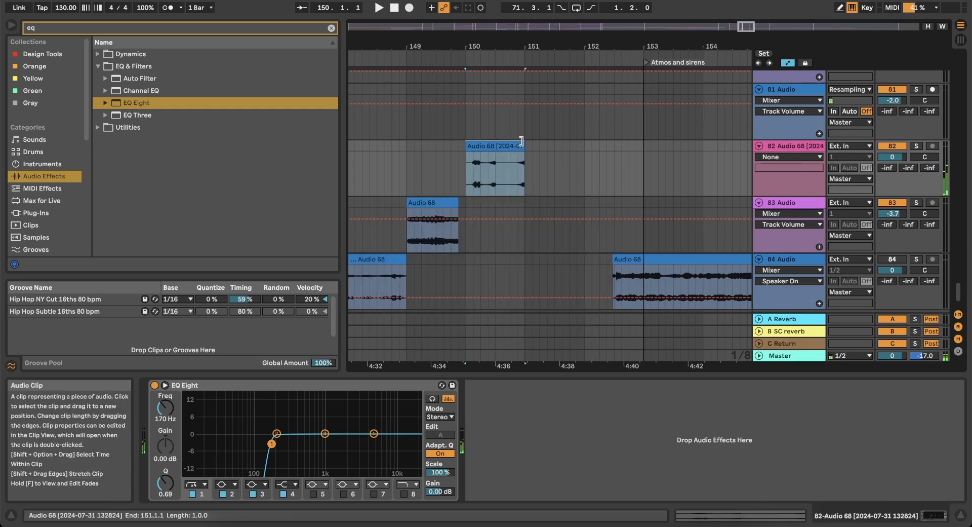
pyautogui.press('super+d')
pyautogui.press('super+d')
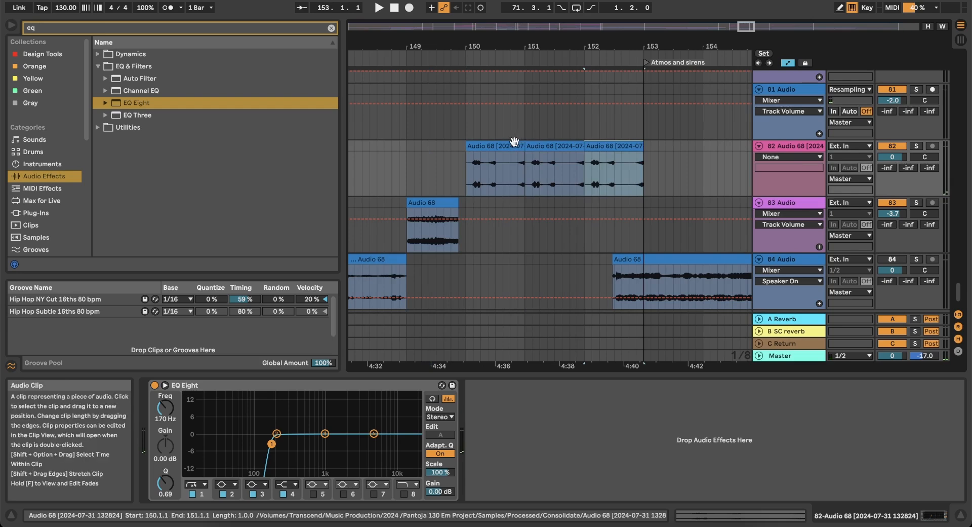
# Audition the repeated clips on track 82, and delete the middle copy at bar 151.
pyautogui.click(505, 143)
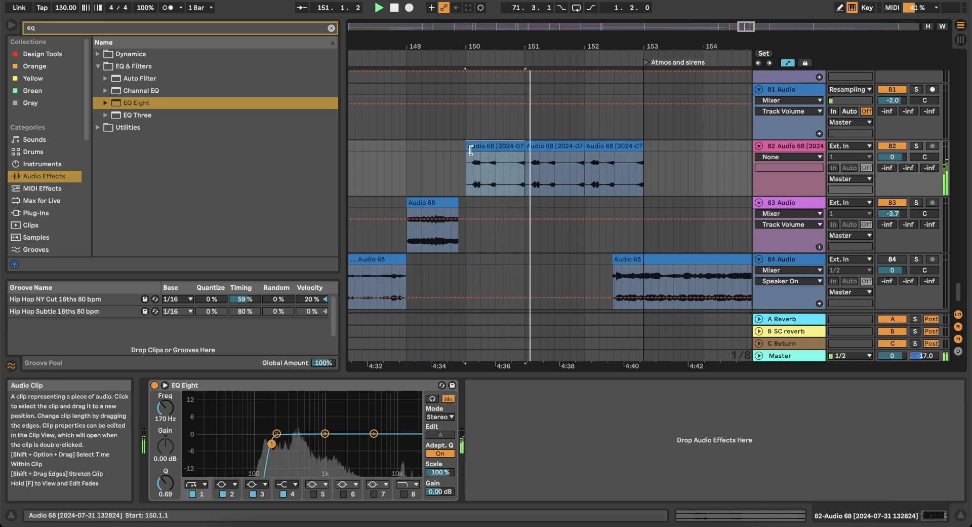
pyautogui.click(551, 147)
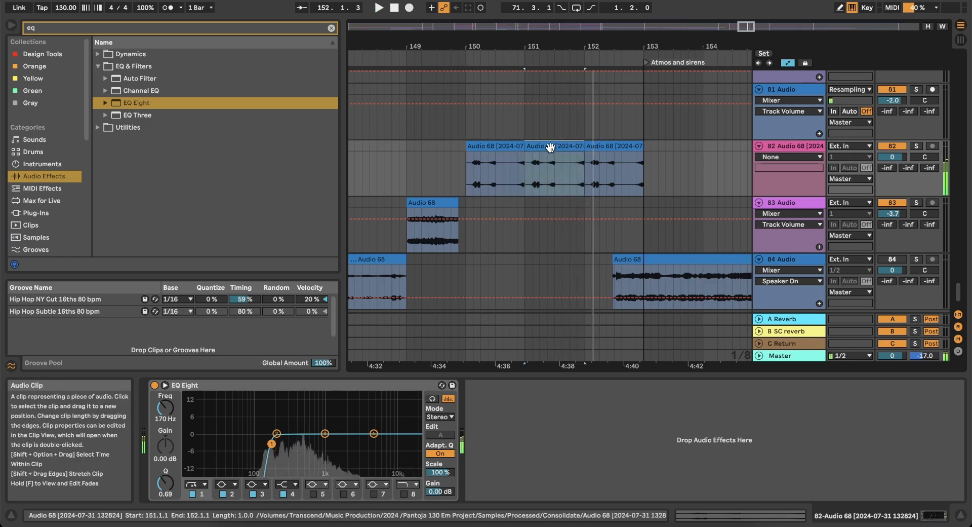
pyautogui.press('space')
pyautogui.press('Delete')
# Set the fixed grid to 2 Bars and consolidate track 82 from 149.1.1 to 153.1.1 into a single clip.
pyautogui.click(428, 157)
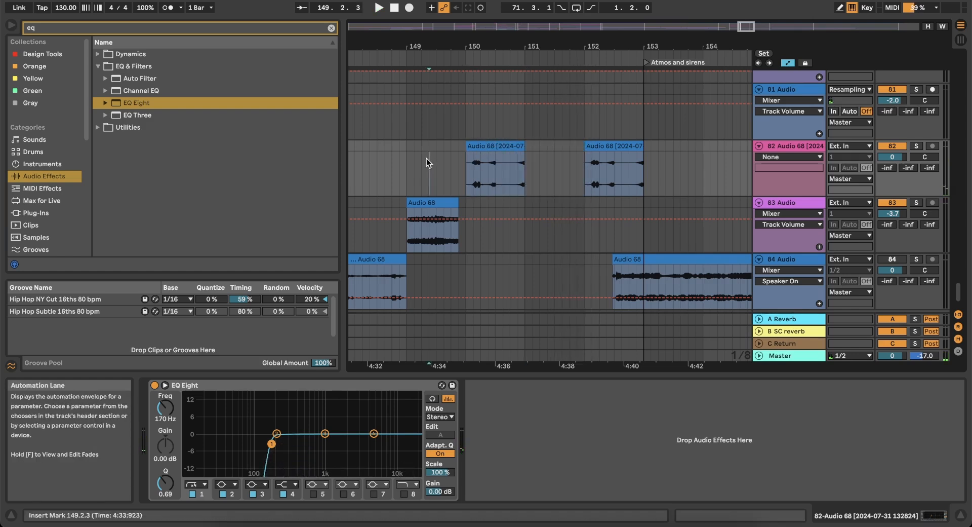
pyautogui.rightClick(428, 158)
pyautogui.click(511, 292)
pyautogui.moveTo(413, 166); pyautogui.dragTo(636, 146)
pyautogui.press('super+j')
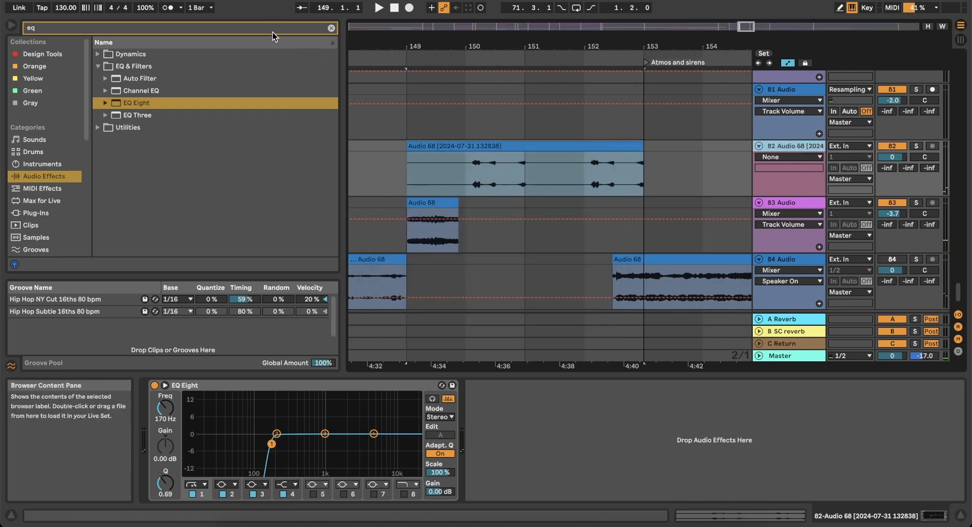
# Search the plug-ins for "msat" and load the MeldaProduction VST MSaturatorMB before EQ Eight on track 82.
pyautogui.click(251, 31)
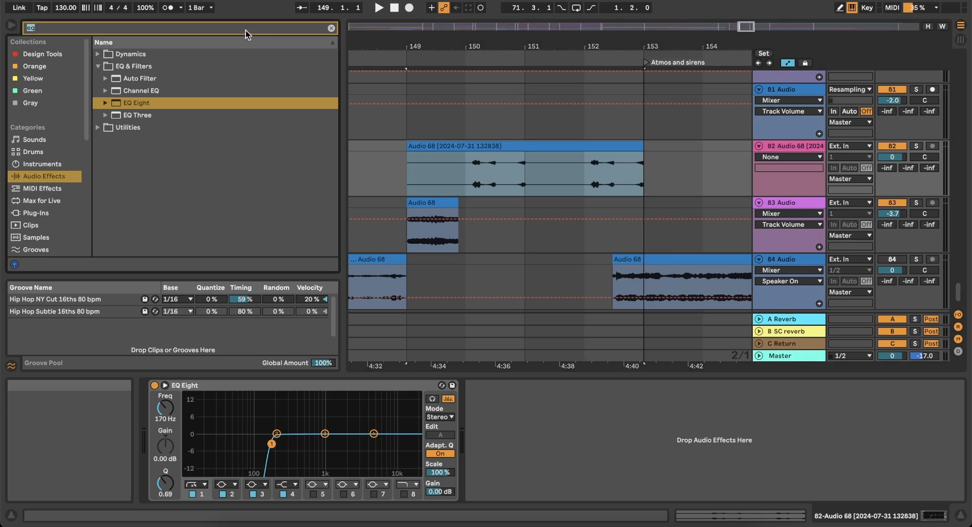
pyautogui.write('msat')
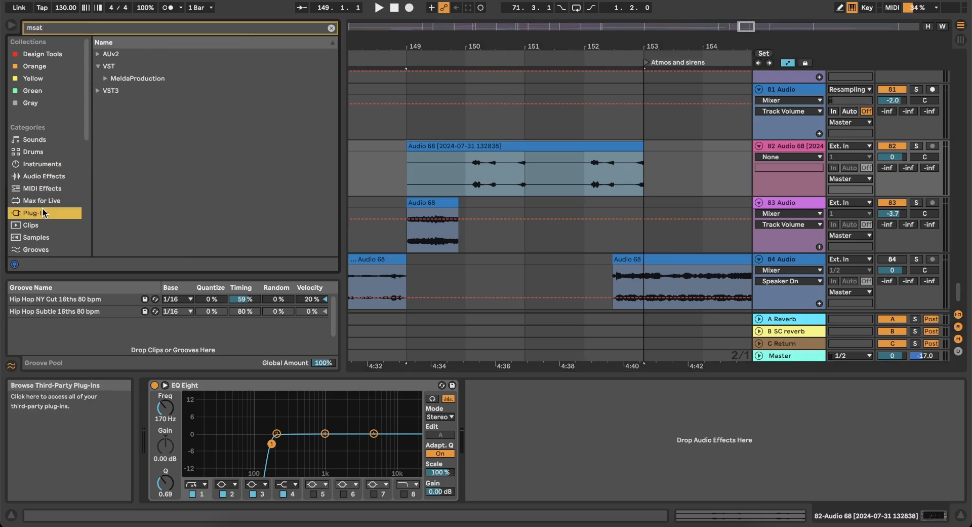
pyautogui.click(105, 79)
pyautogui.click(113, 90)
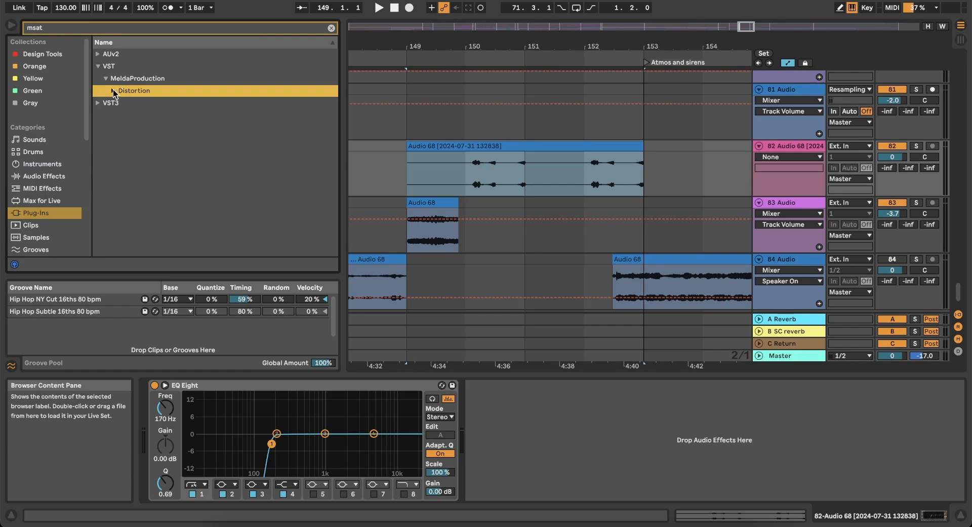
pyautogui.moveTo(162, 114); pyautogui.dragTo(147, 446)
# Choose the Saturation (3 bands) device in MSaturatorMB during playback, and close the plug-in window.
pyautogui.press('space')
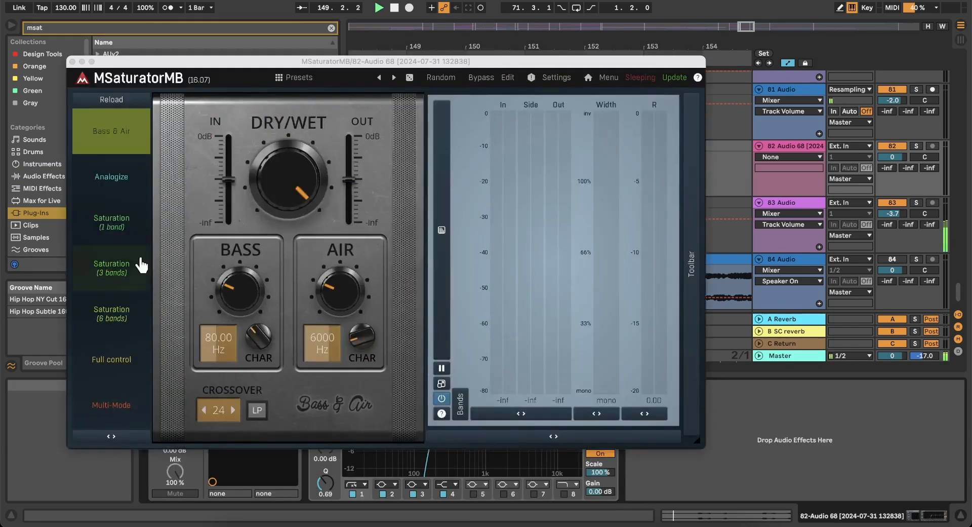
pyautogui.click(118, 269)
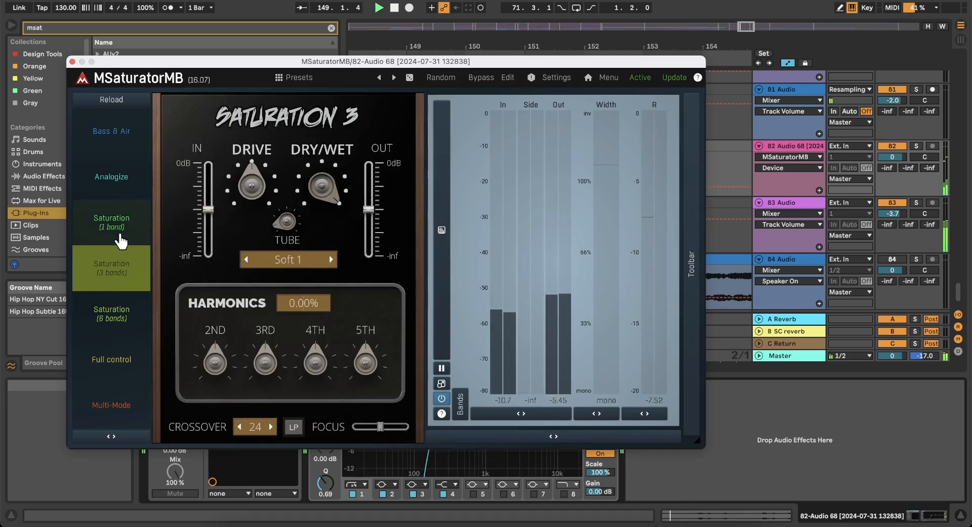
pyautogui.click(72, 62)
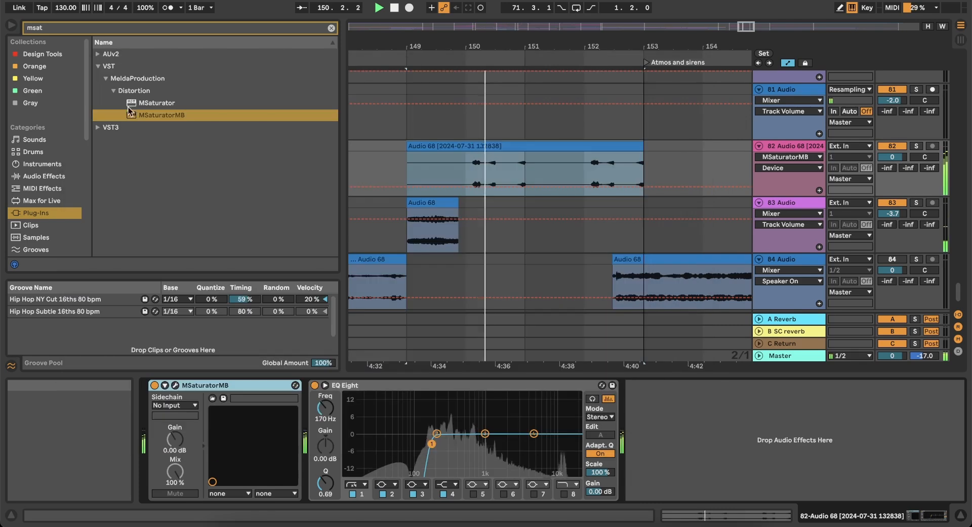
# Boost EQ Eight band 3 on track 82 by 7.07 dB at 2.35 kHz with Q 0.56, and audition the result.
pyautogui.moveTo(520, 413); pyautogui.dragTo(521, 410)
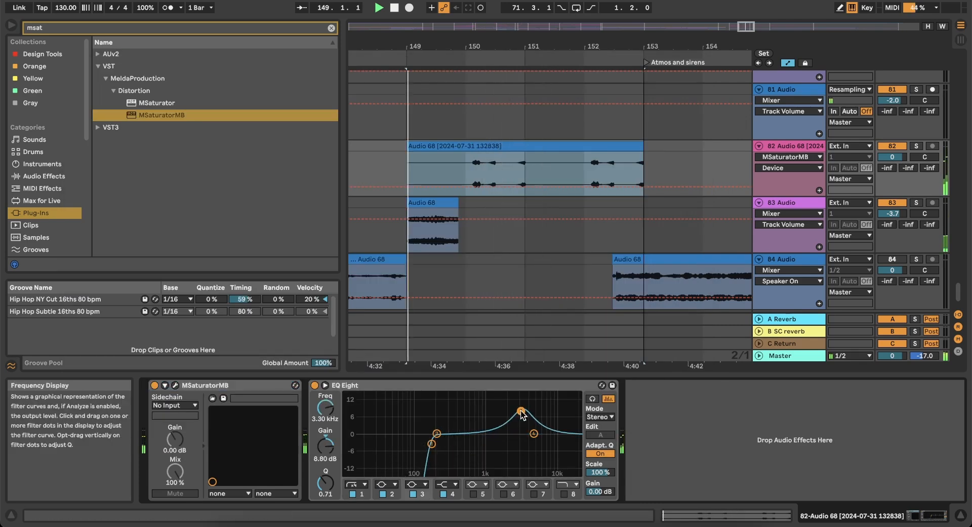
pyautogui.moveTo(326, 482); pyautogui.dragTo(325, 486)
pyautogui.press('space')
pyautogui.press('space')
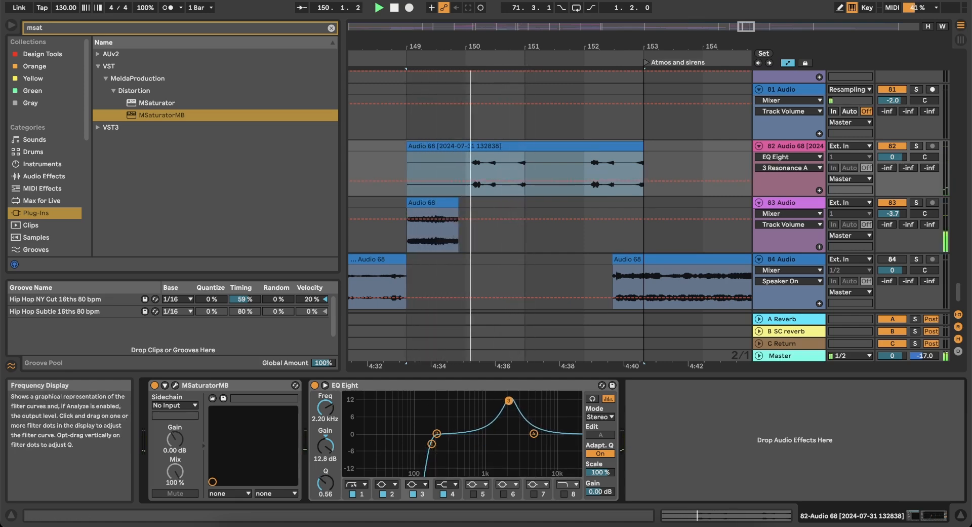
pyautogui.moveTo(509, 401); pyautogui.dragTo(511, 418)
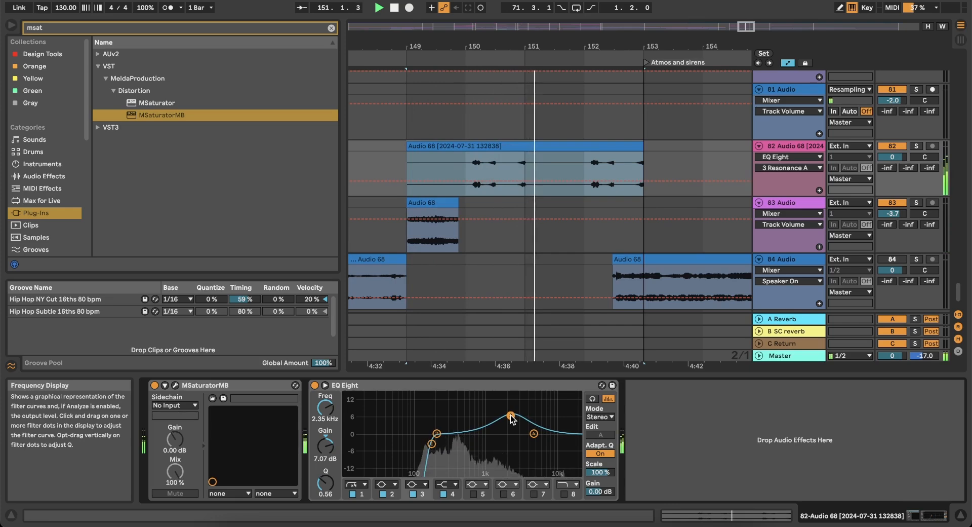
pyautogui.press('space')
pyautogui.press('space')
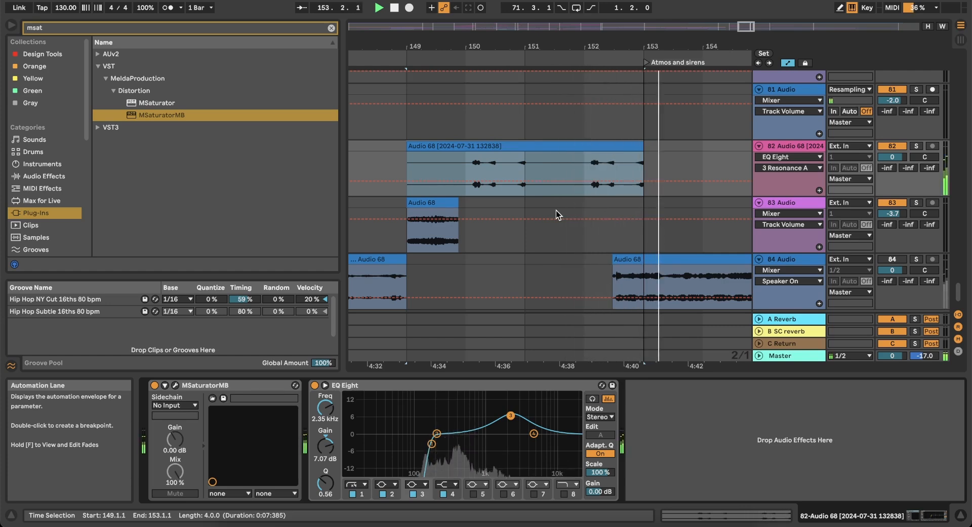
pyautogui.press('space')
# Set the fixed grid to 1/8 and move the later Audio 68 clip on track 84 to start at 153.1.1.
pyautogui.scroll(-2, 542, 183)
pyautogui.hscroll(1, 542, 183)
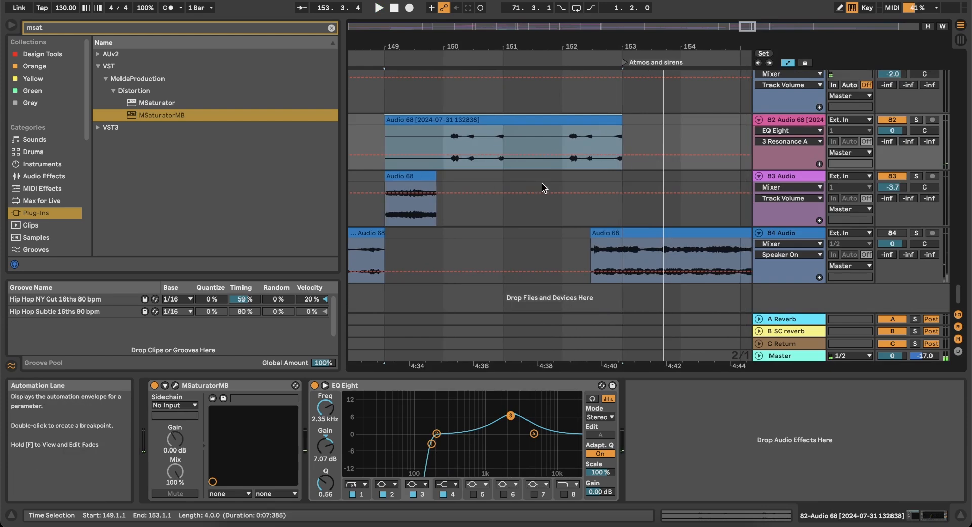
pyautogui.click(515, 220)
pyautogui.rightClick(515, 219)
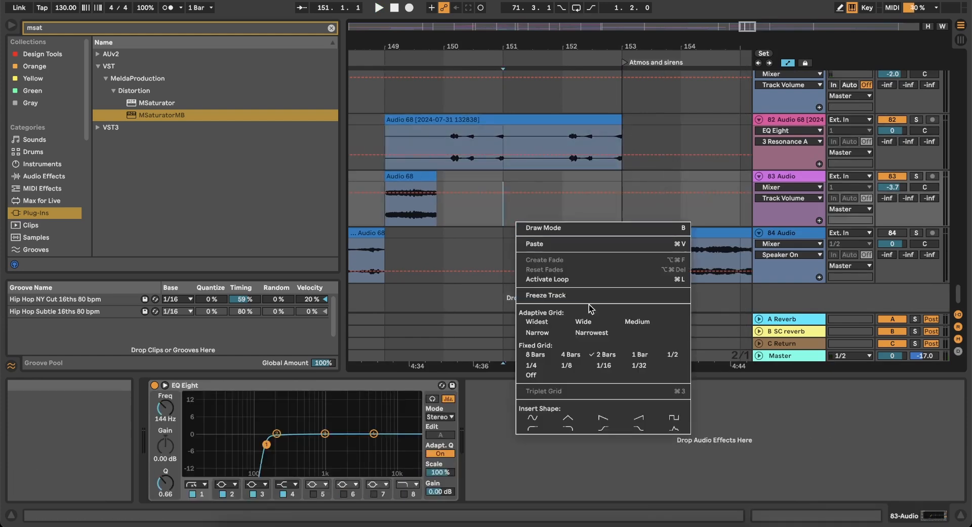
pyautogui.click(575, 371)
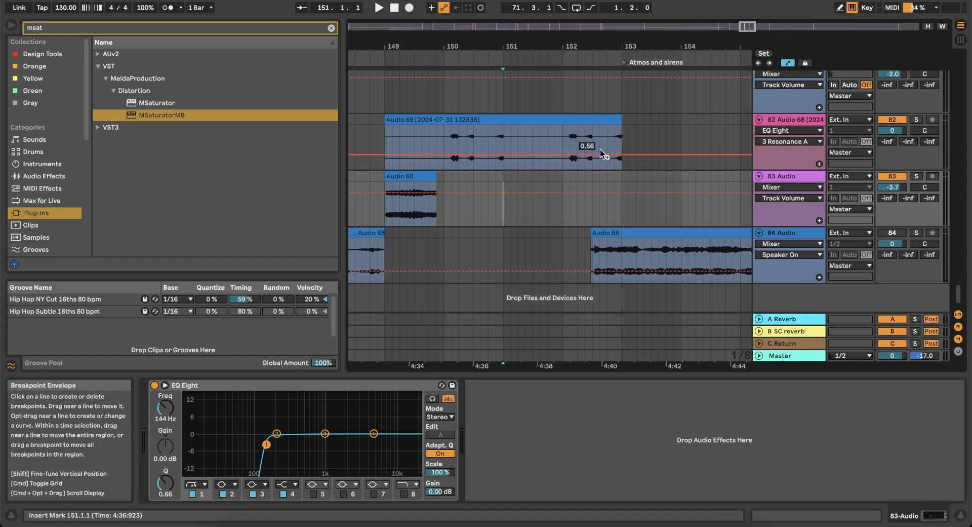
pyautogui.hscroll(1, 606, 235)
pyautogui.scroll(3, 613, 232)
pyautogui.scroll(1, 613, 232)
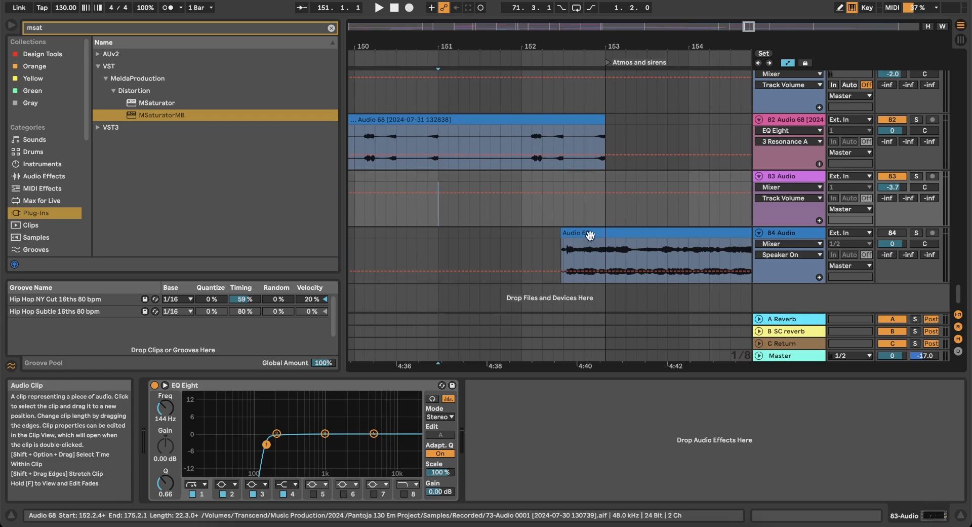
pyautogui.moveTo(581, 233); pyautogui.dragTo(626, 232)
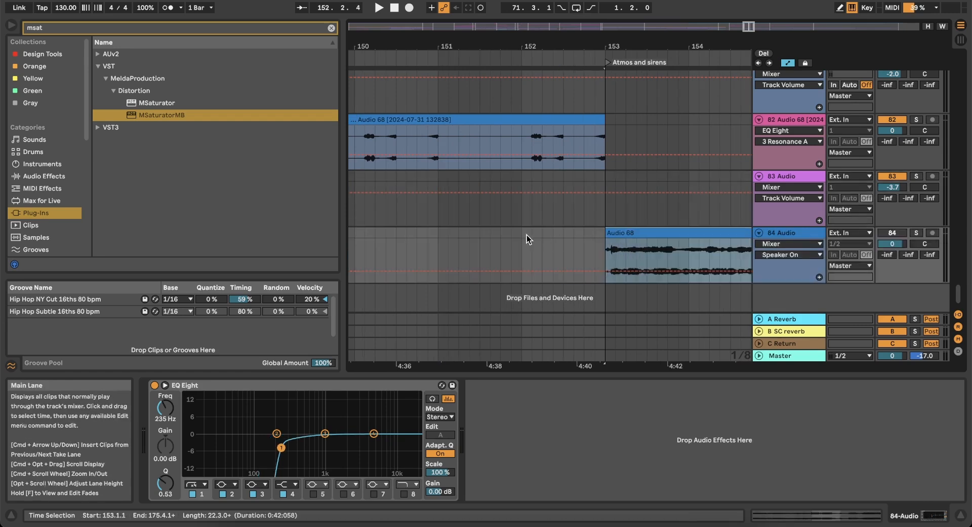
# Turn track 84 on and audition its moved clip from 151.4.3, 158.2.1 and 159.4.3.
pyautogui.click(509, 235)
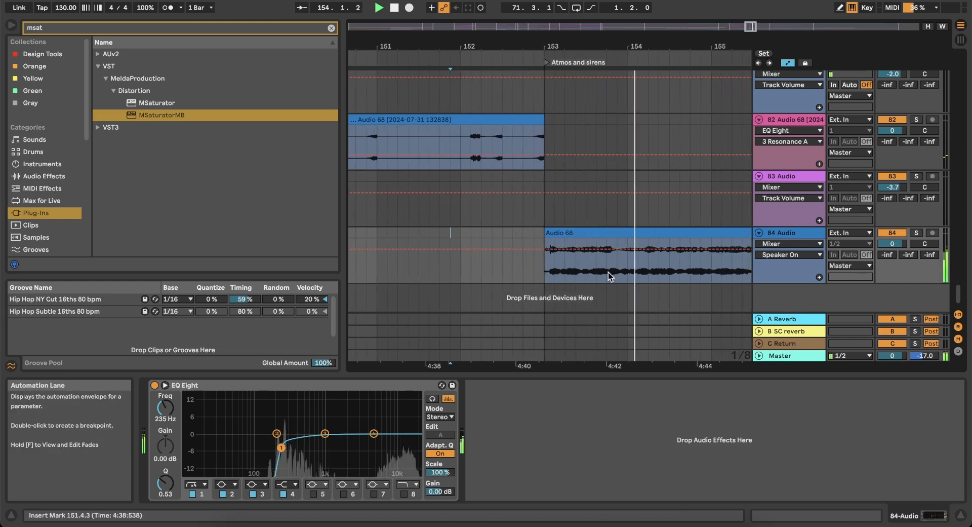
pyautogui.press('space')
pyautogui.scroll(-4, 608, 276)
pyautogui.hscroll(2, 619, 274)
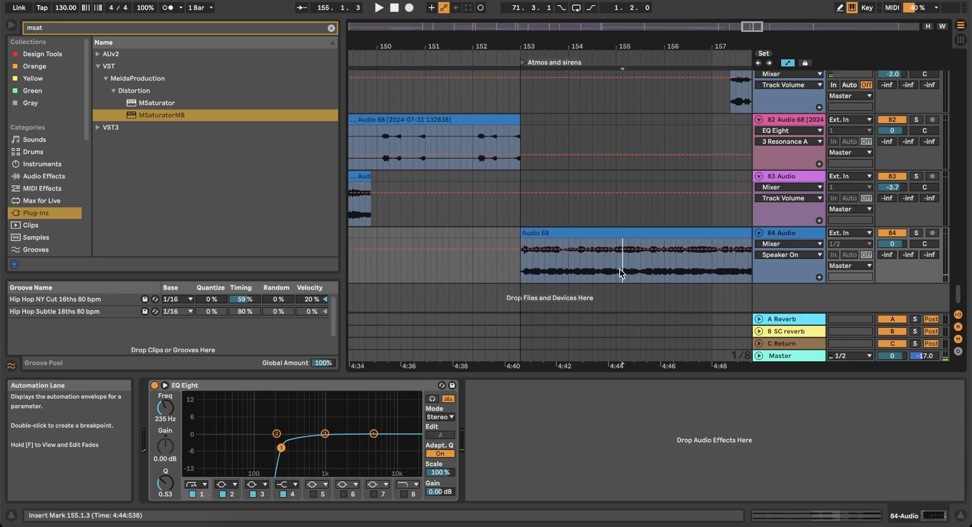
pyautogui.press('space')
pyautogui.scroll(-2, 620, 269)
pyautogui.click(647, 275)
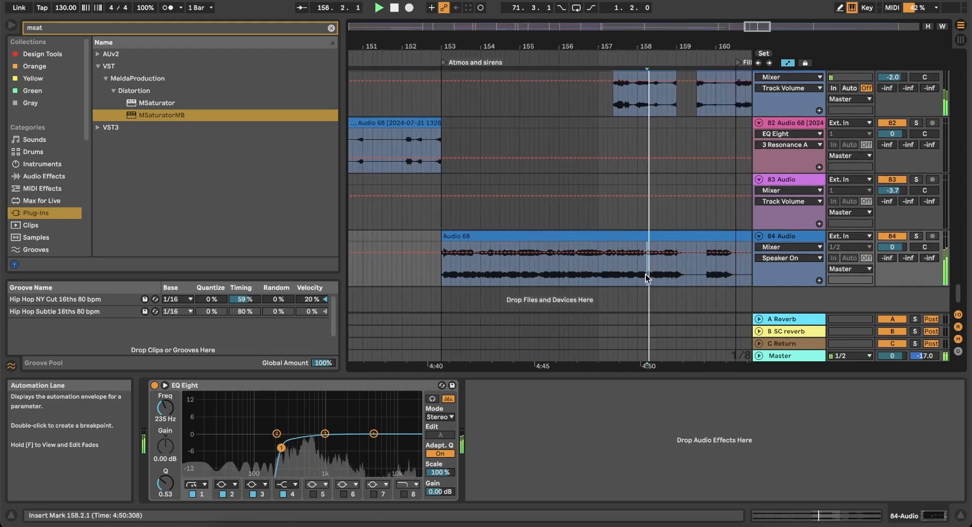
pyautogui.hscroll(3, 646, 274)
pyautogui.click(642, 273)
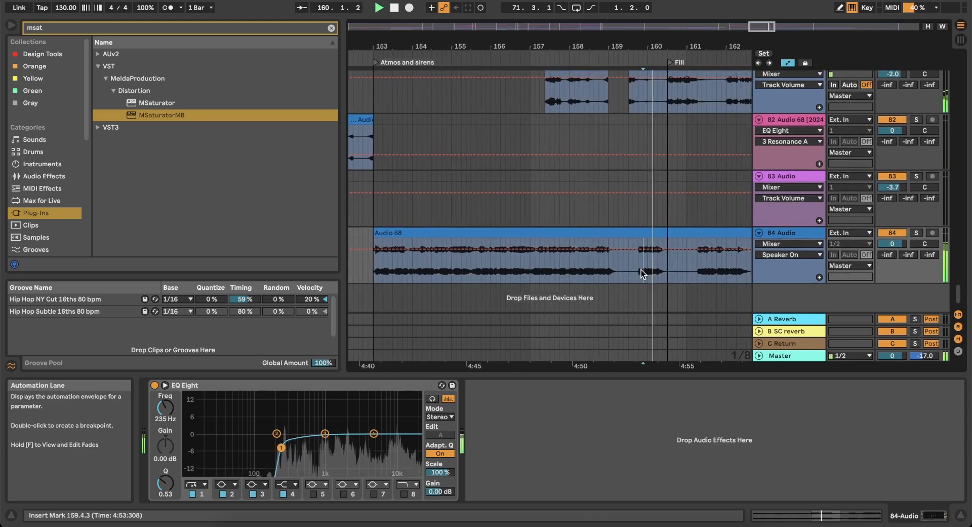
pyautogui.scroll(4, 643, 275)
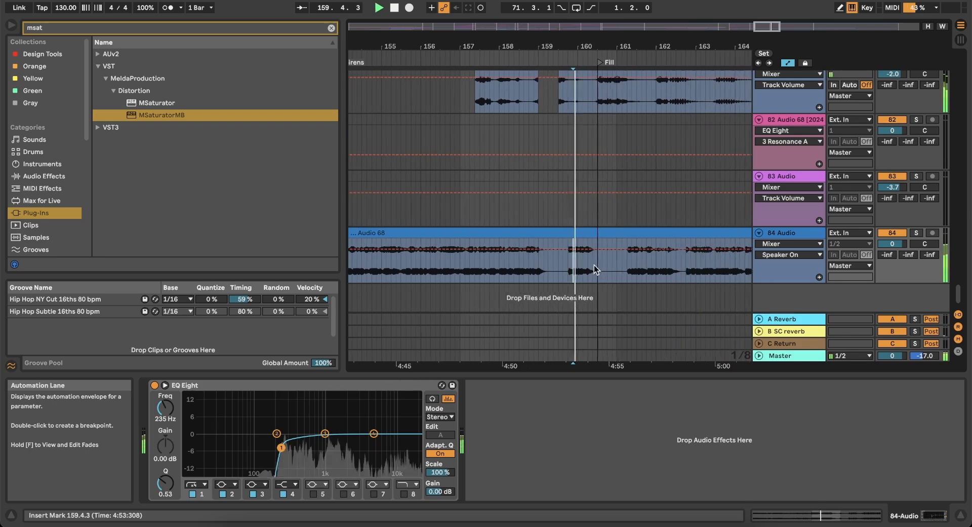
# Split the Audio 68 clip on track 84 at 160.1.1 and trim the first part's end back to 159.2.3.
pyautogui.click(560, 266)
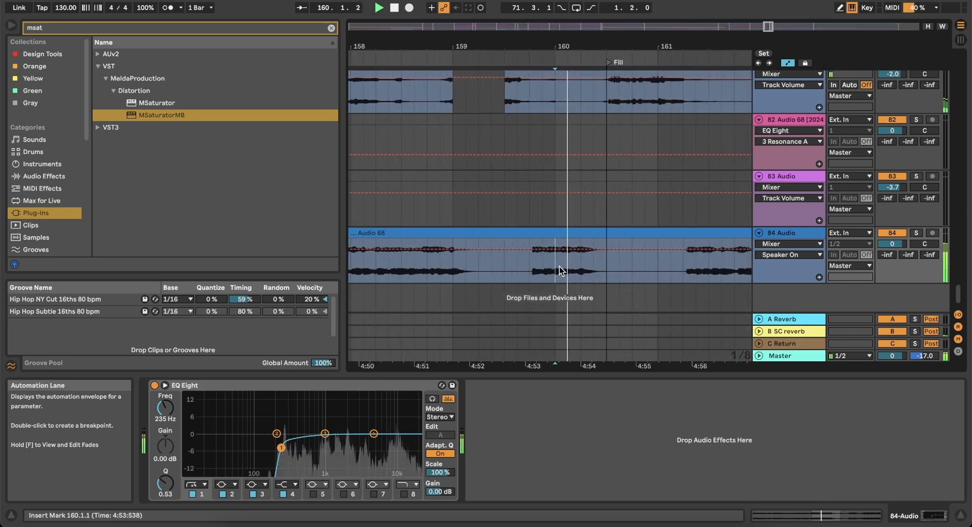
pyautogui.press('super+e')
pyautogui.moveTo(552, 233); pyautogui.dragTo(496, 233)
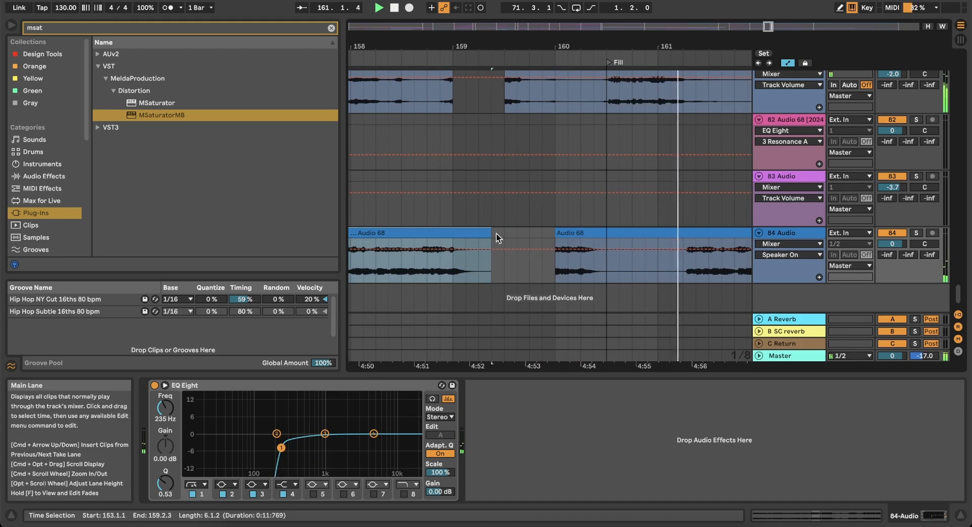
# Play from 160.1.1, split the second part on track 84 at the Fill marker, and delete the piece between 160.1.1 and 160.3.1.
pyautogui.click(560, 232)
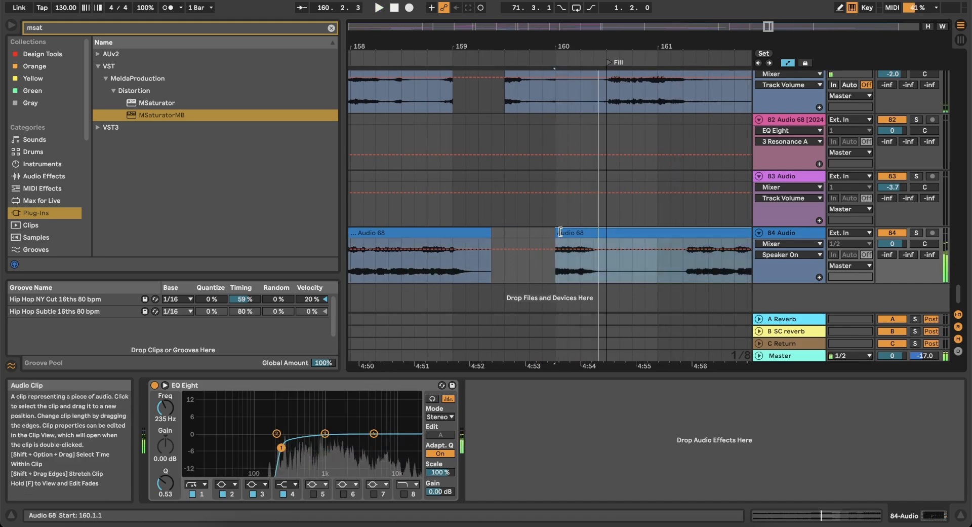
pyautogui.press('space')
pyautogui.click(607, 269)
pyautogui.press('super+e')
pyautogui.click(591, 233)
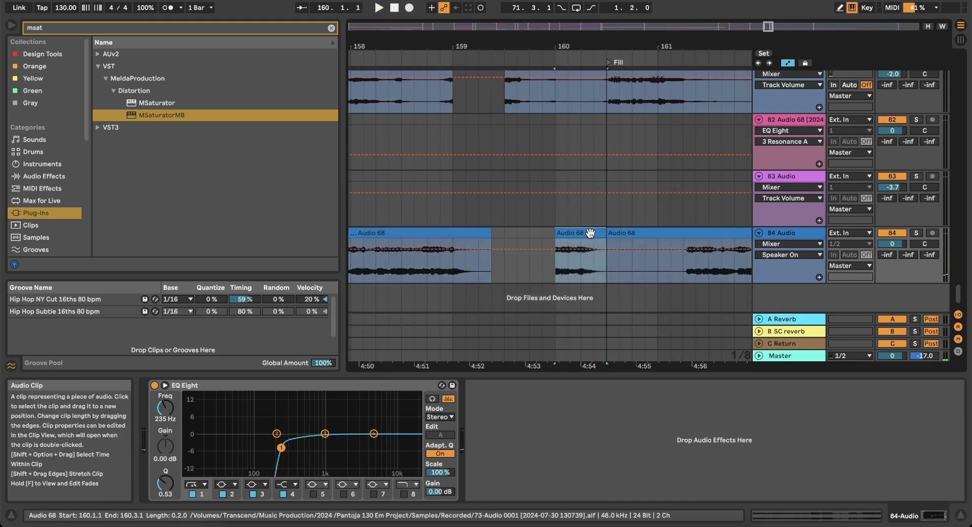
pyautogui.press('Delete')
# Insert a new audio track directly below track 83.
pyautogui.scroll(-5, 591, 233)
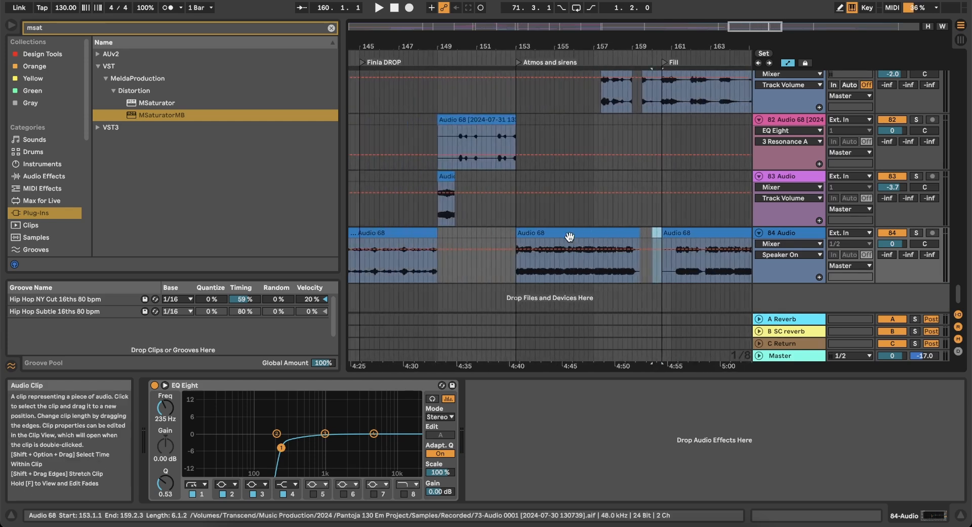
pyautogui.rightClick(777, 176)
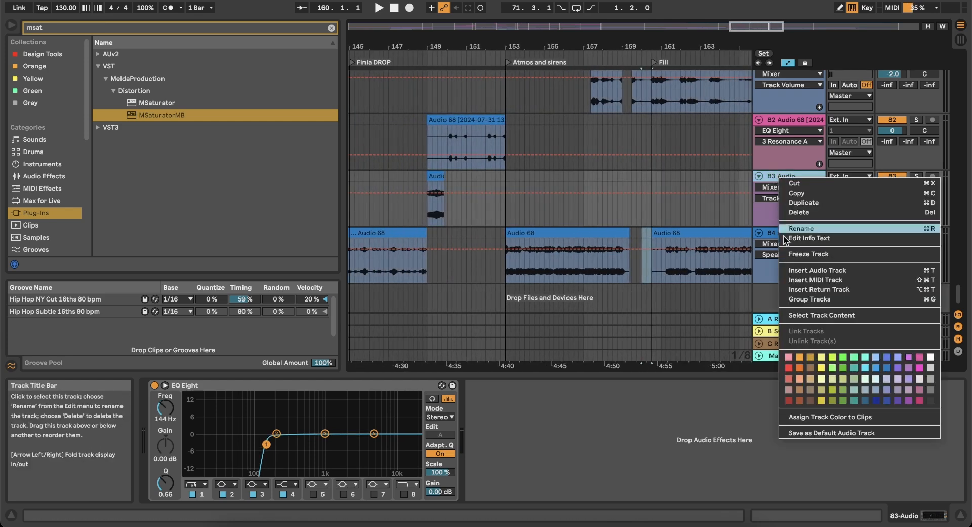
pyautogui.click(816, 269)
pyautogui.click(503, 234)
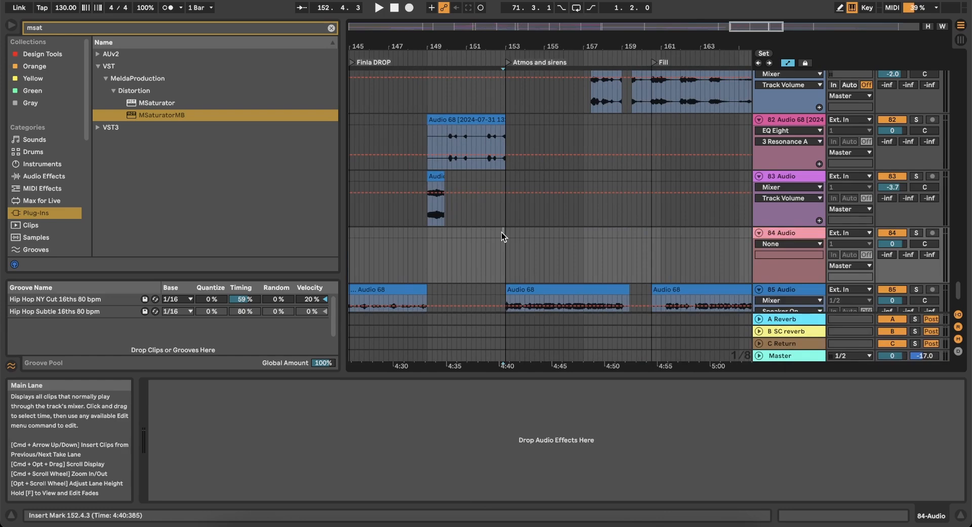
pyautogui.scroll(-2, 506, 230)
pyautogui.hscroll(-2, 506, 230)
pyautogui.scroll(3, 530, 196)
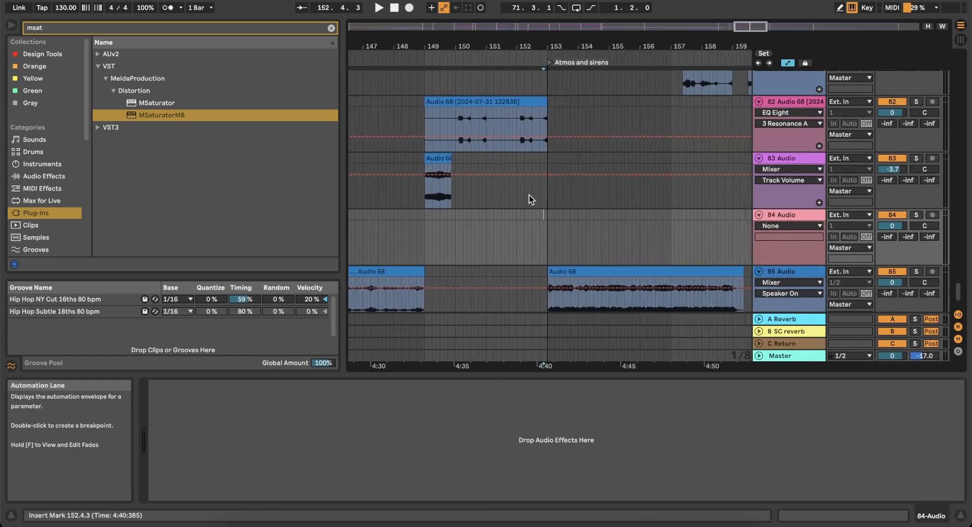
# Set the fixed grid to 1/2 and turn track 85 off.
pyautogui.rightClick(510, 223)
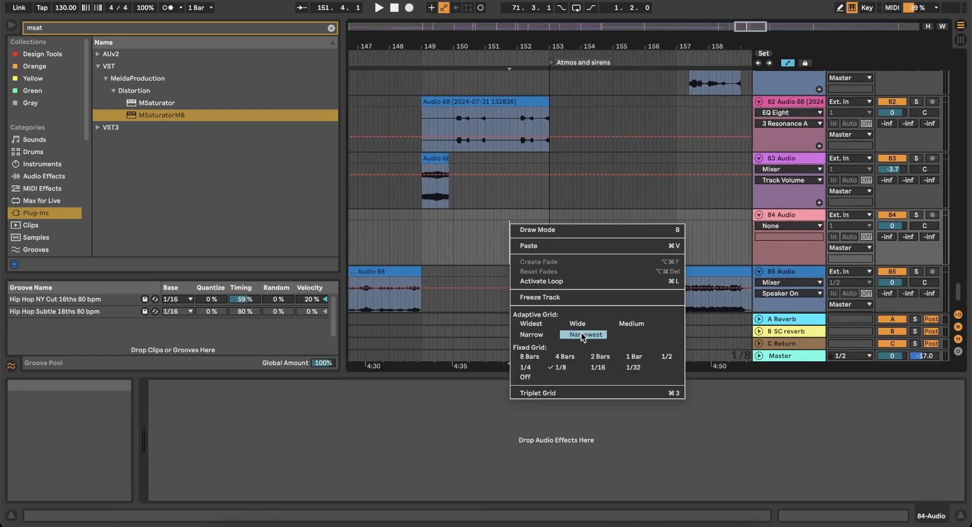
pyautogui.click(600, 357)
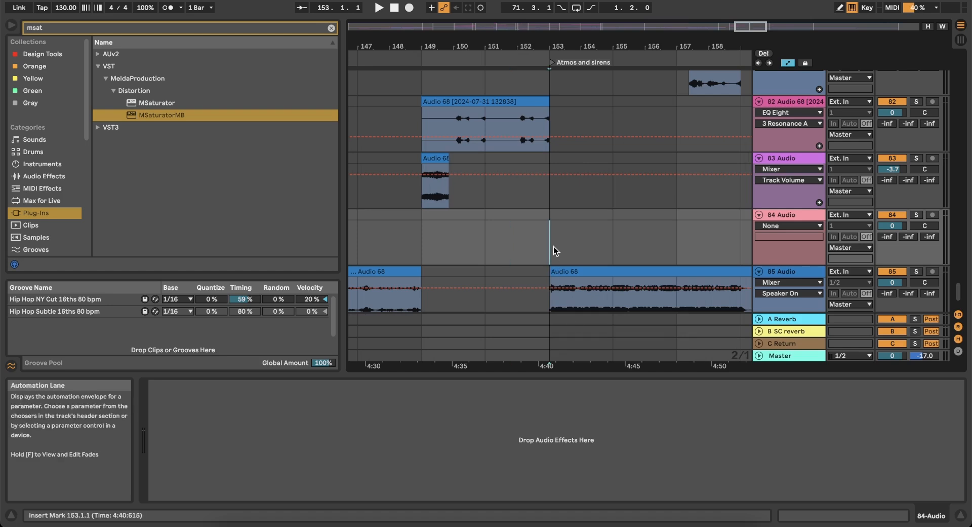
pyautogui.press('super+1')
pyautogui.press('super+1')
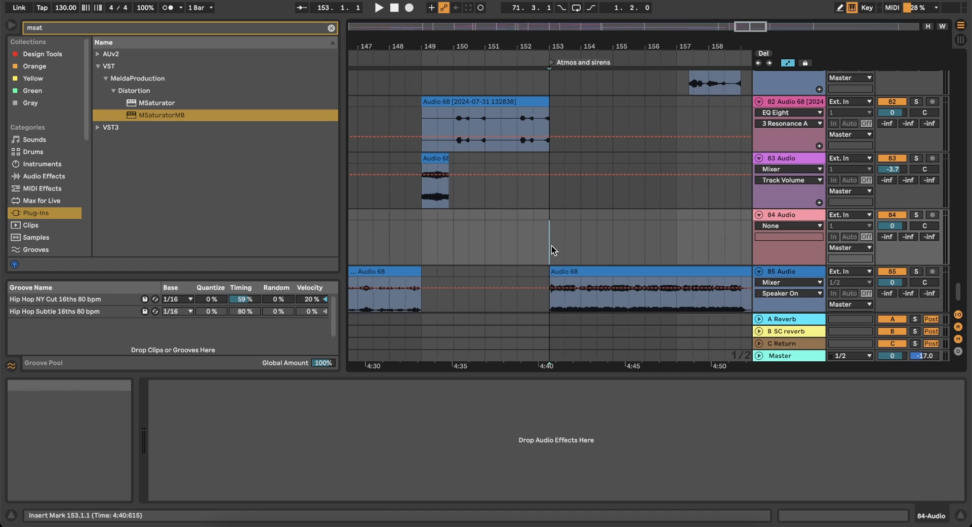
pyautogui.scroll(-3, 562, 242)
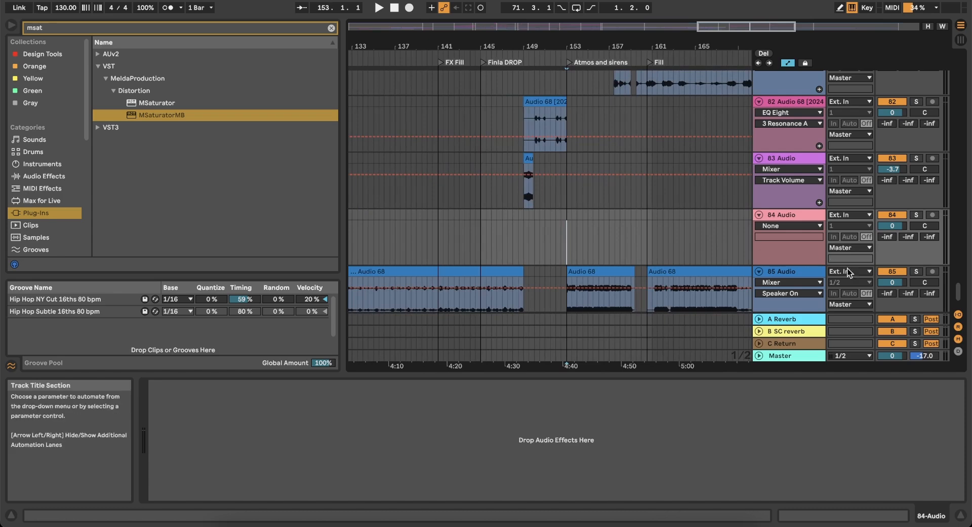
pyautogui.scroll(3, 588, 209)
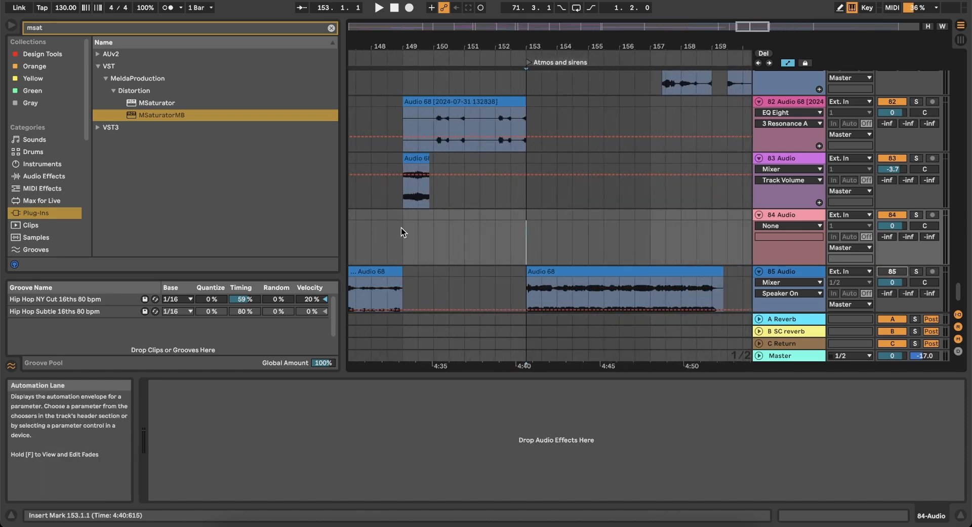
pyautogui.scroll(-2, 401, 227)
pyautogui.hscroll(-1, 401, 227)
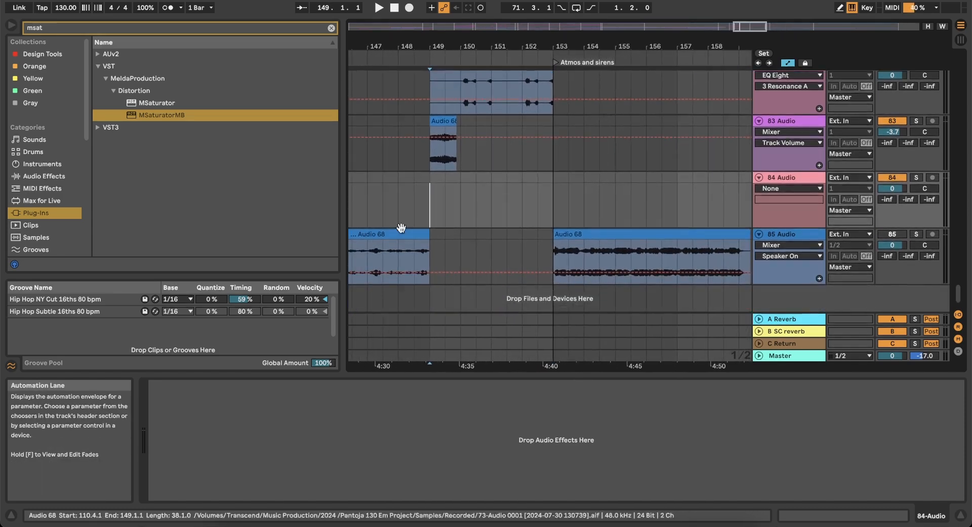
# Place a half-bar Audio 68 clip on track 84 at 153.1.1 with the track volume at -10.4 and audition it.
pyautogui.click(558, 190)
pyautogui.press('F9')
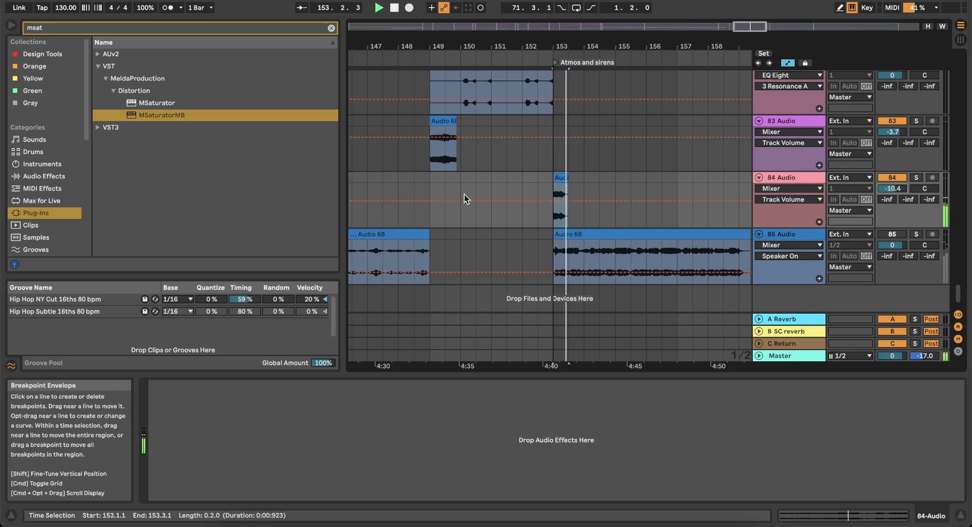
pyautogui.click(429, 188)
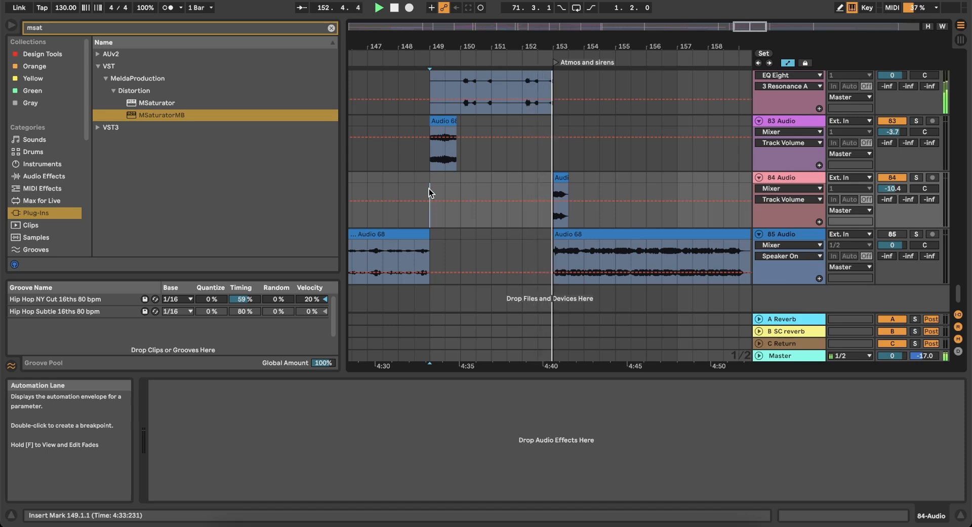
# Move the short Audio 68 clip on track 84 to start at 153.3.1 and play from 152.3.1.
pyautogui.click(564, 176)
pyautogui.moveTo(563, 177); pyautogui.dragTo(579, 178)
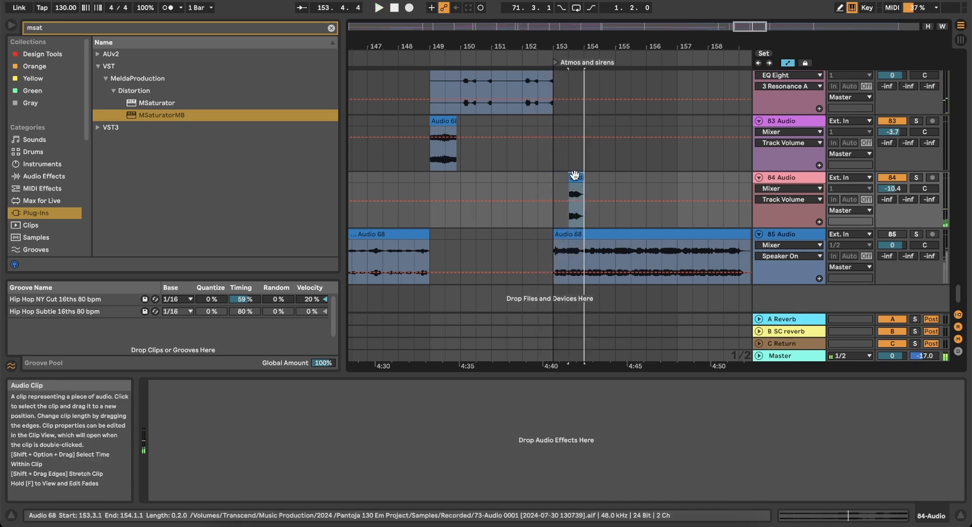
pyautogui.click(553, 189)
pyautogui.click(531, 187)
pyautogui.press('space')
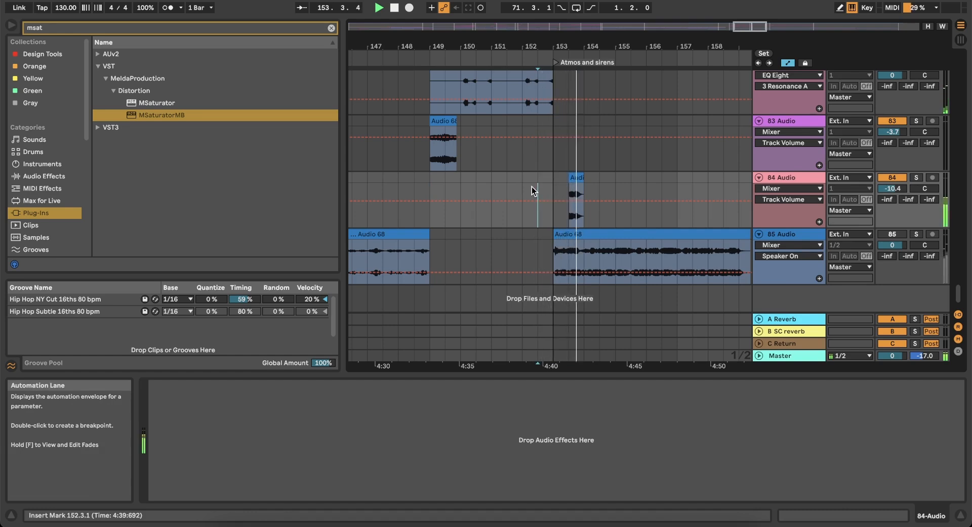
pyautogui.press('space')
# Go to the KICK and BASSES tracks and play the start of the "Atmos and sirens" section from 153.1.1.
pyautogui.scroll(10, 572, 197)
pyautogui.scroll(15, 573, 197)
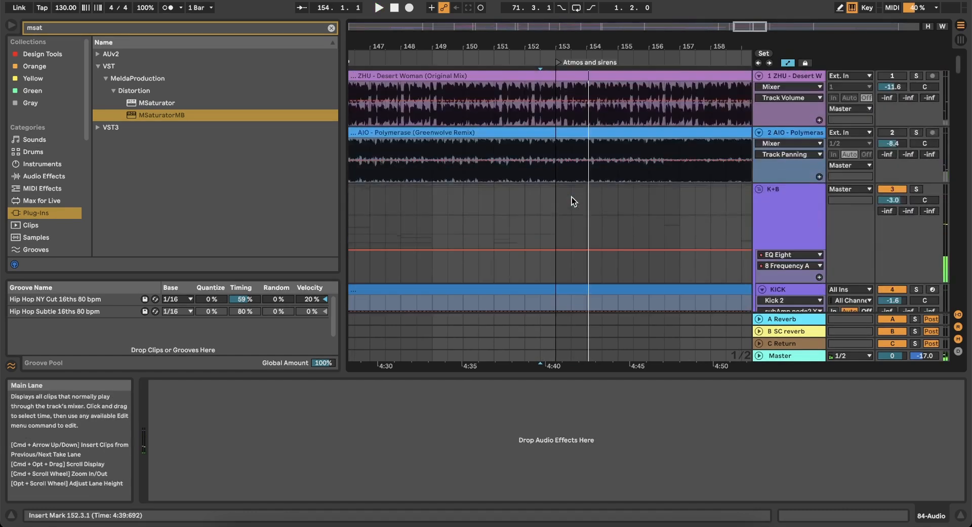
pyautogui.scroll(5, 572, 198)
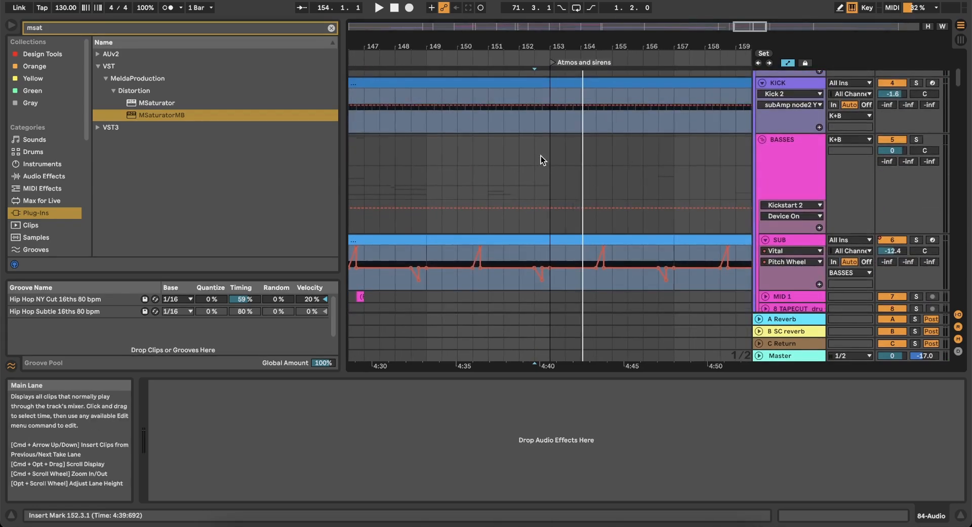
pyautogui.click(542, 156)
pyautogui.press('space')
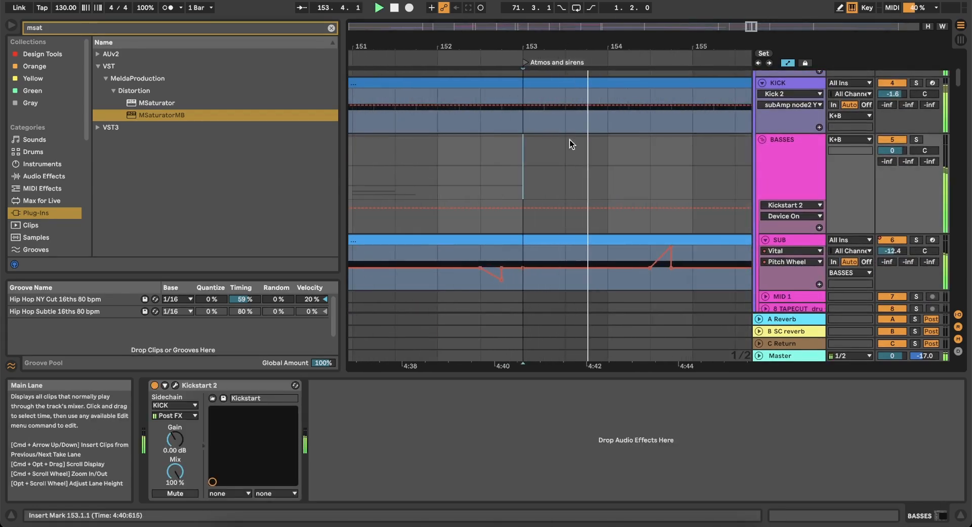
pyautogui.press('space')
# Split the KICK clip at 154.1.1, trim the first part's end back to about 153.3.3, and audition the gap.
pyautogui.click(603, 120)
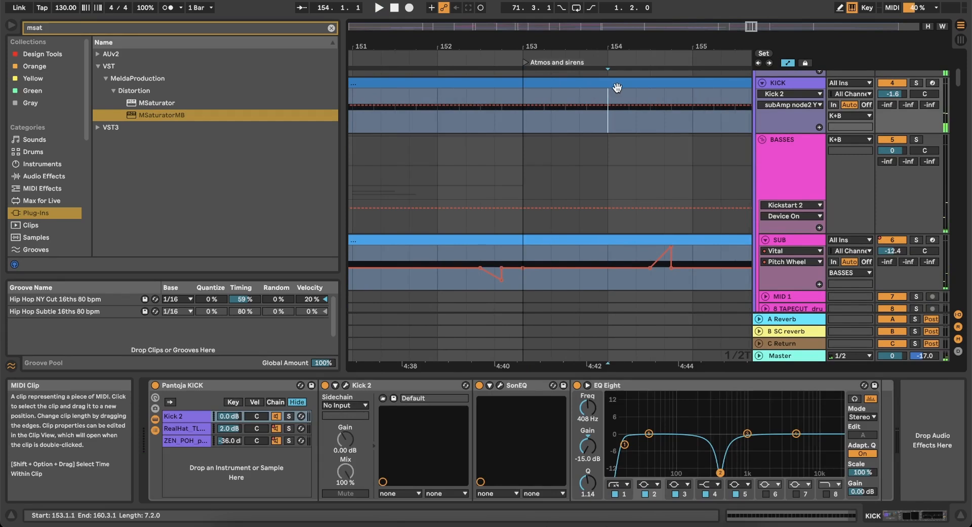
pyautogui.moveTo(601, 82); pyautogui.dragTo(576, 82)
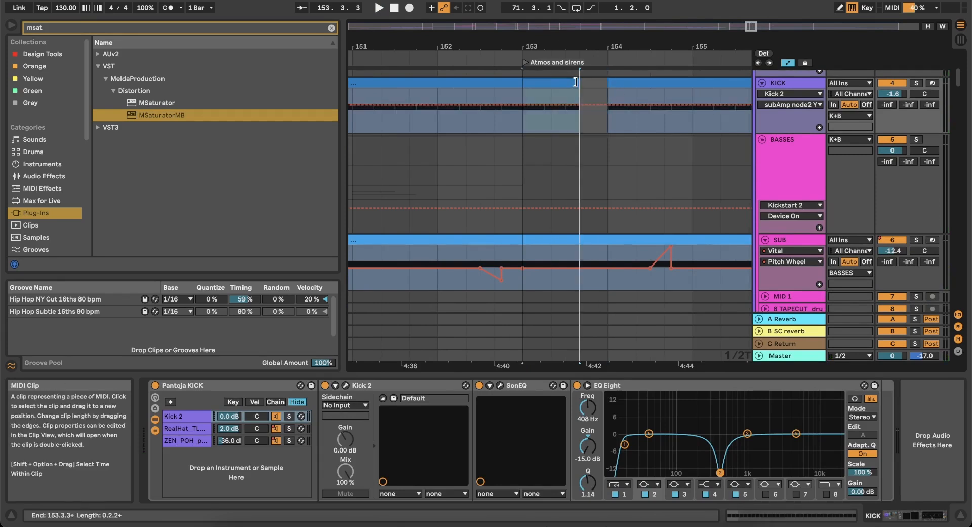
pyautogui.press('space')
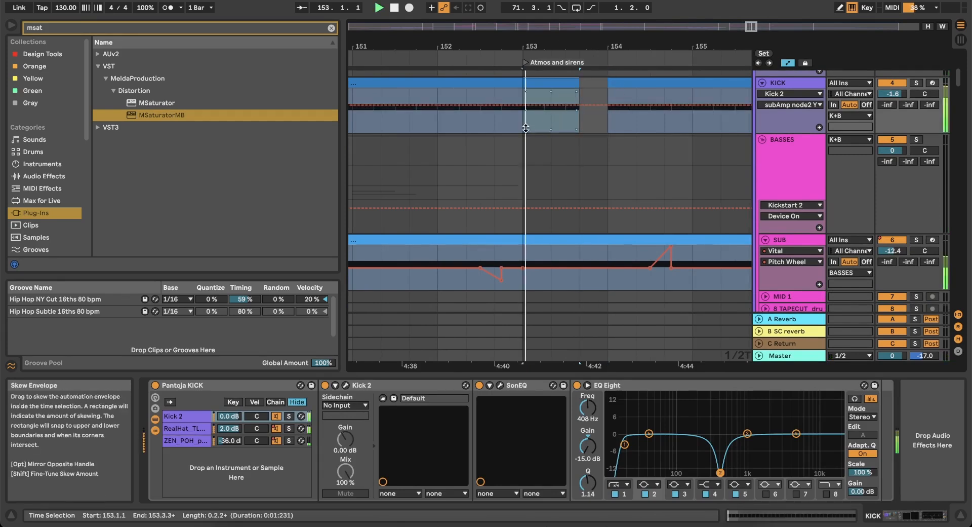
pyautogui.press('space')
# Set the grid to 1/4T, trim the KICK clip's end before 154.1.1 back to 153.3.1, and audition from 153.1.1.
pyautogui.click(551, 157)
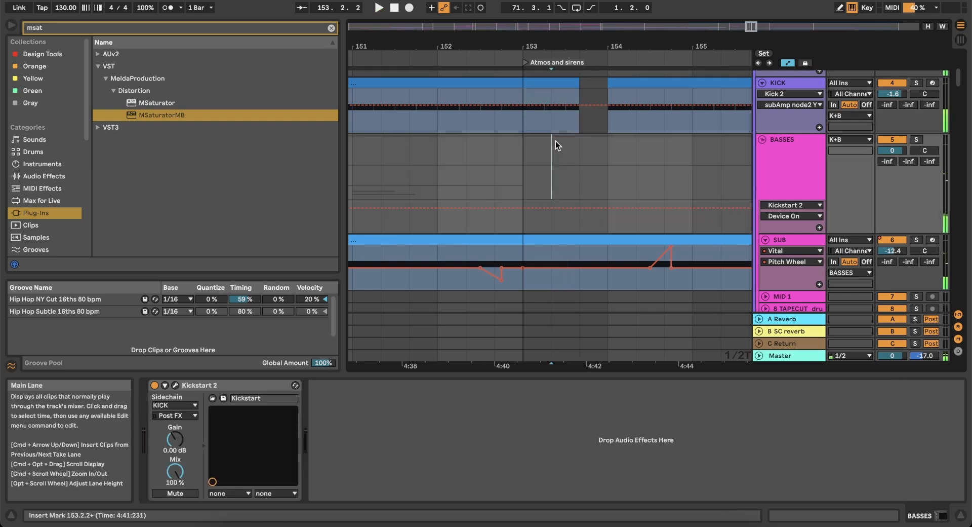
pyautogui.rightClick(551, 157)
pyautogui.press('Escape')
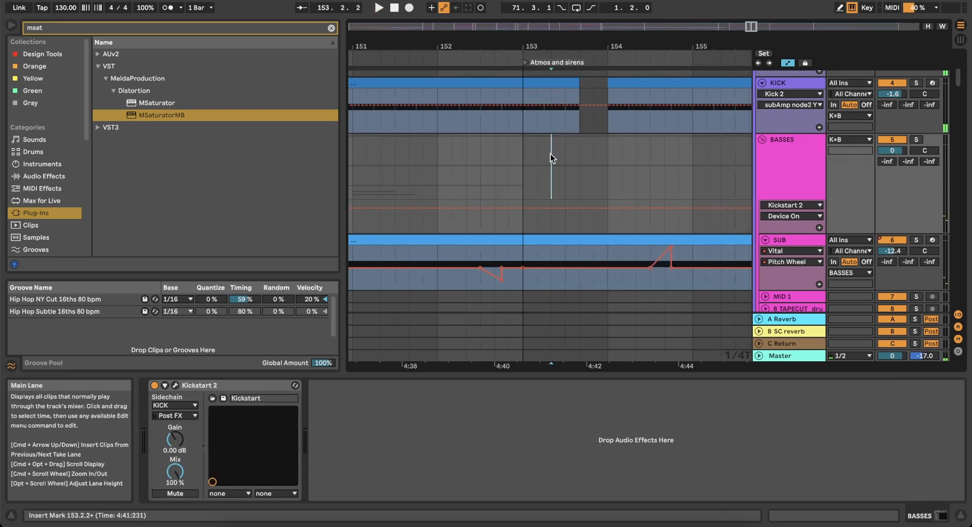
pyautogui.click(570, 83)
pyautogui.moveTo(571, 83); pyautogui.dragTo(567, 84)
pyautogui.press('space')
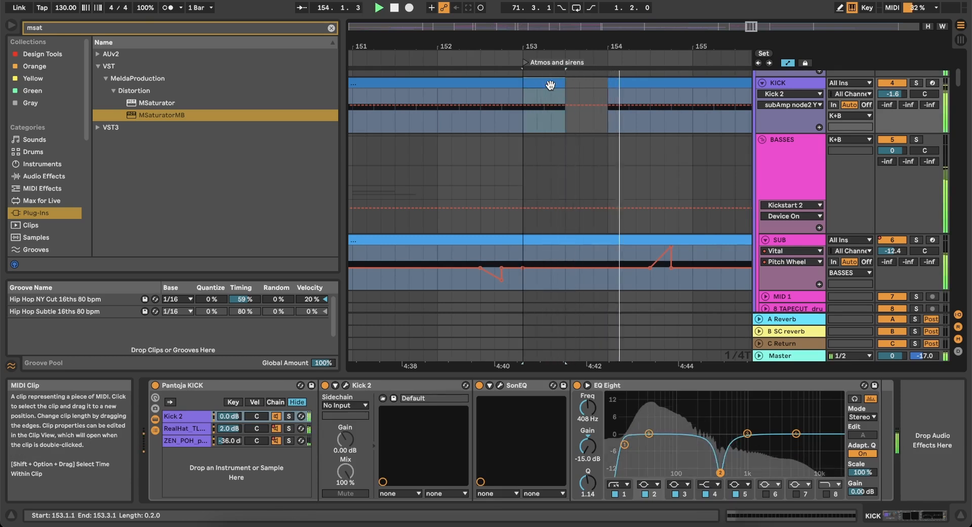
pyautogui.press('space')
pyautogui.press('space')
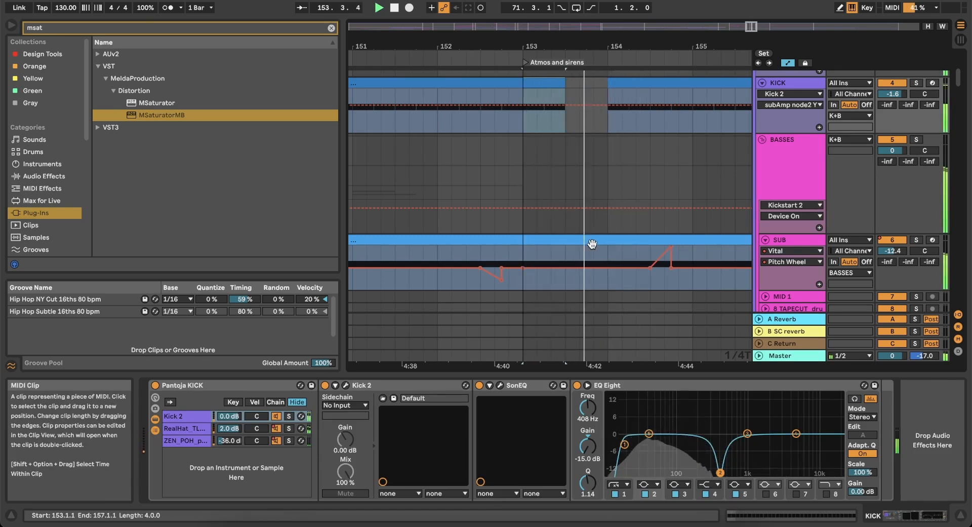
# Split the SUB clip at 154.1.1 and trim the first part's end back to 153.3.1.
pyautogui.click(579, 241)
pyautogui.press('space')
pyautogui.click(608, 258)
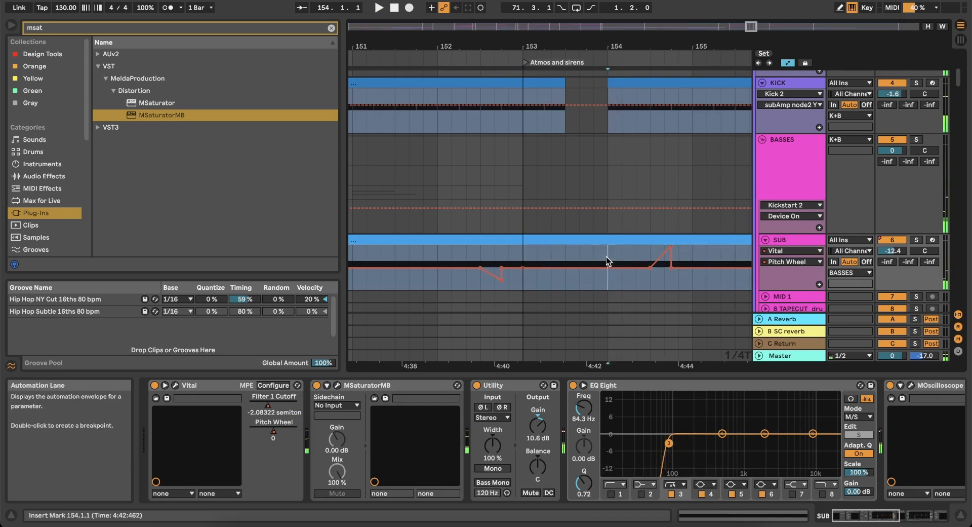
pyautogui.click(586, 243)
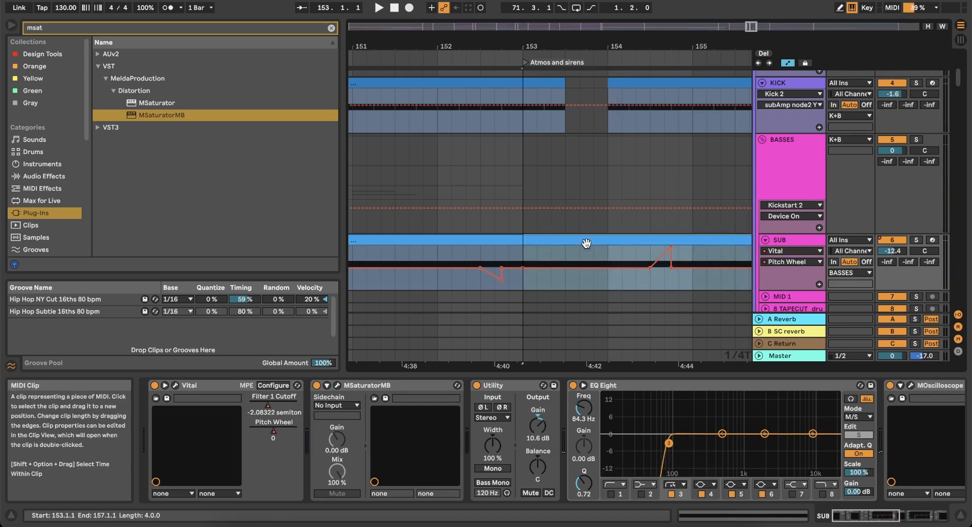
pyautogui.click(608, 253)
pyautogui.press('super+e')
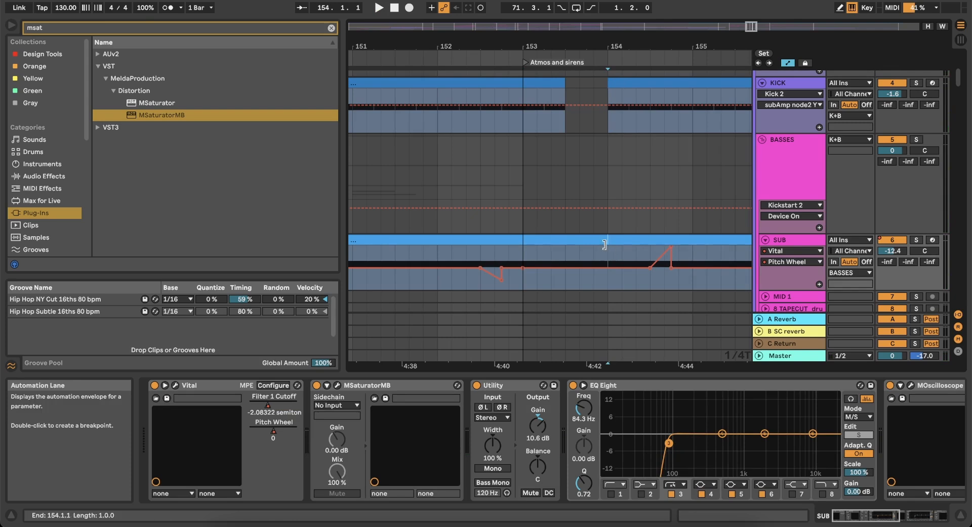
pyautogui.moveTo(605, 243); pyautogui.dragTo(565, 242)
# In the SUB clip starting at 154.1.1, trim the start of the long note to 2.1.1.
pyautogui.click(610, 242)
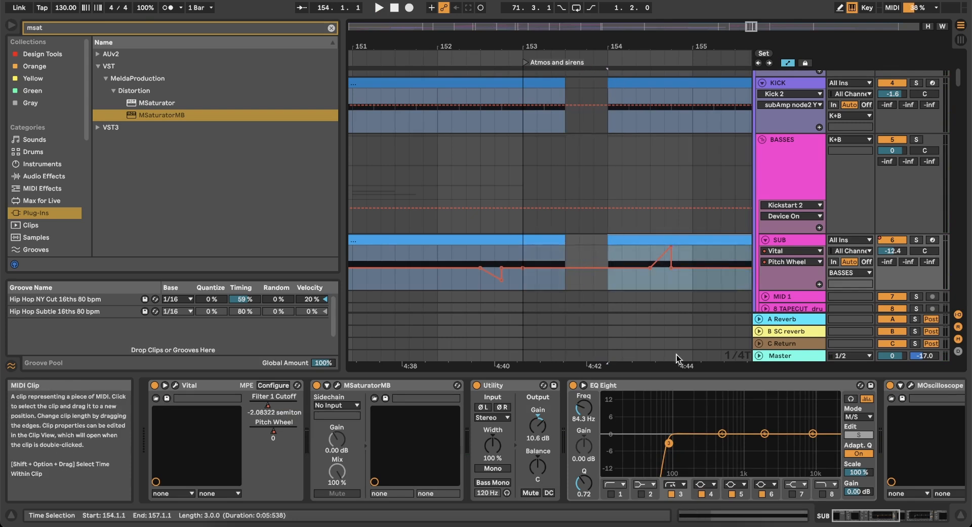
pyautogui.click(734, 516)
pyautogui.click(646, 443)
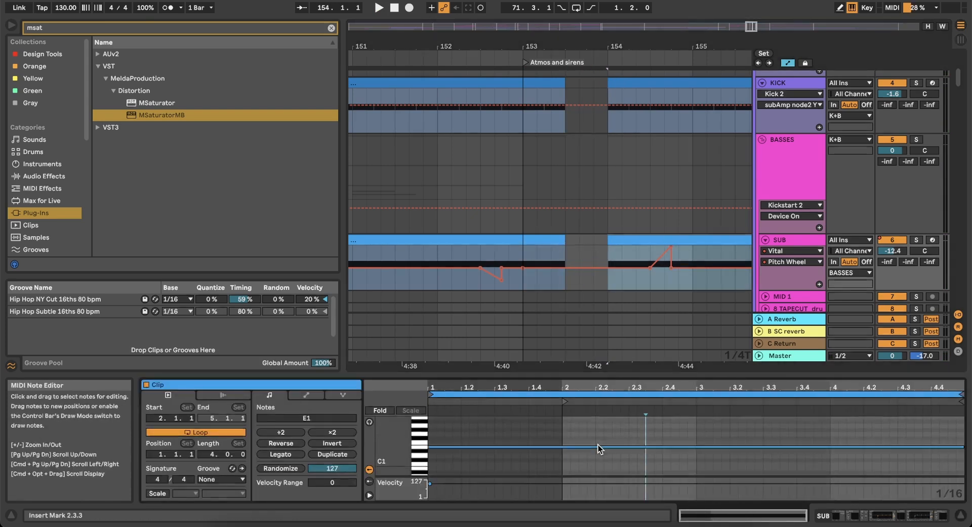
pyautogui.scroll(2, 597, 445)
pyautogui.click(596, 446)
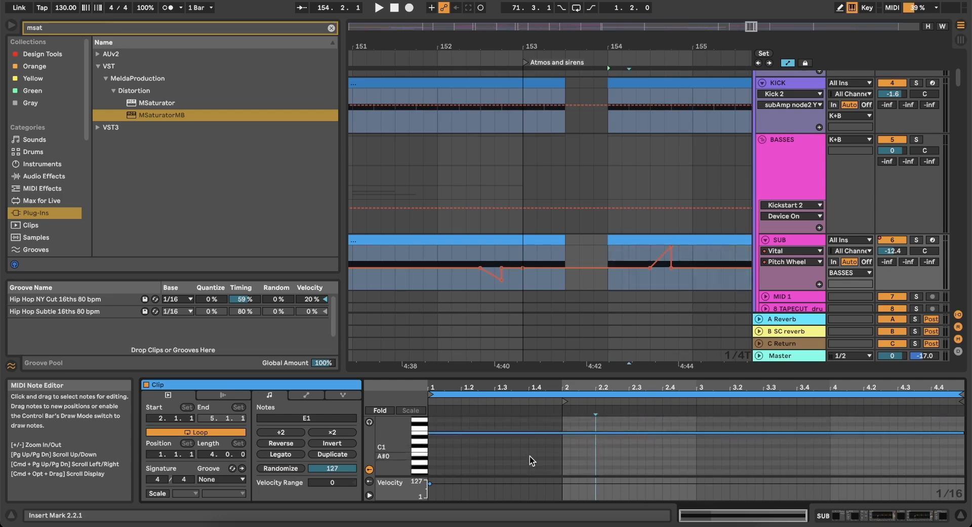
pyautogui.scroll(1, 530, 456)
pyautogui.moveTo(430, 436); pyautogui.dragTo(558, 435)
pyautogui.click(613, 253)
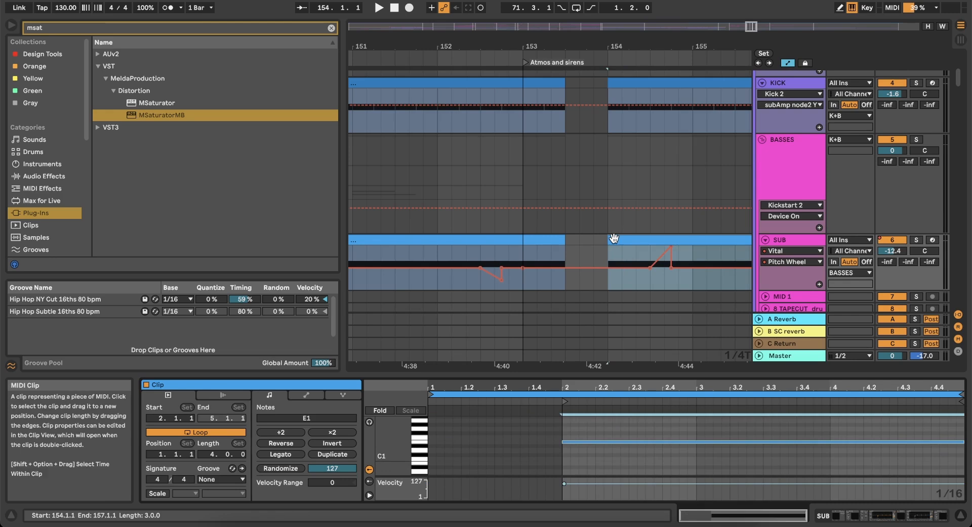
# Audition the kick and sub gap by playing from 153.1.1 and again from 150.3.1.
pyautogui.click(527, 188)
pyautogui.press('space')
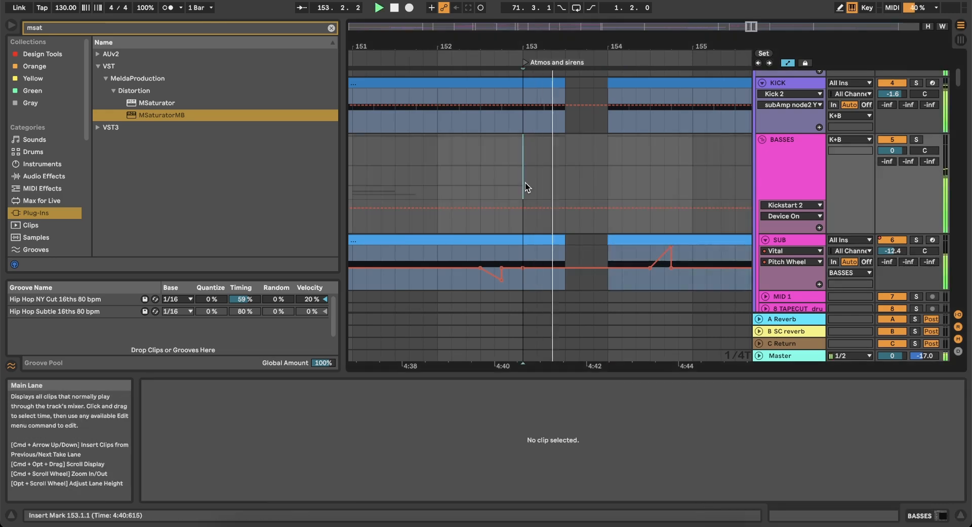
pyautogui.scroll(-5, 588, 181)
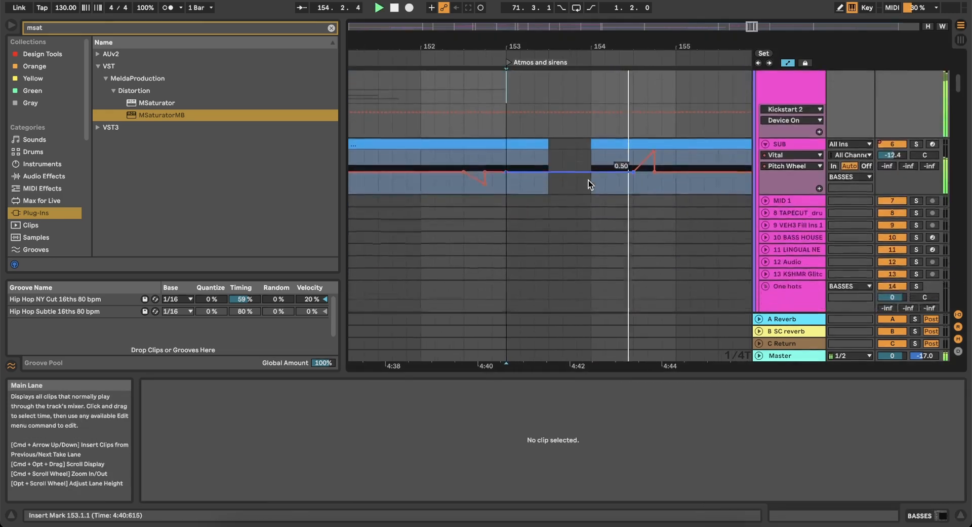
pyautogui.scroll(5, 588, 180)
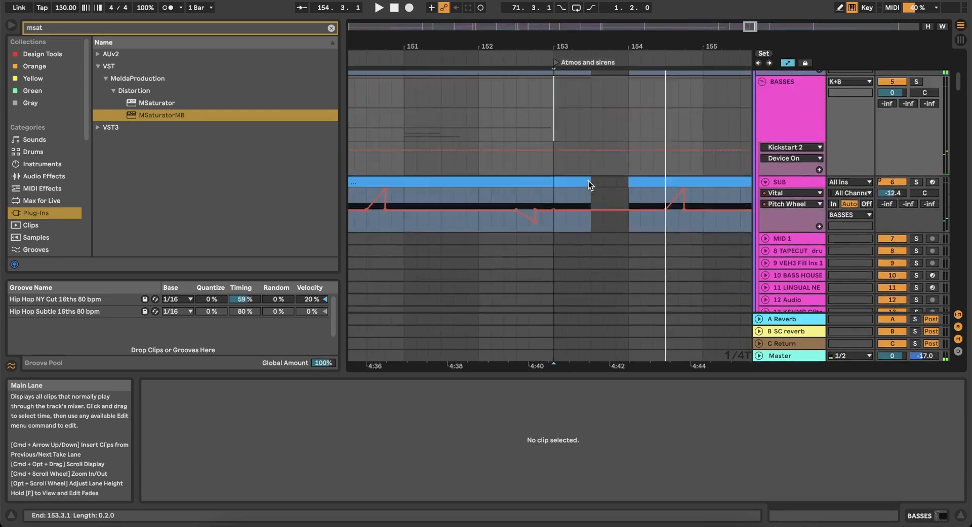
pyautogui.scroll(2, 589, 181)
pyautogui.click(507, 164)
pyautogui.press('space')
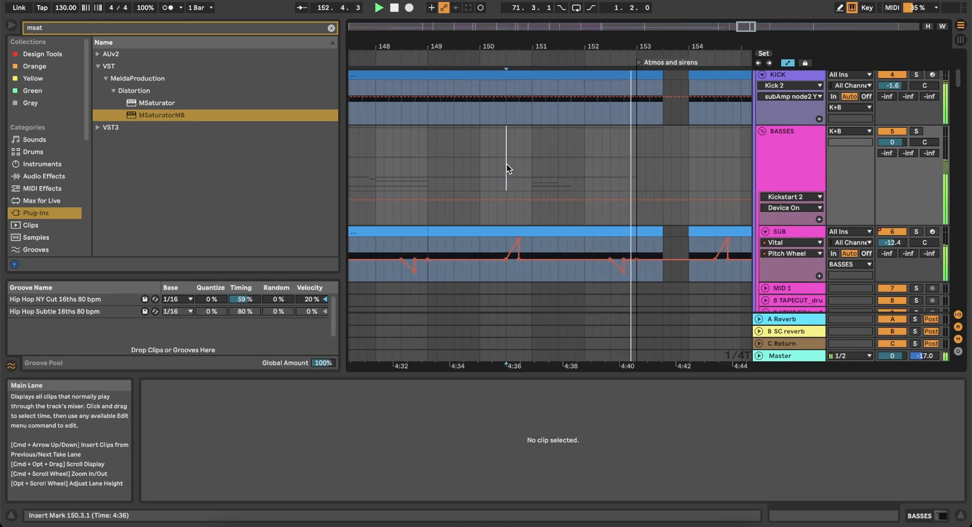
# Undo the last KICK and SUB gap edits and move the short Audio 68 clip on track 84 Audio to start at 152.3.1.
pyautogui.press('super+z')
pyautogui.press('super+z')
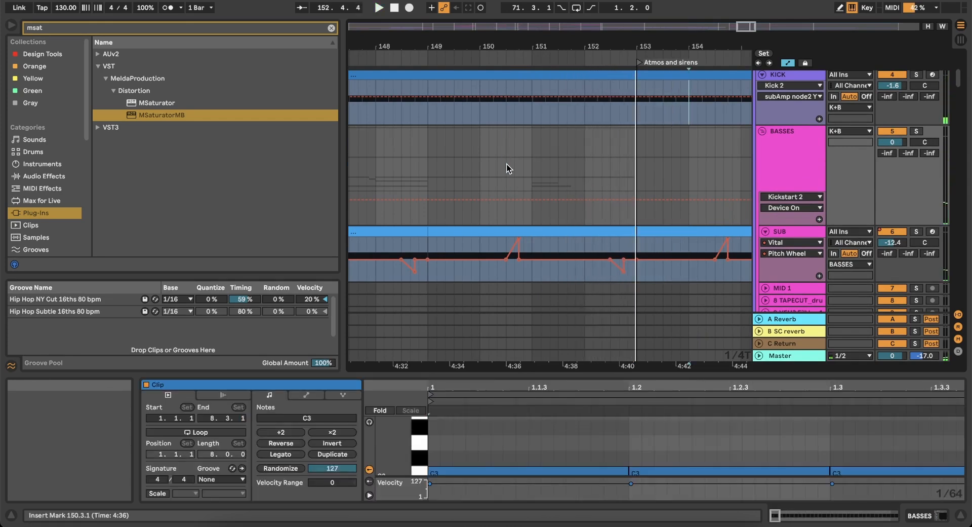
pyautogui.scroll(-10, 587, 185)
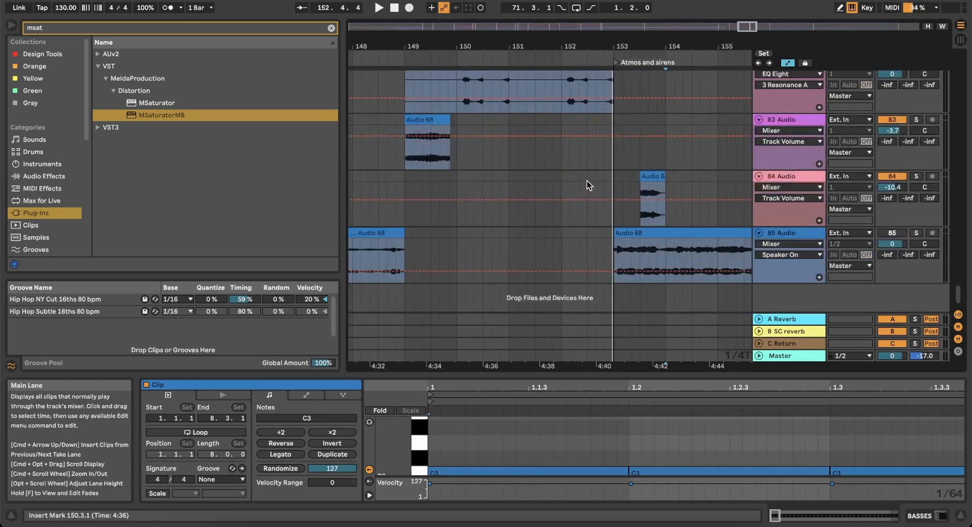
pyautogui.moveTo(651, 185); pyautogui.dragTo(596, 182)
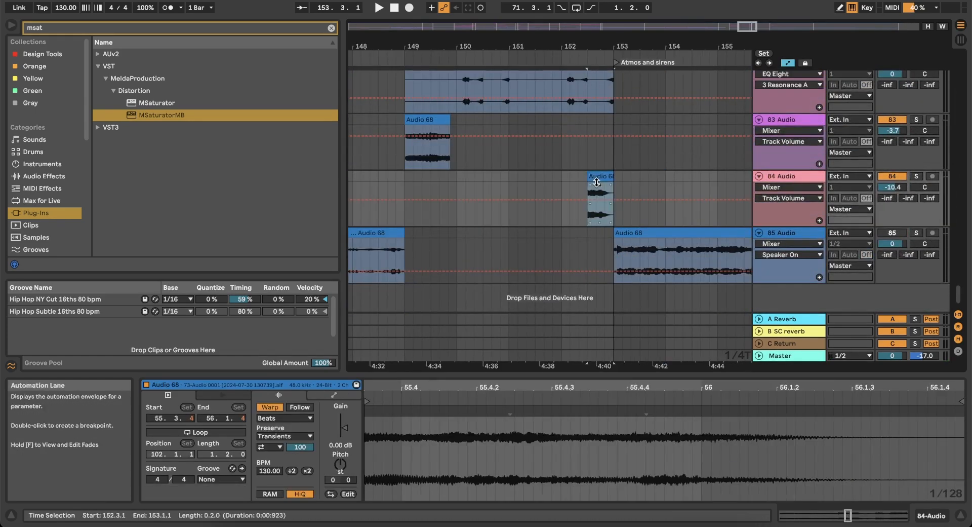
pyautogui.click(587, 121)
pyautogui.press('space')
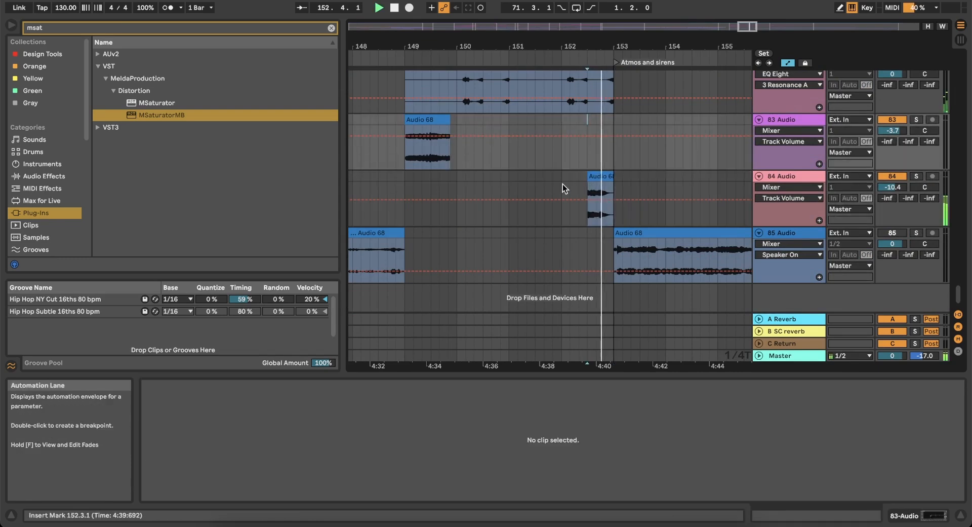
# Trim the ends of the KICK and SUB clips before 153.1.1 back to 152.3.1 and audition from 151.1.1.
pyautogui.scroll(10, 563, 184)
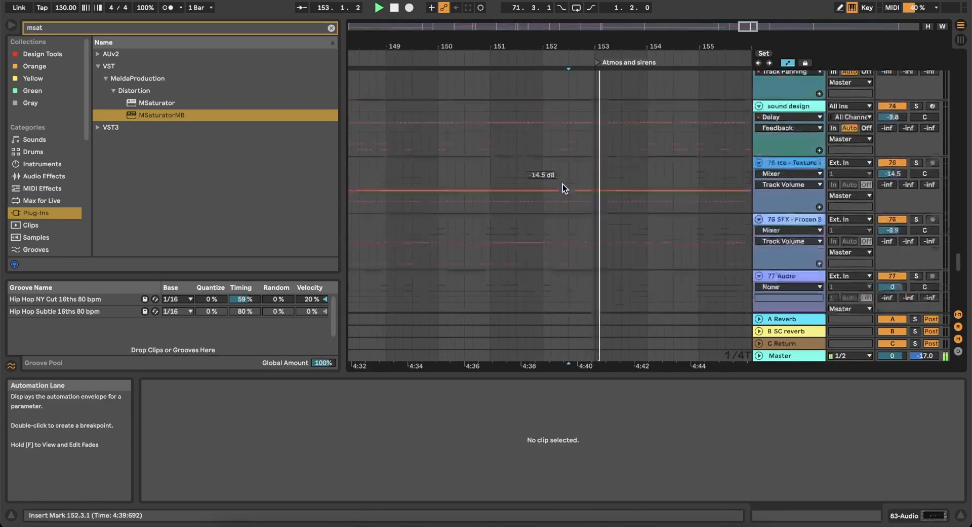
pyautogui.scroll(20, 563, 184)
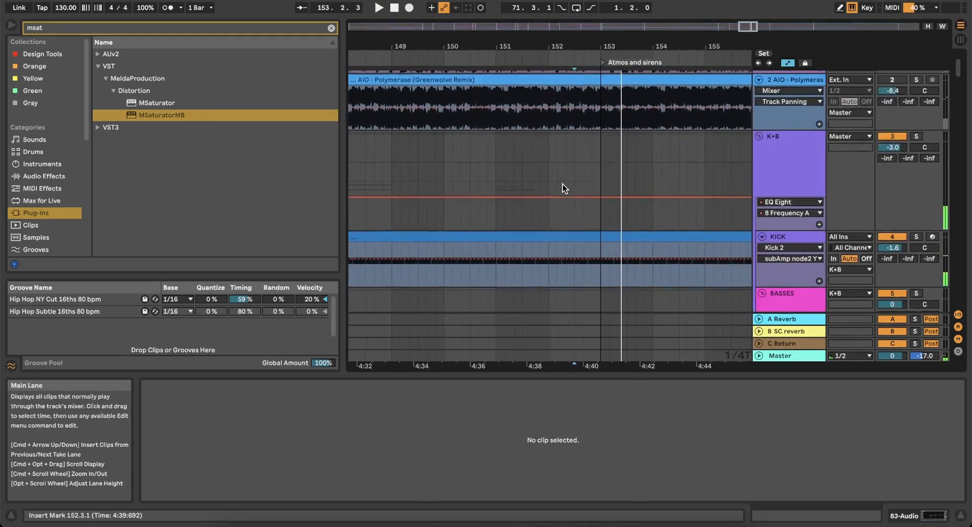
pyautogui.scroll(-2, 563, 183)
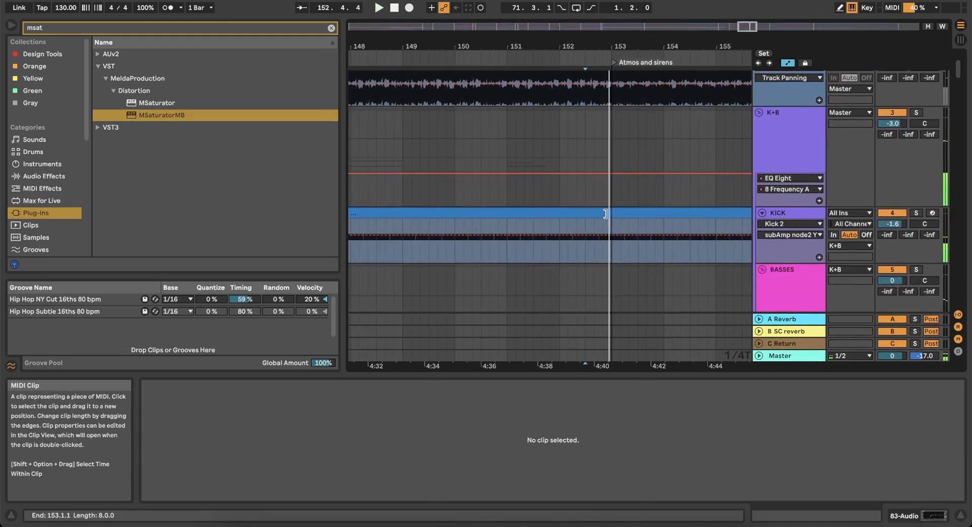
pyautogui.moveTo(605, 213); pyautogui.dragTo(582, 238)
pyautogui.scroll(-5, 632, 226)
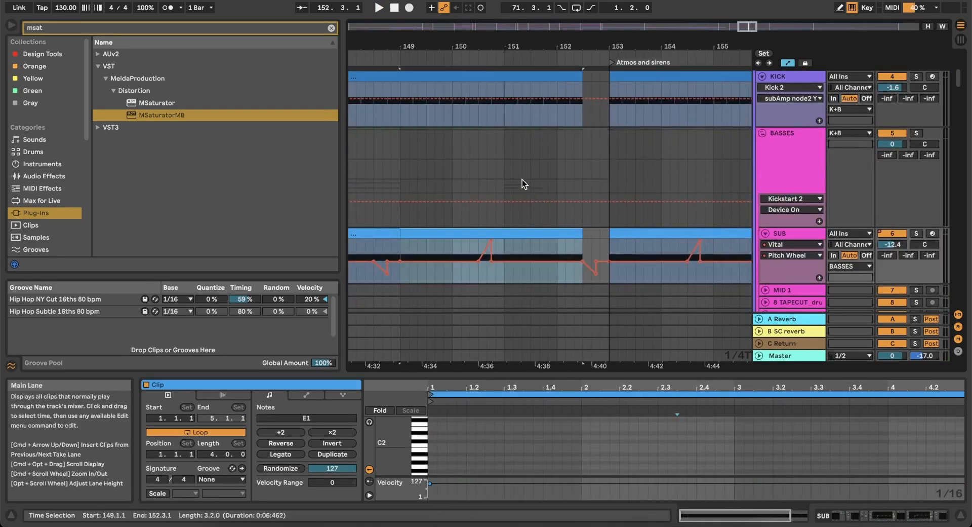
pyautogui.click(503, 158)
pyautogui.press('space')
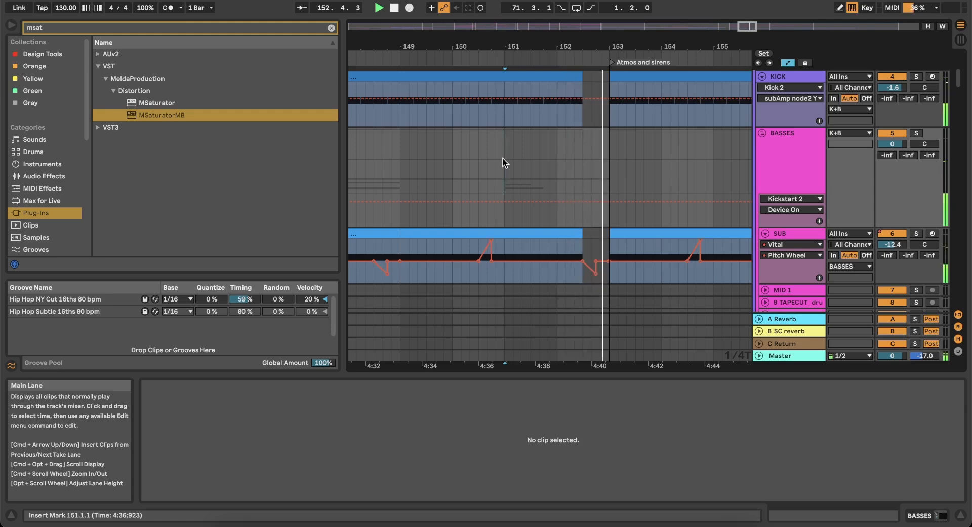
# Trim the end of the MIDI clip before 153.1.1 on track 64 DRUMS back to 152.3.1.
pyautogui.scroll(-10, 609, 183)
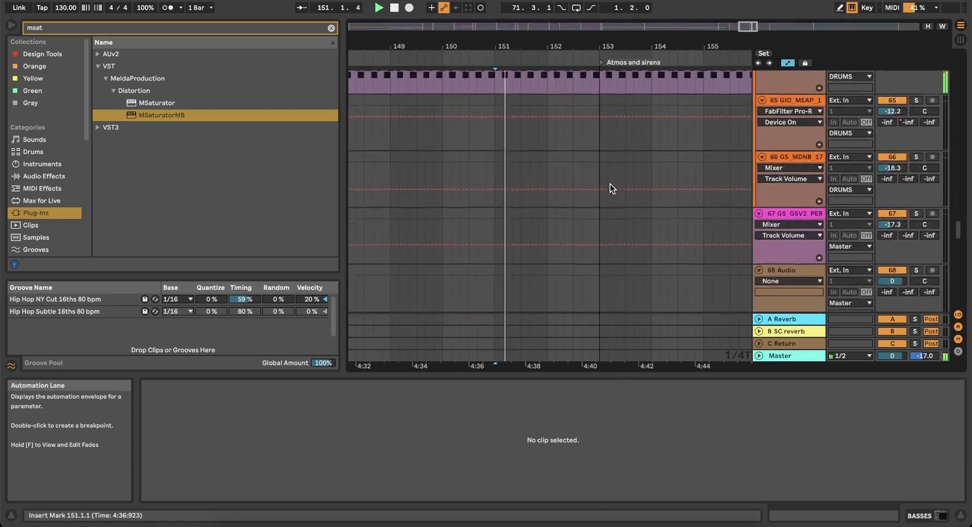
pyautogui.scroll(3, 610, 183)
pyautogui.click(534, 189)
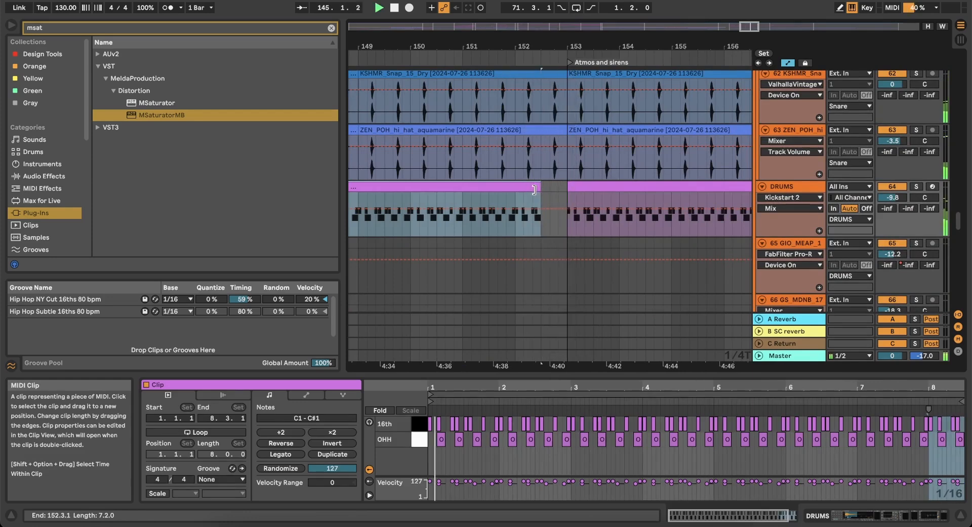
# Trim the ends of the clap, snap and hi-hat clips before 153.1.1 back to 152.3.1 and audition the gap from about 151.3.3.
pyautogui.scroll(3, 537, 186)
pyautogui.click(544, 181)
pyautogui.scroll(4, 546, 182)
pyautogui.keyDown('shift'); pyautogui.click(524, 140); pyautogui.keyUp('shift')
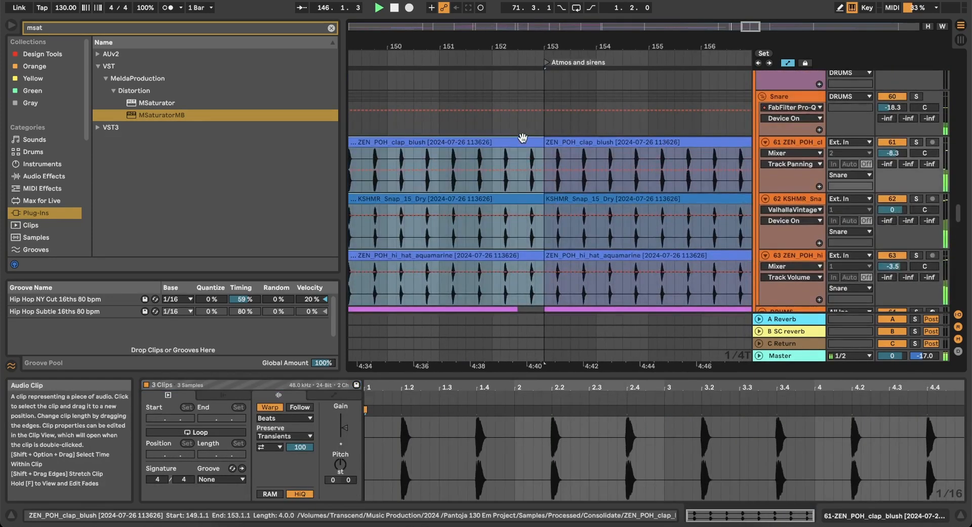
pyautogui.moveTo(541, 143); pyautogui.dragTo(514, 144)
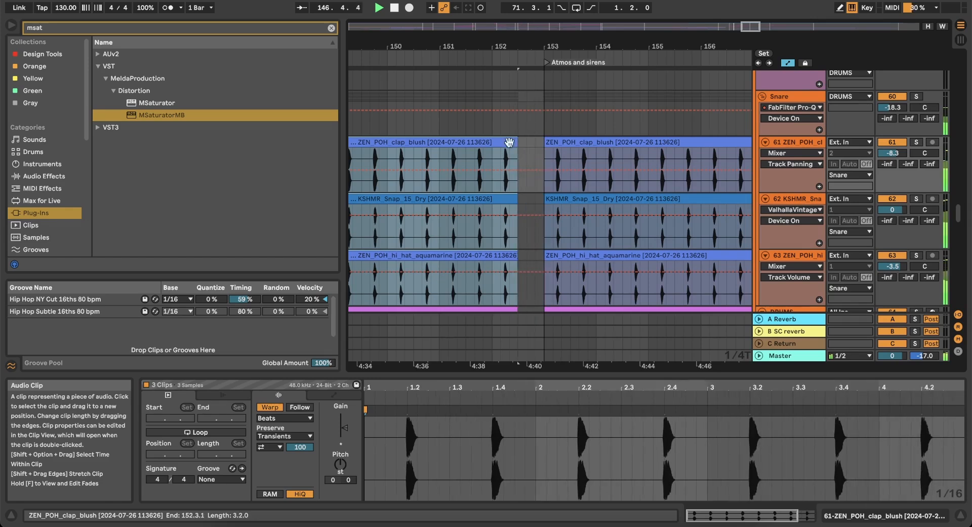
pyautogui.click(478, 129)
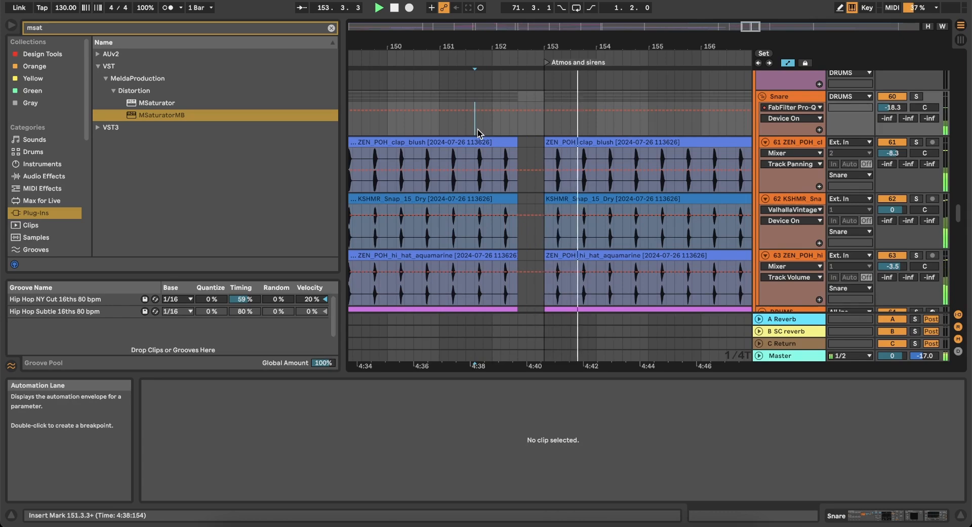
pyautogui.press('space')
pyautogui.scroll(-8, 619, 205)
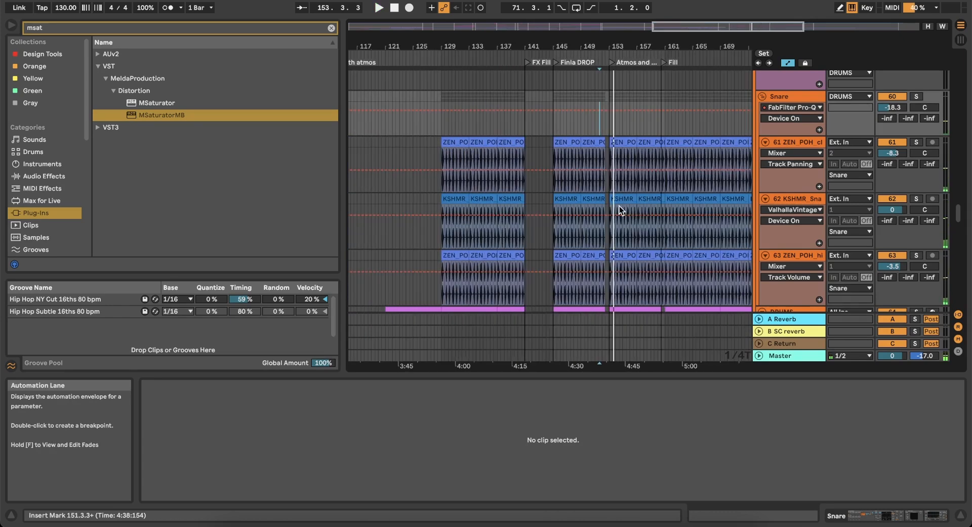
pyautogui.click(794, 141)
pyautogui.click(783, 256)
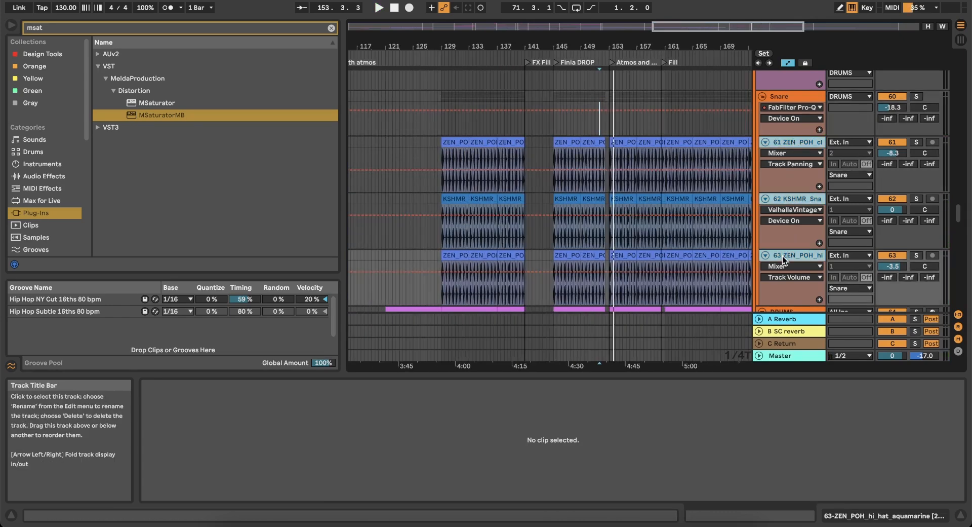
# Solo track 85 Audio and audition its Audio 68 clip in the "Atmos and sirens" section.
pyautogui.scroll(-3, 782, 256)
pyautogui.scroll(-8, 596, 175)
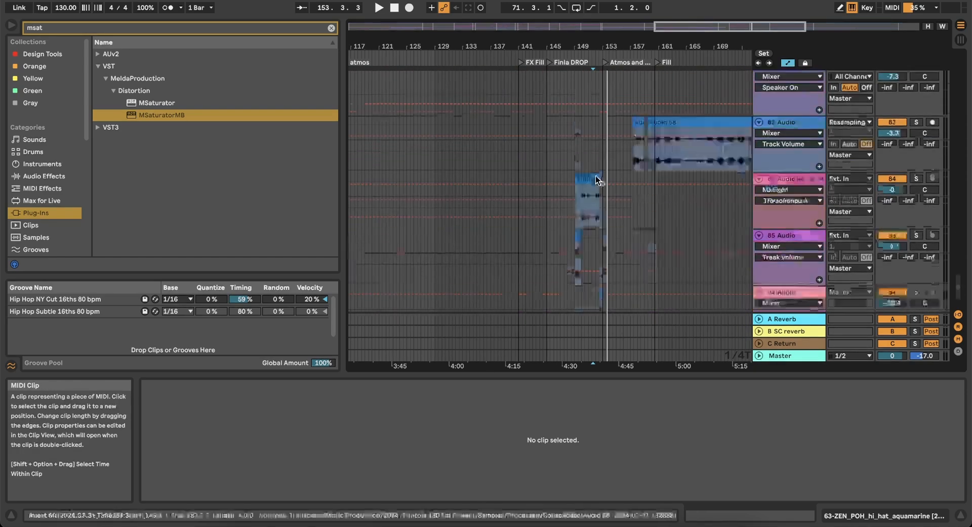
pyautogui.hscroll(3, 597, 177)
pyautogui.scroll(5, 564, 195)
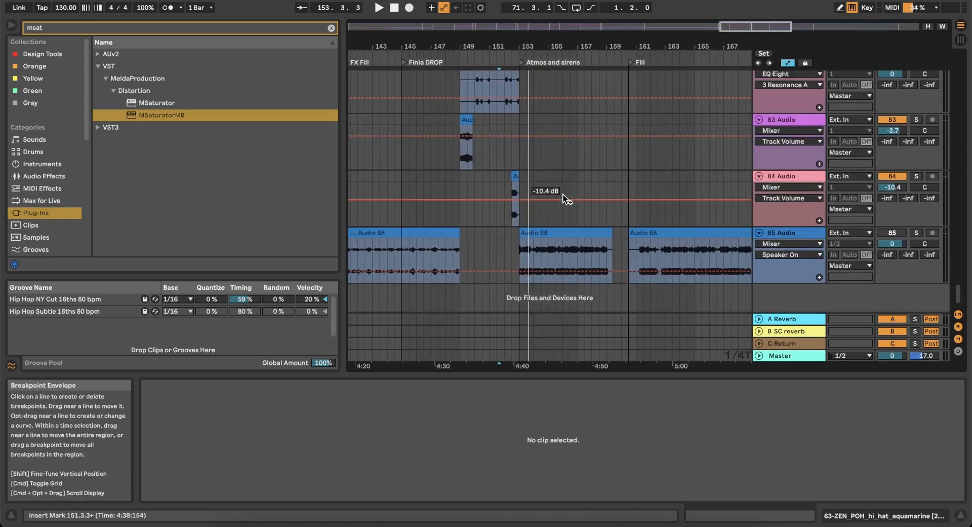
pyautogui.scroll(5, 551, 233)
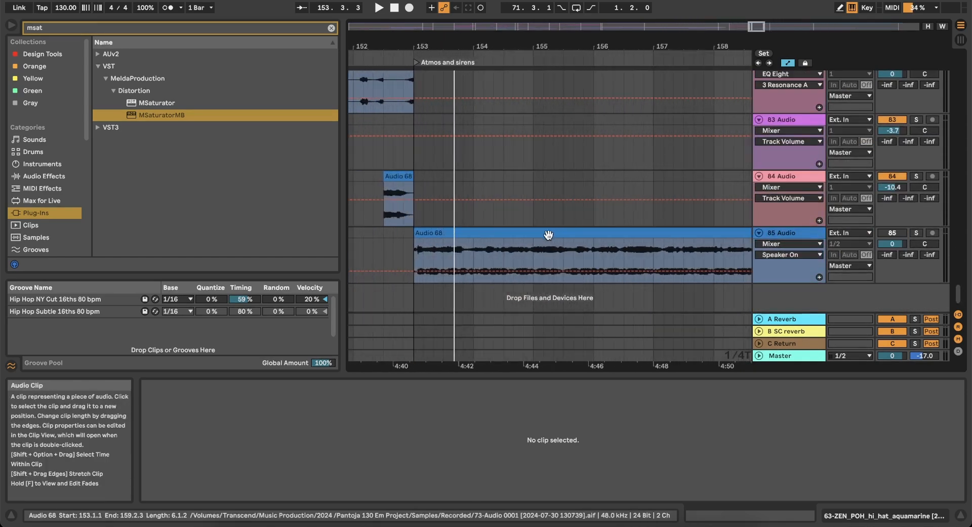
pyautogui.click(495, 251)
pyautogui.click(915, 234)
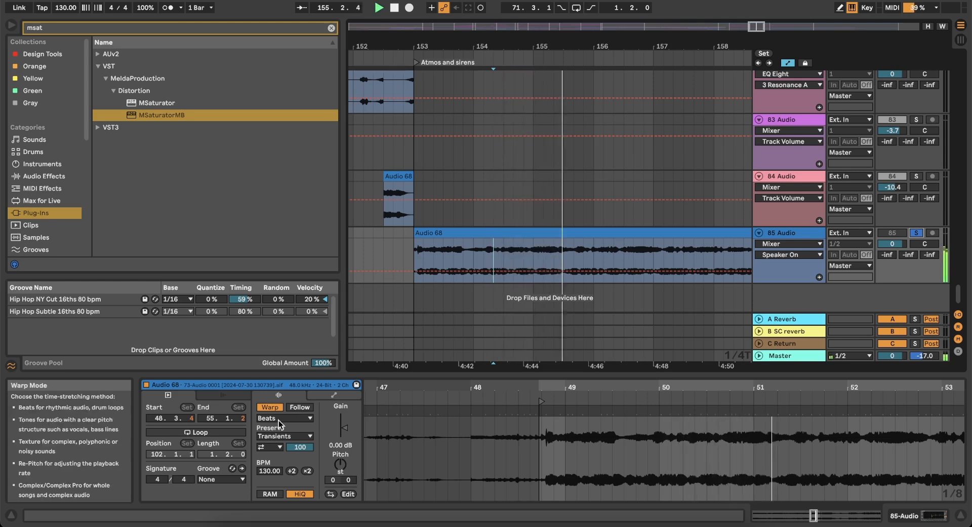
# Insert a MIDI track with the Operator instrument and solo it alongside track 85 Audio.
pyautogui.rightClick(779, 301)
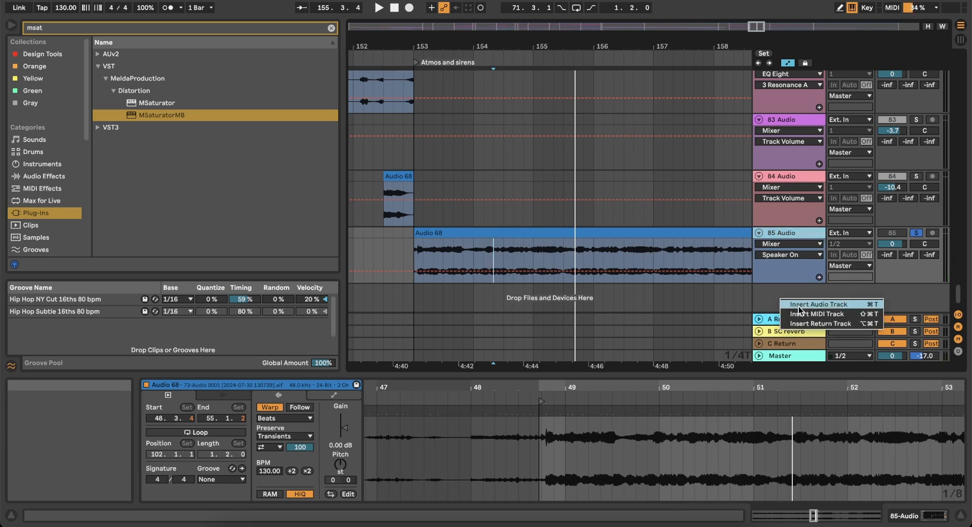
pyautogui.click(801, 317)
pyautogui.click(63, 30)
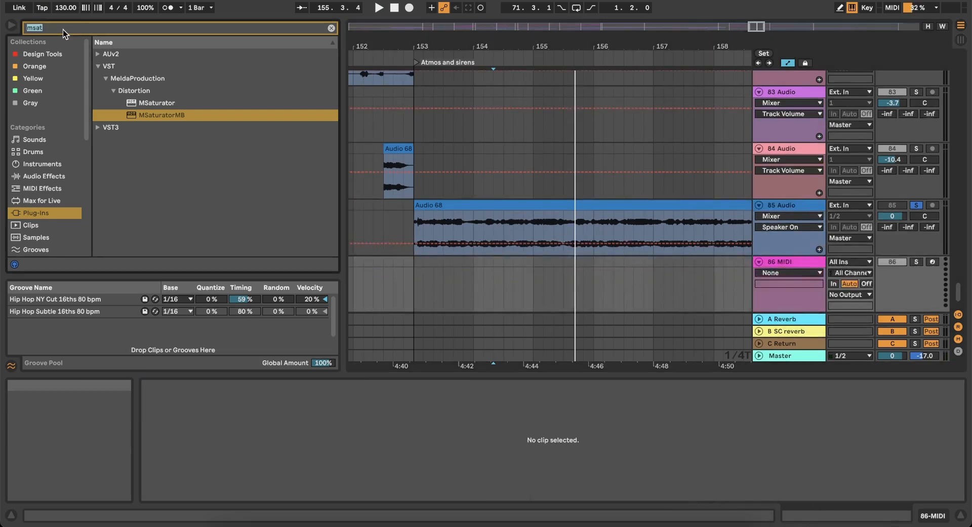
pyautogui.write('oper')
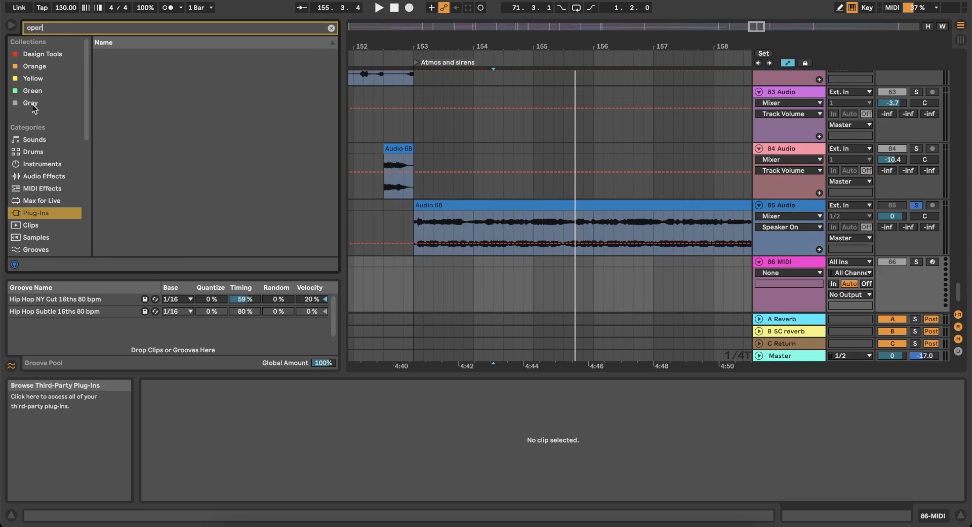
pyautogui.click(34, 165)
pyautogui.doubleClick(131, 93)
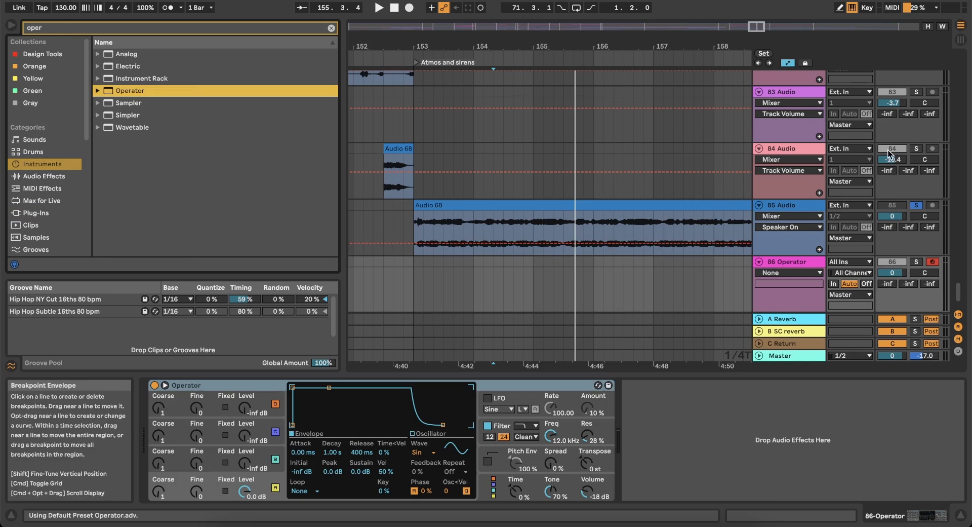
pyautogui.press('space')
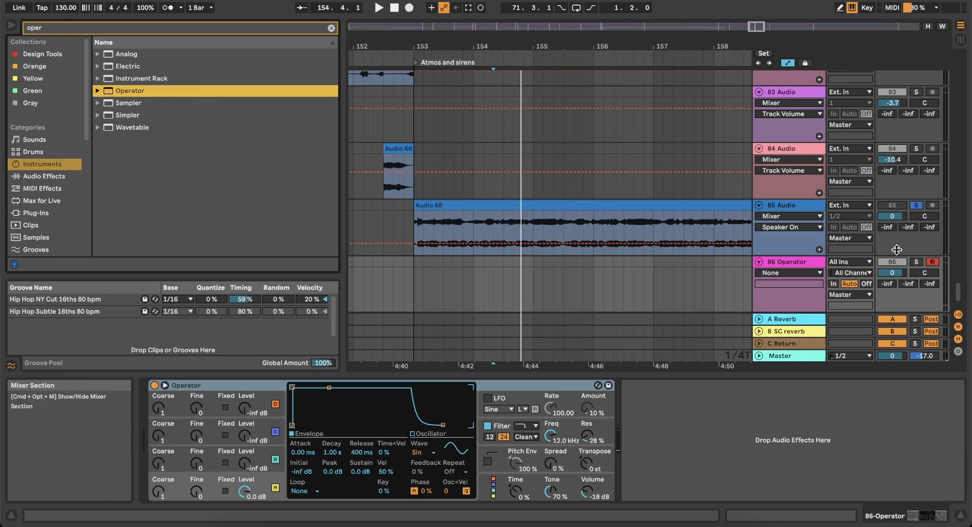
pyautogui.click(919, 263)
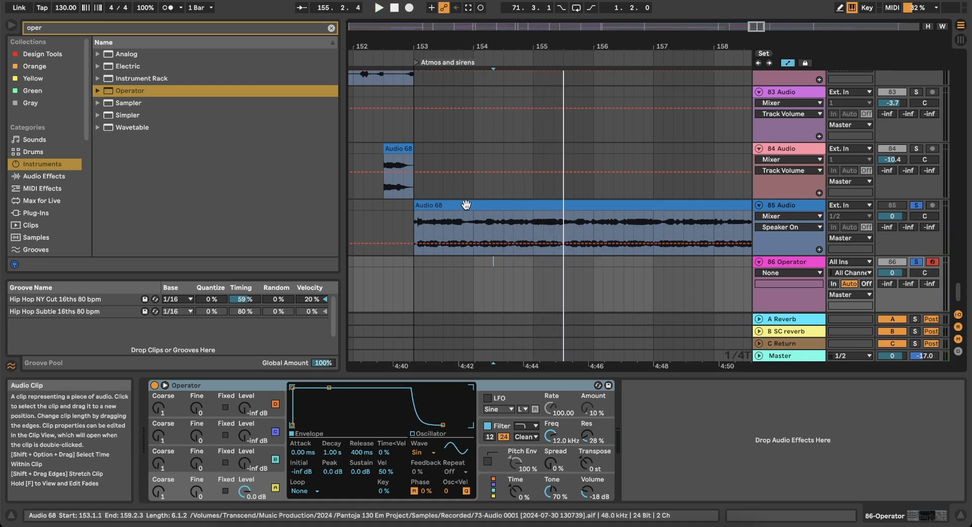
# Set the pitch of the Audio 68 clip starting at 153.1.1 to +3 semitones and audition it with only track 85 Audio soloed.
pyautogui.click(466, 205)
pyautogui.scroll(-5, 466, 205)
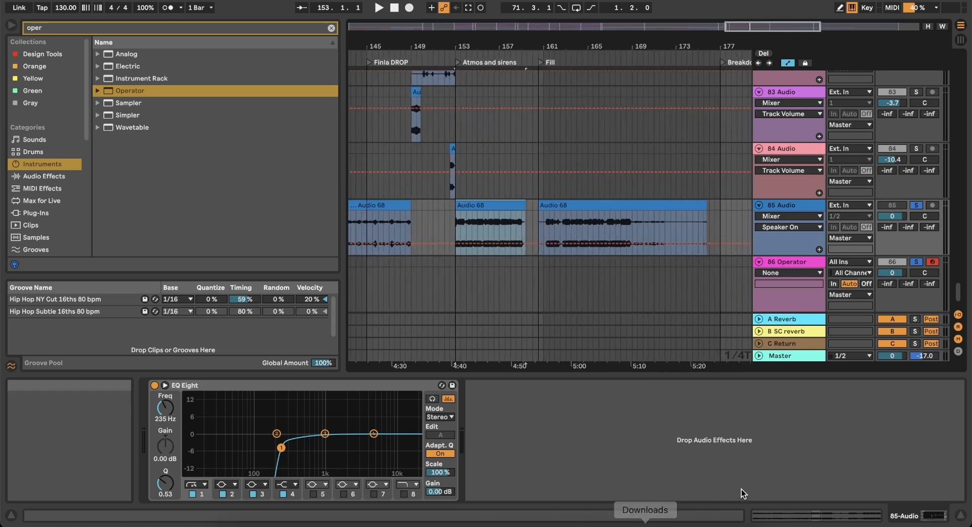
pyautogui.click(780, 517)
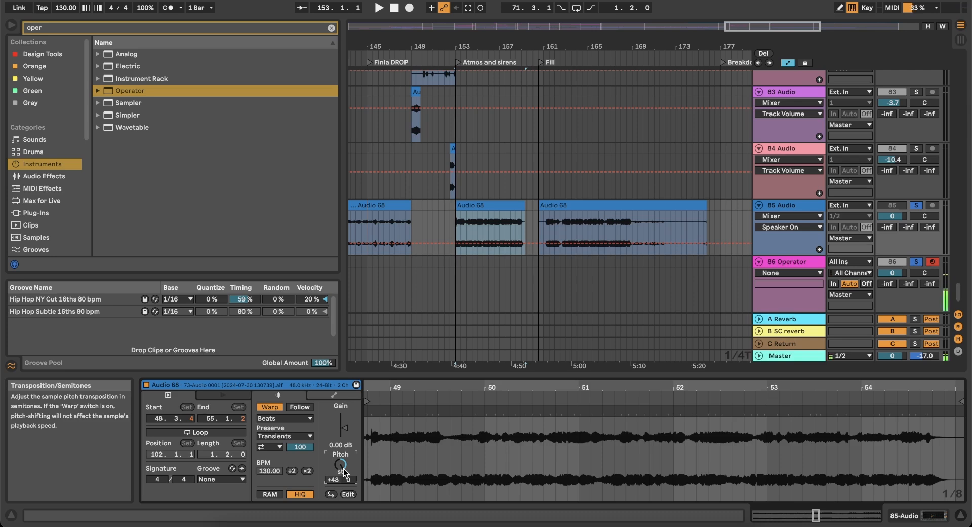
pyautogui.press('space')
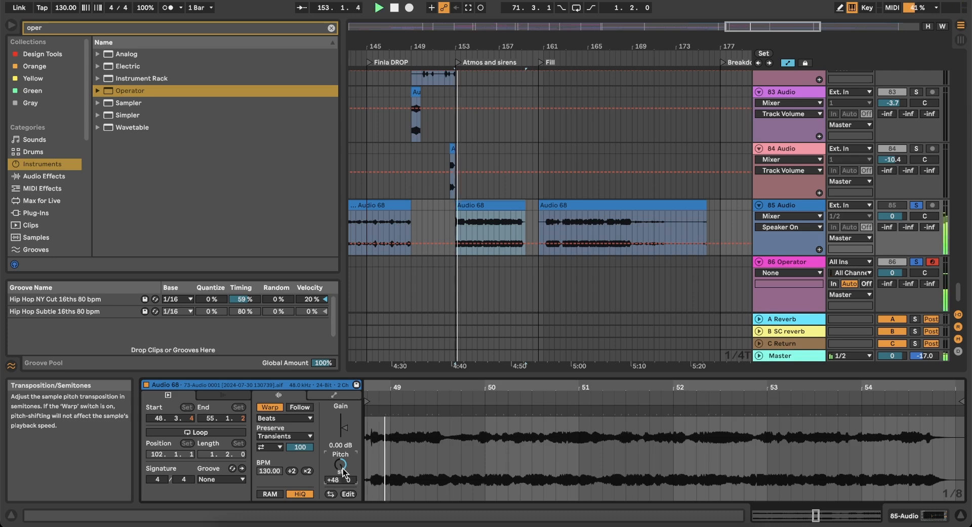
pyautogui.press('space')
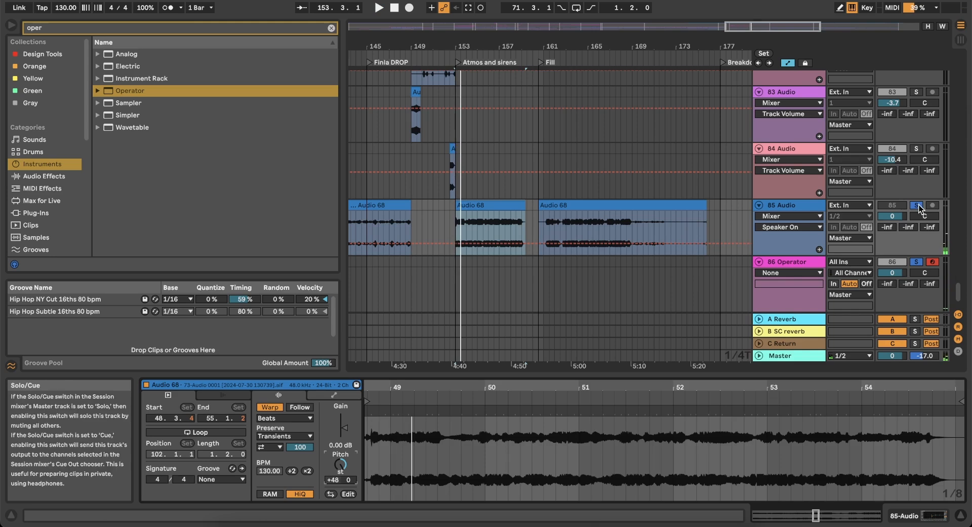
pyautogui.click(917, 205)
pyautogui.click(917, 205)
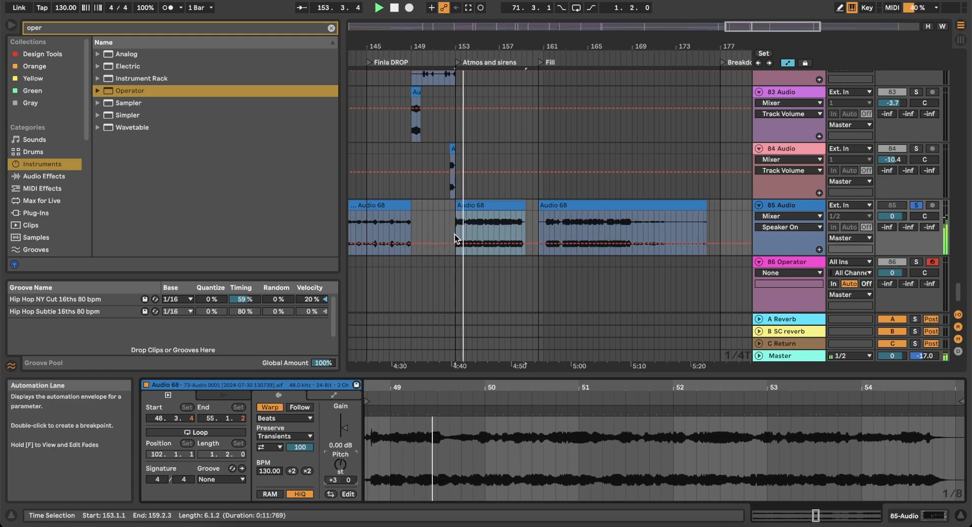
# Select the short Audio 68 clip at 152.3.1 on track 84 Audio and turn off the solo on track 85 Audio.
pyautogui.scroll(5, 456, 237)
pyautogui.scroll(6, 439, 165)
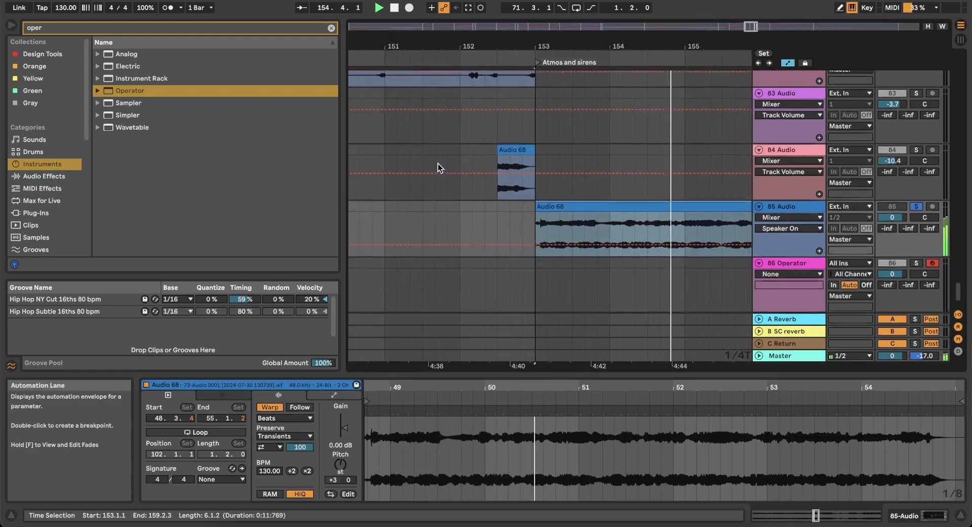
pyautogui.click(529, 154)
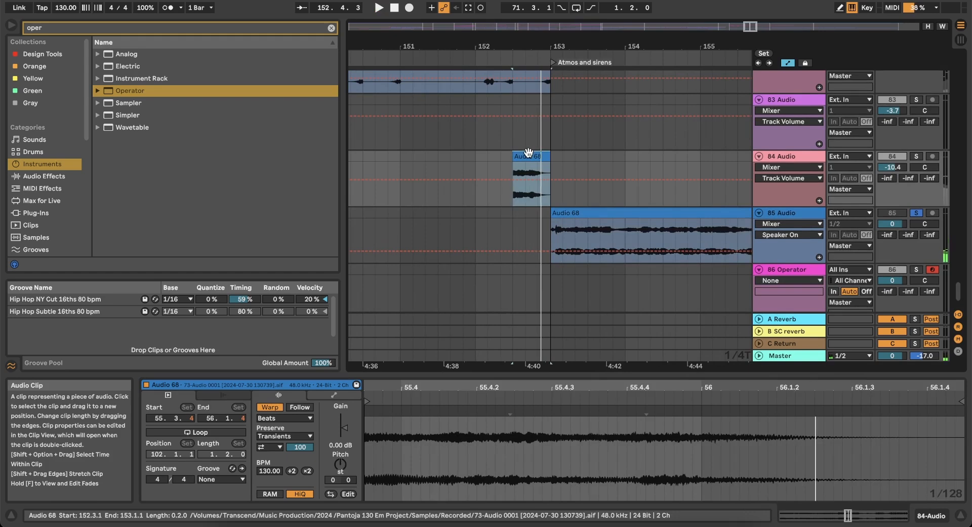
pyautogui.click(916, 213)
pyautogui.scroll(-5, 603, 190)
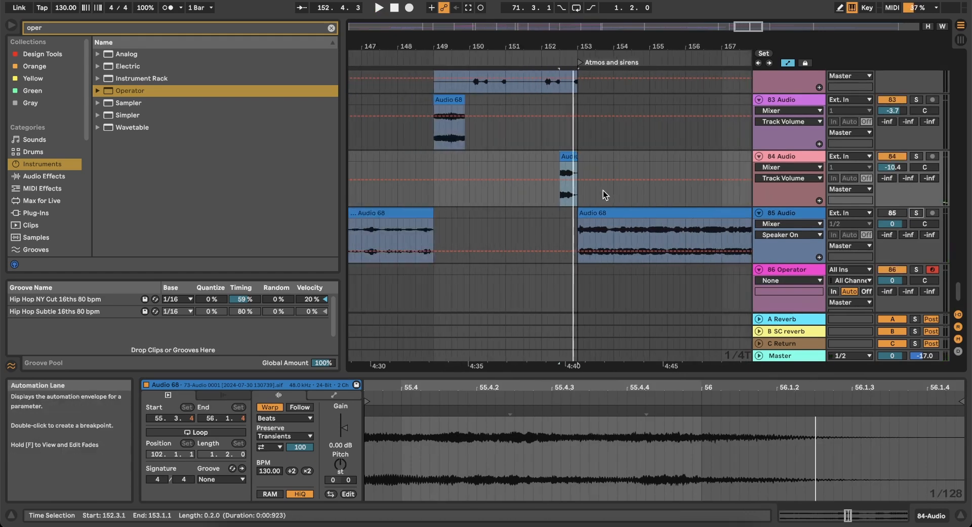
pyautogui.scroll(3, 603, 190)
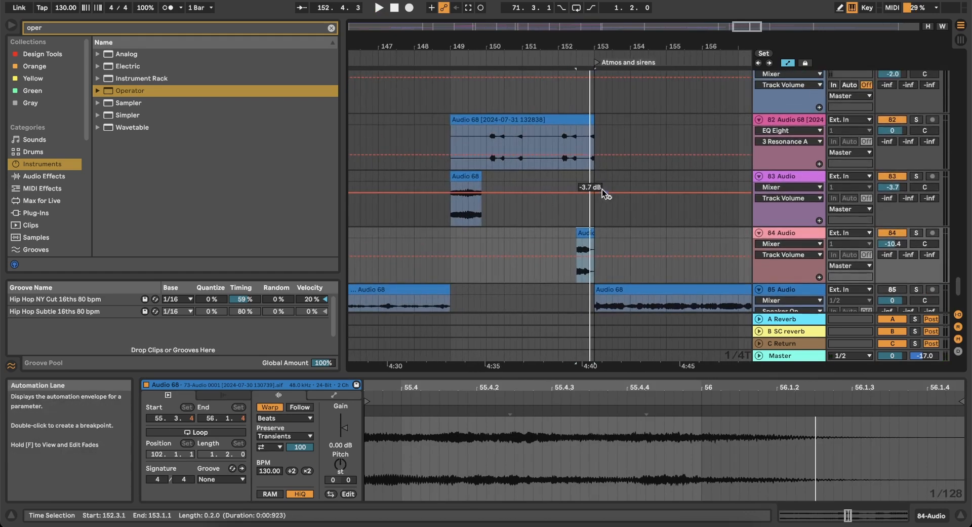
# Audition the arrangement from 150.1.1 and play test notes on track 86 Operator.
pyautogui.click(499, 129)
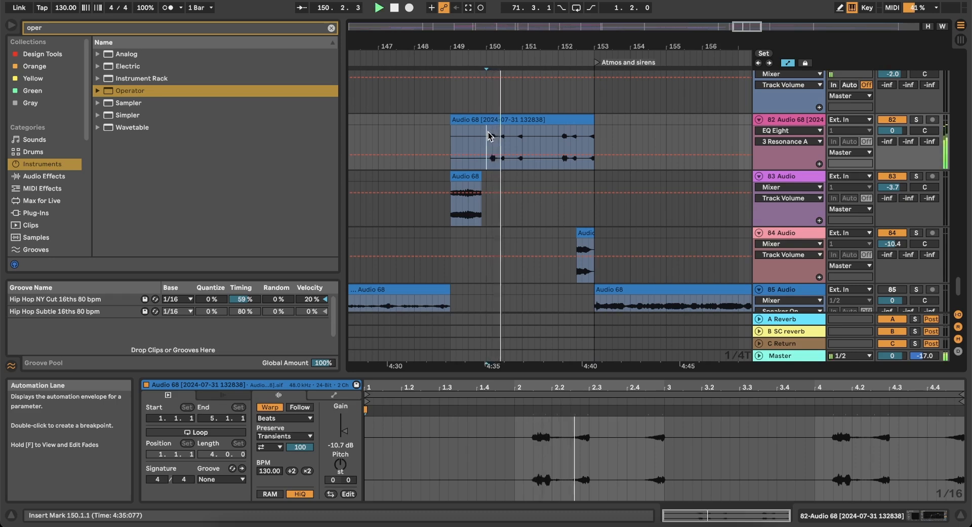
pyautogui.press('space')
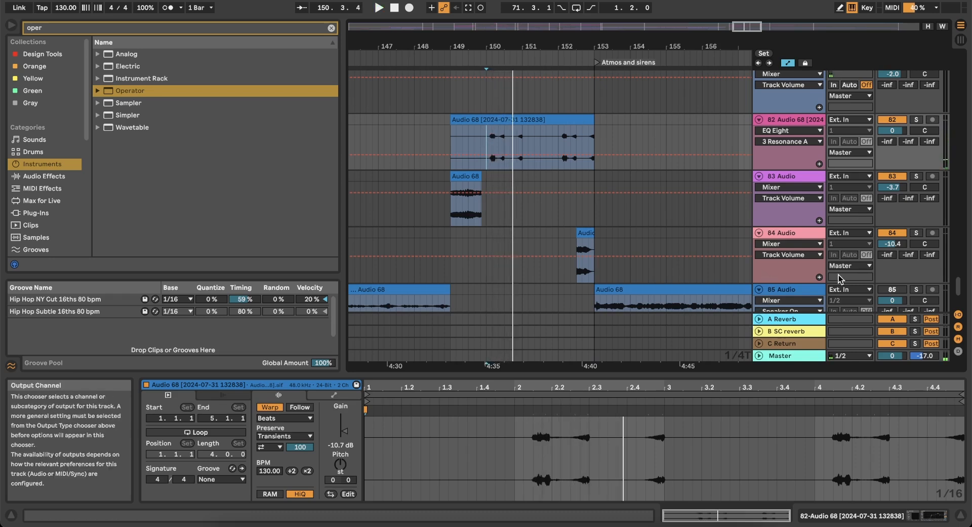
pyautogui.press('Return')
pyautogui.click(785, 236)
pyautogui.press('a')
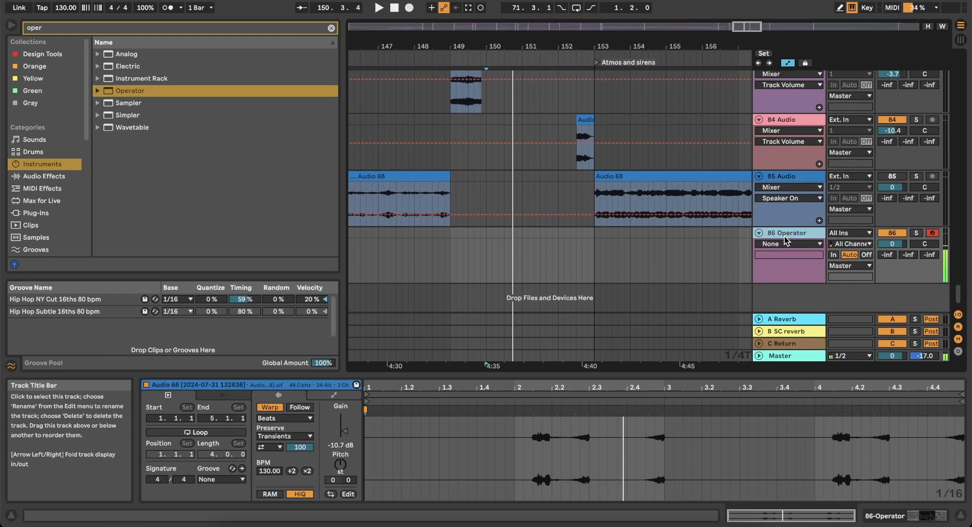
pyautogui.press('a')
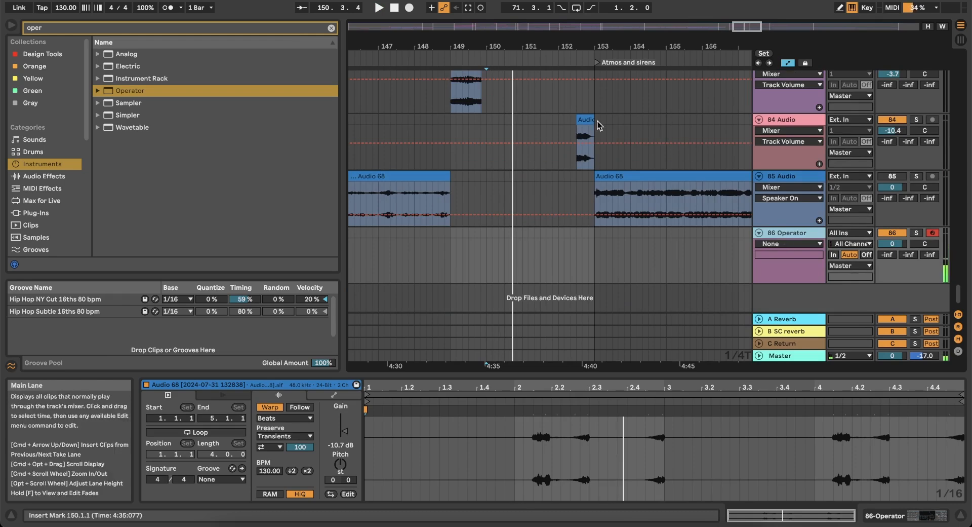
# Solo track 83 Audio and audition its Audio 68 clip at 149.1.1.
pyautogui.scroll(3, 598, 121)
pyautogui.click(454, 185)
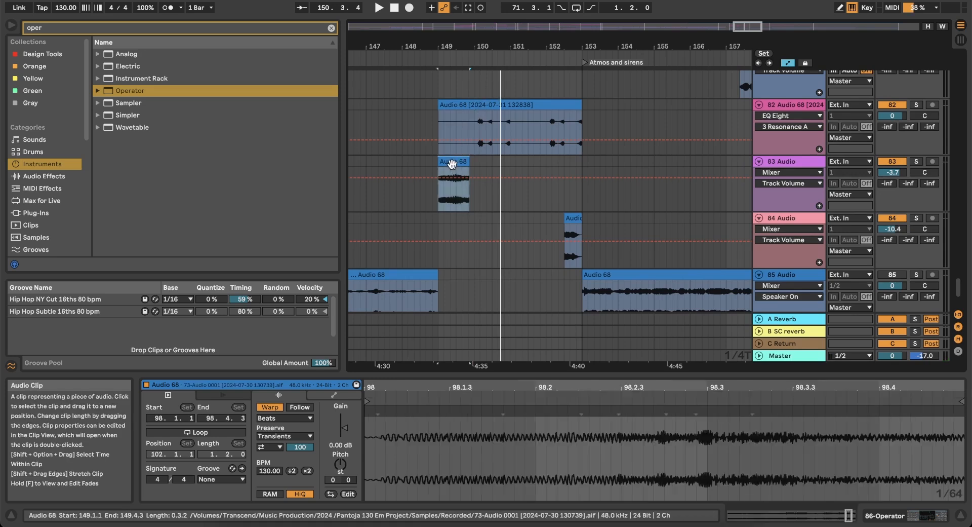
pyautogui.click(916, 162)
pyautogui.press('space')
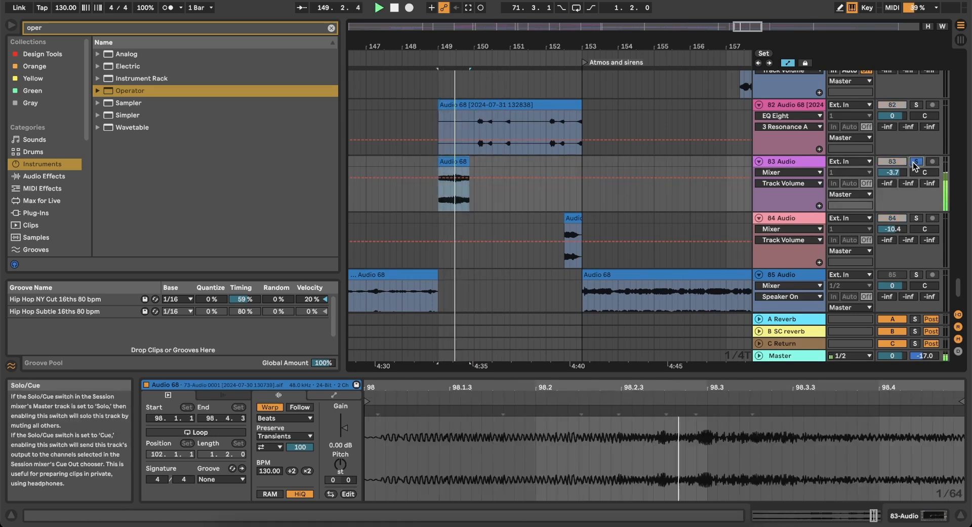
pyautogui.press('space')
# Solo track 84 Audio and audition its short Audio 68 clip at 152.3.1.
pyautogui.click(577, 223)
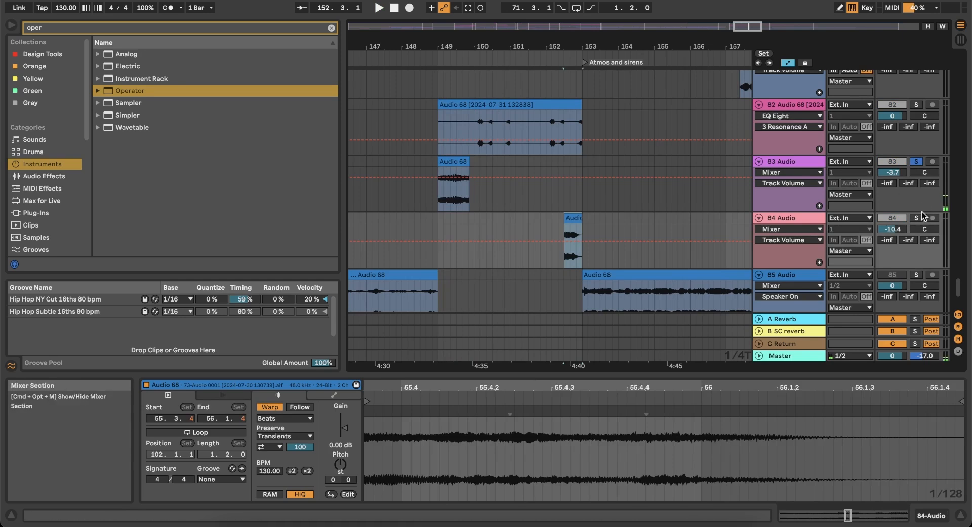
pyautogui.click(916, 218)
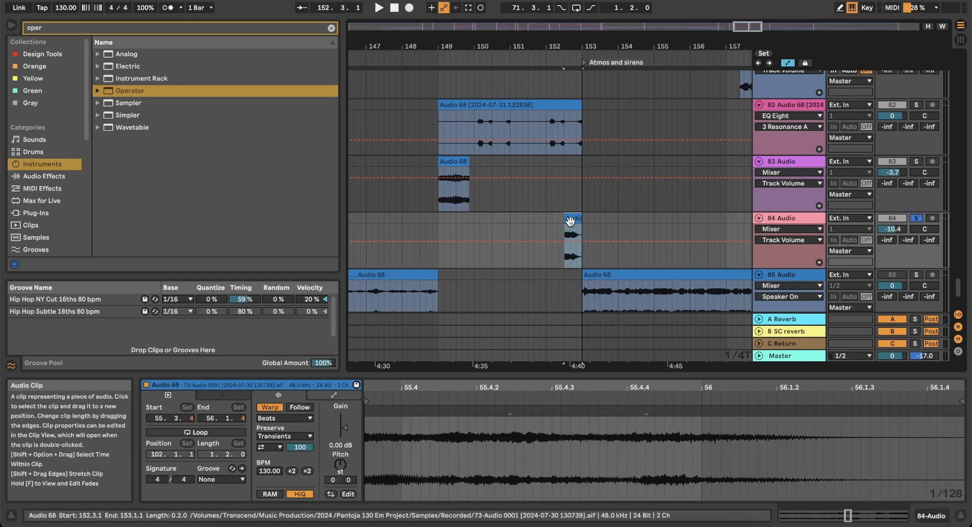
pyautogui.press('space')
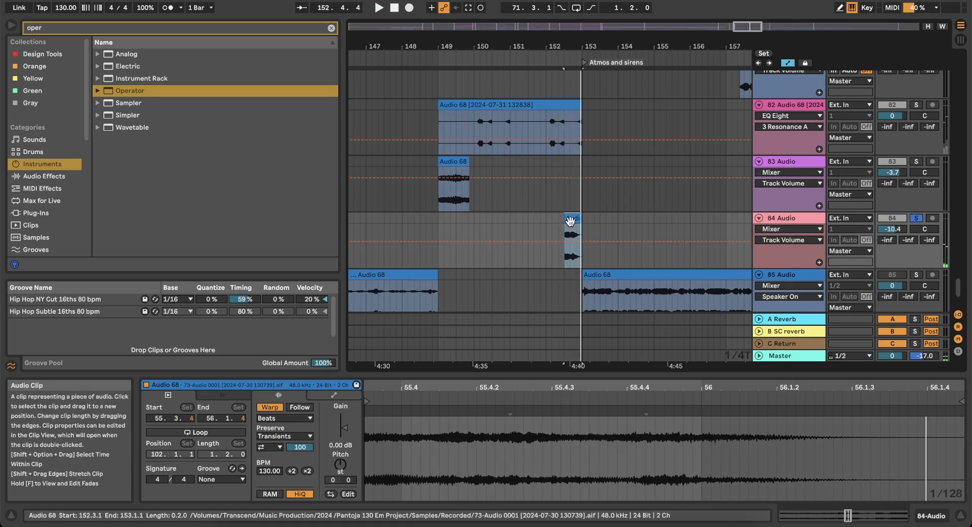
pyautogui.scroll(-1, 819, 233)
pyautogui.press('space')
pyautogui.press('space')
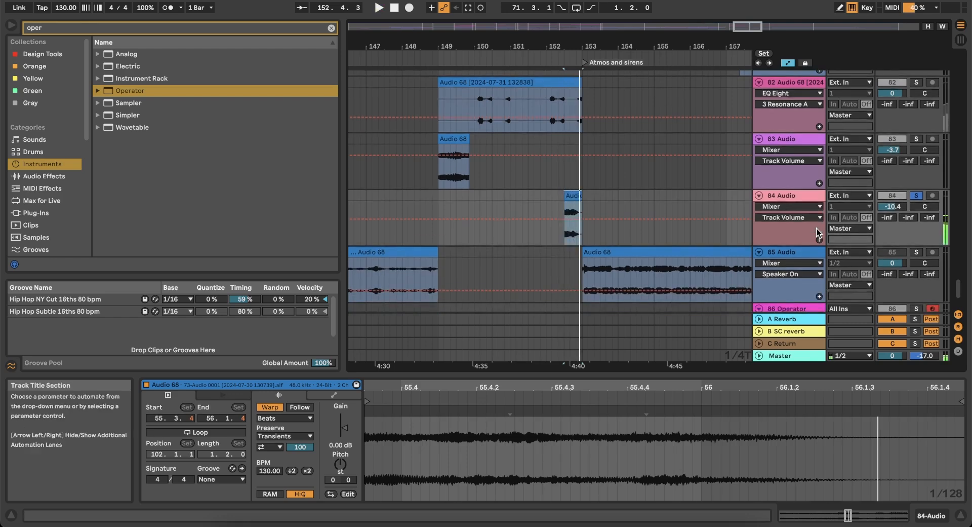
# Solo track 86 Operator together with track 84 Audio and compare the short clip's pitch with the synth by repeated playback.
pyautogui.scroll(-3, 819, 234)
pyautogui.click(917, 233)
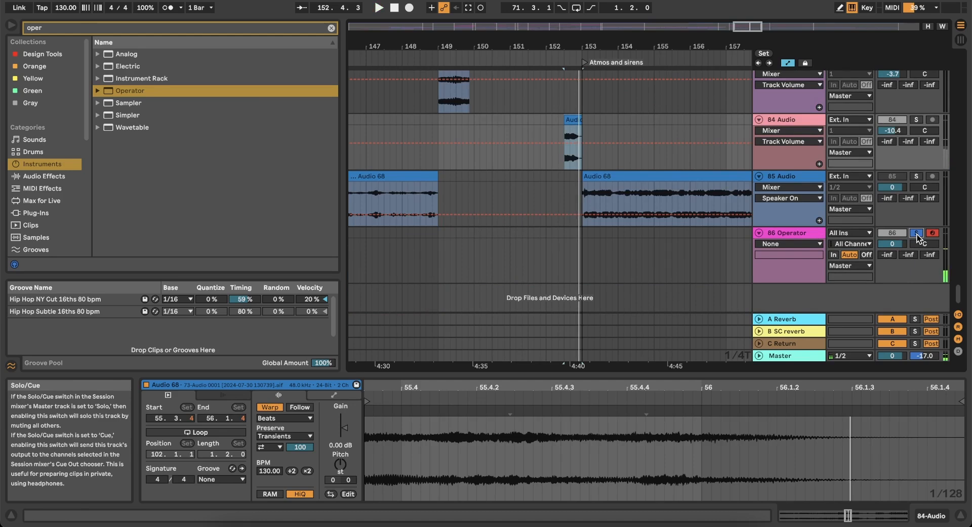
pyautogui.keyDown('super'); pyautogui.click(916, 120); pyautogui.keyUp('super')
pyautogui.press('space')
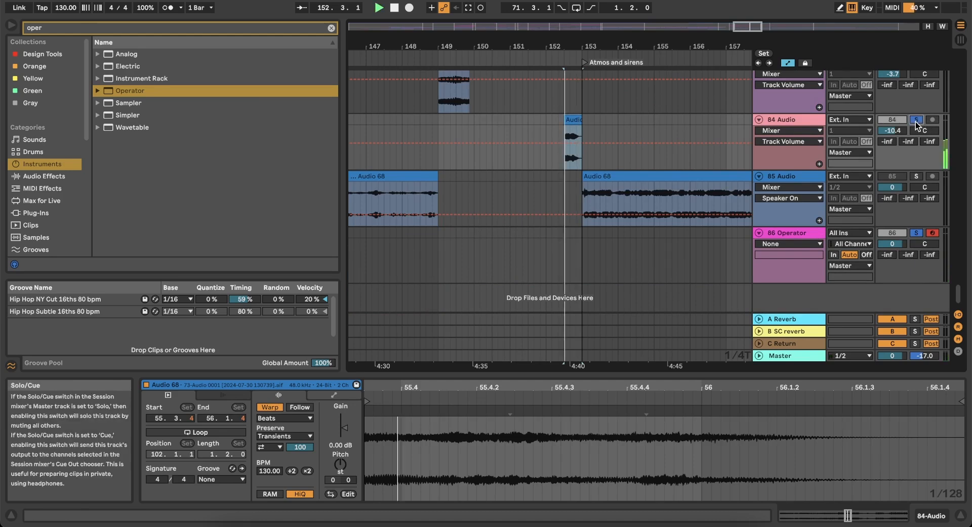
pyautogui.press('space')
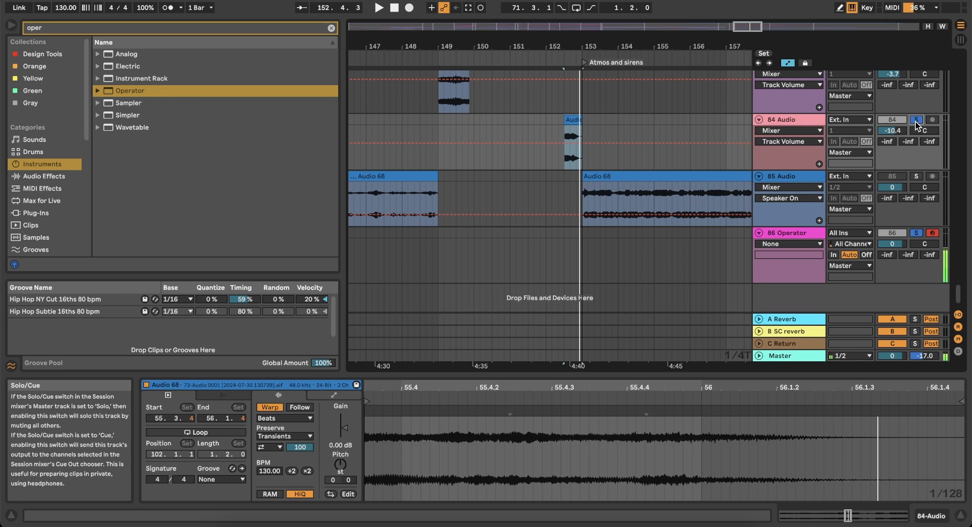
pyautogui.press('space')
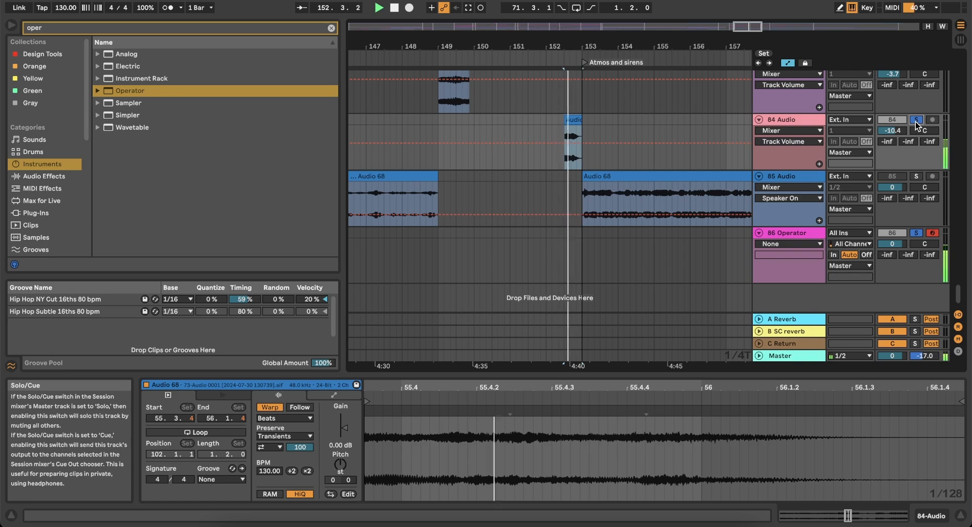
pyautogui.press('space')
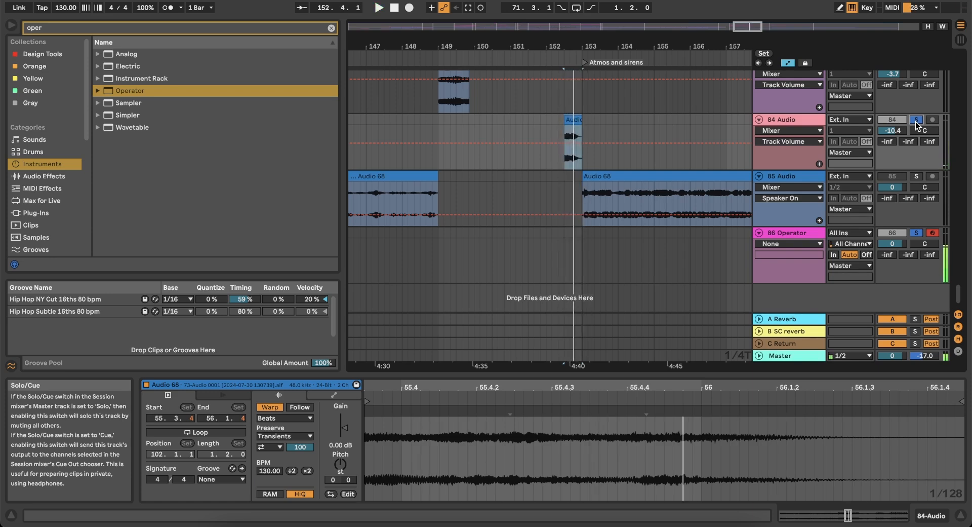
pyautogui.press('space')
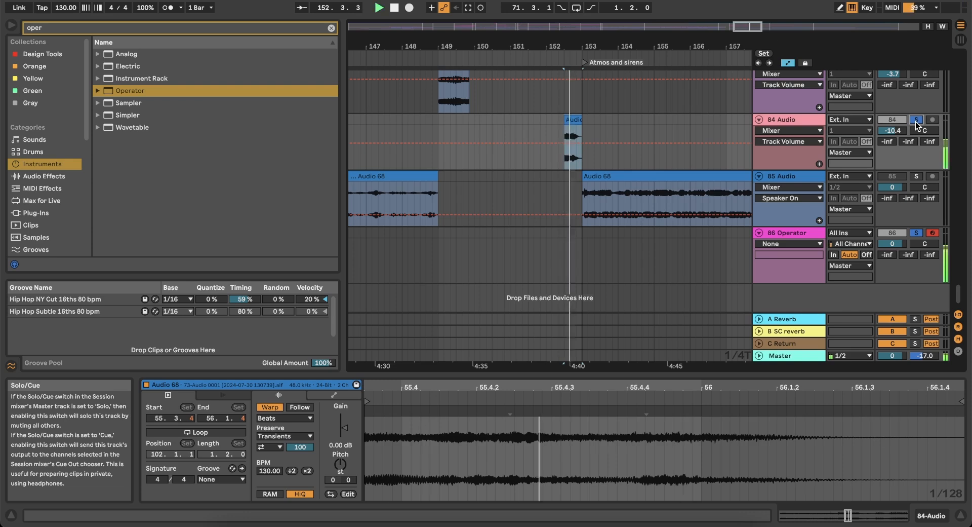
# Set the pitch of the Audio 68 clip at 152.3.1 to -5 semitones and audition it in the unsoloed mix.
pyautogui.press('space')
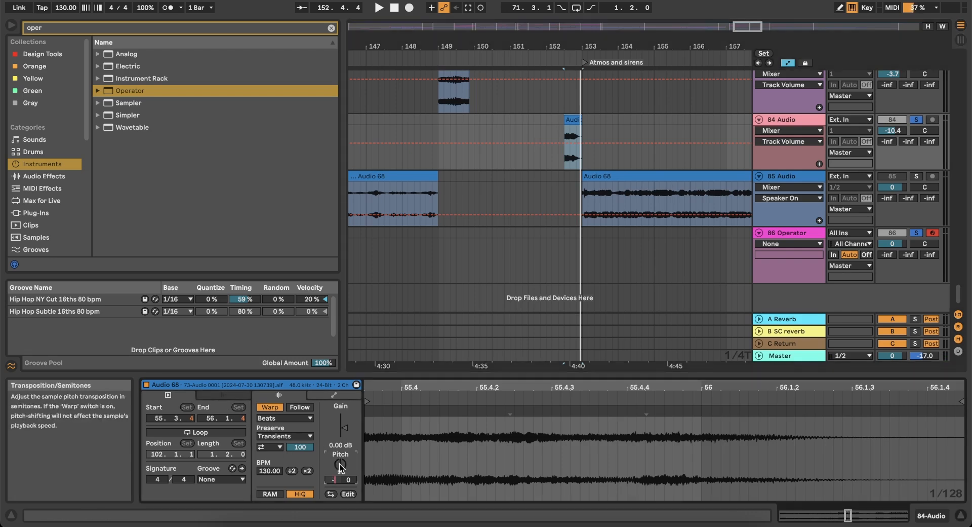
pyautogui.press('space')
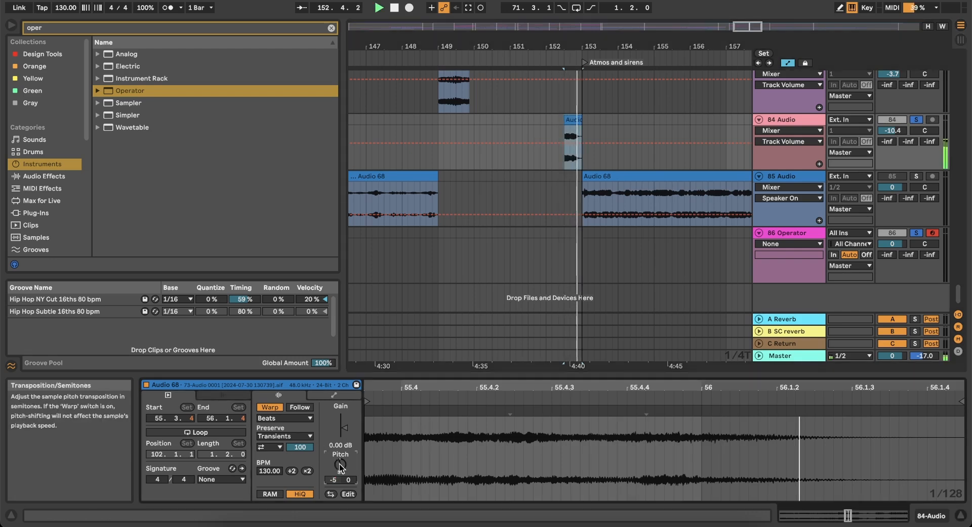
pyautogui.click(919, 121)
pyautogui.press('space')
pyautogui.click(475, 119)
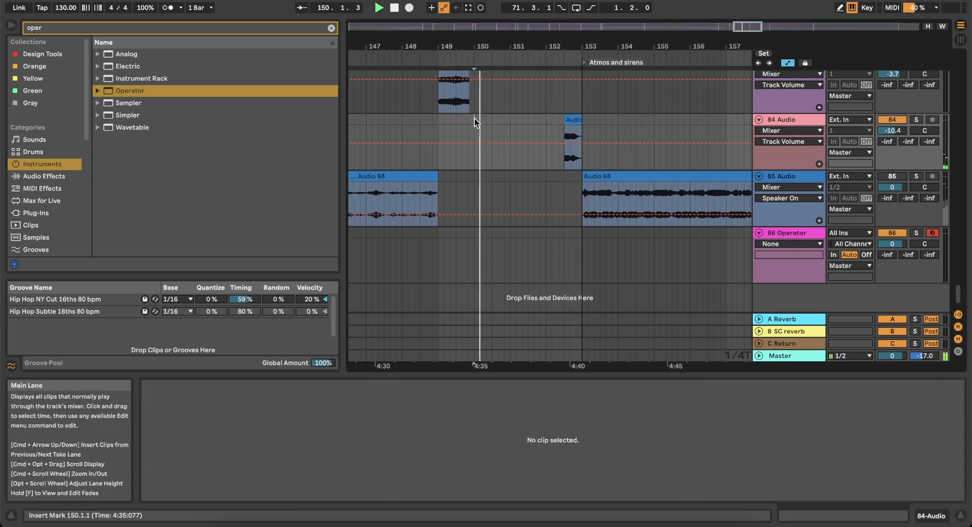
pyautogui.click(524, 116)
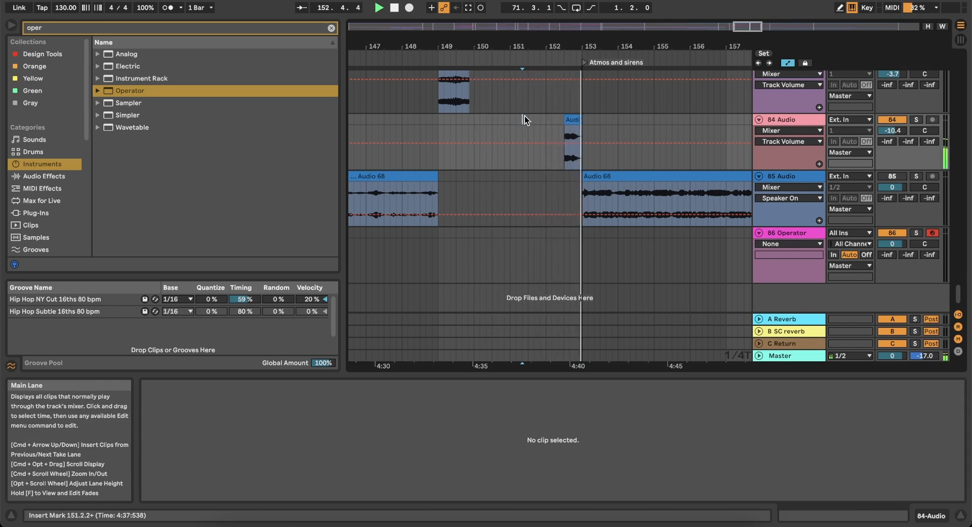
pyautogui.press('space')
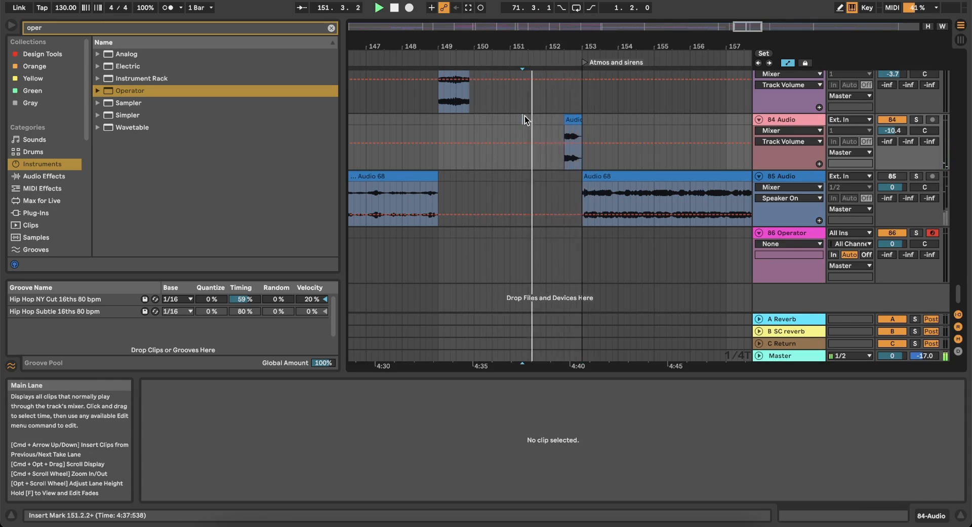
# Replay the short Audio 68 clip on track 84 Audio in the full mix, leading into the "Atmos and sirens" section.
pyautogui.click(573, 119)
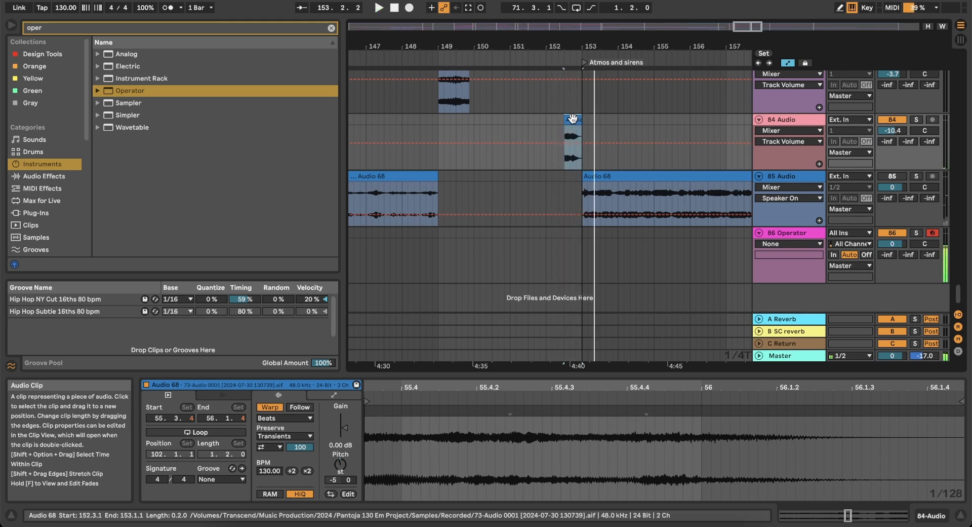
pyautogui.press('space')
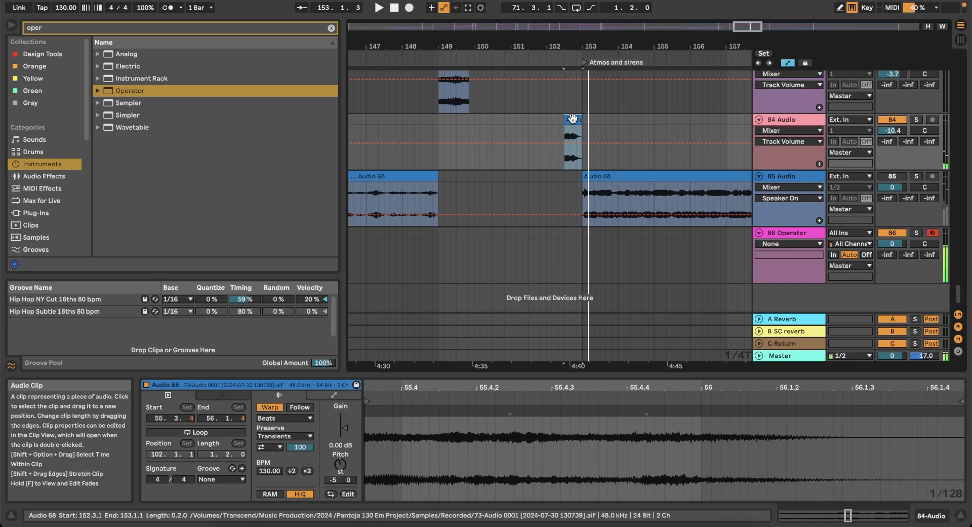
pyautogui.press('space')
pyautogui.press('space')
pyautogui.press('space')
pyautogui.press('space')
pyautogui.press('space')
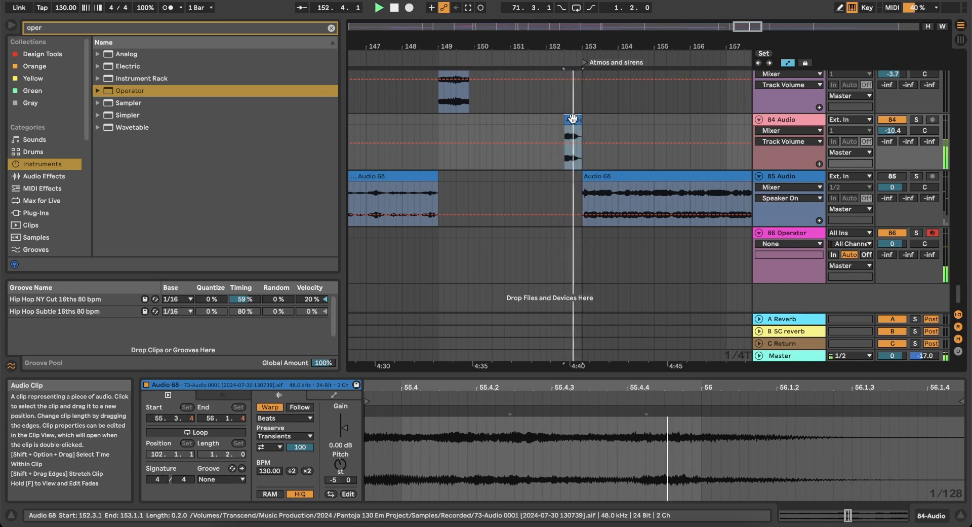
pyautogui.press('space')
pyautogui.press('-')
pyautogui.press('-')
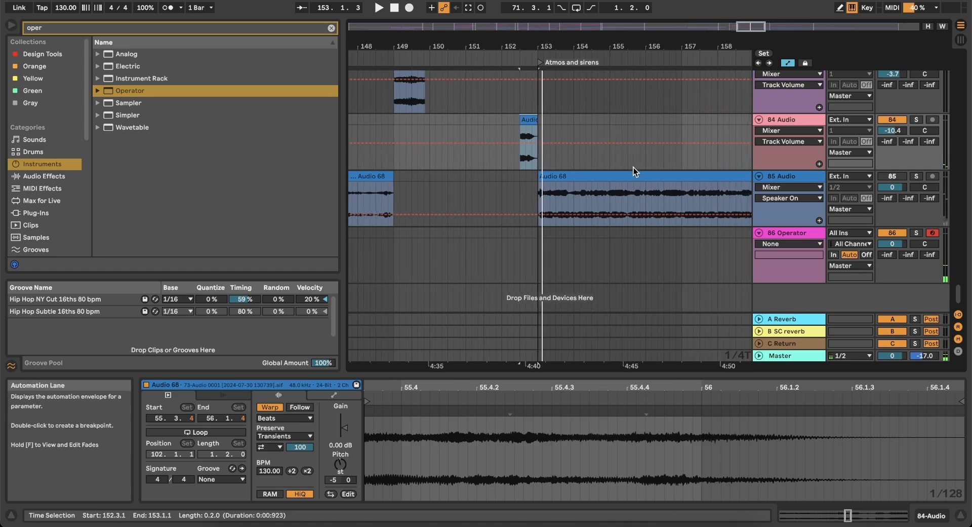
pyautogui.hscroll(2, 634, 168)
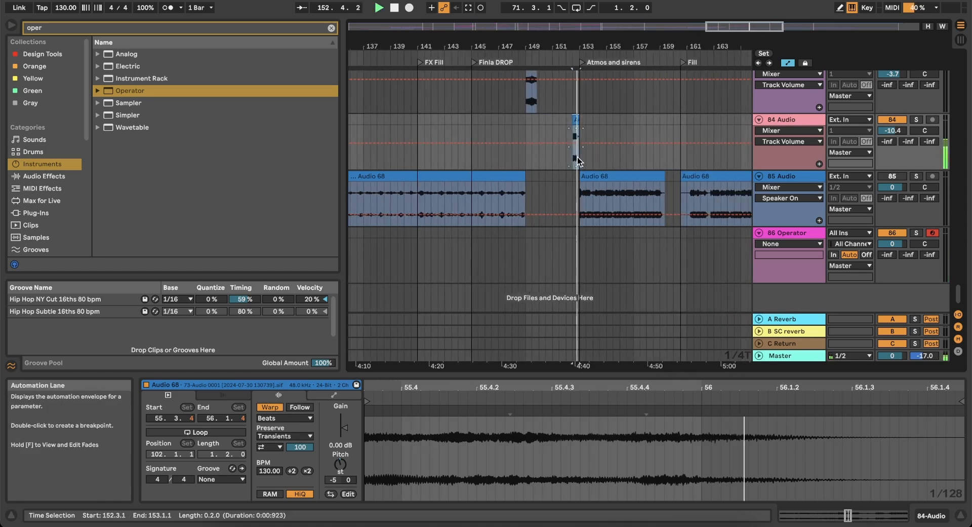
pyautogui.press('+')
pyautogui.press('+')
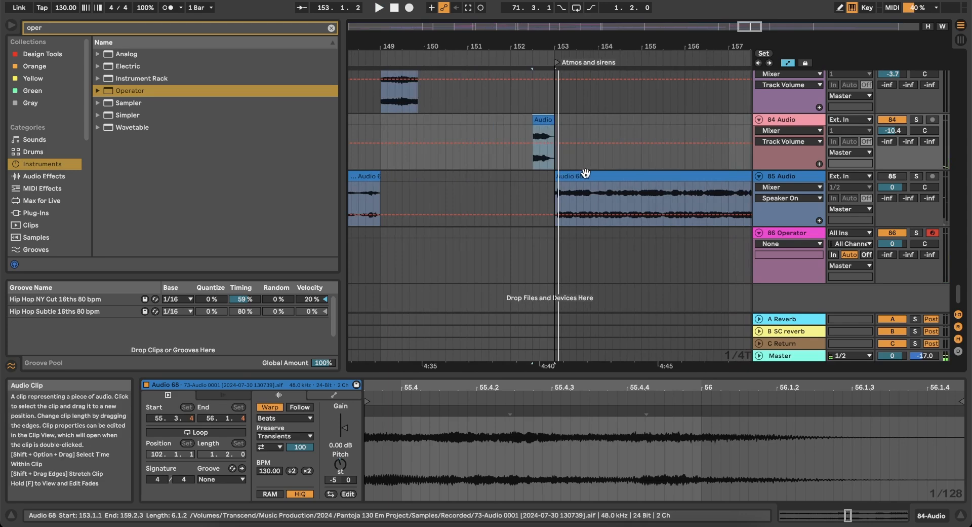
# Audition track 85 Audio's clip at 153.1.1 in the mix, and solo the track to hear its "Fill" clip from about 162.2.2.
pyautogui.click(586, 173)
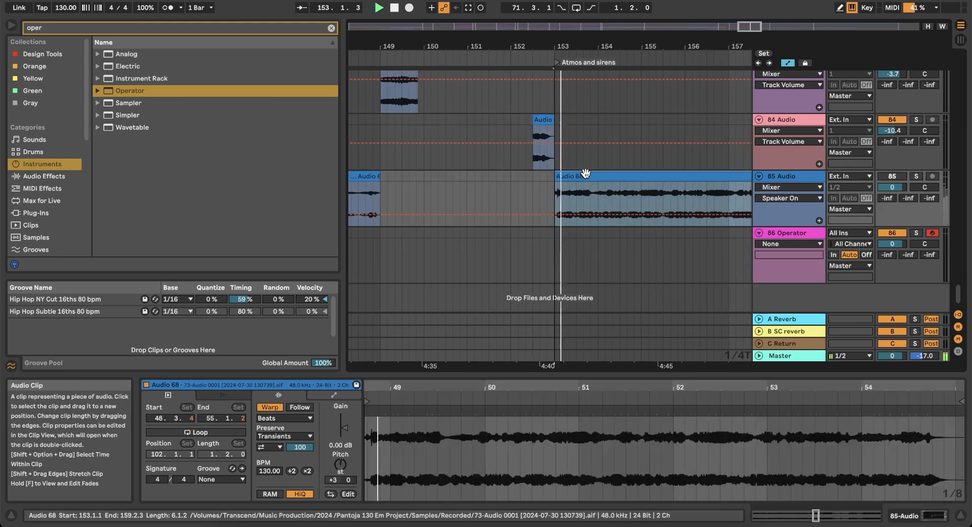
pyautogui.press('-')
pyautogui.press('-')
pyautogui.click(655, 190)
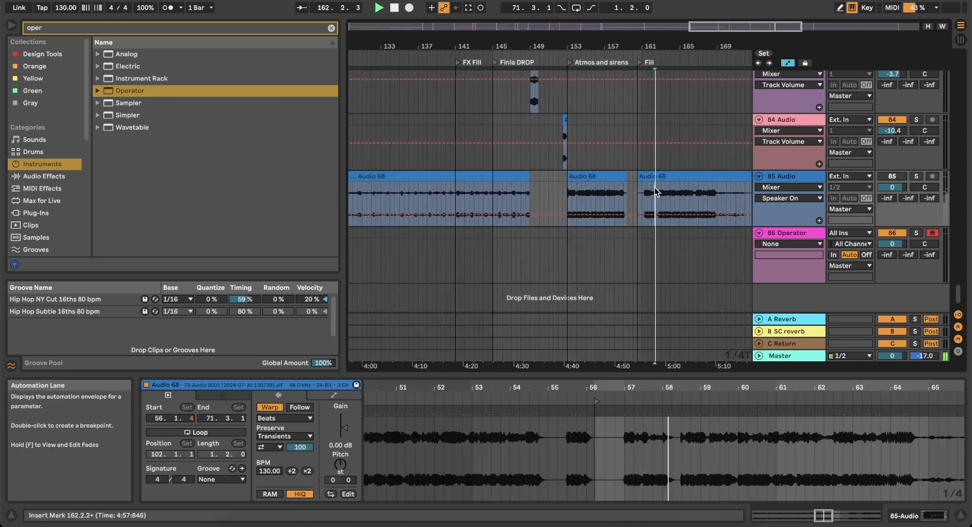
pyautogui.click(916, 176)
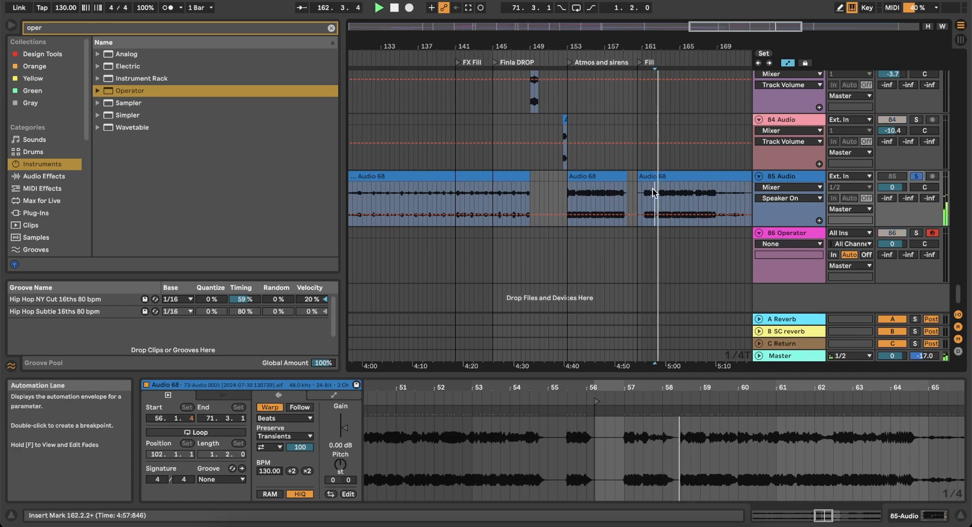
pyautogui.scroll(5, 652, 189)
pyautogui.hscroll(3, 653, 188)
pyautogui.scroll(-4, 652, 189)
pyautogui.hscroll(2, 652, 189)
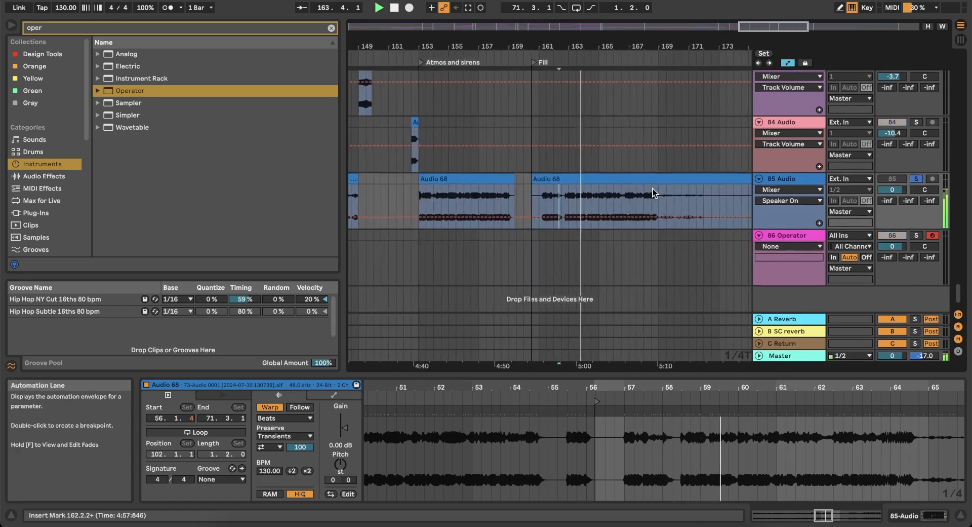
pyautogui.hscroll(2, 653, 189)
# Resize the Audio 68 clip in the "Fill" section of track 85 Audio to start at about 183.4.2 and end at about 208.1.4.
pyautogui.moveTo(491, 179); pyautogui.dragTo(598, 180)
pyautogui.hscroll(2, 588, 176)
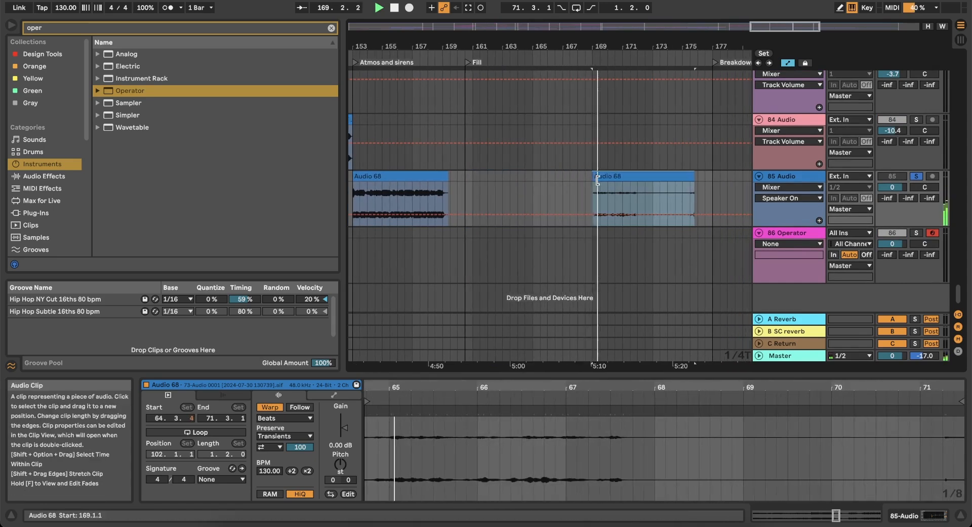
pyautogui.hscroll(7, 644, 176)
pyautogui.scroll(-5, 644, 176)
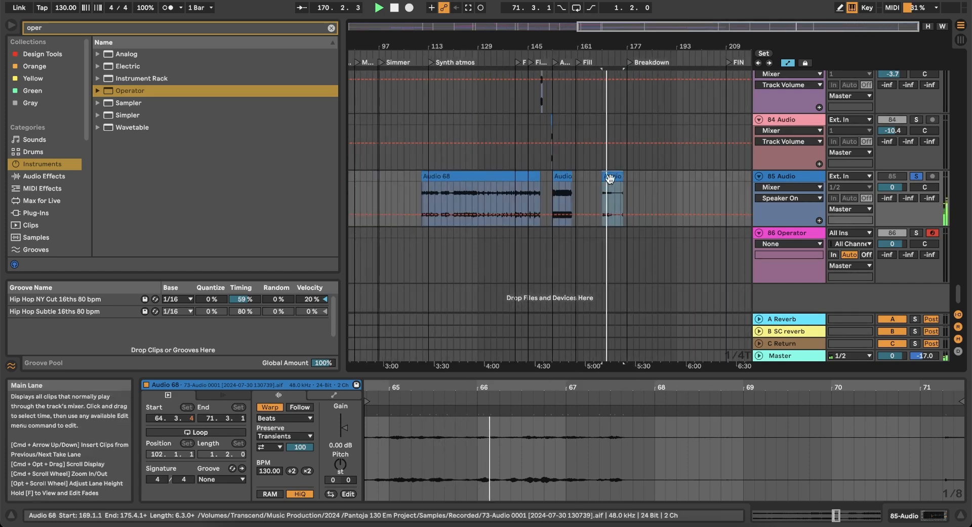
pyautogui.moveTo(623, 178); pyautogui.dragTo(725, 182)
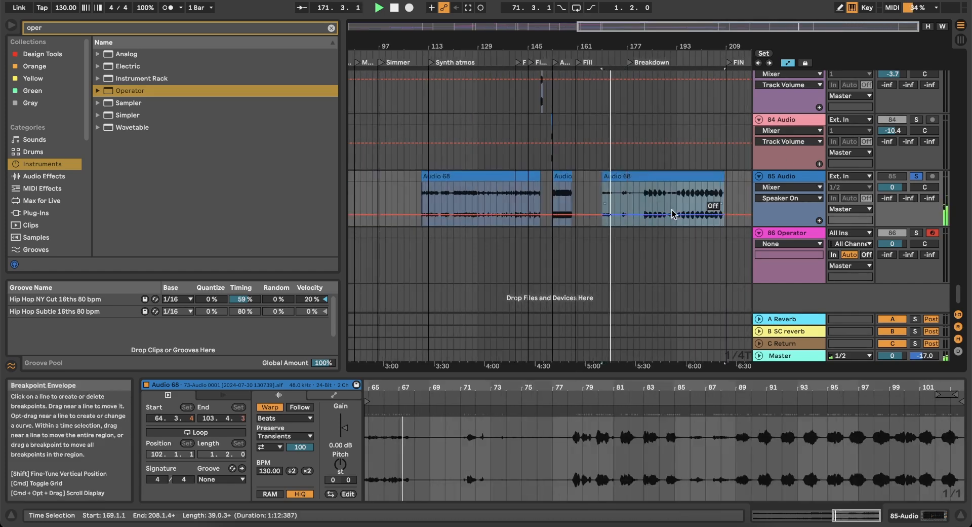
pyautogui.moveTo(603, 177); pyautogui.dragTo(648, 175)
pyautogui.scroll(6, 674, 176)
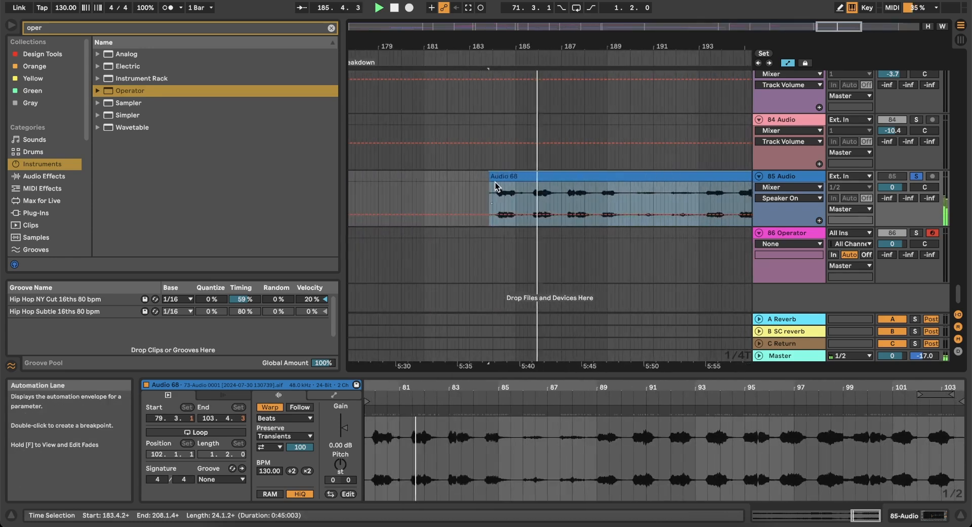
# Cut the opening phrase of the Audio 68 clip on track 85 Audio, from about 184.1.3 to about 185.3.1.
pyautogui.moveTo(490, 178); pyautogui.dragTo(603, 177)
pyautogui.scroll(5, 498, 183)
pyautogui.press('space')
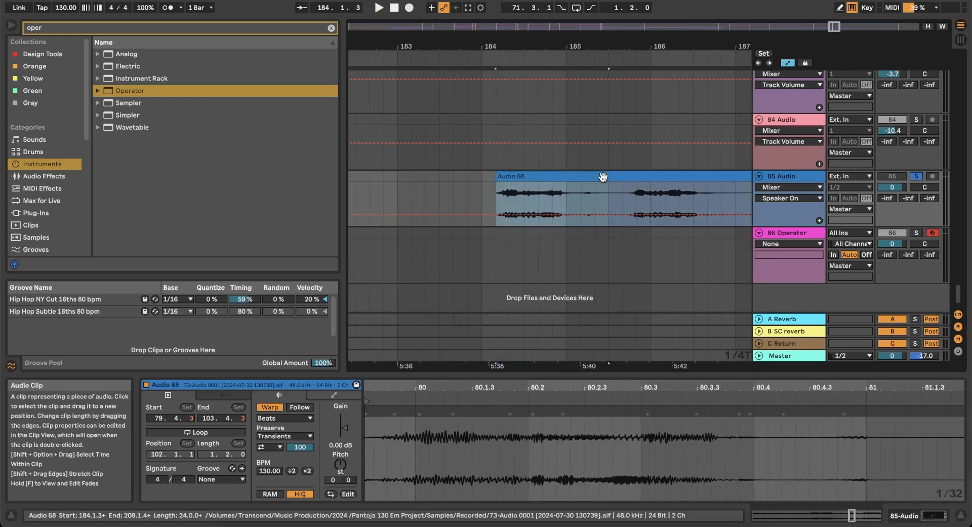
pyautogui.press('Delete')
pyautogui.press('space')
# Audition the rest of track 85 Audio's Audio 68 clip at several points from 185.3.3 through 207.1.1.
pyautogui.click(617, 190)
pyautogui.press('space')
pyautogui.press('space')
pyautogui.hscroll(5, 617, 189)
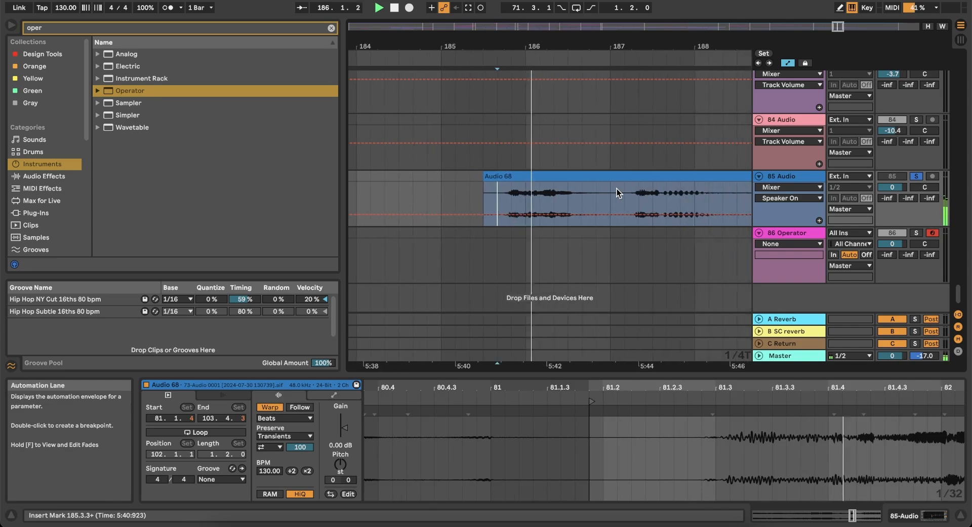
pyautogui.scroll(-5, 649, 187)
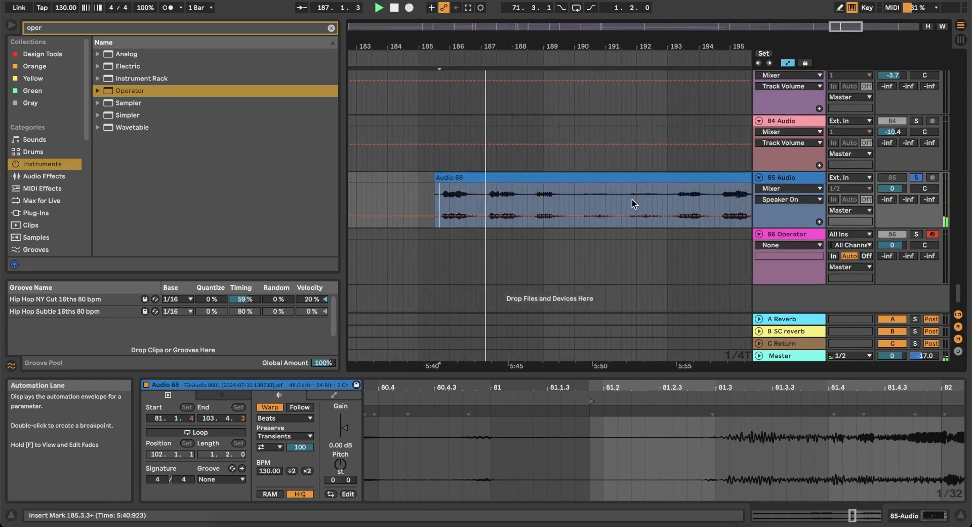
pyautogui.click(632, 199)
pyautogui.press('space')
pyautogui.press('space')
pyautogui.hscroll(5, 632, 199)
pyautogui.click(689, 193)
pyautogui.press('space')
pyautogui.press('space')
pyautogui.hscroll(1, 688, 194)
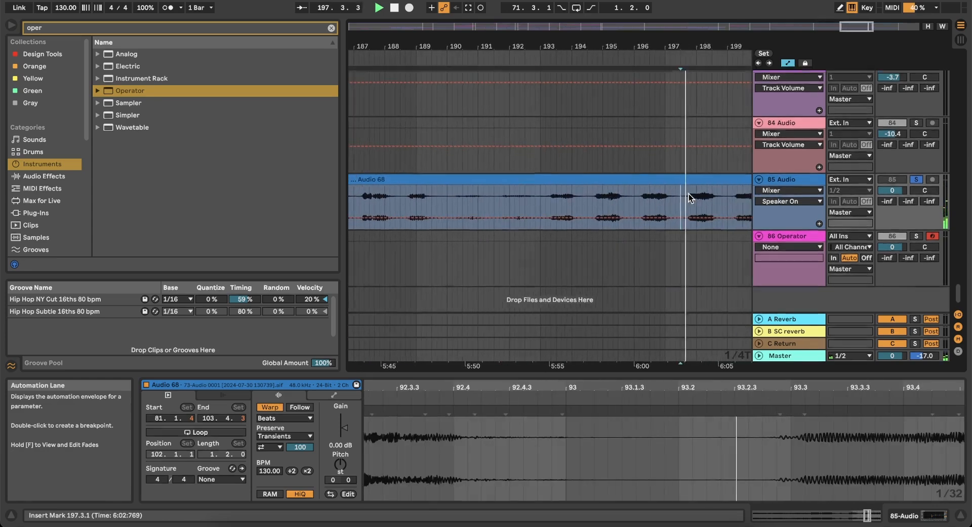
pyautogui.hscroll(3, 687, 194)
pyautogui.click(709, 195)
pyautogui.press('space')
pyautogui.press('space')
pyautogui.hscroll(4, 707, 195)
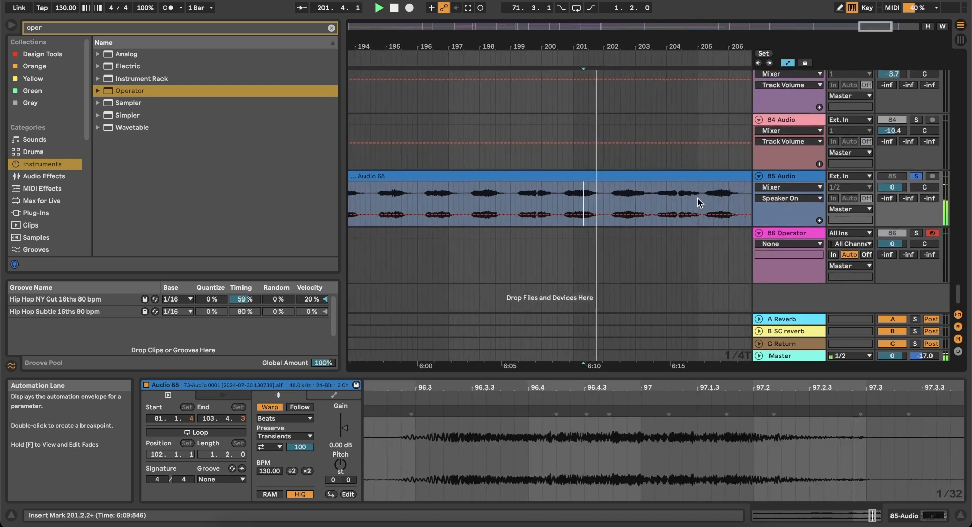
pyautogui.hscroll(3, 687, 194)
pyautogui.click(665, 196)
pyautogui.press('space')
pyautogui.press('space')
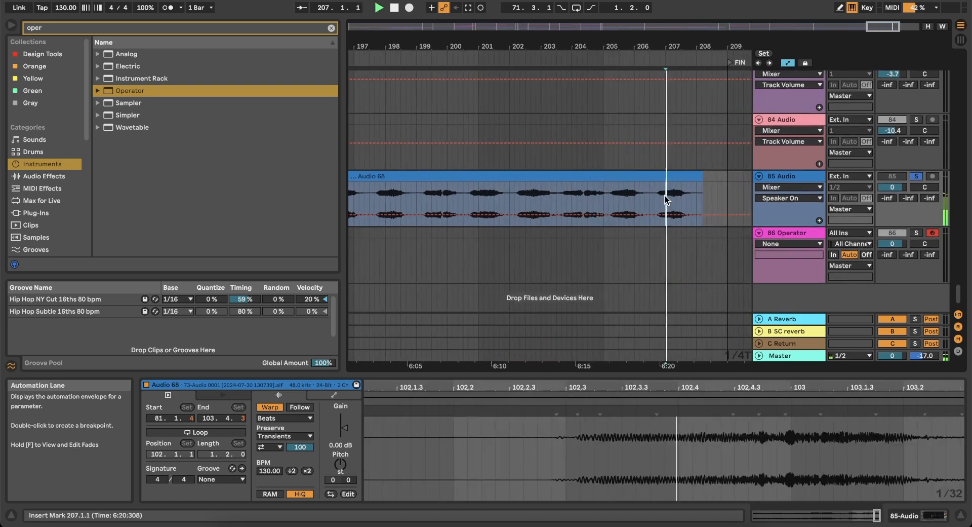
# Delete the remaining Audio 68 clip between about 185.3.1 and 208.1.4 on track 85 Audio.
pyautogui.scroll(-10, 664, 196)
pyautogui.click(654, 178)
pyautogui.press('Delete')
pyautogui.press('space')
# Insert a new audio track directly below track 84 Audio.
pyautogui.hscroll(-1, 654, 177)
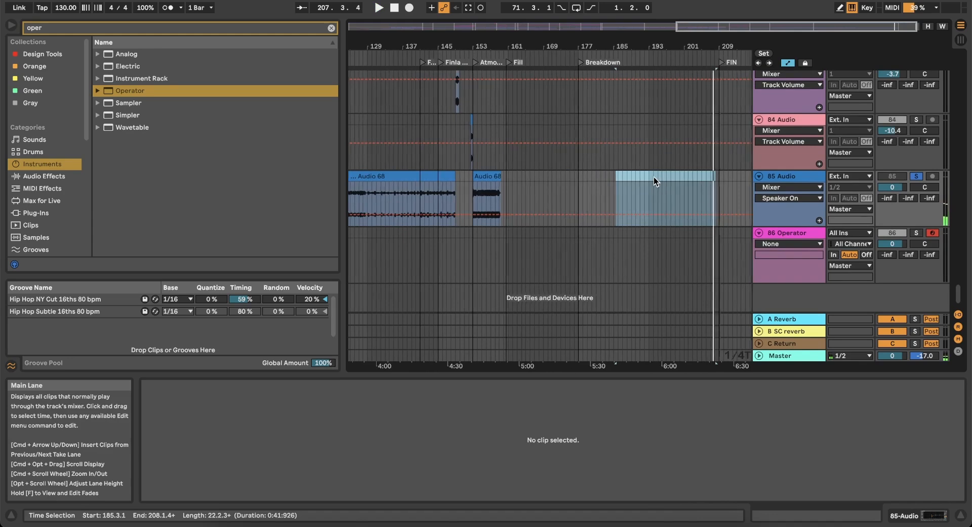
pyautogui.hscroll(-4, 655, 178)
pyautogui.scroll(10, 564, 178)
pyautogui.hscroll(-3, 563, 178)
pyautogui.scroll(3, 563, 178)
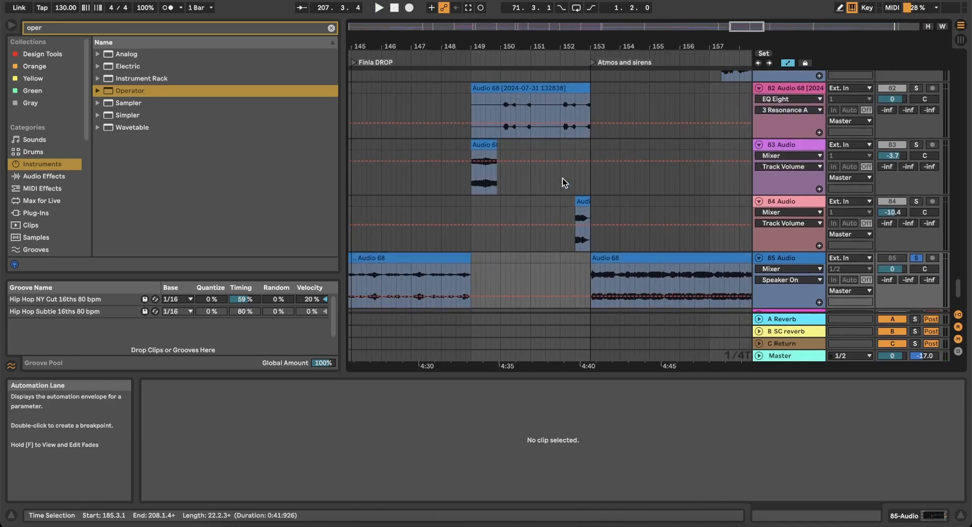
pyautogui.scroll(-5, 539, 253)
pyautogui.scroll(-3, 540, 253)
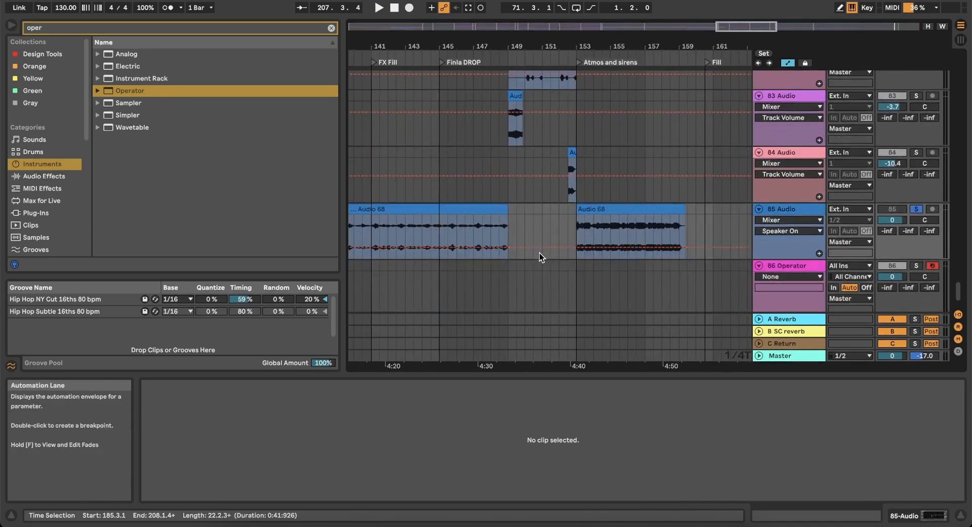
pyautogui.scroll(-2, 539, 254)
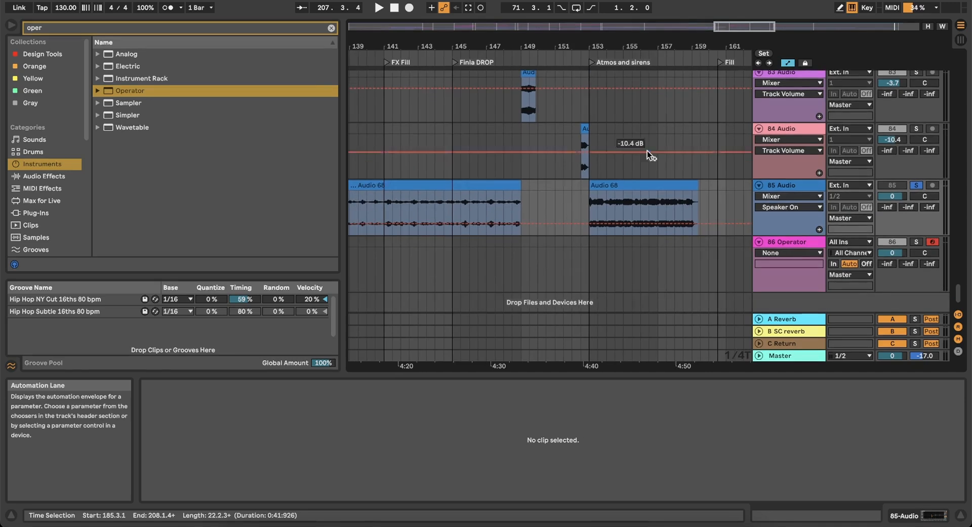
pyautogui.click(798, 126)
pyautogui.rightClick(799, 127)
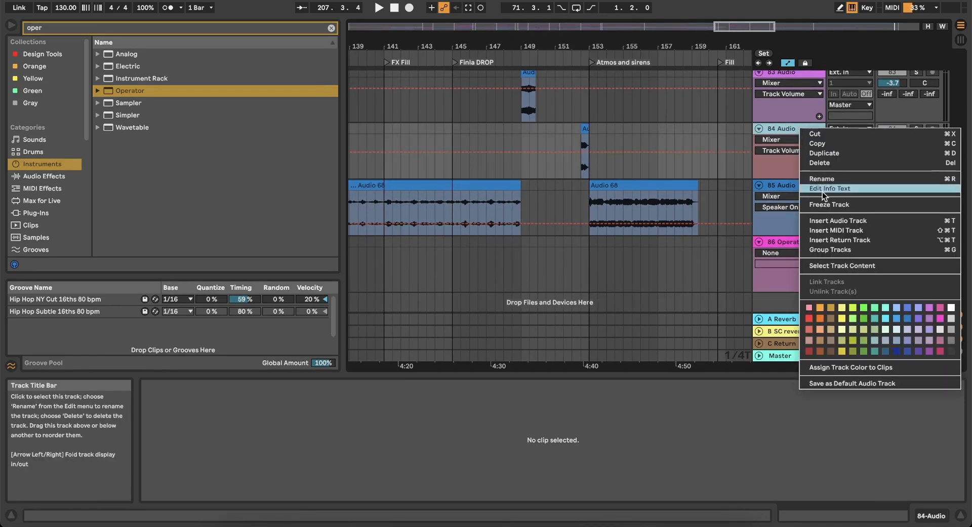
pyautogui.click(832, 218)
pyautogui.scroll(-1, 575, 217)
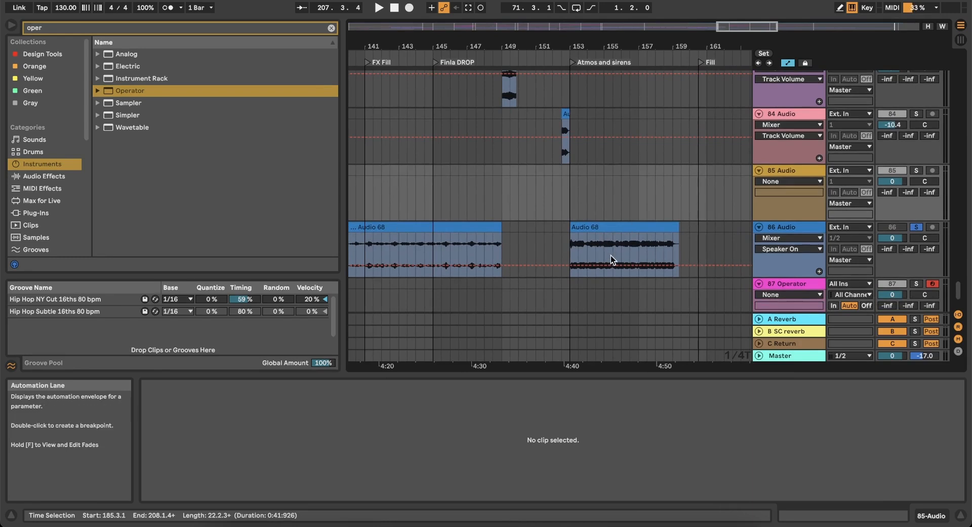
# Paste the cut Audio 68 phrase onto the new track 85 Audio at 154.1.1, in the "Atmos and sirens" section.
pyautogui.scroll(5, 573, 195)
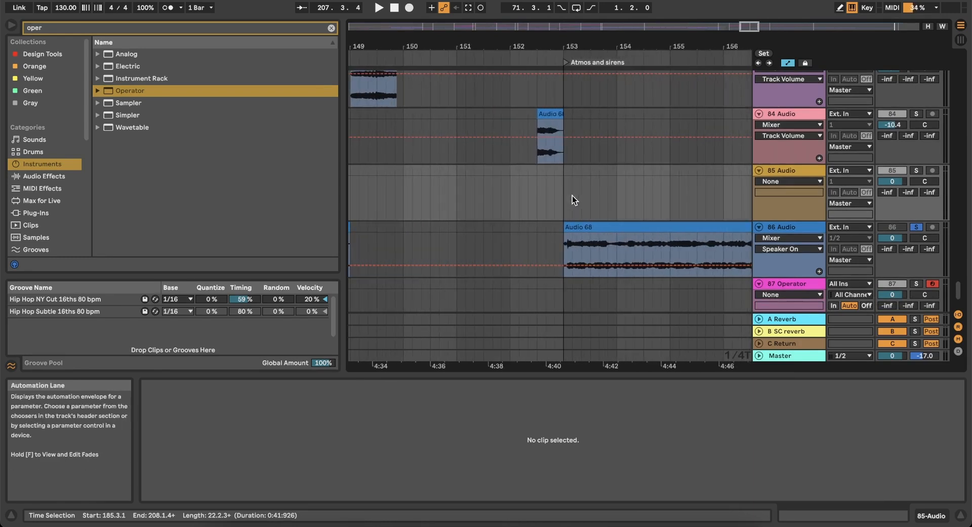
pyautogui.click(582, 191)
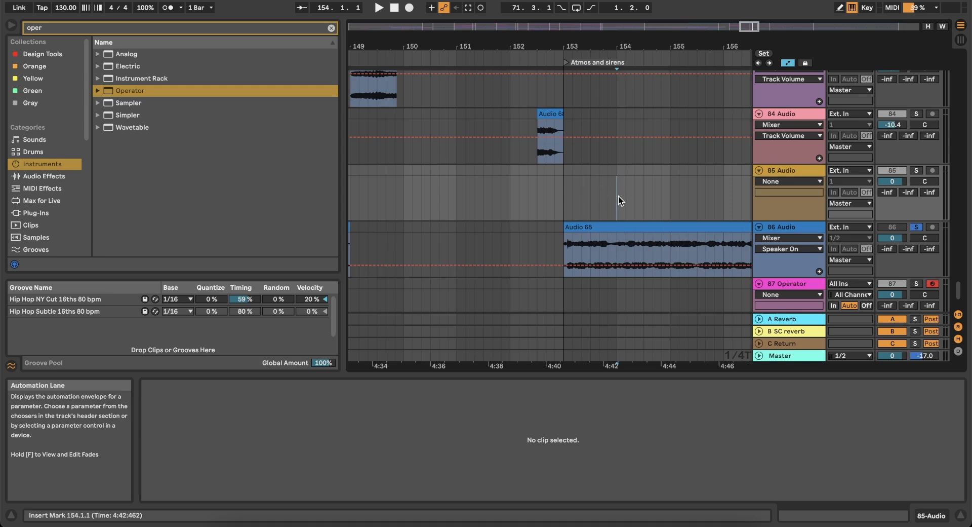
pyautogui.press('super+v')
# Unsolo track 86 Audio and audition the pasted clip in the full mix from about 152.1.3.
pyautogui.press('space')
pyautogui.hscroll(2, 618, 196)
pyautogui.scroll(-1, 618, 196)
pyautogui.click(469, 174)
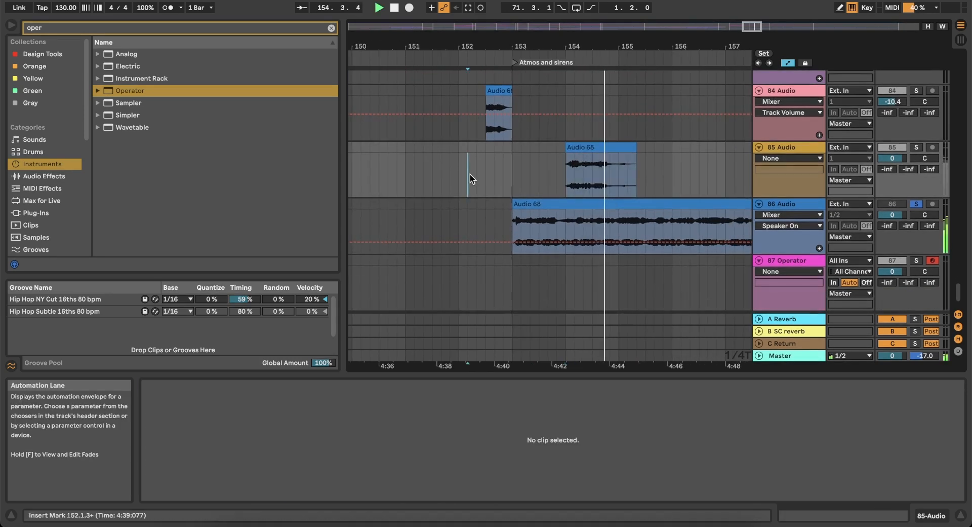
pyautogui.press('space')
pyautogui.press('space')
pyautogui.click(920, 207)
pyautogui.press('space')
pyautogui.press('space')
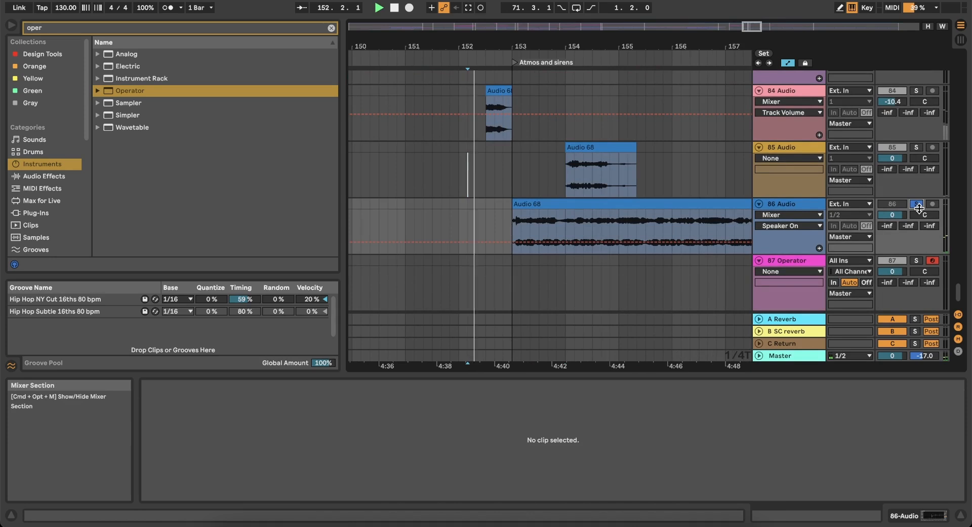
pyautogui.click(918, 202)
pyautogui.press('space')
pyautogui.press('space')
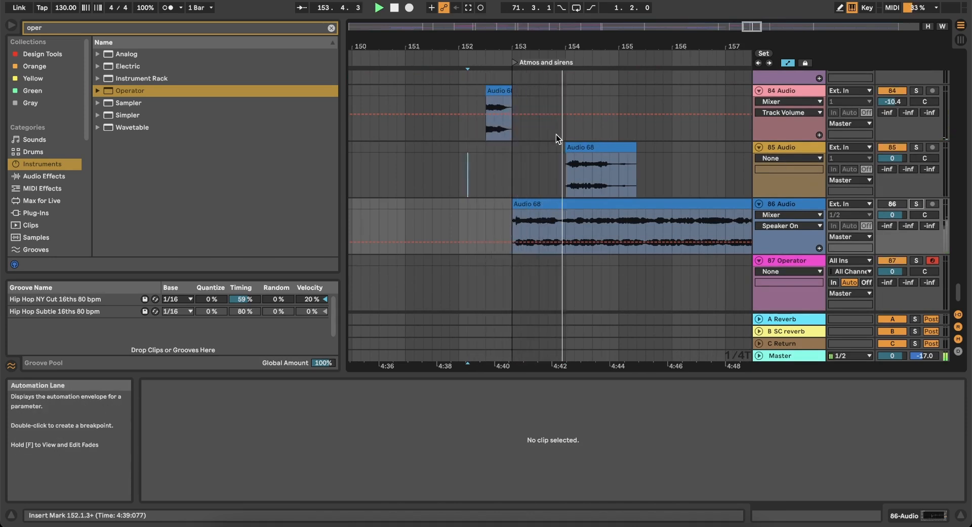
# Trim the end of the pasted Audio 68 clip on track 85 Audio to 155.1.1.
pyautogui.click(582, 147)
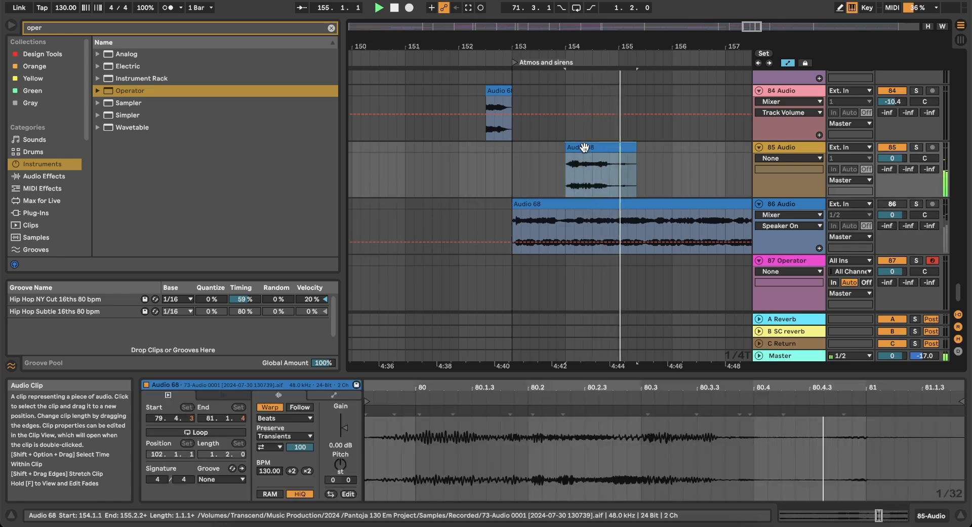
pyautogui.moveTo(636, 152); pyautogui.dragTo(621, 155)
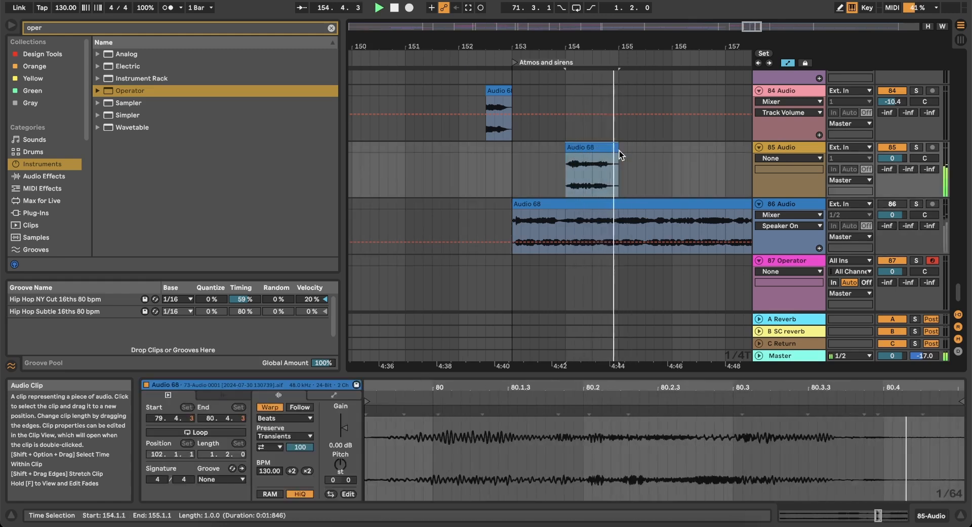
pyautogui.press('space')
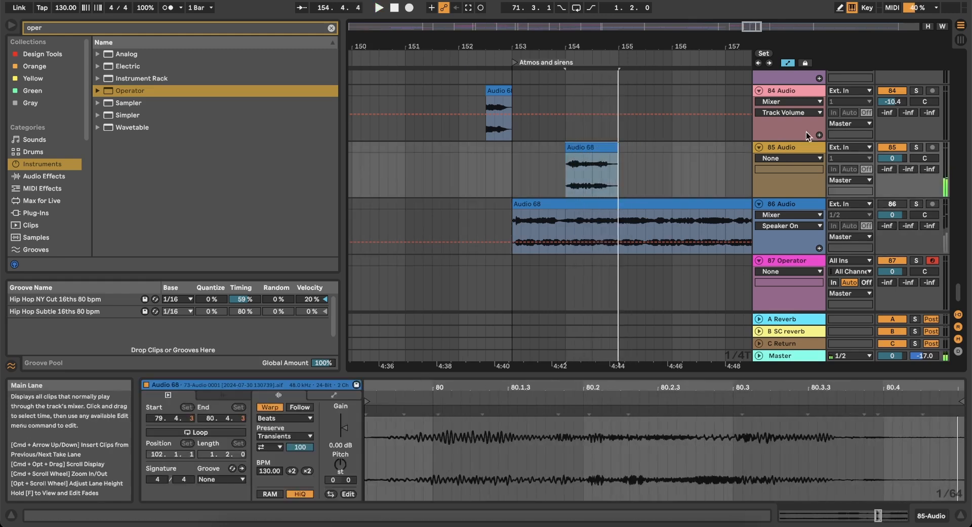
# Search the audio effects for "eq" and add an EQ Eight to track 84 Audio, with its low cut at 114 Hz.
pyautogui.click(775, 92)
pyautogui.click(932, 515)
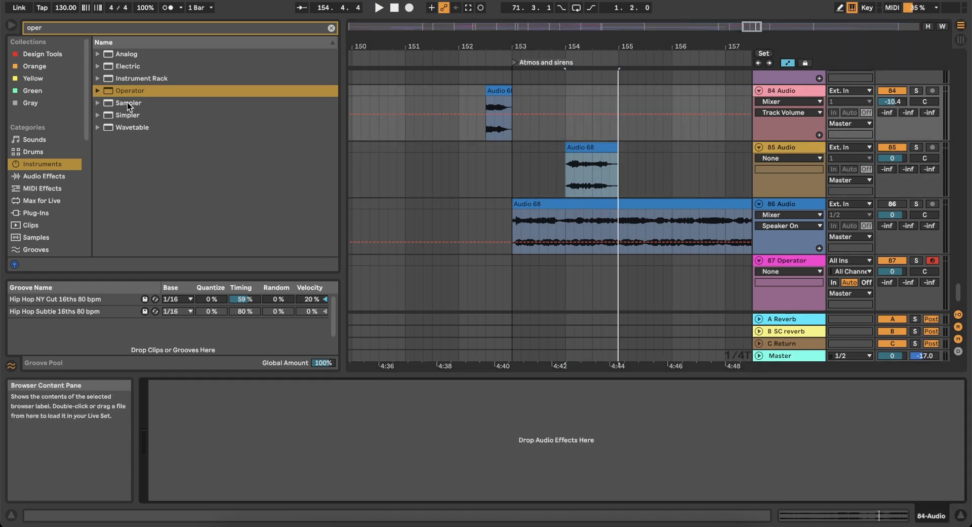
pyautogui.click(116, 24)
pyautogui.write('eq')
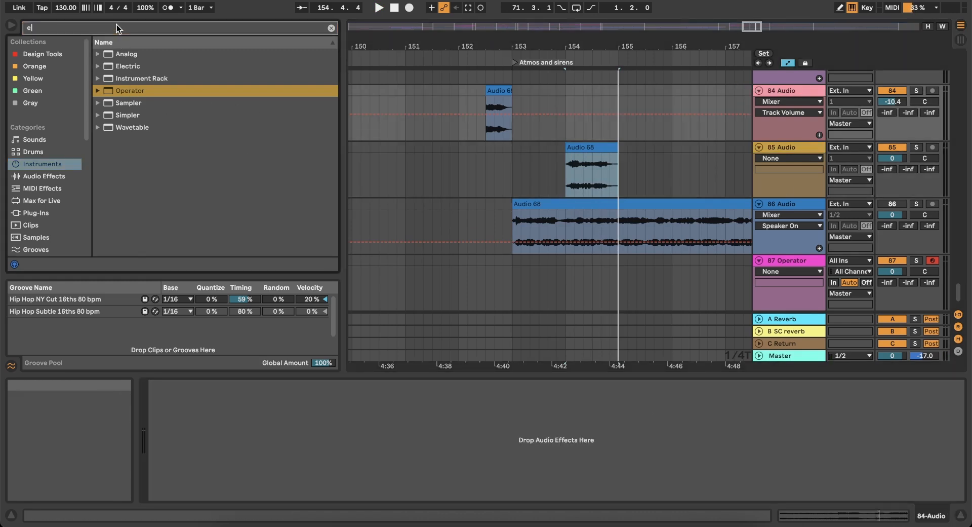
pyautogui.click(37, 177)
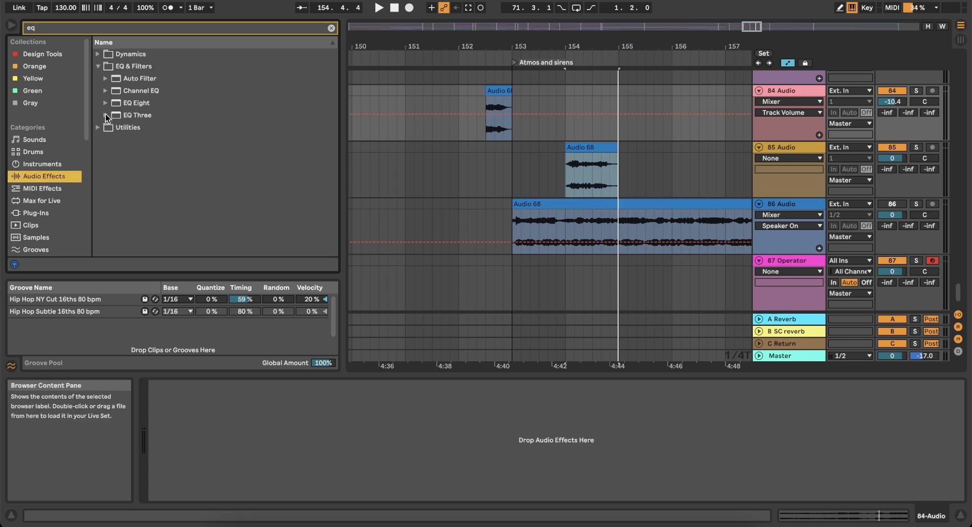
pyautogui.doubleClick(138, 103)
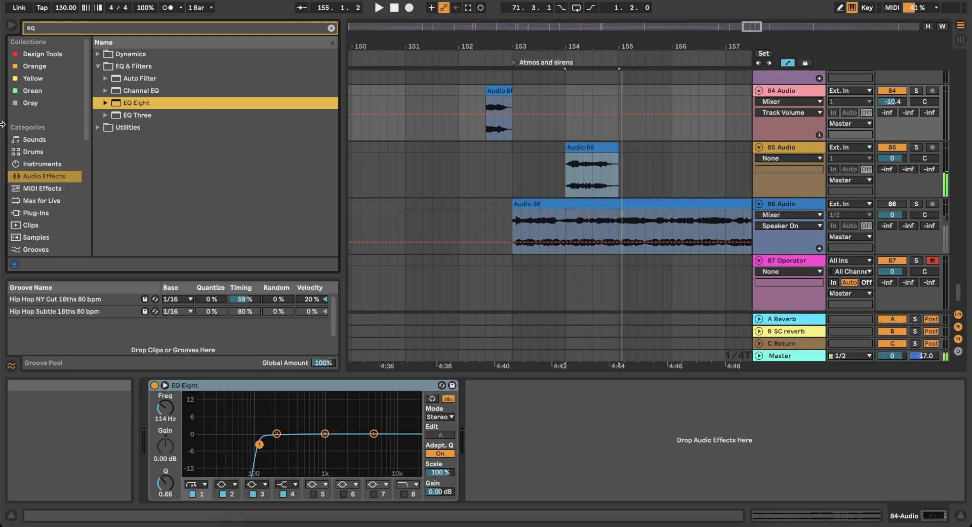
# Add an EQ Eight to track 85 Audio and set its low cut to about 245 Hz while auditioning the clip.
pyautogui.click(776, 150)
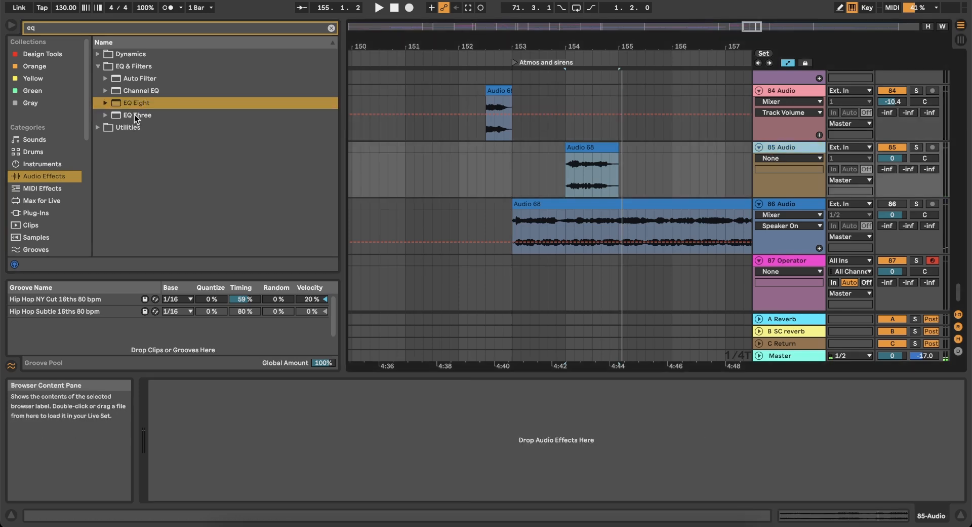
pyautogui.press('Return')
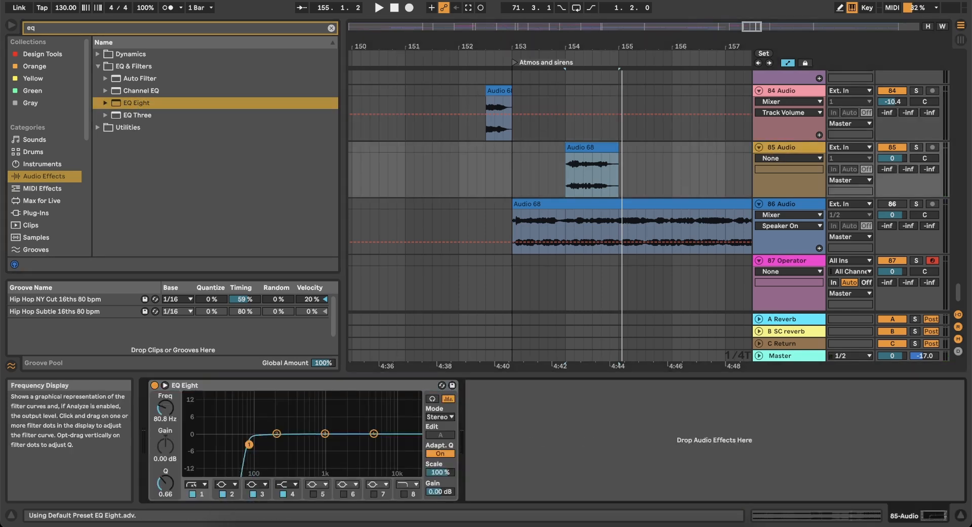
pyautogui.press('space')
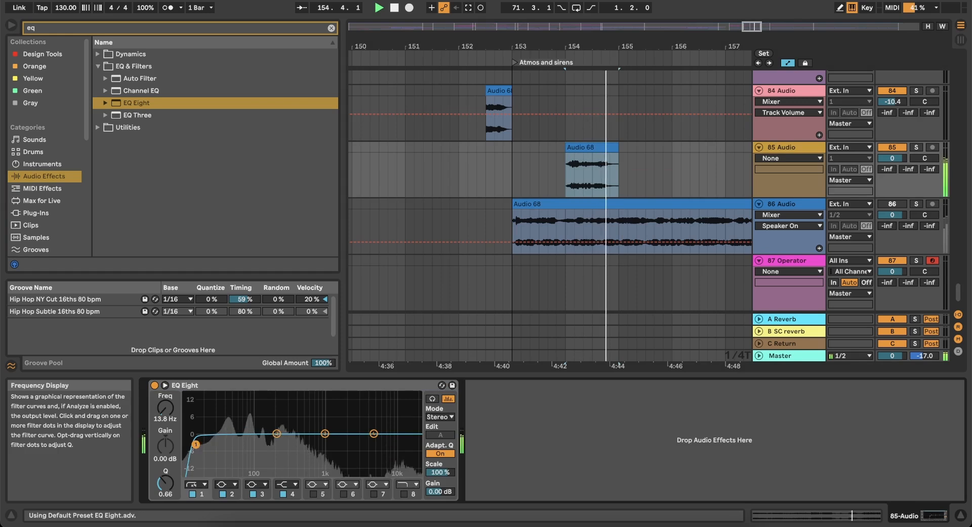
pyautogui.moveTo(197, 446); pyautogui.dragTo(280, 444)
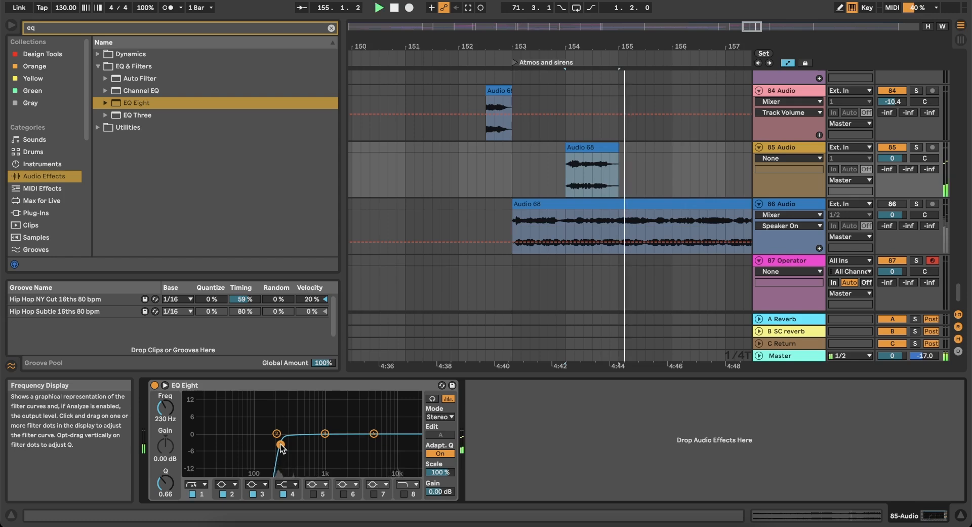
pyautogui.click(164, 385)
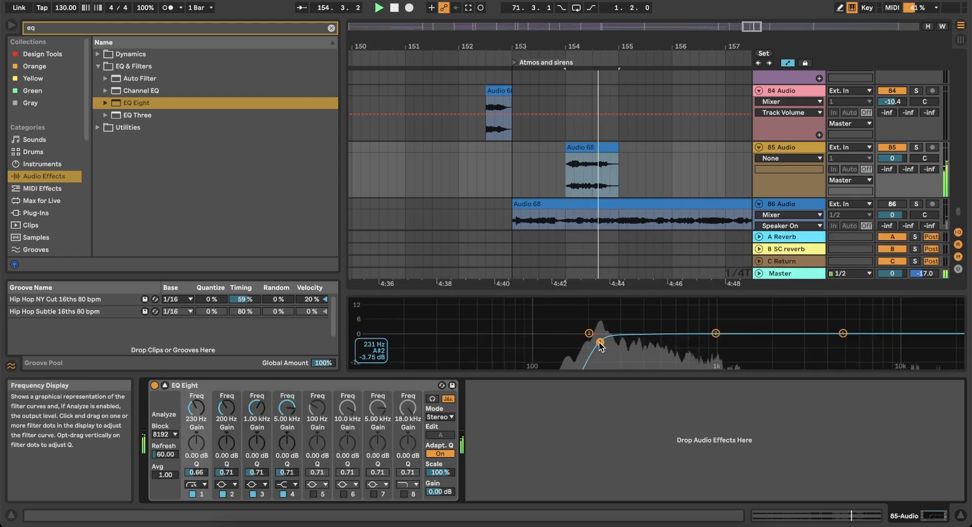
pyautogui.moveTo(600, 342)
pyautogui.mouseDown()
pyautogui.moveTo(591, 344)
pyautogui.moveTo(606, 346)
pyautogui.mouseUp()
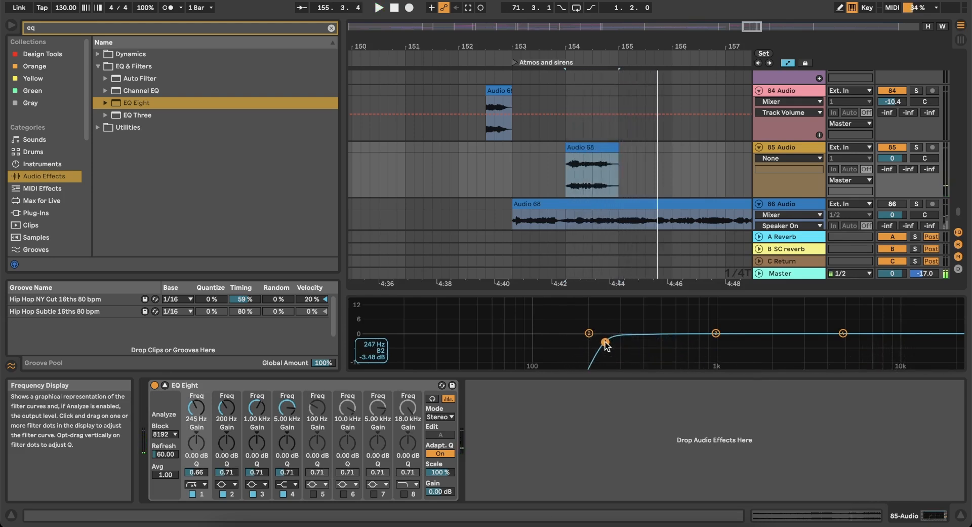
pyautogui.press('space')
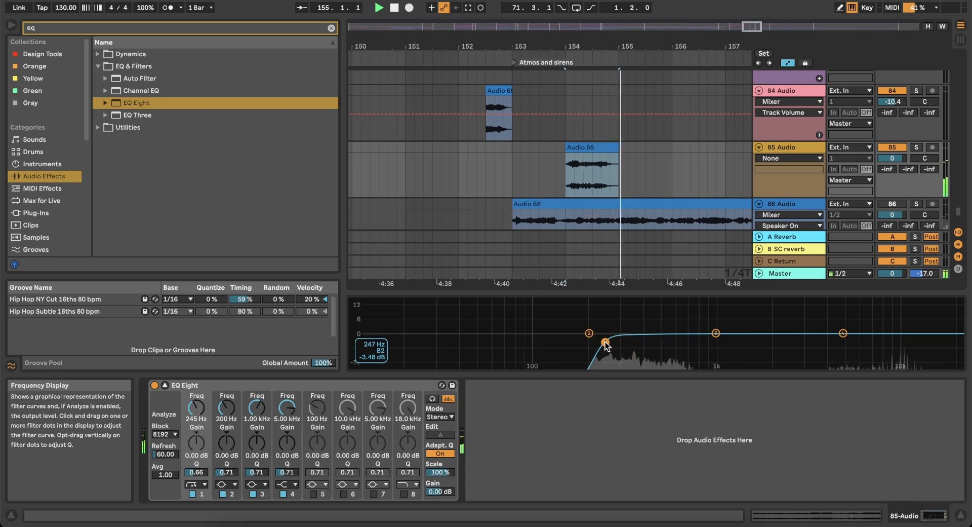
pyautogui.press('space')
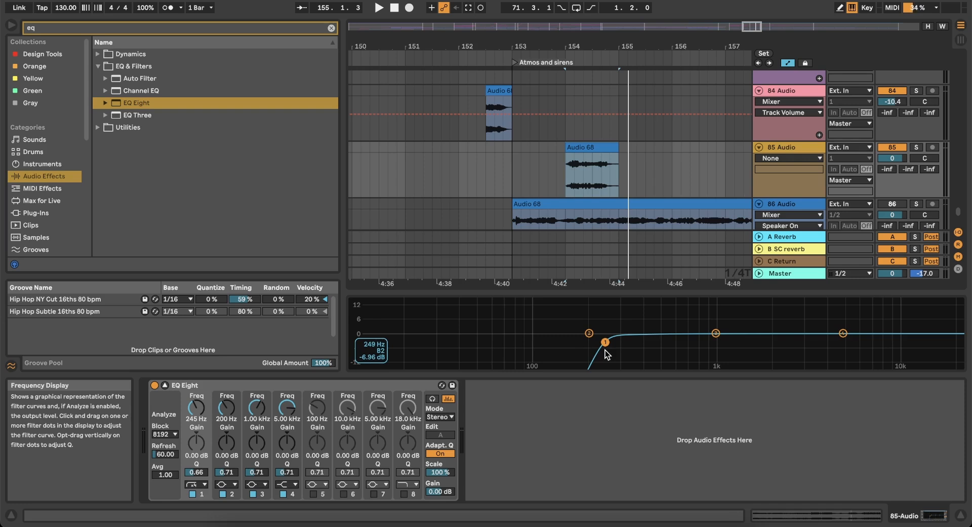
# Replay the equalized Audio 68 clip at 154.1.1 on track 85 Audio in the full mix.
pyautogui.scroll(-5, 560, 133)
pyautogui.scroll(-2, 560, 133)
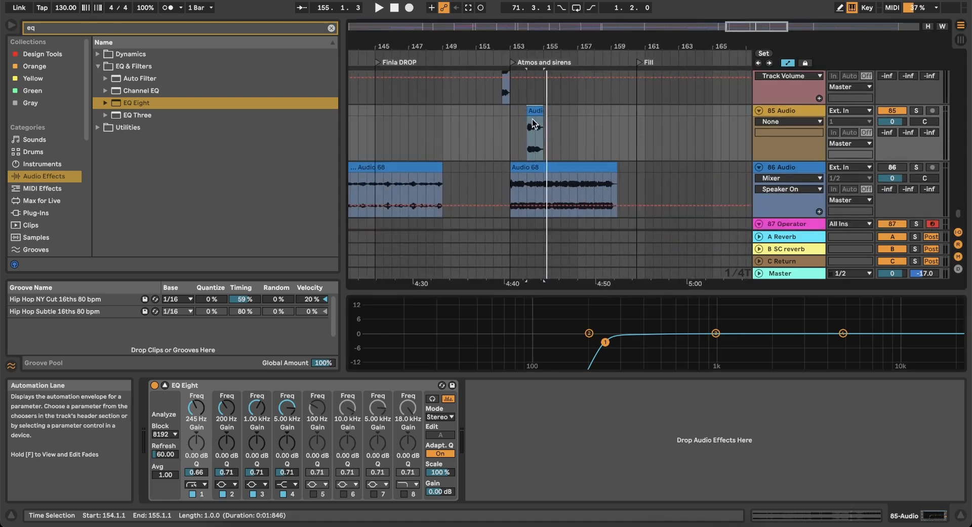
pyautogui.scroll(5, 534, 110)
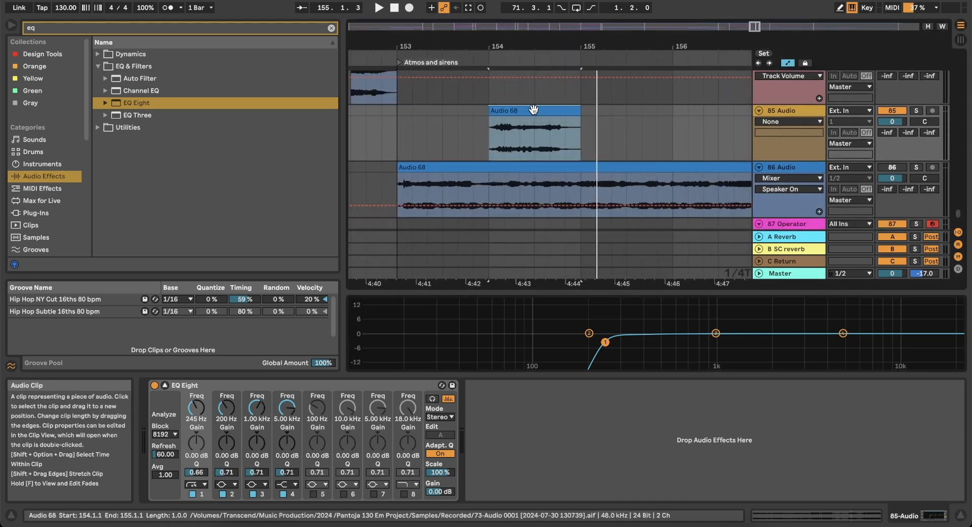
pyautogui.press('space')
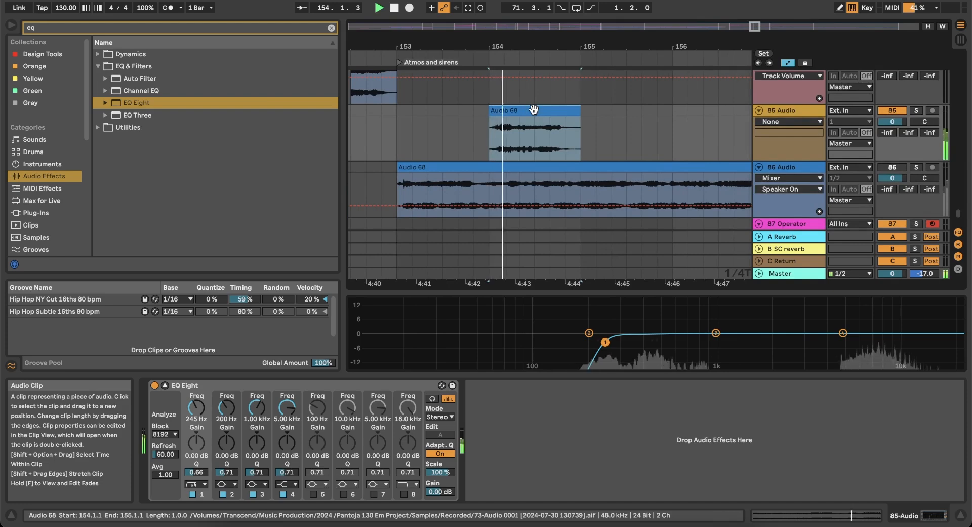
# Stop playback and set the arrangement's fixed grid to 4 Bars.
pyautogui.press('space')
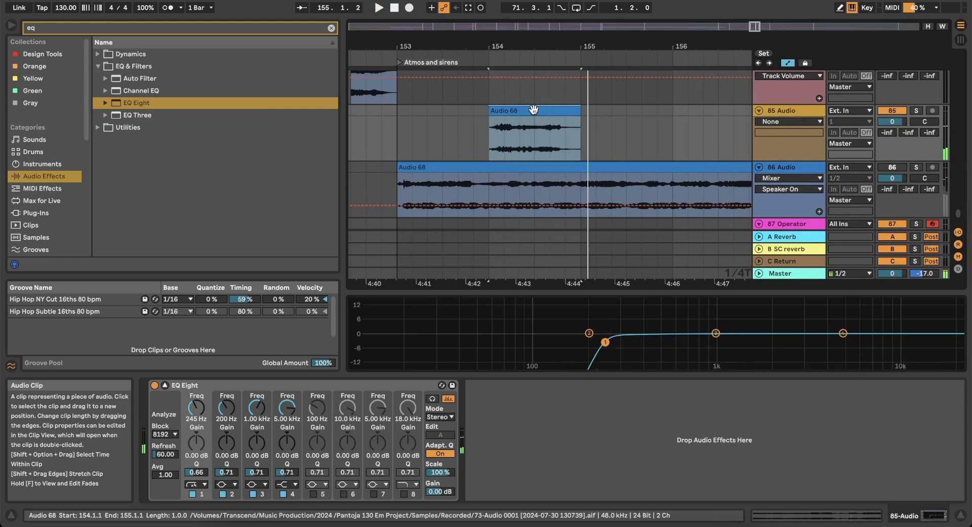
pyautogui.scroll(-5, 578, 142)
pyautogui.click(567, 136)
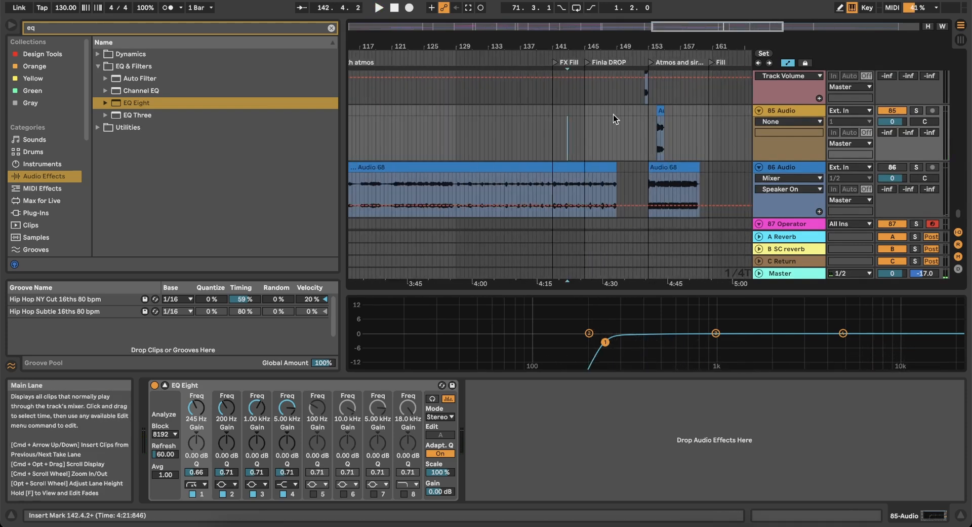
pyautogui.scroll(3, 613, 114)
pyautogui.rightClick(485, 133)
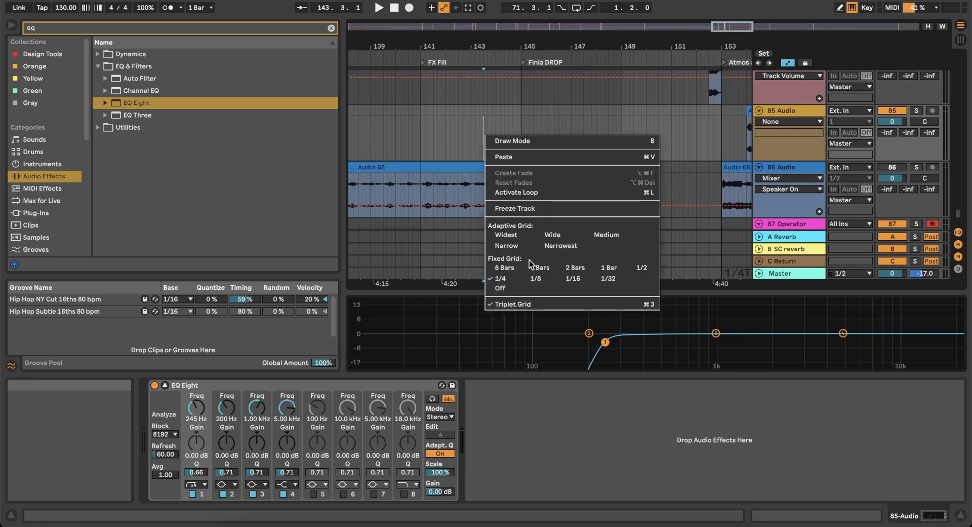
pyautogui.press('Escape')
pyautogui.rightClick(483, 132)
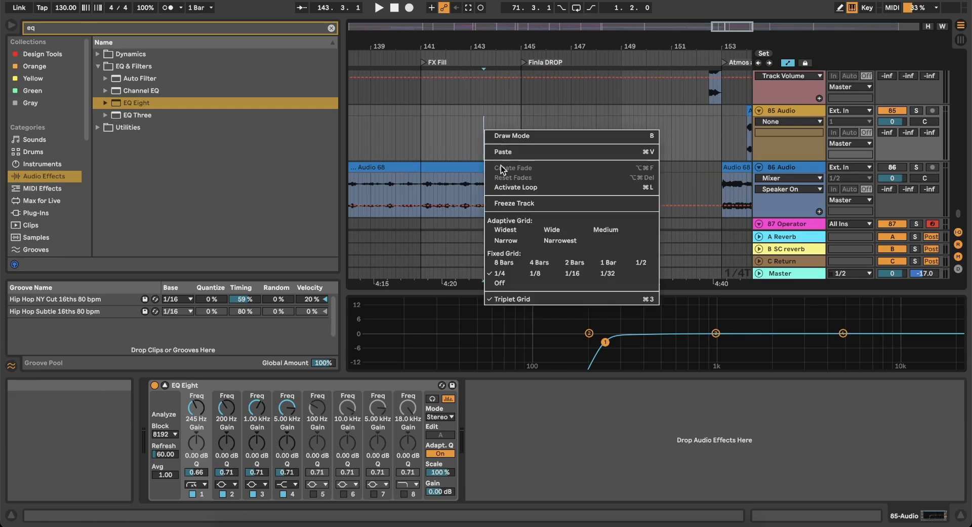
pyautogui.click(521, 259)
# Play the arrangement from 141.1.1 at the FX Fill section while viewing the SUB track.
pyautogui.scroll(-5, 573, 142)
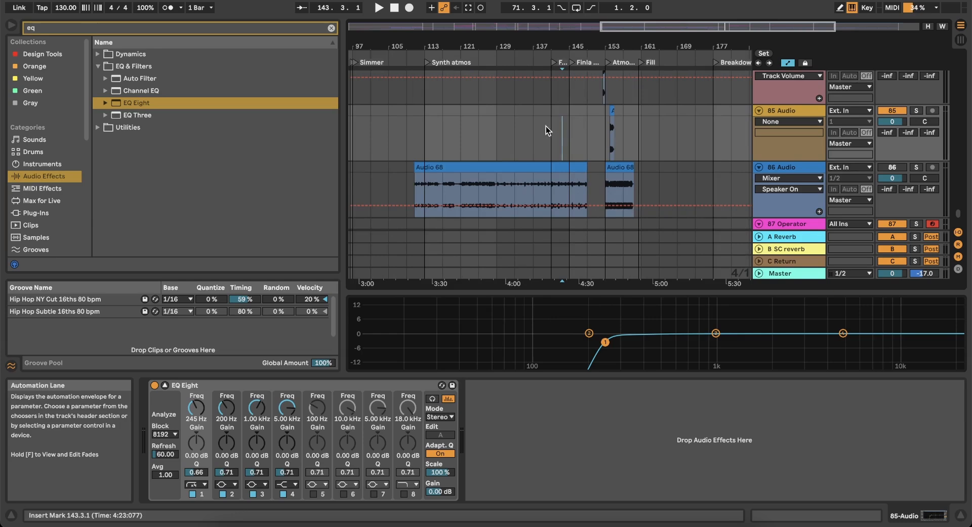
pyautogui.press('space')
pyautogui.scroll(8, 601, 116)
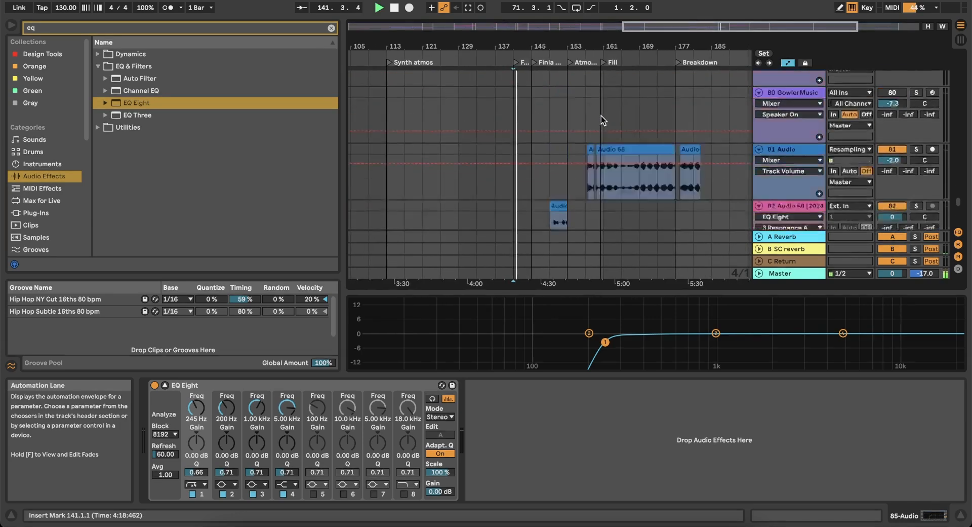
pyautogui.scroll(15, 601, 120)
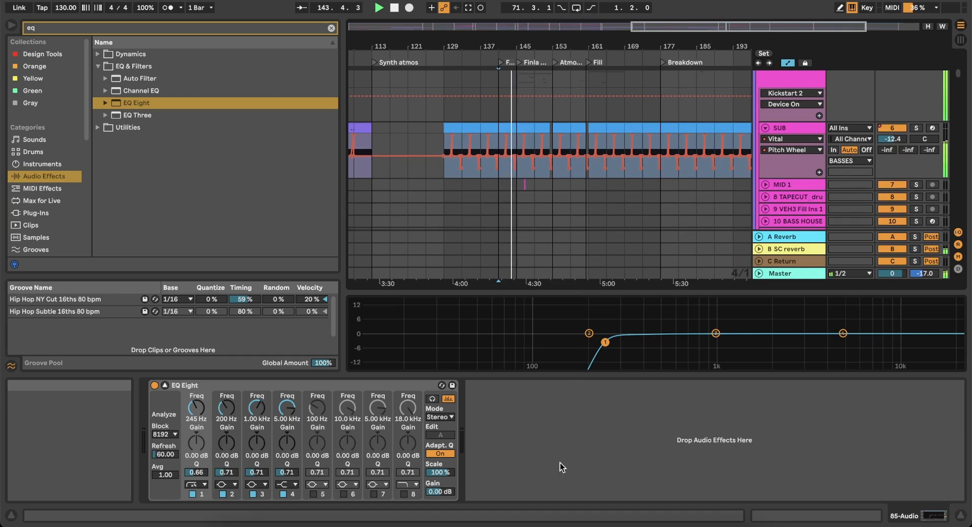
# Narrow the browser and collapse the EQ Eight's expanded view to enlarge the arrangement area.
pyautogui.moveTo(342, 246); pyautogui.dragTo(199, 245)
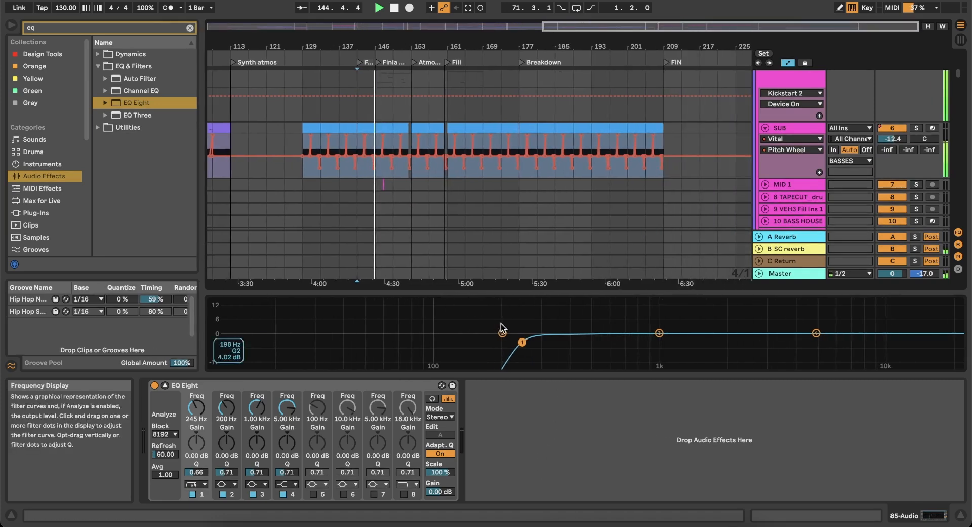
pyautogui.moveTo(530, 291); pyautogui.dragTo(496, 522)
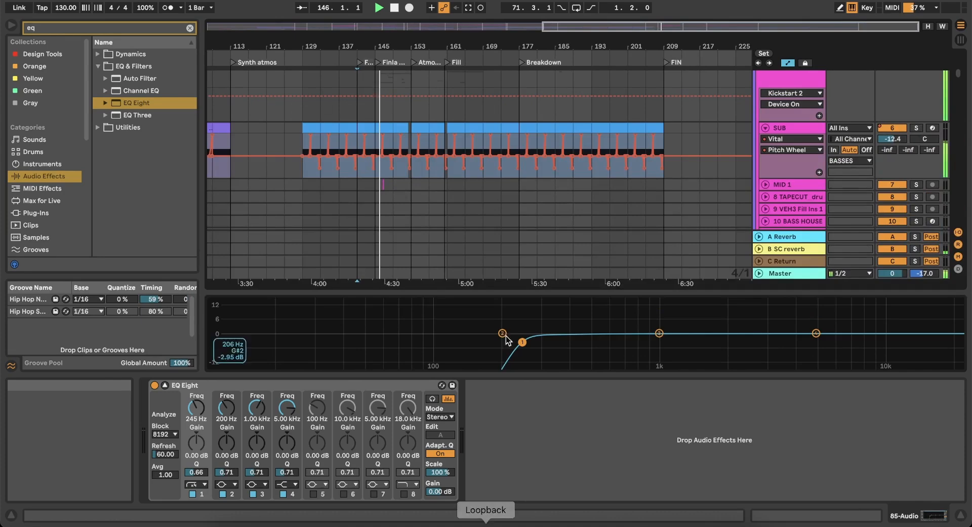
pyautogui.click(164, 385)
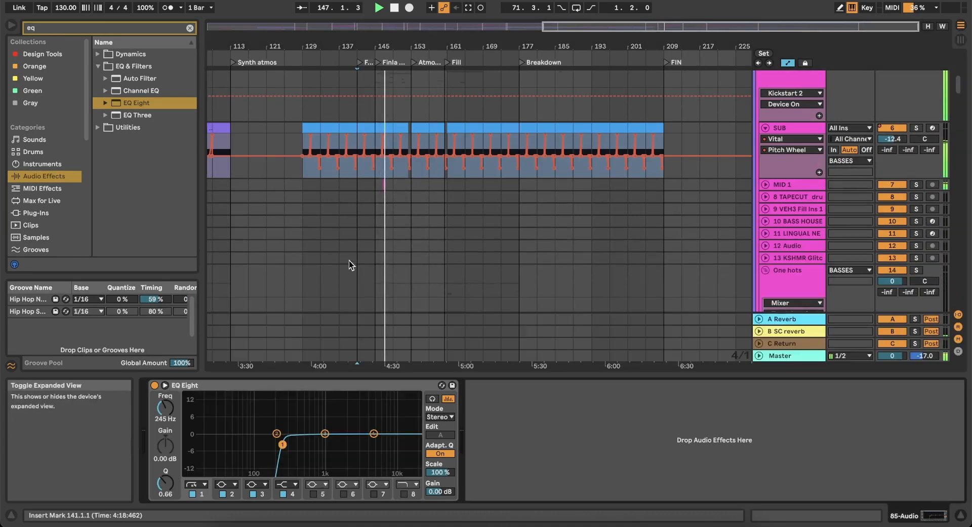
# Examine the BASSES, One hots and PLuck Groove tracks through the Finla DROP section, and stop playback at 149.1.1.
pyautogui.scroll(5, 375, 226)
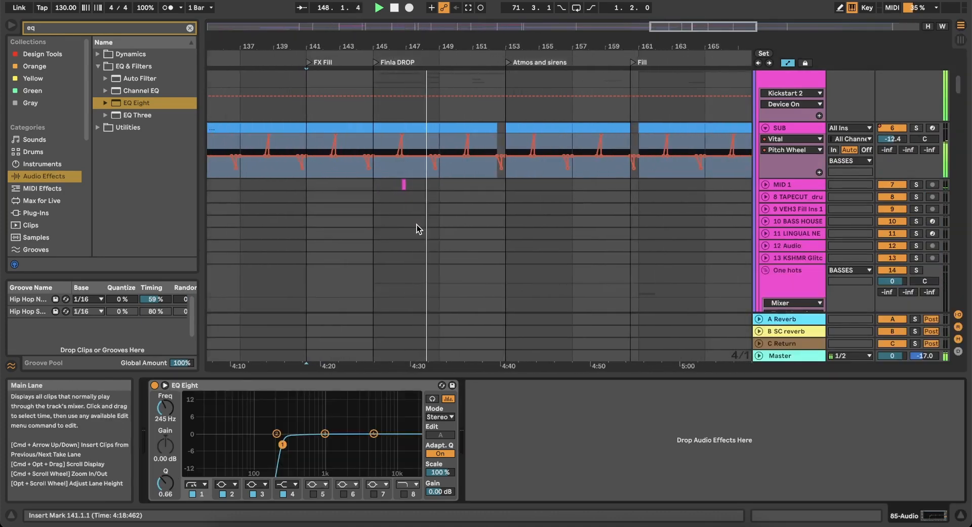
pyautogui.scroll(-8, 417, 224)
pyautogui.hscroll(-3, 418, 224)
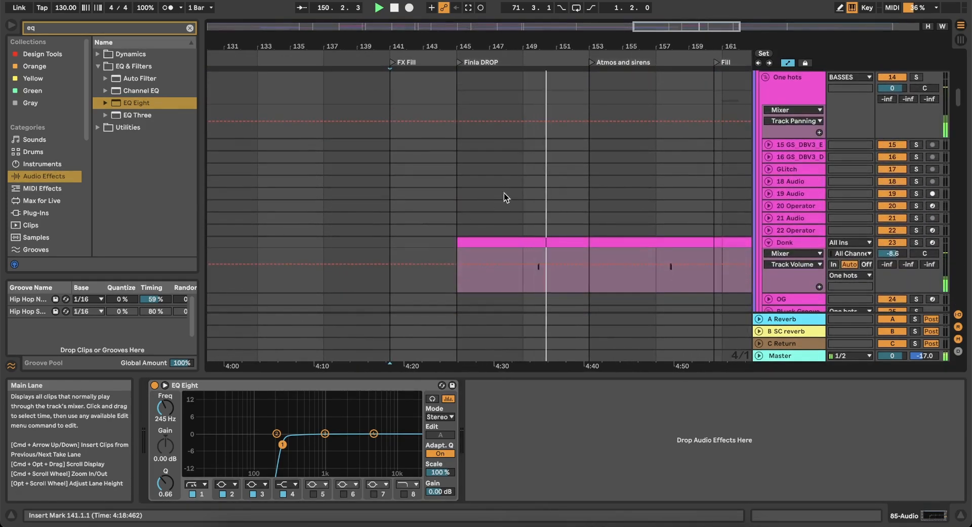
pyautogui.scroll(-7, 606, 180)
pyautogui.hscroll(-1, 606, 180)
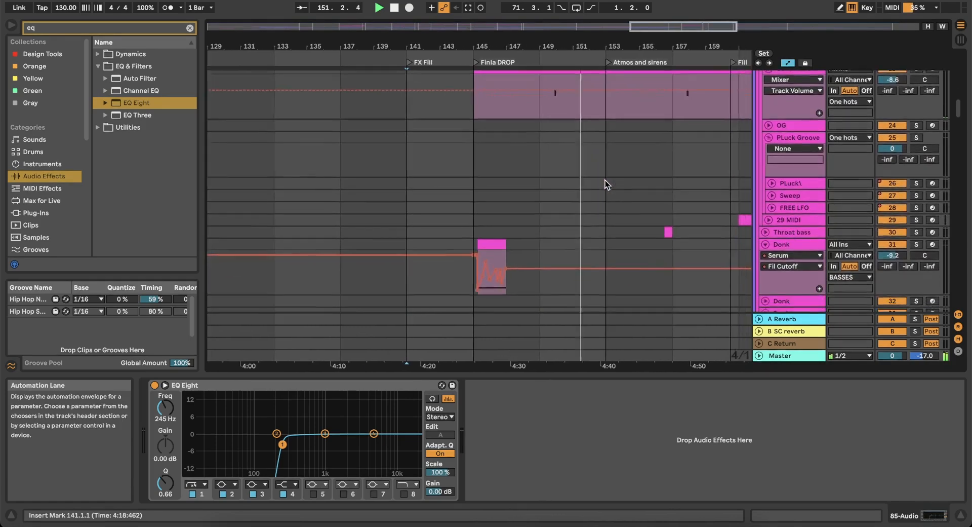
pyautogui.click(518, 152)
pyautogui.click(540, 153)
pyautogui.press('space')
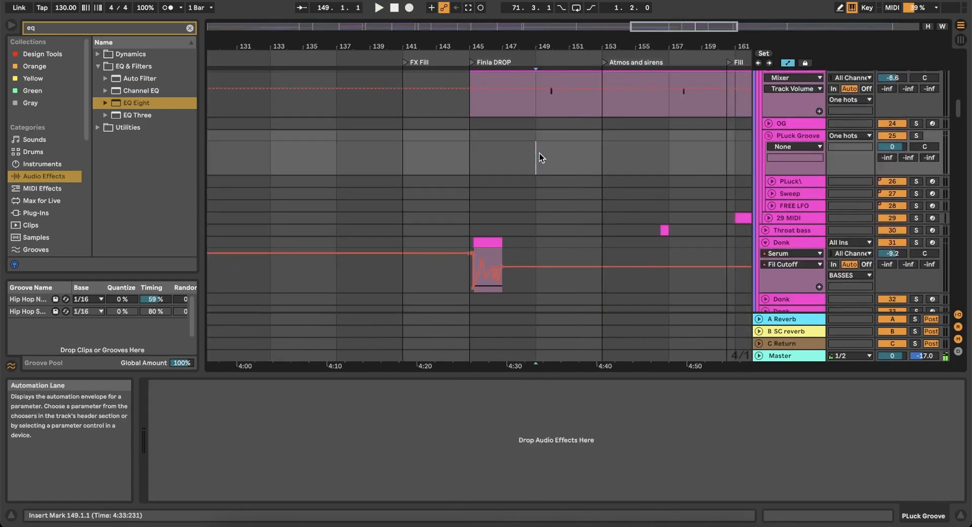
# Set the arrangement grid to 1/8 triplets and place the insert marker at 145.1.1 on the PLuck Groove track.
pyautogui.rightClick(540, 153)
pyautogui.click(599, 263)
pyautogui.scroll(4, 540, 165)
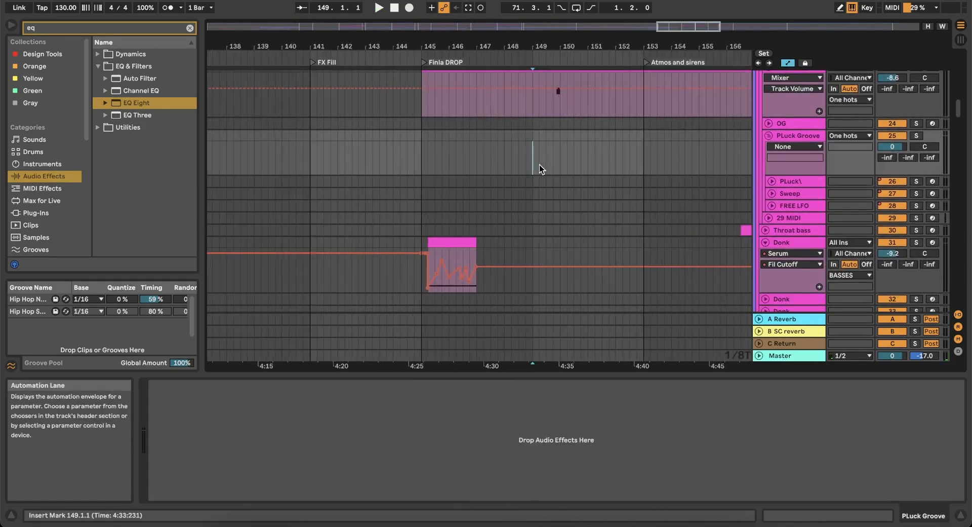
pyautogui.scroll(1, 541, 169)
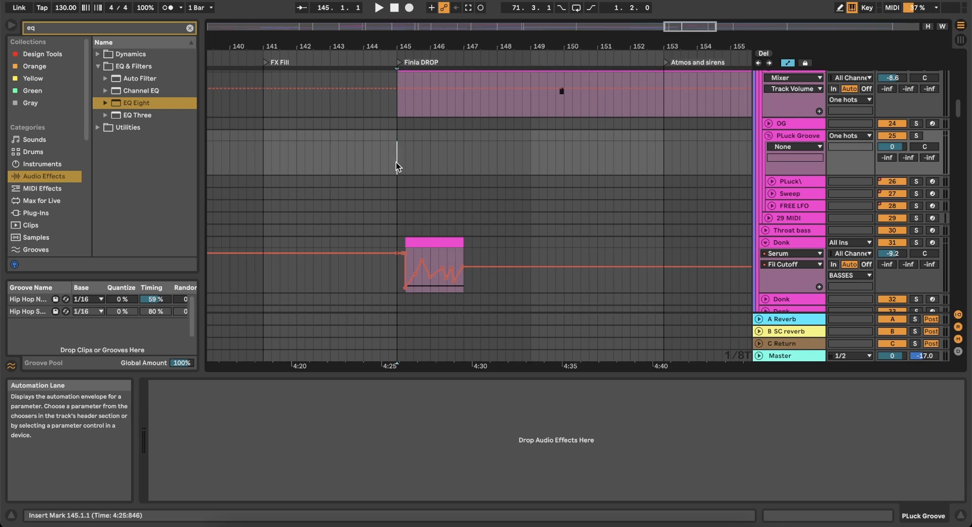
# Listen to the earlier Drop from just before bar 65 and compare its clips with those after Finla DROP.
pyautogui.scroll(-4, 396, 162)
pyautogui.hscroll(-12, 394, 168)
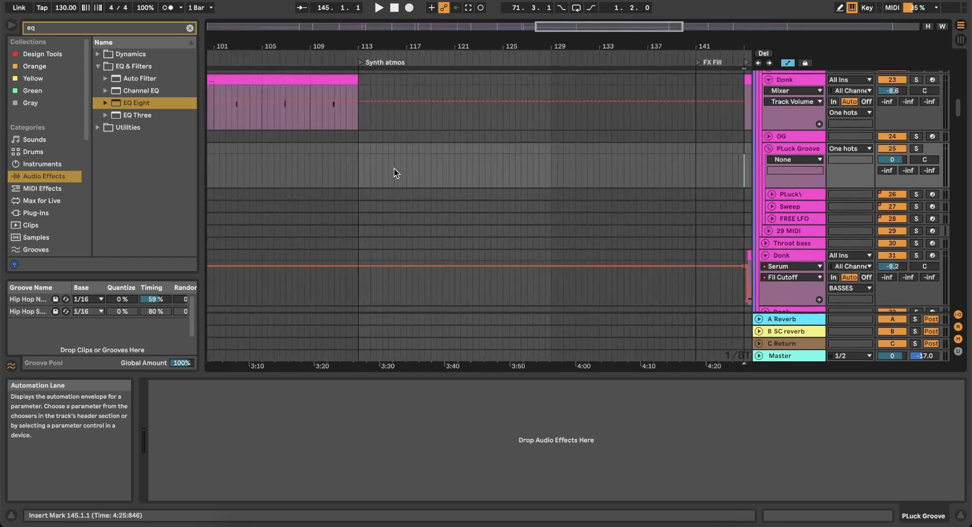
pyautogui.scroll(-5, 394, 168)
pyautogui.hscroll(-2, 394, 169)
pyautogui.scroll(4, 369, 163)
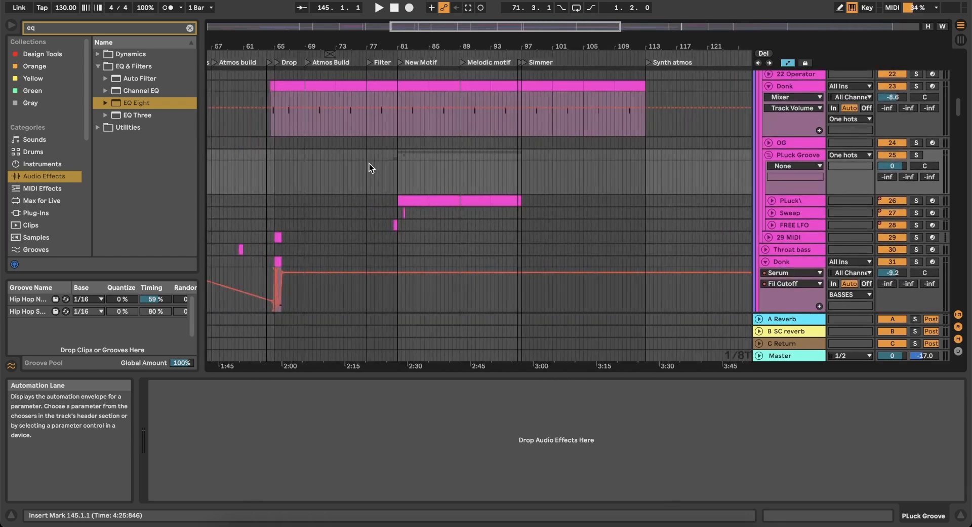
pyautogui.hscroll(-2, 331, 157)
pyautogui.scroll(3, 324, 157)
pyautogui.click(308, 163)
pyautogui.press('space')
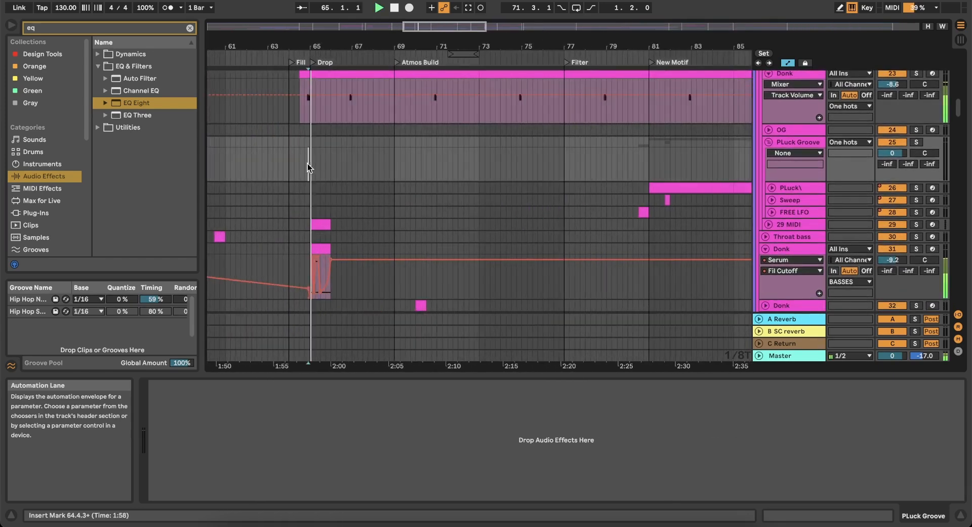
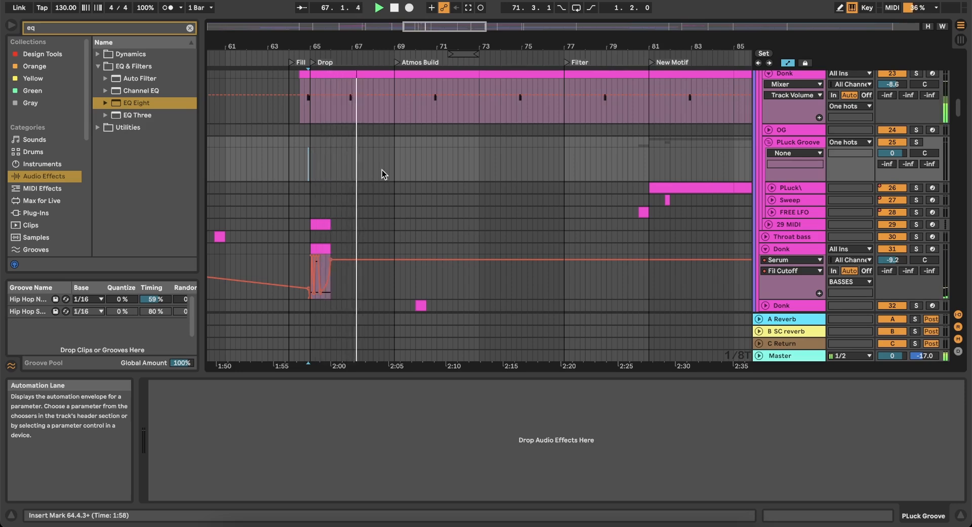
pyautogui.scroll(-4, 382, 169)
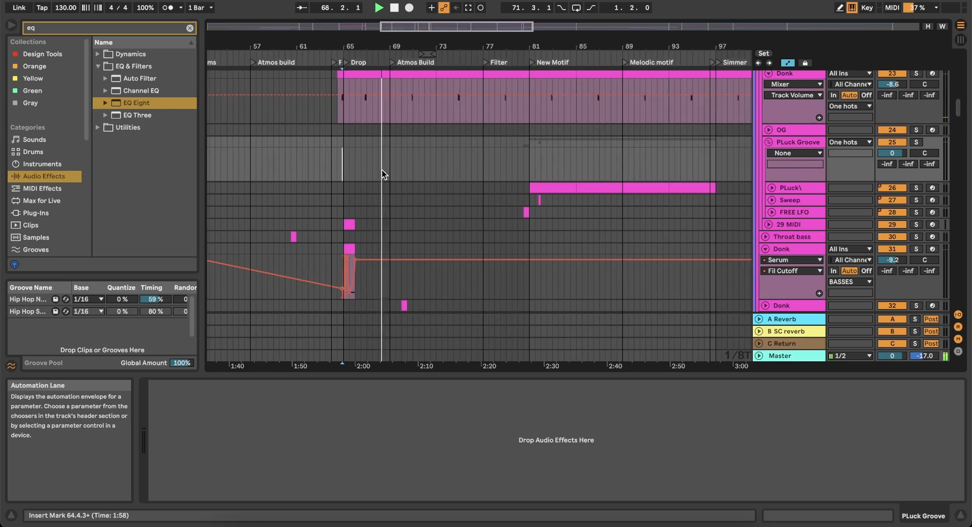
pyautogui.hscroll(4, 382, 169)
pyautogui.hscroll(15, 498, 171)
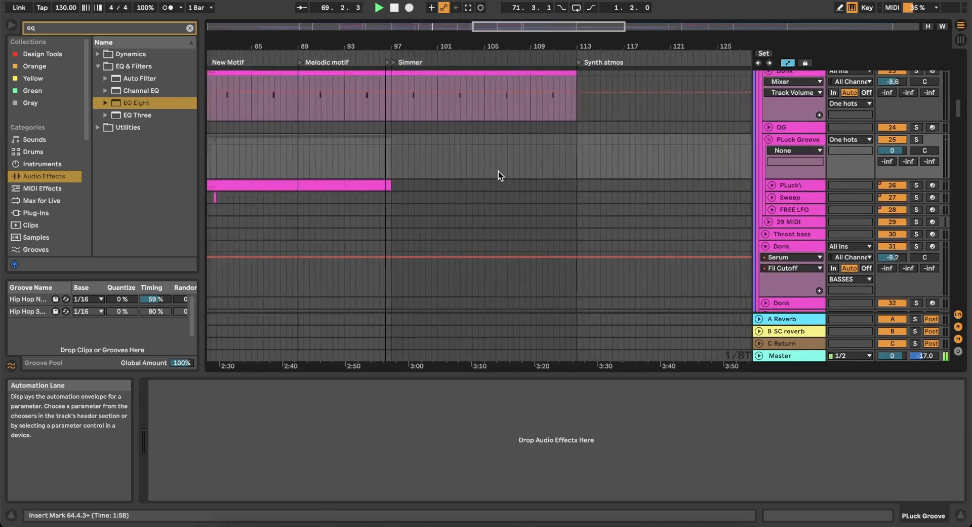
pyautogui.scroll(-2, 499, 171)
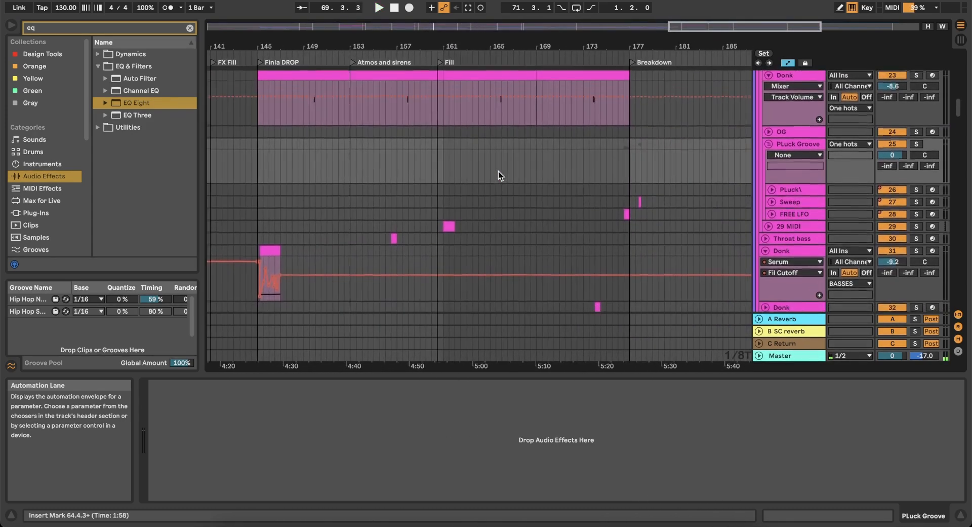
# Return to the Finla DROP section and play it from 145.1.1.
pyautogui.hscroll(-4, 400, 170)
pyautogui.scroll(3, 317, 170)
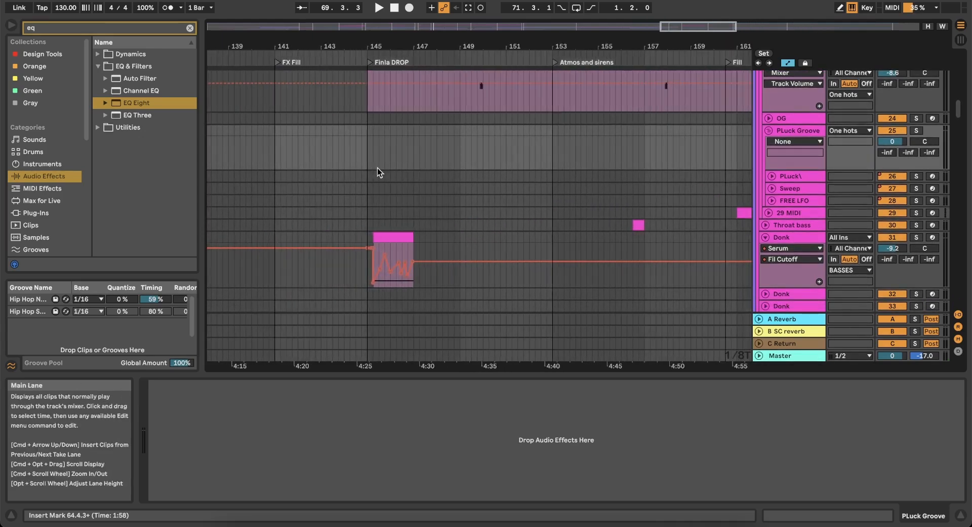
pyautogui.scroll(5, 368, 165)
pyautogui.click(365, 165)
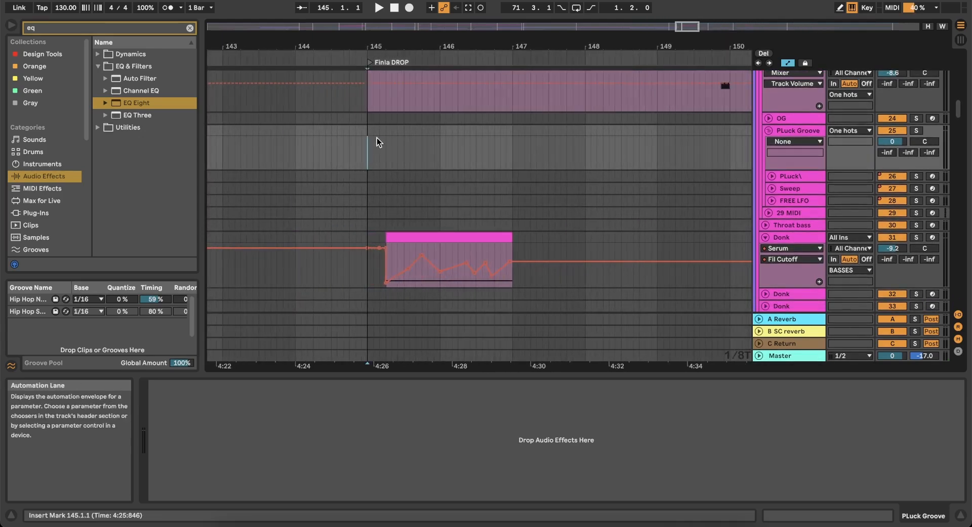
pyautogui.scroll(4, 377, 138)
pyautogui.scroll(-5, 377, 138)
pyautogui.scroll(8, 376, 137)
pyautogui.scroll(-15, 376, 135)
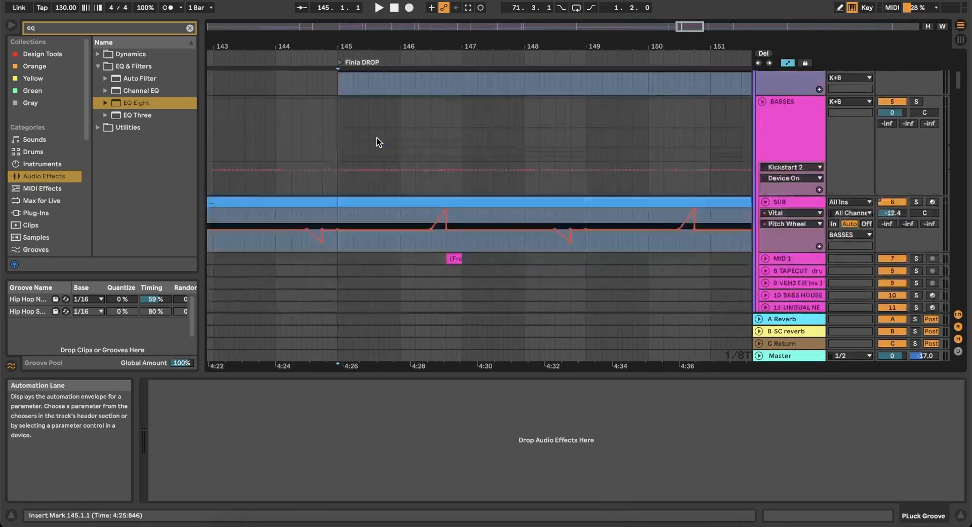
pyautogui.scroll(10, 377, 137)
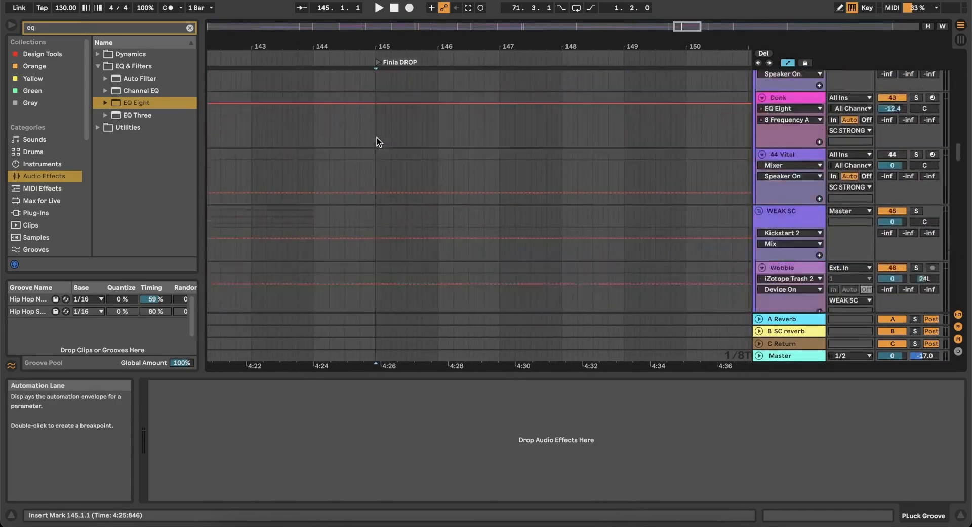
pyautogui.scroll(10, 377, 138)
pyautogui.press('space')
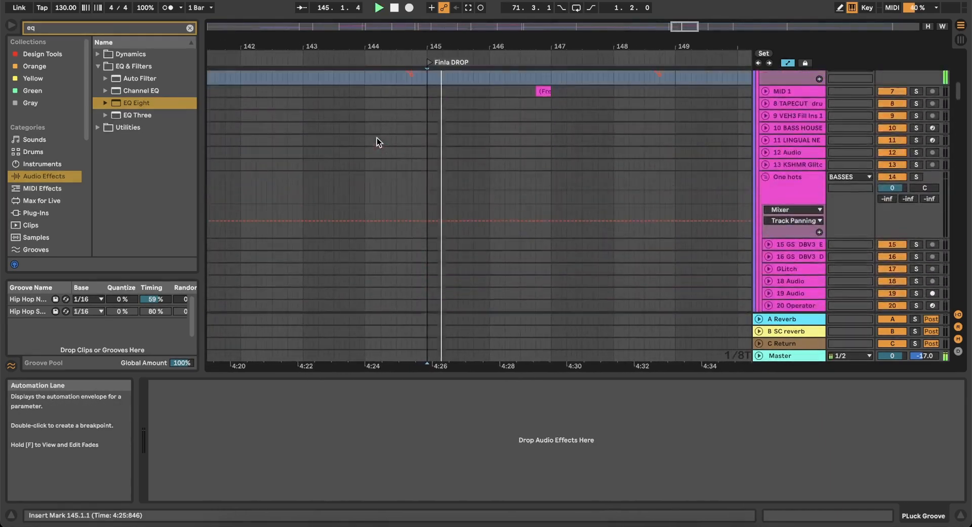
# Inspect the Donk, Sweep and Serum tracks during the Finla DROP, and restart playback from 145.1.1.
pyautogui.scroll(3, 479, 157)
pyautogui.scroll(-3, 479, 158)
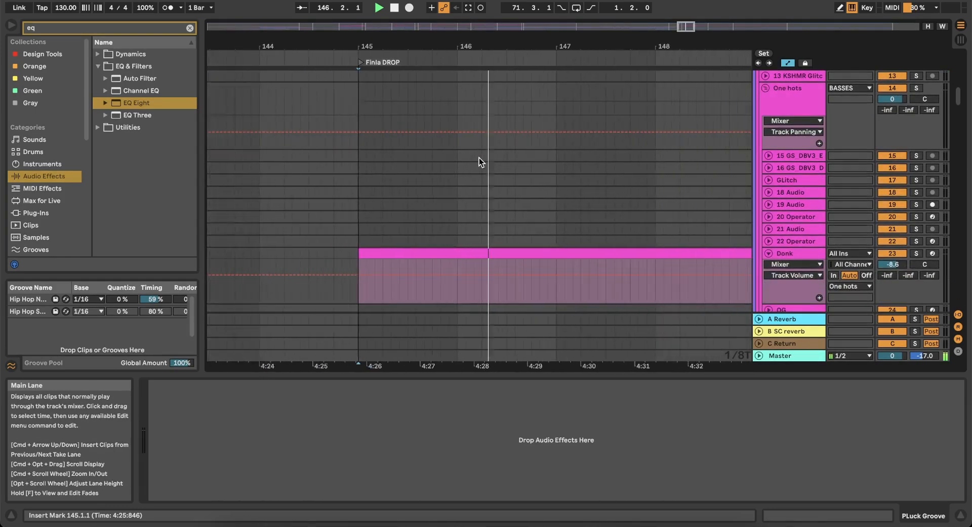
pyautogui.scroll(-5, 479, 158)
pyautogui.scroll(-10, 479, 157)
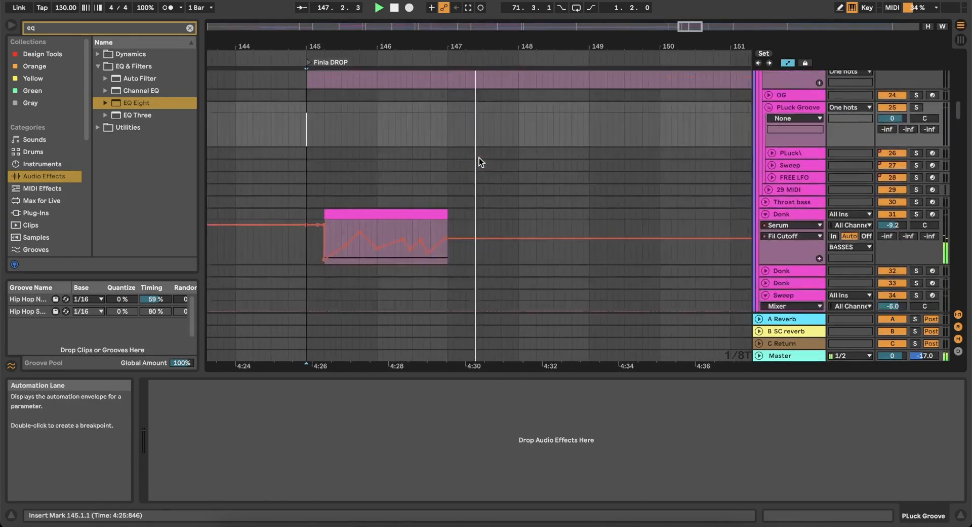
pyautogui.press('space')
pyautogui.press('space')
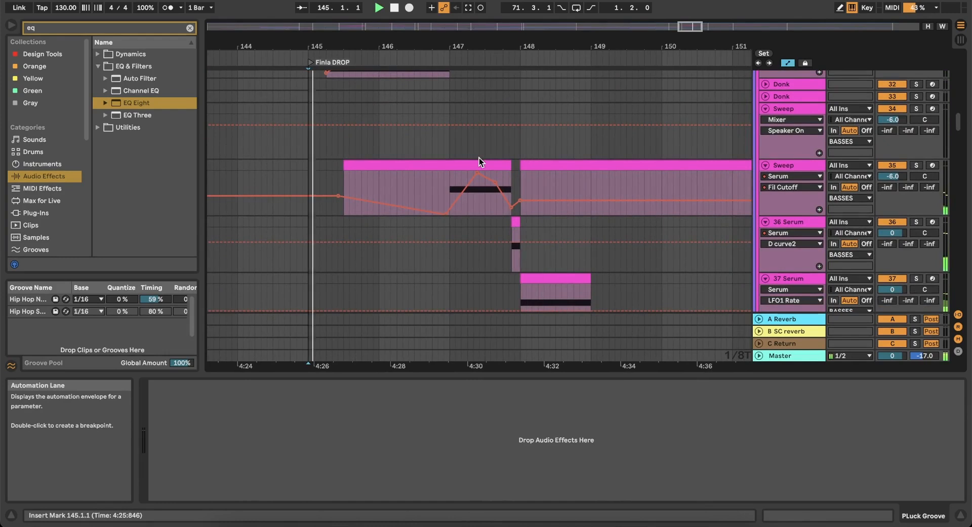
# Move the short MIDI clip at 147.4.3 on track 36 Serum to 148.4.3.
pyautogui.click(516, 221)
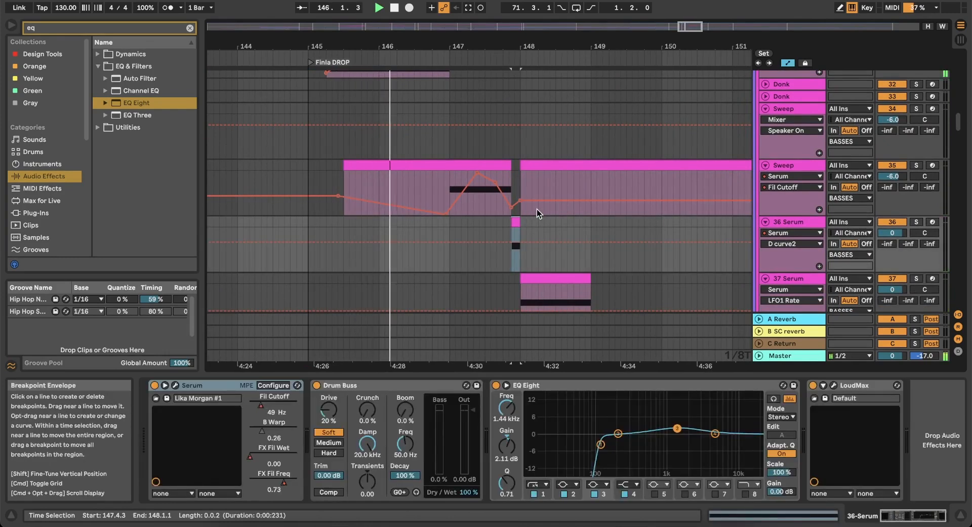
pyautogui.press('Delete')
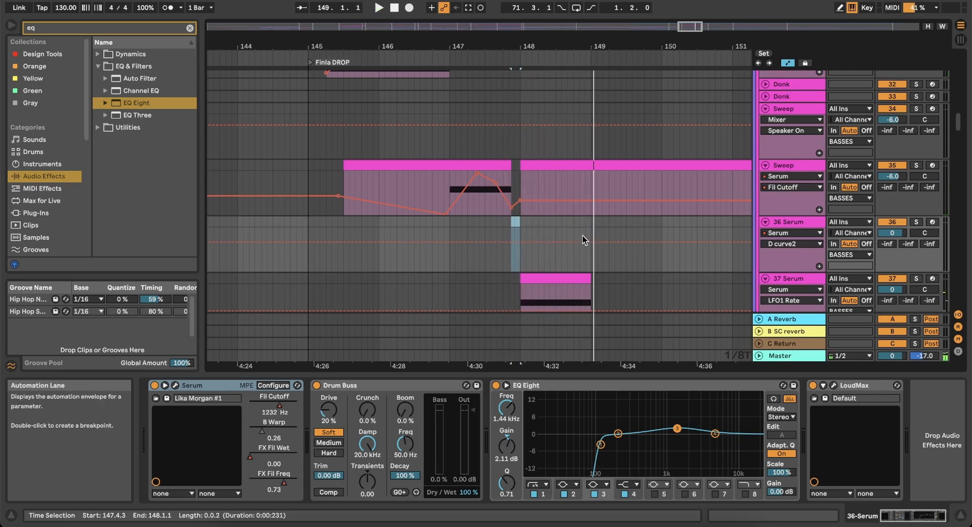
pyautogui.scroll(3, 582, 236)
pyautogui.click(579, 254)
pyautogui.press('super+v')
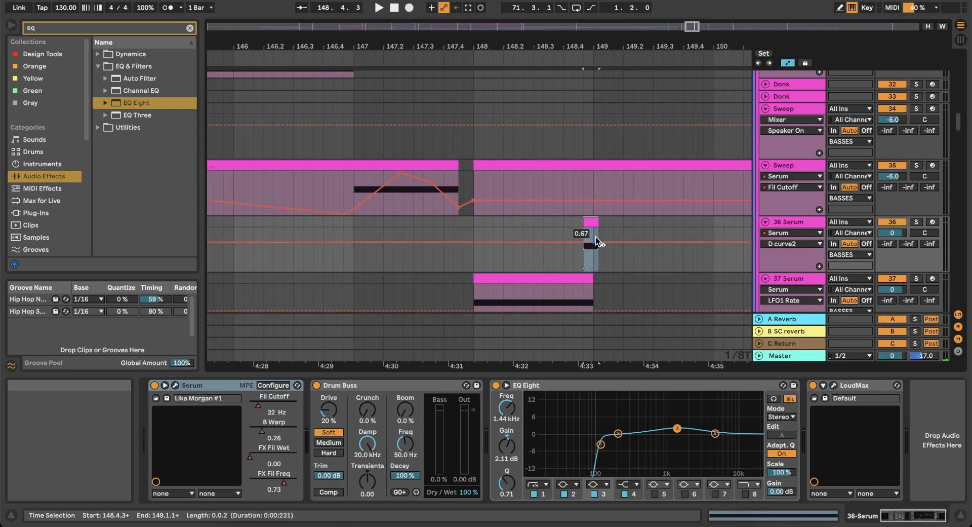
pyautogui.click(590, 228)
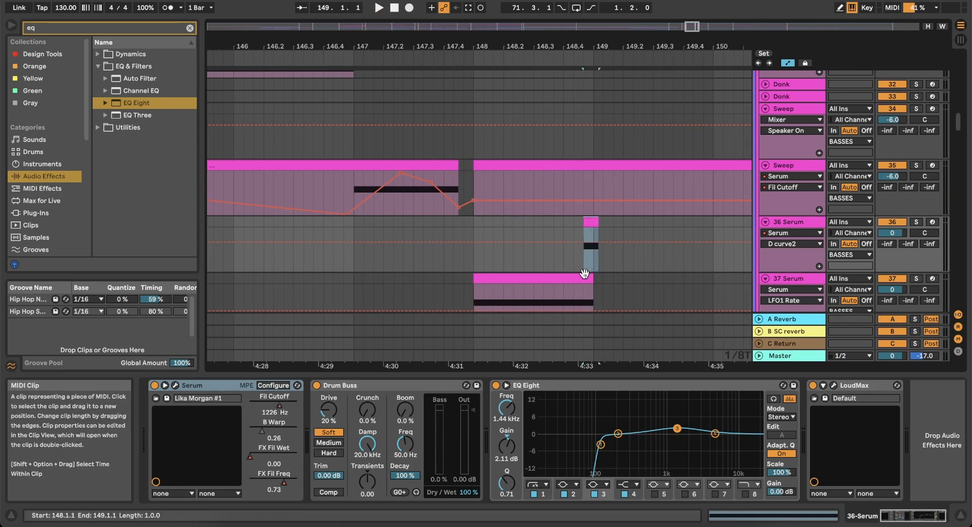
# Move the short clip on track 36 Serum earlier to 148.4.2 and shorten the 37 Serum clip to end where it starts.
pyautogui.moveTo(595, 219); pyautogui.dragTo(589, 219)
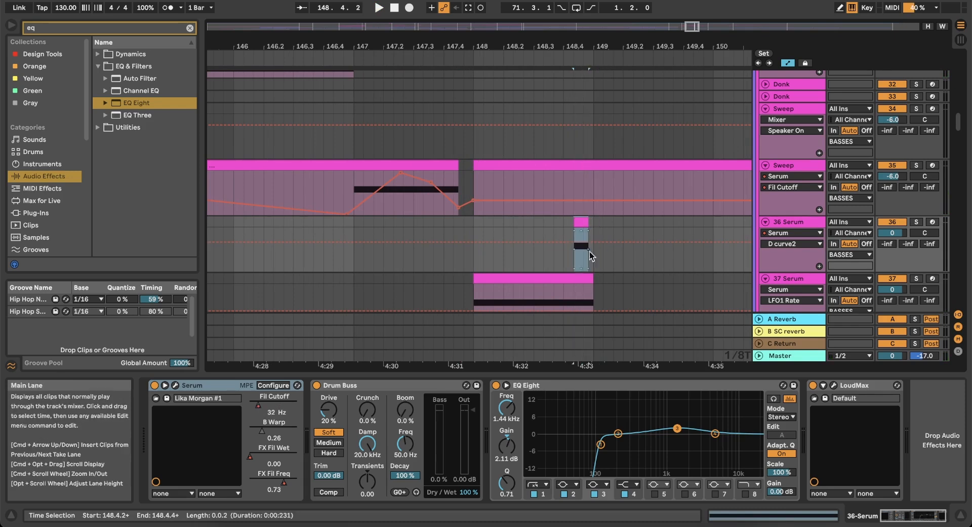
pyautogui.moveTo(593, 278); pyautogui.dragTo(574, 278)
pyautogui.scroll(2, 613, 269)
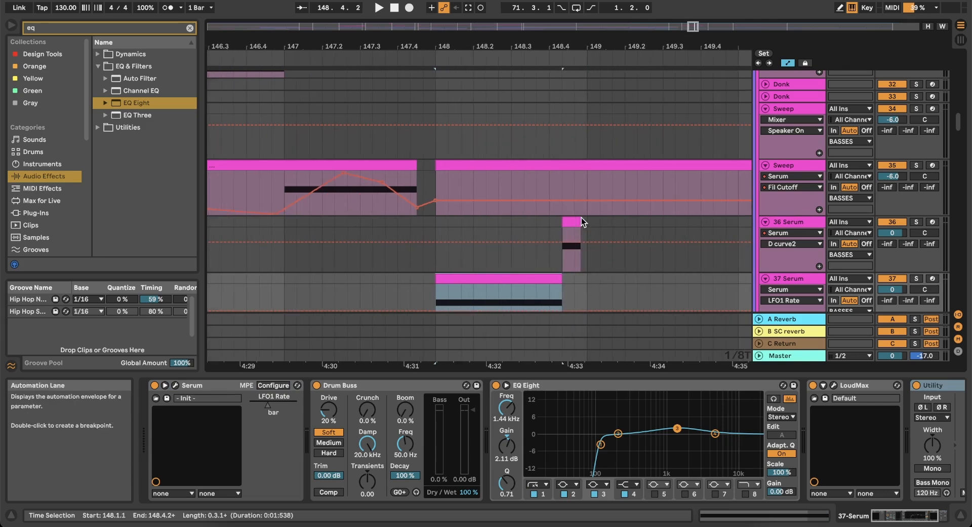
# Extend the end of the short 36 Serum clip to 149.1.1 and play the passage from 148.3.1.
pyautogui.moveTo(578, 221); pyautogui.dragTo(584, 220)
pyautogui.click(513, 261)
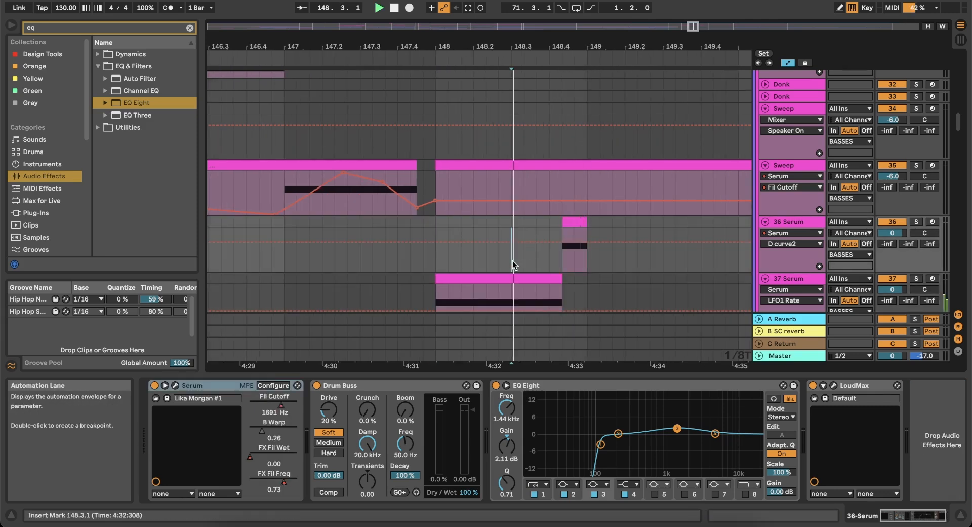
pyautogui.press('space')
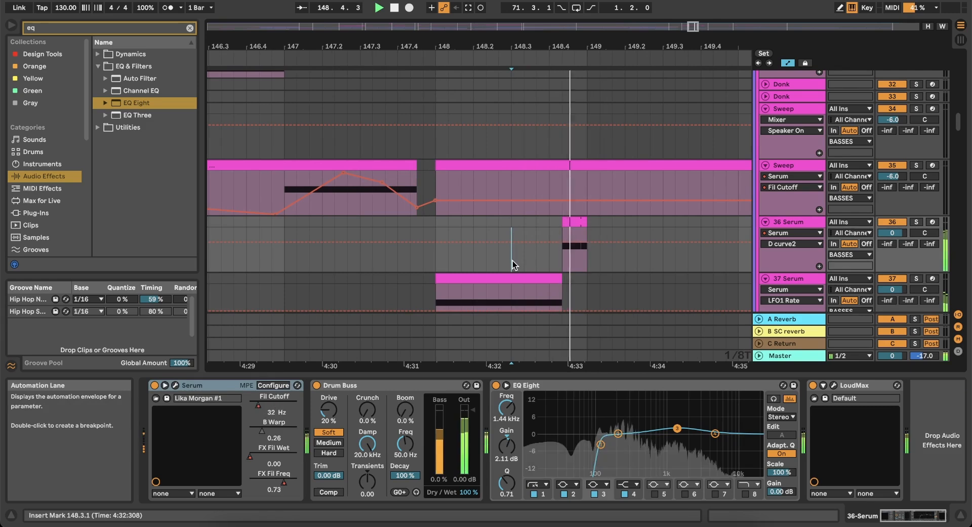
pyautogui.press('space')
# Listen to the handover from the 37 Serum clip to the 36 Serum clip from 147.4.1, and replay the short clip.
pyautogui.click(393, 260)
pyautogui.press('space')
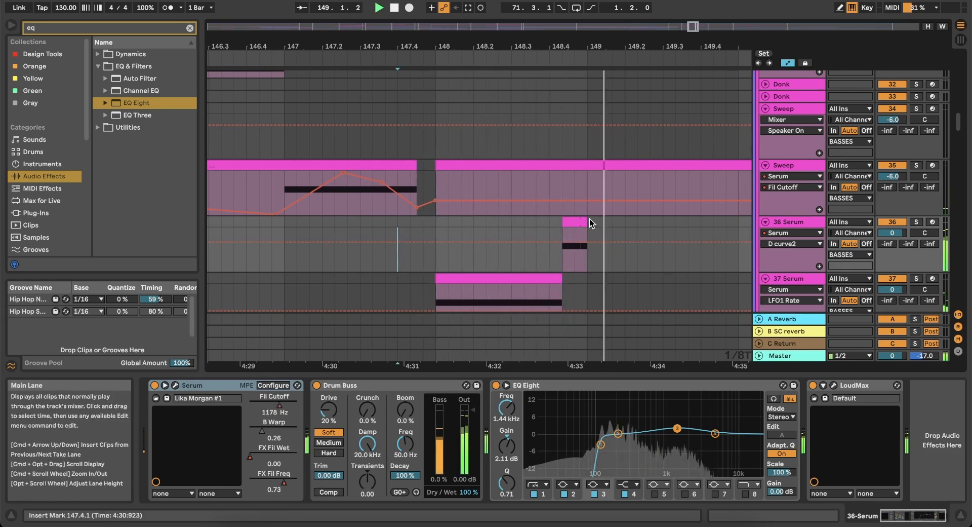
pyautogui.press('space')
pyautogui.press('space')
pyautogui.click(627, 224)
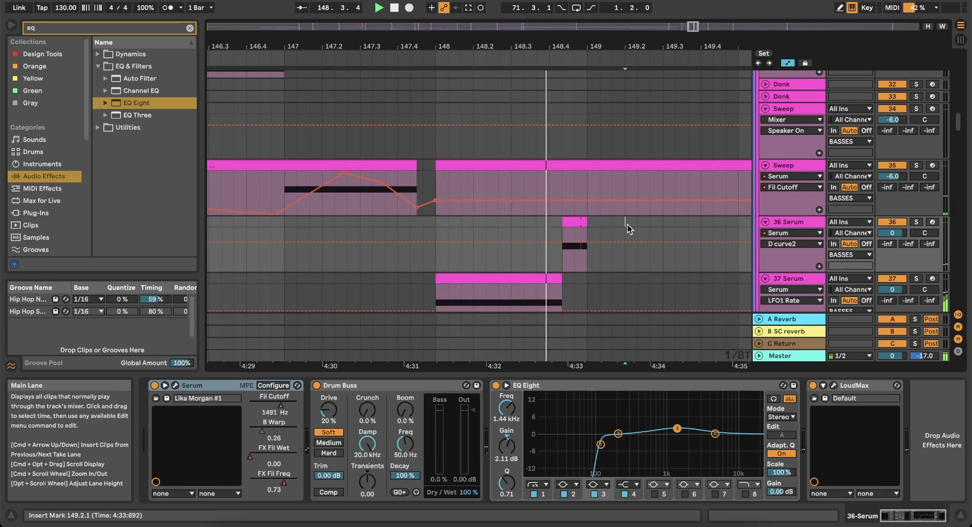
pyautogui.press('space')
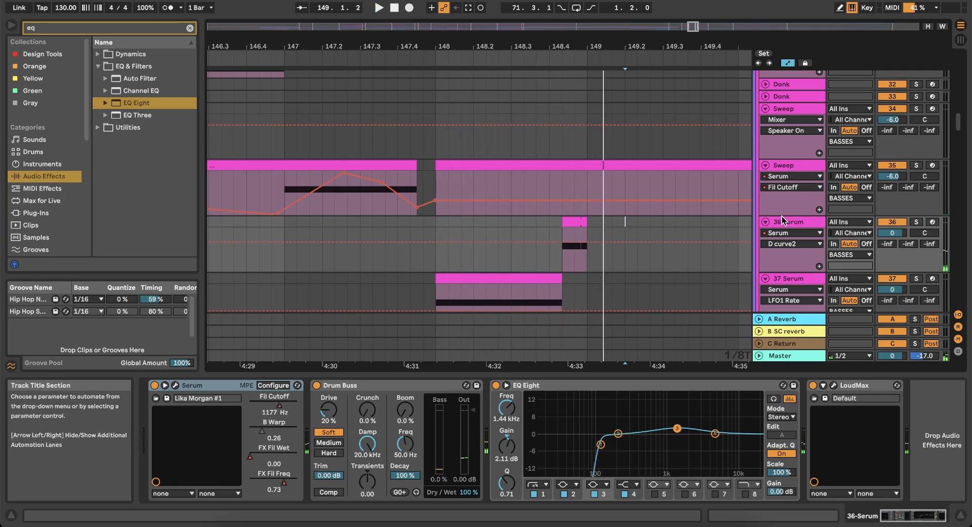
pyautogui.click(579, 221)
pyautogui.press('space')
pyautogui.press('space')
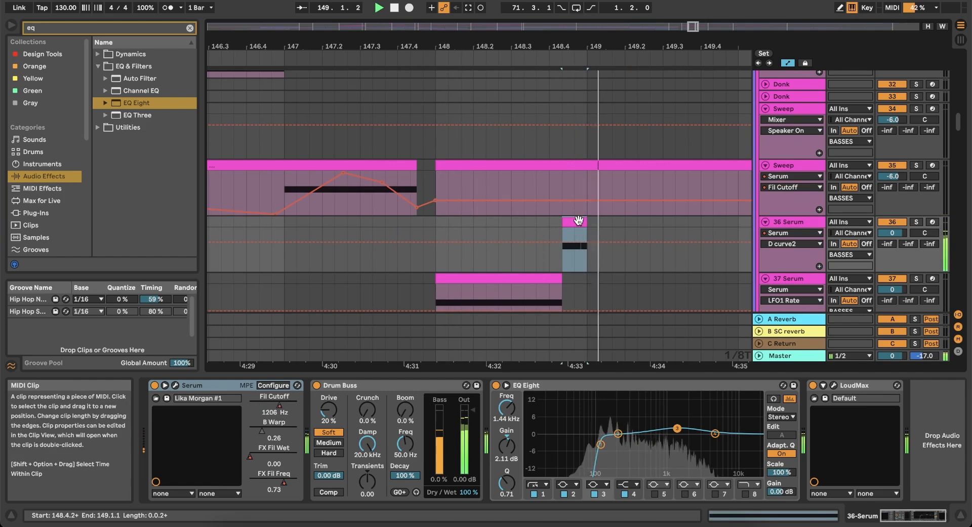
# Review the Sweep, Serum and Vital clips around the Finla DROP section.
pyautogui.scroll(-15, 400, 256)
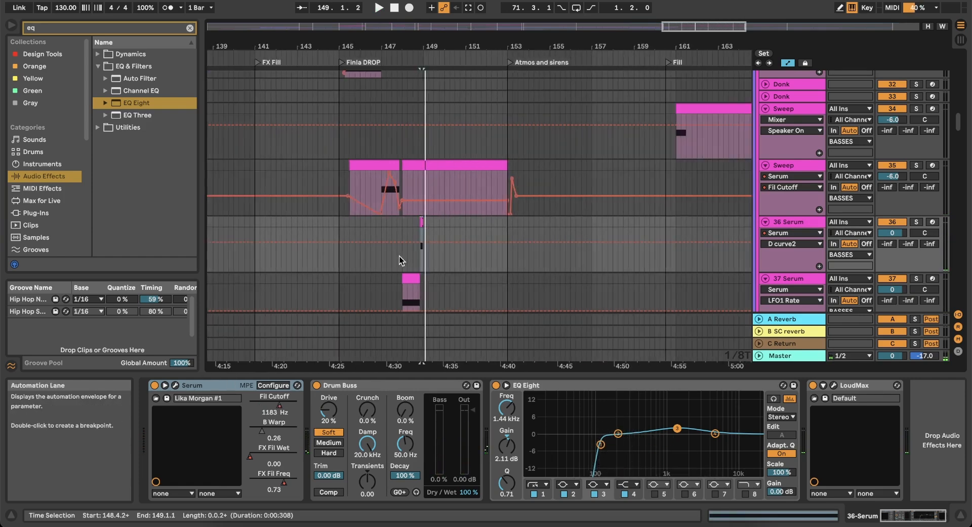
pyautogui.scroll(-3, 399, 255)
pyautogui.scroll(-6, 399, 256)
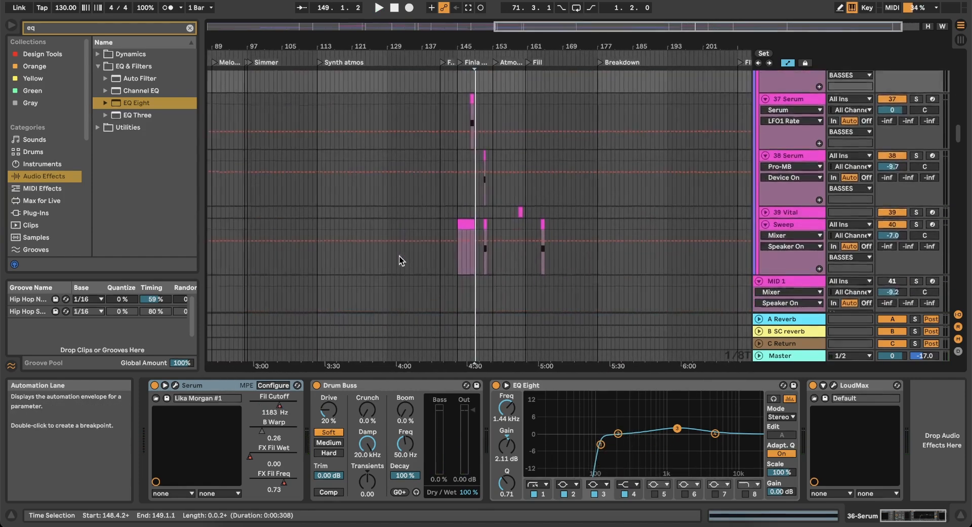
pyautogui.scroll(9, 457, 227)
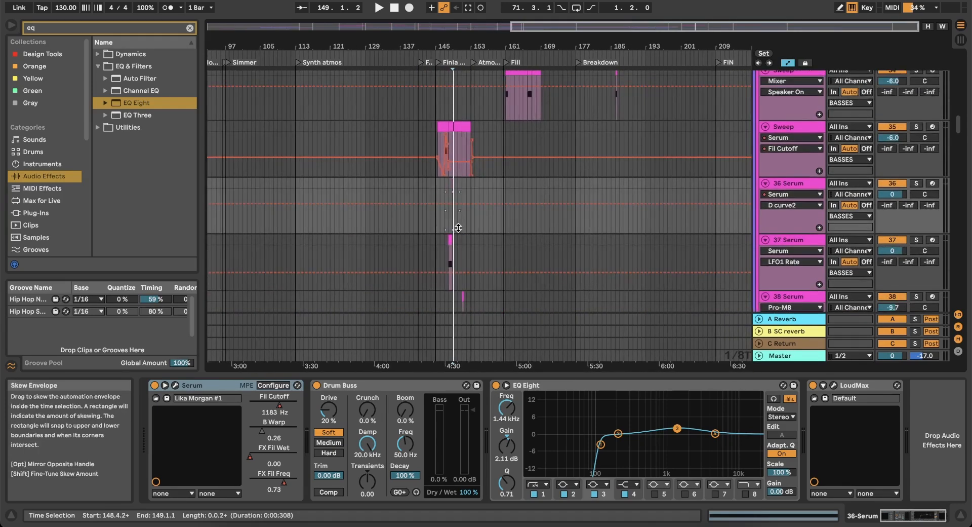
pyautogui.scroll(1, 458, 227)
pyautogui.scroll(12, 449, 175)
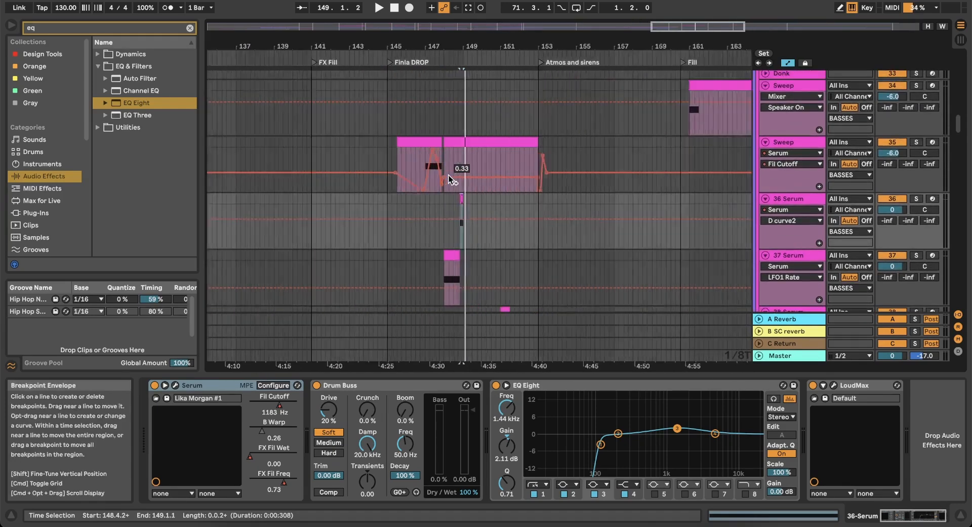
pyautogui.scroll(-3, 494, 178)
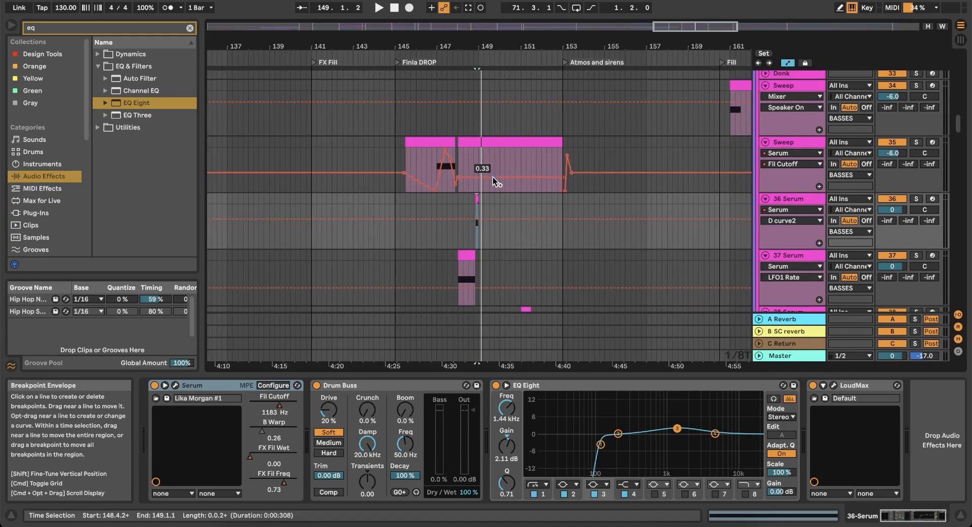
pyautogui.scroll(3, 494, 177)
pyautogui.scroll(-5, 493, 177)
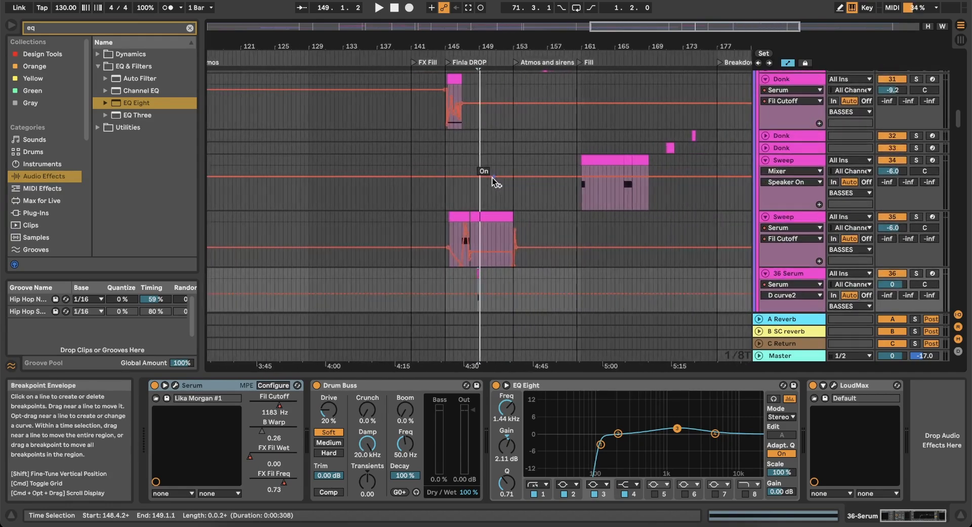
# Check the bass and Serum tracks back through the Intro and 1st Drop, and return to the Finla DROP clips.
pyautogui.hscroll(-10, 493, 179)
pyautogui.scroll(-2, 493, 179)
pyautogui.hscroll(-15, 493, 178)
pyautogui.scroll(-4, 494, 178)
pyautogui.scroll(4, 493, 179)
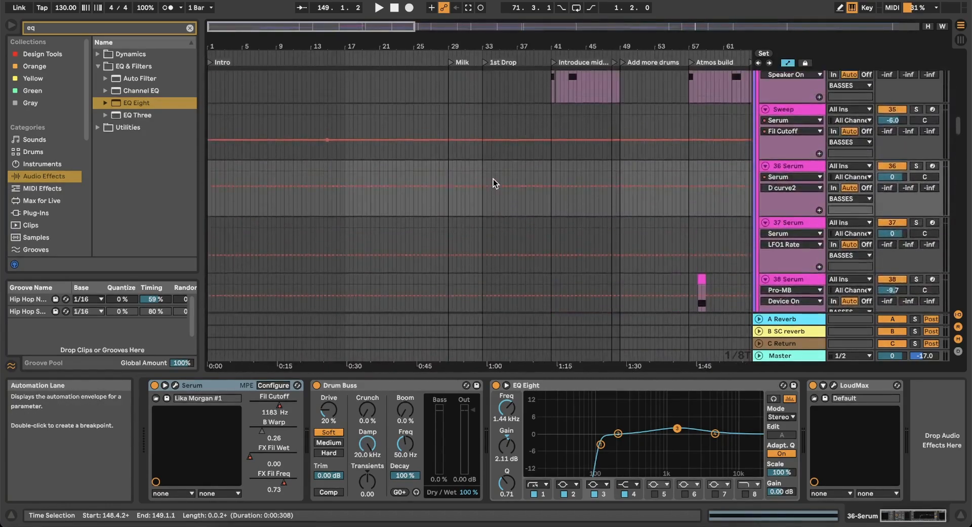
pyautogui.hscroll(10, 493, 178)
pyautogui.hscroll(10, 494, 179)
pyautogui.scroll(-1, 493, 178)
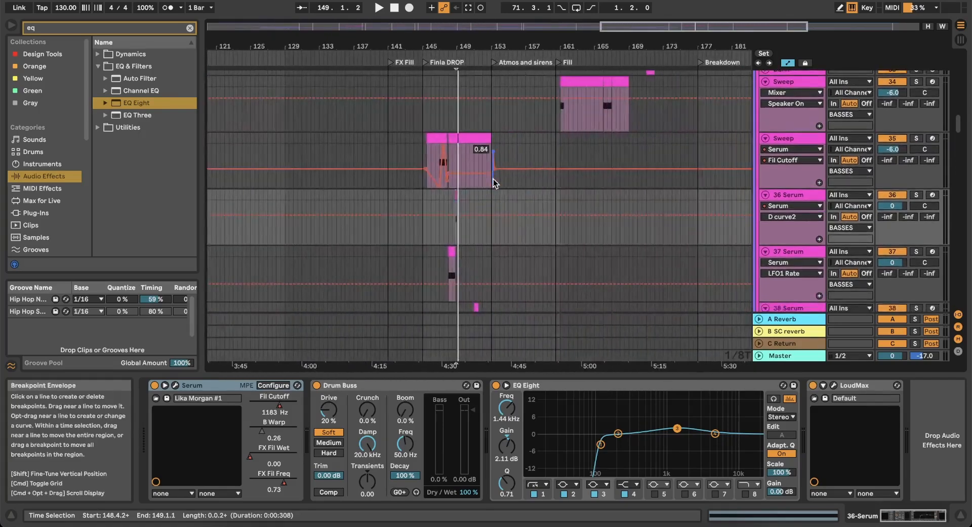
pyautogui.hscroll(-1, 493, 180)
pyautogui.scroll(-1, 493, 180)
pyautogui.scroll(5, 485, 192)
pyautogui.scroll(1, 486, 198)
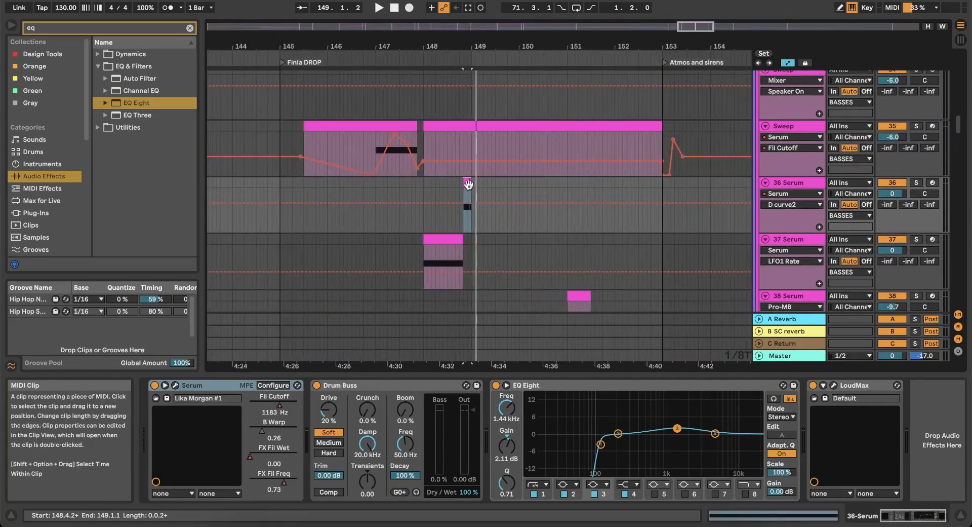
# Look through the earlier arrangement and the Donk and PLuck tracks for another sound to use in the drop.
pyautogui.scroll(-5, 479, 171)
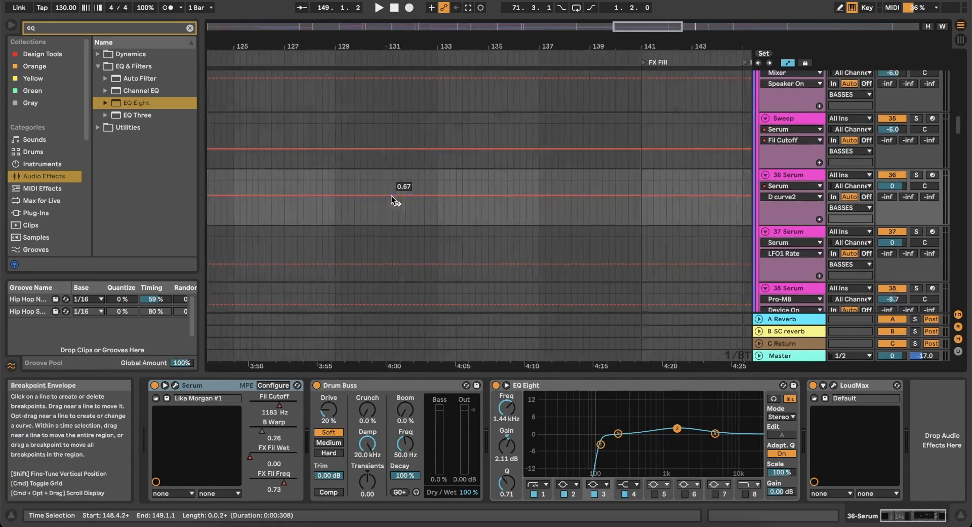
pyautogui.scroll(5, 390, 197)
pyautogui.hscroll(2, 390, 196)
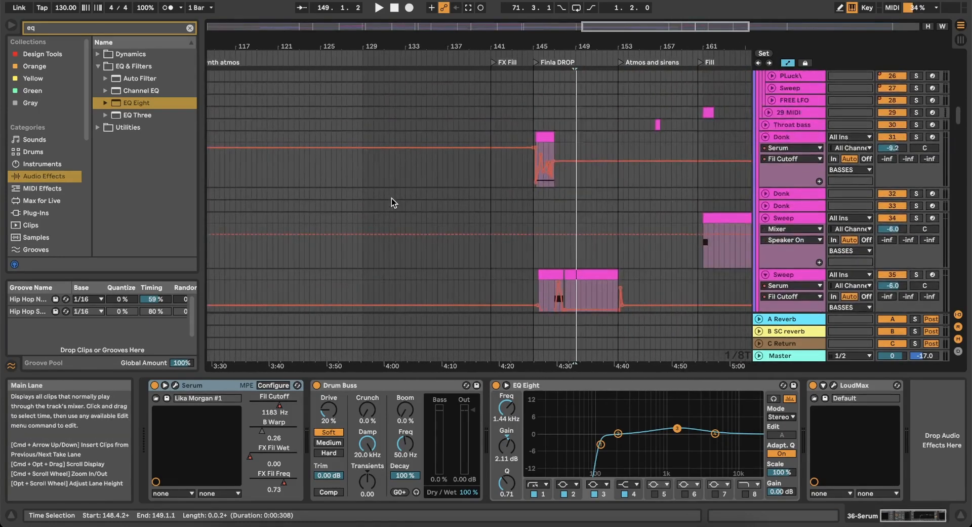
pyautogui.scroll(-5, 391, 198)
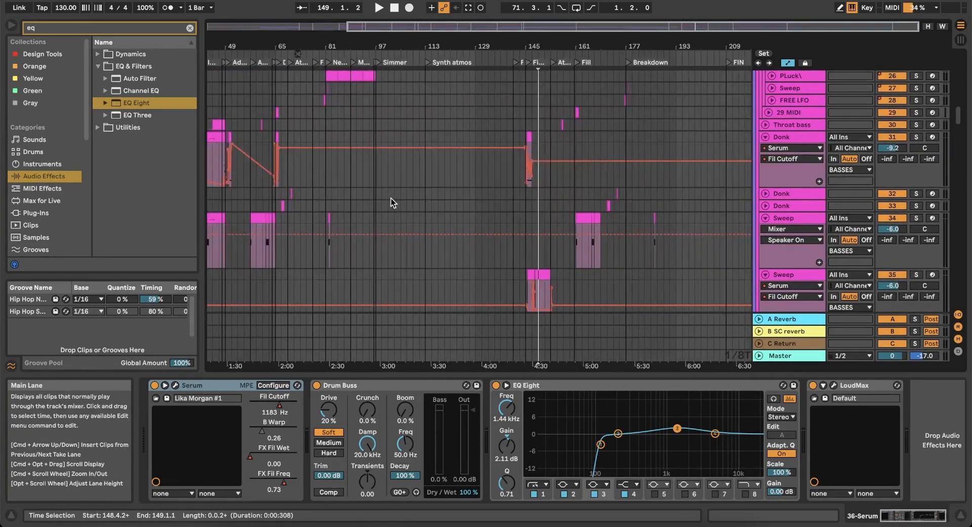
pyautogui.scroll(5, 259, 190)
pyautogui.scroll(3, 558, 153)
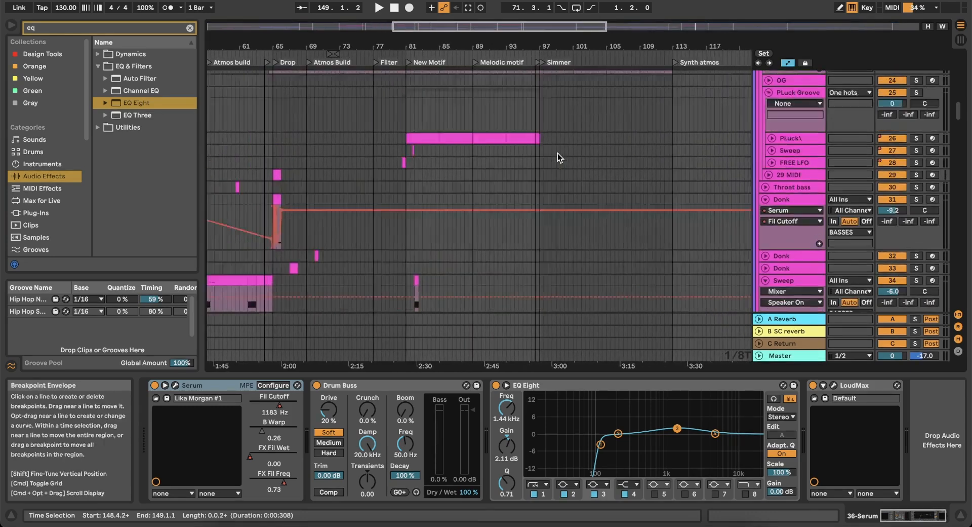
pyautogui.scroll(2, 557, 153)
pyautogui.hscroll(1, 558, 153)
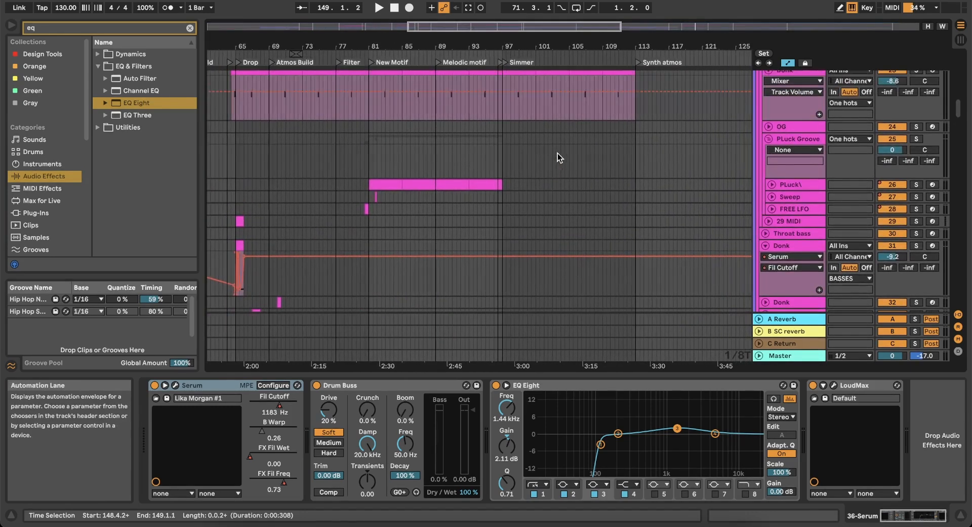
# Unfold the PLuck track and play its clip in the Melodic motif section from bar 93.
pyautogui.click(772, 185)
pyautogui.click(474, 200)
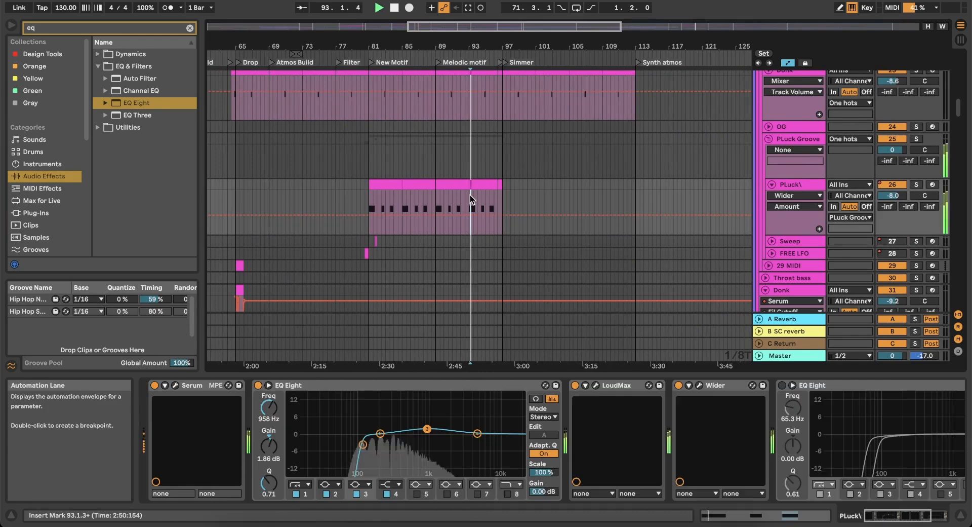
pyautogui.press('space')
pyautogui.scroll(3, 474, 200)
pyautogui.press('space')
pyautogui.scroll(-2, 493, 188)
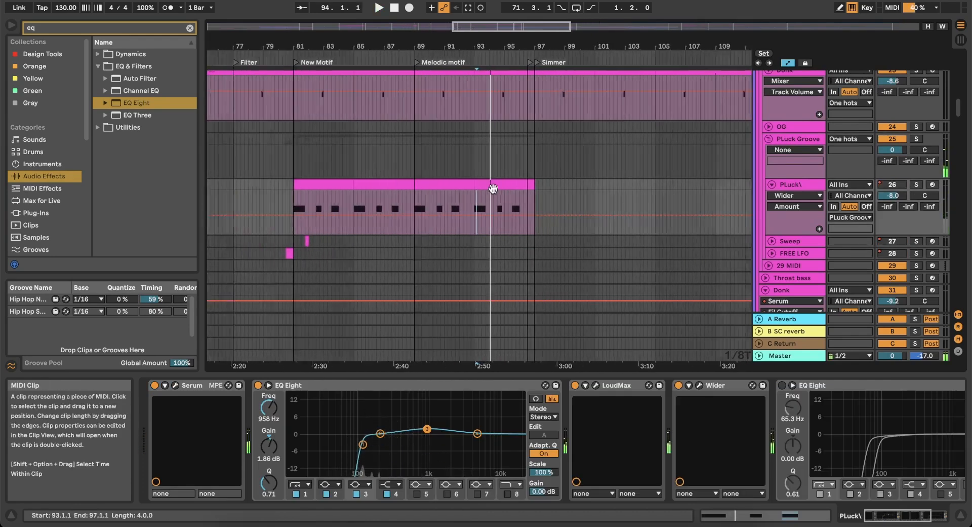
# Set the arrangement grid to 4 Bars and insert an empty 16-bar MIDI clip at 113.1.1 on the PLuck track.
pyautogui.scroll(1, 494, 188)
pyautogui.hscroll(2, 594, 187)
pyautogui.scroll(1, 595, 187)
pyautogui.scroll(-5, 594, 187)
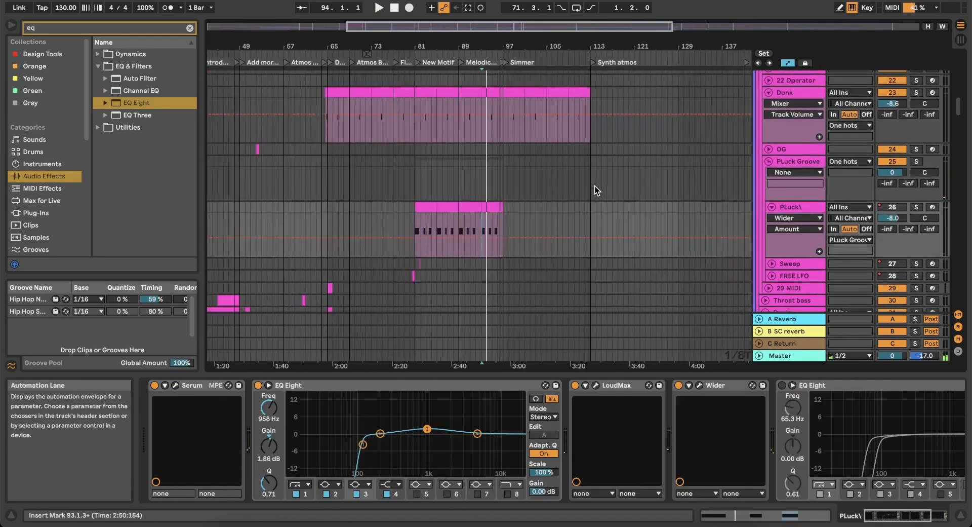
pyautogui.rightClick(631, 203)
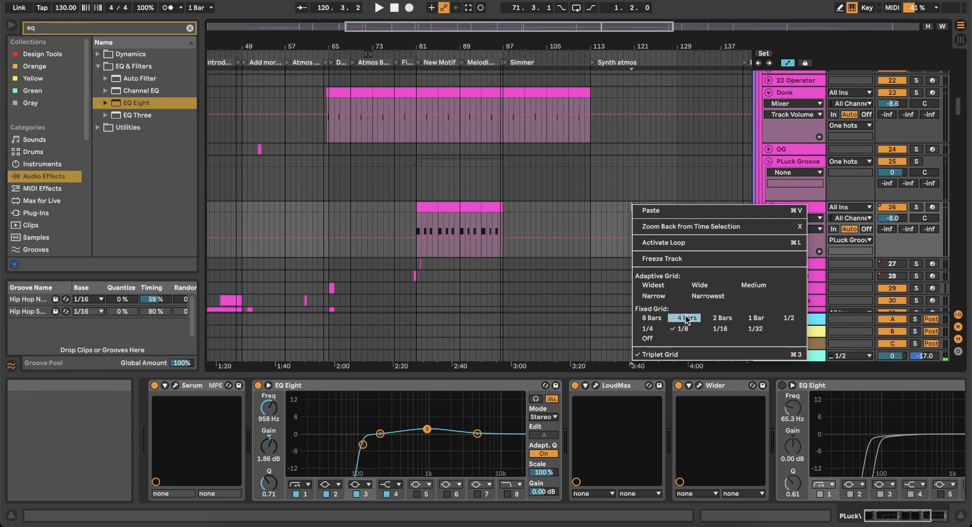
pyautogui.press('Escape')
pyautogui.moveTo(590, 216); pyautogui.dragTo(676, 208)
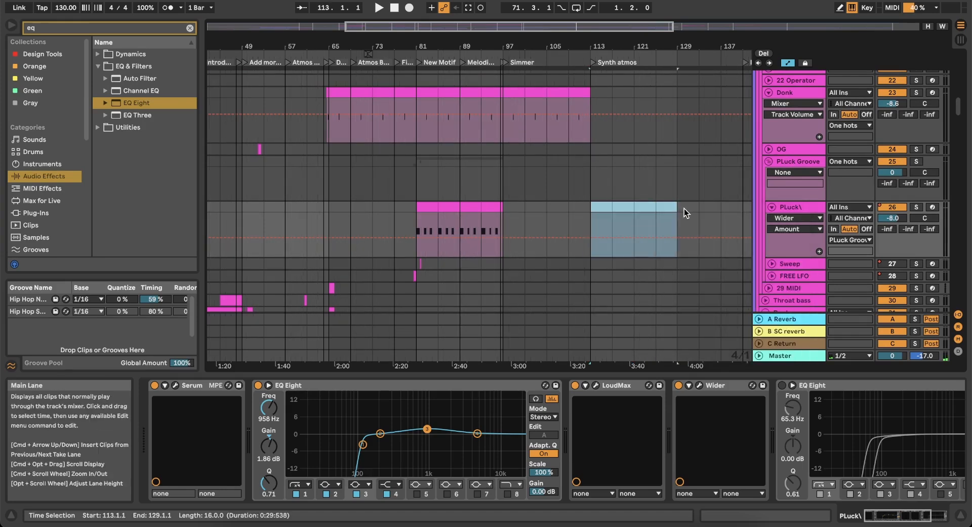
pyautogui.press('super+shift+m')
# Examine the notes in the Donk clips at 109.1.1 and 145.1.1 on track 23.
pyautogui.scroll(3, 619, 178)
pyautogui.scroll(2, 583, 171)
pyautogui.hscroll(2, 582, 170)
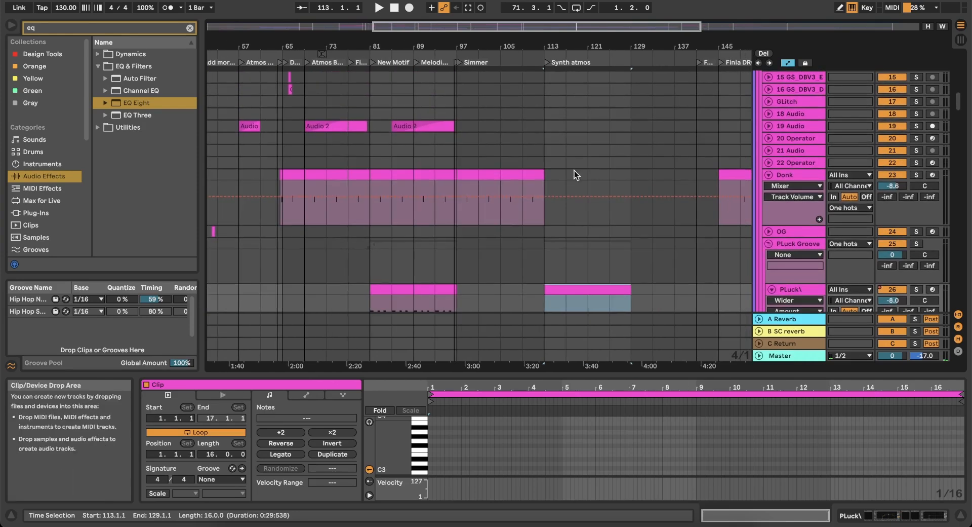
pyautogui.click(527, 175)
pyautogui.hscroll(5, 527, 175)
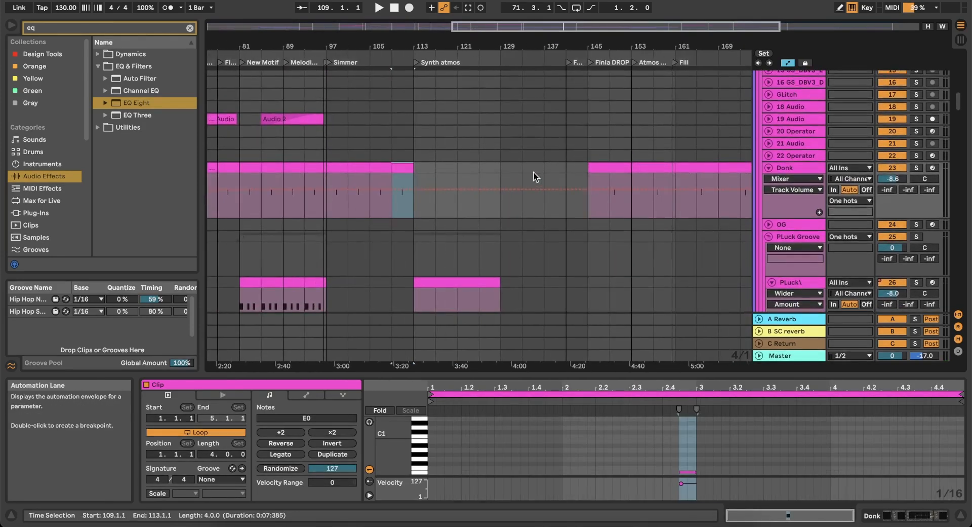
pyautogui.click(619, 162)
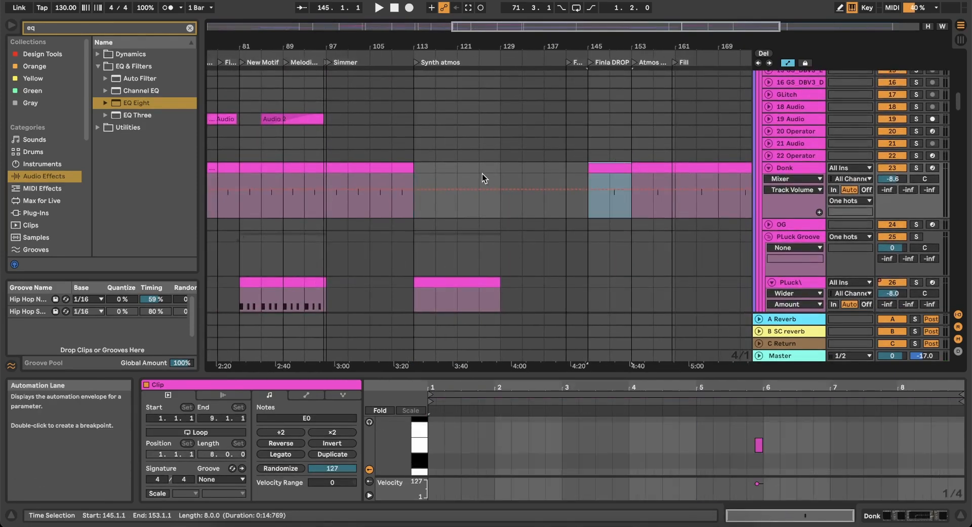
# Move the empty 16-bar PLuck clip to 145.1.1 at the Finla DROP and start playback there.
pyautogui.scroll(-3, 557, 173)
pyautogui.hscroll(4, 557, 172)
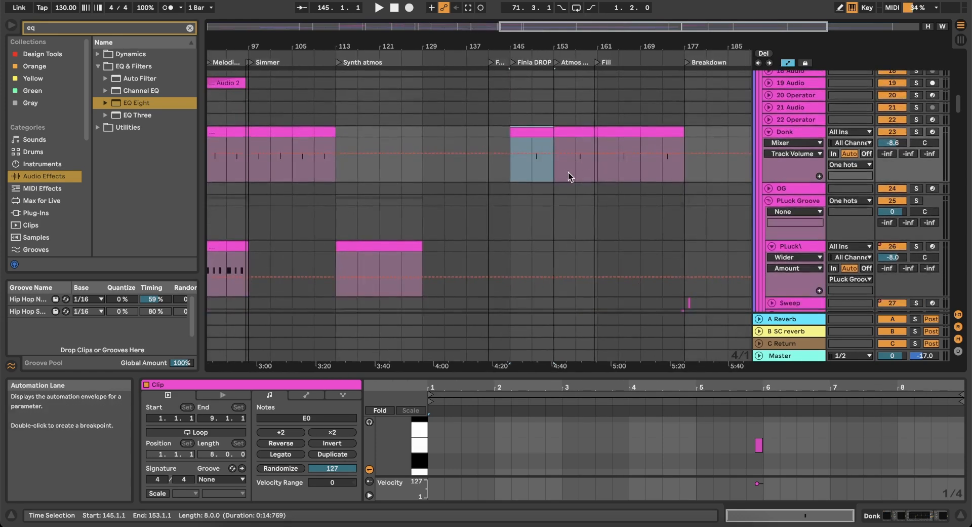
pyautogui.moveTo(402, 244); pyautogui.dragTo(557, 252)
pyautogui.click(513, 170)
pyautogui.press('space')
pyautogui.scroll(3, 546, 170)
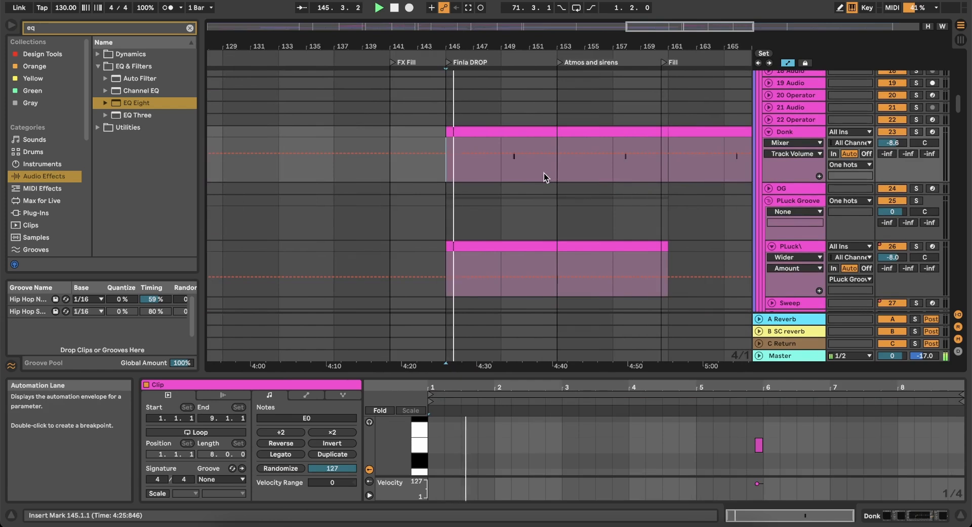
# Set the arrangement grid to 1/16, listen to the passage around bar 148 and stop playback.
pyautogui.scroll(3, 492, 177)
pyautogui.rightClick(492, 177)
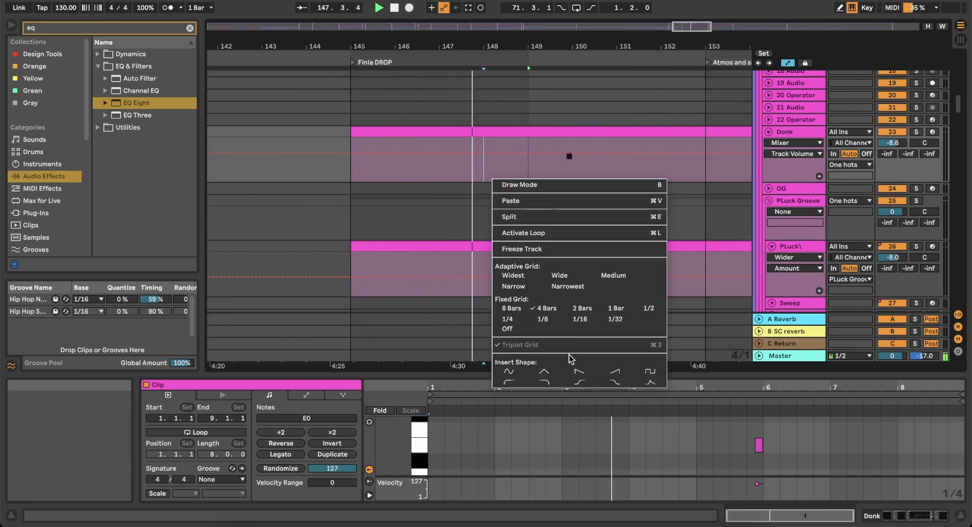
pyautogui.click(586, 324)
pyautogui.scroll(5, 514, 169)
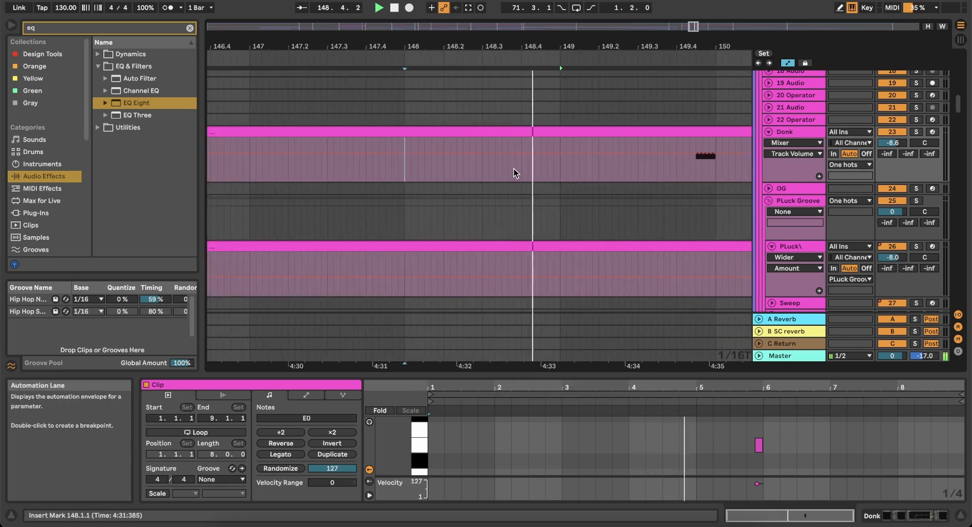
pyautogui.press('space')
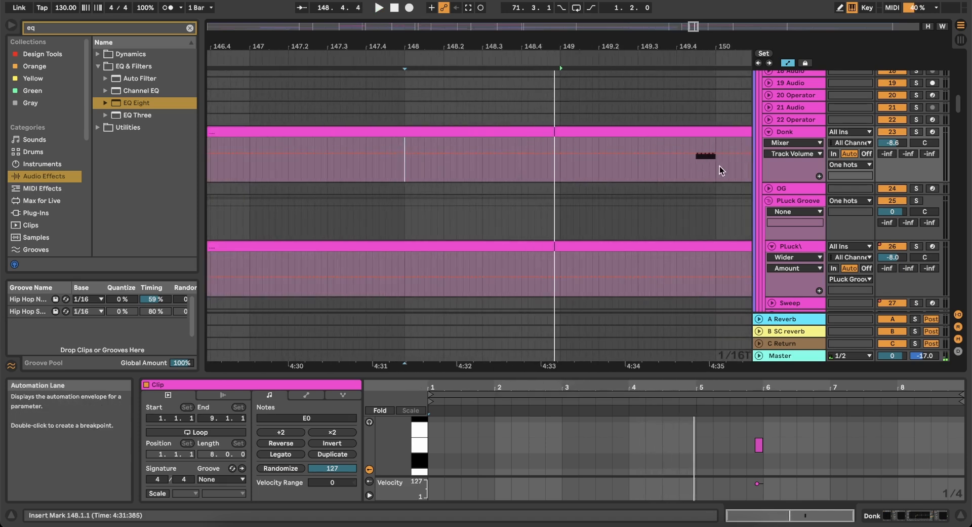
# Move the one-bar Donk clip at bar 149 on track 23 to 148.1.1 and listen to the result.
pyautogui.click(561, 172)
pyautogui.moveTo(601, 133); pyautogui.dragTo(451, 128)
pyautogui.scroll(-3, 496, 144)
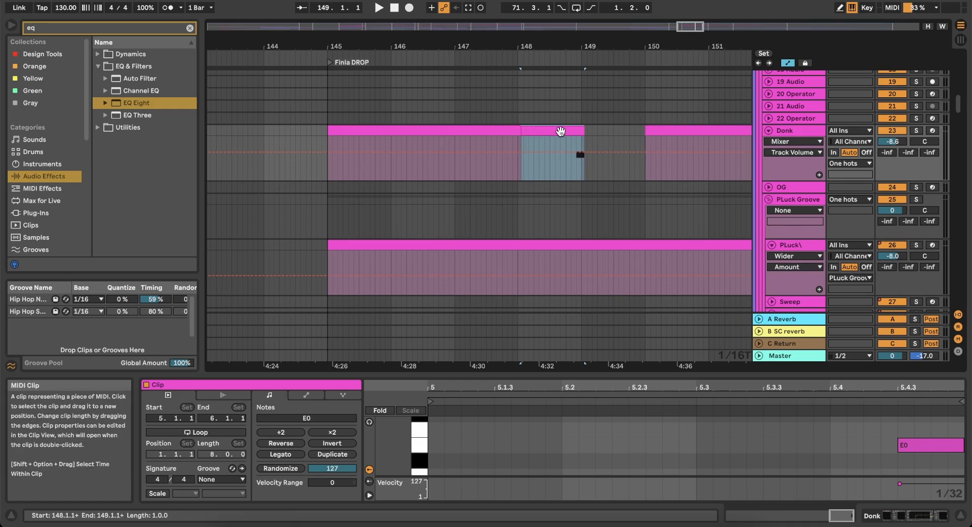
pyautogui.moveTo(560, 132); pyautogui.dragTo(557, 132)
pyautogui.click(527, 177)
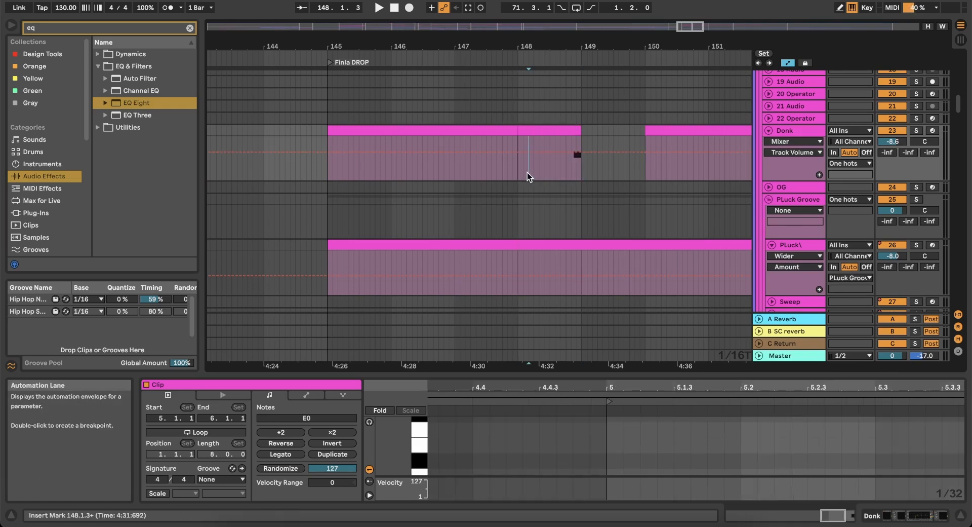
pyautogui.press('space')
pyautogui.scroll(5, 601, 157)
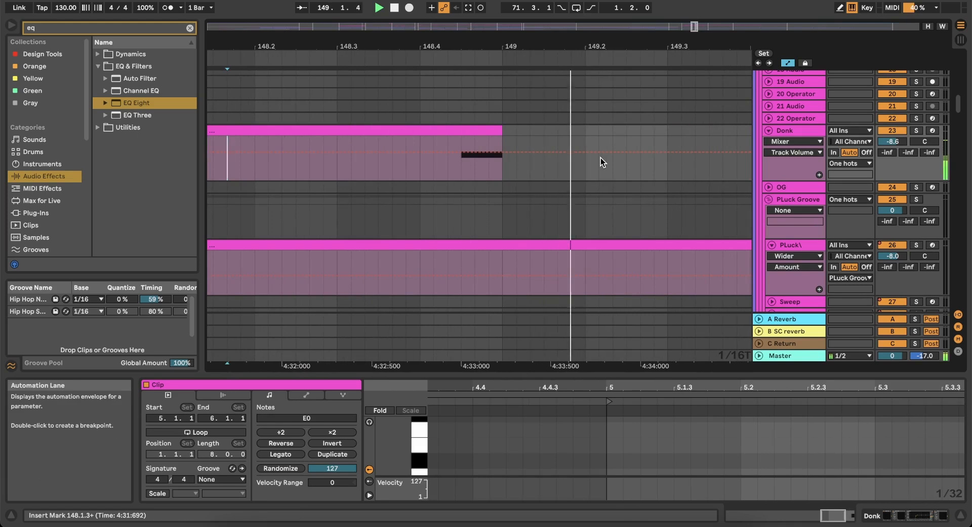
pyautogui.press('space')
pyautogui.press('space')
pyautogui.scroll(-5, 601, 157)
# Set the arrangement grid to 4 Bars and consolidate the Donk clips from 145.1.1 to 149.1.1 into one clip.
pyautogui.click(572, 194)
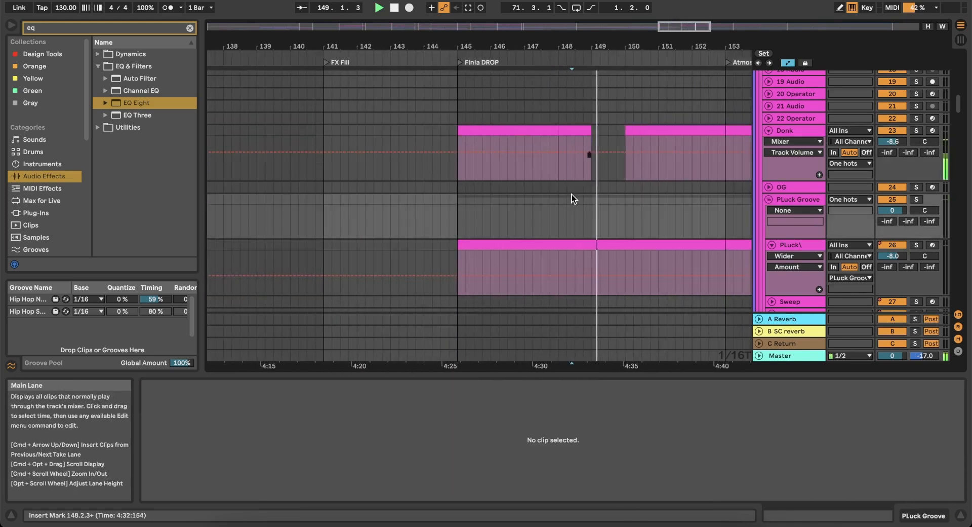
pyautogui.rightClick(572, 194)
pyautogui.click(625, 293)
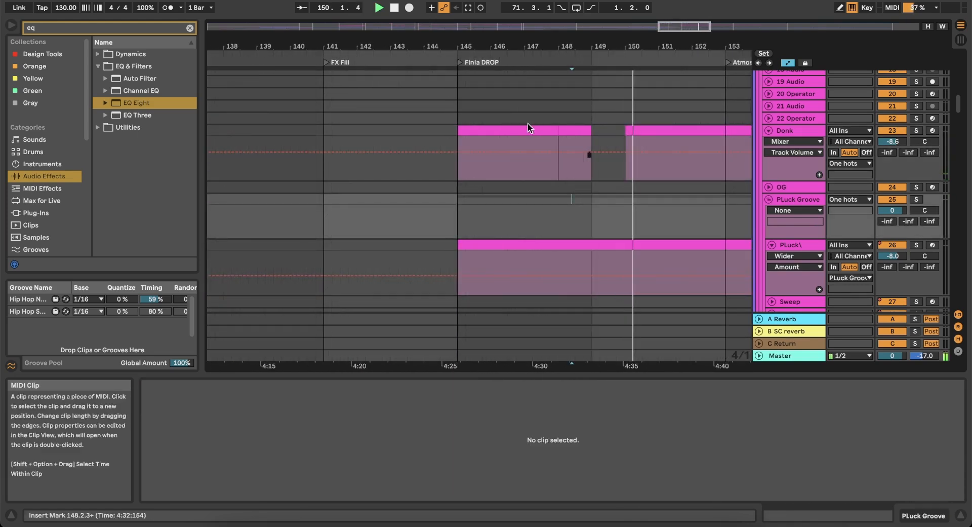
pyautogui.click(528, 127)
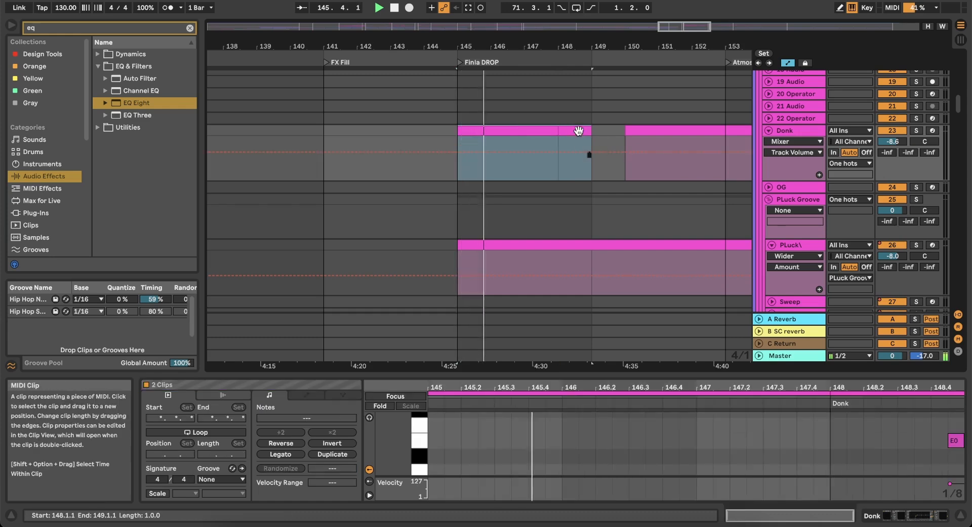
pyautogui.press('super+j')
# Duplicate the consolidated four-bar Donk clip repeatedly along track 23 up to bar 209.
pyautogui.press('super+d')
pyautogui.scroll(-10, 579, 131)
pyautogui.press('super+d')
pyautogui.press('super+d')
pyautogui.press('super+d')
pyautogui.press('super+d')
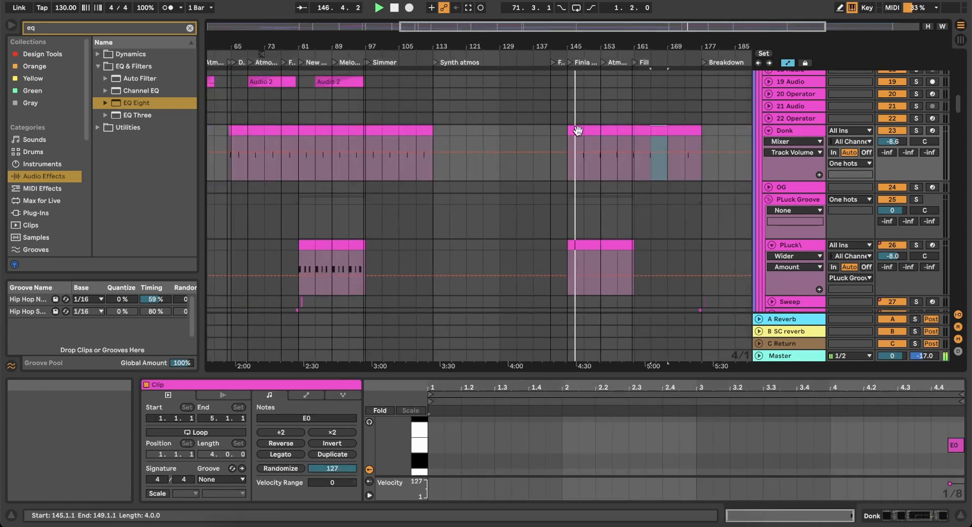
pyautogui.press('super+d')
pyautogui.hscroll(5, 578, 131)
pyautogui.press('super+d')
pyautogui.press('super+d')
pyautogui.press('super+d')
pyautogui.press('super+d')
pyautogui.press('super+d')
pyautogui.press('super+d')
pyautogui.press('super+d')
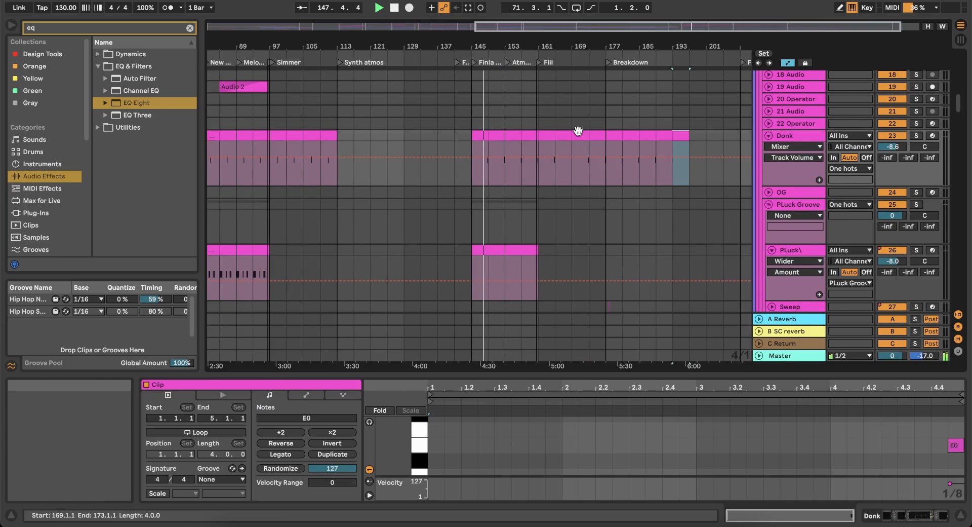
# Play from 145.1.1 and extend the first Sweep clip on track 35 to end at 148.1.1.
pyautogui.scroll(10, 485, 157)
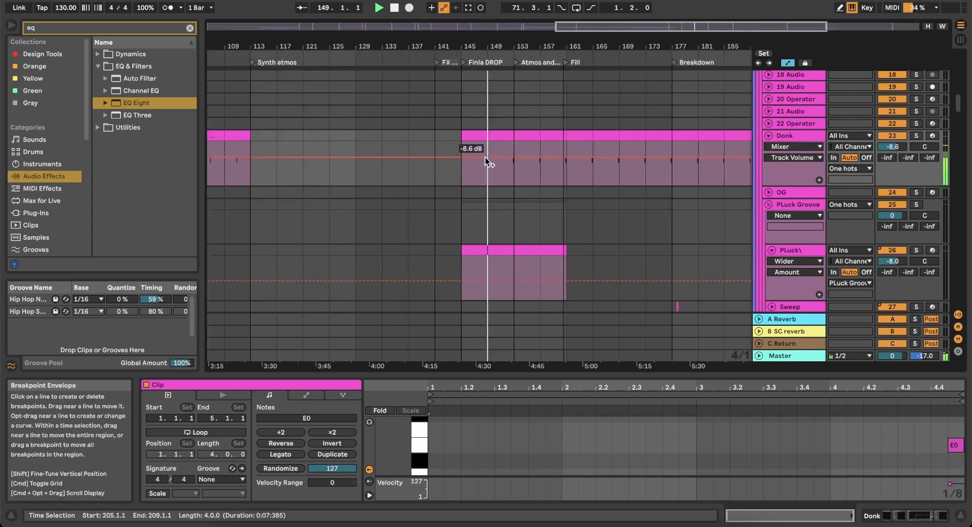
pyautogui.click(397, 228)
pyautogui.press('space')
pyautogui.press('space')
pyautogui.scroll(-10, 493, 190)
pyautogui.hscroll(-2, 494, 189)
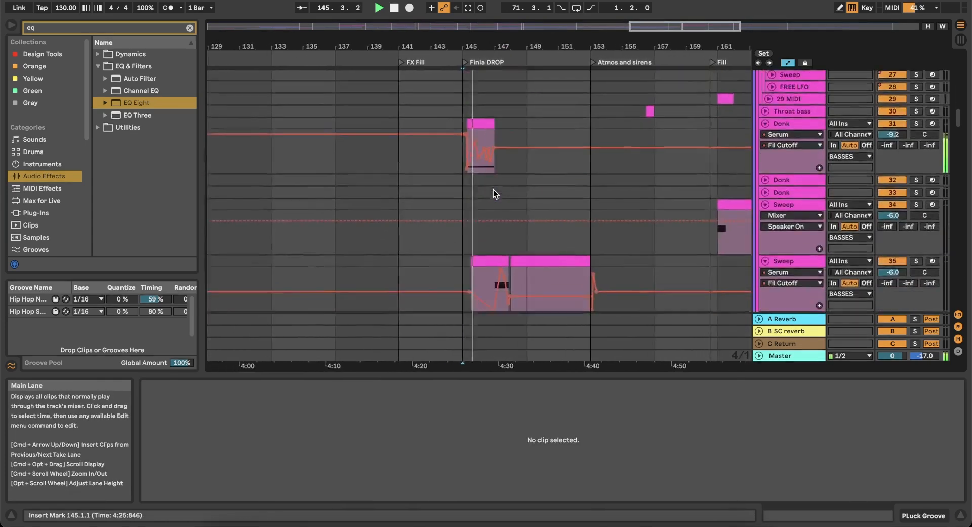
pyautogui.scroll(10, 493, 190)
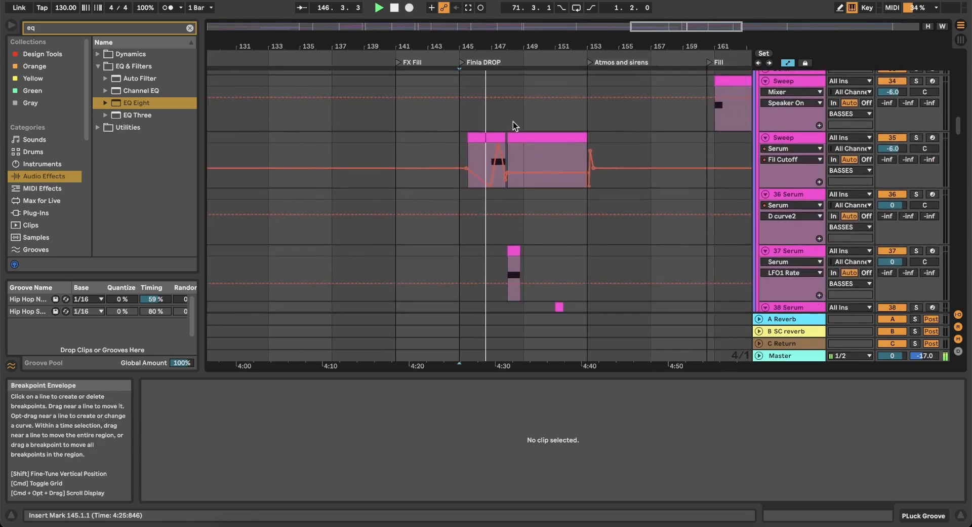
pyautogui.scroll(-2, 513, 122)
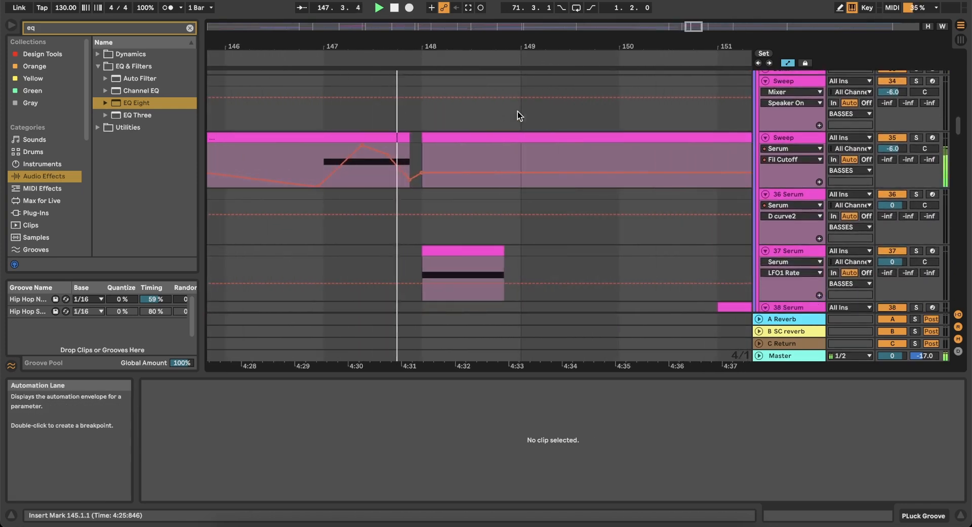
pyautogui.click(409, 136)
pyautogui.click(410, 137)
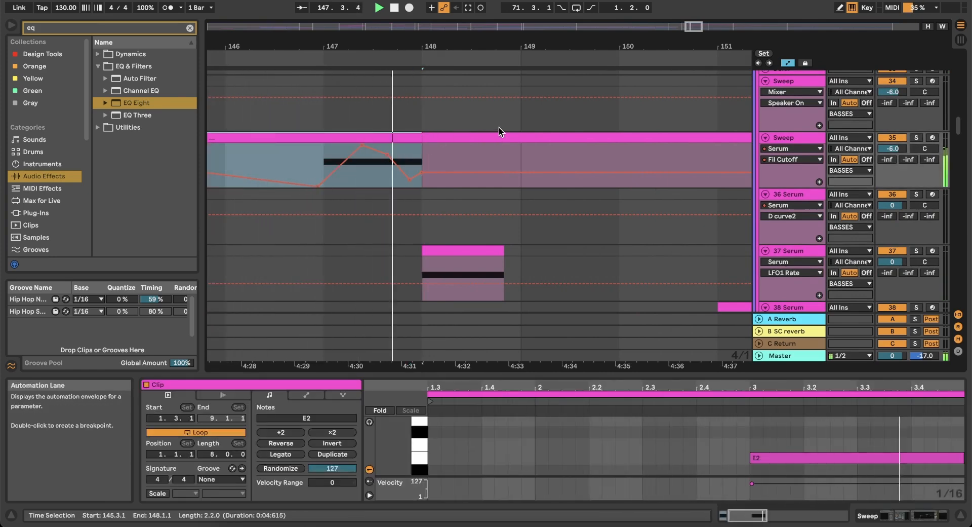
# Remove the low Fil Cutoff breakpoint just before bar 148 on track 35 and raise the one at bar 148 to 0.48.
pyautogui.click(409, 179)
pyautogui.click(473, 148)
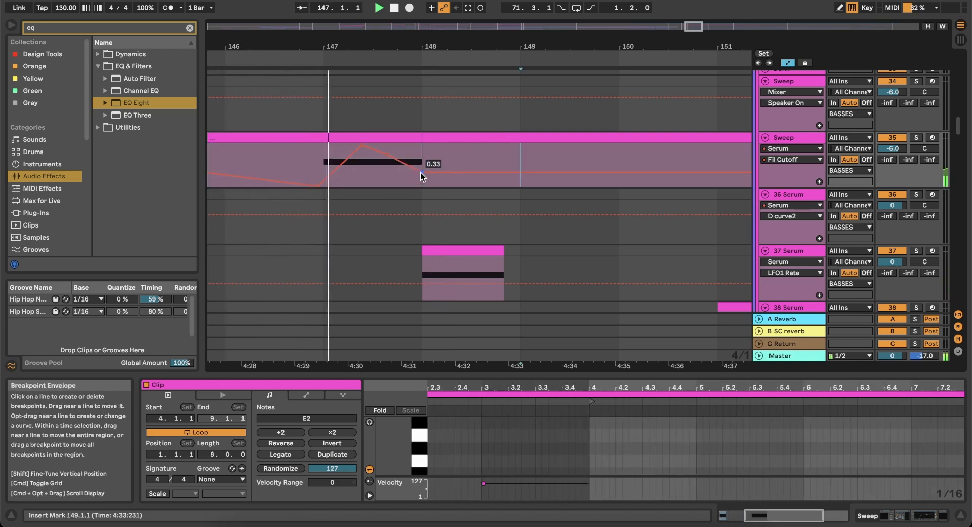
pyautogui.moveTo(421, 173); pyautogui.dragTo(421, 166)
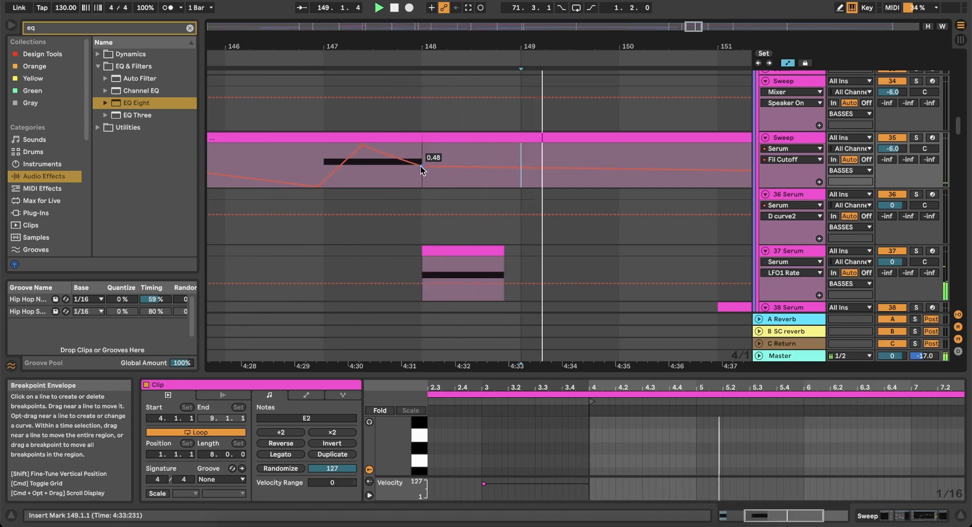
# Search the audio effects for "auto" and add Auto Filter at the end of the 37 Serum device chain.
pyautogui.click(811, 252)
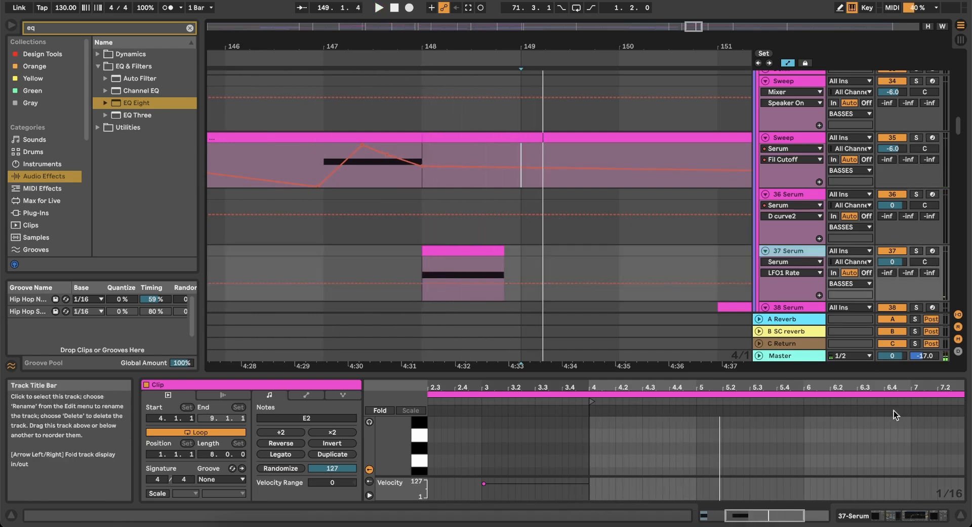
pyautogui.click(902, 515)
pyautogui.hscroll(3, 612, 442)
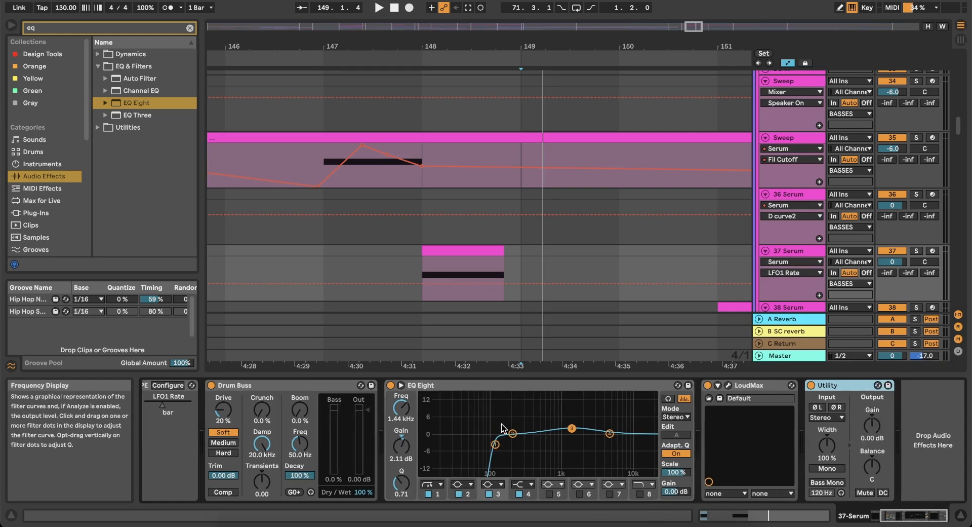
pyautogui.click(171, 26)
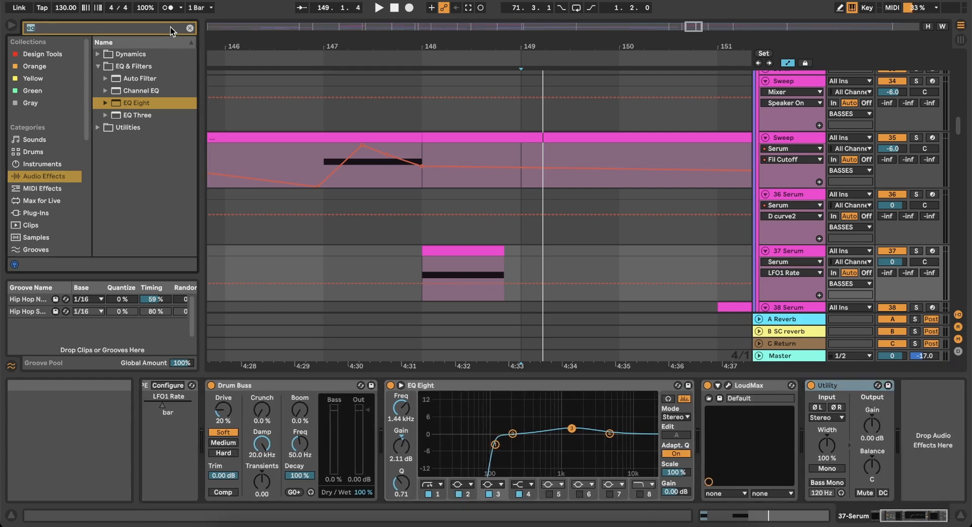
pyautogui.write('auto')
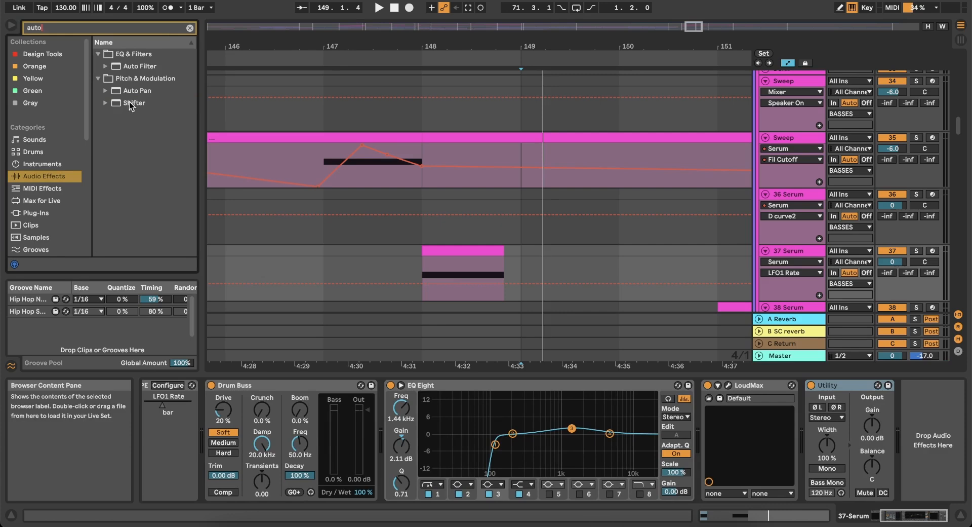
pyautogui.moveTo(141, 64); pyautogui.dragTo(848, 394)
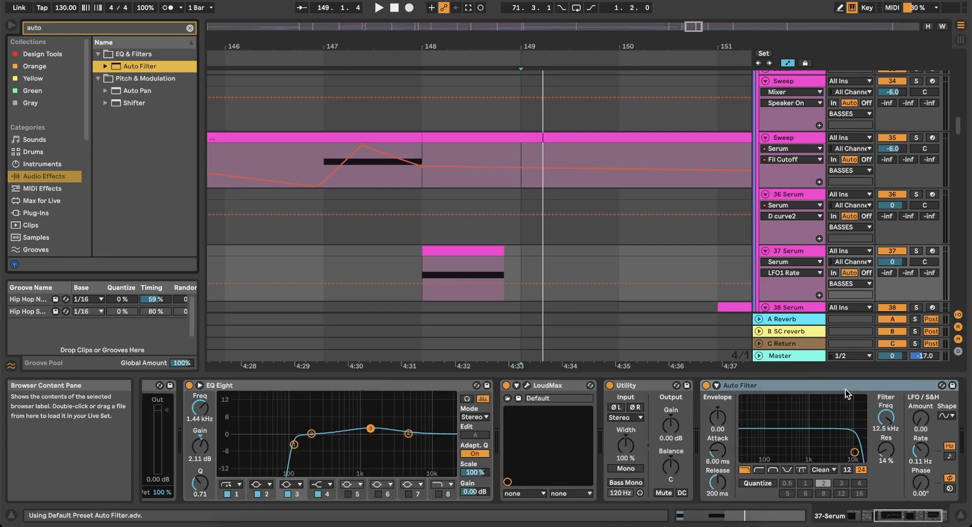
# Set the Auto Filter frequency to 19.9 kHz and automate it to rise from 94.2 Hz near bar 148 to 19.9 kHz at the 37 Serum clip's end.
pyautogui.click(884, 411)
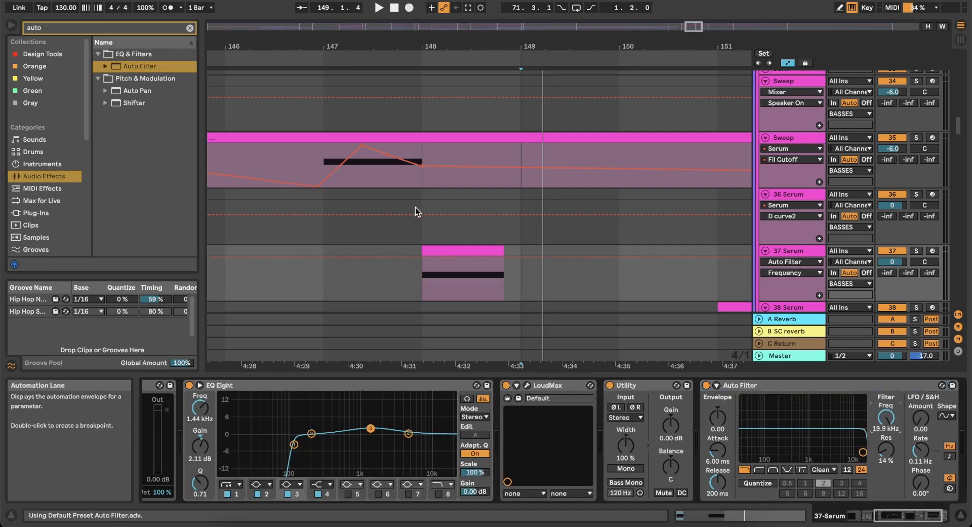
pyautogui.click(503, 257)
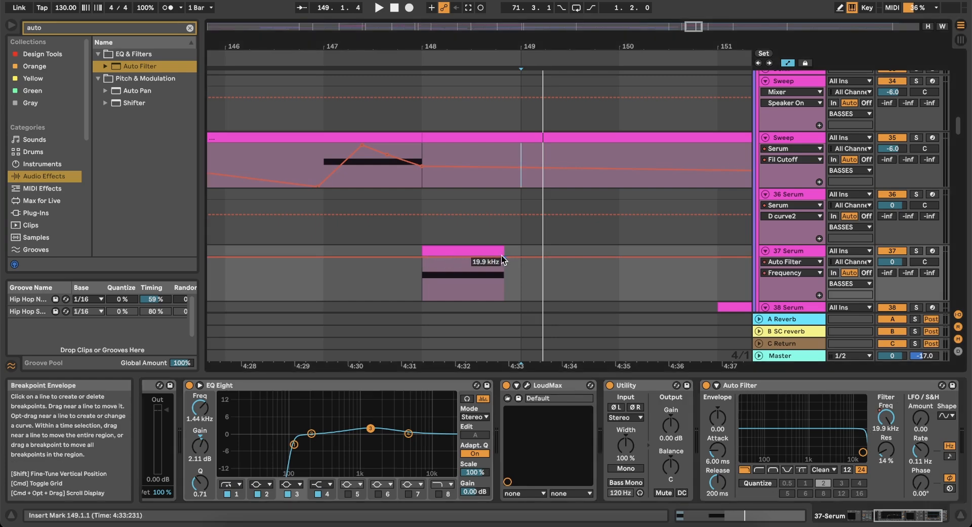
pyautogui.moveTo(418, 257); pyautogui.dragTo(418, 296)
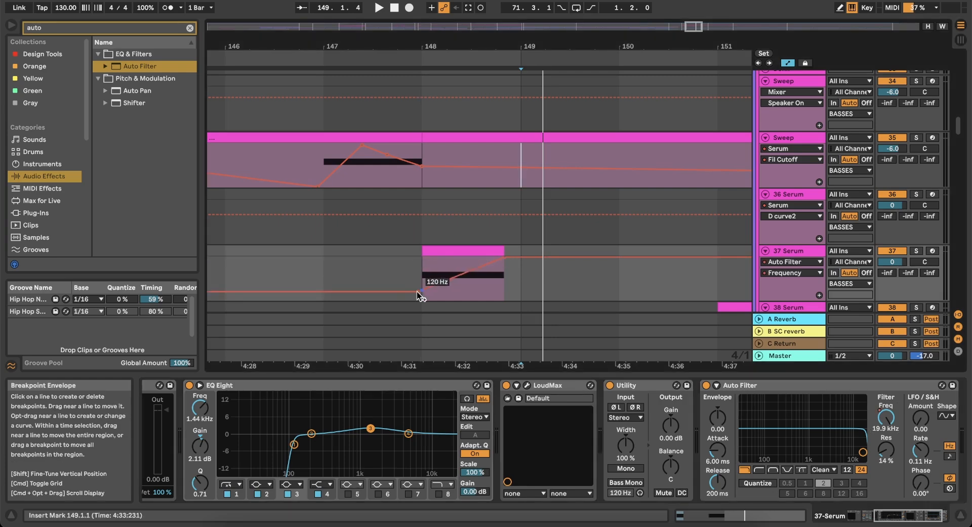
# Set the grid to 1/8 and align the low filter breakpoint with the 37 Serum clip's start at bar 148 while listening.
pyautogui.rightClick(325, 266)
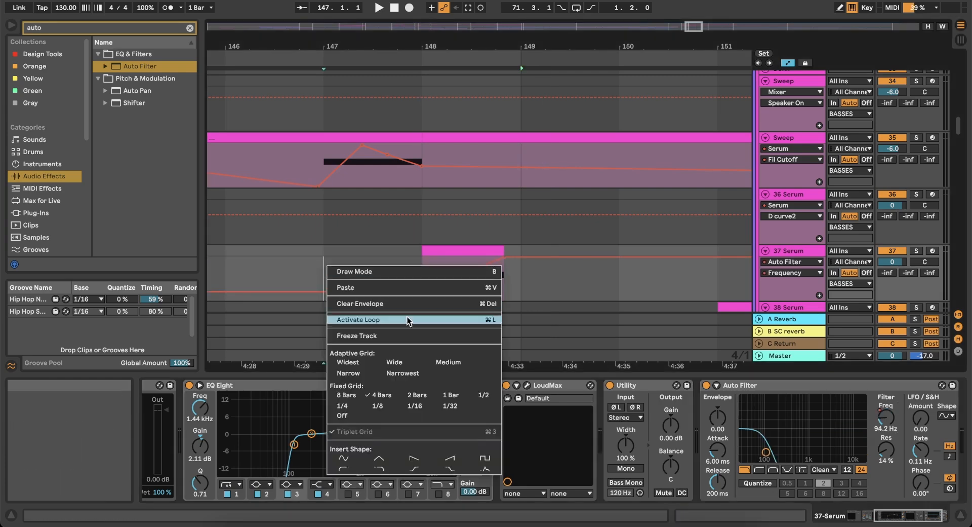
pyautogui.click(400, 409)
pyautogui.click(389, 254)
pyautogui.press('space')
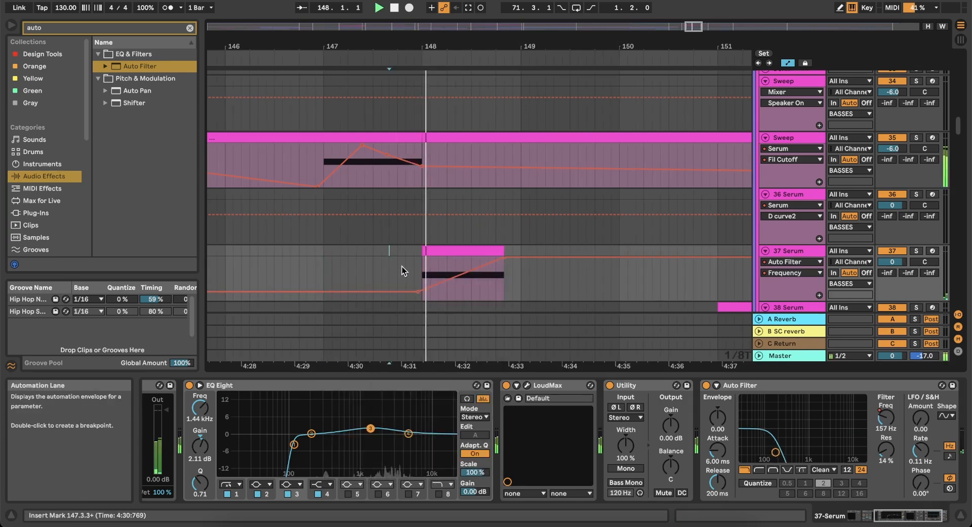
pyautogui.moveTo(418, 292); pyautogui.dragTo(422, 292)
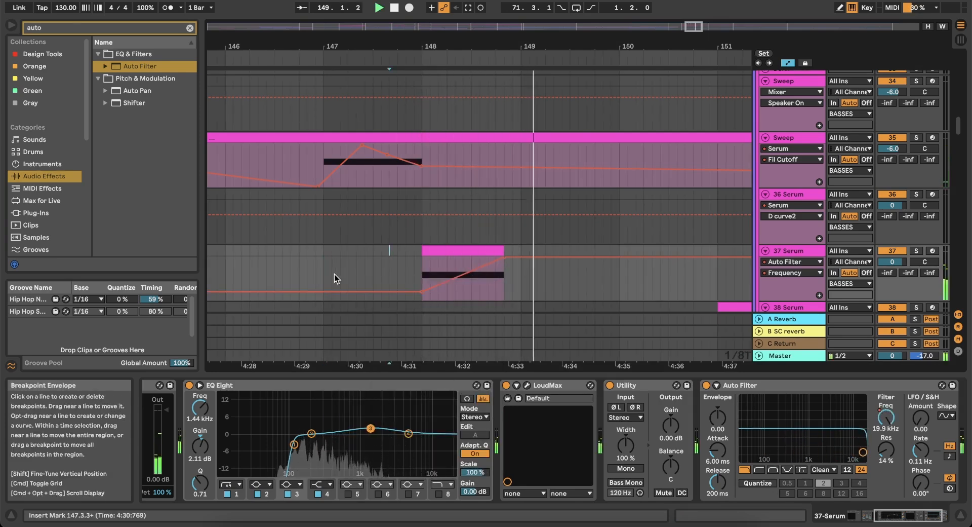
pyautogui.click(301, 259)
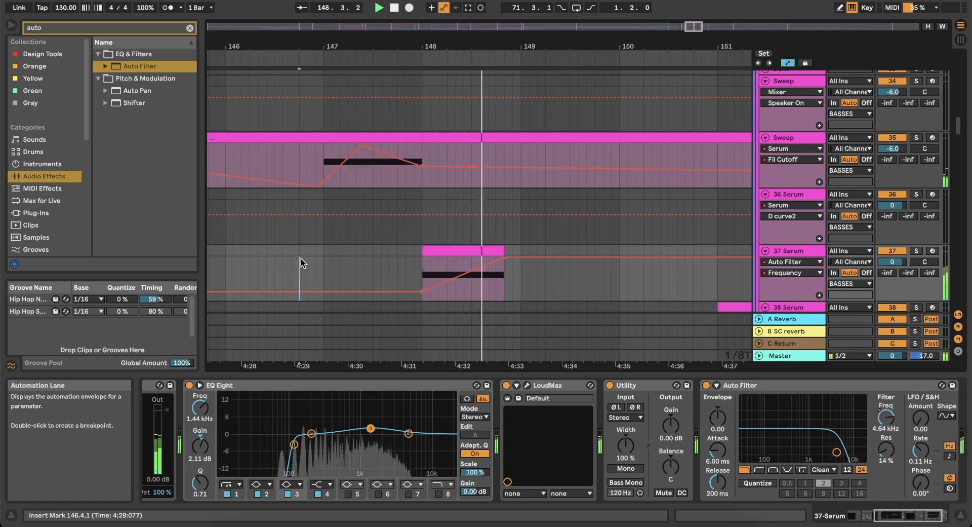
pyautogui.click(301, 258)
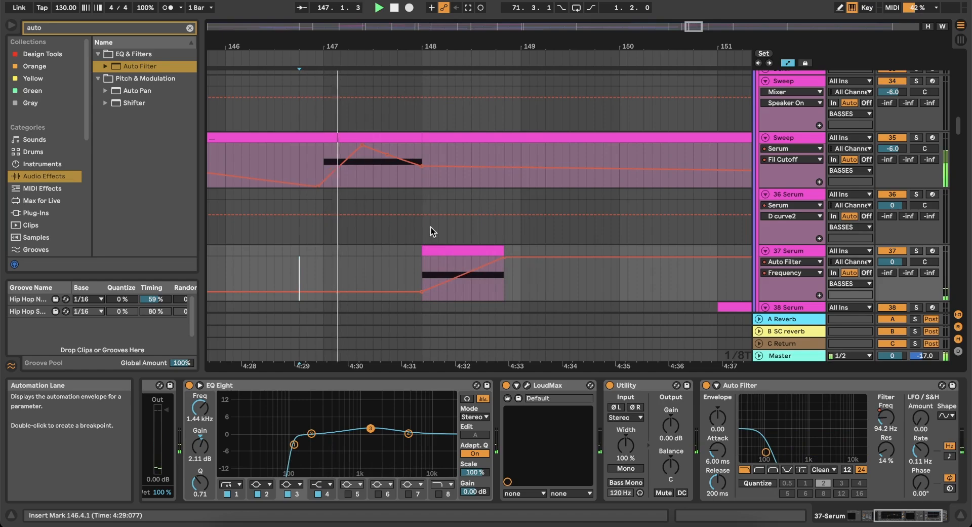
# Shorten the Audio 68 clip on track 86 to end at about 148.4.3 during playback.
pyautogui.scroll(-20, 431, 228)
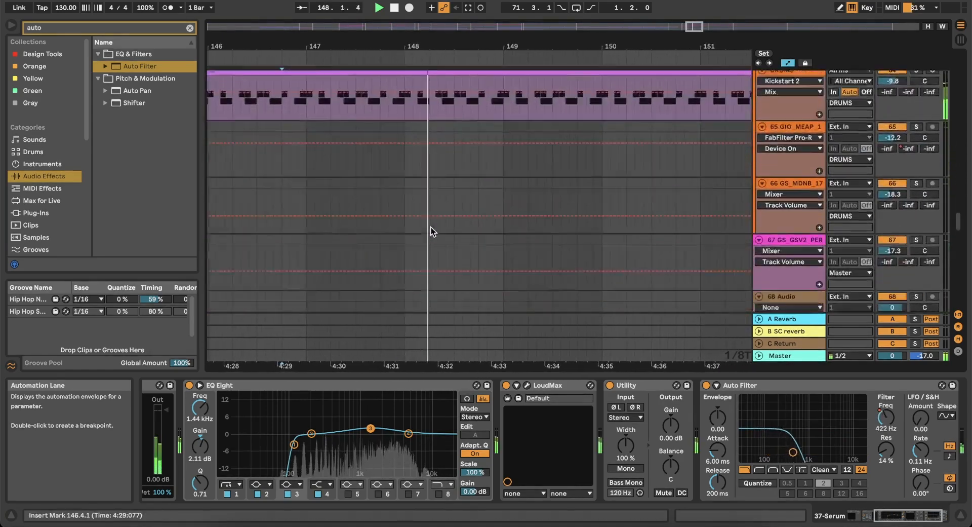
pyautogui.scroll(-2, 431, 227)
pyautogui.scroll(5, 490, 176)
pyautogui.press('space')
pyautogui.press('space')
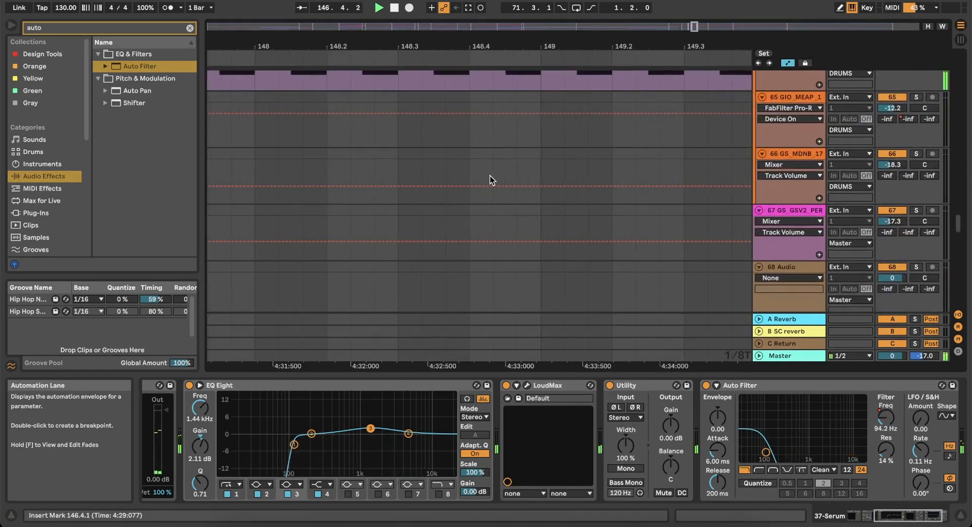
pyautogui.scroll(-15, 491, 175)
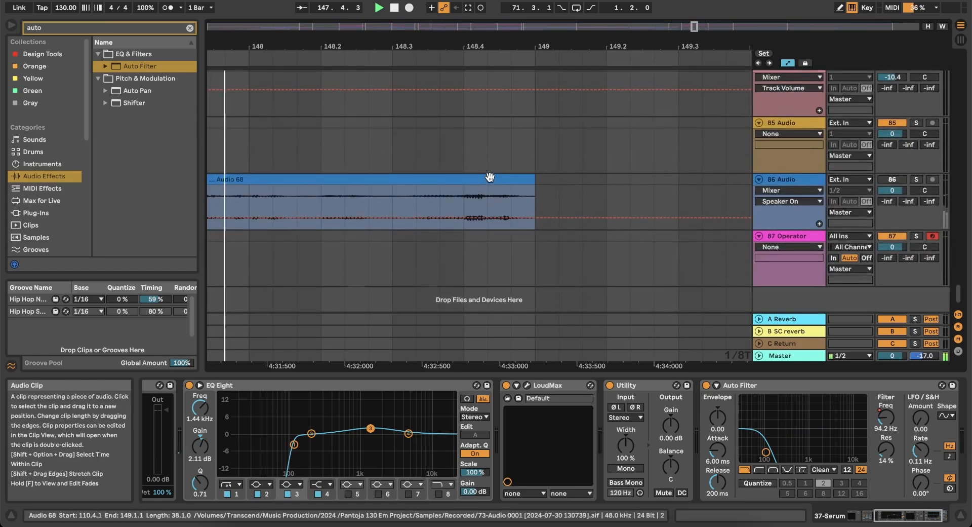
pyautogui.scroll(-2, 490, 176)
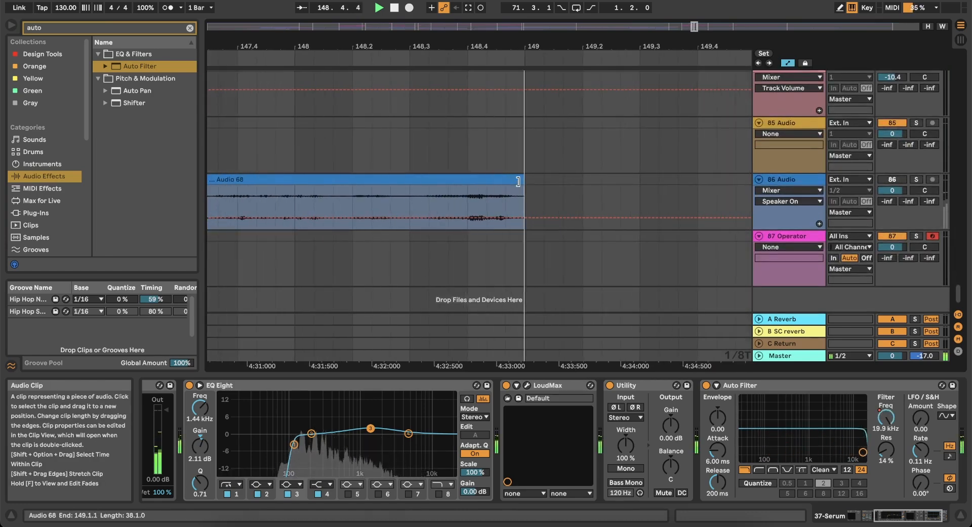
pyautogui.moveTo(518, 181); pyautogui.dragTo(498, 180)
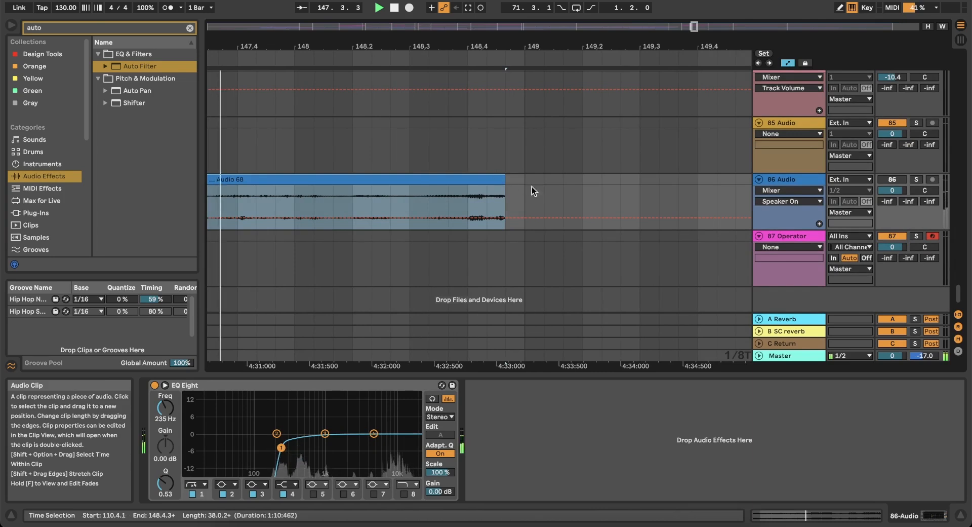
# Turn off the triplet grid and trim the end of the Audio 68 clip on track 86 slightly further back.
pyautogui.rightClick(546, 193)
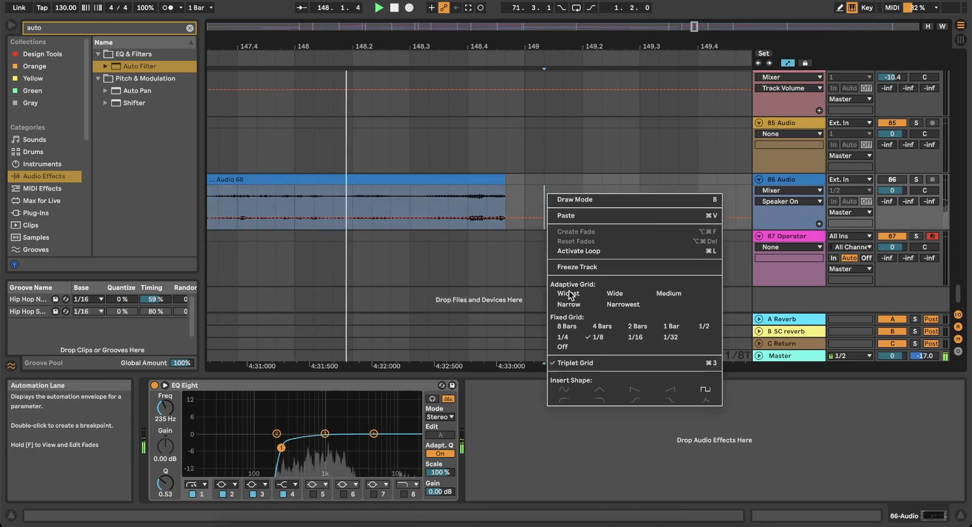
pyautogui.click(594, 363)
pyautogui.moveTo(505, 183); pyautogui.dragTo(497, 182)
pyautogui.click(384, 150)
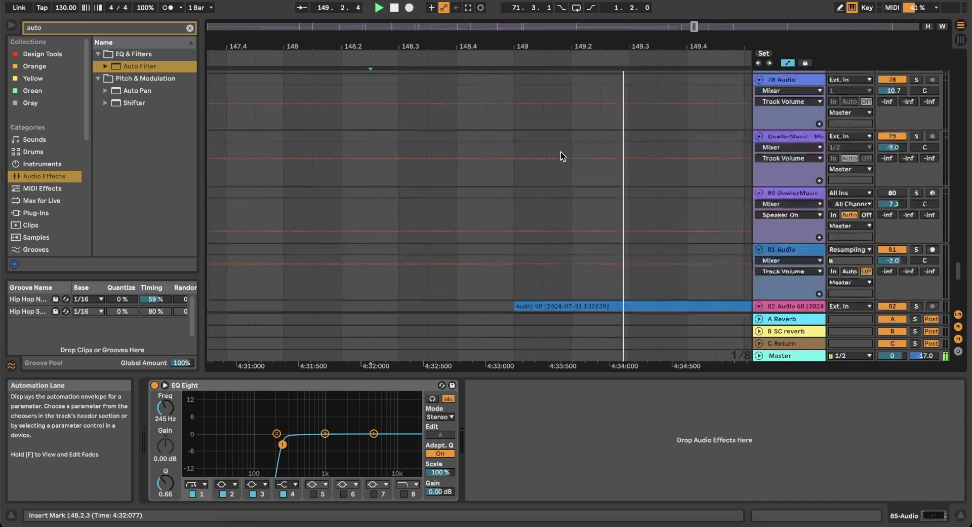
# Stop playback, show the 37 Serum track's Speaker On automation and add an on/off switch point at the end of the bar 148 clip.
pyautogui.scroll(15, 560, 151)
pyautogui.scroll(20, 561, 150)
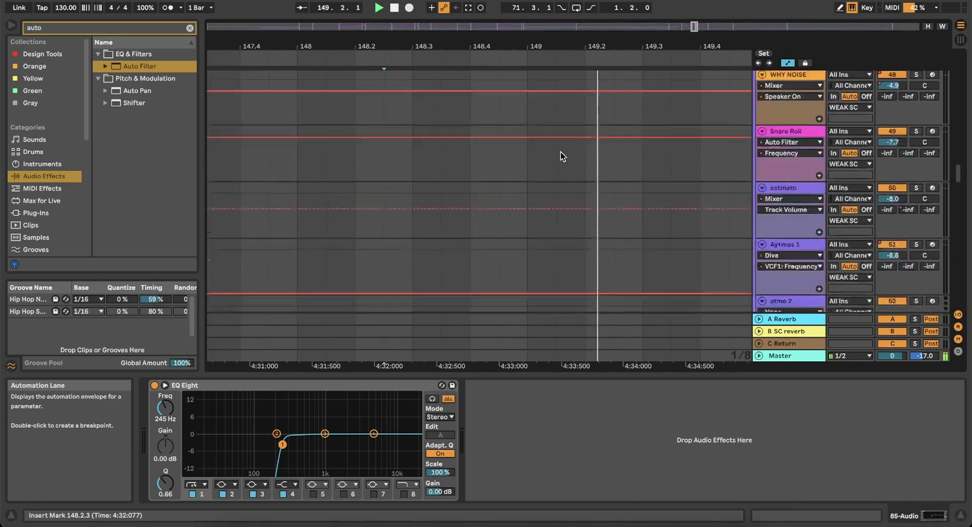
pyautogui.scroll(5, 561, 151)
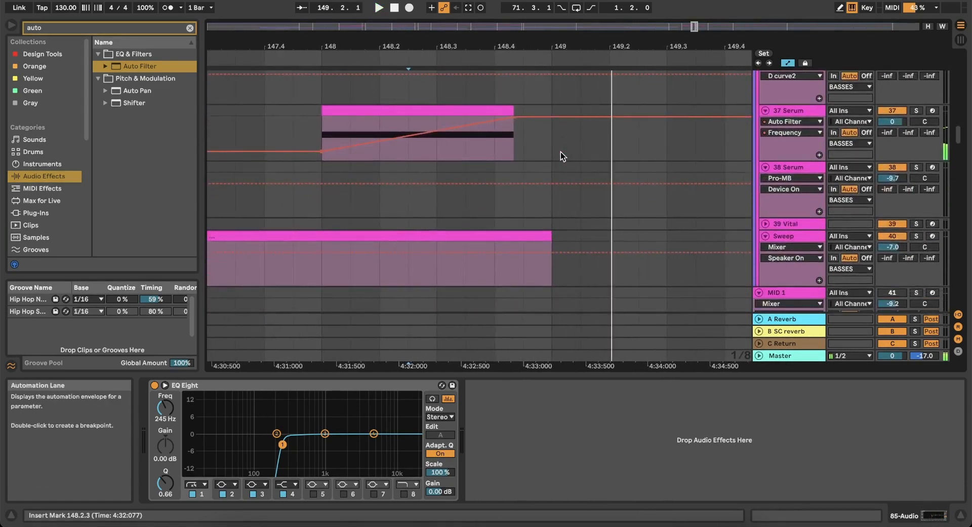
pyautogui.click(891, 111)
pyautogui.press('space')
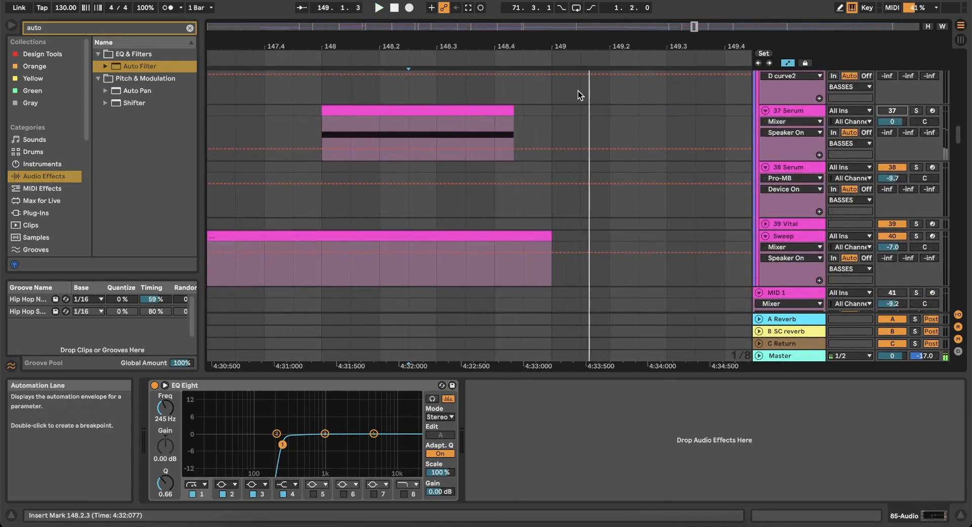
pyautogui.click(515, 147)
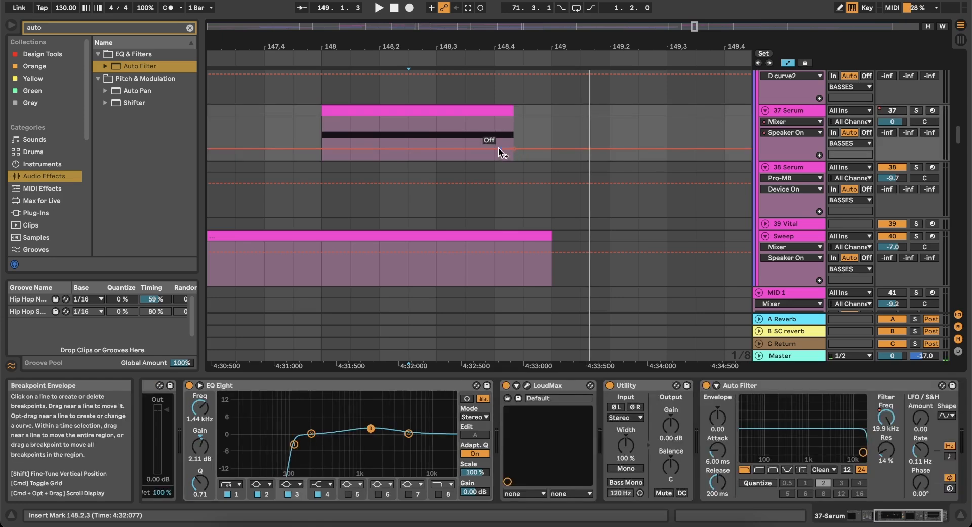
pyautogui.moveTo(525, 147); pyautogui.dragTo(503, 126)
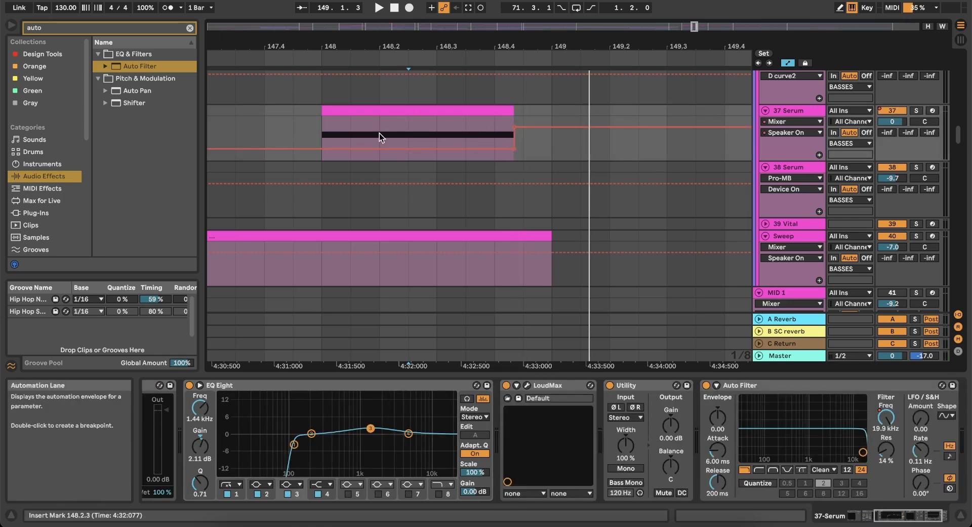
# Set the 37 Serum Speaker On automation to On up to the clip's end and Off after it, and listen from bar 148.
pyautogui.press('space')
pyautogui.click(354, 114)
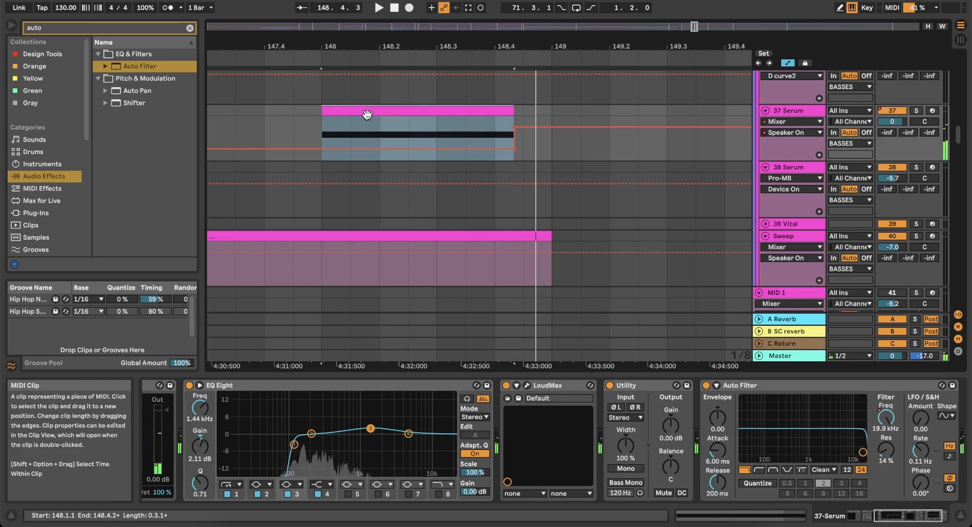
pyautogui.click(519, 148)
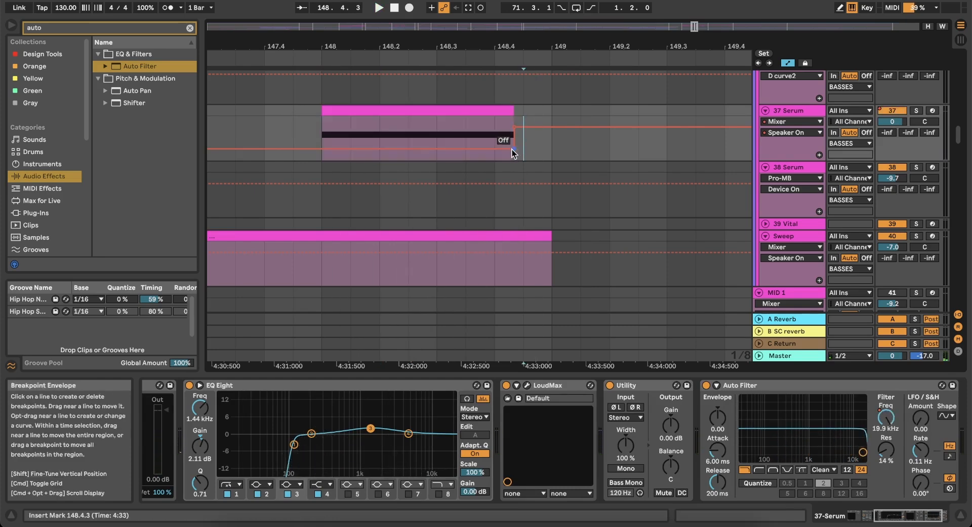
pyautogui.click(513, 150)
pyautogui.moveTo(537, 127); pyautogui.dragTo(514, 148)
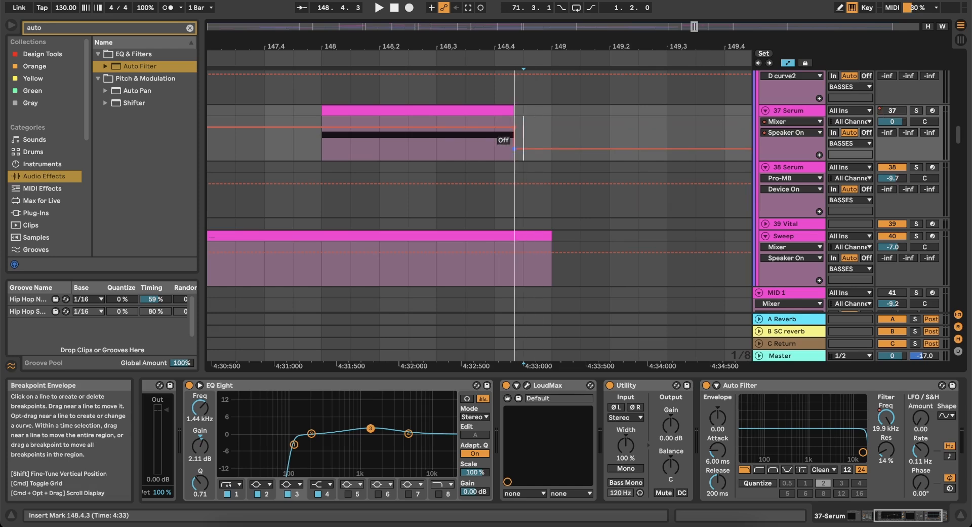
pyautogui.click(320, 151)
pyautogui.press('space')
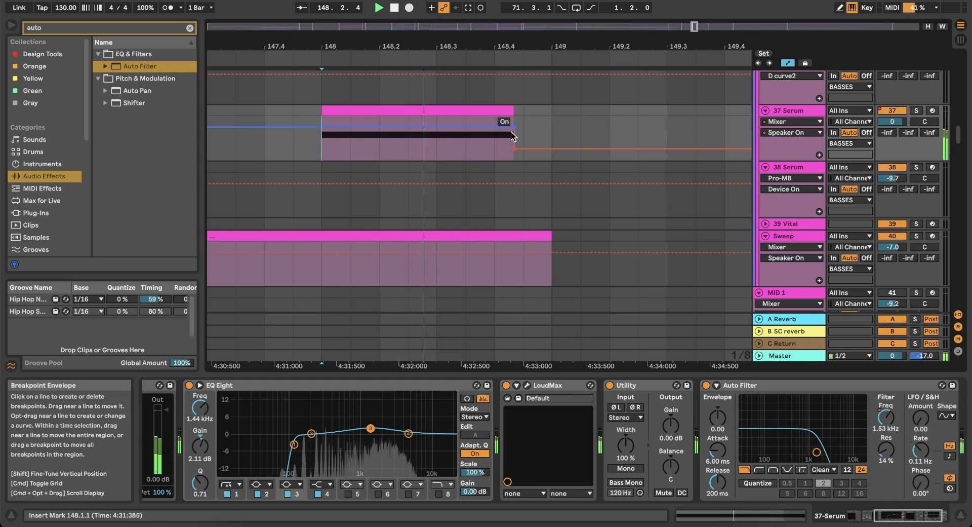
pyautogui.press('space')
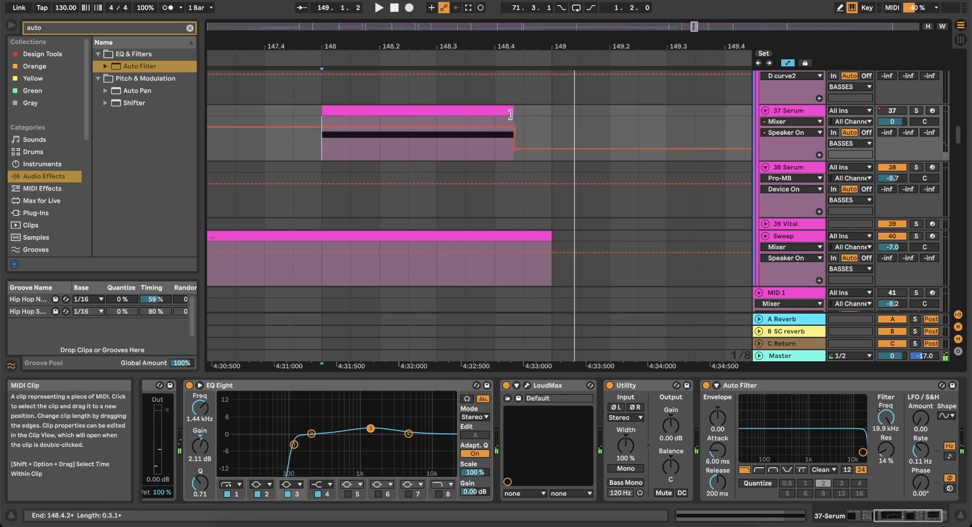
# Extend the 37 Serum clip to end at 148.4.3, align the speaker-off point with that end, and play from bar 148.
pyautogui.click(514, 114)
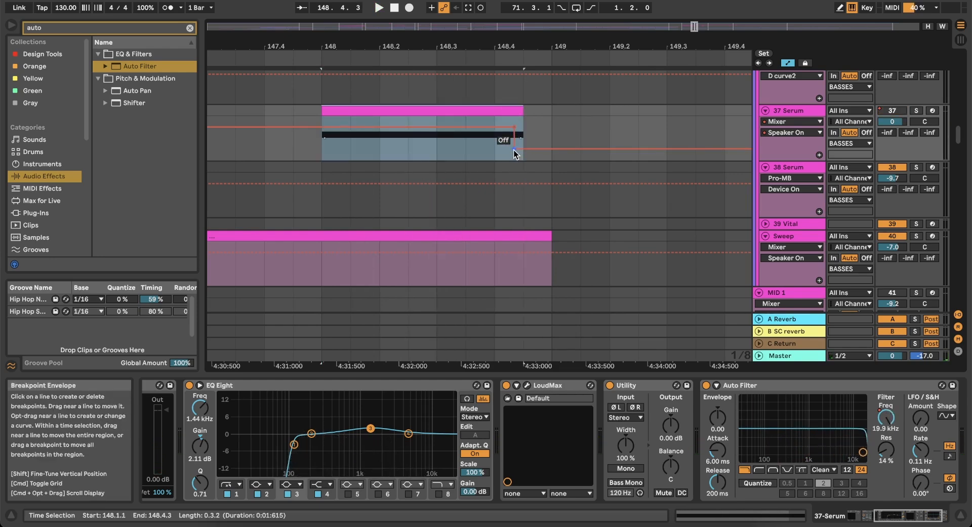
pyautogui.moveTo(515, 148); pyautogui.dragTo(523, 149)
pyautogui.click(329, 147)
pyautogui.press('space')
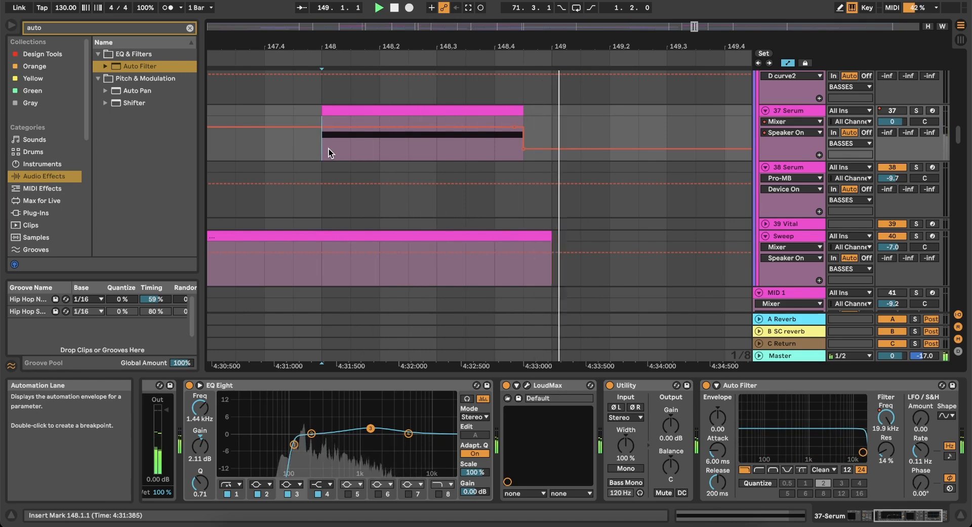
# Locate the KSHMR_Ride_12 clip at bar 25 on track 72, select it and audition it.
pyautogui.scroll(-5, 577, 193)
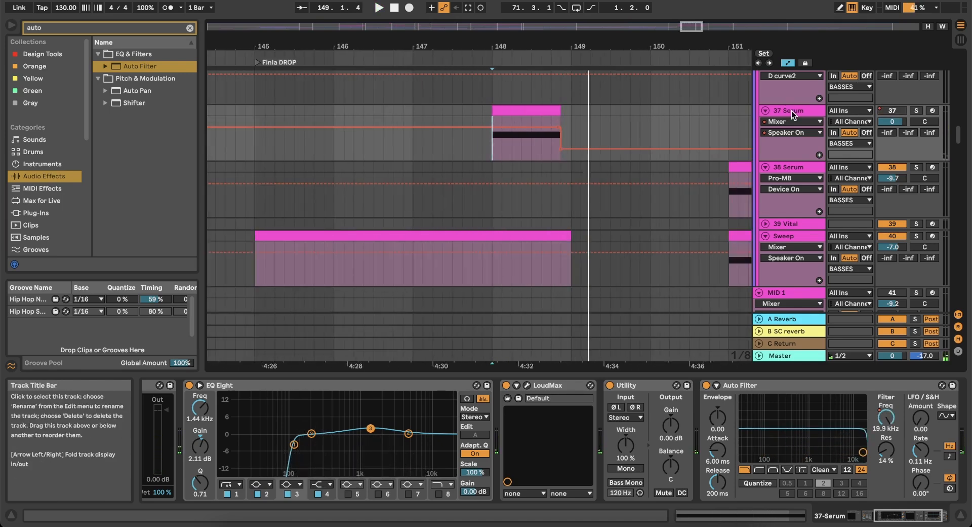
pyautogui.scroll(-10, 530, 176)
pyautogui.scroll(-20, 531, 177)
pyautogui.hscroll(-15, 530, 176)
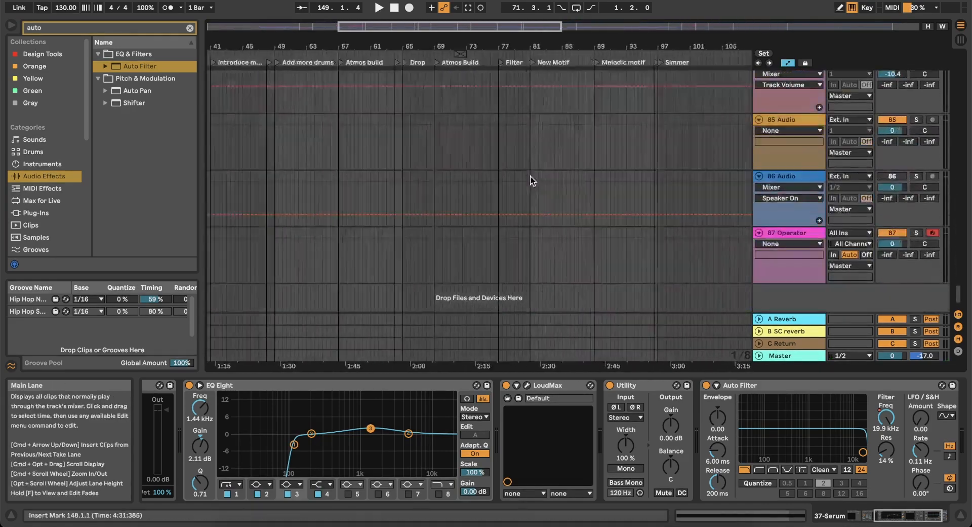
pyautogui.scroll(-5, 531, 176)
pyautogui.scroll(10, 409, 174)
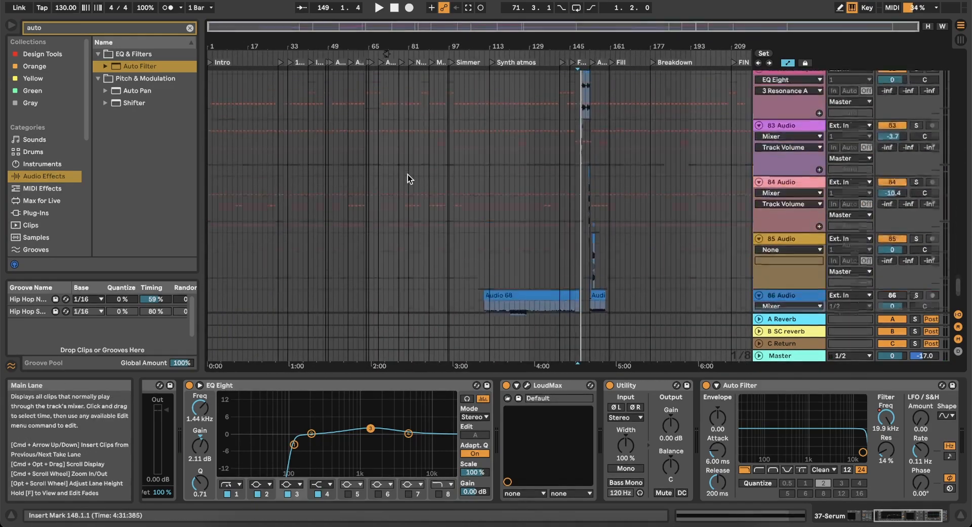
pyautogui.scroll(10, 348, 143)
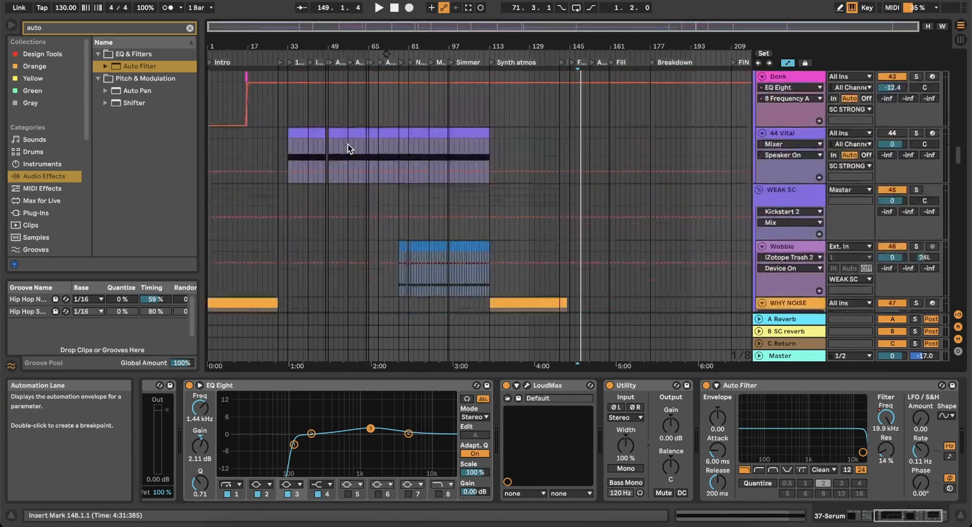
pyautogui.scroll(12, 272, 129)
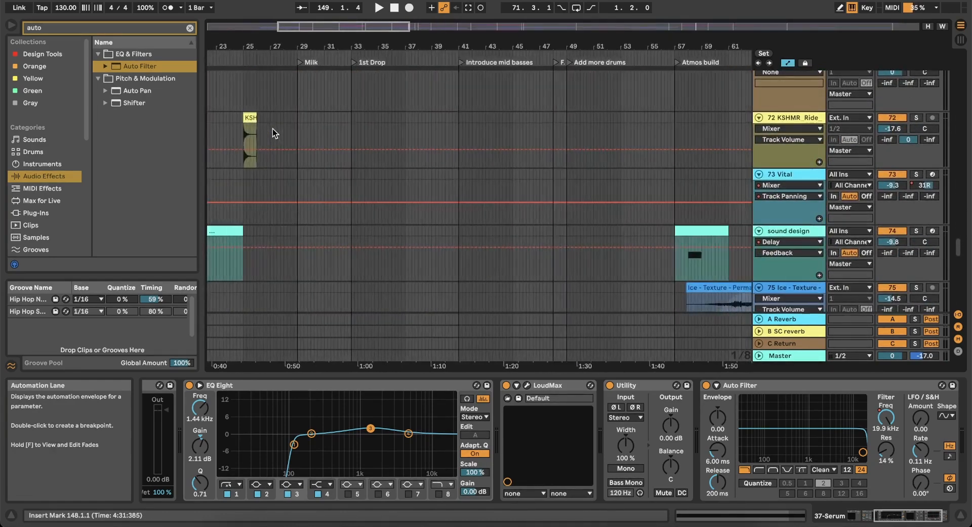
pyautogui.click(289, 108)
pyautogui.press('space')
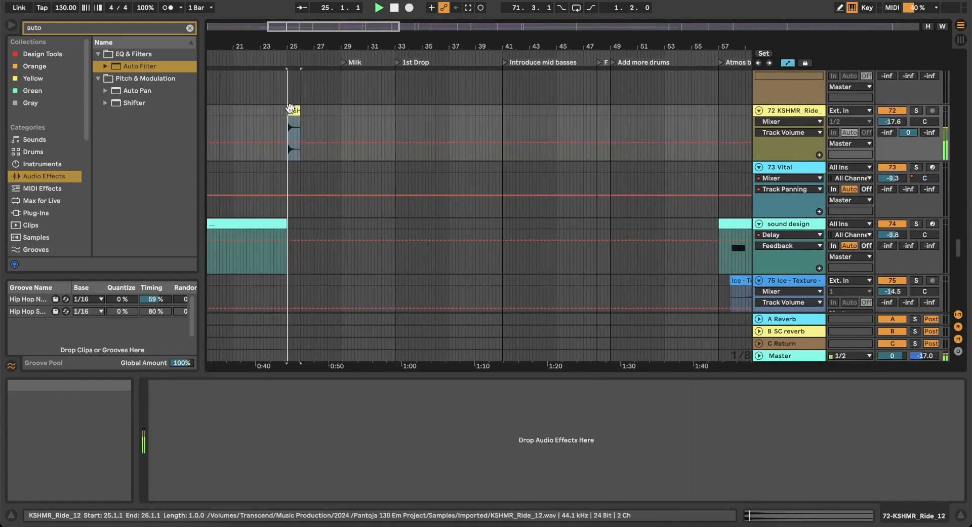
# Set a fixed 4-bar grid and place the insert marker on track 72 in the Finla DROP section.
pyautogui.scroll(-3, 394, 109)
pyautogui.hscroll(15, 518, 123)
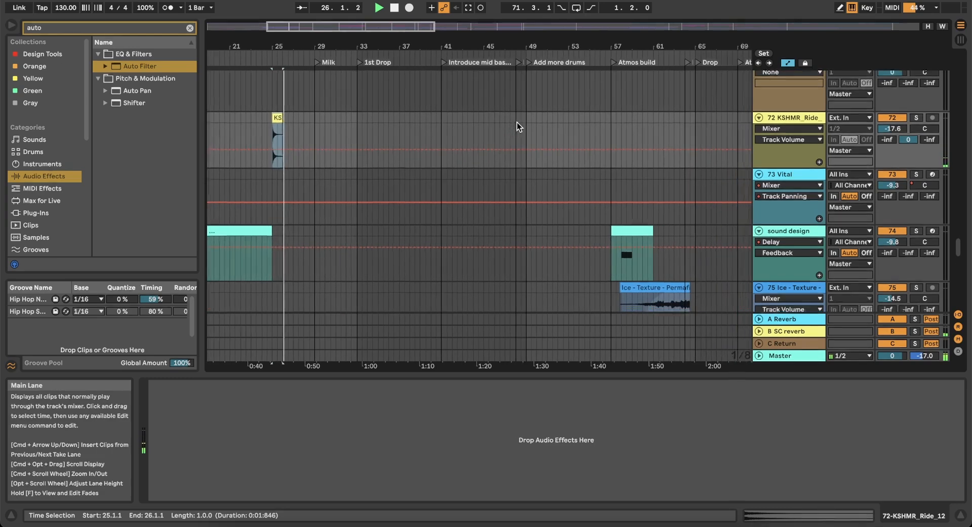
pyautogui.hscroll(6, 553, 153)
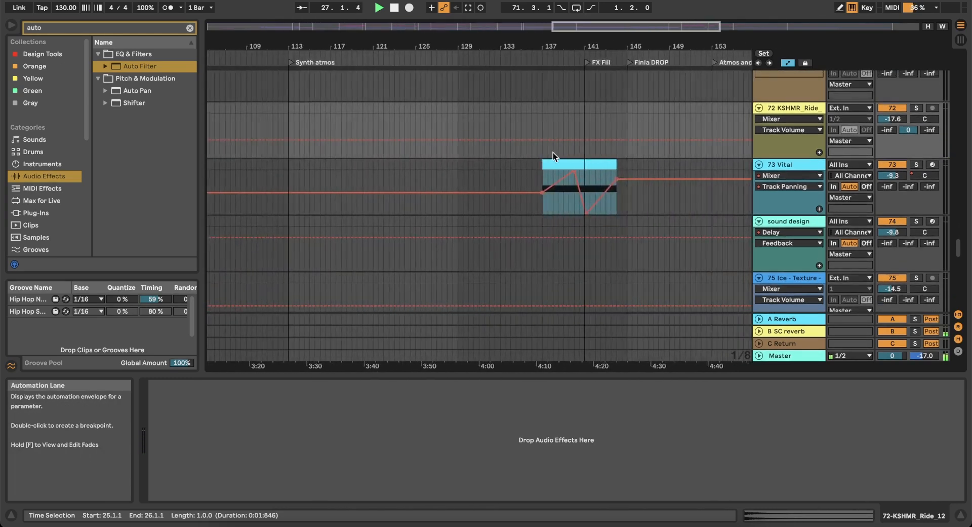
pyautogui.scroll(2, 554, 153)
pyautogui.rightClick(553, 154)
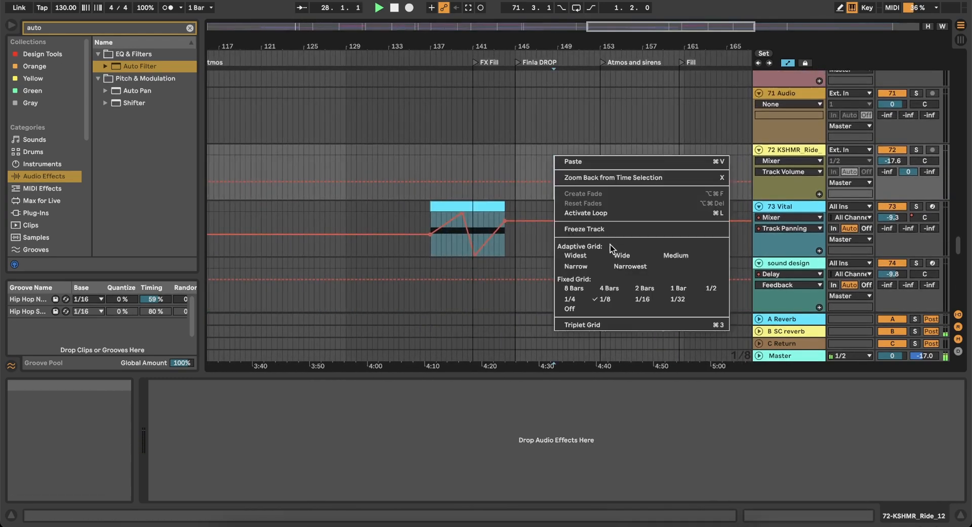
pyautogui.click(610, 286)
pyautogui.click(519, 169)
pyautogui.scroll(3, 519, 169)
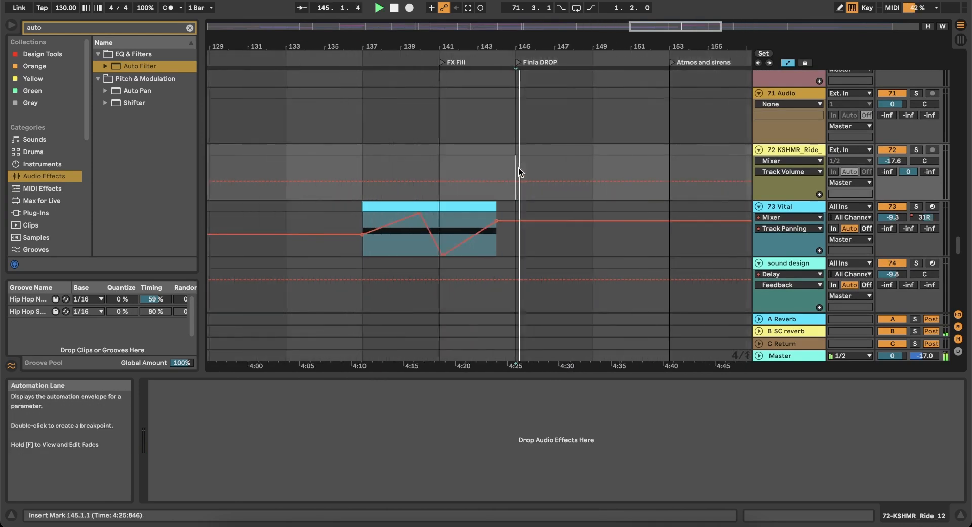
pyautogui.rightClick(545, 162)
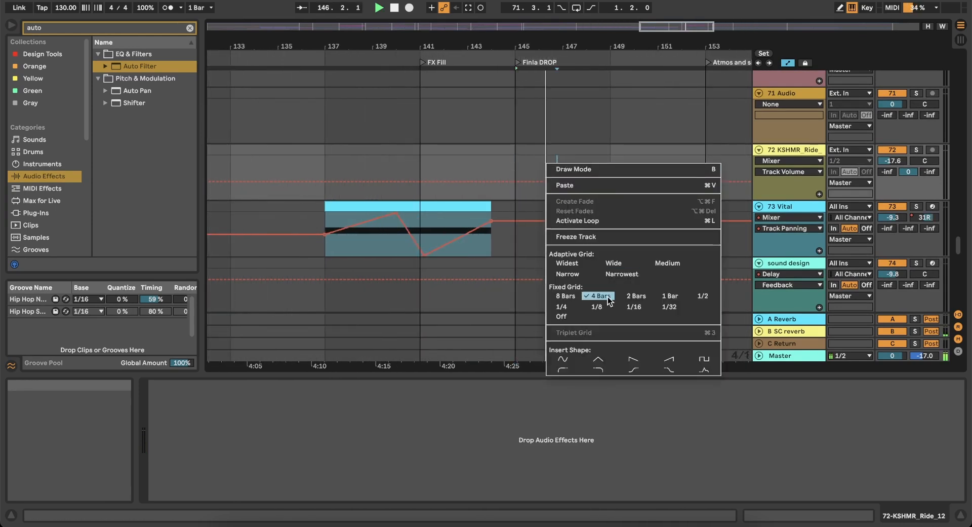
pyautogui.click(604, 297)
# Paste a copy of the KSHMR_Ride_12 clip at 149.1.1 on track 72 and listen to it in context.
pyautogui.scroll(4, 582, 126)
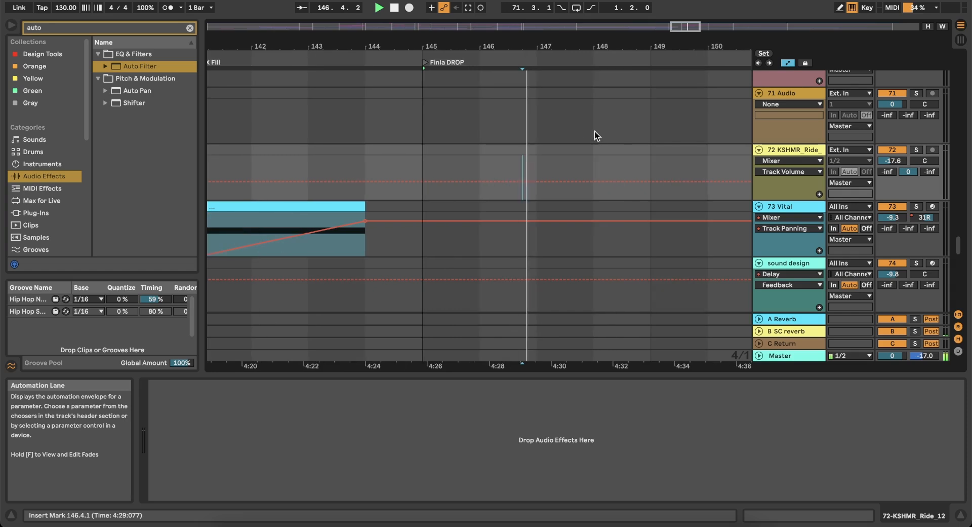
pyautogui.rightClick(598, 159)
pyautogui.click(642, 151)
pyautogui.press('super+v')
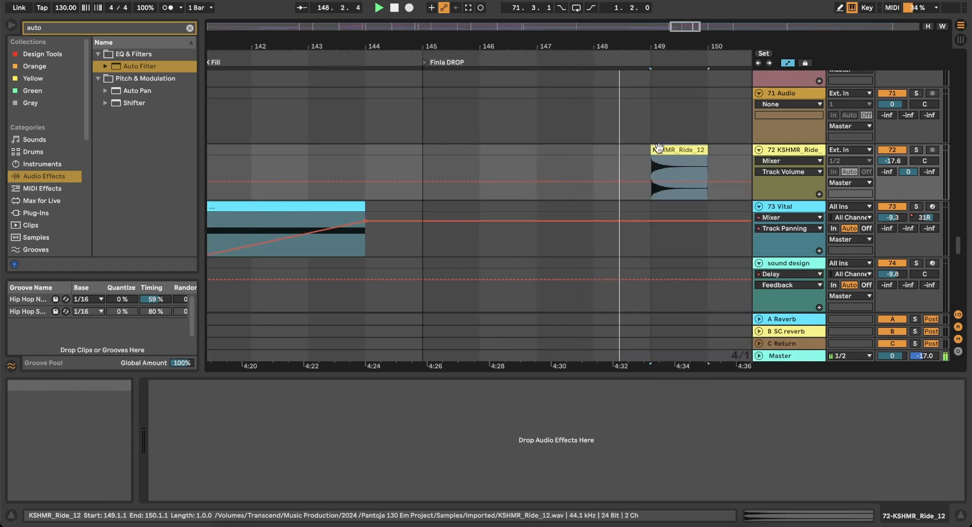
pyautogui.scroll(3, 659, 147)
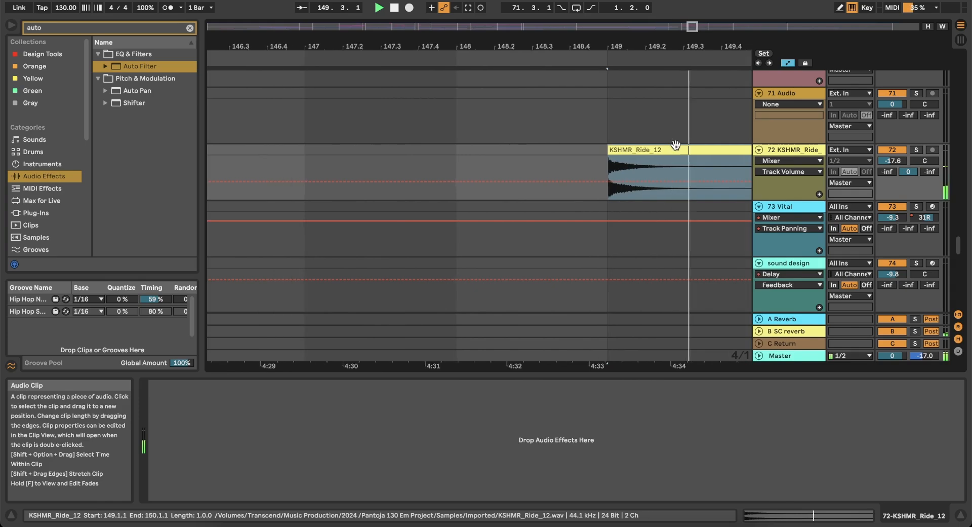
pyautogui.scroll(-3, 676, 145)
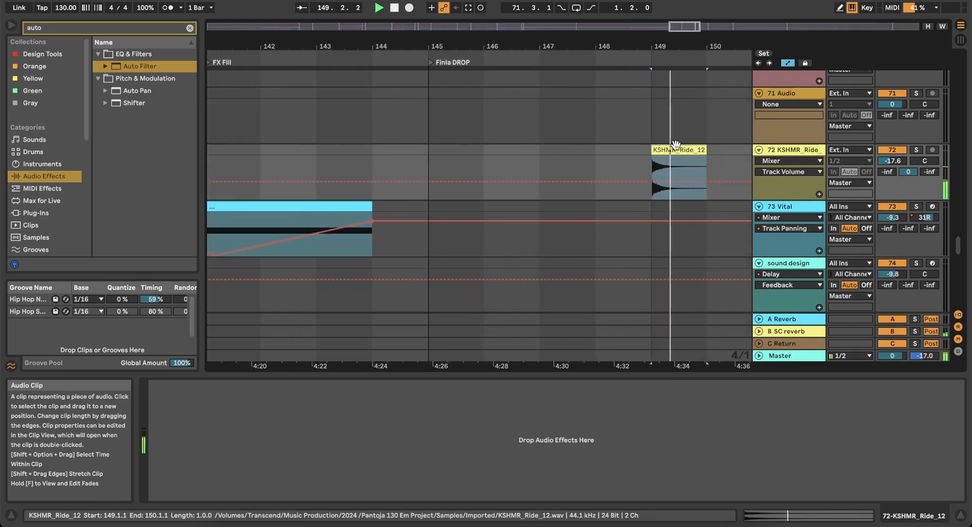
pyautogui.click(676, 146)
pyautogui.press('space')
# Look through the whole arrangement's drum, atmosphere and effects tracks for existing sounds, ending at the Atmos build around bar 57.
pyautogui.scroll(-5, 545, 181)
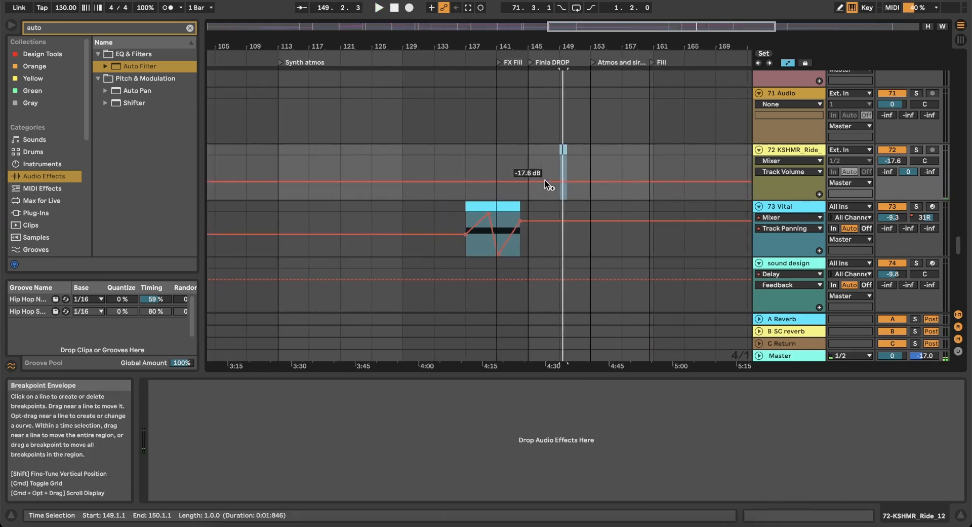
pyautogui.scroll(2, 546, 181)
pyautogui.scroll(-3, 558, 175)
pyautogui.scroll(8, 559, 174)
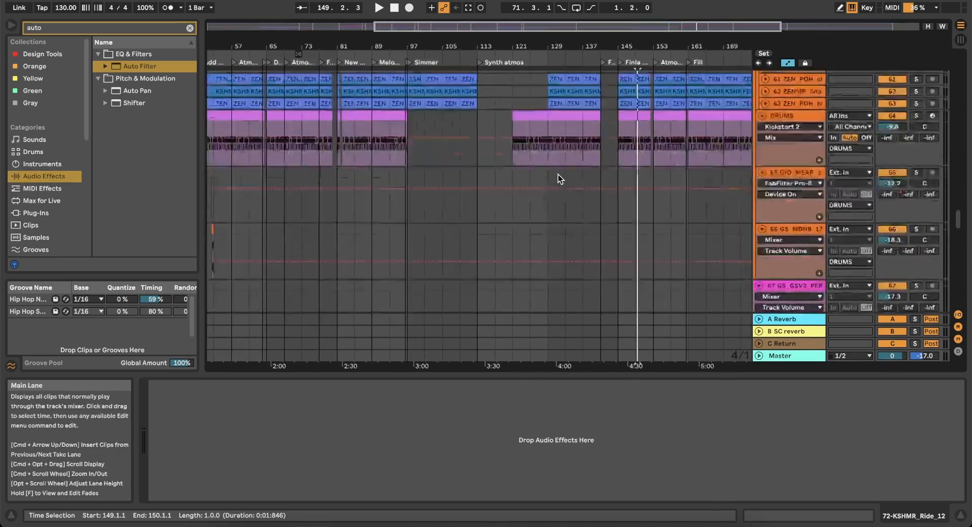
pyautogui.scroll(12, 558, 174)
pyautogui.scroll(-2, 558, 174)
pyautogui.hscroll(-3, 558, 174)
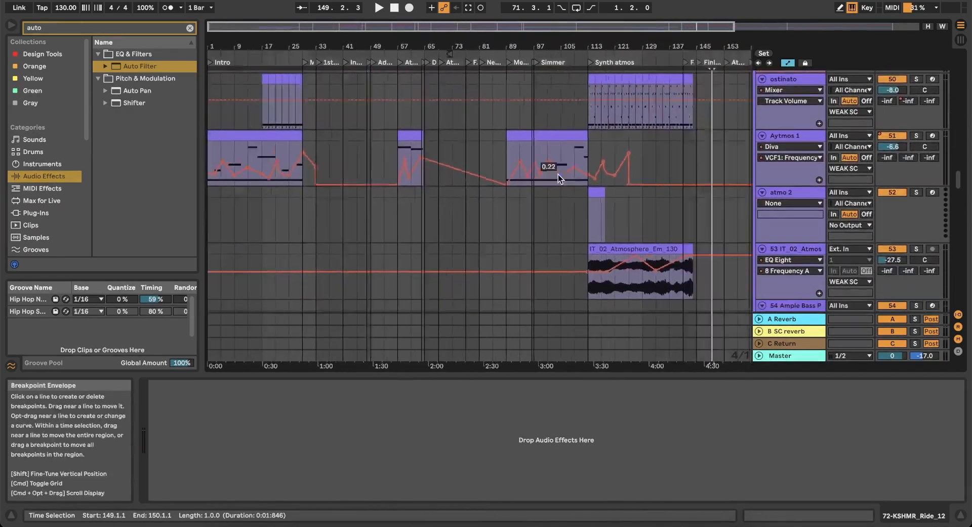
pyautogui.scroll(-20, 558, 174)
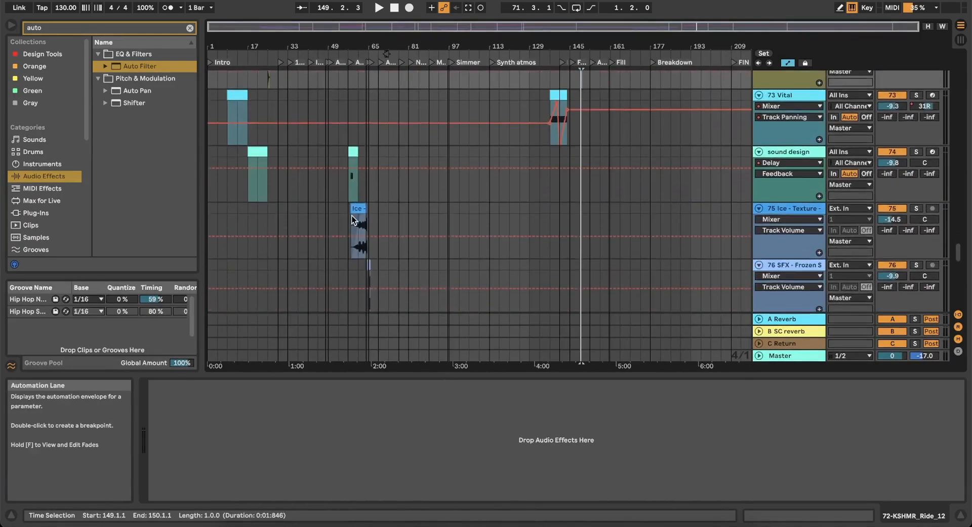
pyautogui.scroll(1, 353, 219)
pyautogui.scroll(6, 352, 218)
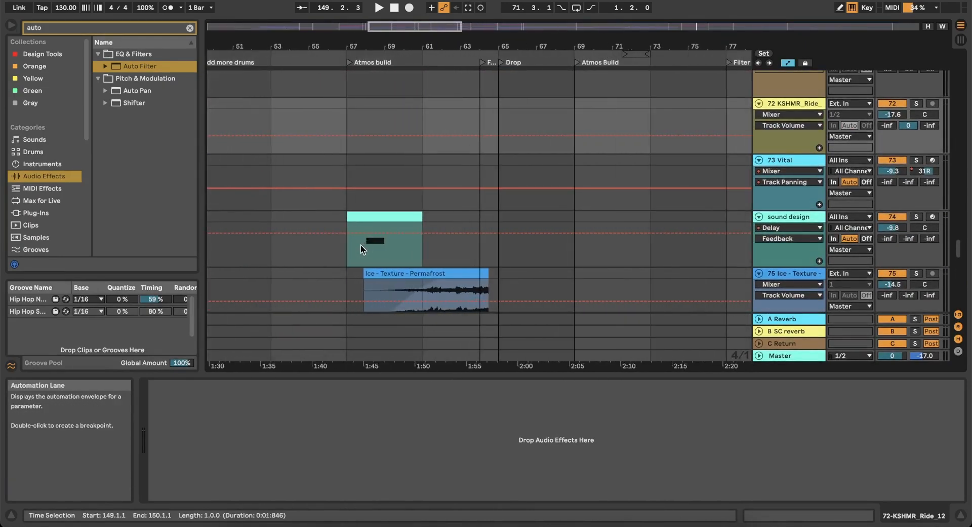
# Play the Atmos build section from 57.1.1 to audition the sound design track in context.
pyautogui.click(352, 247)
pyautogui.press('space')
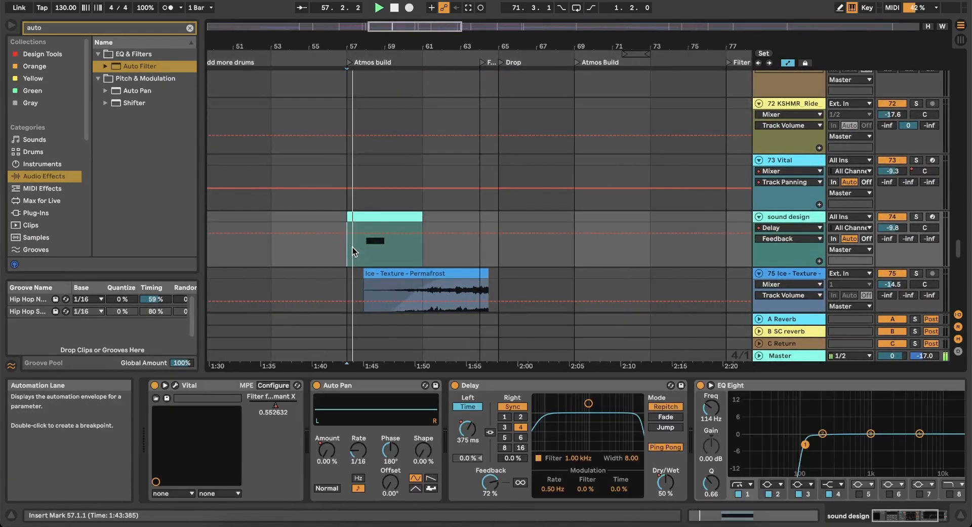
pyautogui.scroll(-6, 358, 236)
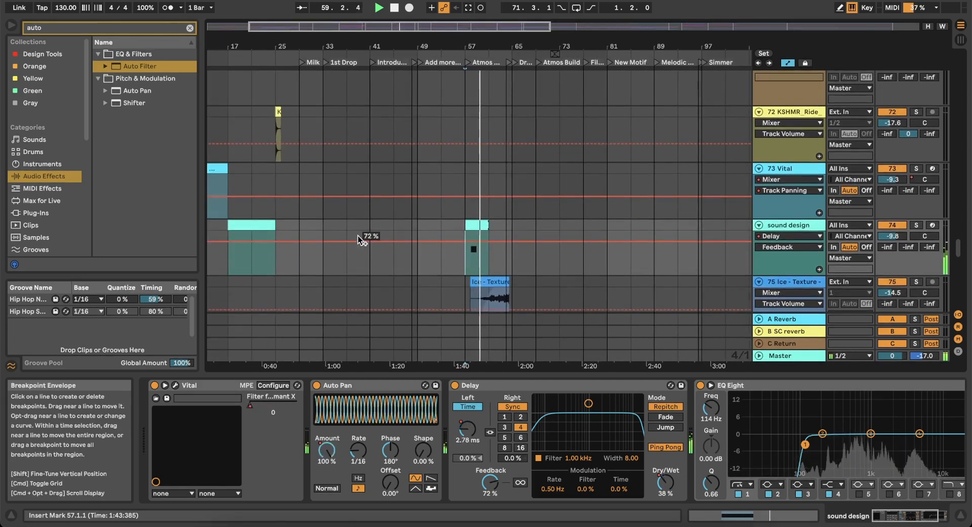
# Copy the Aytmos 1 clip at 57.1.1 to 153.1.1 on the same track, at the start of the Atmos and sirens section.
pyautogui.hscroll(-5, 358, 236)
pyautogui.scroll(5, 357, 235)
pyautogui.scroll(10, 358, 236)
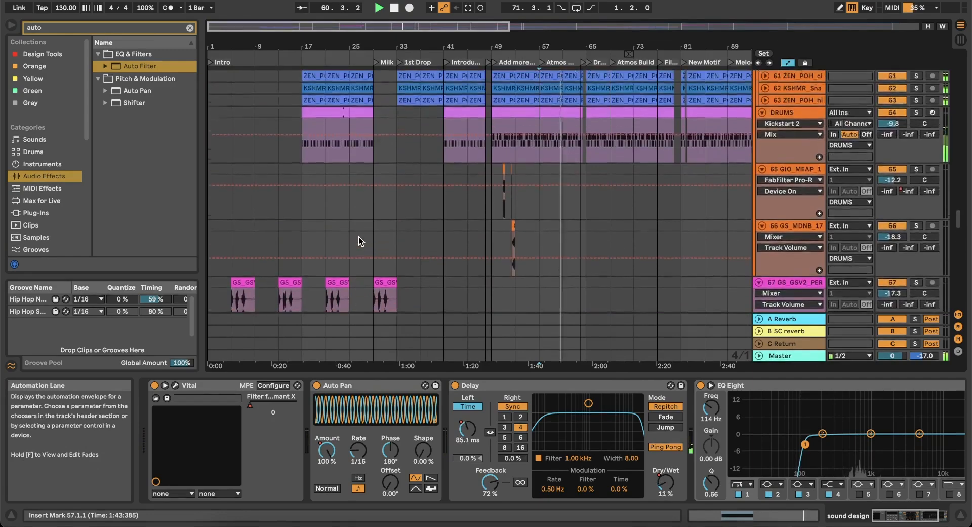
pyautogui.scroll(5, 359, 236)
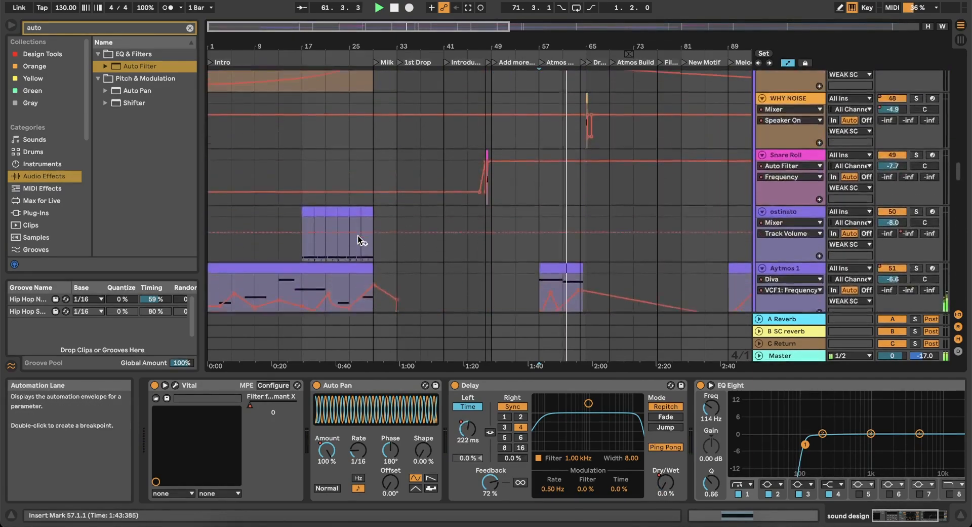
pyautogui.scroll(-3, 358, 236)
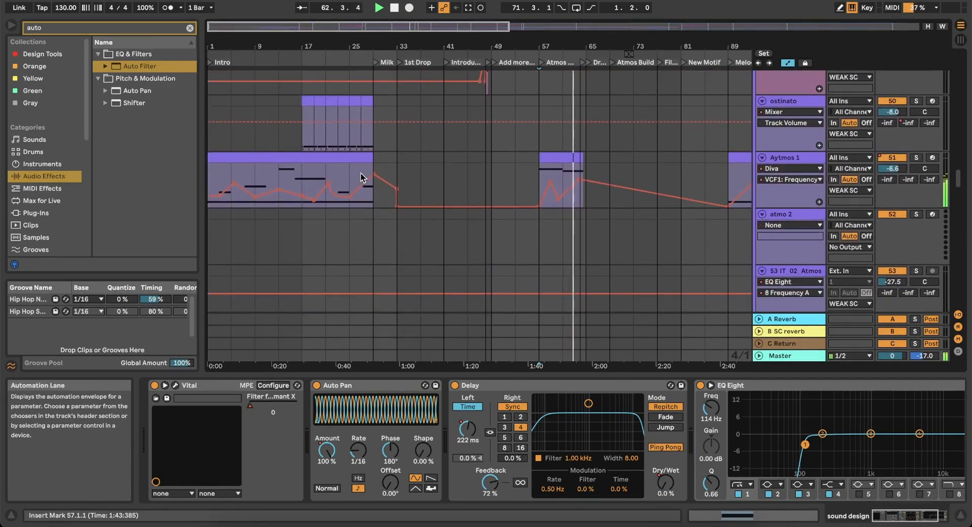
pyautogui.click(559, 155)
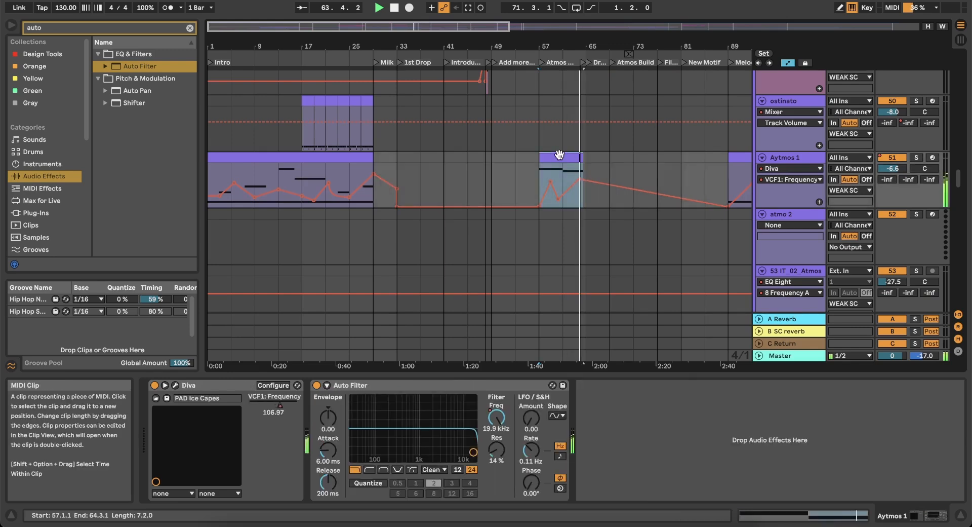
pyautogui.hscroll(15, 560, 155)
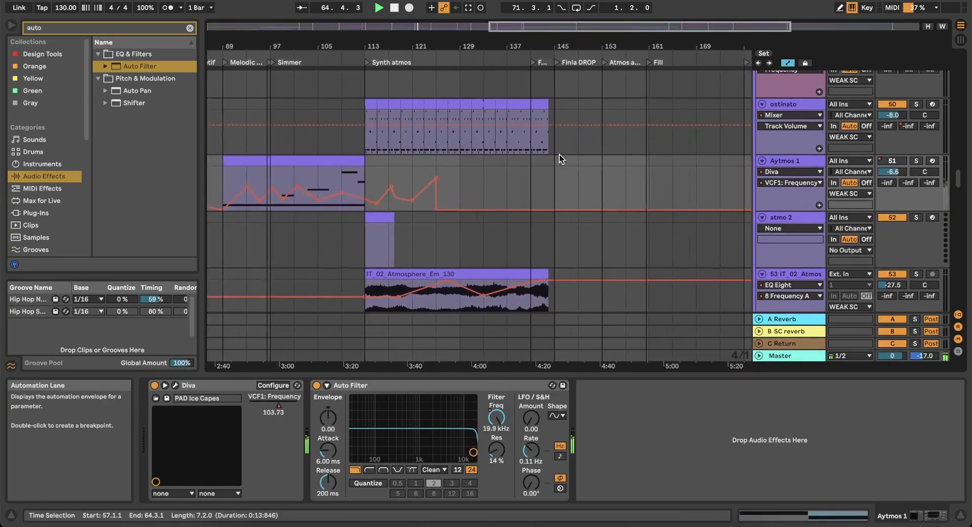
pyautogui.click(585, 168)
pyautogui.hotkey('ctrl', 'v')
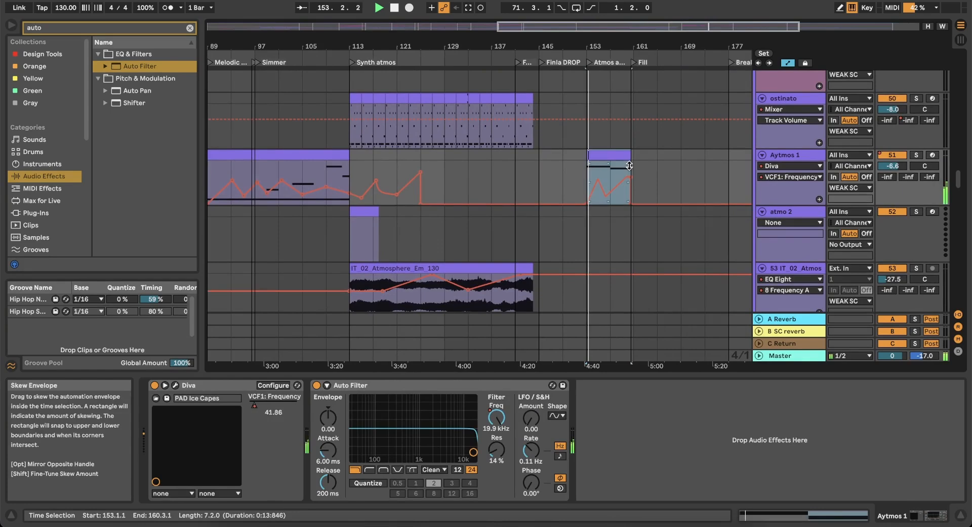
# Show the Auto Filter Frequency automation on the Aytmos 1 track and play its clip from 57.1.1.
pyautogui.scroll(5, 630, 165)
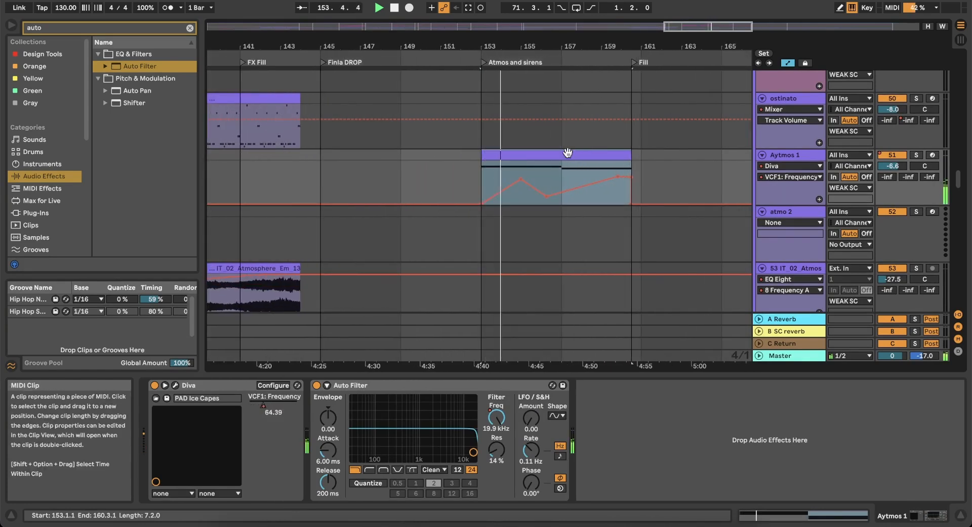
pyautogui.click(487, 424)
pyautogui.scroll(-8, 534, 236)
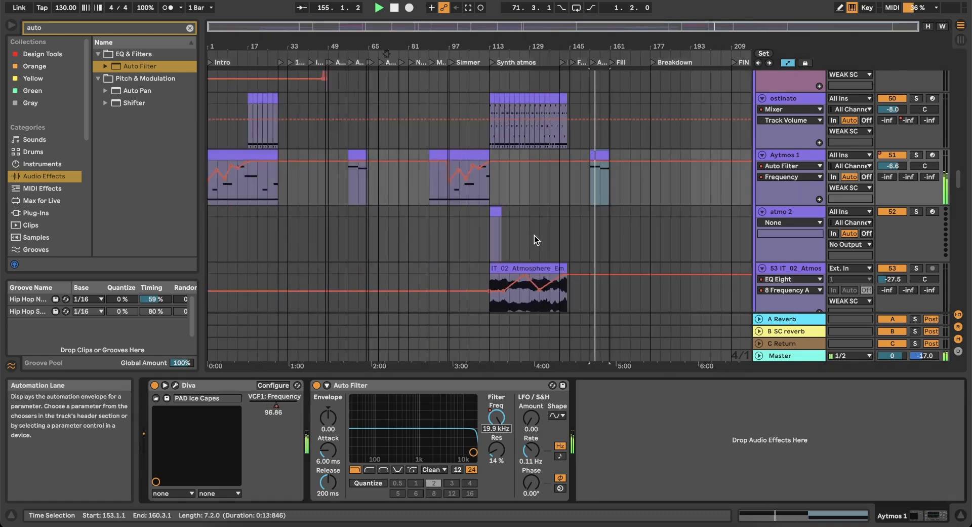
pyautogui.click(346, 177)
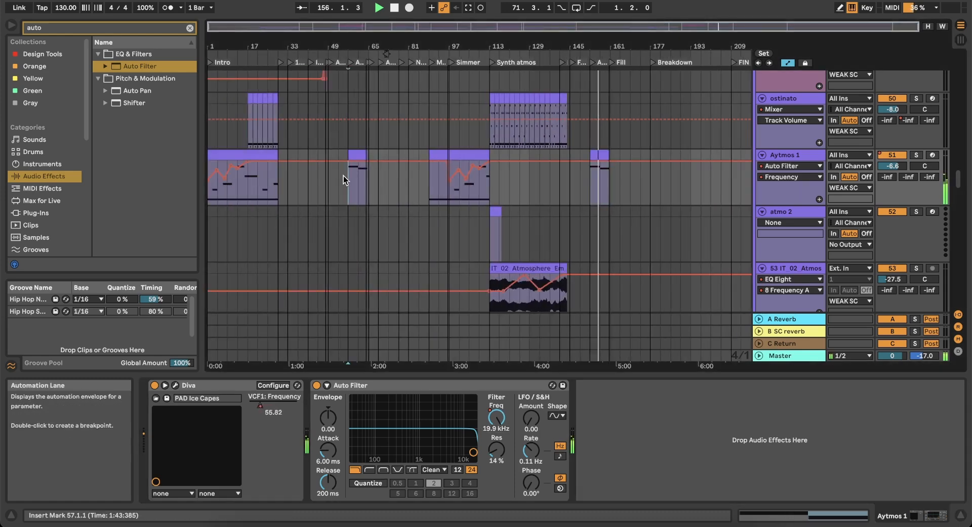
pyautogui.press('space')
pyautogui.press('space')
pyautogui.scroll(8, 346, 177)
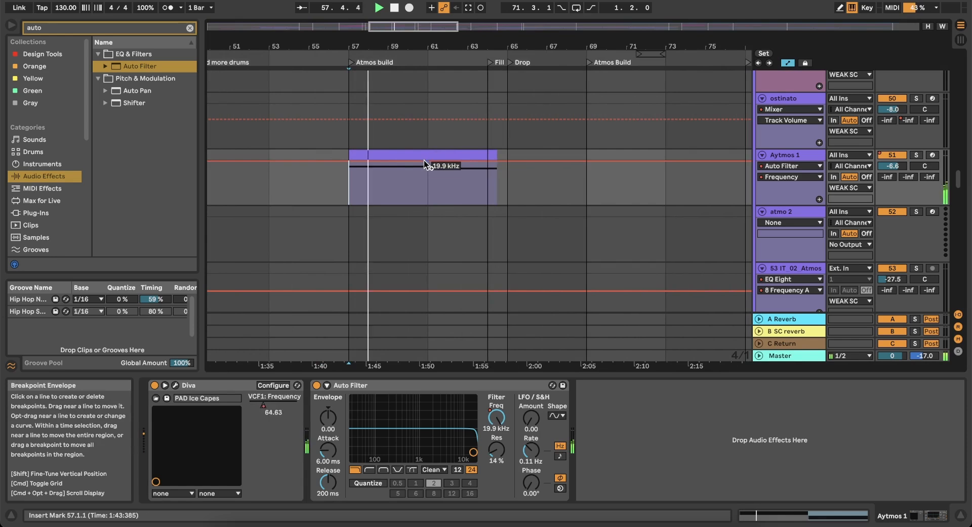
# Shape the Aytmos 1 filter frequency automation to rise from 254 Hz at bar 57 to a peak at bar 61, then fall by the clip's end.
pyautogui.moveTo(348, 162); pyautogui.dragTo(348, 190)
pyautogui.rightClick(347, 190)
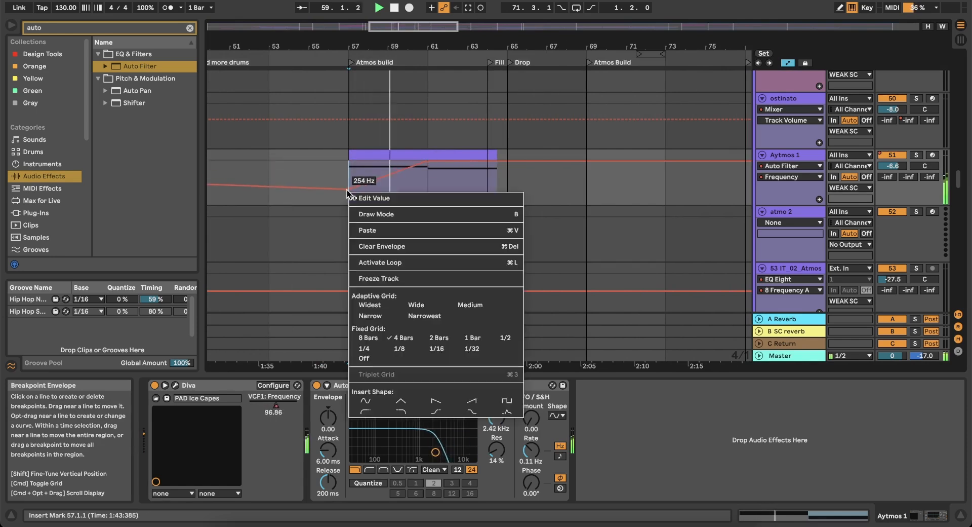
pyautogui.click(351, 167)
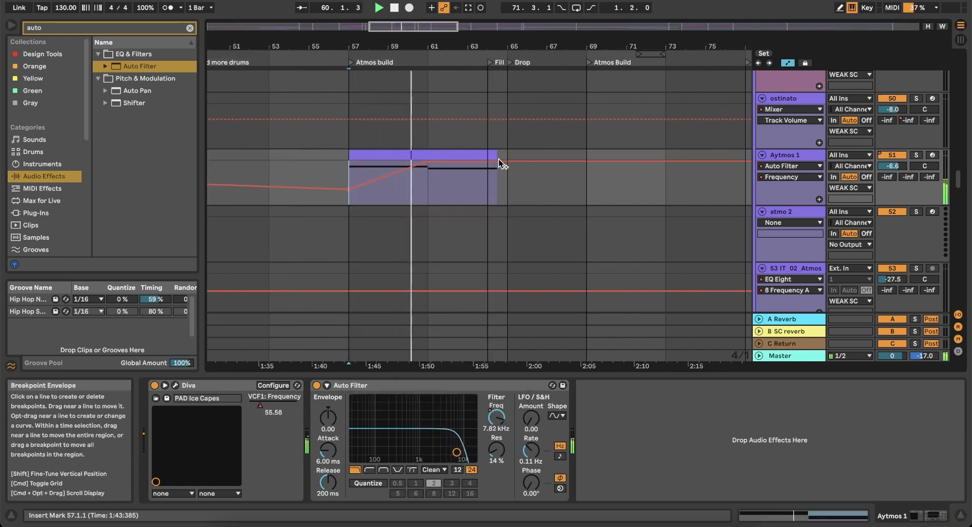
pyautogui.moveTo(499, 162); pyautogui.dragTo(500, 185)
# Copy the Aytmos 1 clip with its filter automation from bar 57 over the copy at 153.1.1.
pyautogui.click(437, 155)
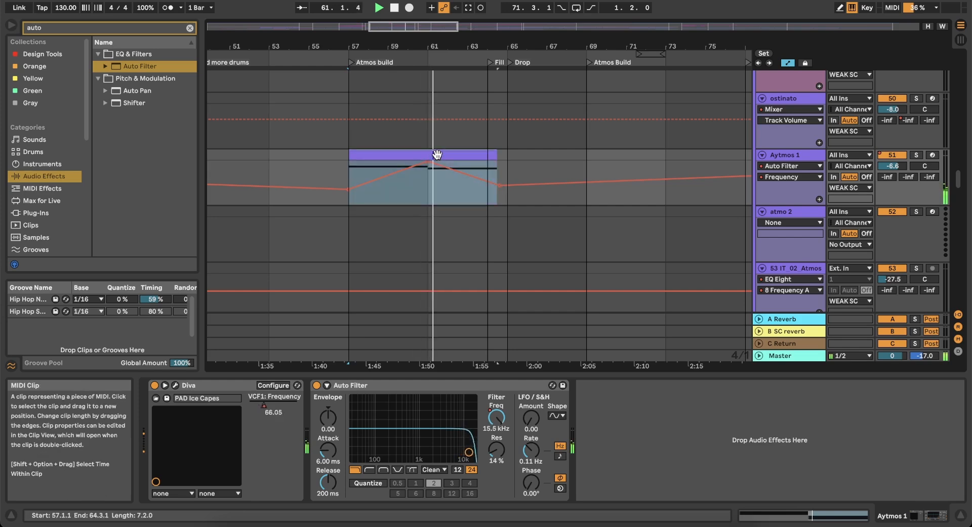
pyautogui.scroll(-8, 505, 155)
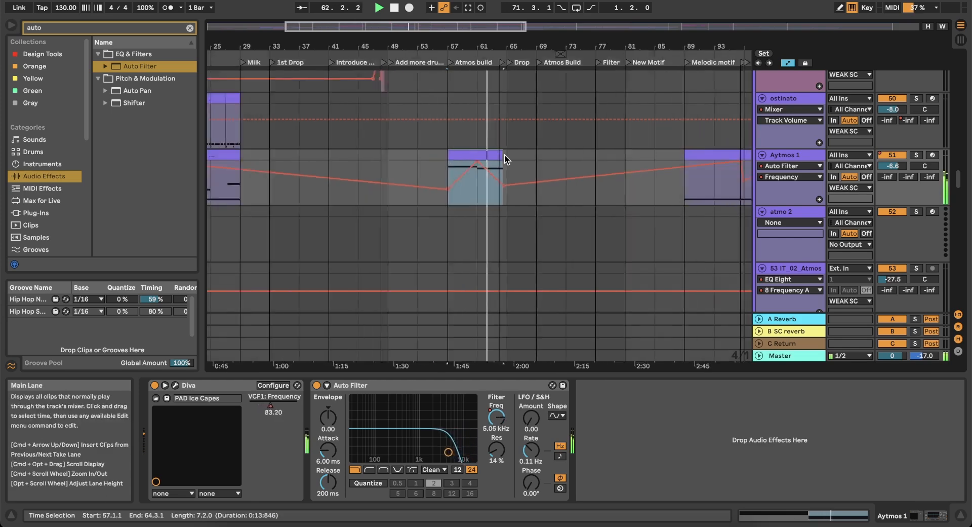
pyautogui.hscroll(3, 505, 155)
pyautogui.click(730, 147)
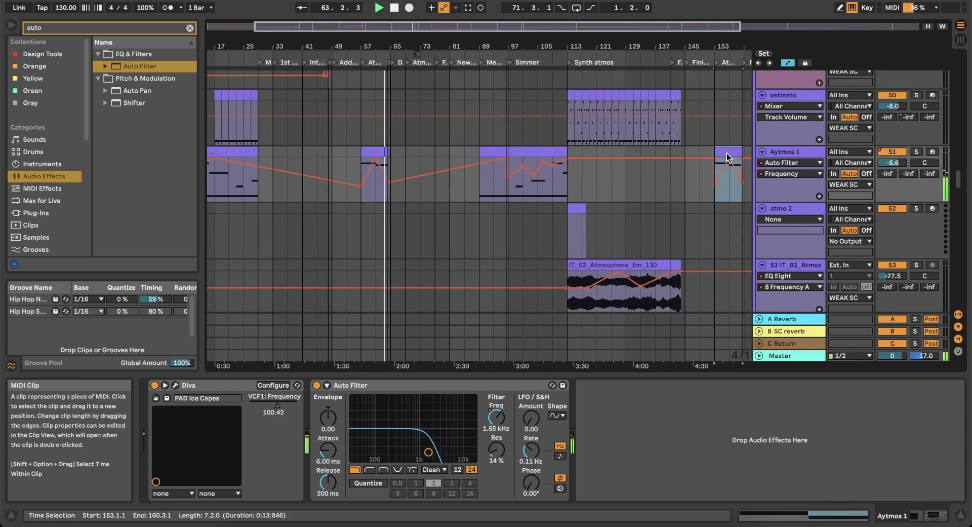
# Create an empty 8-bar MIDI clip on the GTAR track from 145.1.1 to 153.1.1 in the Finla DROP section.
pyautogui.hscroll(4, 727, 153)
pyautogui.scroll(1, 727, 153)
pyautogui.scroll(-3, 574, 160)
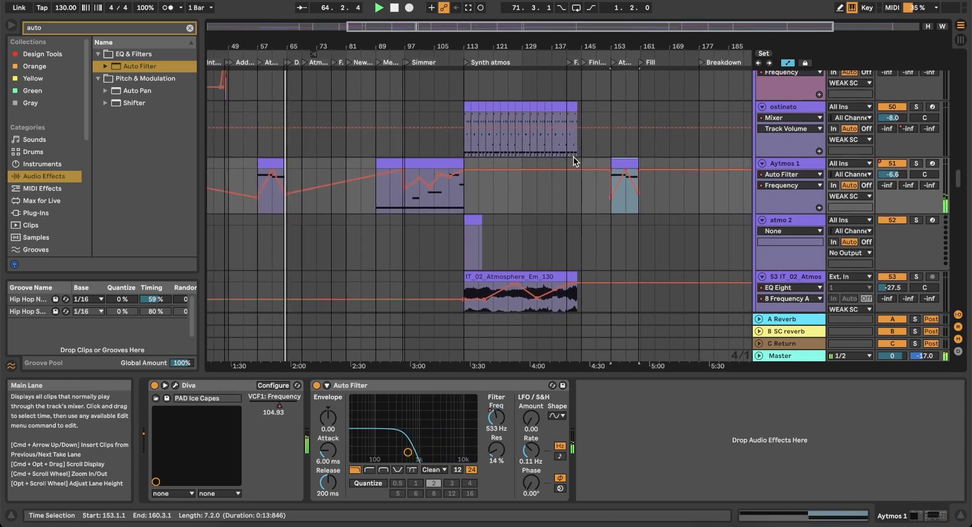
pyautogui.hscroll(-2, 573, 160)
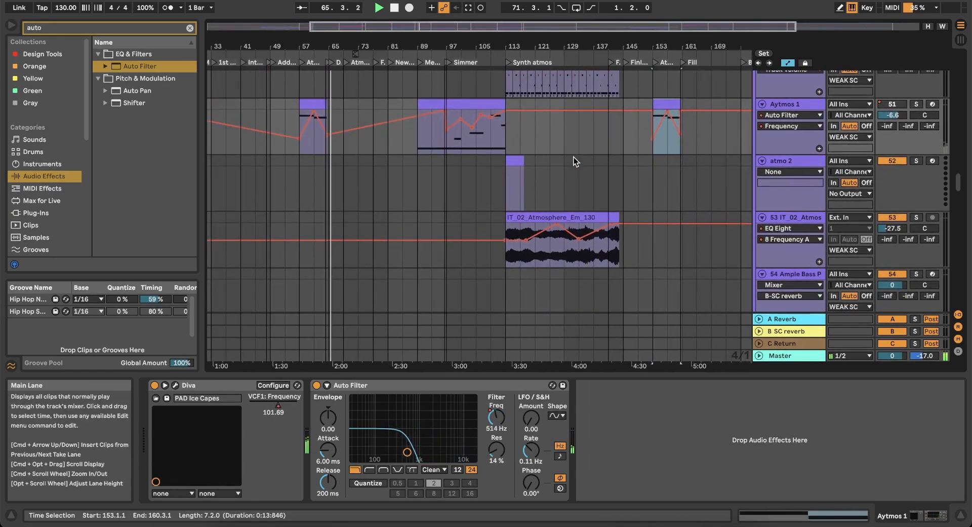
pyautogui.scroll(-8, 573, 157)
pyautogui.hscroll(-3, 574, 157)
pyautogui.scroll(-4, 573, 157)
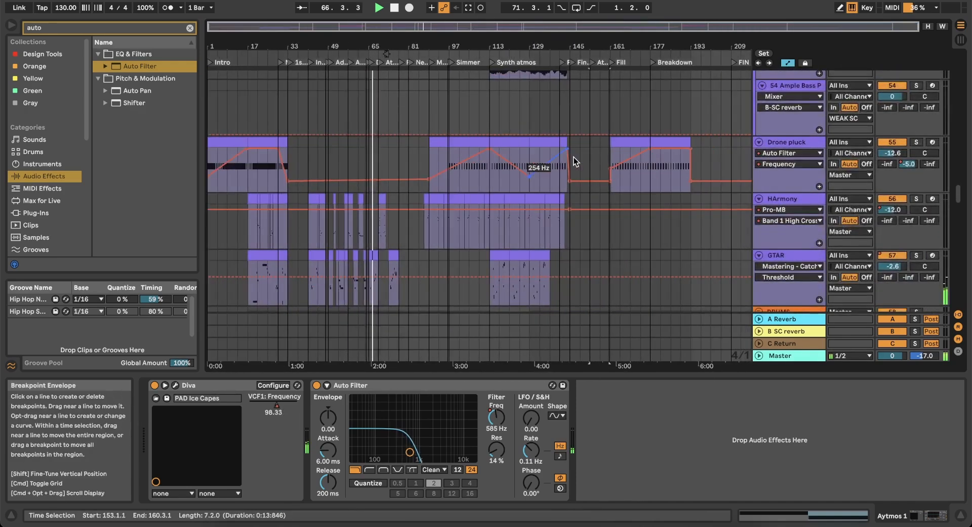
pyautogui.scroll(-1, 567, 186)
pyautogui.scroll(5, 590, 184)
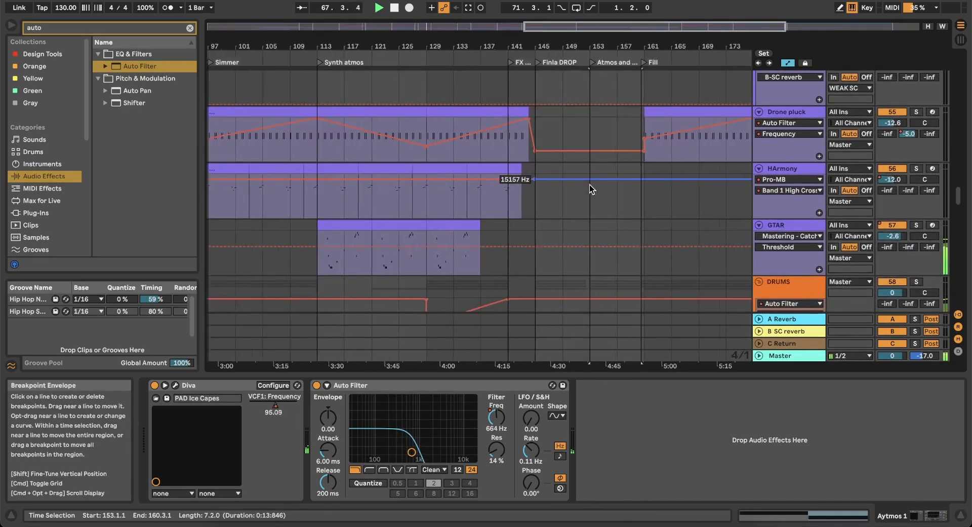
pyautogui.scroll(-1, 589, 184)
pyautogui.hscroll(4, 589, 184)
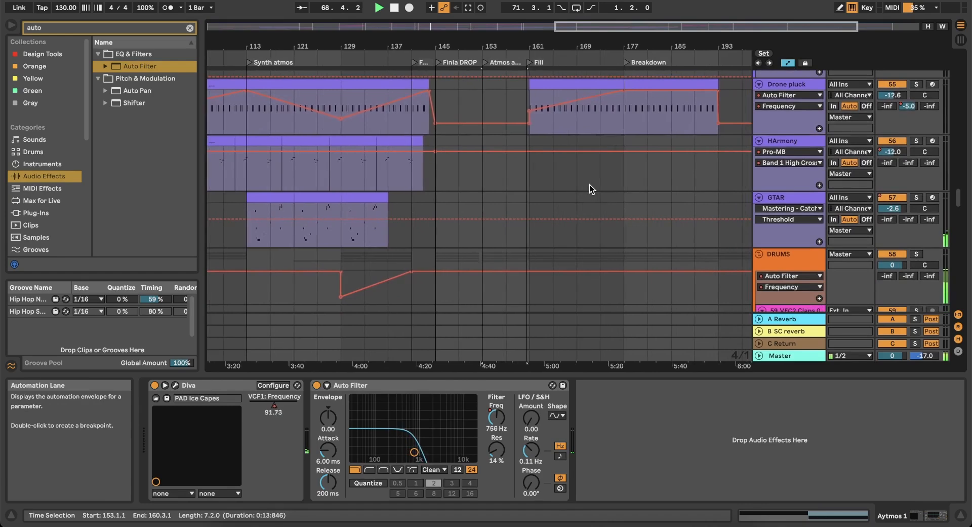
pyautogui.scroll(3, 449, 202)
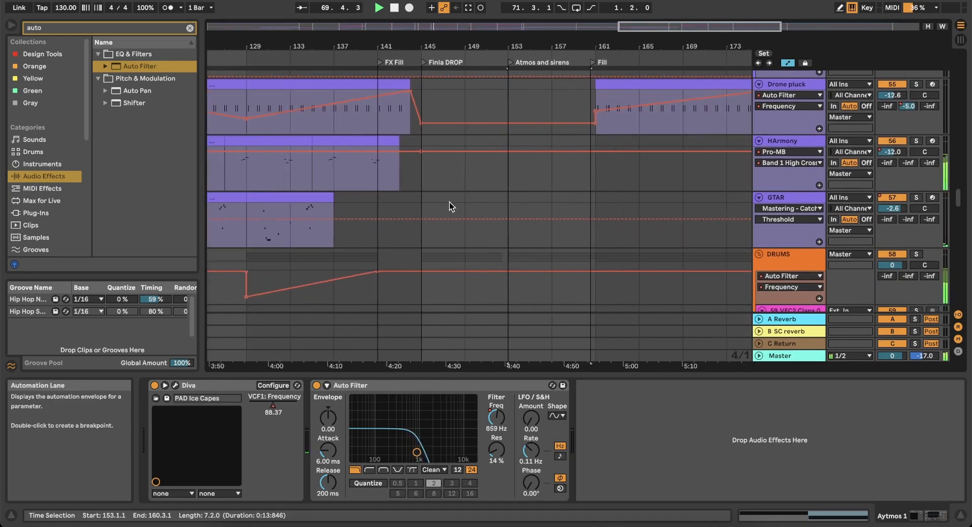
pyautogui.moveTo(425, 201); pyautogui.dragTo(529, 190)
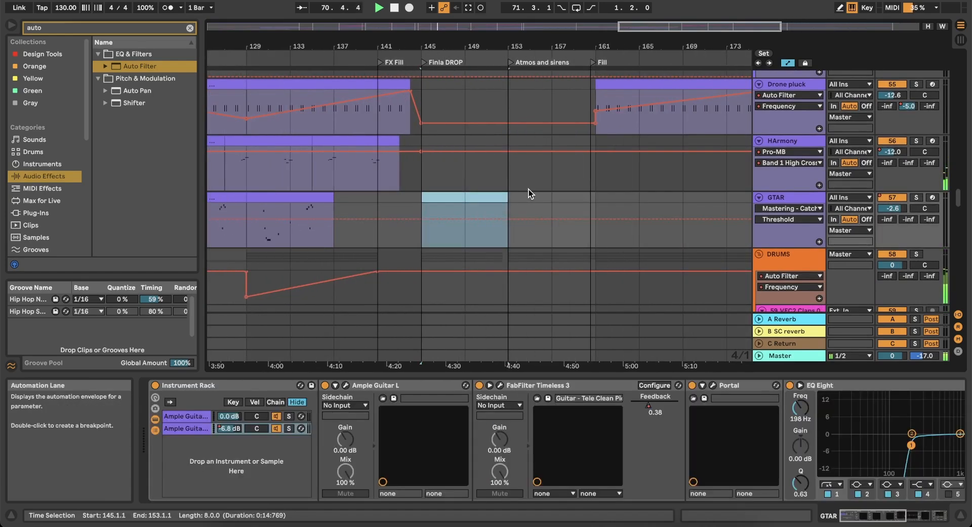
pyautogui.press('super+shift+m')
# Examine the earlier Drone pluck, HArmony and GTAR parts around the new empty GTAR clip.
pyautogui.hscroll(-5, 528, 190)
pyautogui.scroll(1, 529, 189)
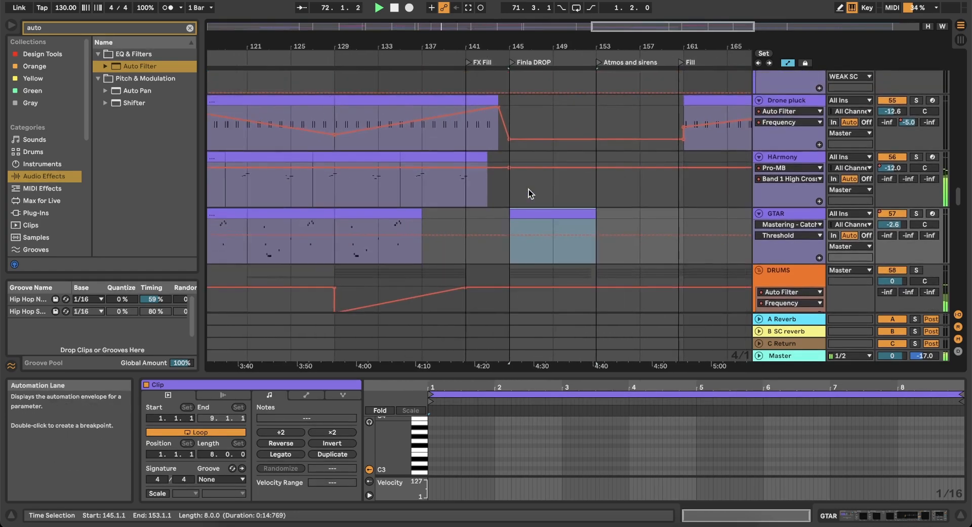
pyautogui.click(517, 183)
pyautogui.scroll(-2, 516, 184)
pyautogui.hscroll(-2, 517, 184)
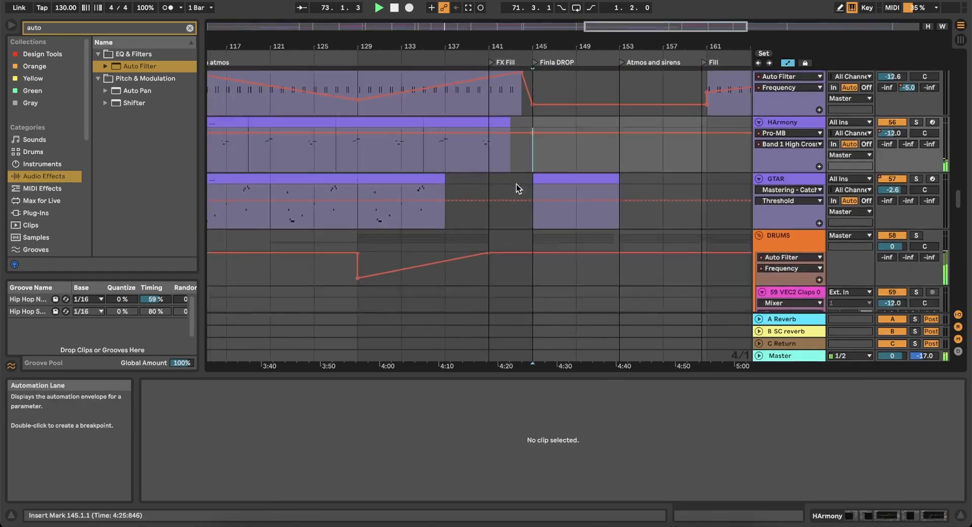
pyautogui.scroll(-5, 517, 184)
pyautogui.press('space')
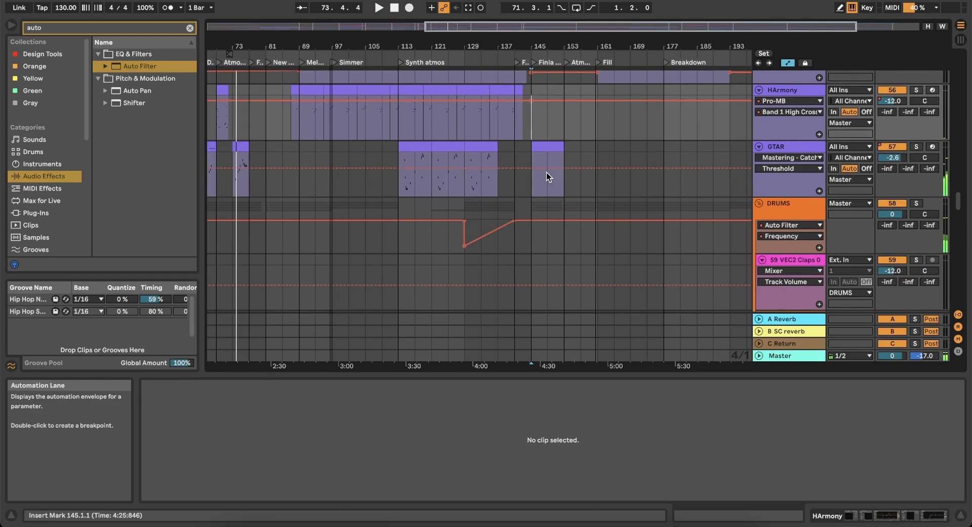
pyautogui.click(546, 153)
pyautogui.hscroll(-5, 546, 154)
pyautogui.scroll(2, 545, 154)
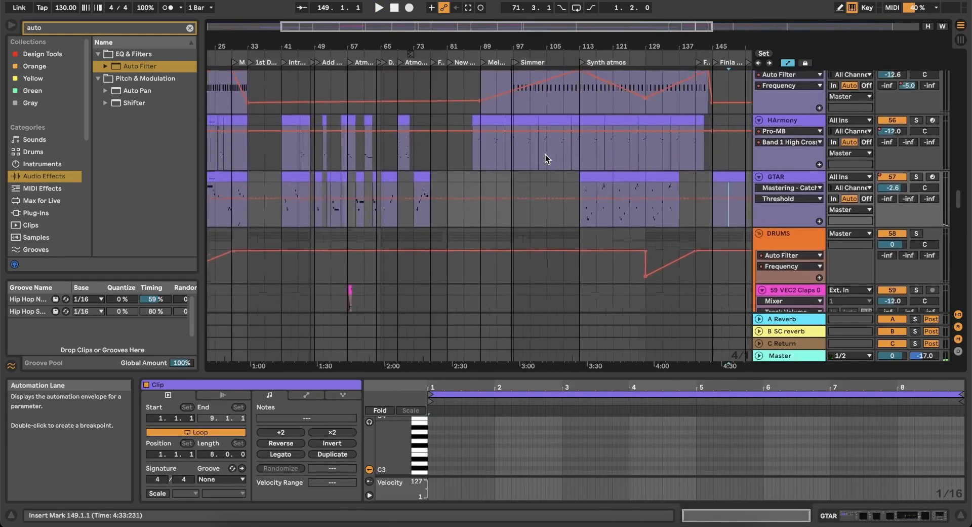
pyautogui.scroll(2, 546, 154)
pyautogui.hscroll(5, 546, 154)
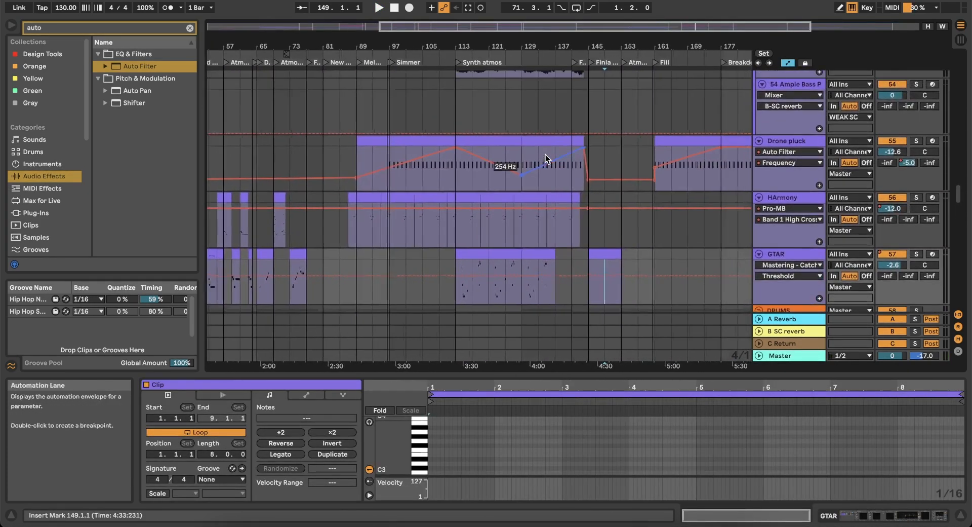
pyautogui.scroll(-1, 545, 154)
pyautogui.scroll(5, 539, 200)
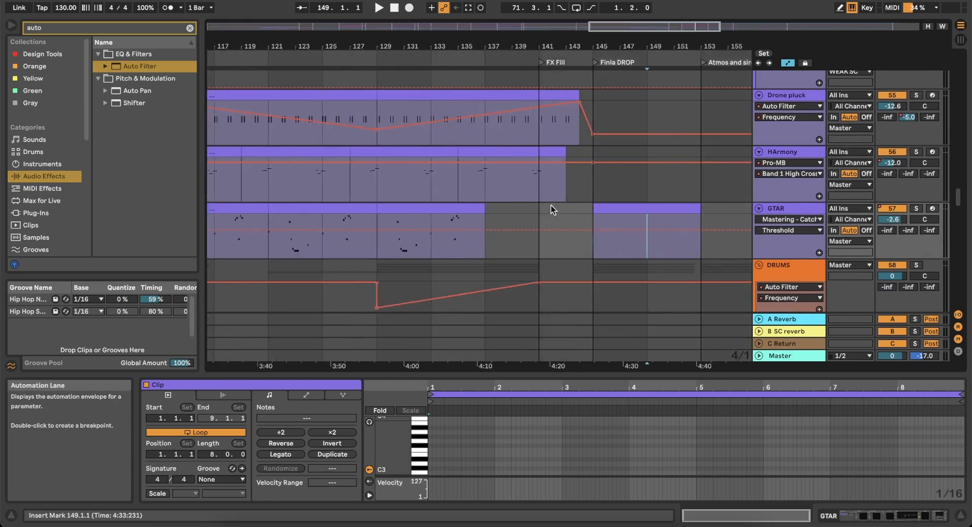
# Play the Finla DROP section from 145.1.1 with the empty GTAR clip in place.
pyautogui.click(582, 214)
pyautogui.press('space')
pyautogui.click(610, 208)
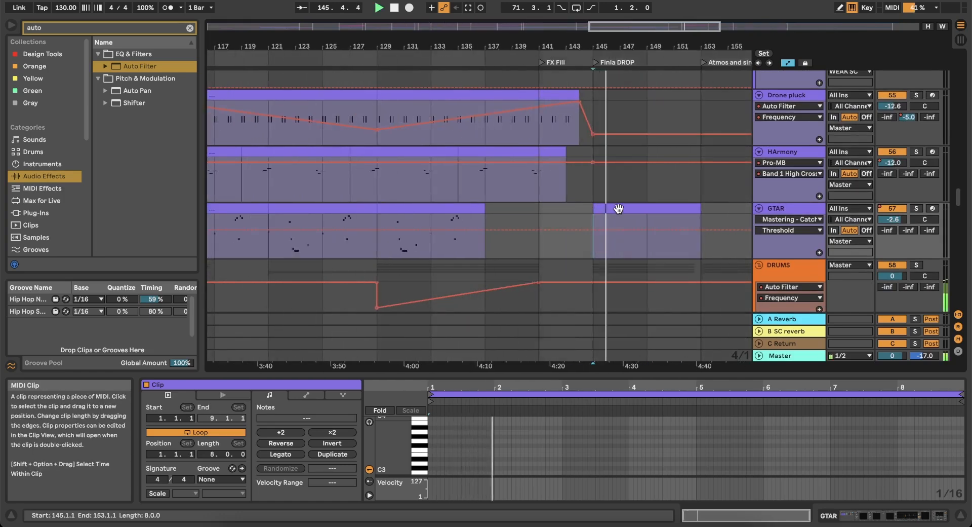
# Solo the AIO - Polymerase reference track, listen to it from 145.1.1, and turn its solo off again.
pyautogui.scroll(5, 559, 213)
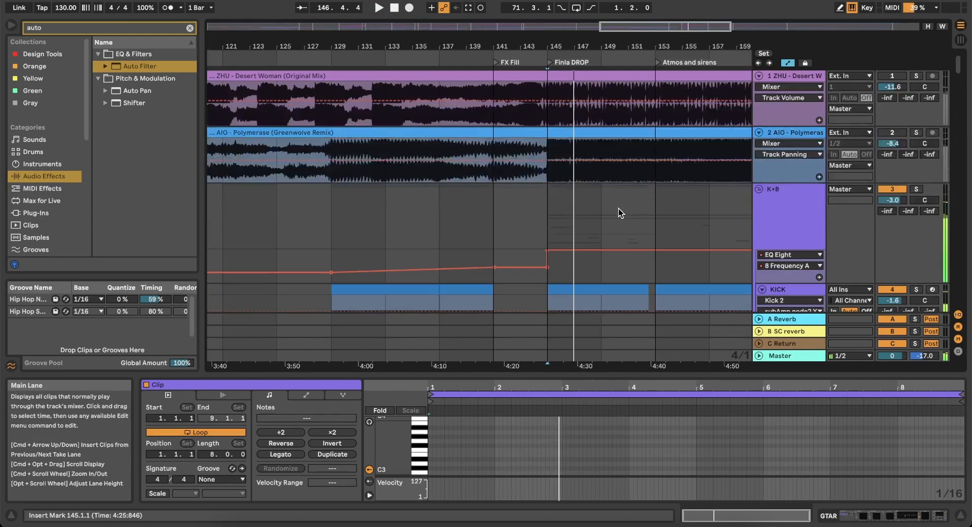
pyautogui.click(563, 215)
pyautogui.press('space')
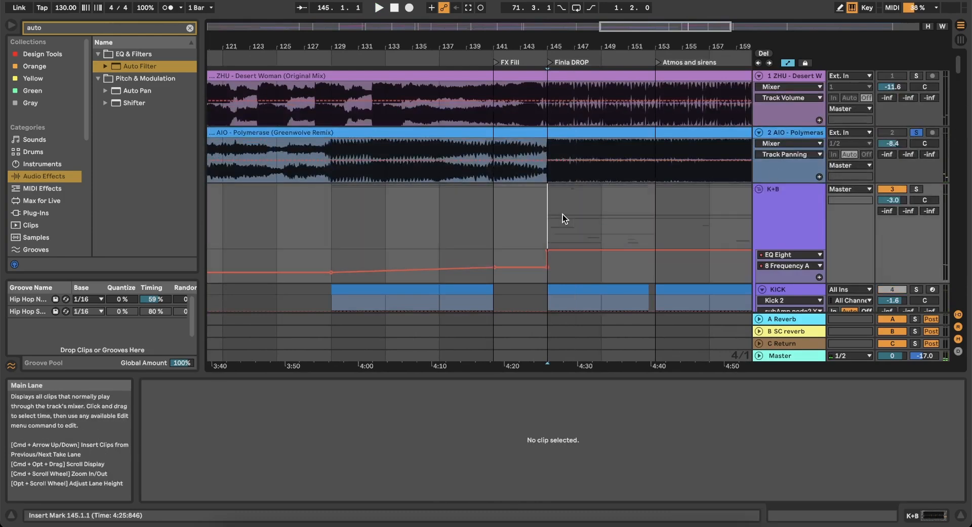
pyautogui.press('space')
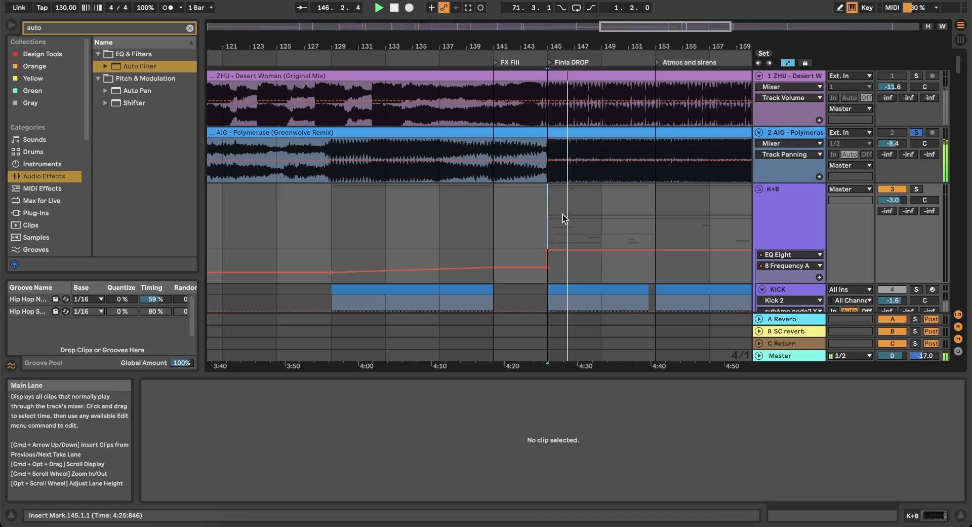
pyautogui.click(911, 134)
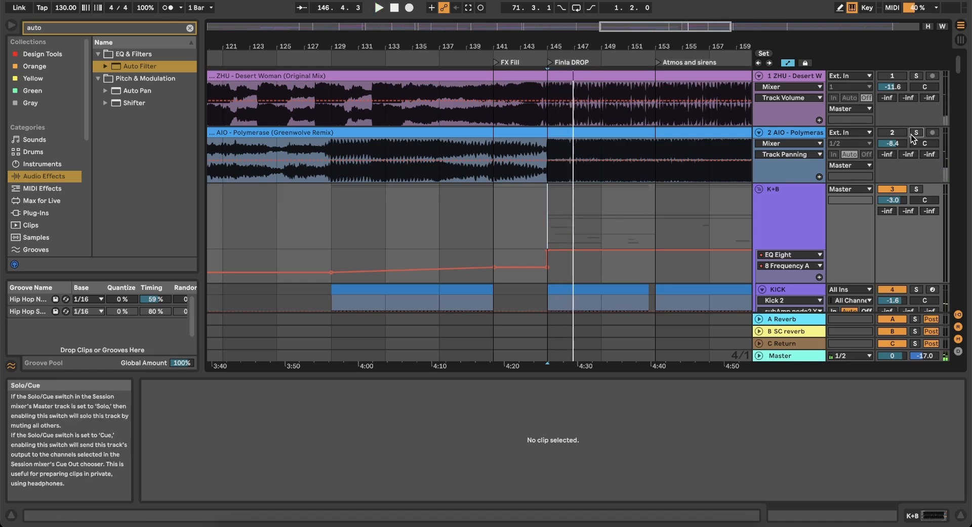
# Play the Finla DROP section from 145.1.1 while looking through the arrangement's tracks.
pyautogui.press('space')
pyautogui.scroll(-20, 618, 194)
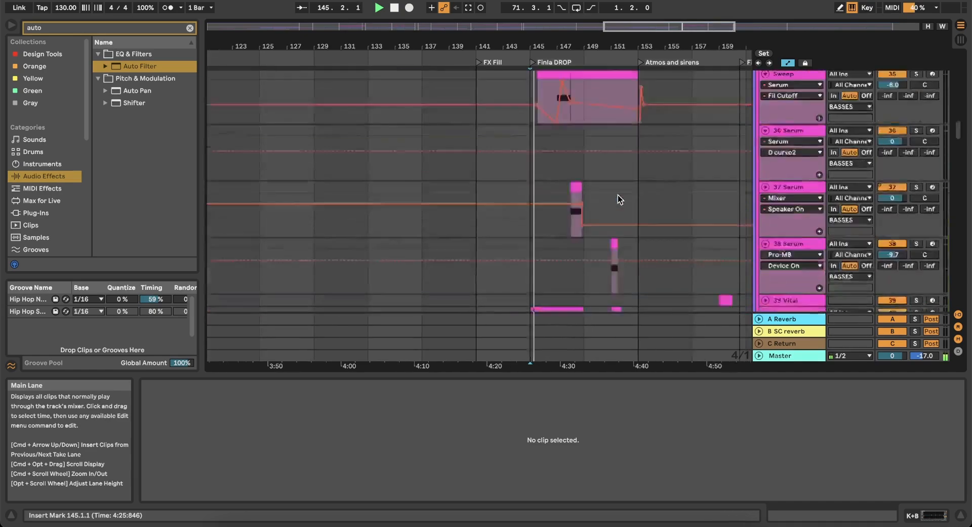
pyautogui.scroll(-20, 618, 195)
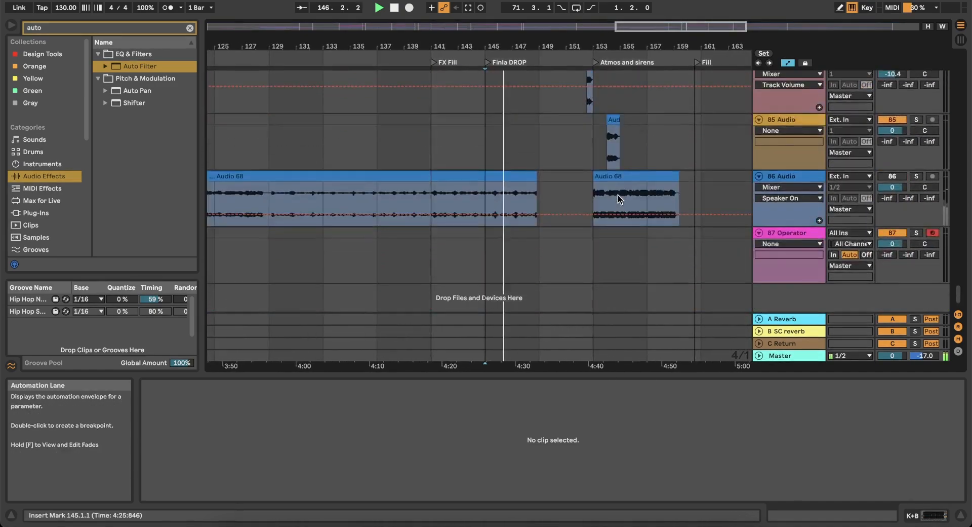
pyautogui.scroll(20, 618, 195)
pyautogui.scroll(20, 618, 194)
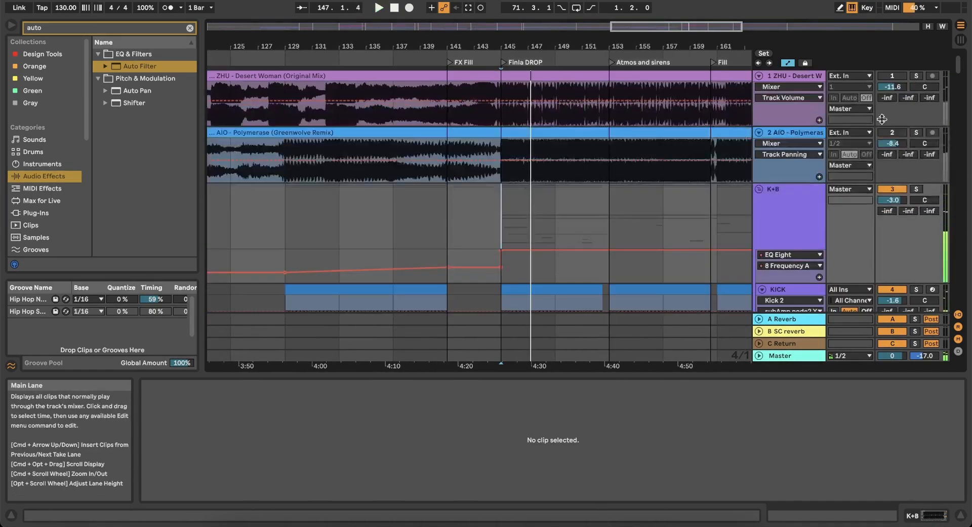
# Solo the AIO - Polymerase reference track and compare its drop from 145.1.1.
pyautogui.click(913, 135)
pyautogui.press('space')
pyautogui.press('space')
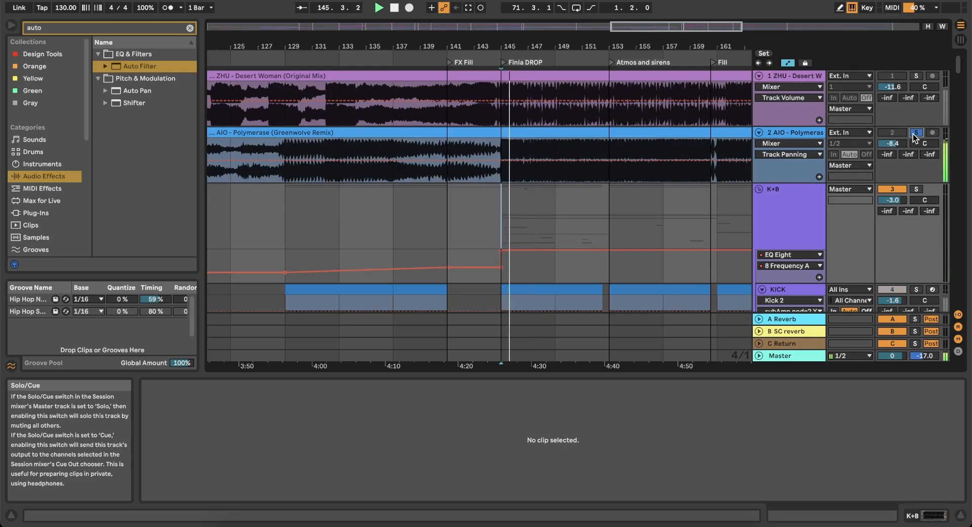
# Insert a new audio track below the 87 Operator track.
pyautogui.scroll(-20, 558, 243)
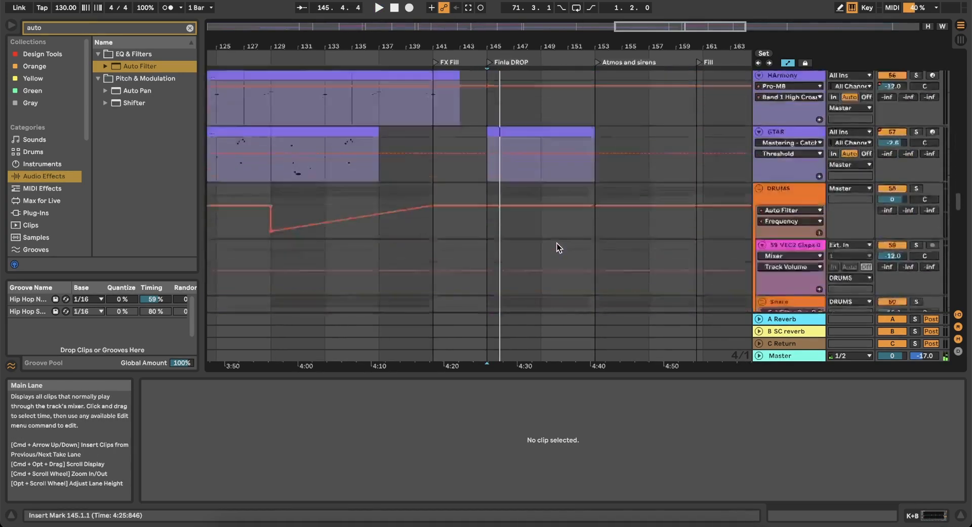
pyautogui.rightClick(777, 292)
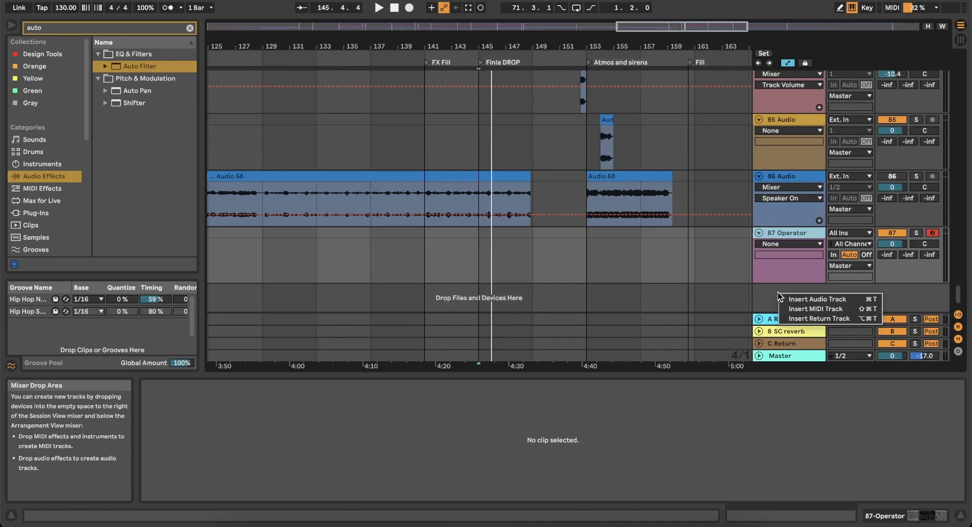
pyautogui.click(794, 298)
pyautogui.press('space')
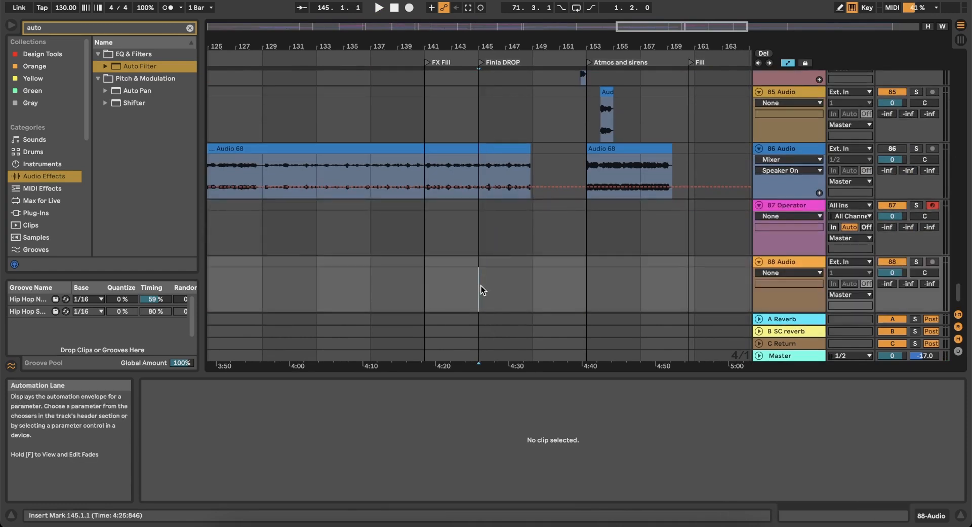
# Search the Prosmaples sample folder for "exhaust" and widen the browser so full names fit.
pyautogui.click(173, 26)
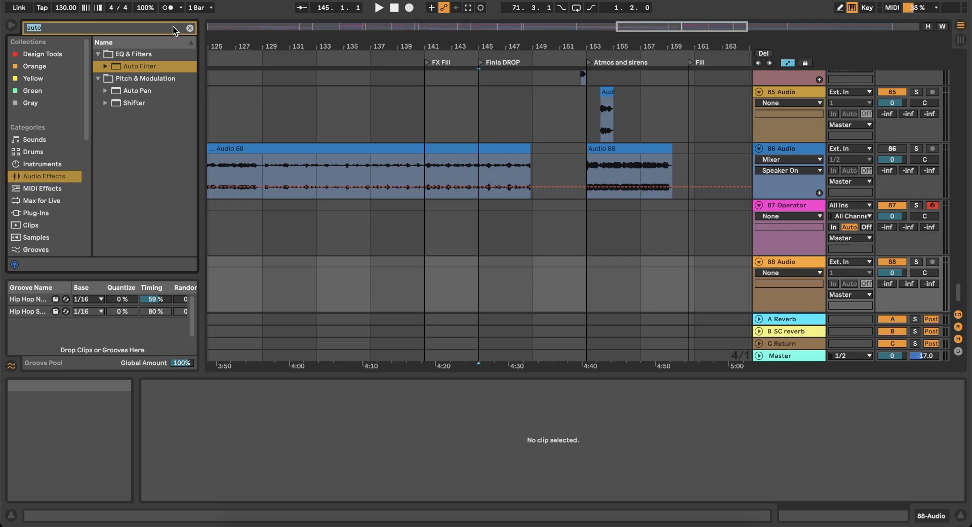
pyautogui.write('exhaust')
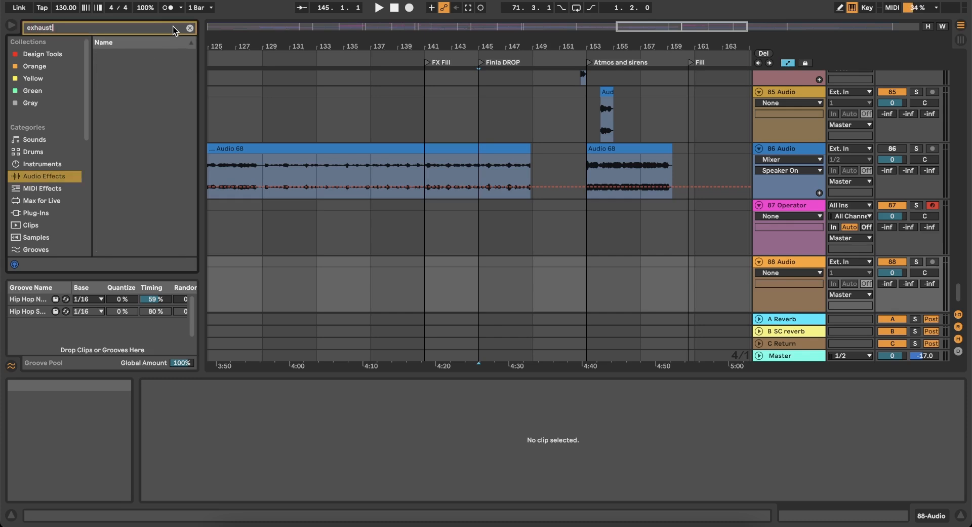
pyautogui.scroll(-8, 52, 130)
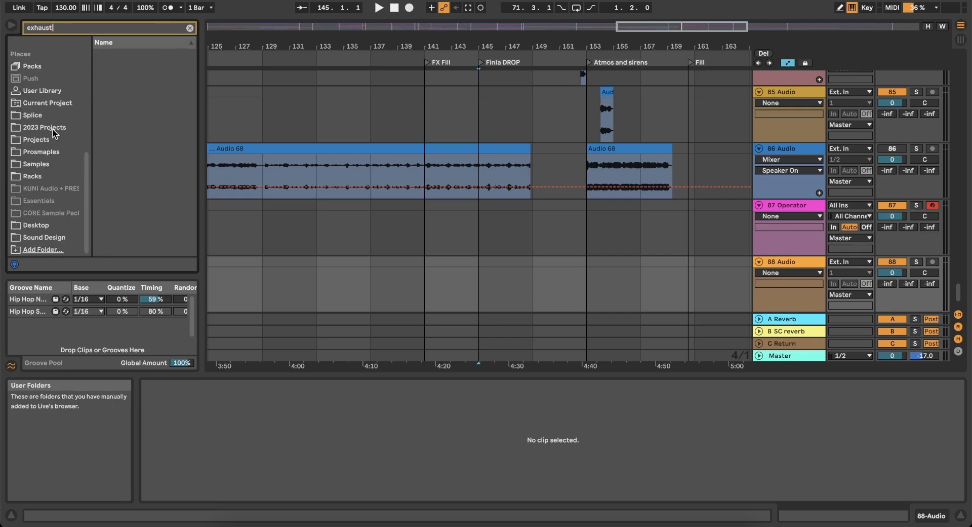
pyautogui.click(29, 153)
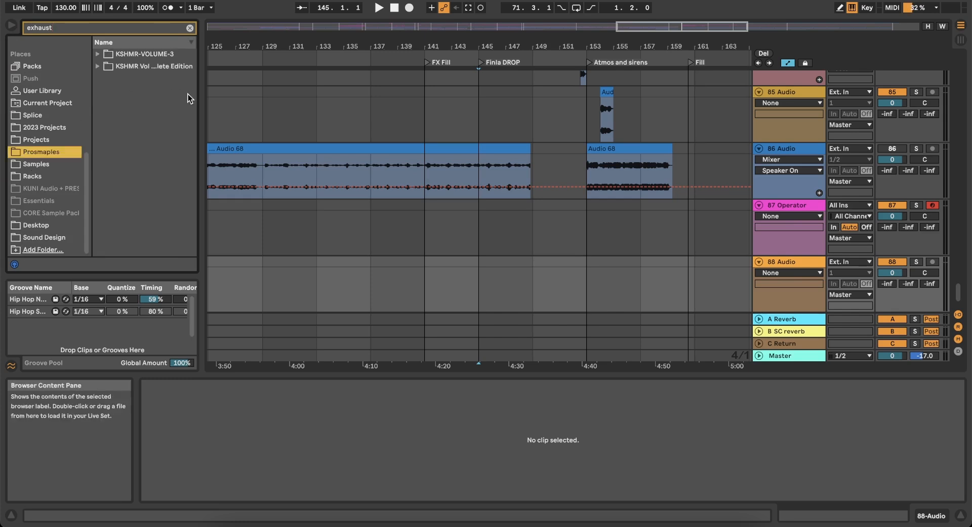
pyautogui.moveTo(199, 105); pyautogui.dragTo(271, 117)
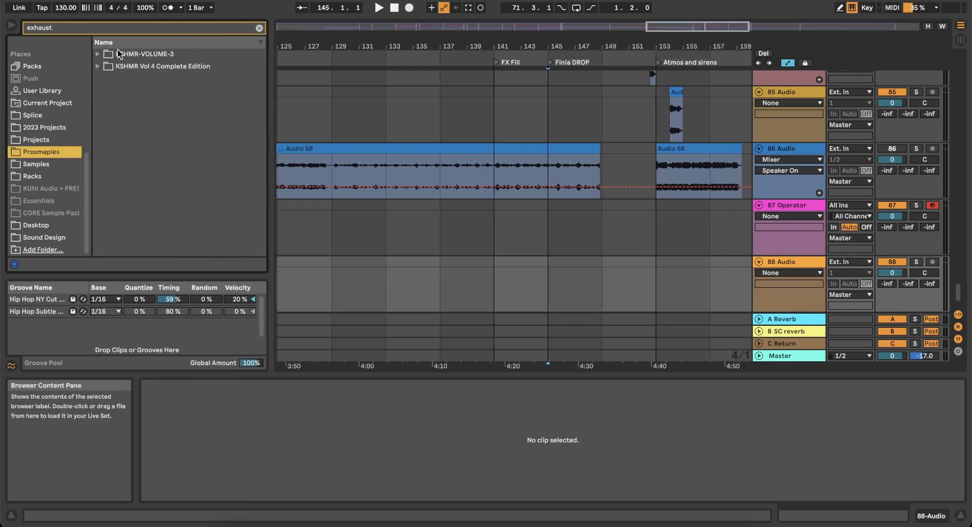
# Open the Exhausts folder inside KSHMR Vol 4 Complete Edition, under FX and Exhausts & Noise FX.
pyautogui.click(98, 54)
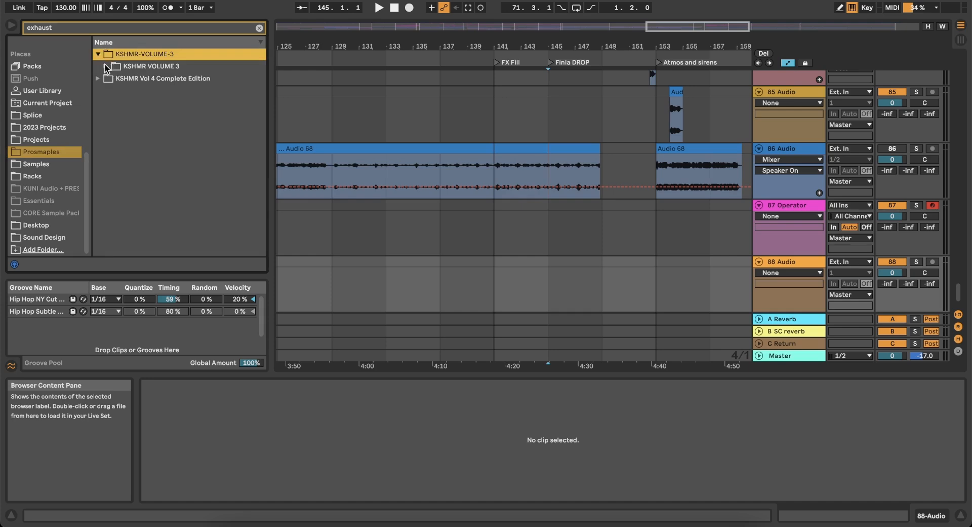
pyautogui.click(104, 66)
pyautogui.click(111, 78)
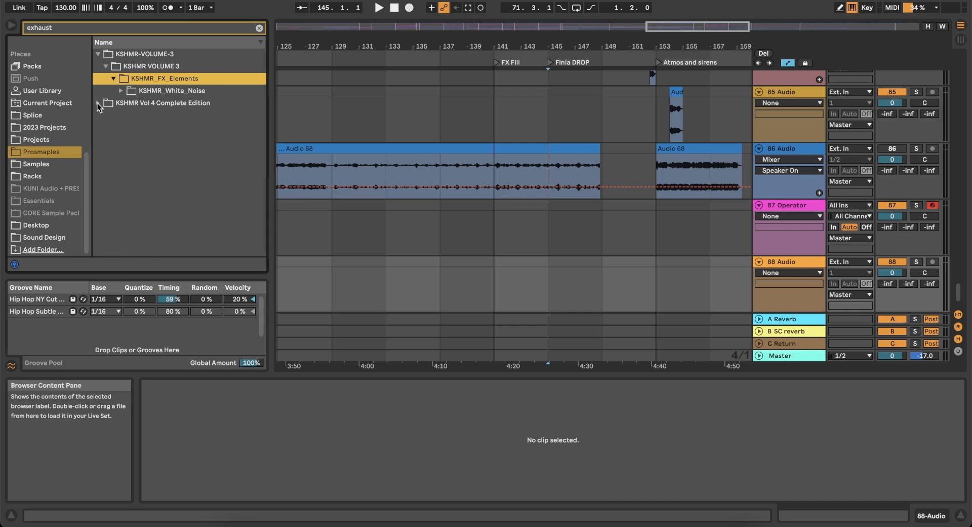
pyautogui.click(98, 103)
pyautogui.click(105, 79)
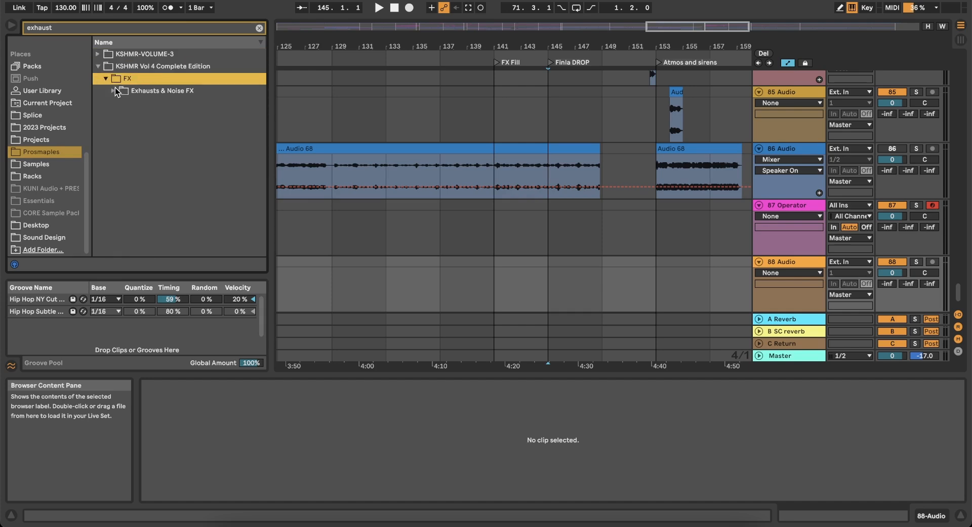
pyautogui.click(114, 90)
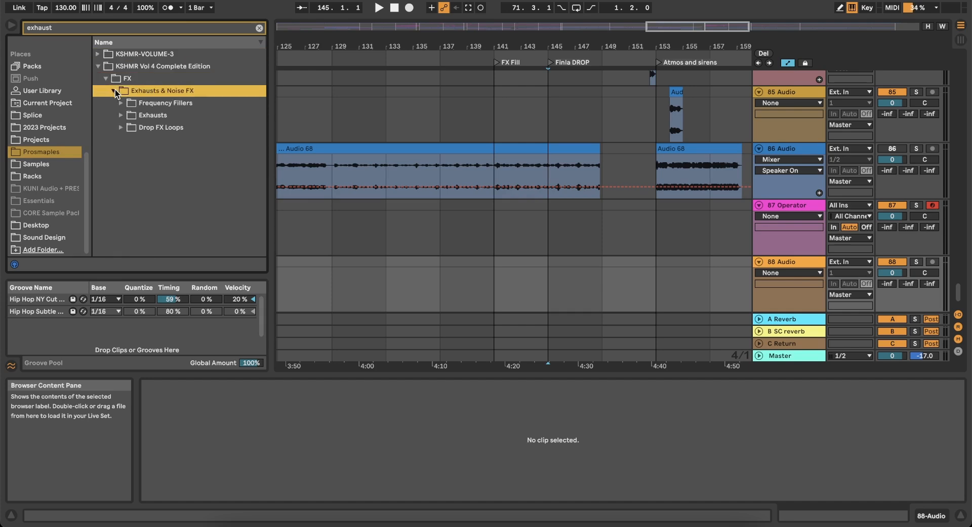
pyautogui.click(121, 114)
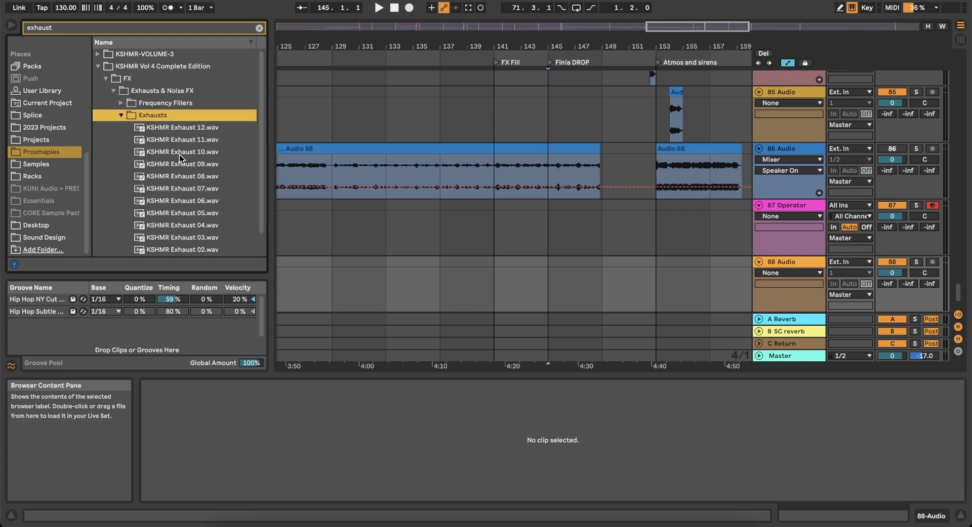
pyautogui.scroll(-1, 185, 177)
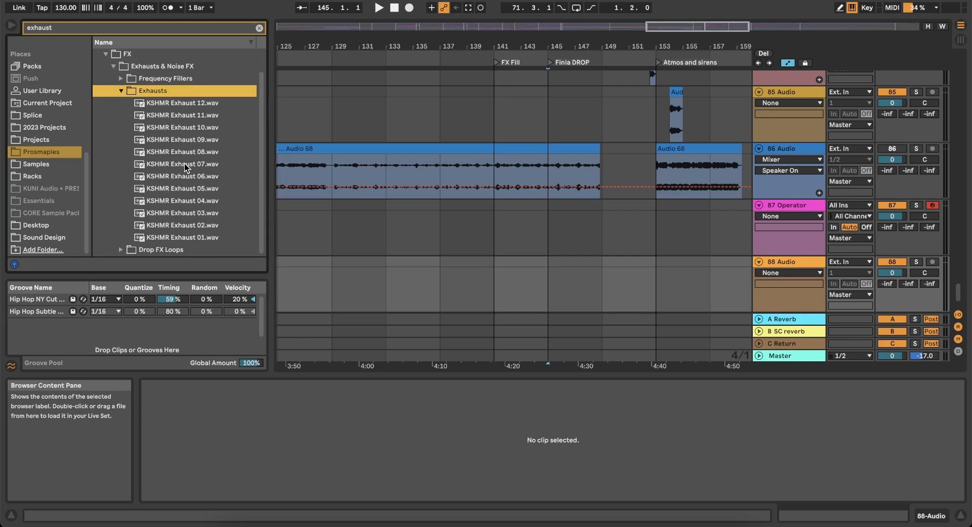
# Preview the KSHMR Exhaust 07.wav and KSHMR Exhaust 08.wav samples.
pyautogui.click(184, 163)
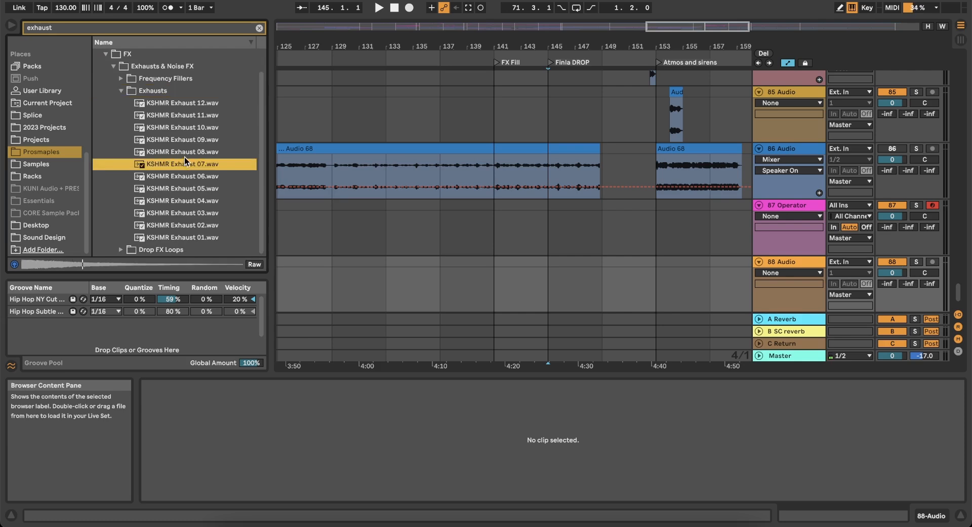
pyautogui.click(184, 155)
pyautogui.press('Down')
pyautogui.press('Down')
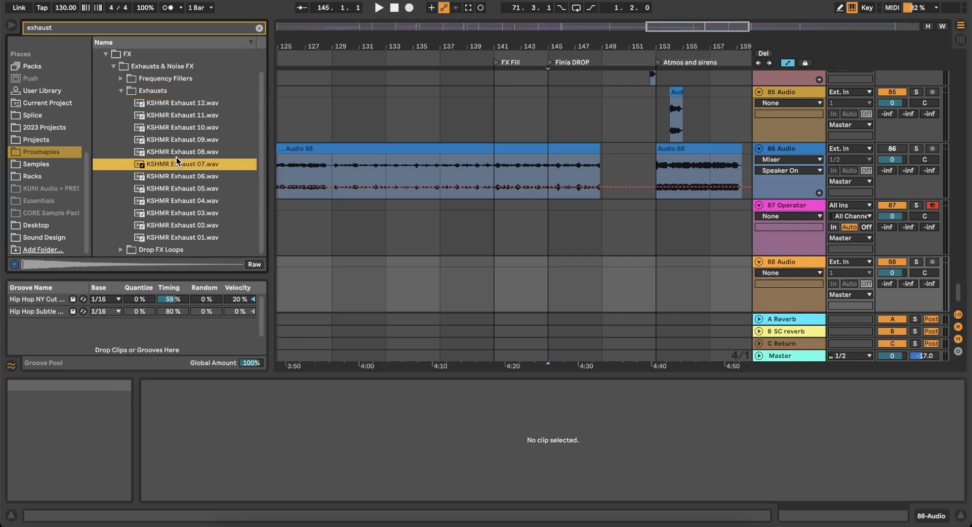
pyautogui.press('Up')
pyautogui.press('Up')
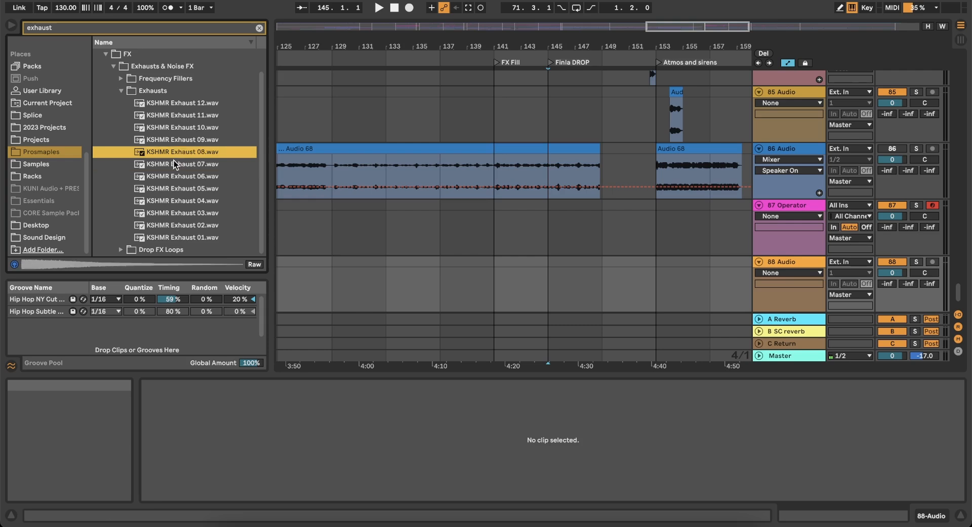
# Place KSHMR Exhaust 07.wav on the new audio track at 145.1.1, the start of the Finla DROP section.
pyautogui.moveTo(174, 160); pyautogui.dragTo(673, 272)
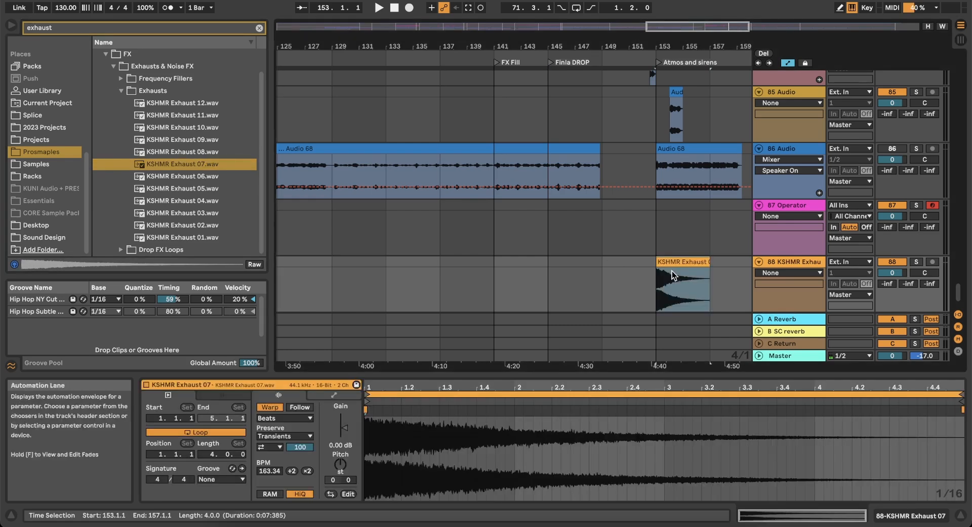
pyautogui.scroll(-1, 673, 271)
pyautogui.hscroll(3, 673, 271)
pyautogui.press('super+z')
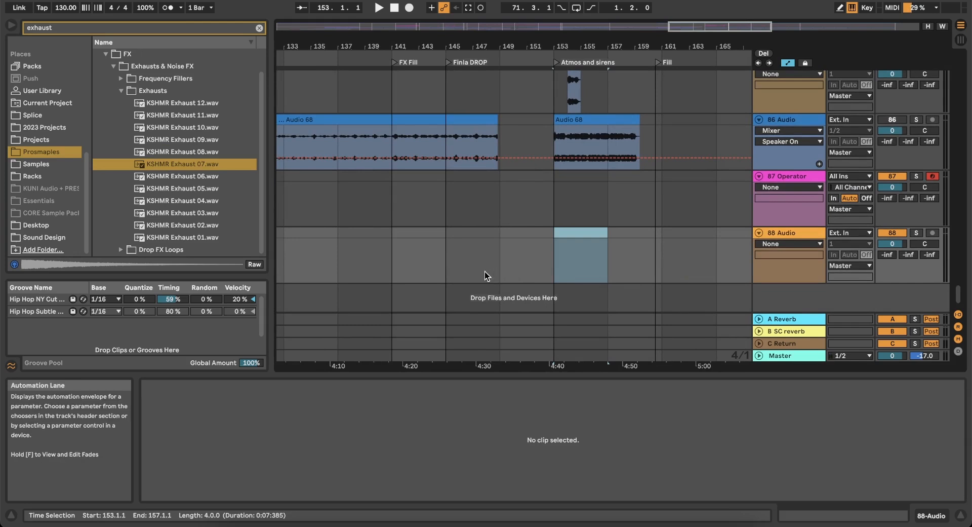
pyautogui.press('super+shift+z')
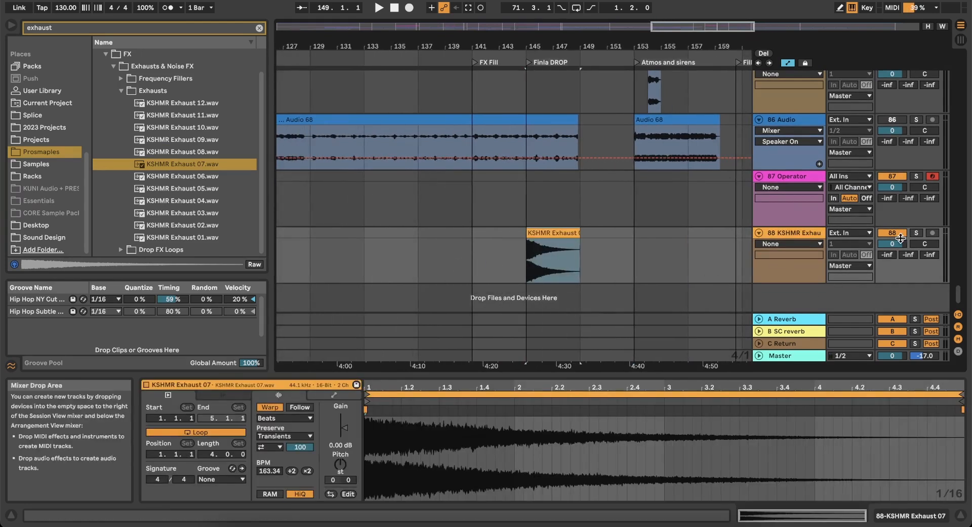
# Lower the KSHMR Exhaust track's volume to -9.5 dB and set the arrangement's fixed grid to 1 Bar.
pyautogui.click(478, 236)
pyautogui.rightClick(478, 236)
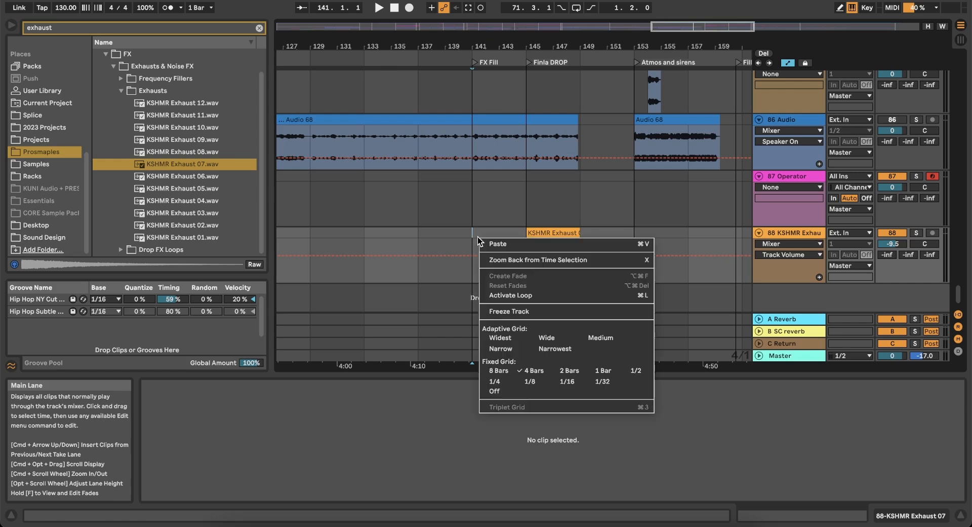
pyautogui.click(602, 371)
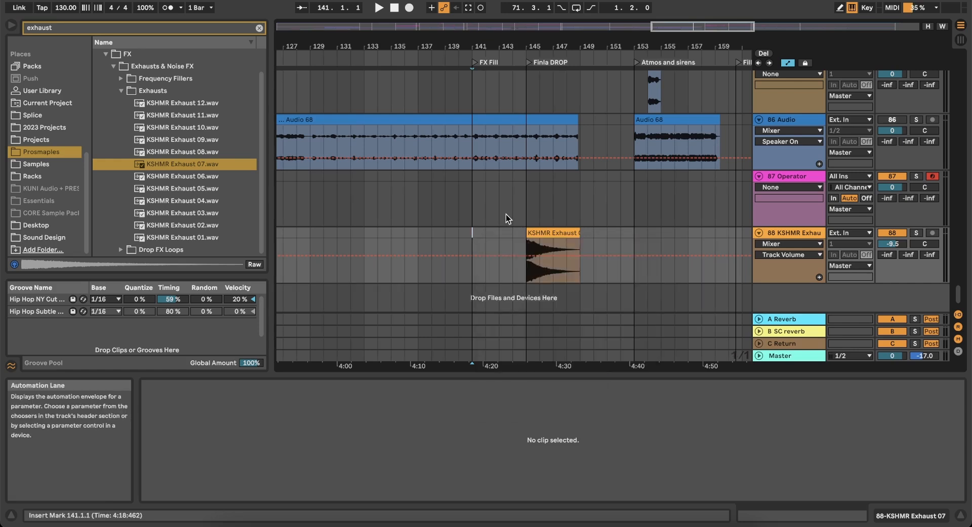
# Play the FX Fill into the Finla DROP from 140.1.1 to hear the exhaust sample in context.
pyautogui.click(506, 214)
pyautogui.press('space')
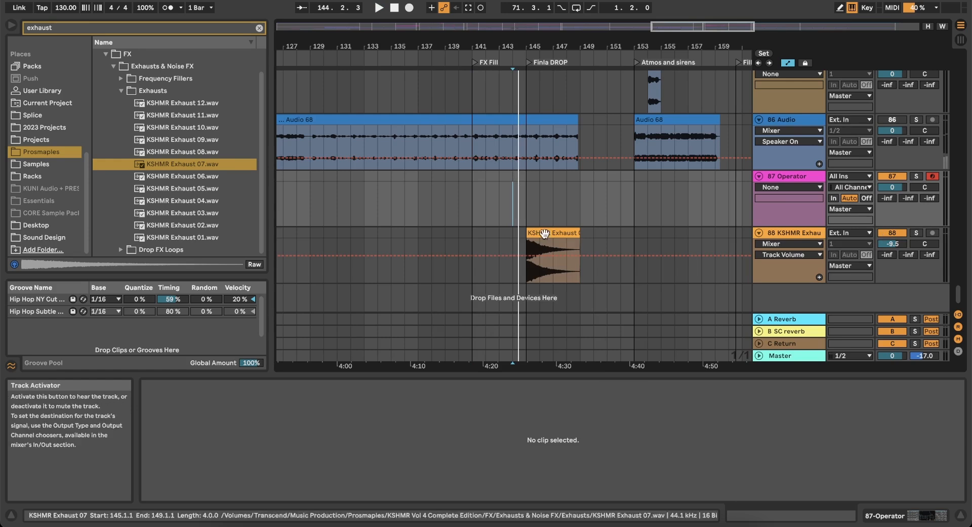
pyautogui.click(460, 220)
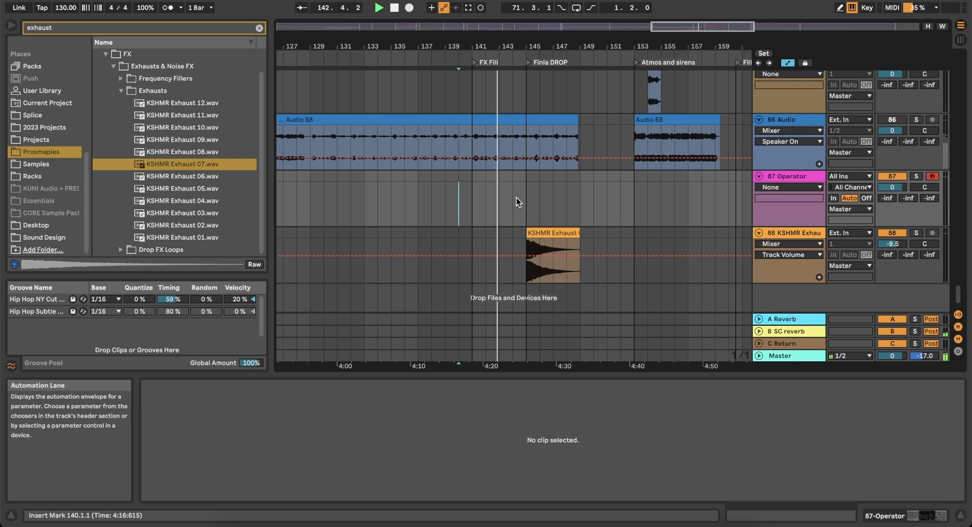
# Lower the KSHMR Exhaust track's volume to -14.4 dB and search the plug-ins for "kick".
pyautogui.click(782, 234)
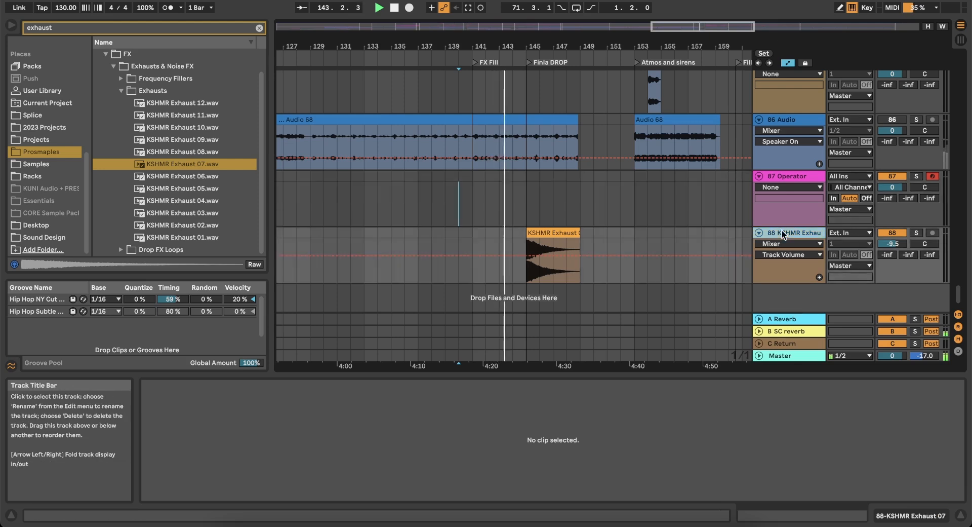
pyautogui.click(74, 29)
pyautogui.write('kick')
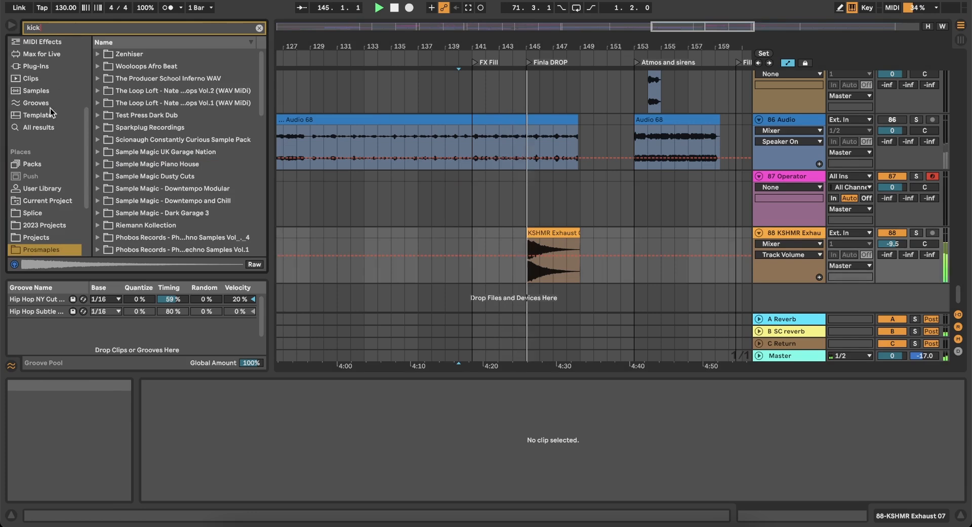
pyautogui.moveTo(892, 243); pyautogui.dragTo(892, 242)
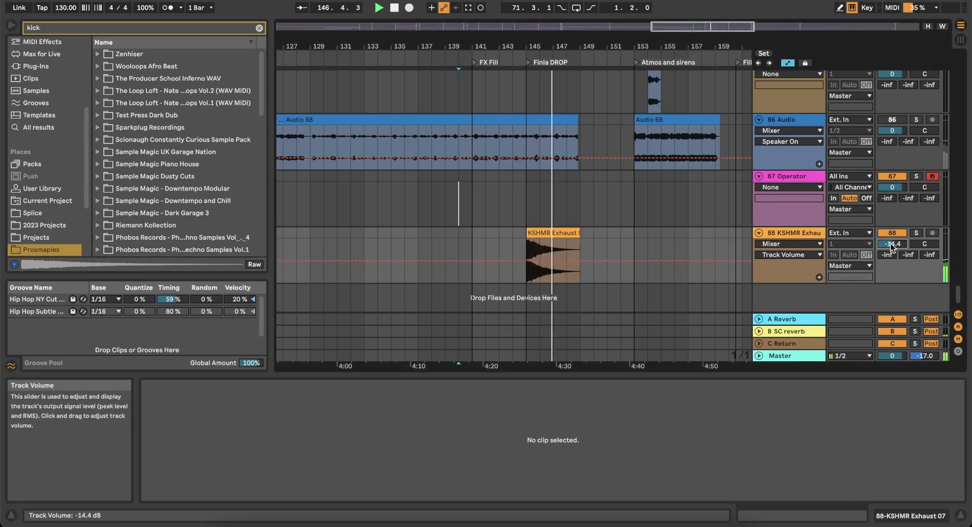
pyautogui.click(135, 28)
pyautogui.click(35, 66)
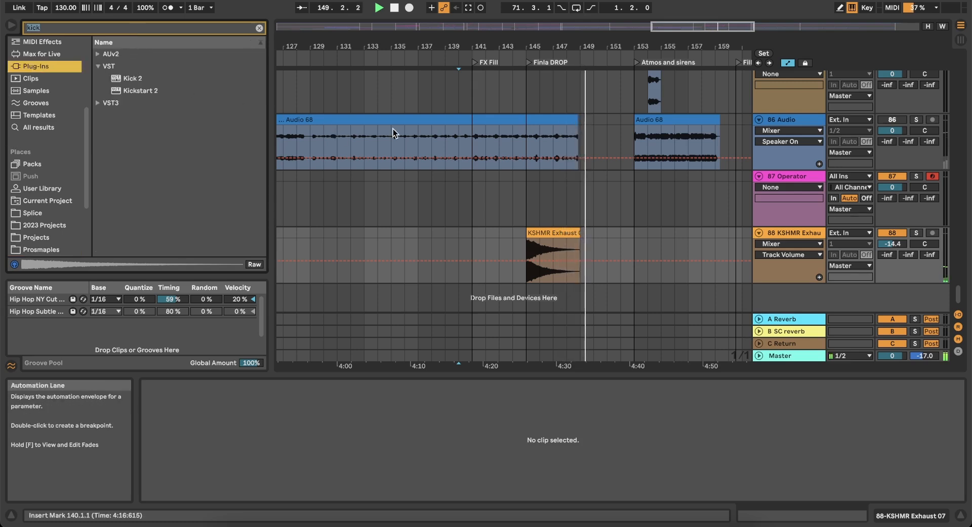
# Hide the automation lanes, fade out the end of the KSHMR Exhaust 07 clip, and play it from 145.1.1.
pyautogui.scroll(5, 601, 223)
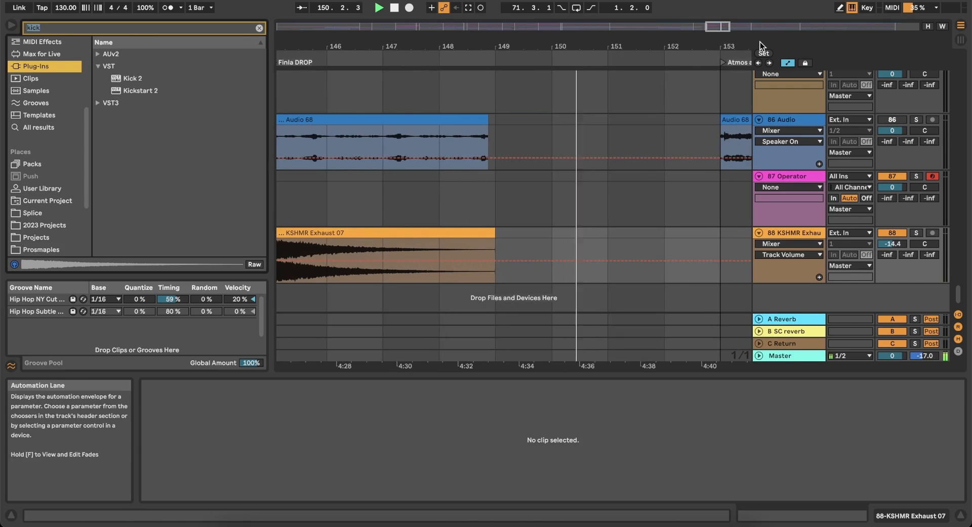
pyautogui.click(788, 62)
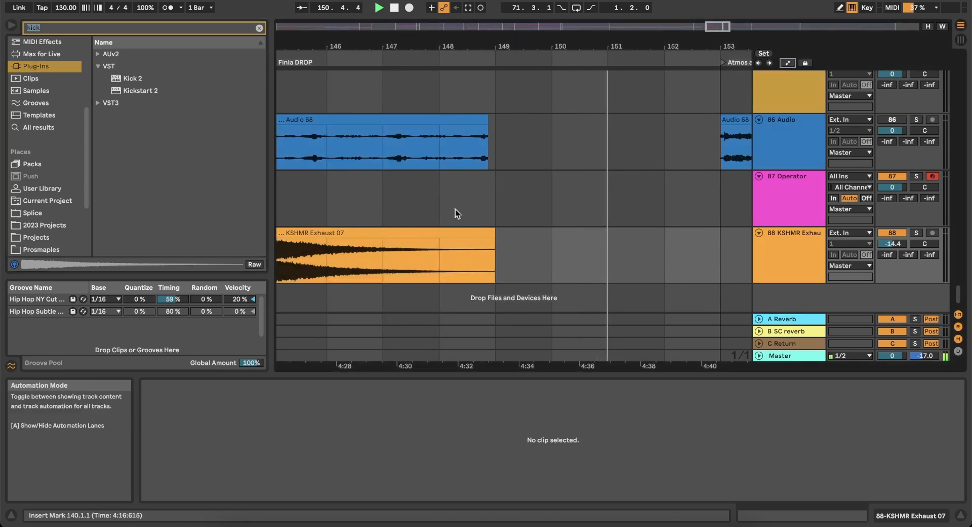
pyautogui.click(493, 241)
pyautogui.scroll(-4, 445, 240)
pyautogui.press('space')
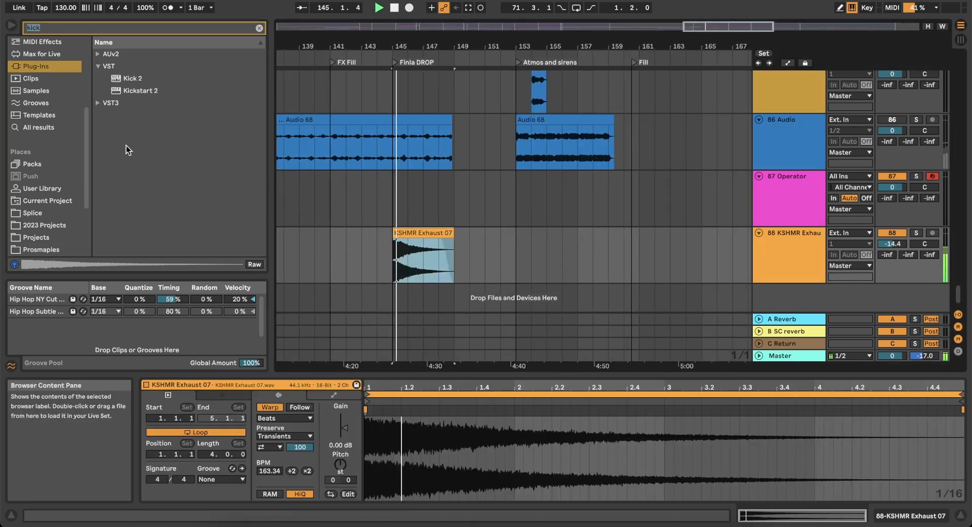
# Add Kickstart 2 to the KSHMR Exhaust track, with its mix at 66% and the Classic Chain ducking curve.
pyautogui.click(135, 93)
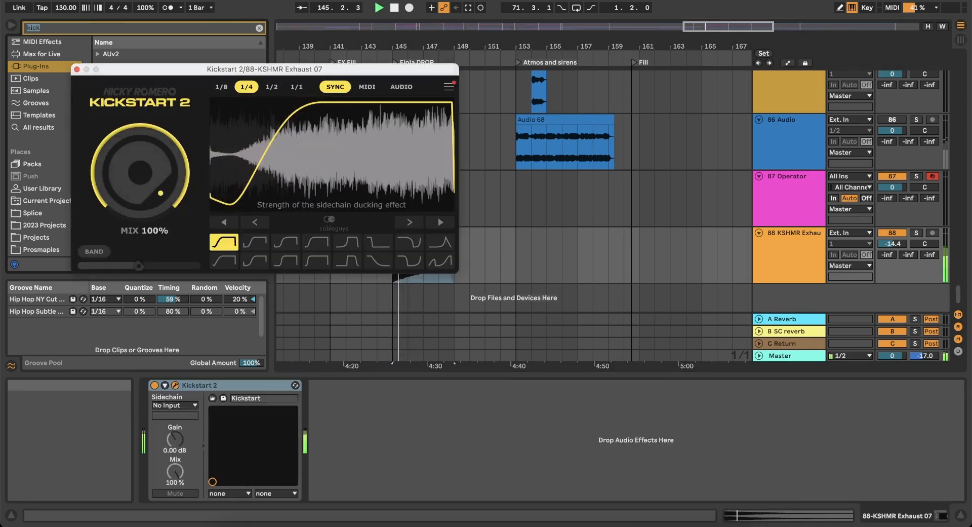
pyautogui.moveTo(140, 172); pyautogui.dragTo(141, 187)
pyautogui.click(255, 243)
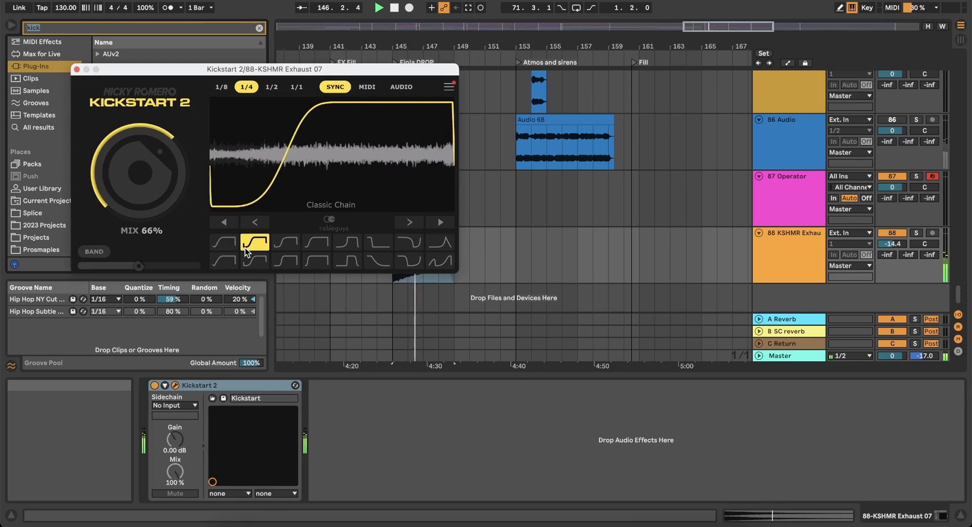
# Lengthen Kickstart 2's ducking curve slightly and raise its mix while playing the exhaust clip from 145.1.1.
pyautogui.moveTo(290, 153); pyautogui.dragTo(309, 154)
pyautogui.press('space')
pyautogui.press('space')
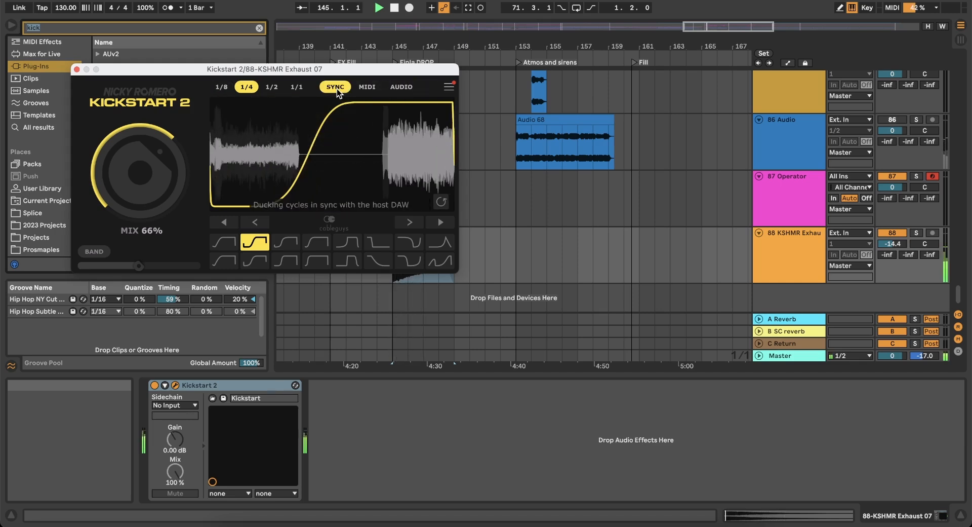
pyautogui.moveTo(141, 173)
pyautogui.mouseDown()
pyautogui.moveTo(141, 133)
pyautogui.moveTo(141, 159)
pyautogui.mouseUp()
pyautogui.click(77, 69)
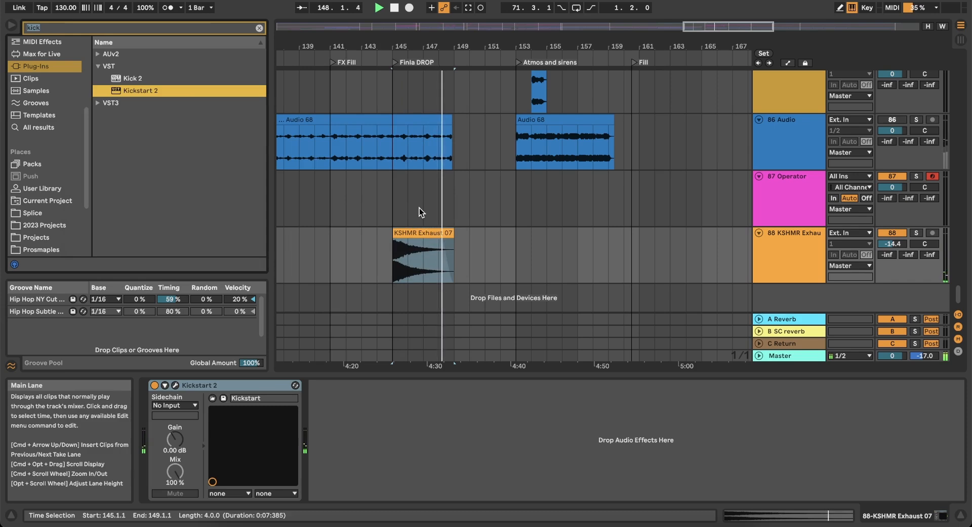
pyautogui.press('space')
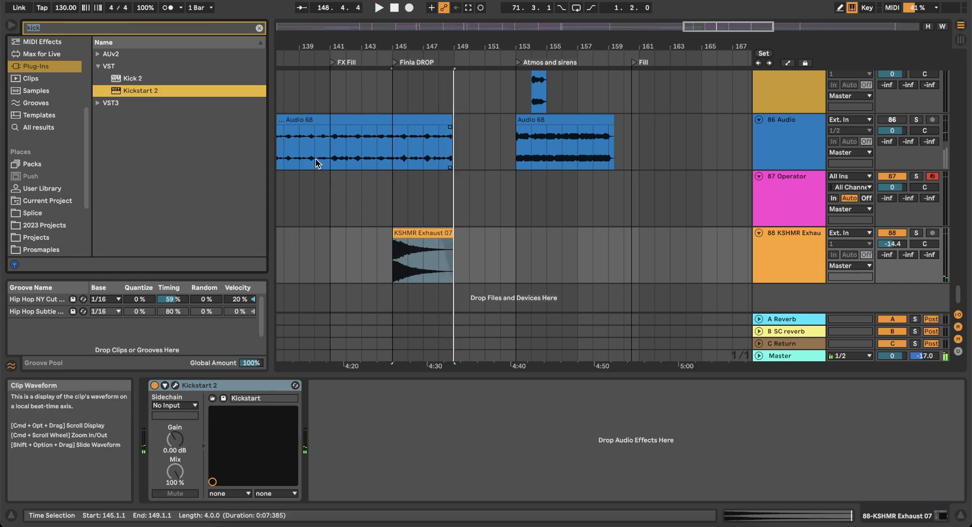
# Search the plug-ins for "pro-r" and insert FabFilter Pro-R before Kickstart 2 on the KSHMR Exhaust track.
pyautogui.click(105, 26)
pyautogui.write('pro-r')
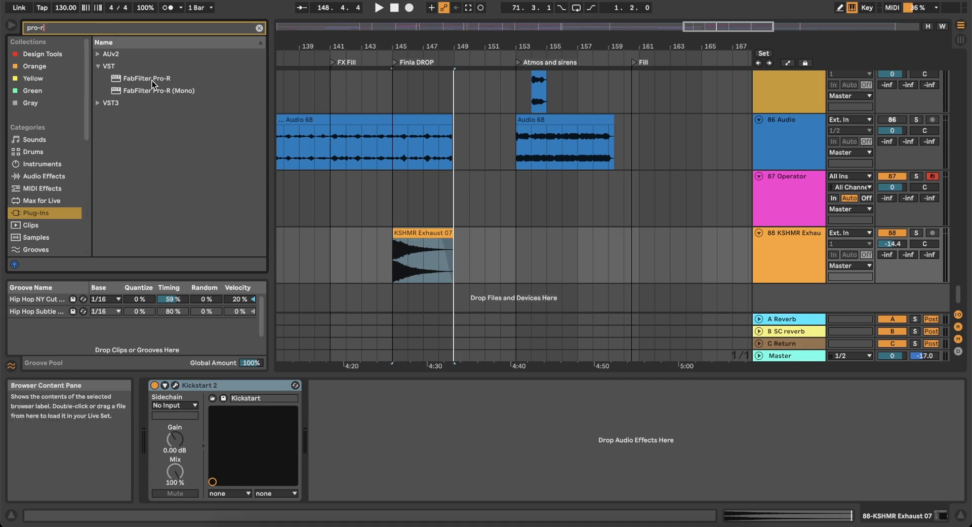
pyautogui.moveTo(152, 81); pyautogui.dragTo(138, 130)
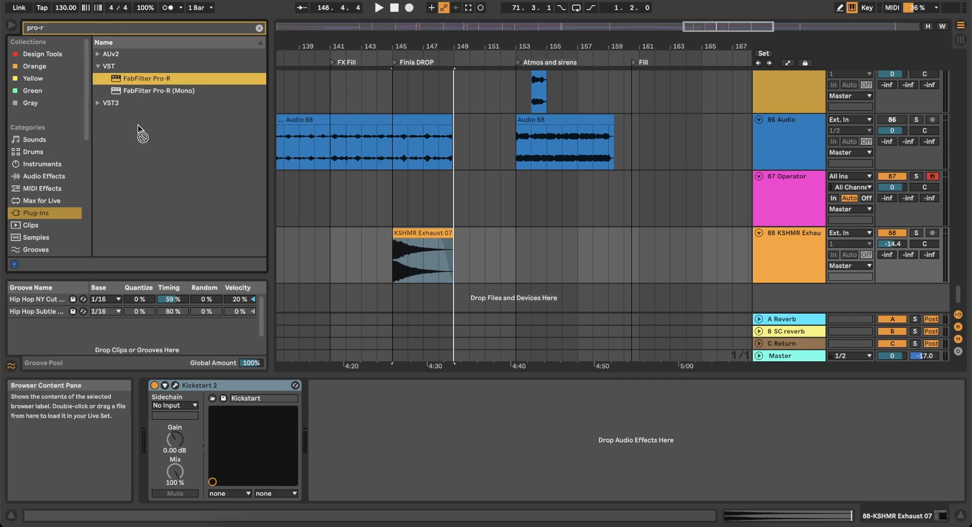
pyautogui.moveTo(142, 423); pyautogui.dragTo(151, 422)
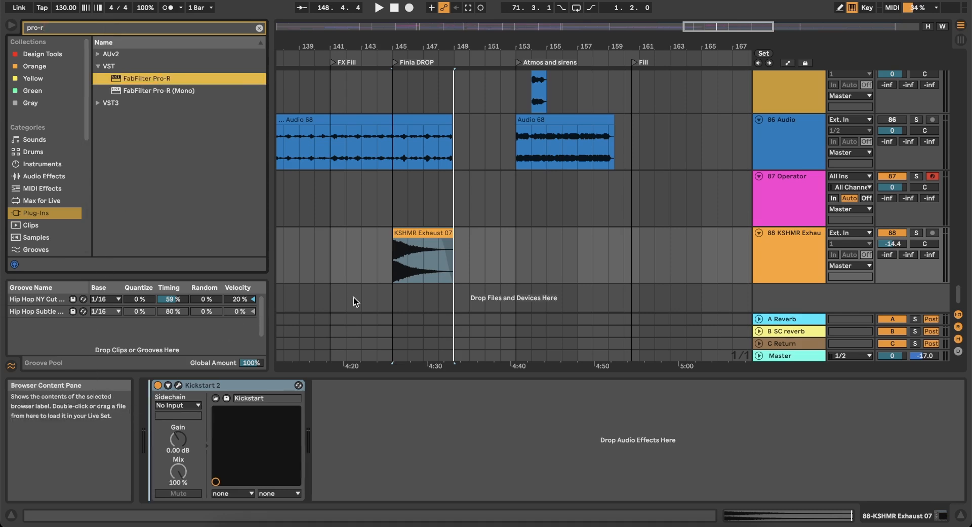
# Reduce Pro-R's mix and set its space to 6.63 s while the exhaust clip plays.
pyautogui.press('space')
pyautogui.moveTo(582, 134); pyautogui.dragTo(569, 269)
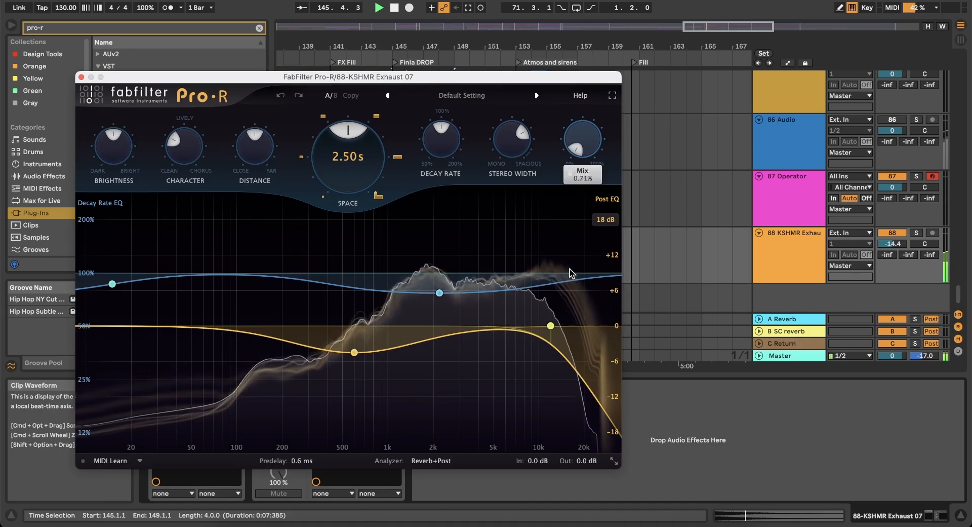
pyautogui.moveTo(347, 152); pyautogui.dragTo(339, 119)
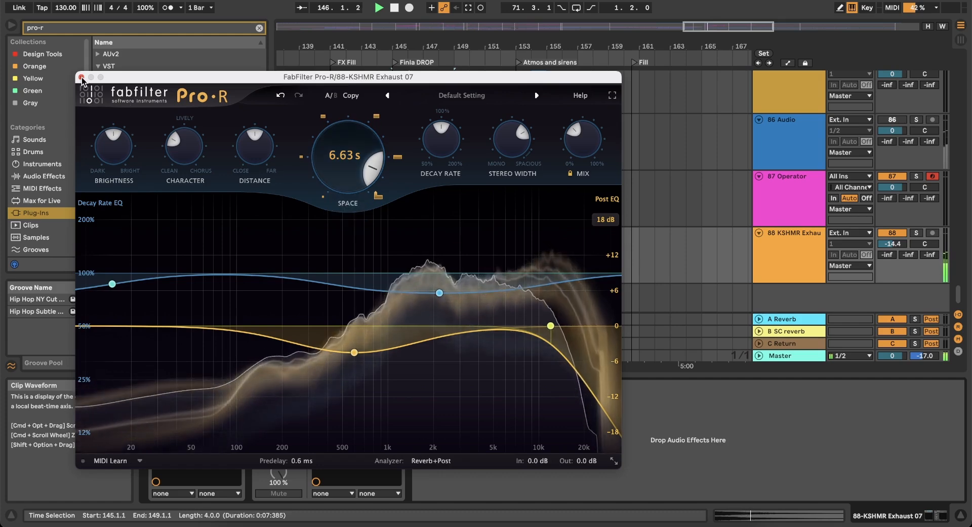
pyautogui.click(81, 77)
# Freeze and flatten the KSHMR Exhaust track to print its reverb and ducking as audio.
pyautogui.scroll(3, 420, 231)
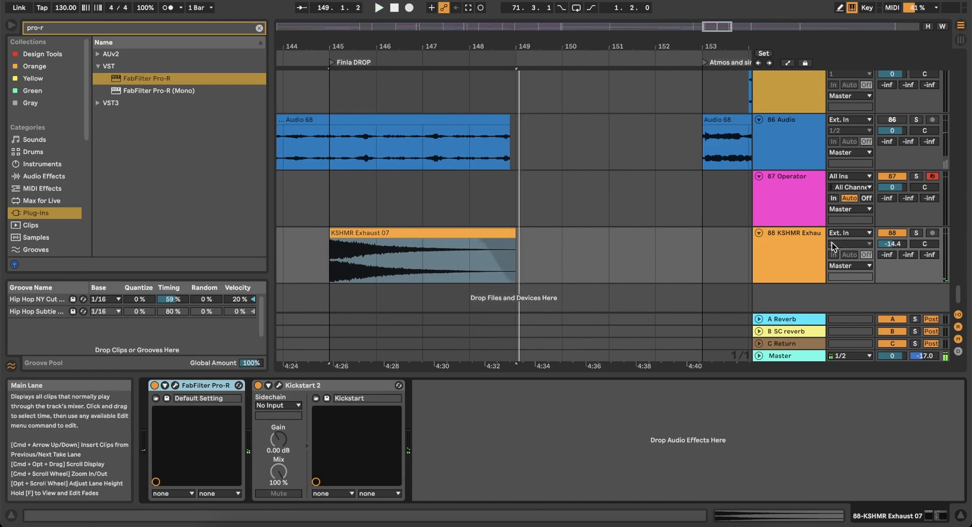
pyautogui.click(798, 253)
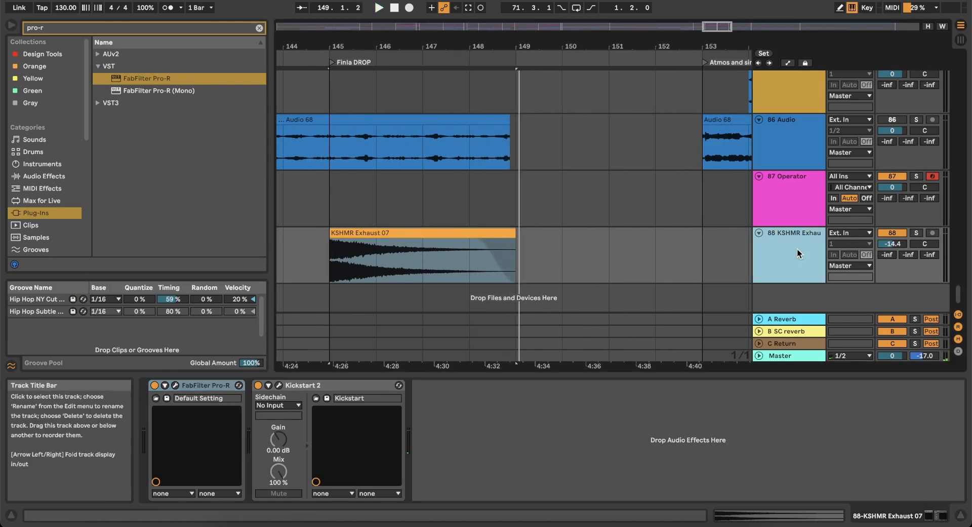
pyautogui.rightClick(797, 253)
pyautogui.click(850, 317)
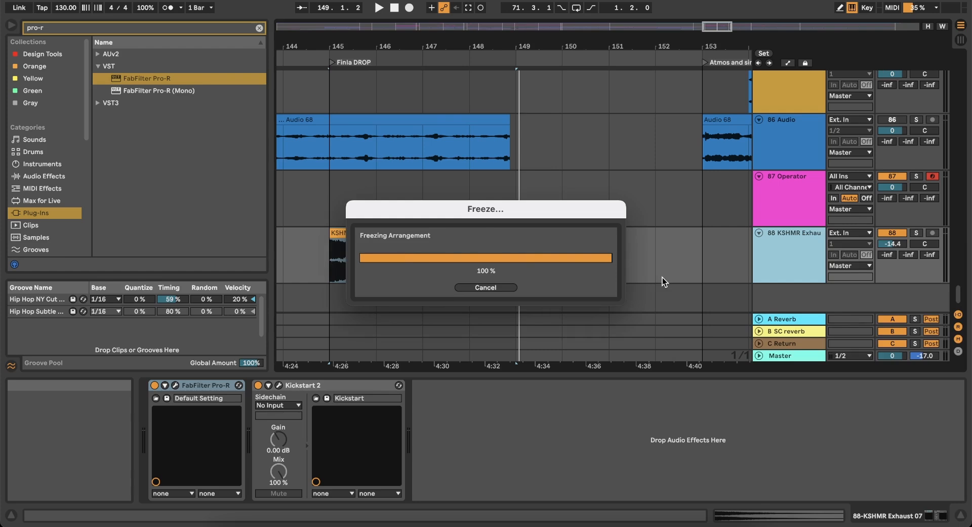
pyautogui.rightClick(786, 256)
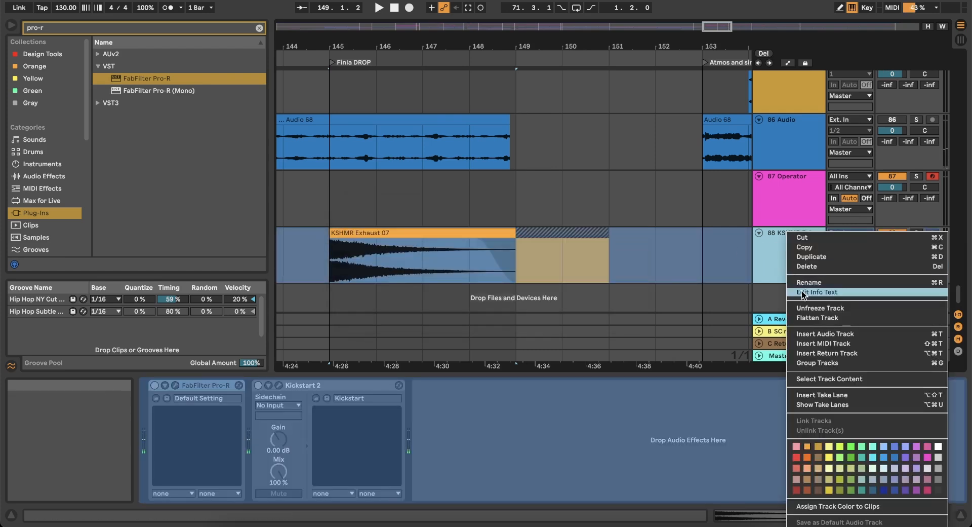
pyautogui.click(806, 317)
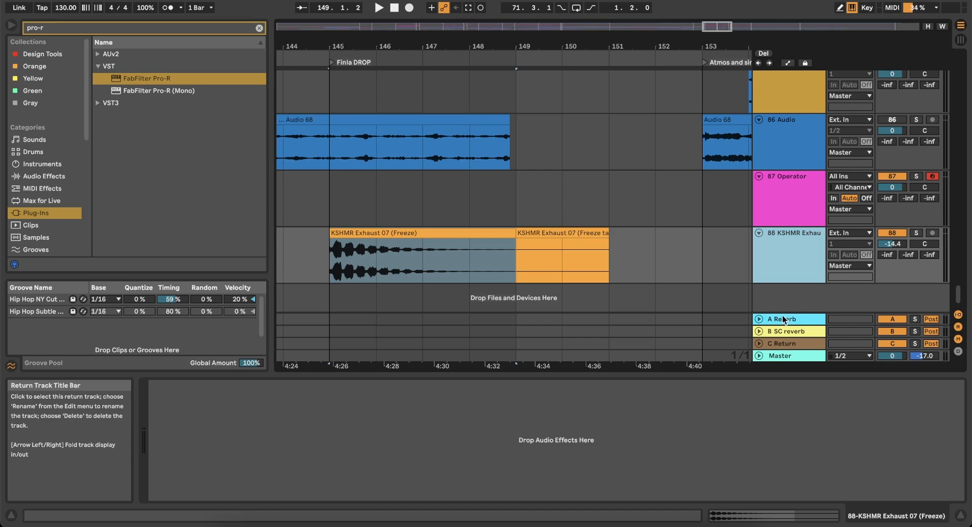
# Play the flattened exhaust in the Finla DROP, and solo the AIO - Polymerase reference track to compare.
pyautogui.scroll(-2, 543, 148)
pyautogui.press('space')
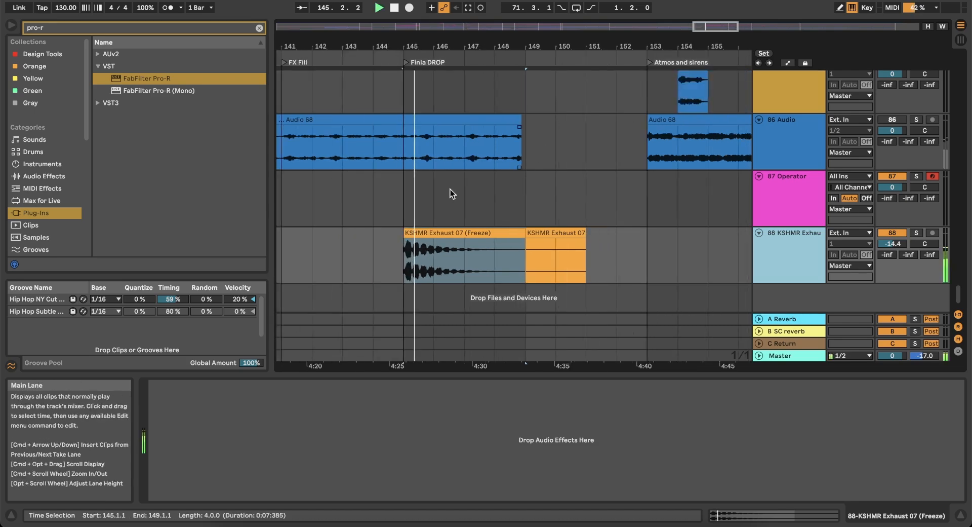
pyautogui.scroll(20, 447, 205)
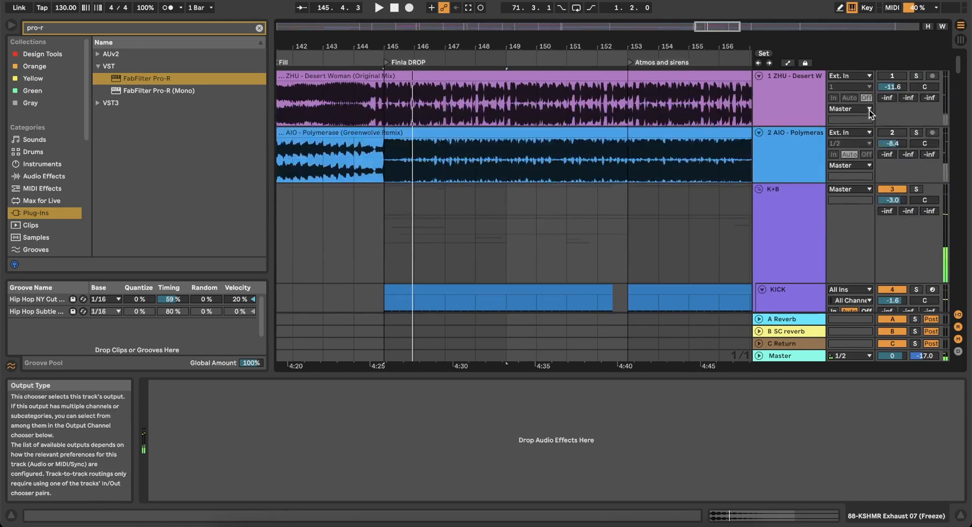
pyautogui.click(916, 132)
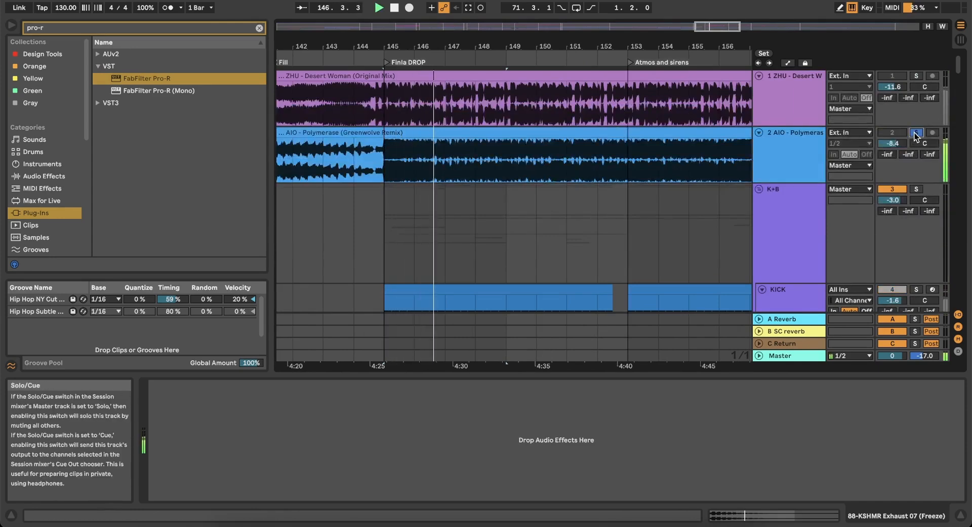
# Stop playback, unsolo the AIO - Polymerase reference track and place the insert marker at bar 145 in the K+B group.
pyautogui.press('space')
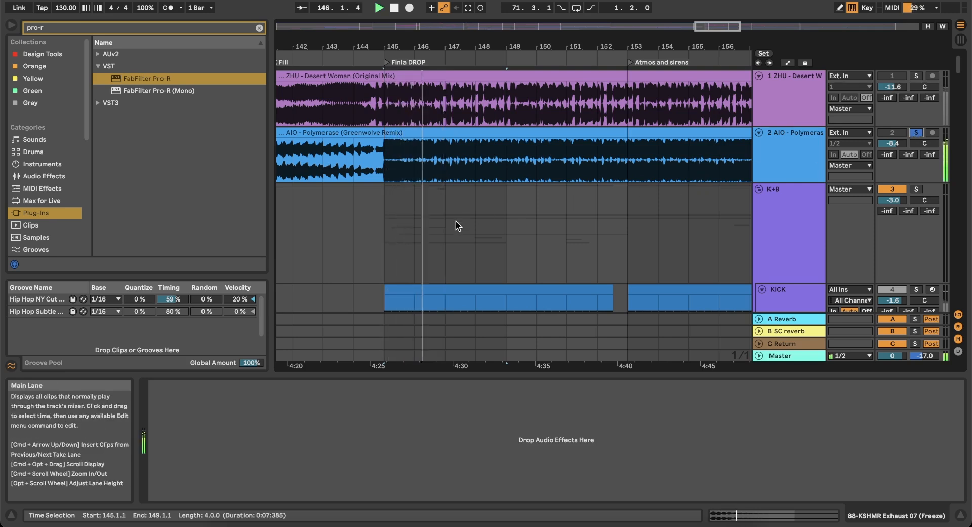
pyautogui.click(917, 132)
pyautogui.click(386, 234)
# Look over the tracks in the final drop and play it from bar 145 while examining the bass tracks.
pyautogui.scroll(-15, 387, 234)
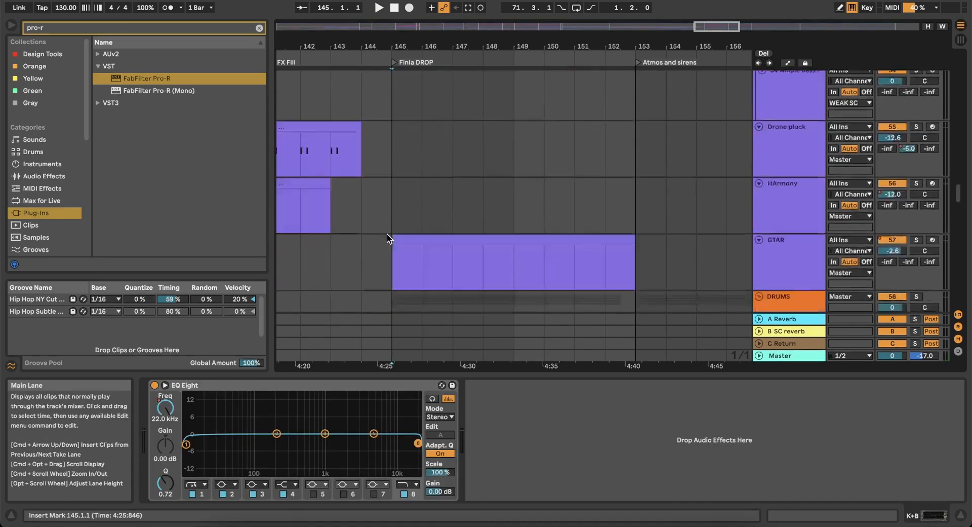
pyautogui.scroll(4, 415, 202)
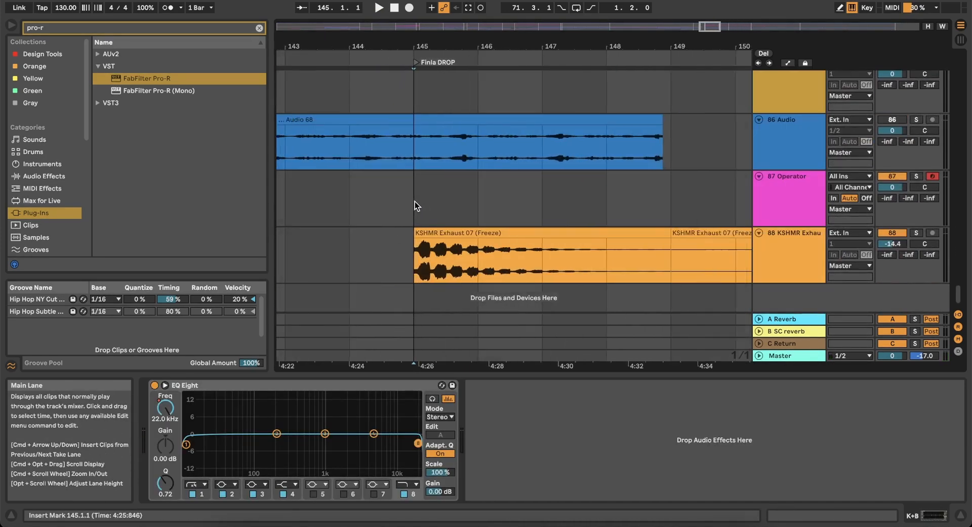
pyautogui.scroll(-8, 434, 181)
pyautogui.scroll(20, 433, 197)
pyautogui.scroll(15, 433, 197)
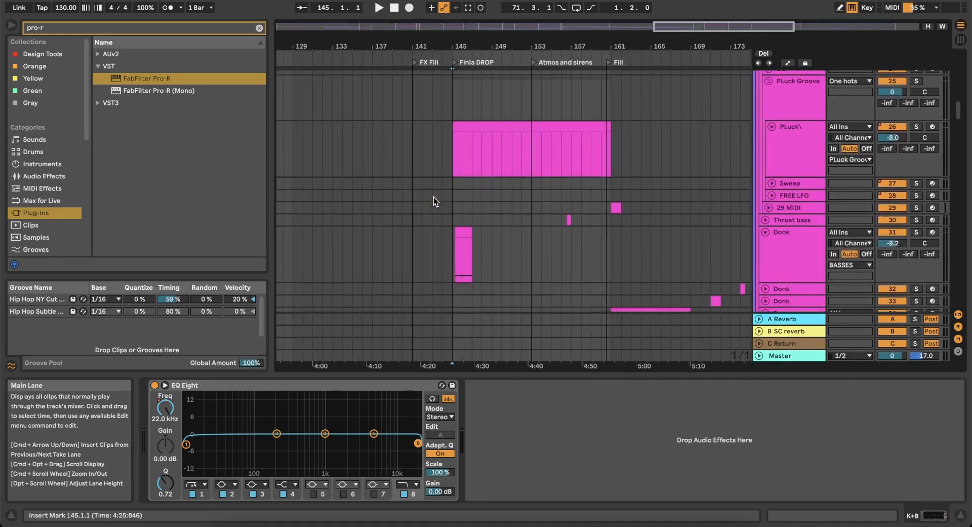
pyautogui.scroll(5, 433, 196)
pyautogui.click(539, 193)
pyautogui.press('space')
pyautogui.hscroll(1, 539, 193)
pyautogui.hscroll(2, 539, 193)
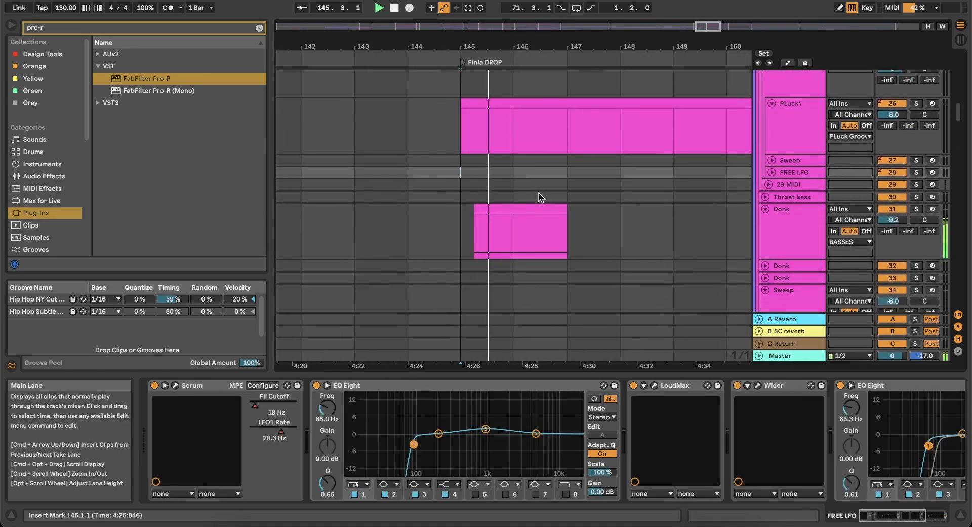
pyautogui.scroll(-4, 539, 193)
pyautogui.hscroll(2, 539, 193)
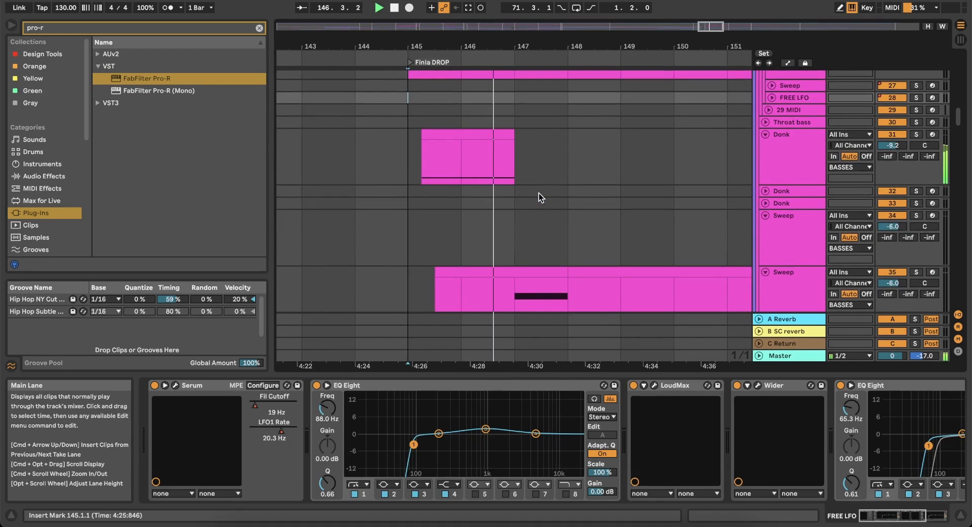
pyautogui.press('space')
# Play the start of the final drop from bar 145 at the 87 Operator and KSHMR Exhaust tracks.
pyautogui.scroll(-20, 539, 193)
pyautogui.scroll(-5, 539, 193)
pyautogui.hscroll(-1, 539, 193)
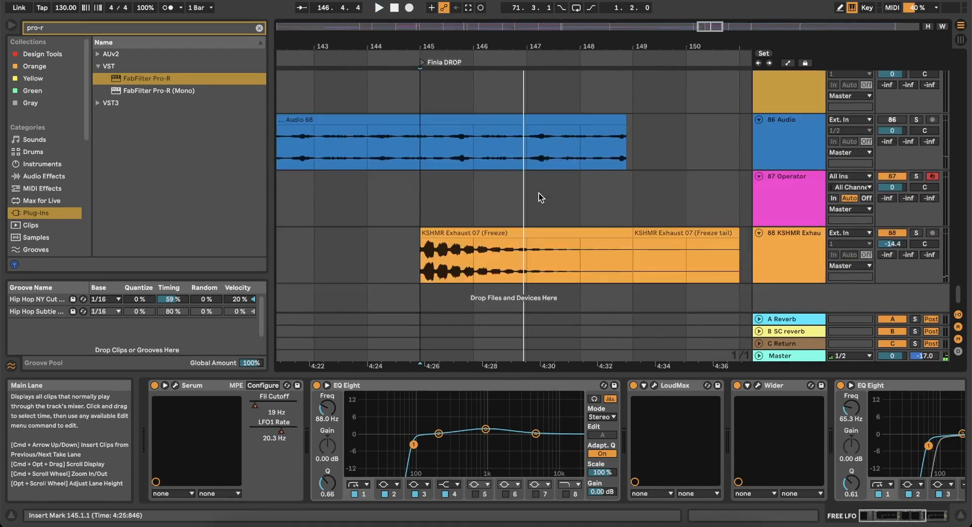
pyautogui.click(424, 211)
pyautogui.press('space')
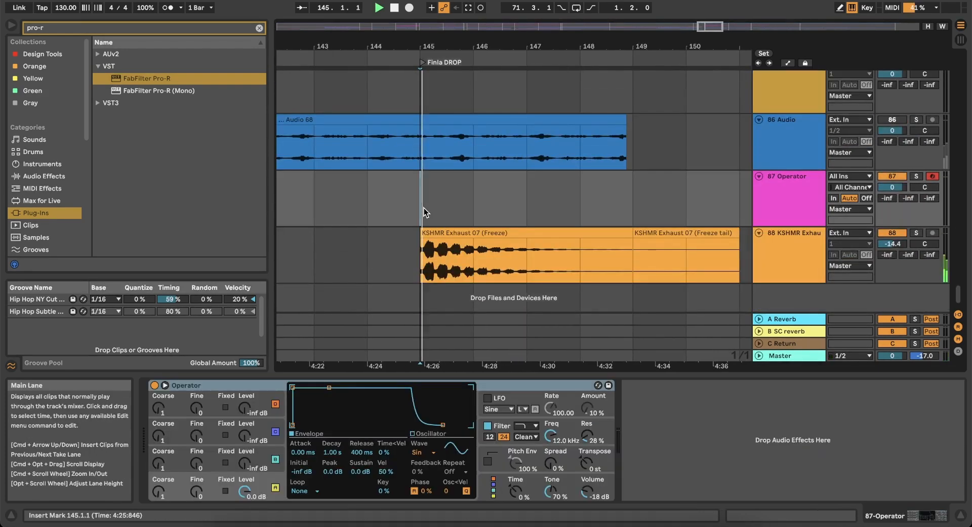
pyautogui.press('space')
# Split the KSHMR Exhaust 07 freeze clip at bar 147 and delete the remainder and the freeze tail clip.
pyautogui.rightClick(471, 207)
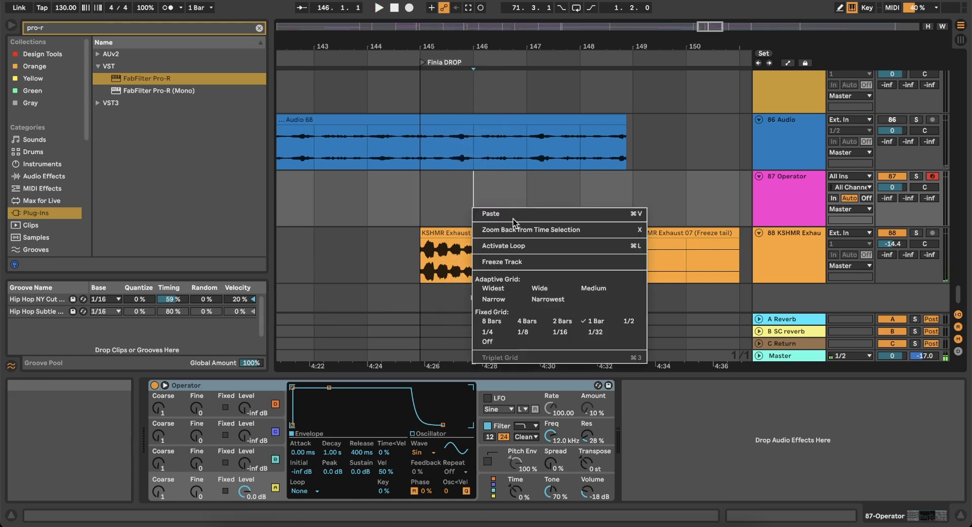
pyautogui.click(546, 193)
pyautogui.click(521, 267)
pyautogui.press('super+e')
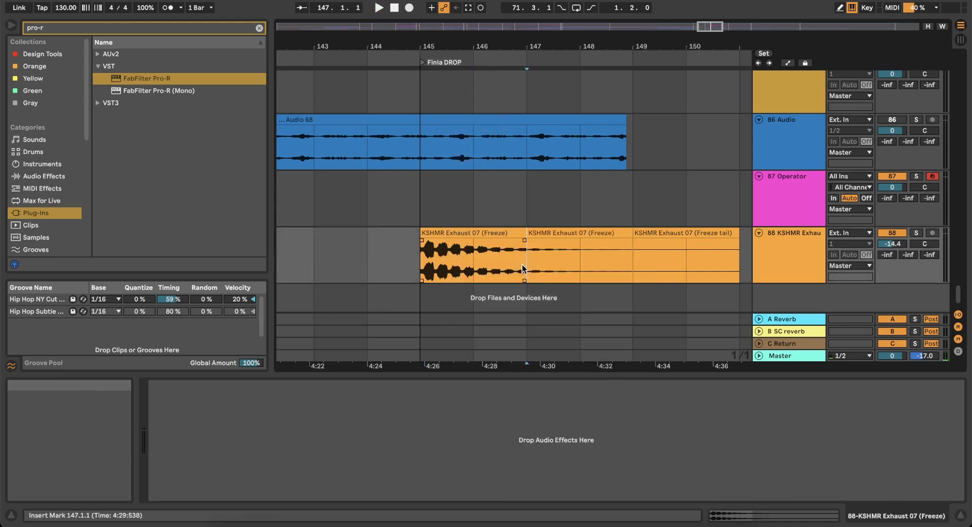
pyautogui.click(556, 234)
pyautogui.press('Delete')
pyautogui.click(669, 230)
pyautogui.press('Delete')
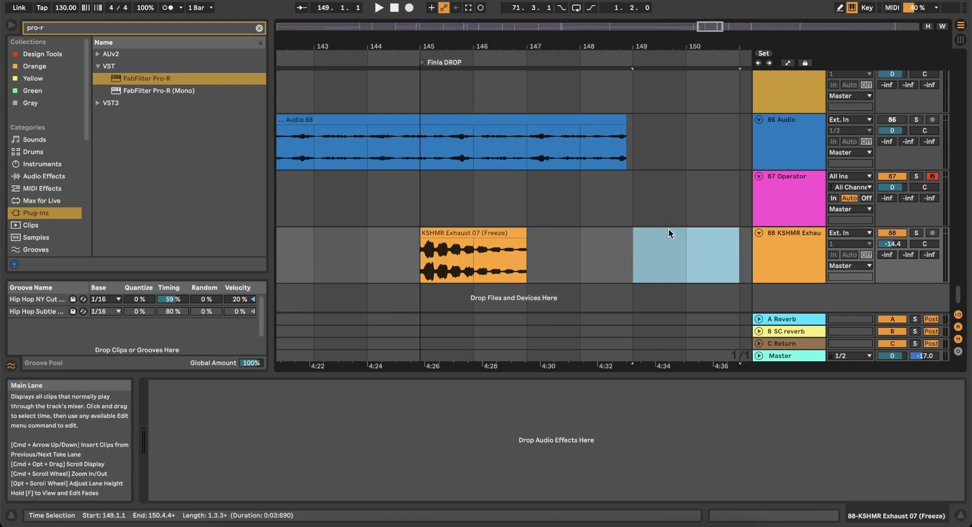
# Set the arrangement's fixed grid to 1/8.
pyautogui.scroll(3, 495, 211)
pyautogui.click(488, 211)
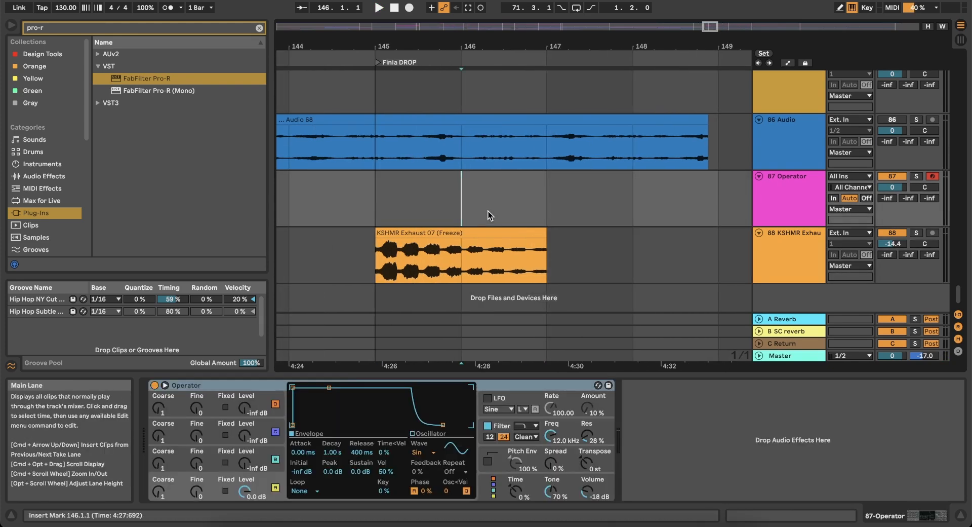
pyautogui.rightClick(489, 211)
pyautogui.click(542, 336)
# Play the drop from bar 145 and shorten the KSHMR Exhaust 07 clip so it ends at 146.3.1.
pyautogui.click(370, 202)
pyautogui.press('space')
pyautogui.scroll(3, 522, 199)
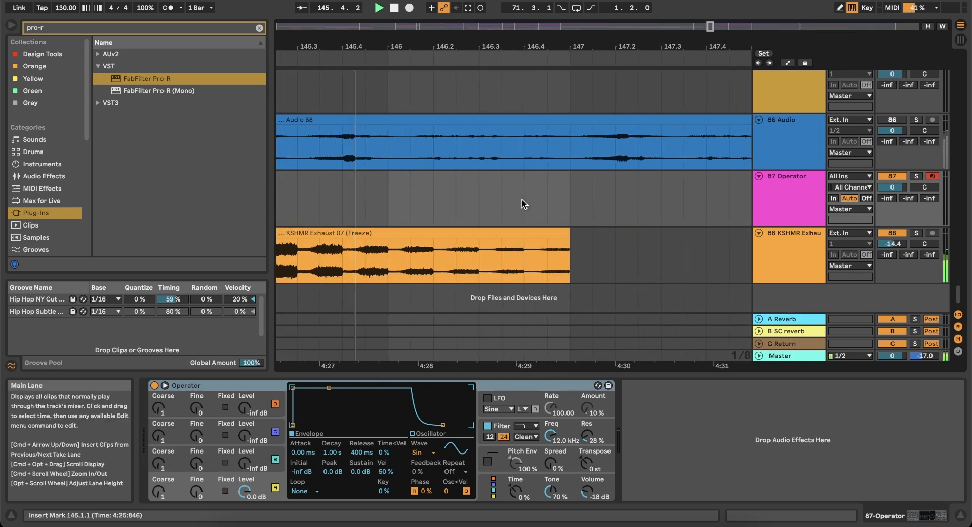
pyautogui.moveTo(569, 234); pyautogui.dragTo(489, 238)
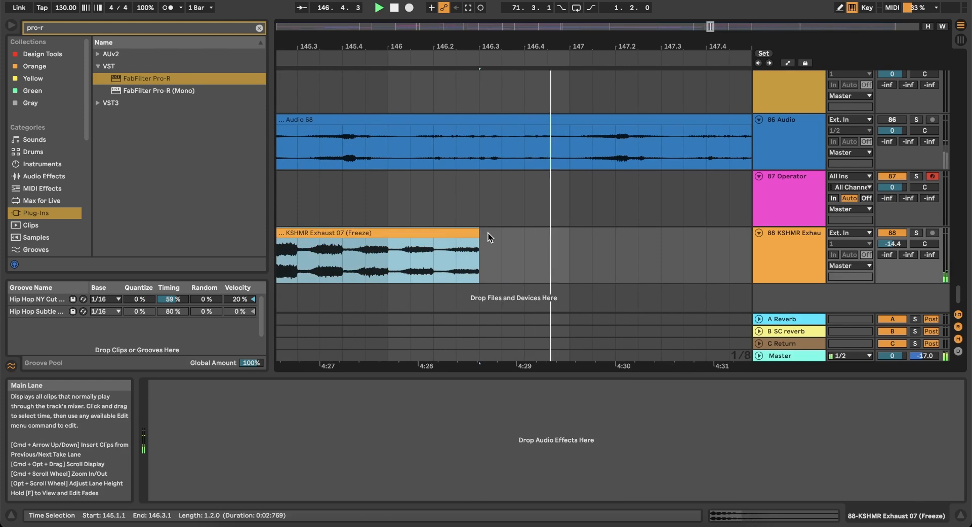
# Search the plug-ins for "glitch" and look through the bass and one-shot tracks around bars 44 to 50 for glitch clips.
pyautogui.click(116, 28)
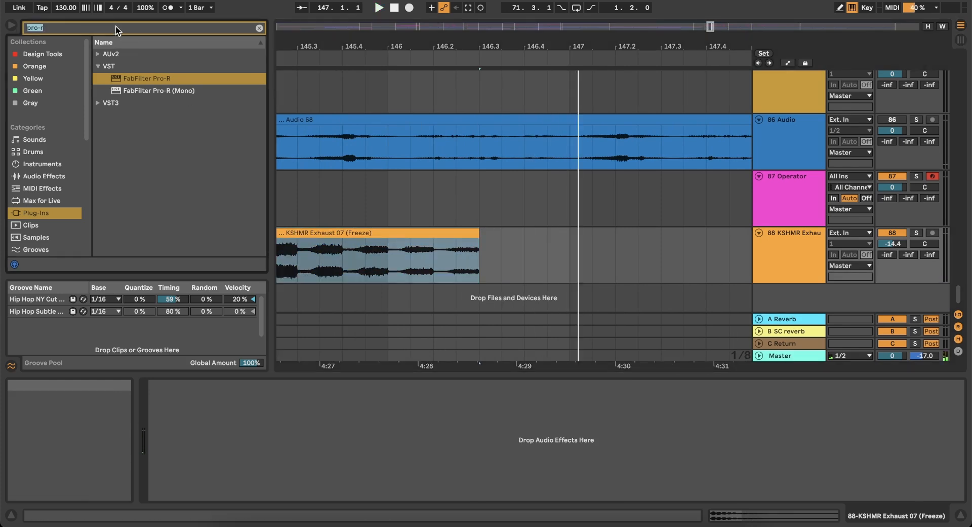
pyautogui.write('glitch')
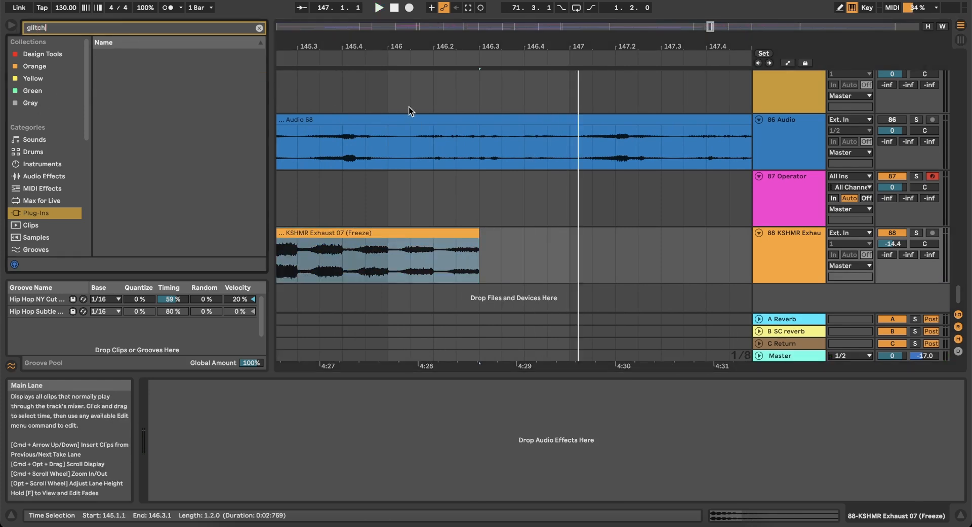
pyautogui.scroll(-15, 409, 109)
pyautogui.scroll(20, 411, 113)
pyautogui.hscroll(-10, 410, 112)
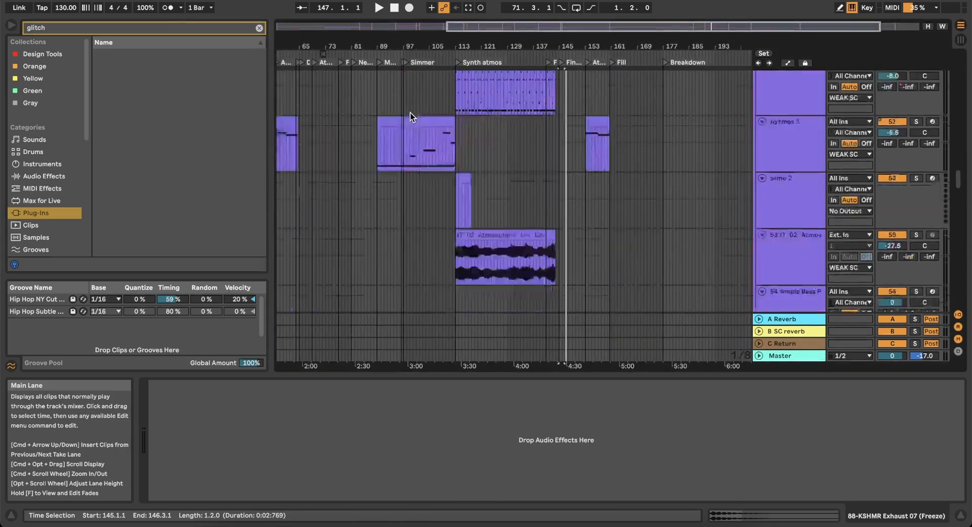
pyautogui.scroll(5, 410, 112)
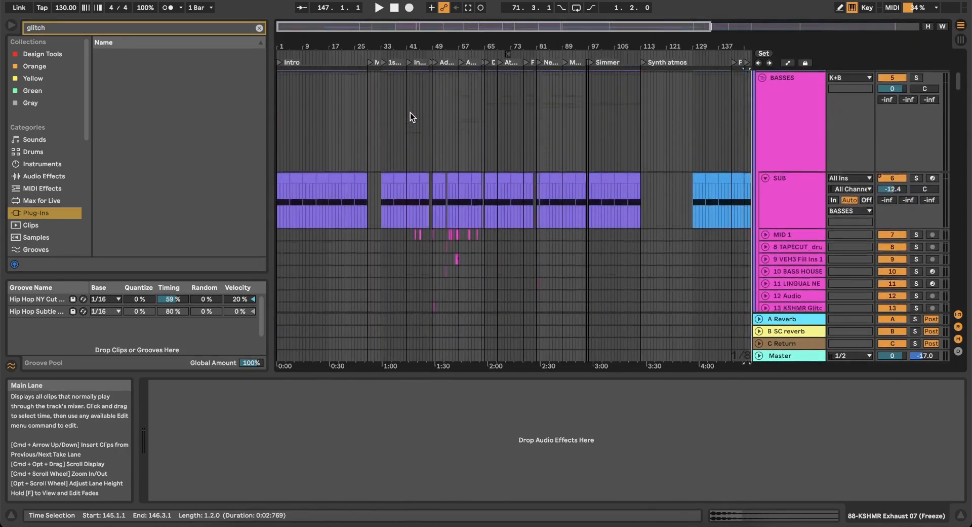
pyautogui.scroll(10, 433, 181)
pyautogui.scroll(4, 433, 181)
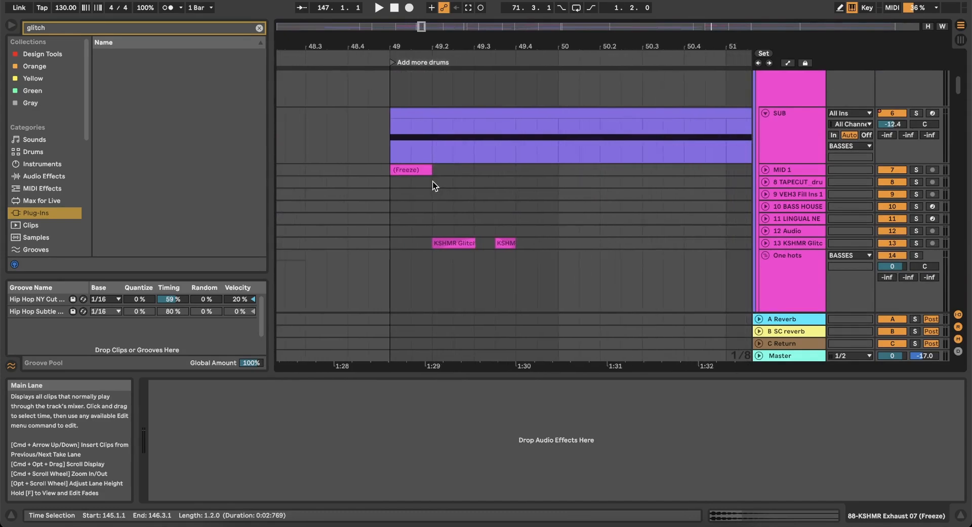
pyautogui.scroll(-2, 433, 181)
pyautogui.scroll(-8, 433, 182)
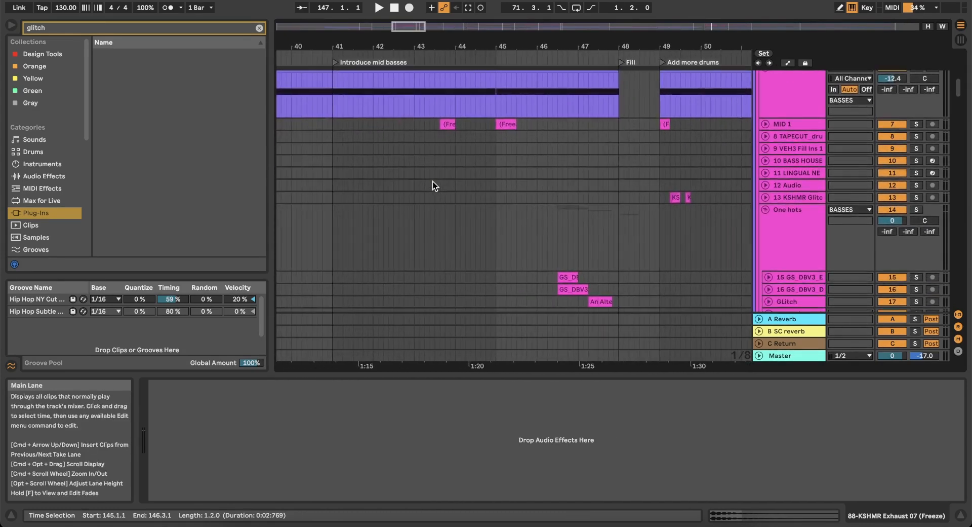
pyautogui.scroll(4, 511, 150)
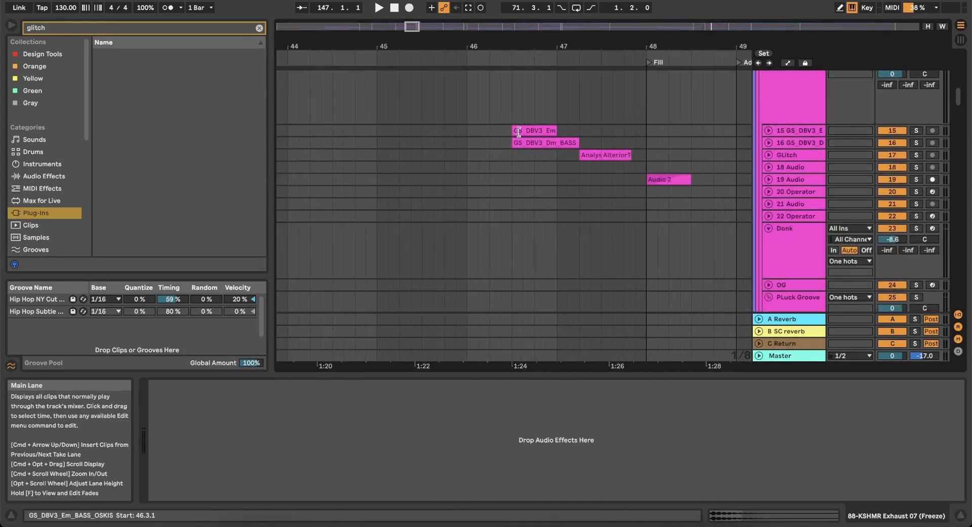
# Play the one-shot clips from 46.3.1, soloing the GS_DBV3_Em_BASS_OSKIS track, and select the first clip on the GLitch track.
pyautogui.click(519, 131)
pyautogui.press('space')
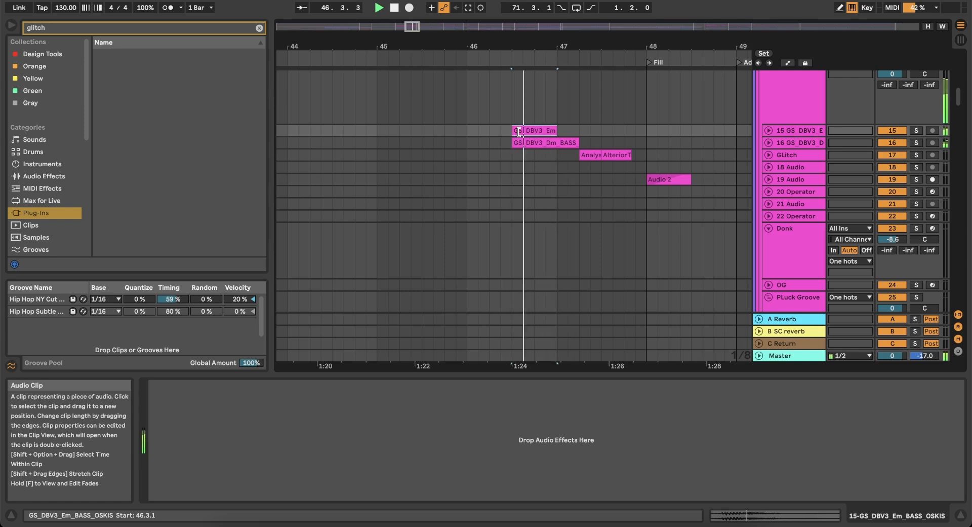
pyautogui.click(916, 131)
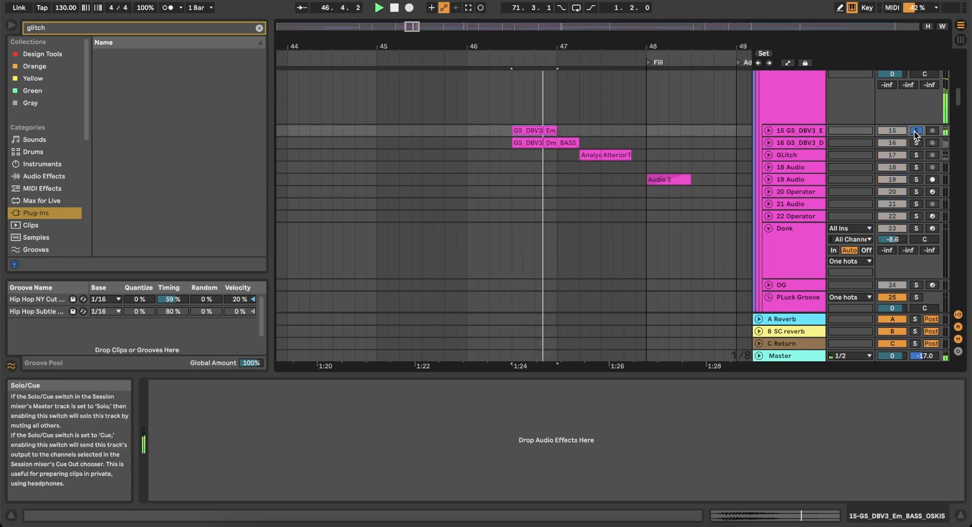
pyautogui.click(610, 154)
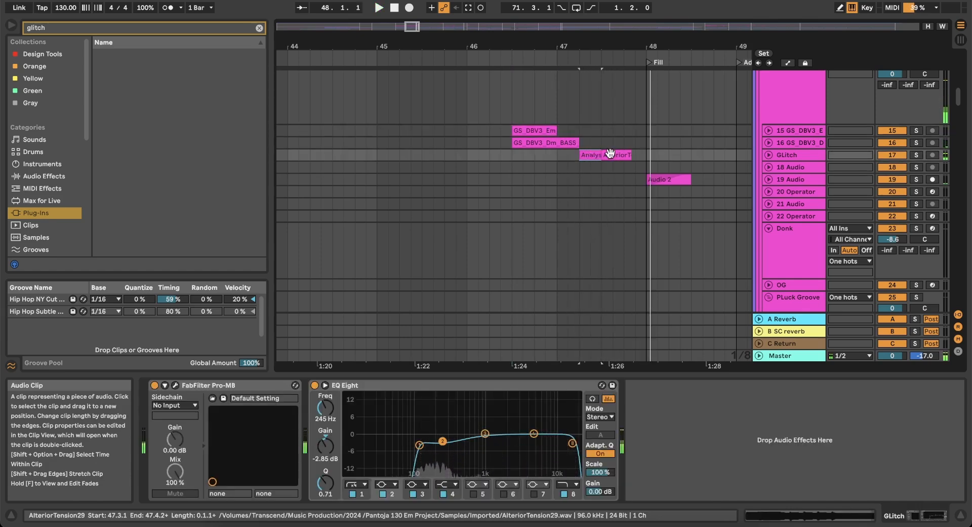
pyautogui.scroll(-3, 609, 155)
pyautogui.press('space')
# Examine the final drop section from bar 145 across the reference, kick, sub, one-shot and KSHMR Exhaust tracks.
pyautogui.scroll(-5, 610, 155)
pyautogui.scroll(-20, 609, 154)
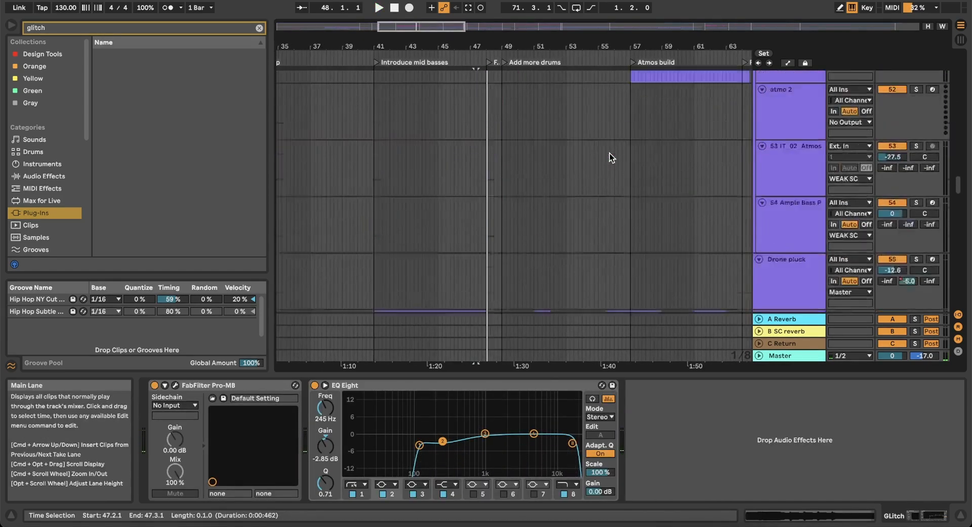
pyautogui.scroll(-5, 610, 155)
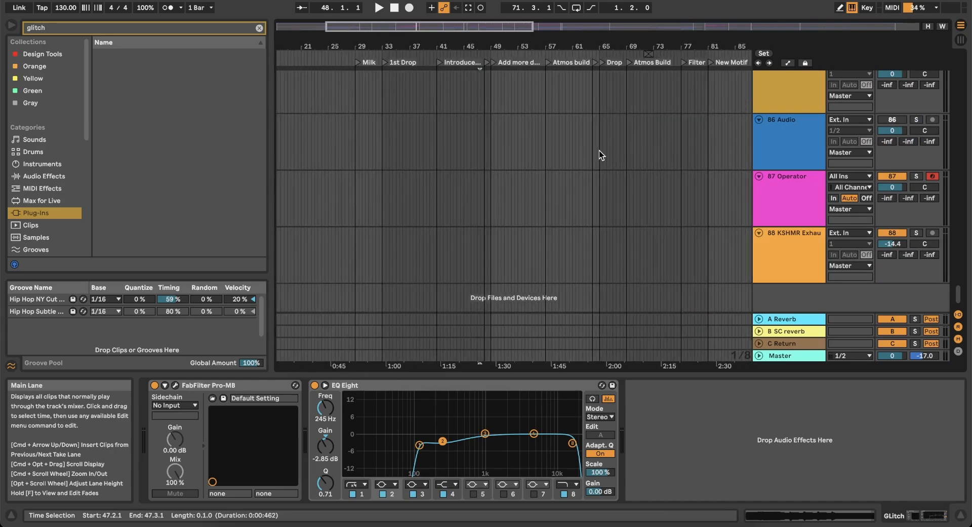
pyautogui.hscroll(10, 598, 151)
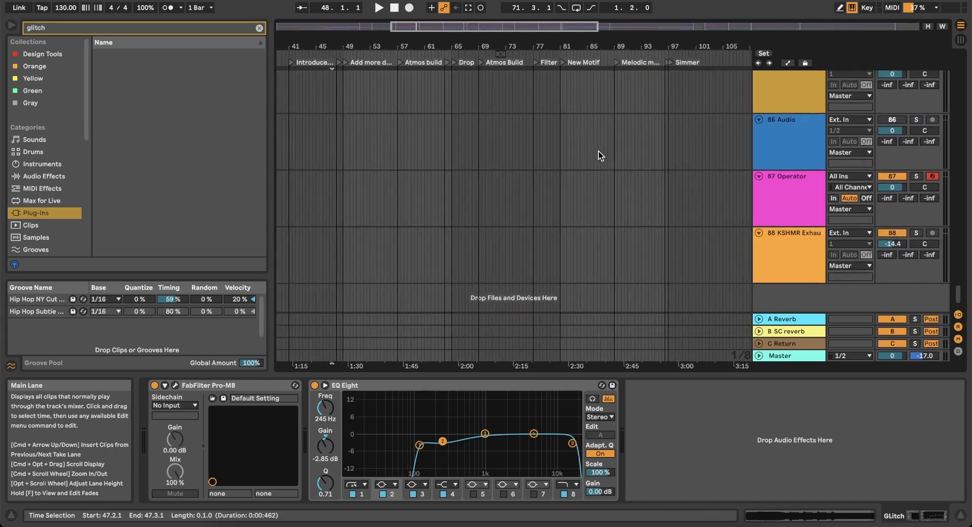
pyautogui.scroll(10, 599, 175)
pyautogui.scroll(15, 598, 175)
pyautogui.scroll(-5, 598, 175)
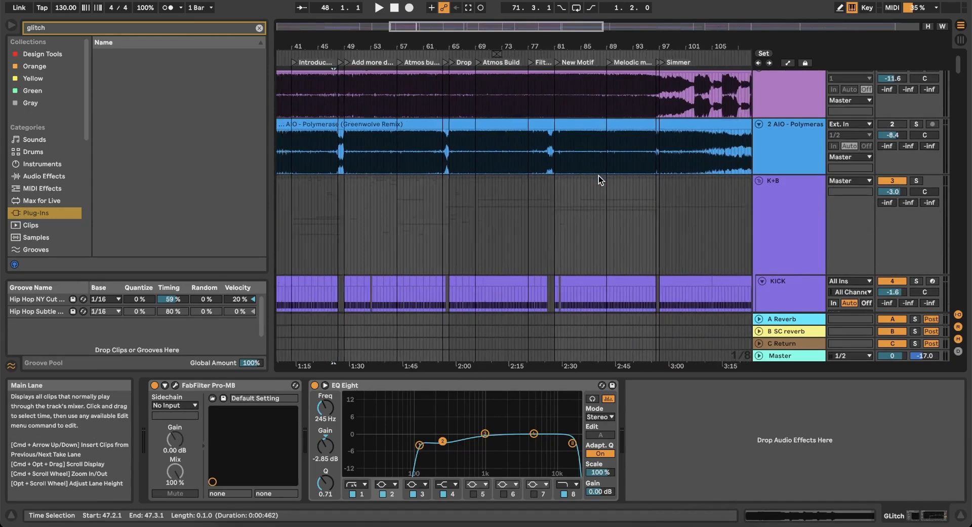
pyautogui.hscroll(15, 677, 212)
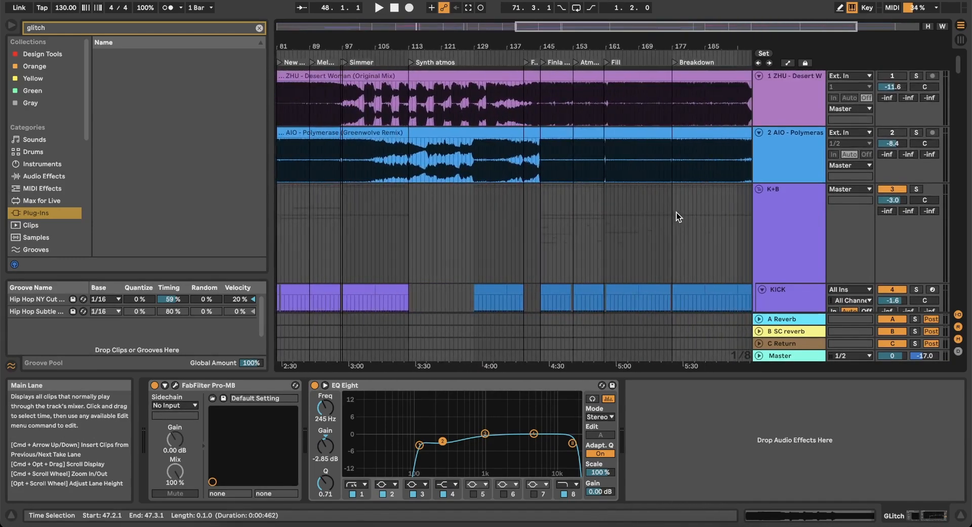
pyautogui.scroll(8, 579, 220)
pyautogui.scroll(-10, 580, 221)
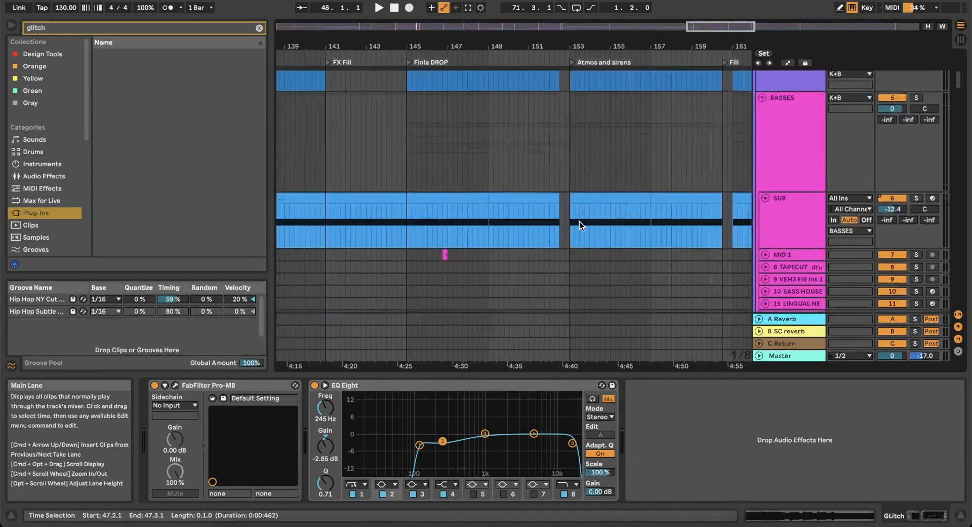
pyautogui.scroll(-6, 580, 221)
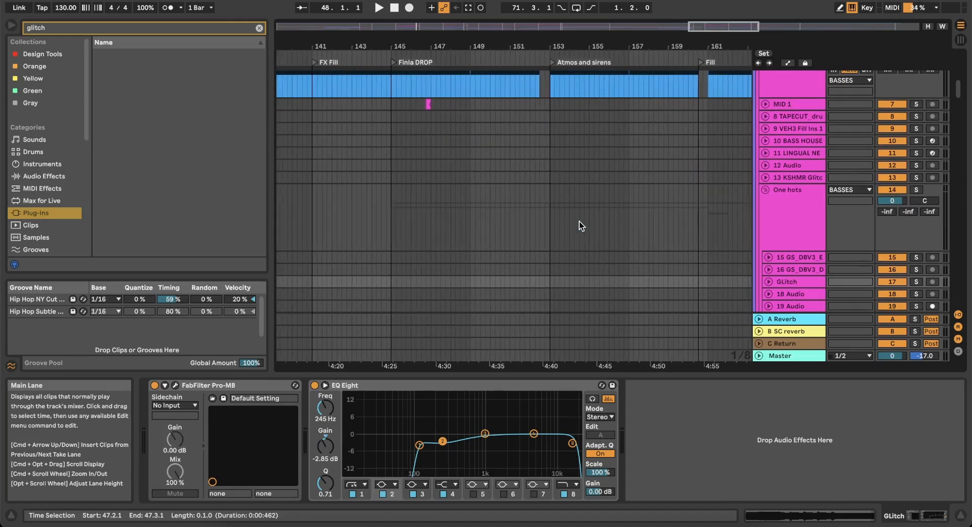
pyautogui.scroll(3, 580, 221)
pyautogui.scroll(8, 579, 221)
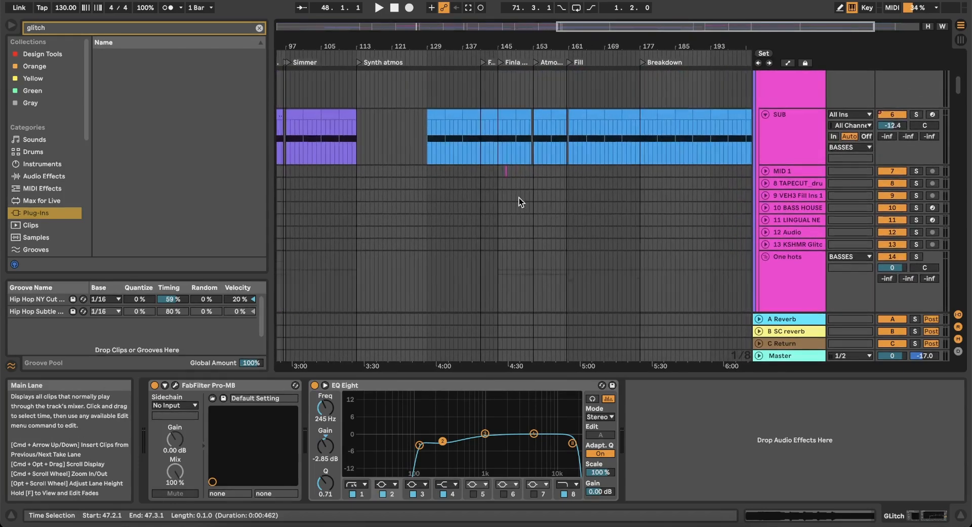
pyautogui.hscroll(-3, 518, 202)
pyautogui.scroll(-15, 408, 200)
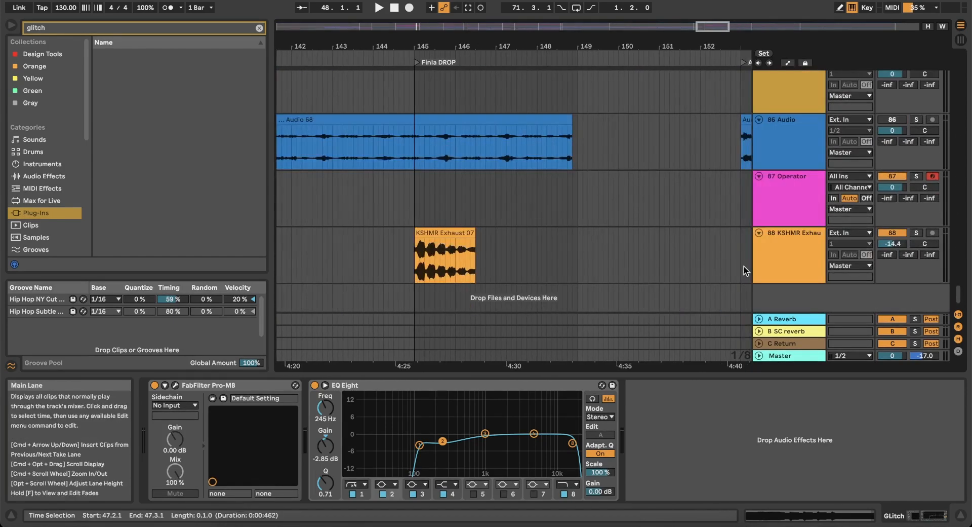
# Place the insert marker at 146.3.1 and look through the bass and one-shot tracks in the earlier sections for glitch clips.
pyautogui.click(474, 201)
pyautogui.scroll(20, 476, 201)
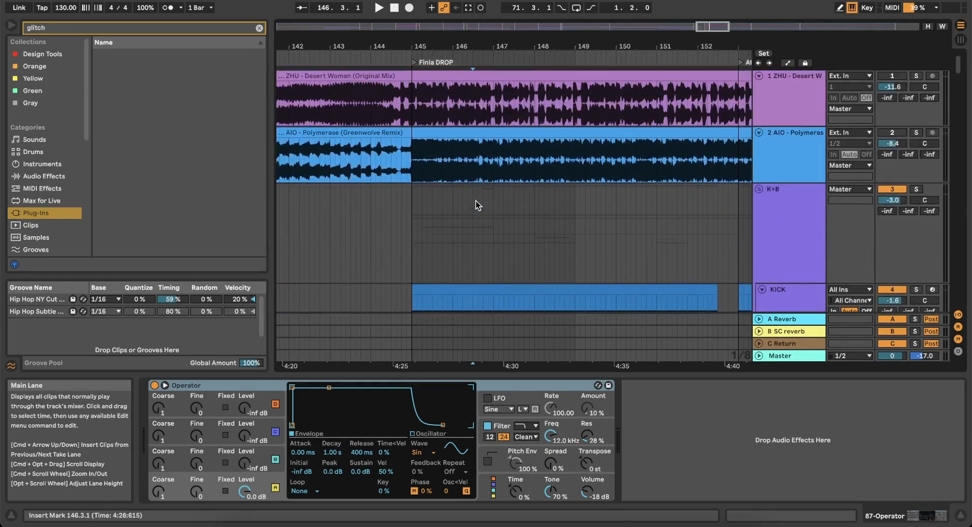
pyautogui.scroll(-15, 476, 200)
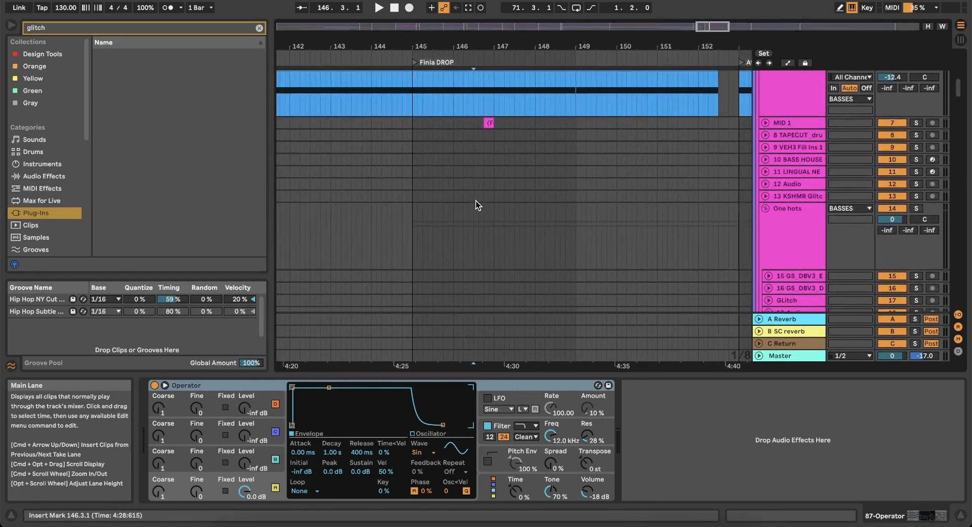
pyautogui.scroll(-5, 476, 201)
pyautogui.hscroll(-10, 477, 201)
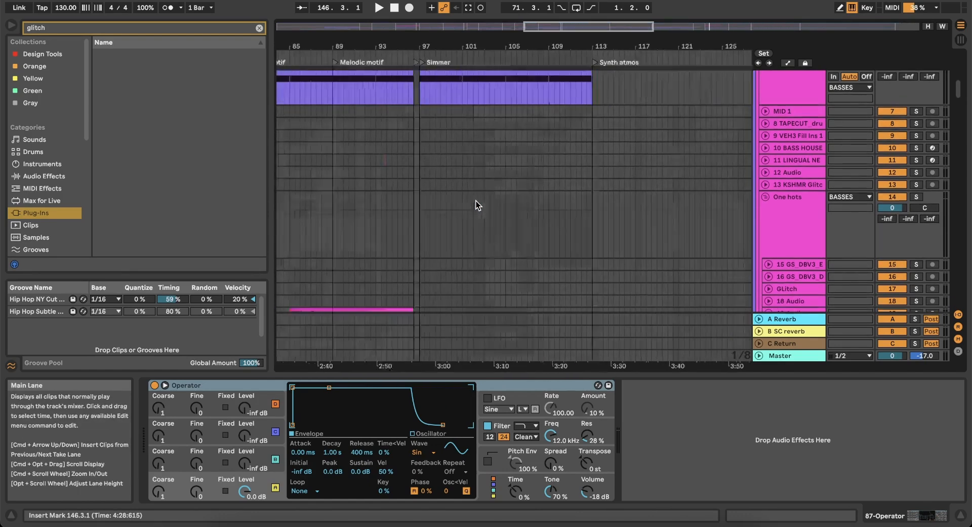
pyautogui.hscroll(-15, 476, 200)
pyautogui.scroll(1, 476, 201)
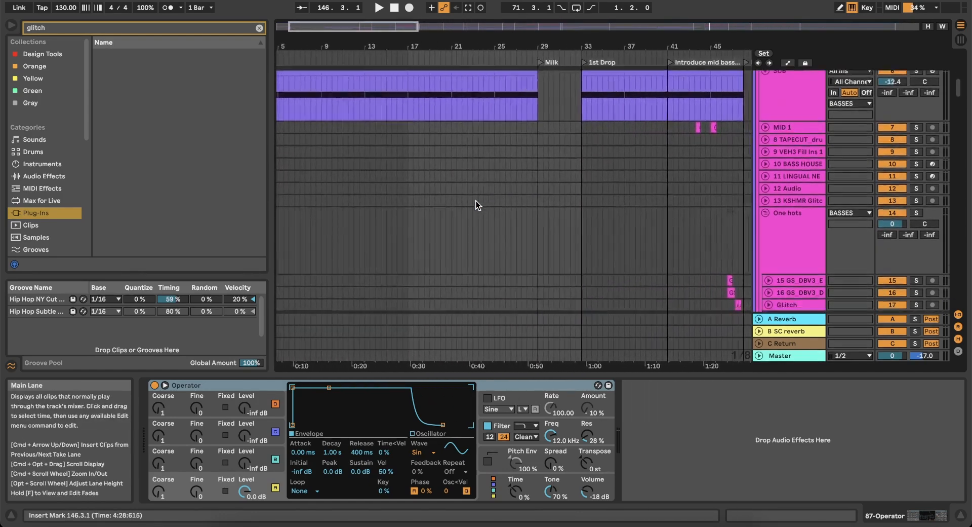
pyautogui.scroll(-5, 476, 201)
pyautogui.hscroll(6, 477, 201)
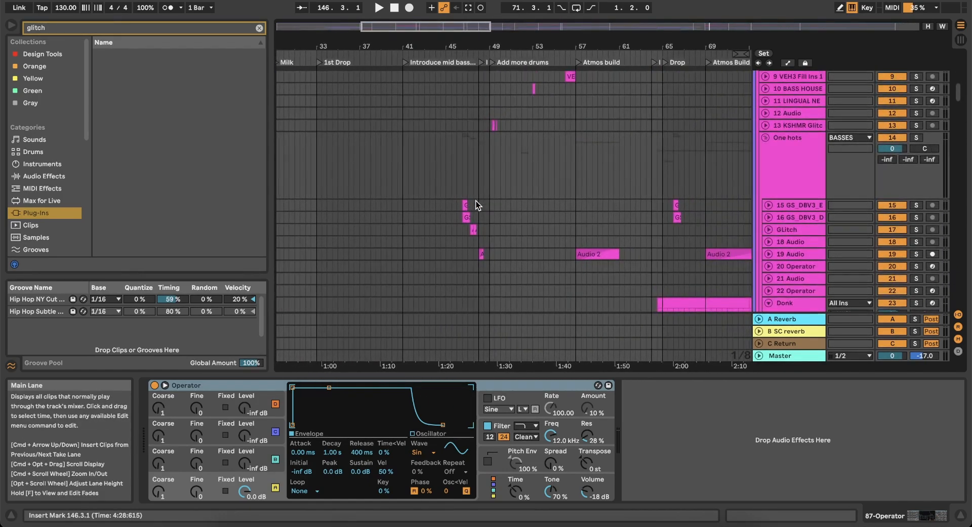
pyautogui.scroll(-5, 476, 200)
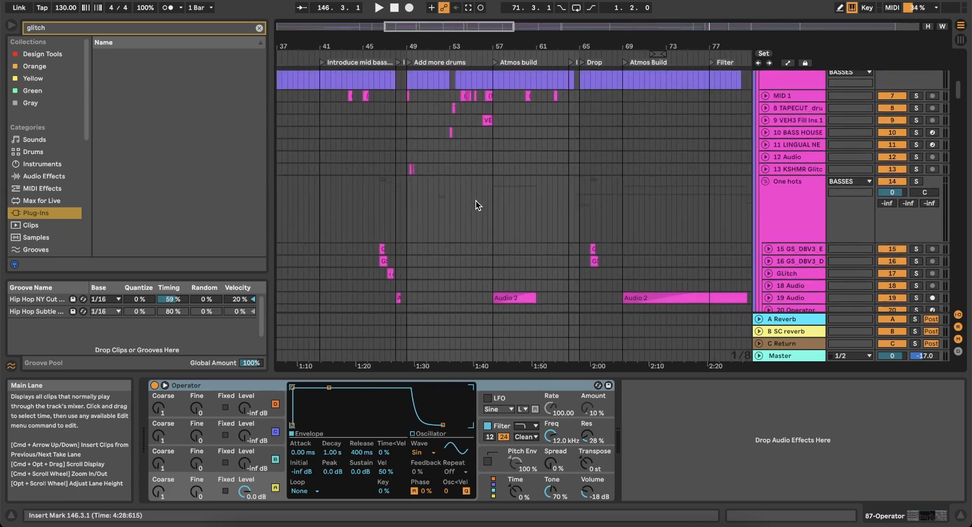
pyautogui.scroll(-3, 682, 167)
pyautogui.hscroll(5, 682, 167)
pyautogui.scroll(-10, 684, 169)
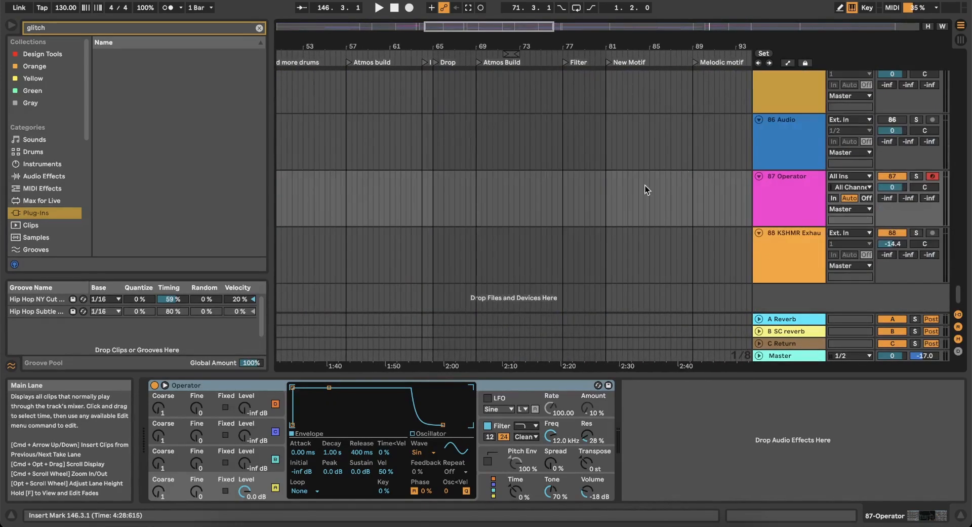
# Insert an audio track below the KSHMR Exhaust track and paste the copied AnalysisBond86 glitch clip at 146.3.1.
pyautogui.hscroll(15, 506, 205)
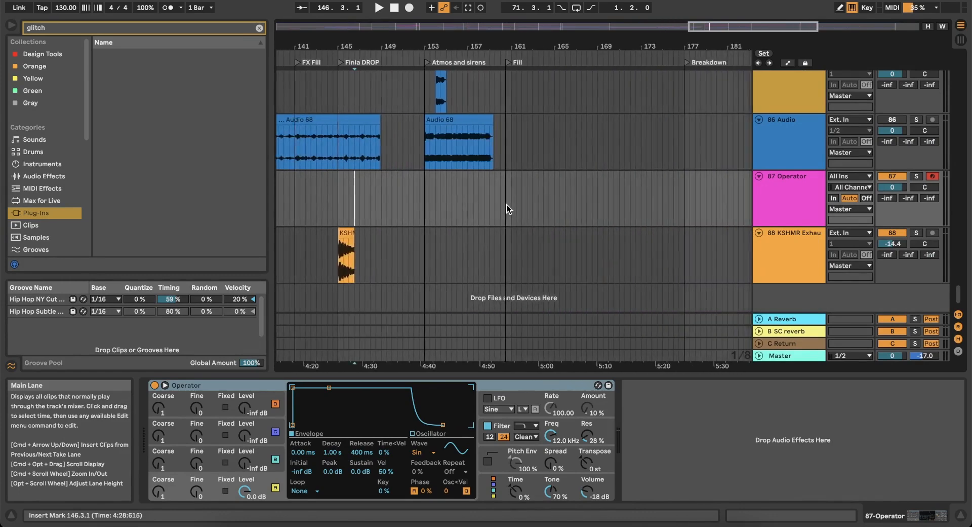
pyautogui.hscroll(-3, 506, 205)
pyautogui.scroll(8, 497, 206)
pyautogui.hscroll(-4, 496, 206)
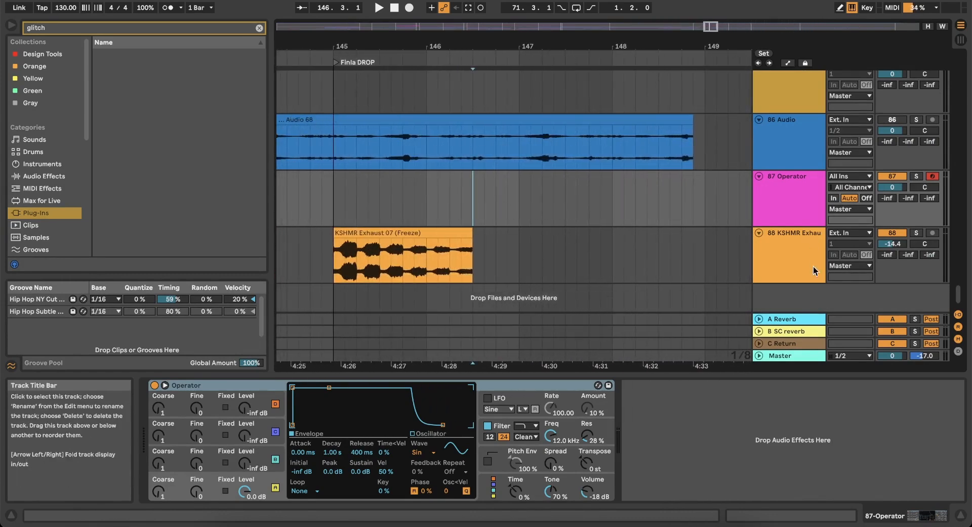
pyautogui.rightClick(786, 288)
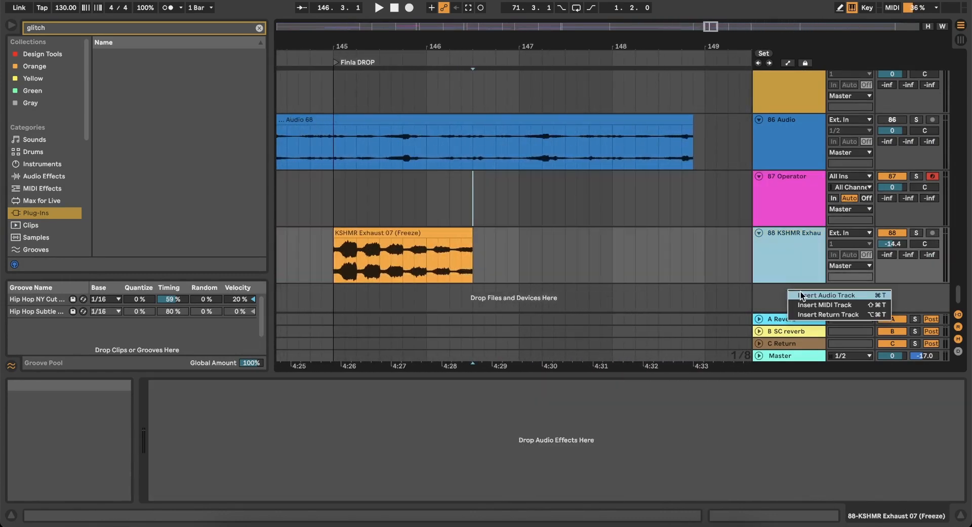
pyautogui.click(801, 295)
pyautogui.press('super+v')
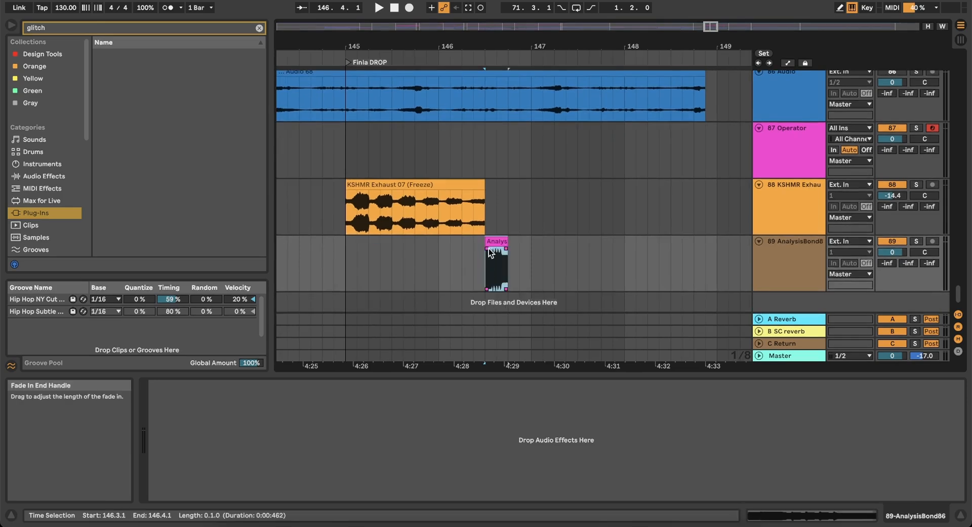
# Play the final drop from bar 145 and lower the AnalysisBond86 track's volume to -27.0 dB.
pyautogui.click(345, 254)
pyautogui.press('space')
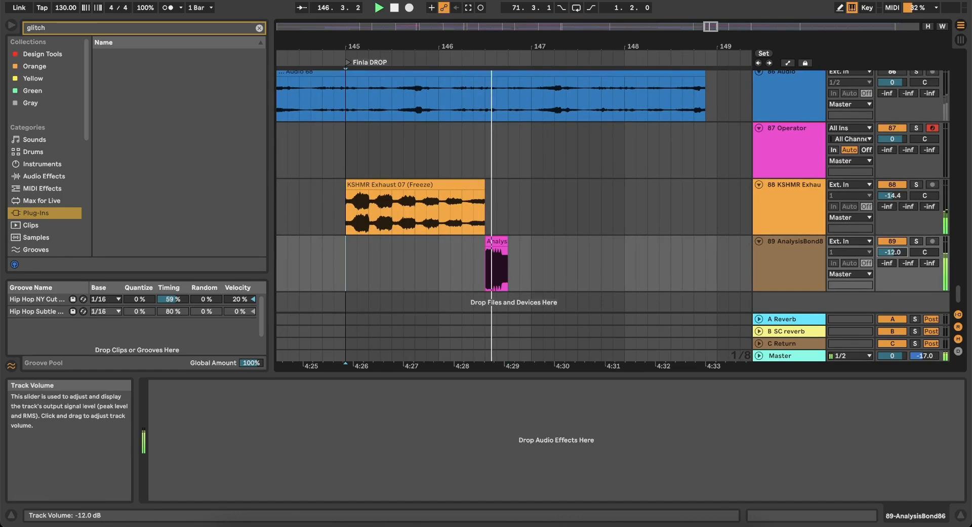
pyautogui.moveTo(894, 252); pyautogui.dragTo(896, 254)
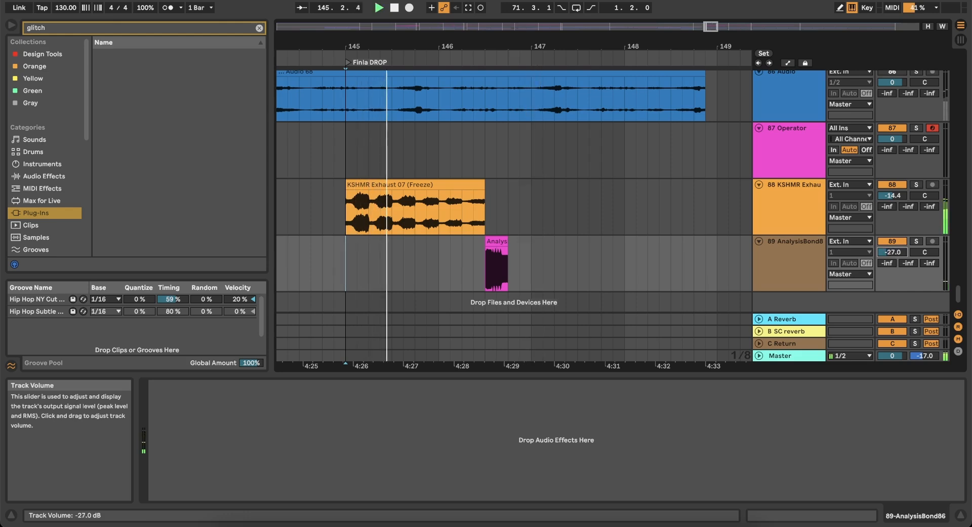
# Search the Prosmaples folder for "glitch" and open the fx_one-shot folder of Sample Magic - Dark Garage 3.
pyautogui.click(105, 29)
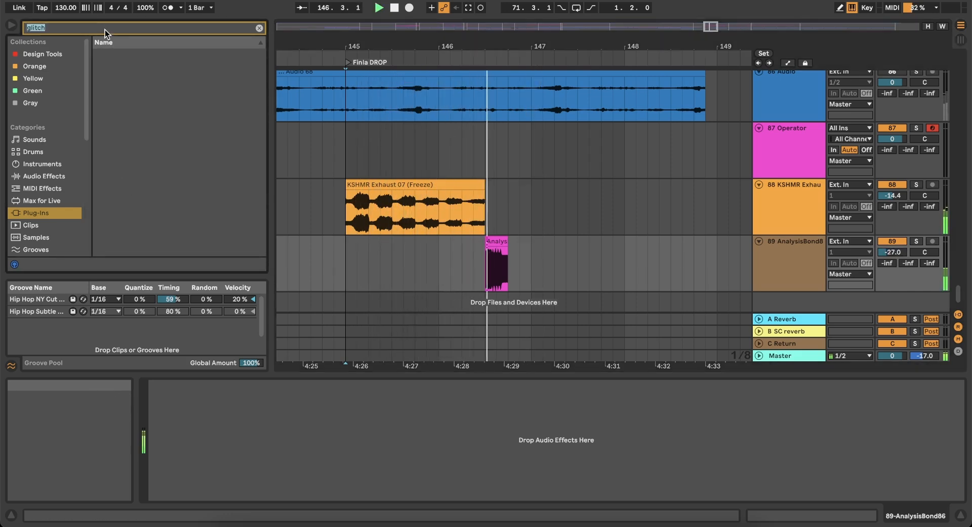
pyautogui.write('glitch')
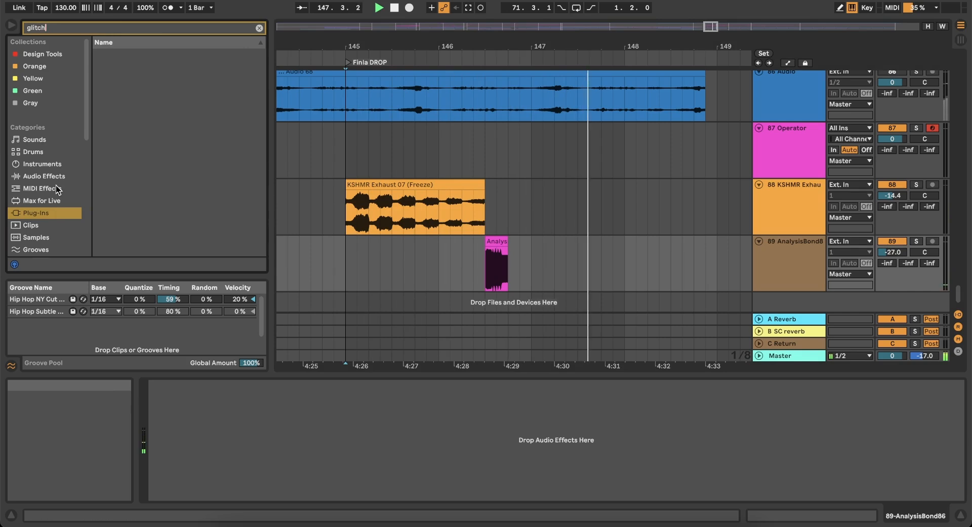
pyautogui.scroll(-5, 57, 189)
pyautogui.click(37, 203)
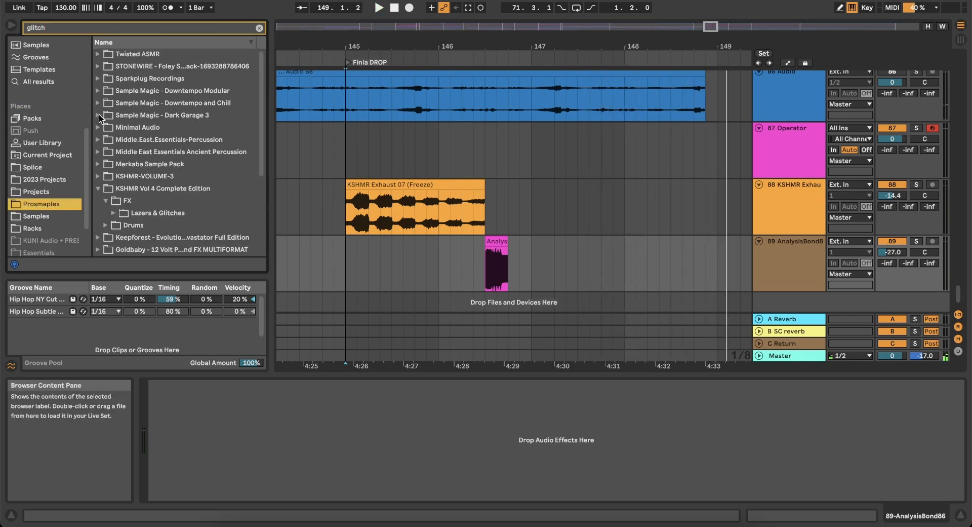
pyautogui.click(100, 116)
pyautogui.click(106, 127)
pyautogui.click(113, 139)
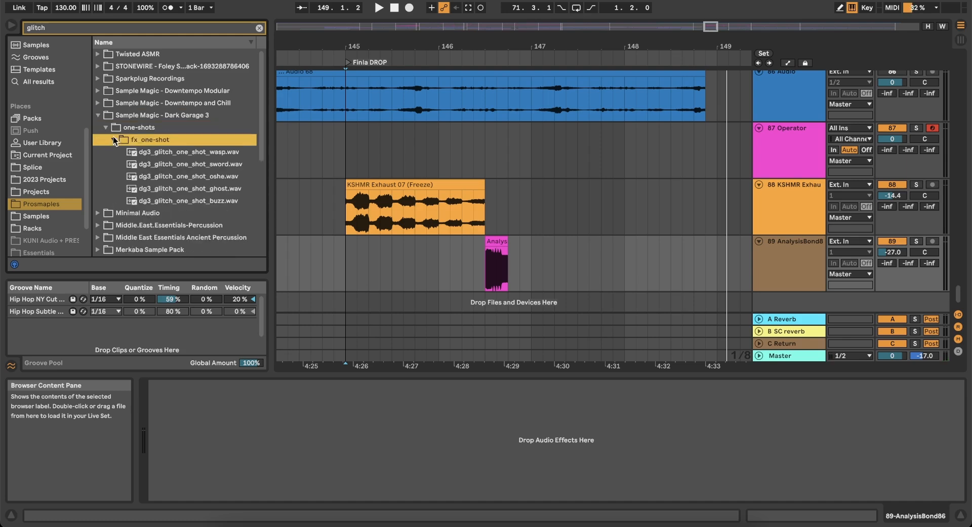
# Preview the dg3_glitch_one_shot samples from wasp through buzz.
pyautogui.click(194, 154)
pyautogui.press('Down')
pyautogui.press('Down')
pyautogui.press('Down')
pyautogui.press('Down')
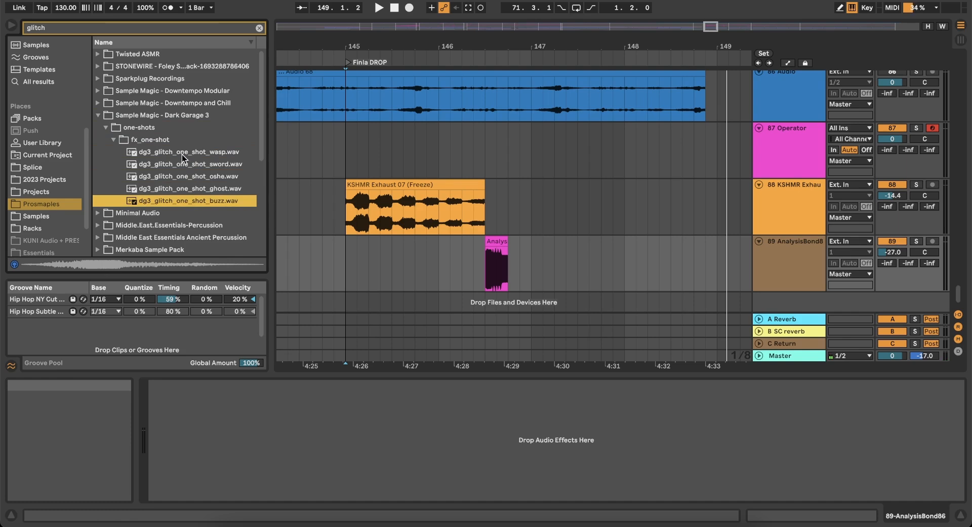
pyautogui.scroll(-1, 169, 151)
pyautogui.scroll(1, 169, 151)
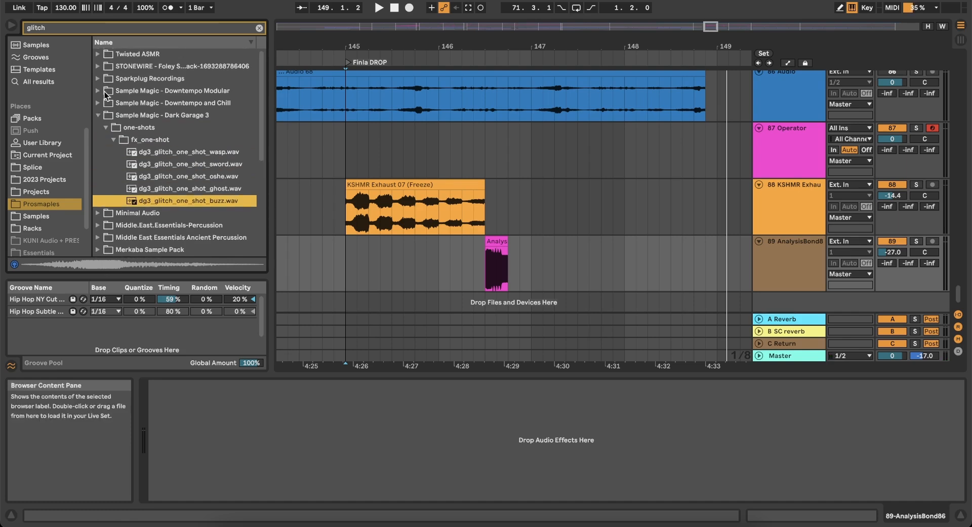
# Open the 140BPM folder of the STONEWIRE Loops and preview Loop 54 and Loops 48 through 42.
pyautogui.click(97, 66)
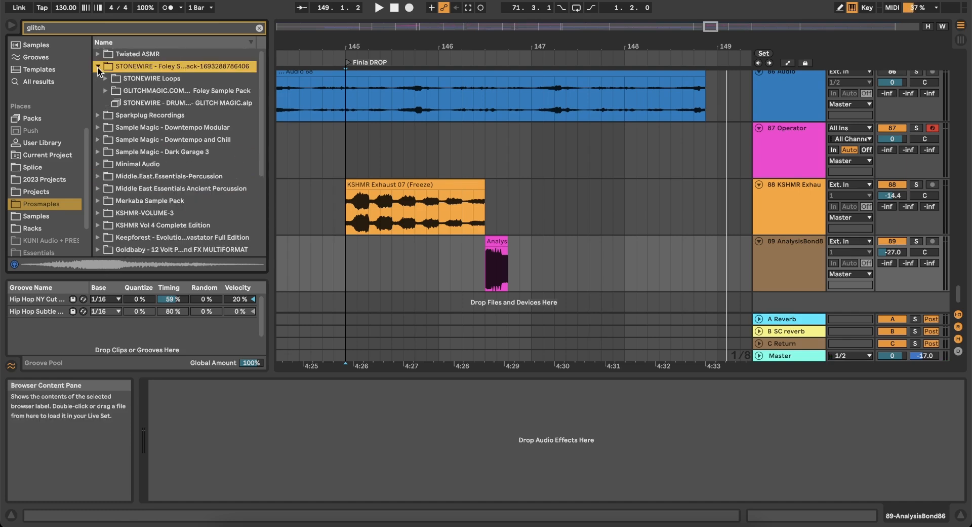
pyautogui.click(106, 79)
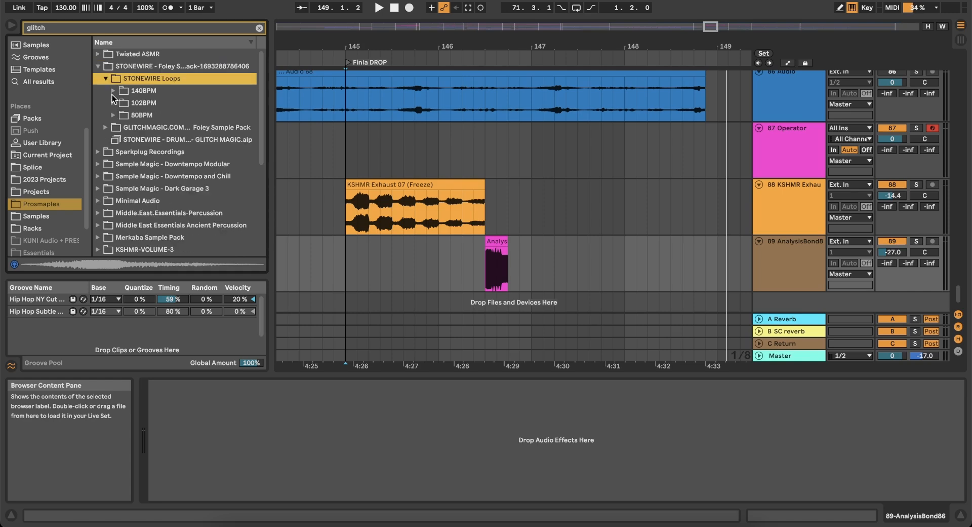
pyautogui.click(113, 92)
pyautogui.click(153, 107)
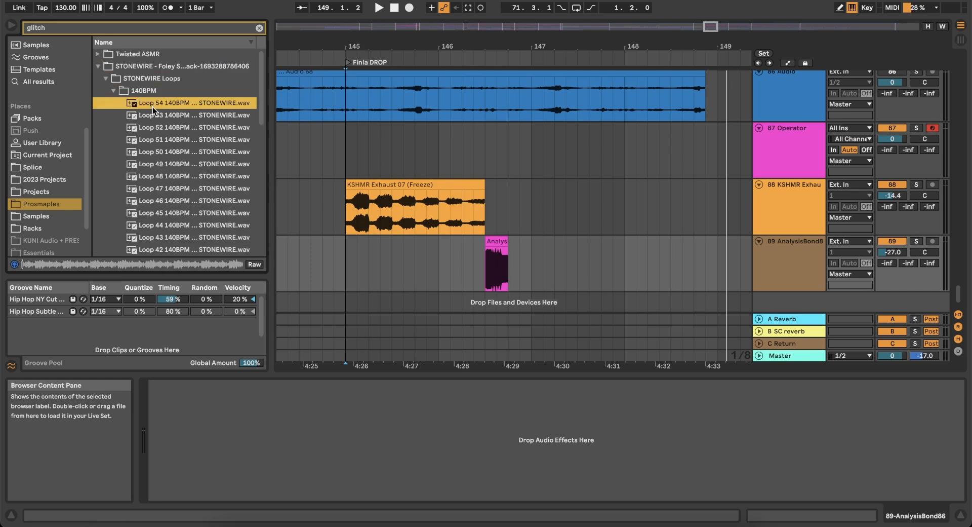
pyautogui.click(185, 176)
pyautogui.press('Down')
pyautogui.press('Down')
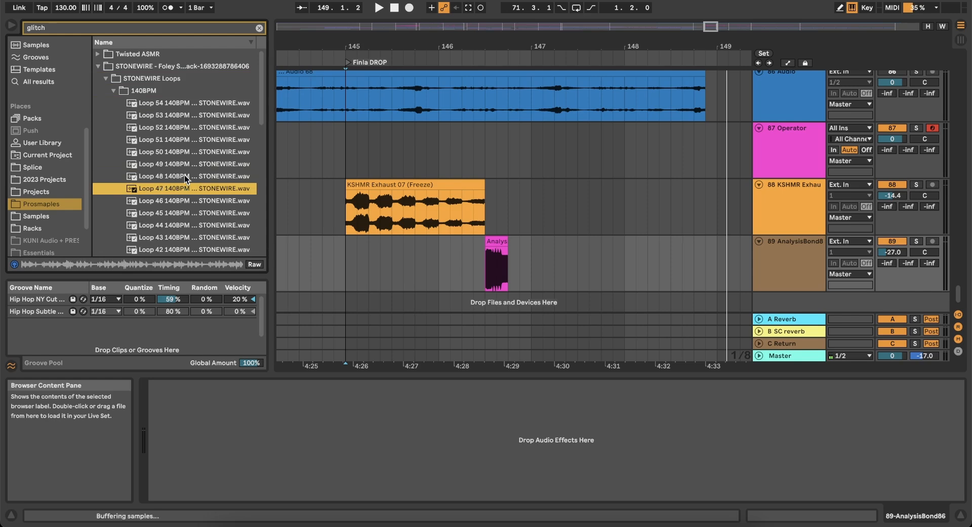
pyautogui.press('Down')
pyautogui.press('Down')
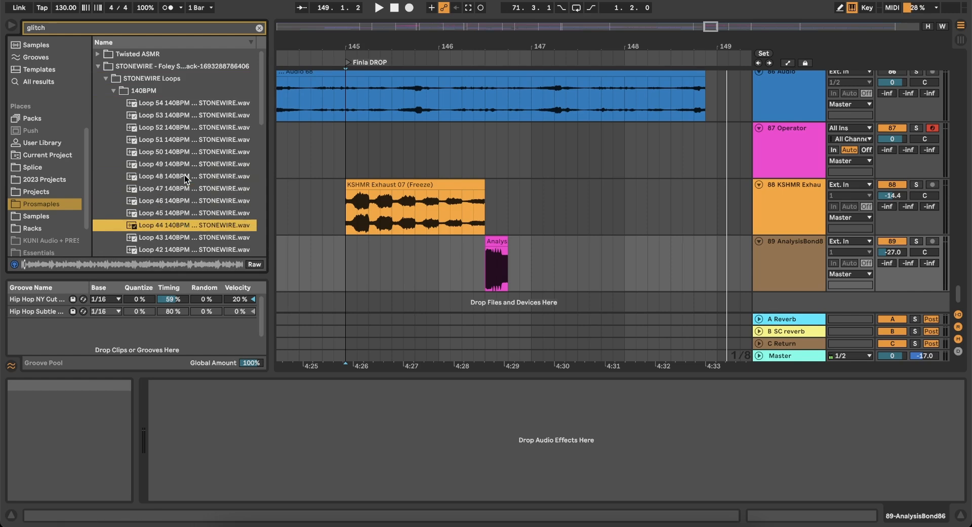
pyautogui.press('Down')
pyautogui.press('Down')
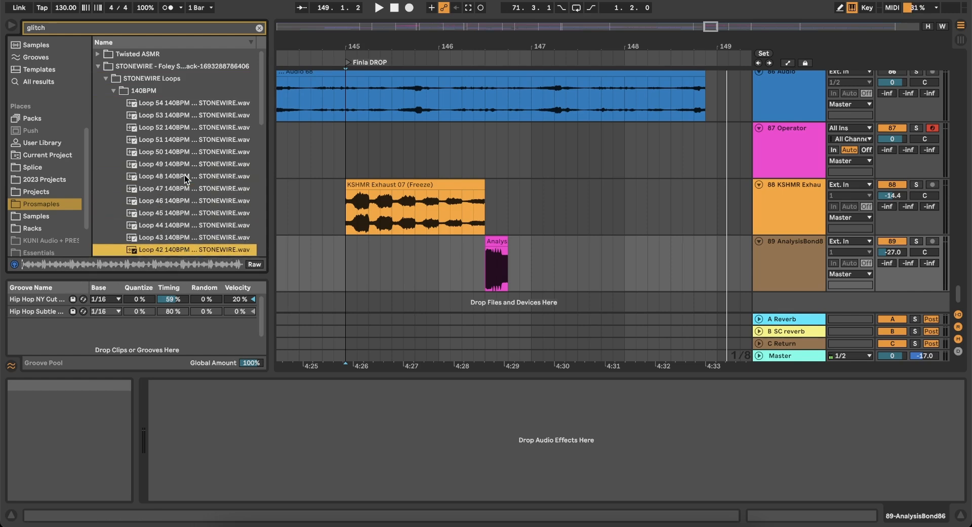
# Browse the sample packs to KSHMR-VOLUME-3 and open the KSHMR_Transformer_FX folder under KSHMR_Glitches_and_Industrial.
pyautogui.scroll(-10, 208, 67)
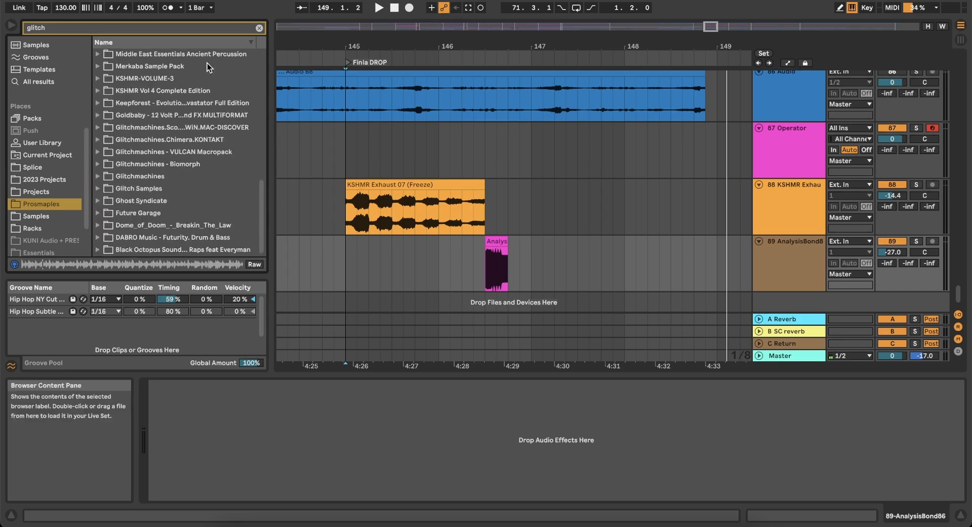
pyautogui.scroll(-2, 187, 84)
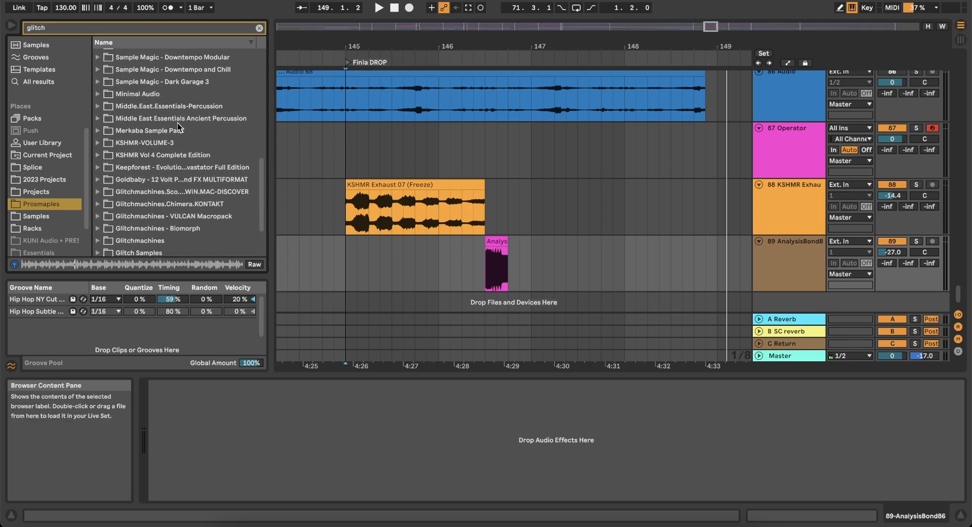
pyautogui.click(177, 123)
pyautogui.scroll(4, 177, 123)
pyautogui.scroll(-5, 177, 124)
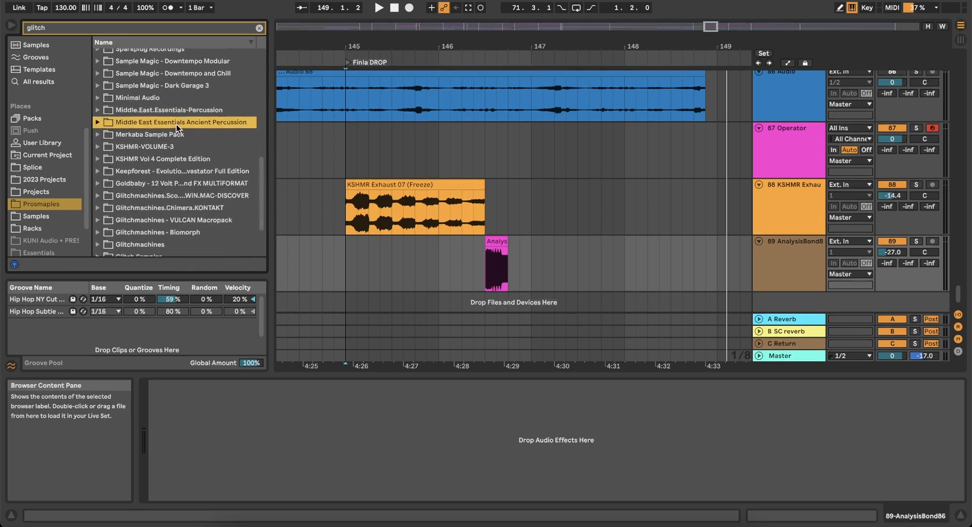
pyautogui.click(98, 125)
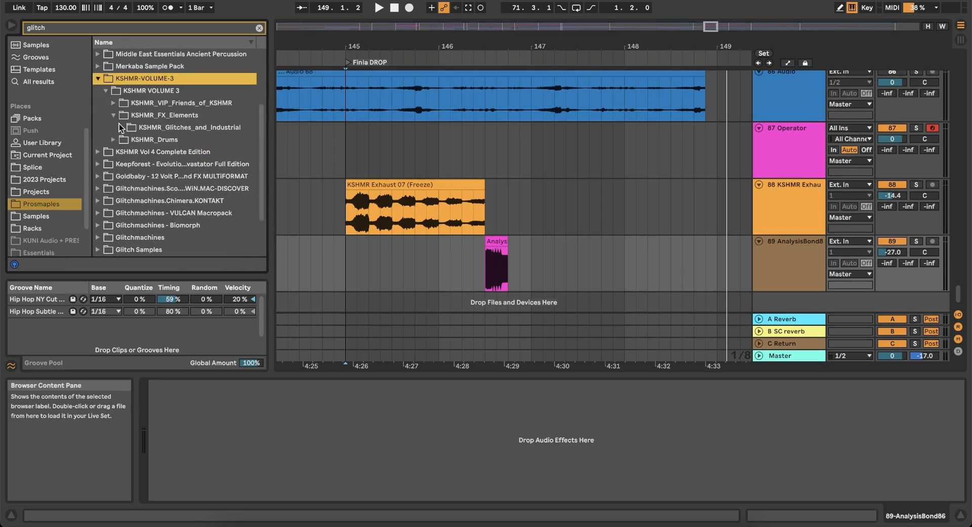
pyautogui.click(121, 128)
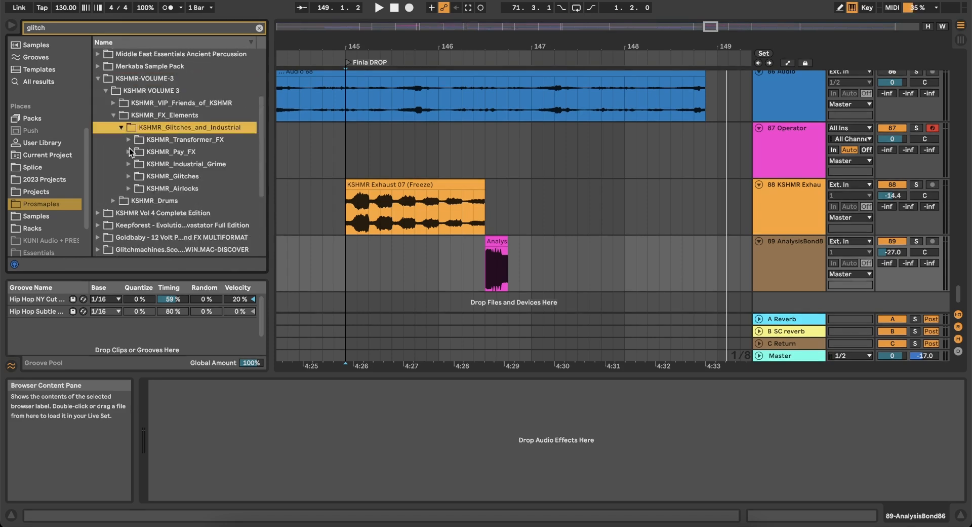
pyautogui.click(127, 141)
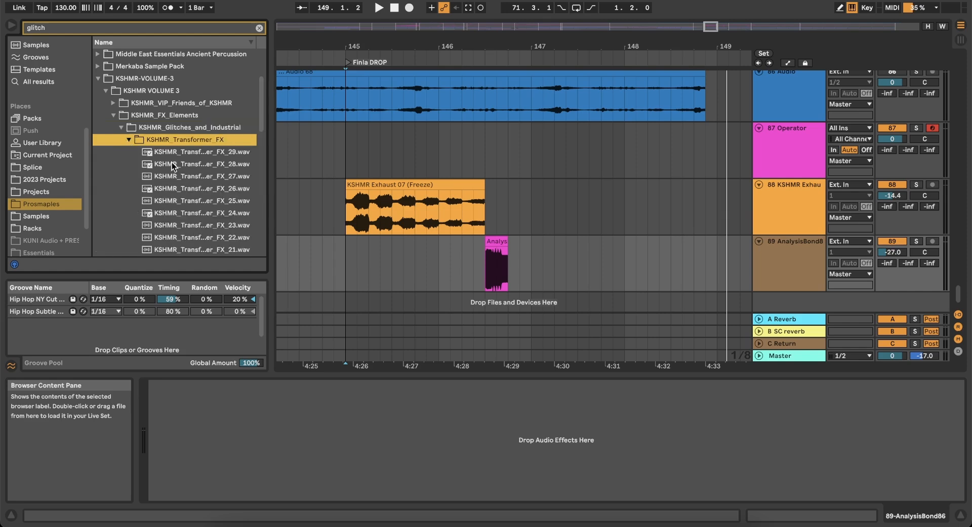
# Preview the KSHMR_Transformer_FX samples one after another from 28 down to 09.
pyautogui.click(172, 163)
pyautogui.click(190, 197)
pyautogui.scroll(-5, 192, 201)
pyautogui.press('Down')
pyautogui.press('Down')
pyautogui.press('Down')
pyautogui.press('Down')
pyautogui.press('Down')
pyautogui.press('Down')
pyautogui.press('Down')
pyautogui.press('Down')
pyautogui.press('Down')
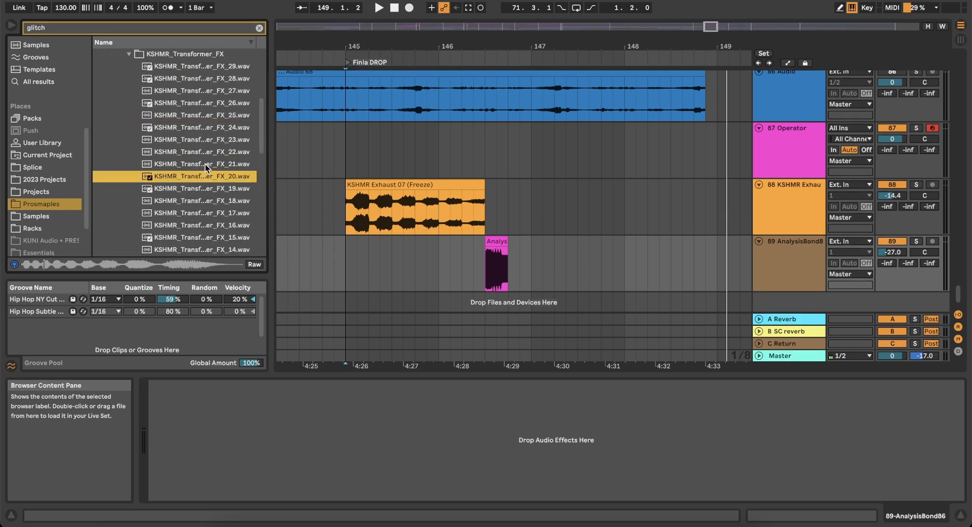
pyautogui.press('Down')
pyautogui.press('Down')
pyautogui.press('Down')
pyautogui.press('Down')
pyautogui.press('Down')
pyautogui.press('Down')
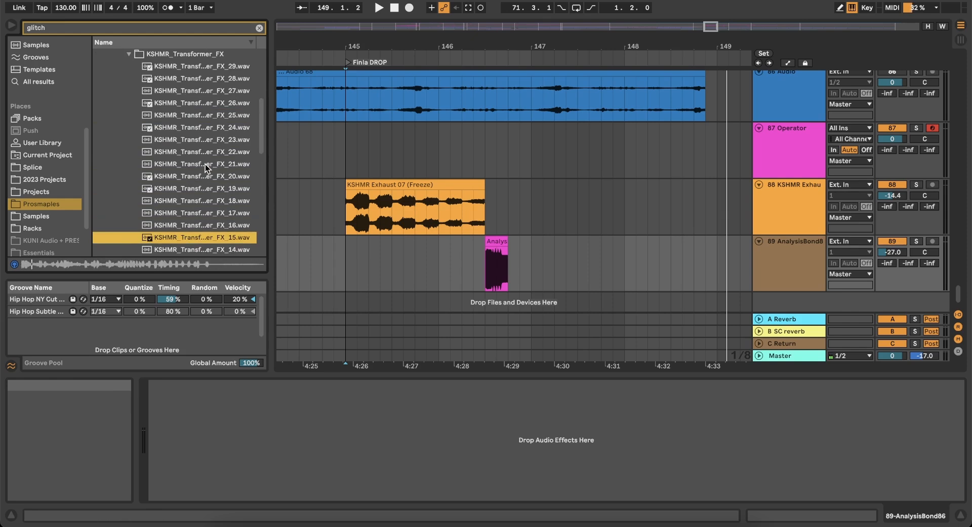
pyautogui.press('Down')
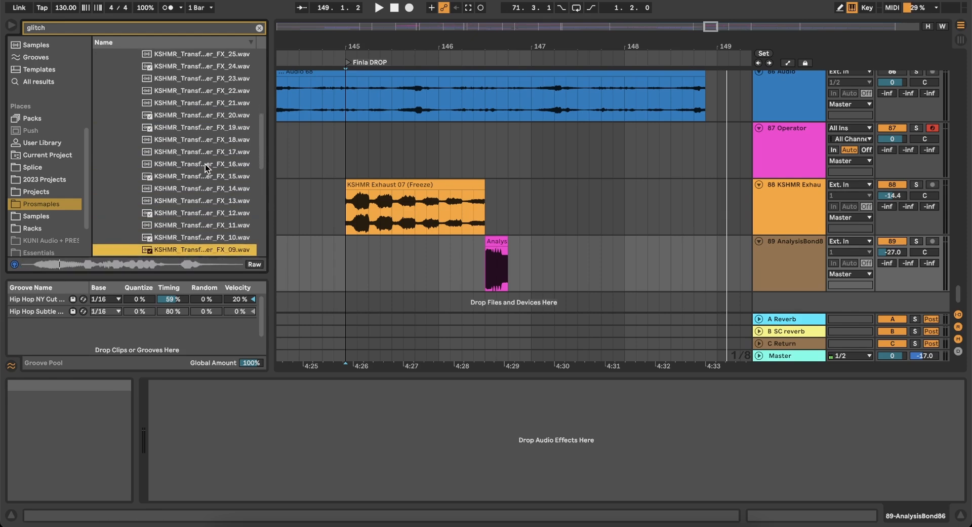
# Play the end of the KSHMR Exhaust clip with the glitch and select the AnalysisBond86 clip at 146.3.1.
pyautogui.click(497, 231)
pyautogui.press('space')
pyautogui.click(494, 241)
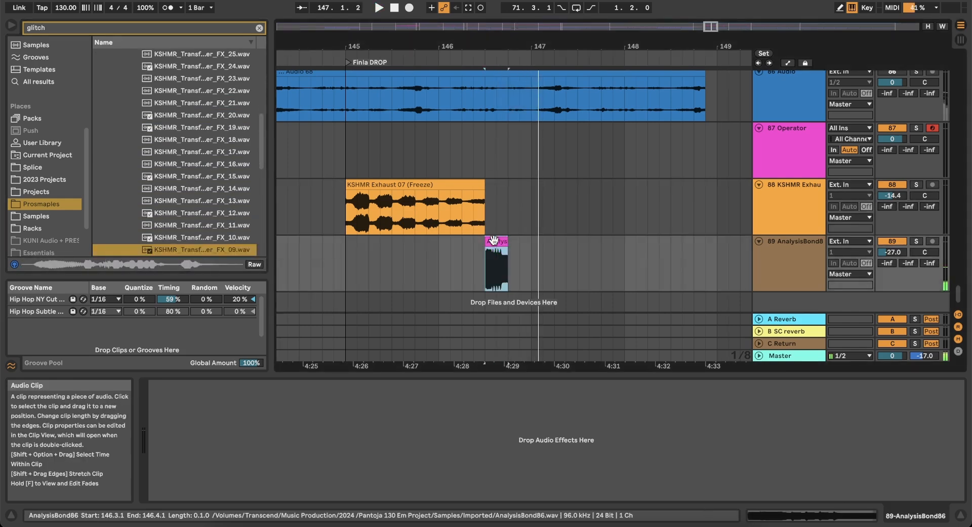
# Duplicate the AnalysisBond86 clip to 146.4.1, reverse the copy and transpose it to +24 semitones.
pyautogui.press('super+d')
pyautogui.press('space')
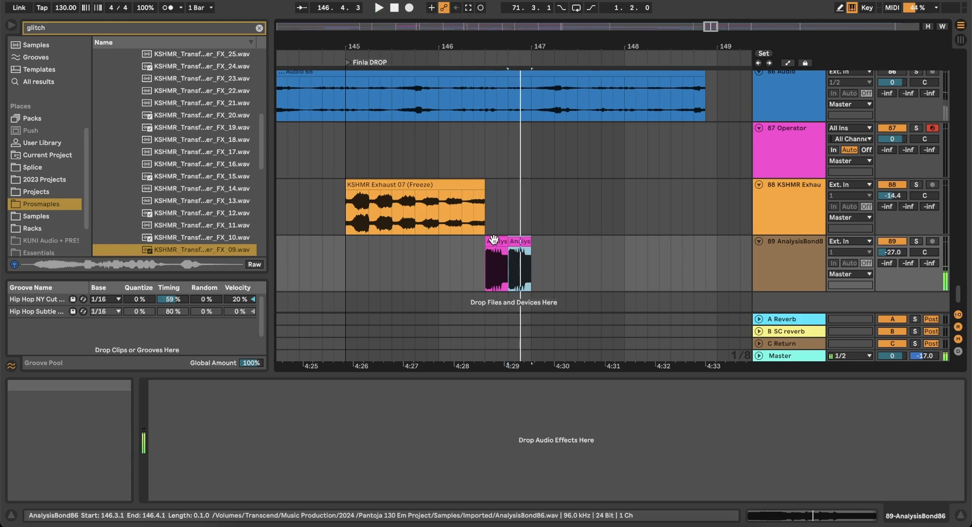
pyautogui.click(804, 516)
pyautogui.click(331, 494)
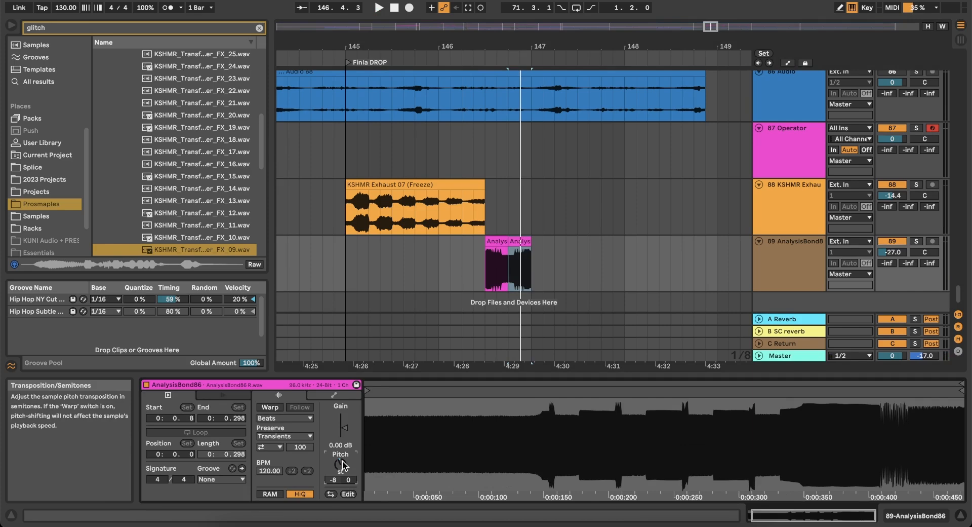
pyautogui.press('Return')
pyautogui.press('space')
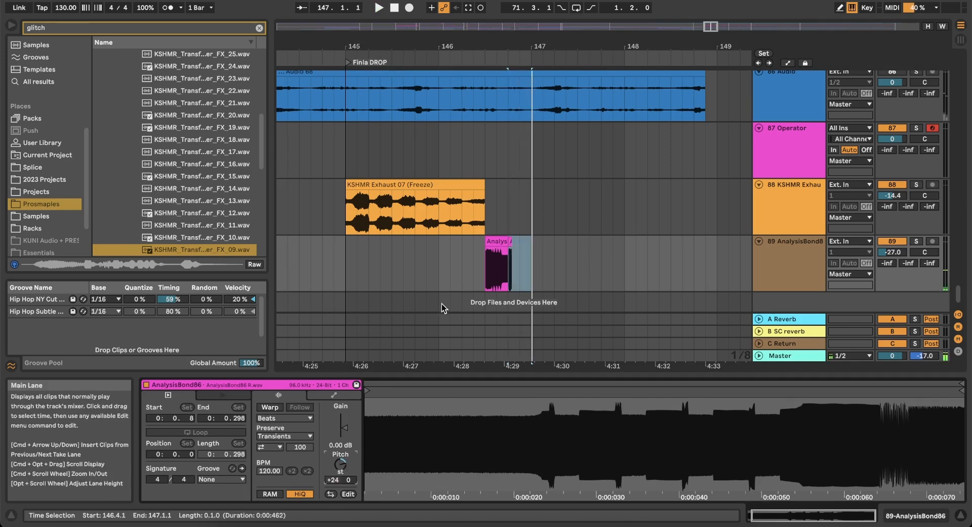
# Solo the AnalysisBond86 track and duplicate its short +24 semitone clip directly after itself.
pyautogui.scroll(5, 476, 289)
pyautogui.click(620, 239)
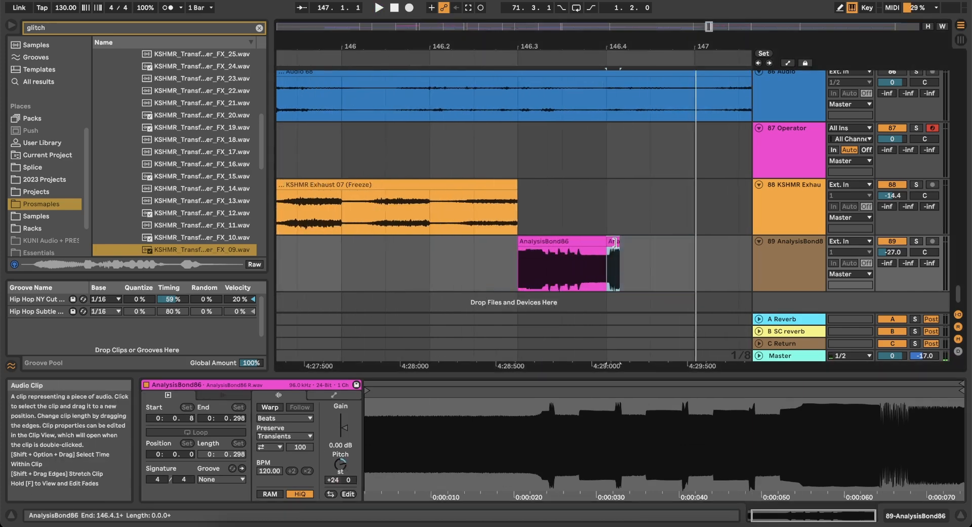
pyautogui.click(916, 241)
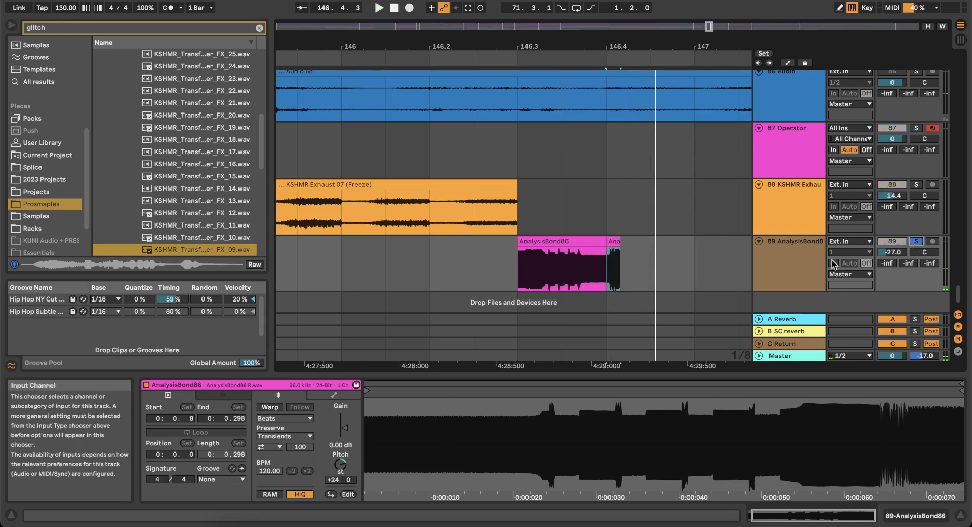
pyautogui.press('super+d')
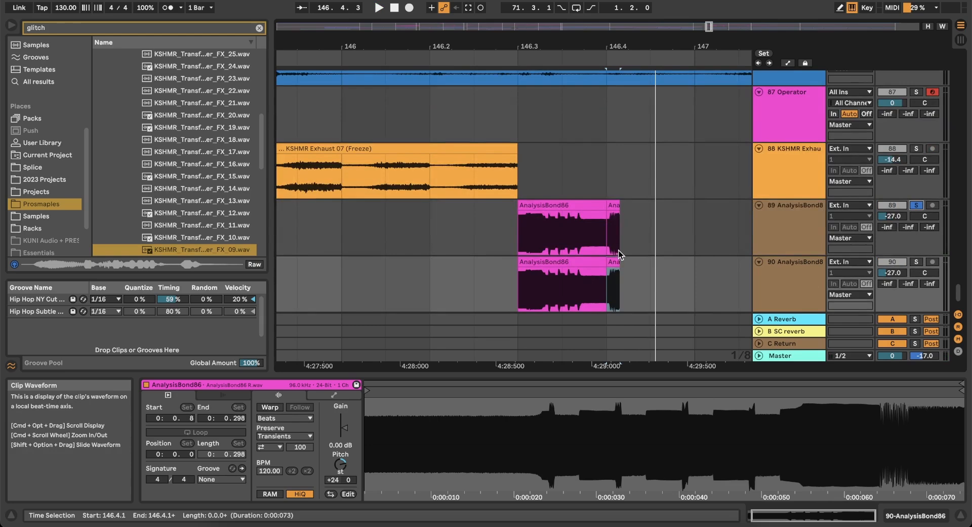
pyautogui.press('Delete')
pyautogui.click(614, 206)
pyautogui.press('super+d')
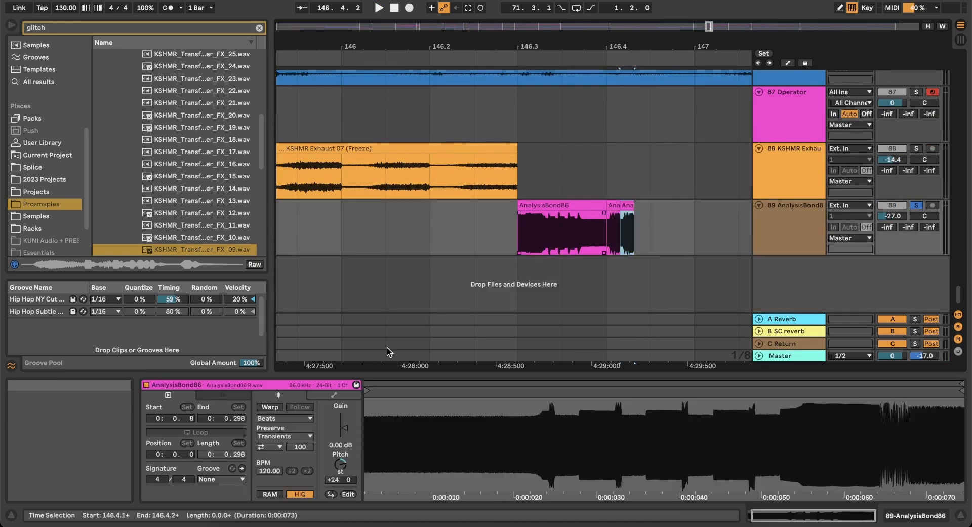
# Transpose the newly duplicated short clip to -12 semitones and set its end at 146.4.3.
pyautogui.click(337, 466)
pyautogui.write('-1')
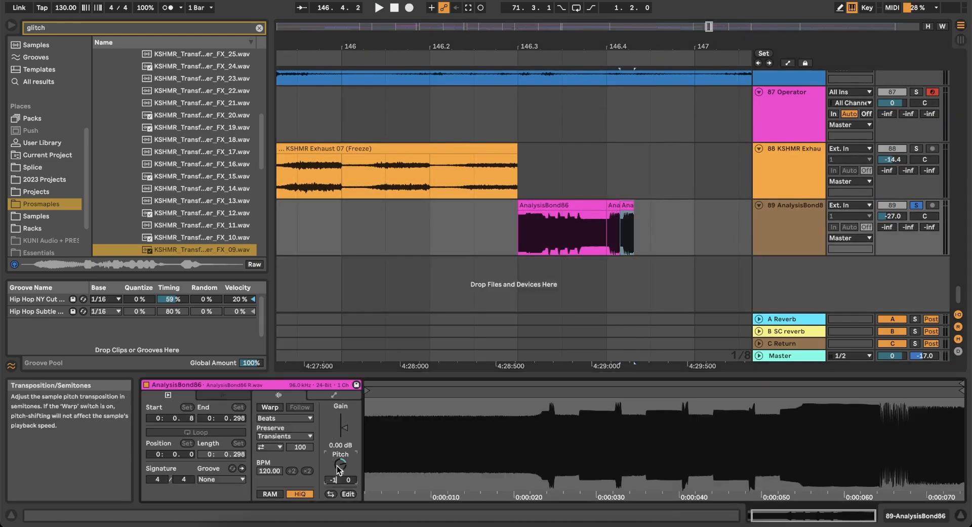
pyautogui.write('2')
pyautogui.press('Return')
pyautogui.moveTo(730, 207); pyautogui.dragTo(647, 211)
# Duplicate the -12 semitone clip to 146.4.3, reverse the copy and transpose it to +35 semitones.
pyautogui.press('super+d')
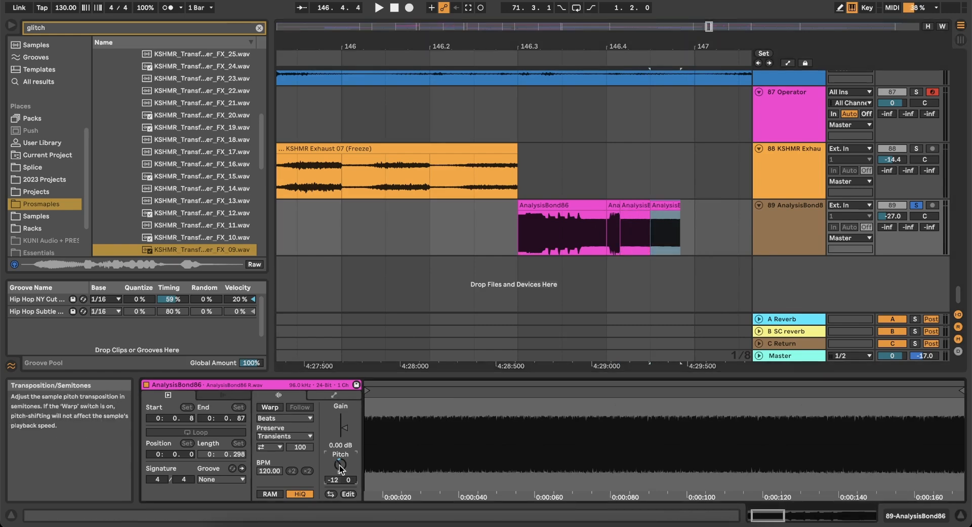
pyautogui.press('Return')
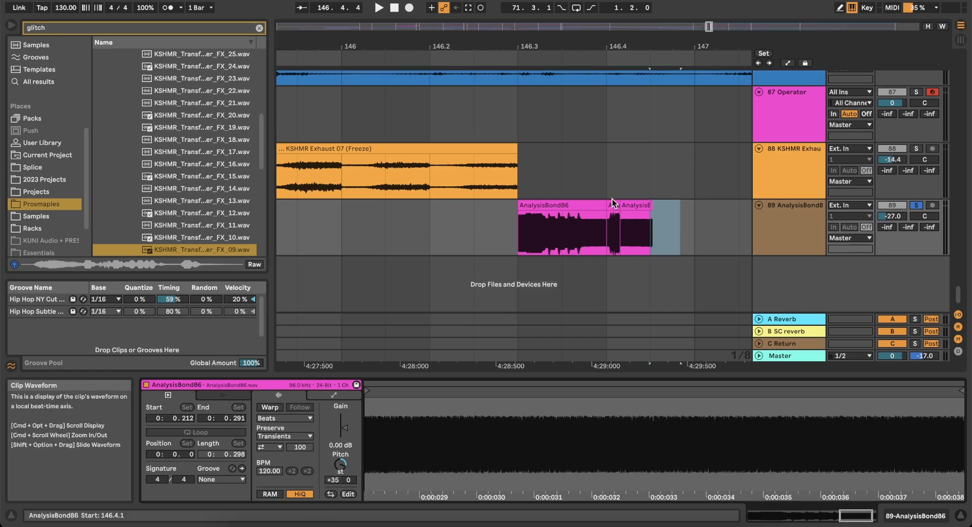
pyautogui.click(656, 205)
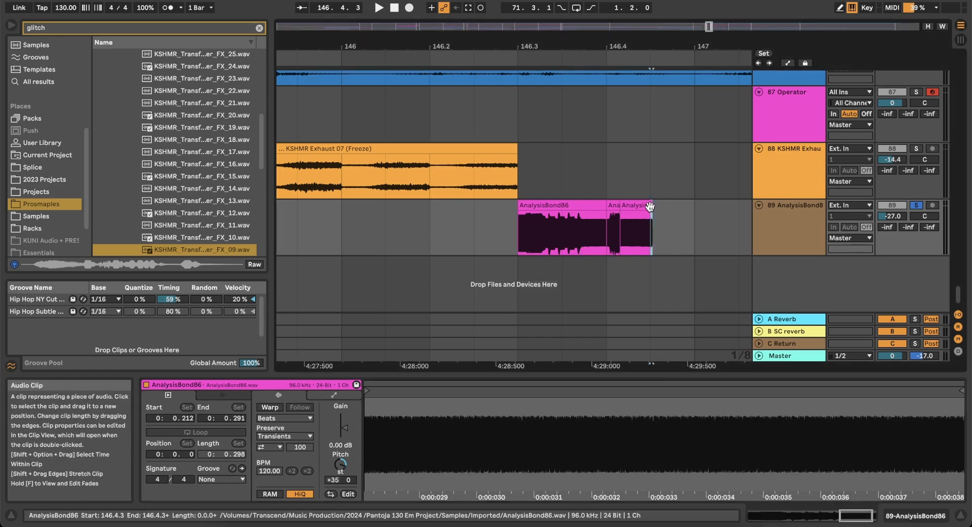
pyautogui.rightClick(651, 205)
# Turn on Warp for the -12 and +35 semitone clips and set the latter's clip tempo to 134 BPM.
pyautogui.click(412, 411)
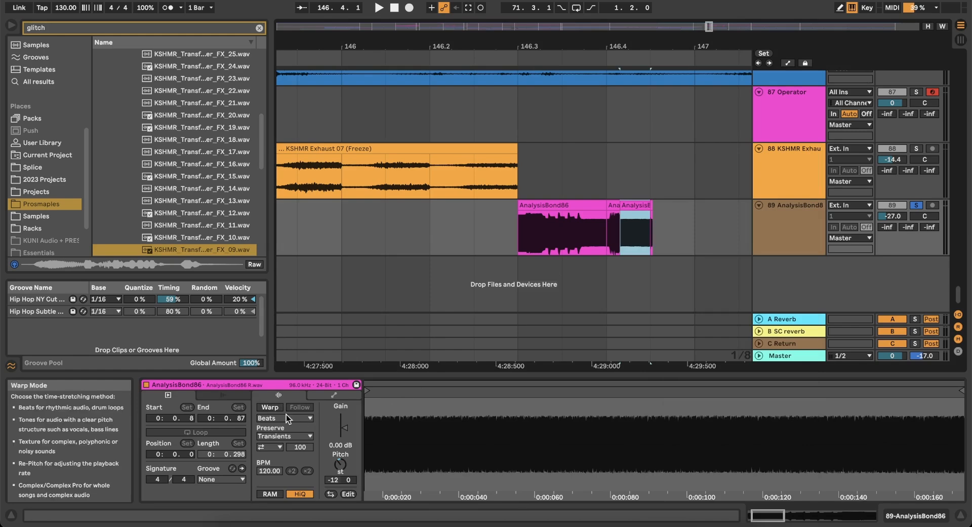
pyautogui.click(270, 407)
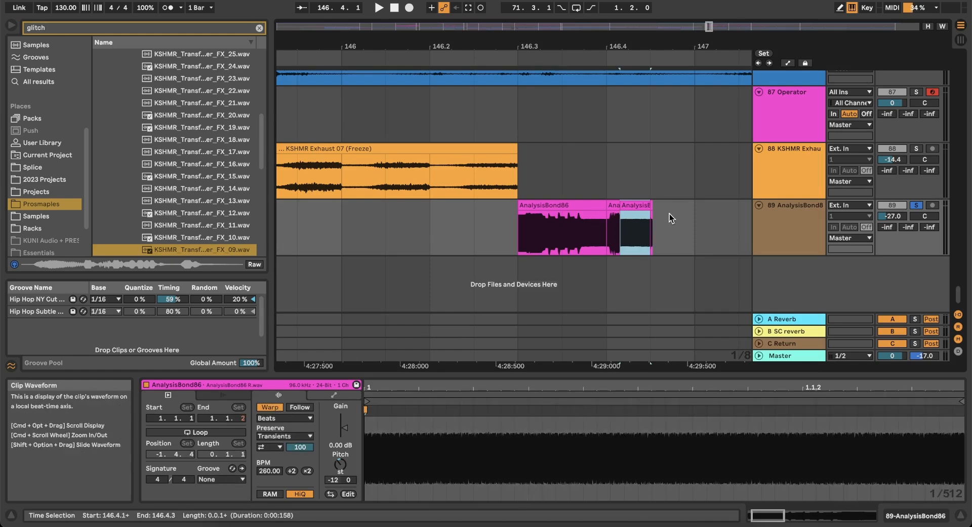
pyautogui.scroll(5, 669, 214)
pyautogui.click(619, 204)
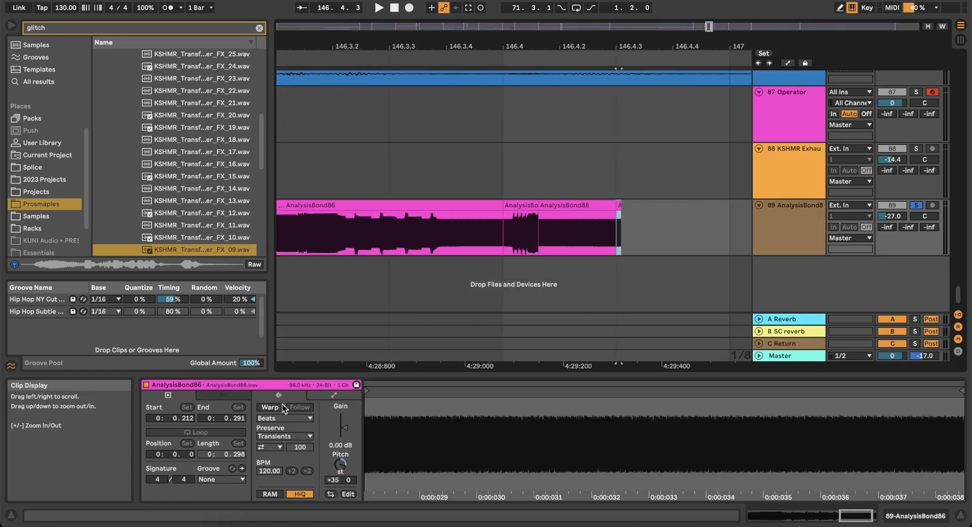
pyautogui.moveTo(270, 471); pyautogui.dragTo(270, 413)
# Raise the +35 semitone clip's tempo to 842 BPM and extend the clip to end at 147.1.1.
pyautogui.click(622, 206)
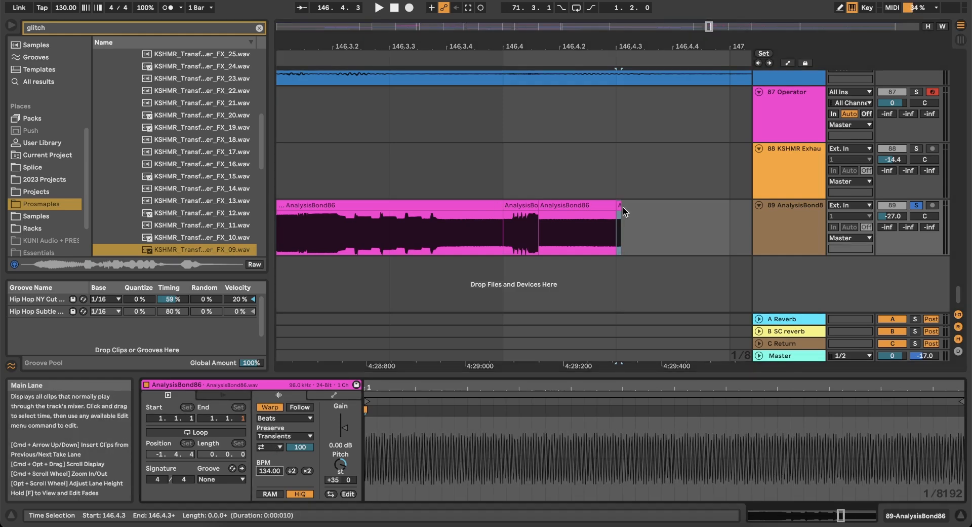
pyautogui.moveTo(622, 212); pyautogui.dragTo(659, 212)
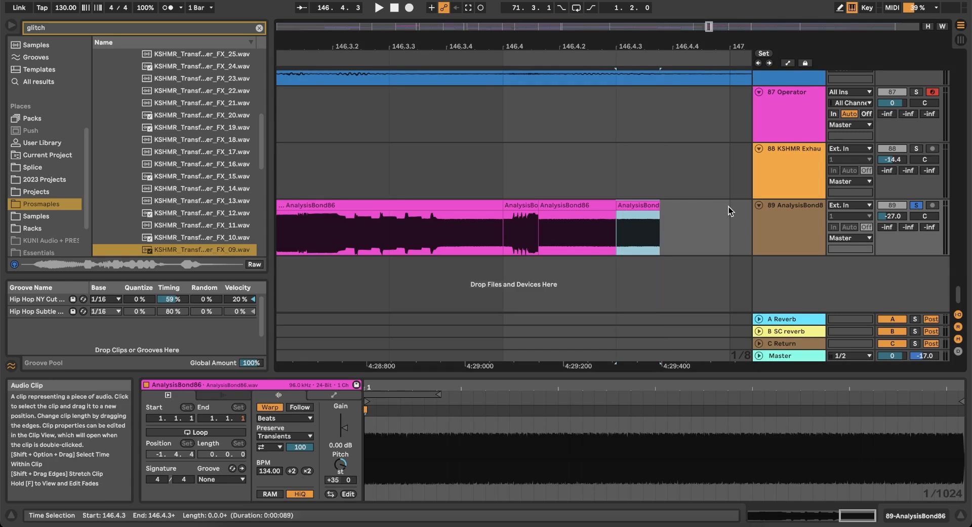
pyautogui.moveTo(270, 472); pyautogui.dragTo(271, 432)
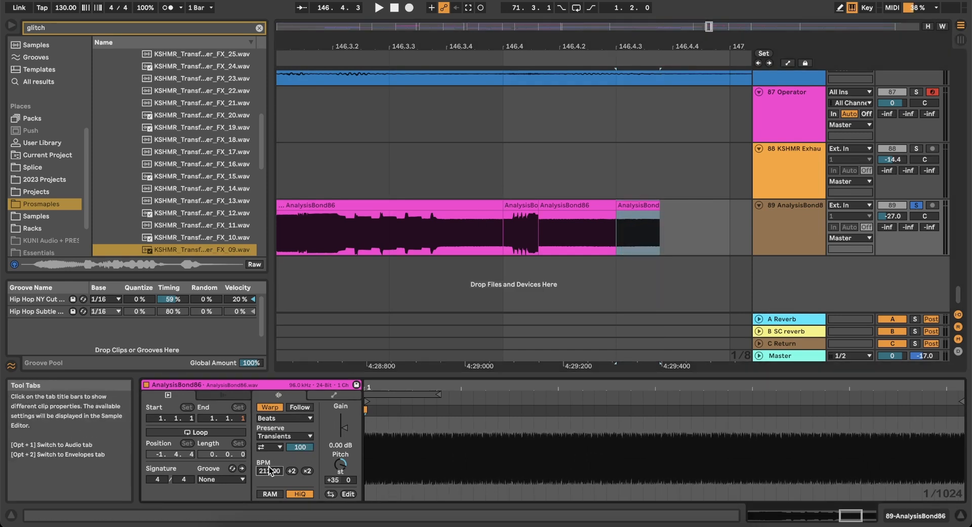
pyautogui.moveTo(270, 471); pyautogui.dragTo(269, 233)
pyautogui.moveTo(659, 206); pyautogui.dragTo(709, 207)
pyautogui.scroll(-5, 648, 200)
pyautogui.scroll(-2, 647, 201)
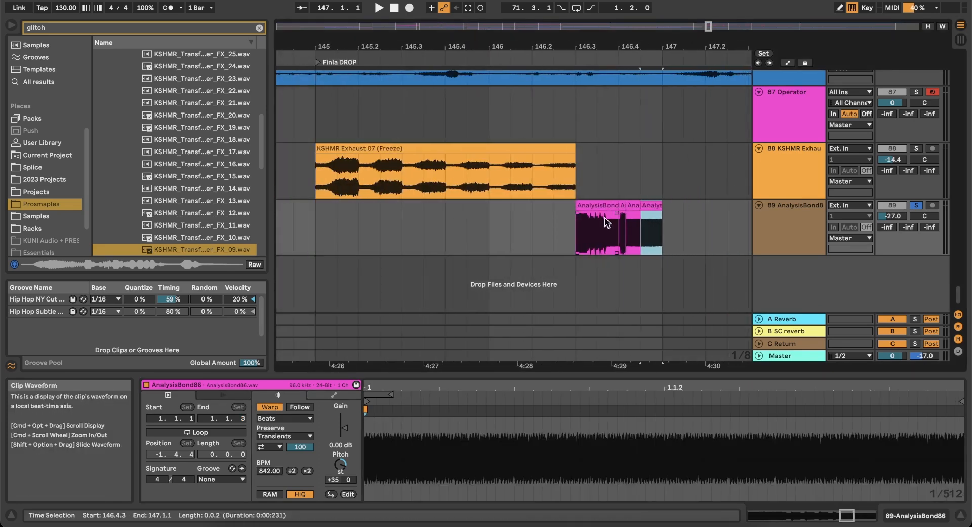
# Play the soloed glitch sequence from 146.3.3 and again from 146.2.1.
pyautogui.click(603, 226)
pyautogui.press('space')
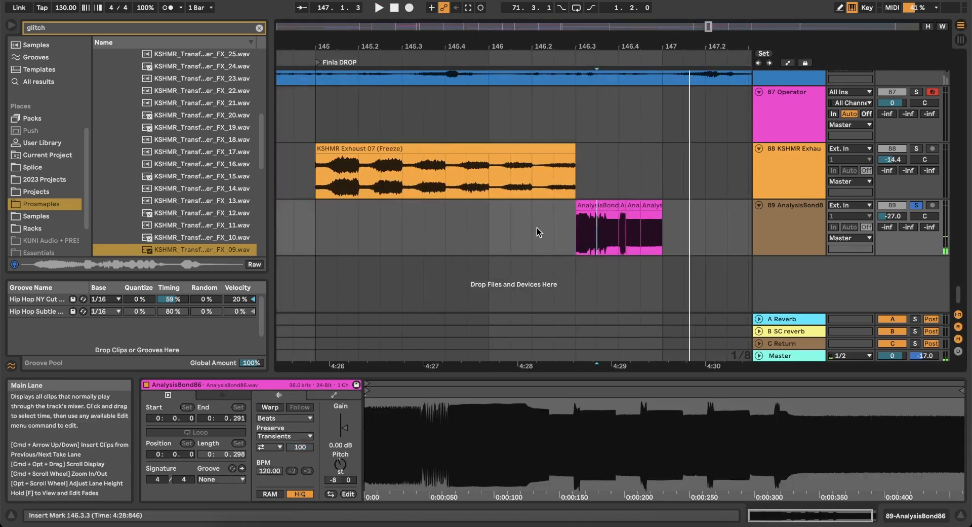
pyautogui.click(537, 227)
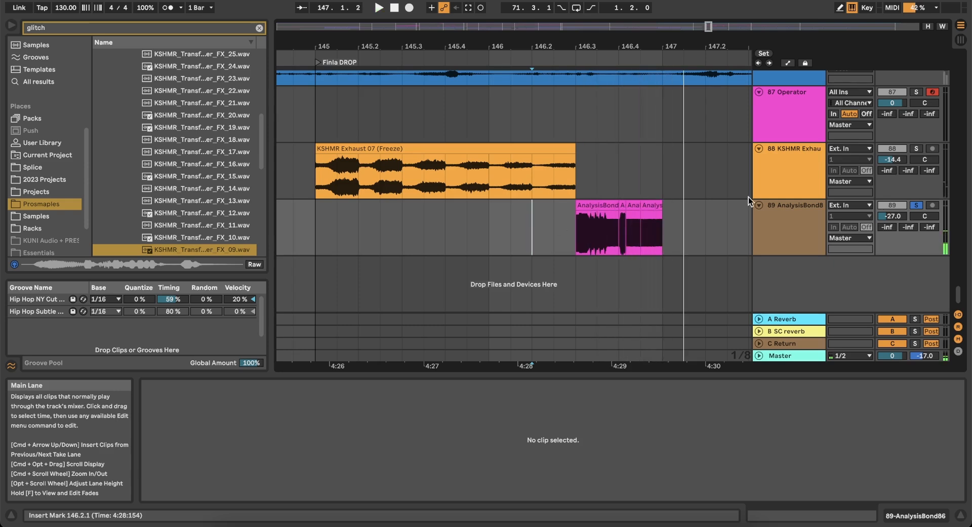
pyautogui.press('space')
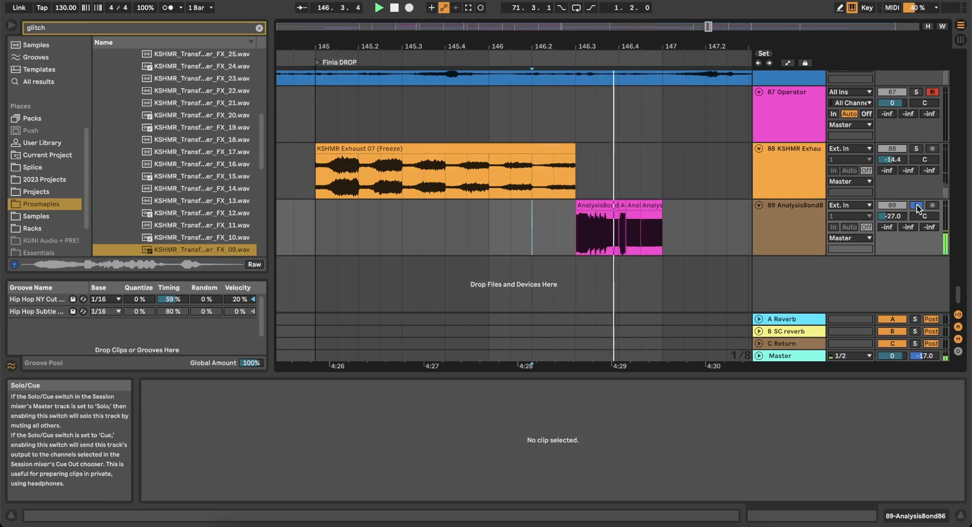
# Unsolo the AnalysisBond86 track and replay the glitch sequence from 146.2.1 with the full mix.
pyautogui.click(918, 205)
pyautogui.press('space')
pyautogui.press('space')
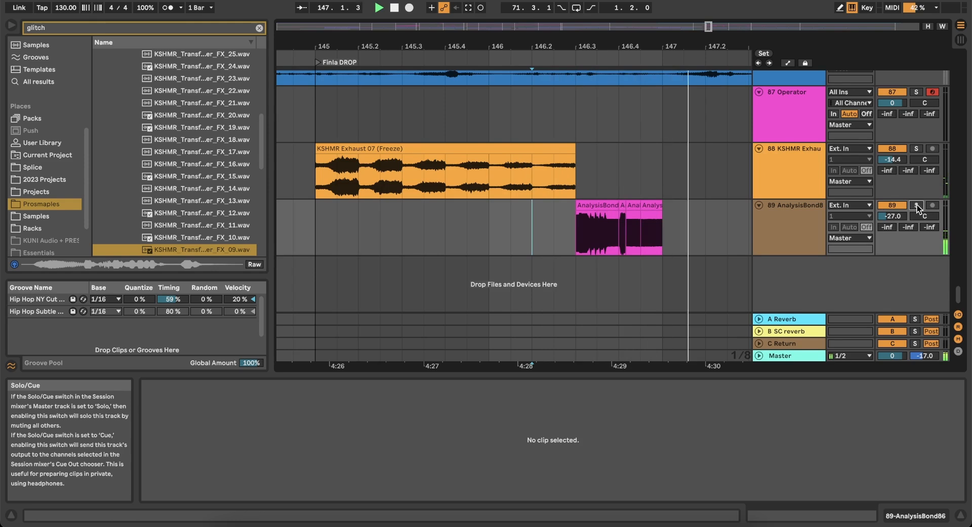
pyautogui.press('space')
pyautogui.press('space')
pyautogui.hscroll(3, 664, 229)
pyautogui.scroll(1, 664, 230)
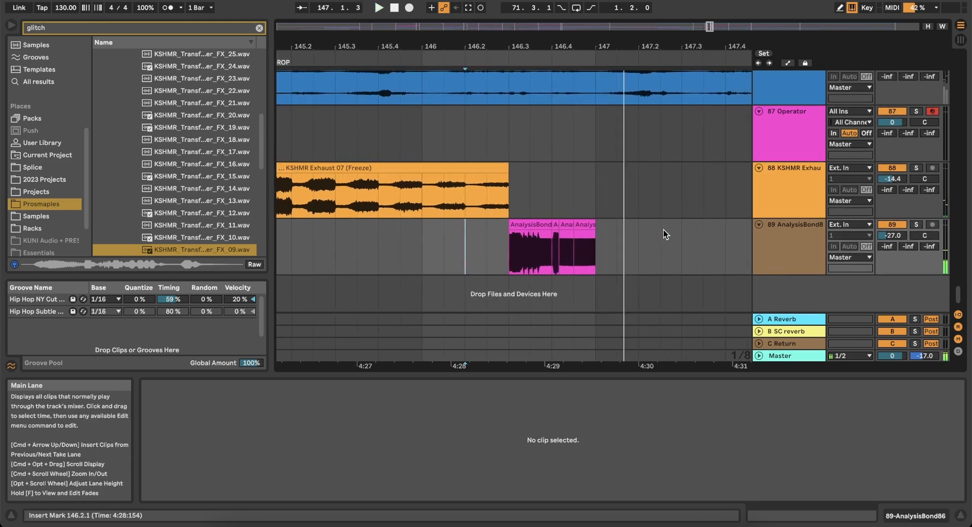
pyautogui.press('space')
pyautogui.press('space')
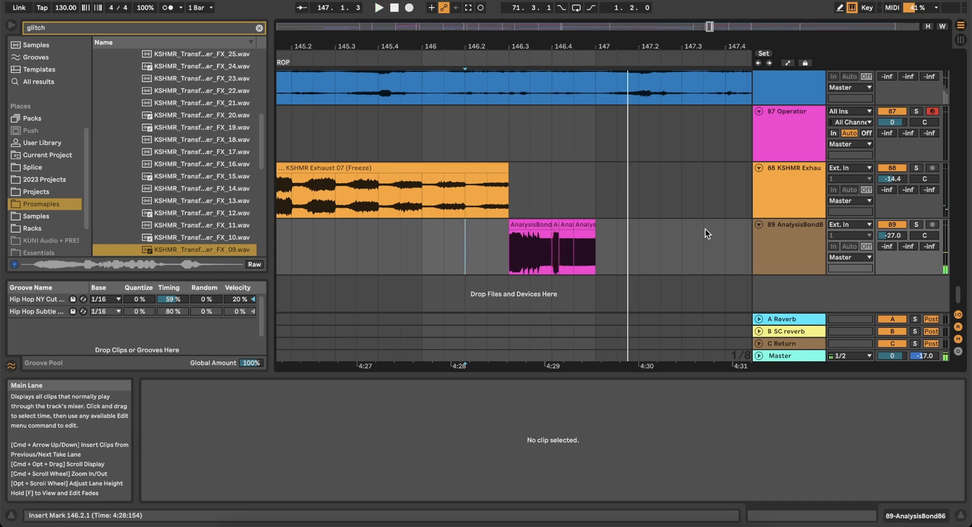
pyautogui.click(770, 234)
pyautogui.scroll(4, 579, 247)
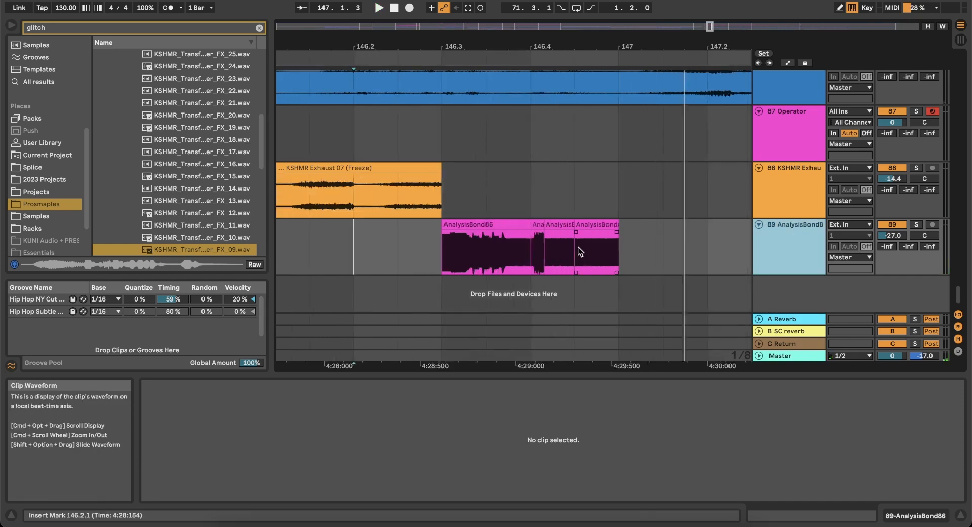
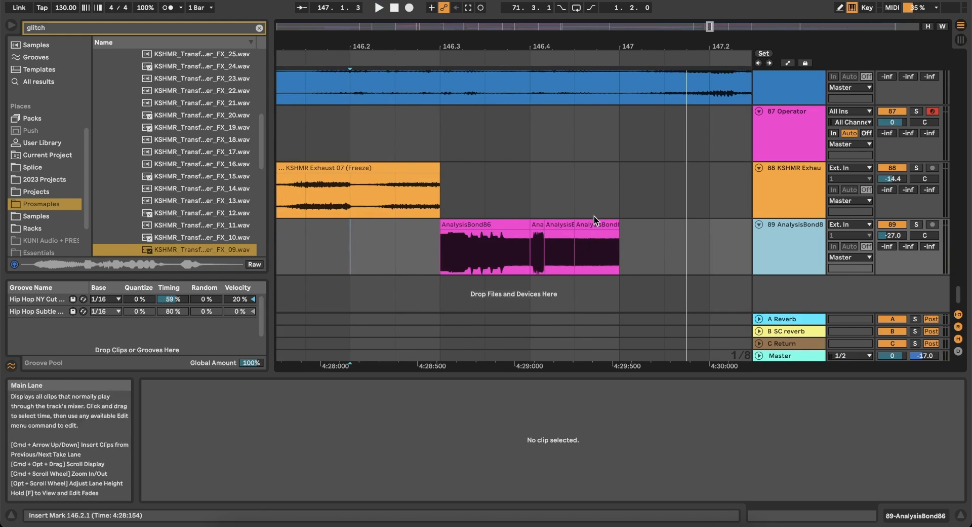
# Solo the AnalysisBond86 track again and play the glitch sequence from its first clip at 146.3.1.
pyautogui.click(919, 222)
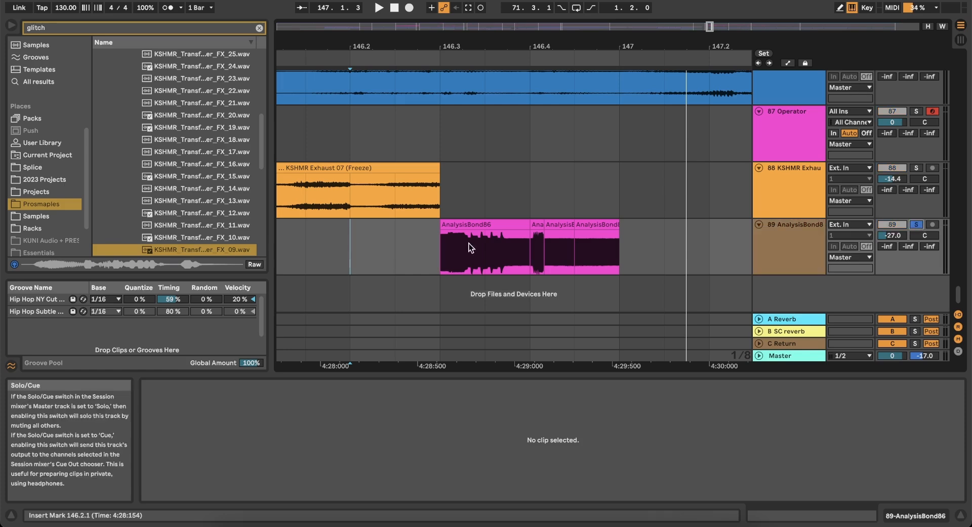
pyautogui.click(462, 226)
pyautogui.press('space')
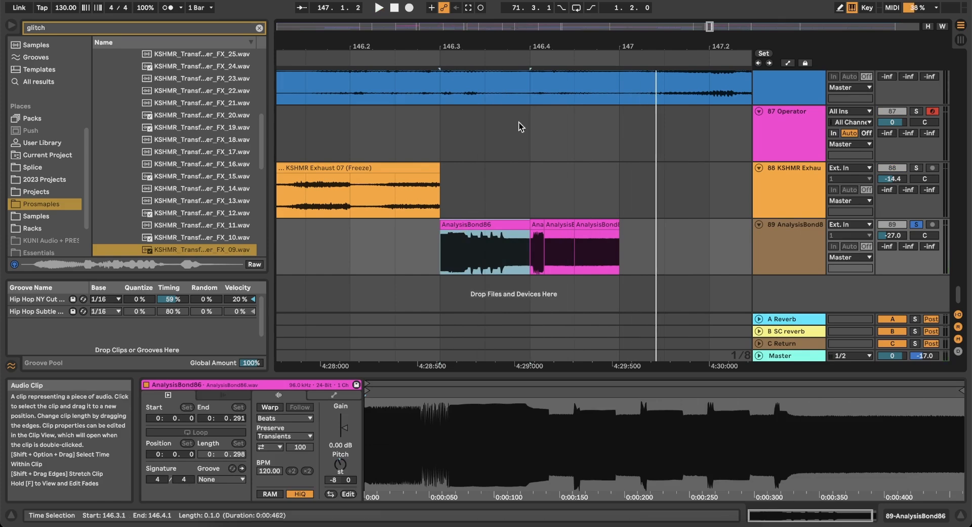
pyautogui.press('-')
pyautogui.press('-')
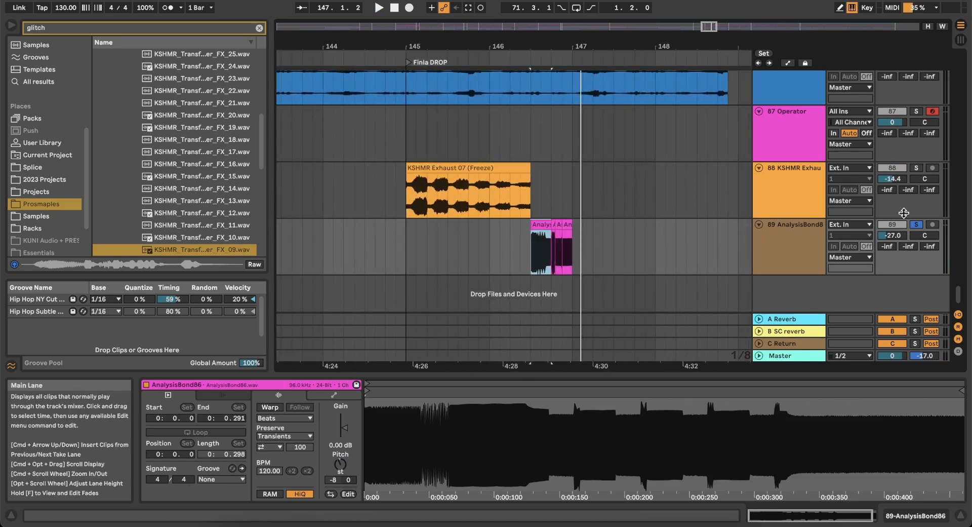
# Take the AnalysisBond86 track out of solo and play the final drop in context from 144.2.1.
pyautogui.click(917, 225)
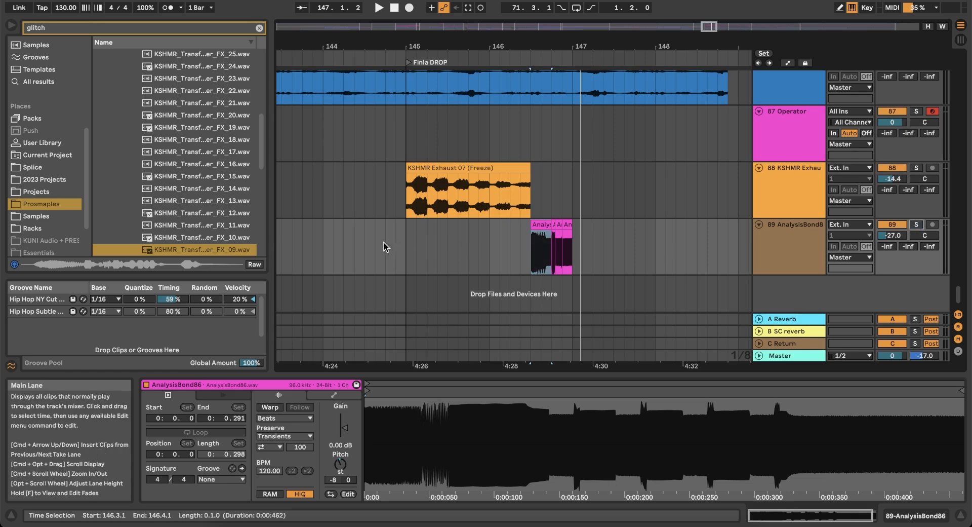
pyautogui.click(343, 230)
pyautogui.press('space')
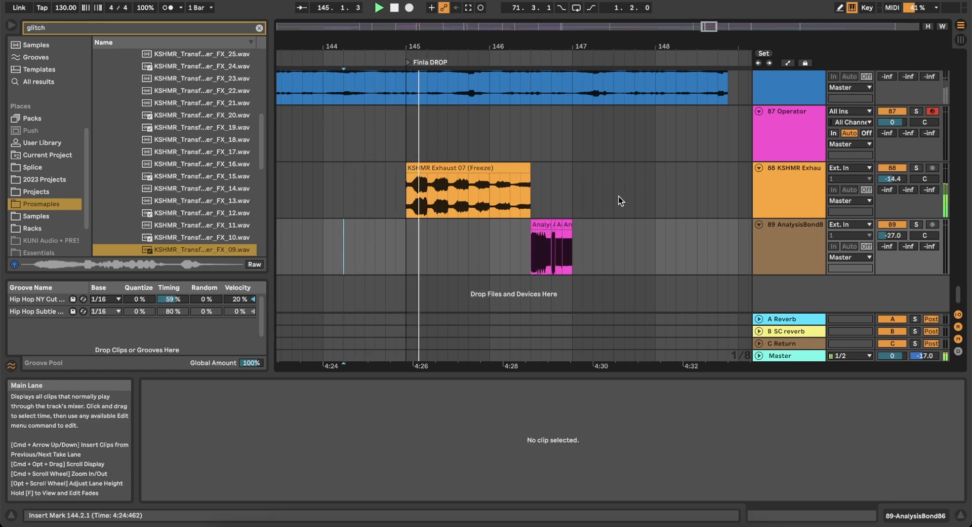
pyautogui.press('-')
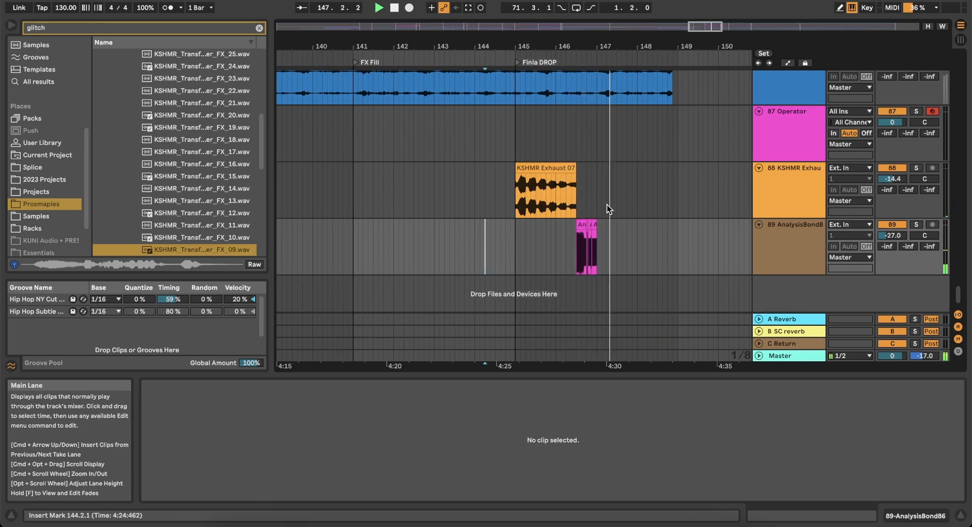
pyautogui.hscroll(4, 607, 205)
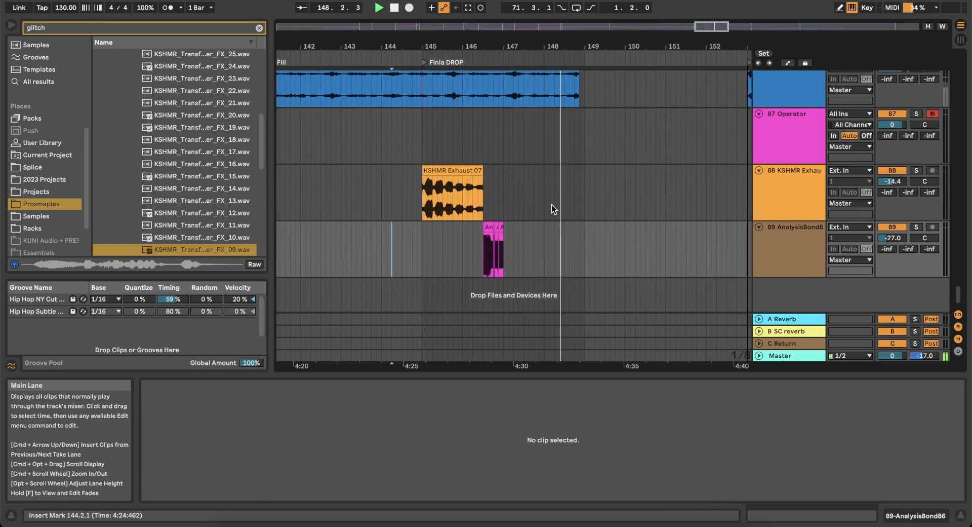
pyautogui.scroll(-2, 552, 205)
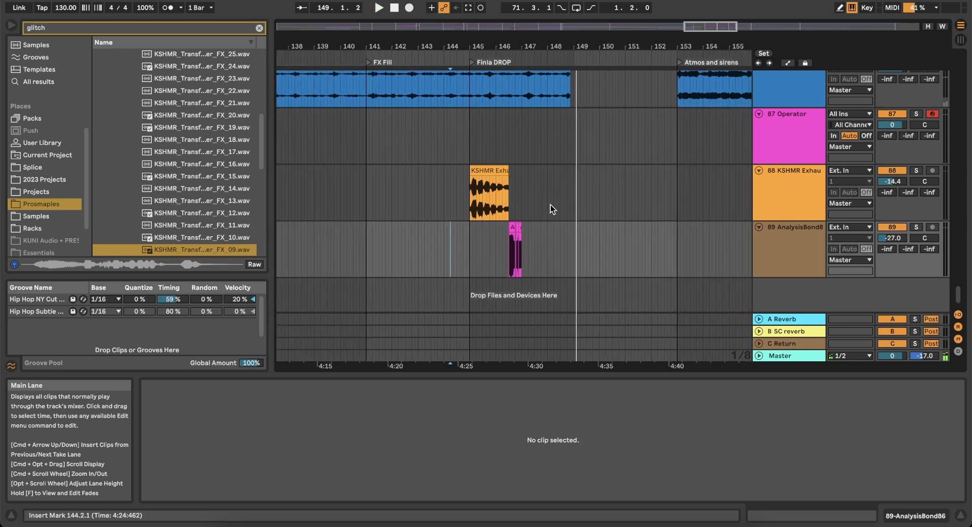
# Set the arrangement's fixed grid to 4 Bars and play the final drop from 145.1.1.
pyautogui.click(358, 195)
pyautogui.rightClick(358, 194)
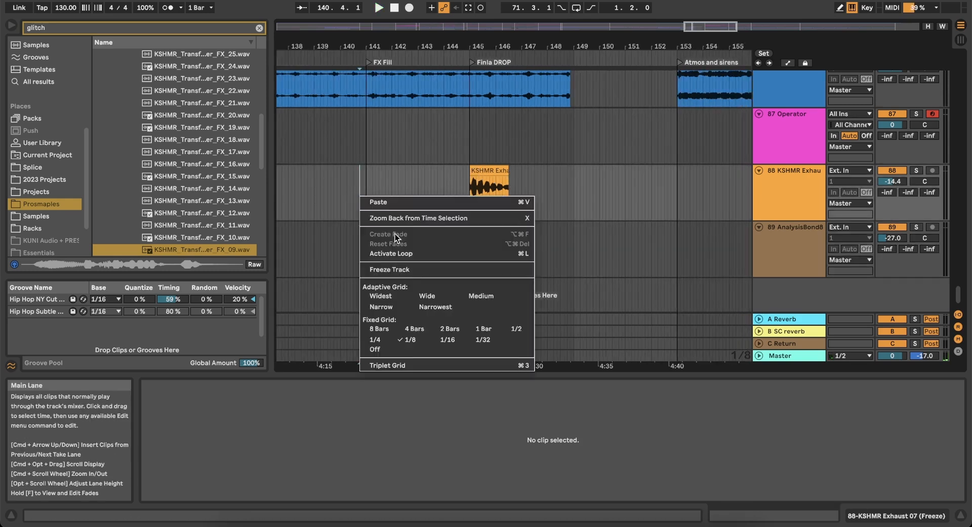
pyautogui.click(412, 327)
pyautogui.click(458, 245)
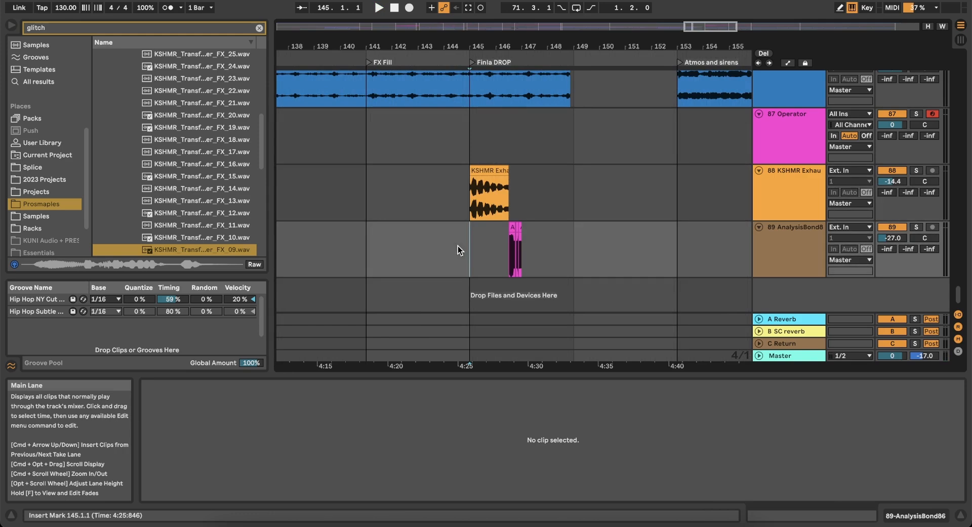
pyautogui.scroll(3, 529, 227)
pyautogui.press('space')
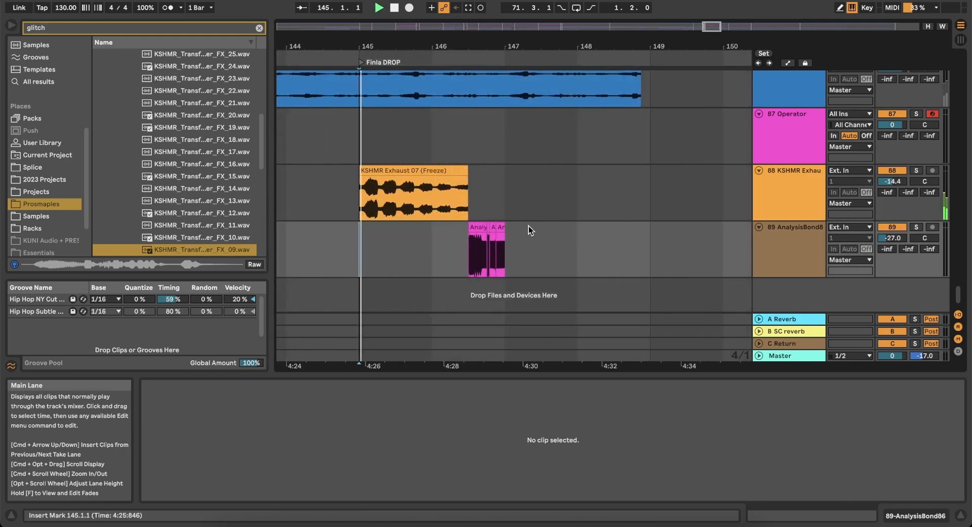
# Look through the BASSES group tracks for the parts sounding around bar 148 while the final drop plays.
pyautogui.scroll(-2, 551, 183)
pyautogui.scroll(10, 551, 183)
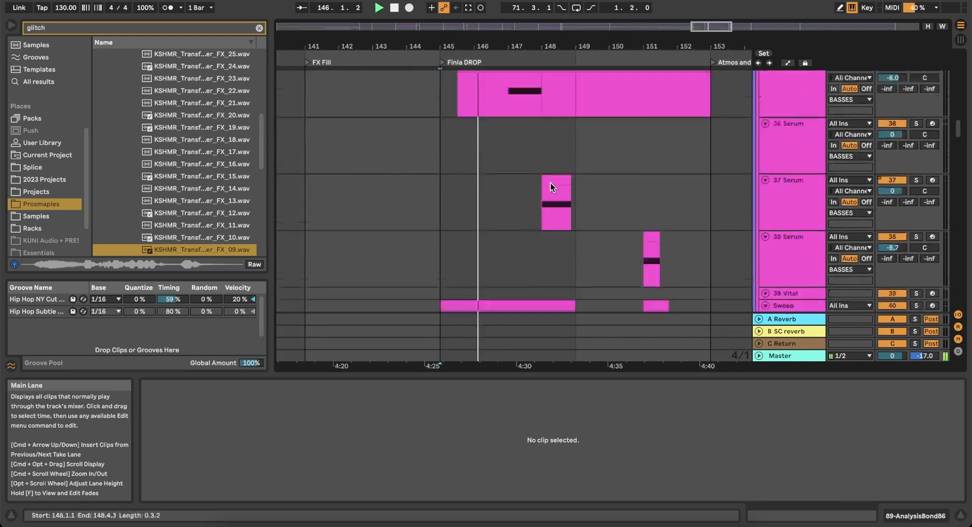
pyautogui.scroll(-3, 551, 183)
pyautogui.scroll(6, 506, 175)
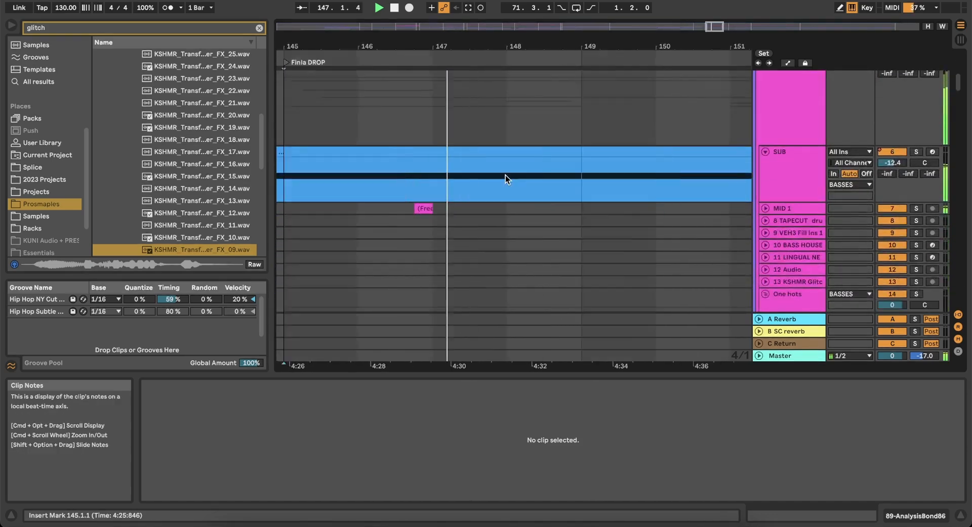
pyautogui.scroll(-10, 505, 175)
pyautogui.scroll(-3, 505, 174)
pyautogui.scroll(-4, 506, 175)
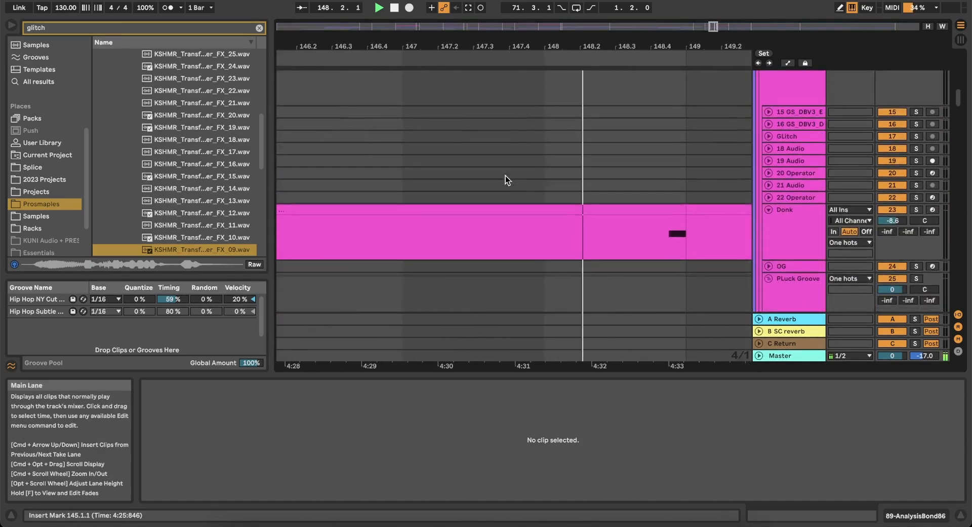
pyautogui.scroll(-5, 505, 176)
pyautogui.scroll(-4, 505, 175)
pyautogui.press('space')
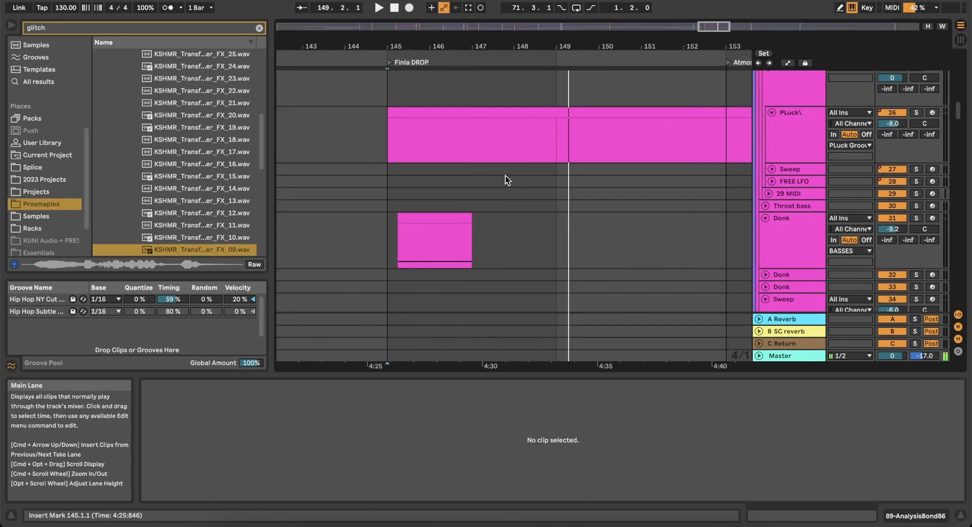
# Select the 37 Serum clip at 148.1.1 and play the arrangement from there.
pyautogui.scroll(-8, 506, 175)
pyautogui.click(513, 214)
pyautogui.press('space')
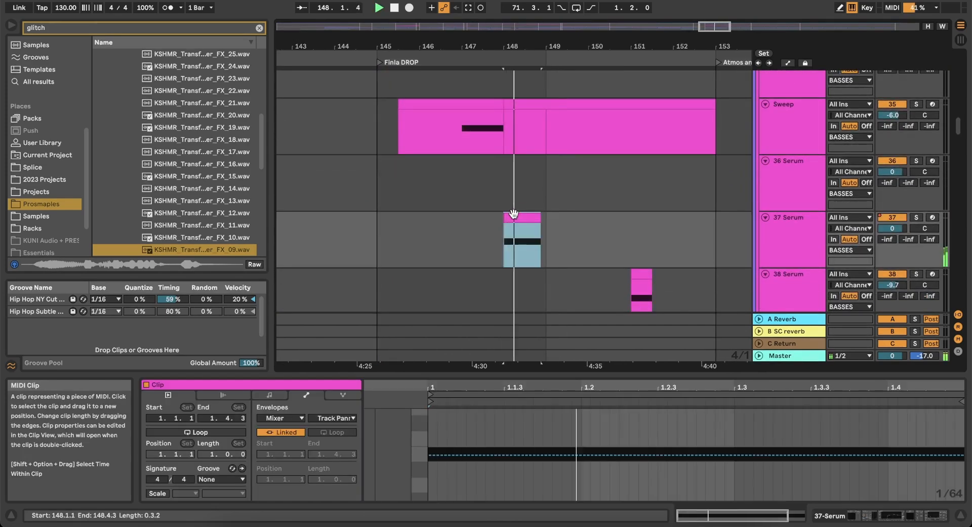
pyautogui.scroll(5, 513, 213)
pyautogui.scroll(-5, 513, 214)
pyautogui.press('space')
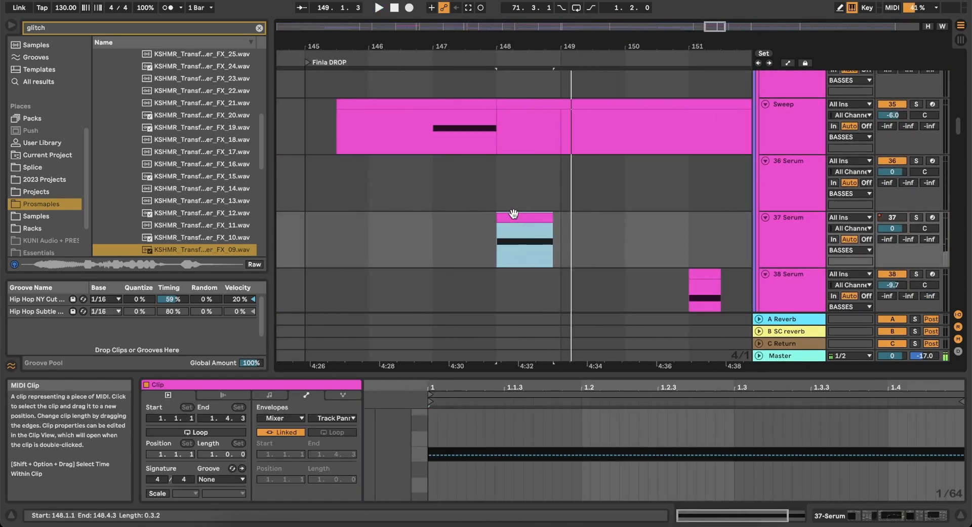
pyautogui.scroll(-3, 514, 214)
pyautogui.click(782, 172)
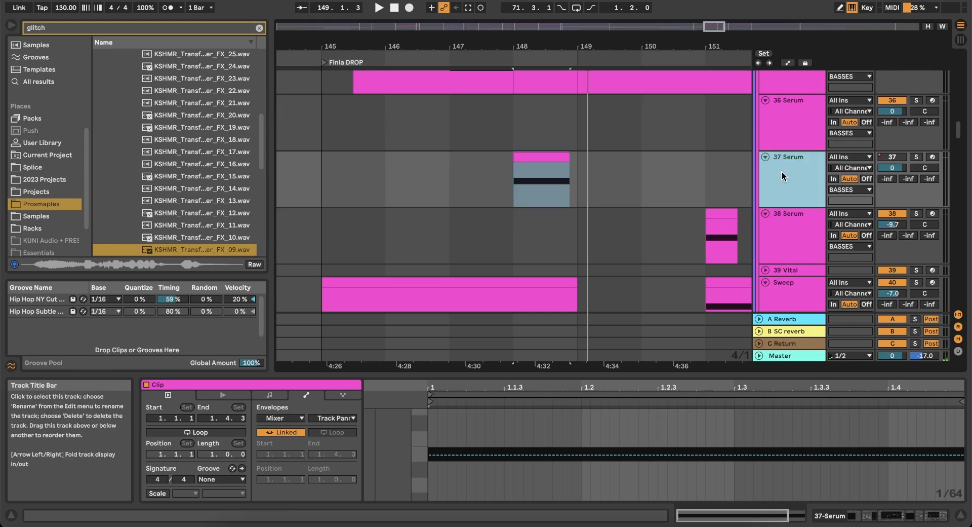
pyautogui.hotkey('ctrl', 'r')
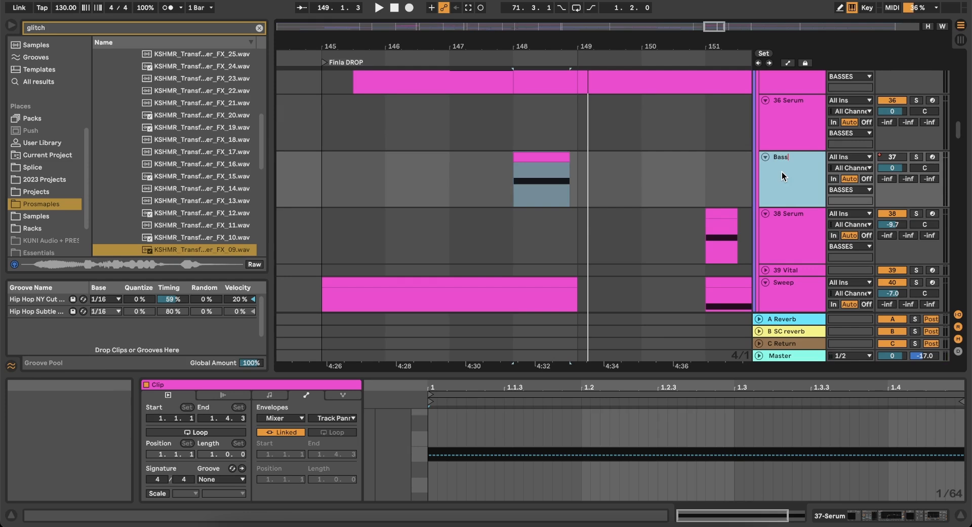
# Show the 37 Serum track's device chain and play its clip from 148.1.1 while examining the effects.
pyautogui.click(527, 158)
pyautogui.click(907, 516)
pyautogui.press('space')
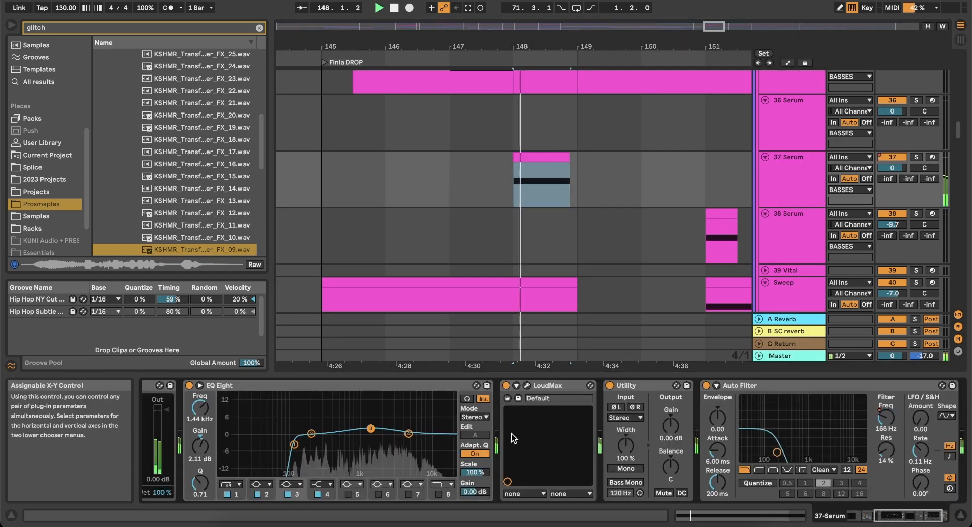
pyautogui.scroll(5, 512, 434)
pyautogui.press('space')
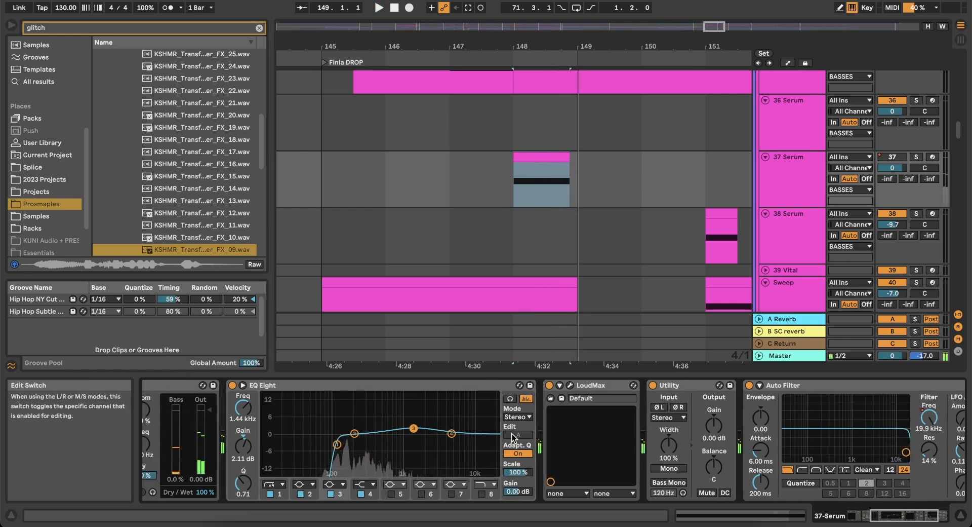
# Set Transients in the 37 Serum track's Drum Buss to -0.51 while auditioning the clip.
pyautogui.press('Tab')
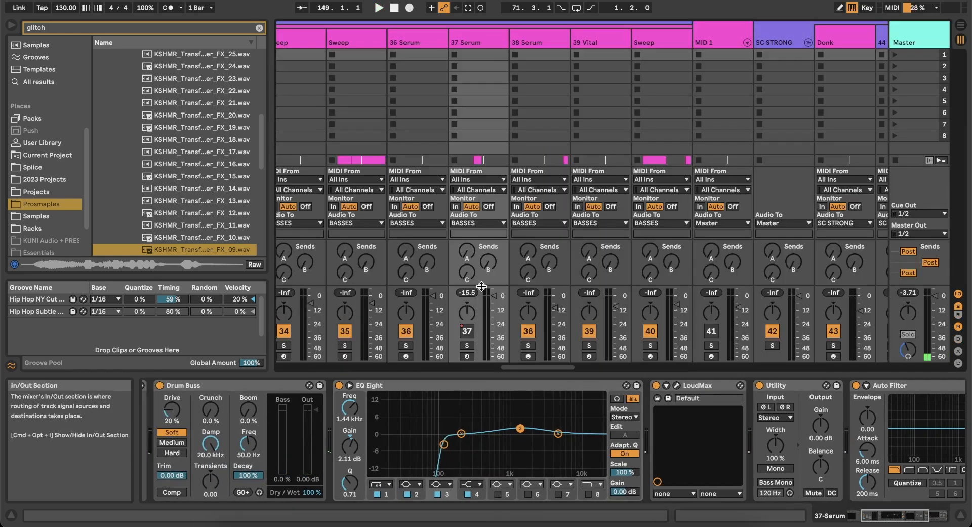
pyautogui.scroll(3, 320, 484)
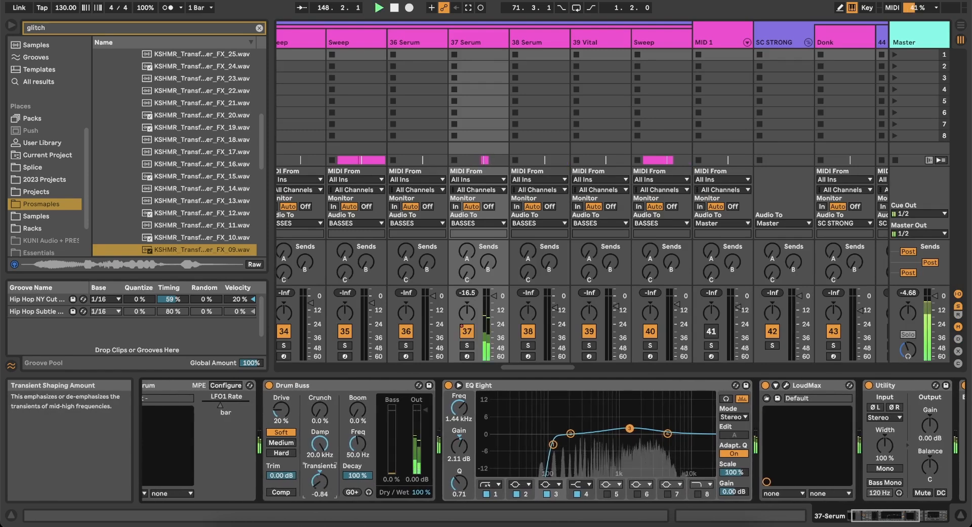
pyautogui.moveTo(320, 485); pyautogui.dragTo(321, 468)
pyautogui.press('space')
pyautogui.press('space')
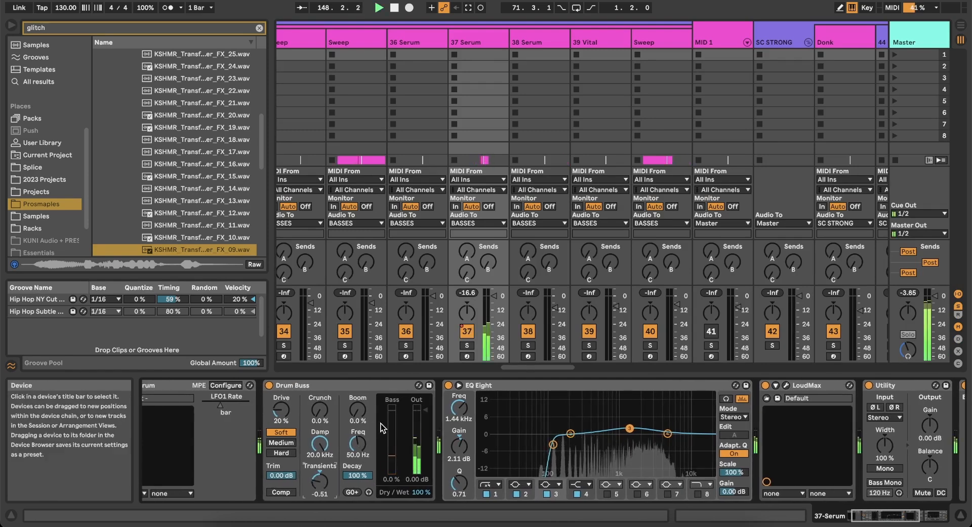
pyautogui.scroll(2, 381, 423)
pyautogui.press('Tab')
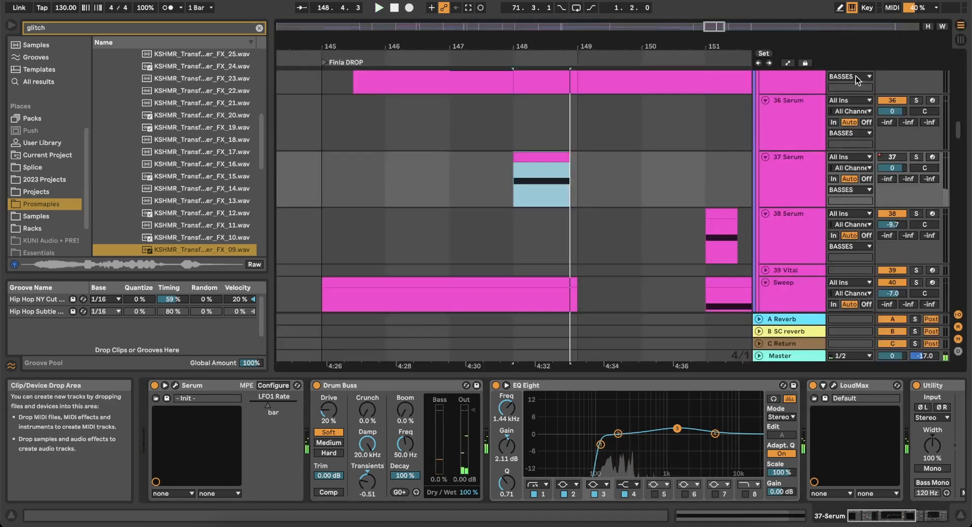
# Insert an audio track directly below the 37 Serum track.
pyautogui.click(784, 181)
pyautogui.rightClick(782, 181)
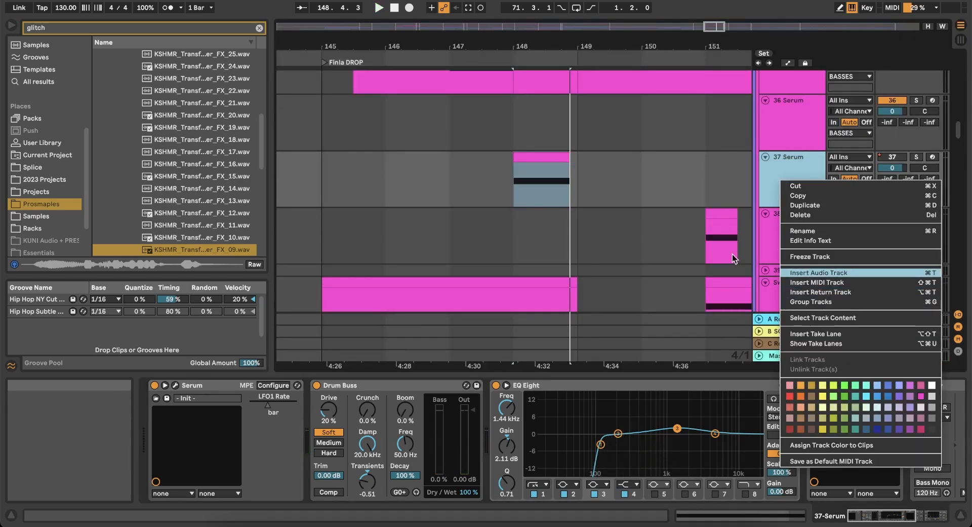
pyautogui.press('Return')
# Search the Prosmaples library for "mutations" and expand Minimal Audio, EMERGE and its 3 - Textural Mutations folder.
pyautogui.click(166, 31)
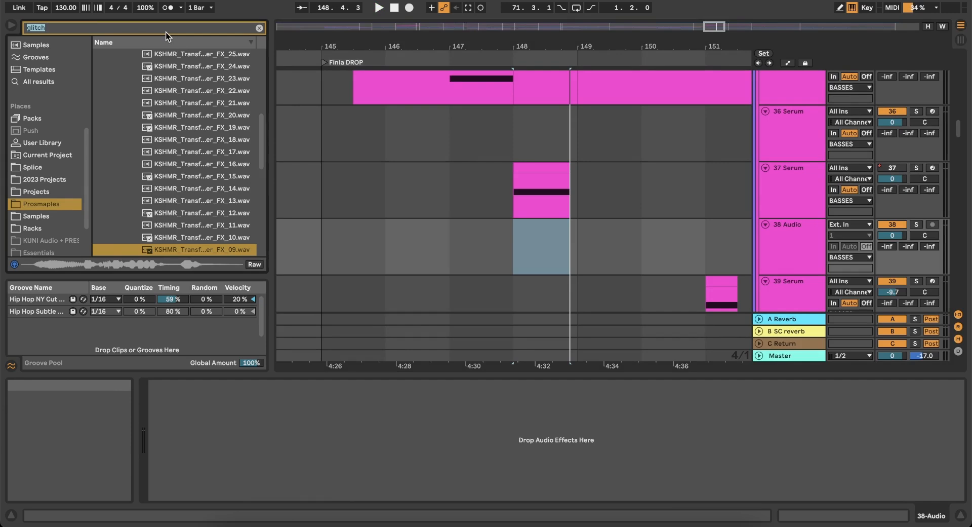
pyautogui.write('mutations')
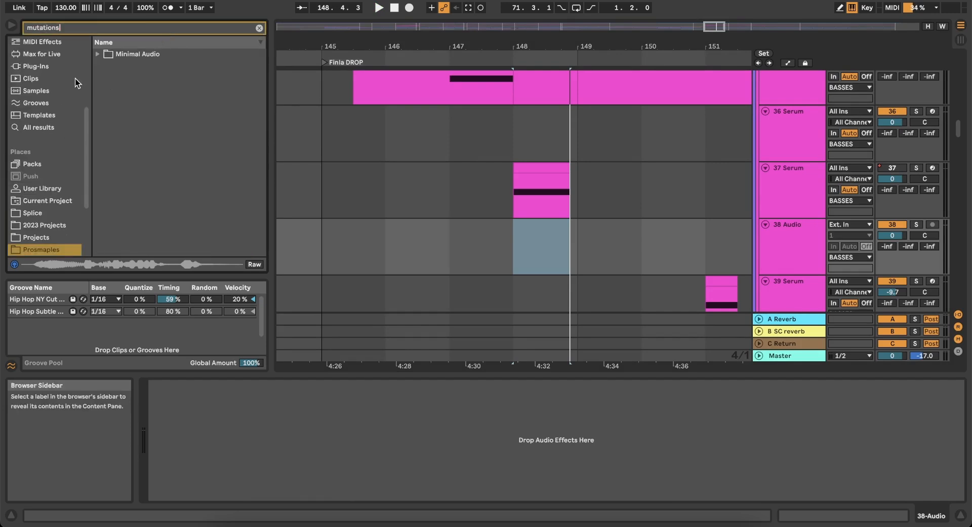
pyautogui.click(96, 54)
pyautogui.click(105, 67)
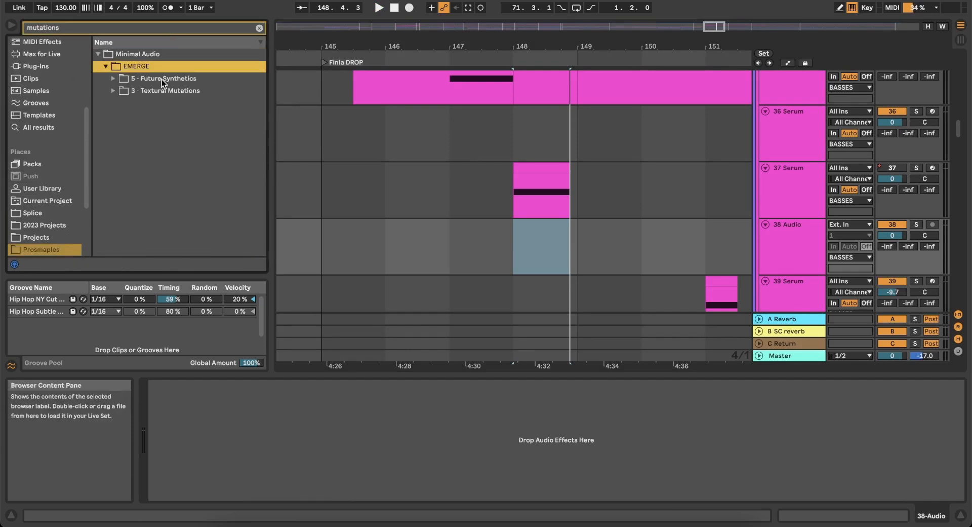
pyautogui.click(113, 91)
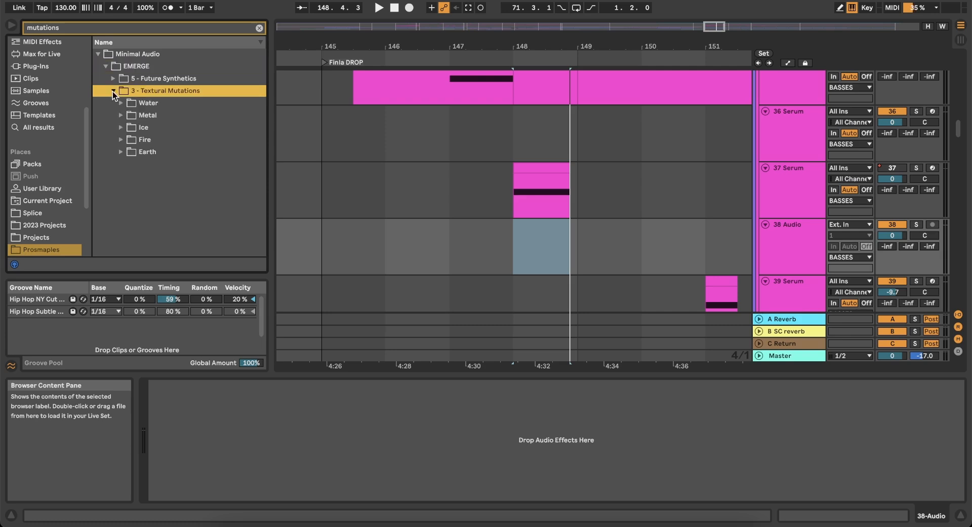
# Play the final drop from 145.1.1 through the 37 Serum clip to judge which texture it needs.
pyautogui.click(548, 179)
pyautogui.scroll(-5, 548, 179)
pyautogui.click(456, 188)
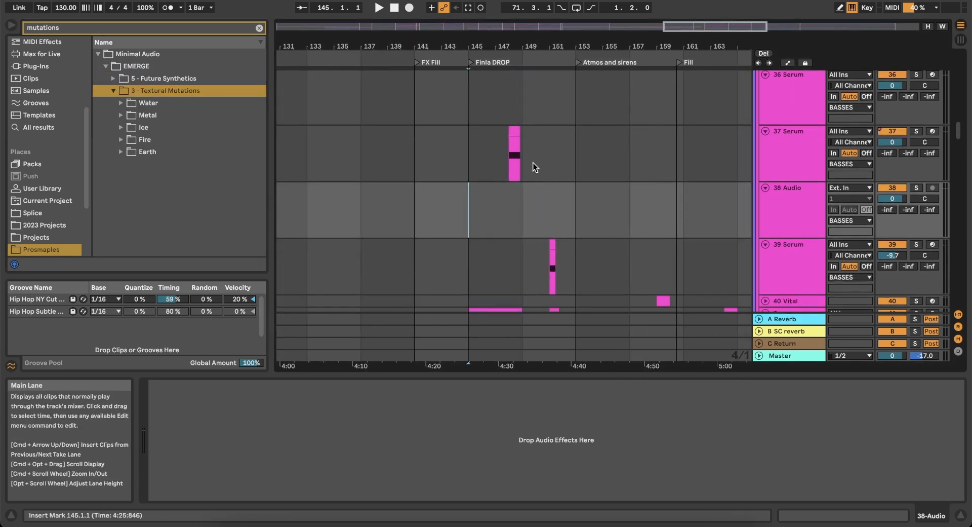
pyautogui.scroll(-2, 533, 163)
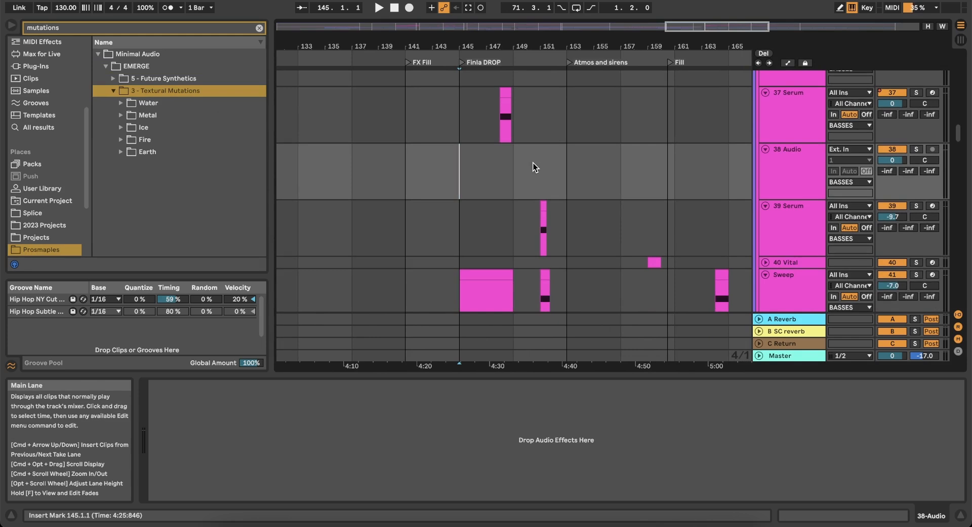
pyautogui.scroll(3, 510, 152)
pyautogui.press('space')
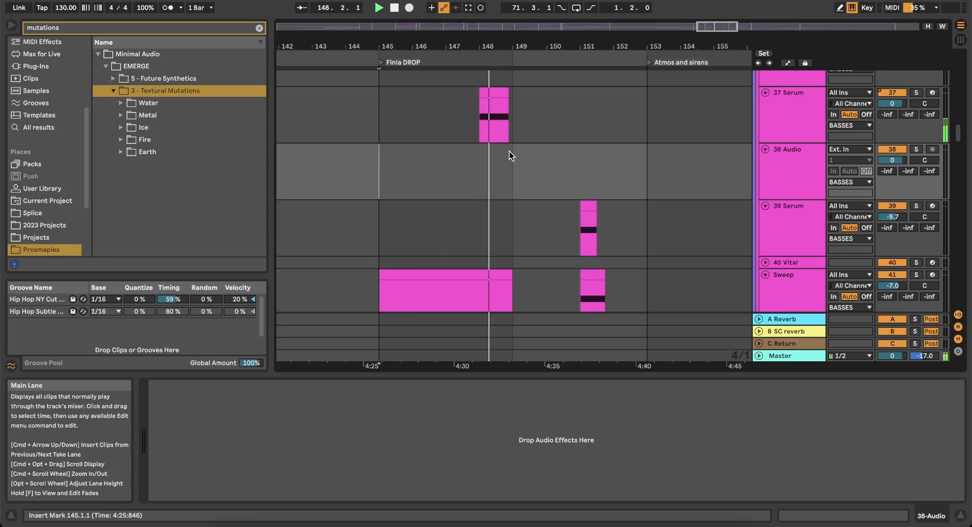
pyautogui.press('space')
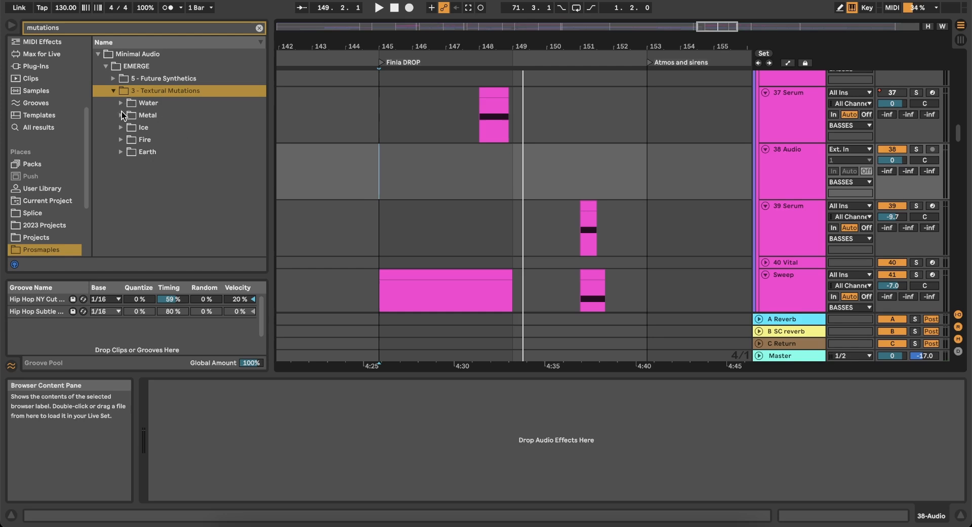
# Open the Earth folder and audition its texture samples, including Shrapnel, Rock Coils and Particle Shards 3.
pyautogui.click(121, 152)
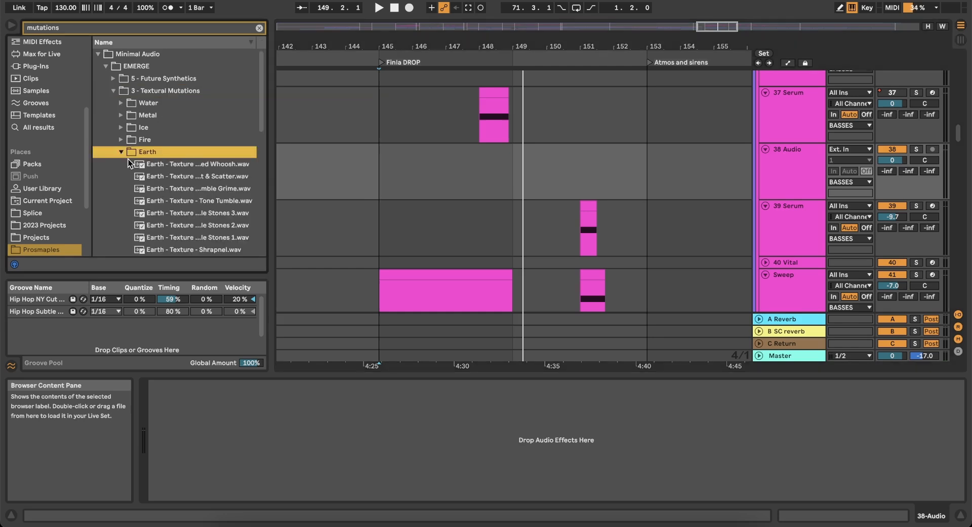
pyautogui.click(170, 189)
pyautogui.scroll(-4, 170, 189)
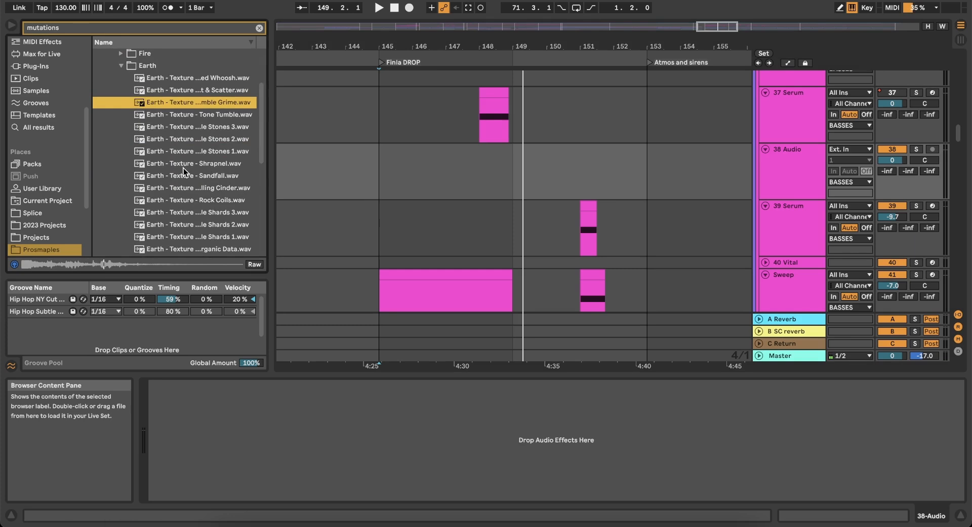
pyautogui.click(183, 168)
pyautogui.click(196, 191)
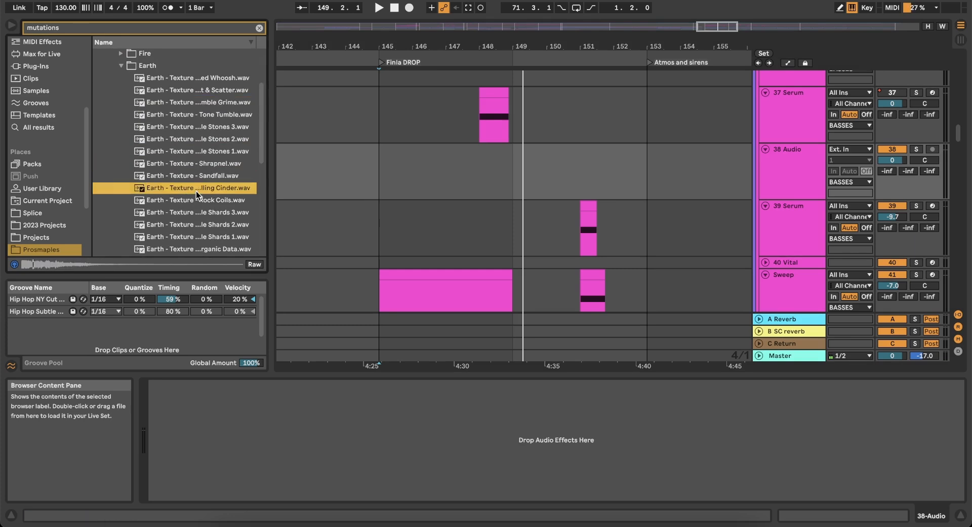
pyautogui.click(188, 201)
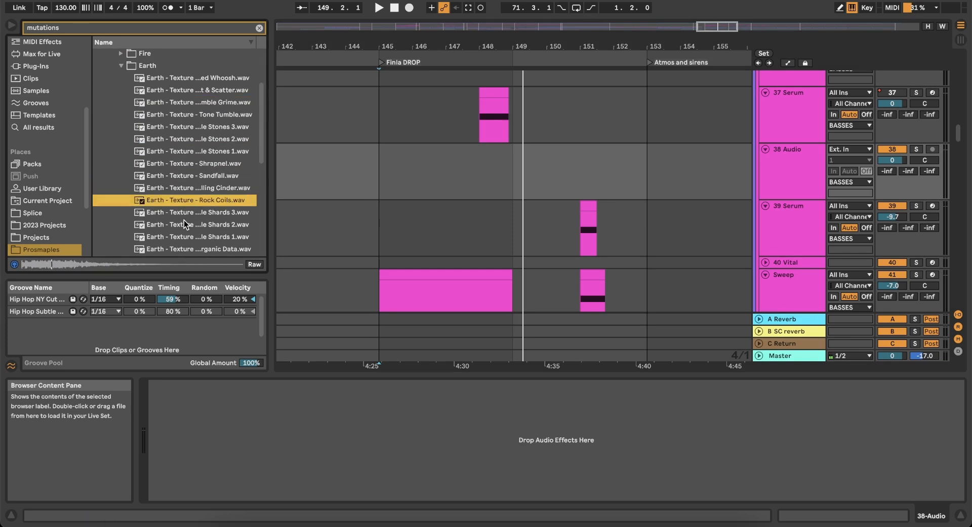
pyautogui.click(184, 220)
pyautogui.click(186, 208)
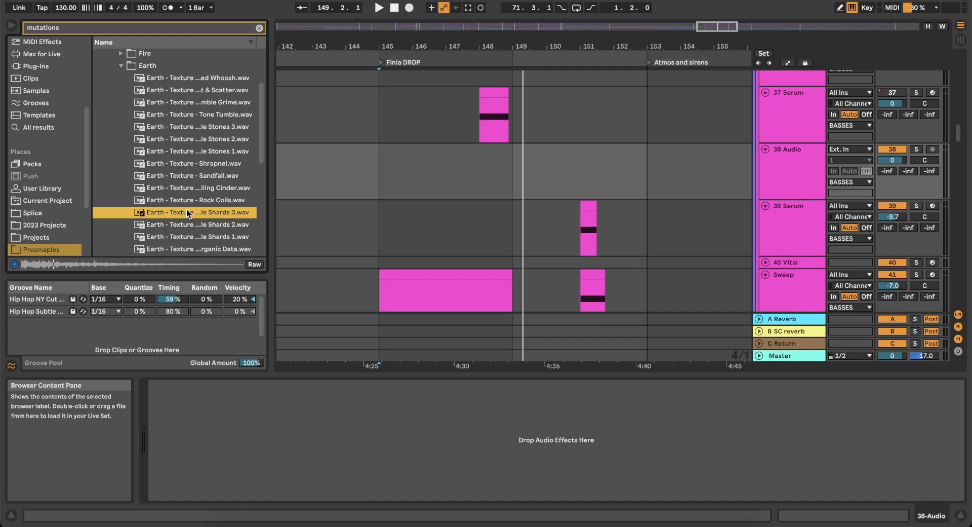
# Place Earth - Texture - Particle Shards 3 on the 38 Audio track at 148.1.1 with a length of one bar.
pyautogui.click(445, 150)
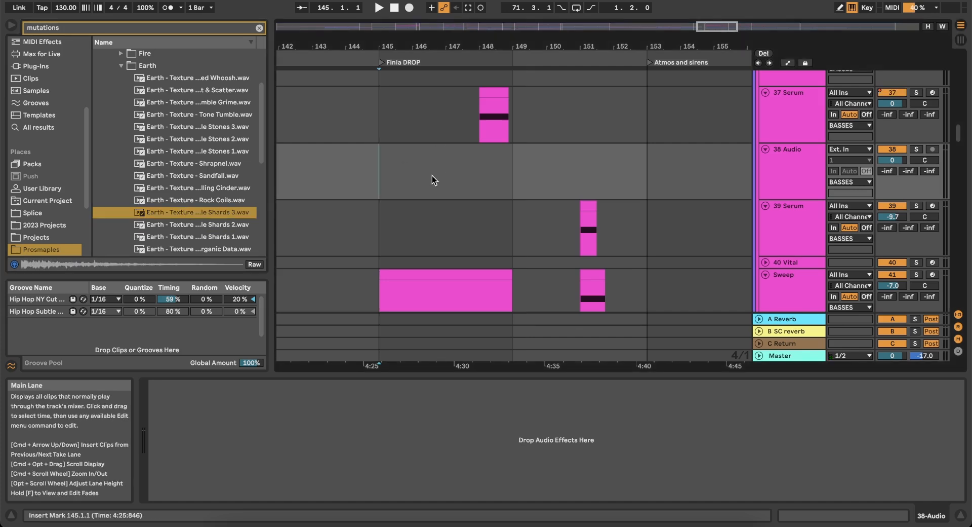
pyautogui.moveTo(206, 210); pyautogui.dragTo(489, 187)
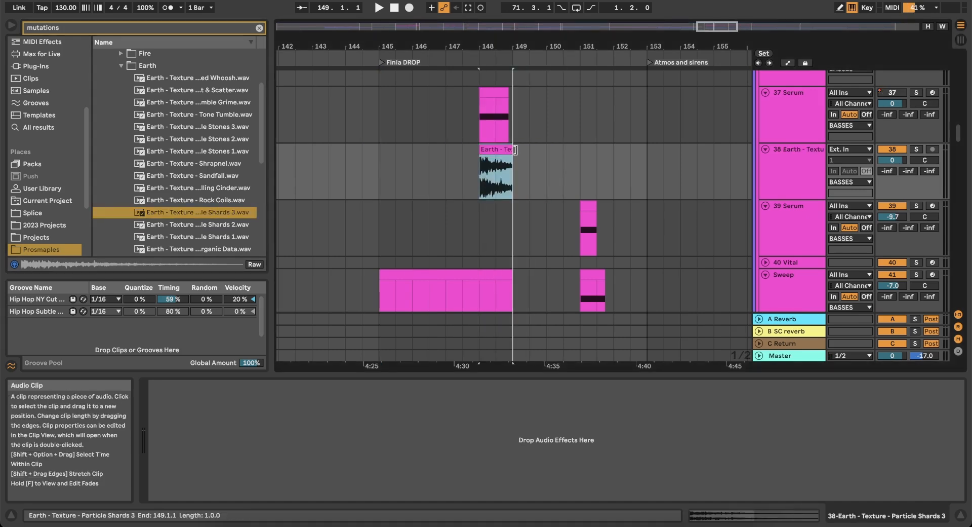
# Lower the Earth texture track's volume to -16.8 dB and play the result from 147.3.1.
pyautogui.moveTo(893, 159); pyautogui.dragTo(894, 177)
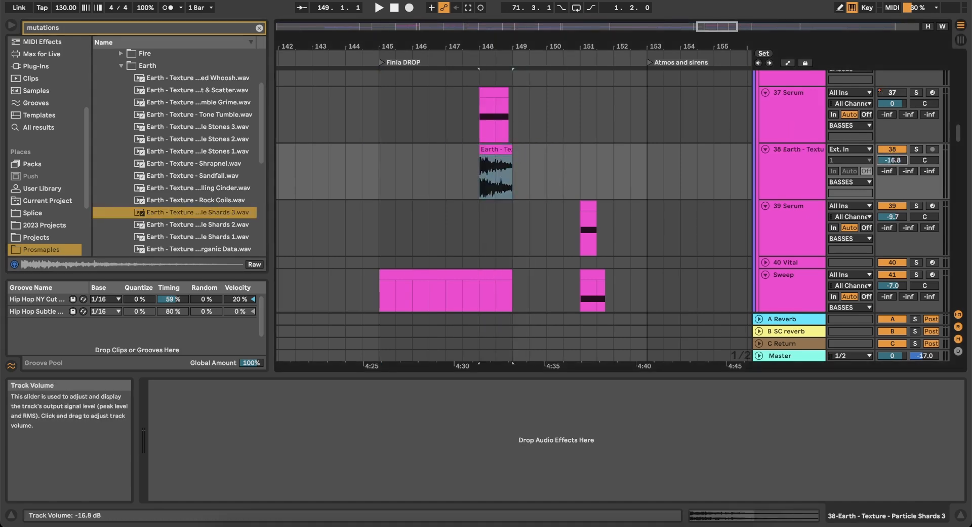
pyautogui.click(462, 159)
pyautogui.press('space')
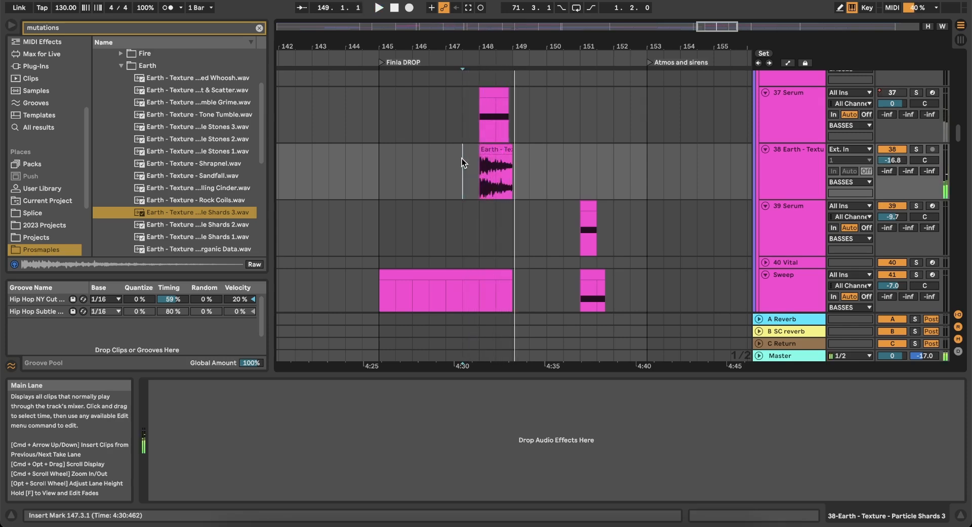
# Delete the Earth texture clip at bar 148 on track 38 and search the sample browser for "minimal".
pyautogui.click(491, 152)
pyautogui.press('Delete')
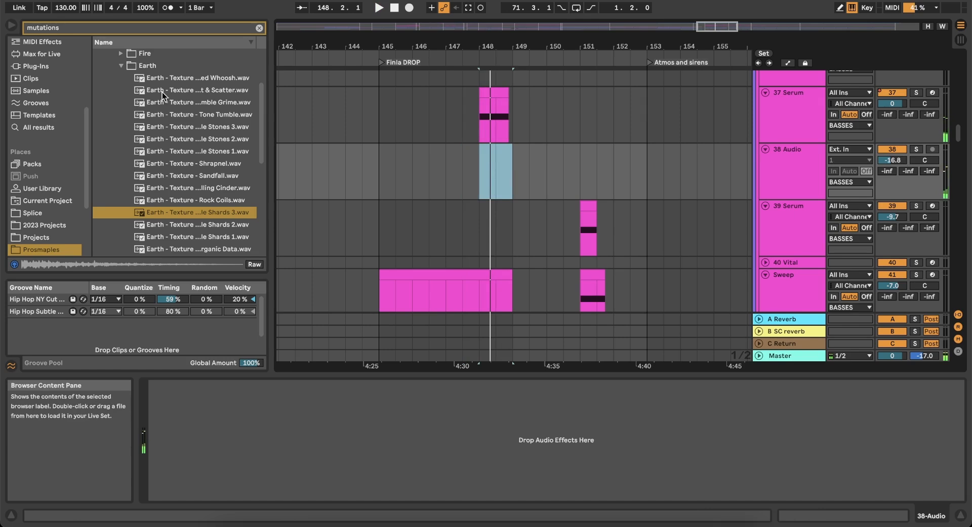
pyautogui.scroll(4, 163, 95)
pyautogui.click(111, 26)
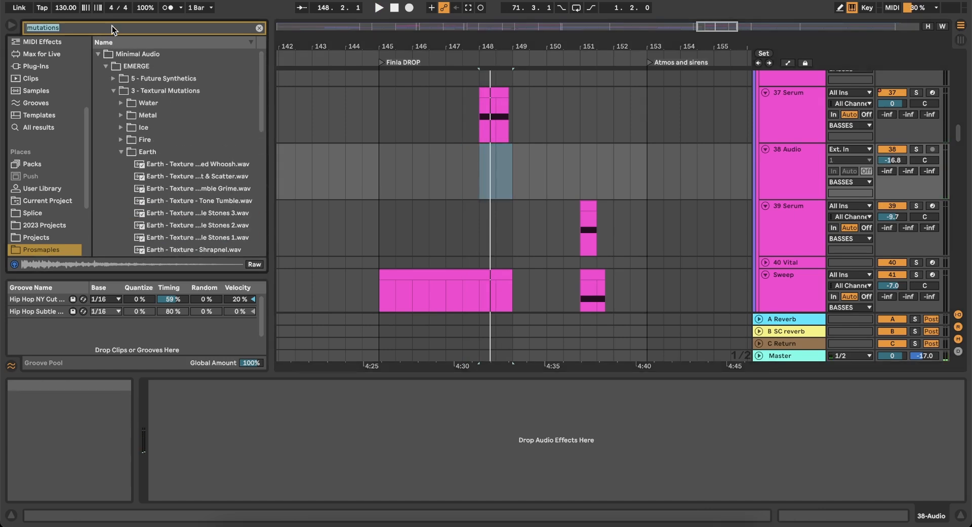
pyautogui.write('minimal')
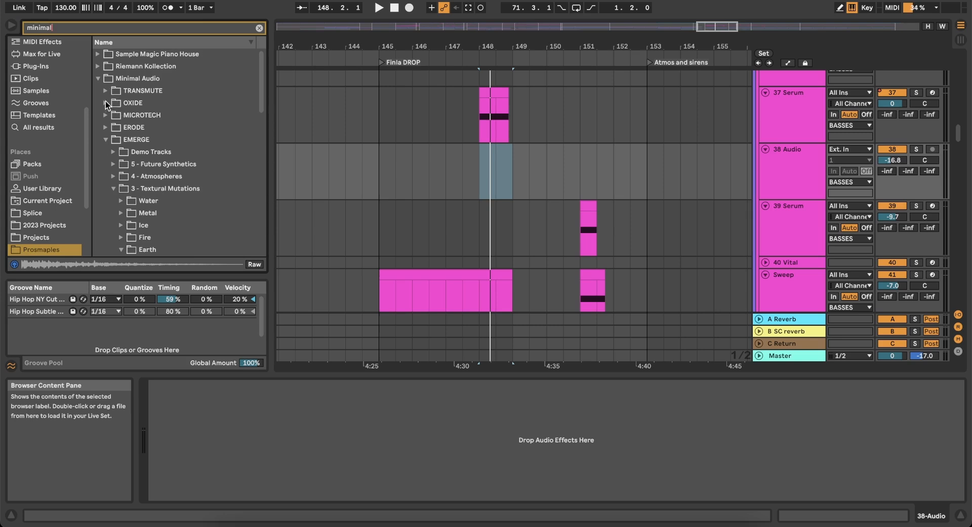
# Open 5 - Future Synthetics and its Synth Variants folder, and audition samples in Stringed Resonances.
pyautogui.scroll(-4, 171, 164)
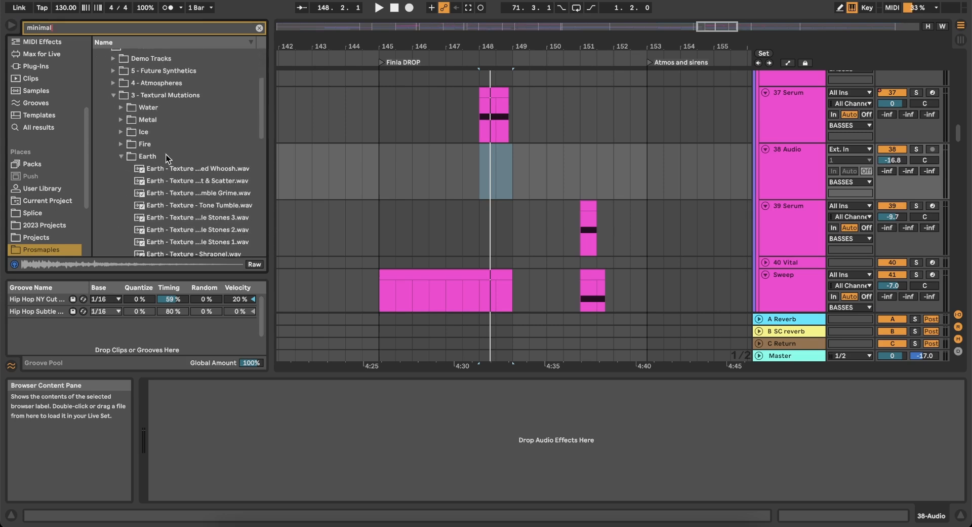
pyautogui.click(112, 70)
pyautogui.click(119, 174)
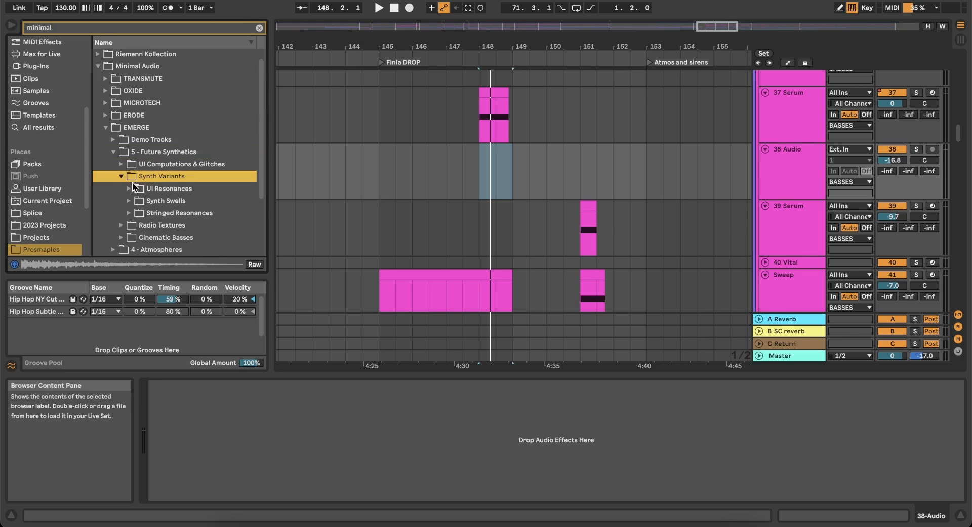
pyautogui.click(151, 199)
pyautogui.scroll(-2, 150, 200)
pyautogui.click(130, 167)
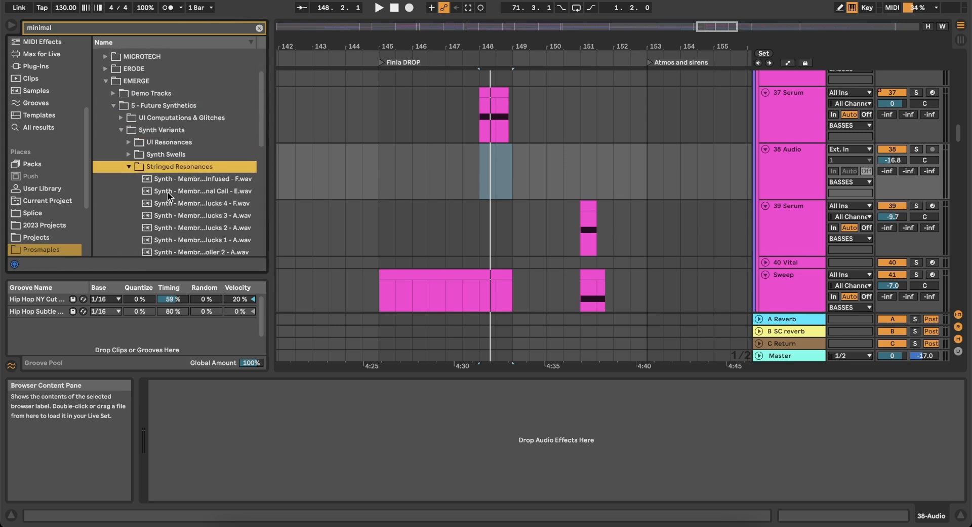
pyautogui.click(186, 203)
# Open the UI Resonances folder and audition its synth samples, including Byte Twist 2.
pyautogui.click(128, 143)
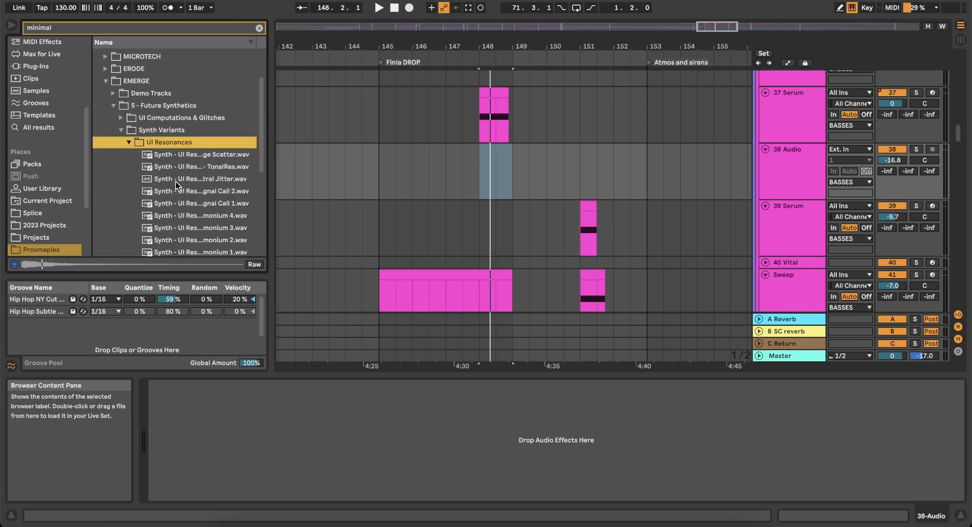
pyautogui.click(175, 179)
pyautogui.scroll(-4, 175, 181)
pyautogui.click(208, 161)
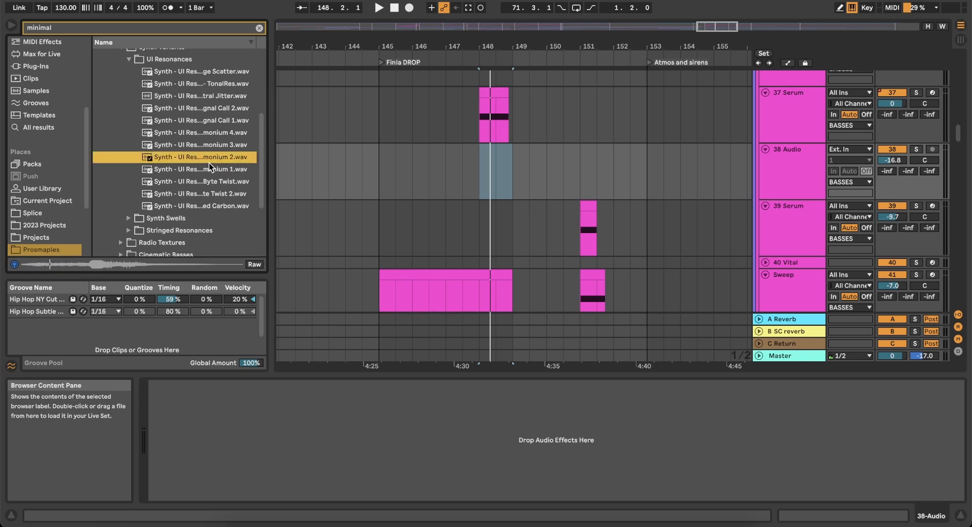
pyautogui.click(203, 189)
pyautogui.scroll(-4, 202, 189)
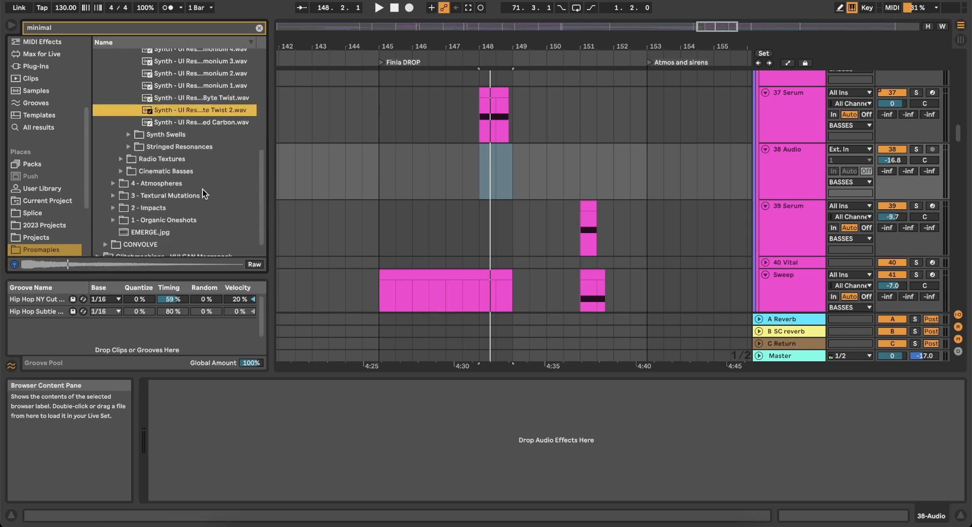
# Open the Radio Textures folder and audition Micro Static samples 17 and 16.
pyautogui.scroll(-1, 202, 190)
pyautogui.click(119, 140)
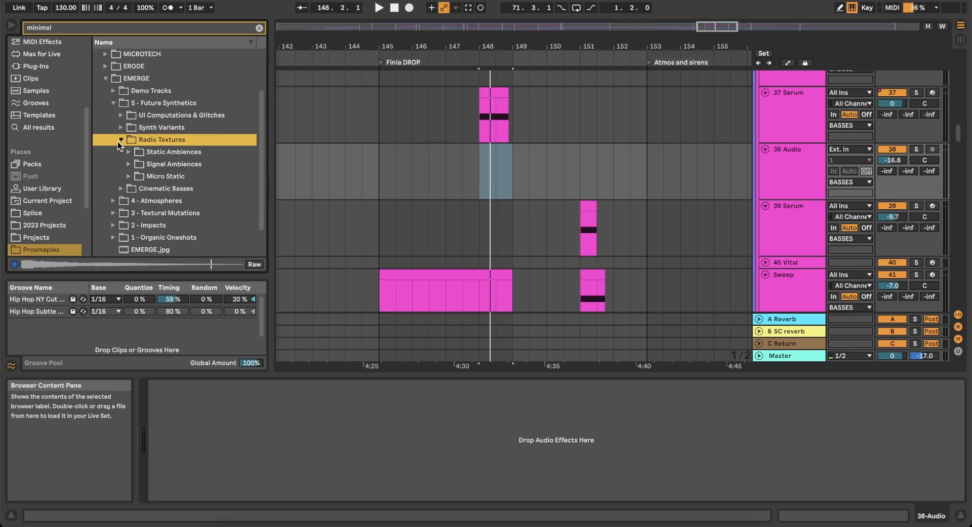
pyautogui.press('Down')
pyautogui.press('Down')
pyautogui.press('Down')
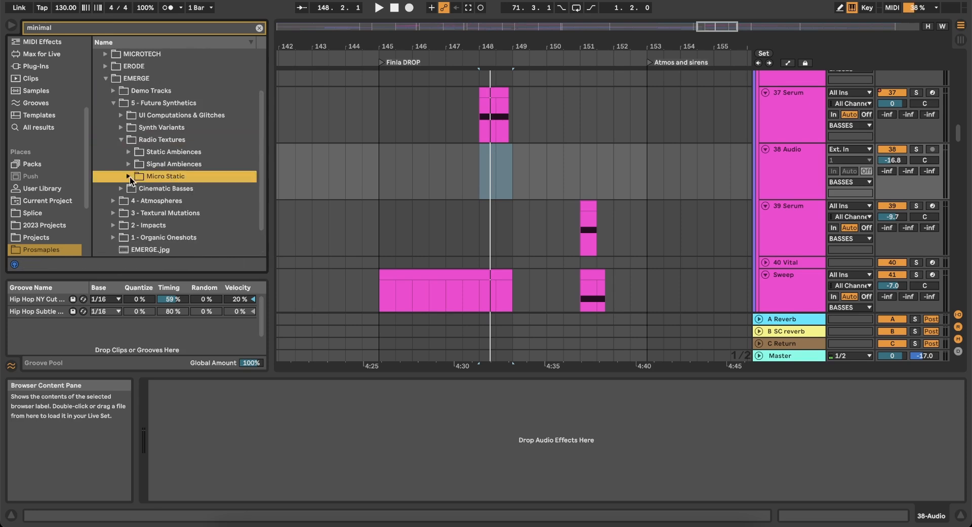
pyautogui.press('Right')
pyautogui.press('Down')
pyautogui.press('Down')
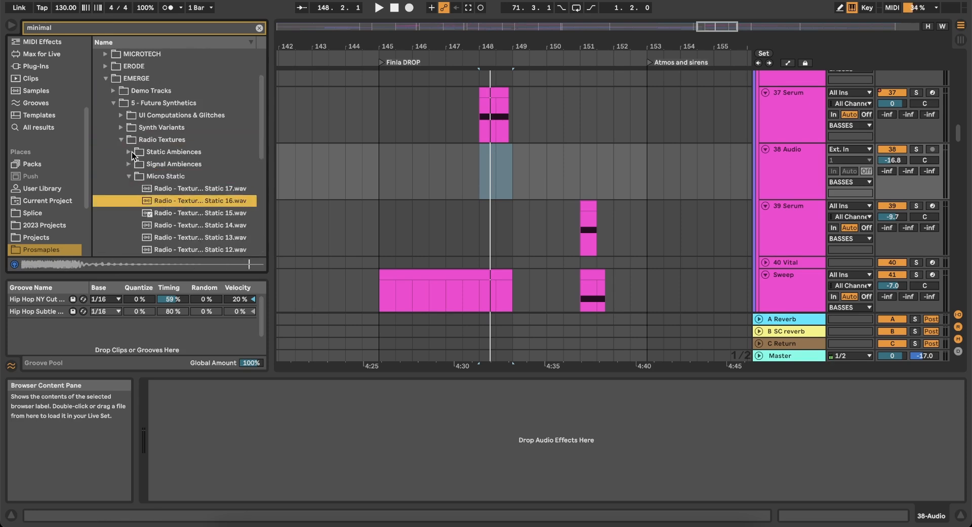
# Open the Static Ambiences folder and audition several of its radio ambience samples.
pyautogui.click(131, 152)
pyautogui.click(186, 186)
pyautogui.scroll(-4, 206, 222)
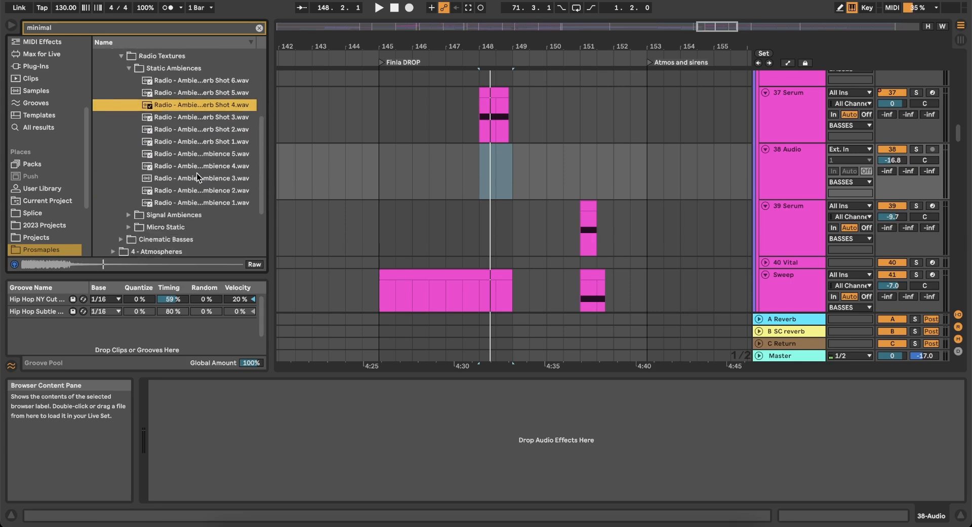
pyautogui.click(196, 169)
pyautogui.scroll(-3, 198, 173)
# Look through the Cinematic Basses, 4 - Atmospheres and CONVOLVE folders for another texture source.
pyautogui.click(169, 152)
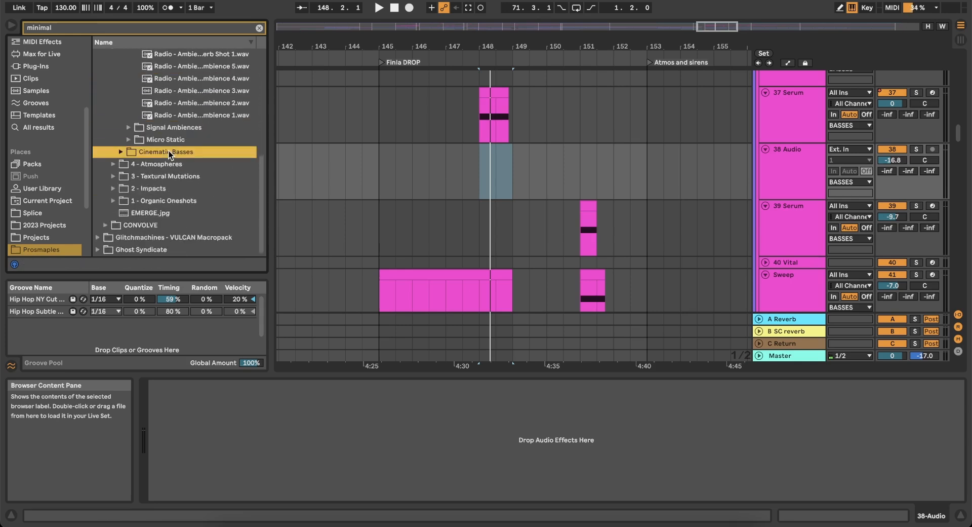
pyautogui.click(114, 167)
pyautogui.scroll(-2, 146, 182)
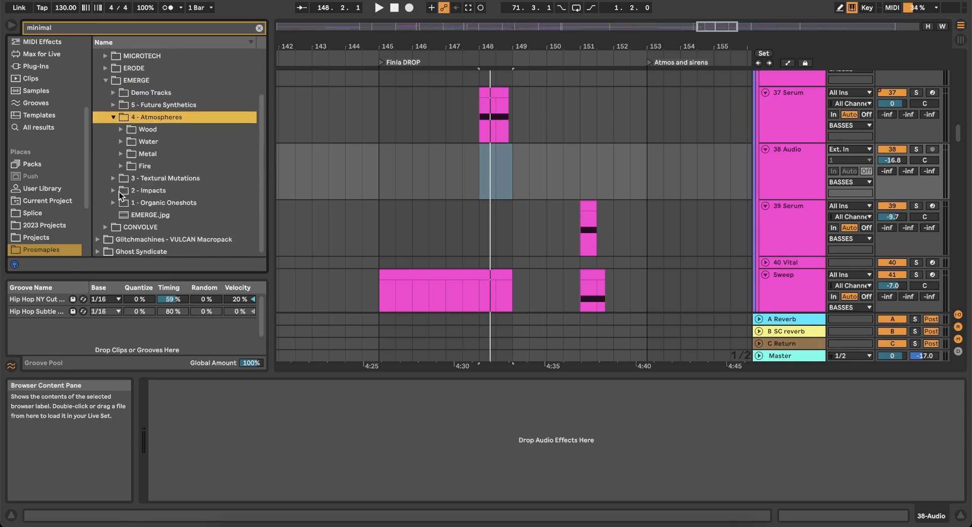
pyautogui.click(104, 225)
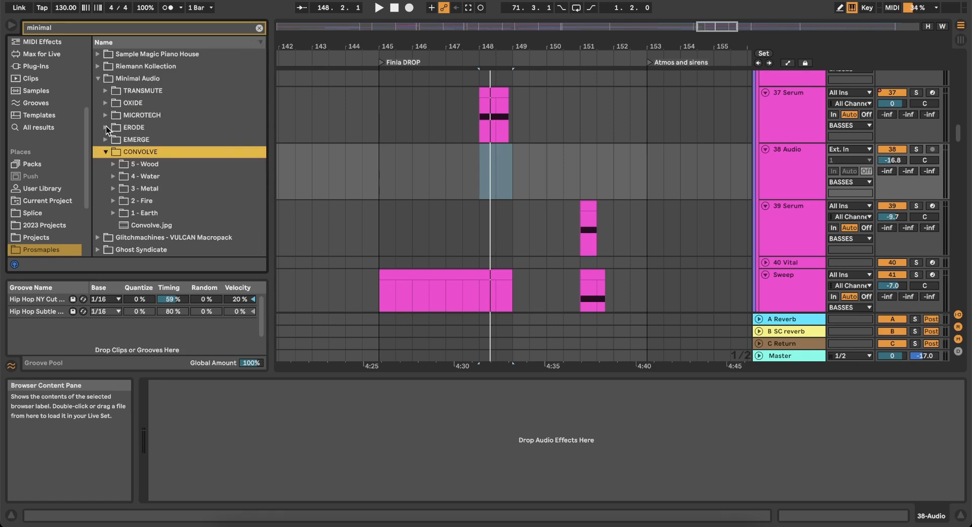
# Return to EMERGE's 3 - Textural Mutations folder and audition the Ice textures, including Deformation 5 and Deformation 4.
pyautogui.click(108, 140)
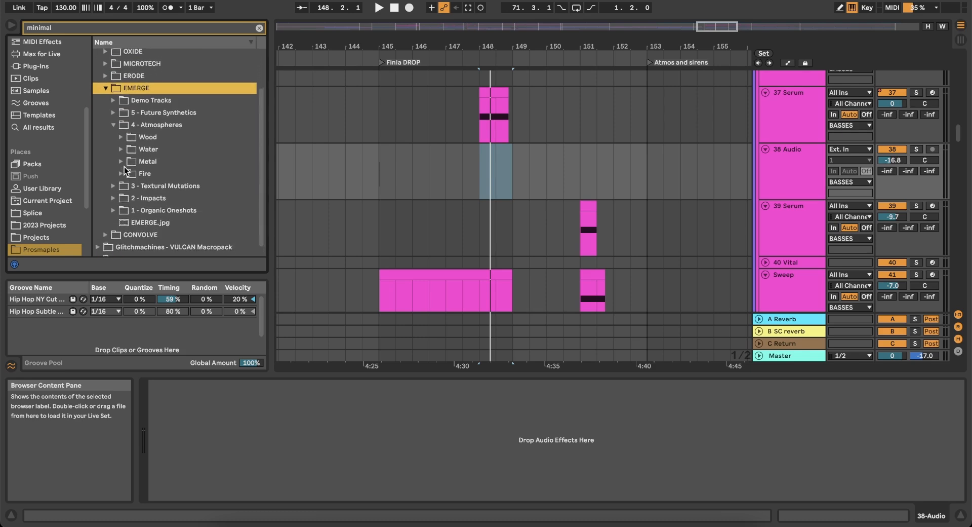
pyautogui.click(112, 182)
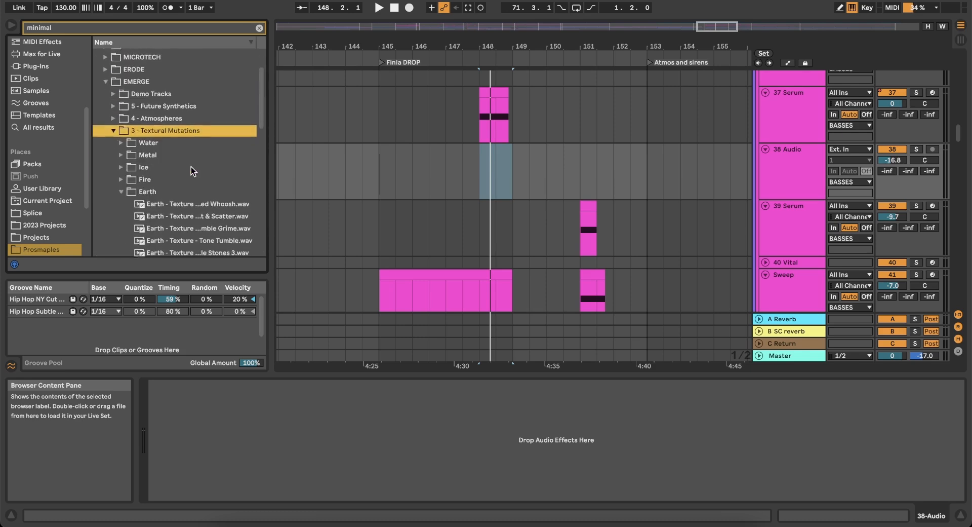
pyautogui.click(121, 165)
pyautogui.click(184, 208)
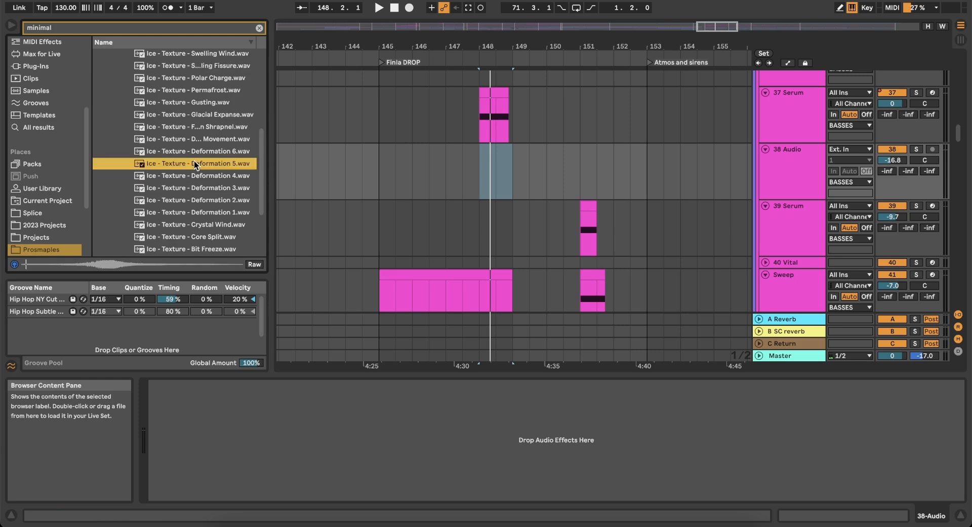
pyautogui.click(187, 177)
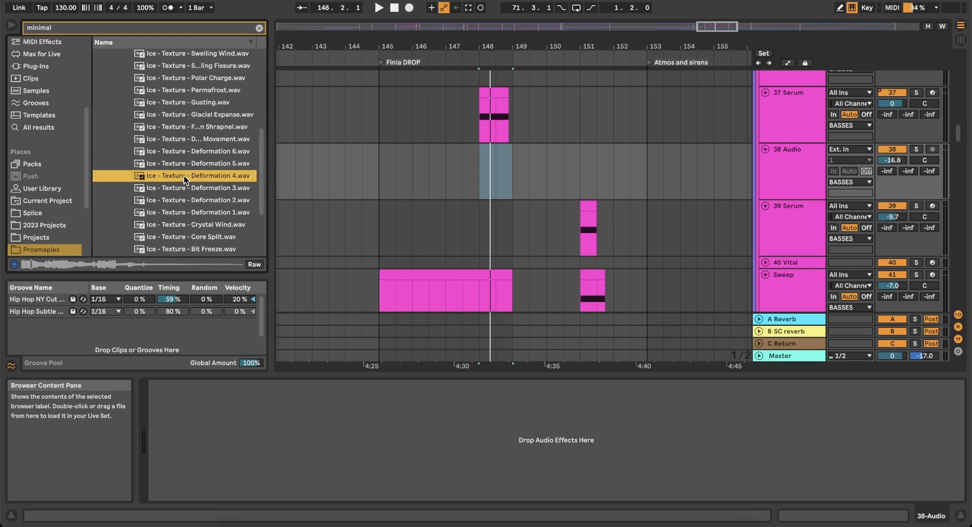
# Place Ice - Texture - Deformation 4 on the 38 Audio track at 148.1.1 and cut it to one bar.
pyautogui.moveTo(184, 175); pyautogui.dragTo(481, 147)
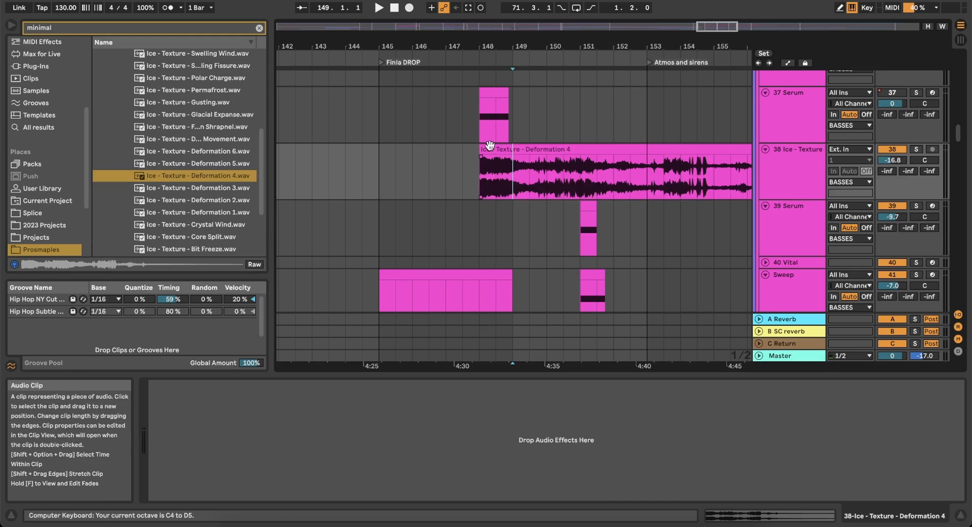
pyautogui.click(490, 149)
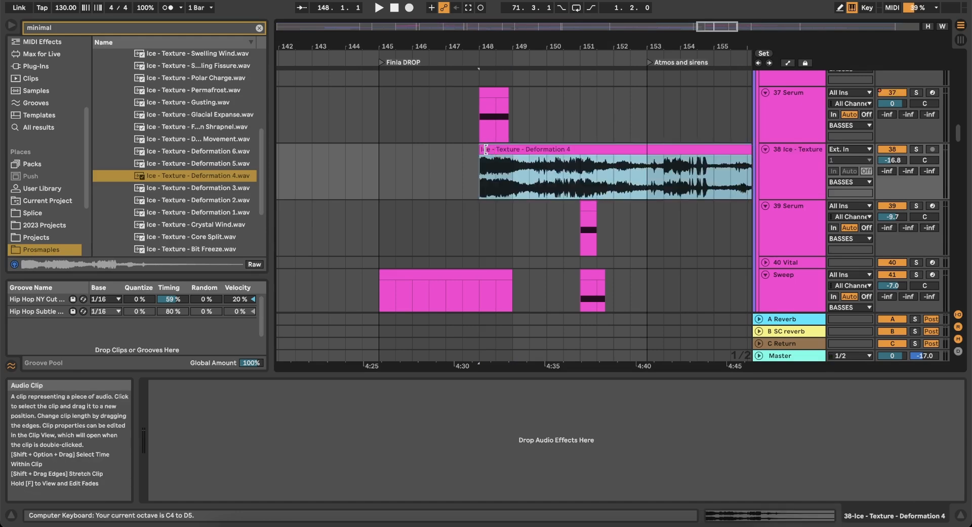
pyautogui.moveTo(486, 148); pyautogui.dragTo(514, 149)
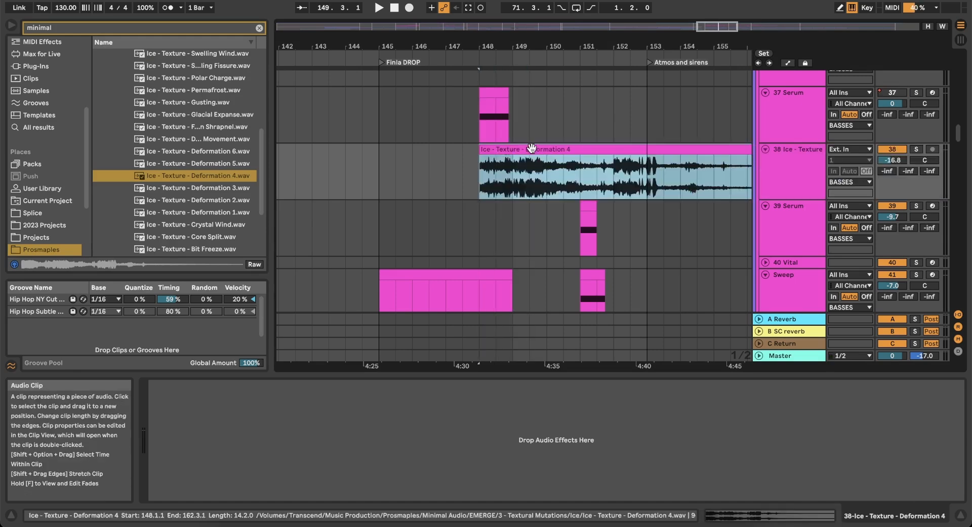
pyautogui.click(515, 165)
pyautogui.press('super+e')
pyautogui.click(554, 150)
pyautogui.press('Delete')
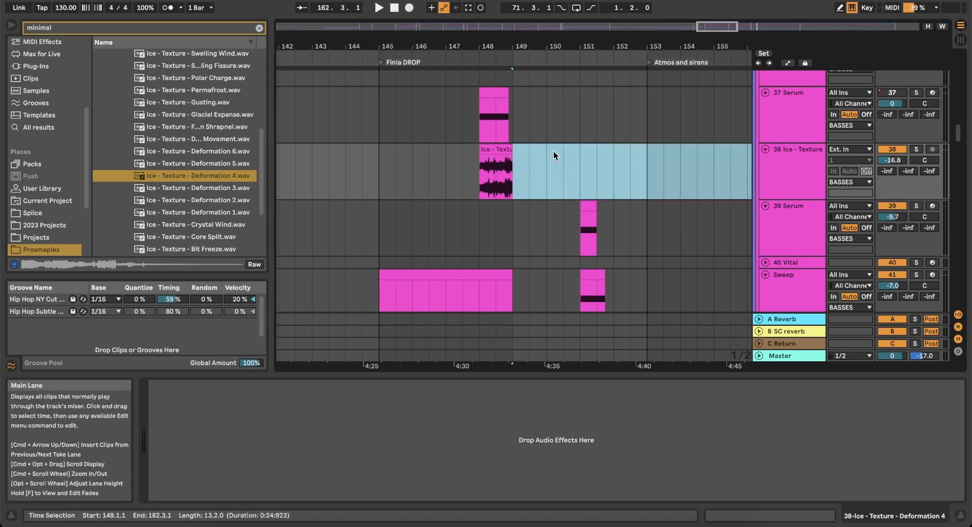
# Play the Ice texture together with the 37 Serum bass from 148.1.1, and delete the Ice clip.
pyautogui.click(864, 82)
pyautogui.click(795, 103)
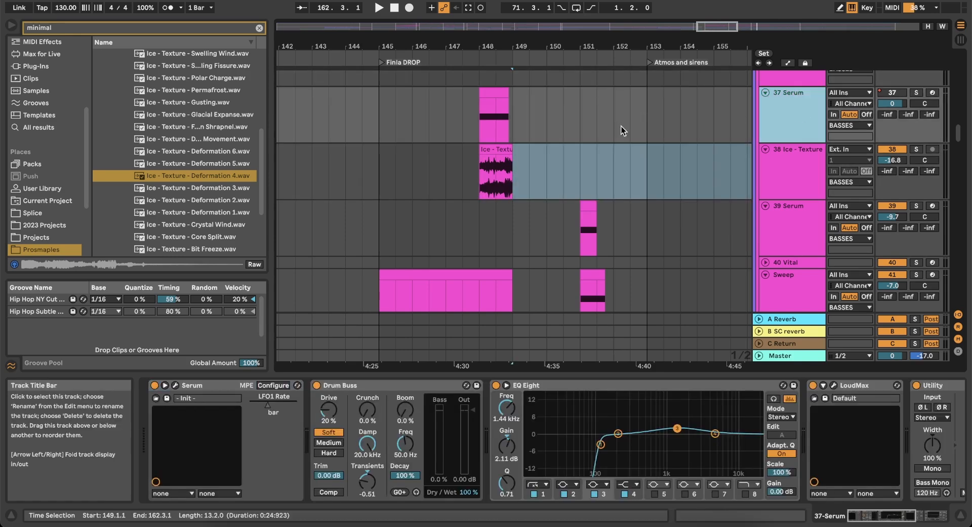
pyautogui.click(482, 145)
pyautogui.press('space')
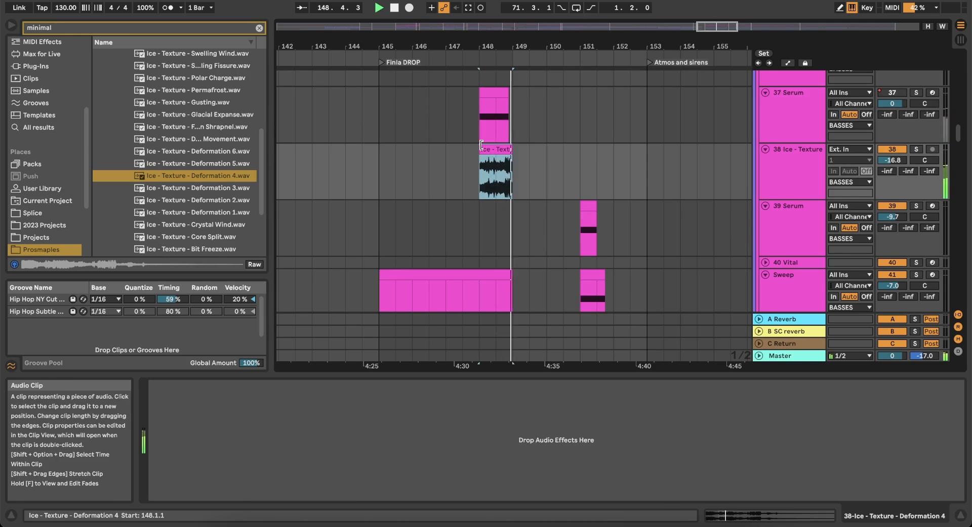
pyautogui.press('space')
pyautogui.press('space')
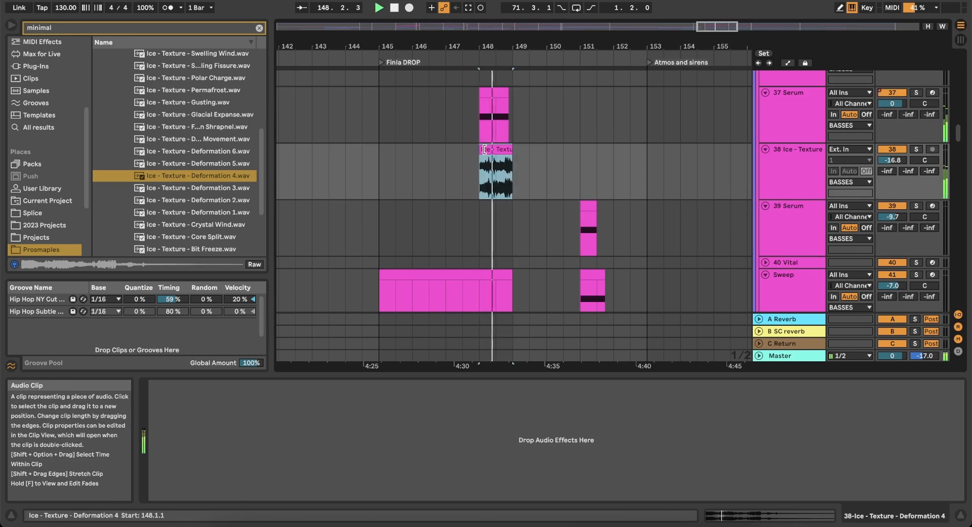
pyautogui.press('space')
pyautogui.press('Delete')
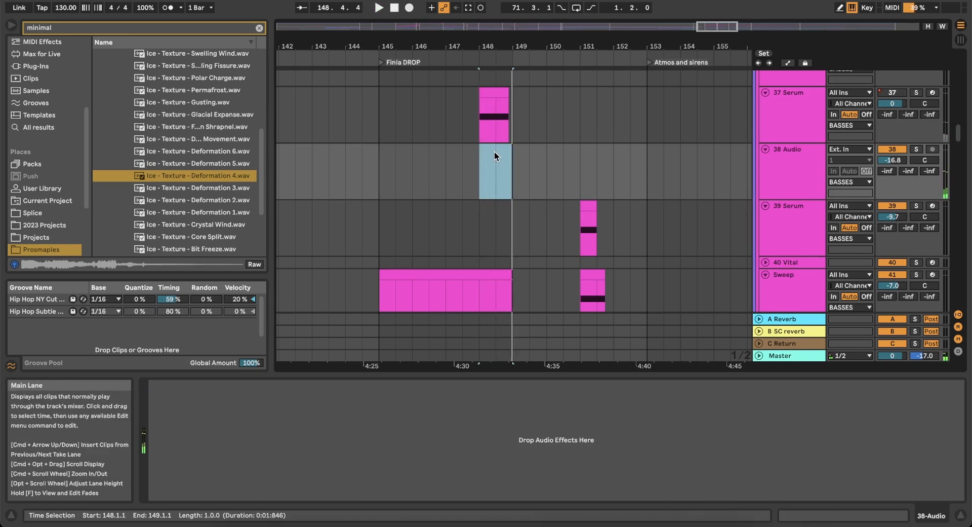
# Play the 37 Serum clip from 148.1.1 without the texture layer.
pyautogui.click(483, 93)
pyautogui.press('space')
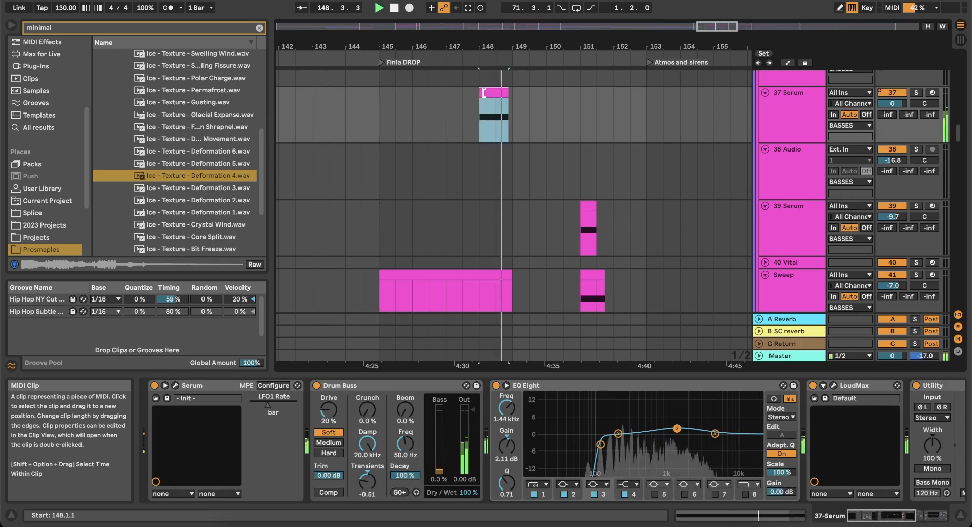
pyautogui.press('space')
# Group track 37's Serum into an Instrument Rack, show its chain list and duplicate the Serum chain.
pyautogui.click(215, 388)
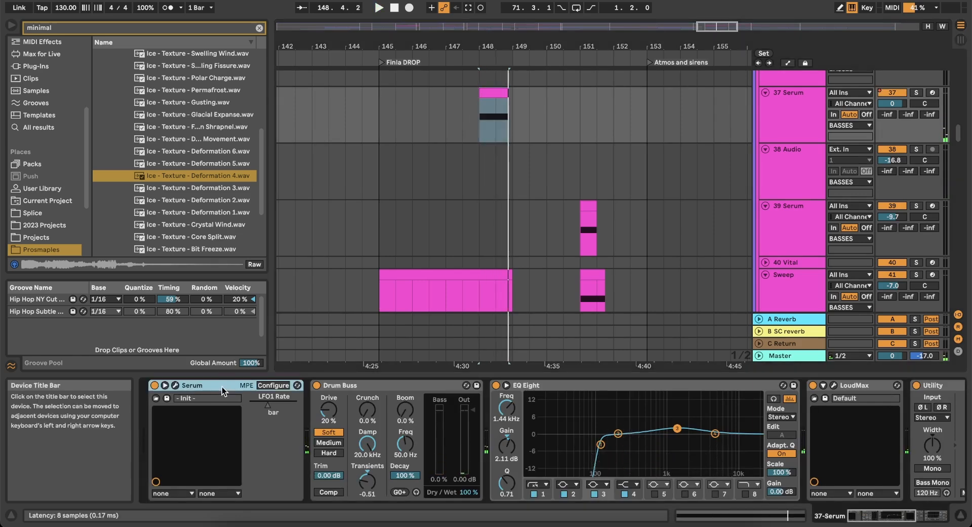
pyautogui.press('super+g')
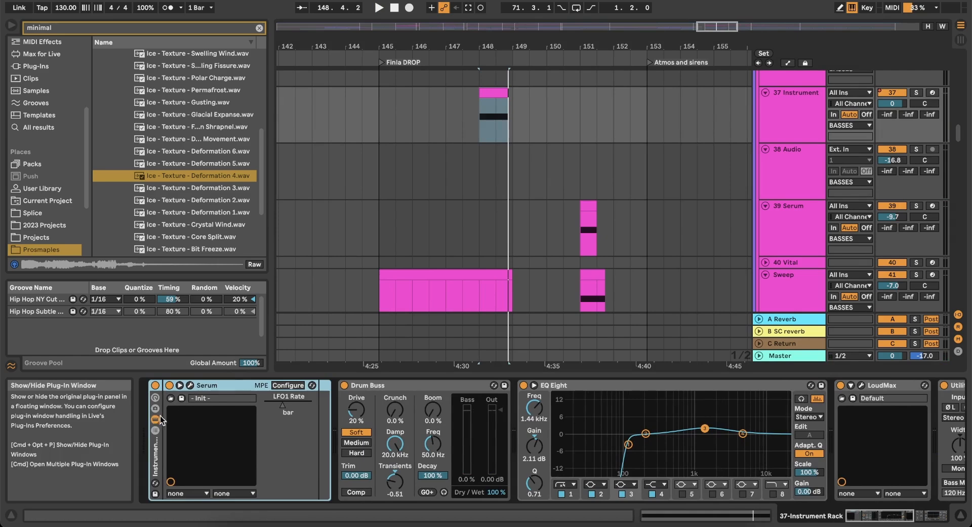
pyautogui.click(155, 431)
pyautogui.click(183, 418)
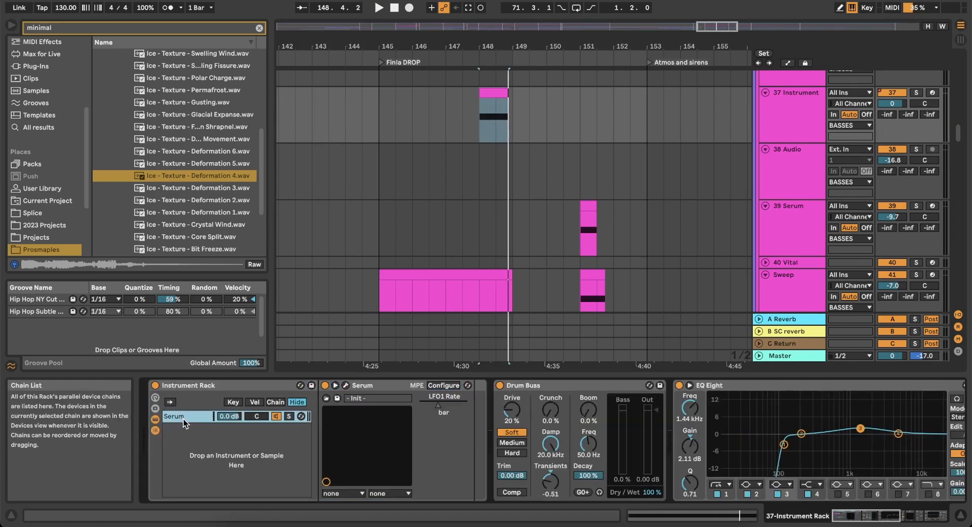
pyautogui.press('super+d')
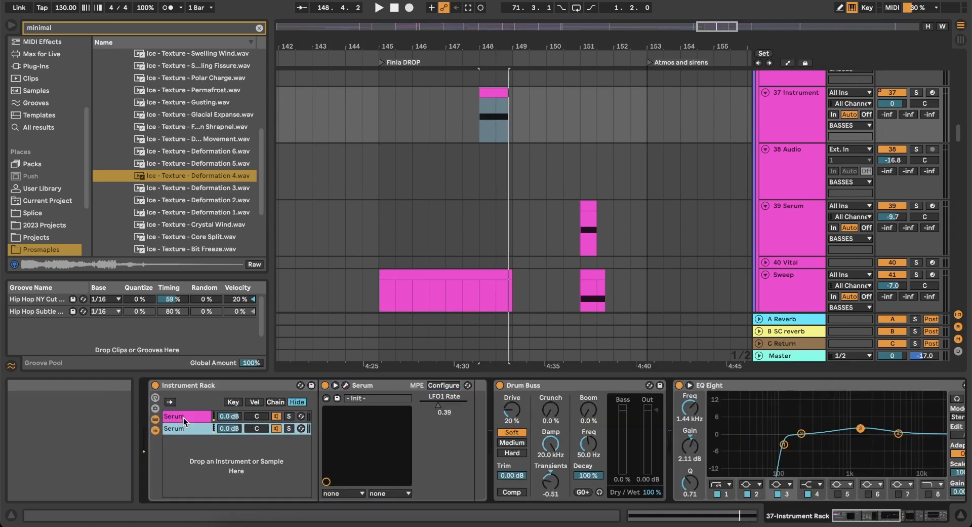
# Open the duplicated Serum chain on track 37 and remove all modulators from its filter cutoff.
pyautogui.click(347, 386)
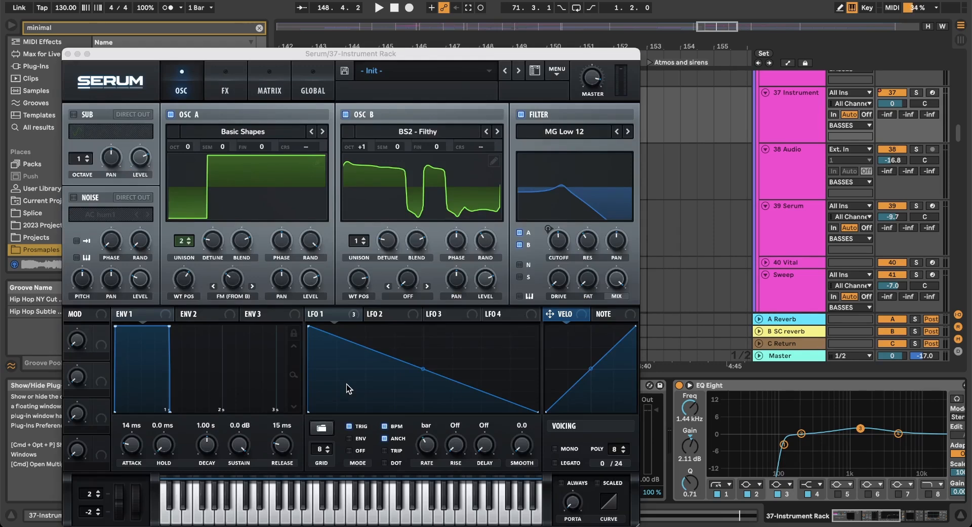
pyautogui.rightClick(558, 234)
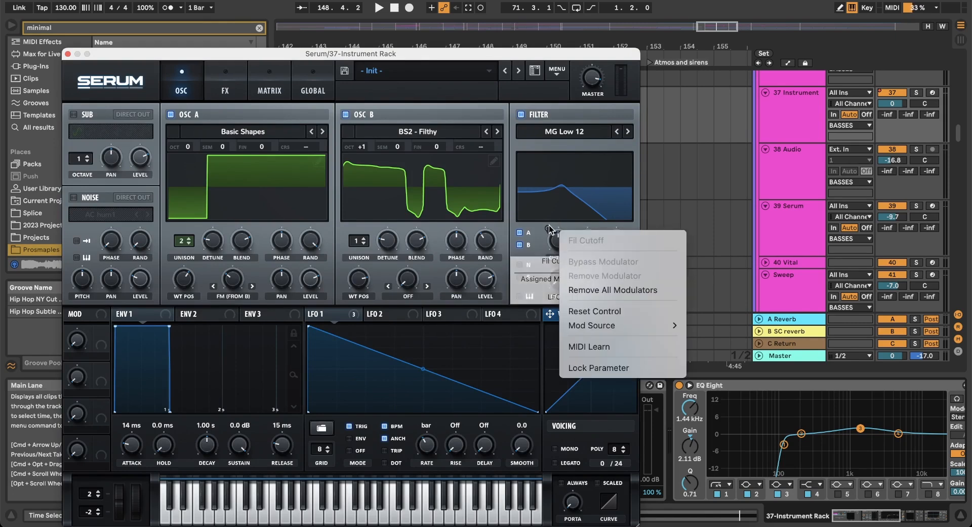
pyautogui.click(575, 290)
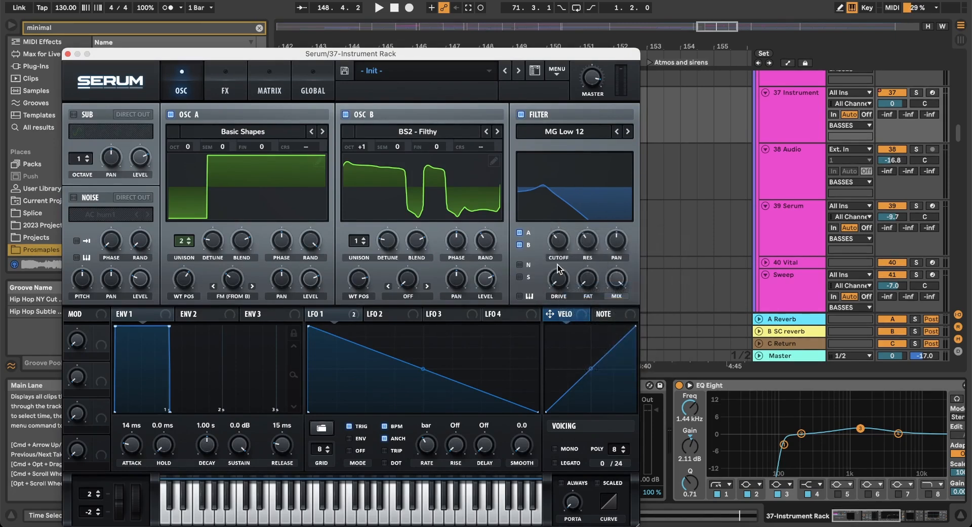
# Load the lazerbass growl thing wavetable in oscillator A and Monster 8 [SL] in oscillator B.
pyautogui.click(251, 130)
pyautogui.moveTo(254, 180)
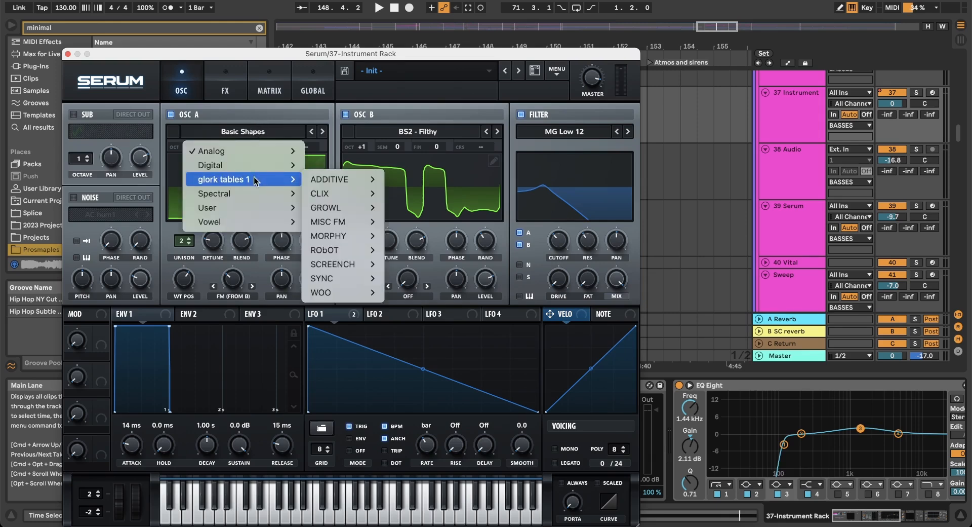
pyautogui.moveTo(330, 209)
pyautogui.click(447, 245)
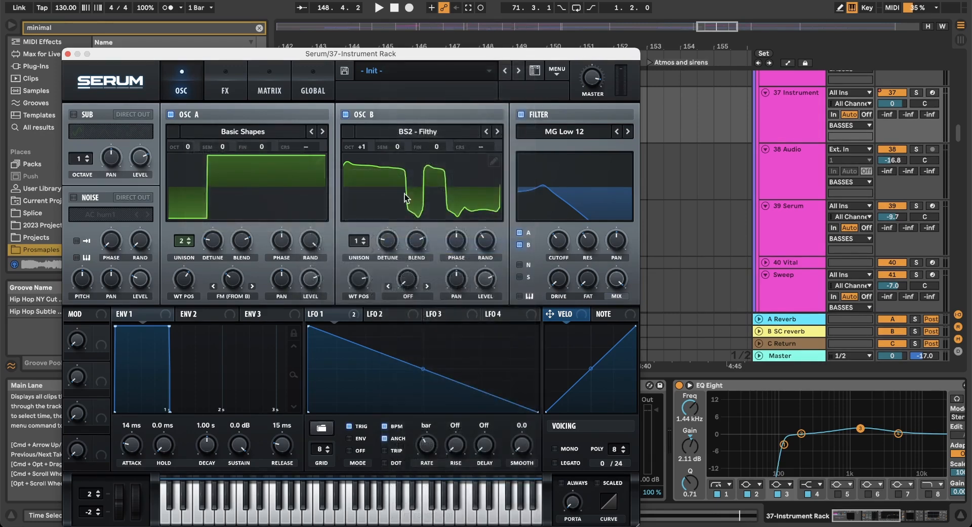
pyautogui.click(418, 131)
pyautogui.moveTo(410, 202)
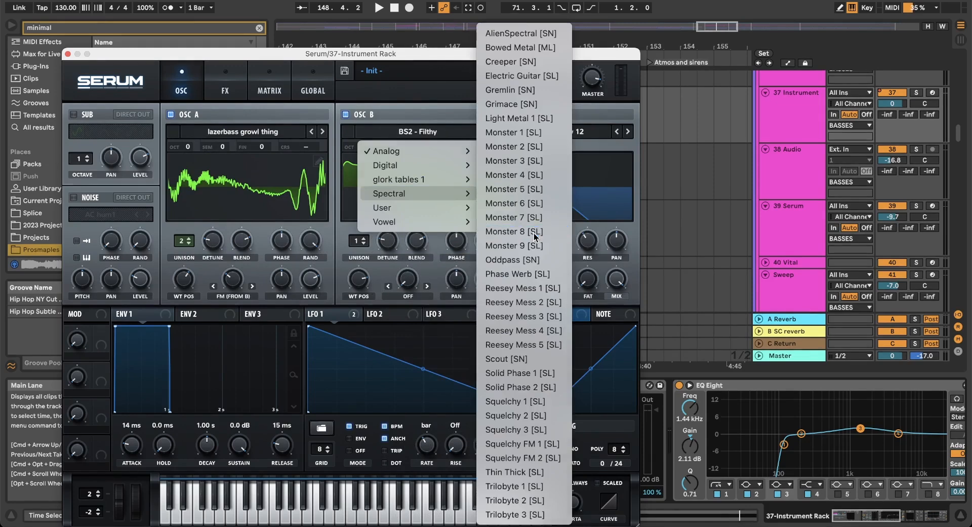
pyautogui.click(534, 233)
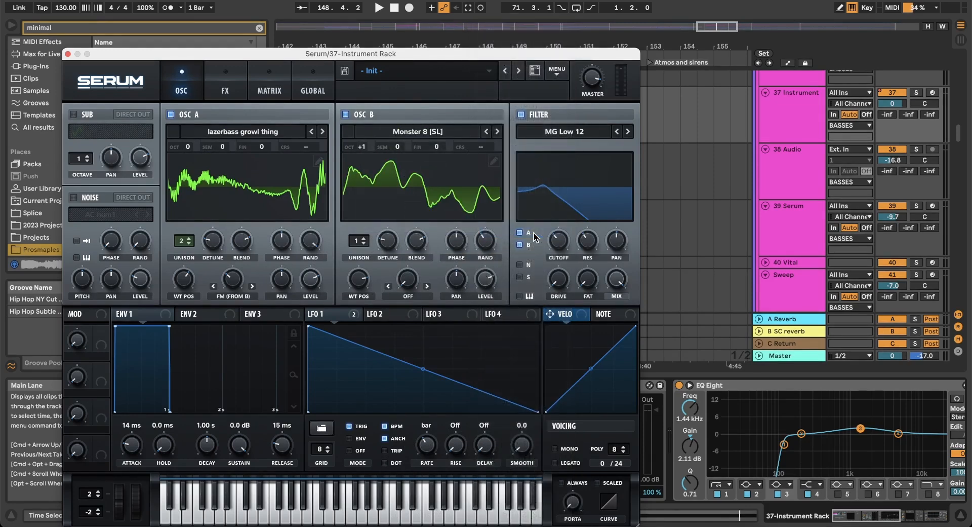
pyautogui.click(67, 54)
# Automate Serum's Fil Cutoff on track 37 to rise from 148.1.1 to 149.1.1, and play the clip.
pyautogui.click(483, 108)
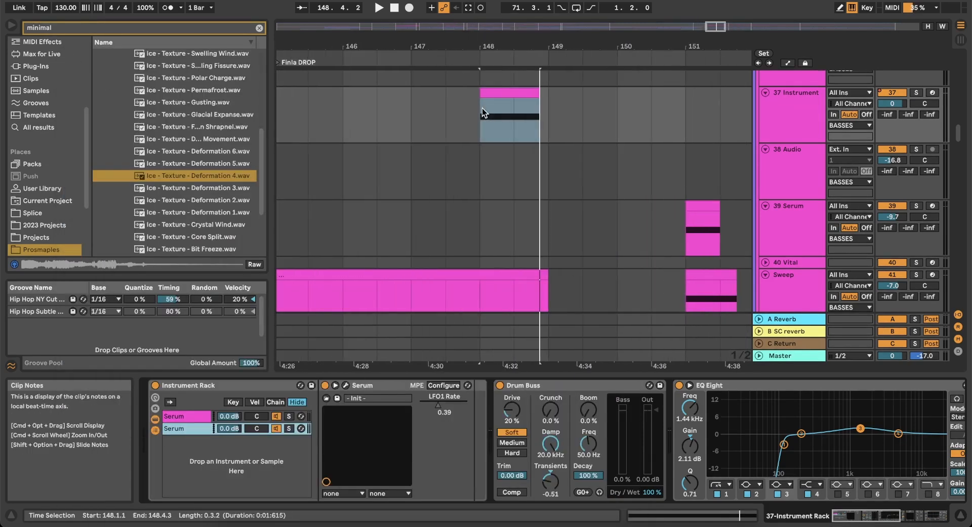
pyautogui.click(793, 64)
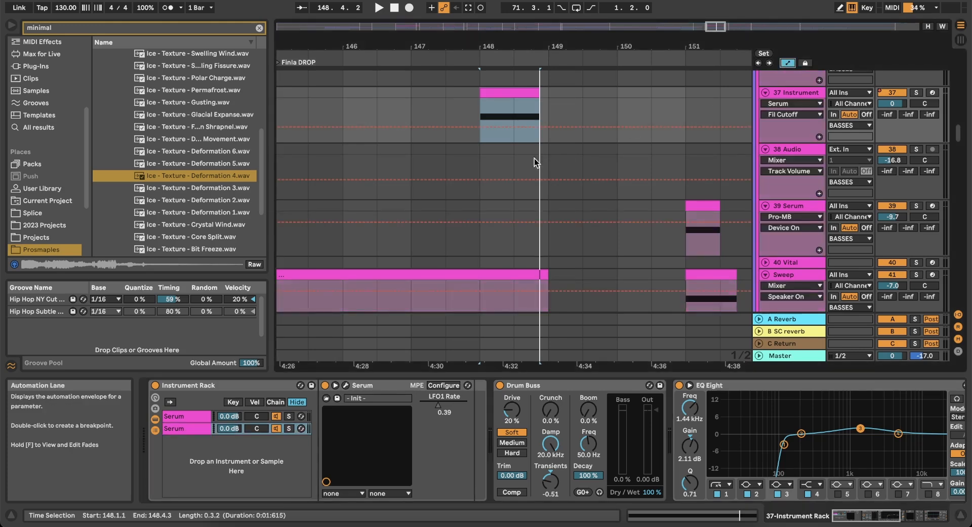
pyautogui.click(480, 126)
pyautogui.moveTo(545, 127); pyautogui.dragTo(549, 99)
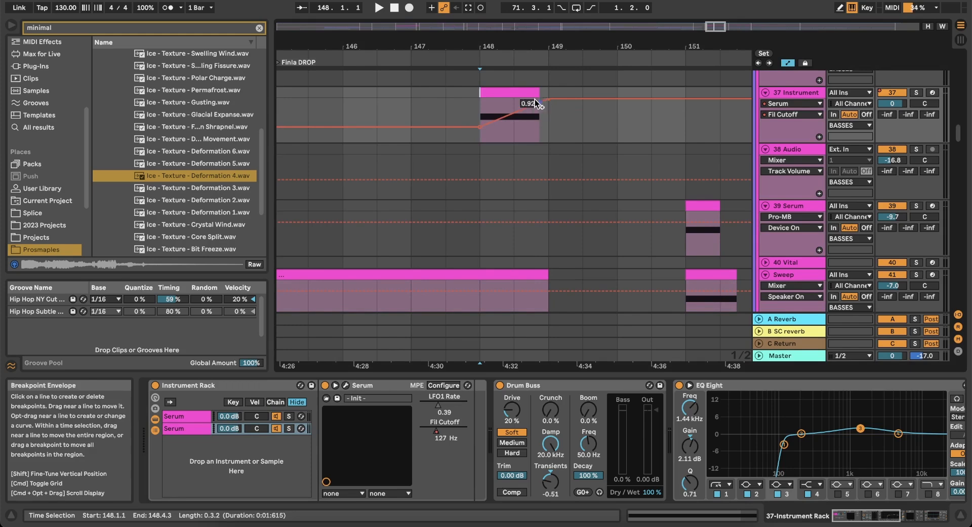
pyautogui.click(499, 93)
pyautogui.press('space')
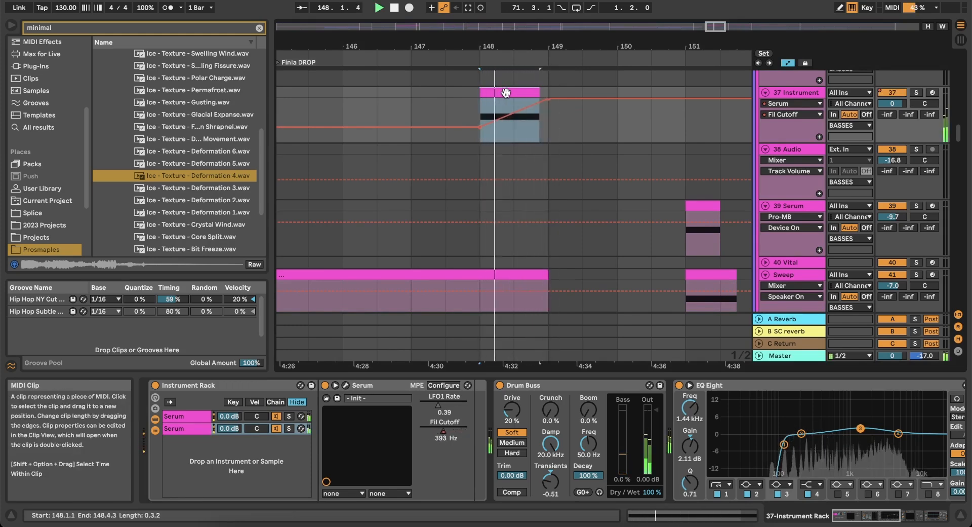
pyautogui.press('space')
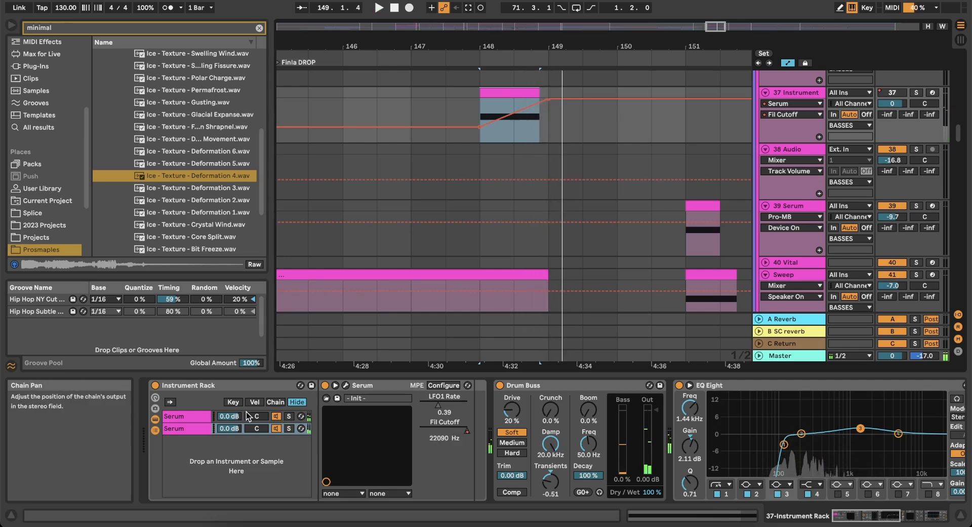
# Pan one Serum chain to 50R and the other to 50L, and play the bass from 148.1.1.
pyautogui.moveTo(255, 416); pyautogui.dragTo(256, 460)
pyautogui.press('space')
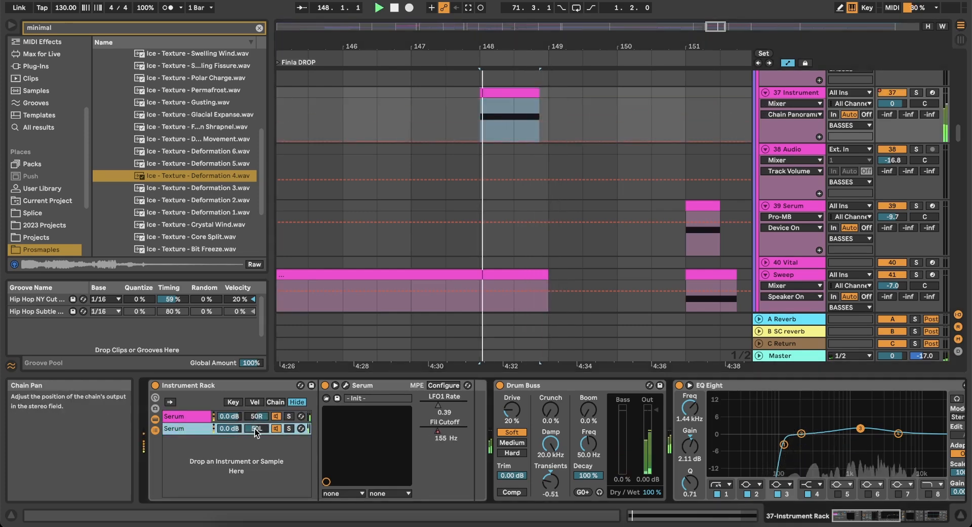
pyautogui.press('space')
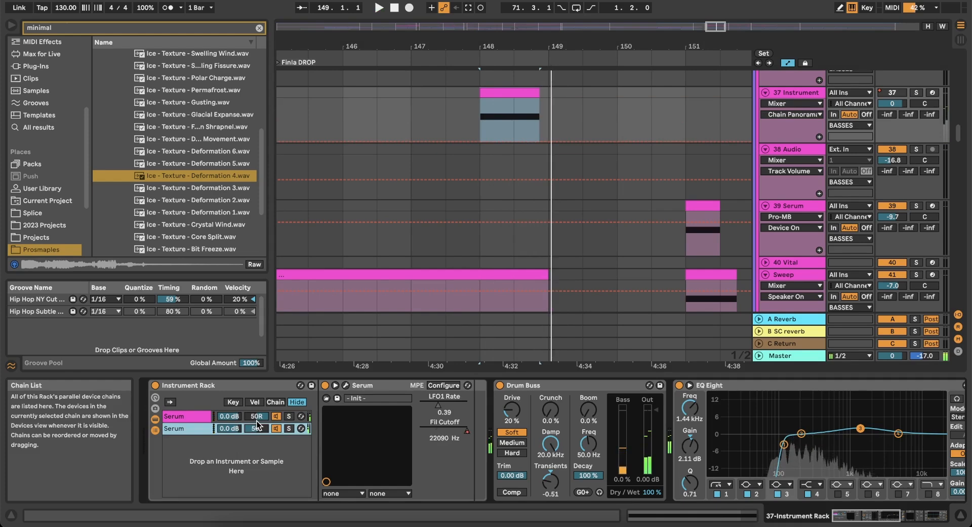
pyautogui.press('space')
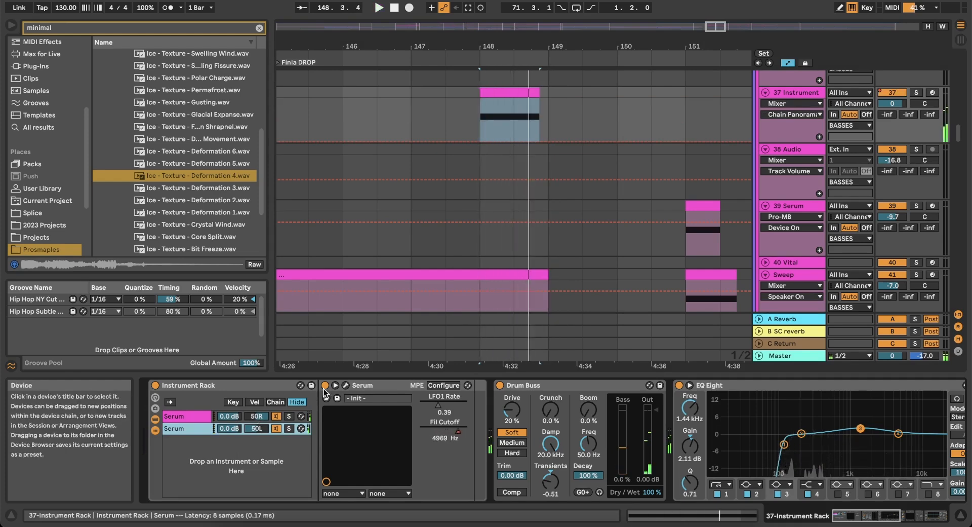
# Raise the HardClip distortion's mix and drive in the modified Serum's effects and play the clip.
pyautogui.click(346, 385)
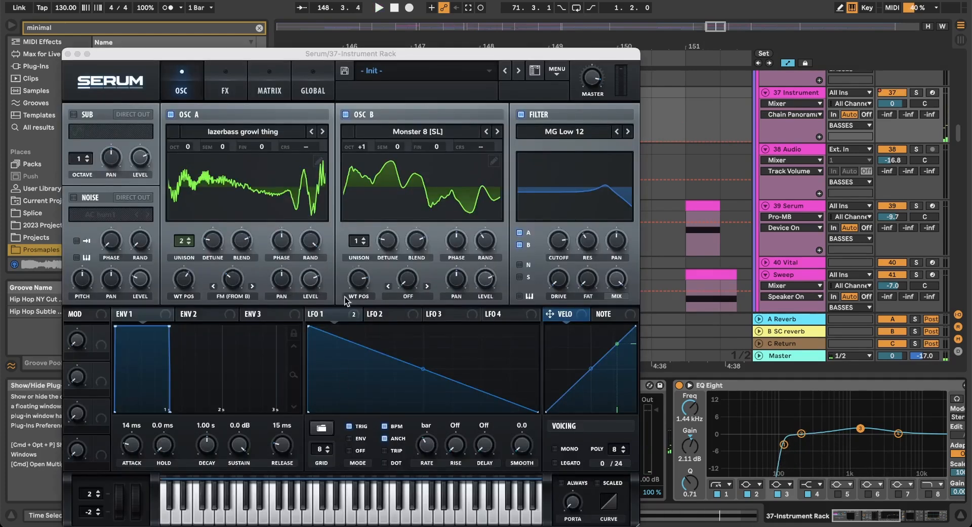
pyautogui.click(227, 76)
pyautogui.moveTo(571, 176); pyautogui.dragTo(551, 95)
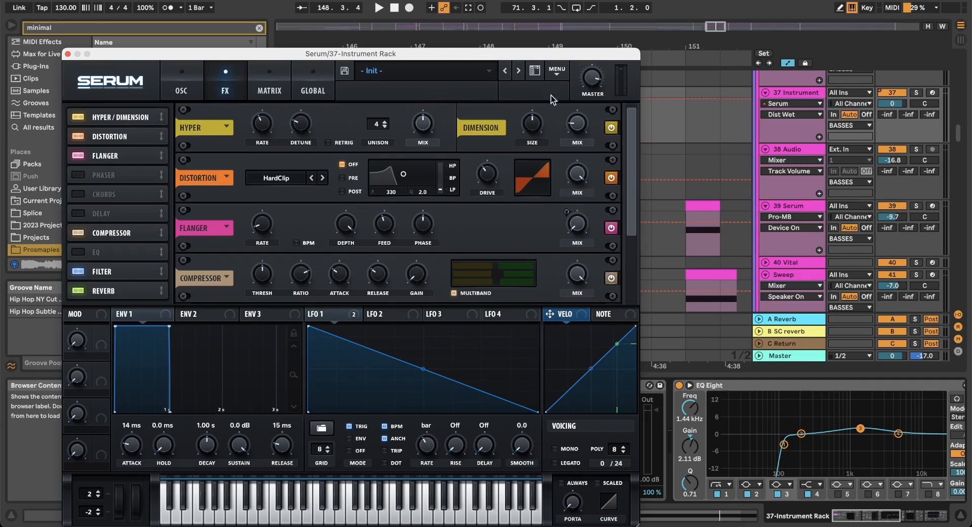
pyautogui.moveTo(489, 177); pyautogui.dragTo(491, 68)
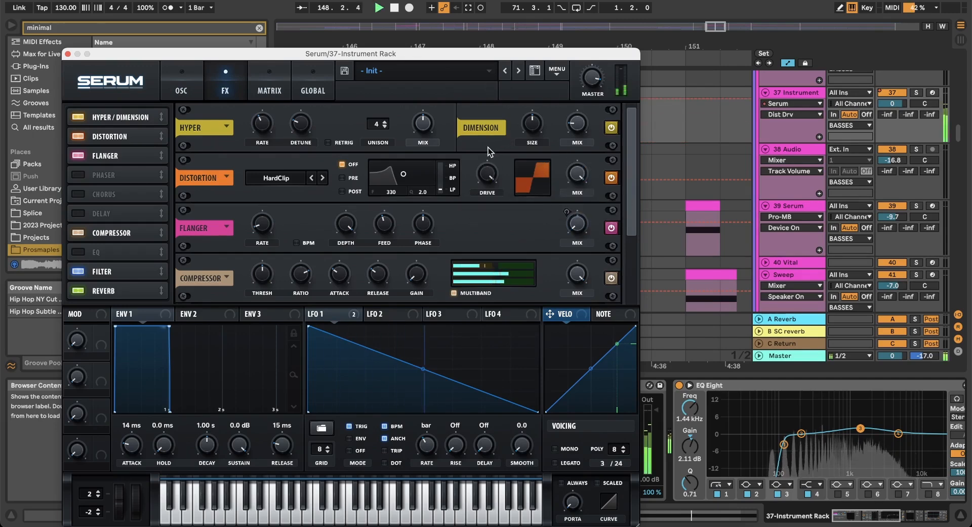
pyautogui.press('space')
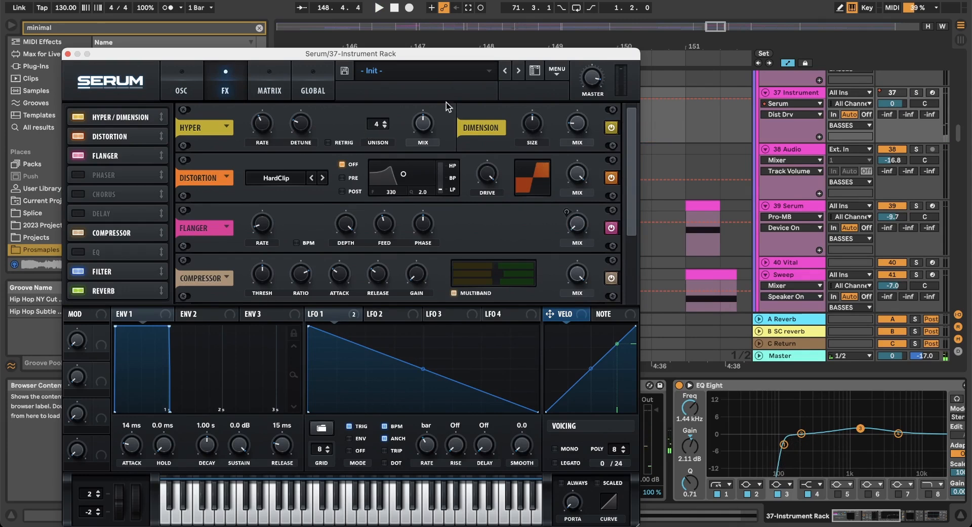
# Adjust the Dimension mix and set the flanger mix to about 16% during playback.
pyautogui.click(570, 127)
pyautogui.press('space')
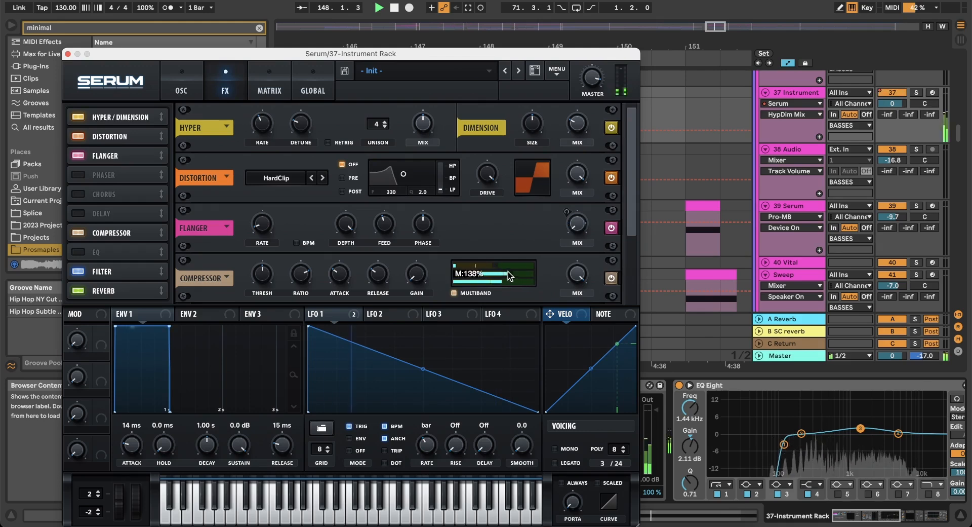
pyautogui.click(577, 223)
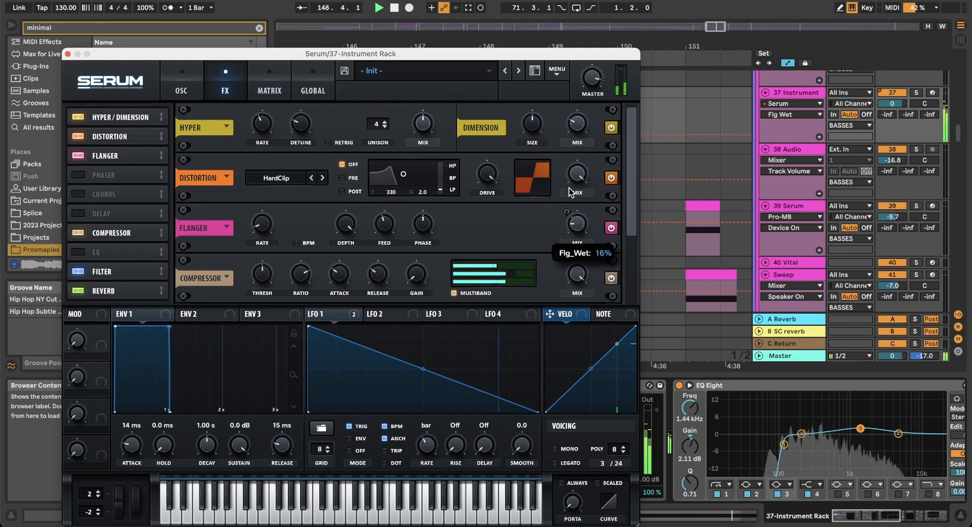
pyautogui.click(611, 228)
pyautogui.moveTo(634, 207); pyautogui.dragTo(632, 293)
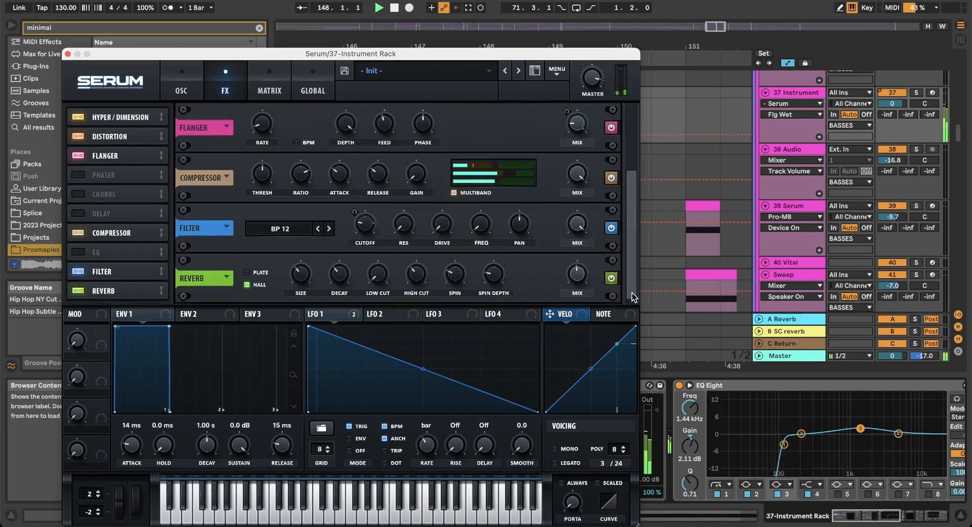
# Turn on the modified Serum's noise oscillator and load Inharmx 5 from FP_Inharms.
pyautogui.click(181, 76)
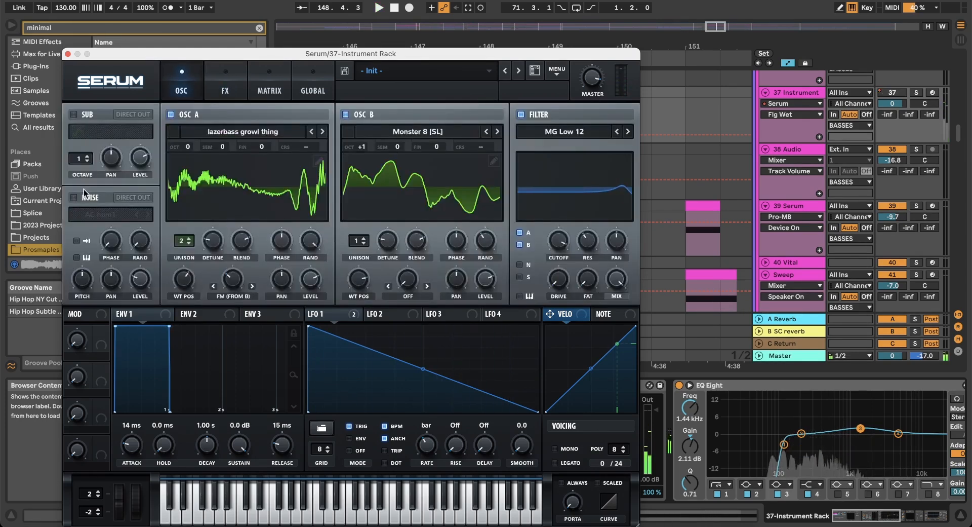
pyautogui.click(74, 198)
pyautogui.click(96, 216)
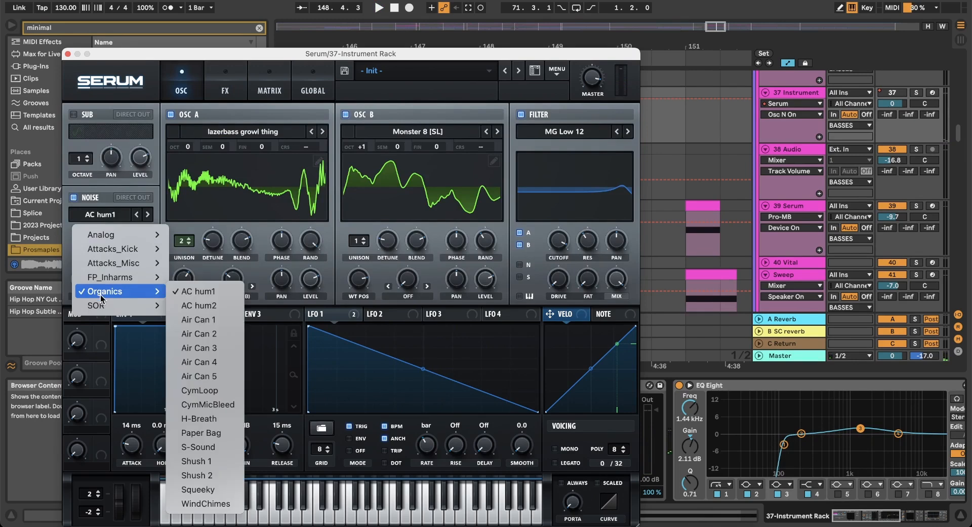
pyautogui.moveTo(107, 280)
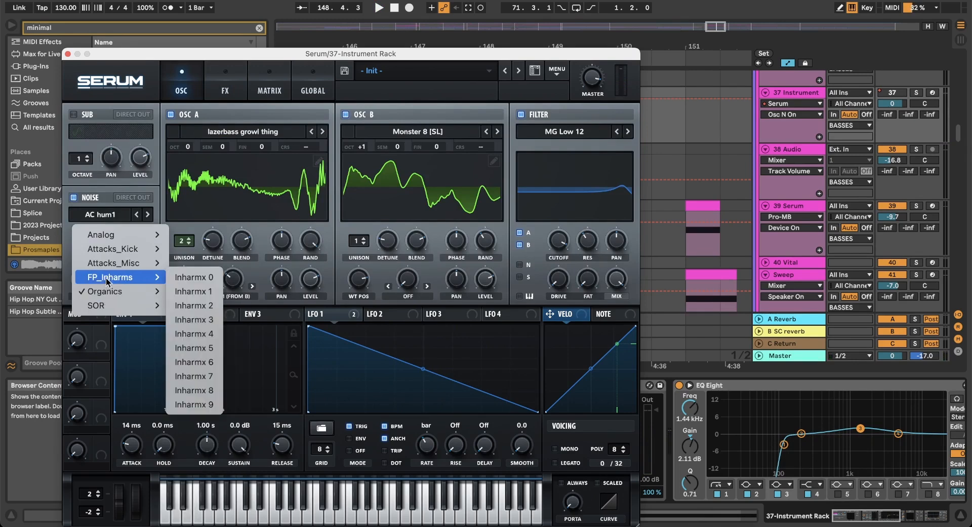
pyautogui.click(187, 348)
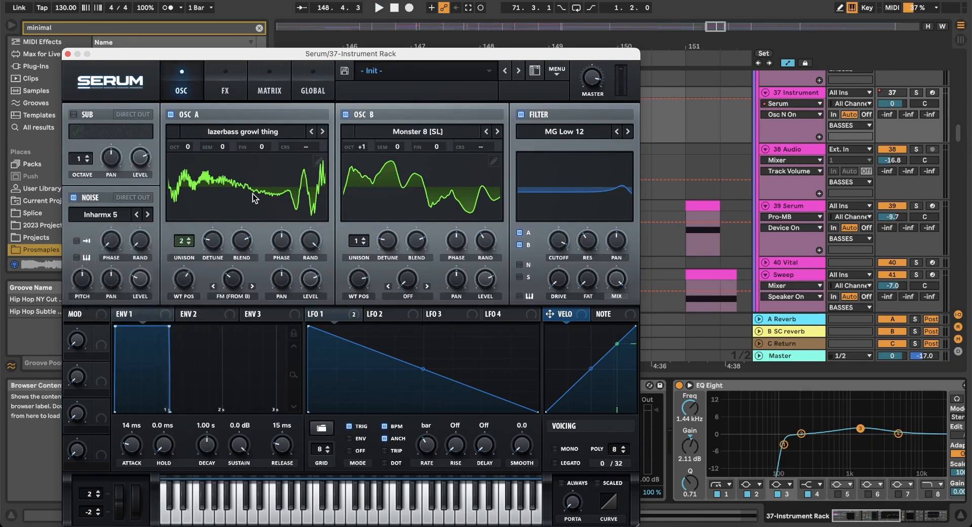
# Play the bass with the noise layer, adjust the noise level and route the noise to direct out.
pyautogui.press('space')
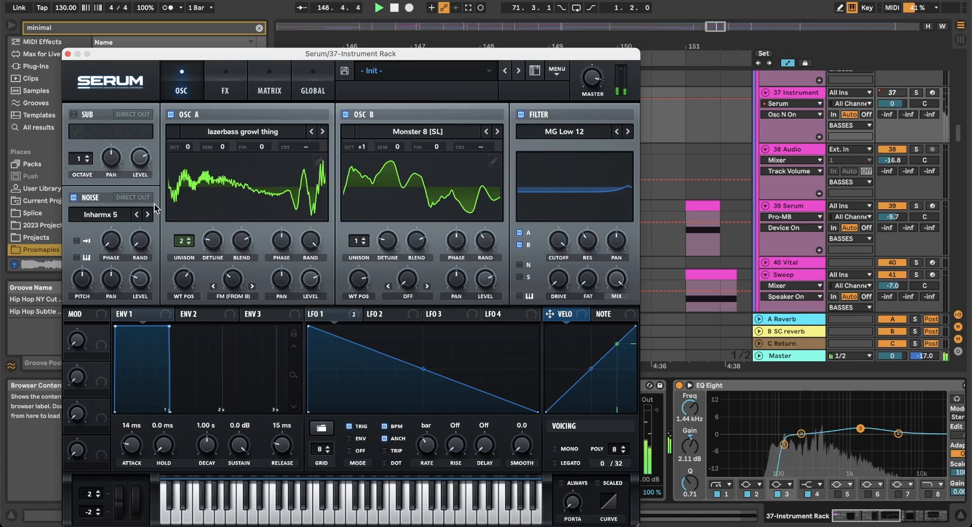
pyautogui.press('space')
pyautogui.moveTo(140, 278)
pyautogui.mouseDown()
pyautogui.moveTo(133, 255)
pyautogui.moveTo(144, 285)
pyautogui.mouseUp()
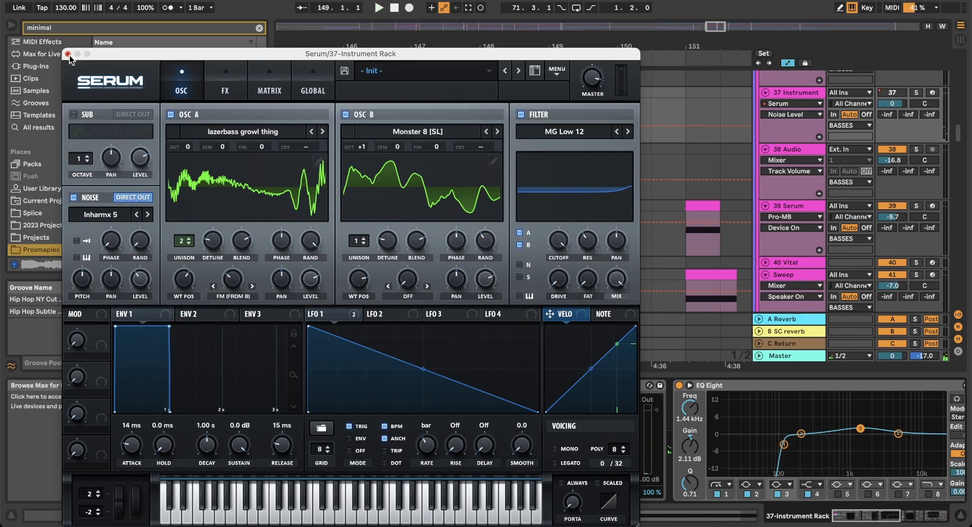
pyautogui.click(68, 54)
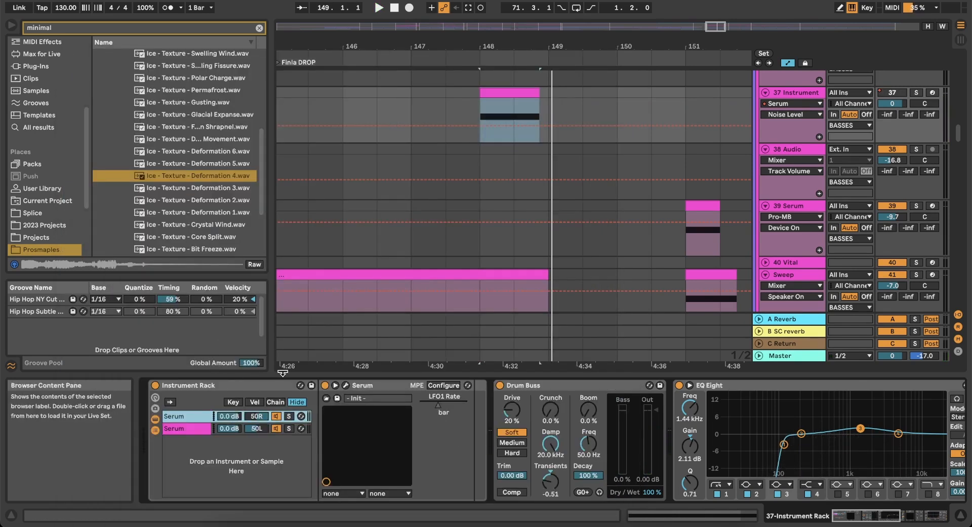
# Turn on the noise oscillator in the original Serum chain, load Inharmx 6 and play the bass.
pyautogui.click(345, 385)
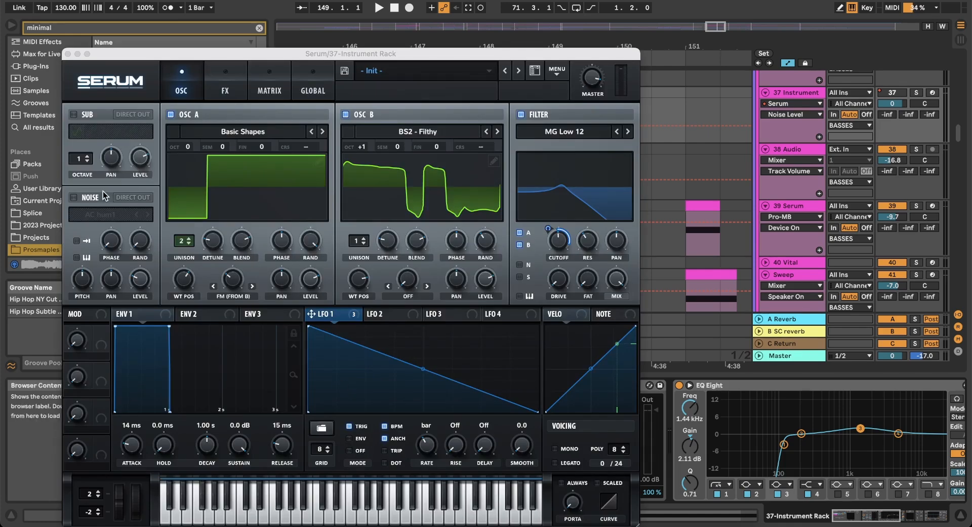
pyautogui.click(74, 197)
pyautogui.click(105, 214)
pyautogui.moveTo(110, 290)
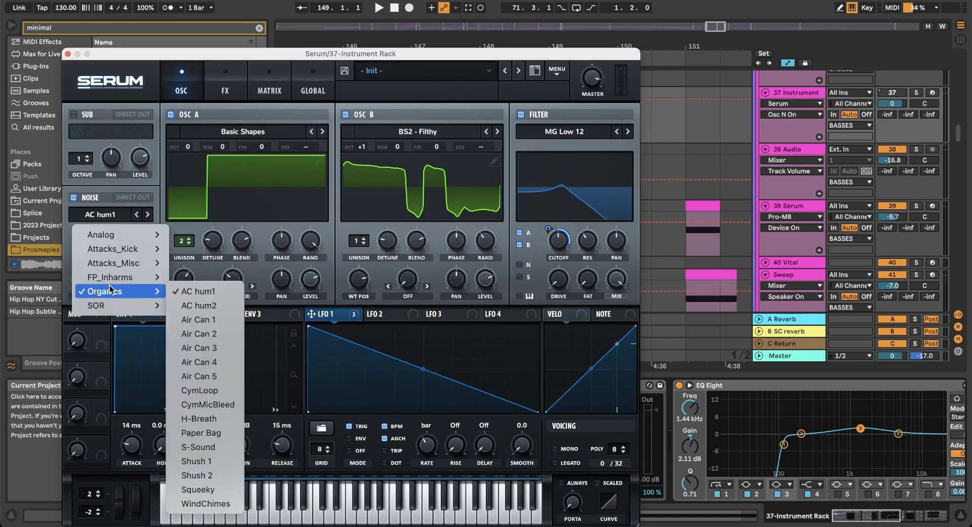
pyautogui.click(182, 360)
pyautogui.press('space')
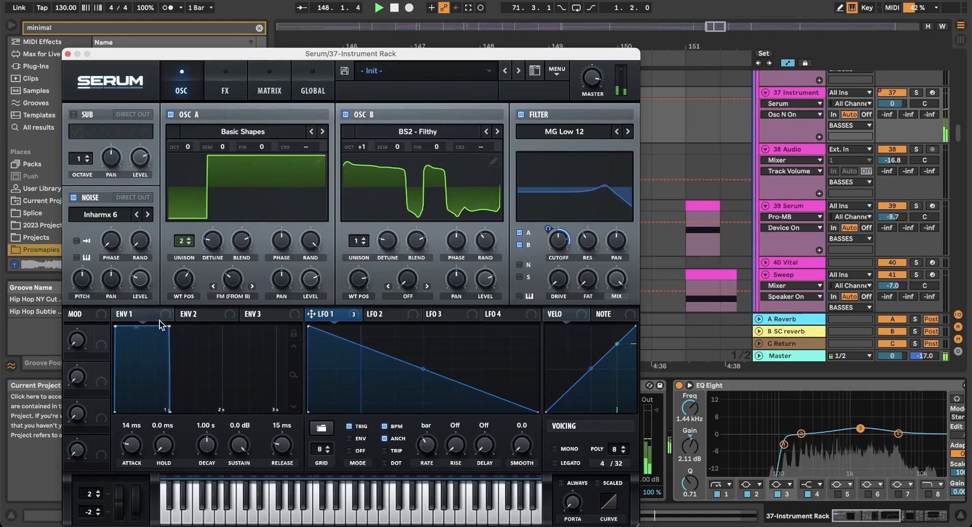
# Raise the noise level, switch the noise to Air Can 1 and compare with the noise oscillator off and on.
pyautogui.moveTo(135, 275)
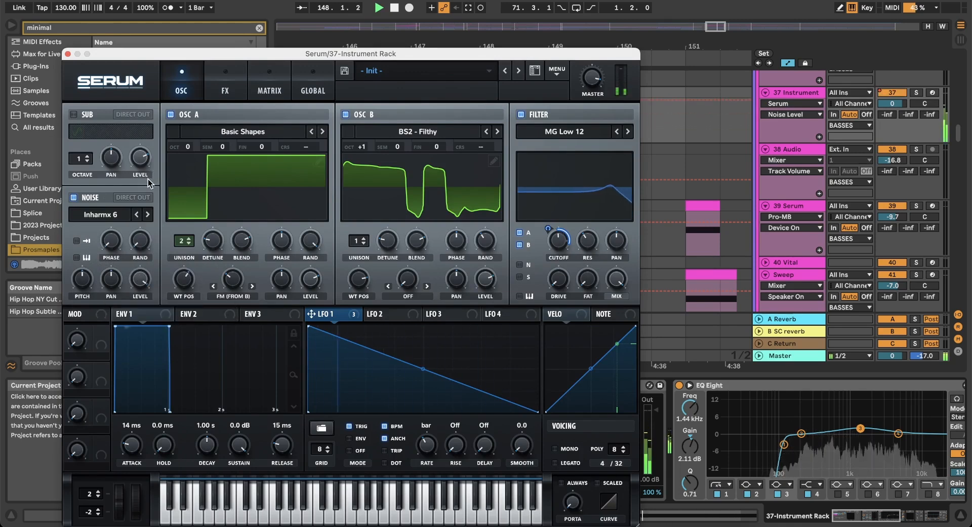
pyautogui.click(148, 214)
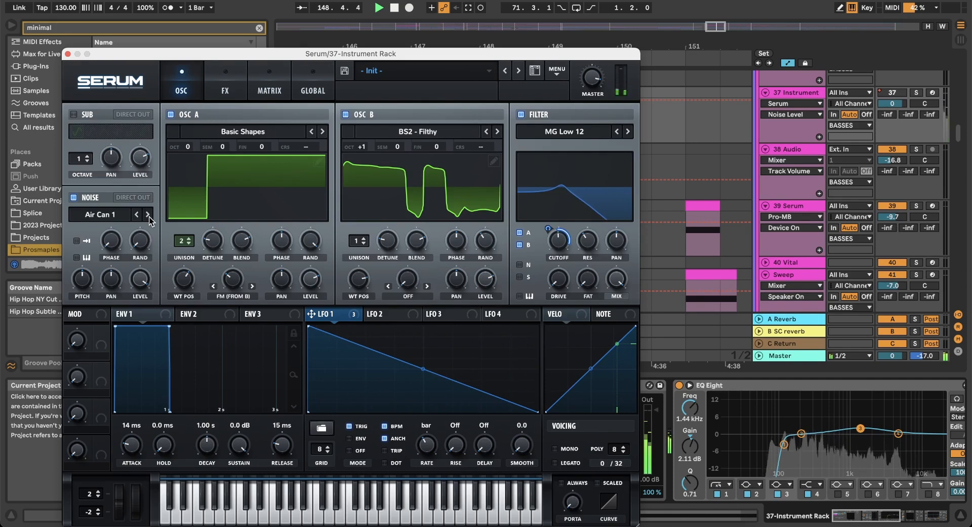
pyautogui.click(74, 198)
pyautogui.click(74, 198)
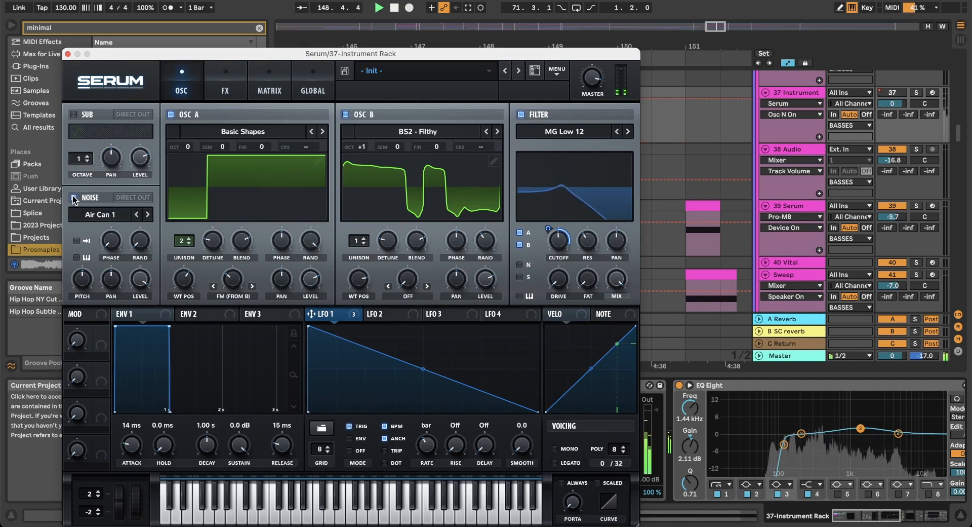
# Switch the original Serum chain's noise to Inharmx 0 from FP_Inharms and play the bass.
pyautogui.click(109, 217)
pyautogui.moveTo(117, 278)
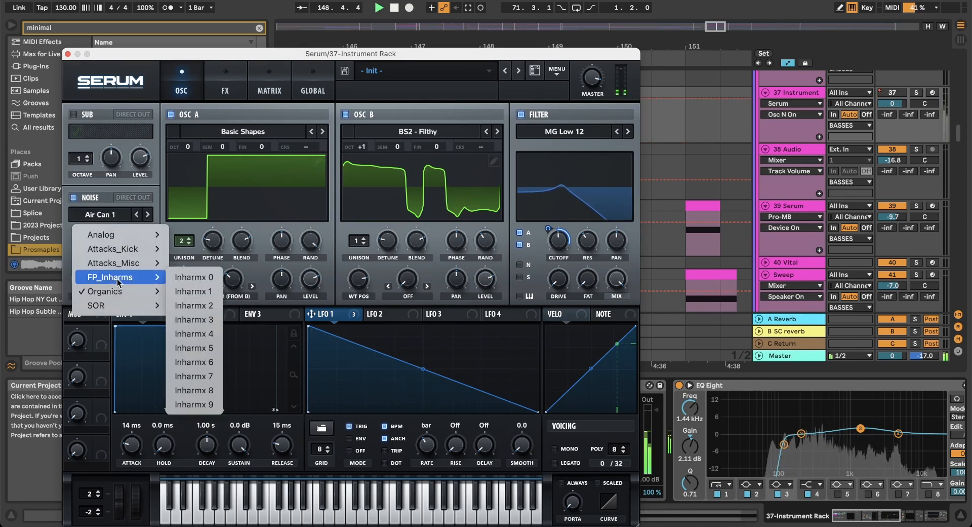
pyautogui.click(183, 280)
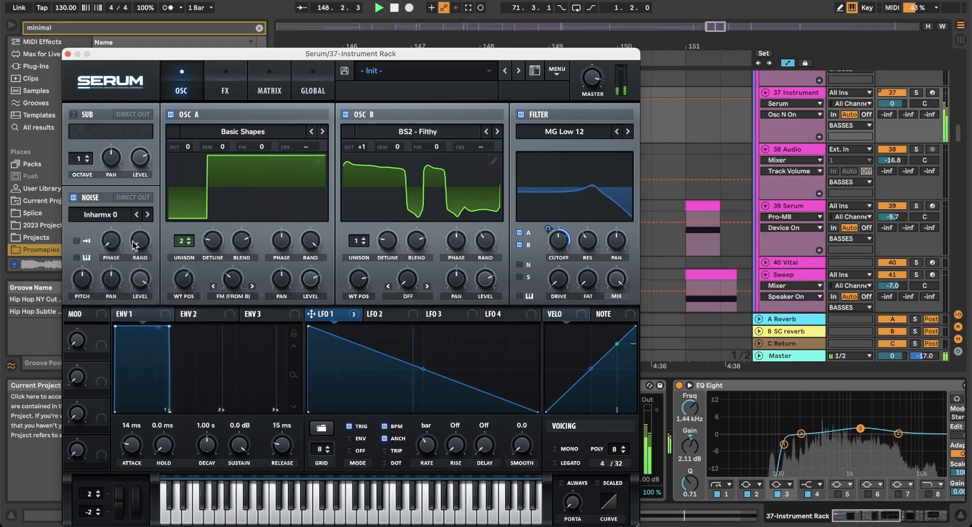
pyautogui.click(68, 53)
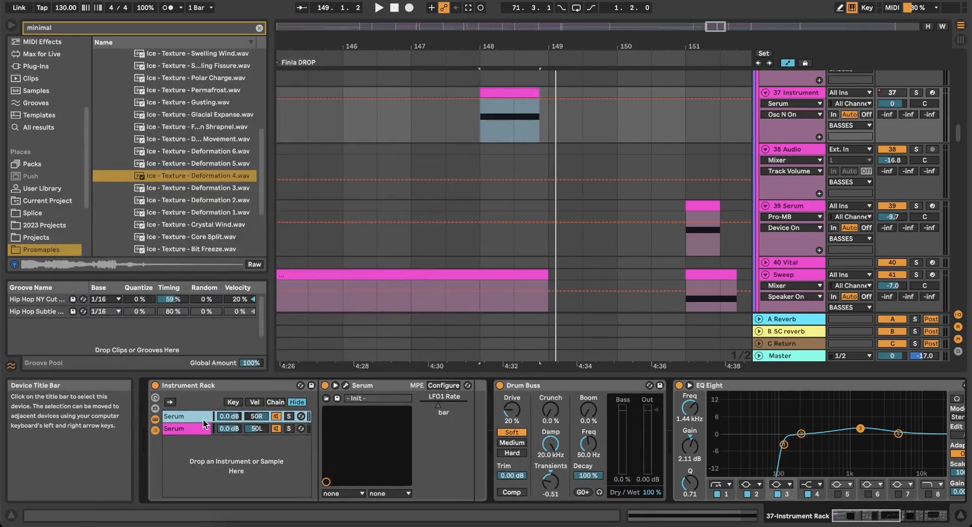
# Adjust the Inharmx 5 noise level in the modified Serum chain and play the bass.
pyautogui.click(346, 385)
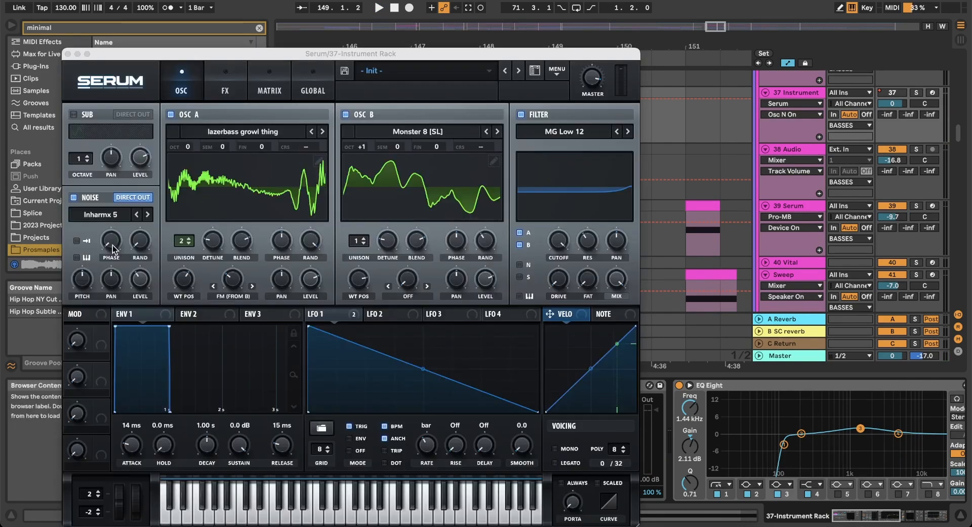
pyautogui.click(135, 299)
pyautogui.press('space')
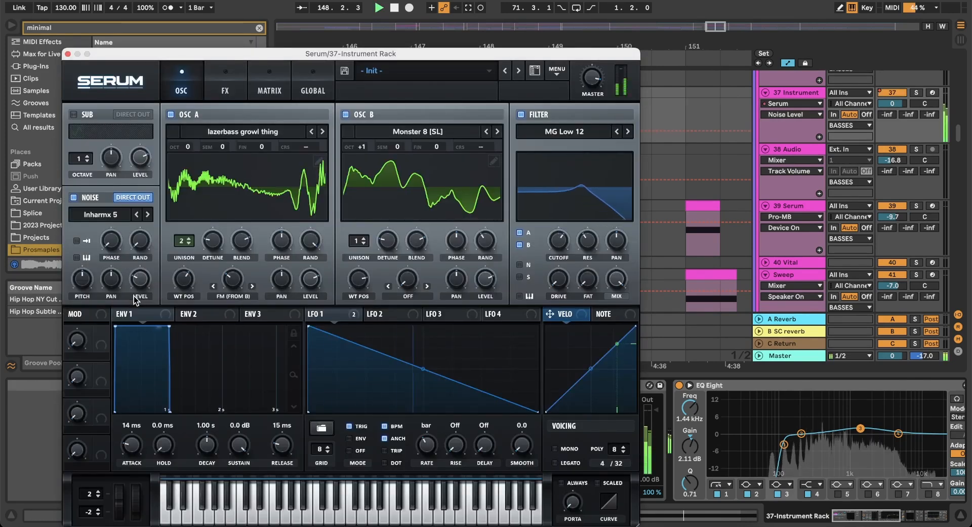
pyautogui.press('space')
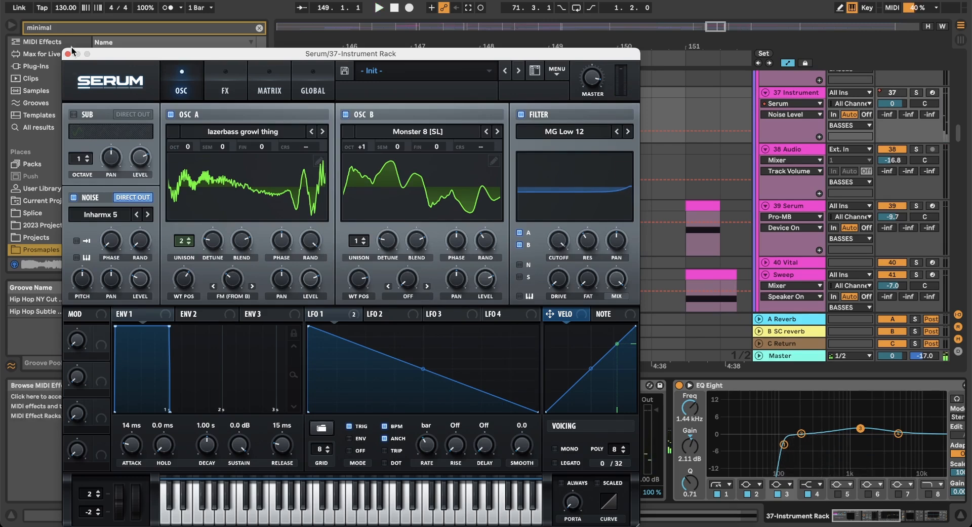
pyautogui.click(68, 54)
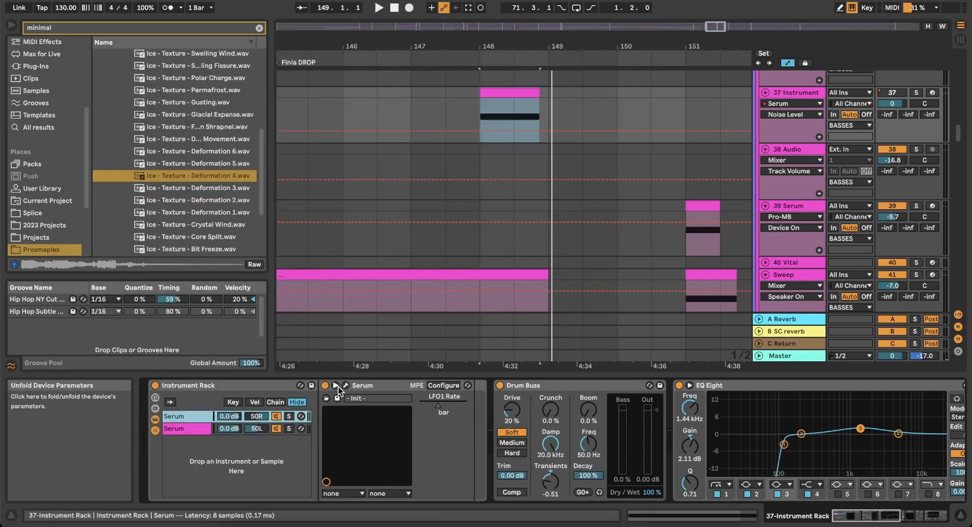
# Raise the drive and mix of the HardClip distortion in the original Serum's effects while playing the bass.
pyautogui.click(346, 389)
pyautogui.click(236, 84)
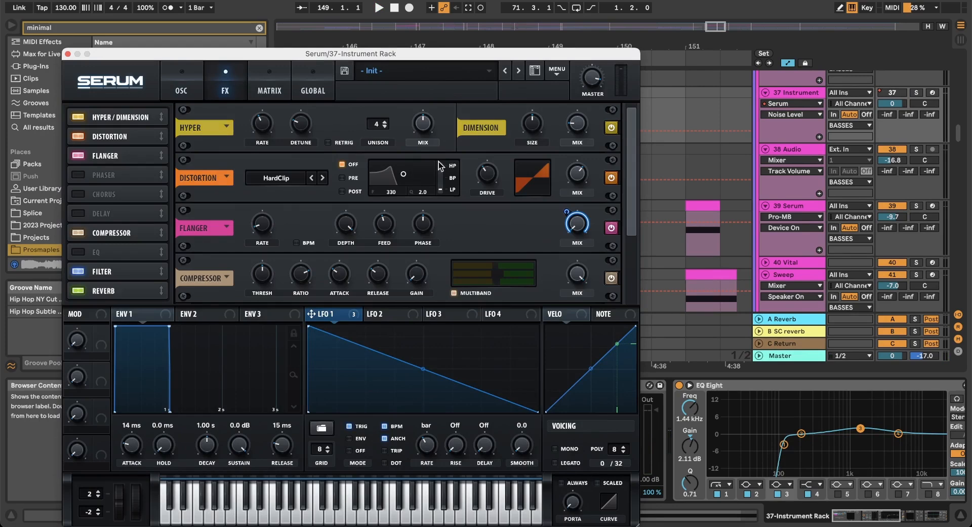
pyautogui.press('space')
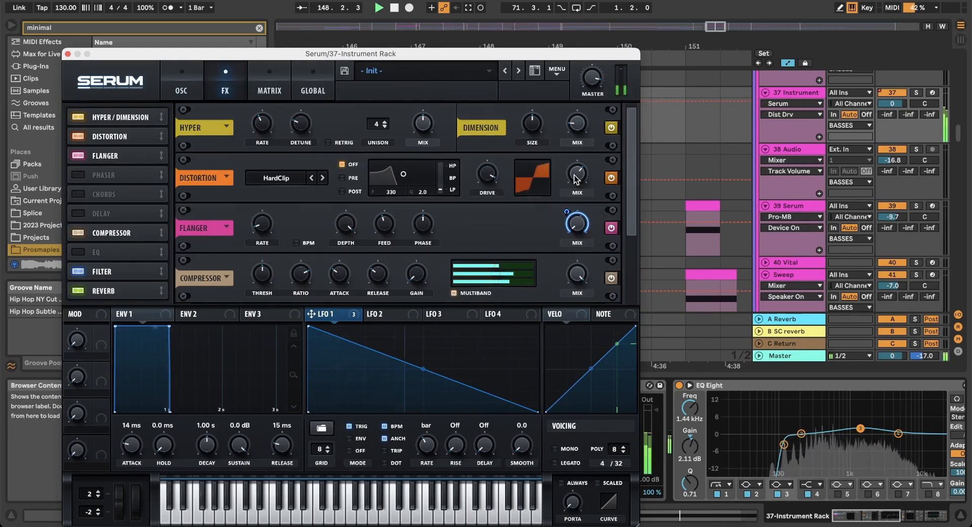
pyautogui.moveTo(577, 175); pyautogui.dragTo(575, 101)
pyautogui.moveTo(490, 285); pyautogui.dragTo(519, 277)
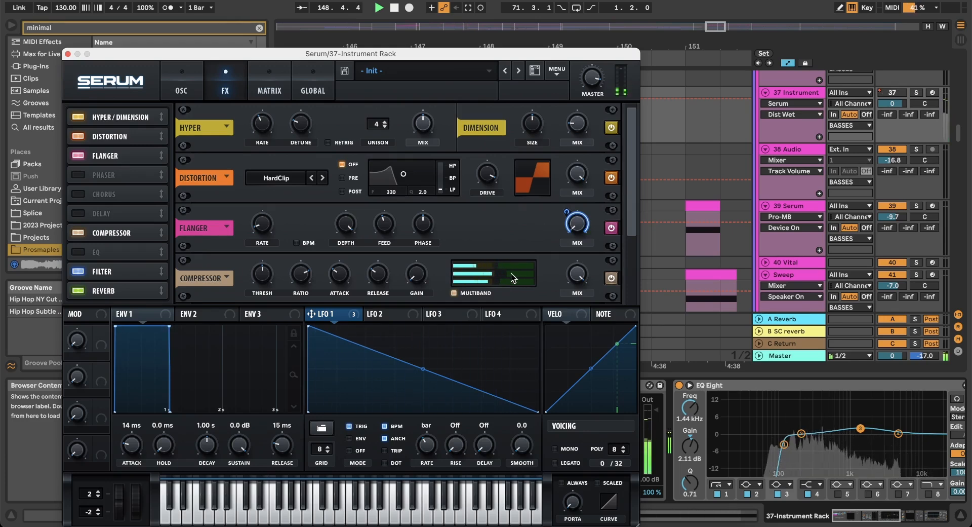
pyautogui.press('space')
pyautogui.click(67, 54)
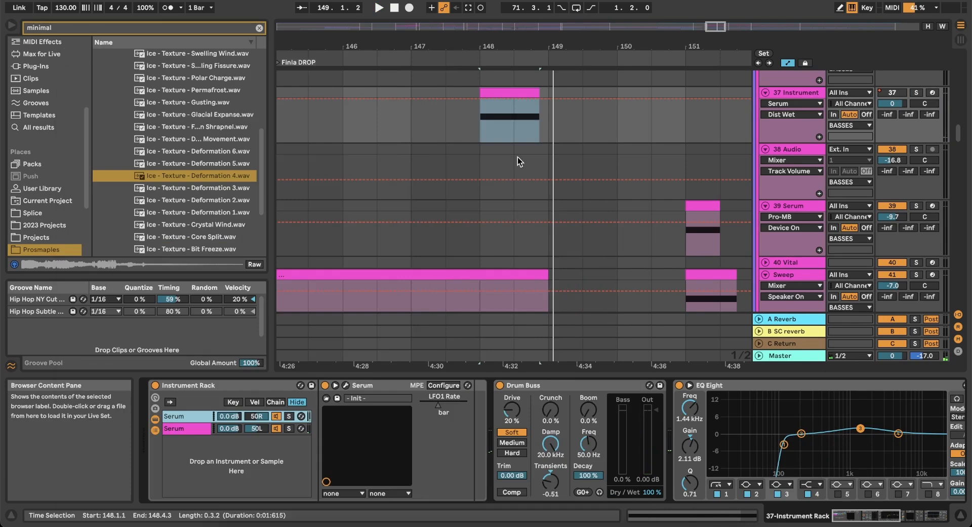
# Play the final drop from bar 145 and again from bar 148 to check the bass in context.
pyautogui.scroll(-5, 520, 157)
pyautogui.click(414, 153)
pyautogui.press('space')
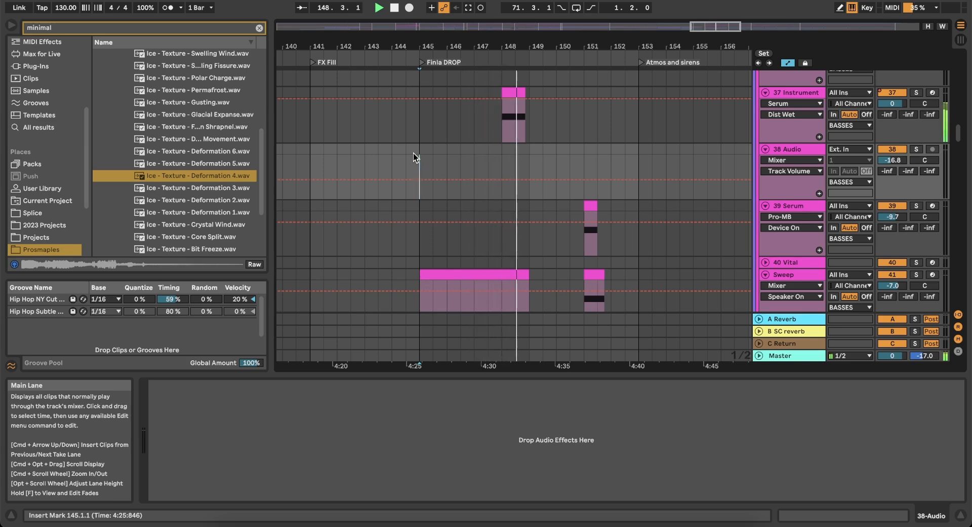
pyautogui.press('space')
pyautogui.press('space')
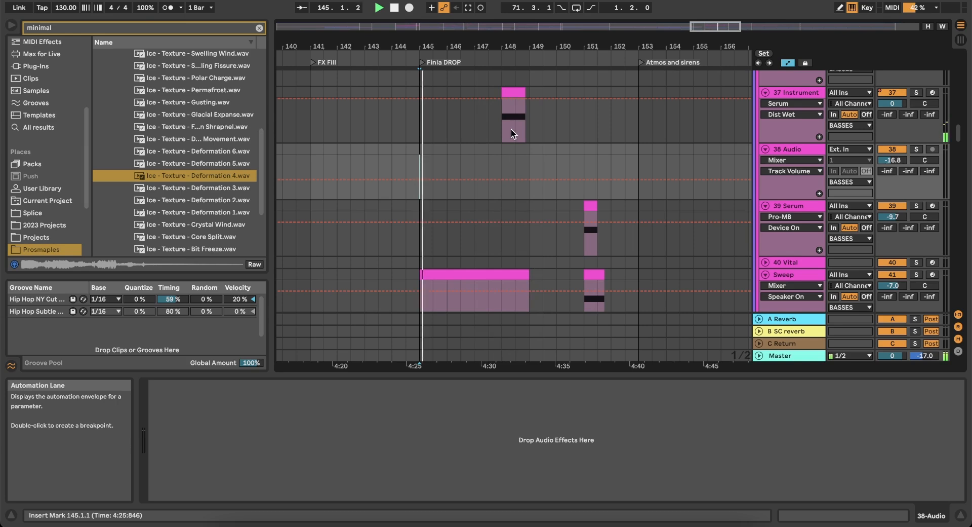
pyautogui.scroll(3, 514, 135)
pyautogui.click(491, 155)
pyautogui.press('space')
pyautogui.press('space')
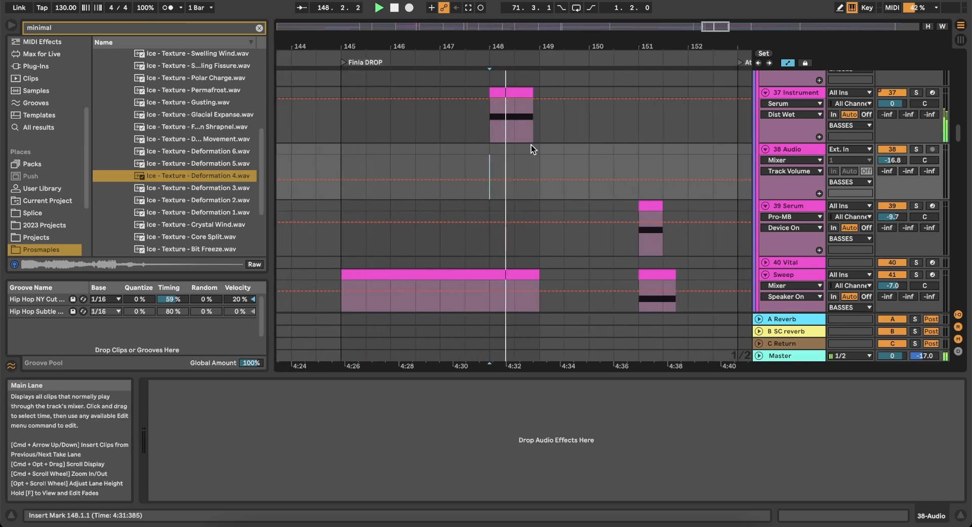
# Transpose the note in track 37's bar 148 clip up an octave to E1 and play it.
pyautogui.scroll(5, 530, 145)
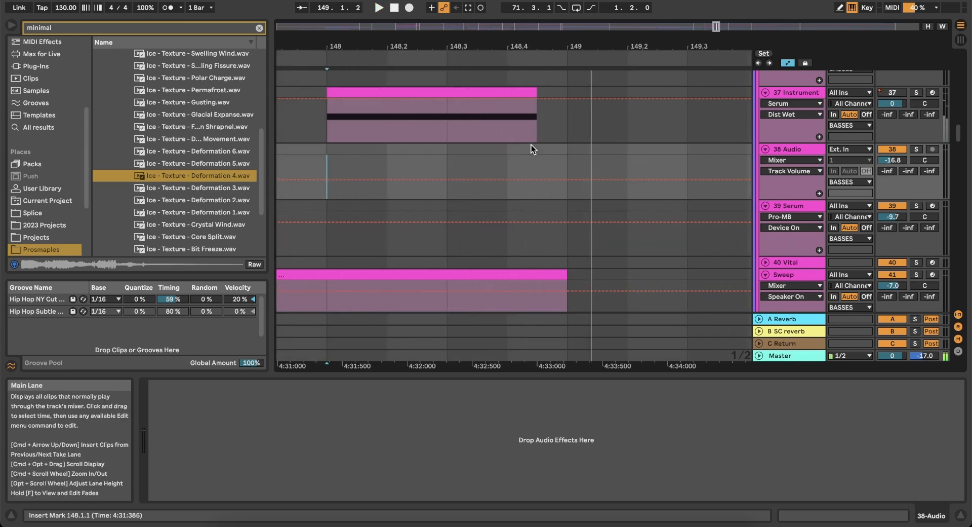
pyautogui.click(476, 99)
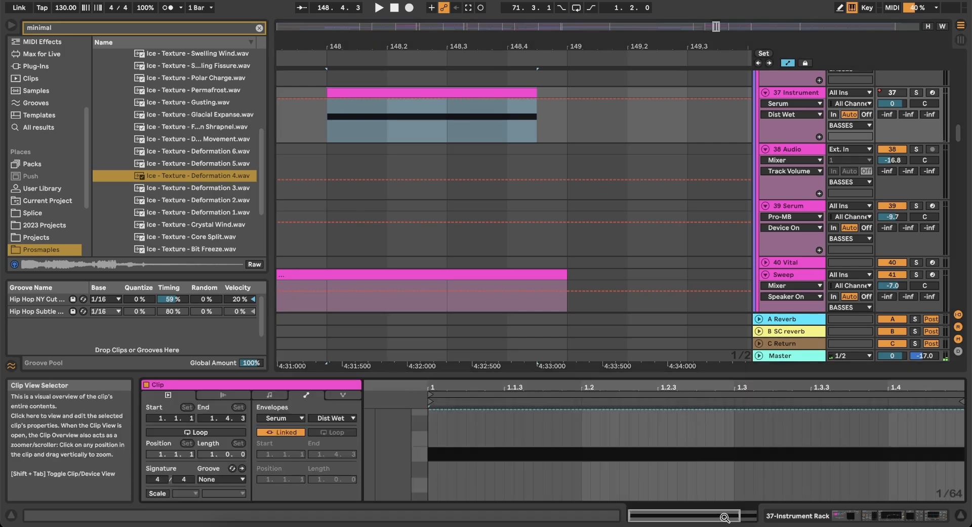
pyautogui.click(564, 451)
pyautogui.click(476, 435)
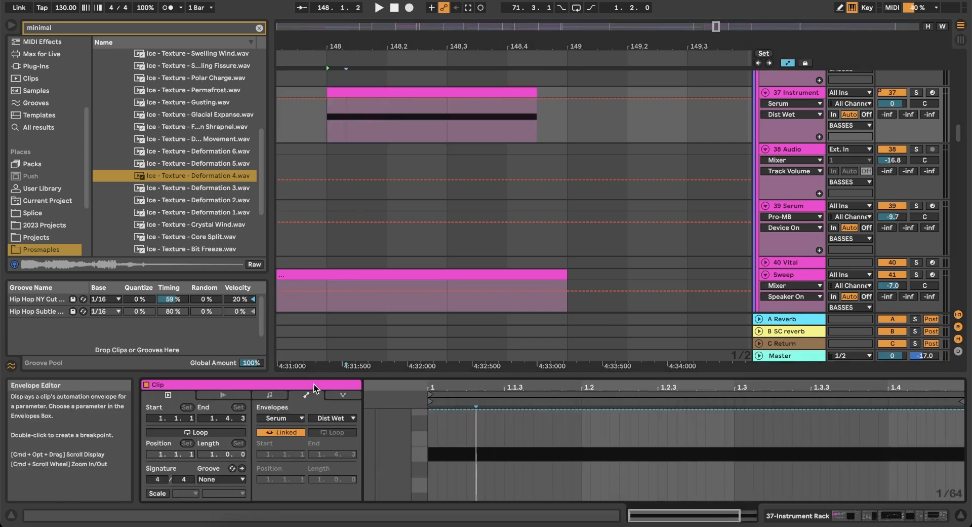
pyautogui.click(270, 395)
pyautogui.click(528, 465)
pyautogui.hotkey('shift', 'Up')
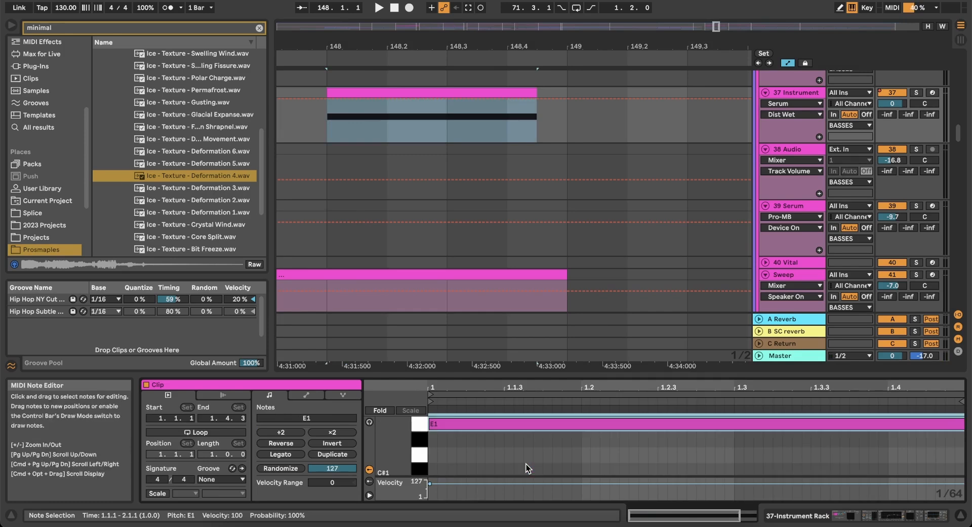
pyautogui.press('space')
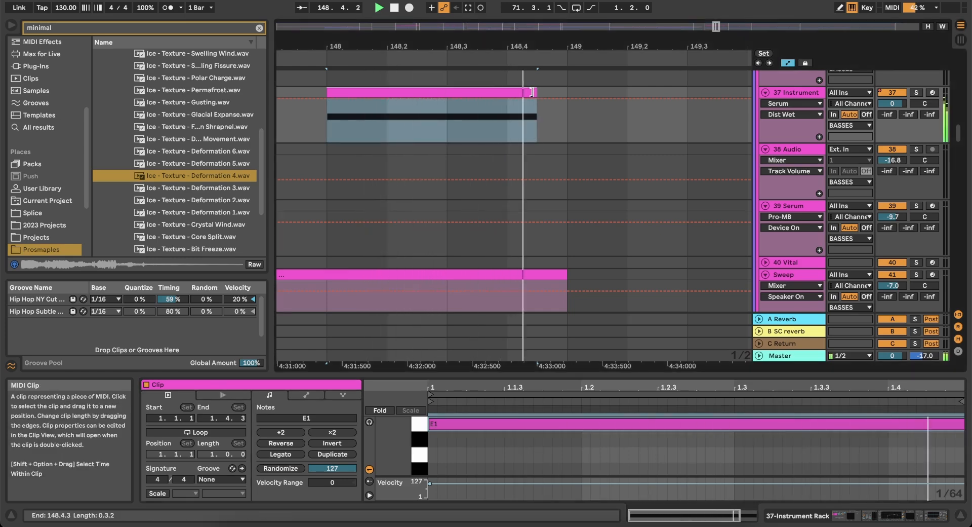
# Extend track 37's bar 148 clip to bar 149 and play the drop from bar 147.
pyautogui.moveTo(532, 92); pyautogui.dragTo(554, 92)
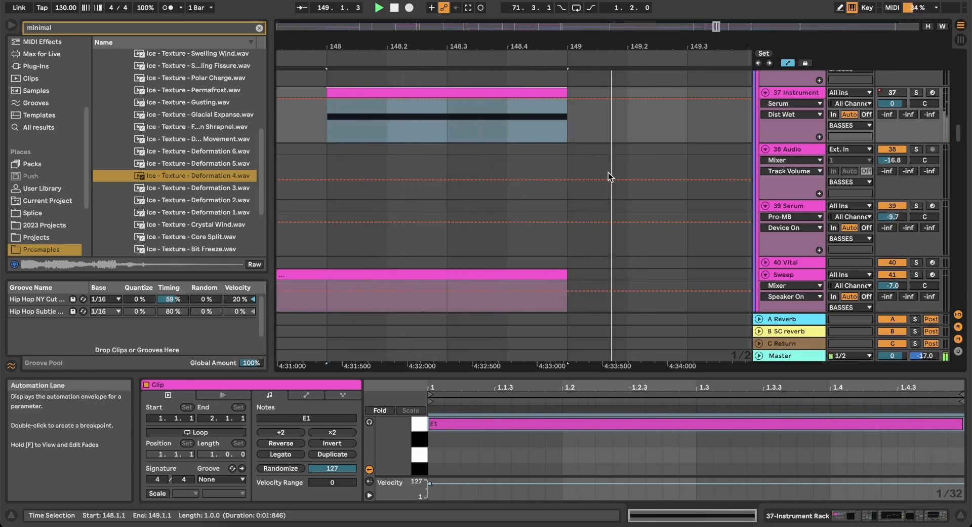
pyautogui.scroll(-5, 609, 173)
pyautogui.press('space')
pyautogui.click(405, 146)
pyautogui.press('space')
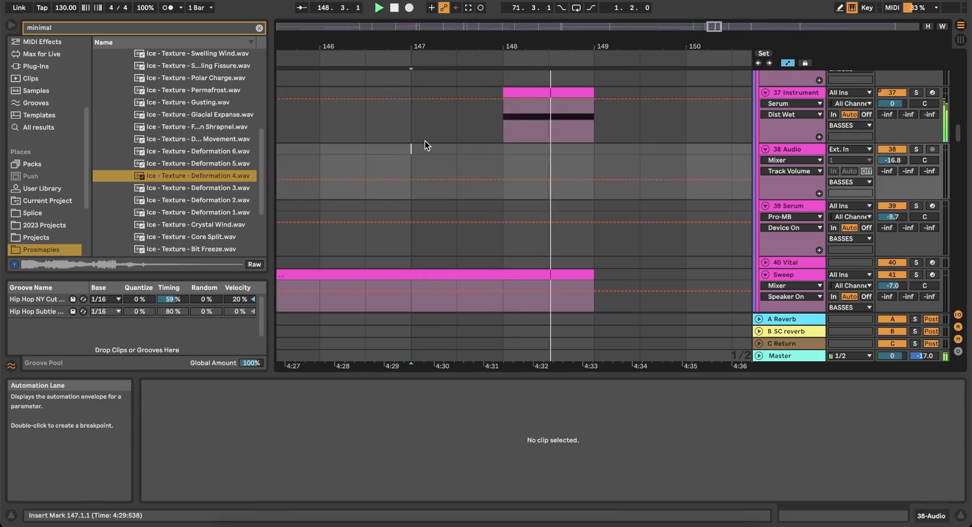
# Locate the MID 1 clip at bar 41 in the Introduce mid basses section and play it.
pyautogui.scroll(-10, 424, 141)
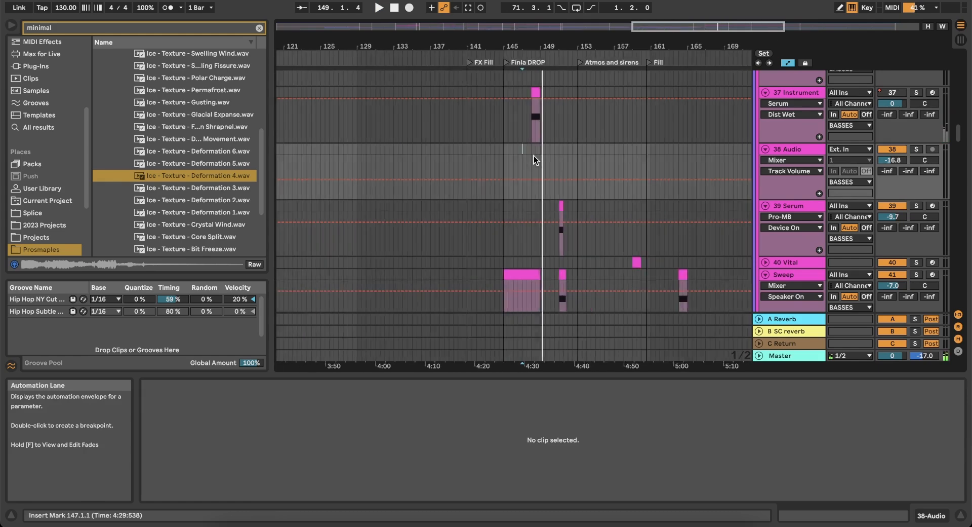
pyautogui.scroll(3, 525, 190)
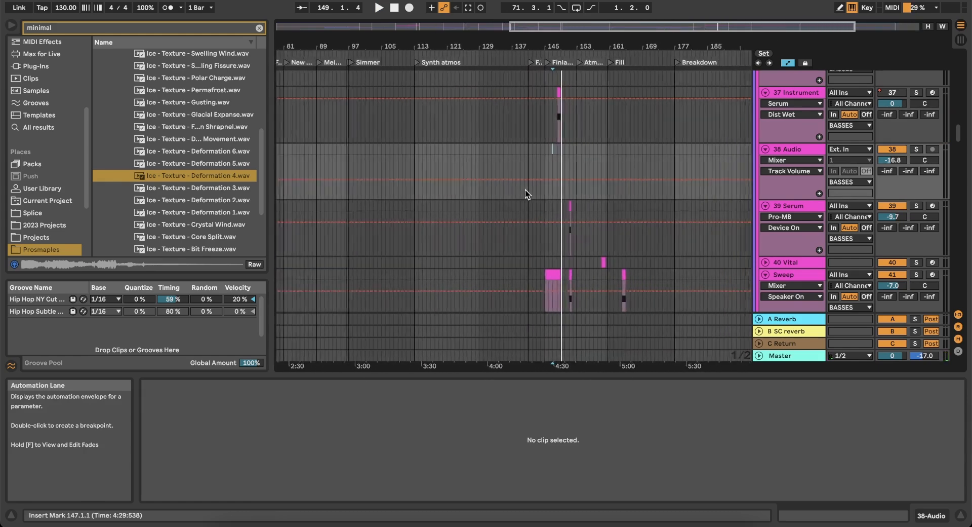
pyautogui.hscroll(-10, 525, 190)
pyautogui.scroll(-5, 525, 190)
pyautogui.scroll(4, 439, 188)
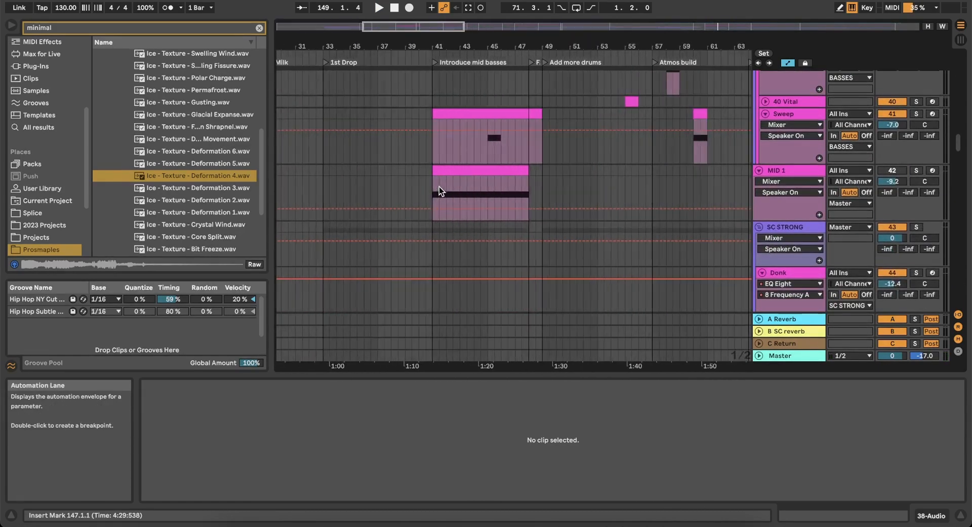
pyautogui.scroll(-1, 546, 173)
pyautogui.click(497, 173)
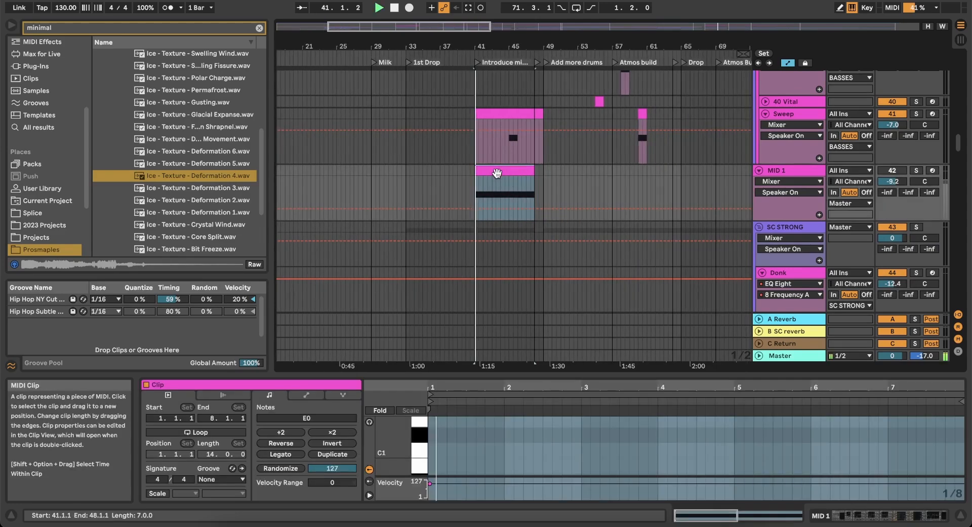
pyautogui.press('space')
pyautogui.scroll(4, 576, 154)
pyautogui.hscroll(-2, 576, 154)
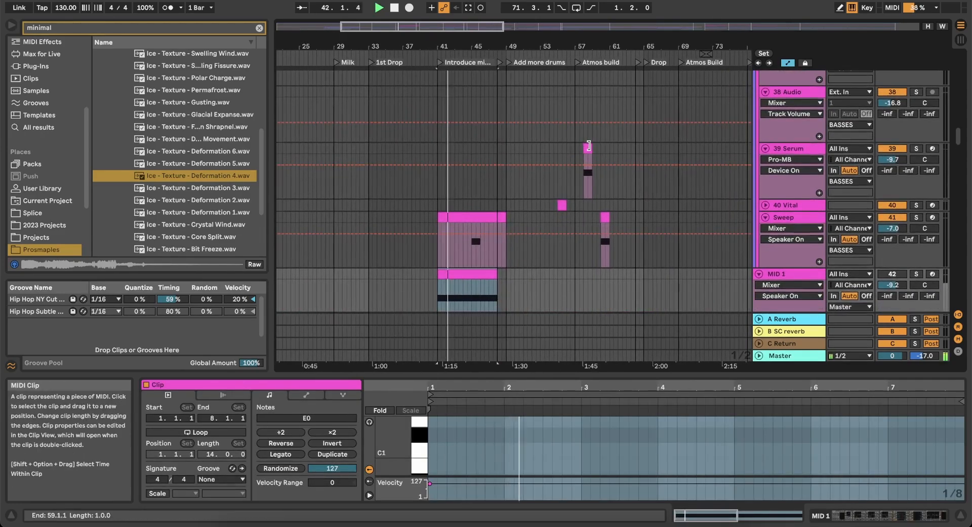
# Play the track 39 Serum bass clip at bar 58 in the Atmos build section.
pyautogui.click(587, 148)
pyautogui.scroll(2, 571, 152)
pyautogui.hscroll(3, 571, 152)
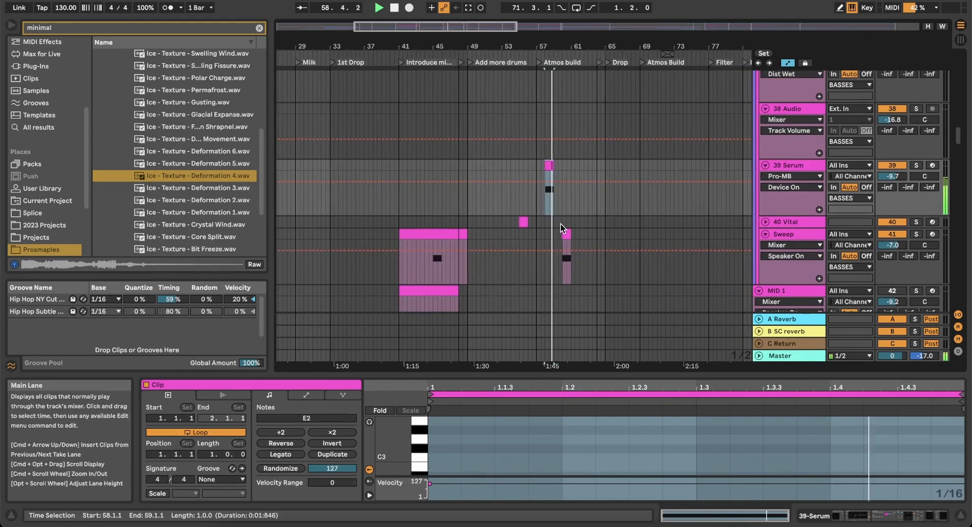
pyautogui.scroll(5, 579, 206)
pyautogui.click(800, 166)
pyautogui.press('space')
pyautogui.press('space')
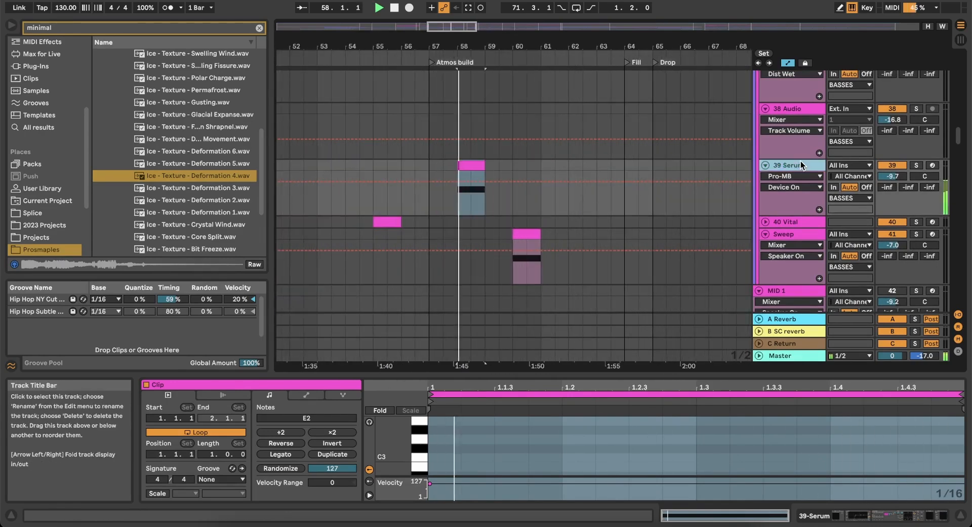
# Show track 39's Serum Fil Cutoff automation, lower its peak midway through the bar 58 clip and play it.
pyautogui.click(876, 517)
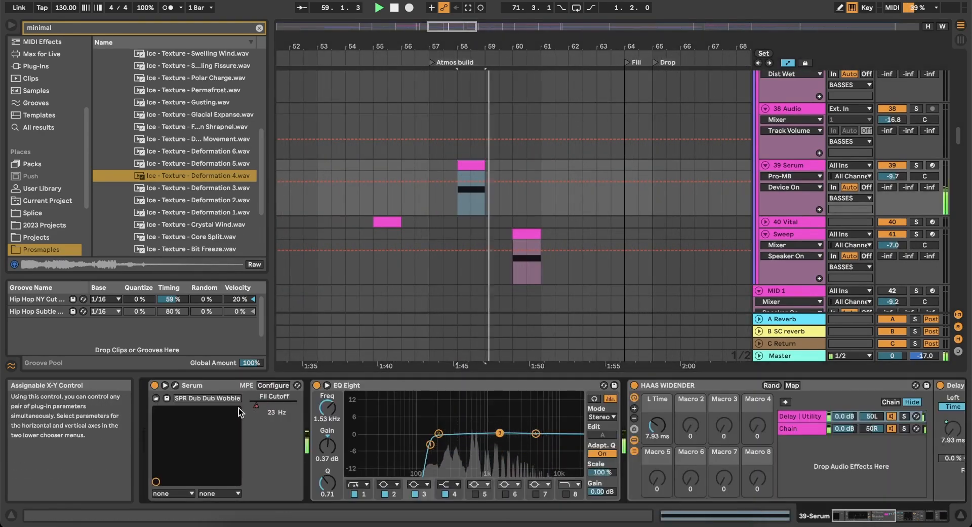
pyautogui.click(262, 405)
pyautogui.scroll(5, 483, 169)
pyautogui.scroll(1, 483, 170)
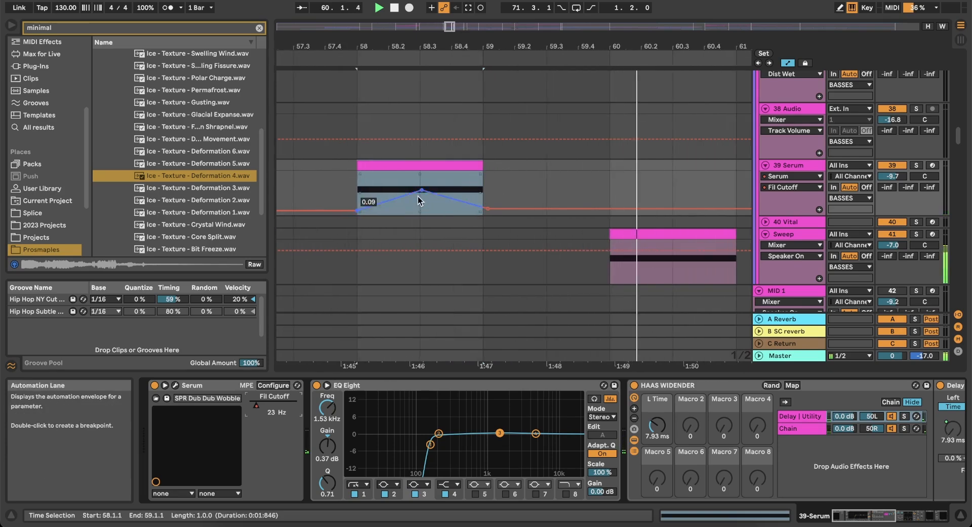
pyautogui.moveTo(421, 190); pyautogui.dragTo(421, 199)
pyautogui.click(366, 189)
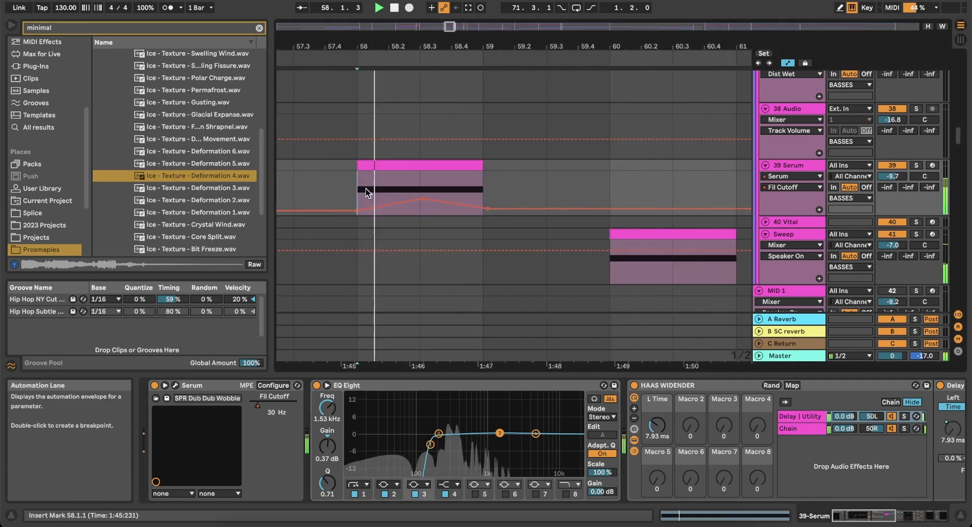
# Play the Sweep clip at bar 60 and toggle the Sweep track's solo on and off.
pyautogui.scroll(-4, 366, 193)
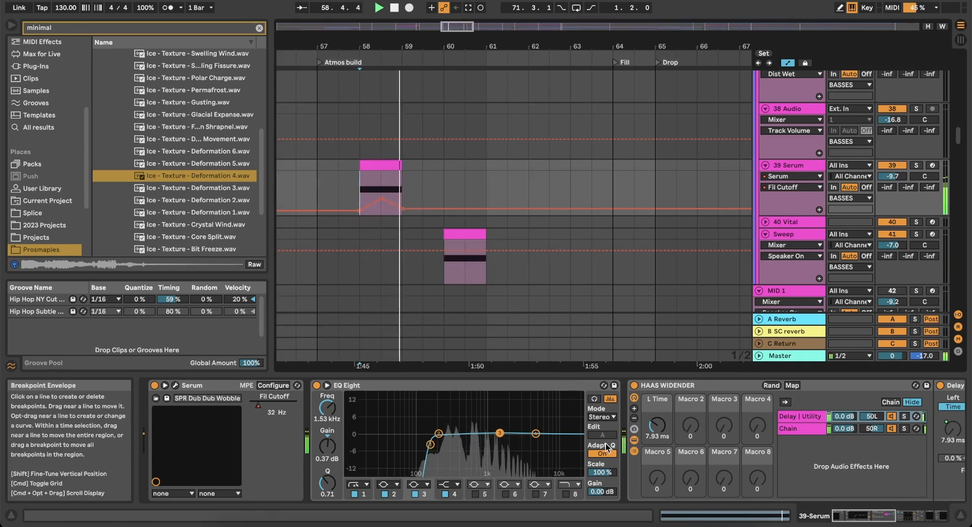
pyautogui.scroll(-2, 530, 238)
pyautogui.hscroll(-3, 530, 238)
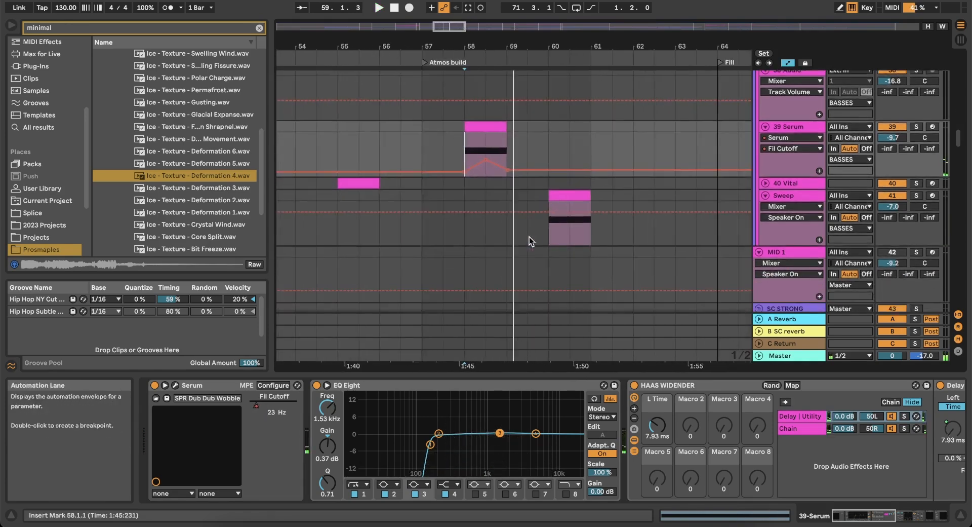
pyautogui.click(562, 195)
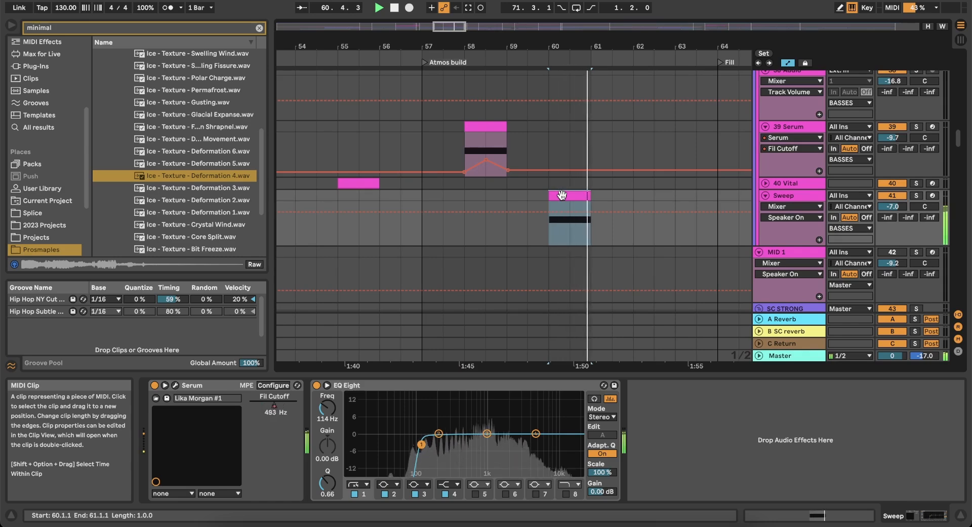
pyautogui.click(917, 197)
pyautogui.click(917, 196)
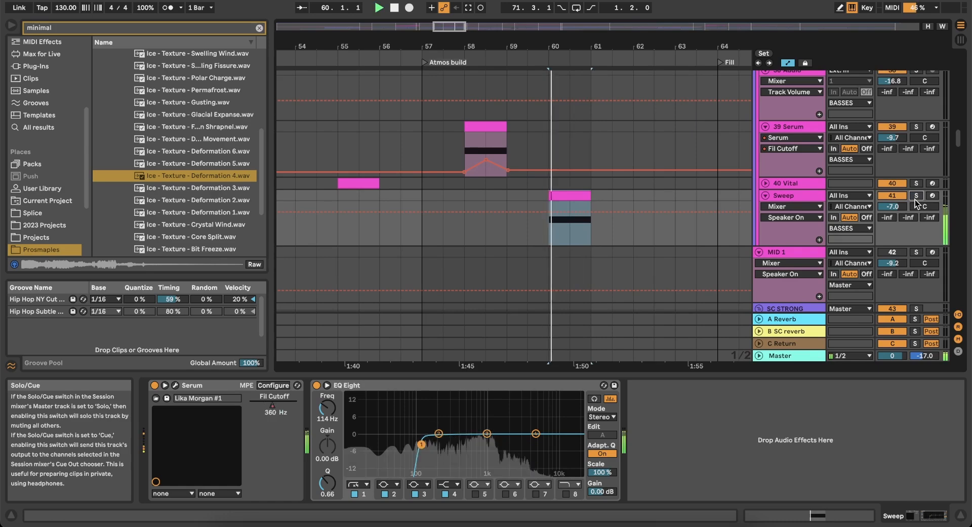
# Unfold the 40 Vital track and play its one-bar clip at bar 55.
pyautogui.scroll(-2, 458, 229)
pyautogui.scroll(-1, 458, 230)
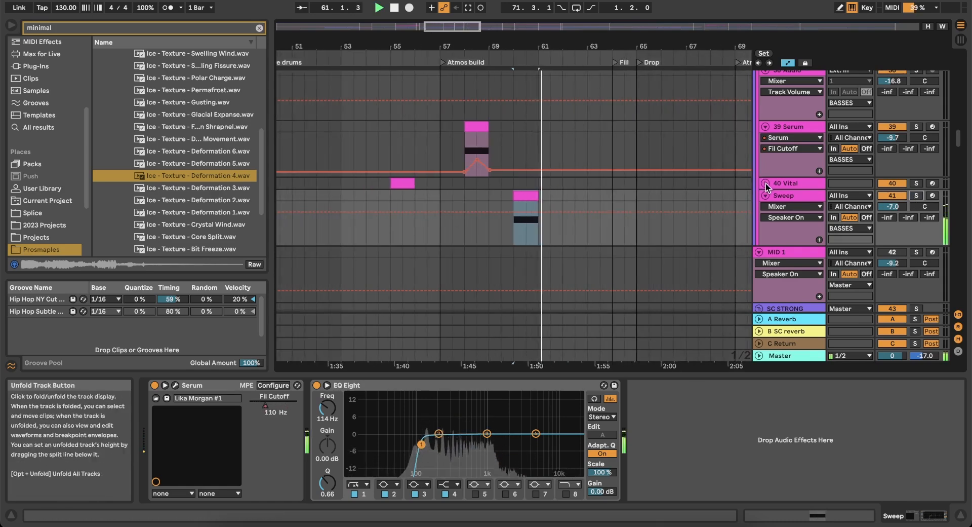
pyautogui.click(766, 183)
pyautogui.click(394, 187)
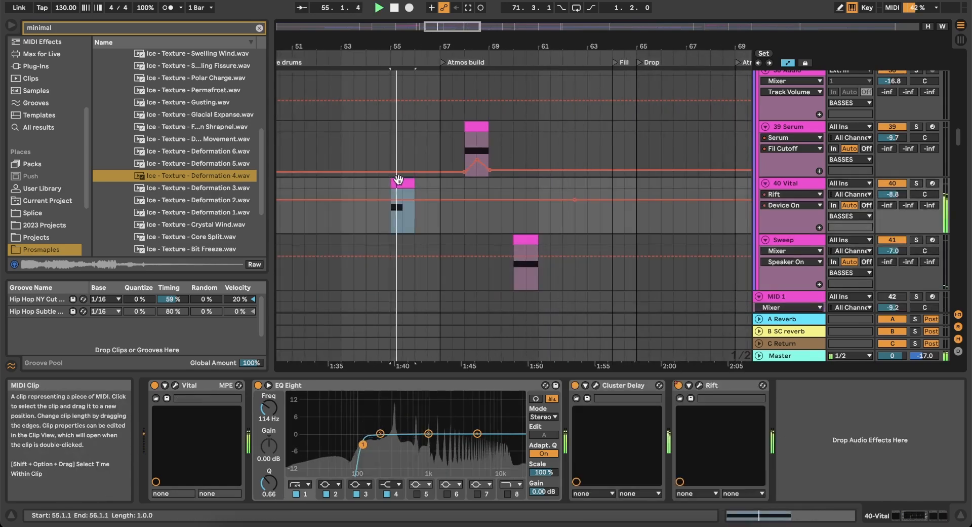
pyautogui.hscroll(-2, 399, 179)
pyautogui.scroll(-1, 399, 179)
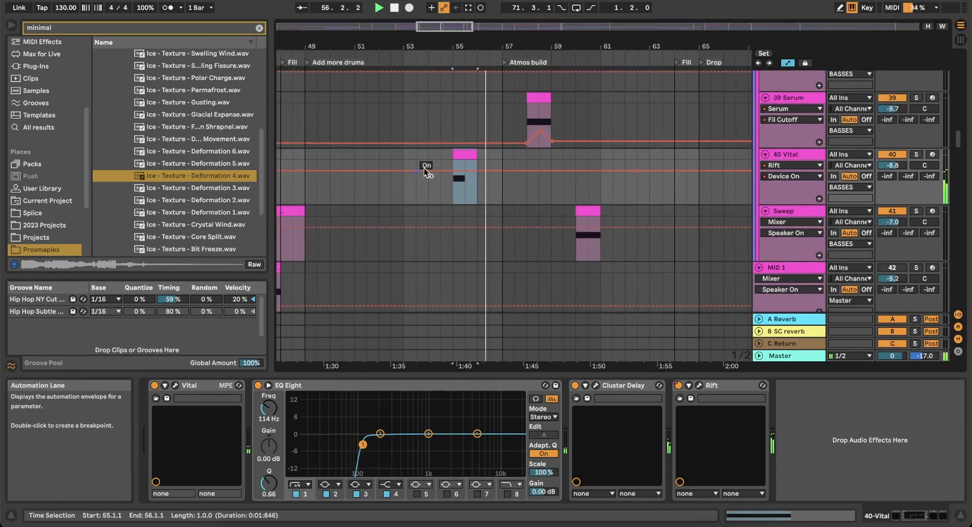
# Go to the Finla DROP section and play it from bar 151.
pyautogui.scroll(-5, 466, 156)
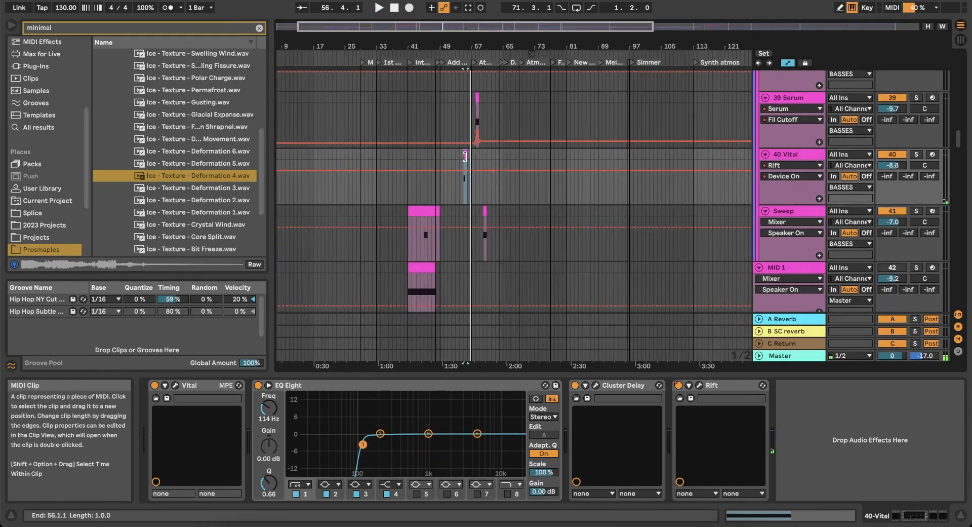
pyautogui.hscroll(10, 467, 156)
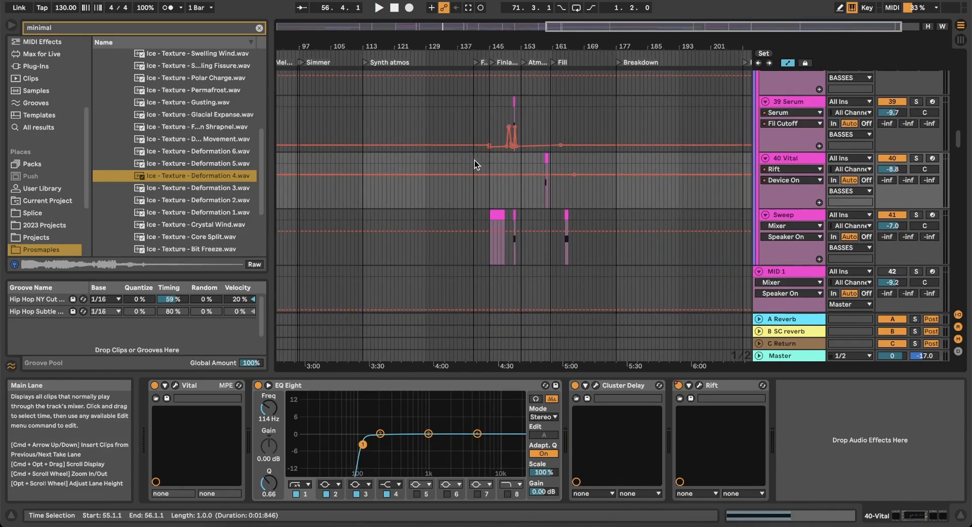
pyautogui.scroll(8, 514, 163)
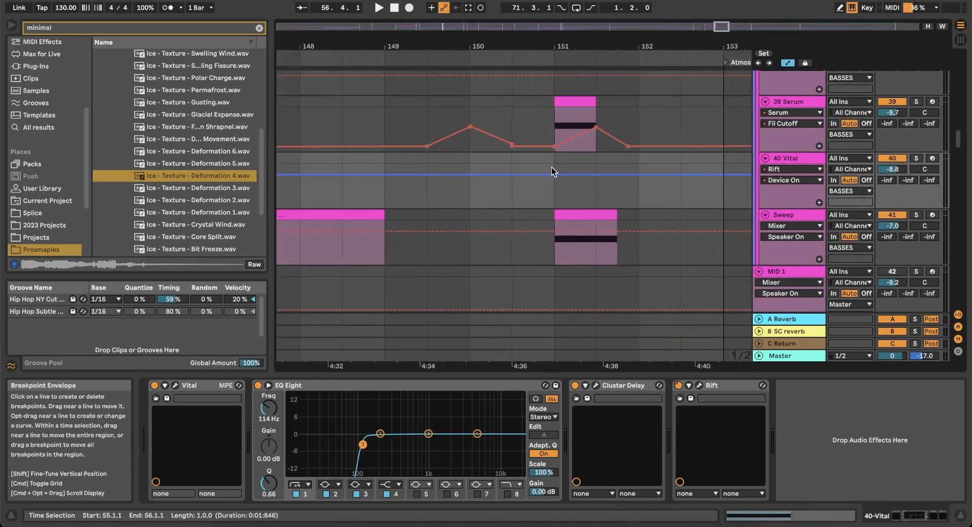
pyautogui.click(554, 190)
pyautogui.press('space')
pyautogui.scroll(-3, 554, 190)
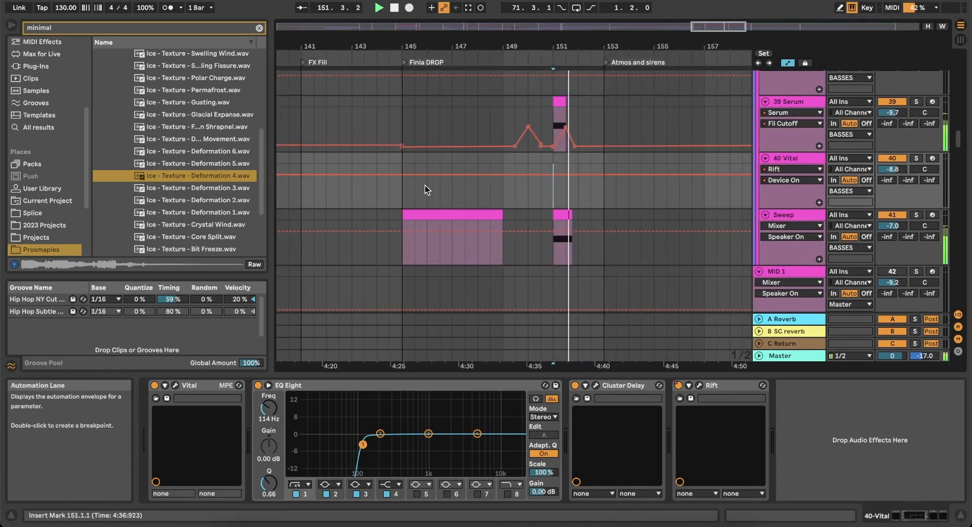
# Play the Finla DROP from bar 145 and paste the Vital clip onto track 40 at bar 148.
pyautogui.click(407, 190)
pyautogui.scroll(3, 463, 190)
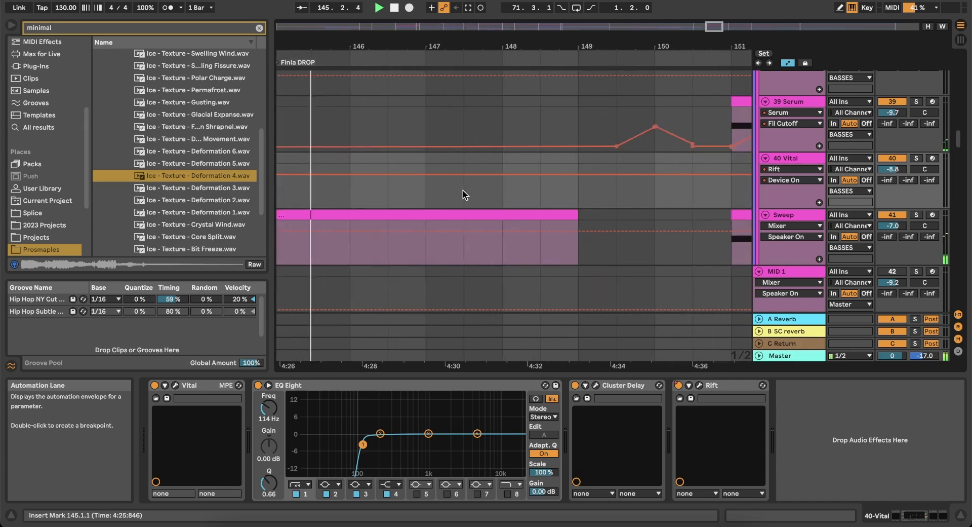
pyautogui.click(498, 193)
pyautogui.press('super+v')
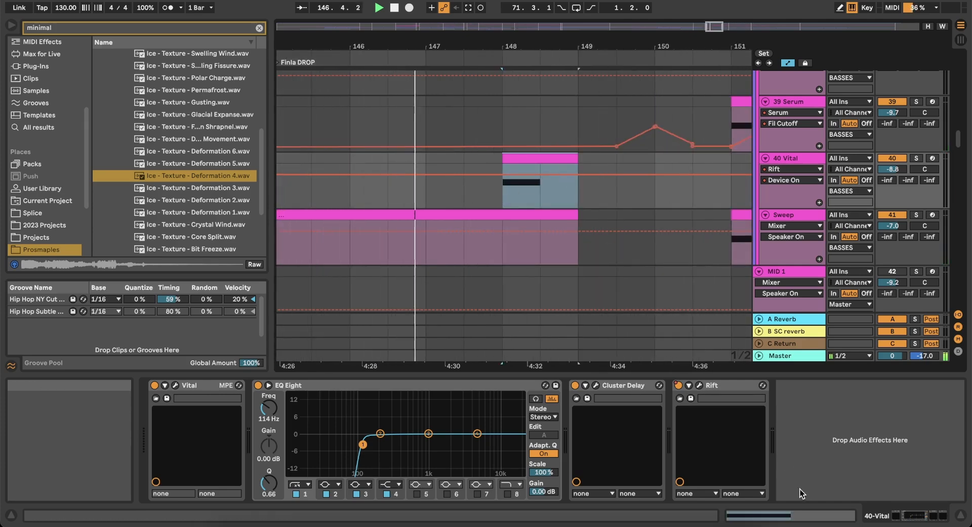
# Lengthen the E2 note in the pasted Vital clip to end at about 1.4.3 and play it from bar 147.
pyautogui.click(791, 516)
pyautogui.moveTo(695, 449); pyautogui.dragTo(830, 448)
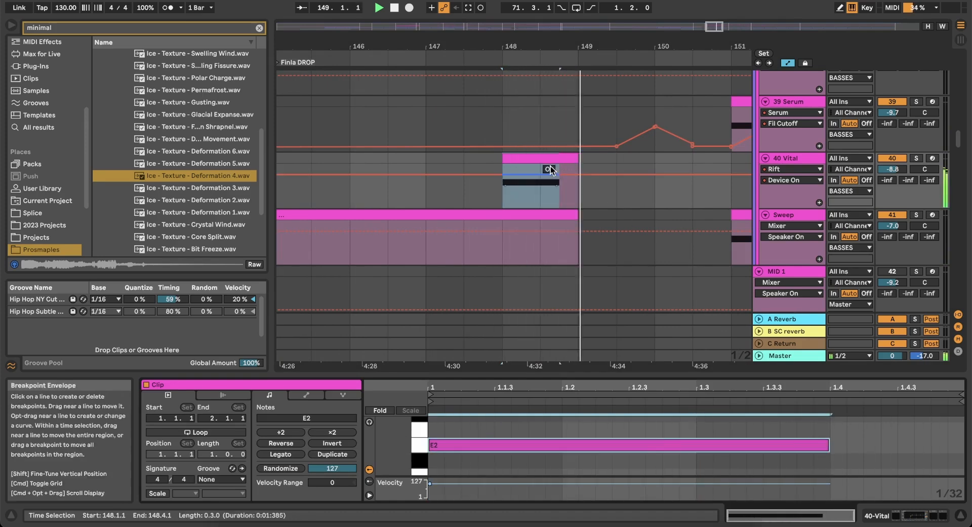
pyautogui.press('space')
pyautogui.click(427, 195)
pyautogui.press('space')
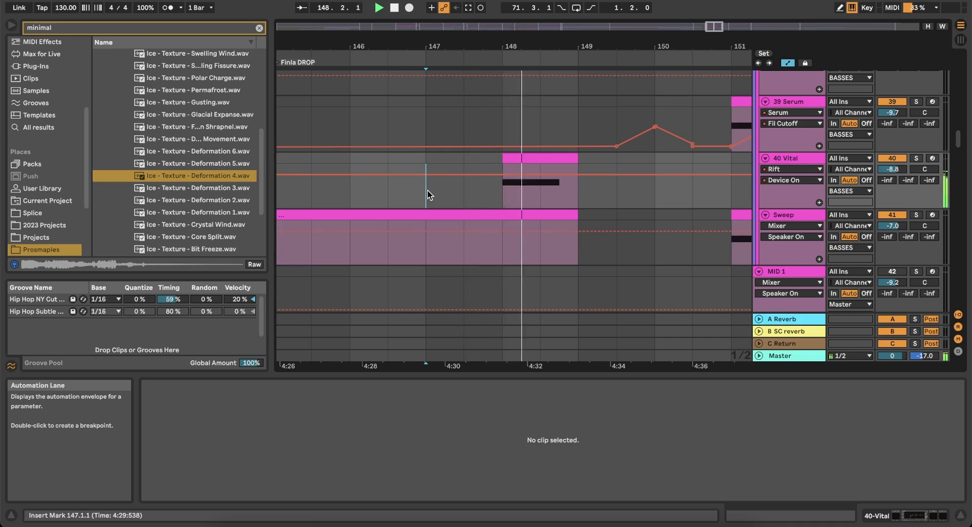
pyautogui.click(518, 160)
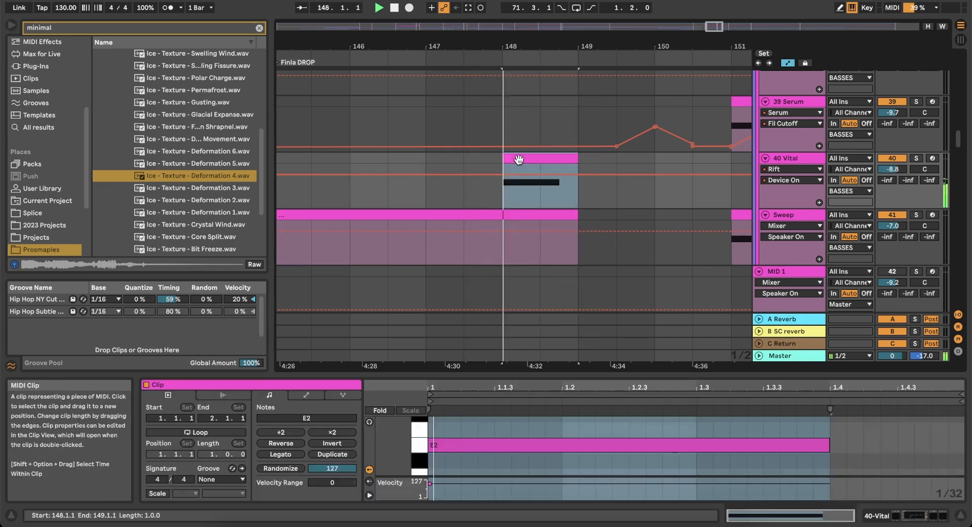
pyautogui.click(766, 451)
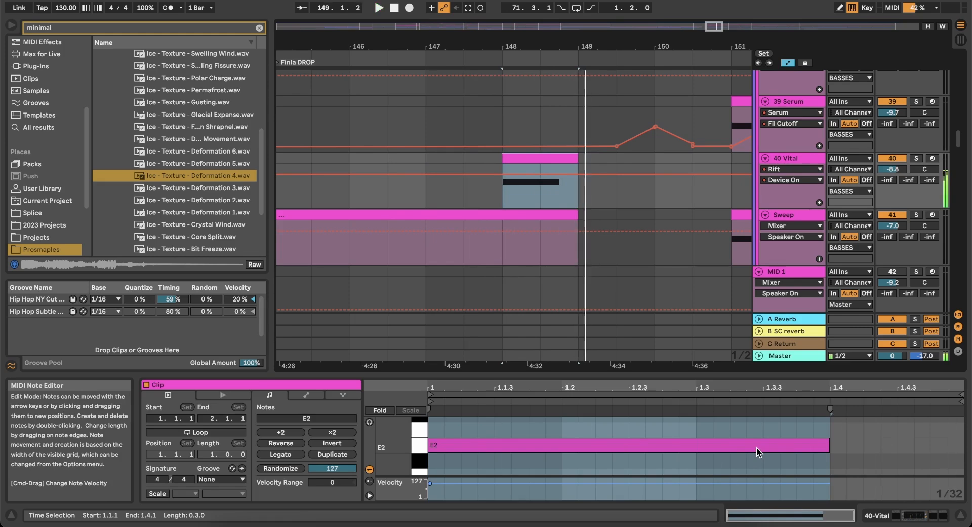
pyautogui.moveTo(829, 447); pyautogui.dragTo(913, 448)
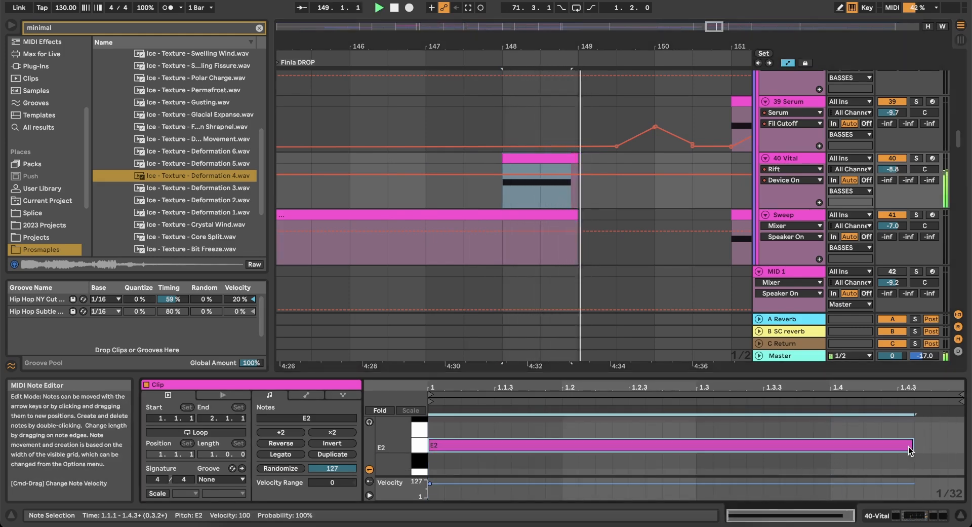
# Compare the end of the Vital clip with track 37's bar 148 clip and play them from bar 148.
pyautogui.scroll(2, 636, 225)
pyautogui.scroll(5, 553, 185)
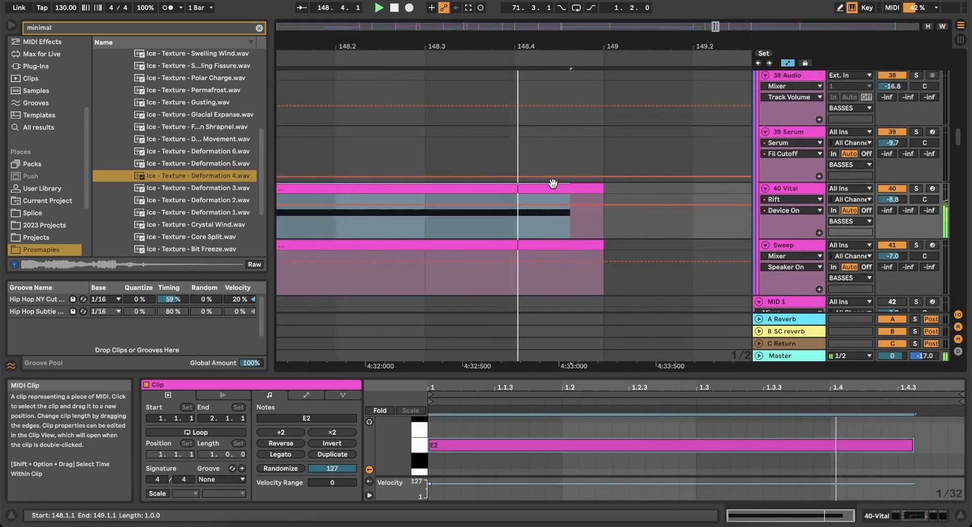
pyautogui.click(573, 126)
pyautogui.scroll(8, 573, 127)
pyautogui.scroll(-6, 573, 128)
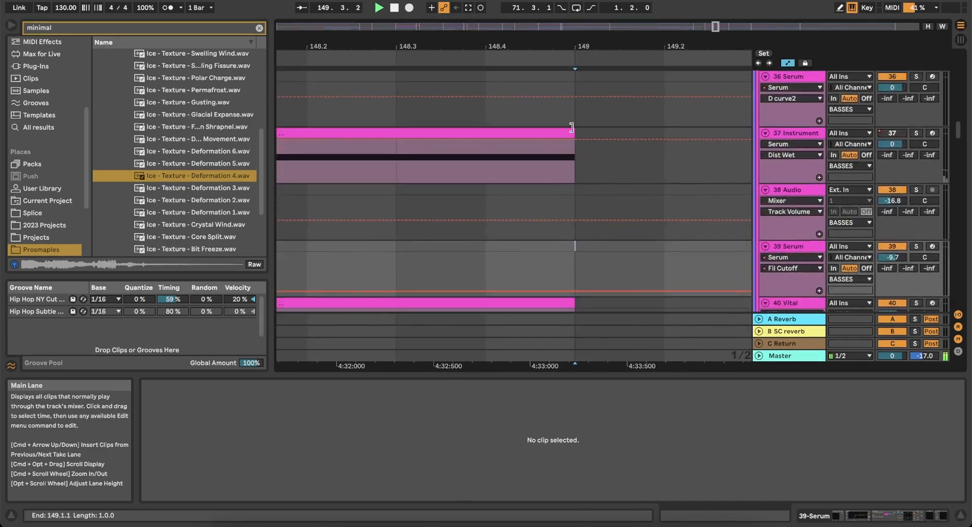
pyautogui.click(574, 127)
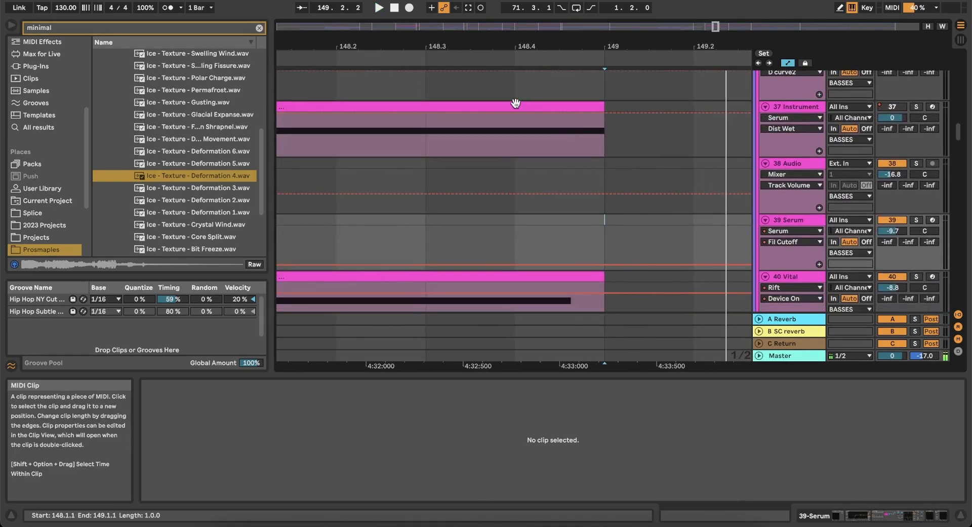
pyautogui.press('space')
pyautogui.scroll(-3, 580, 174)
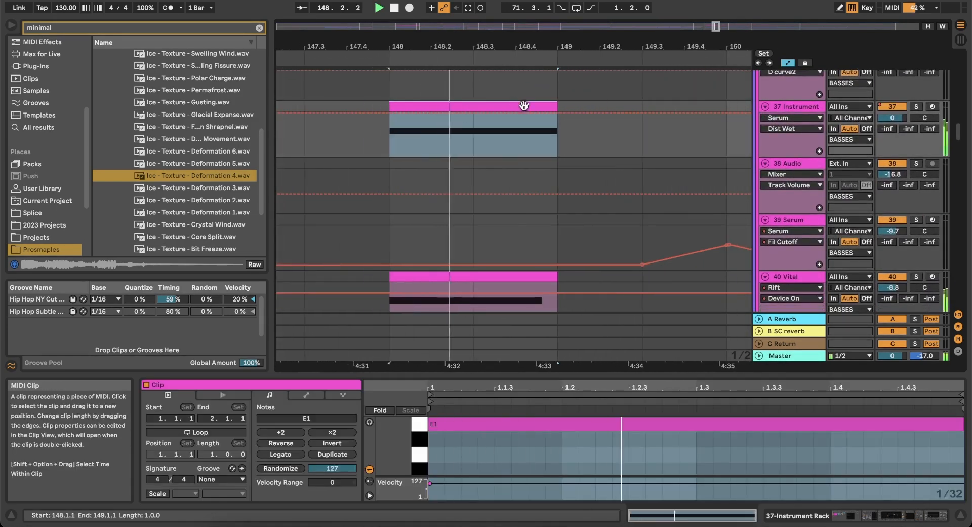
pyautogui.press('space')
# Narrow the arrangement's fixed grid to 1/32.
pyautogui.click(575, 170)
pyautogui.rightClick(576, 170)
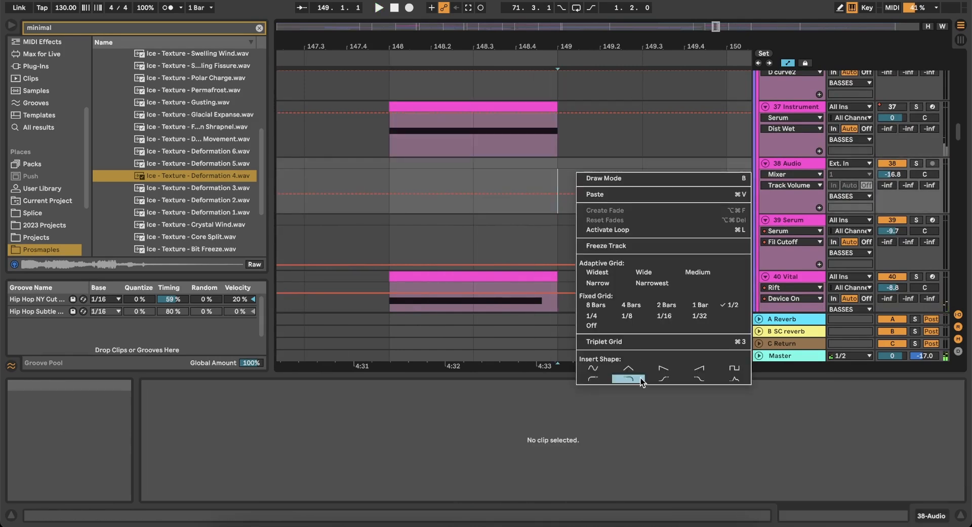
pyautogui.click(628, 315)
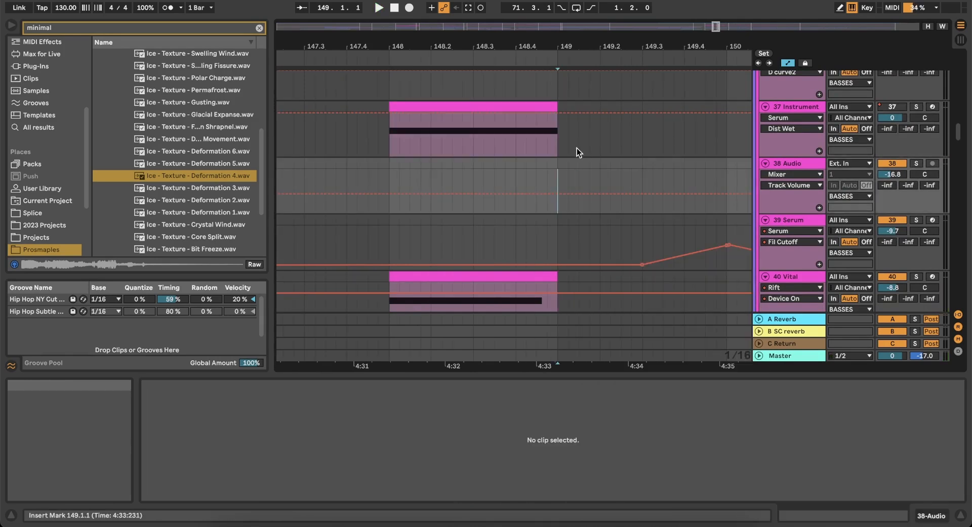
pyautogui.hotkey('ctrl', '1')
pyautogui.hotkey('ctrl', '1')
# Override track 37's Speaker On automation by switching the track on, and play from 148.4.
pyautogui.click(898, 104)
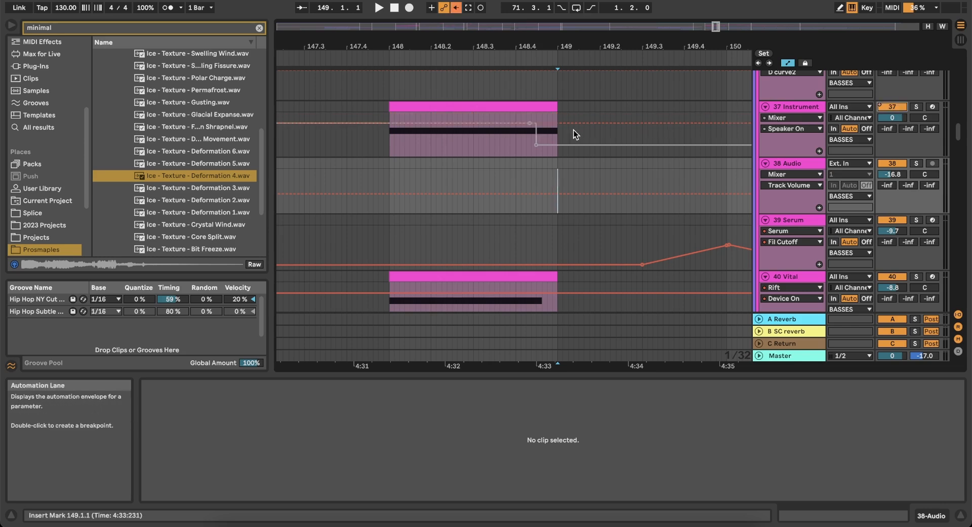
pyautogui.keyDown('ctrl'); pyautogui.scroll(3, 560, 125); pyautogui.keyUp('ctrl')
pyautogui.click(437, 181)
pyautogui.press('space')
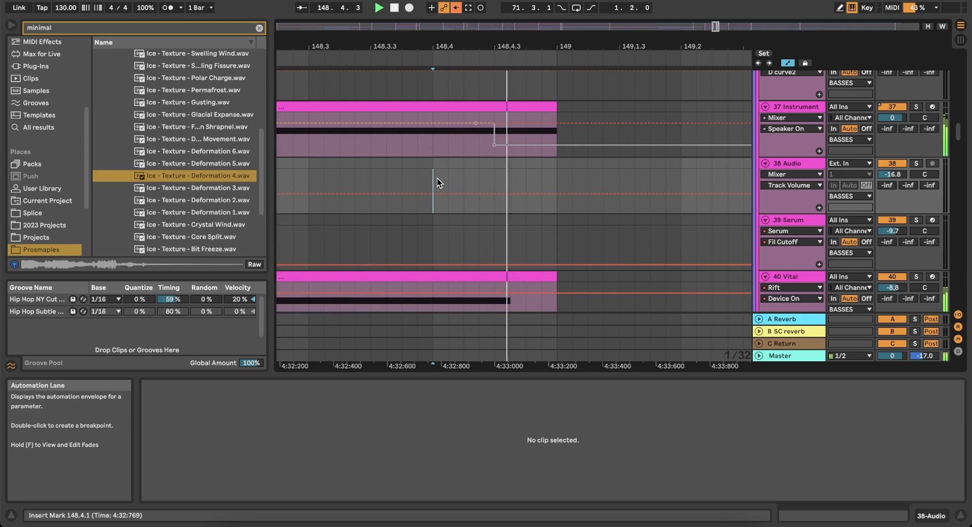
pyautogui.press('space')
# Trim track 37's bar 148 clip to end at 148.4.3, where its Speaker On automation drops, and re-enable the automation.
pyautogui.click(494, 145)
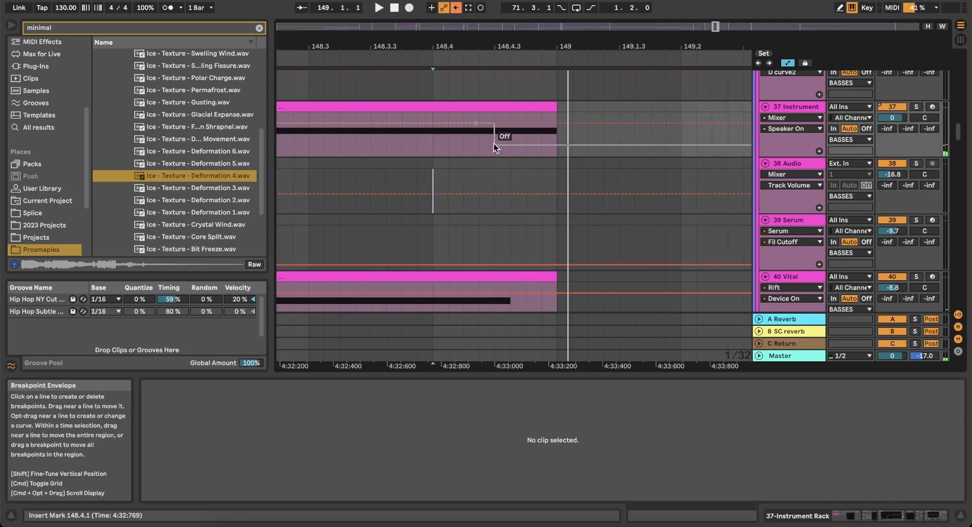
pyautogui.moveTo(555, 116); pyautogui.dragTo(489, 122)
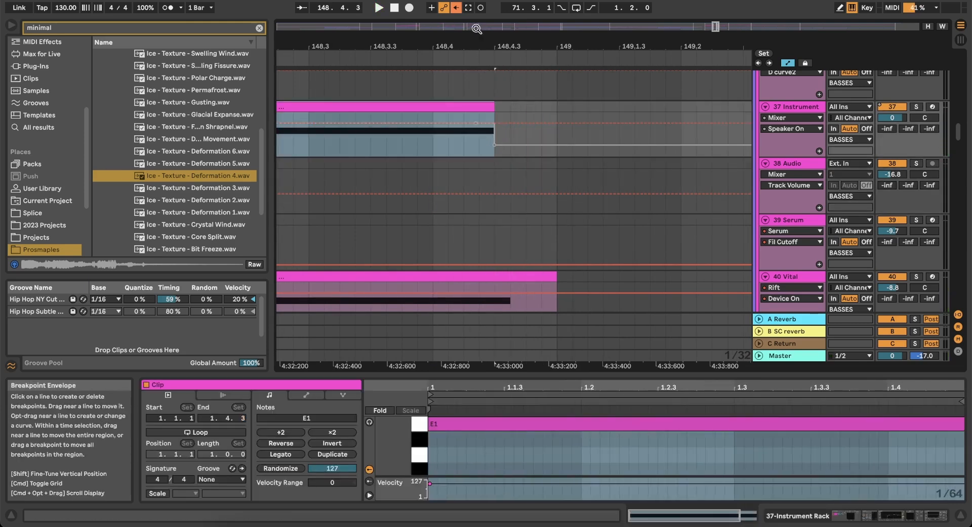
pyautogui.scroll(-2, 451, 184)
pyautogui.hscroll(-1, 450, 184)
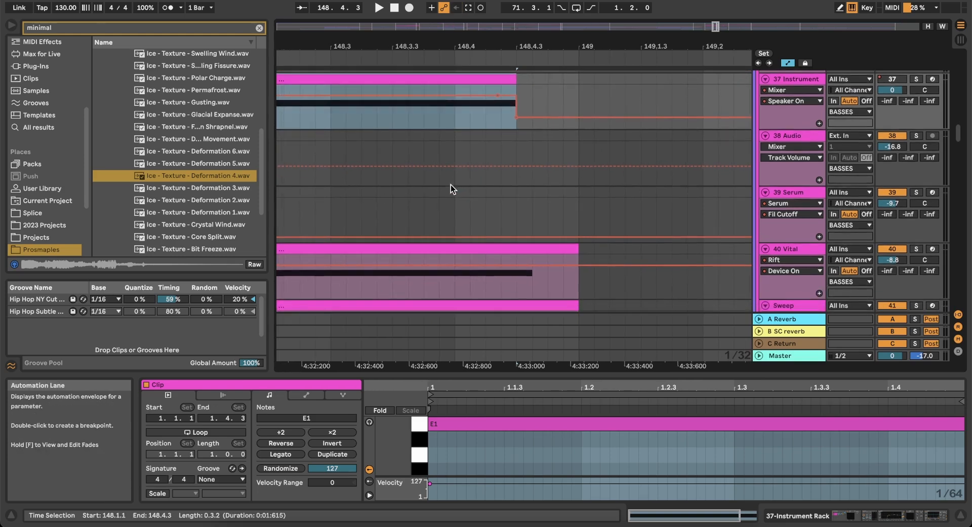
# Trim the 40 Vital clip to end with its note just past 148.4.3 and play from 148.3.3.
pyautogui.moveTo(579, 253); pyautogui.dragTo(533, 253)
pyautogui.click(406, 192)
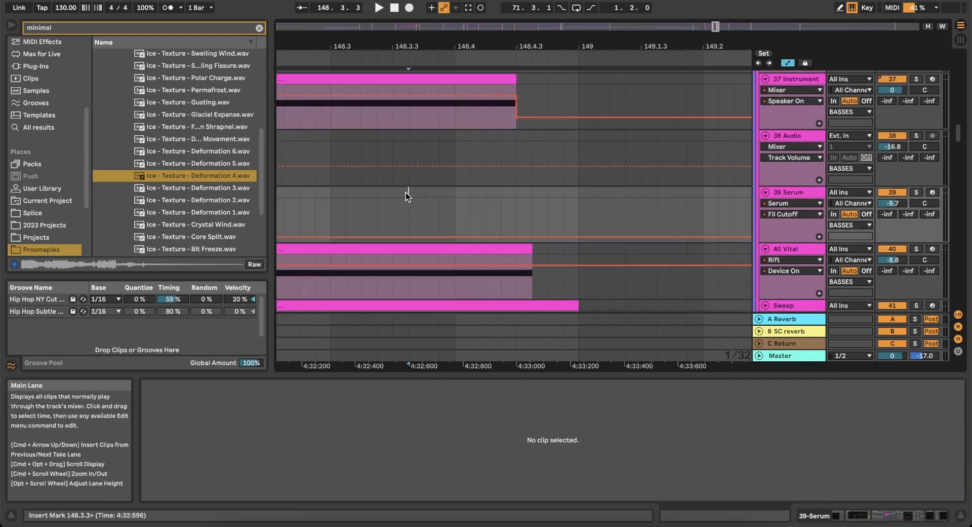
pyautogui.press('space')
pyautogui.scroll(-3, 406, 193)
pyautogui.hscroll(-1, 406, 192)
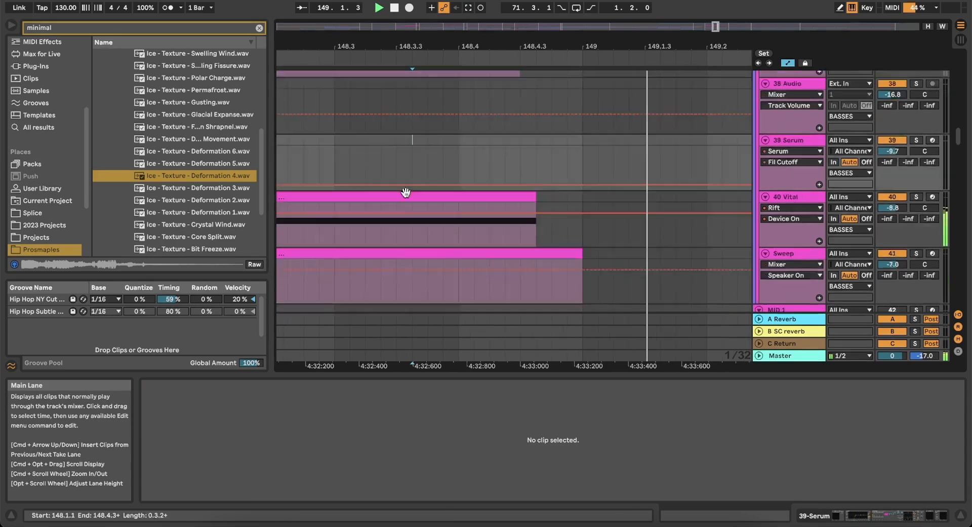
pyautogui.scroll(3, 600, 141)
pyautogui.hscroll(1, 600, 141)
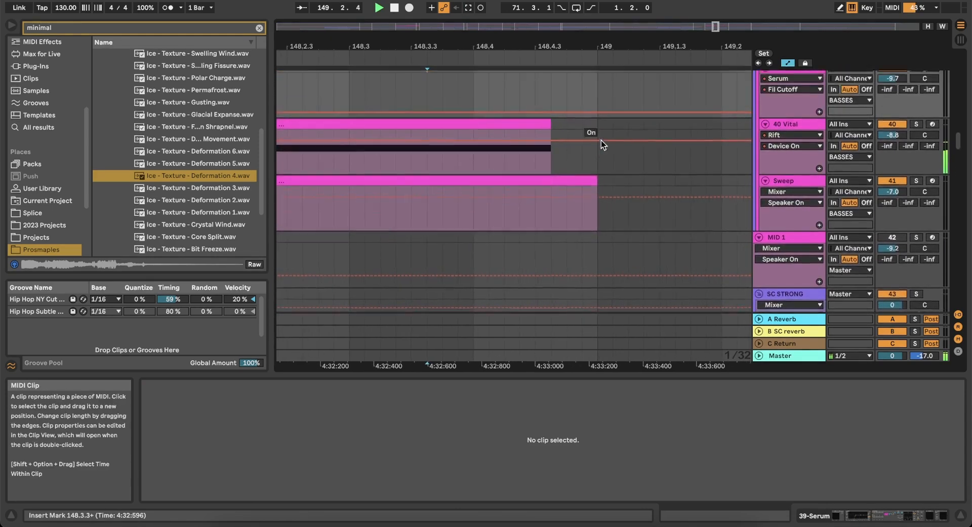
# Audition track 40 Vital's tail by toggling its record arm and solo on and off.
pyautogui.click(929, 154)
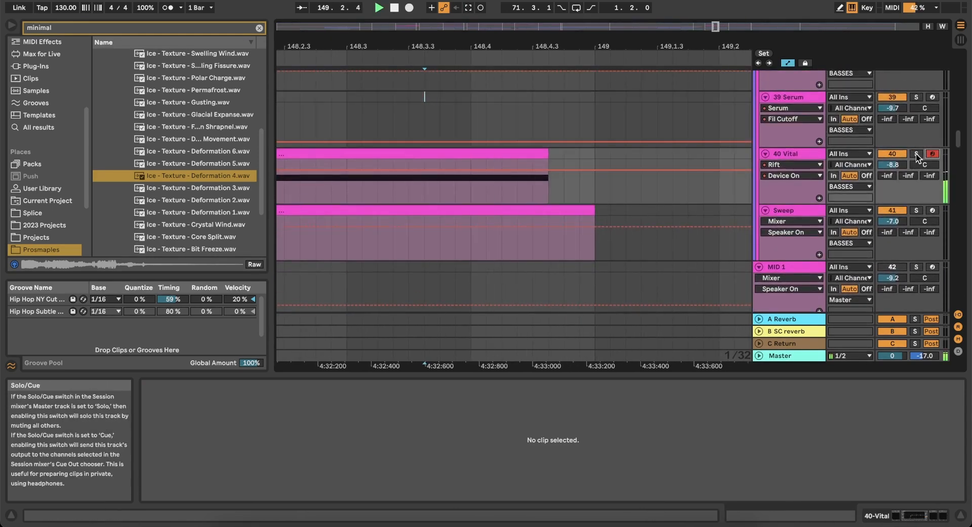
pyautogui.click(928, 154)
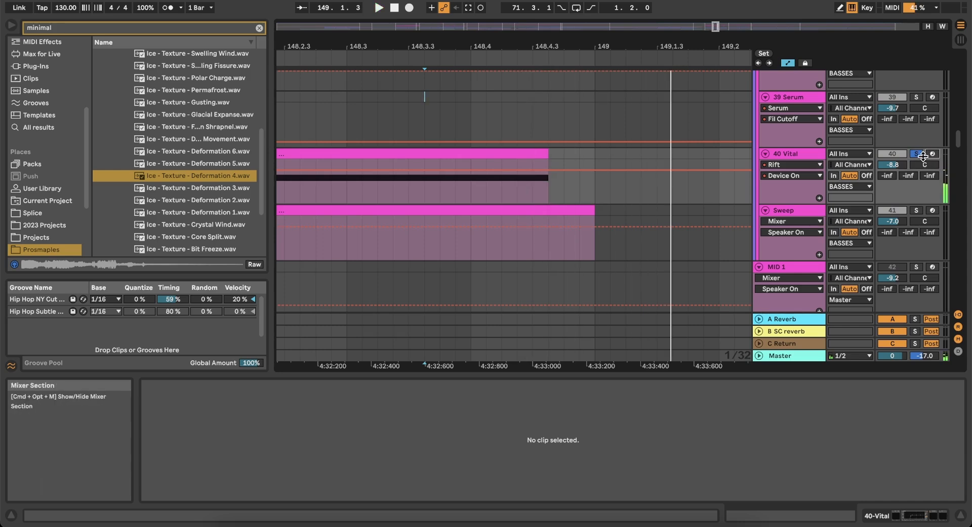
pyautogui.click(918, 155)
# Show track 40 Vital's Speaker On automation and make it drop from On to Off at the end of the bar 148 clip.
pyautogui.click(893, 154)
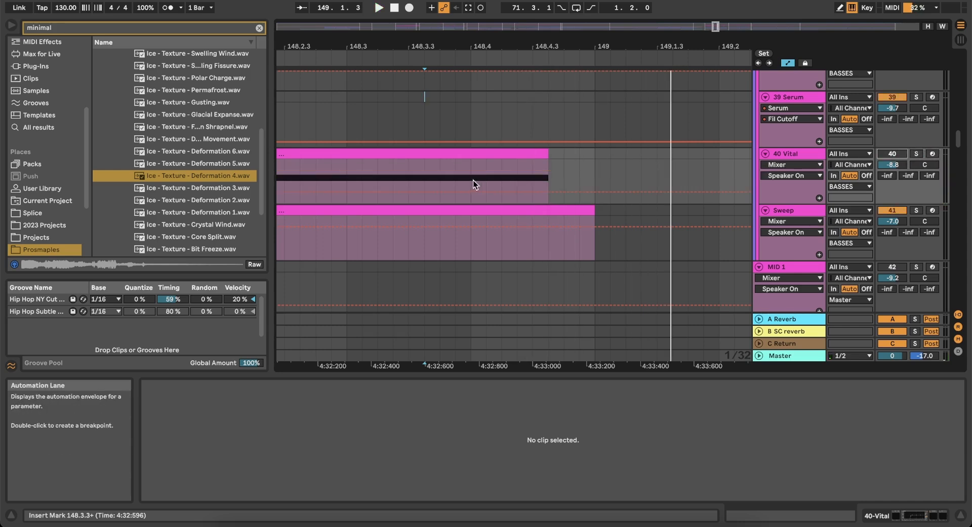
pyautogui.click(549, 193)
pyautogui.moveTo(529, 191); pyautogui.dragTo(546, 169)
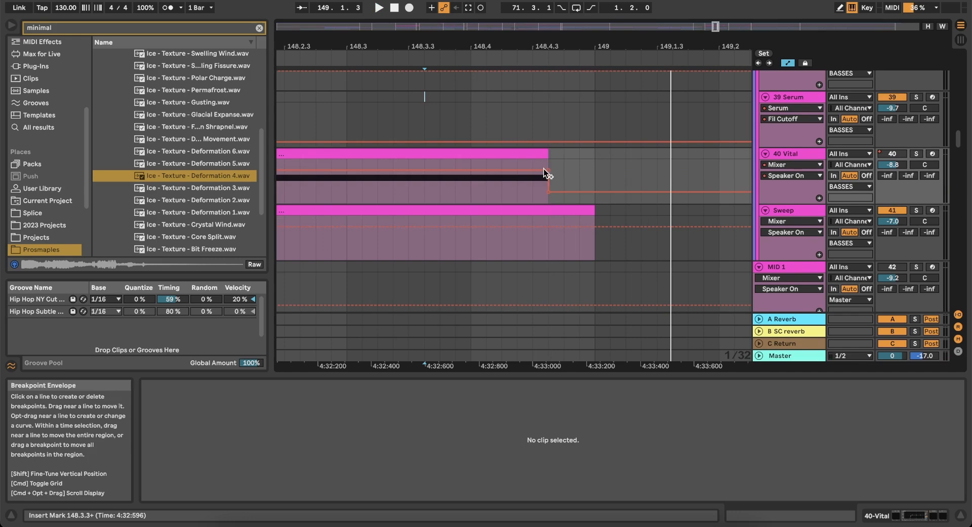
# Add a breakpoint to track 37's Speaker On automation after bar 149 and raise the line to On there.
pyautogui.scroll(-5, 606, 180)
pyautogui.scroll(6, 615, 171)
pyautogui.hscroll(2, 615, 172)
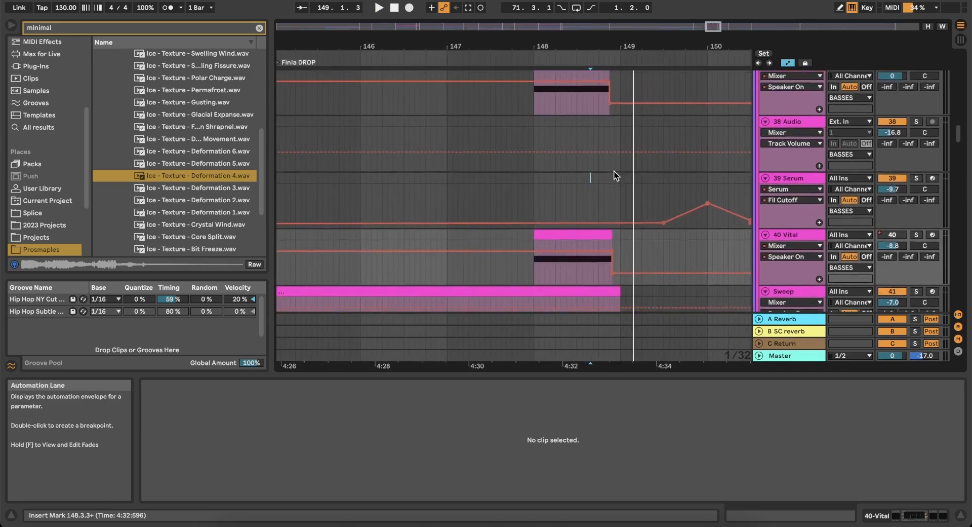
pyautogui.scroll(5, 584, 163)
pyautogui.click(588, 192)
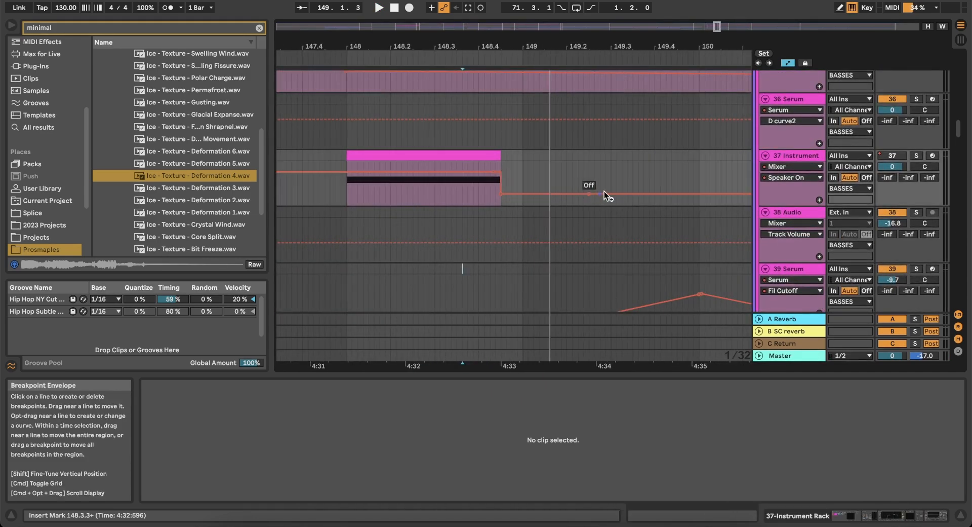
pyautogui.moveTo(602, 191); pyautogui.dragTo(598, 170)
pyautogui.scroll(-1, 544, 235)
pyautogui.scroll(-5, 545, 237)
pyautogui.hscroll(1, 545, 237)
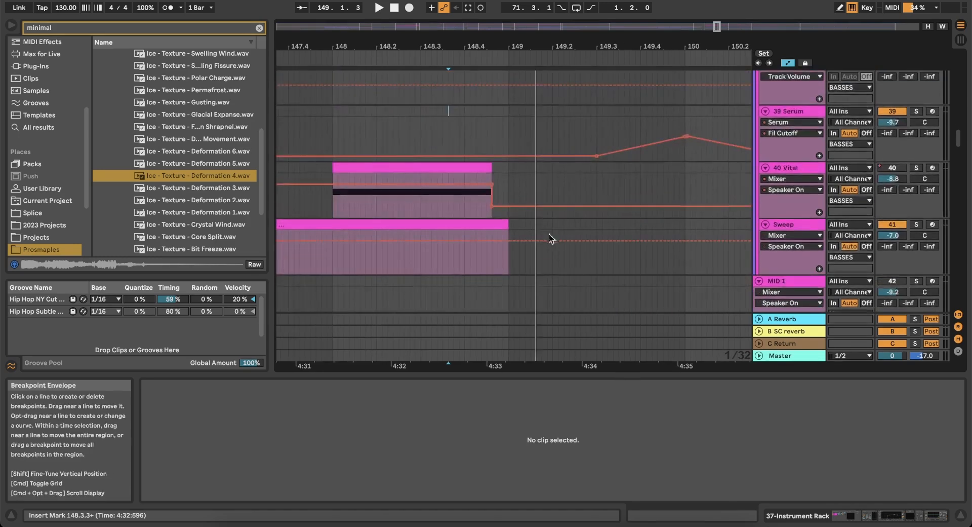
# Return track 40 Vital's Speaker On automation from Off to On at about 149.2 with a new breakpoint.
pyautogui.click(562, 206)
pyautogui.moveTo(579, 205); pyautogui.dragTo(564, 184)
pyautogui.scroll(-4, 466, 150)
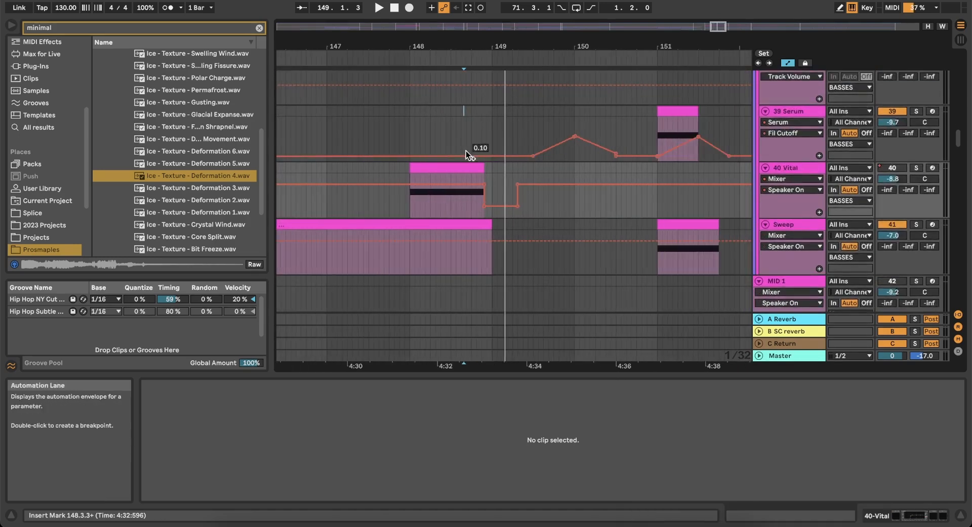
# Audition the end of the bar 148 clip on track 40 Vital by playing from 147.2.4.
pyautogui.click(460, 120)
pyautogui.press('space')
pyautogui.click(362, 126)
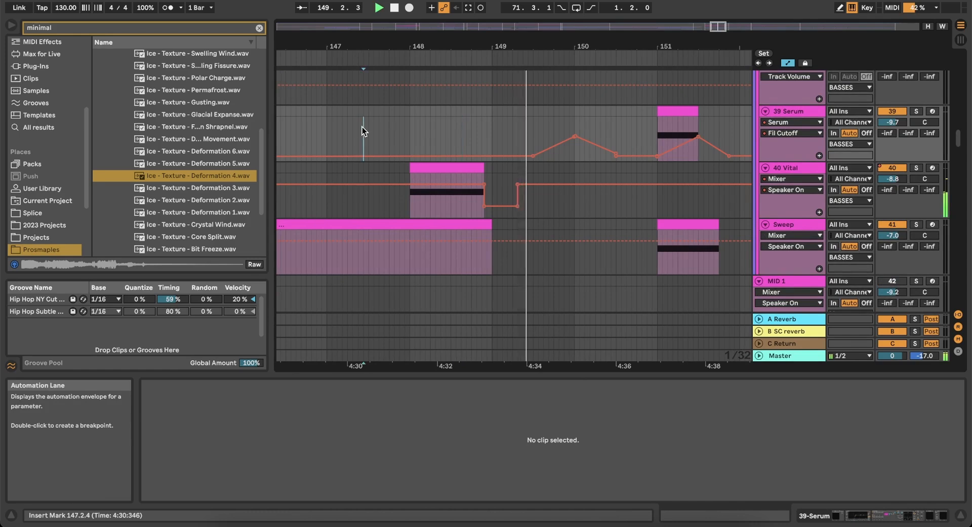
pyautogui.press('space')
pyautogui.press('space')
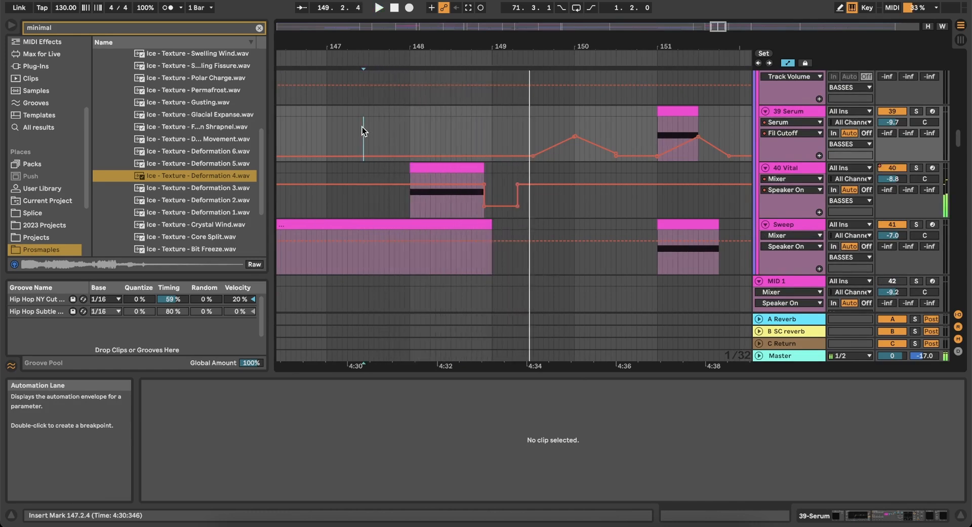
pyautogui.press('space')
pyautogui.press('space')
pyautogui.scroll(3, 465, 127)
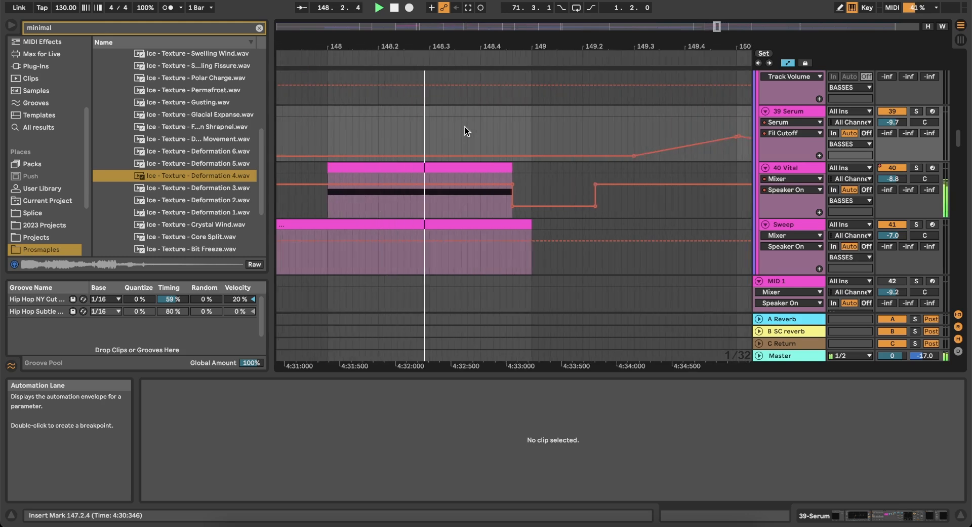
# Move the drop to Off in track 40 Vital's Speaker On automation to 149.3 during playback.
pyautogui.press('space')
pyautogui.press('space')
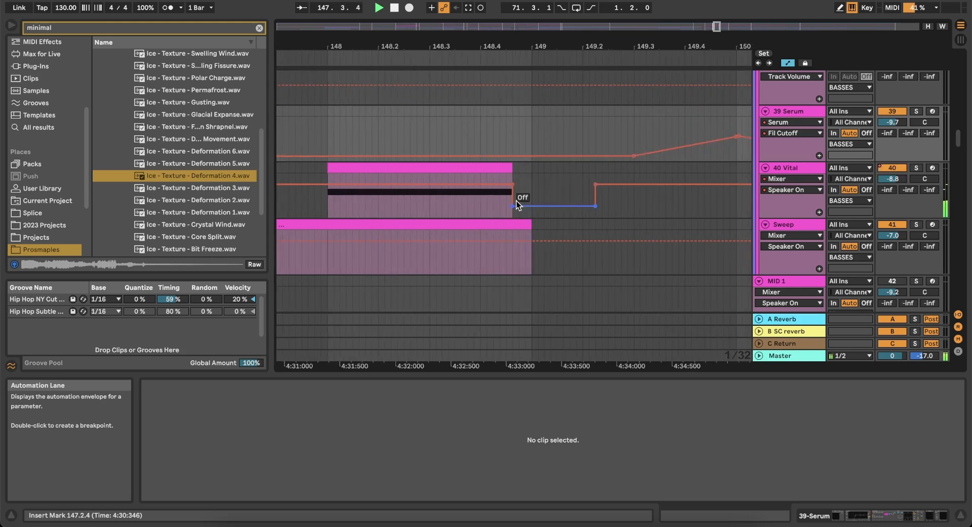
pyautogui.moveTo(513, 206); pyautogui.dragTo(634, 206)
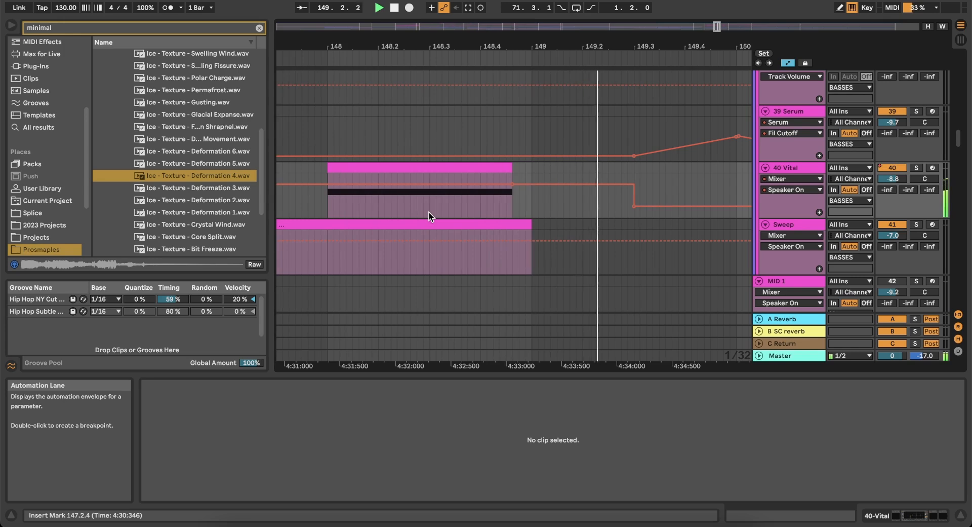
pyautogui.press('space')
# Open the Vital plug-in on track 40, review its effects including the chorus settings, and close it.
pyautogui.click(794, 166)
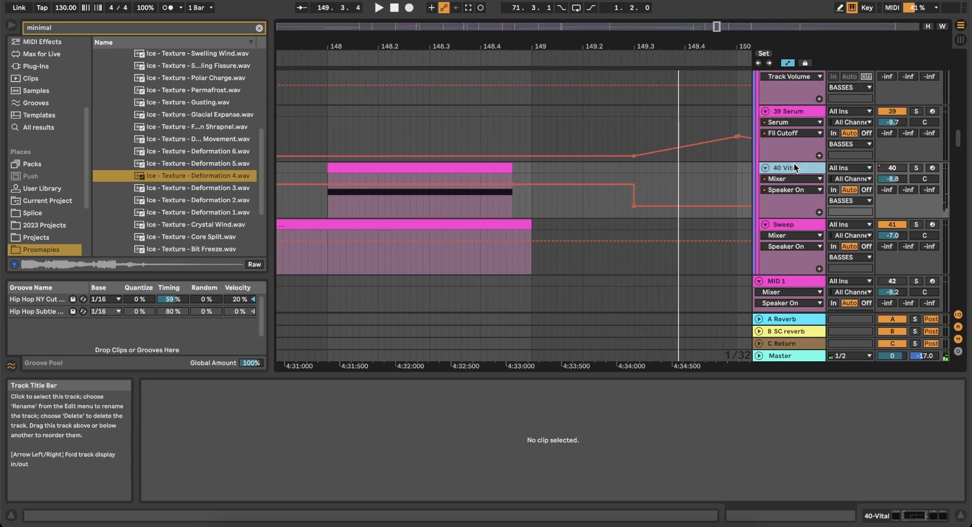
pyautogui.click(899, 517)
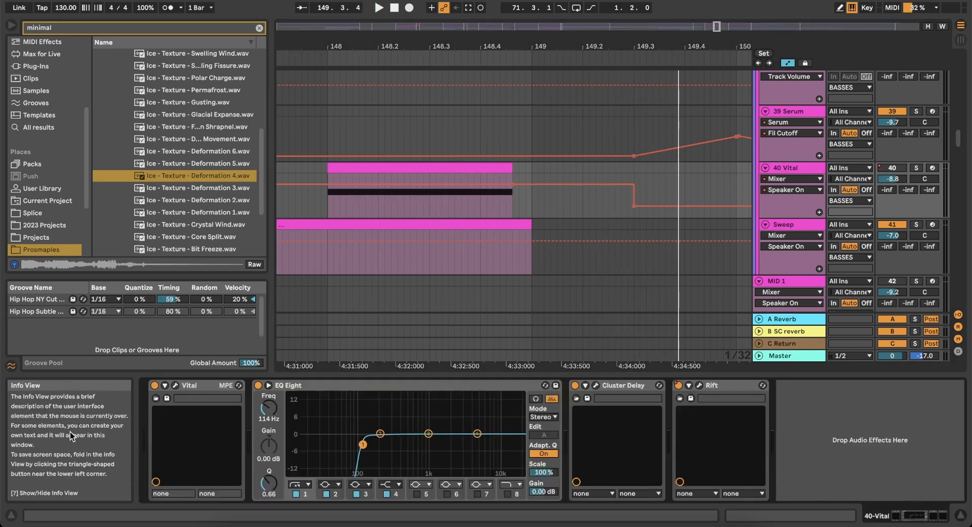
pyautogui.click(175, 386)
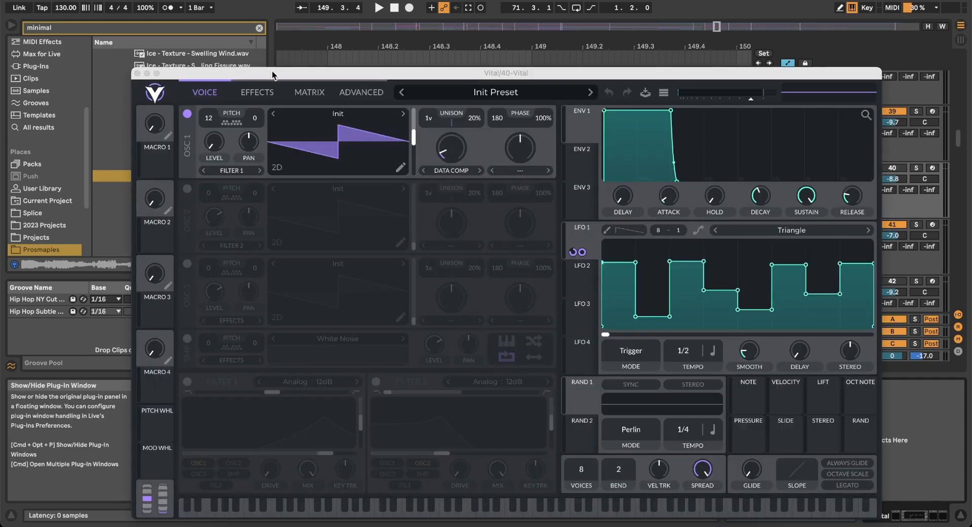
pyautogui.click(258, 92)
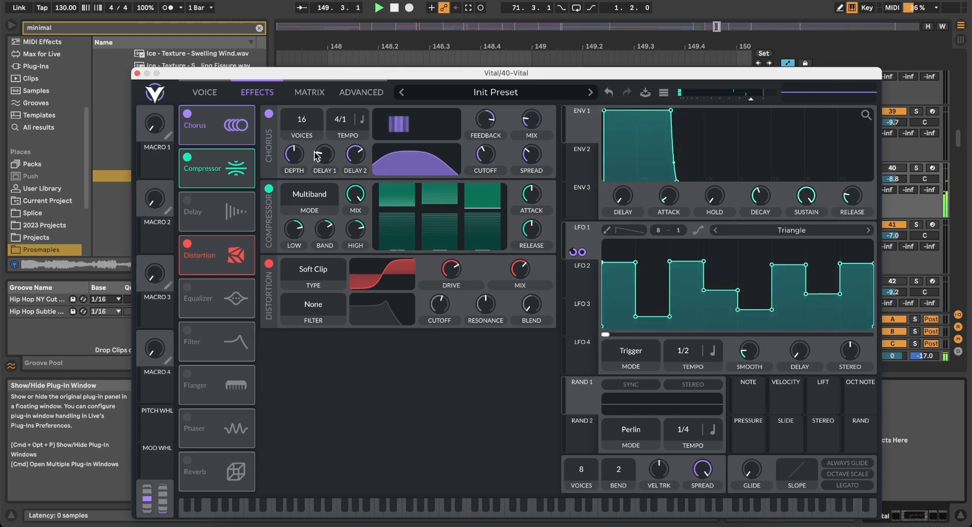
pyautogui.click(137, 73)
pyautogui.press('space')
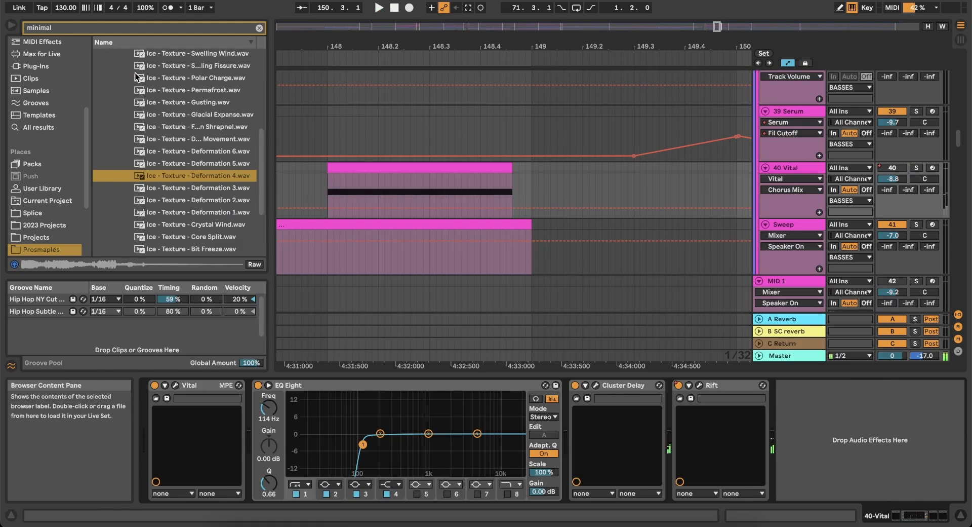
# Play the final drop from just after bar 146 and check the OBS recording window during playback.
pyautogui.scroll(-5, 346, 122)
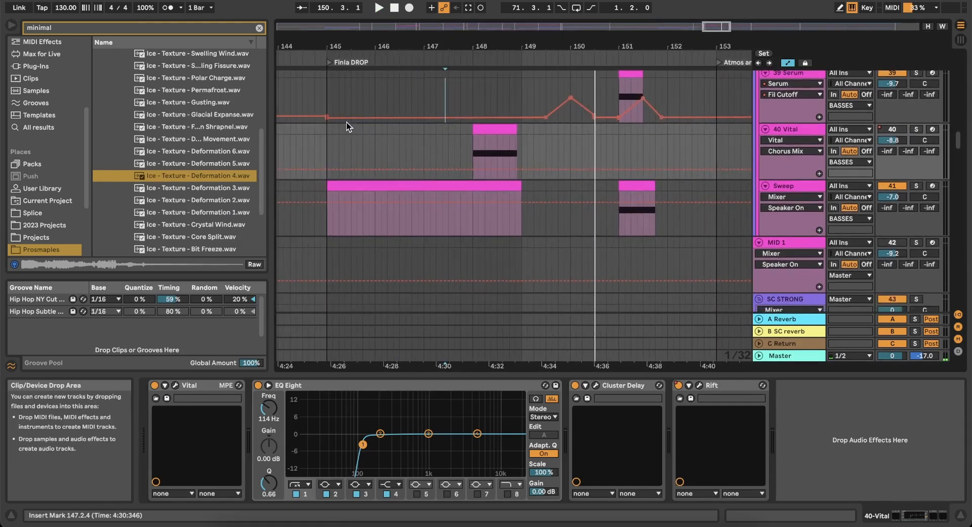
pyautogui.click(416, 150)
pyautogui.press('space')
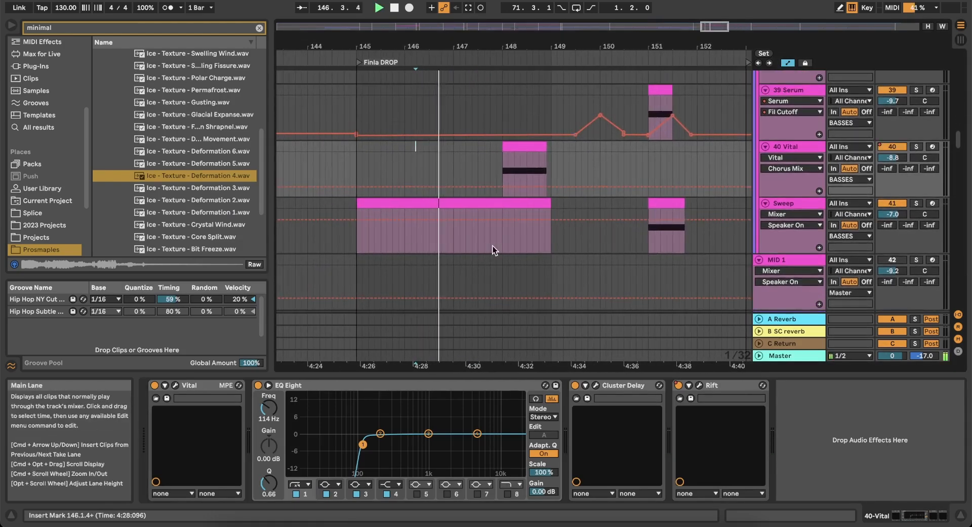
pyautogui.click(578, 522)
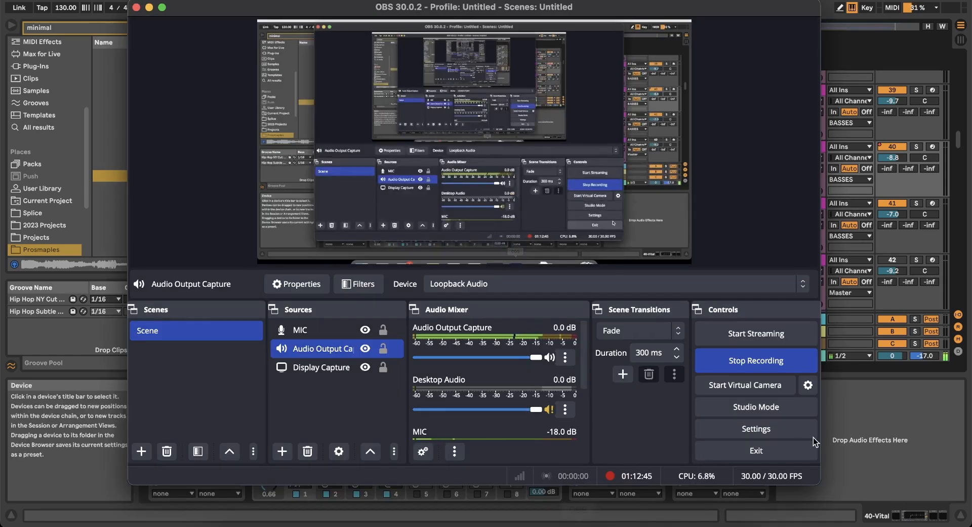
pyautogui.click(847, 435)
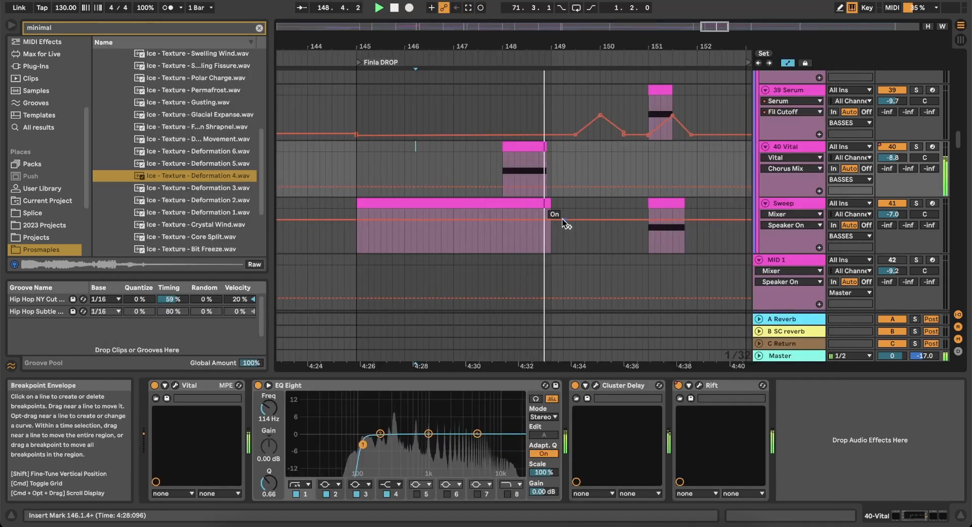
# Set the arrangement grid to a fixed spacing of two bars (2/1).
pyautogui.scroll(2, 562, 219)
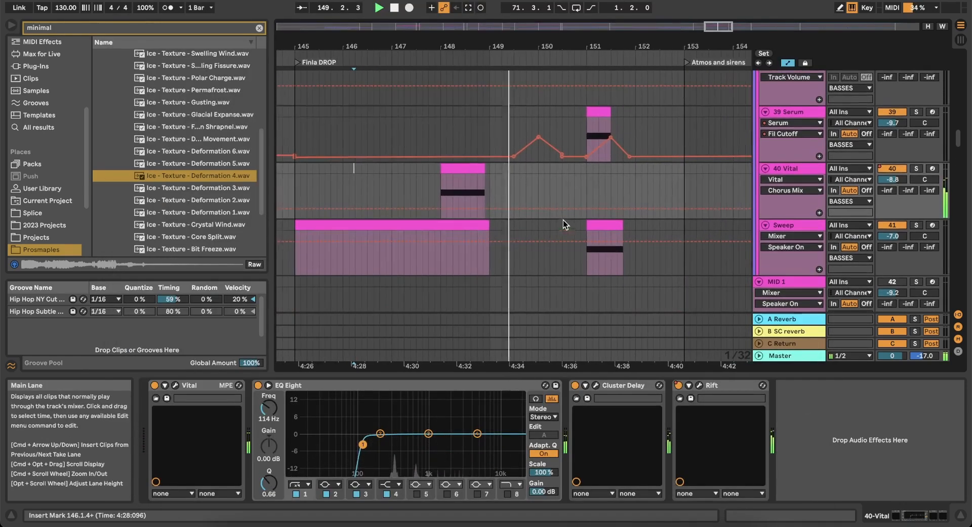
pyautogui.rightClick(539, 187)
pyautogui.click(628, 302)
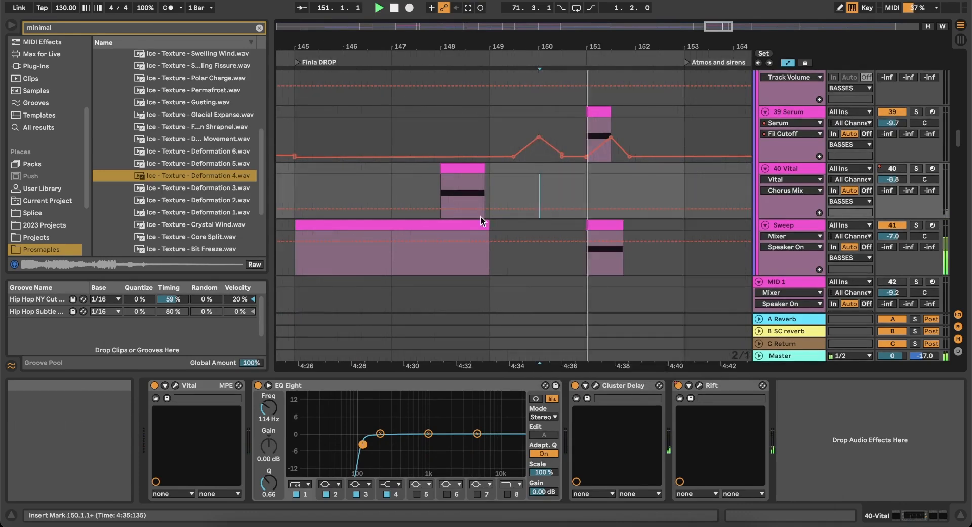
# Stop playback and look through the lower tracks for existing clips around the final drop.
pyautogui.click(391, 181)
pyautogui.scroll(-3, 497, 182)
pyautogui.scroll(-15, 497, 181)
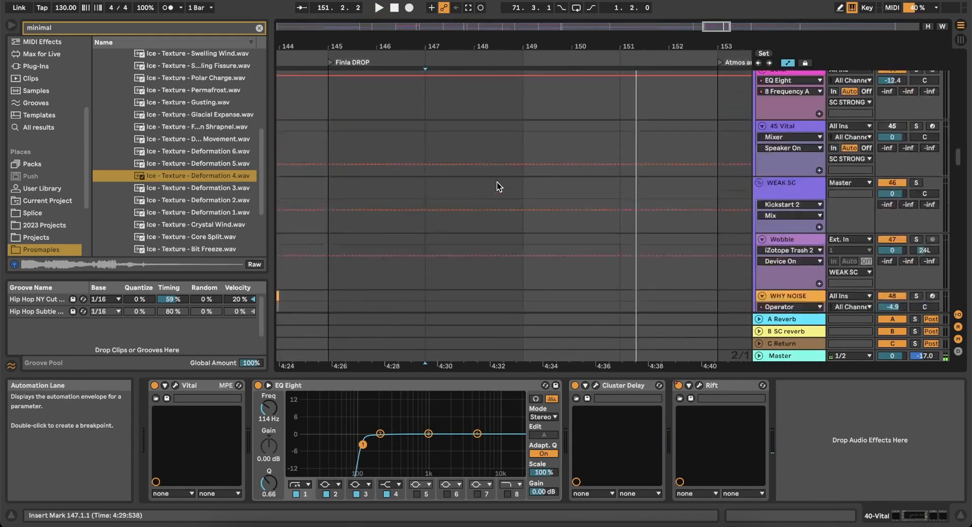
pyautogui.scroll(-5, 497, 186)
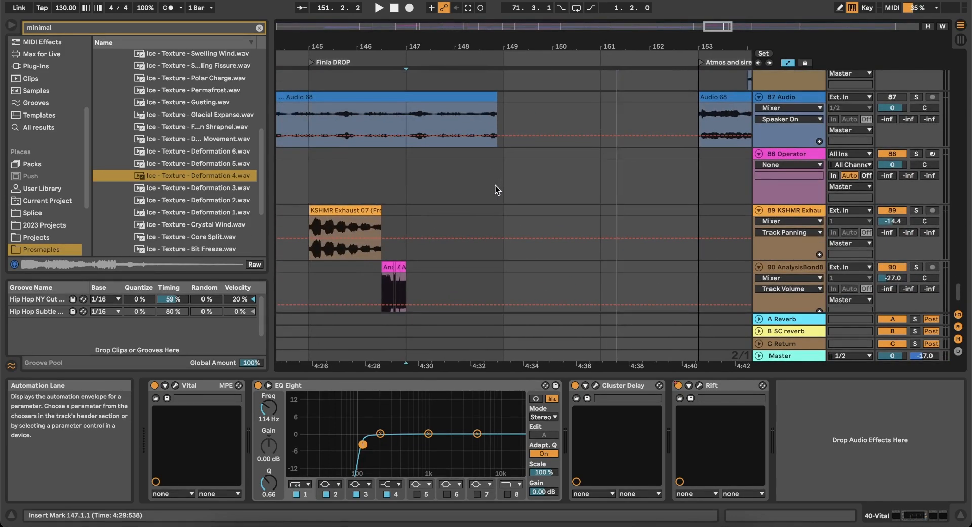
pyautogui.scroll(-3, 495, 190)
pyautogui.scroll(-3, 565, 190)
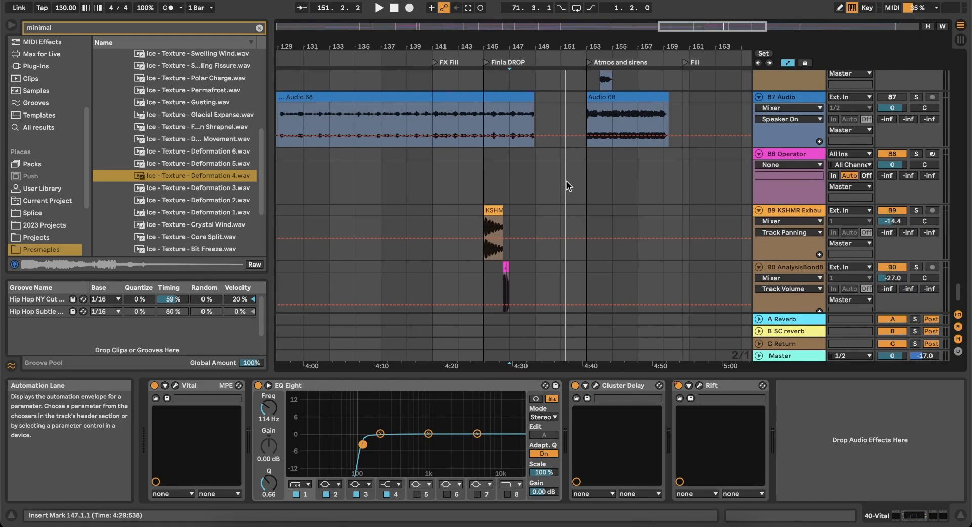
pyautogui.scroll(2, 524, 211)
pyautogui.hscroll(1, 524, 211)
pyautogui.scroll(3, 525, 211)
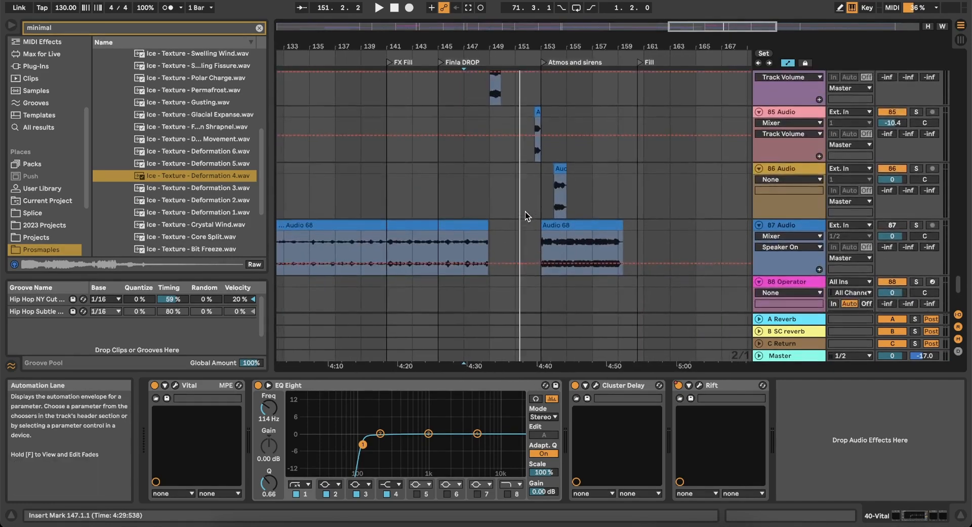
# Inspect the Audio 68 clip on track 83 at bar 149 and the short audio clips on the tracks below.
pyautogui.click(520, 162)
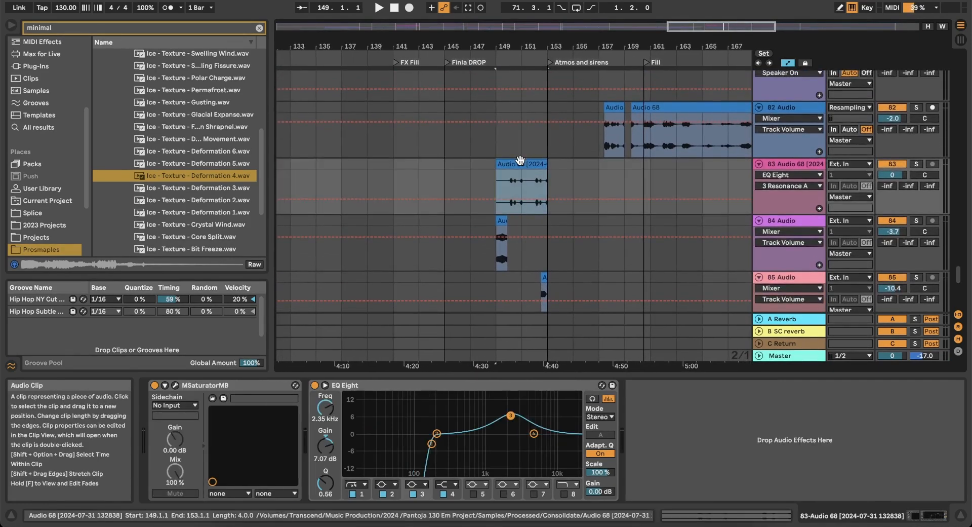
pyautogui.click(441, 167)
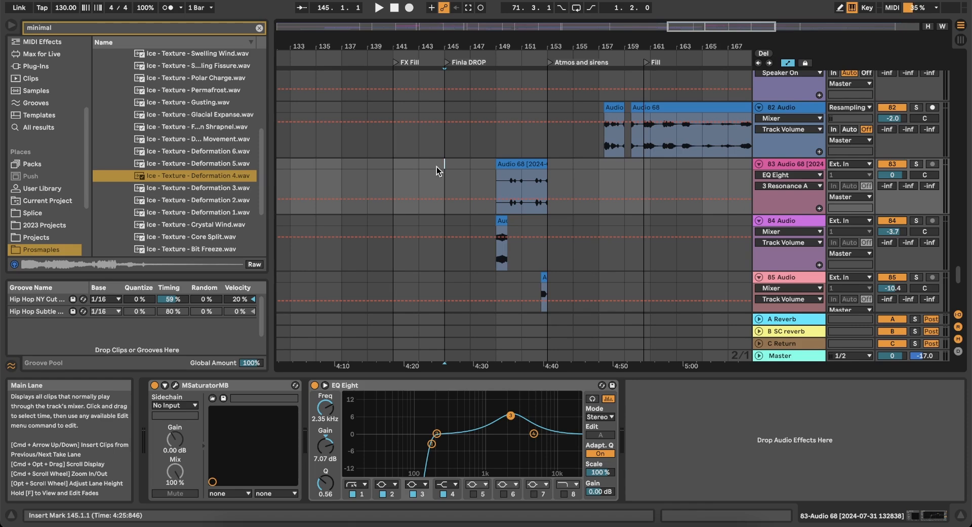
pyautogui.scroll(4, 516, 165)
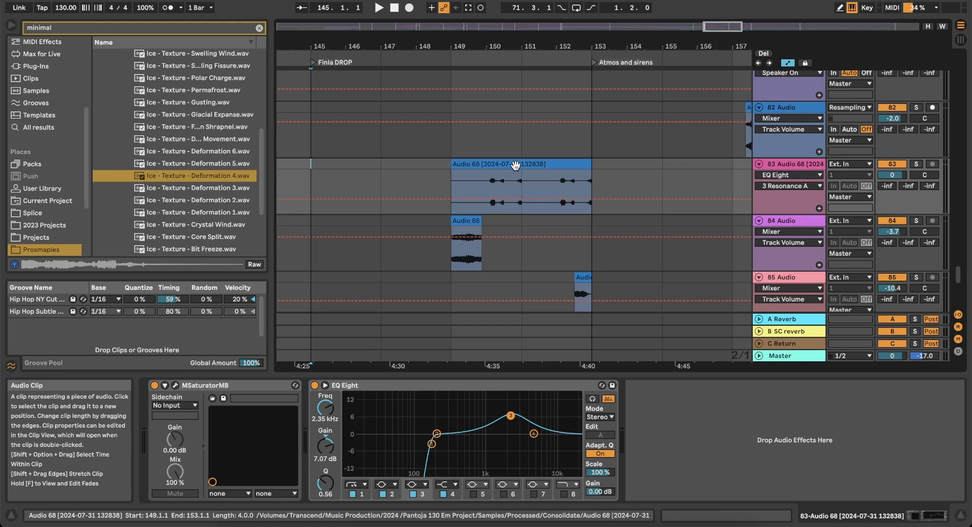
pyautogui.click(474, 164)
pyautogui.scroll(-3, 475, 164)
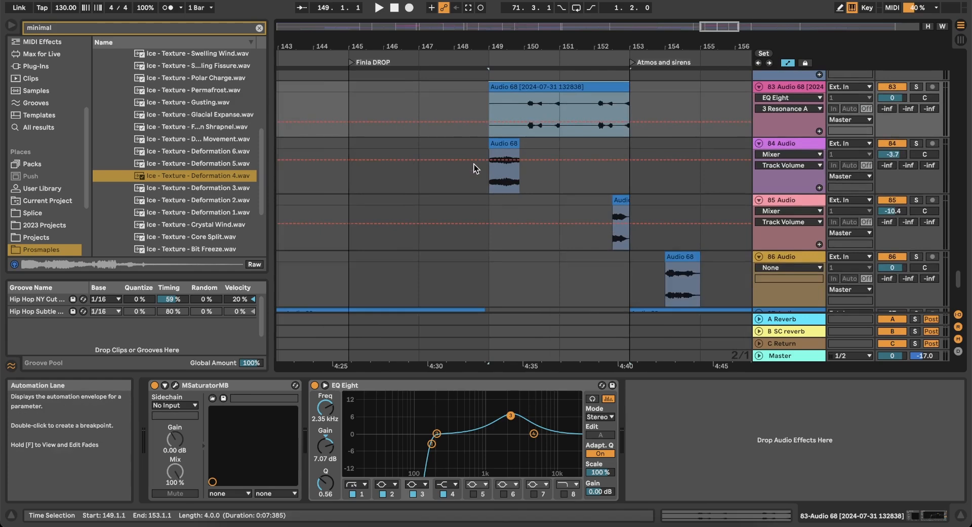
pyautogui.scroll(-3, 474, 164)
# Play the final drop from 145.1.1 while reviewing the KSHMR Exhaust and AnalysisBond clips.
pyautogui.click(409, 214)
pyautogui.scroll(-5, 599, 227)
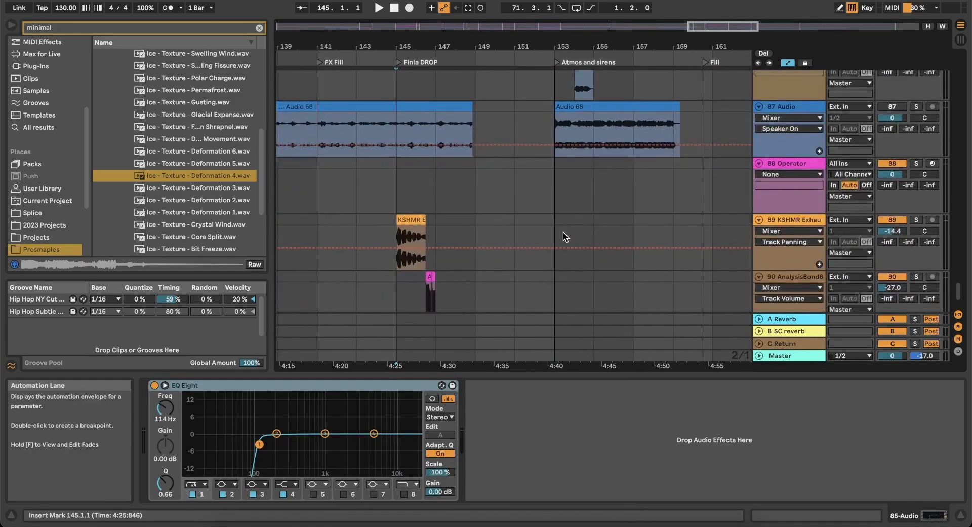
pyautogui.press('space')
pyautogui.scroll(-3, 563, 233)
pyautogui.scroll(5, 460, 210)
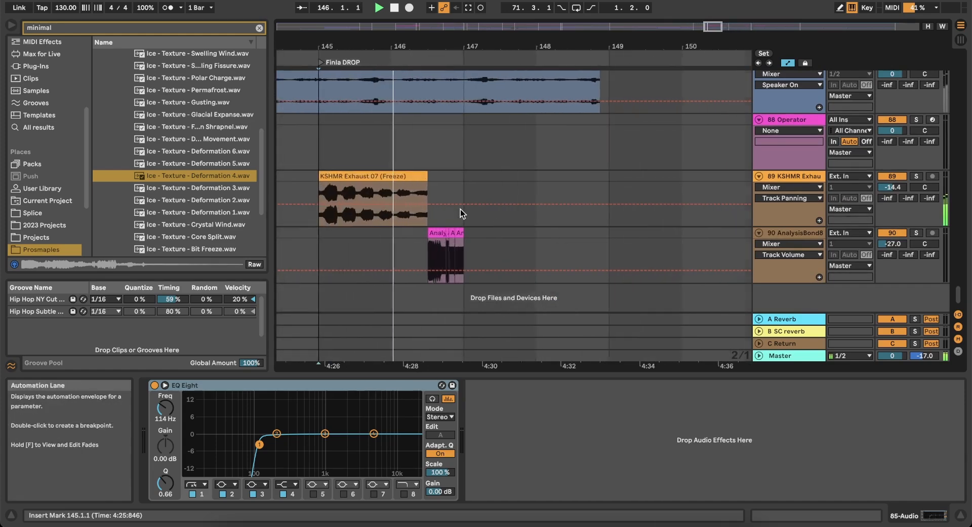
pyautogui.scroll(1, 460, 209)
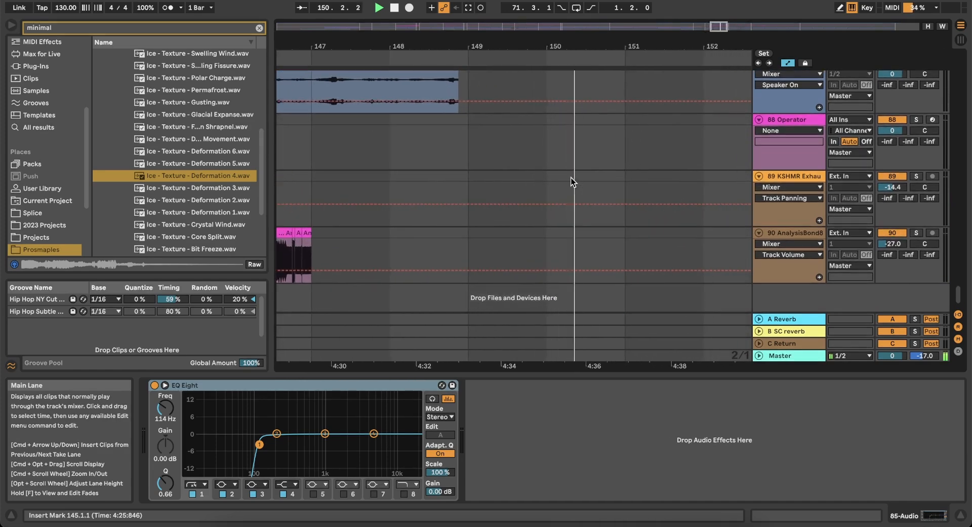
pyautogui.hscroll(1, 572, 178)
pyautogui.press('space')
# Select the Audio 68 clip on track 83 and play it from 149.1.1.
pyautogui.scroll(-3, 504, 181)
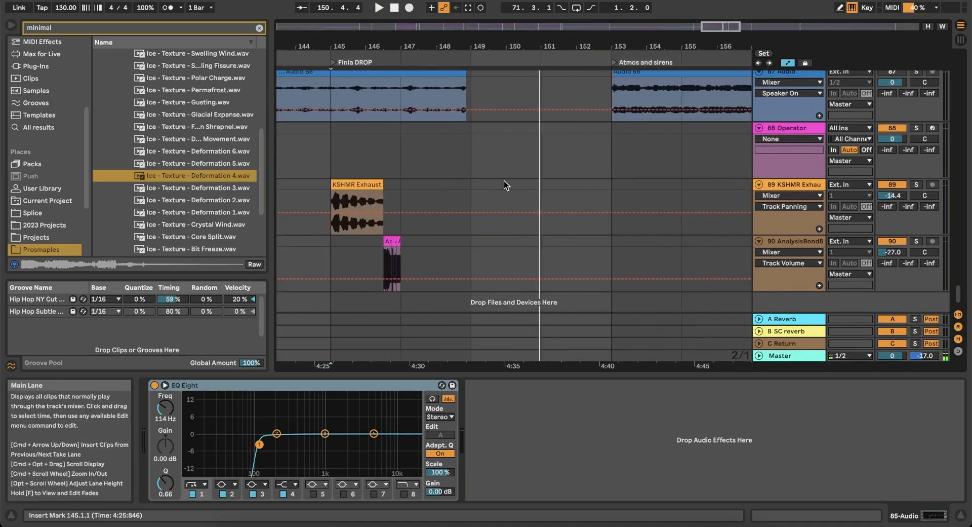
pyautogui.scroll(10, 504, 180)
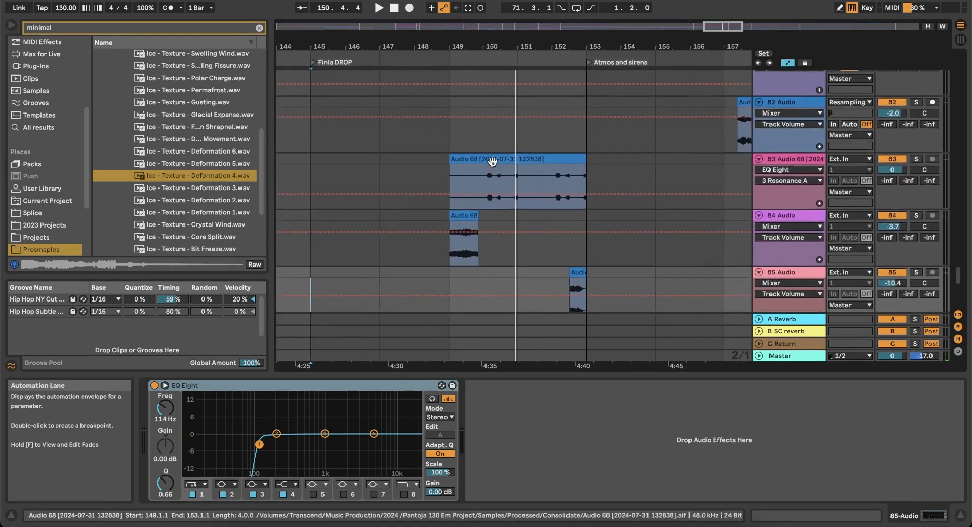
pyautogui.click(492, 160)
pyautogui.press('space')
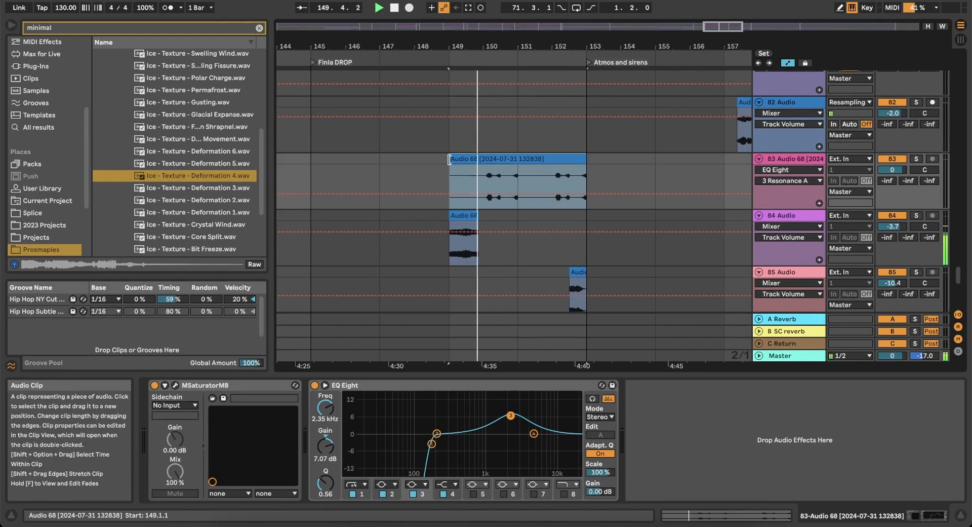
# Try trimming the start of track 83's Audio 68 clip to 151.1.1 and undo the trim.
pyautogui.moveTo(449, 160); pyautogui.dragTo(517, 160)
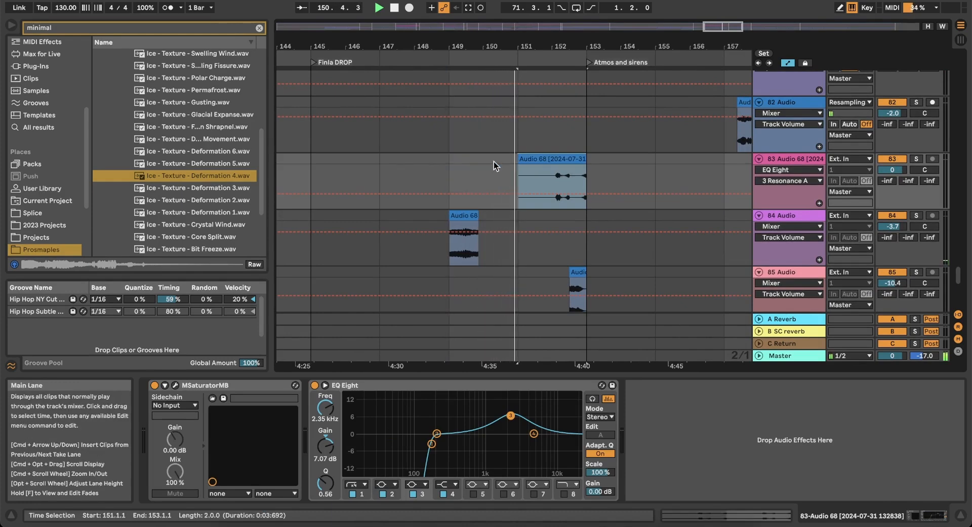
pyautogui.click(397, 165)
pyautogui.press('space')
pyautogui.press('super+z')
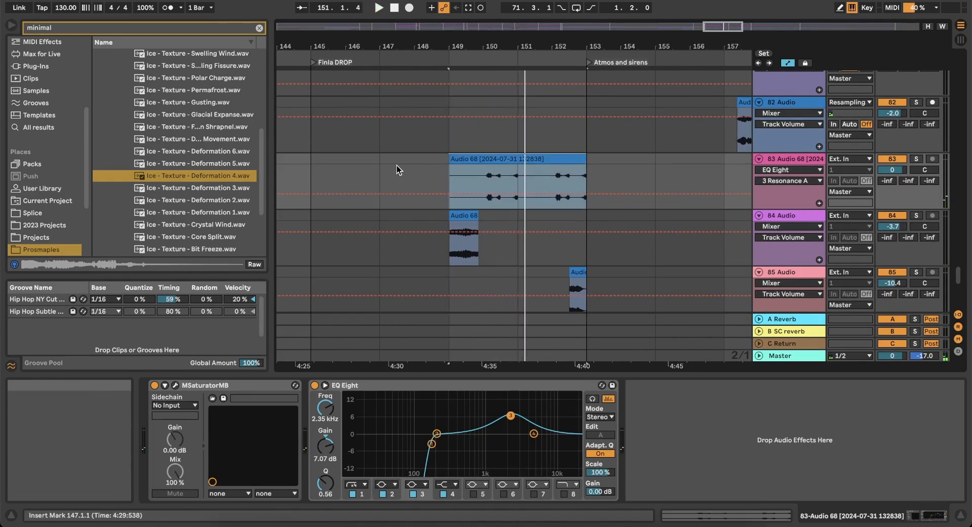
# Replay track 83's Audio 68 clip from 149.1.1 and trim its start to 151.1.1.
pyautogui.press('space')
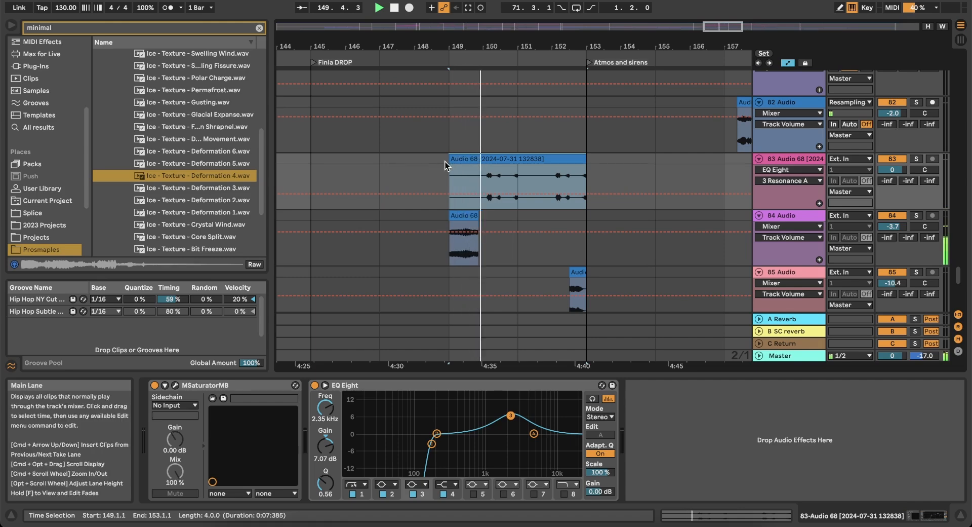
pyautogui.moveTo(450, 160); pyautogui.dragTo(503, 162)
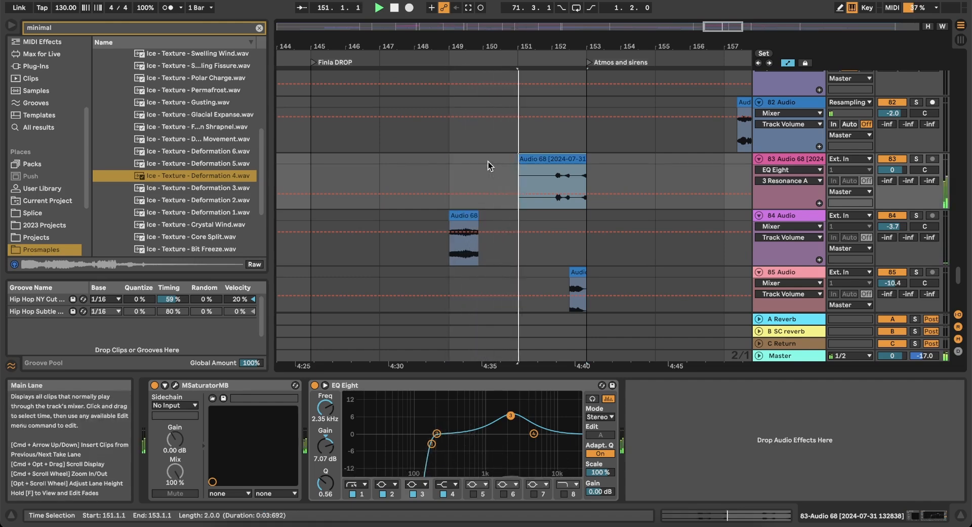
# Set the arrangement grid to 1 Bar and trim the end of track 83's Audio 68 clip to 152.1.1.
pyautogui.press('space')
pyautogui.click(487, 170)
pyautogui.rightClick(488, 169)
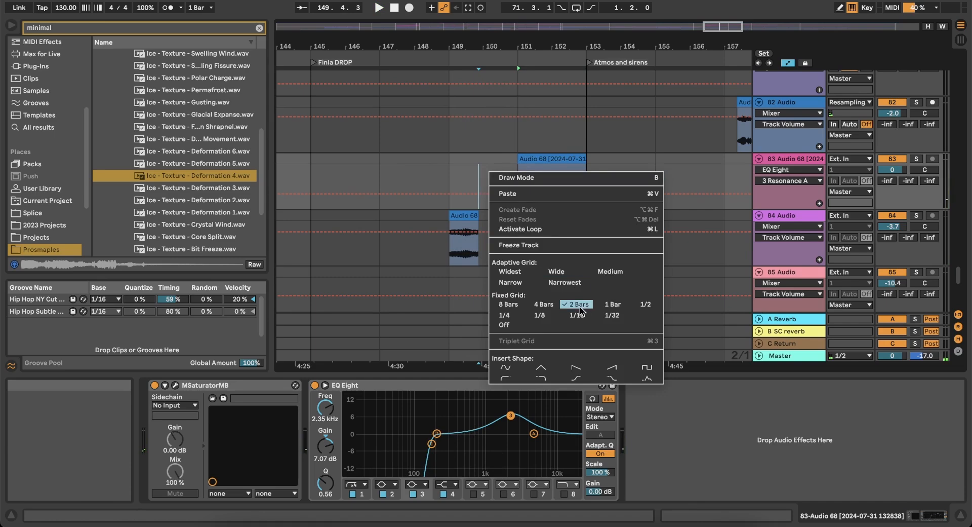
pyautogui.click(603, 304)
pyautogui.moveTo(520, 167)
pyautogui.mouseDown()
pyautogui.moveTo(543, 162)
pyautogui.moveTo(533, 159)
pyautogui.mouseUp()
# Play the final drop from 145.1.1 and lower the KSHMR Exhaust track's volume to -16.2 dB.
pyautogui.click(378, 157)
pyautogui.press('space')
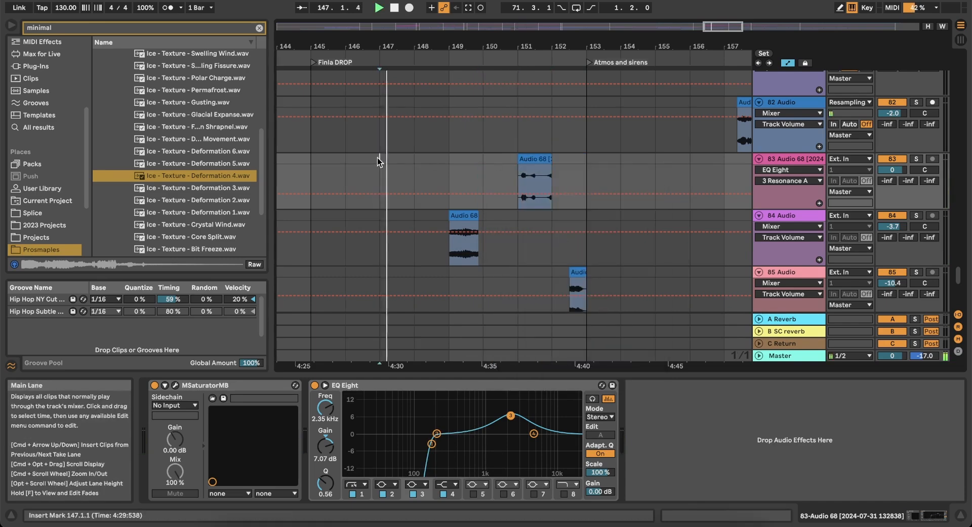
pyautogui.click(311, 177)
pyautogui.scroll(-6, 478, 150)
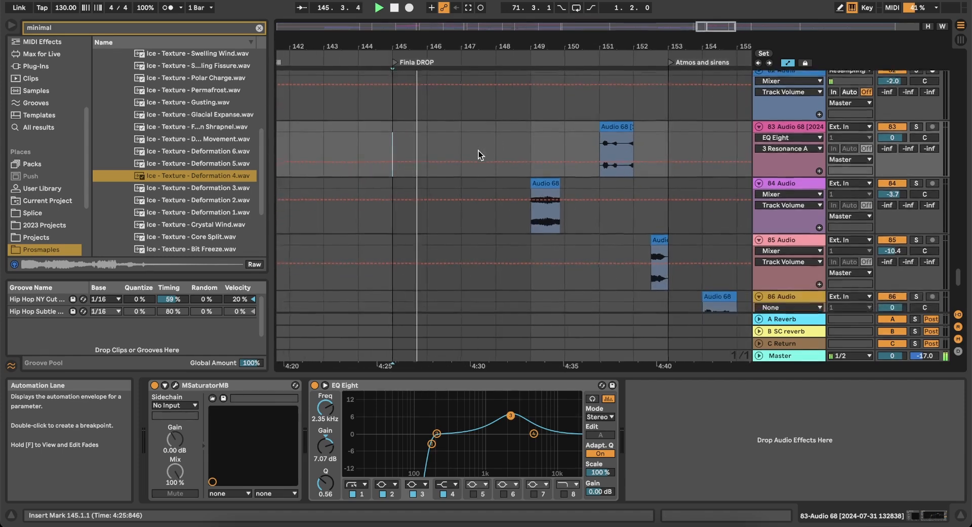
pyautogui.click(881, 189)
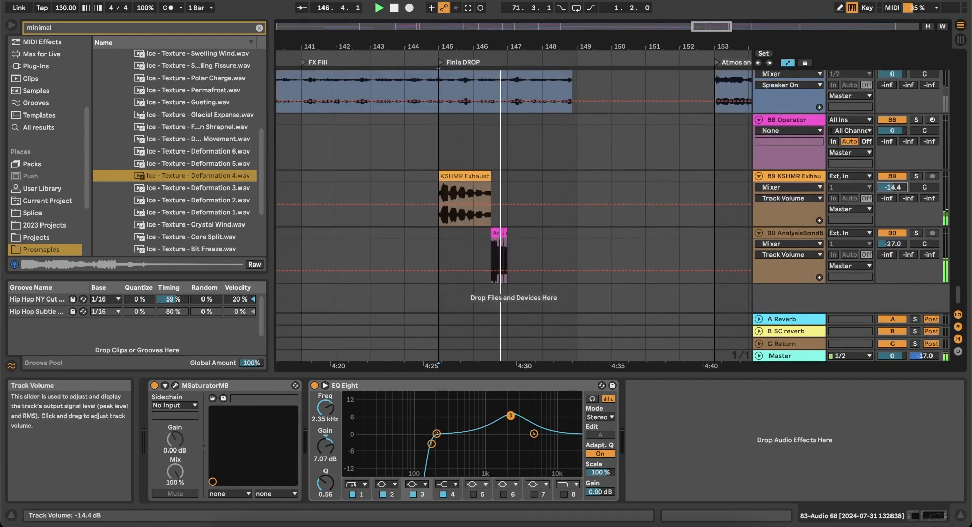
pyautogui.scroll(3, 583, 172)
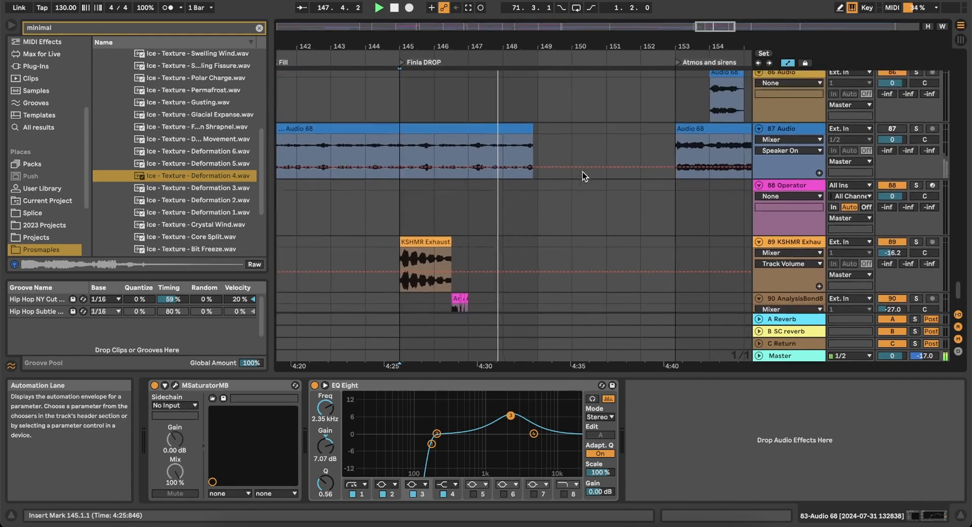
# Extend the end of track 84's Audio 68 clip to 150.1.1 while playing from 149.1.1.
pyautogui.scroll(3, 485, 165)
pyautogui.scroll(2, 485, 165)
pyautogui.hscroll(3, 577, 178)
pyautogui.scroll(1, 577, 178)
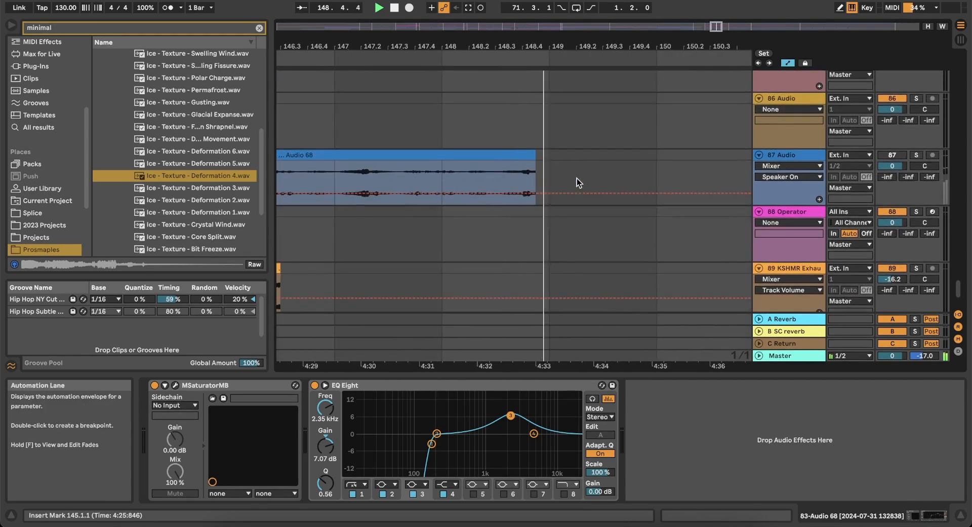
pyautogui.scroll(5, 577, 178)
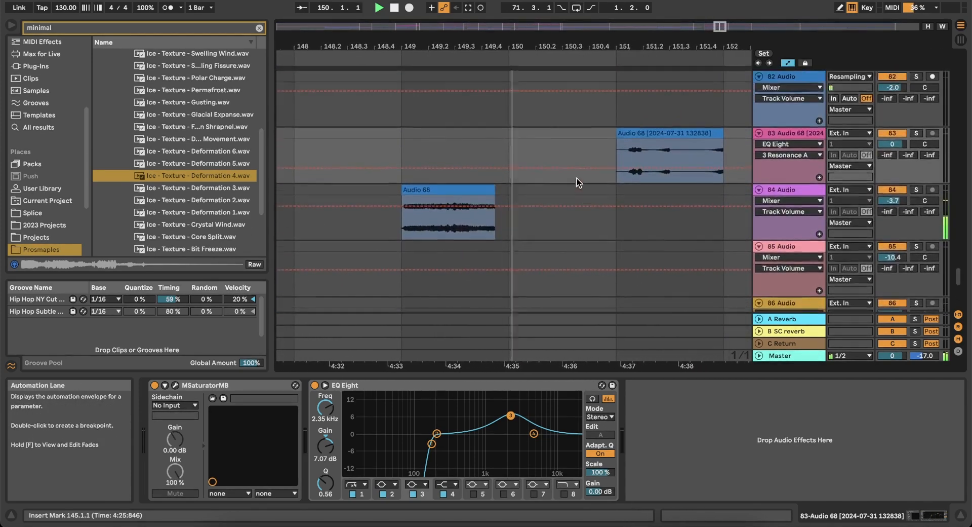
pyautogui.scroll(1, 575, 177)
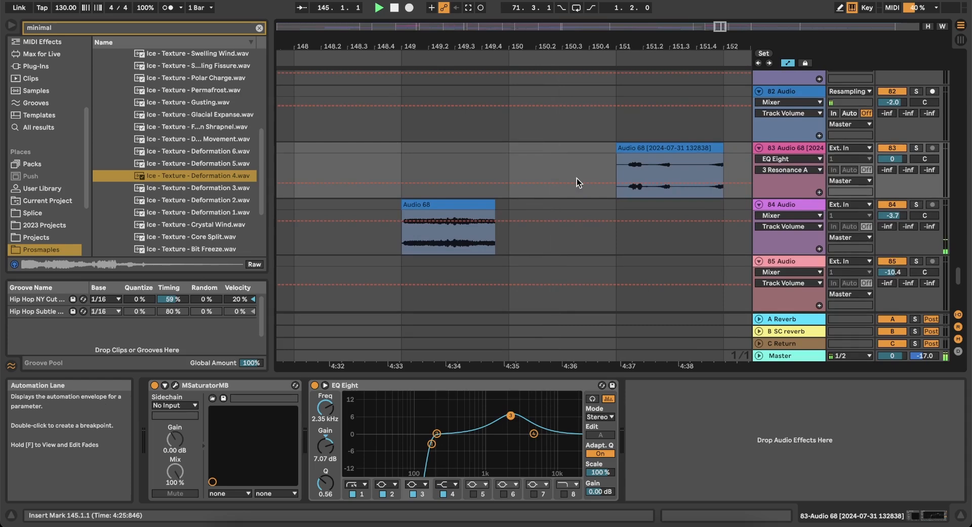
pyautogui.click(397, 163)
pyautogui.click(488, 204)
pyautogui.moveTo(488, 204); pyautogui.dragTo(518, 205)
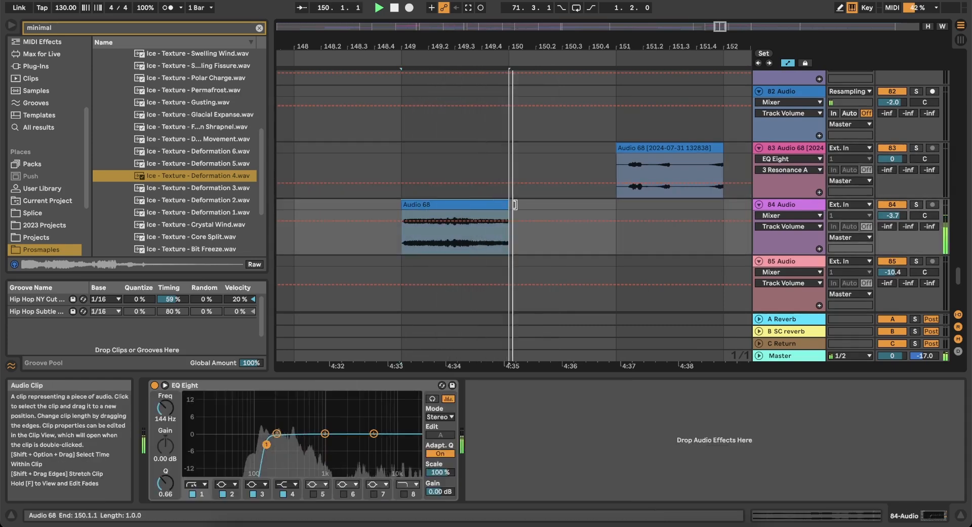
# Play the final drop from 146.1.1 while reviewing its tracks and audio clips.
pyautogui.scroll(15, 518, 205)
pyautogui.scroll(20, 518, 204)
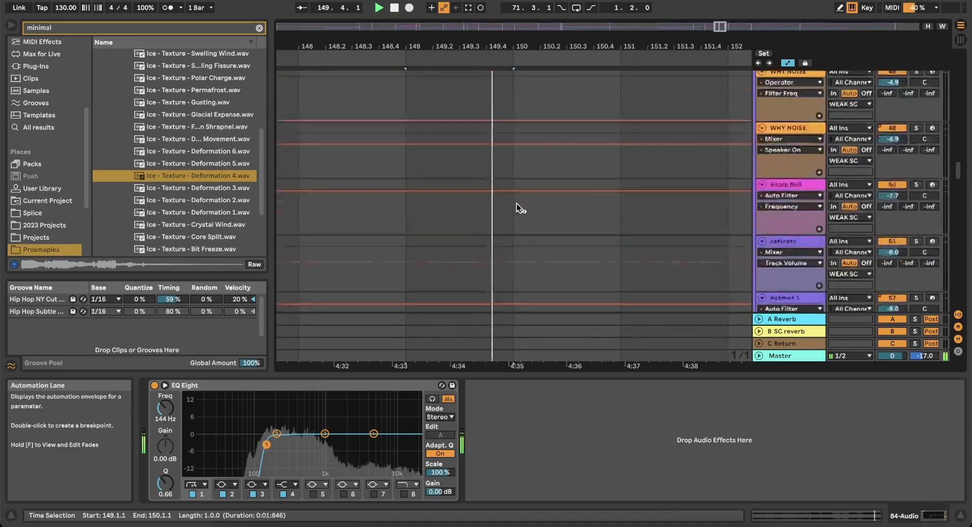
pyautogui.scroll(-20, 517, 205)
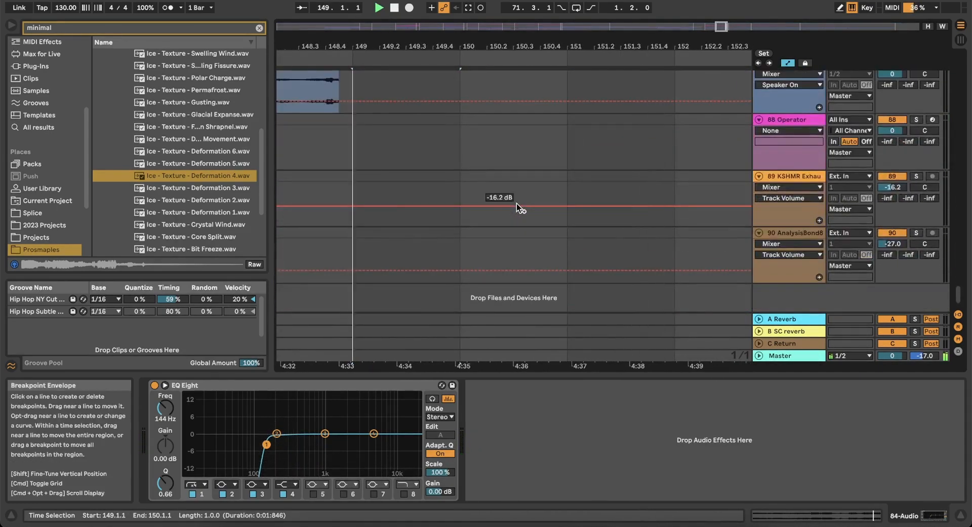
pyautogui.scroll(-5, 514, 208)
pyautogui.click(414, 152)
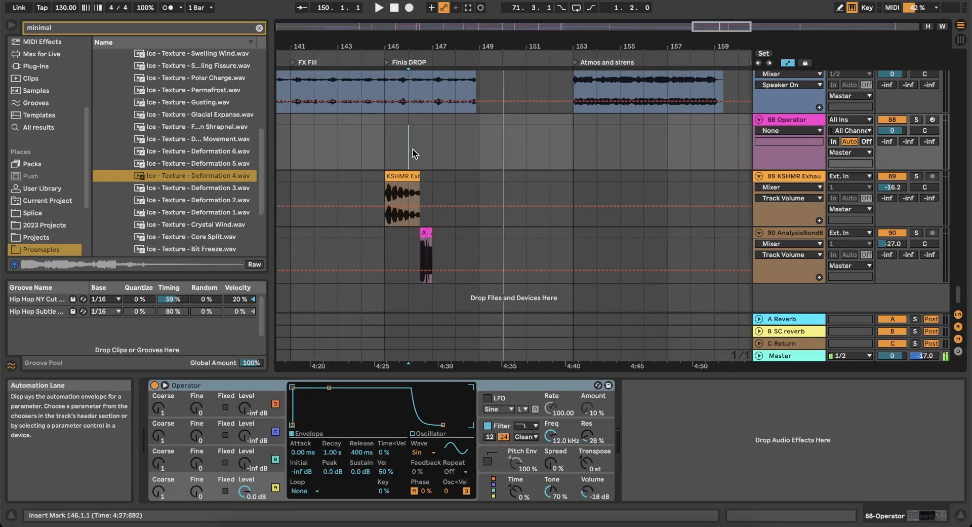
pyautogui.scroll(3, 484, 146)
pyautogui.scroll(5, 487, 147)
pyautogui.scroll(5, 487, 146)
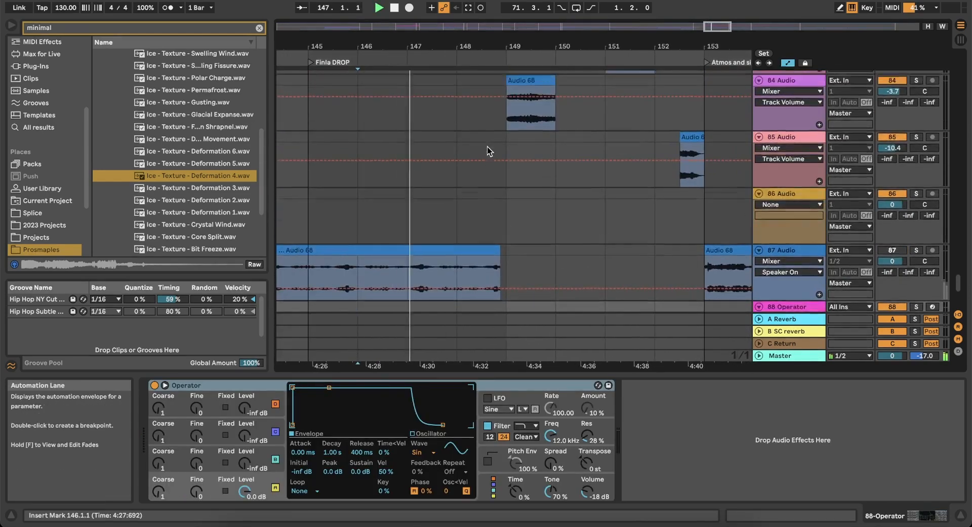
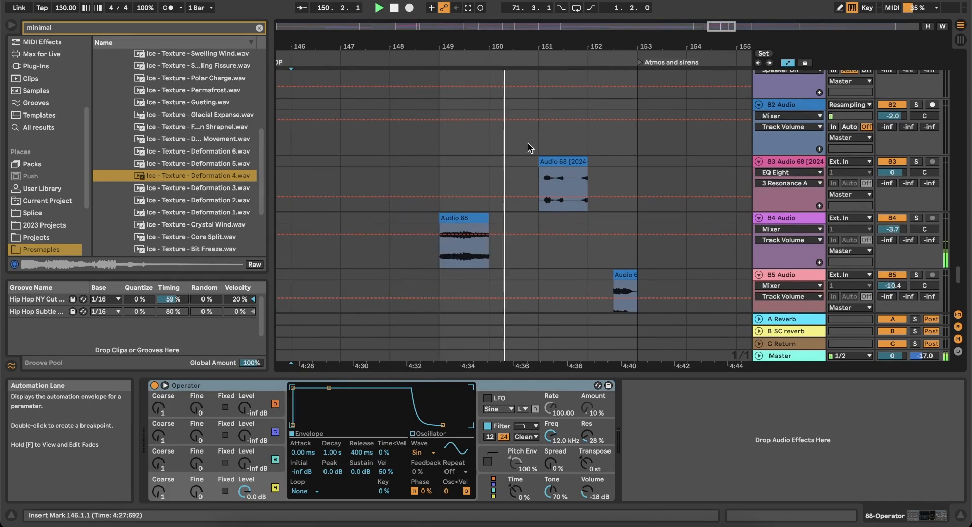
# Move track 83's Audio 68 clip to start at 150.1.1 and play it from there.
pyautogui.click(554, 162)
pyautogui.press('space')
pyautogui.moveTo(554, 162); pyautogui.dragTo(521, 162)
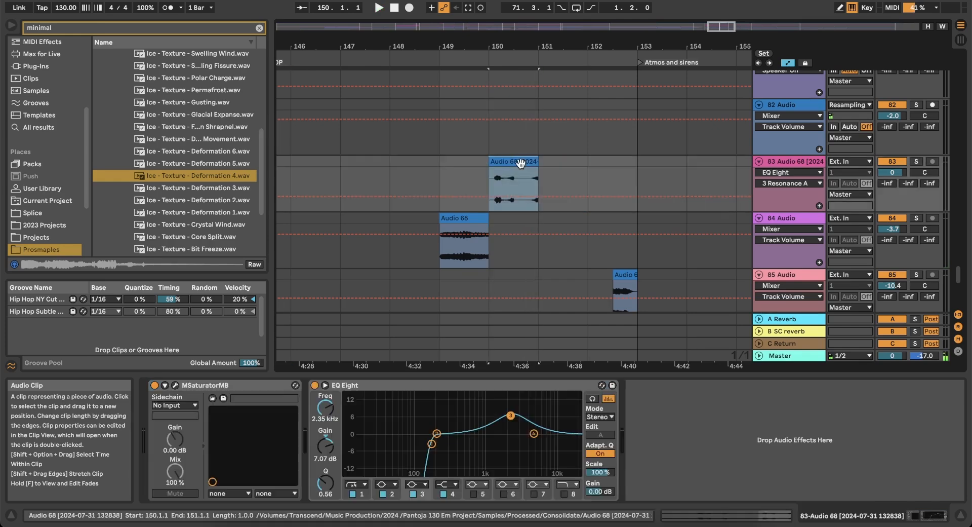
pyautogui.press('space')
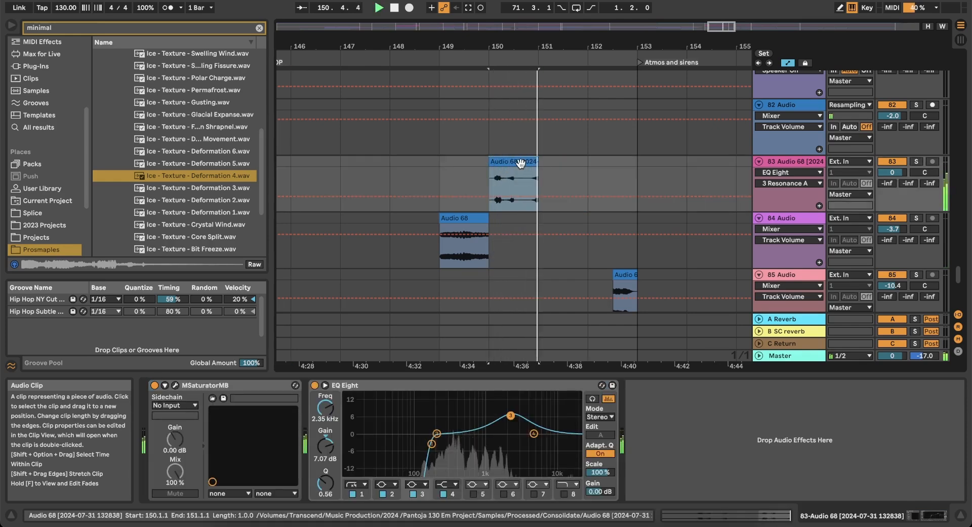
# Paste a copy of the Audio 68 clip at 152.1.1 on track 83 and play it.
pyautogui.click(590, 167)
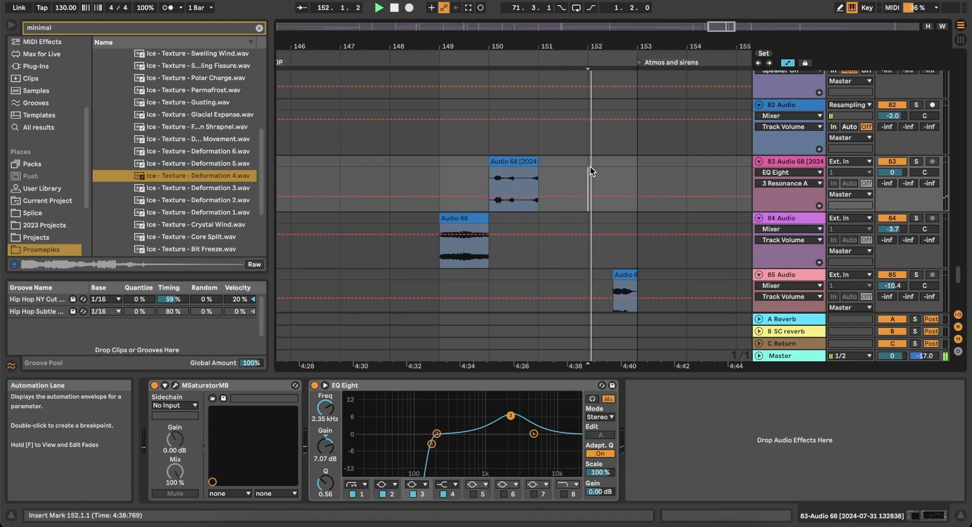
pyautogui.press('super+v')
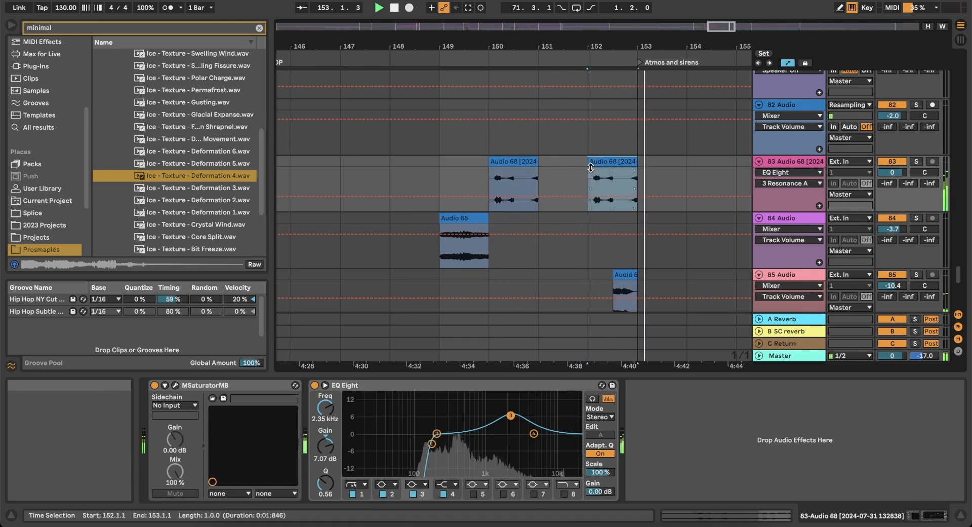
pyautogui.hscroll(1, 590, 171)
pyautogui.scroll(1, 590, 171)
pyautogui.press('space')
pyautogui.press('space')
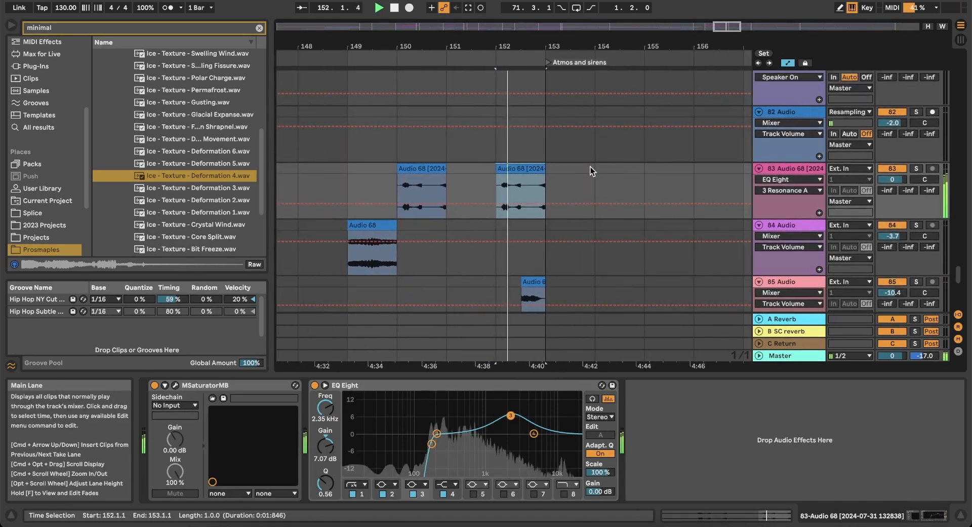
# Play the drop from 148.1.1 to check the Audio 68 clips on tracks 83 to 85.
pyautogui.hscroll(-1, 590, 166)
pyautogui.scroll(-1, 590, 166)
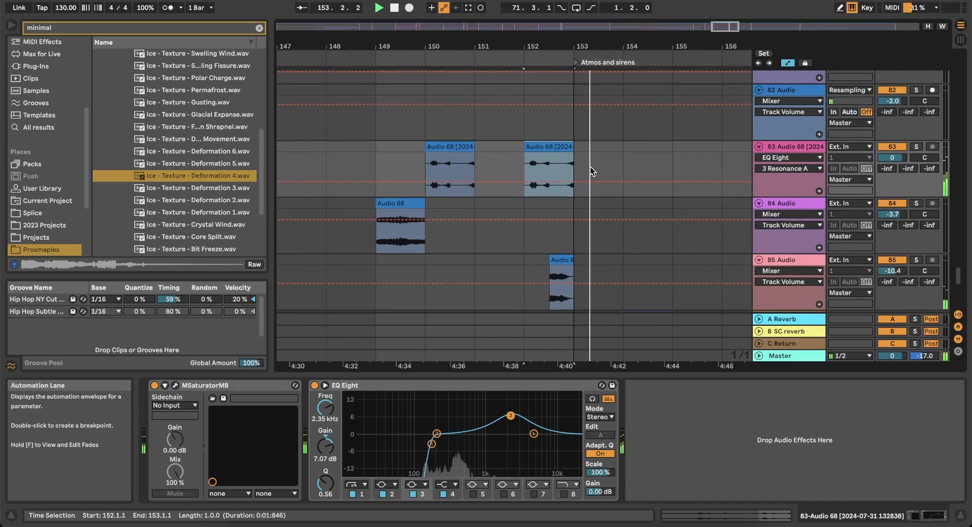
pyautogui.press('space')
pyautogui.hscroll(-1, 589, 165)
pyautogui.scroll(-1, 590, 165)
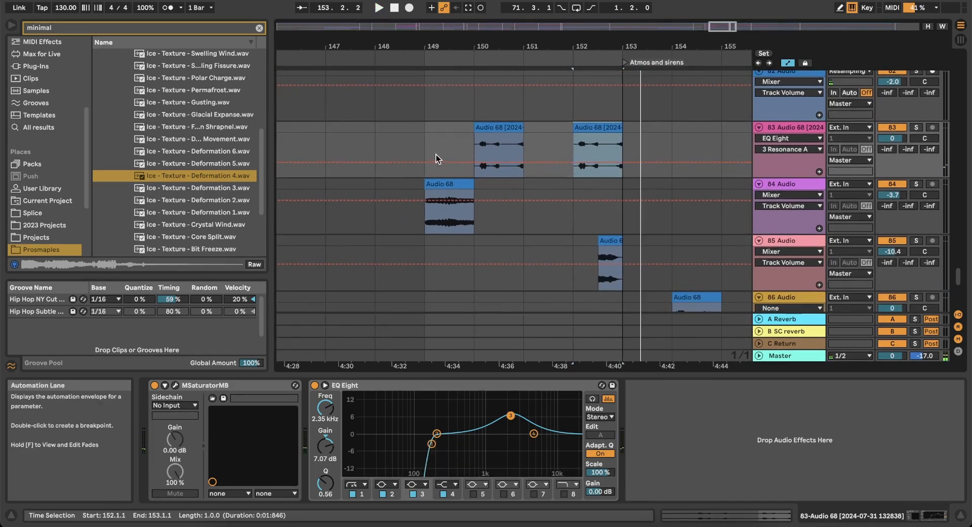
pyautogui.click(368, 142)
pyautogui.press('space')
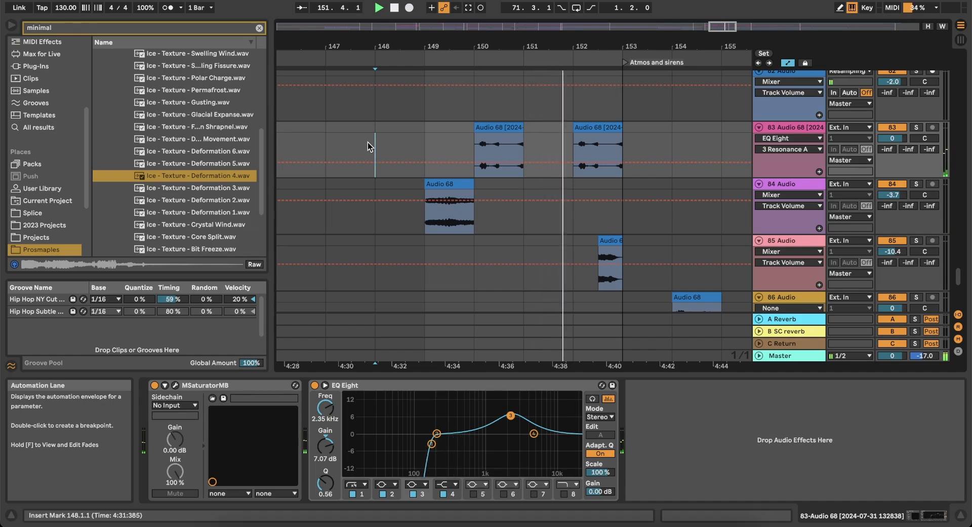
pyautogui.press('space')
pyautogui.press('space')
# Extend the bar 151 MIDI clips on the 39 Serum and Sweep (41) tracks to end at 152.1.1.
pyautogui.scroll(20, 591, 111)
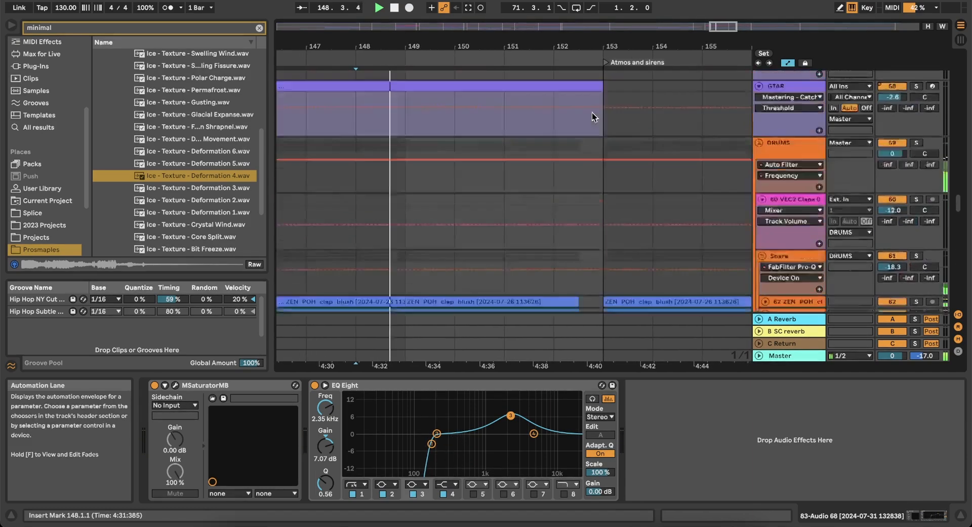
pyautogui.scroll(20, 592, 112)
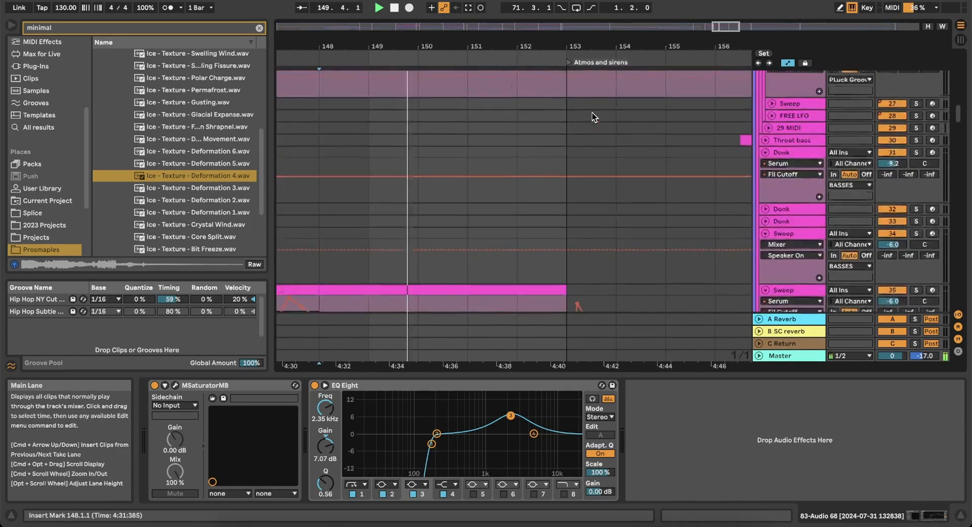
pyautogui.scroll(-10, 598, 87)
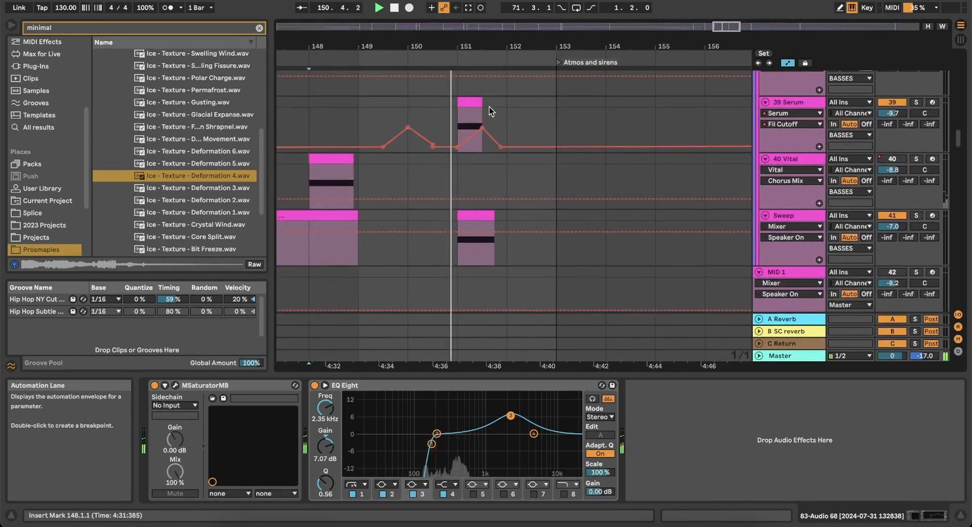
pyautogui.moveTo(482, 102); pyautogui.dragTo(499, 102)
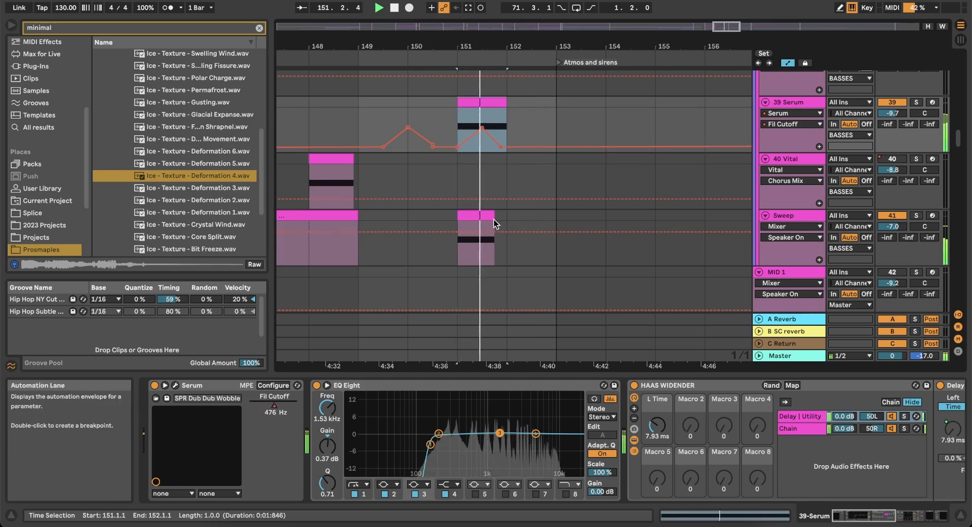
pyautogui.moveTo(495, 218); pyautogui.dragTo(500, 218)
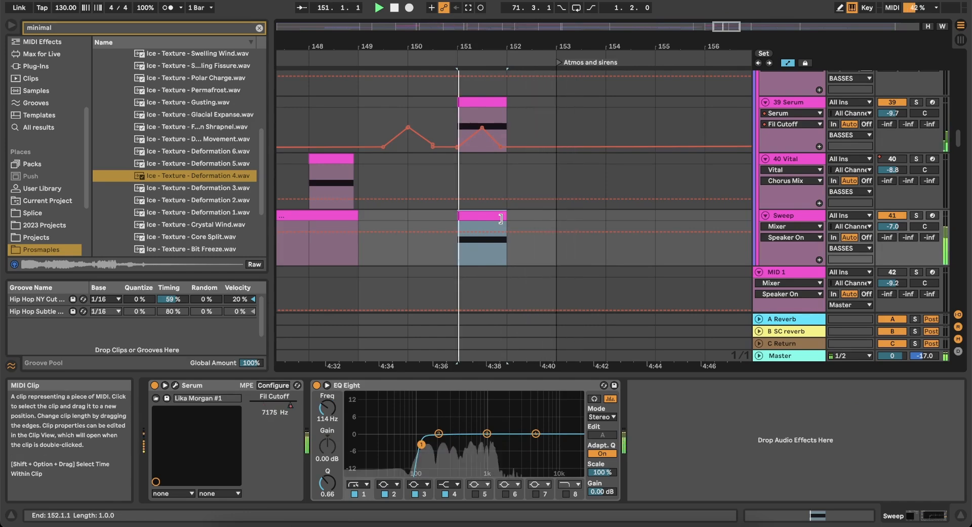
# Play from 151.1.1 while reviewing the tracks around the transition into the Atmos and sirens section.
pyautogui.scroll(-3, 573, 220)
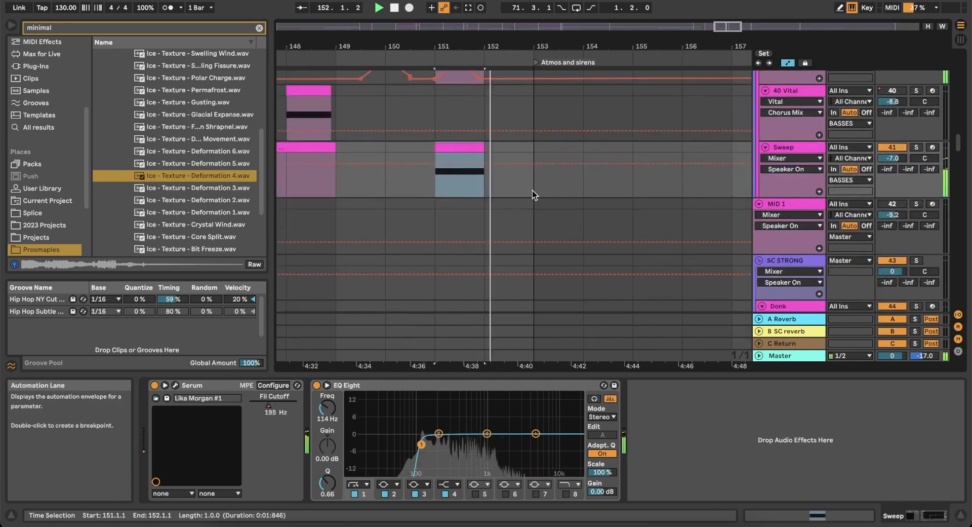
pyautogui.scroll(5, 533, 189)
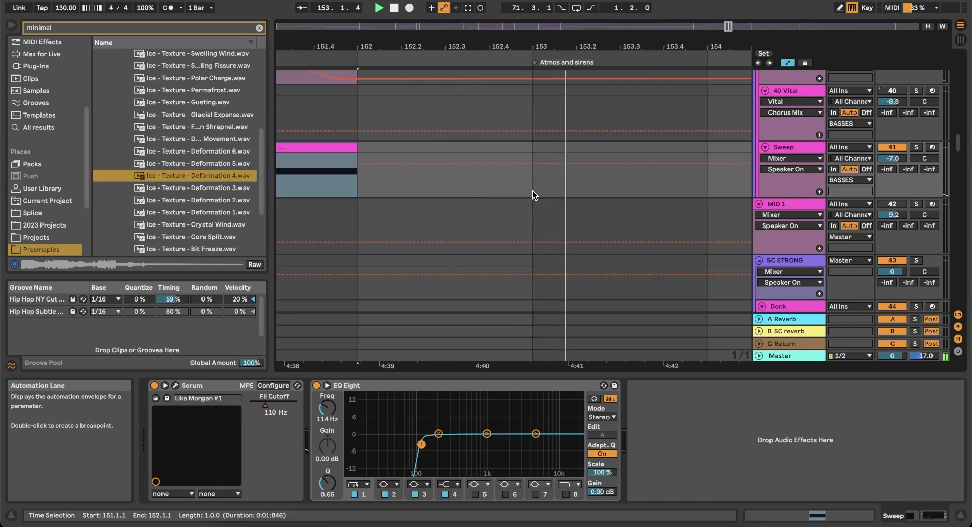
pyautogui.scroll(-5, 532, 190)
pyautogui.scroll(-2, 533, 190)
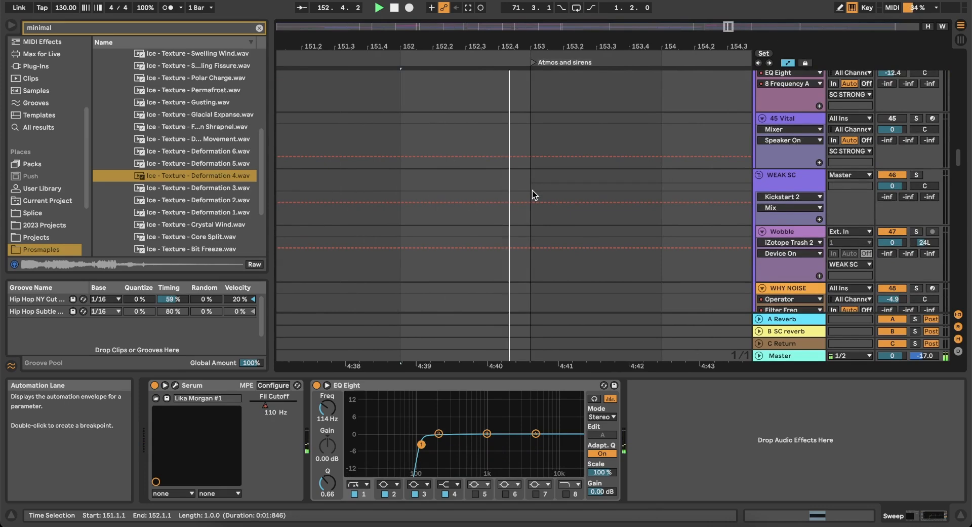
pyautogui.scroll(-10, 533, 190)
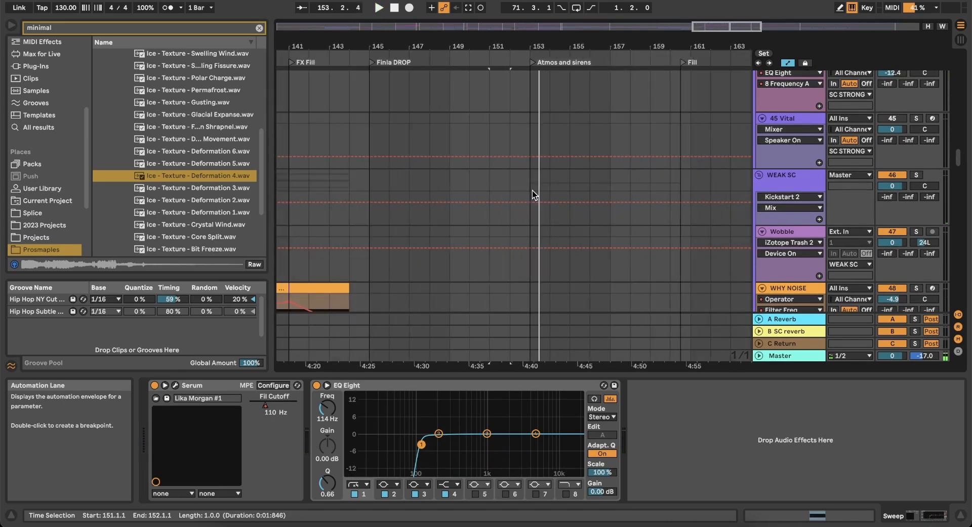
pyautogui.scroll(-20, 533, 190)
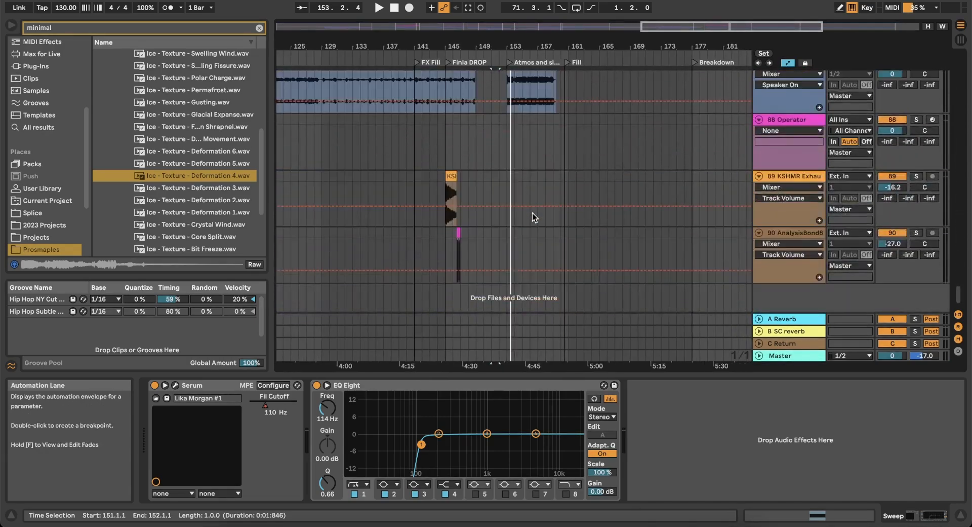
pyautogui.scroll(8, 533, 212)
pyautogui.press('space')
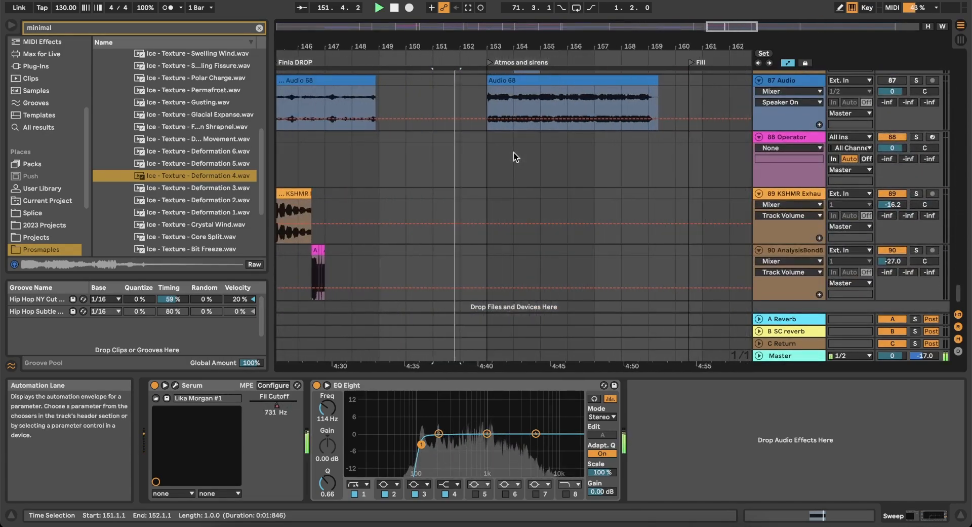
pyautogui.scroll(6, 515, 153)
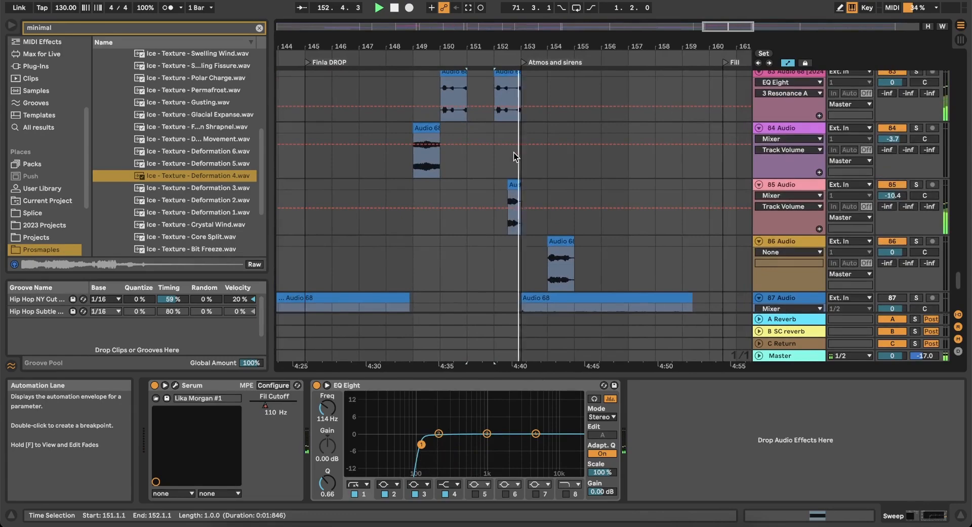
pyautogui.scroll(15, 514, 153)
pyautogui.scroll(20, 515, 153)
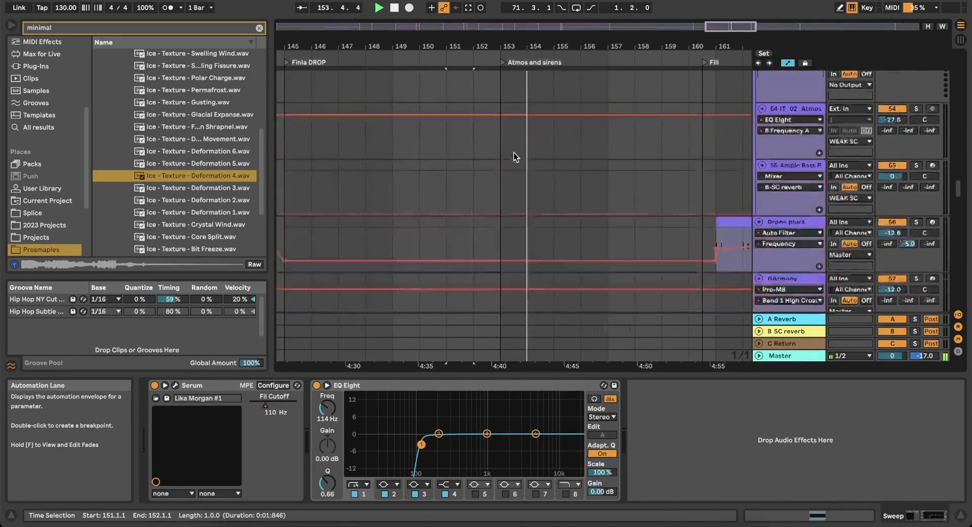
# Look through the bass tracks across the final drop and earlier sections for reusable clips while playing from 151.1.1.
pyautogui.press('space')
pyautogui.scroll(-15, 514, 153)
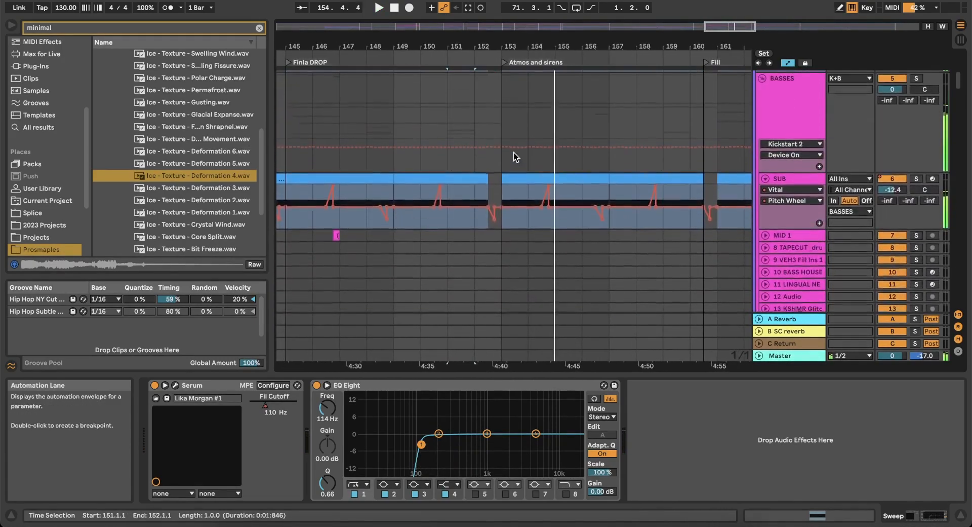
pyautogui.scroll(5, 514, 170)
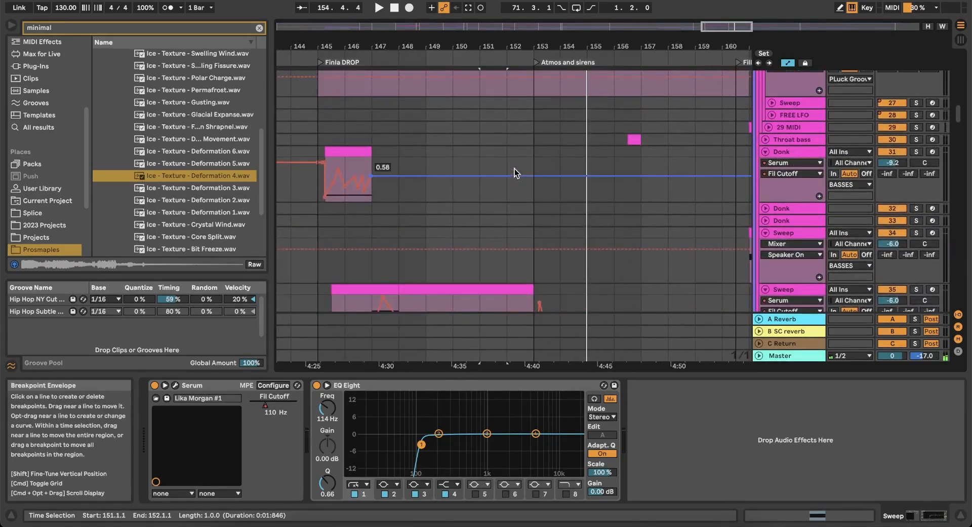
pyautogui.scroll(-1, 514, 173)
pyautogui.press('space')
pyautogui.scroll(-5, 561, 176)
pyautogui.scroll(-5, 561, 177)
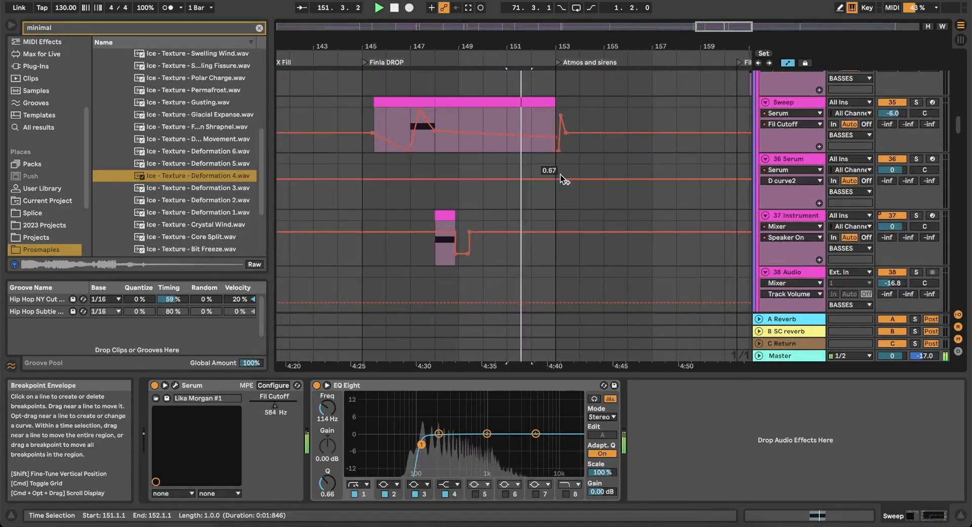
pyautogui.scroll(-8, 561, 177)
pyautogui.scroll(-10, 561, 175)
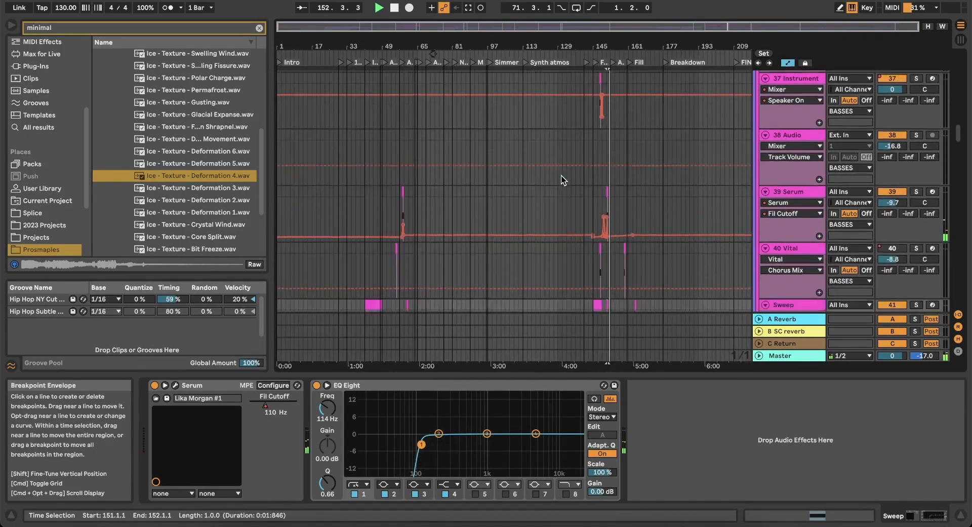
pyautogui.scroll(10, 350, 175)
pyautogui.scroll(2, 497, 172)
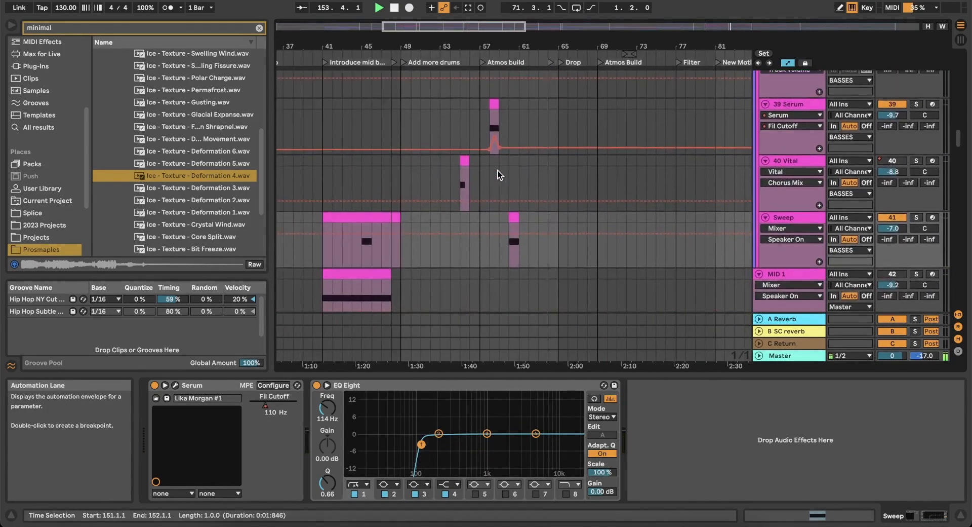
pyautogui.scroll(-6, 497, 172)
pyautogui.scroll(8, 486, 184)
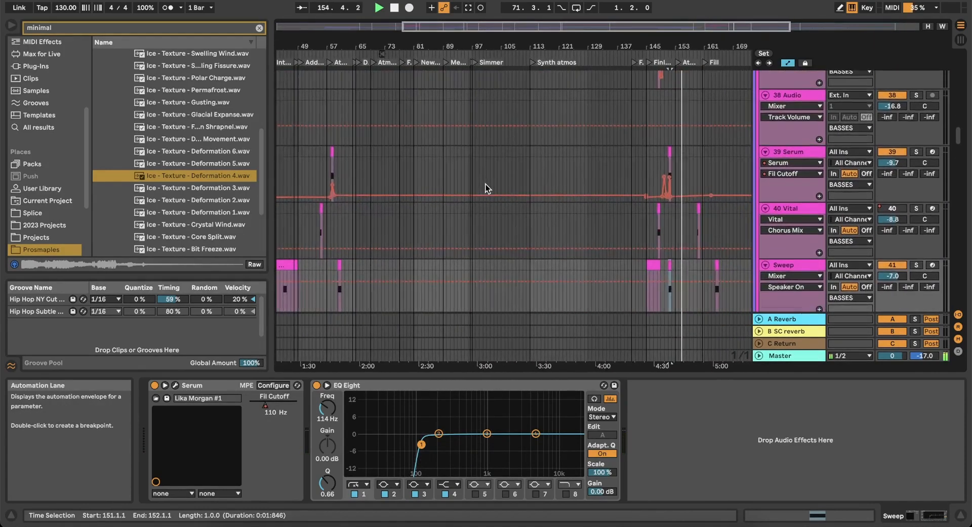
pyautogui.scroll(-1, 419, 233)
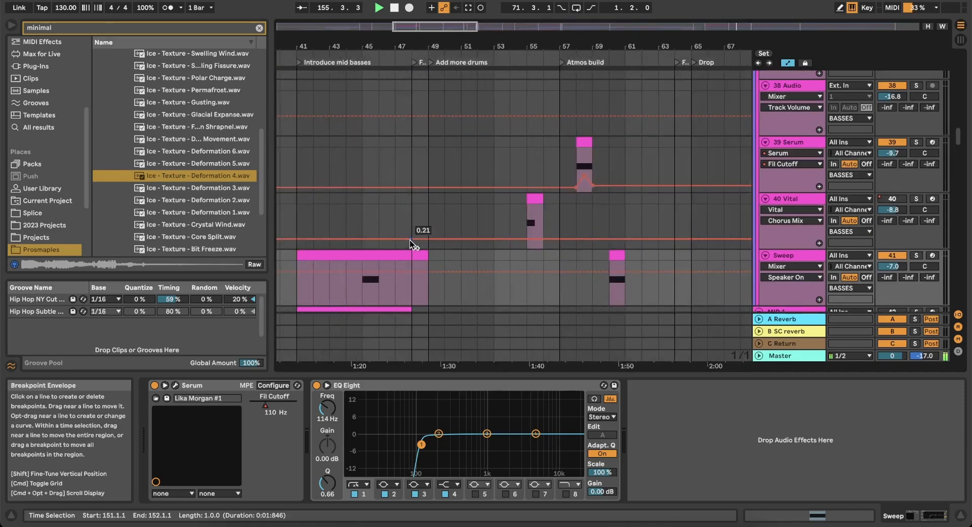
# Play the Introduce mid basses section from 45.1.1 to audition the bass clips on its tracks.
pyautogui.click(363, 291)
pyautogui.scroll(-3, 363, 291)
pyautogui.hscroll(-2, 364, 291)
pyautogui.scroll(10, 363, 291)
pyautogui.hscroll(-2, 364, 291)
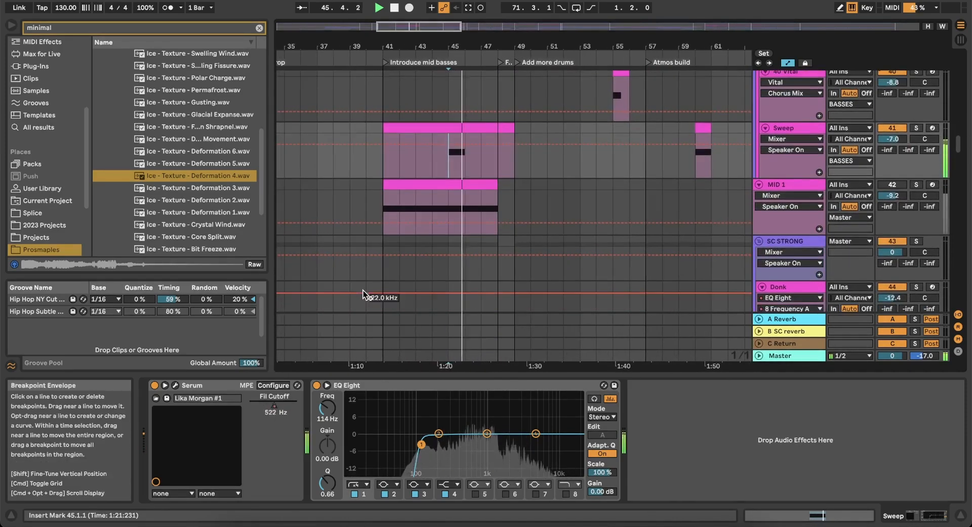
pyautogui.press('space')
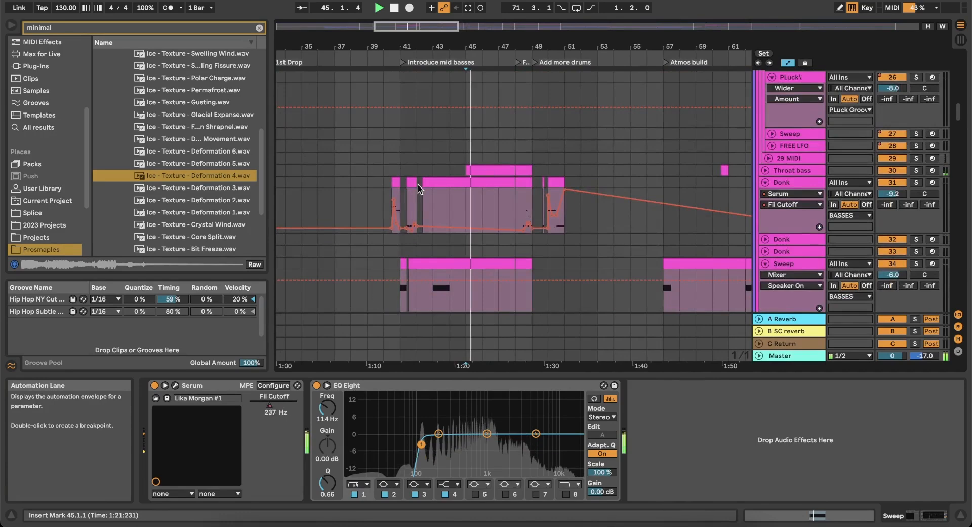
# Audition and copy the short Donk clip from 41.2.3 to 42.1.1 on track 31 for use in the final drop.
pyautogui.click(412, 180)
pyautogui.hscroll(15, 412, 179)
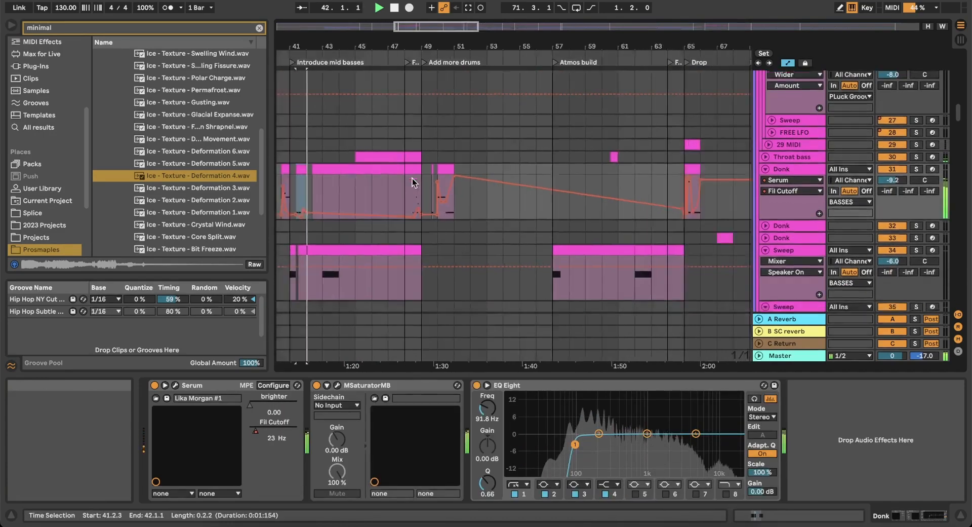
pyautogui.scroll(-5, 412, 177)
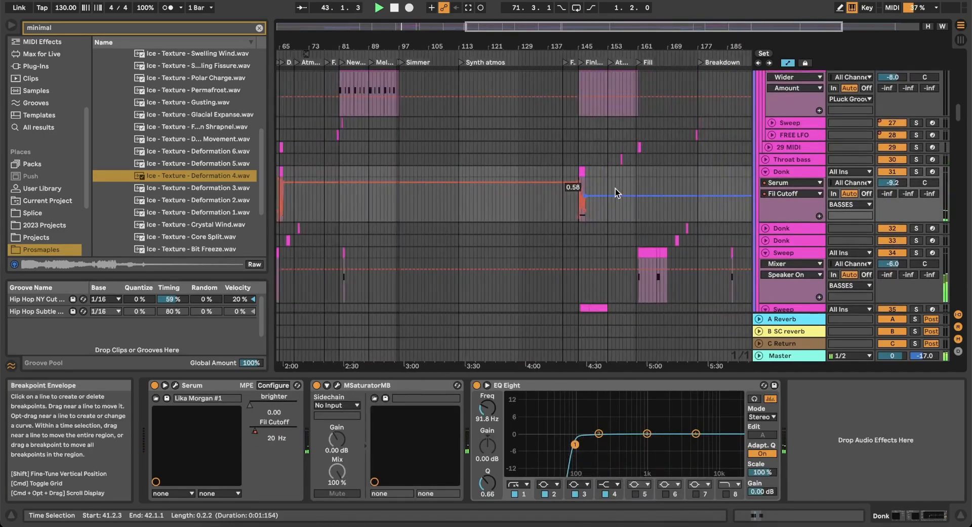
pyautogui.scroll(10, 615, 188)
pyautogui.hscroll(-4, 348, 169)
pyautogui.scroll(-1, 348, 169)
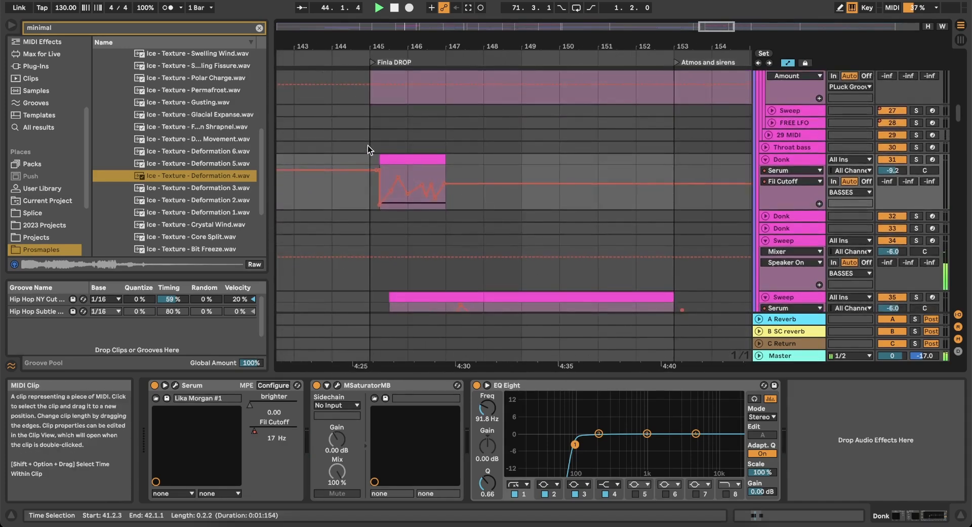
# Play the final drop from 152.1.1 and from 145.1.1 to find a place for the Donk clip.
pyautogui.click(366, 144)
pyautogui.click(628, 157)
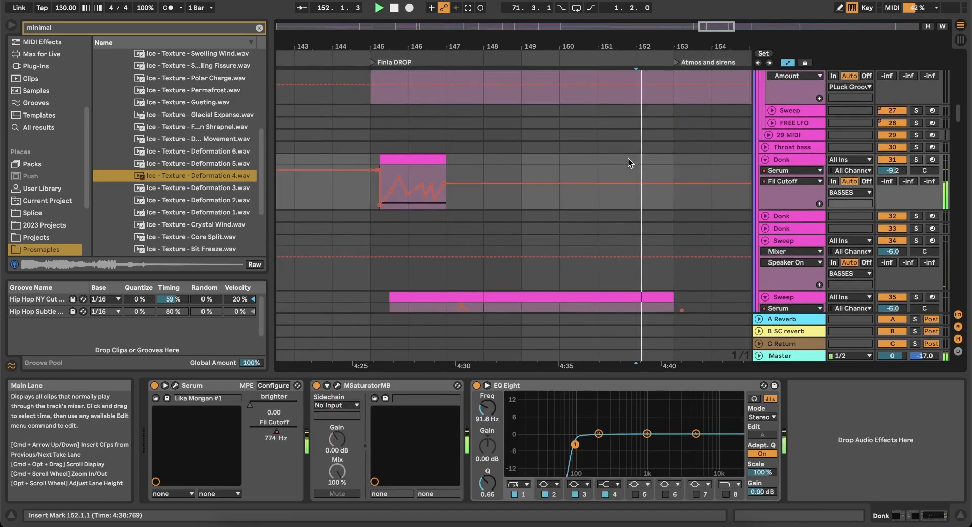
pyautogui.hscroll(1, 628, 157)
pyautogui.click(347, 141)
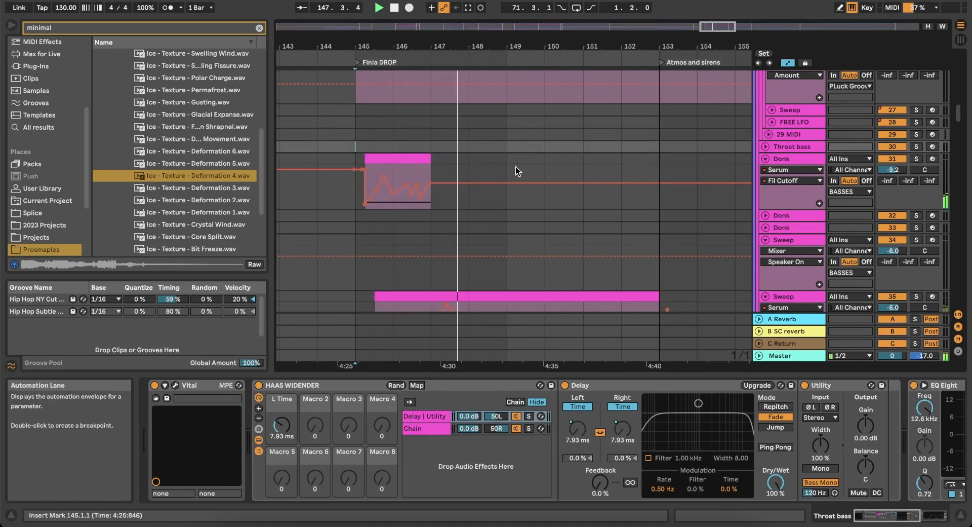
pyautogui.scroll(3, 476, 170)
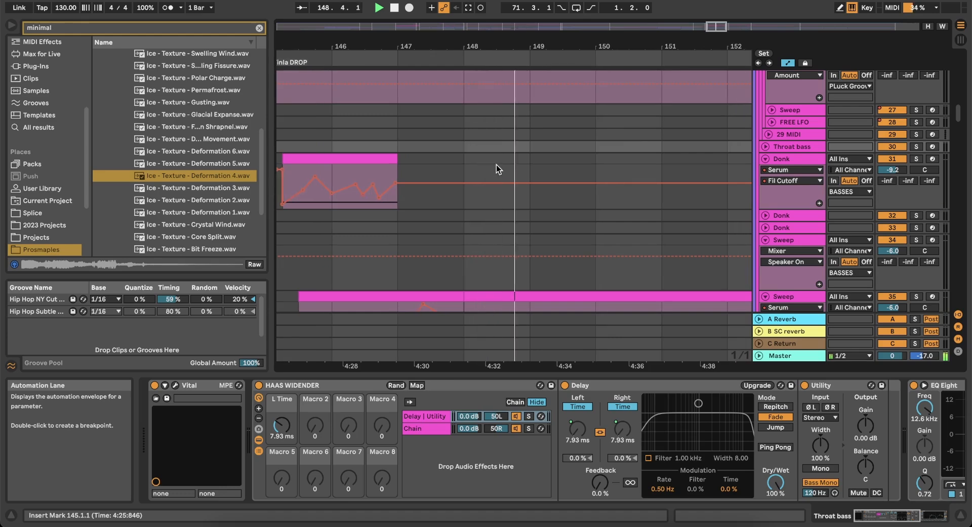
# Stop playback and set the arrangement's fixed grid to 1/8 on the Donk track.
pyautogui.press('space')
pyautogui.click(496, 166)
pyautogui.rightClick(496, 166)
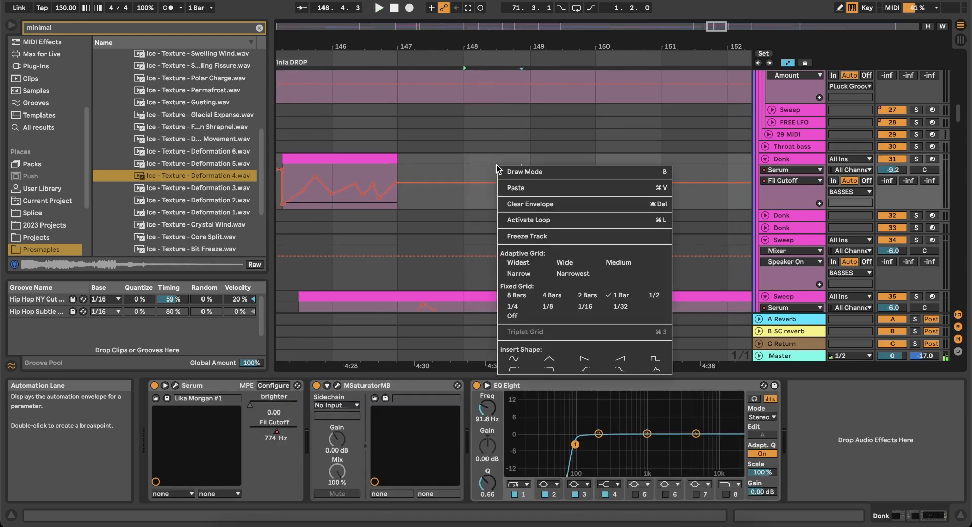
pyautogui.click(568, 307)
pyautogui.scroll(2, 500, 162)
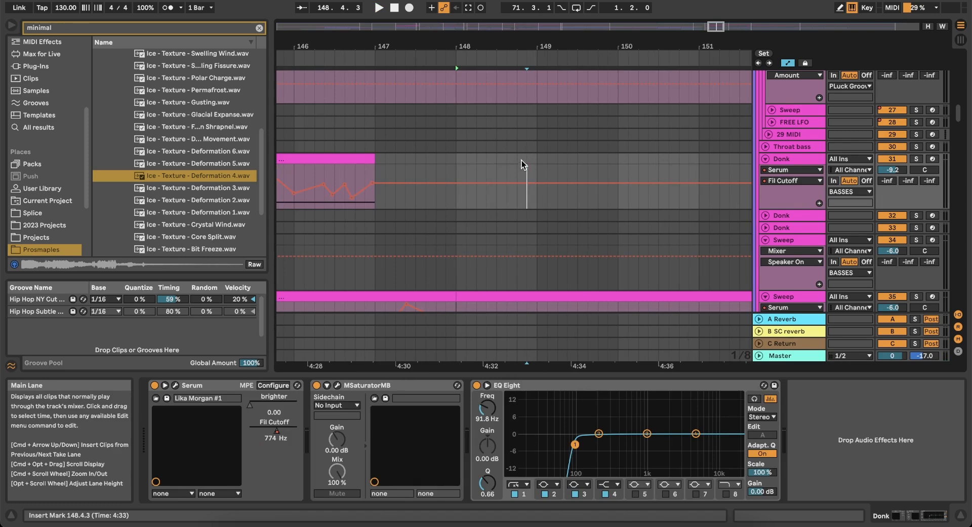
# Try a copy of the Donk clip at 148.4.1 on track 31, trimmed to end at 149.1.1, and delete it after listening.
pyautogui.click(518, 164)
pyautogui.press('super+v')
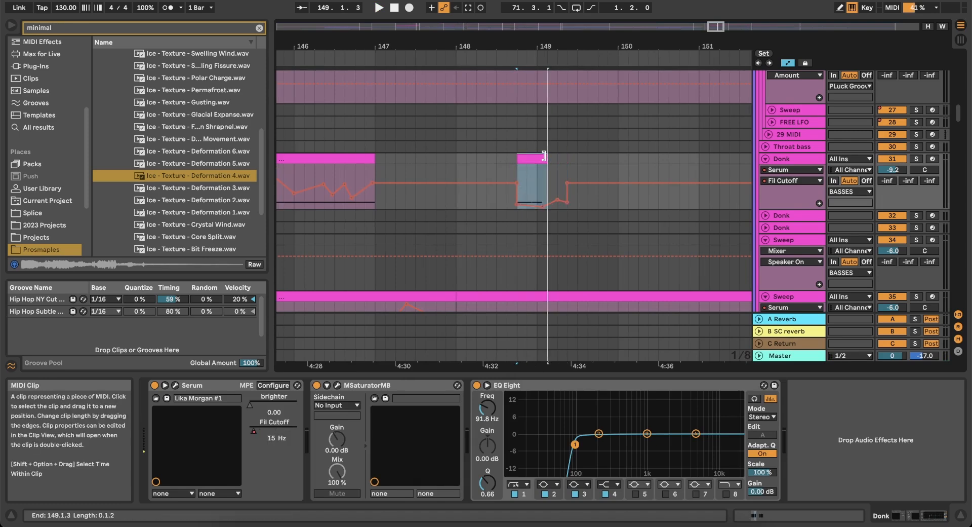
pyautogui.click(488, 157)
pyautogui.press('space')
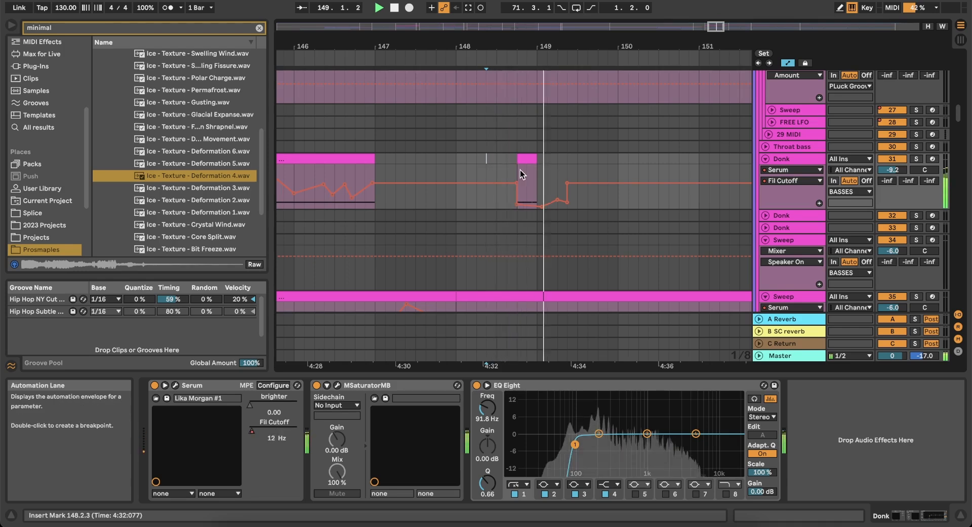
pyautogui.press('space')
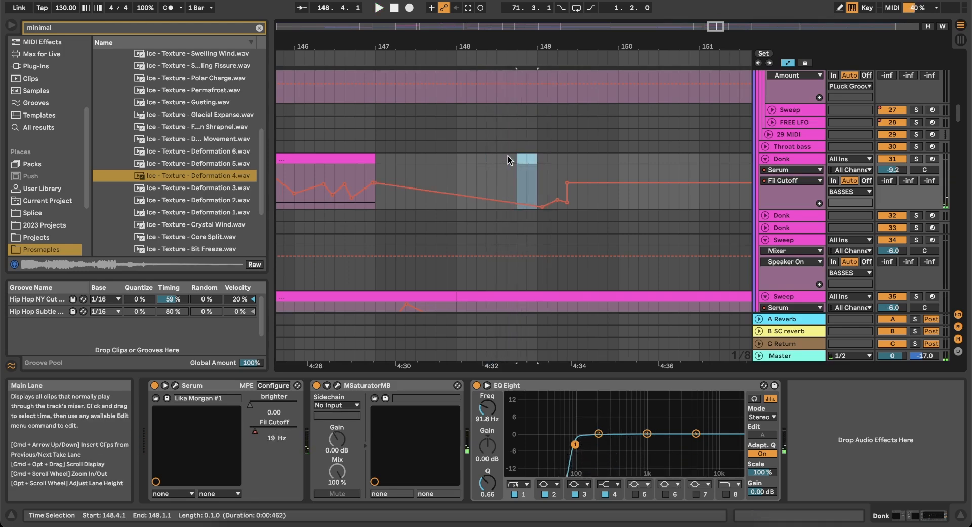
pyautogui.press('Delete')
# Play from 148.2.3, paste the Donk clip at 150.1.1 on track 31 and extend it to end at 150.3.1.
pyautogui.click(486, 159)
pyautogui.press('space')
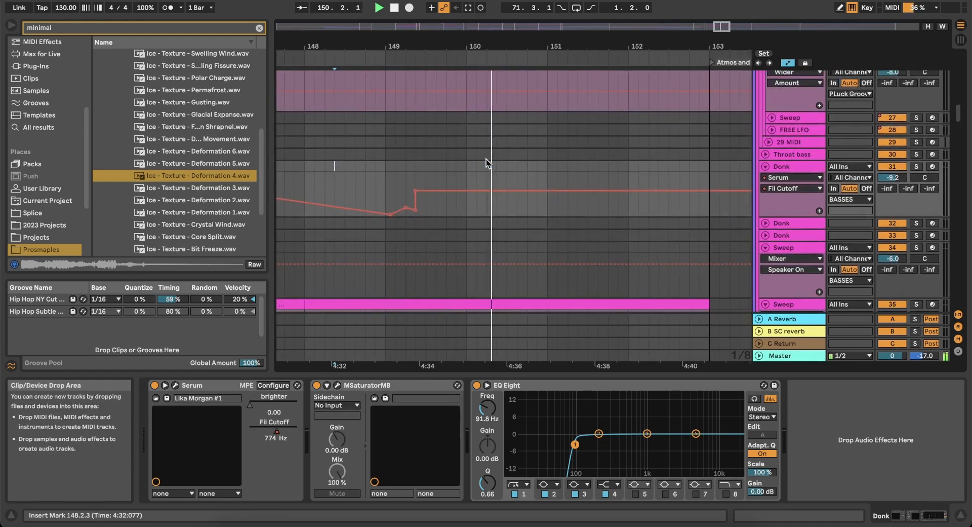
pyautogui.click(467, 172)
pyautogui.press('space')
pyautogui.press('super+v')
pyautogui.click(485, 166)
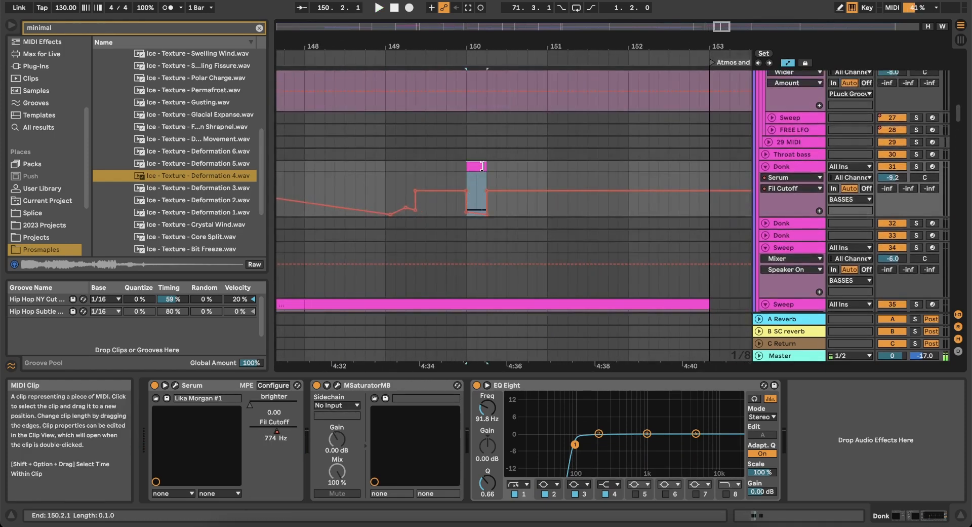
pyautogui.click(487, 166)
pyautogui.moveTo(484, 166); pyautogui.dragTo(502, 166)
# Play the new Donk clip in context from 149.2.1, 149.4.3 and 150.1.1.
pyautogui.click(405, 166)
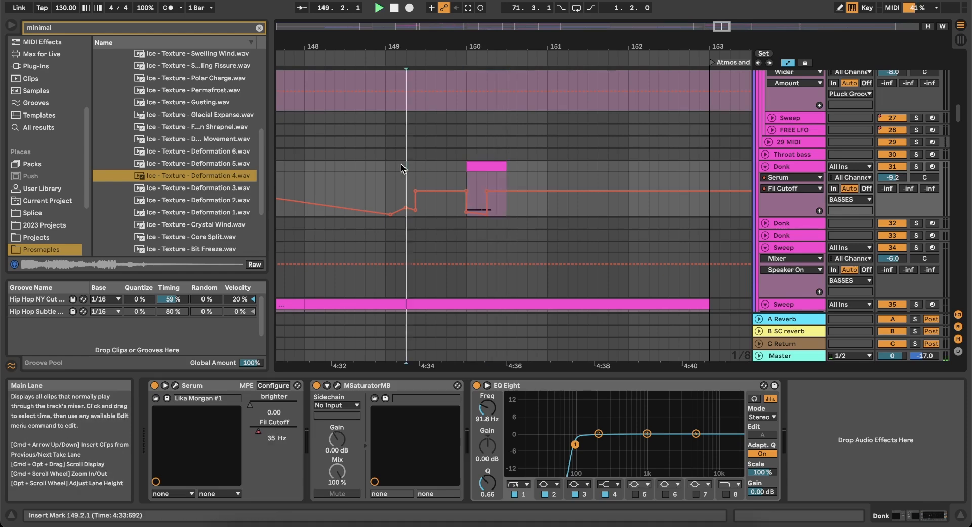
pyautogui.press('space')
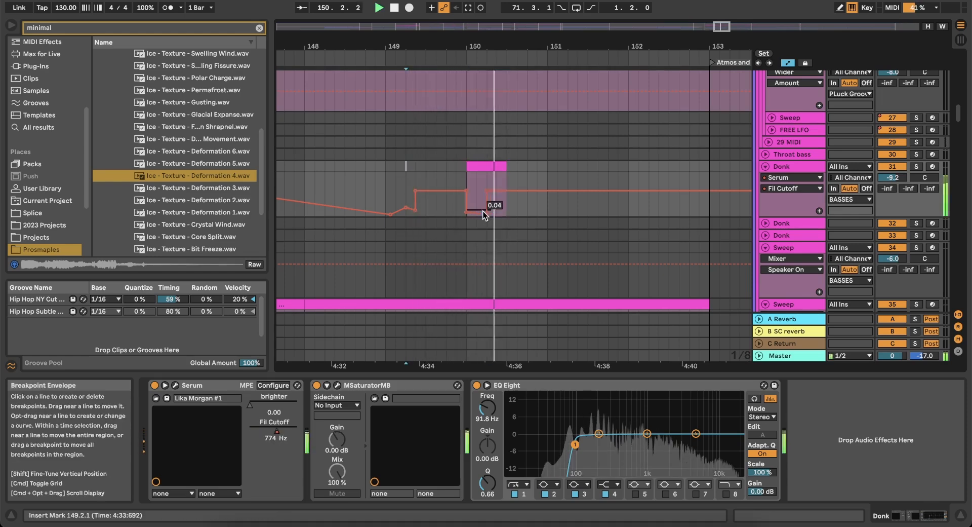
pyautogui.click(456, 171)
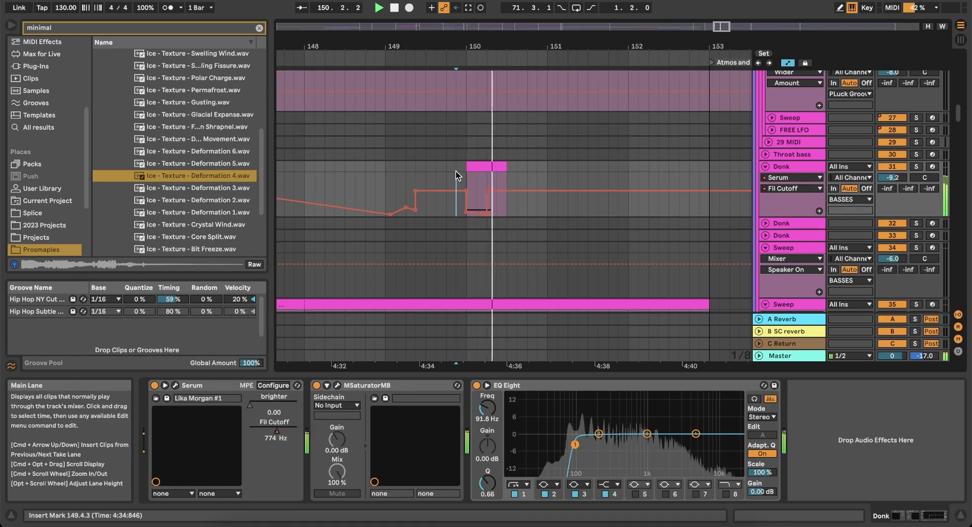
pyautogui.click(476, 165)
pyautogui.press('space')
pyautogui.press('space')
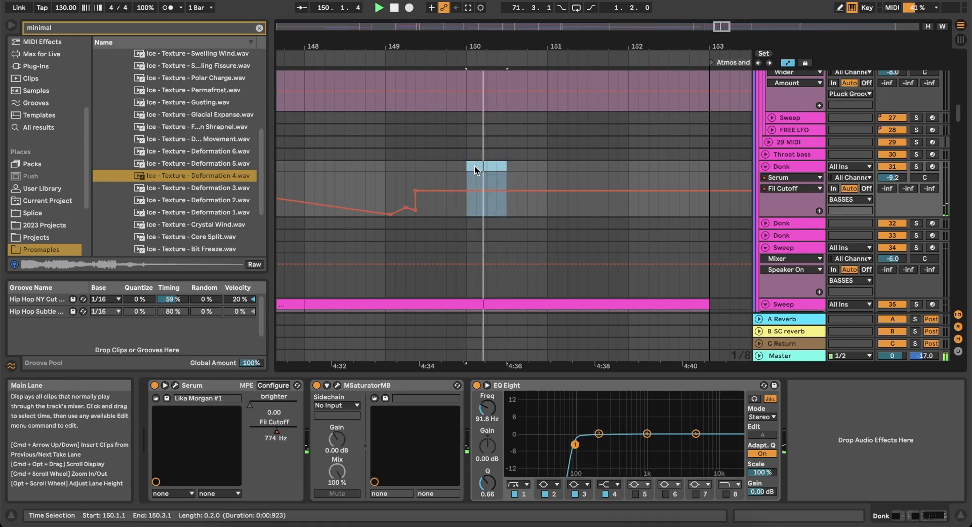
# Add a Fil Cutoff automation peak at about 150.1.3 in the new Donk clip and play it from 150.1.1.
pyautogui.scroll(3, 475, 166)
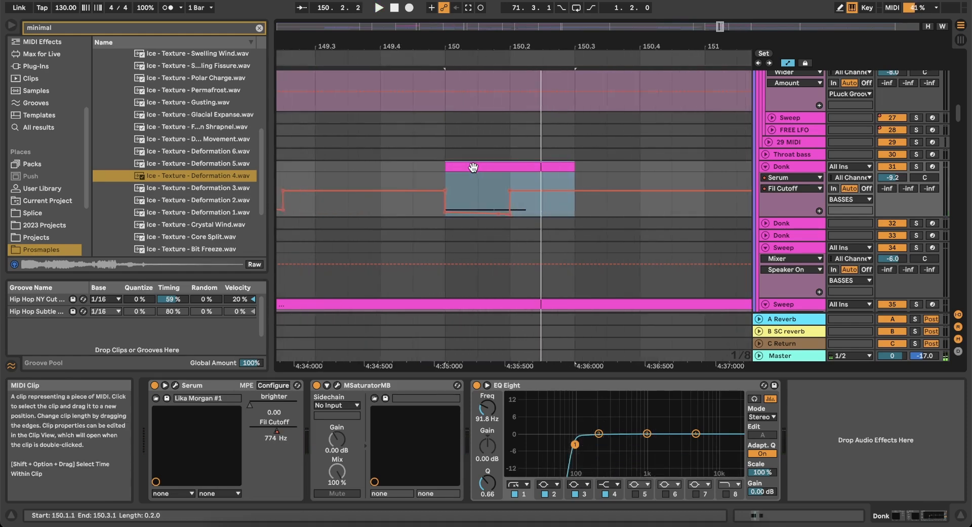
pyautogui.press('space')
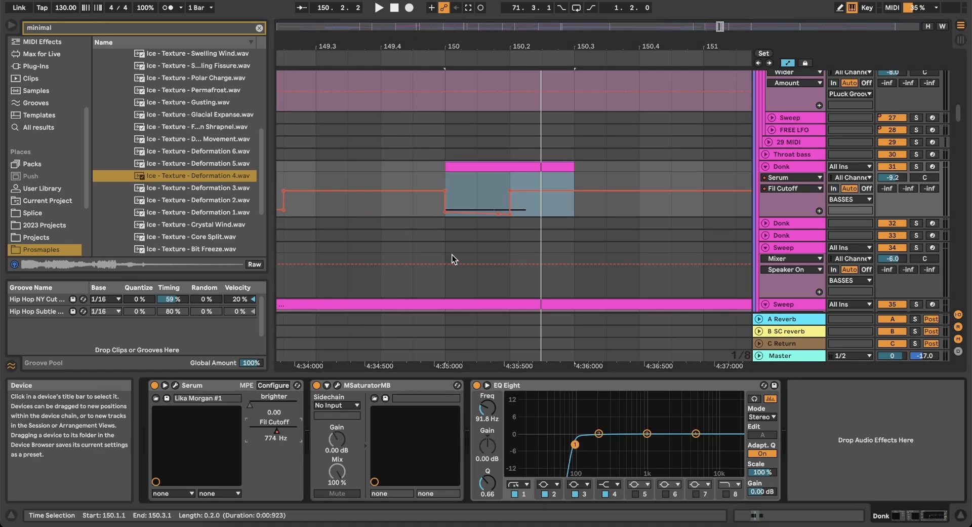
pyautogui.moveTo(473, 210); pyautogui.dragTo(476, 189)
pyautogui.press('space')
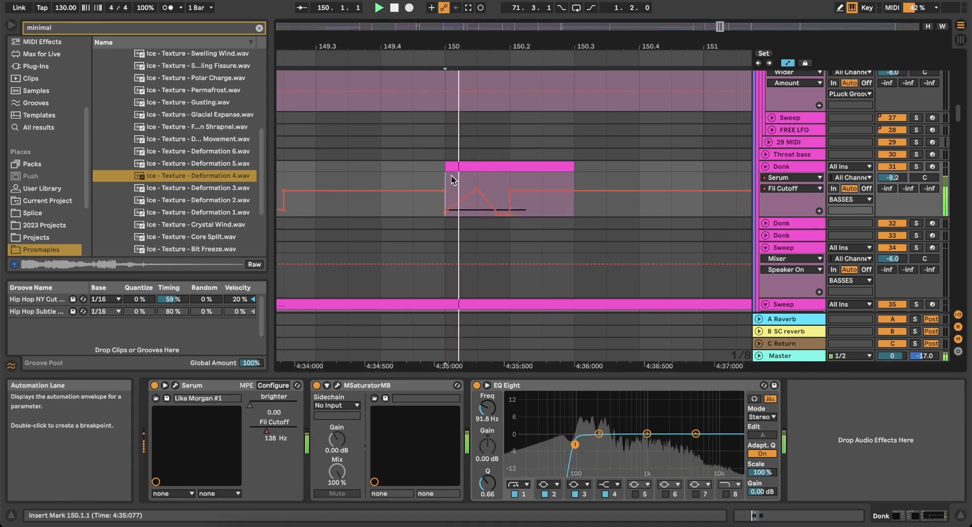
# Move the Donk Fil Cutoff automation's low breakpoint to 150.3.1 and the following high breakpoint to about 150.3.3, replaying the clip from 150.1.1.
pyautogui.moveTo(510, 191); pyautogui.dragTo(607, 183)
pyautogui.press('space')
pyautogui.press('space')
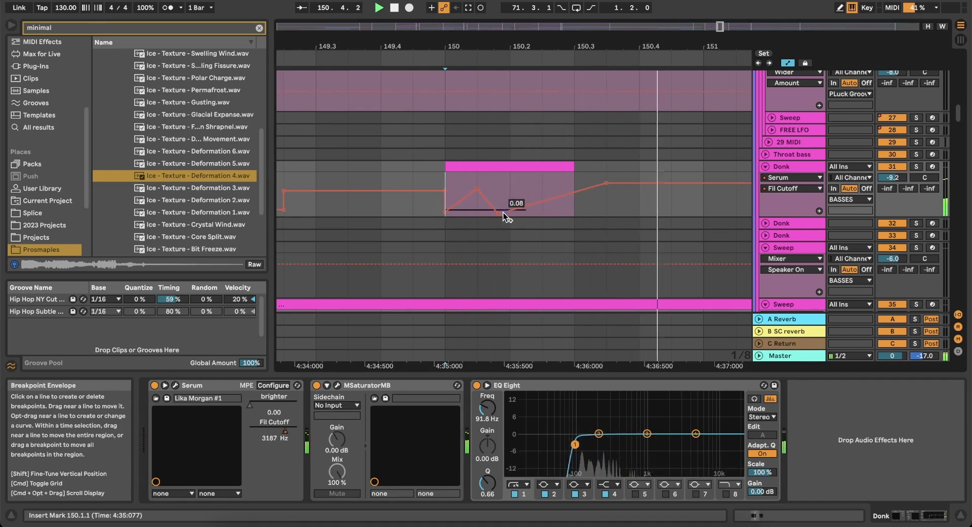
pyautogui.moveTo(506, 212); pyautogui.dragTo(498, 213)
pyautogui.press('space')
pyautogui.press('space')
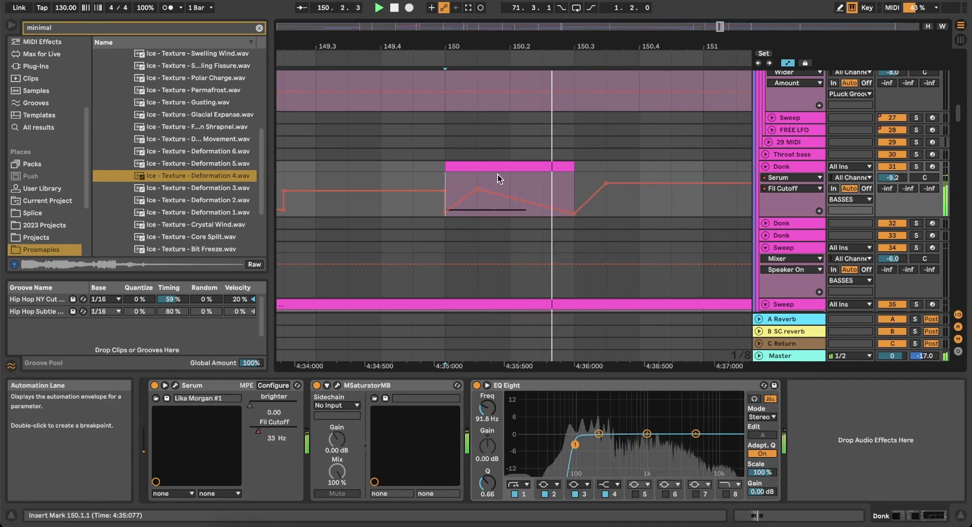
pyautogui.click(484, 166)
pyautogui.press('space')
pyautogui.press('space')
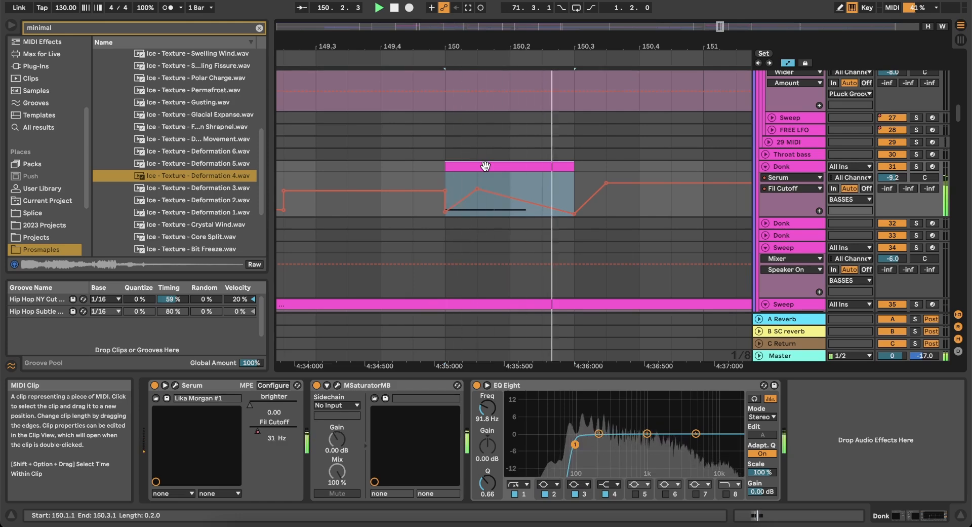
# Open the Donk clip at 150.1.1 and show its MIDI Ctrl Pitch Bend envelope.
pyautogui.doubleClick(513, 191)
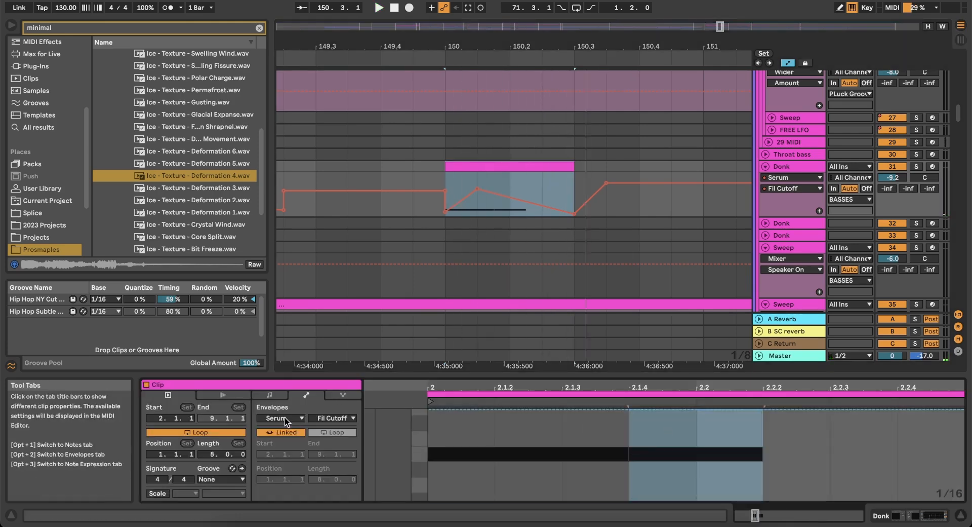
pyautogui.click(282, 418)
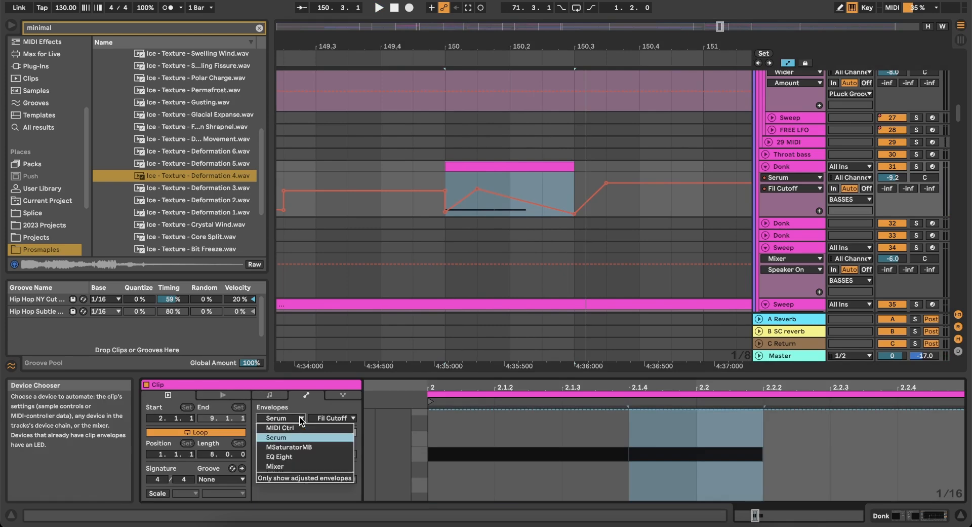
pyautogui.click(281, 427)
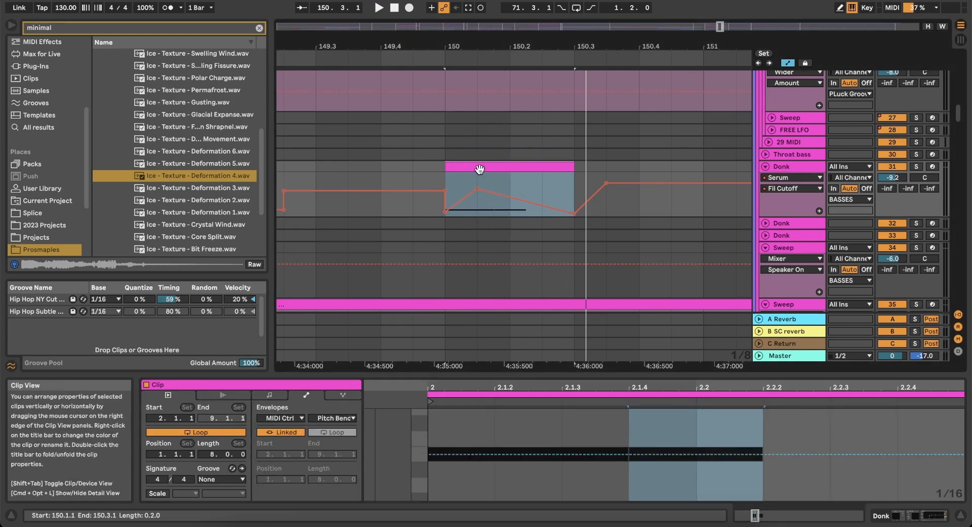
# Show the Donk clip's notes, extend the first E2 note across the clip's full length, and play the clip from 150.1.1.
pyautogui.click(269, 394)
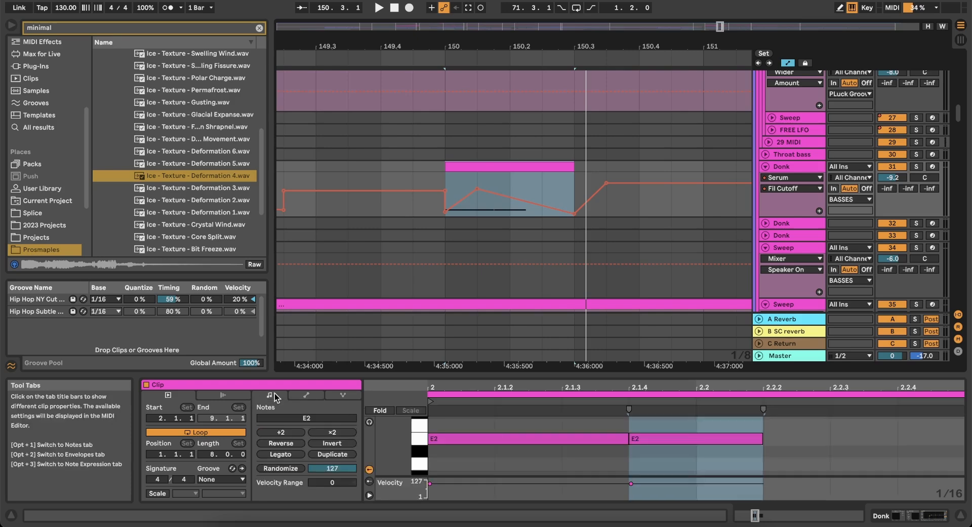
pyautogui.click(560, 451)
pyautogui.moveTo(627, 440); pyautogui.dragTo(954, 452)
pyautogui.press('space')
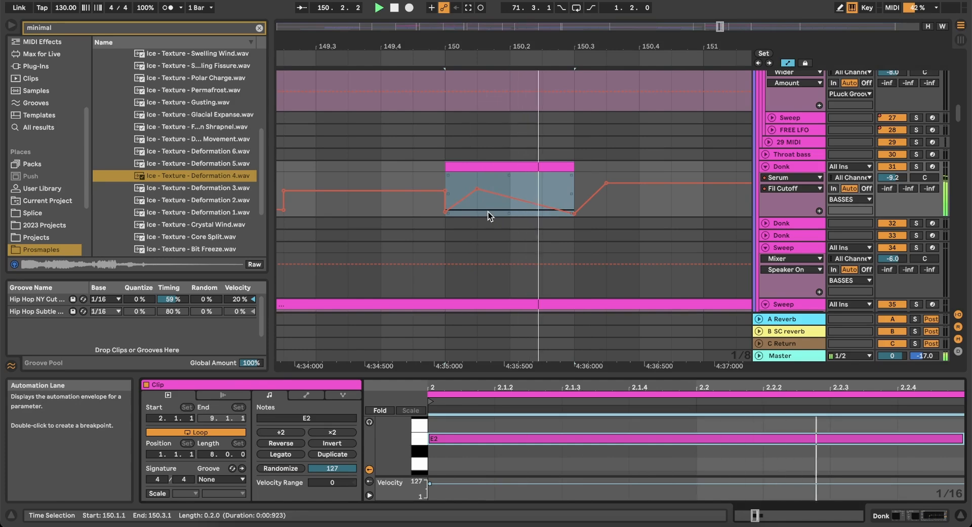
pyautogui.press('space')
pyautogui.press('space')
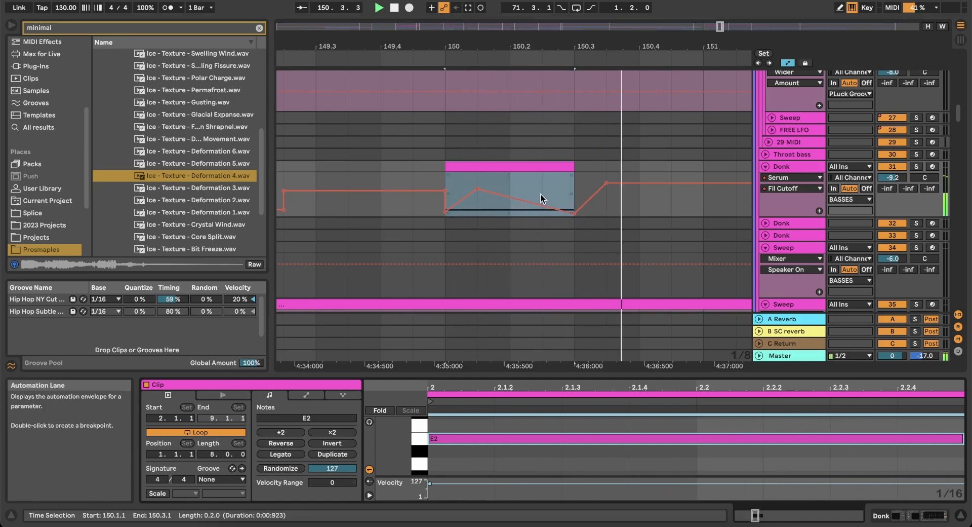
# Play the edited Donk clip in context from 149.4.1 through to the start of the Atmos and sirens section.
pyautogui.scroll(-1, 542, 194)
pyautogui.click(379, 169)
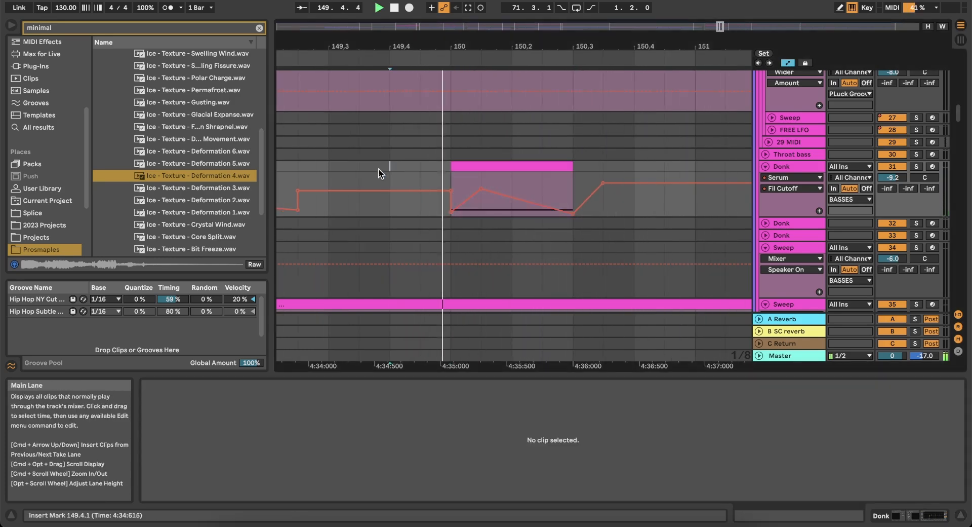
pyautogui.scroll(-3, 388, 166)
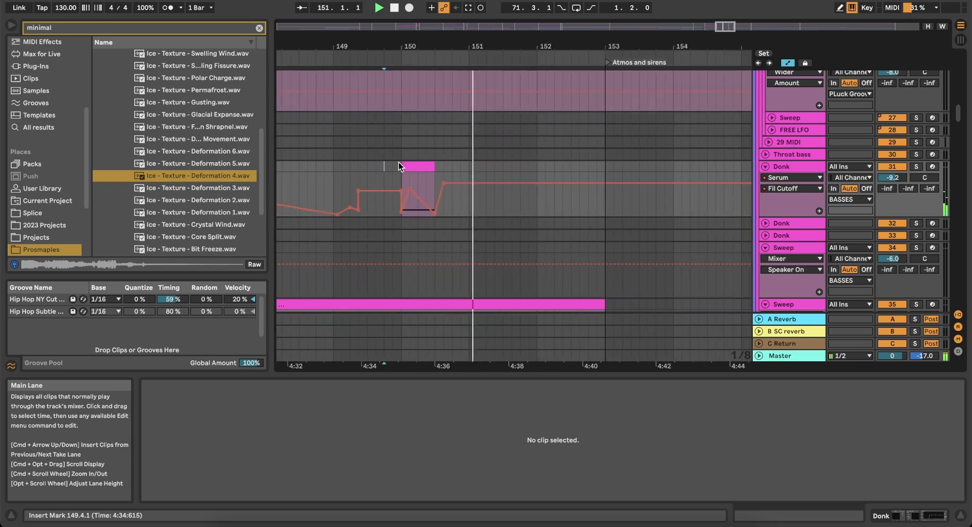
pyautogui.scroll(3, 411, 157)
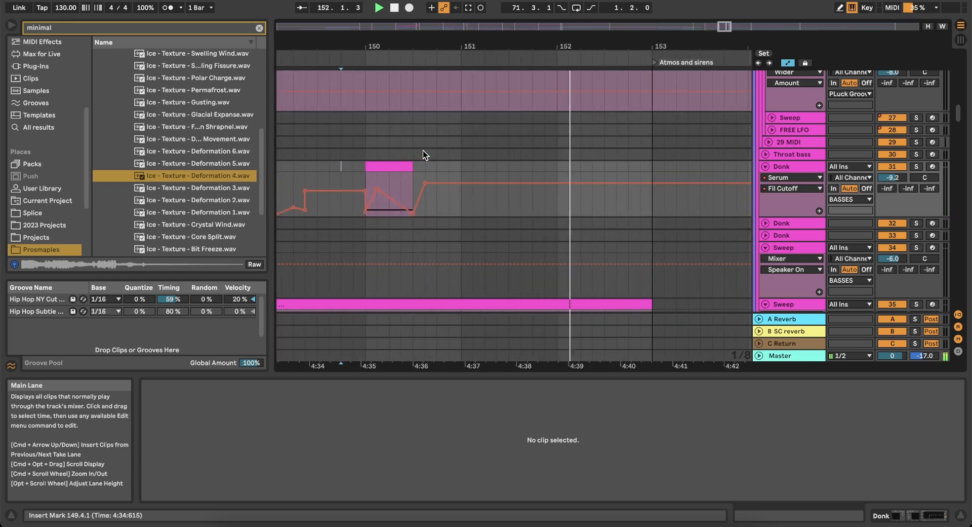
pyautogui.scroll(-4, 423, 150)
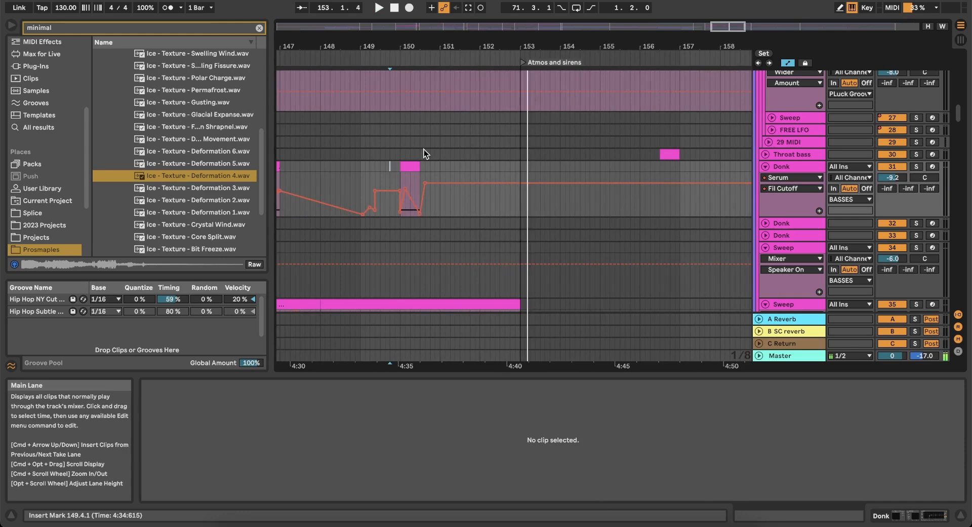
pyautogui.scroll(-4, 464, 169)
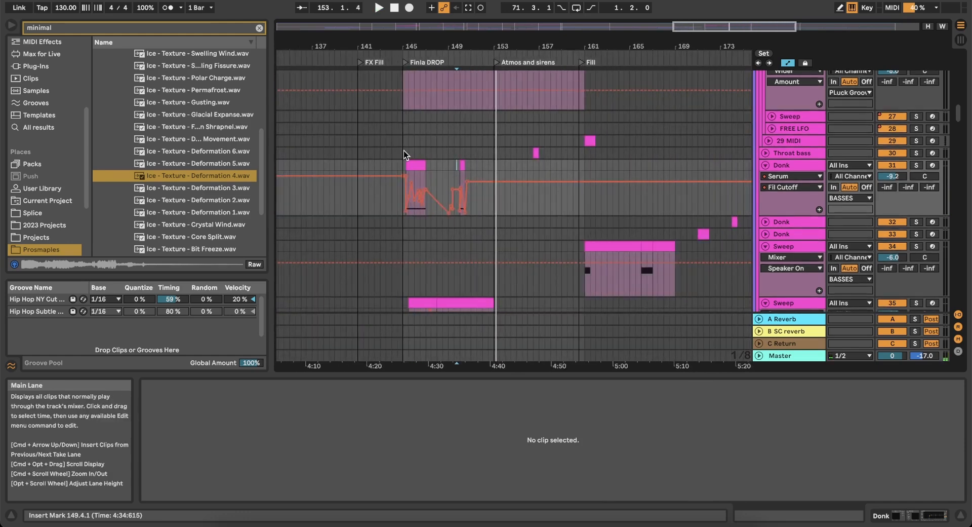
# Examine the empty space on the bass tracks in the final drop and the leftover bass clips around bars 157 to 185.
pyautogui.moveTo(403, 151); pyautogui.dragTo(488, 183)
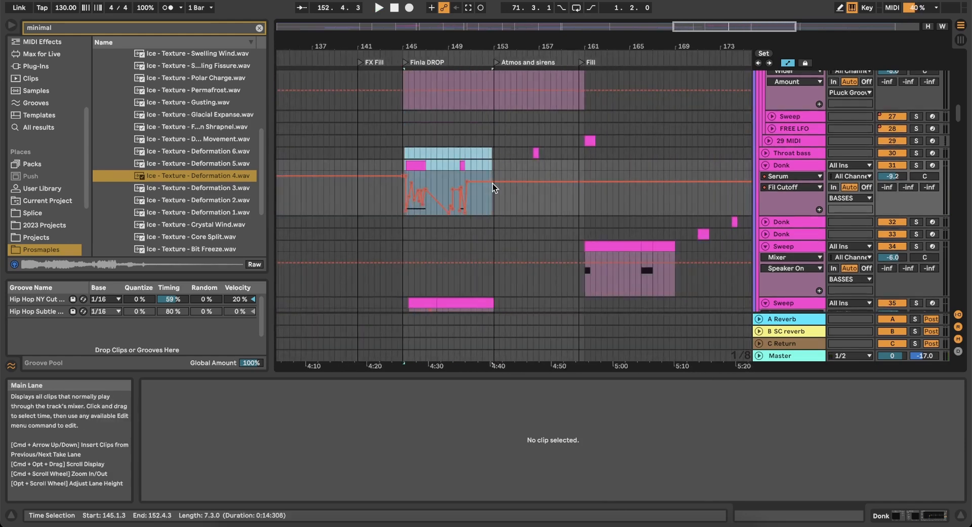
pyautogui.click(438, 144)
pyautogui.hscroll(2, 546, 130)
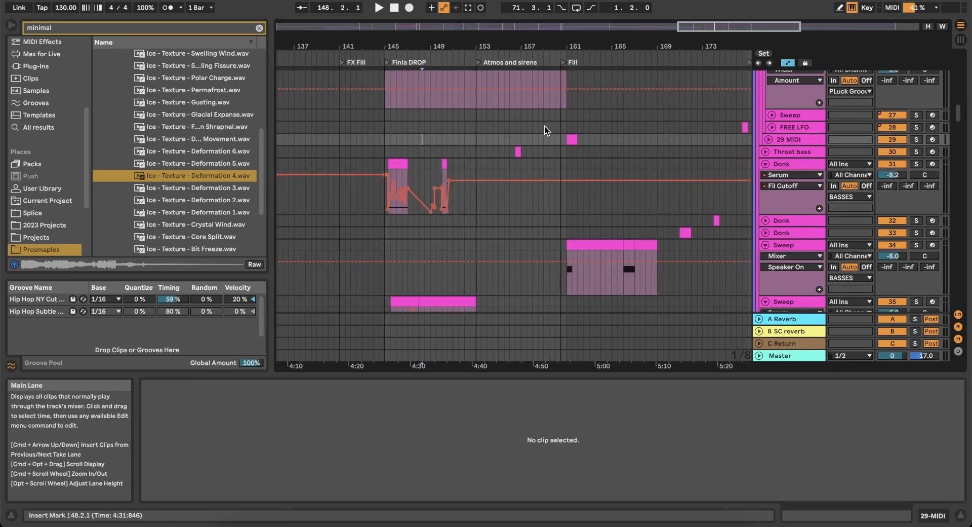
pyautogui.hscroll(3, 506, 163)
pyautogui.scroll(1, 505, 163)
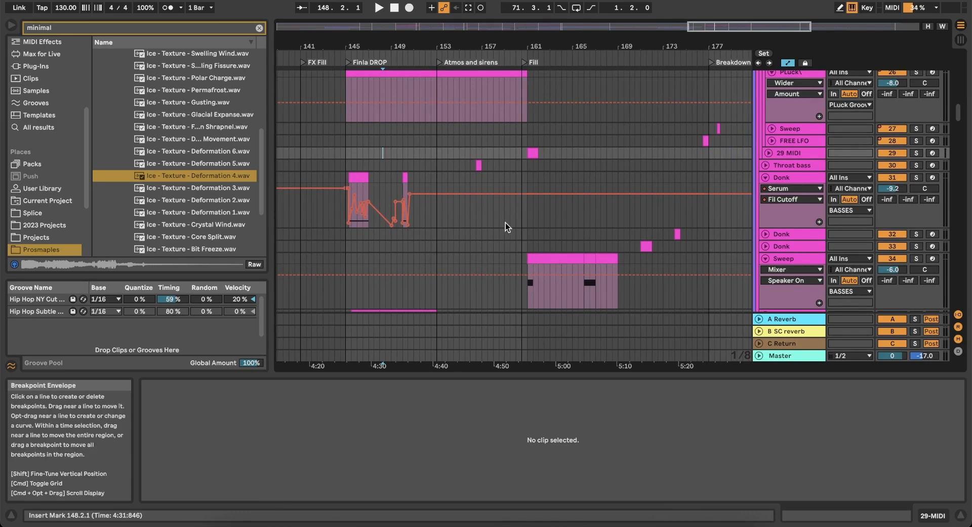
pyautogui.hscroll(10, 506, 223)
pyautogui.scroll(1, 477, 169)
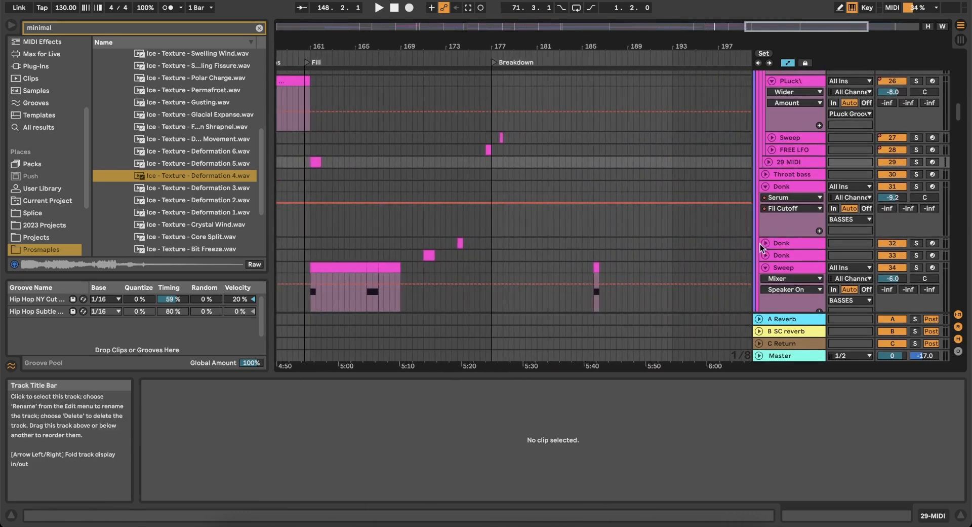
pyautogui.scroll(-5, 582, 215)
pyautogui.hscroll(-5, 581, 214)
pyautogui.scroll(-1, 581, 215)
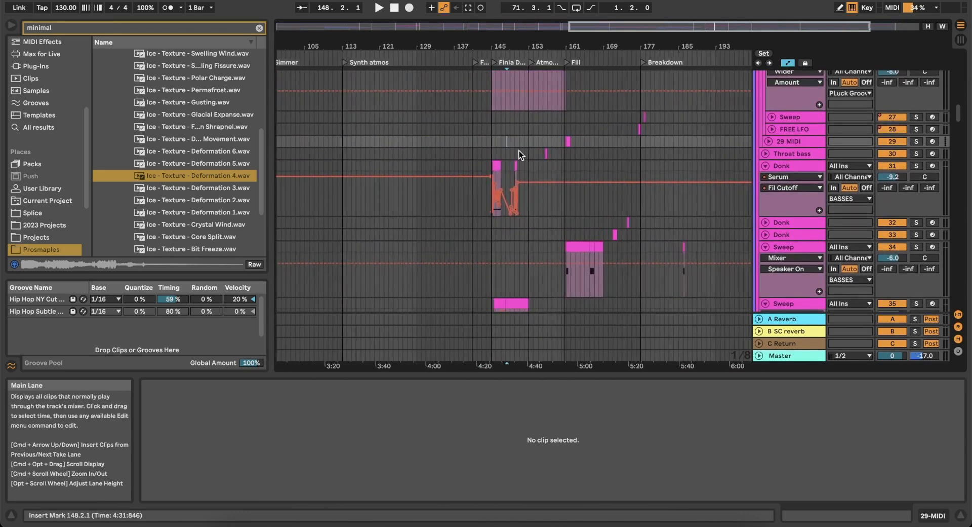
pyautogui.scroll(5, 518, 151)
# Switch to OBS to check the recording status and return to the arrangement.
pyautogui.rightClick(578, 526)
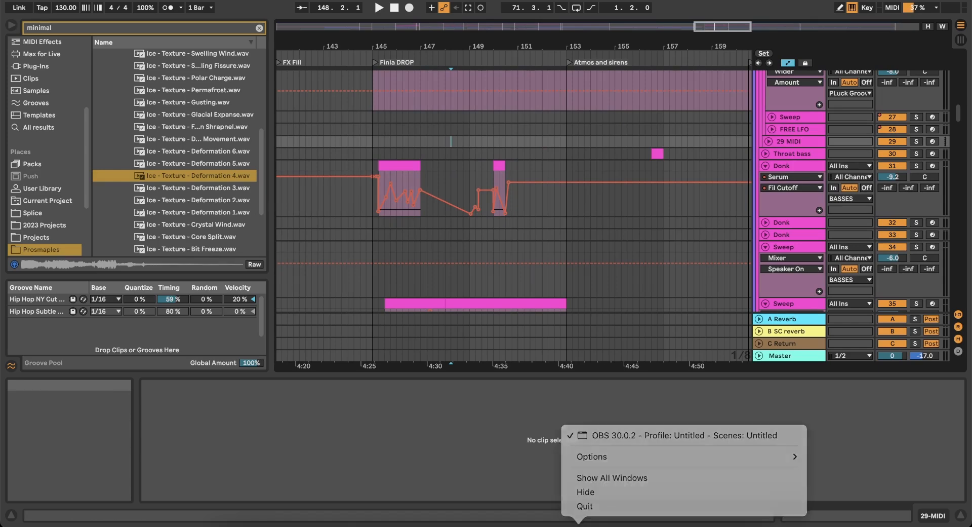
pyautogui.click(579, 525)
pyautogui.click(578, 525)
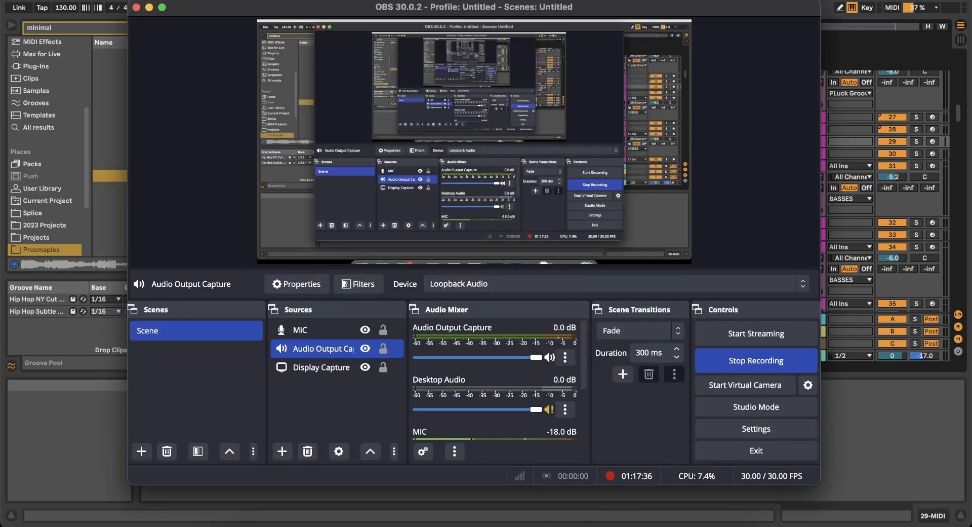
pyautogui.click(840, 448)
# Set the arrangement's fixed grid to 8 bars and place the insert marker at 145.1.1 on the Throat bass track.
pyautogui.rightClick(430, 146)
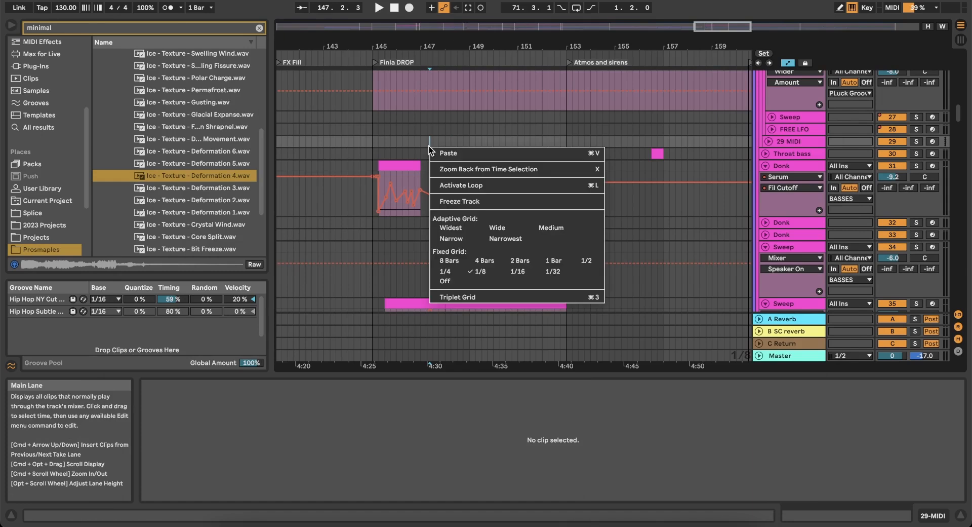
pyautogui.click(455, 263)
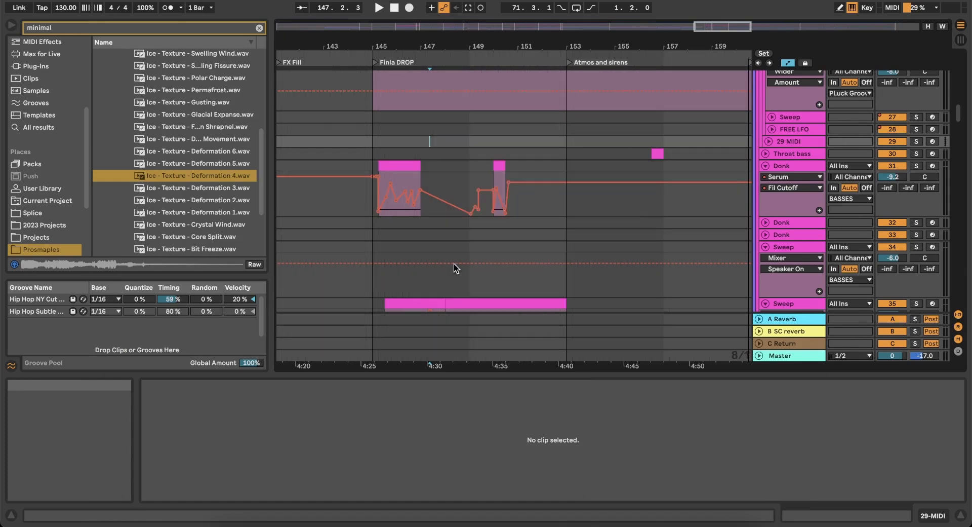
pyautogui.click(379, 150)
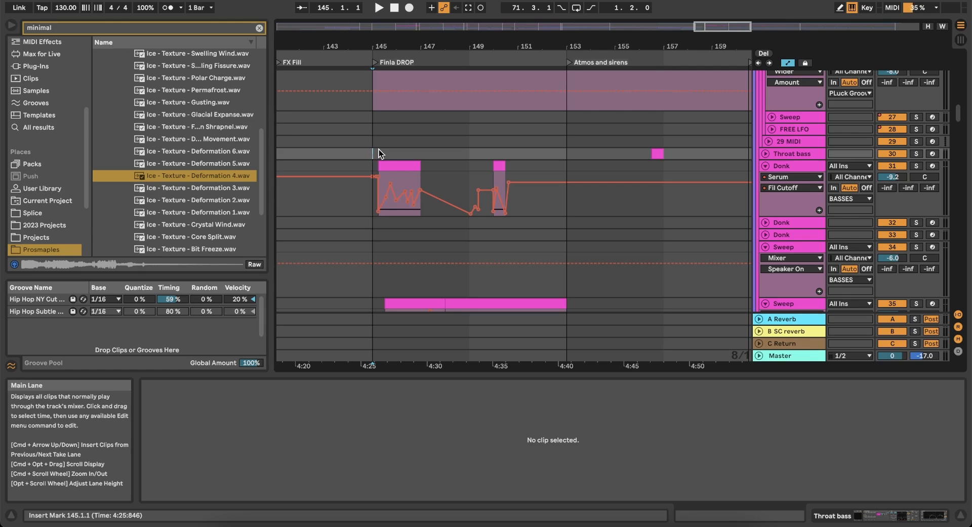
pyautogui.hscroll(-3, 379, 150)
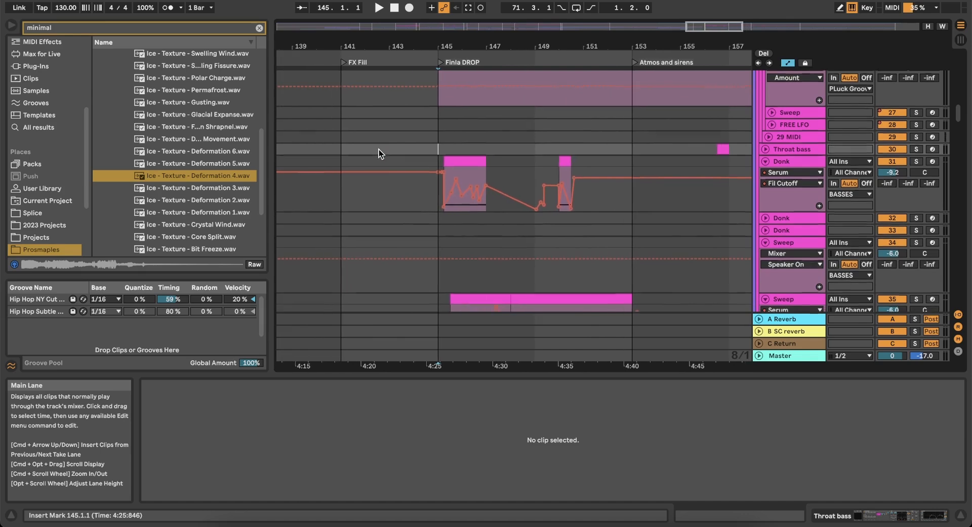
# Narrow the arrangement grid to two bars and play the final drop from bar 145.
pyautogui.press('super+1')
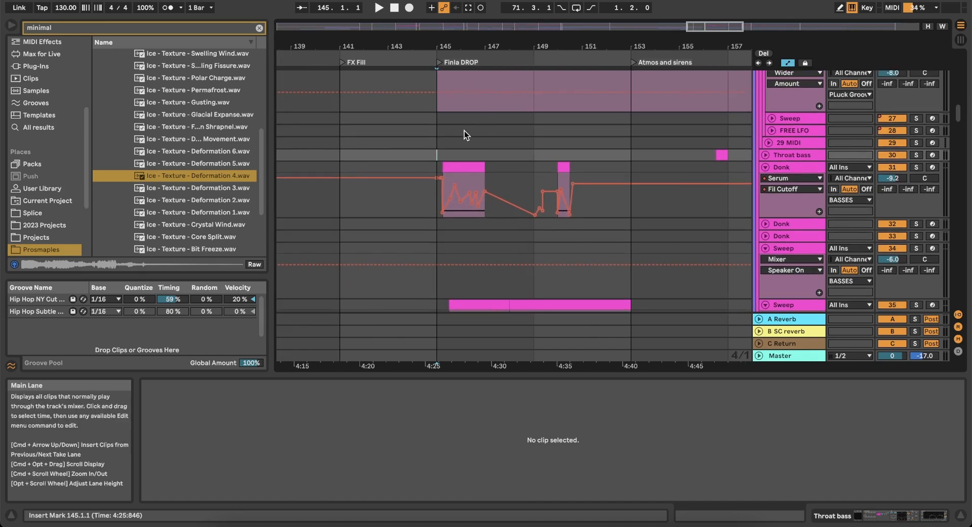
pyautogui.press('super+1')
pyautogui.scroll(-2, 464, 131)
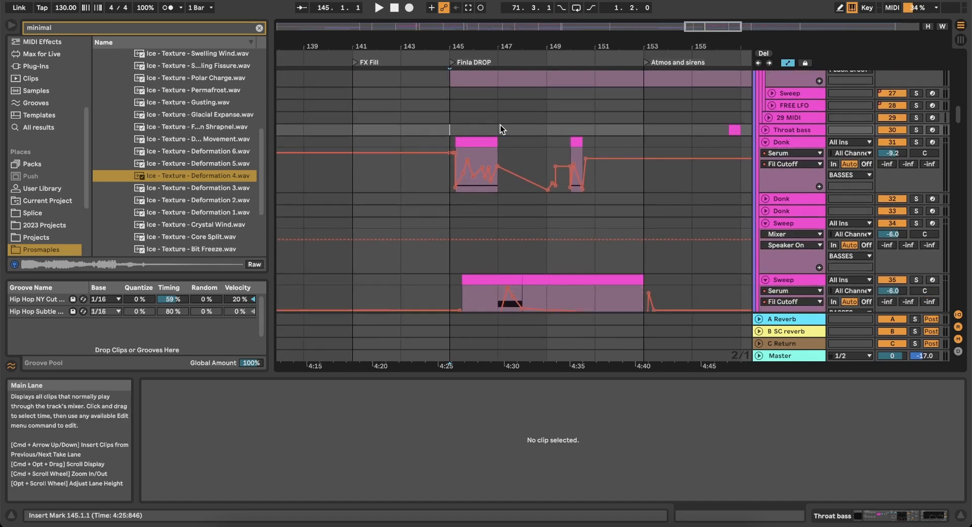
pyautogui.scroll(5, 501, 125)
pyautogui.hscroll(1, 501, 124)
pyautogui.scroll(-5, 500, 125)
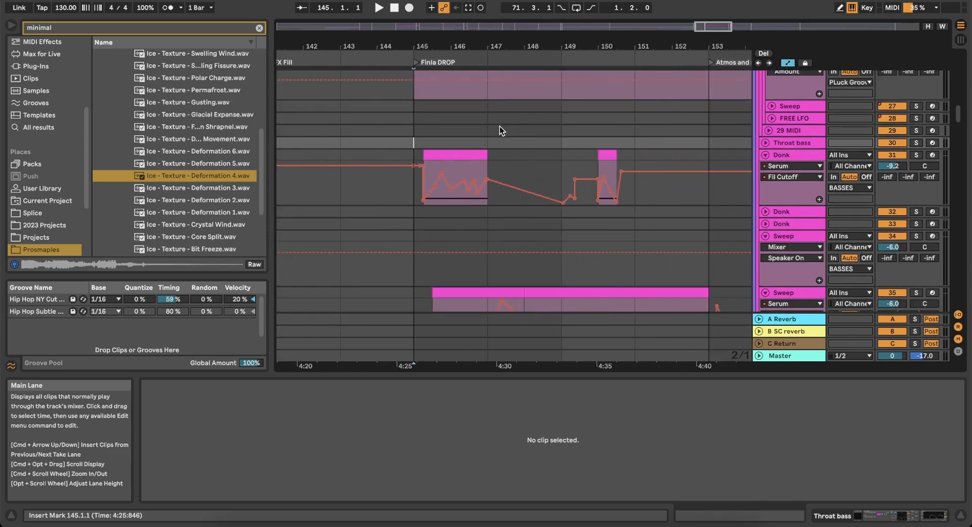
pyautogui.scroll(1, 500, 126)
pyautogui.press('space')
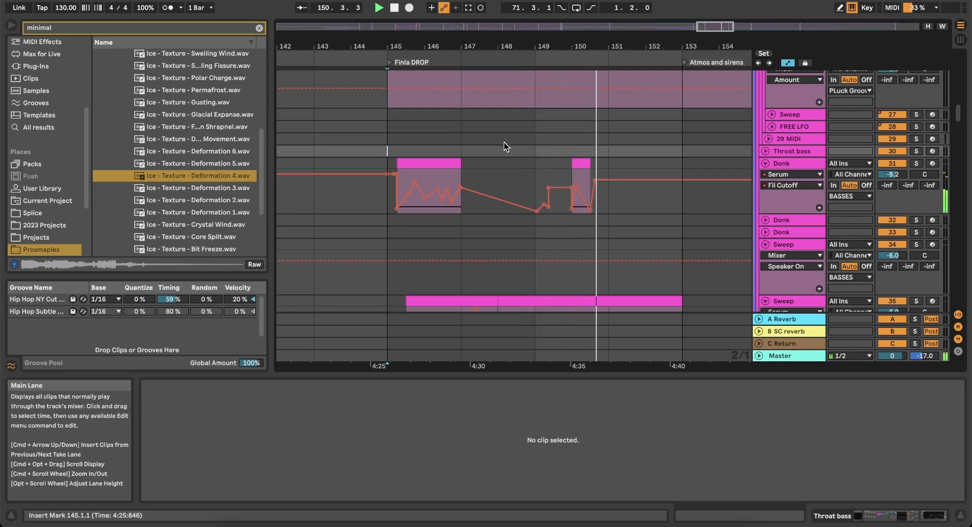
pyautogui.press('space')
# Consolidate the Donk clip at bar 150 with the empty space up to bar 151 into a one-bar clip.
pyautogui.press('space')
pyautogui.click(535, 162)
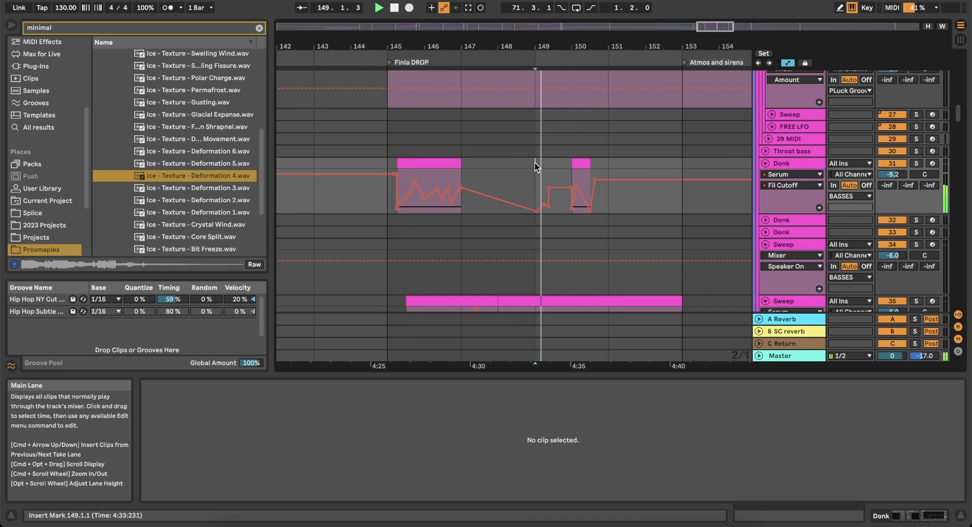
pyautogui.scroll(5, 640, 160)
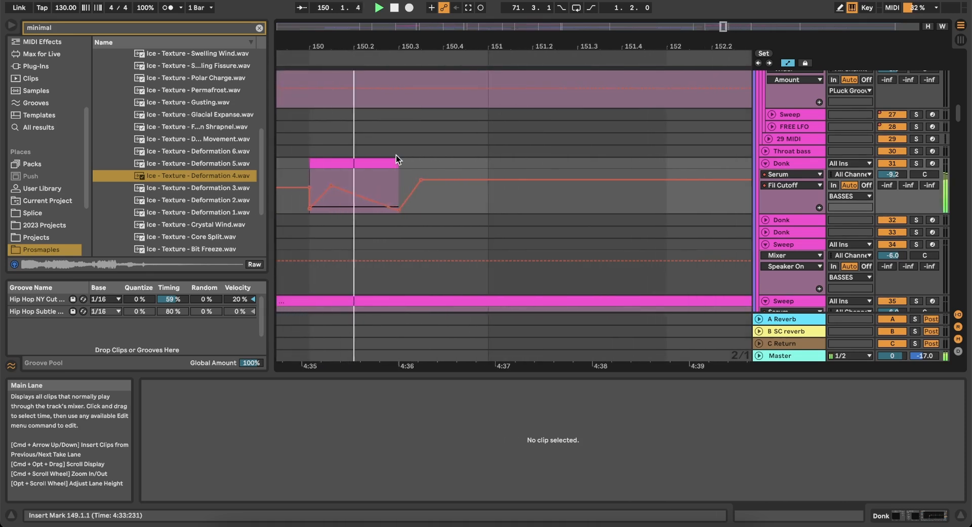
pyautogui.click(396, 155)
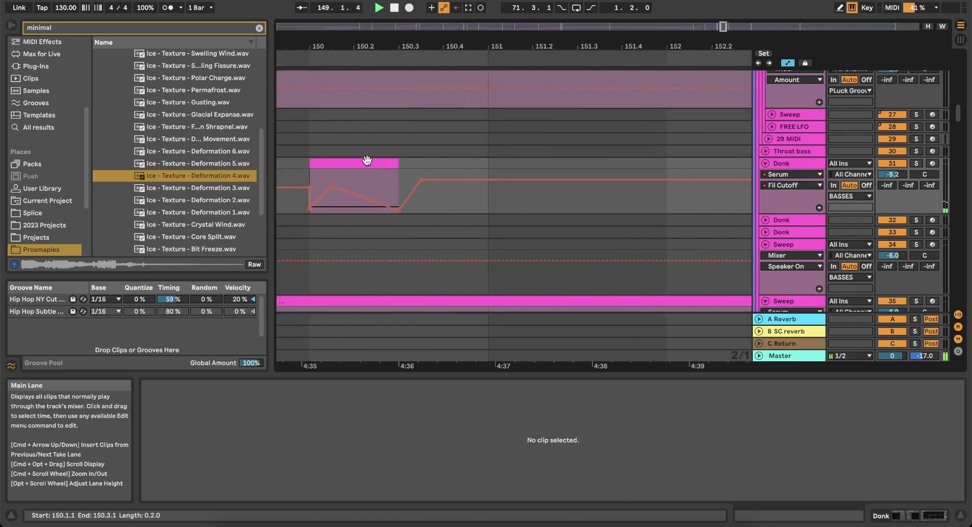
pyautogui.keyDown('shift'); pyautogui.click(482, 163); pyautogui.keyUp('shift')
pyautogui.press('super+j')
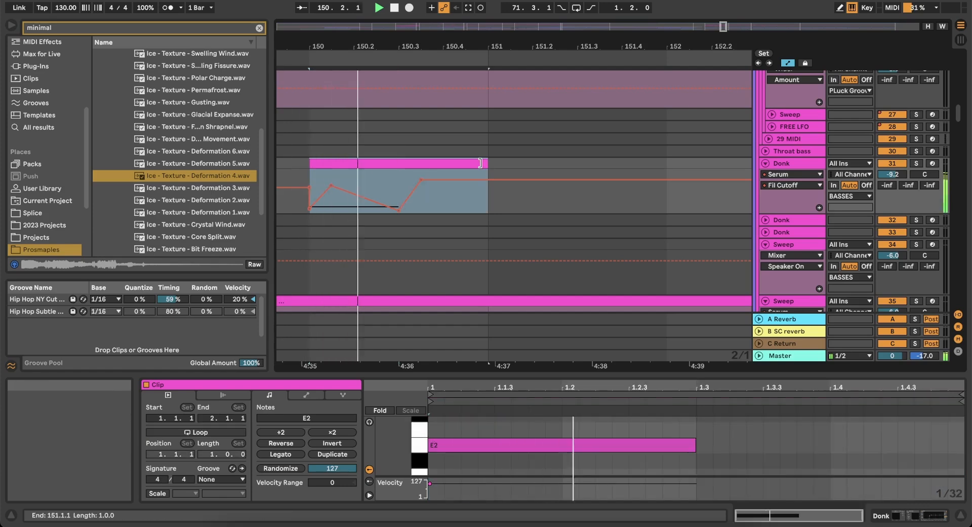
pyautogui.press('space')
# Duplicate the E2 note into the second half of the clip, raise the copy to G2 and play it back.
pyautogui.click(665, 446)
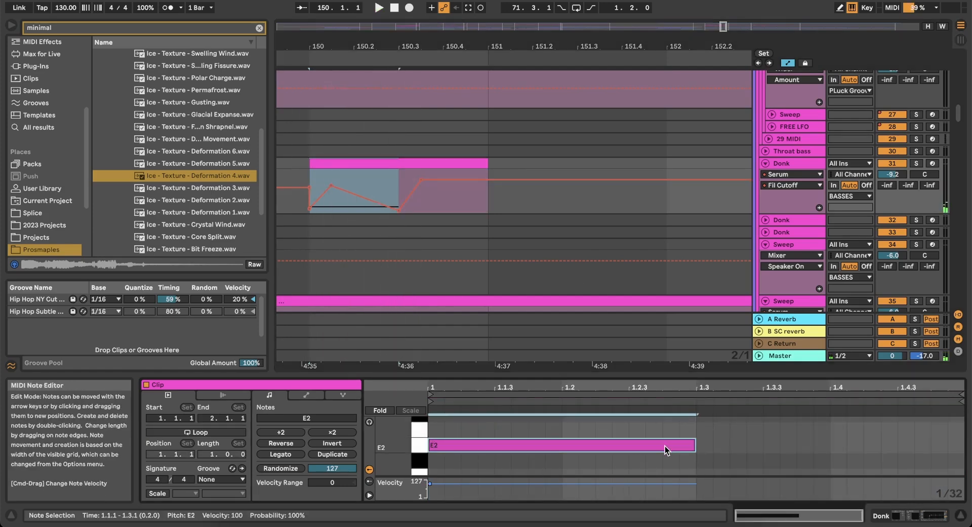
pyautogui.press('super+d')
pyautogui.press('Up')
pyautogui.press('Up')
pyautogui.press('Up')
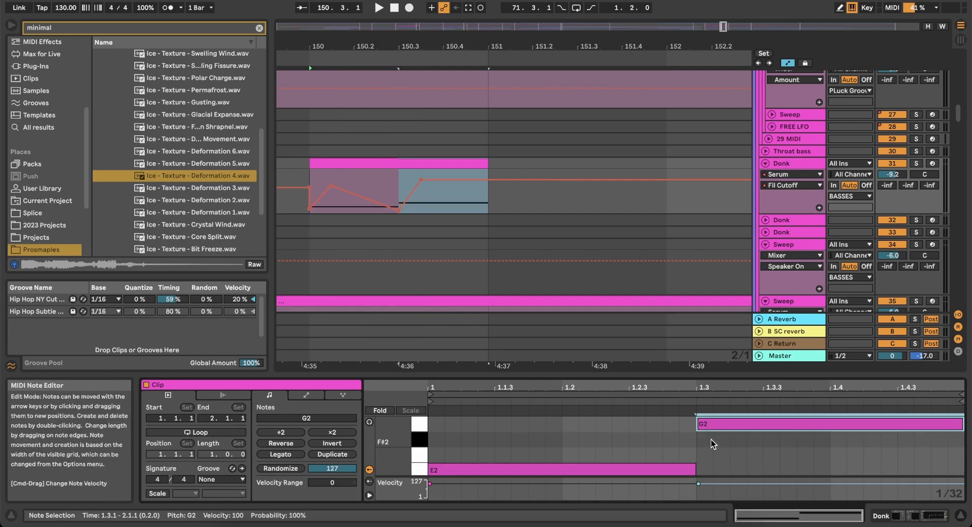
pyautogui.press('space')
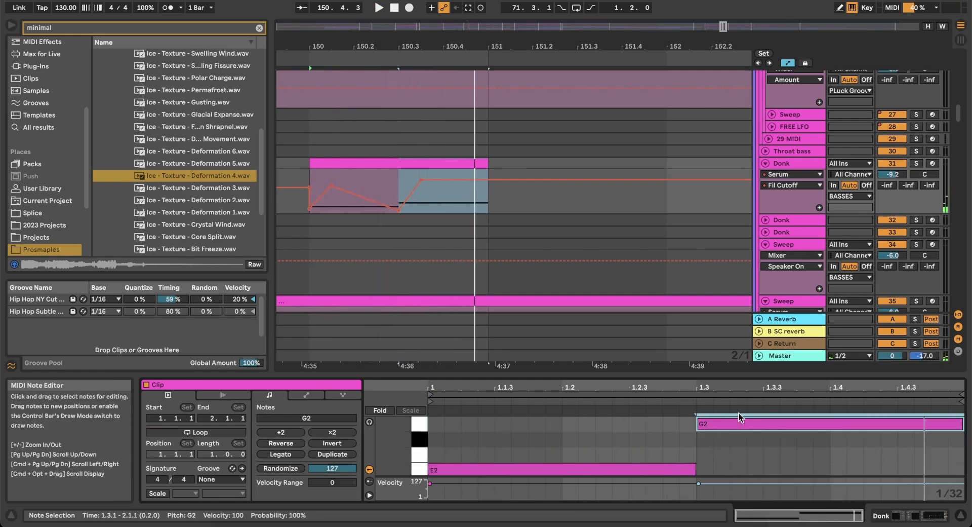
# Enlarge the note editor and delete the G2 note from the second half of the clip.
pyautogui.moveTo(723, 376); pyautogui.dragTo(715, 213)
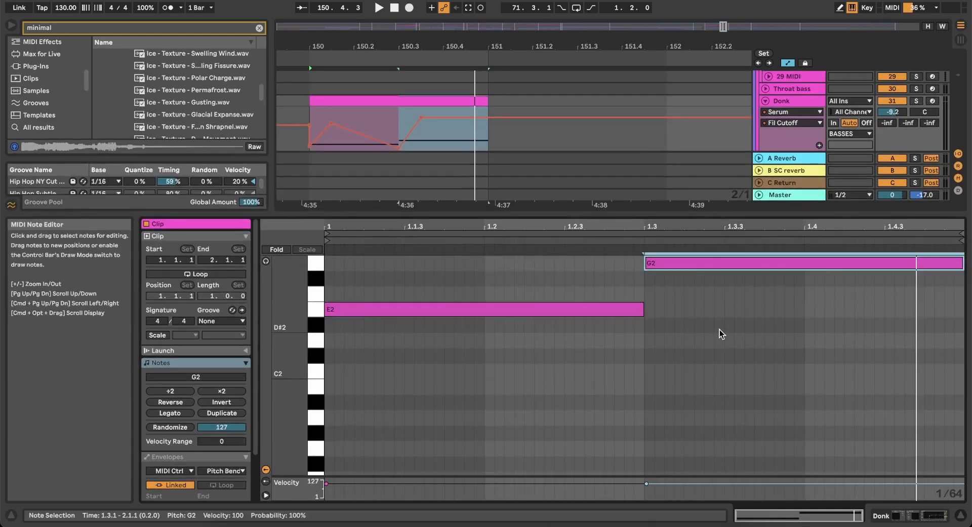
pyautogui.click(721, 333)
pyautogui.scroll(2, 720, 334)
pyautogui.doubleClick(698, 296)
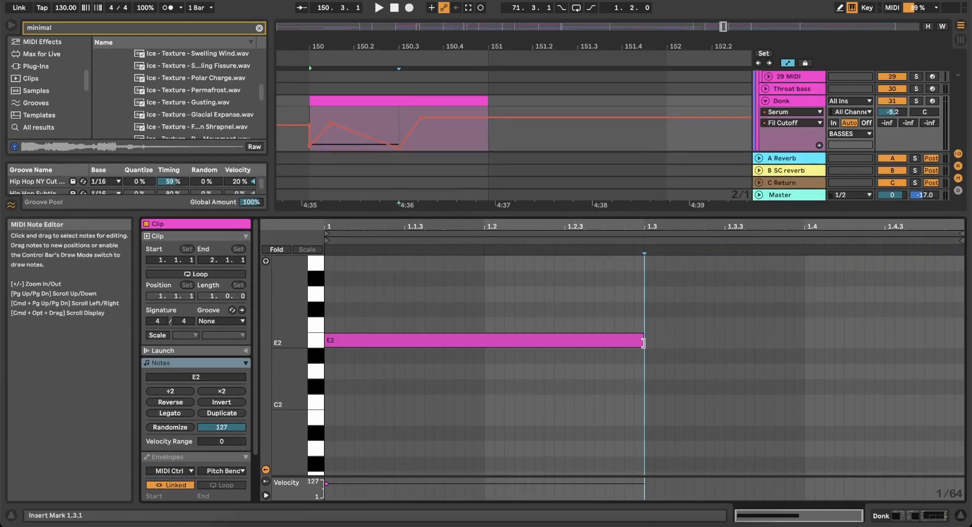
# Add an E2 note at 1.3 and stretch it to the end of the clip with Legato.
pyautogui.doubleClick(649, 341)
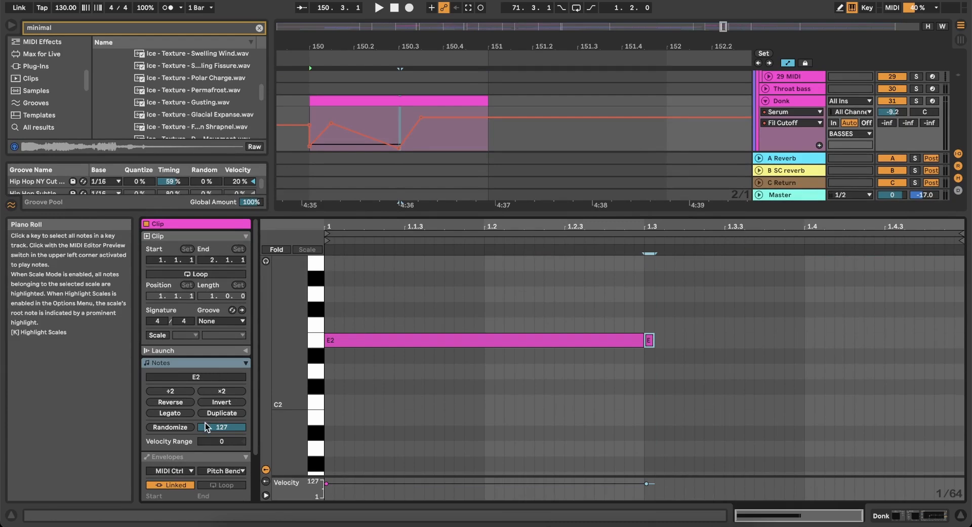
pyautogui.click(176, 414)
pyautogui.click(901, 514)
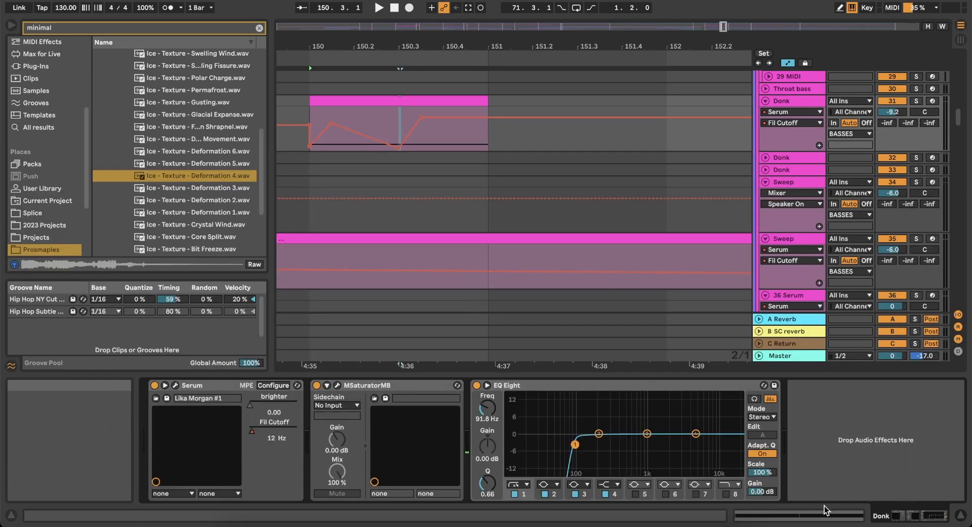
pyautogui.hotkey('shift', 'Tab')
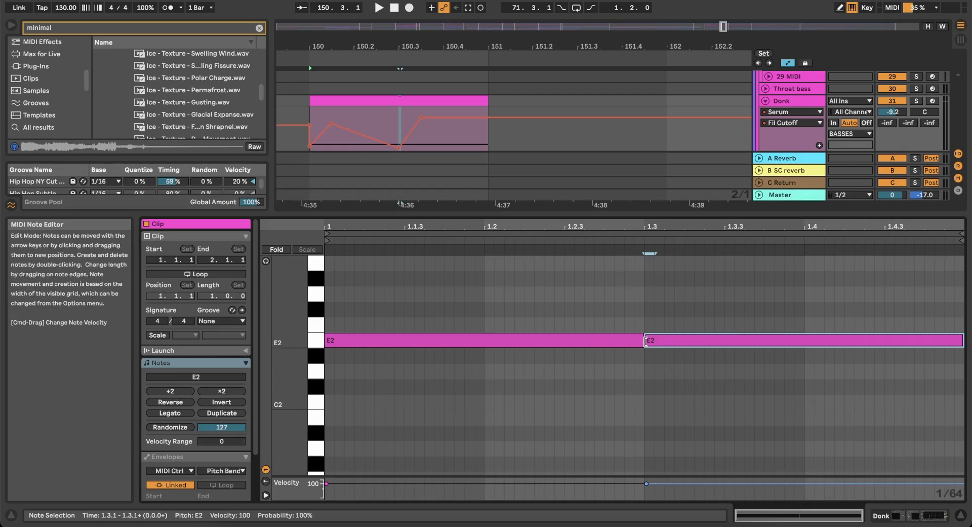
# Trim the start of the second E2 note to 1.4 and play the clip.
pyautogui.click(645, 340)
pyautogui.moveTo(645, 340); pyautogui.dragTo(803, 350)
pyautogui.press('space')
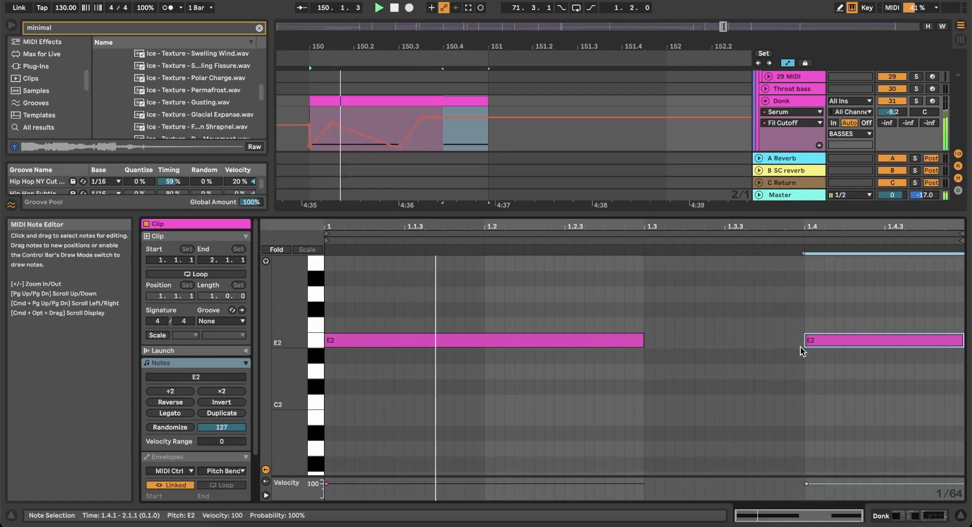
# Add a note from 1.3 to 1.4, transpose it up to G3 and play the clip.
pyautogui.doubleClick(647, 341)
pyautogui.moveTo(655, 341); pyautogui.dragTo(804, 342)
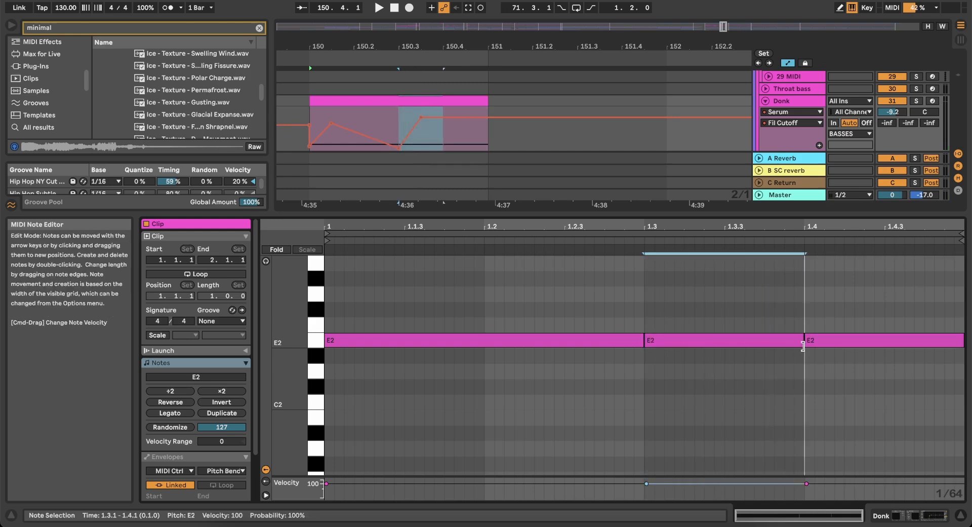
pyautogui.press('Up')
pyautogui.press('Up')
pyautogui.press('Up')
pyautogui.hotkey('shift', 'Up')
pyautogui.press('space')
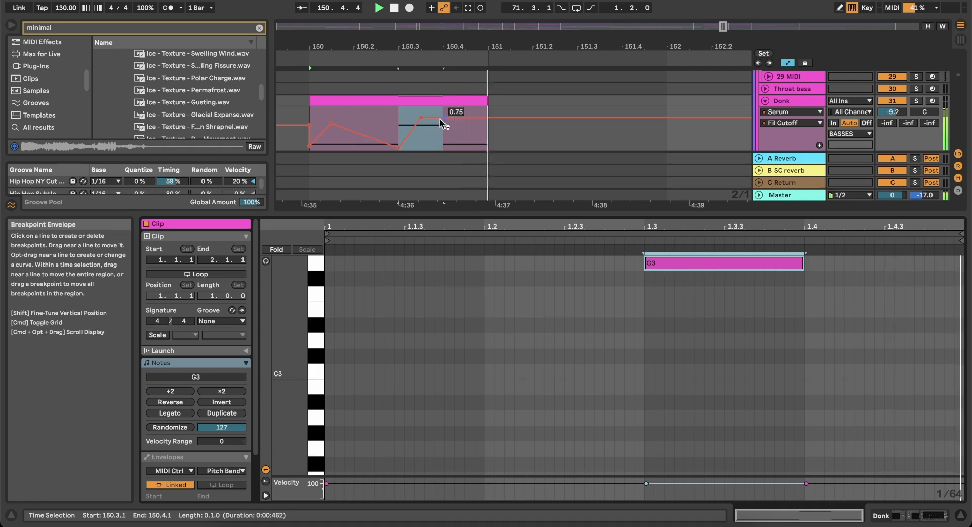
# Reshape the Donk track's Fil Cutoff automation, dipping to about 0.25 near 150.4 and rising to about 0.83 at bar 151, and play it back.
pyautogui.moveTo(442, 119); pyautogui.dragTo(438, 141)
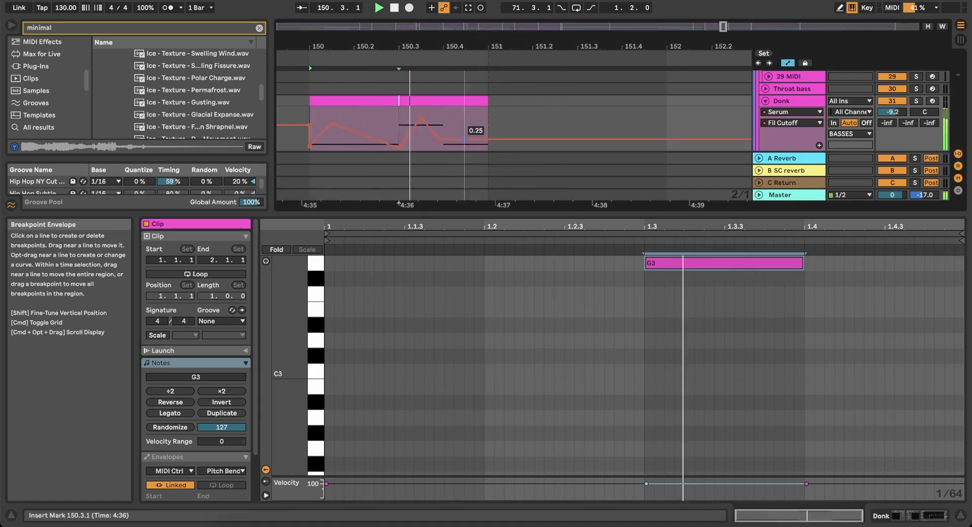
pyautogui.moveTo(464, 139); pyautogui.dragTo(477, 114)
pyautogui.press('space')
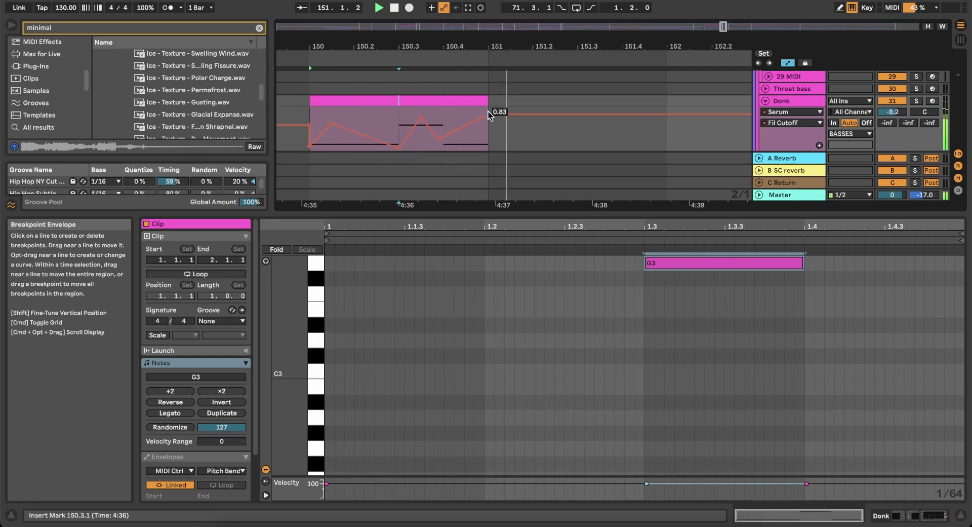
pyautogui.press('space')
# Audition the note between 1.3 and 1.4 an octave higher as G4 and return it to G3.
pyautogui.scroll(-5, 489, 112)
pyautogui.press('space')
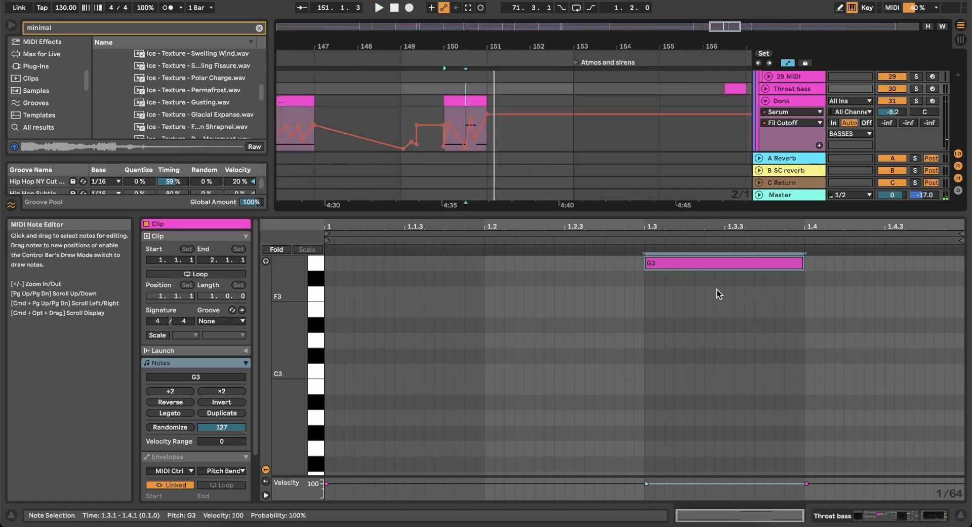
pyautogui.click(703, 258)
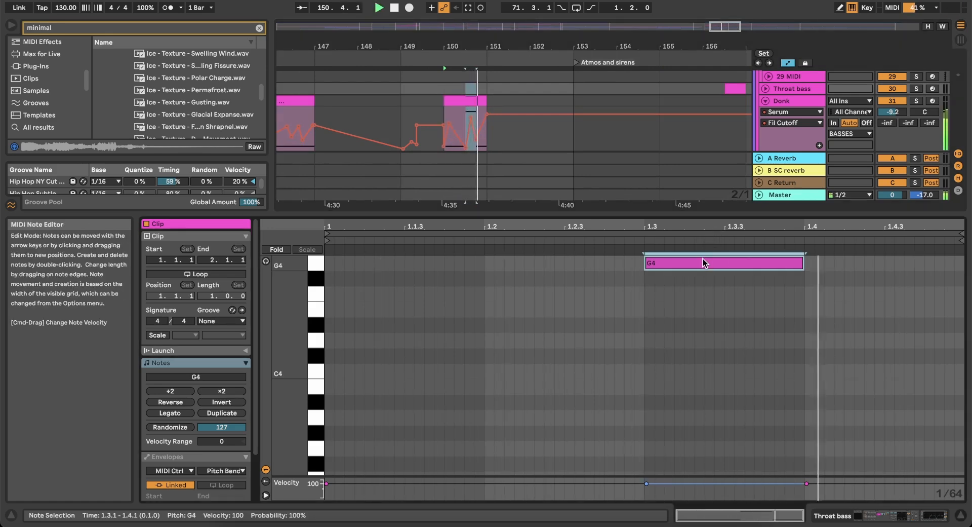
pyautogui.hotkey('shift', 'Down')
pyautogui.scroll(-5, 725, 313)
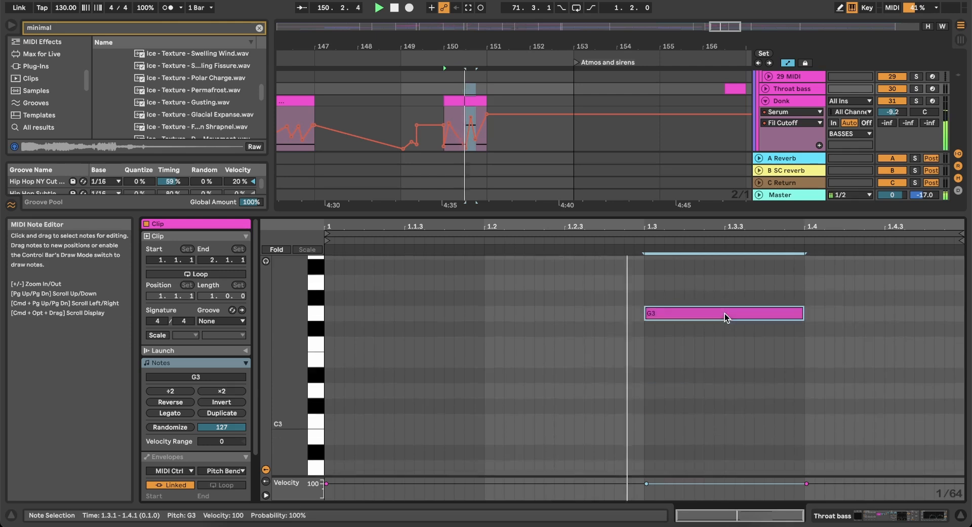
pyautogui.scroll(-6, 724, 324)
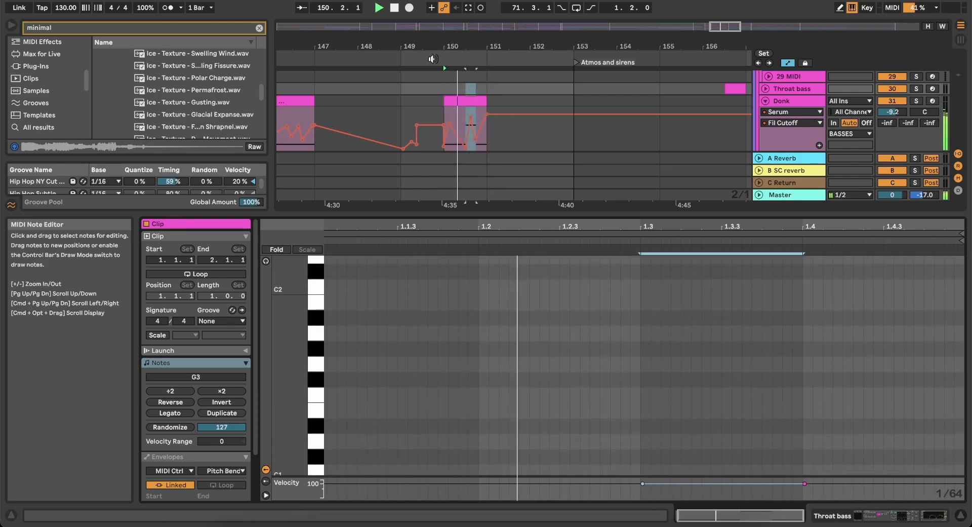
# Set the arrangement's fixed grid to 1/16 for editing the end of the Donk clip.
pyautogui.scroll(5, 458, 121)
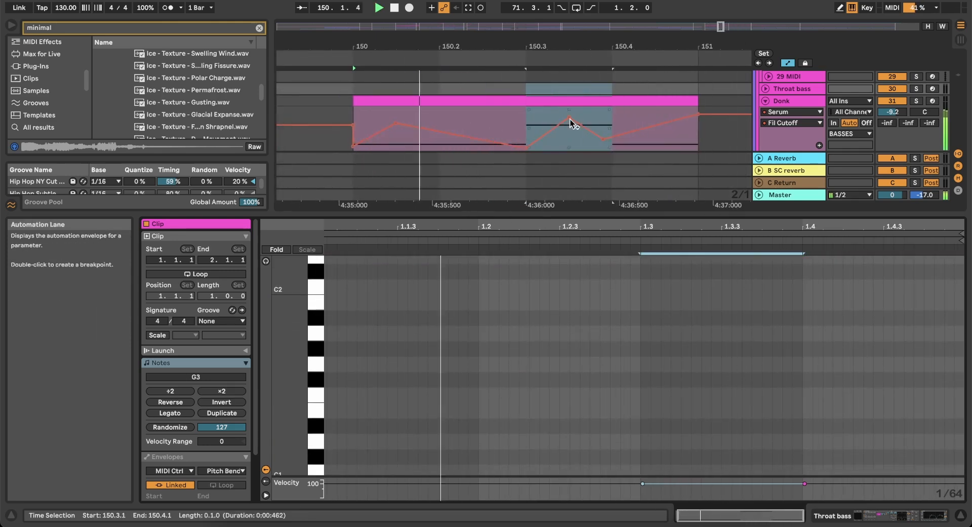
pyautogui.scroll(2, 676, 136)
pyautogui.click(712, 141)
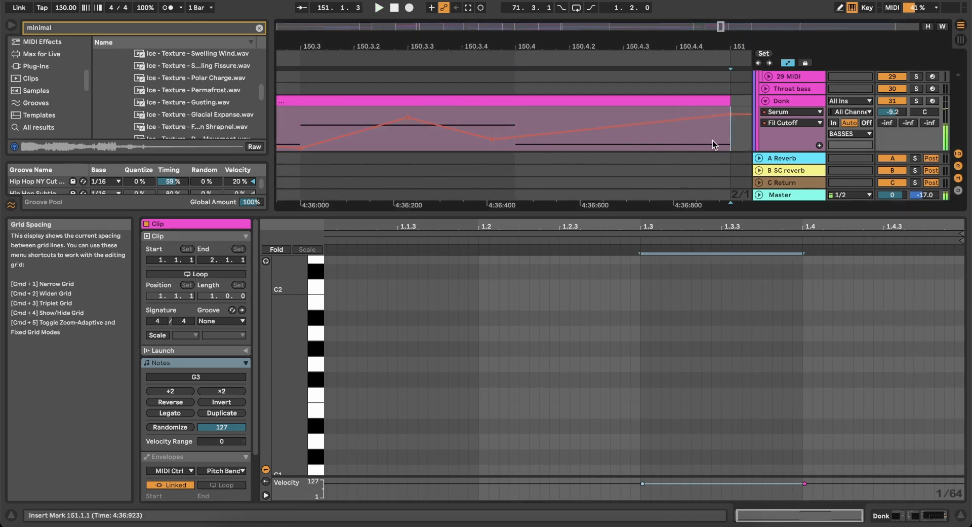
pyautogui.rightClick(713, 141)
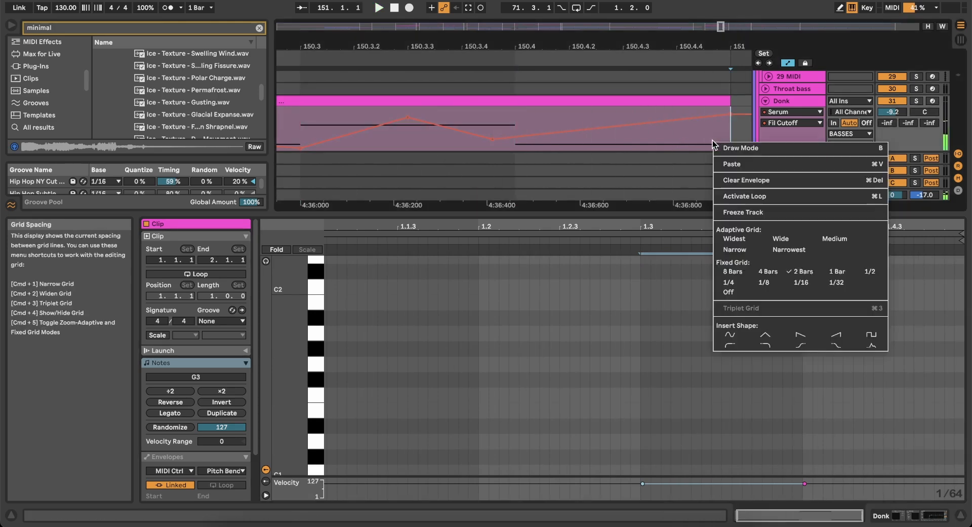
pyautogui.click(800, 283)
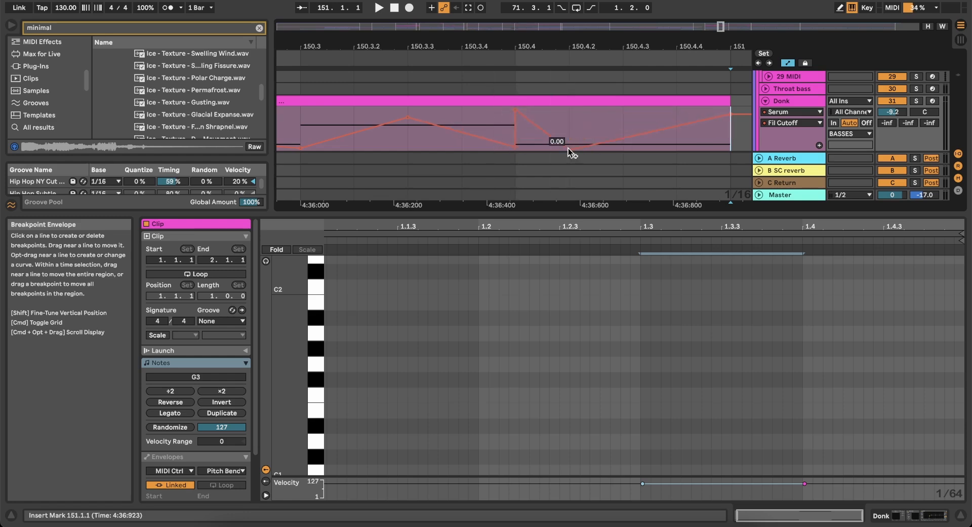
# Shape a 1/16-long falling Fil Cutoff ramp at 150.4, duplicate it three times up to bar 151, and play the result.
pyautogui.moveTo(569, 124); pyautogui.dragTo(527, 124)
pyautogui.press('super+d')
pyautogui.press('super+d')
pyautogui.press('super+d')
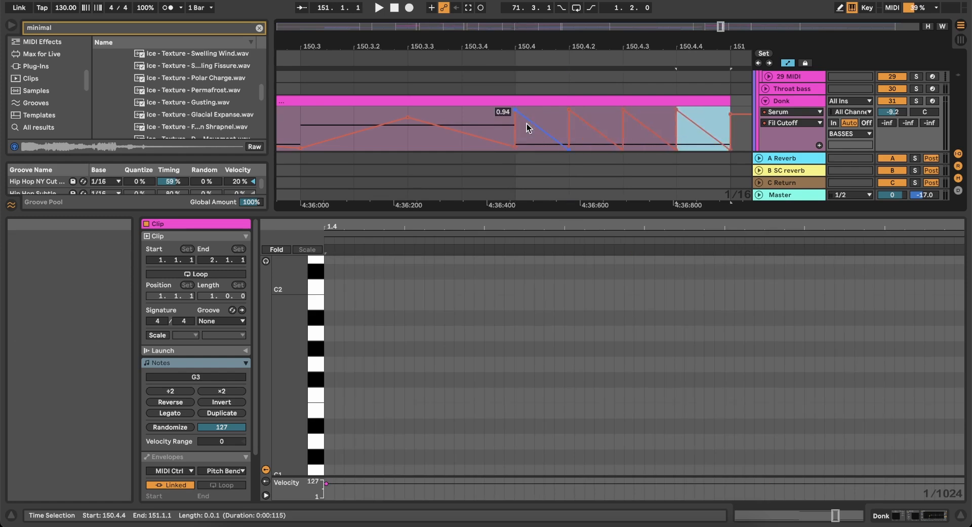
pyautogui.scroll(-3, 527, 128)
pyautogui.click(507, 122)
pyautogui.press('space')
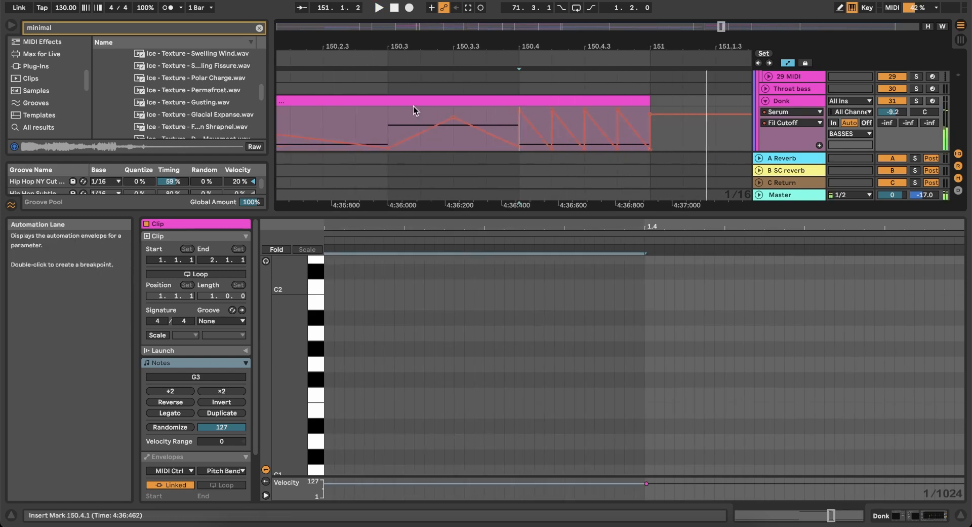
pyautogui.click(353, 121)
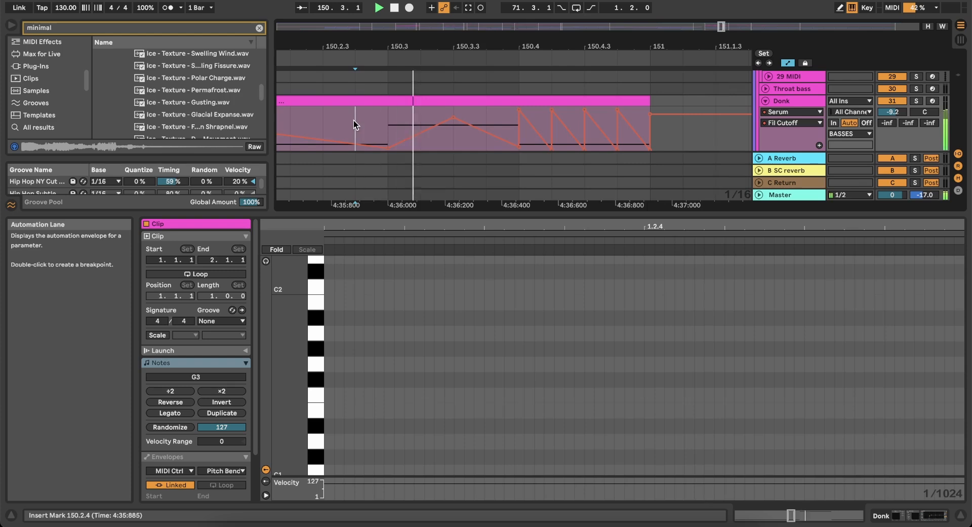
pyautogui.press('space')
# Skew the Fil Cutoff ramps between 150.4 and 151 so their peaks decline toward bar 151, and play them back.
pyautogui.click(526, 140)
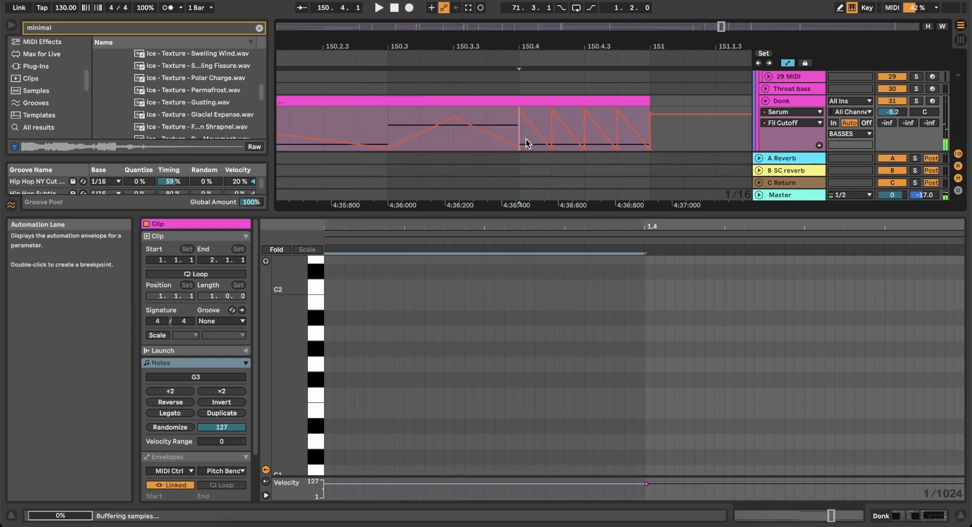
pyautogui.moveTo(527, 139); pyautogui.dragTo(650, 133)
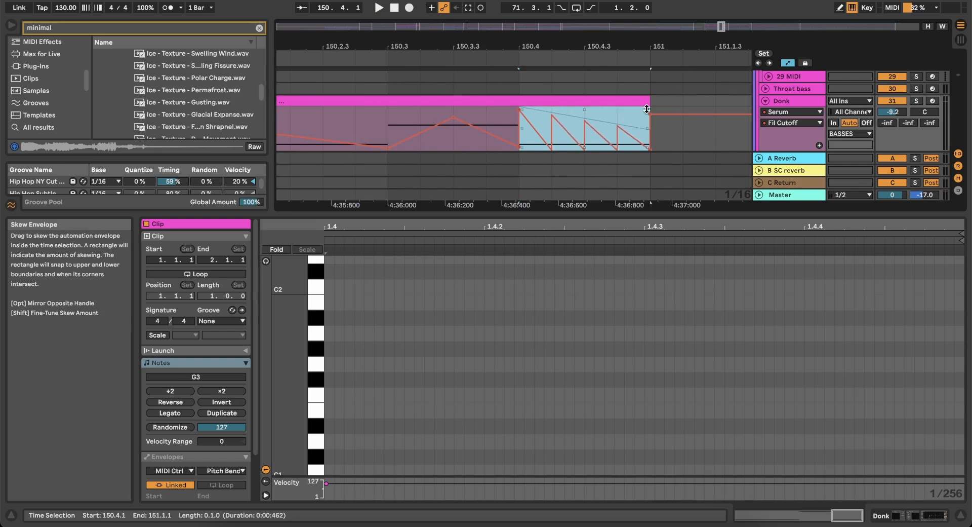
pyautogui.press('space')
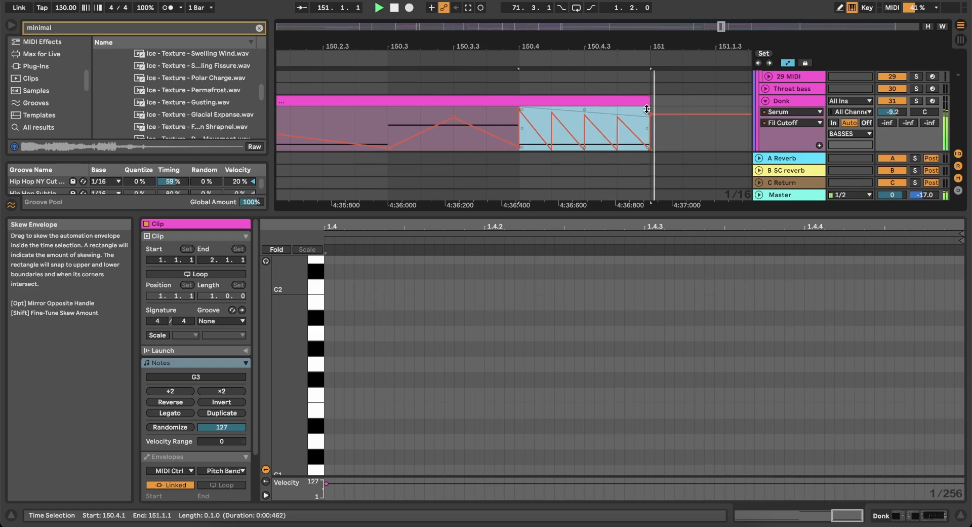
# Play the passage leading into the Donk clip at bar 150 and set the arrangement's fixed grid to 8 Bars.
pyautogui.click(668, 139)
pyautogui.press('-')
pyautogui.scroll(-1, 666, 139)
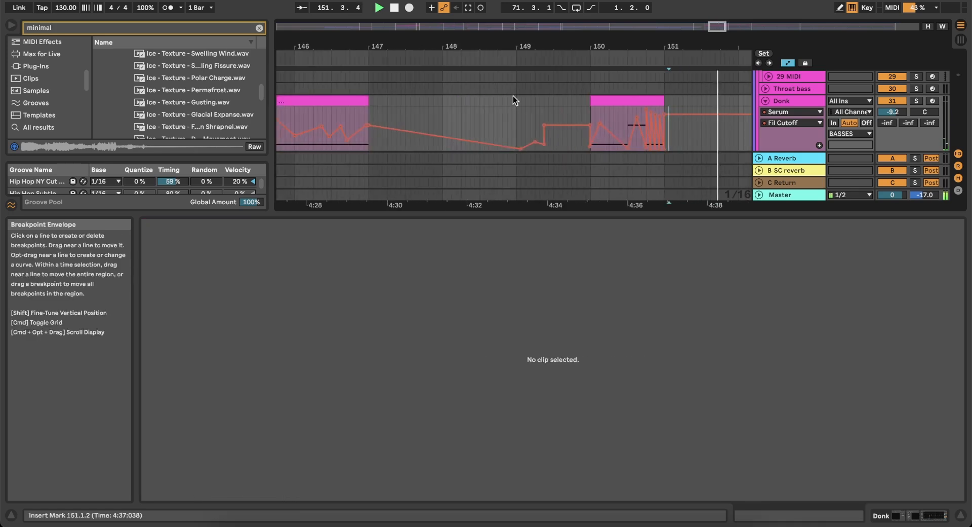
pyautogui.click(512, 96)
pyautogui.press('space')
pyautogui.press('space')
pyautogui.click(476, 105)
pyautogui.rightClick(476, 105)
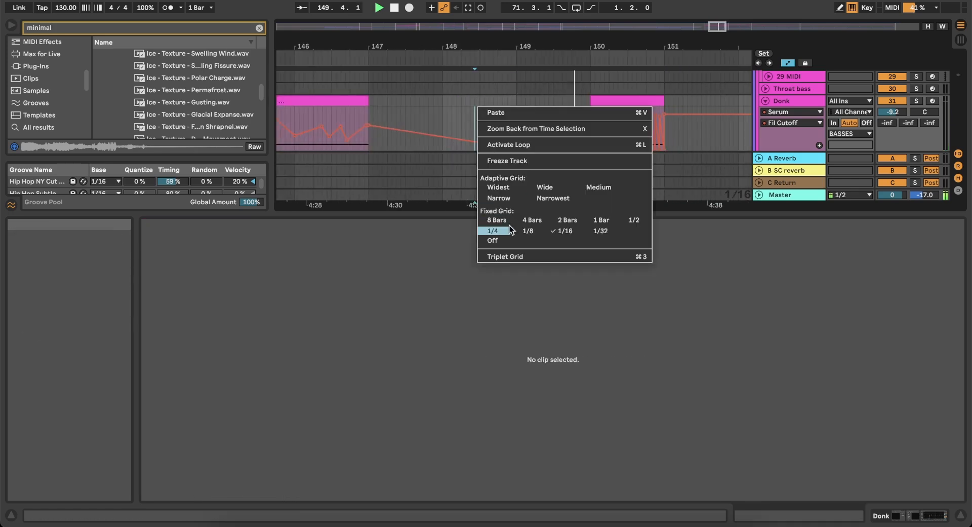
pyautogui.click(509, 221)
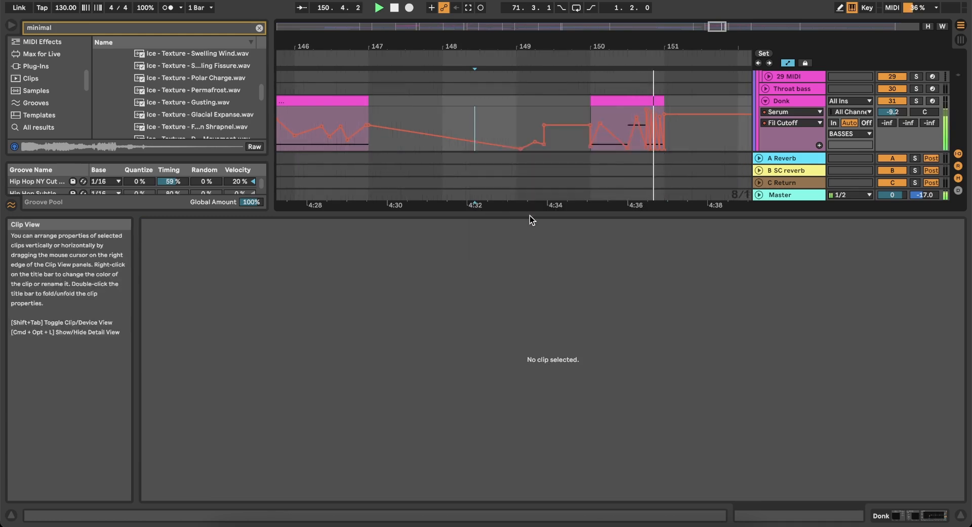
# Enlarge the arrangement area and play the final drop from bar 145 while reviewing the bass and sweep tracks.
pyautogui.moveTo(529, 210); pyautogui.dragTo(495, 355)
pyautogui.scroll(-6, 524, 231)
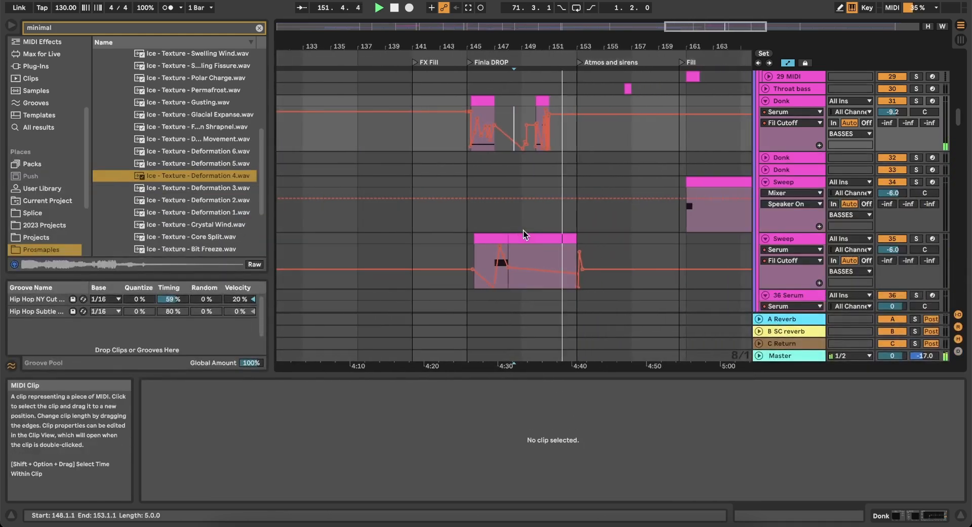
pyautogui.scroll(6, 580, 157)
pyautogui.scroll(-4, 580, 157)
pyautogui.scroll(-1, 580, 156)
pyautogui.click(401, 172)
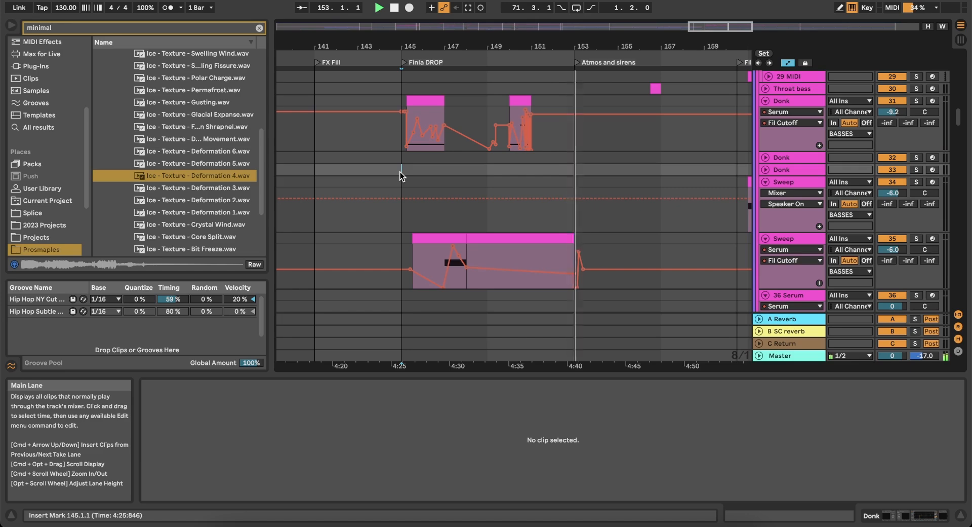
pyautogui.scroll(4, 535, 166)
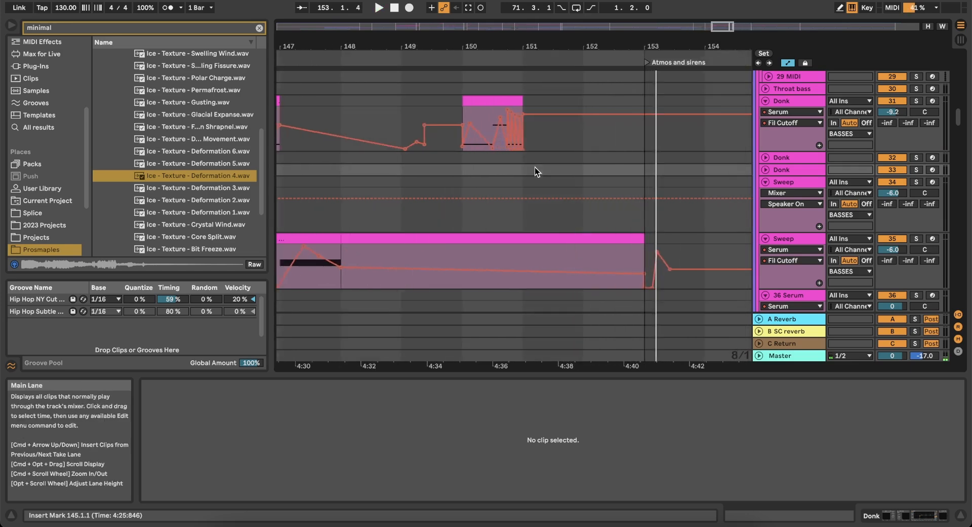
pyautogui.scroll(-3, 534, 166)
pyautogui.scroll(-3, 535, 166)
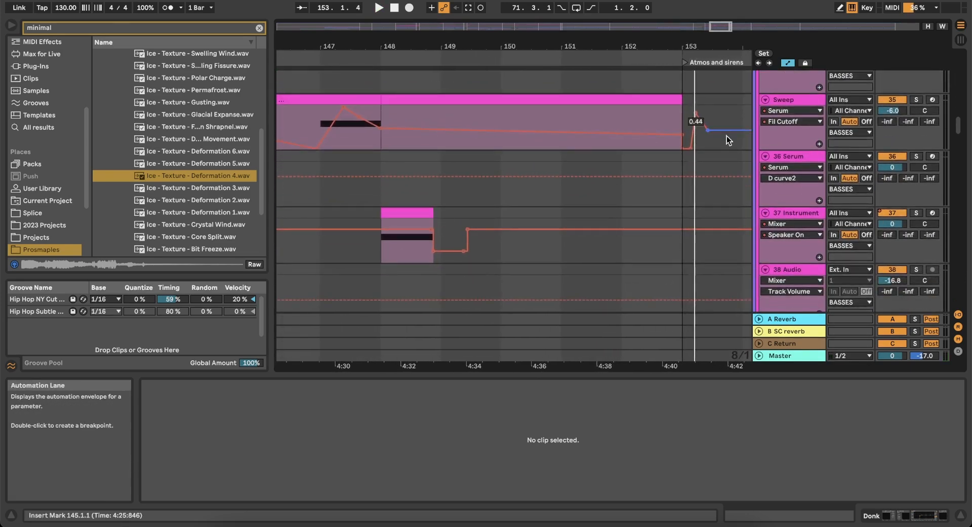
pyautogui.press('space')
pyautogui.scroll(-5, 579, 151)
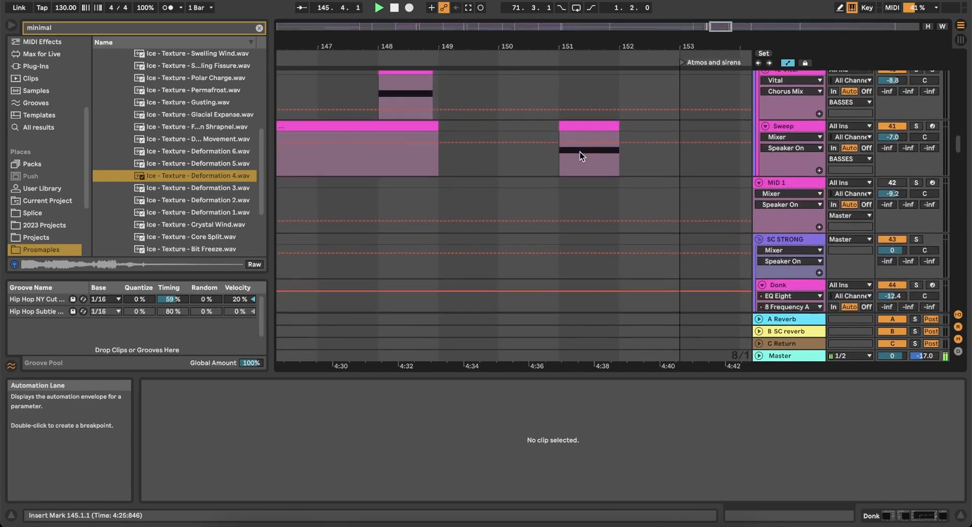
pyautogui.scroll(-3, 580, 151)
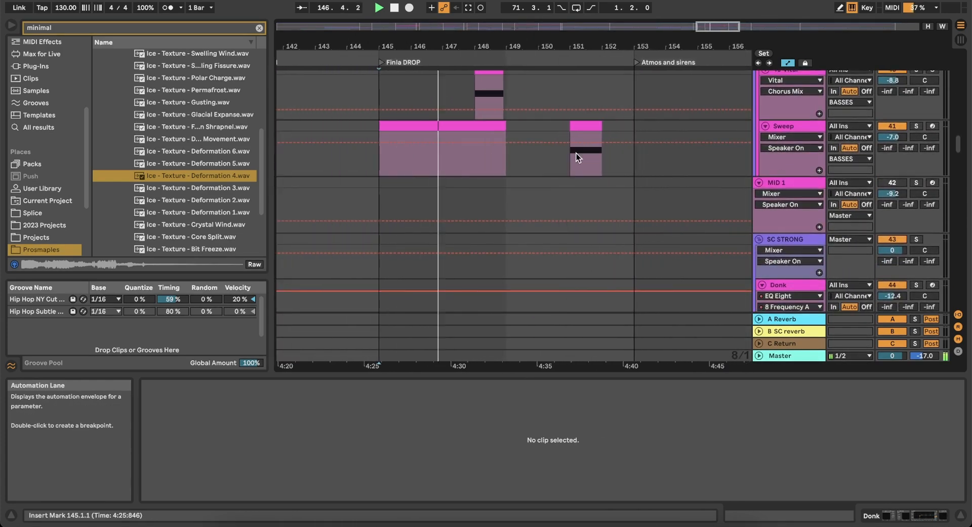
# Play the drop from the Sweep clip on track 41 and set the arrangement's fixed grid to 1 Bar.
pyautogui.click(567, 183)
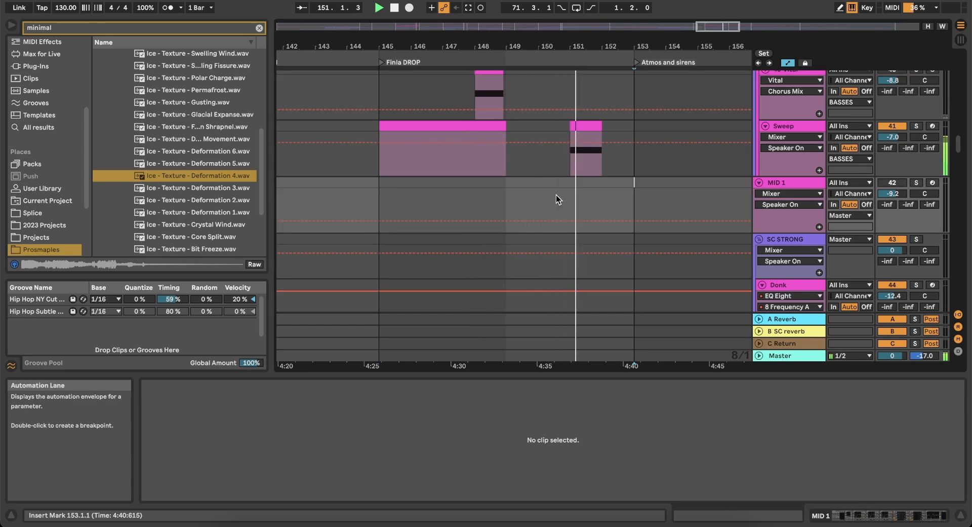
pyautogui.scroll(3, 556, 195)
pyautogui.scroll(-3, 557, 195)
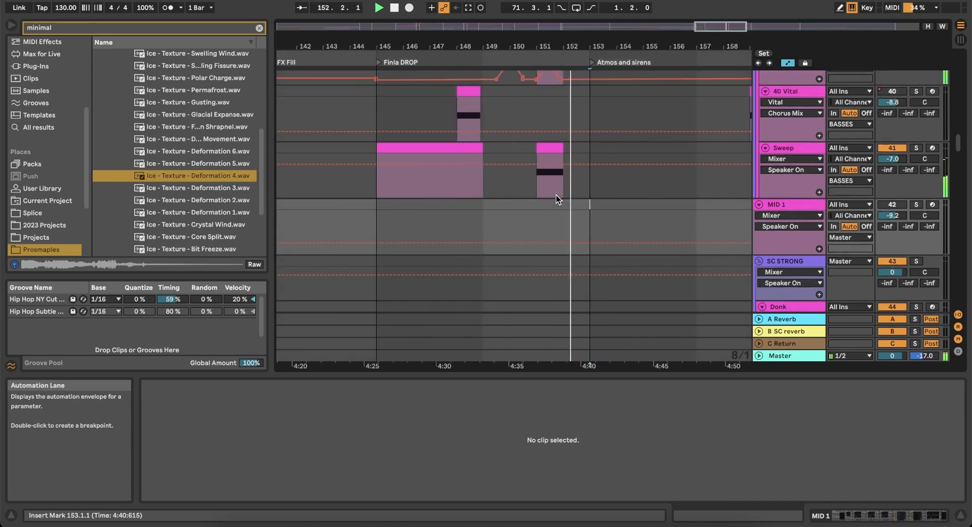
pyautogui.click(432, 154)
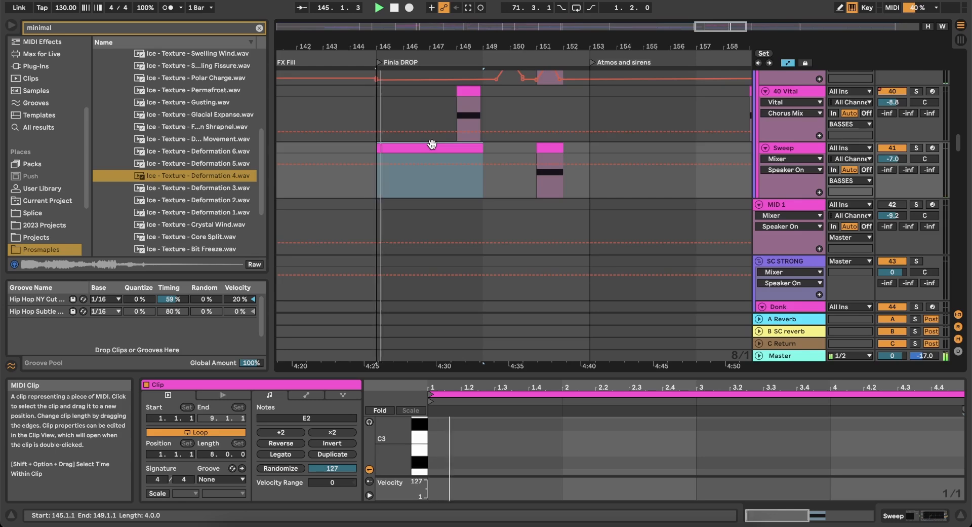
pyautogui.scroll(5, 432, 144)
pyautogui.rightClick(447, 171)
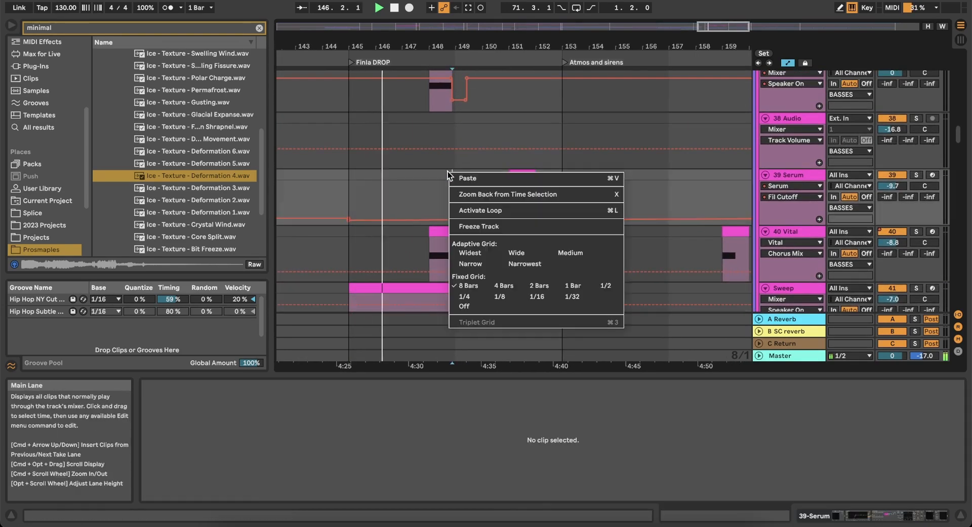
pyautogui.click(560, 286)
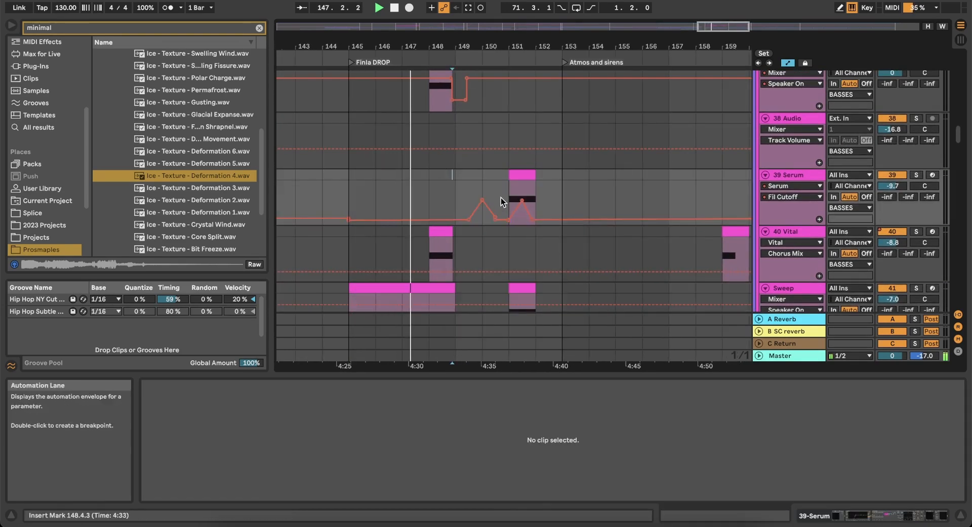
# Try moving the one-bar Donk clip from bar 150 to bar 155 and undo the move.
pyautogui.scroll(3, 502, 200)
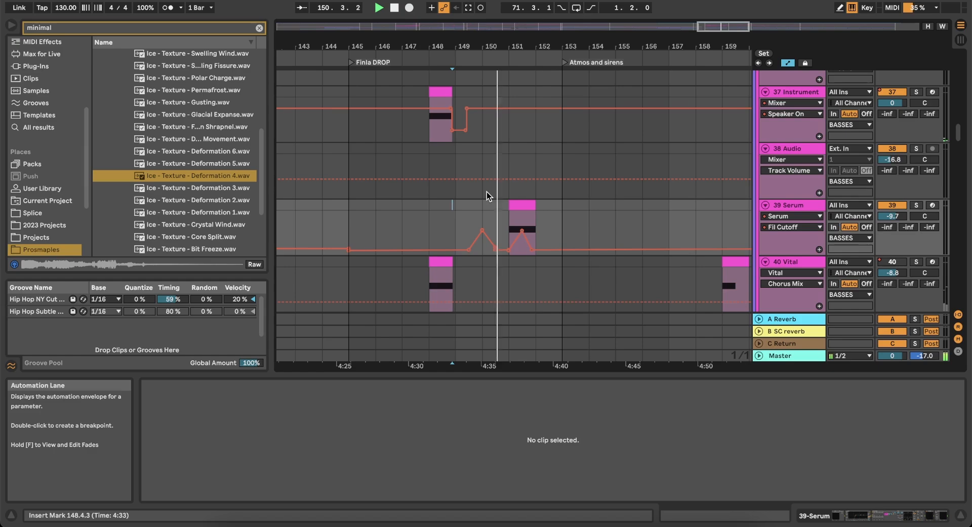
pyautogui.scroll(2, 487, 191)
pyautogui.scroll(-10, 488, 197)
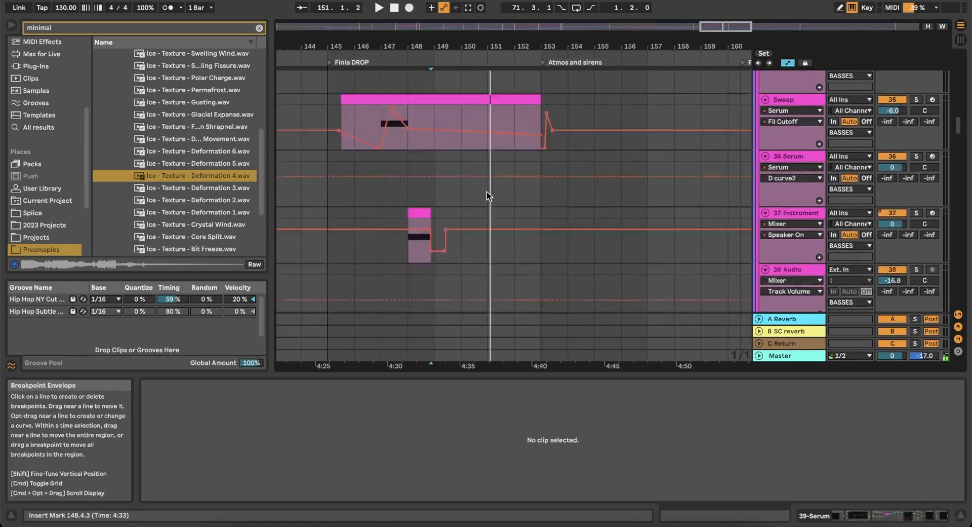
pyautogui.scroll(15, 487, 196)
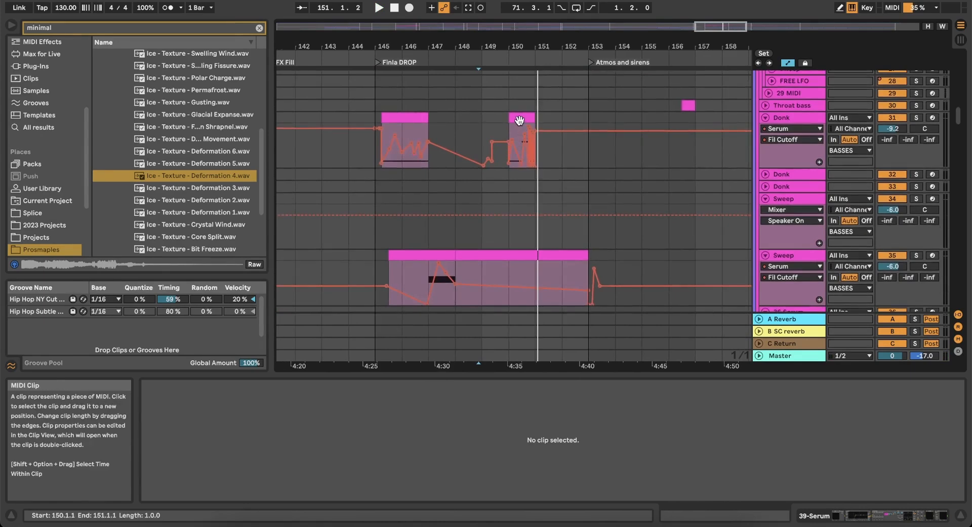
pyautogui.click(521, 119)
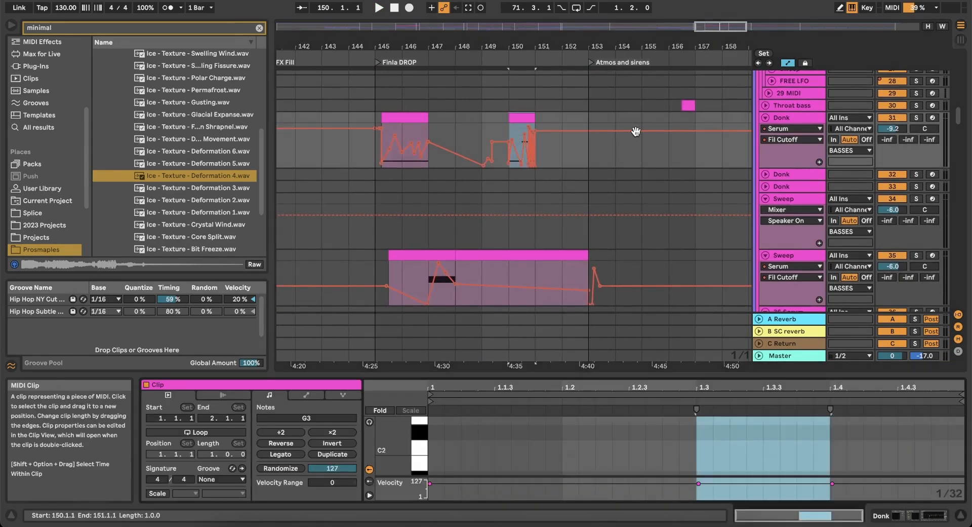
pyautogui.moveTo(520, 122); pyautogui.dragTo(653, 120)
pyautogui.click(466, 126)
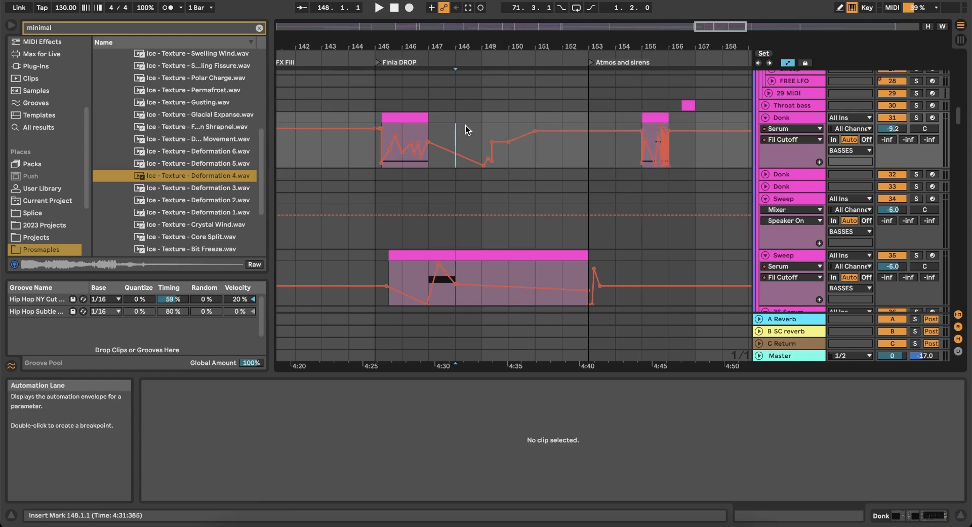
pyautogui.press('super+z')
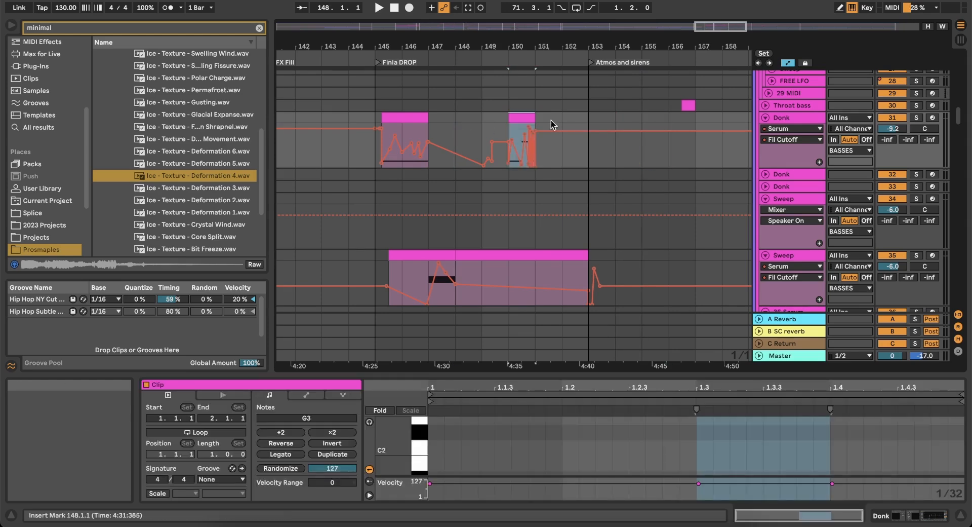
# Move the one-bar Donk clip with its automation from bar 150 to bar 155 and audition the emptied section from bars 148 and 150.
pyautogui.moveTo(520, 119); pyautogui.dragTo(648, 129)
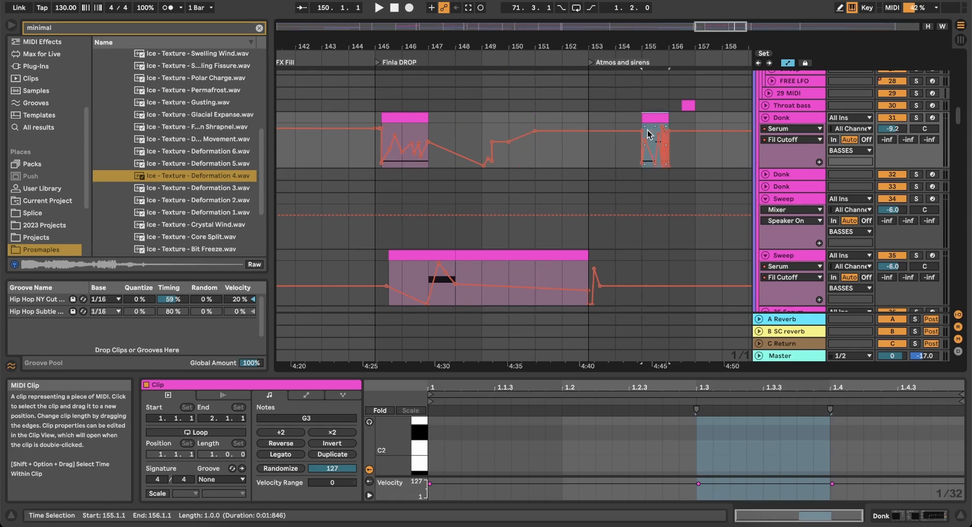
pyautogui.click(463, 120)
pyautogui.press('space')
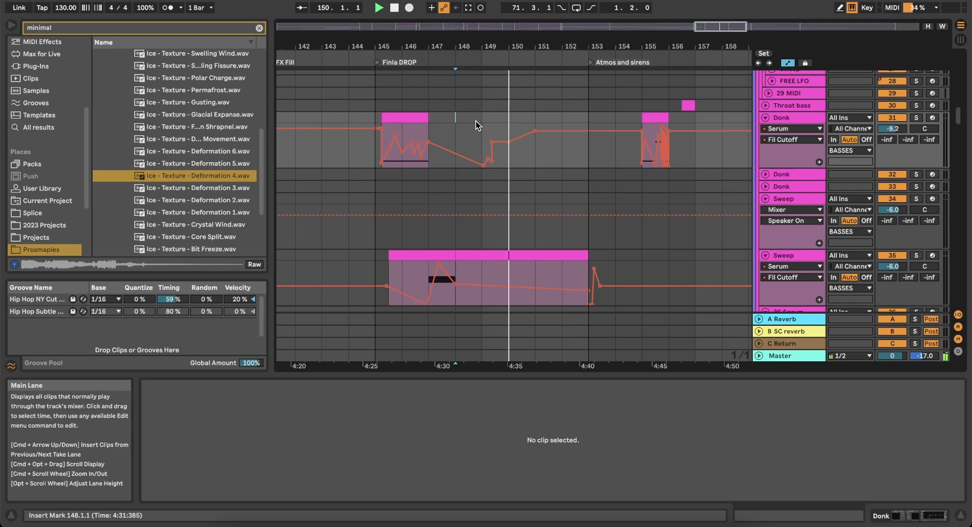
pyautogui.press('space')
pyautogui.press('space')
pyautogui.click(511, 123)
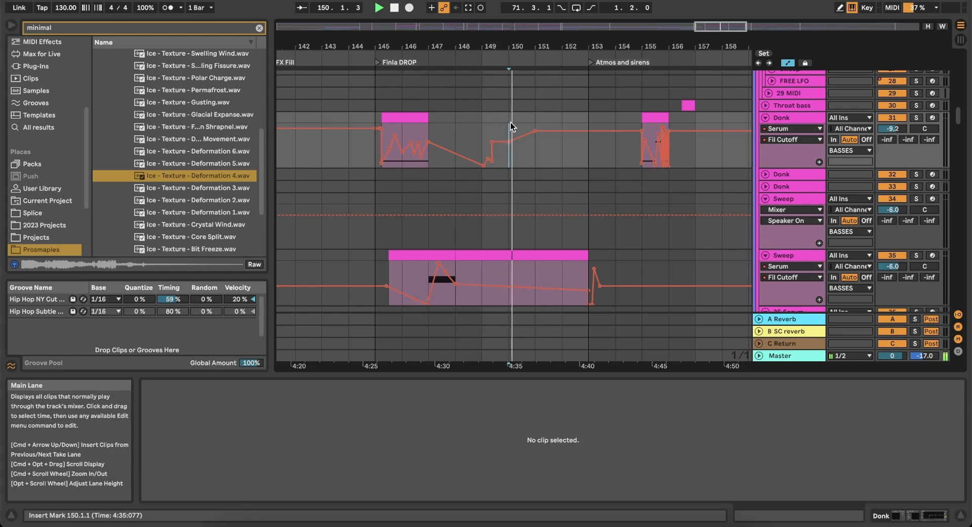
pyautogui.press('space')
# Open the final drop's PLuck\ clip starting at bar 145, play it and enlarge the note editor.
pyautogui.scroll(-5, 511, 123)
pyautogui.scroll(-5, 511, 123)
pyautogui.scroll(-10, 511, 124)
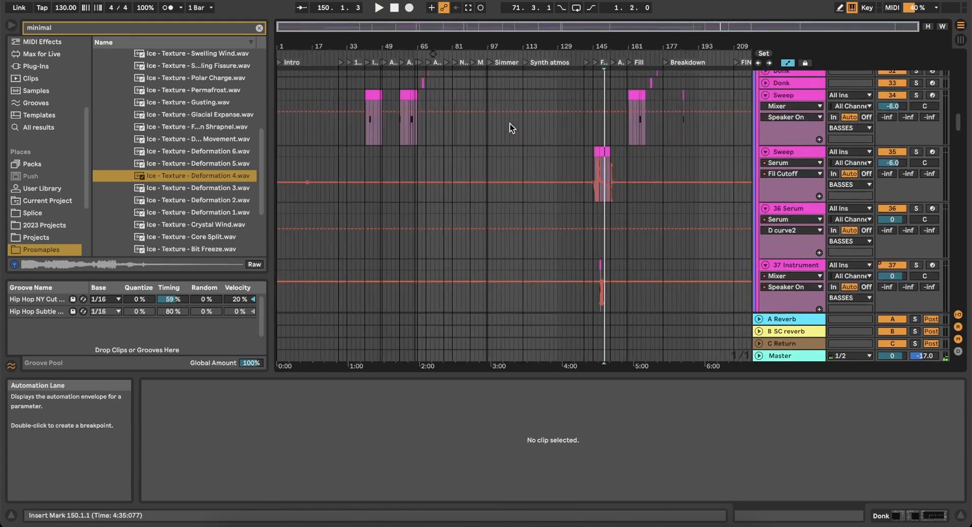
pyautogui.scroll(3, 455, 169)
pyautogui.scroll(5, 455, 168)
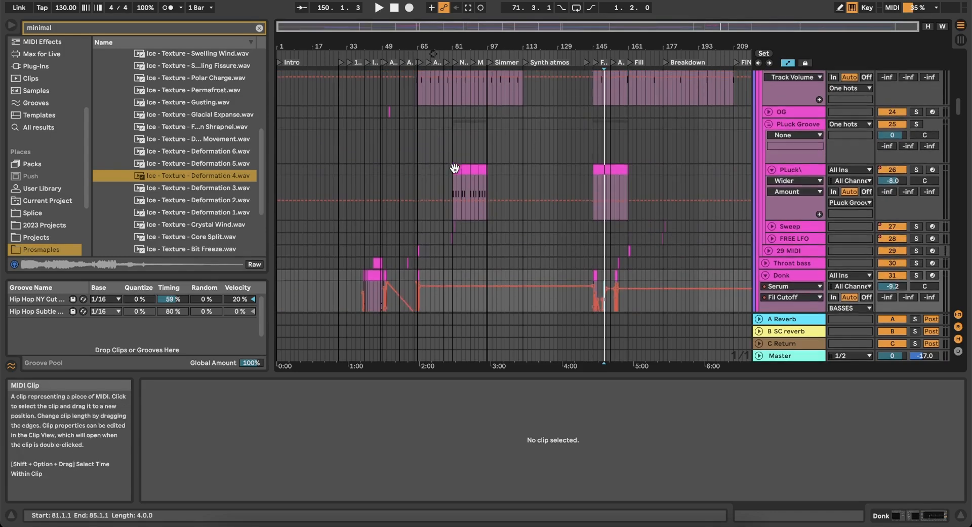
pyautogui.scroll(10, 623, 161)
pyautogui.click(546, 169)
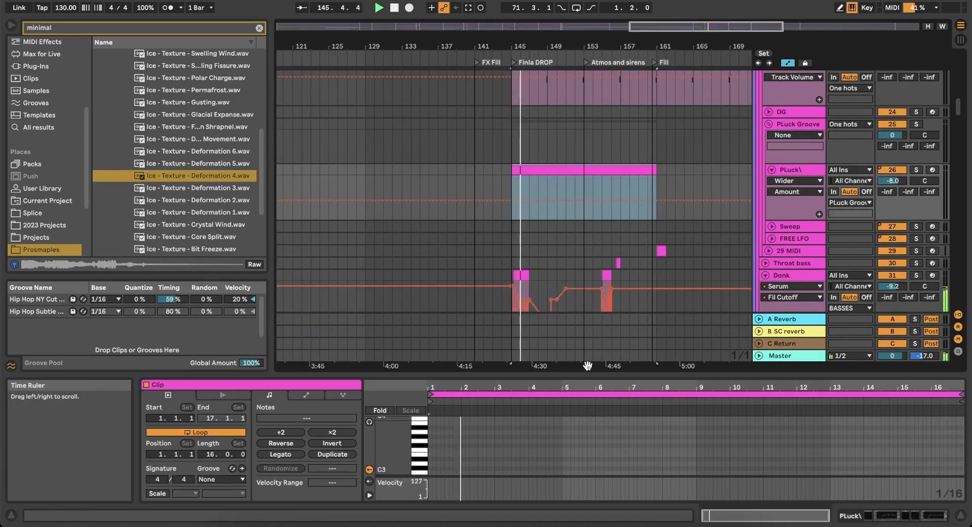
pyautogui.moveTo(585, 371); pyautogui.dragTo(586, 229)
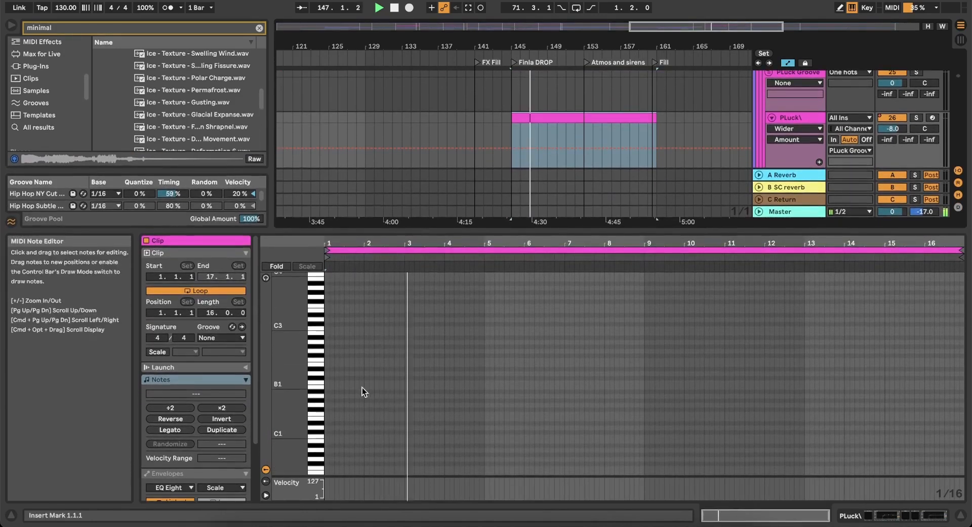
# Add a 1/16-long A1 note at 5.2.3 in the PLuck\ clip.
pyautogui.moveTo(293, 393); pyautogui.dragTo(285, 394)
pyautogui.scroll(10, 436, 393)
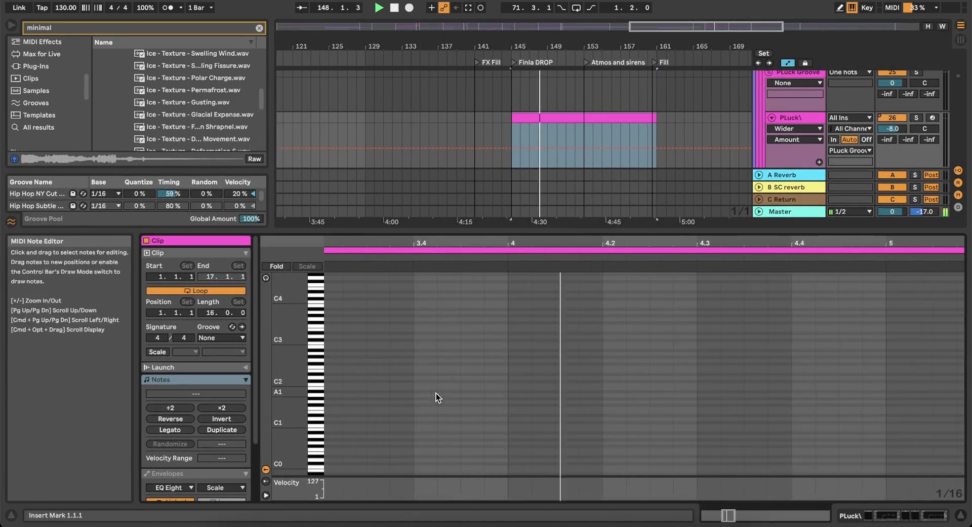
pyautogui.scroll(-8, 649, 396)
pyautogui.scroll(4, 594, 380)
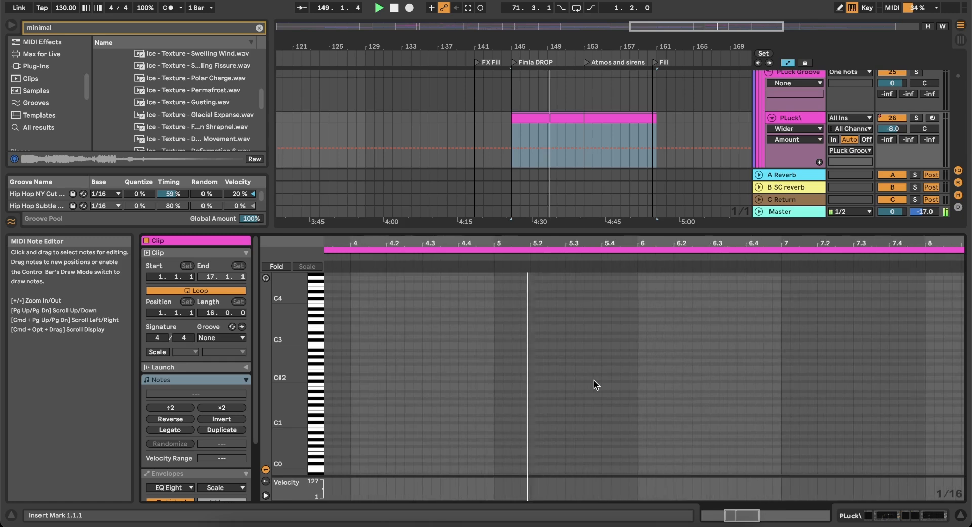
pyautogui.doubleClick(551, 396)
pyautogui.scroll(-5, 475, 160)
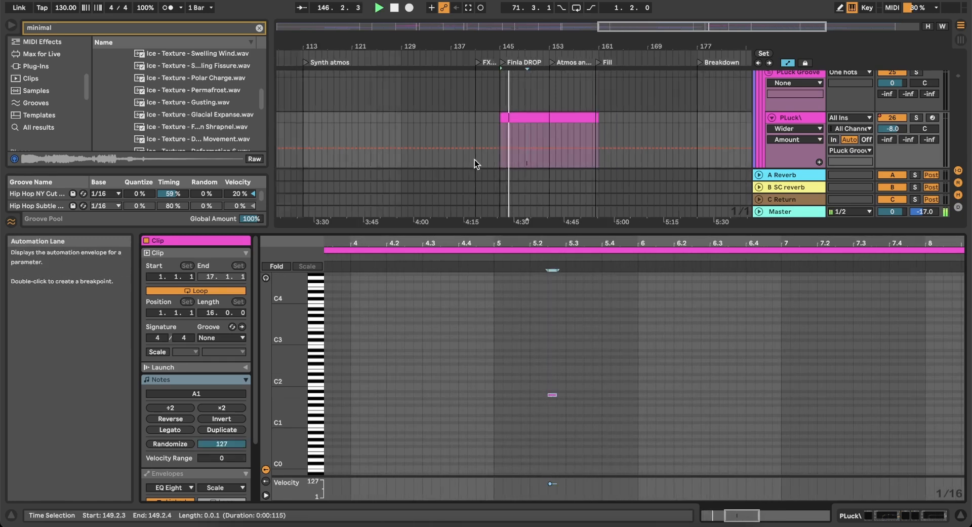
# Raise the new PLuck\ note an octave to A2 and lower it five semitones to E2 during playback.
pyautogui.scroll(1, 475, 160)
pyautogui.hotkey('shift', 'Up')
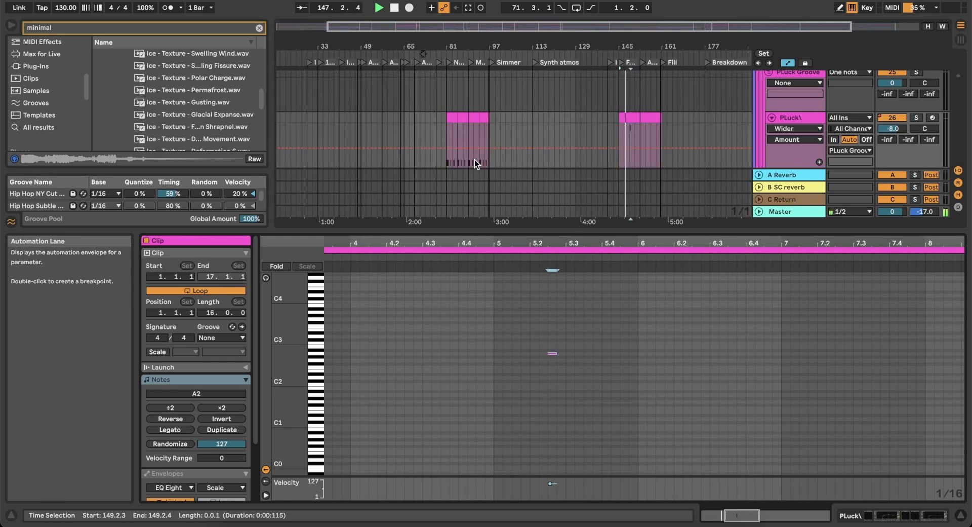
pyautogui.press('Down')
pyautogui.press('Down')
pyautogui.press('Down')
pyautogui.press('Down')
pyautogui.press('Down')
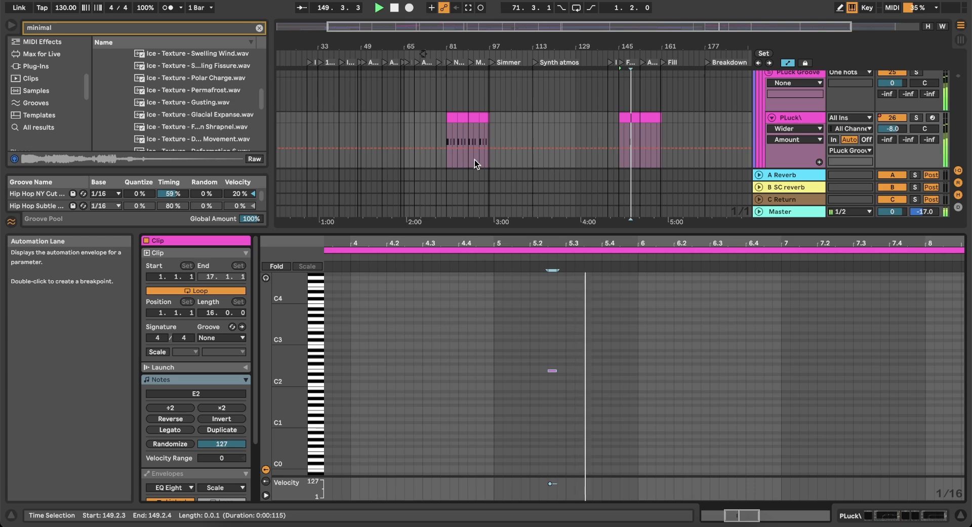
# Lengthen the E2 note to end at 5.3.1 and listen to it in the final drop.
pyautogui.moveTo(291, 388); pyautogui.dragTo(340, 387)
pyautogui.scroll(2, 584, 364)
pyautogui.hscroll(-1, 585, 365)
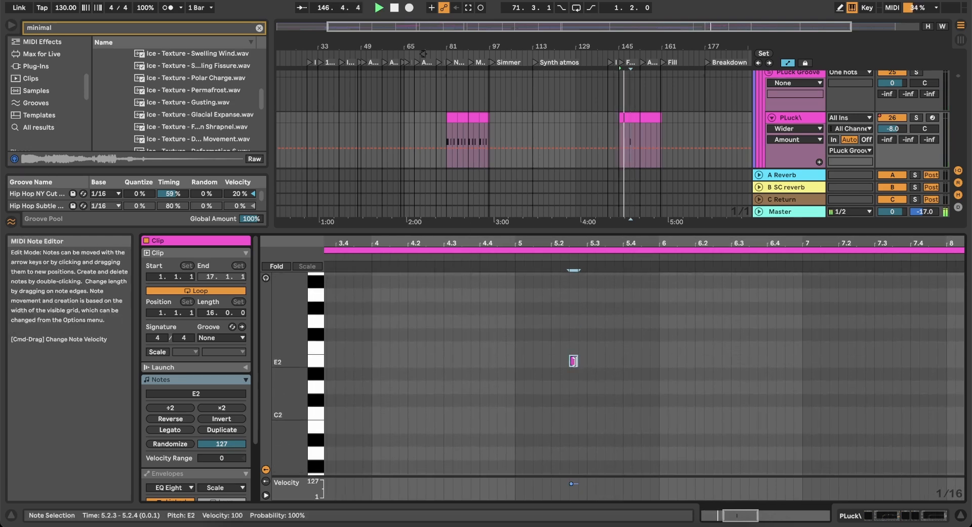
pyautogui.moveTo(576, 361); pyautogui.dragTo(584, 361)
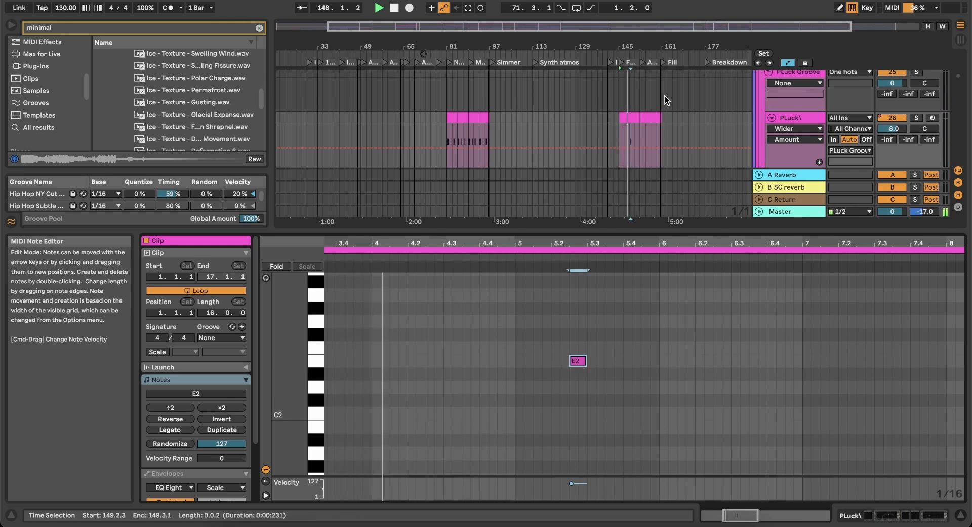
pyautogui.scroll(5, 640, 126)
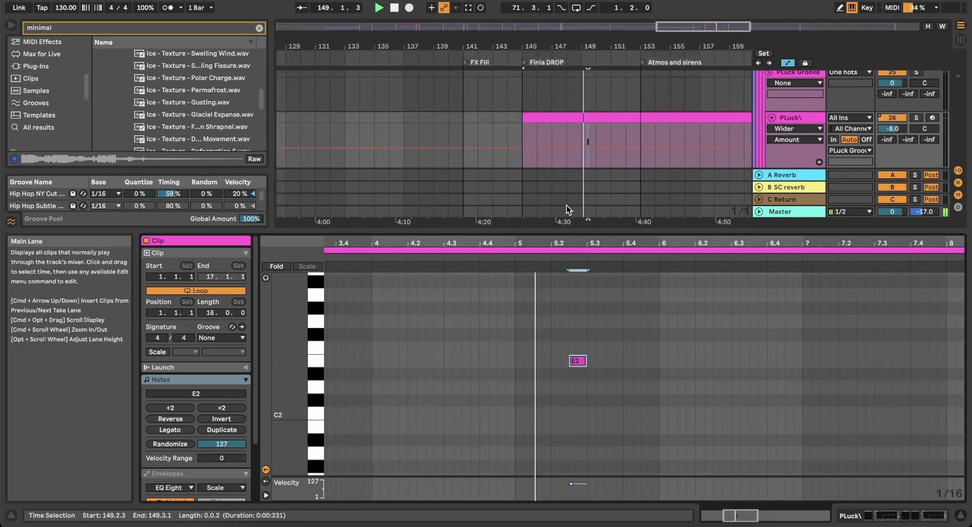
# Add two 1/16-long E2 notes at 5.1.2 and 5.1.4 in the PLuck\ clip and listen to them.
pyautogui.doubleClick(547, 361)
pyautogui.click(580, 362)
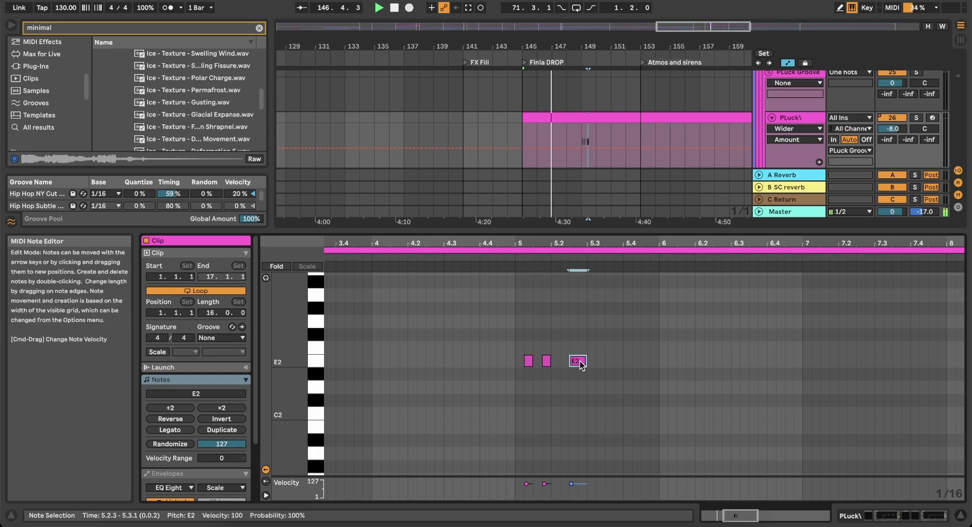
pyautogui.click(567, 136)
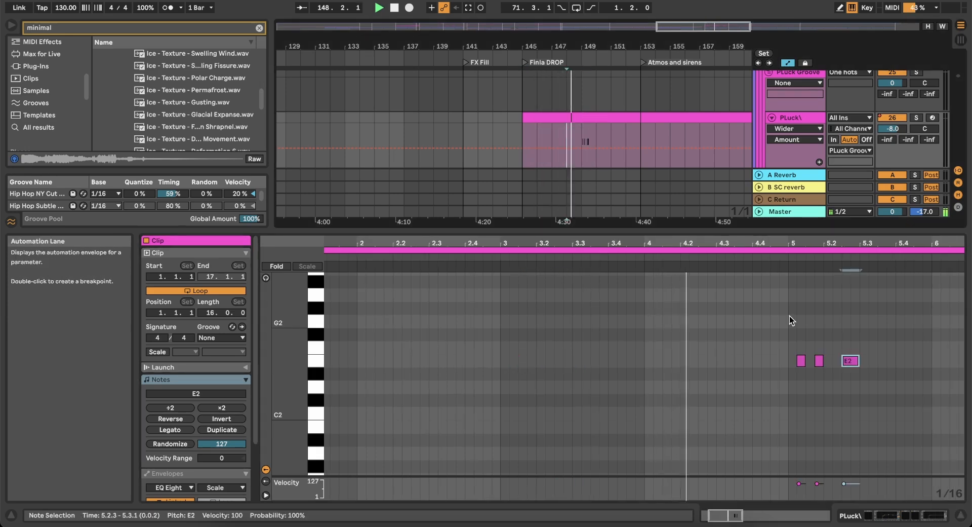
pyautogui.hscroll(5, 789, 321)
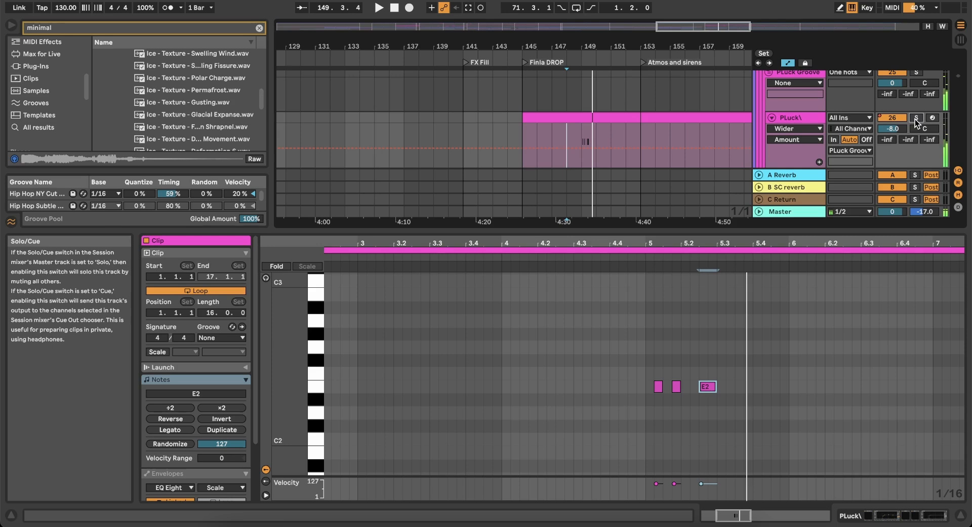
# Check the PLuck\ track's device chain and replay its clip notes around bar 149.
pyautogui.click(906, 516)
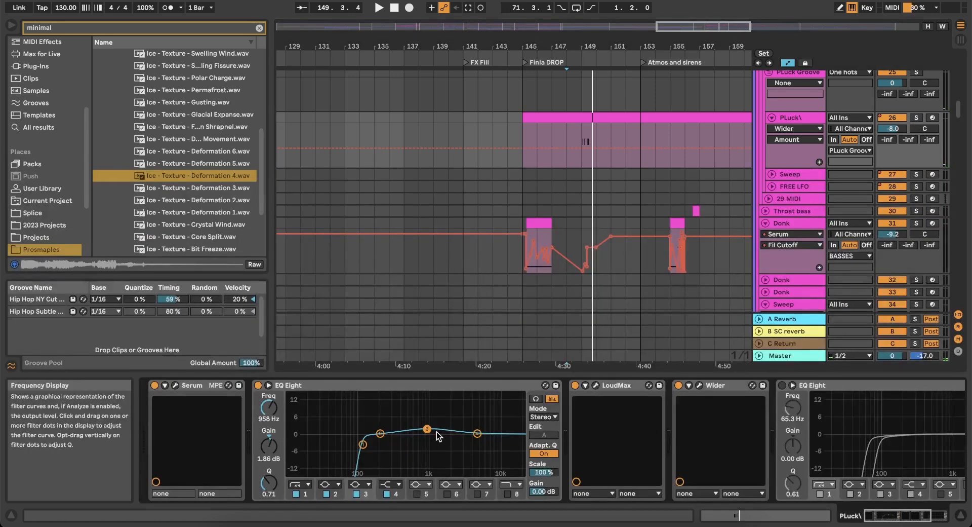
pyautogui.press('space')
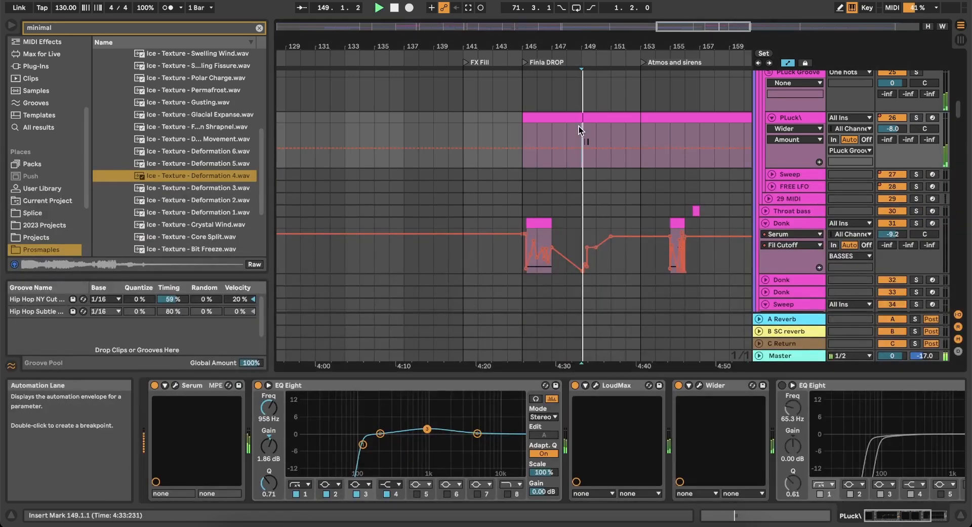
pyautogui.click(586, 119)
pyautogui.press('space')
pyautogui.press('space')
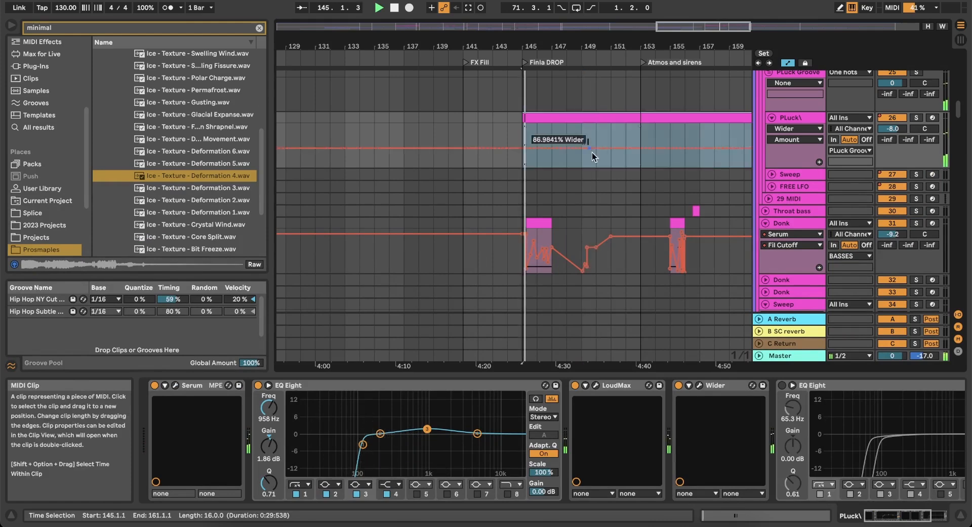
pyautogui.click(784, 517)
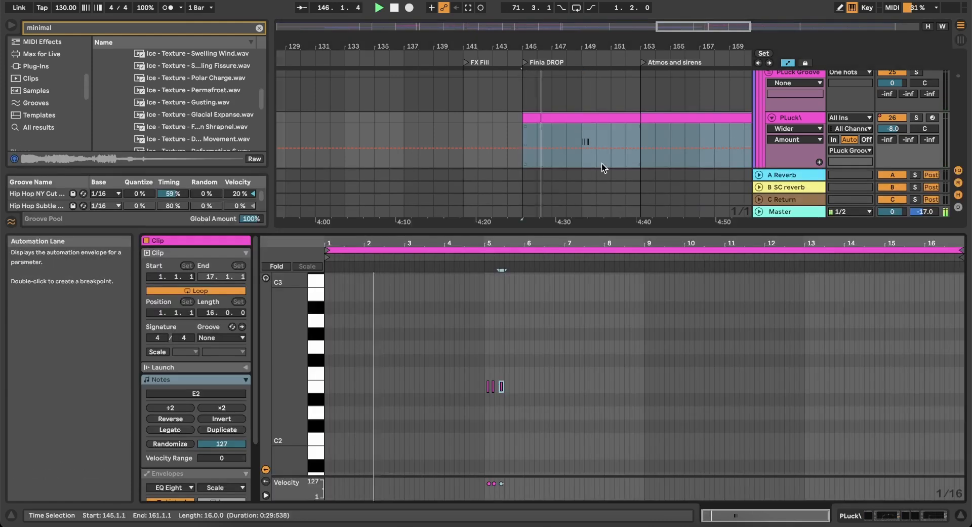
pyautogui.scroll(3, 602, 162)
pyautogui.click(521, 160)
pyautogui.scroll(5, 490, 387)
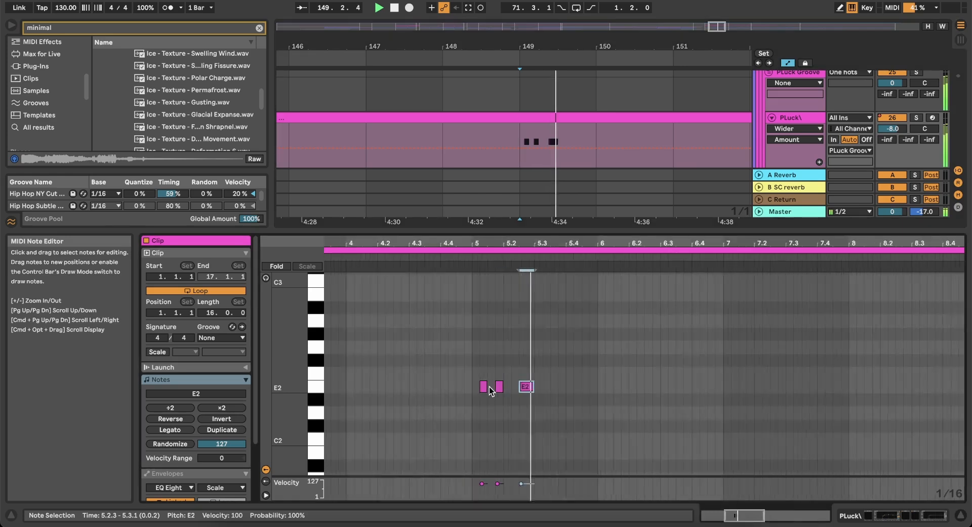
# Replace the short PLuck\ notes with one long E2 note from 5.1.1 to 5.3.1 and play it from bar 148.
pyautogui.press('space')
pyautogui.moveTo(465, 387); pyautogui.dragTo(596, 388)
pyautogui.press('space')
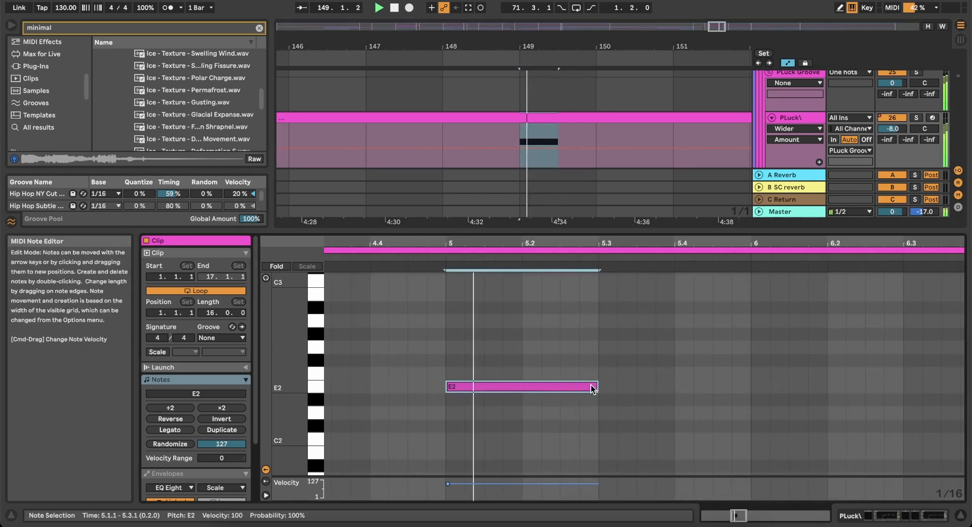
pyautogui.press('space')
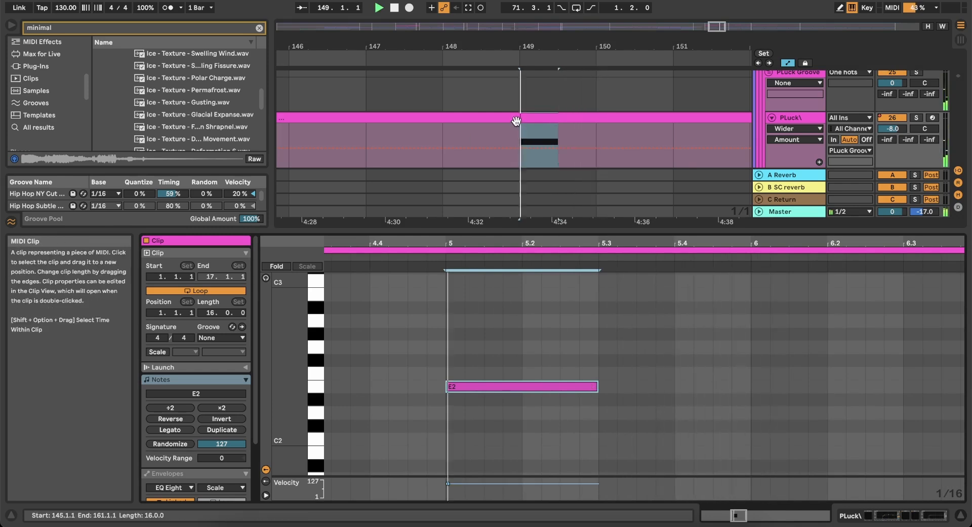
pyautogui.click(446, 134)
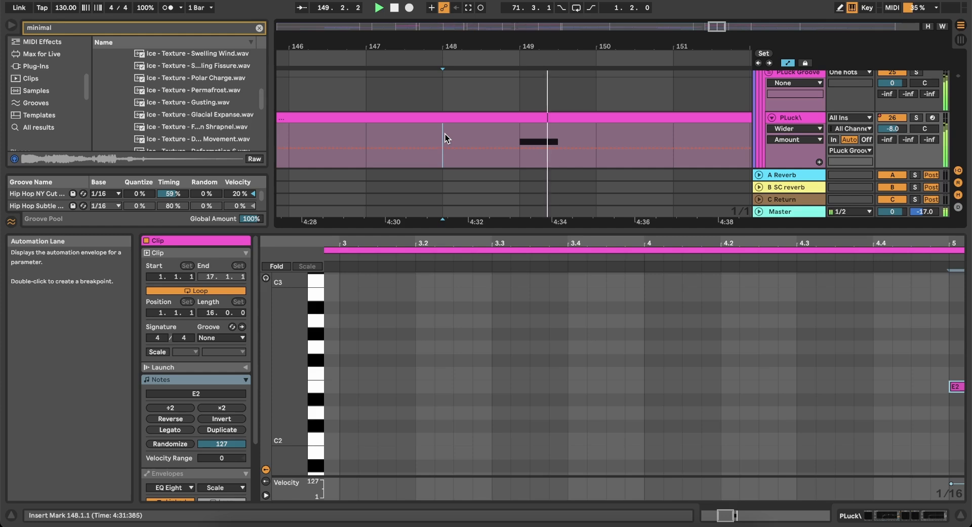
pyautogui.click(445, 134)
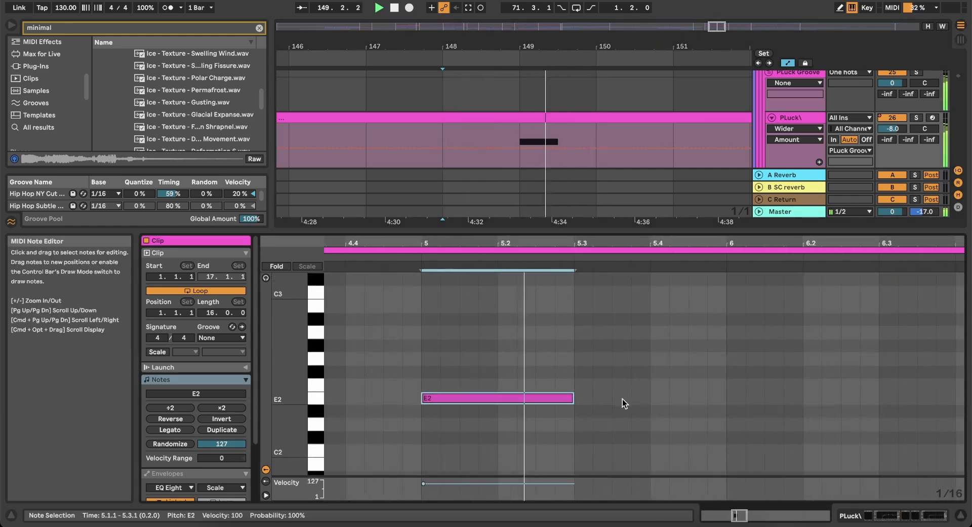
# Add a second E2 note, two sixteenths long, and shift it to start at 5.4.3 during playback.
pyautogui.doubleClick(622, 399)
pyautogui.moveTo(630, 398); pyautogui.dragTo(648, 401)
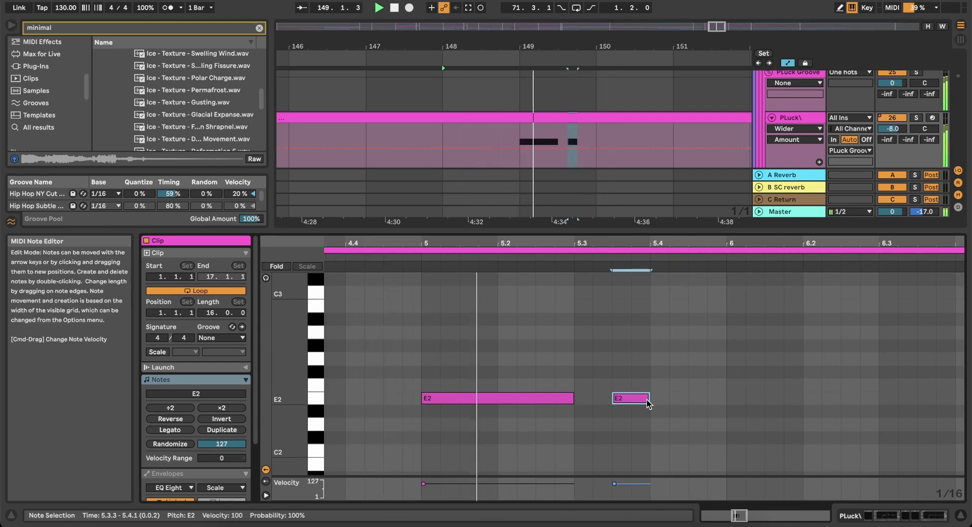
pyautogui.press('Right')
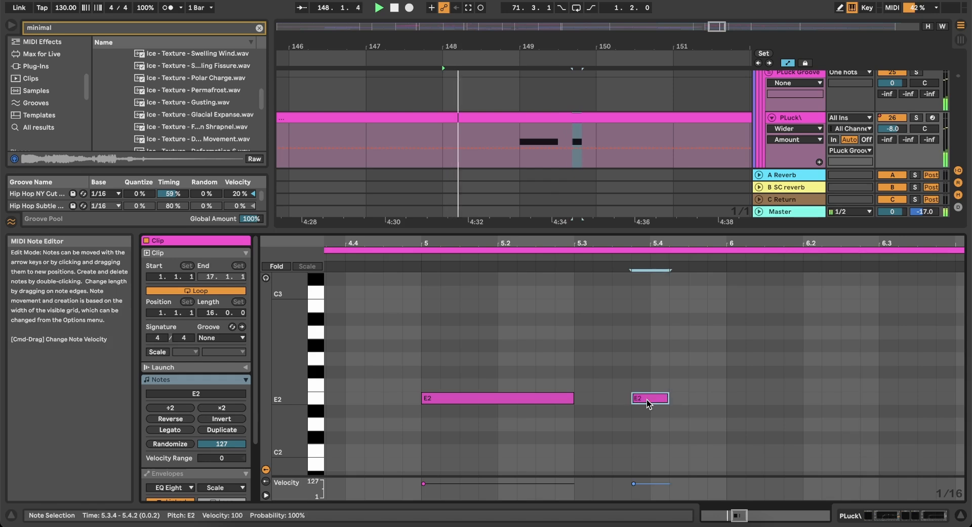
pyautogui.press('Right')
pyautogui.press('Right')
pyautogui.press('Right')
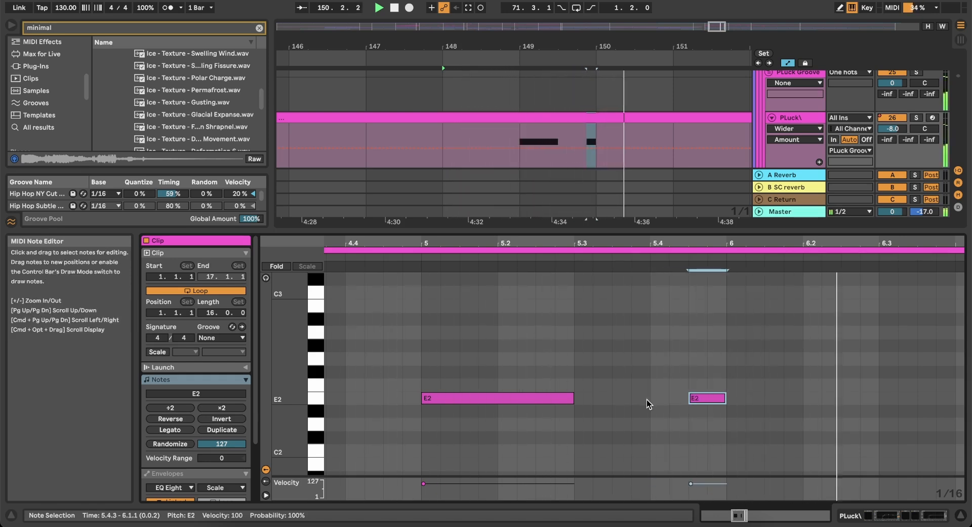
# Shrink the note editor, stop playback and look over the lower tracks around the final drop.
pyautogui.scroll(-2, 509, 91)
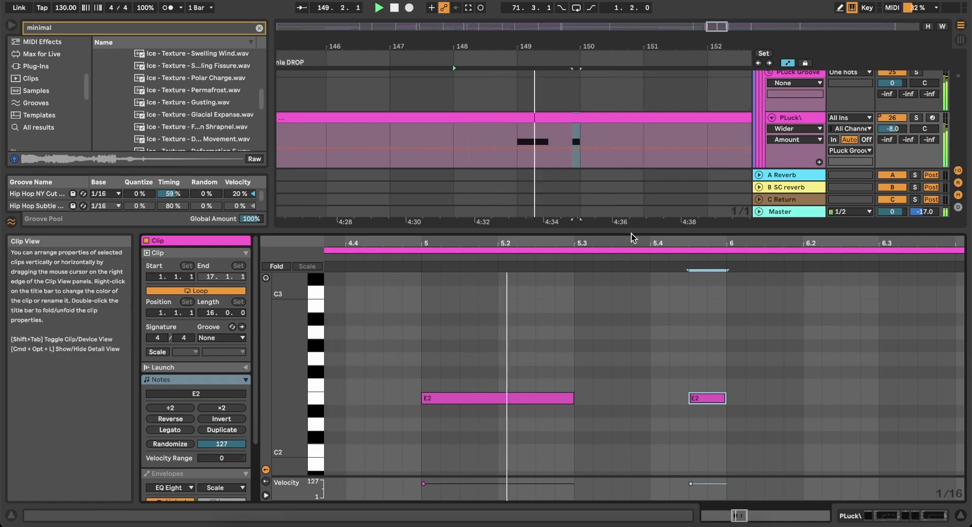
pyautogui.moveTo(631, 232); pyautogui.dragTo(614, 308)
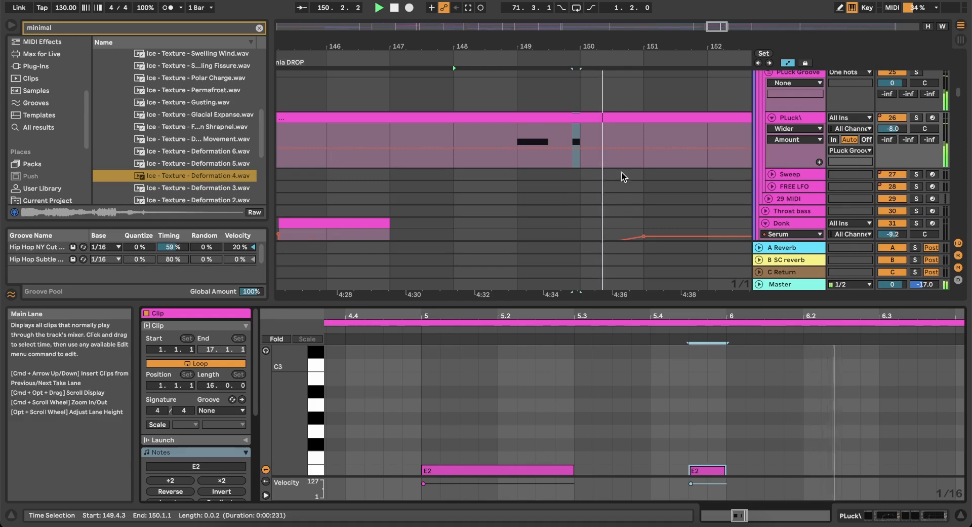
pyautogui.press('space')
pyautogui.scroll(-5, 621, 171)
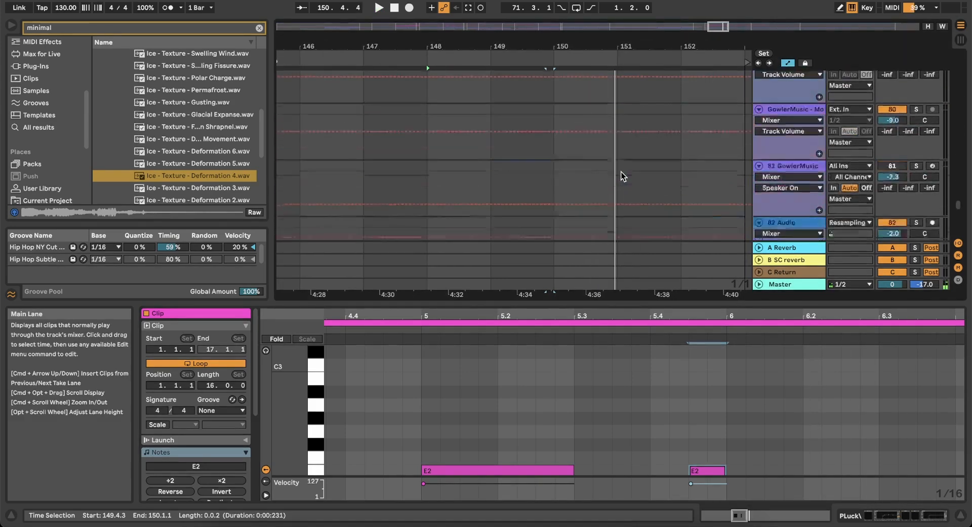
pyautogui.scroll(-3, 622, 172)
pyautogui.click(546, 179)
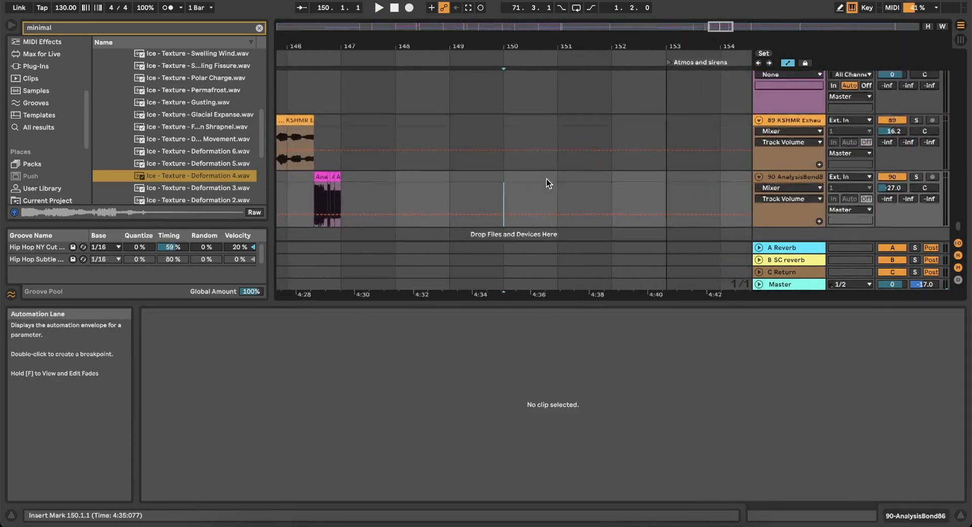
pyautogui.scroll(-3, 546, 178)
pyautogui.scroll(8, 540, 181)
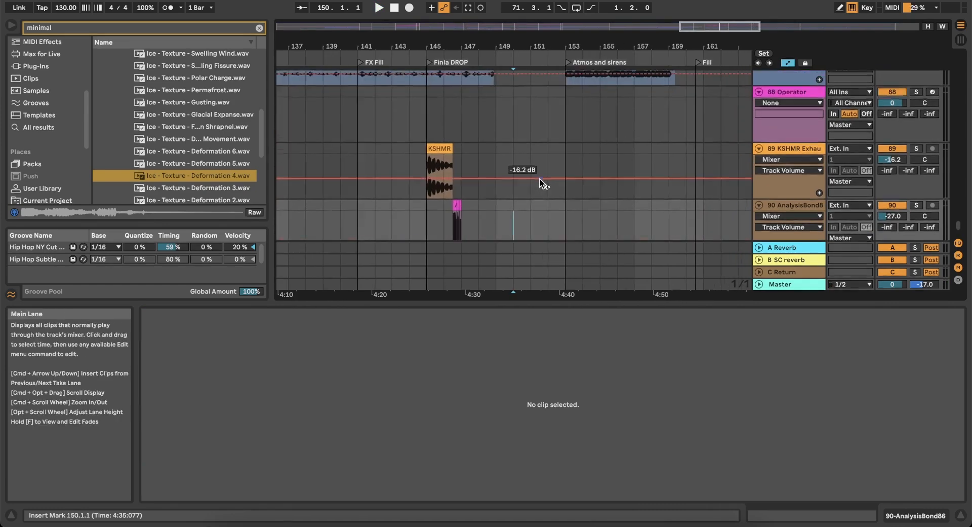
pyautogui.scroll(8, 541, 181)
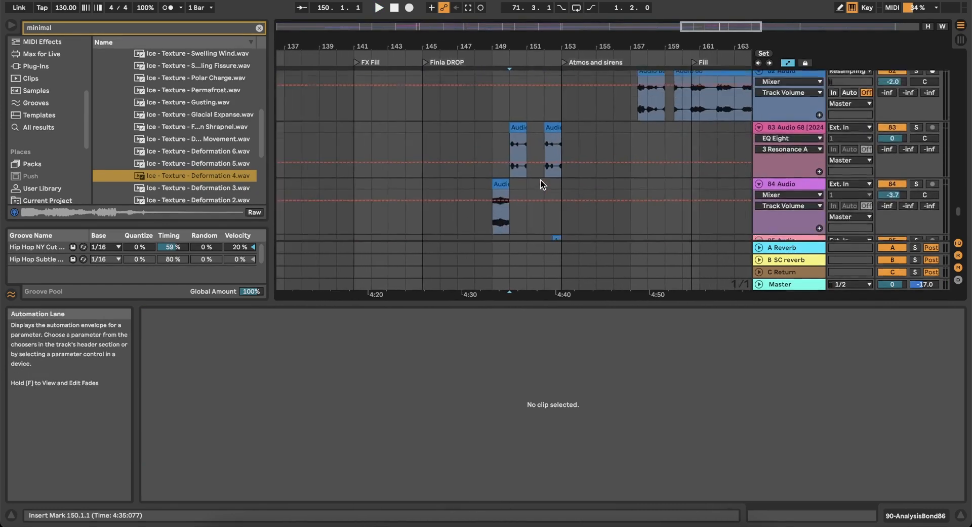
pyautogui.scroll(-3, 541, 180)
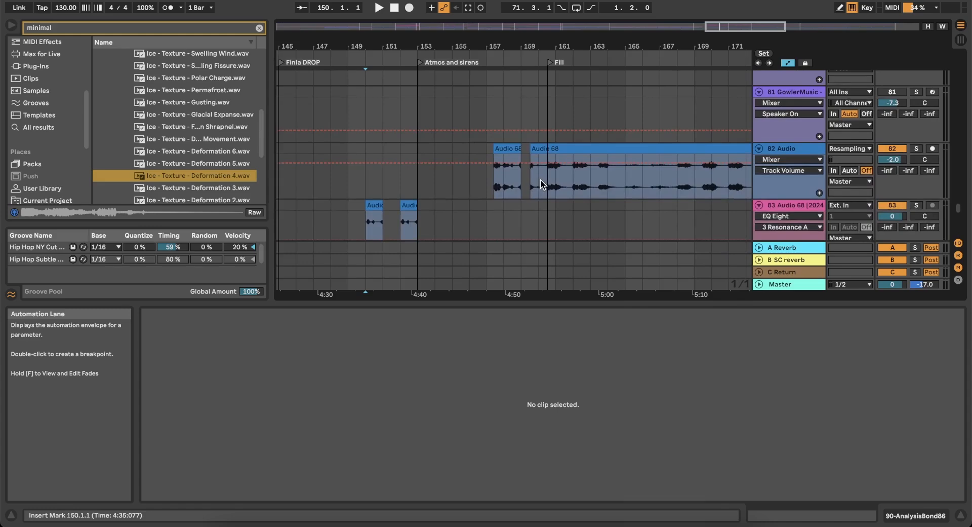
pyautogui.scroll(-10, 541, 180)
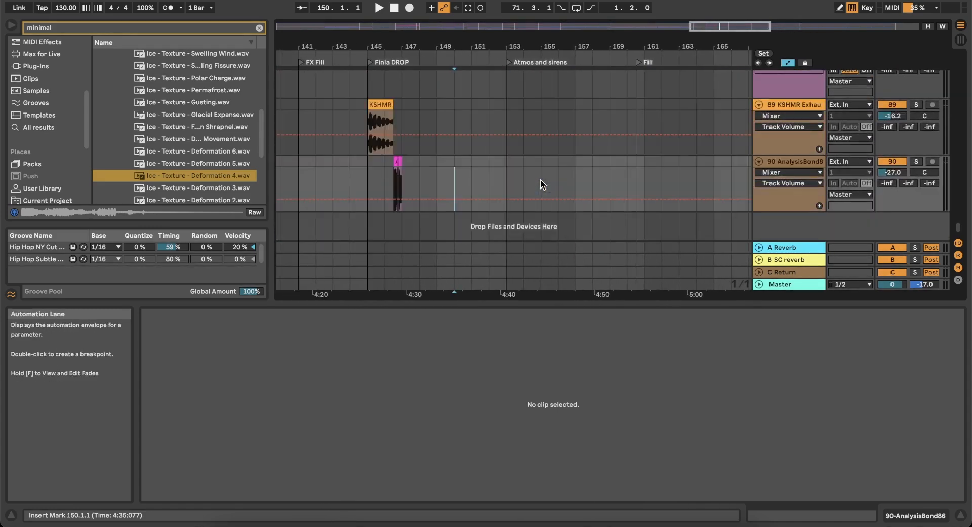
# Play the gap from bar 150 and insert a new MIDI track below the AnalysisBond track.
pyautogui.scroll(5, 506, 189)
pyautogui.press('space')
pyautogui.hscroll(-2, 505, 189)
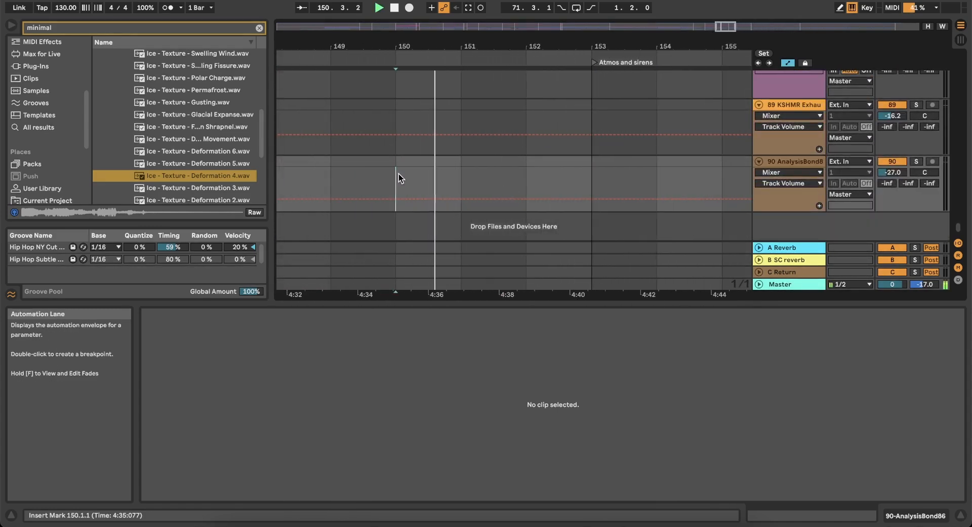
pyautogui.scroll(-3, 399, 175)
pyautogui.press('space')
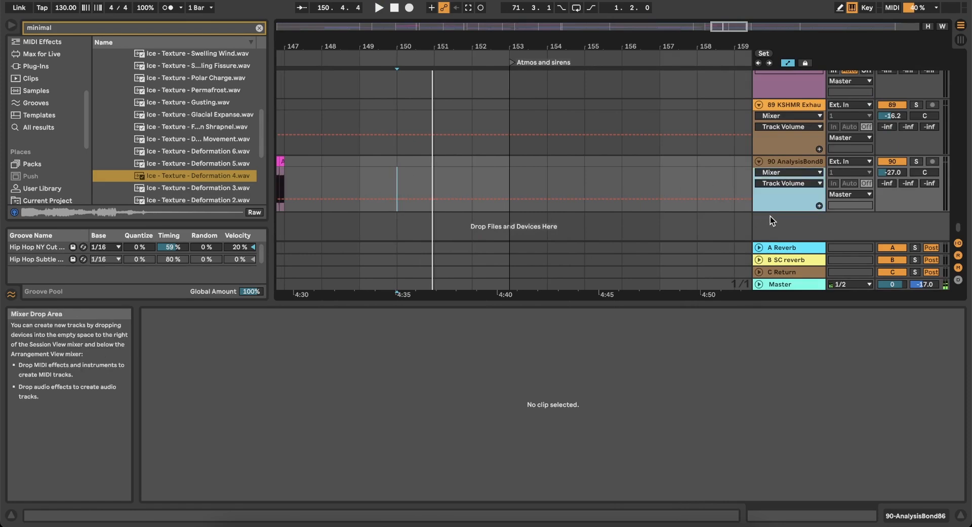
pyautogui.rightClick(772, 220)
pyautogui.click(794, 234)
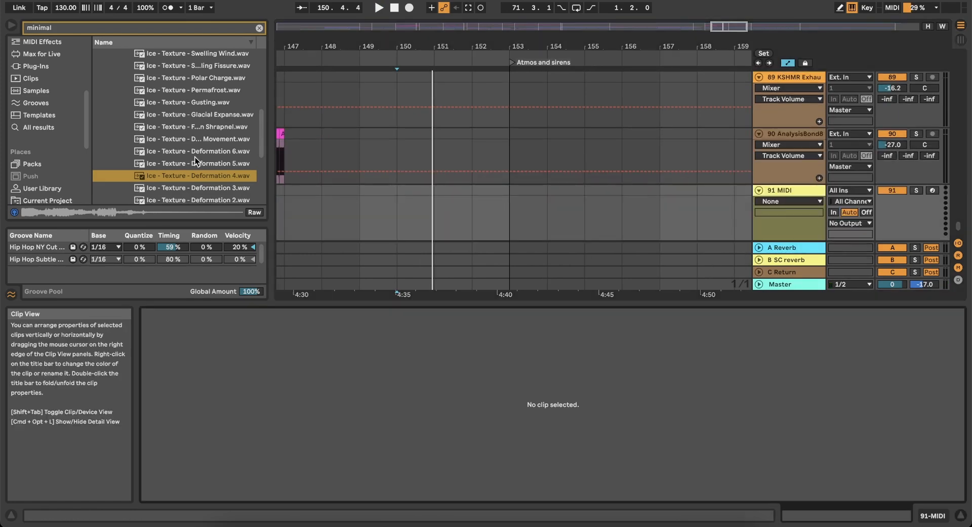
# Search the sample browser for "stone", expand the STONEWIRE Foley pack and widen the browser to read its 140BPM loop names.
pyautogui.click(95, 27)
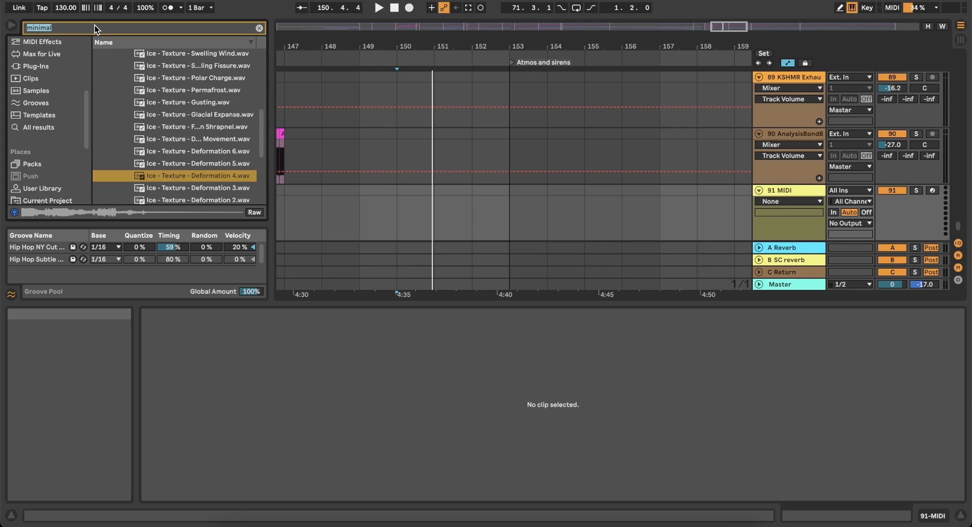
pyautogui.write('stone')
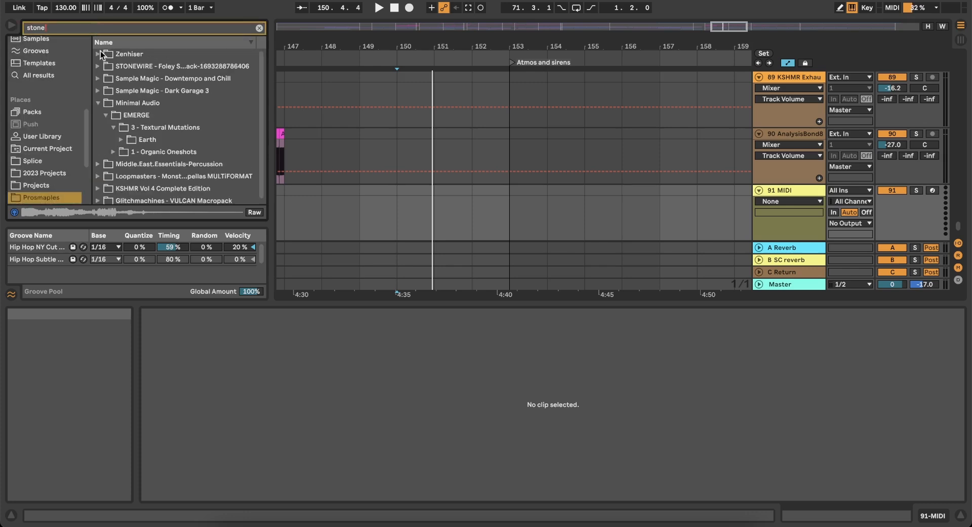
pyautogui.click(98, 67)
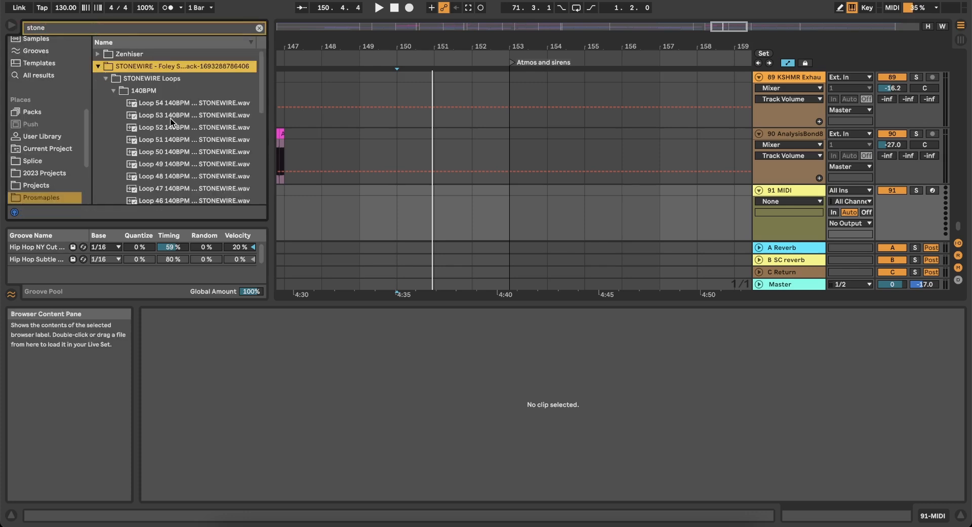
pyautogui.scroll(-3, 170, 118)
pyautogui.moveTo(269, 147); pyautogui.dragTo(356, 152)
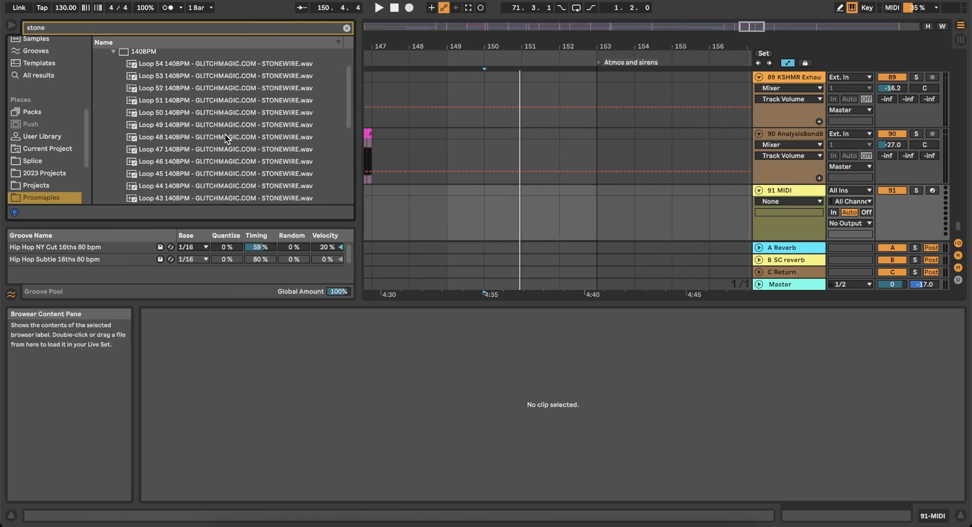
# Load the Loop 49 140BPM STONEWIRE sample as an instrument on the new MIDI track.
pyautogui.click(211, 123)
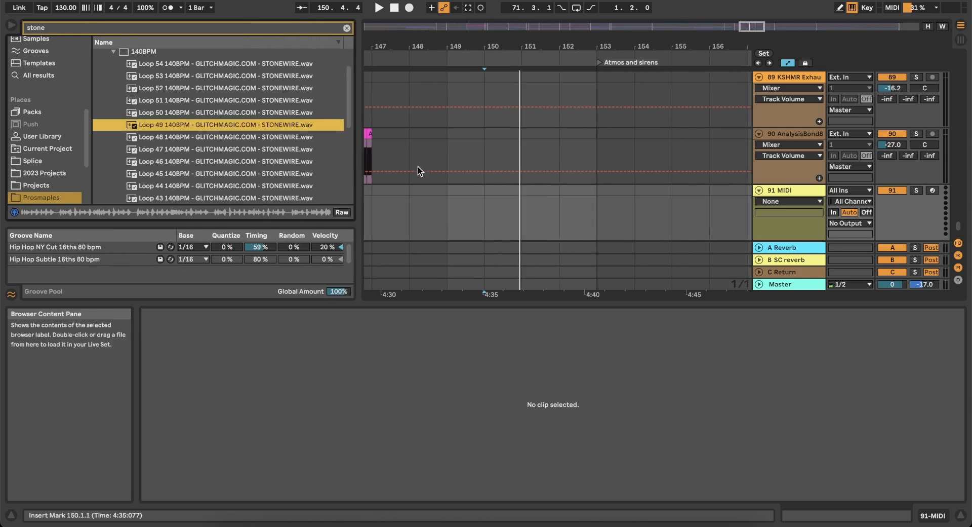
pyautogui.click(778, 188)
pyautogui.click(219, 126)
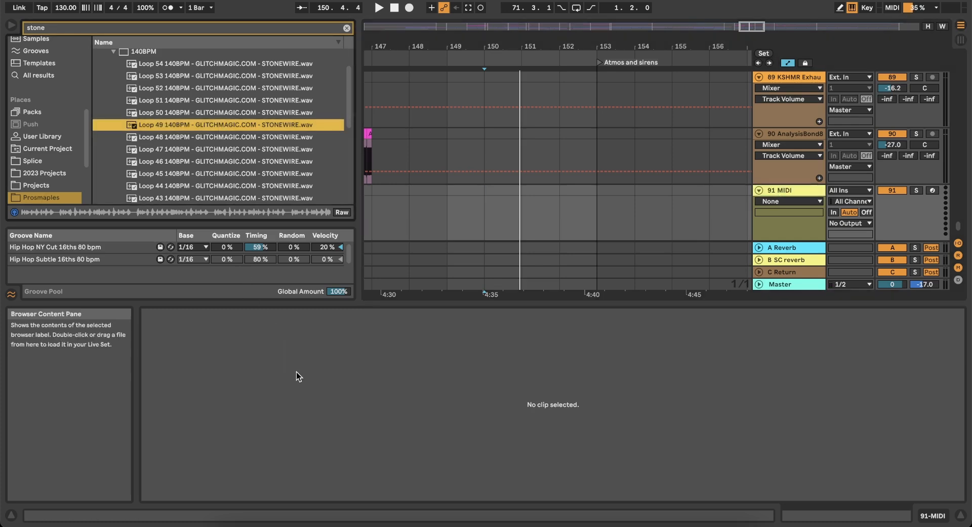
pyautogui.click(785, 191)
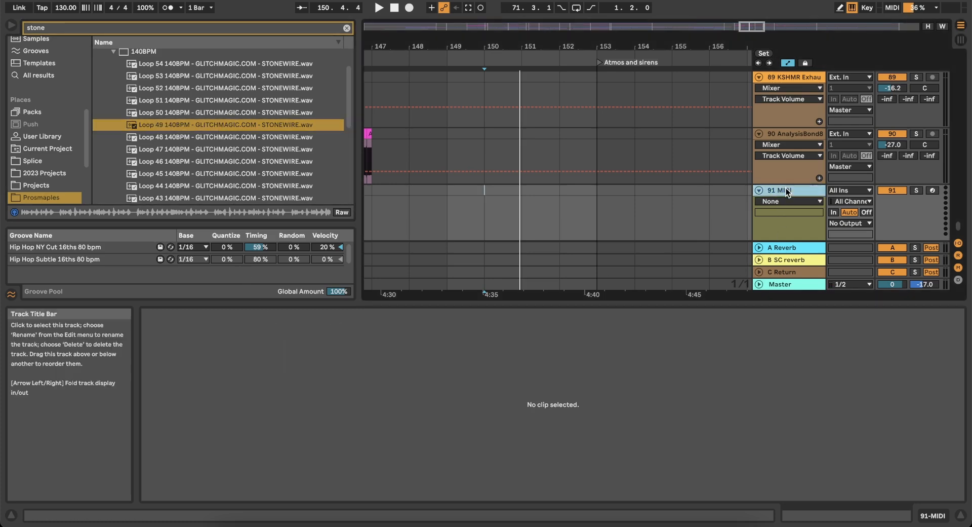
pyautogui.click(254, 124)
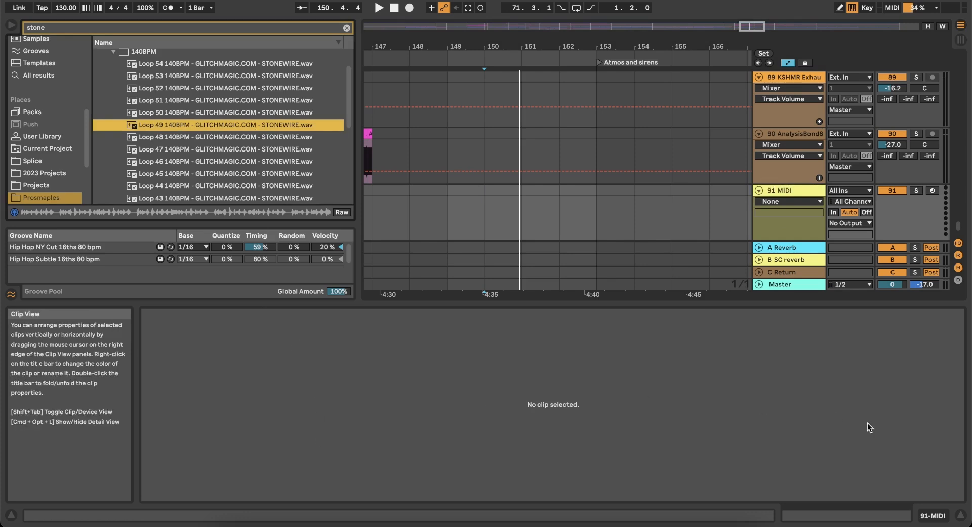
pyautogui.click(780, 190)
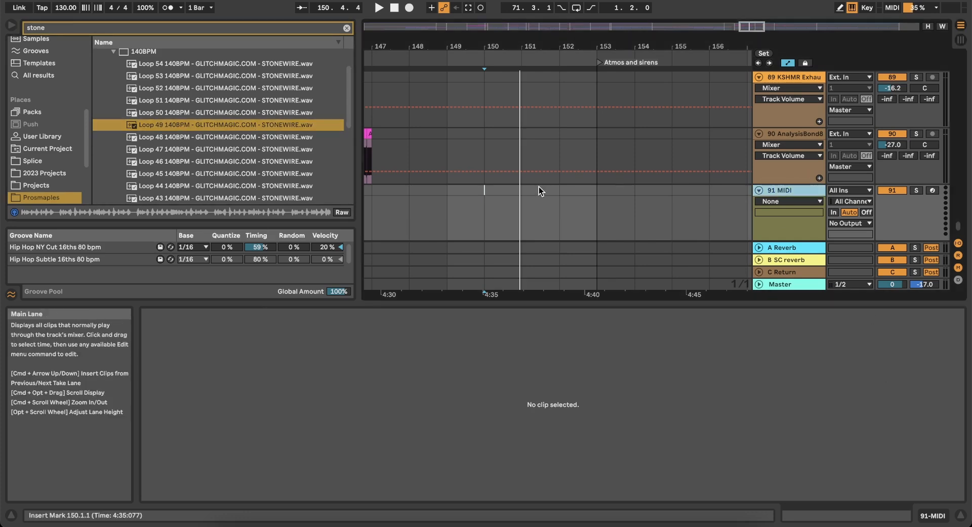
pyautogui.scroll(-5, 539, 191)
pyautogui.scroll(-3, 539, 191)
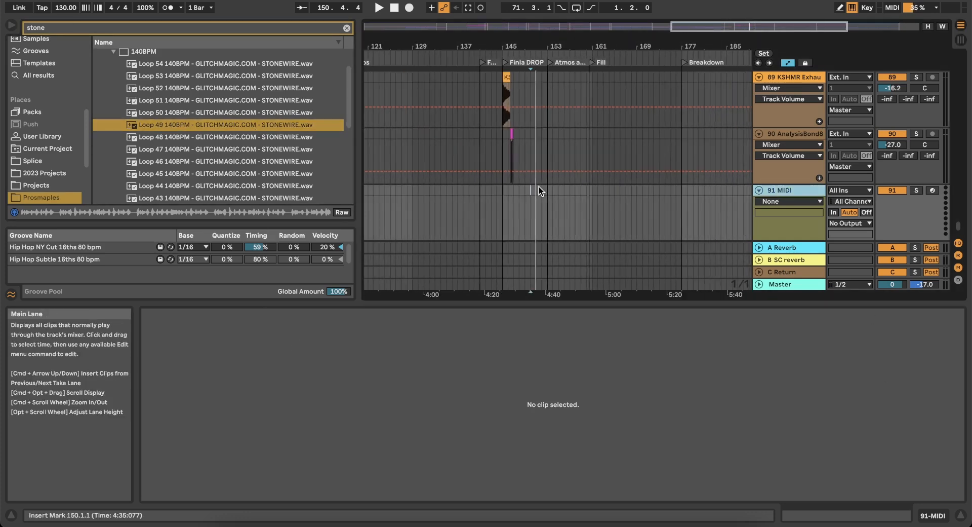
pyautogui.doubleClick(205, 125)
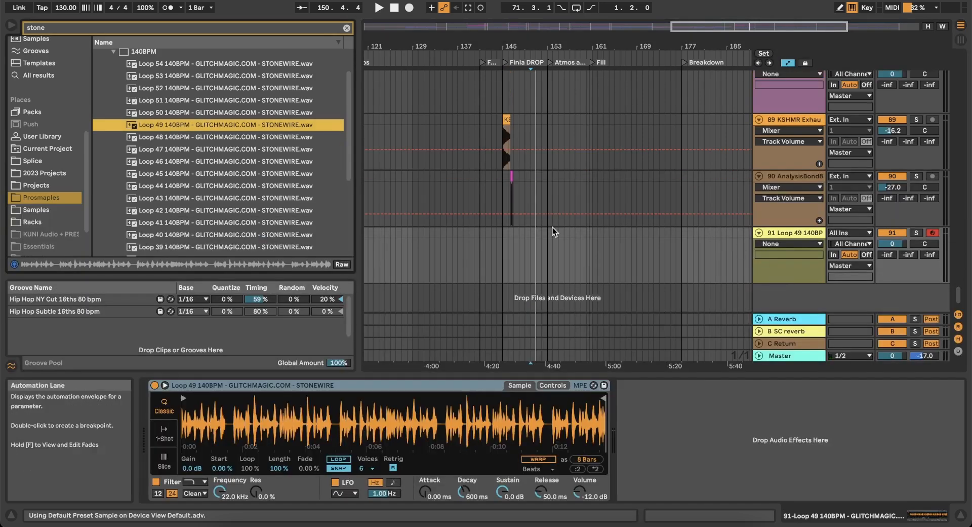
# Create a two-bar MIDI clip from bar 149 on the Loop 49 track and add a sixteenth-long C3 note at its start.
pyautogui.scroll(6, 510, 241)
pyautogui.click(591, 245)
pyautogui.press('space')
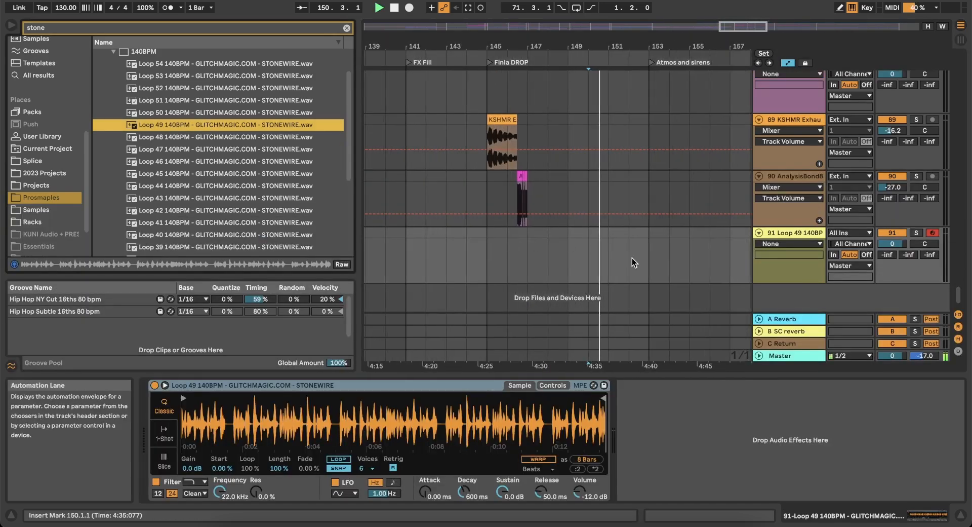
pyautogui.scroll(4, 632, 258)
pyautogui.click(435, 248)
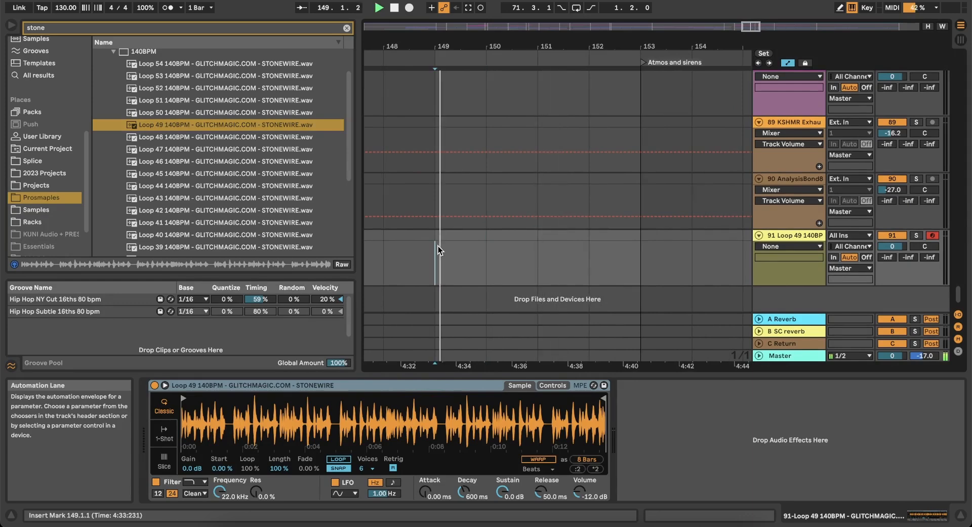
pyautogui.moveTo(439, 246); pyautogui.dragTo(545, 232)
pyautogui.press('super+shift+m')
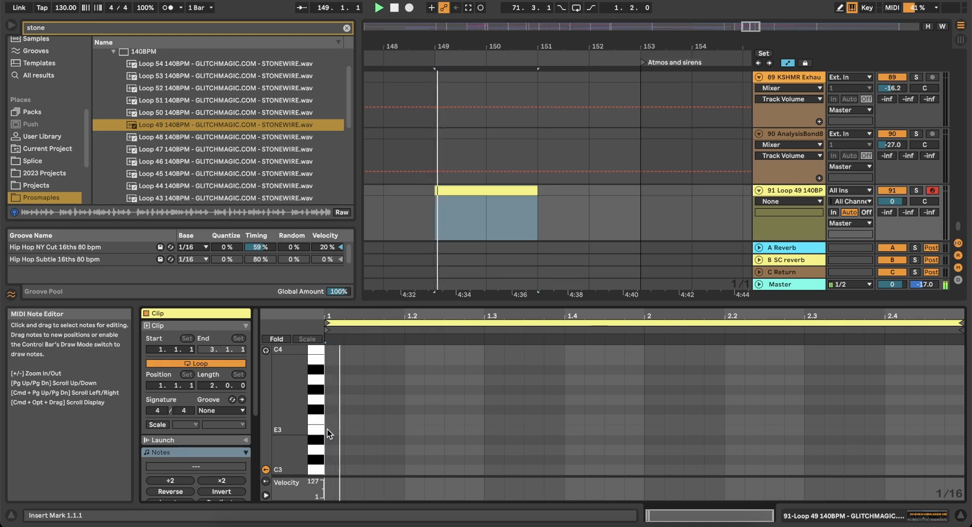
pyautogui.press('space')
pyautogui.doubleClick(332, 465)
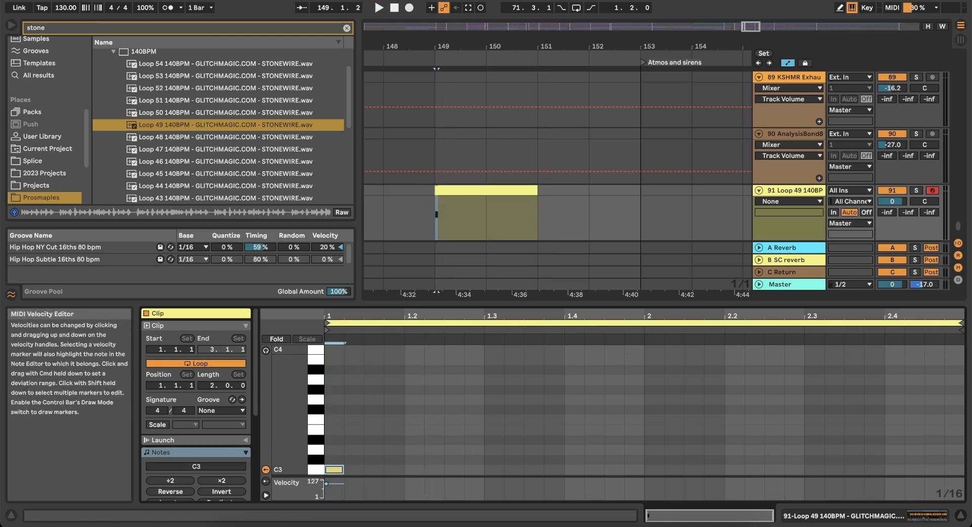
# Search the MIDI effects for "arpegg" and add the Arpeggiator before the sample instrument.
pyautogui.click(927, 514)
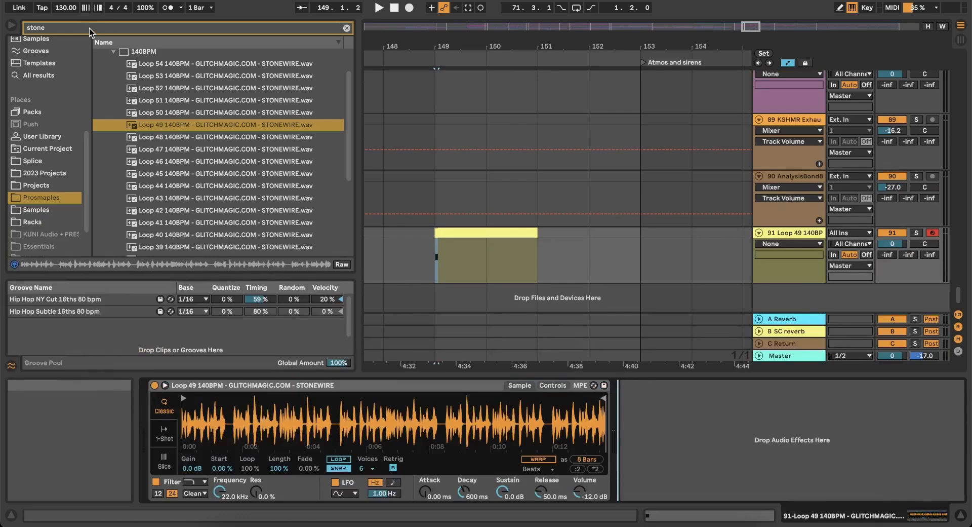
pyautogui.hotkey('ctrl', 'f')
pyautogui.write('arpegg')
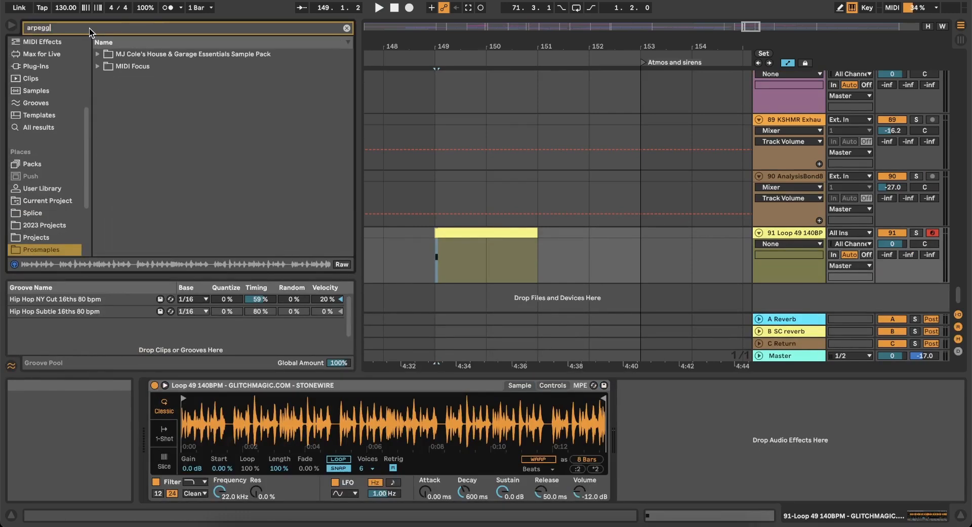
pyautogui.scroll(5, 65, 124)
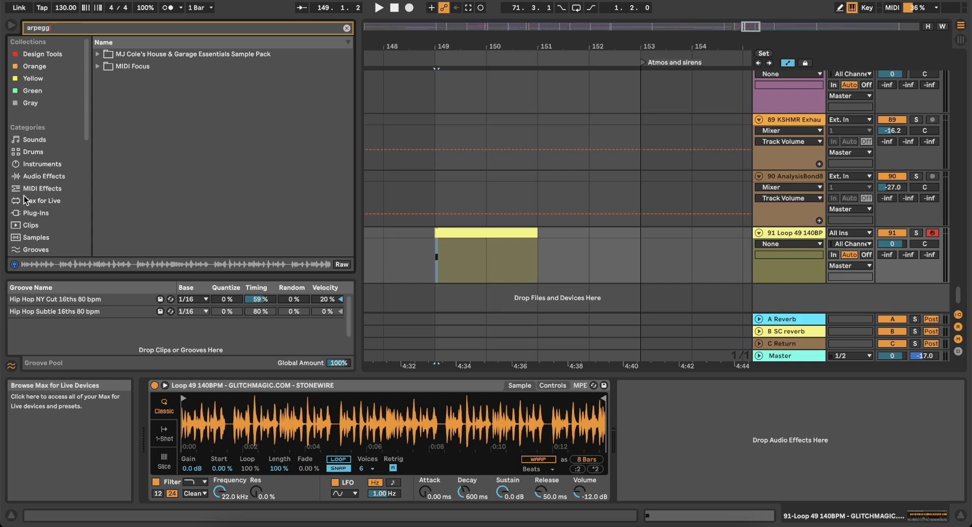
pyautogui.click(38, 187)
pyautogui.doubleClick(122, 54)
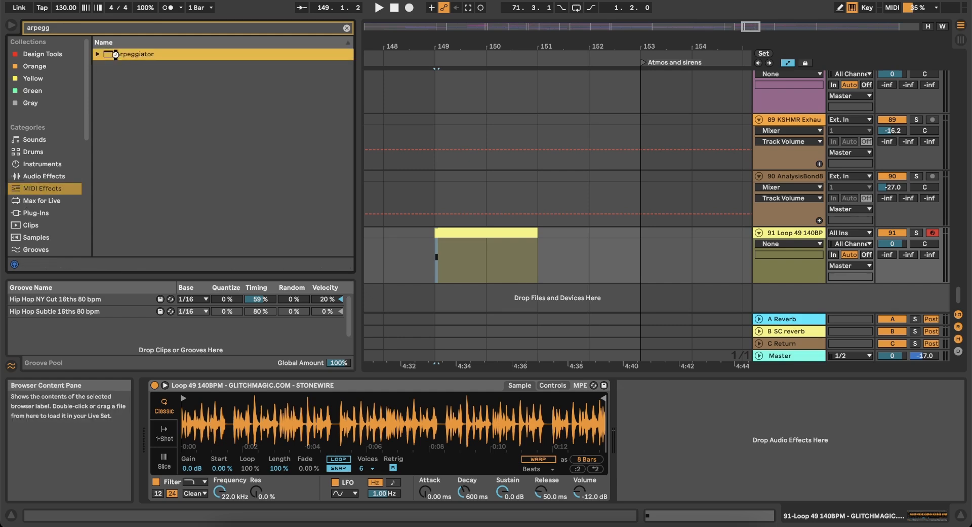
# Insert an audio track below the Loop 49 track, set its input to Resampling and arm it for recording.
pyautogui.rightClick(791, 305)
pyautogui.press('Return')
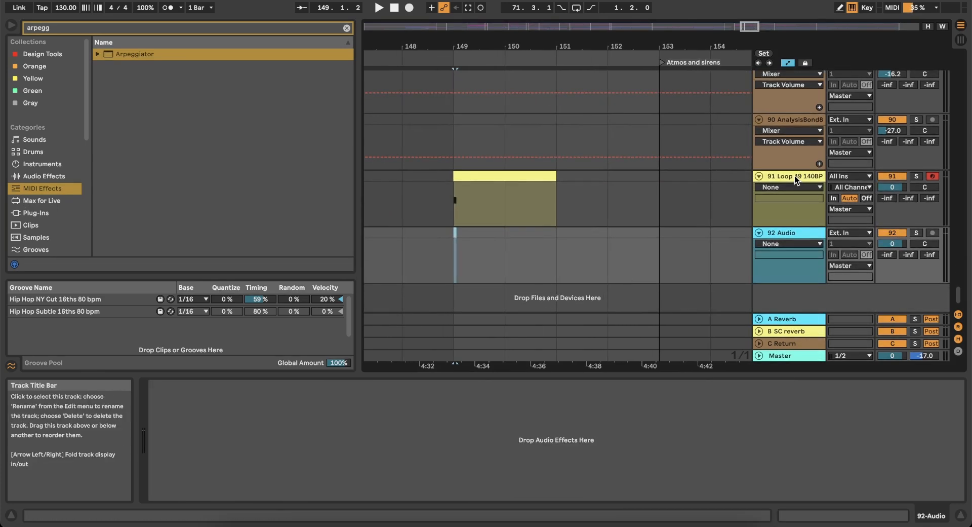
pyautogui.click(805, 182)
pyautogui.click(852, 233)
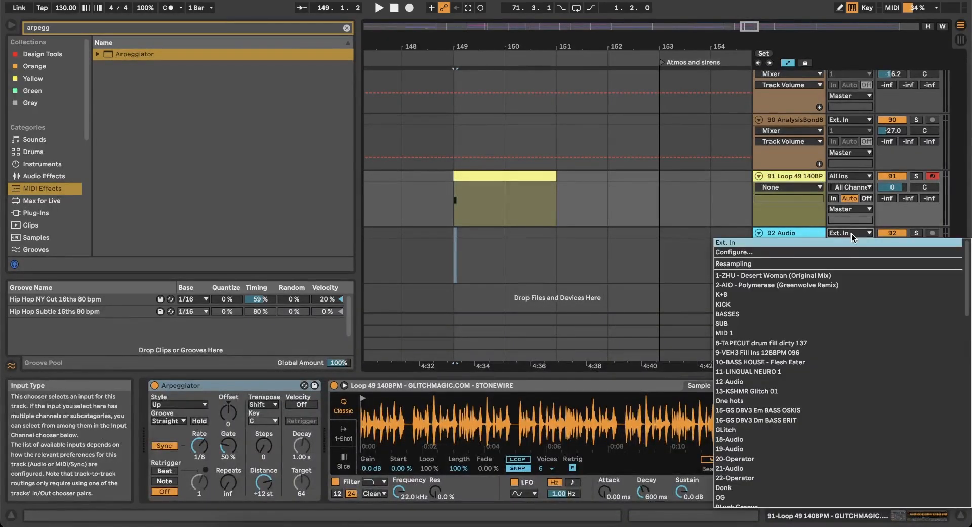
pyautogui.click(813, 264)
pyautogui.click(455, 238)
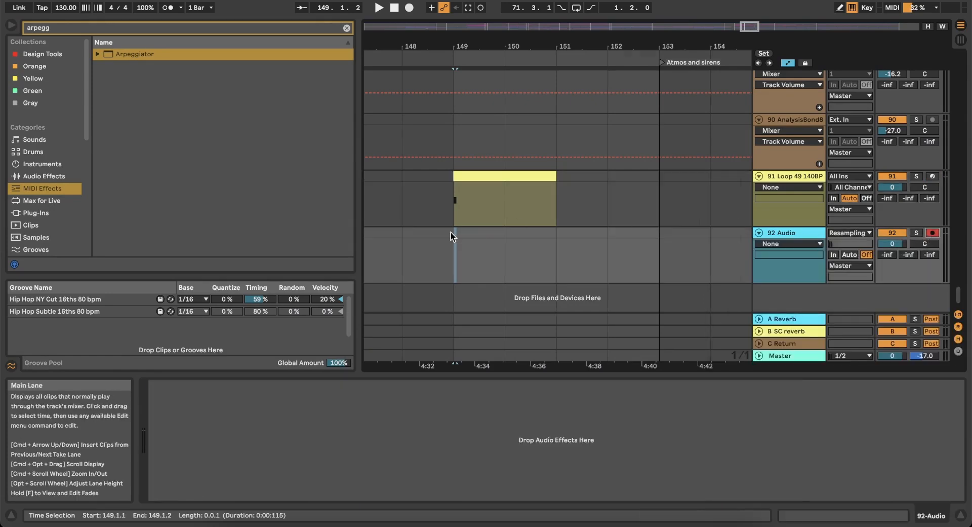
pyautogui.press('-')
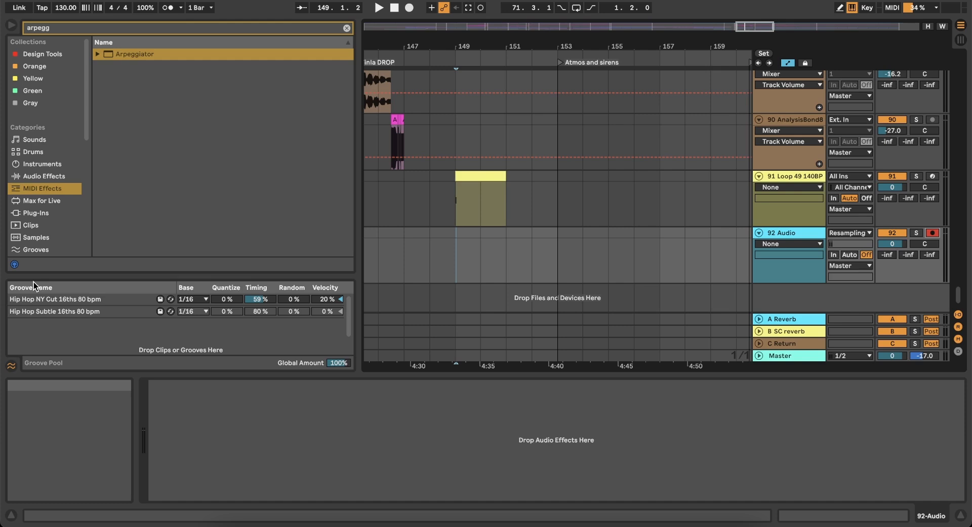
# Lengthen the C3 note to fill the two-bar clip with Legato and play it back.
pyautogui.click(462, 177)
pyautogui.press('space')
pyautogui.press('space')
pyautogui.click(697, 516)
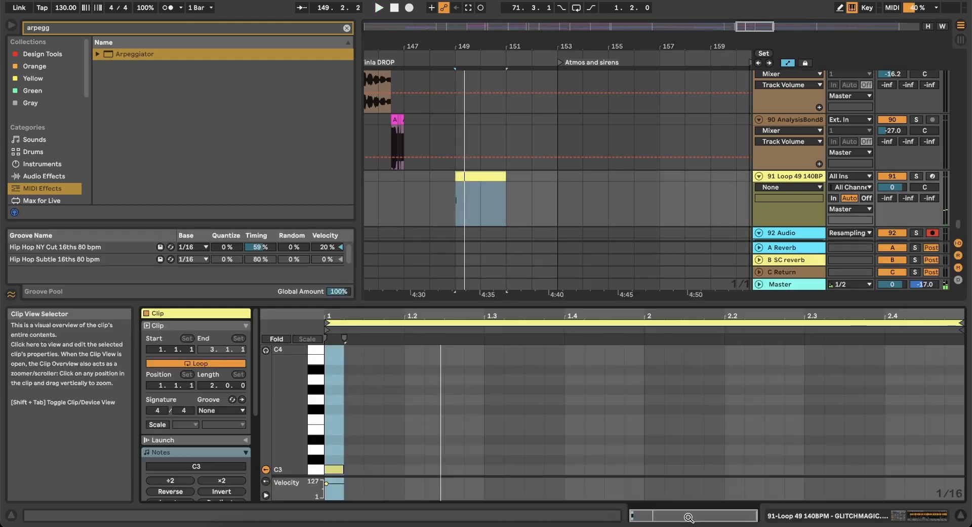
pyautogui.click(340, 469)
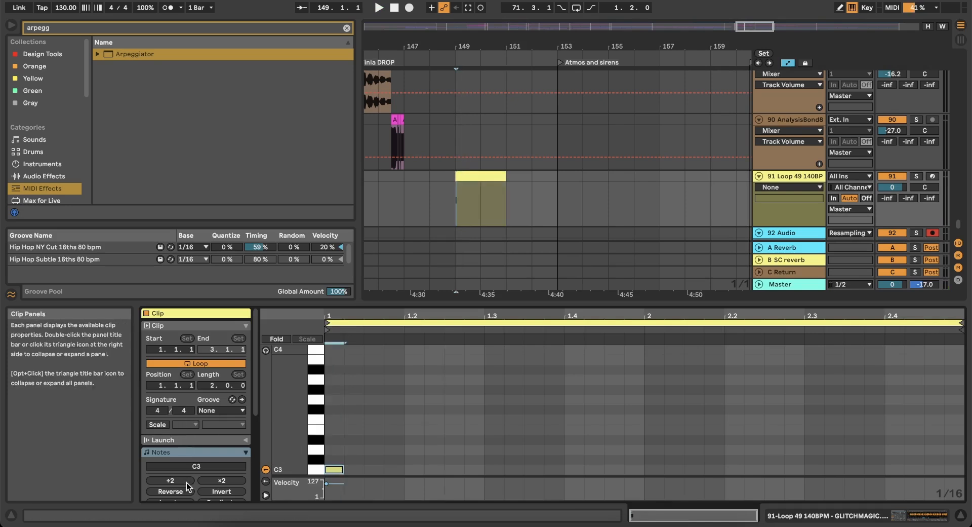
pyautogui.scroll(-2, 187, 483)
pyautogui.click(173, 456)
pyautogui.press('space')
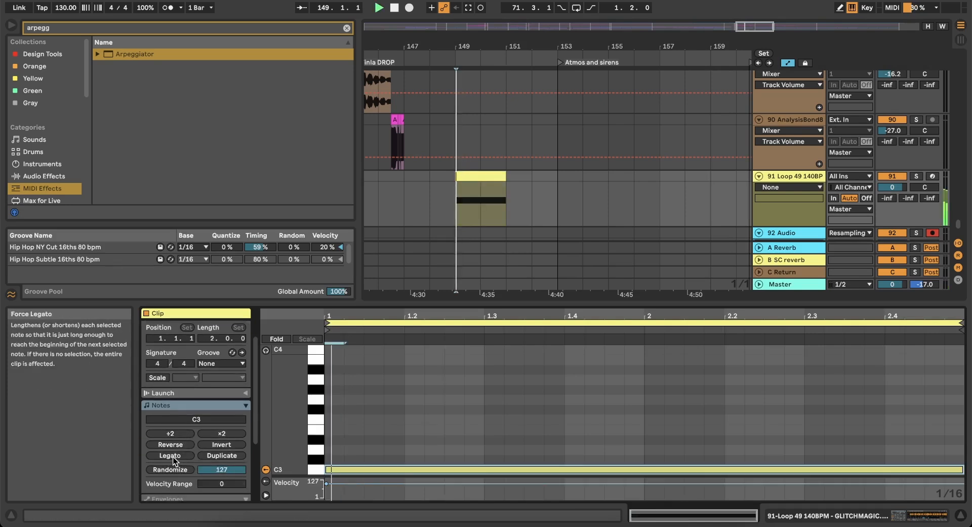
# Solo the Loop 49 track and set the Arpeggiator's rate to 1/16 while auditioning the clip.
pyautogui.click(915, 177)
pyautogui.press('space')
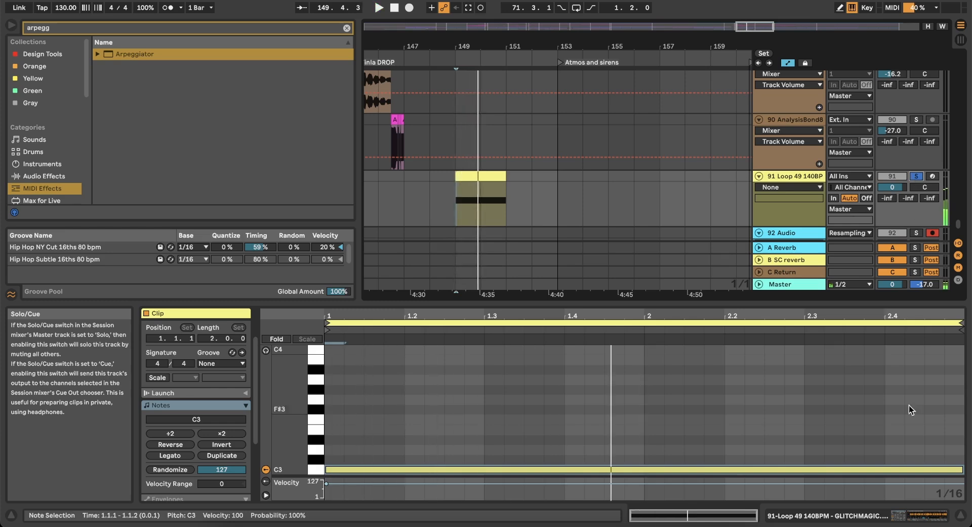
pyautogui.click(929, 515)
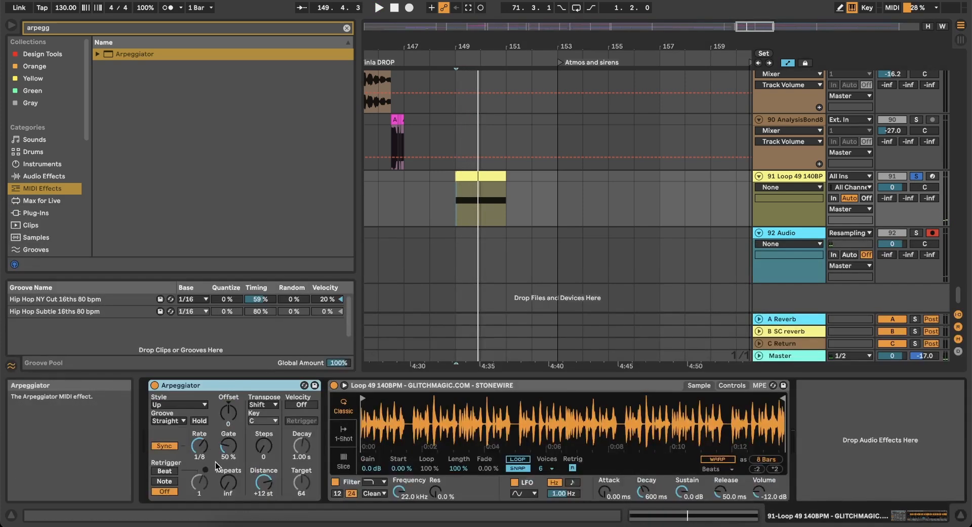
pyautogui.press('space')
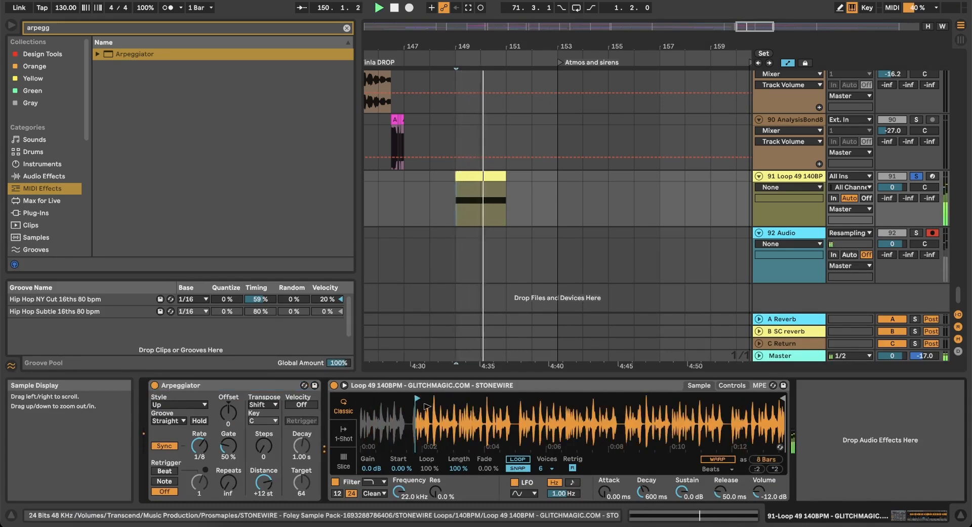
pyautogui.press('space')
pyautogui.moveTo(200, 445); pyautogui.dragTo(199, 441)
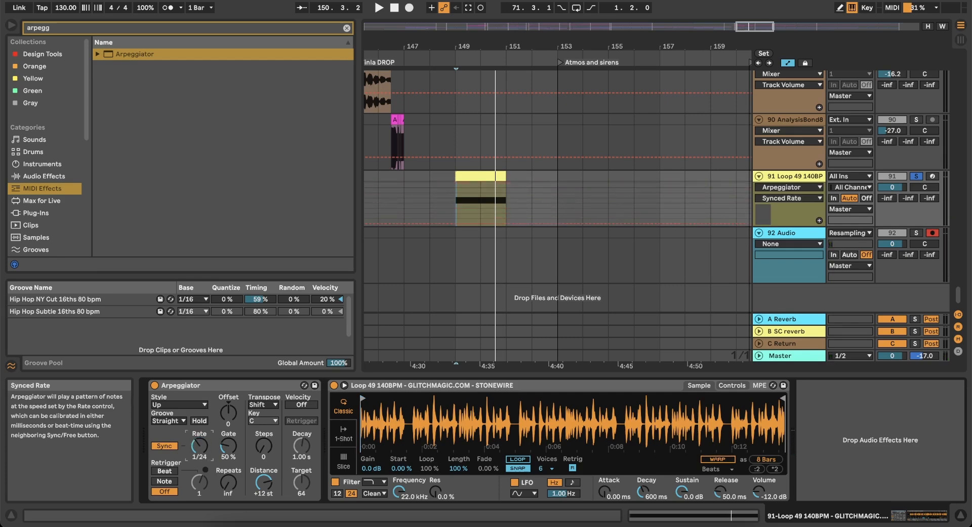
pyautogui.moveTo(193, 450); pyautogui.dragTo(193, 446)
pyautogui.press('space')
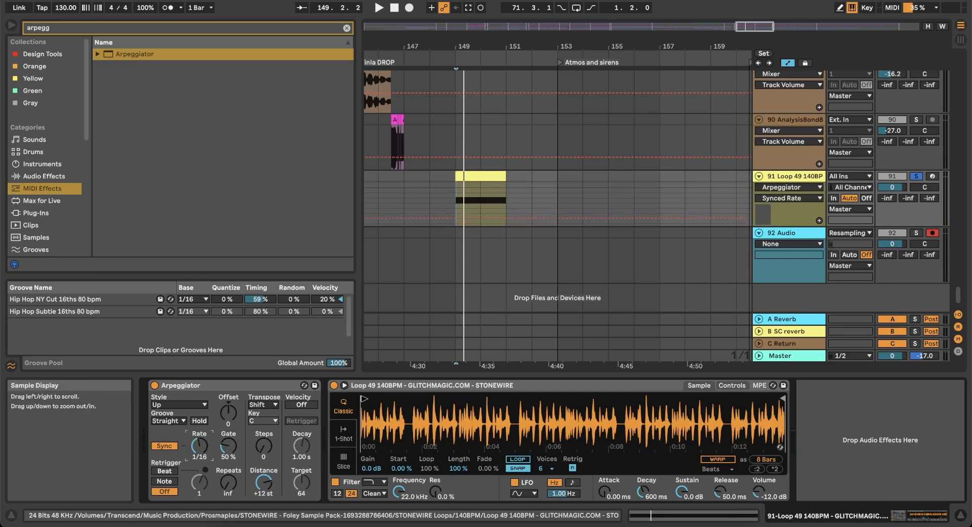
# Convert the Loop 49 instrument from Simpler to Sampler.
pyautogui.click(733, 385)
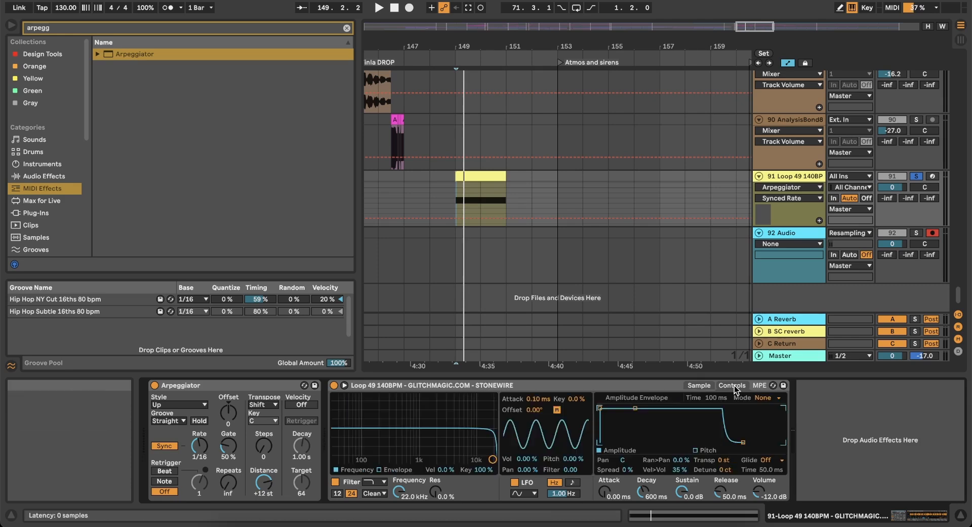
pyautogui.rightClick(561, 385)
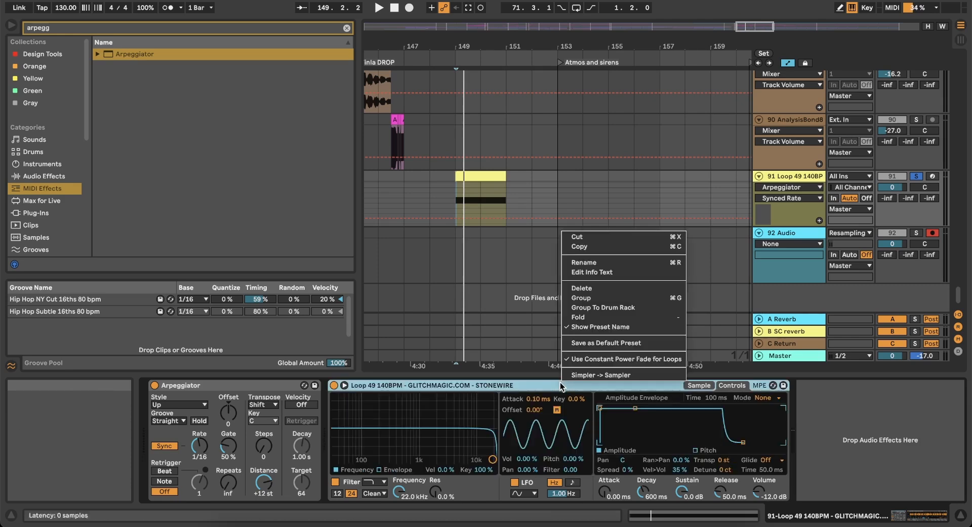
pyautogui.click(602, 375)
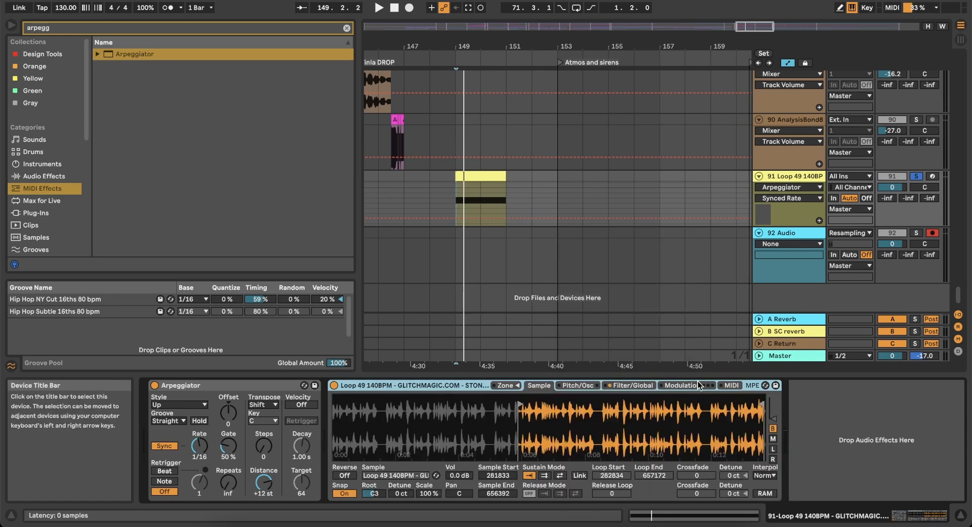
# Route Velocity to Loop Start in the Sampler's MIDI modulation settings with an amount of 100.
pyautogui.click(736, 386)
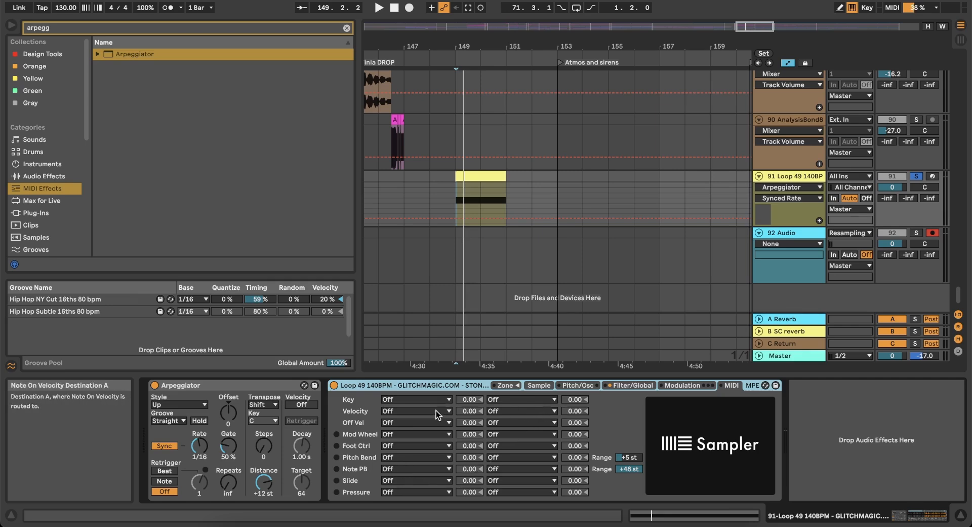
pyautogui.click(428, 399)
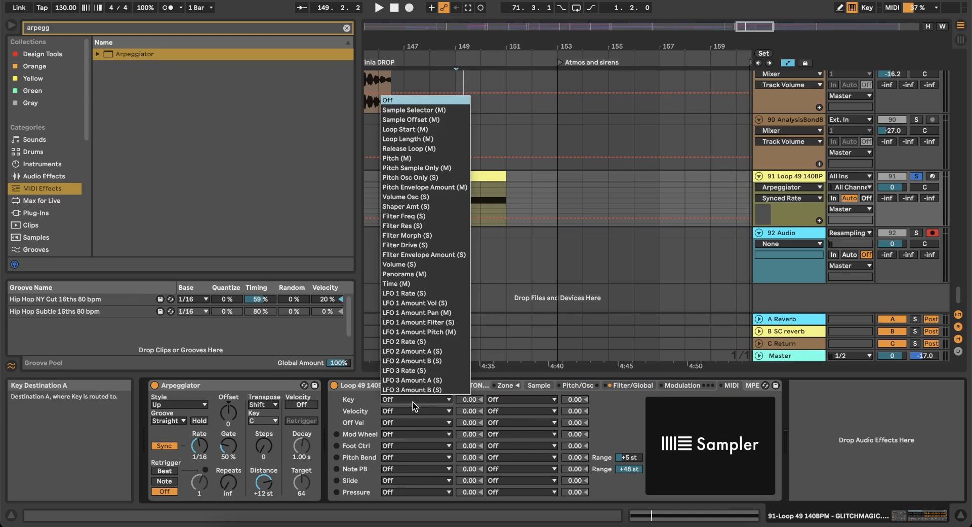
pyautogui.click(360, 412)
pyautogui.click(390, 412)
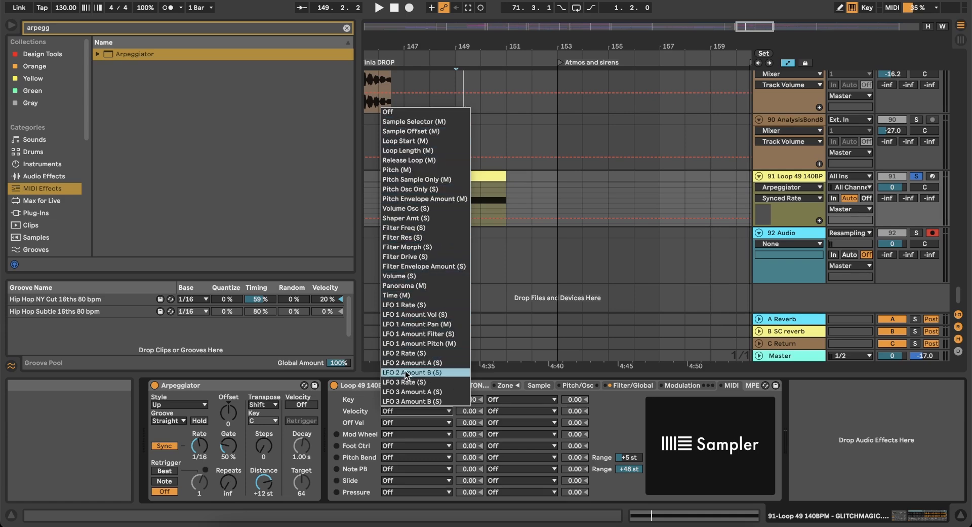
pyautogui.click(396, 140)
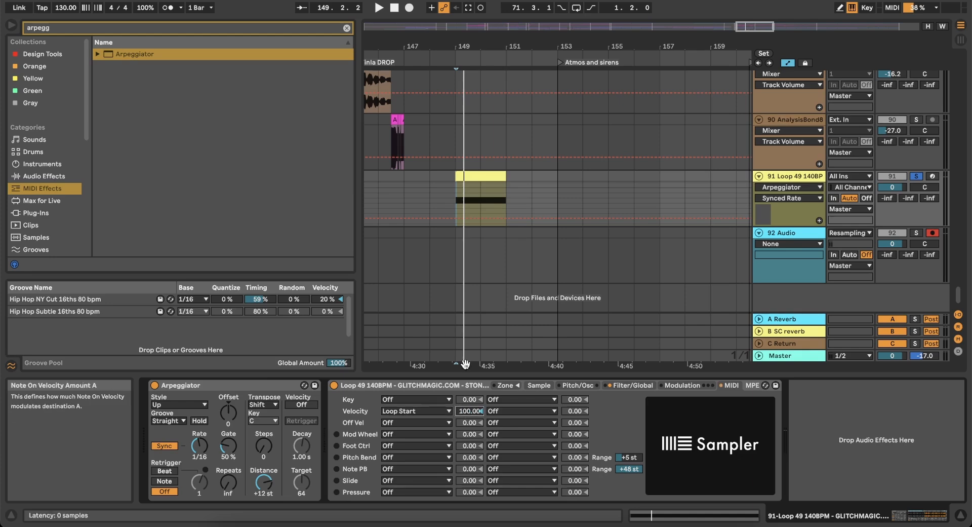
# Replace the long C3 note in the Loop 49 clip with a 1/16 C3 note at 1.1.1.
pyautogui.click(482, 176)
pyautogui.click(742, 514)
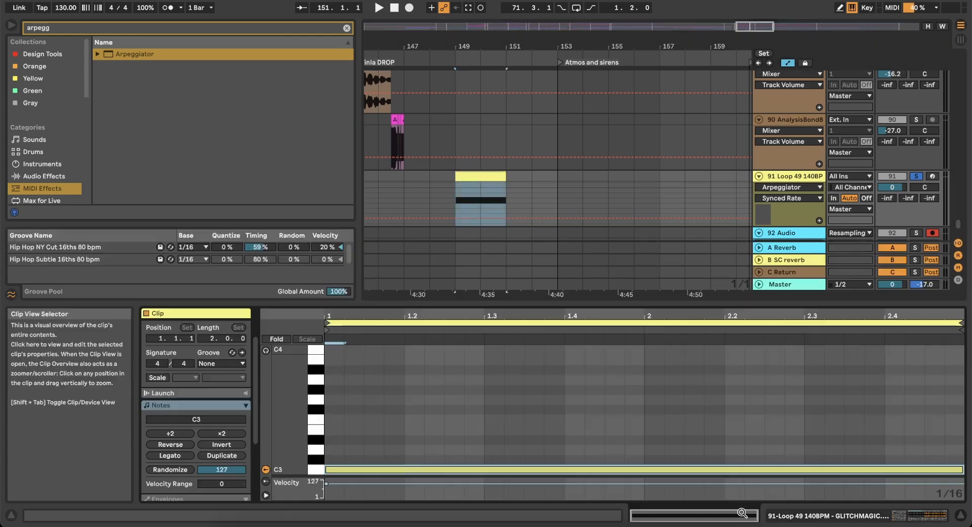
pyautogui.doubleClick(388, 470)
pyautogui.doubleClick(336, 468)
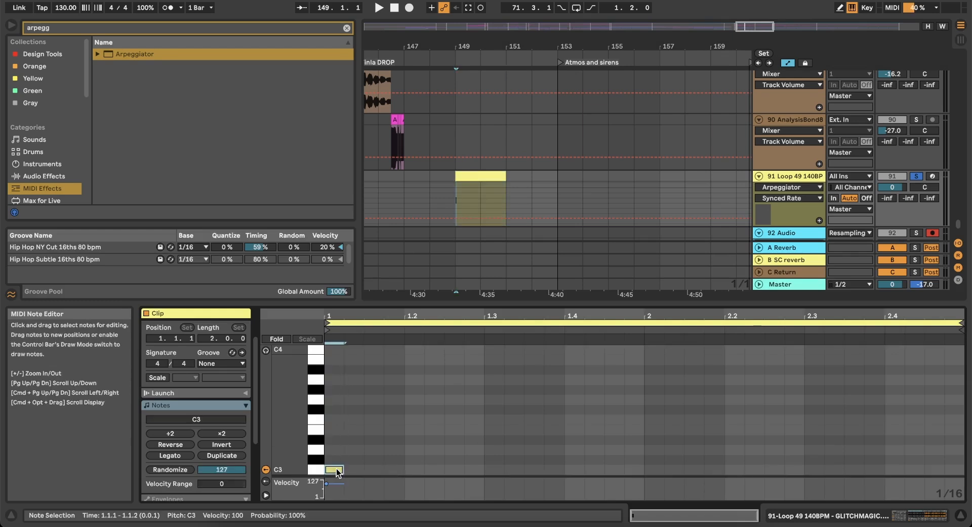
# Duplicate the 1/16 C3 note repeatedly until consecutive sixteenths fill both bars of the clip.
pyautogui.press('super+d')
pyautogui.press('super+d')
pyautogui.press('super+d')
pyautogui.press('super+d')
pyautogui.press('super+d')
pyautogui.press('super+d')
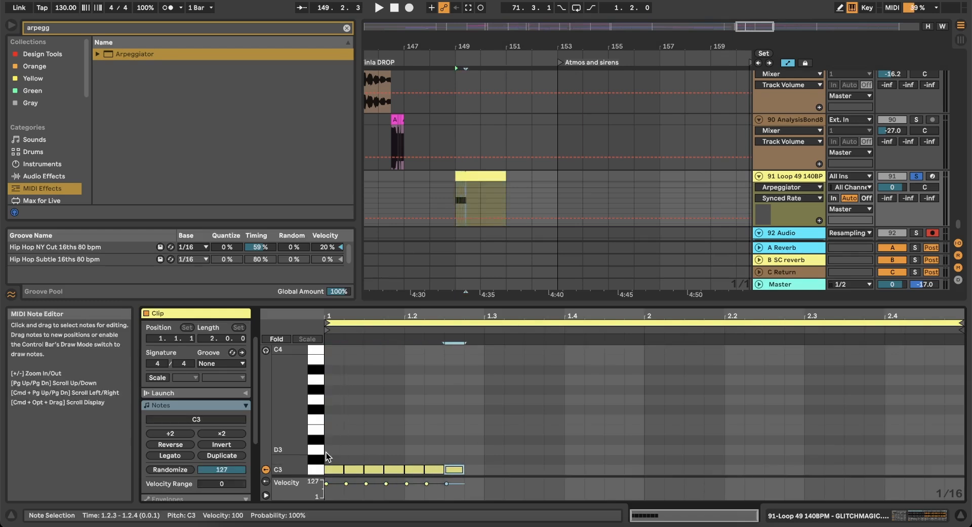
pyautogui.moveTo(326, 452); pyautogui.dragTo(400, 487)
pyautogui.press('super+d')
pyautogui.press('super+d')
pyautogui.press('super+d')
pyautogui.press('super+d')
pyautogui.press('super+d')
pyautogui.press('super+d')
pyautogui.press('super+d')
pyautogui.press('super+d')
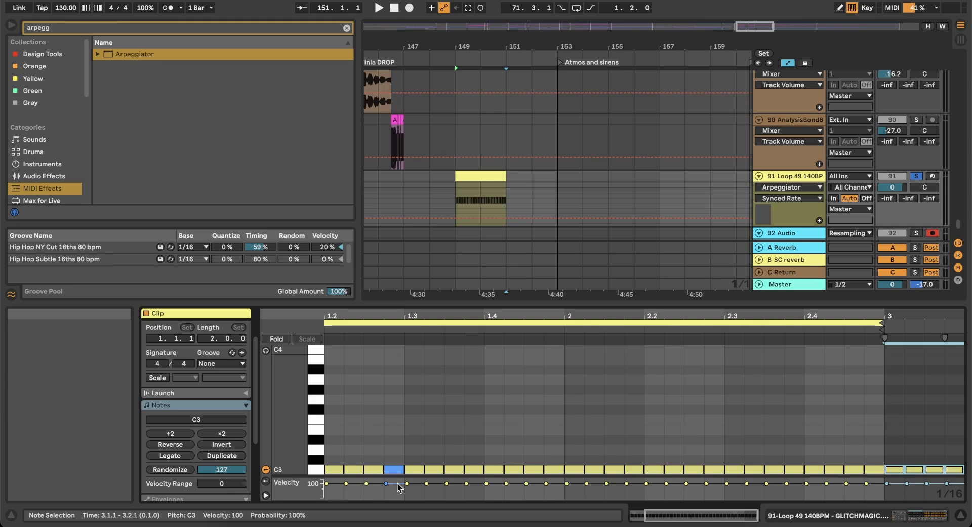
# In Draw Mode, draw strongly varied high and low velocities across the C3 notes from beat 1.2 onward.
pyautogui.press('v')
pyautogui.press('b')
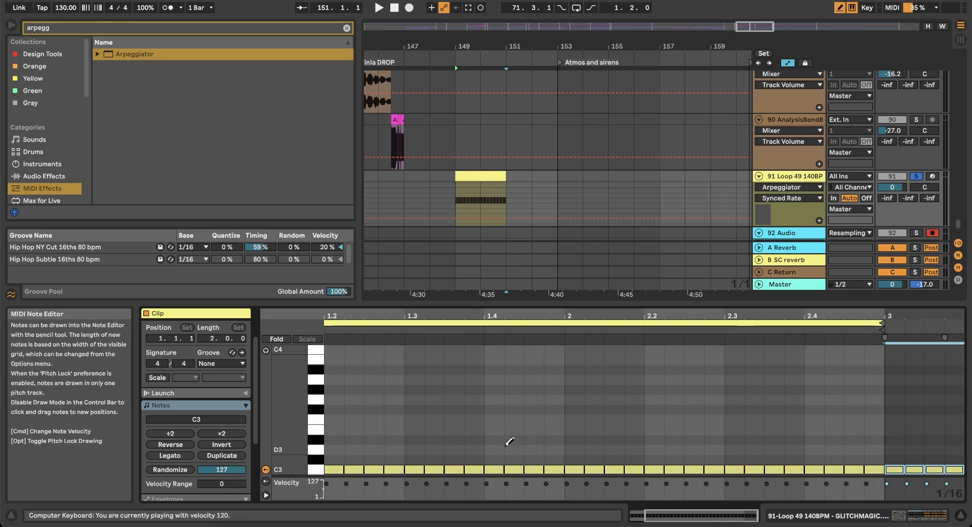
pyautogui.press('Escape')
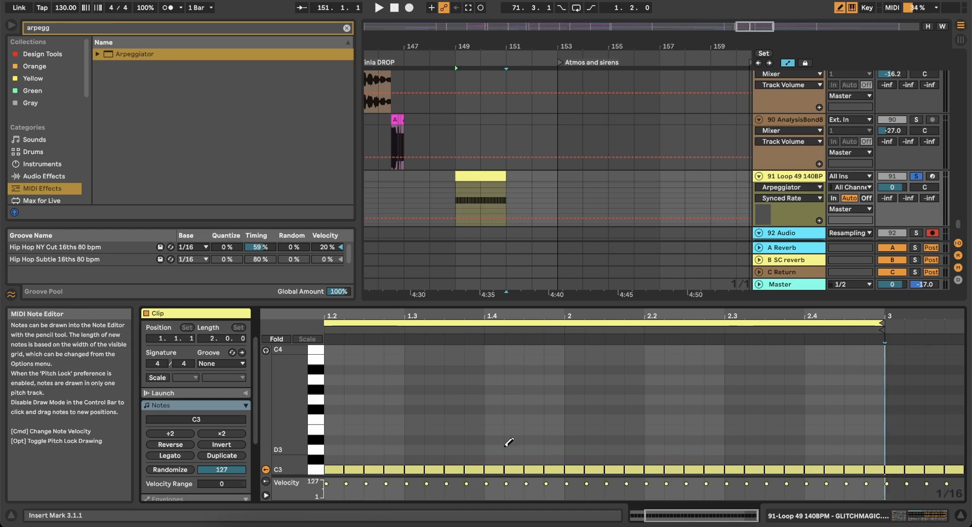
pyautogui.press('b')
pyautogui.click(460, 431)
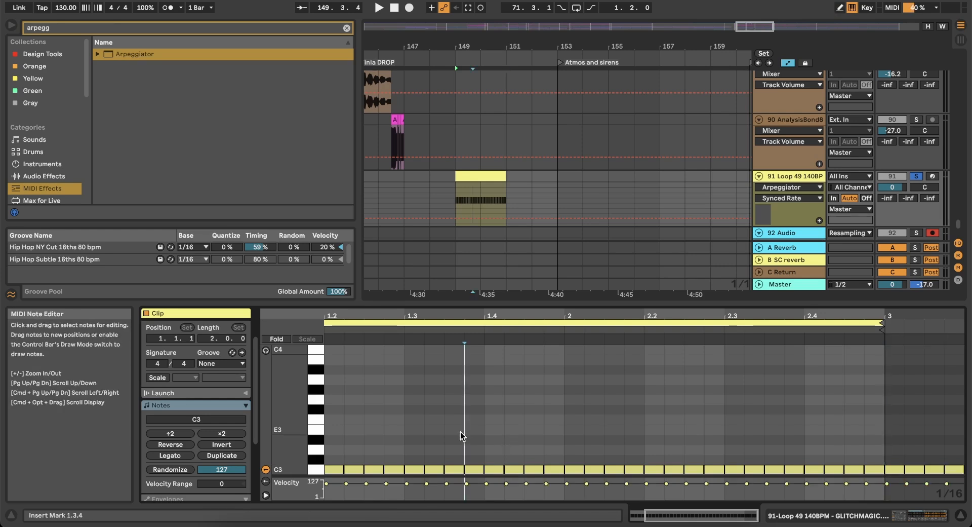
pyautogui.press('v')
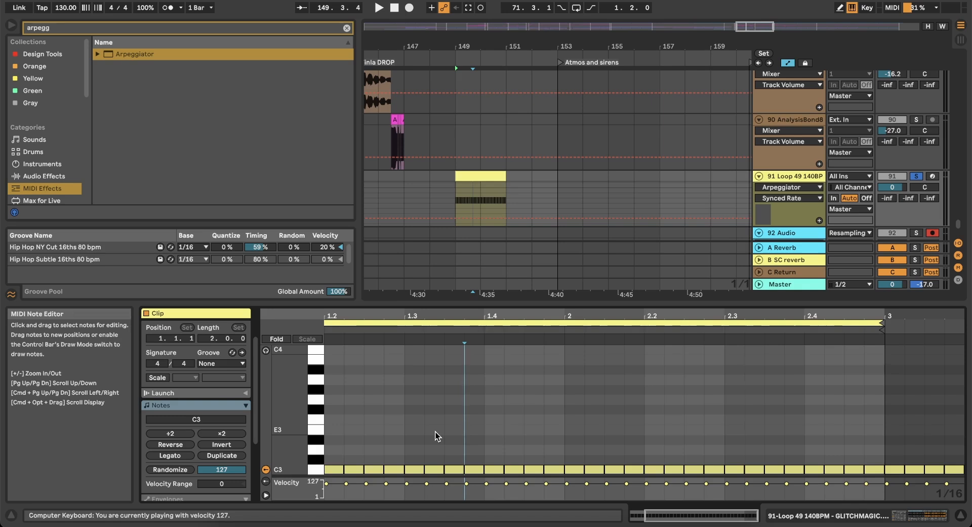
pyautogui.press('b')
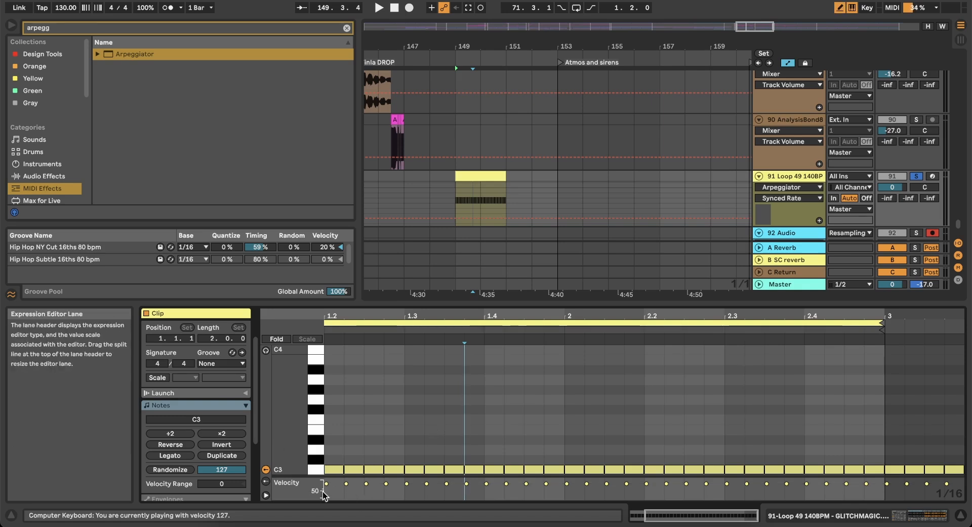
pyautogui.moveTo(327, 494)
pyautogui.mouseDown()
pyautogui.moveTo(836, 479)
pyautogui.moveTo(952, 497)
pyautogui.moveTo(539, 481)
pyautogui.mouseUp()
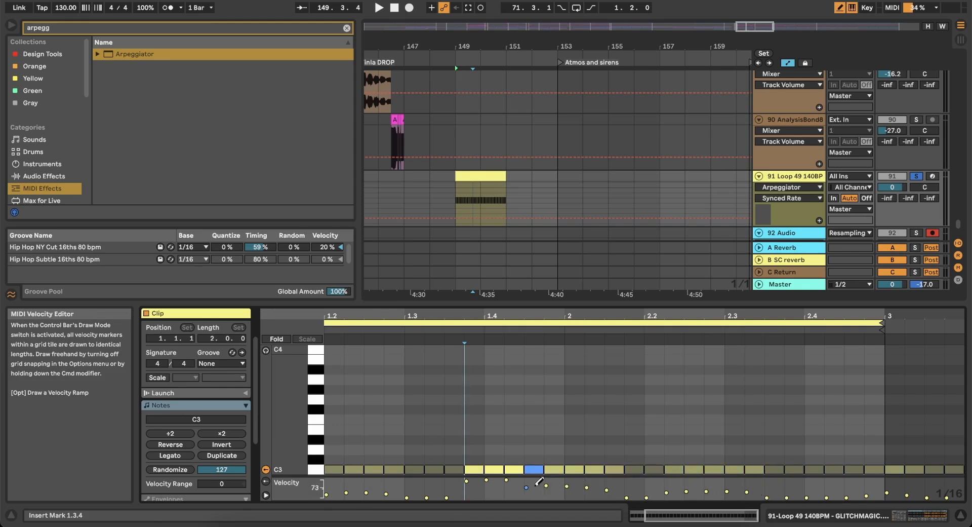
pyautogui.moveTo(627, 487)
pyautogui.mouseDown()
pyautogui.moveTo(656, 484)
pyautogui.moveTo(686, 496)
pyautogui.moveTo(831, 479)
pyautogui.mouseUp()
pyautogui.moveTo(911, 472); pyautogui.dragTo(782, 481)
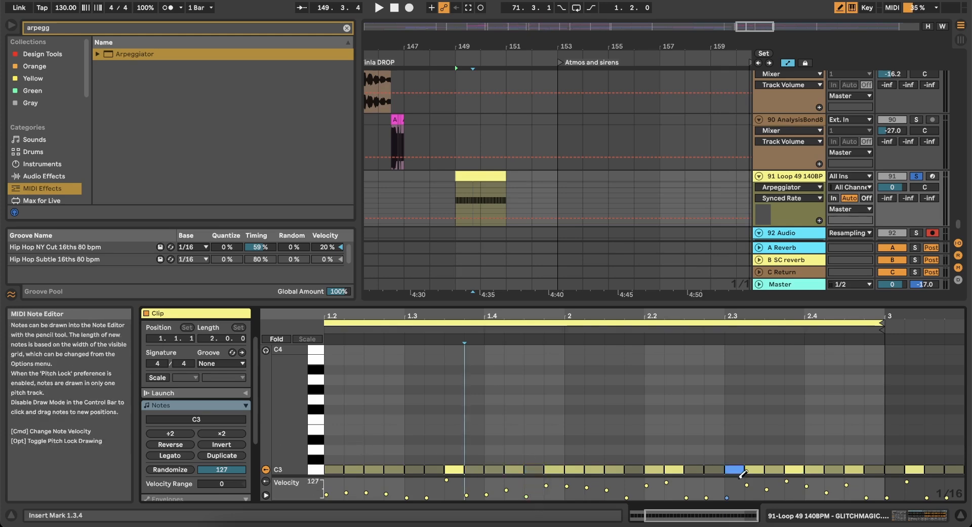
# Show Sampler's sample settings, audition the clip, and move the sample start to about 305763.
pyautogui.click(939, 515)
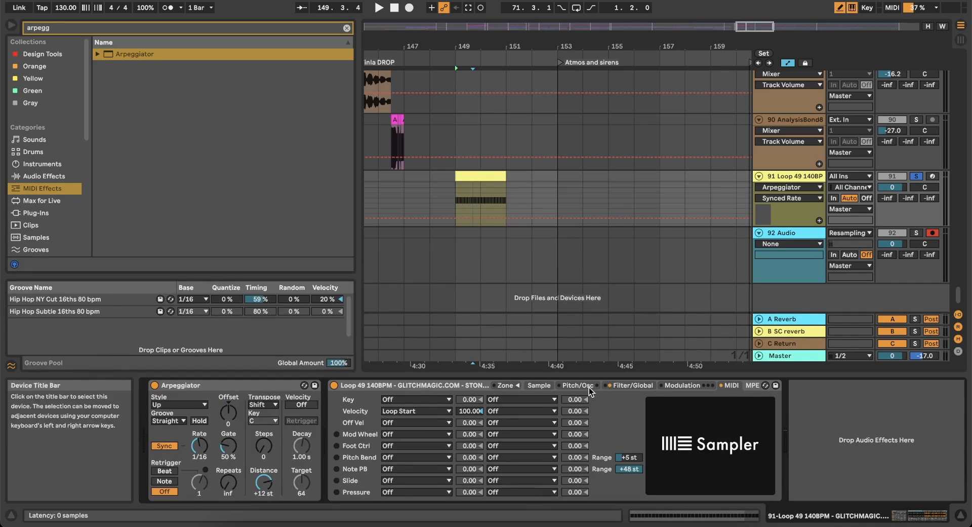
pyautogui.click(539, 386)
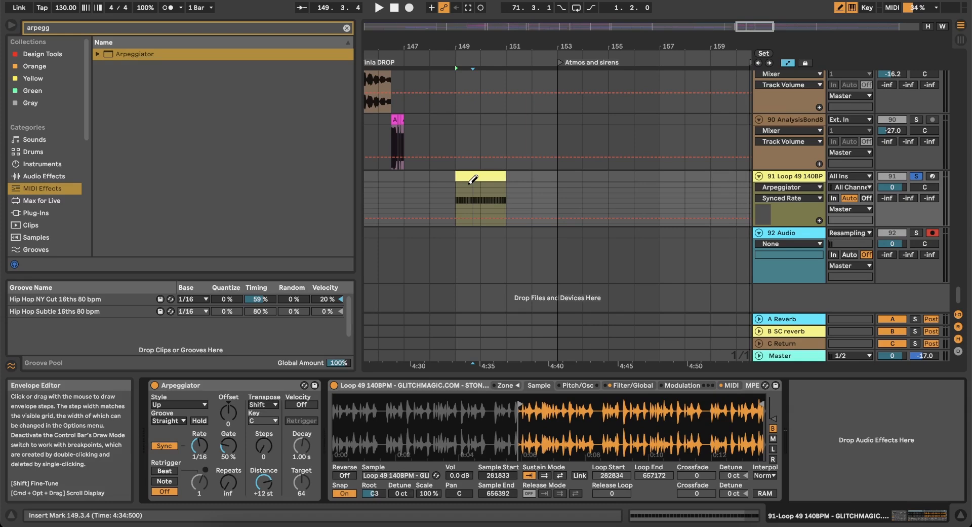
pyautogui.press('b')
pyautogui.press('space')
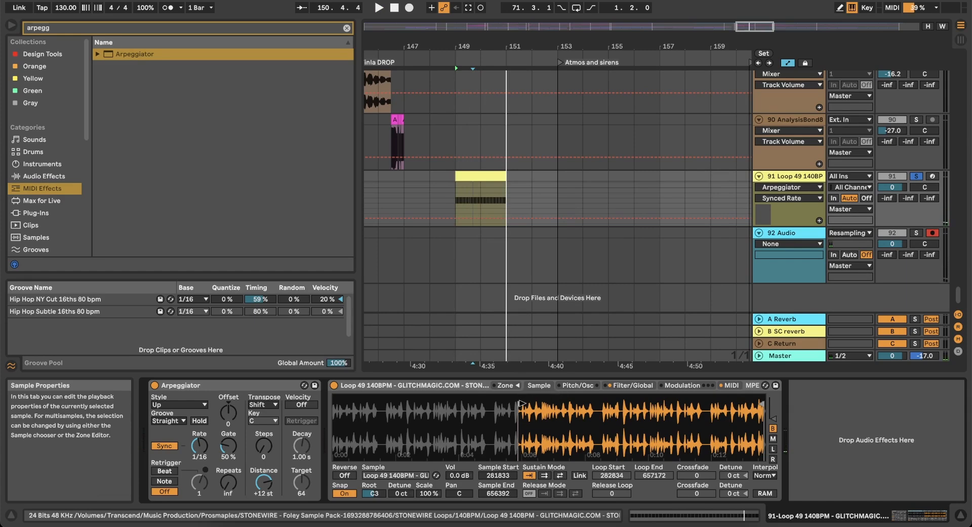
pyautogui.moveTo(495, 403)
pyautogui.mouseDown()
pyautogui.moveTo(445, 400)
pyautogui.moveTo(576, 392)
pyautogui.moveTo(535, 394)
pyautogui.mouseUp()
pyautogui.press('space')
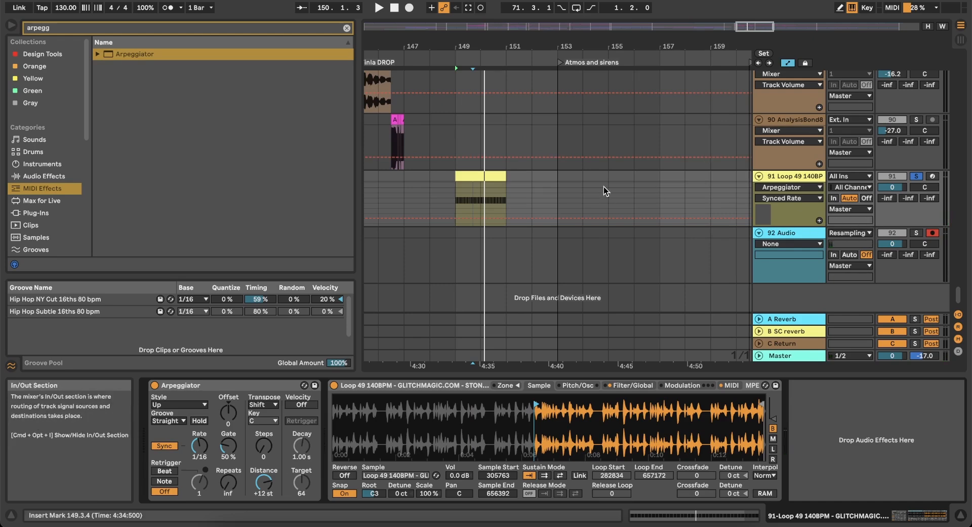
# Move Sampler's sample start to about 15876, switch Sustain Mode to forward loop, and play from bar 149.
pyautogui.click(458, 245)
pyautogui.press('+')
pyautogui.press('-')
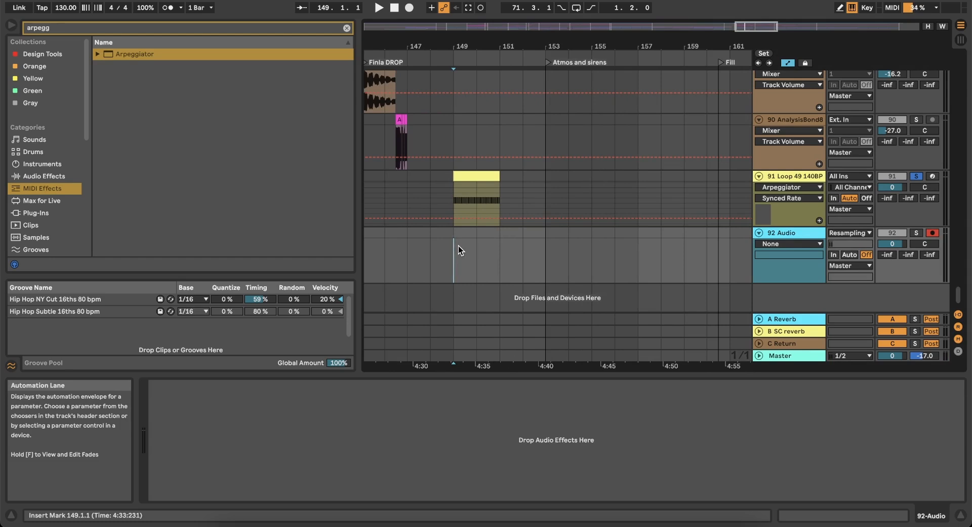
pyautogui.click(781, 176)
pyautogui.moveTo(538, 404); pyautogui.dragTo(345, 404)
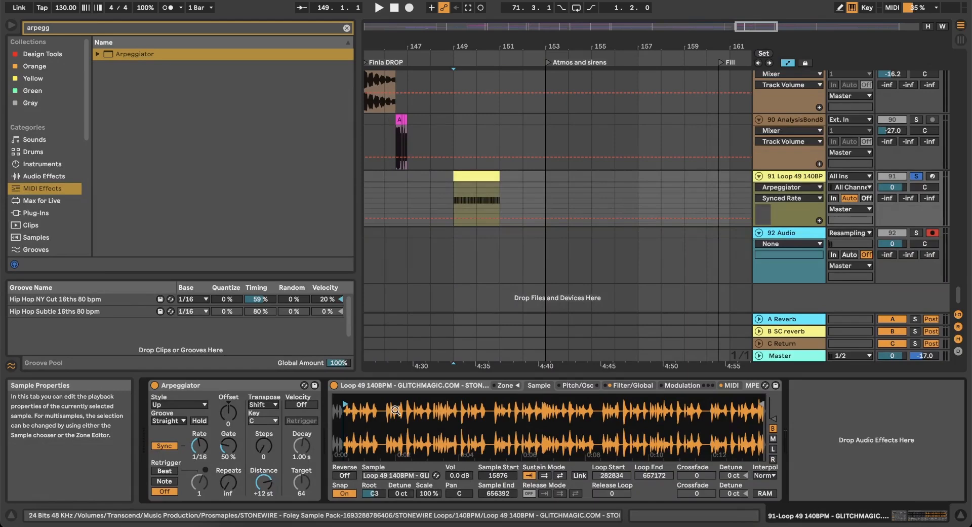
pyautogui.click(545, 476)
pyautogui.press('space')
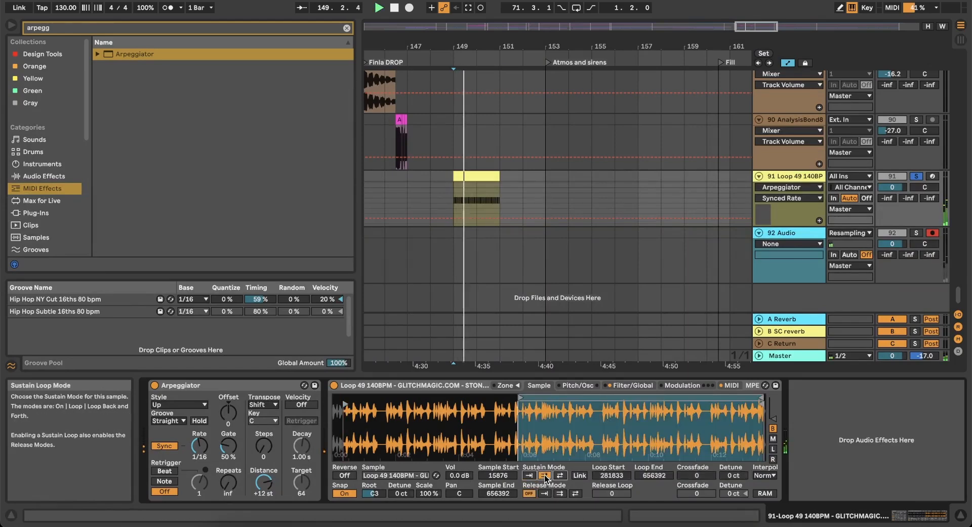
# Set Sustain Mode to loop back and forth with Release Mode on, and audition the clip with the Arpeggiator deactivated.
pyautogui.click(560, 476)
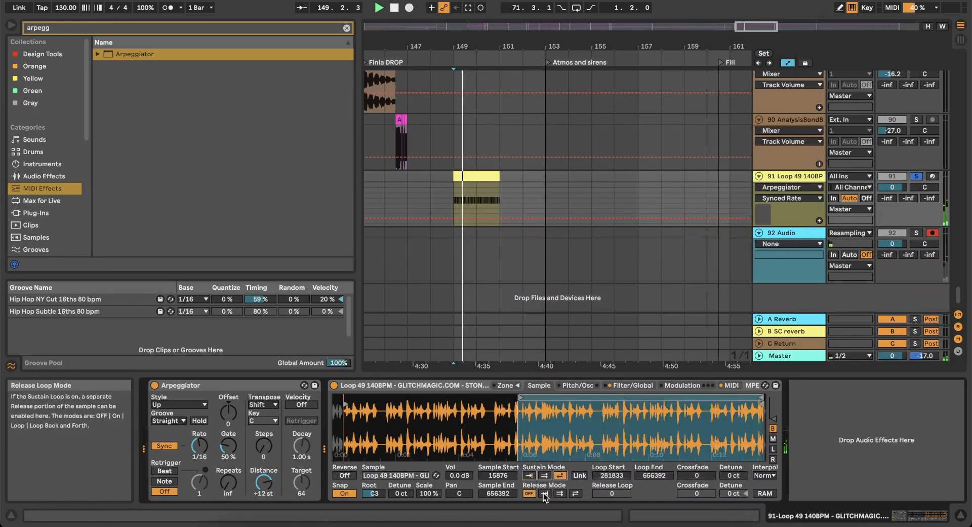
pyautogui.click(544, 494)
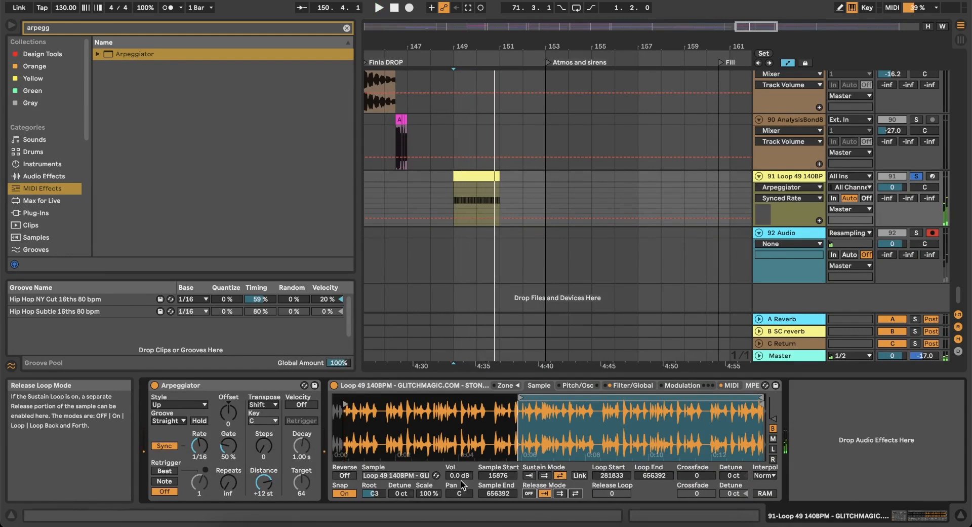
pyautogui.click(155, 385)
pyautogui.press('space')
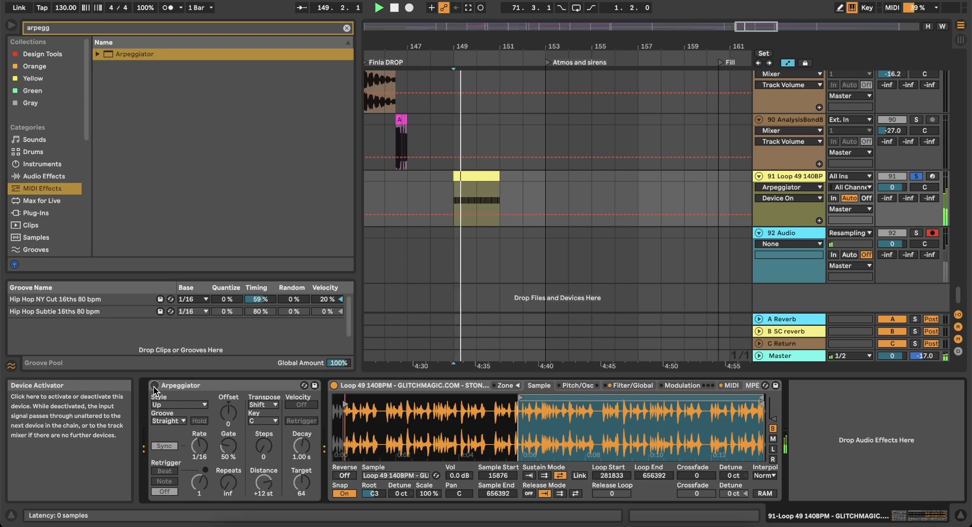
# Audition Sampler with the sustain loop off, then switch Sustain Mode back to forward loop and replay the clip.
pyautogui.click(529, 475)
pyautogui.press('space')
pyautogui.press('space')
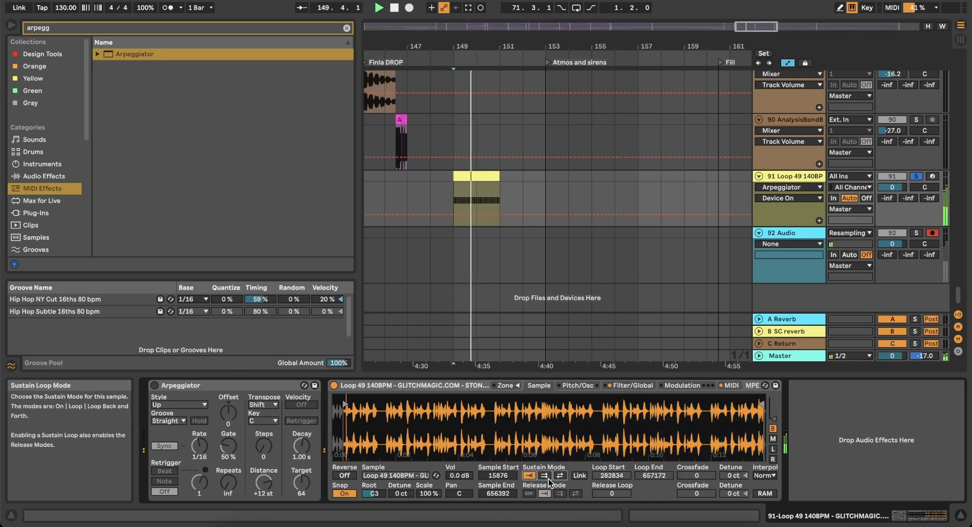
pyautogui.click(545, 475)
pyautogui.press('space')
pyautogui.press('space')
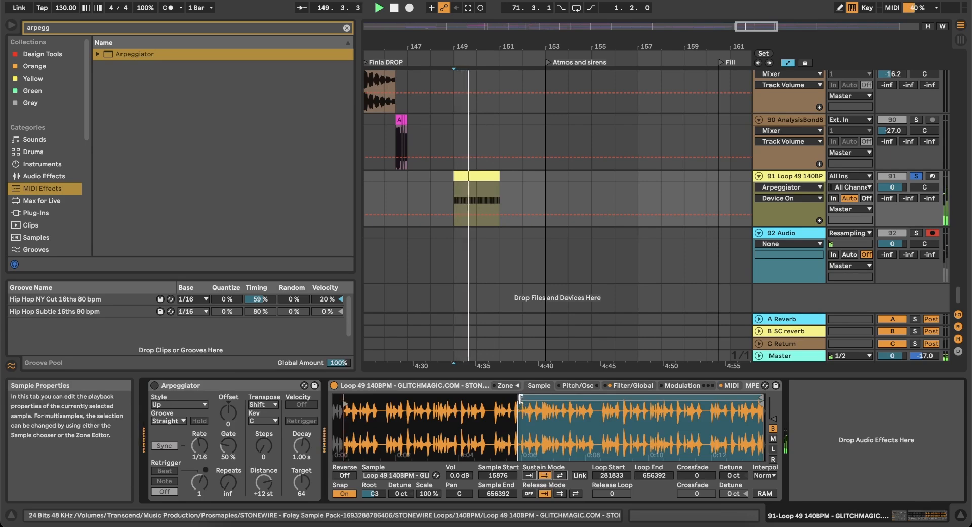
# Move Sampler's loop start to the very beginning of the sample at 0 and replay the clip.
pyautogui.moveTo(521, 399)
pyautogui.mouseDown()
pyautogui.moveTo(332, 397)
pyautogui.moveTo(341, 405)
pyautogui.moveTo(300, 405)
pyautogui.mouseUp()
pyautogui.press('space')
pyautogui.press('space')
pyautogui.press('space')
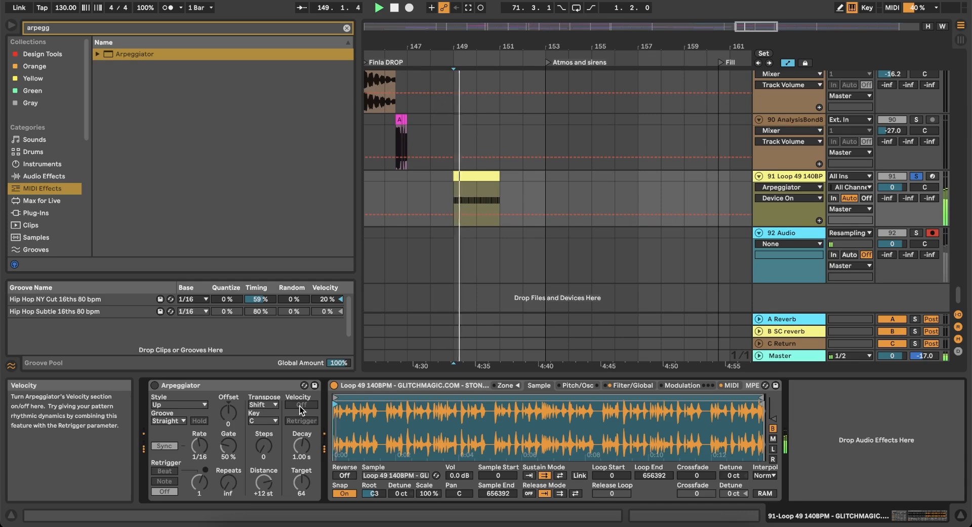
# Extend the first C3 note across the entire two-bar Loop 49 clip and play it back.
pyautogui.click(478, 175)
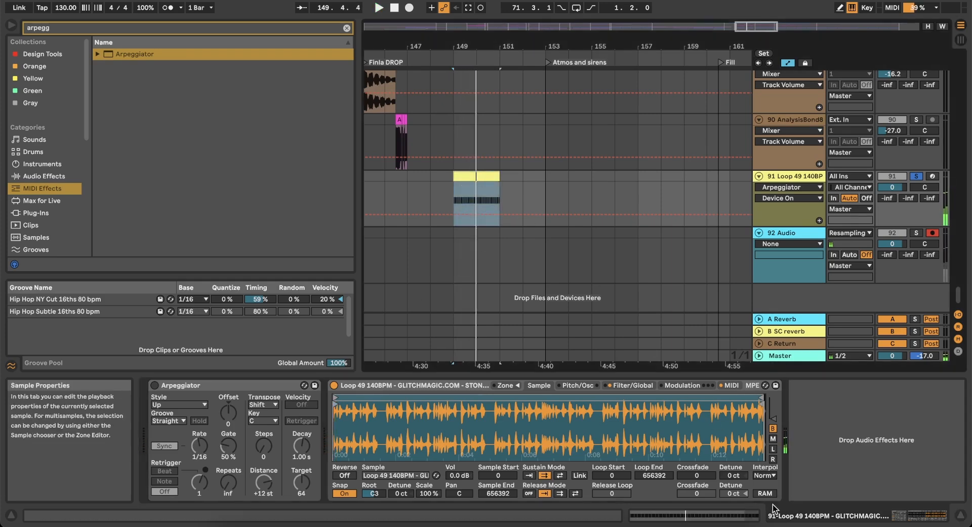
pyautogui.hotkey('shift', 'Tab')
pyautogui.press('space')
pyautogui.click(334, 469)
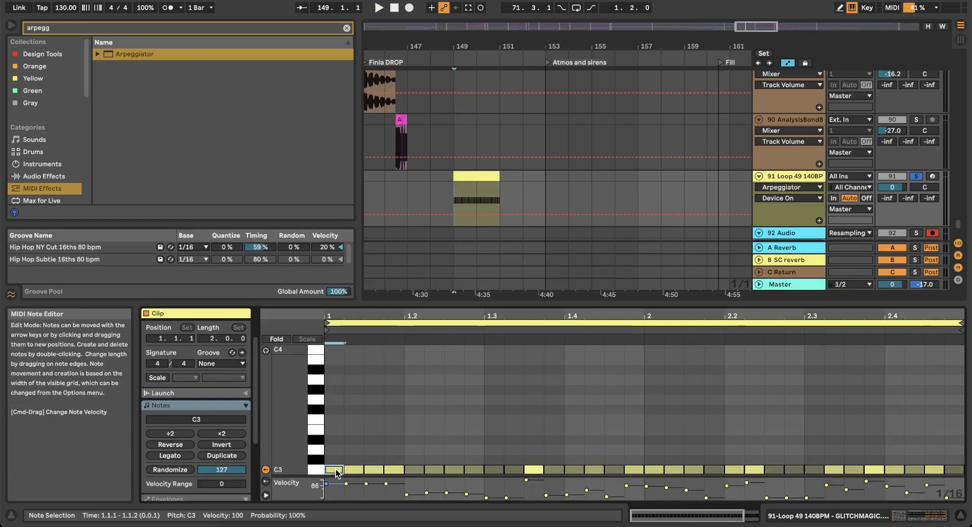
pyautogui.moveTo(341, 469); pyautogui.dragTo(969, 470)
pyautogui.press('space')
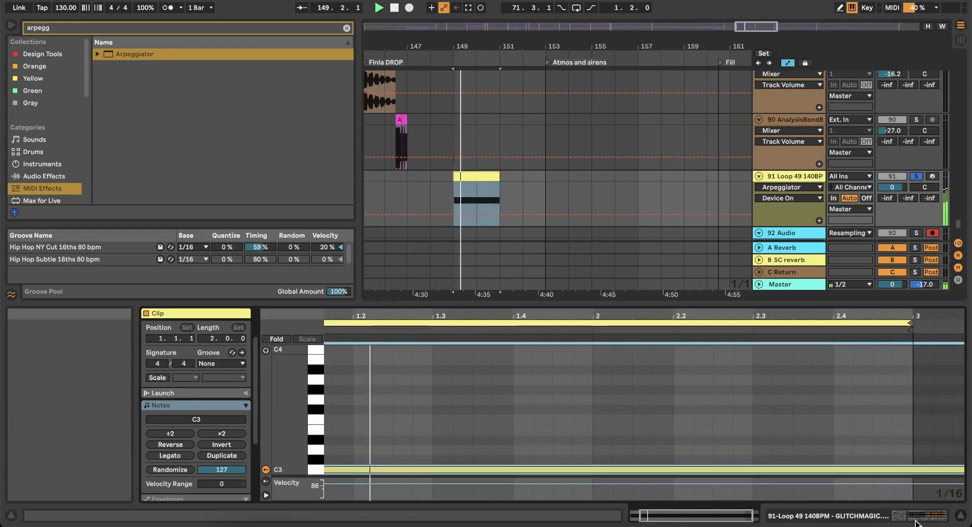
# Show the Loop 49 track's devices again and duplicate its two-bar clip to bar 151.
pyautogui.click(921, 517)
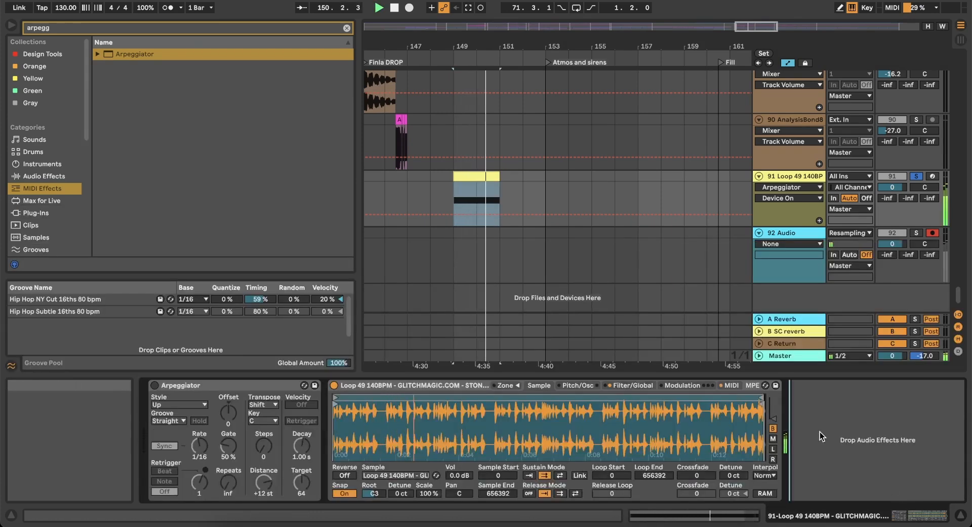
pyautogui.click(472, 175)
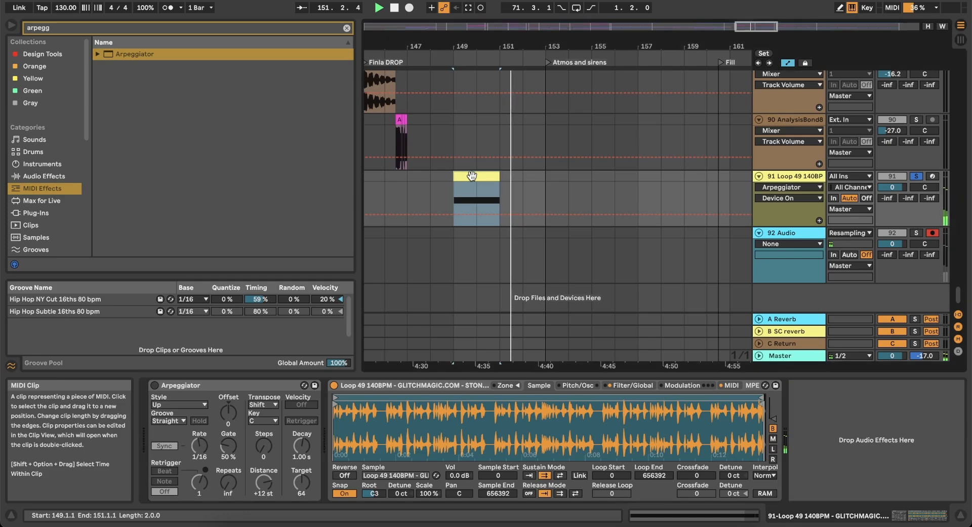
pyautogui.hotkey('ctrl', 'd')
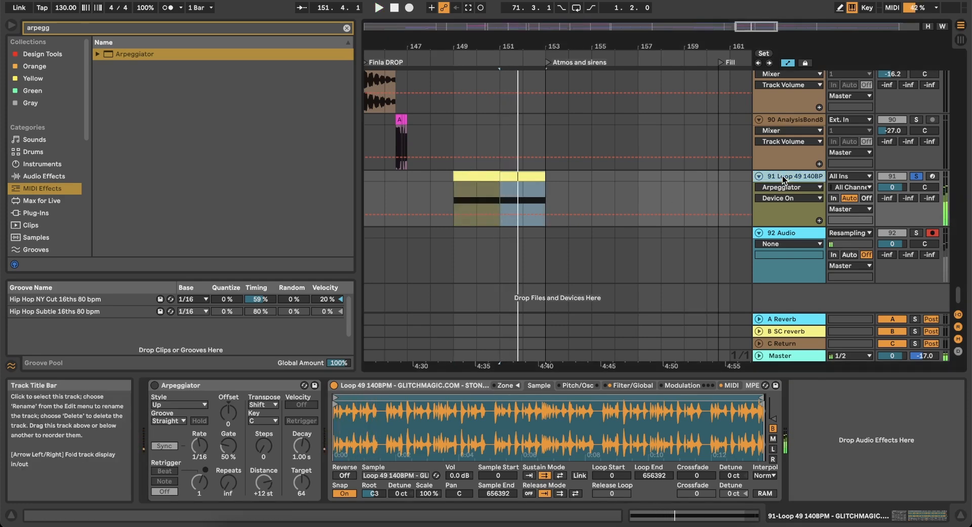
# Duplicate the Loop 49 track together with its clips and devices.
pyautogui.rightClick(783, 176)
pyautogui.click(691, 211)
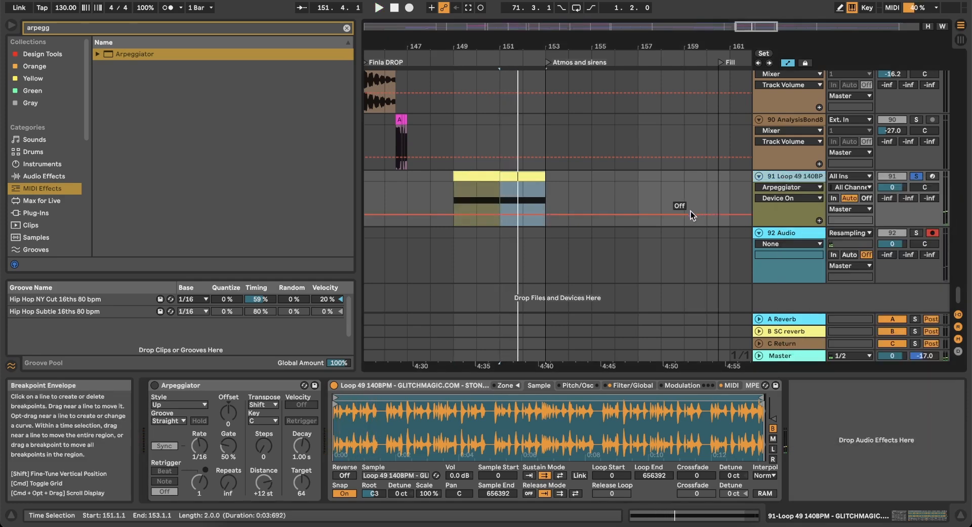
pyautogui.hotkey('ctrl', 'd')
# Insert a new MIDI track below the original Loop 49 track.
pyautogui.rightClick(785, 175)
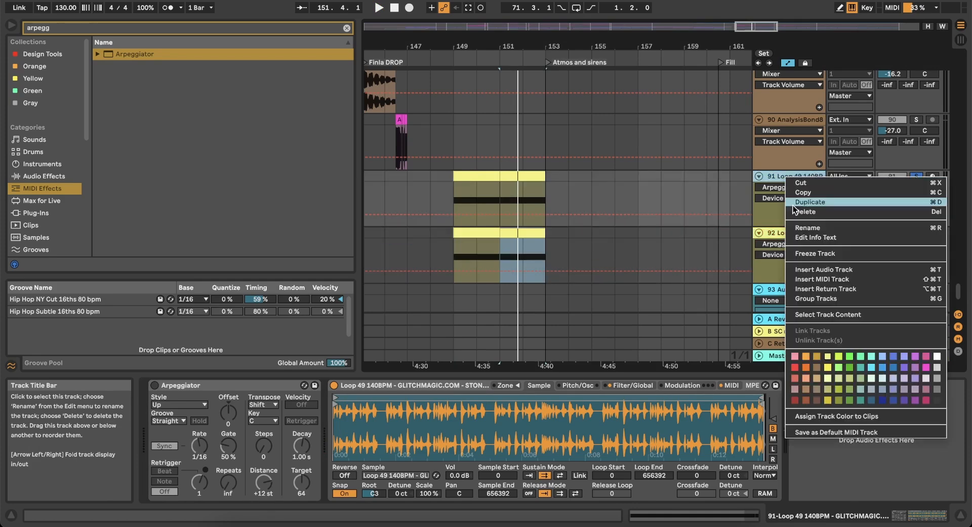
pyautogui.click(810, 278)
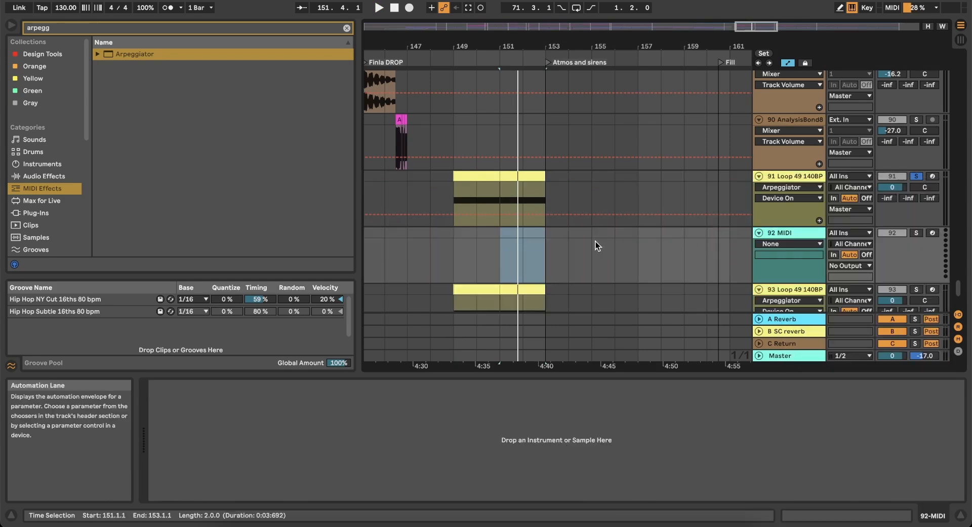
# Freeze the original Loop 49 track, number 91.
pyautogui.click(774, 174)
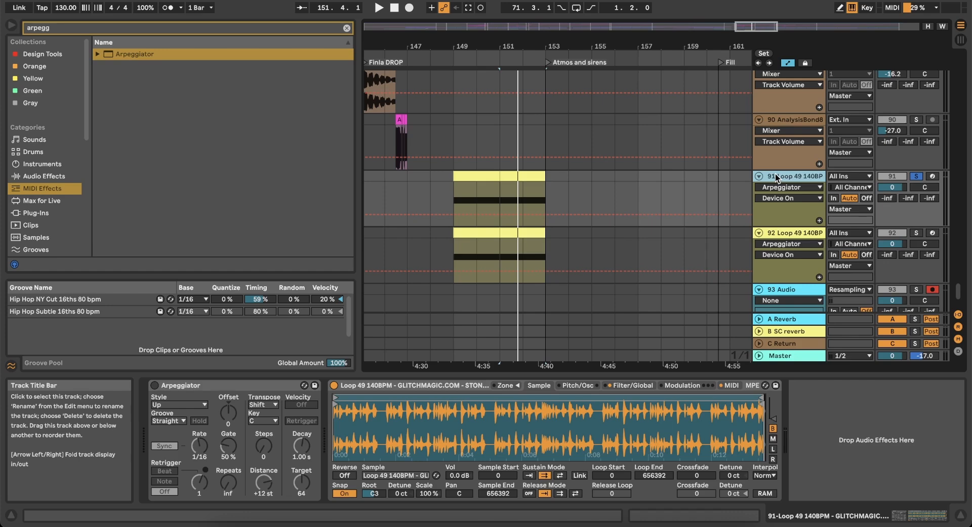
pyautogui.rightClick(776, 173)
pyautogui.click(800, 252)
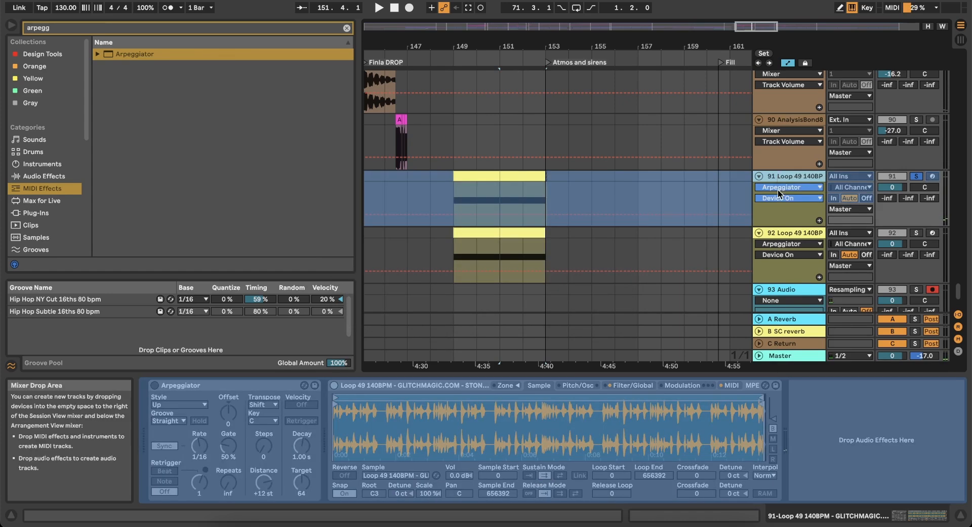
# Flatten the frozen Loop 49 track 91 to audio and remove the Arpeggiator from its copy on track 92.
pyautogui.rightClick(794, 174)
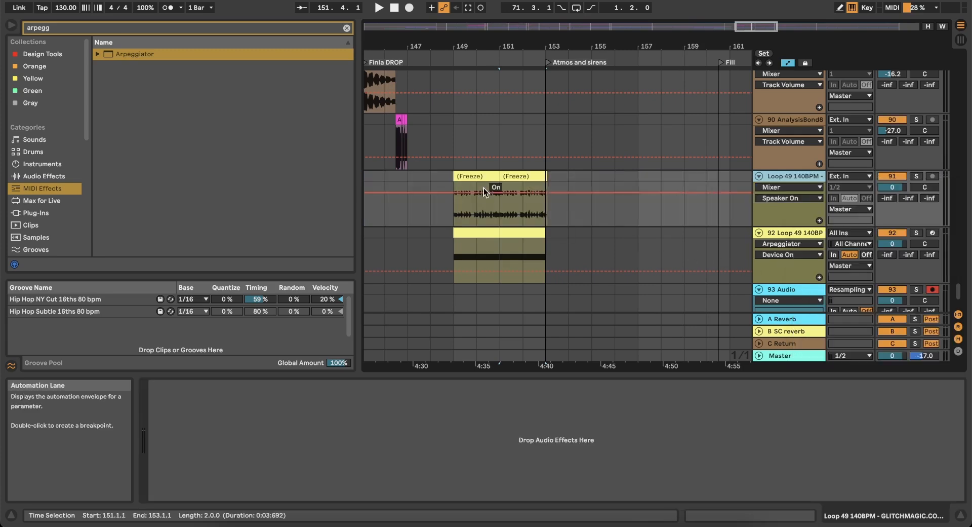
pyautogui.click(786, 232)
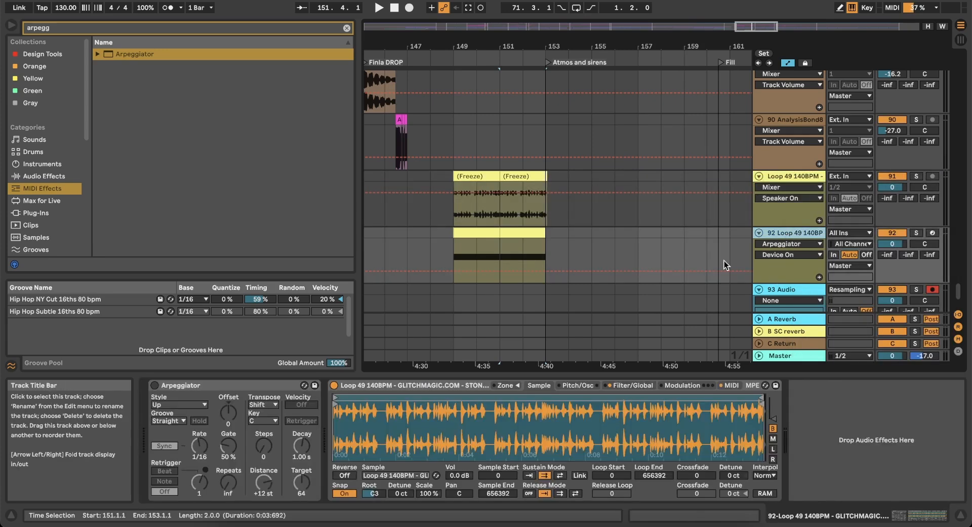
pyautogui.click(263, 386)
pyautogui.press('Delete')
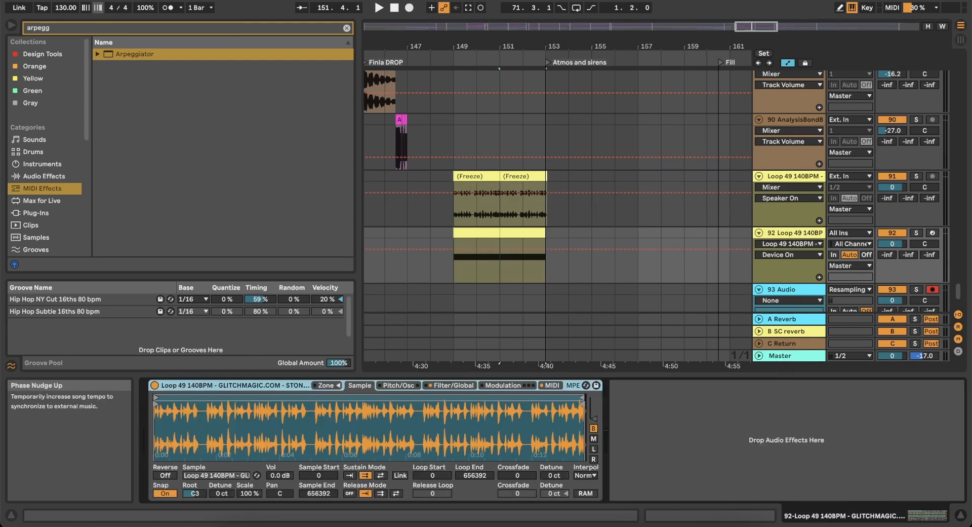
# Search the Max for Live devices for "gran" and replace the Sampler on track 92 with the Granulator II instrument.
pyautogui.click(78, 29)
pyautogui.write('gran')
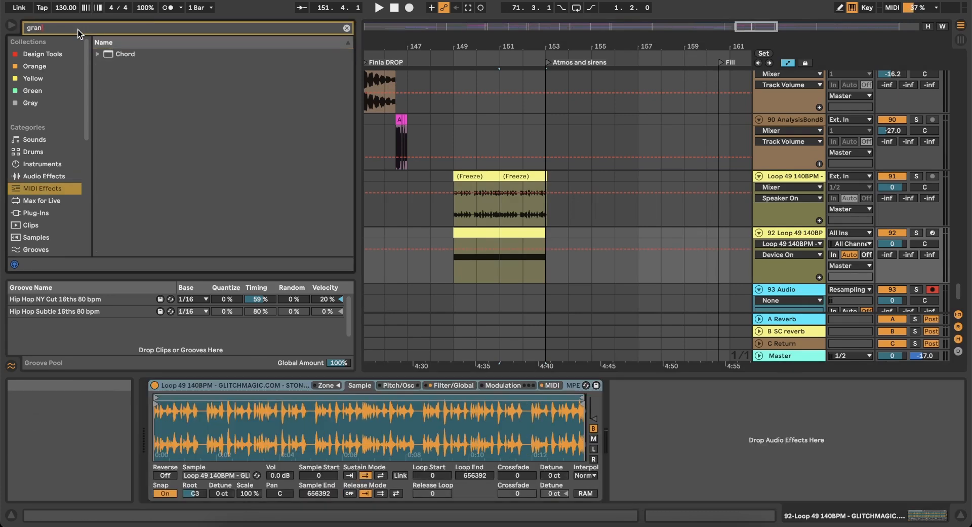
pyautogui.click(43, 202)
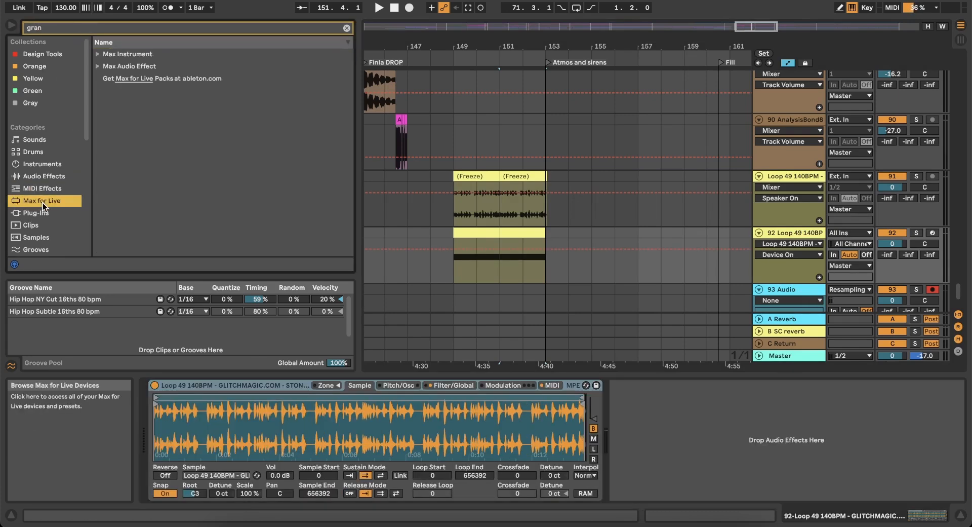
pyautogui.click(96, 55)
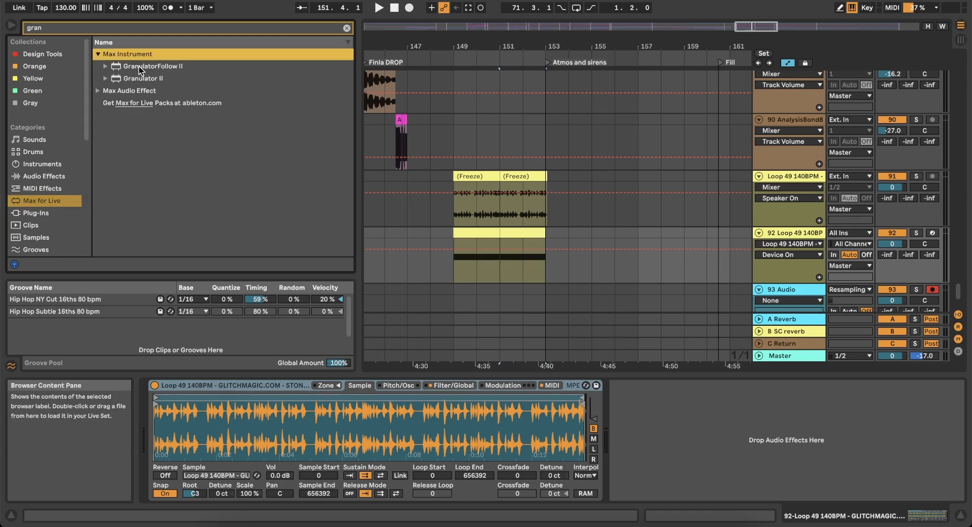
pyautogui.click(128, 90)
pyautogui.moveTo(152, 82); pyautogui.dragTo(589, 405)
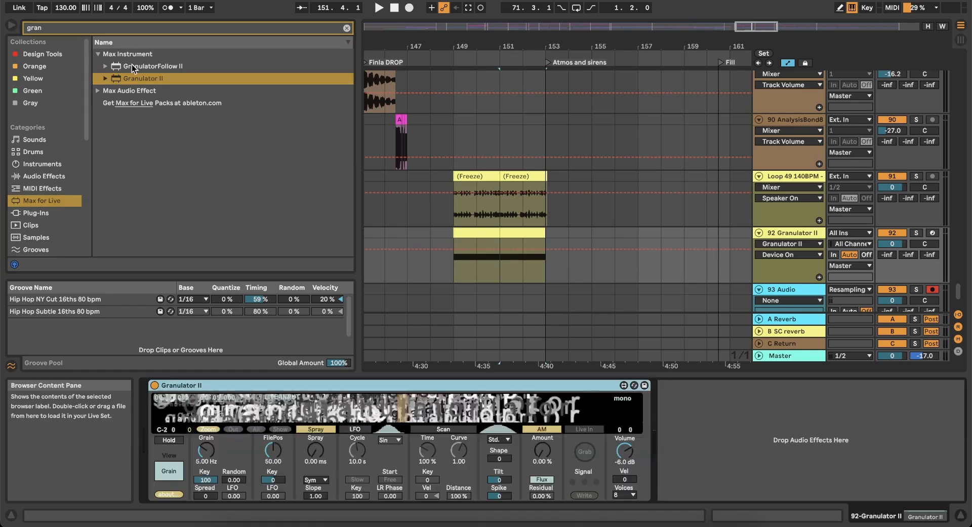
# Search the Prosmaples folder for "stone" and load Loop 49 140BPM - GLITCHMAGIC.COM - STONEWIRE.wav into Granulator II.
pyautogui.scroll(-10, 60, 177)
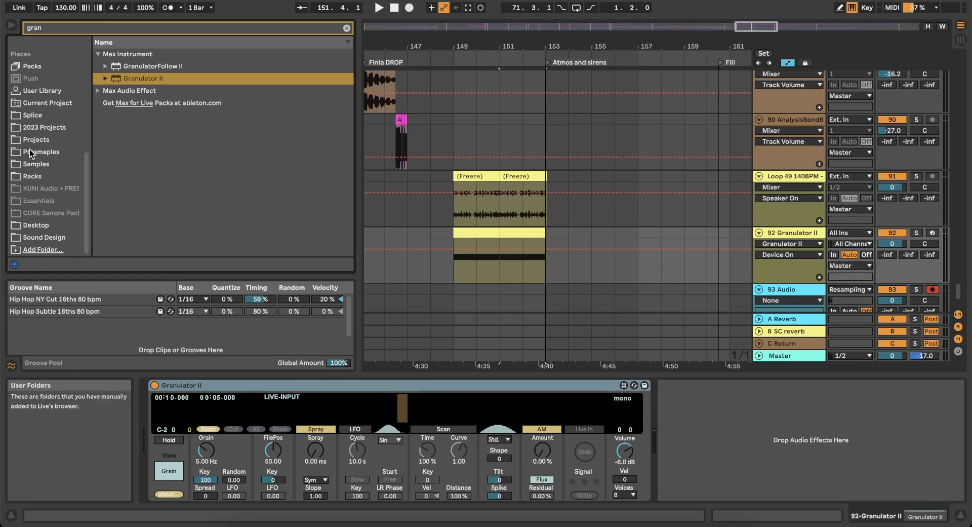
pyautogui.click(32, 165)
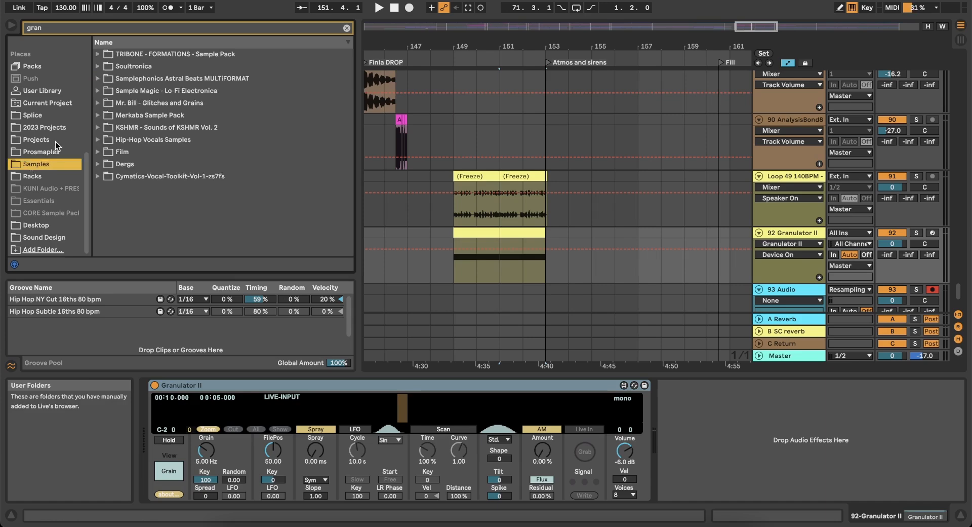
pyautogui.click(38, 152)
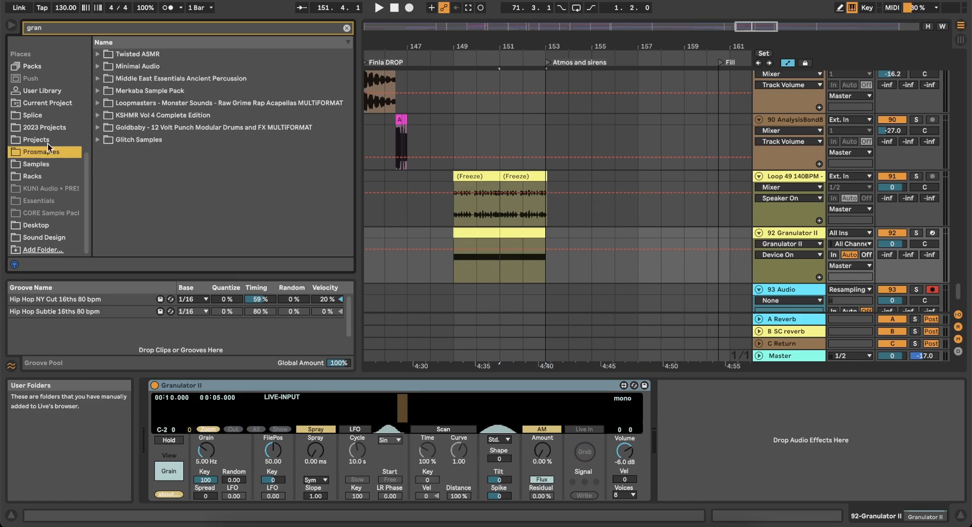
pyautogui.click(117, 29)
pyautogui.write('stone')
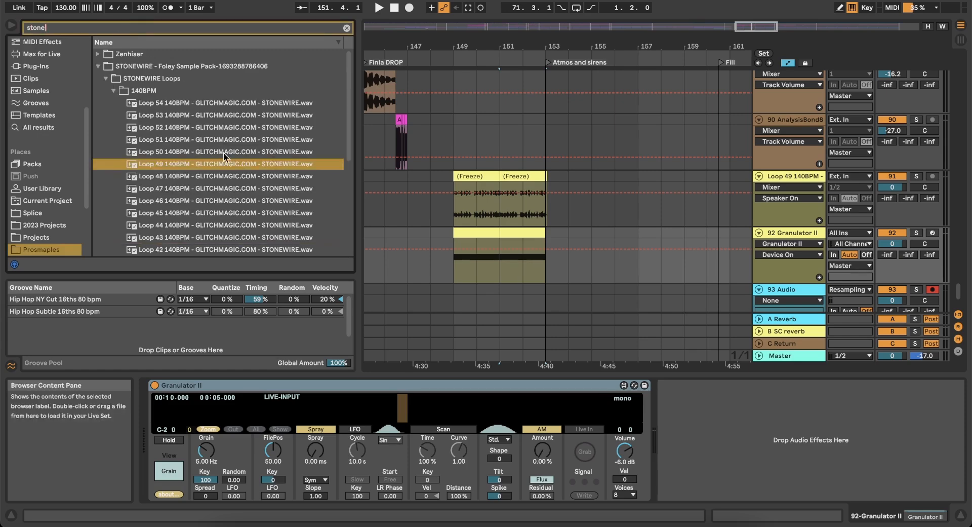
pyautogui.moveTo(212, 164); pyautogui.dragTo(340, 443)
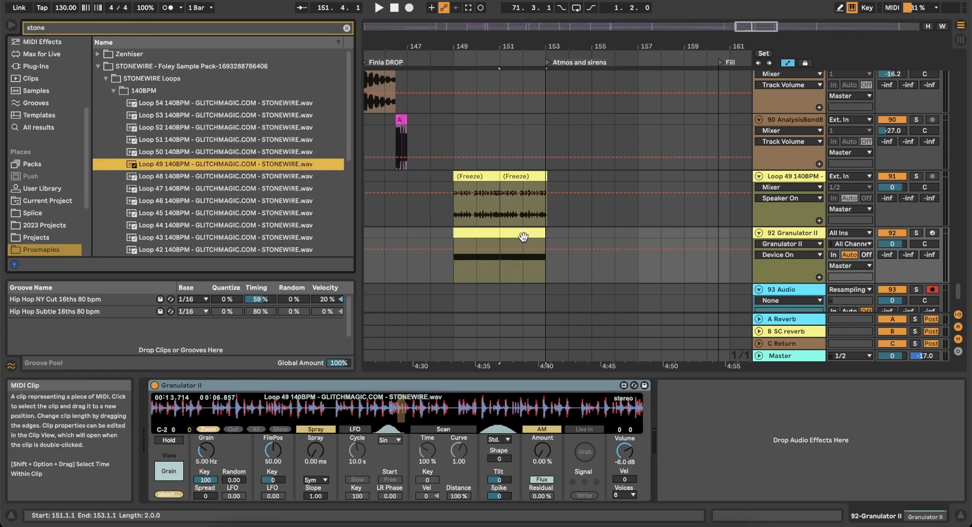
# Solo the Granulator II track 92 and play its clip from bar 151.
pyautogui.click(516, 260)
pyautogui.click(918, 233)
pyautogui.press('space')
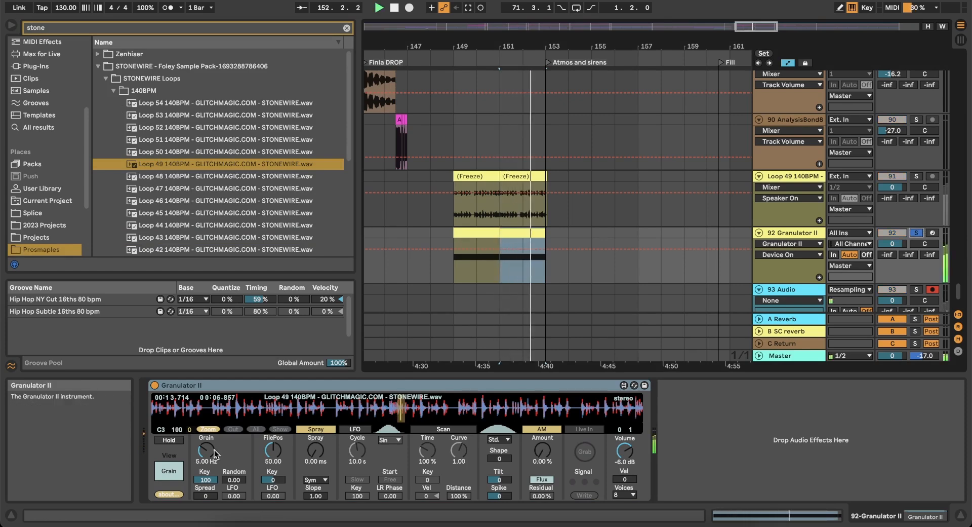
# Set Granulator II's grain frequency to 0.25 Hz, its spray to 433 ms and its file position to 21.34.
pyautogui.moveTo(214, 452)
pyautogui.mouseDown()
pyautogui.moveTo(214, 385)
pyautogui.moveTo(211, 452)
pyautogui.mouseUp()
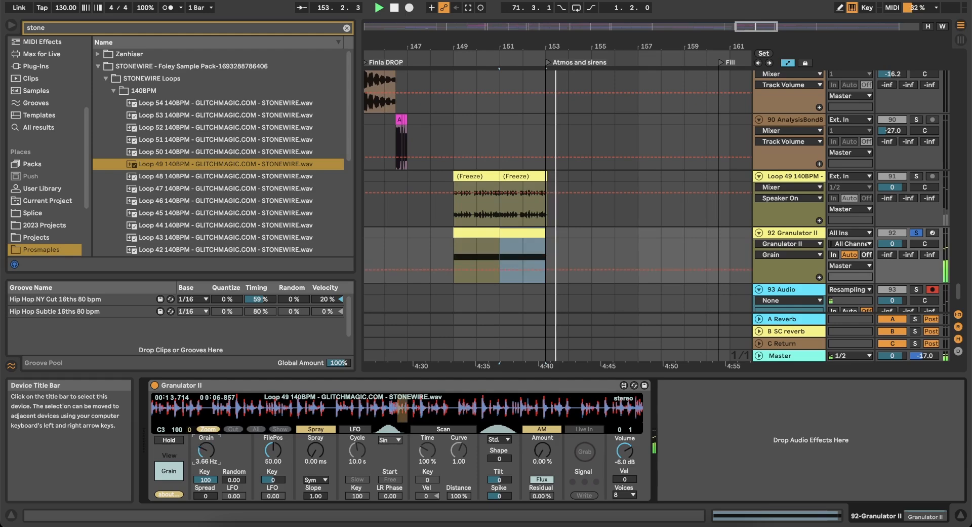
pyautogui.moveTo(316, 450); pyautogui.dragTo(316, 444)
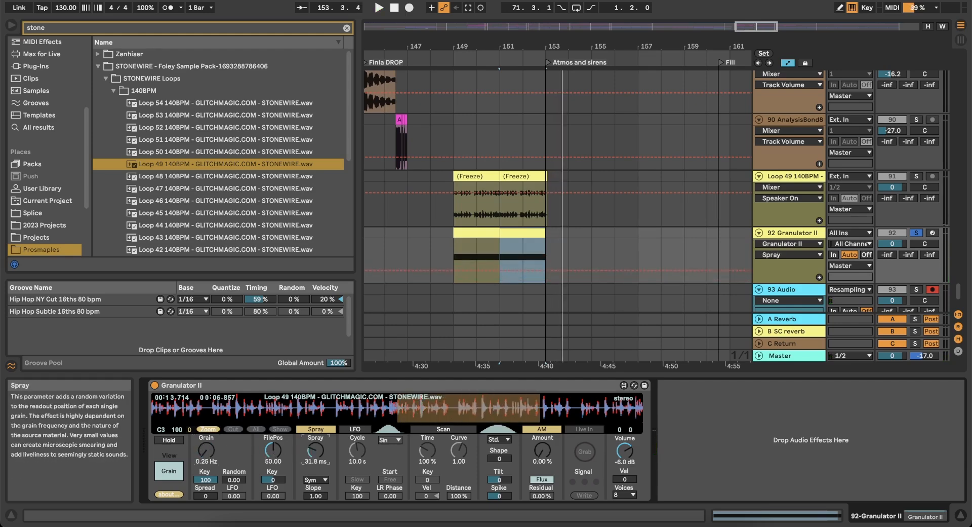
pyautogui.moveTo(408, 412)
pyautogui.mouseDown()
pyautogui.moveTo(167, 413)
pyautogui.moveTo(435, 409)
pyautogui.moveTo(287, 405)
pyautogui.mouseUp()
pyautogui.press('space')
# Group Granulator II into an Instrument Rack and show the rack's macro controls.
pyautogui.click(266, 386)
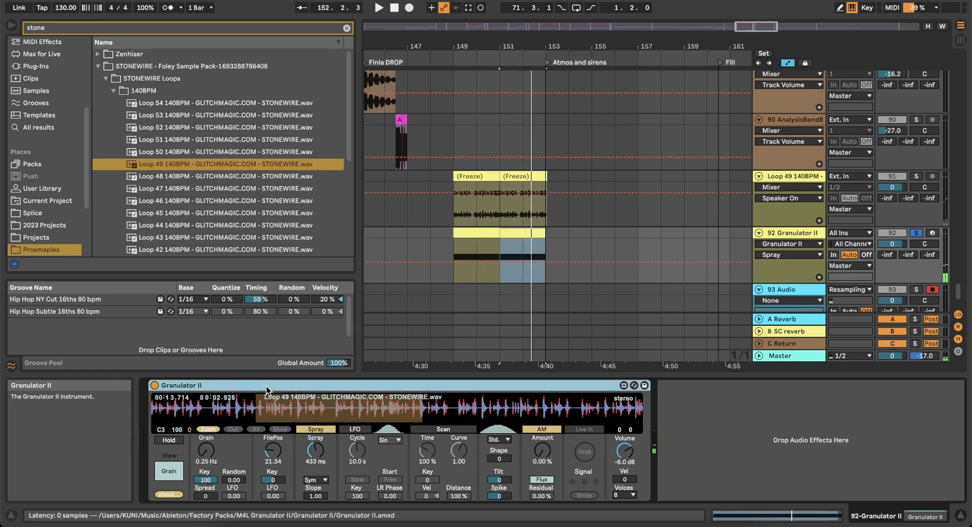
pyautogui.press('super+g')
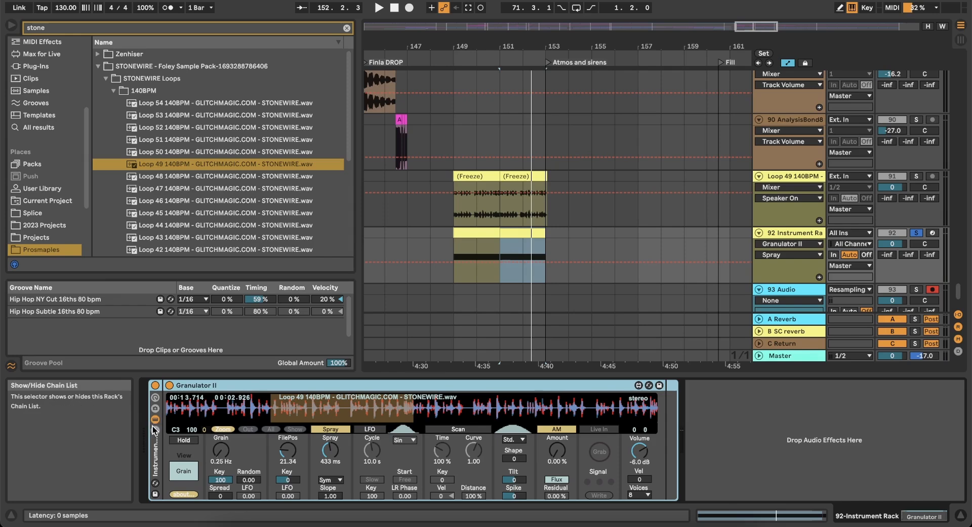
pyautogui.click(155, 402)
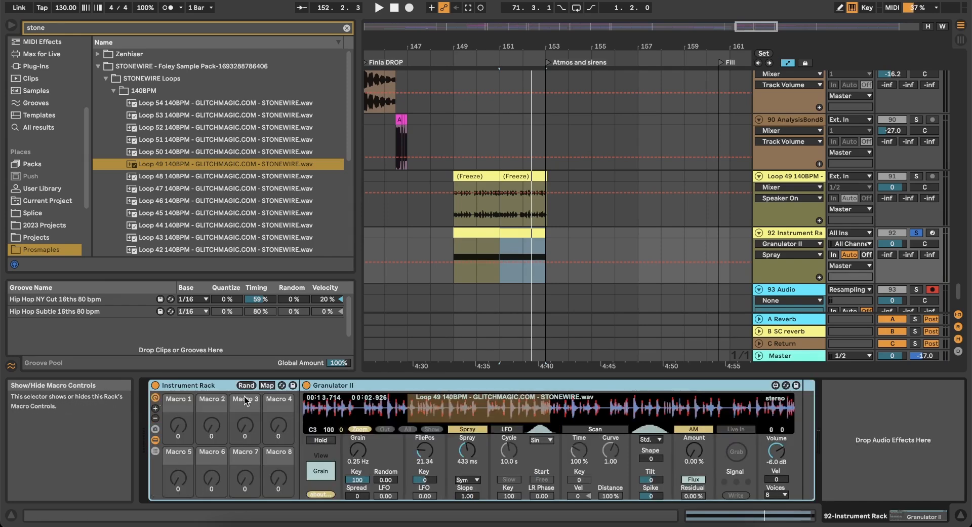
# Map Granulator II's Grain to Macro 1 and its Spray to Macro 2.
pyautogui.click(267, 386)
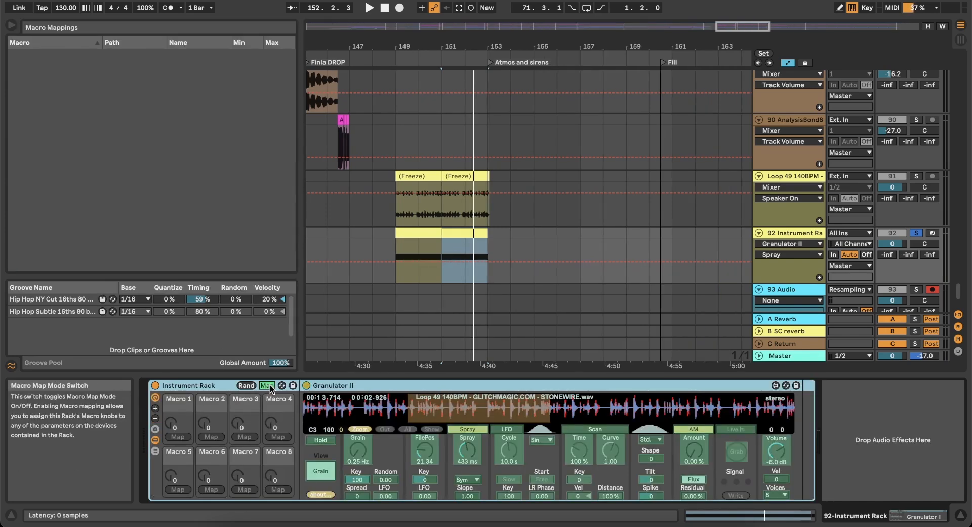
pyautogui.click(175, 437)
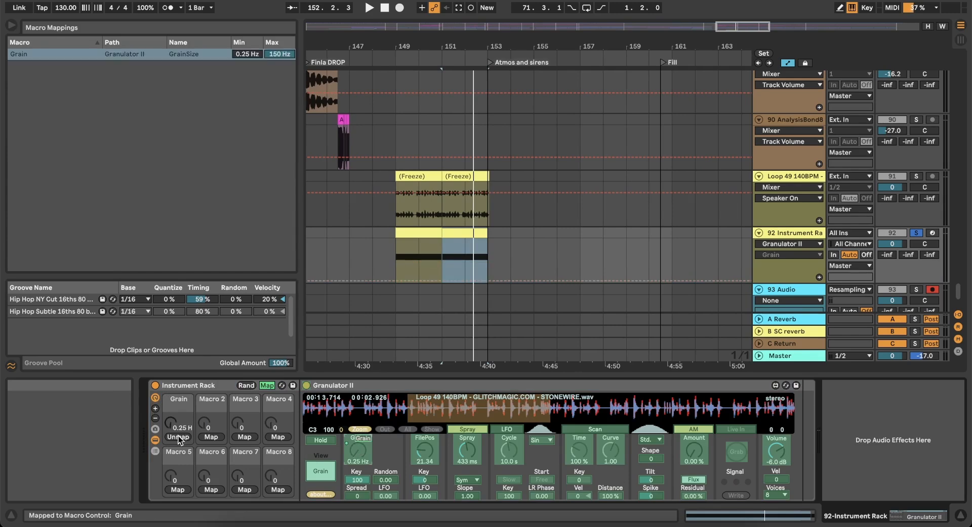
pyautogui.click(467, 449)
pyautogui.click(212, 437)
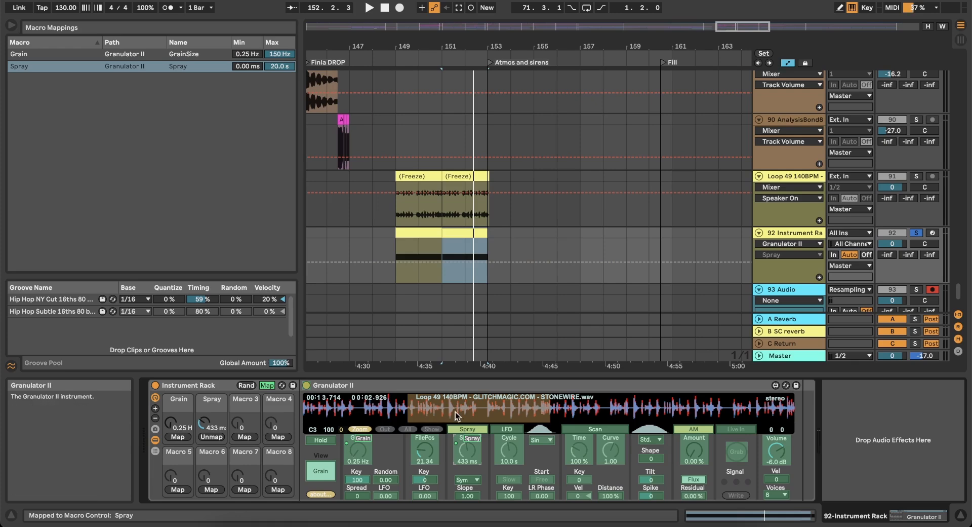
# Set Granulator II's file position to 10.70 and raise the Grain macro to 20.3 Hz during playback.
pyautogui.moveTo(455, 412)
pyautogui.mouseDown()
pyautogui.moveTo(439, 406)
pyautogui.moveTo(581, 405)
pyautogui.moveTo(443, 404)
pyautogui.moveTo(437, 395)
pyautogui.mouseUp()
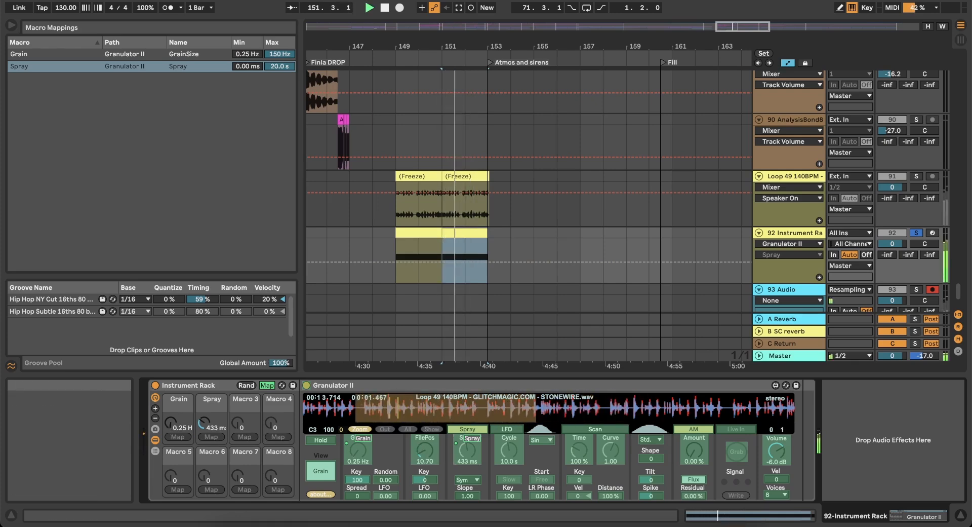
pyautogui.moveTo(170, 423); pyautogui.dragTo(170, 408)
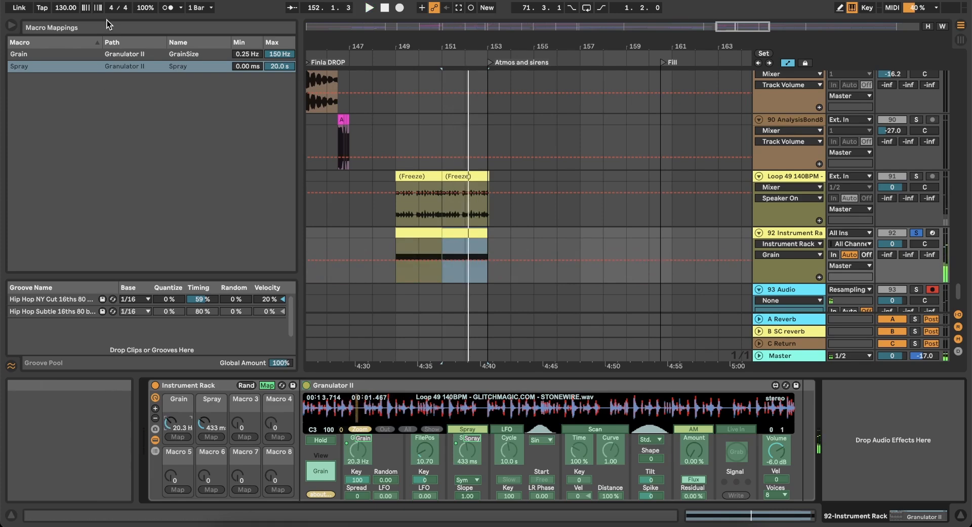
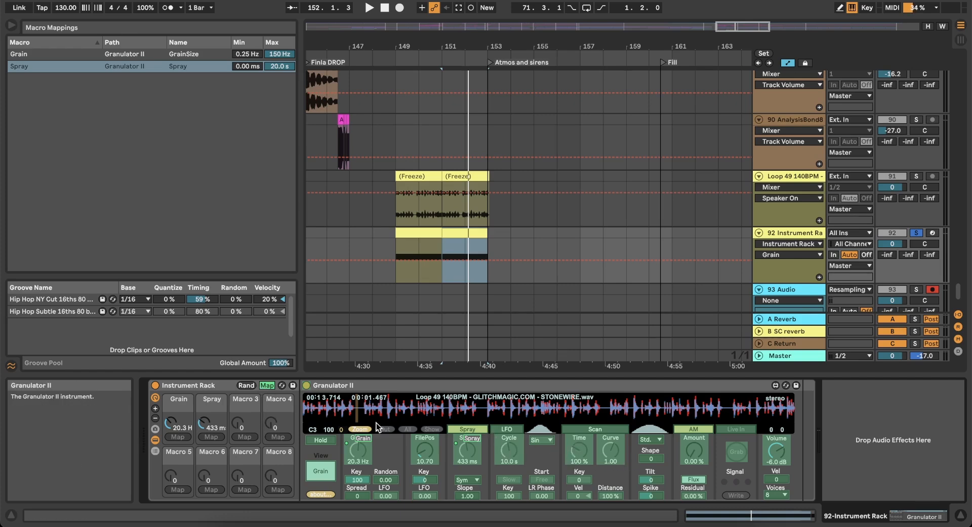
# Map Granulator II's scan Time to Macro 3 and its scan Curve to Macro 4.
pyautogui.click(262, 387)
pyautogui.click(262, 387)
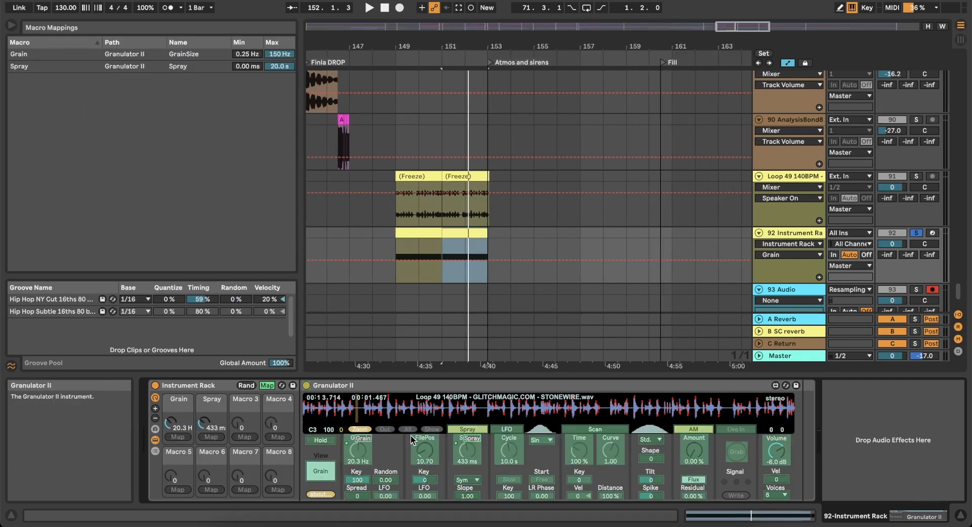
pyautogui.click(579, 450)
pyautogui.click(247, 437)
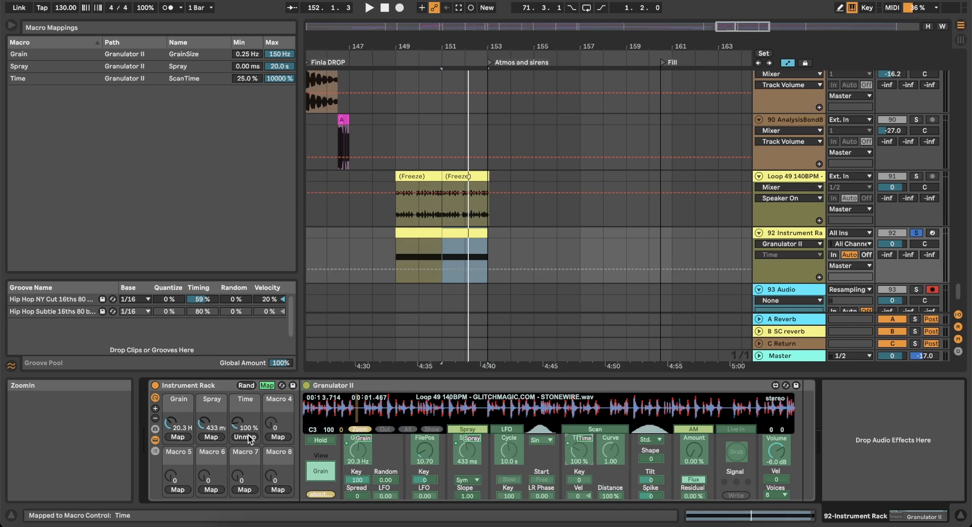
pyautogui.click(612, 460)
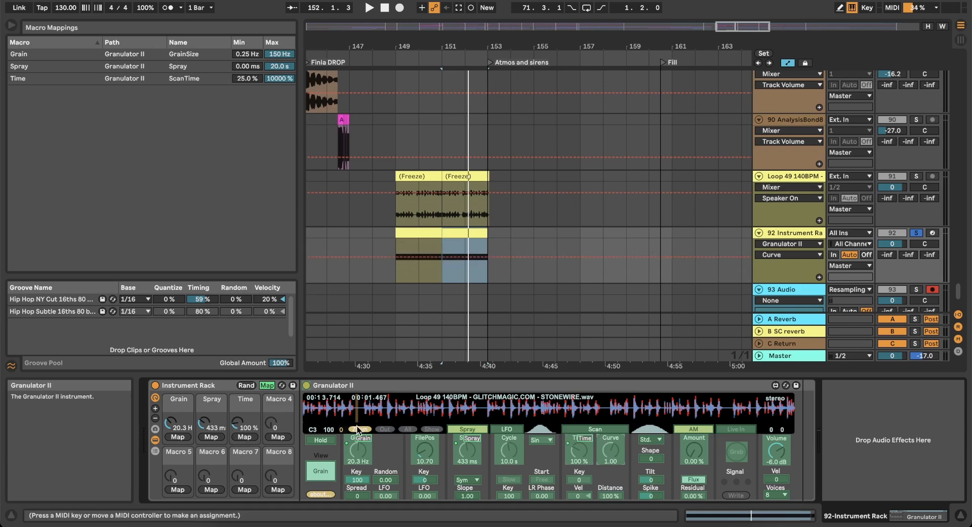
pyautogui.click(278, 437)
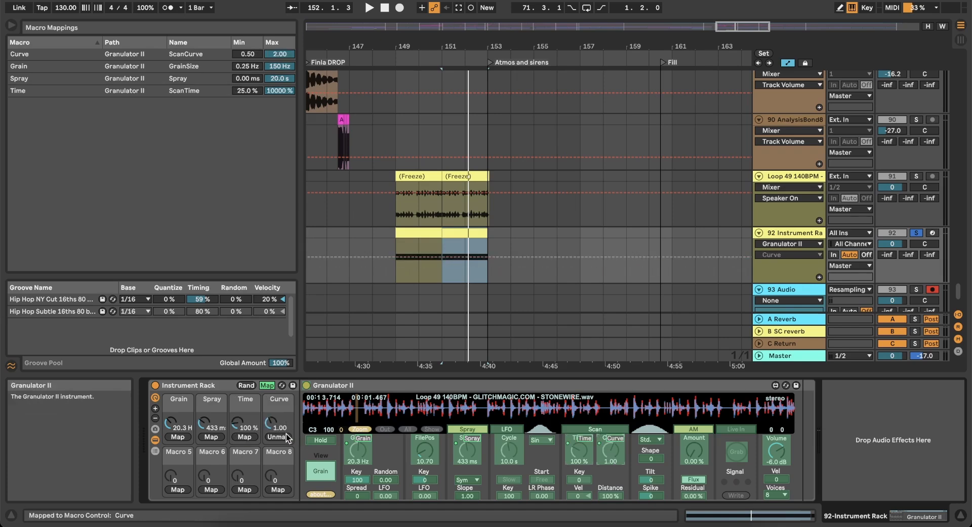
# Leave macro mapping and, during playback, set the file position's Key amount to 21 and FilePos to 47.71.
pyautogui.click(423, 479)
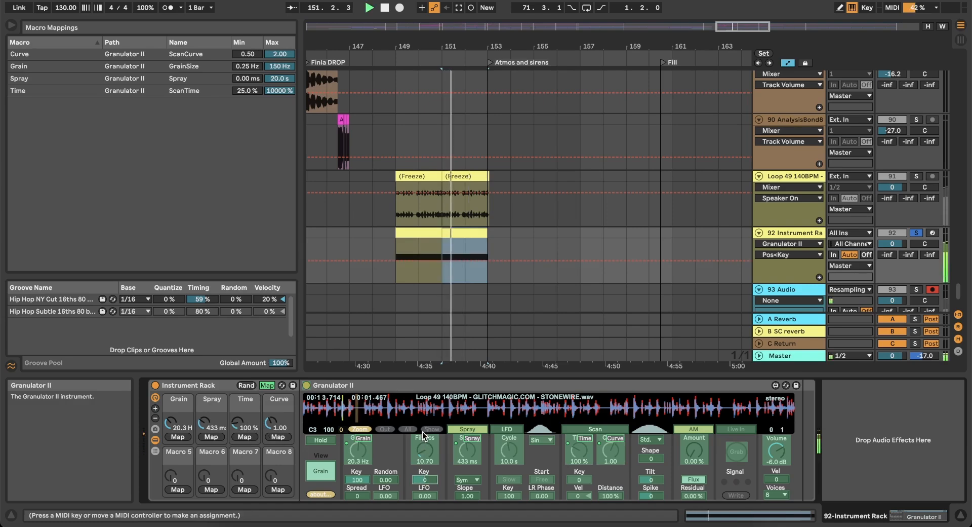
pyautogui.press('space')
pyautogui.click(273, 387)
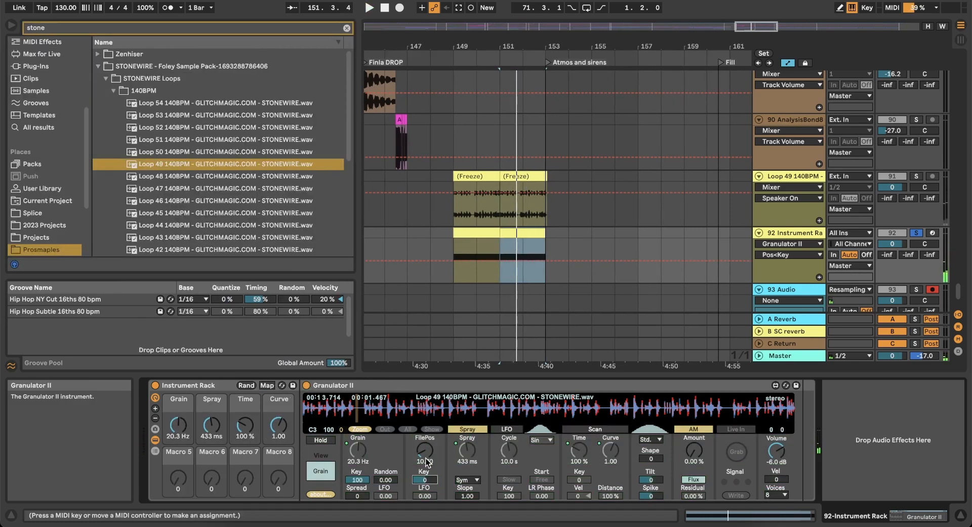
pyautogui.press('space')
pyautogui.moveTo(416, 479)
pyautogui.mouseDown()
pyautogui.moveTo(416, 428)
pyautogui.moveTo(416, 483)
pyautogui.mouseUp()
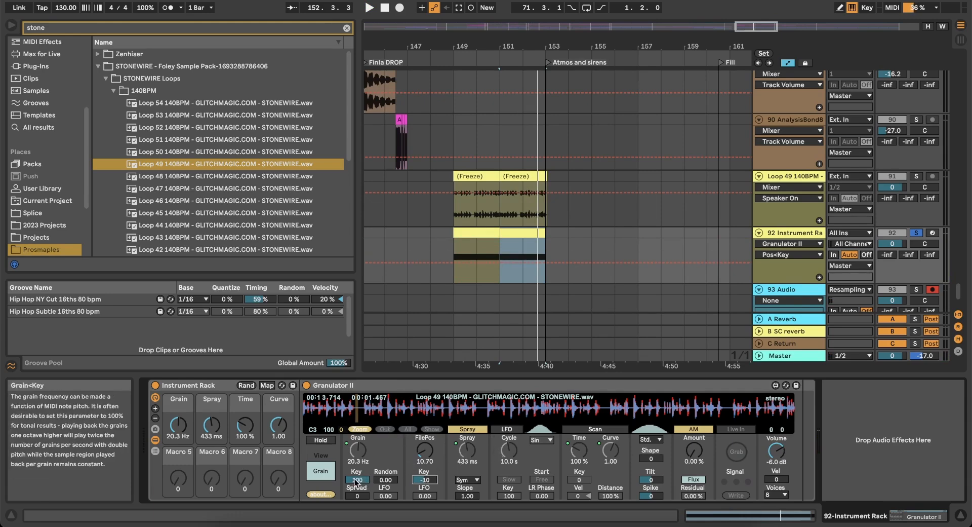
pyautogui.press('space')
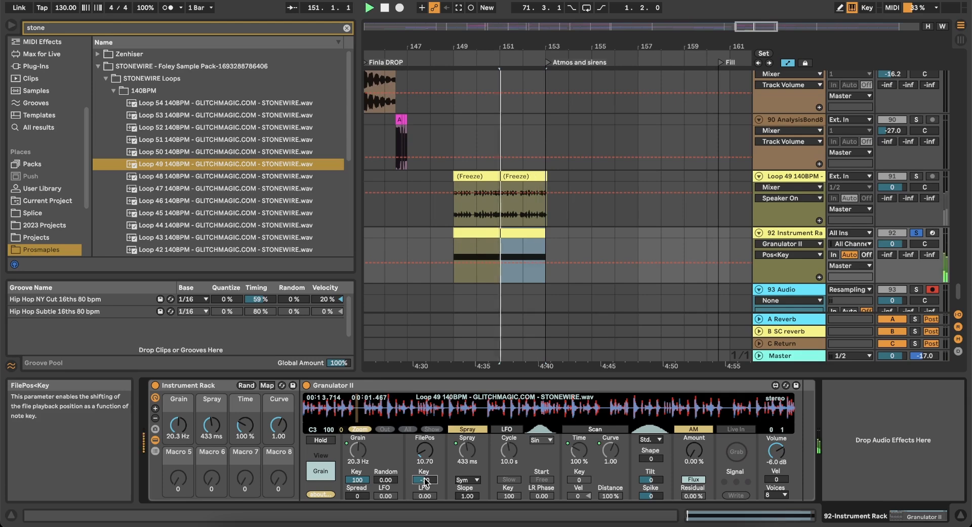
pyautogui.moveTo(425, 480); pyautogui.dragTo(425, 490)
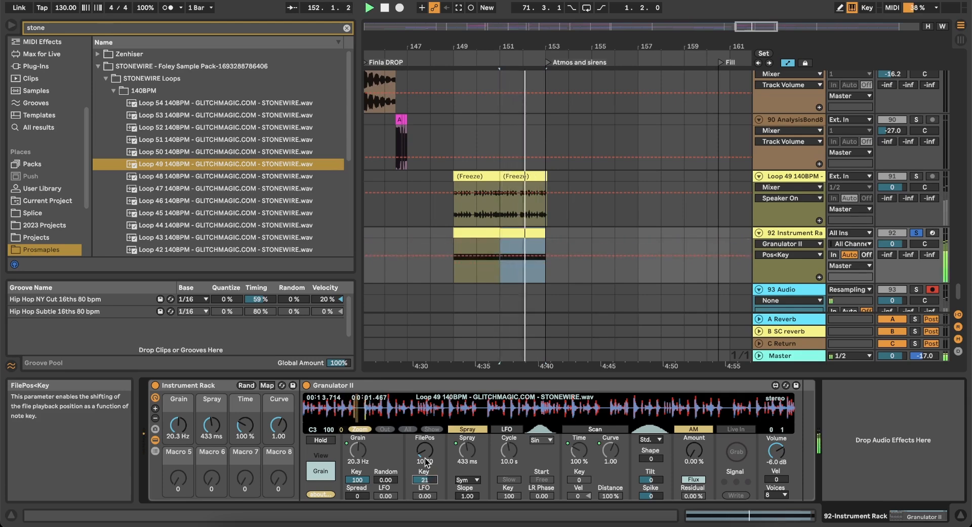
pyautogui.moveTo(425, 450); pyautogui.dragTo(424, 431)
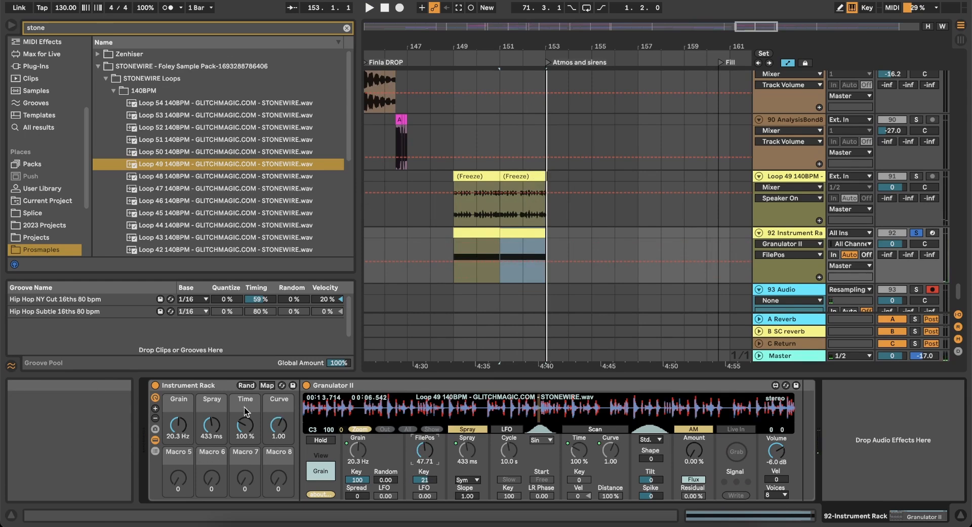
# Try mapping Granulator II's FilePos to Macro 5, undo the mapping and leave macro mapping.
pyautogui.click(267, 385)
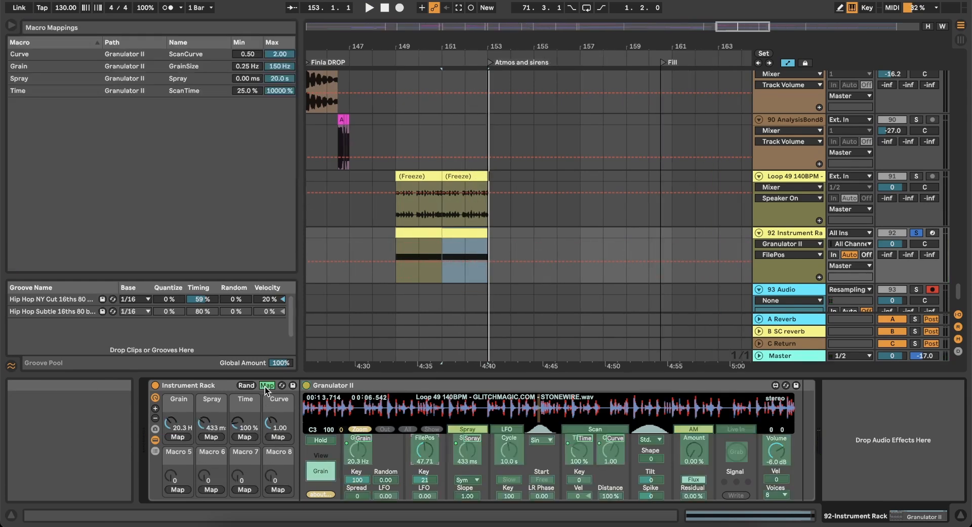
pyautogui.click(178, 489)
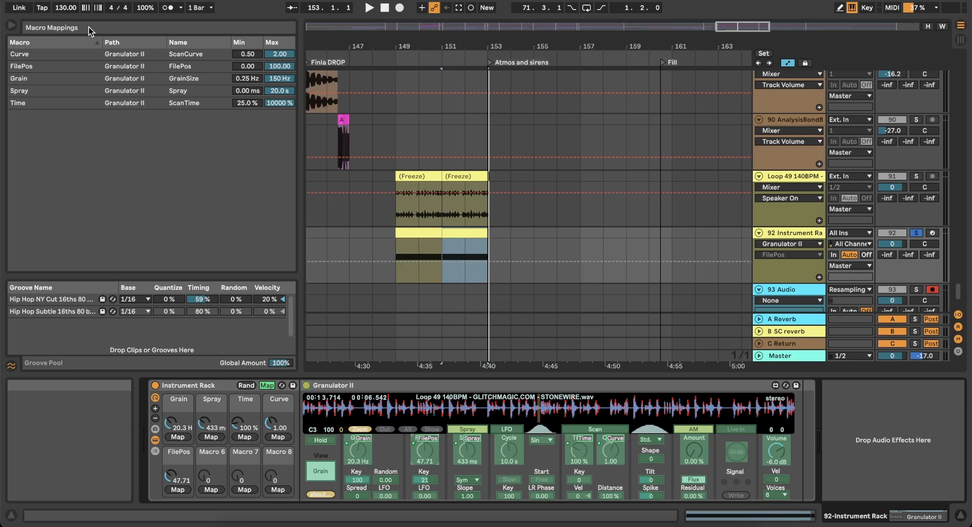
pyautogui.hotkey('ctrl', 'z')
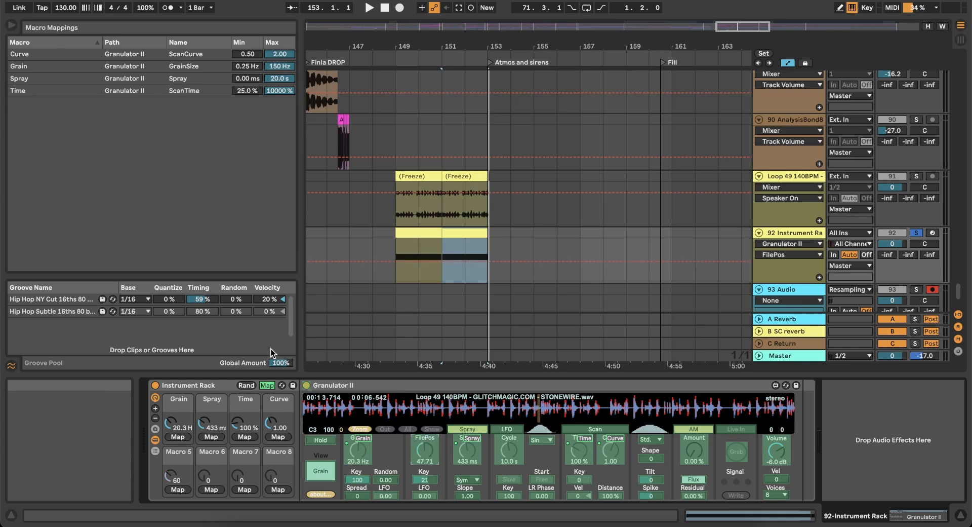
pyautogui.click(266, 385)
# Search the browser for "lfo" and load the LFO modulator from Audio Effects onto the Granulator II track.
pyautogui.click(102, 29)
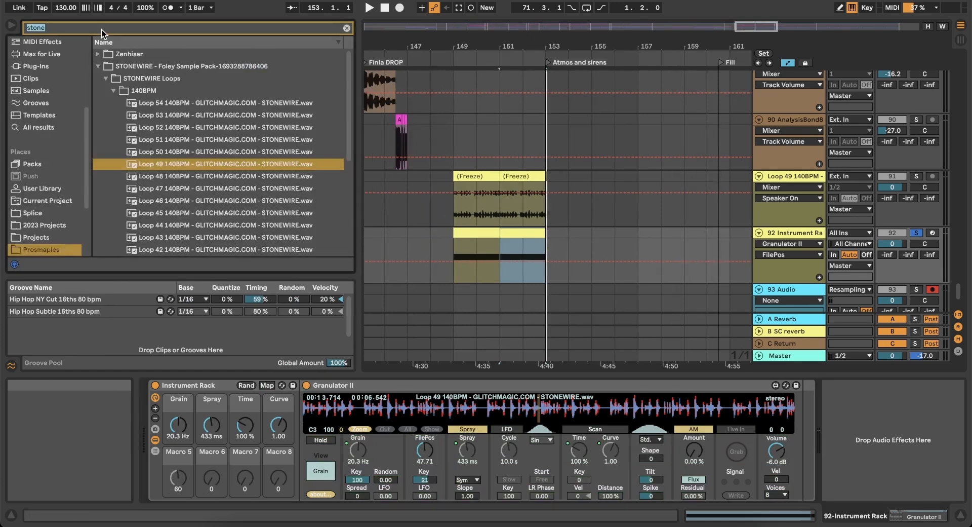
pyautogui.write('lfo')
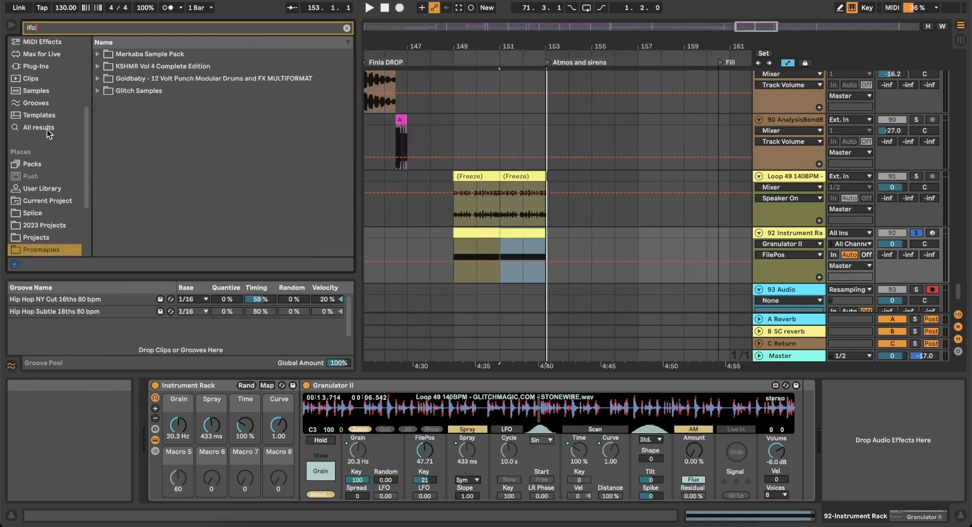
pyautogui.scroll(3, 46, 122)
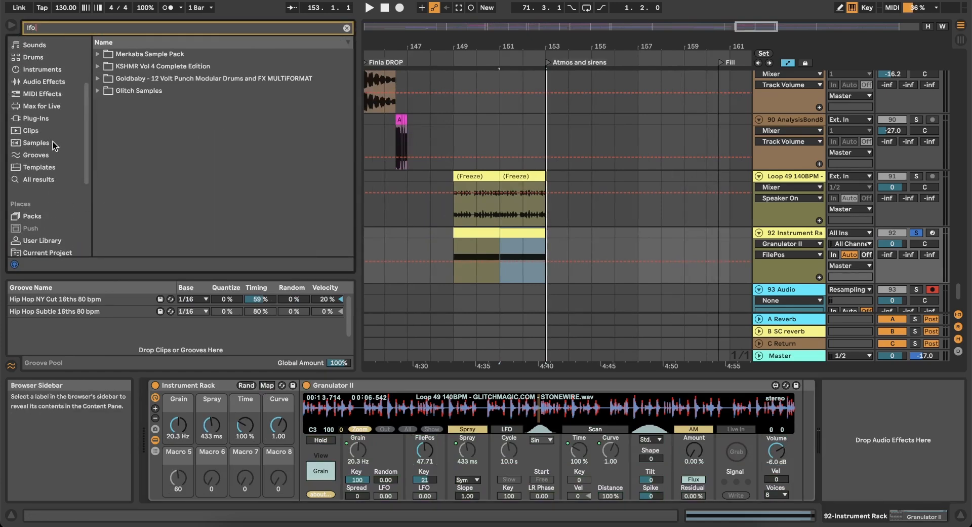
pyautogui.click(32, 106)
pyautogui.click(96, 54)
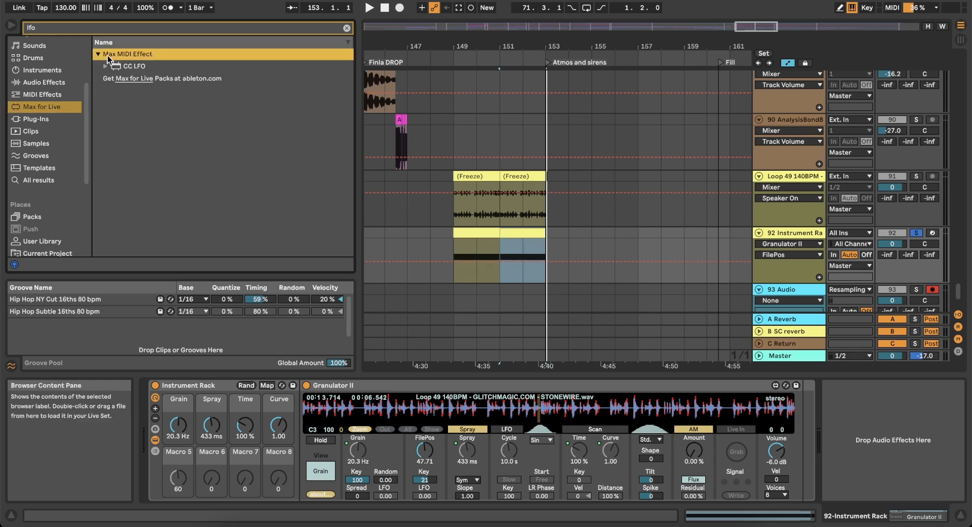
pyautogui.click(39, 84)
pyautogui.click(94, 55)
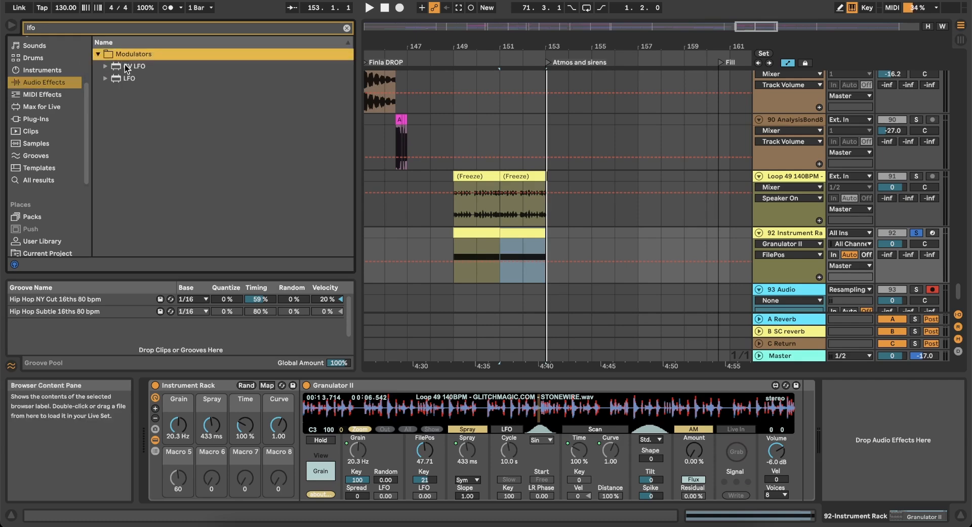
pyautogui.doubleClick(123, 79)
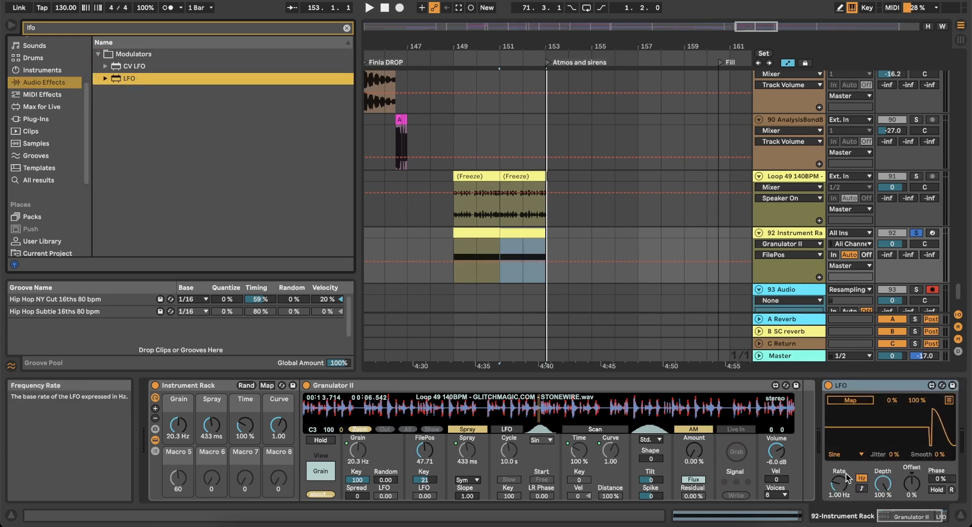
# Map the LFO to the rack's Grain macro and give it a Random waveform at 2.07 Hz.
pyautogui.click(851, 399)
pyautogui.click(176, 426)
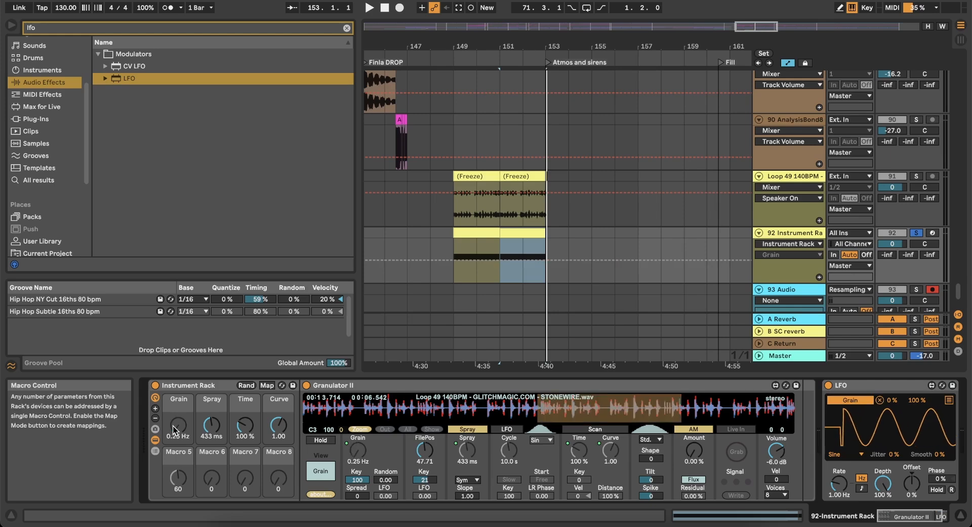
pyautogui.click(847, 456)
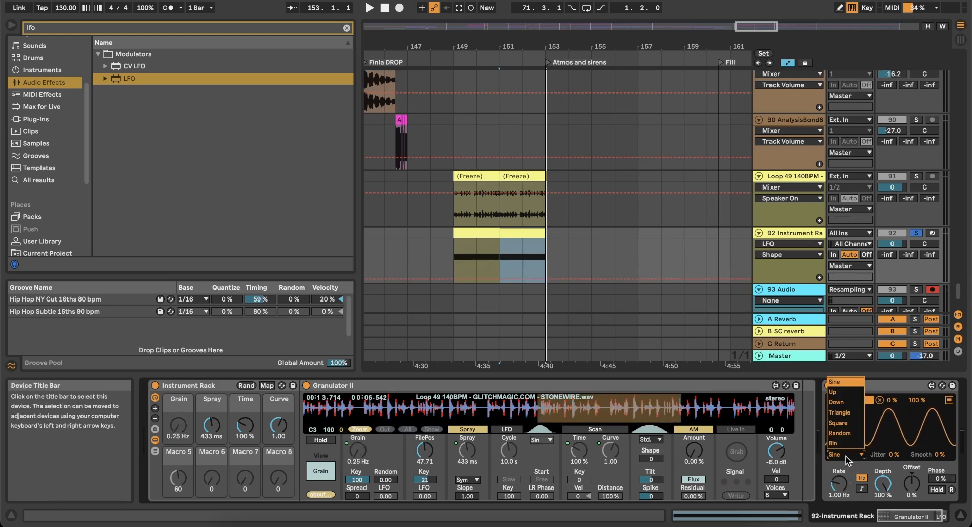
pyautogui.click(840, 432)
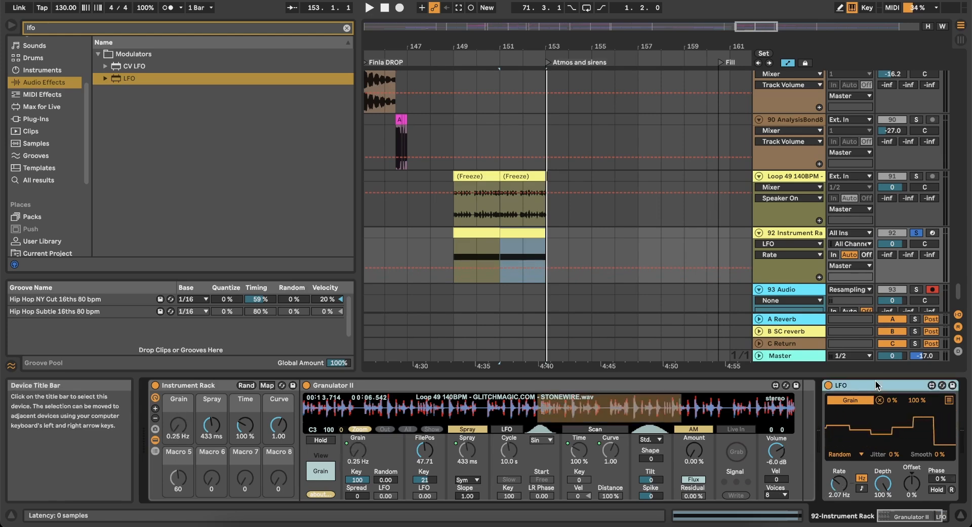
# Duplicate the Grain LFO and set the first one's Smooth to 87 %.
pyautogui.hotkey('ctrl', 'd')
pyautogui.click(790, 453)
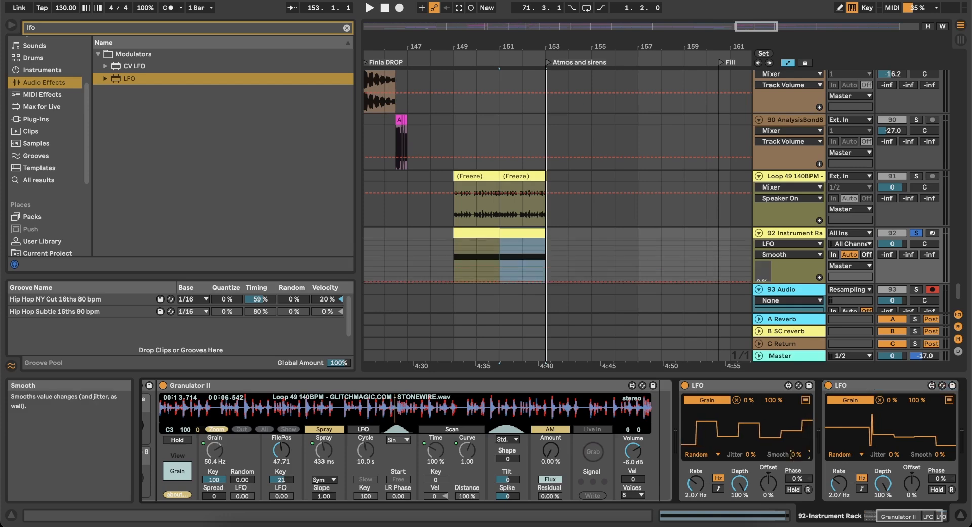
pyautogui.moveTo(796, 453); pyautogui.dragTo(796, 385)
# Remap the second LFO to the Spray macro, with Smooth at 59 % and Rate at 5.38 Hz.
pyautogui.hscroll(-1, 806, 446)
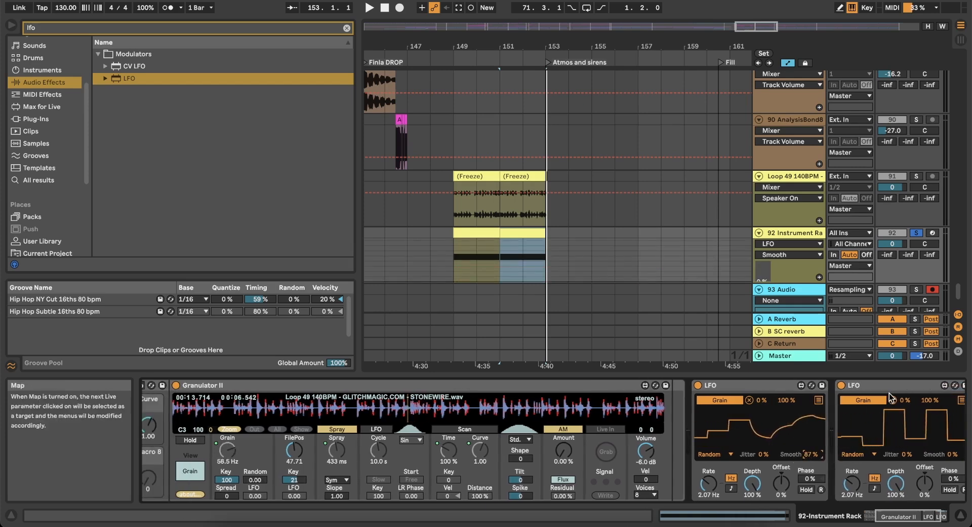
pyautogui.click(867, 401)
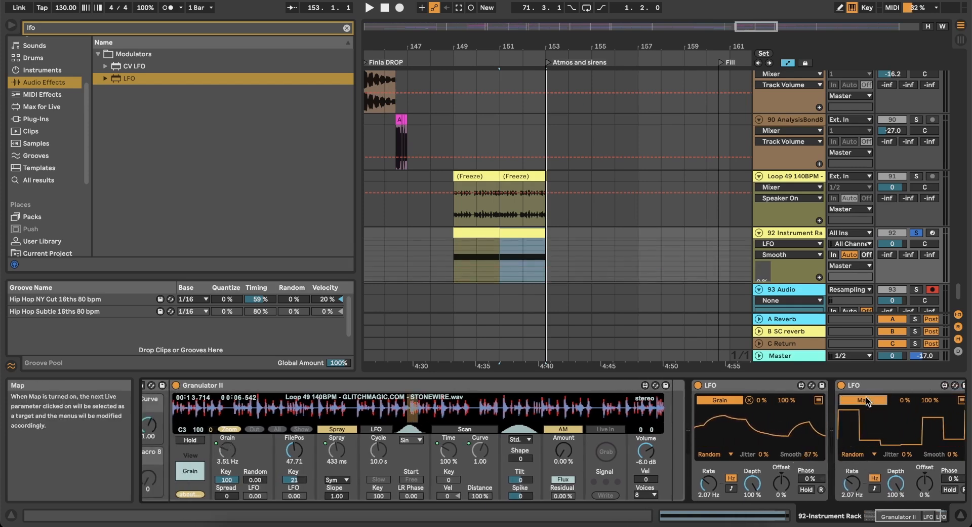
pyautogui.hscroll(-5, 861, 405)
pyautogui.click(212, 426)
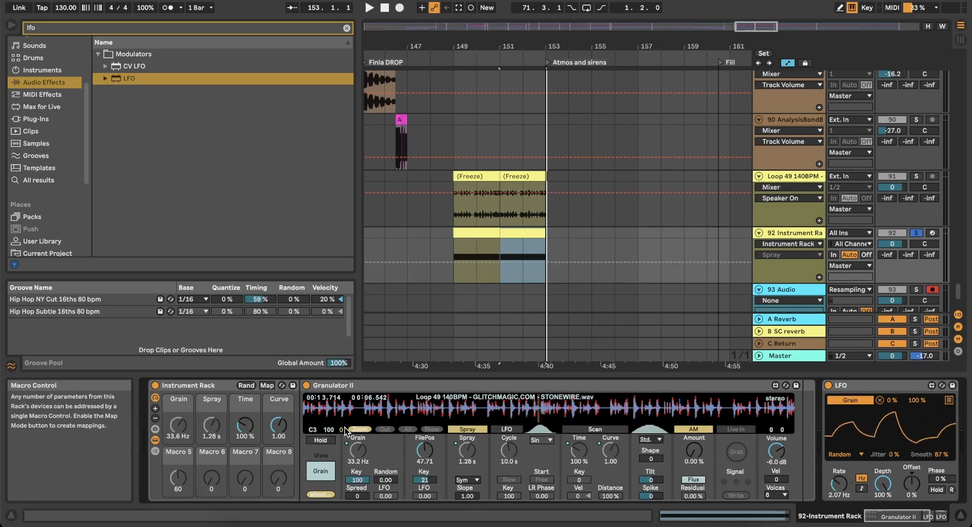
pyautogui.hscroll(5, 346, 431)
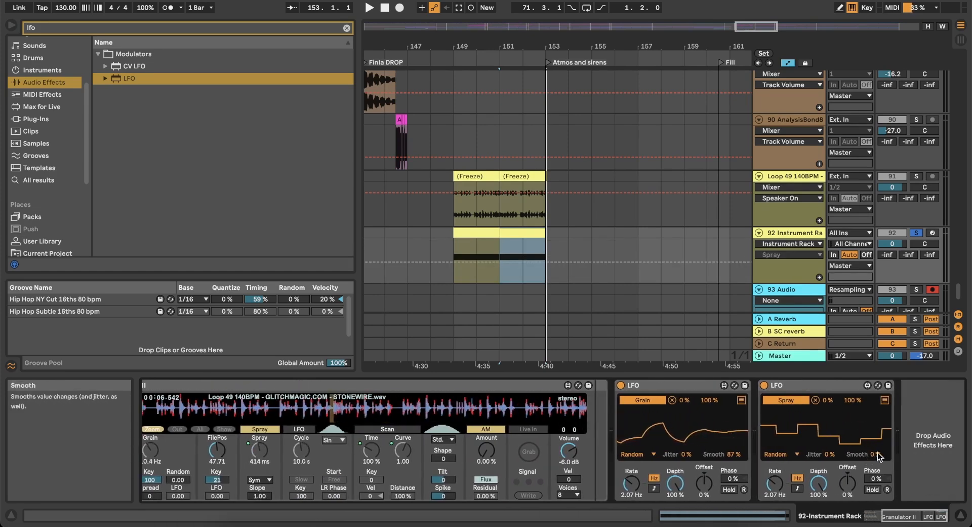
pyautogui.moveTo(879, 458); pyautogui.dragTo(879, 436)
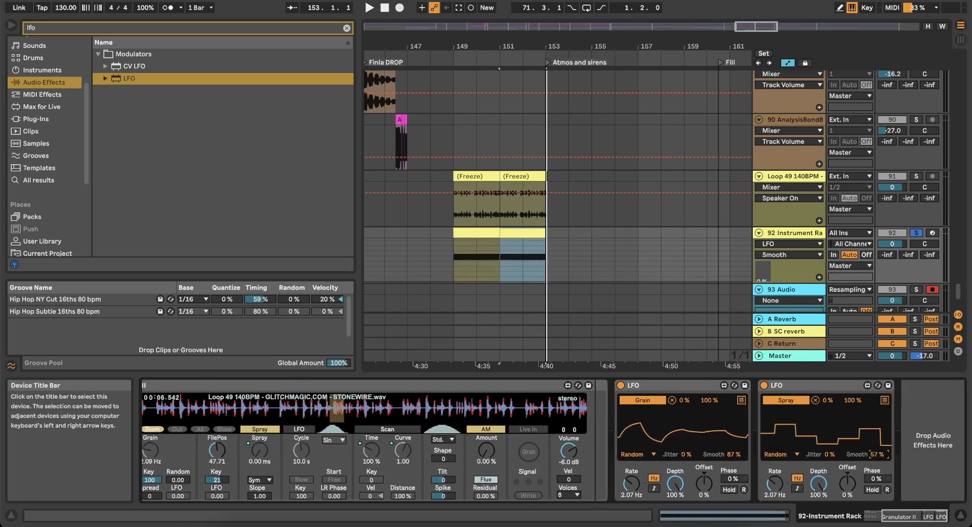
pyautogui.moveTo(775, 484); pyautogui.dragTo(775, 462)
# Duplicate the Spray LFO and remap the copy to the Time macro with a Rate of 1.58 Hz.
pyautogui.click(822, 386)
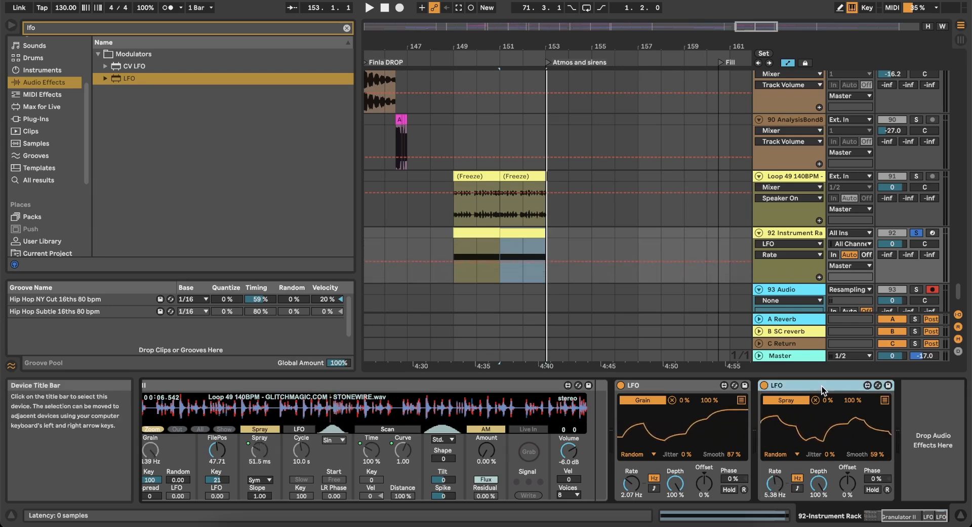
pyautogui.hotkey('ctrl', 'd')
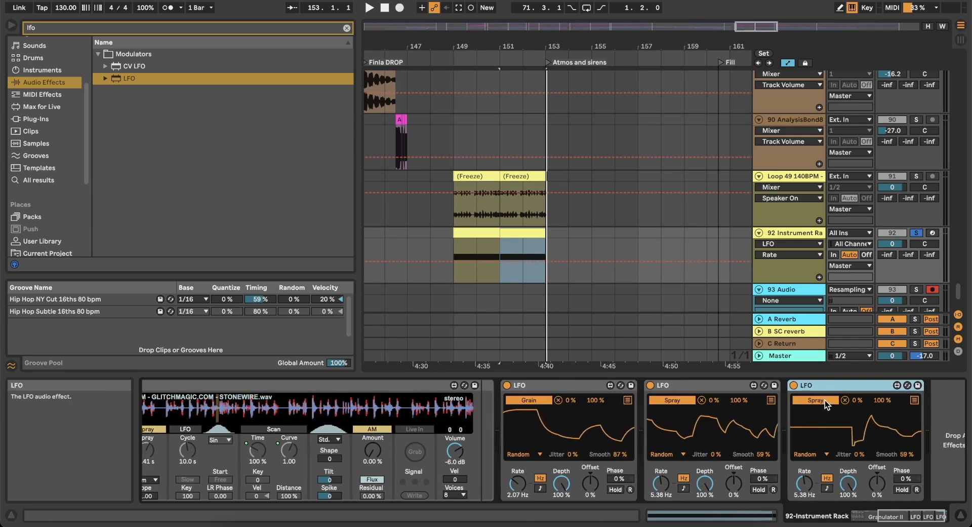
pyautogui.hscroll(-10, 332, 442)
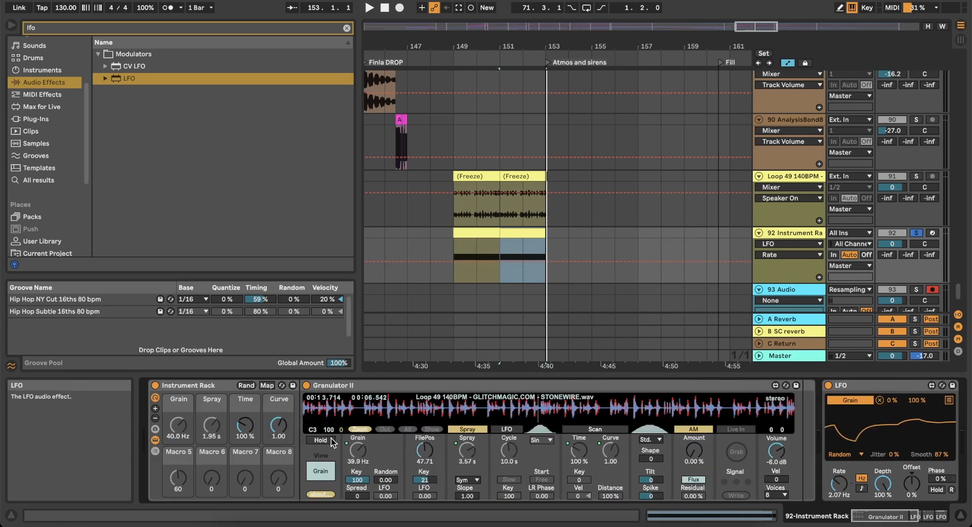
pyautogui.click(239, 427)
pyautogui.hscroll(10, 424, 439)
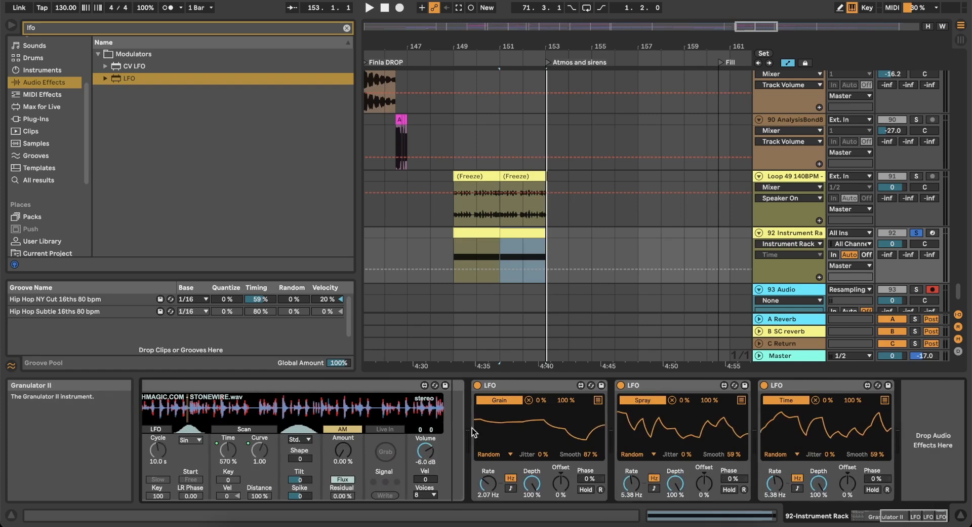
pyautogui.moveTo(775, 484); pyautogui.dragTo(775, 516)
# Duplicate the Time LFO and remap the copy to the Curve macro.
pyautogui.click(813, 384)
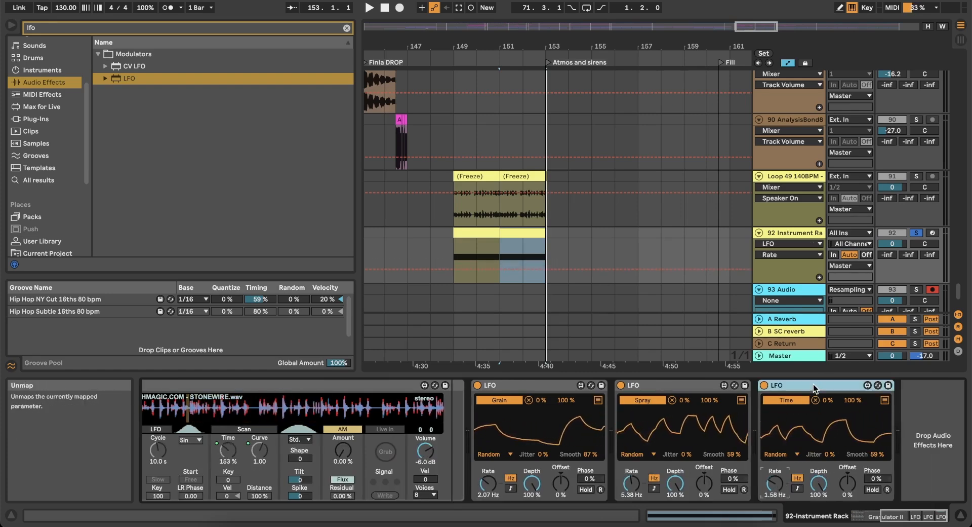
pyautogui.hotkey('ctrl', 'd')
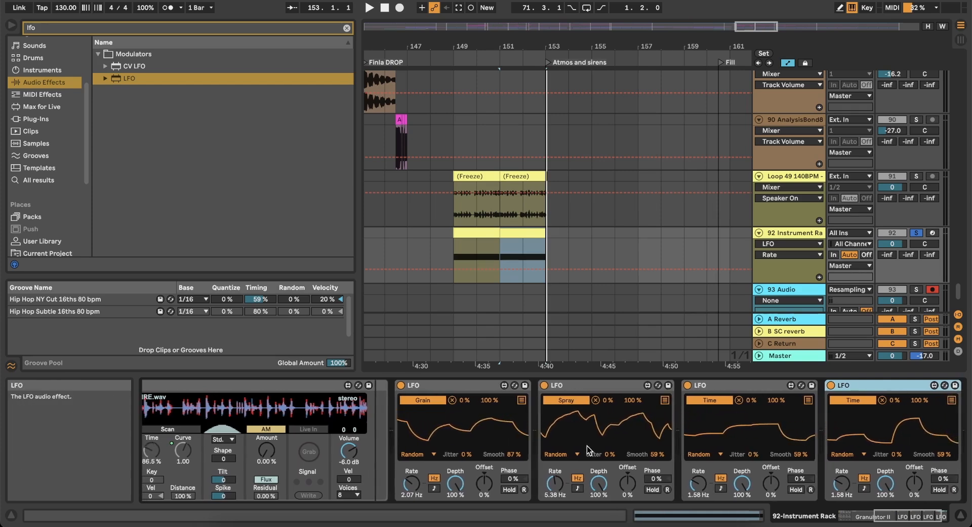
pyautogui.click(883, 400)
pyautogui.hscroll(-10, 243, 449)
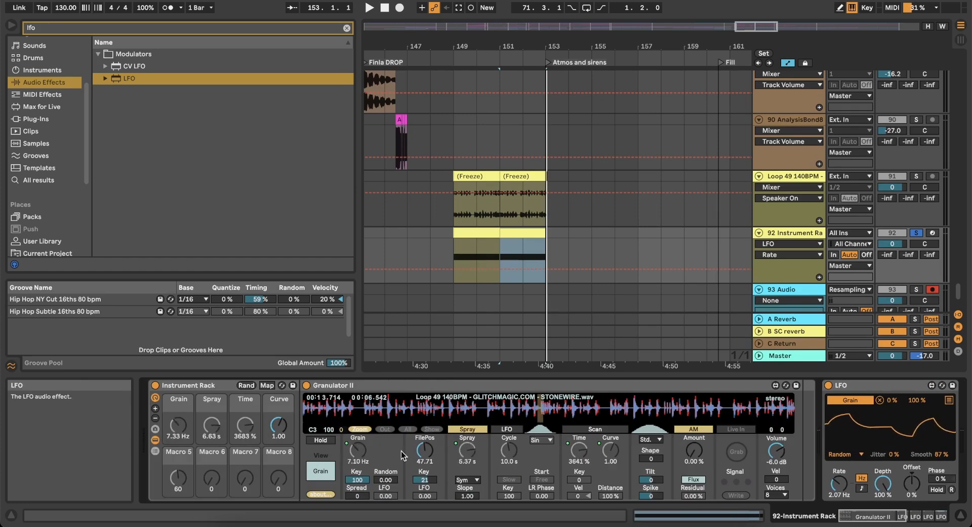
pyautogui.click(277, 423)
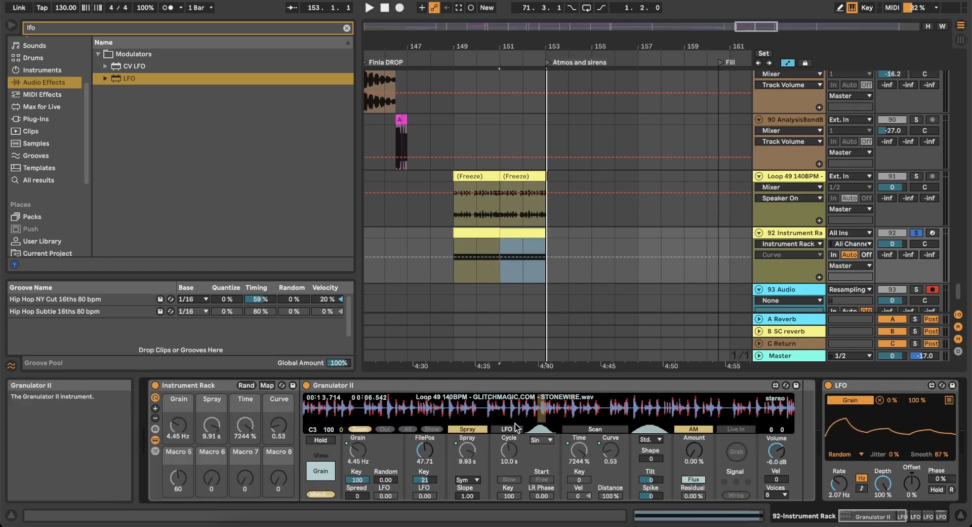
# Duplicate the Curve LFO and remap the copy to Macro 5.
pyautogui.hscroll(8, 515, 424)
pyautogui.hscroll(3, 543, 424)
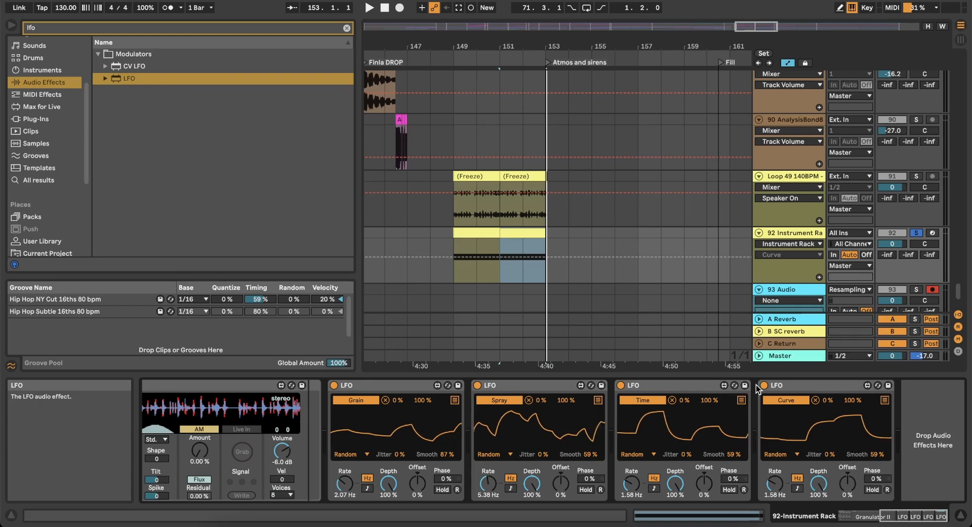
pyautogui.click(793, 381)
pyautogui.press('super+d')
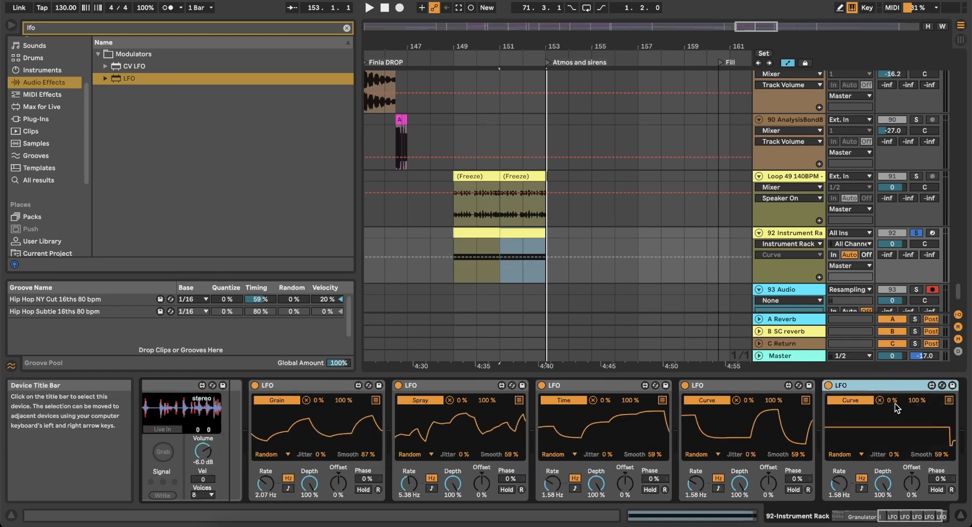
pyautogui.click(856, 400)
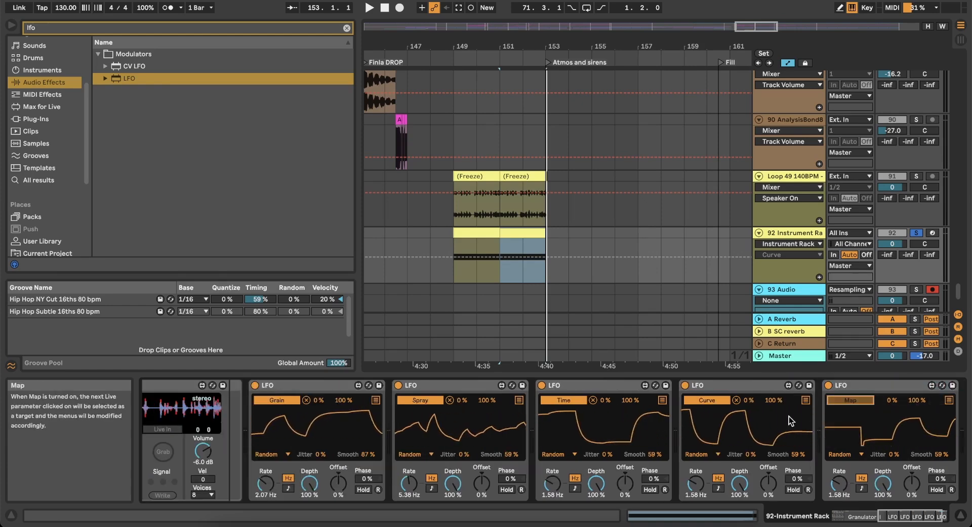
pyautogui.hscroll(-12, 481, 434)
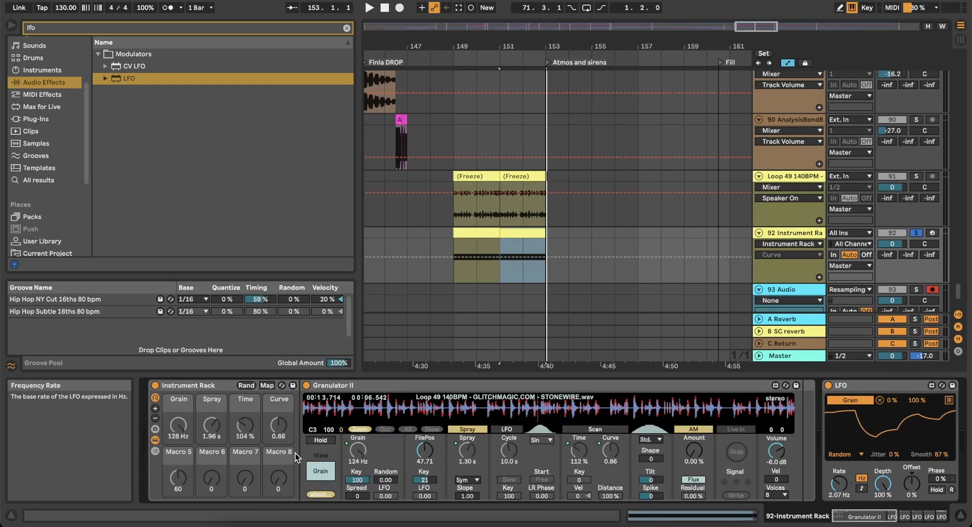
pyautogui.click(176, 478)
# Review the rack's device chain and play the arrangement from bar 151 to hear the LFO-modulated Granulator II.
pyautogui.hscroll(3, 397, 439)
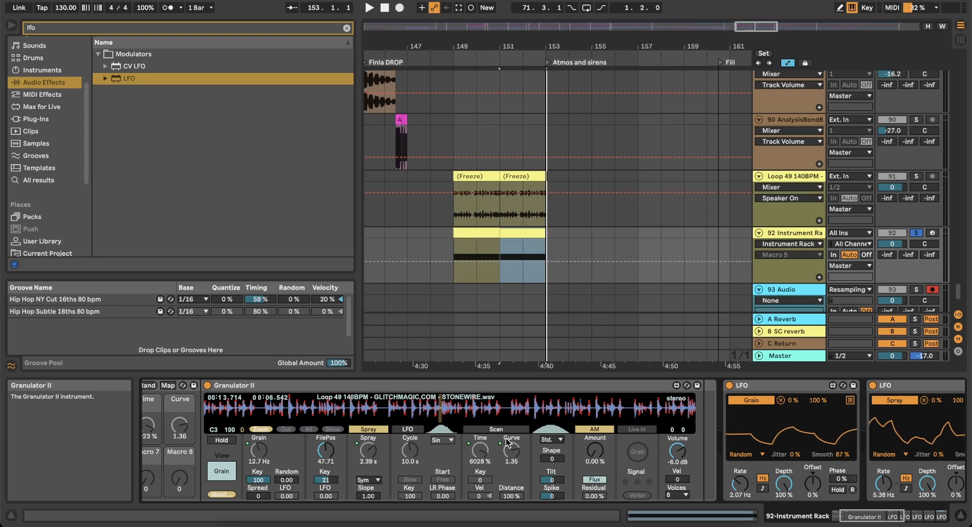
pyautogui.hscroll(2, 508, 442)
pyautogui.scroll(-5, 474, 189)
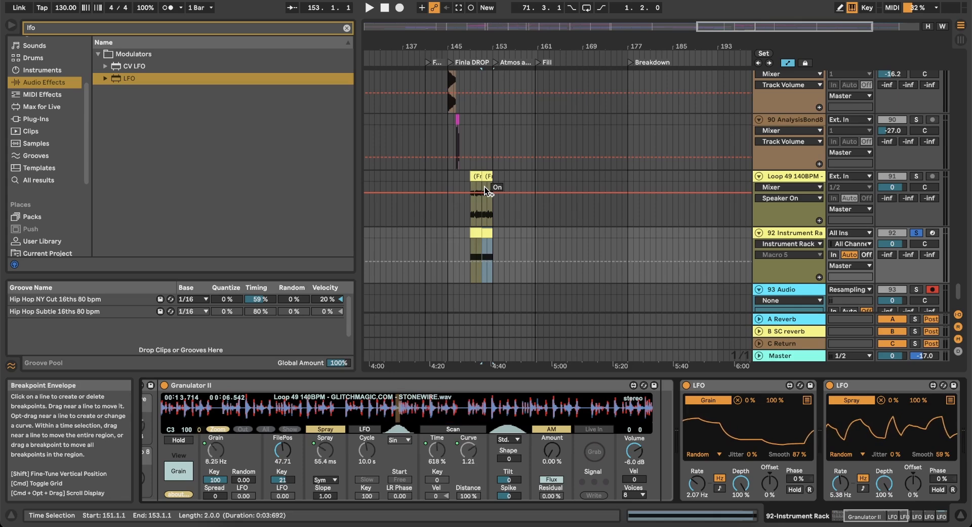
pyautogui.hscroll(-3, 369, 412)
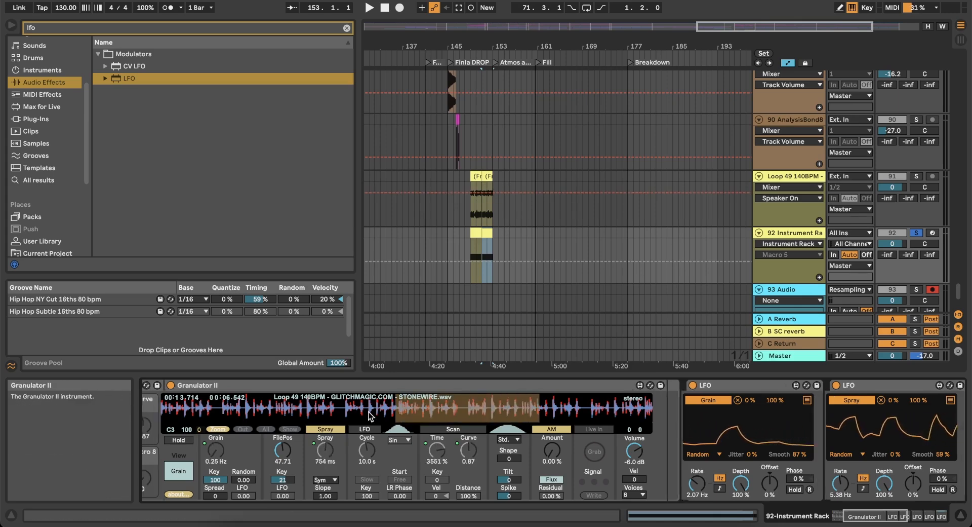
pyautogui.hscroll(10, 324, 460)
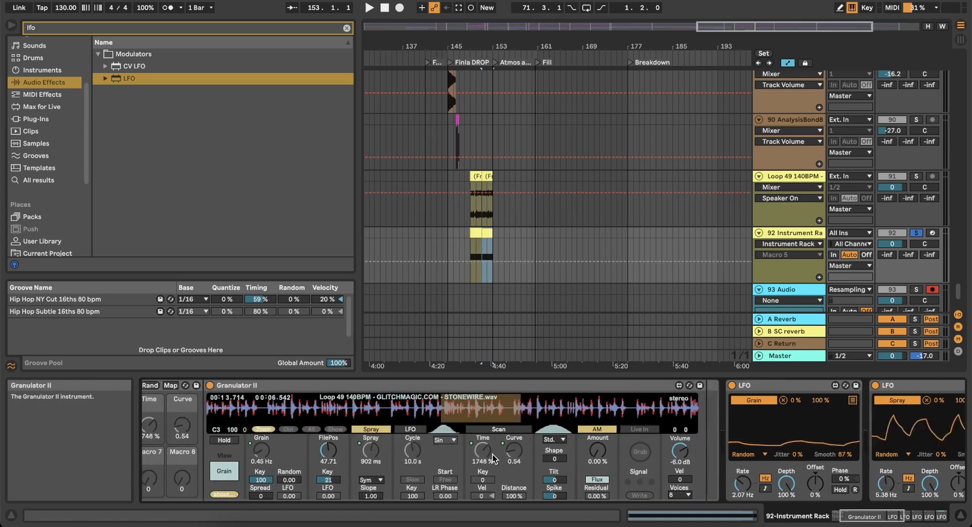
pyautogui.press('space')
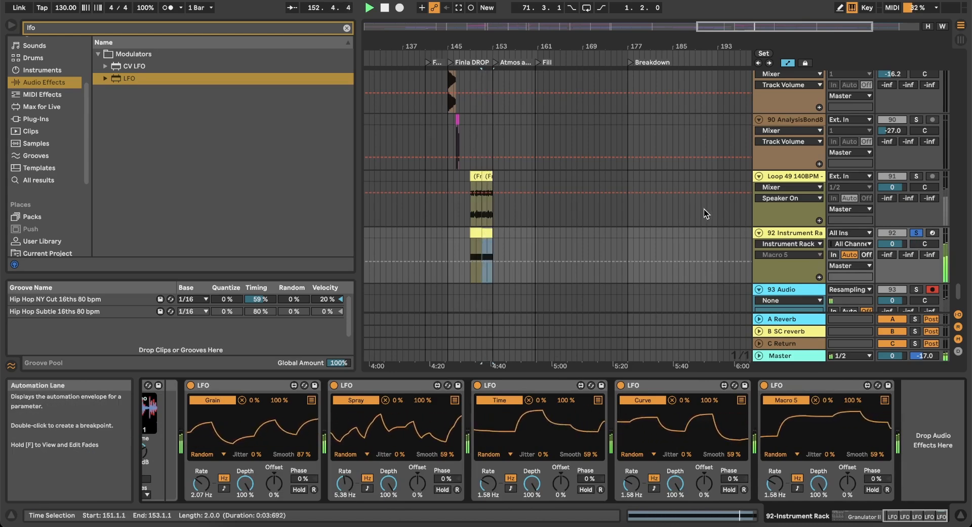
# Audition the arrangement from bar 151 while viewing how the LFOs move the rack macros and Granulator II parameters.
pyautogui.press('space')
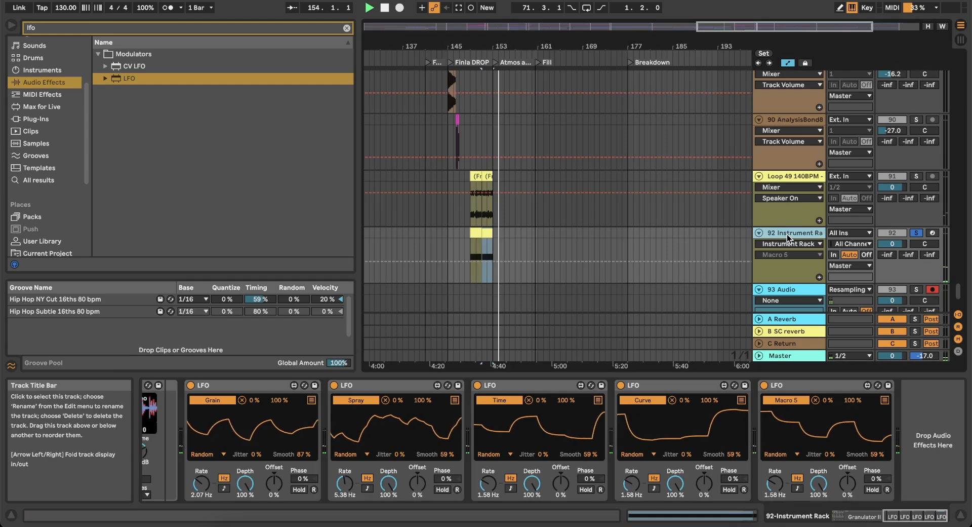
pyautogui.scroll(-3, 787, 234)
pyautogui.click(331, 424)
pyautogui.hscroll(-10, 313, 420)
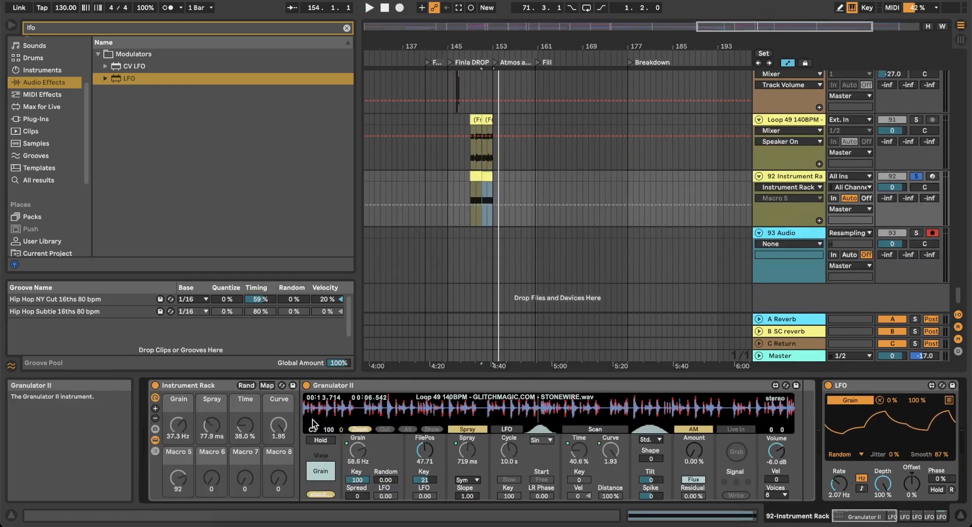
pyautogui.press('space')
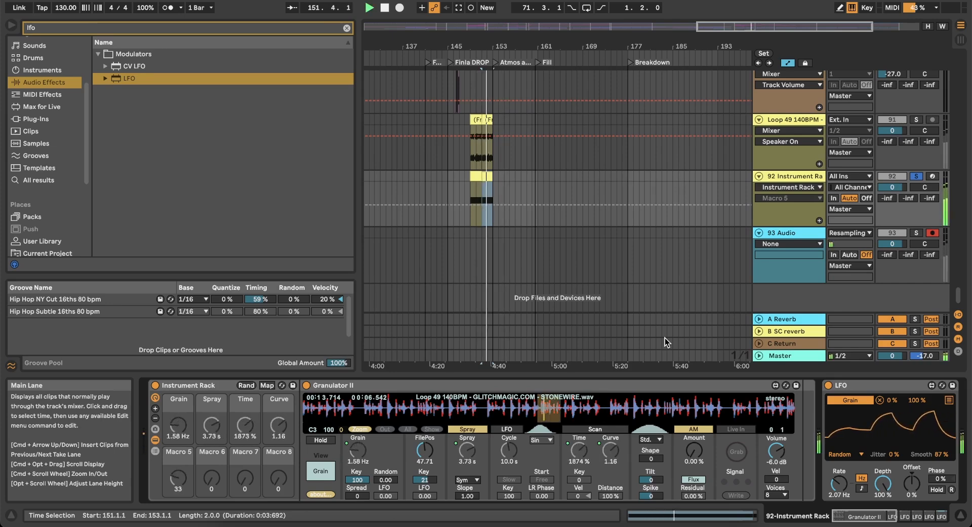
# Loop bars 149 to 151 over the first MIDI clip on the Instrument Rack track.
pyautogui.scroll(5, 472, 163)
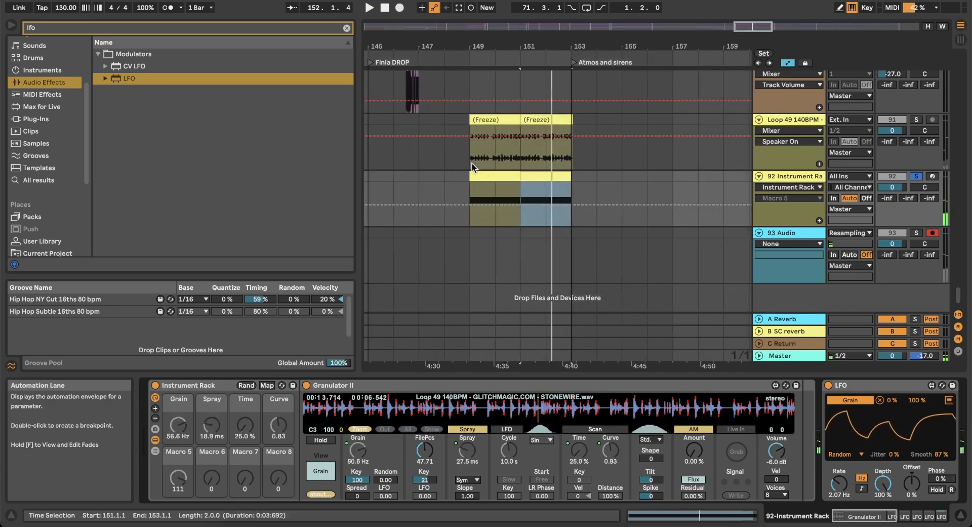
pyautogui.click(481, 172)
pyautogui.press('super+l')
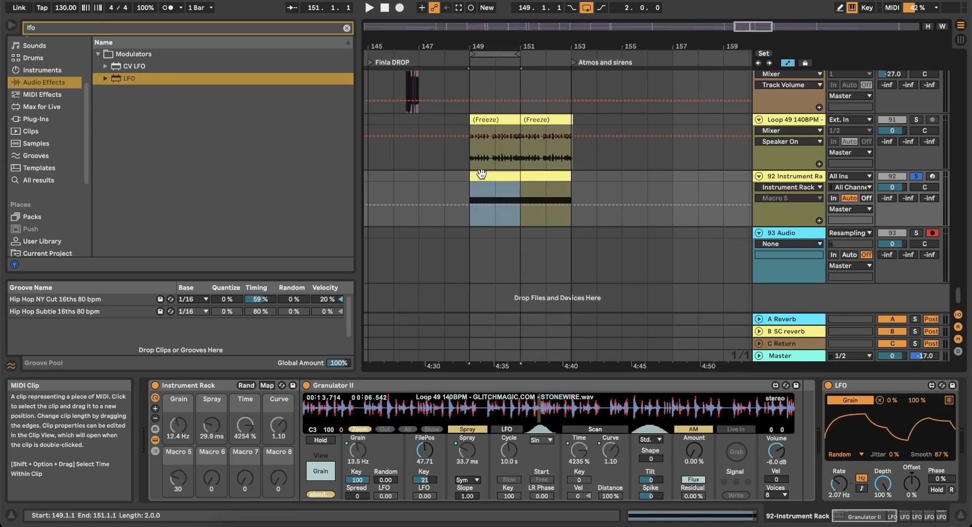
# Set Granulator II's FilePos to about 27.56 while auditioning the two-bar loop.
pyautogui.press('space')
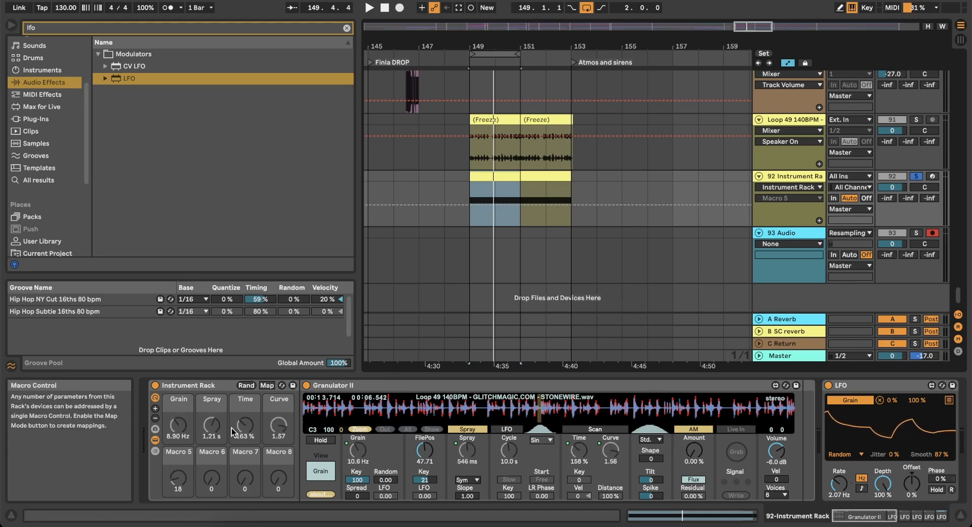
pyautogui.click(425, 450)
pyautogui.press('space')
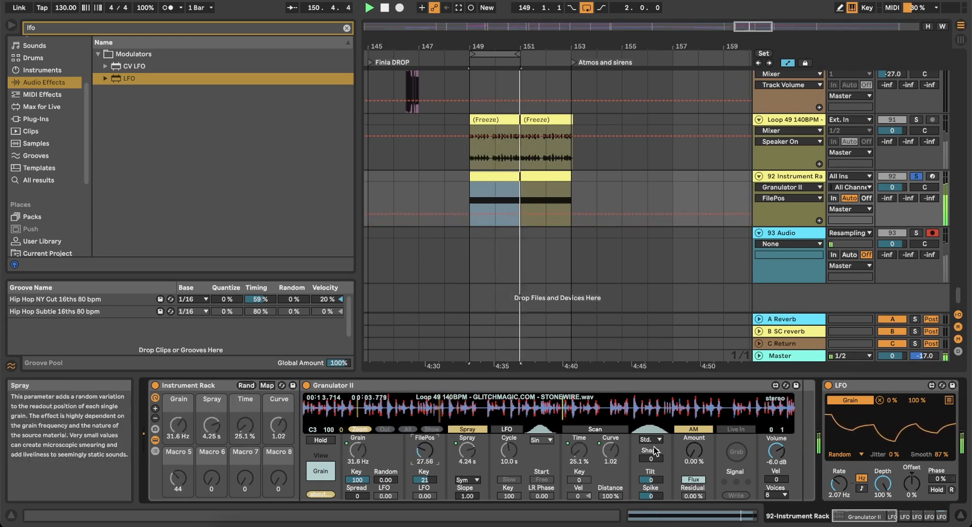
# Find Grain Delay among the audio effects, add it after the Macro 5 LFO, and set its Feedback to 68%.
pyautogui.hscroll(1, 654, 447)
pyautogui.hscroll(10, 654, 446)
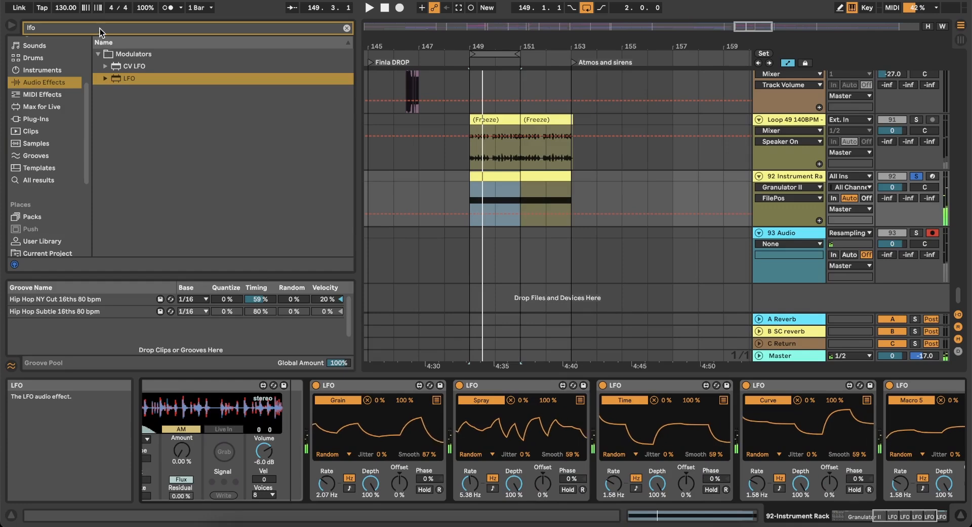
pyautogui.click(100, 28)
pyautogui.write('grain')
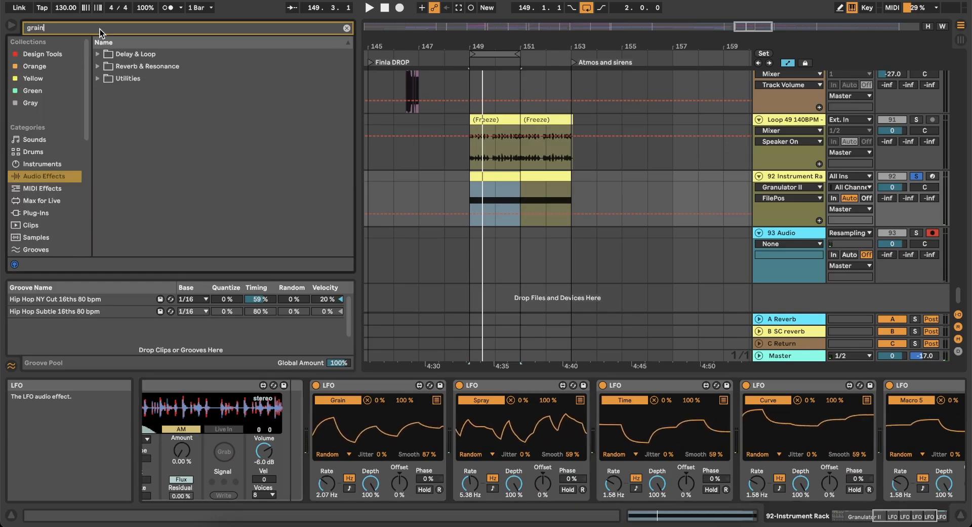
pyautogui.click(32, 211)
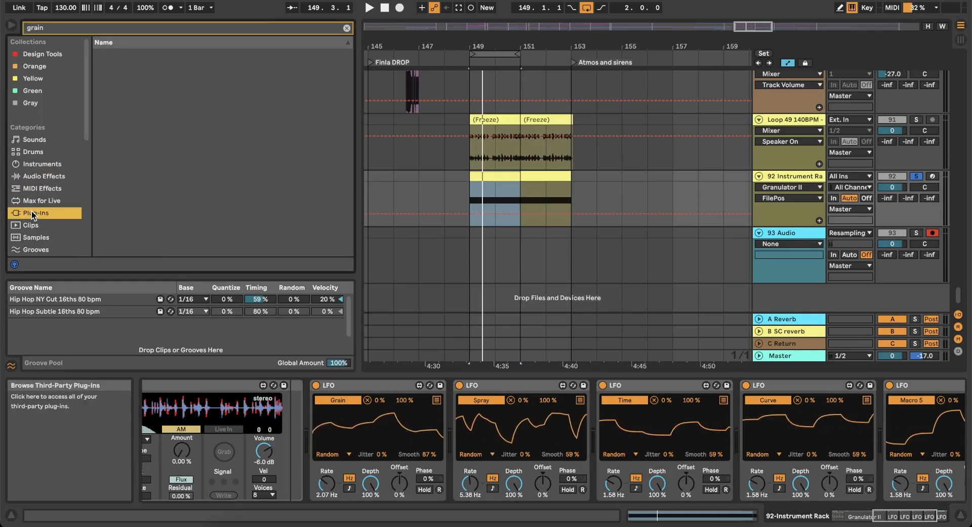
pyautogui.click(52, 178)
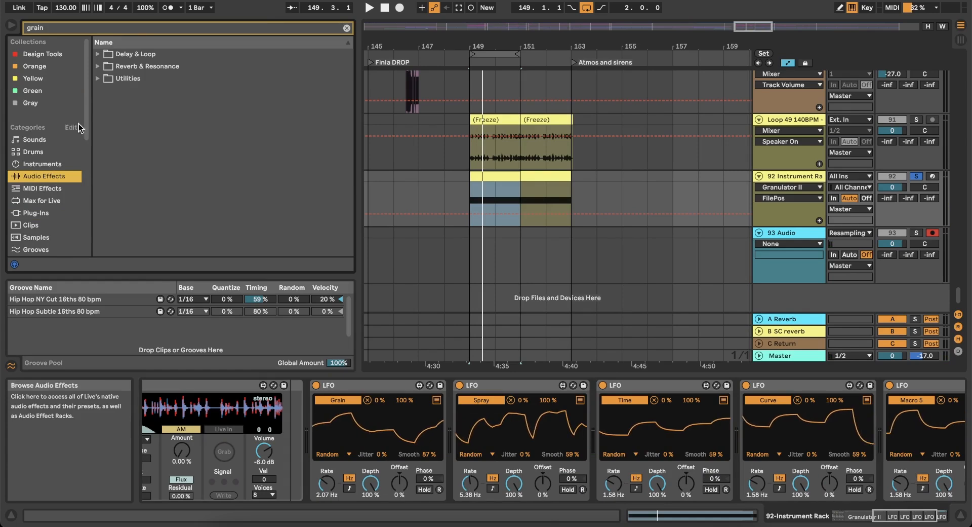
pyautogui.click(97, 54)
pyautogui.moveTo(141, 67); pyautogui.dragTo(801, 383)
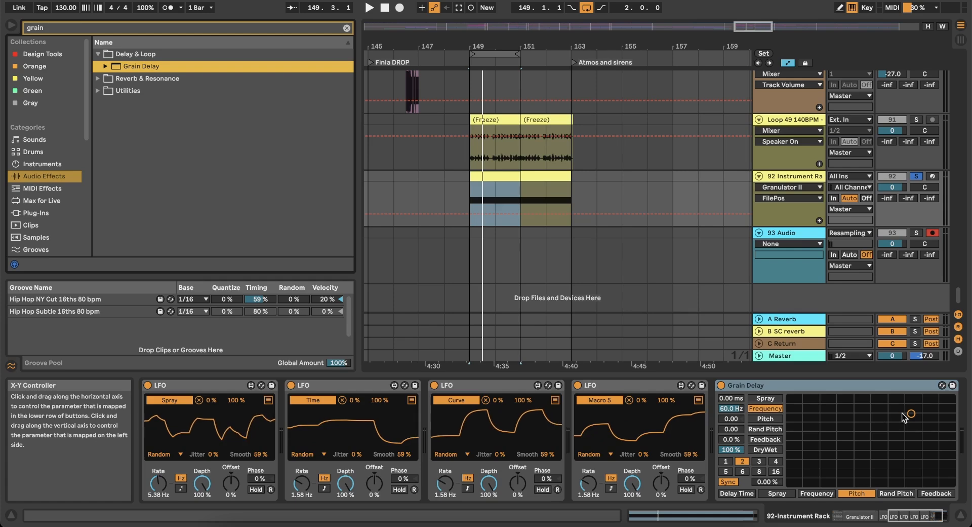
pyautogui.click(732, 439)
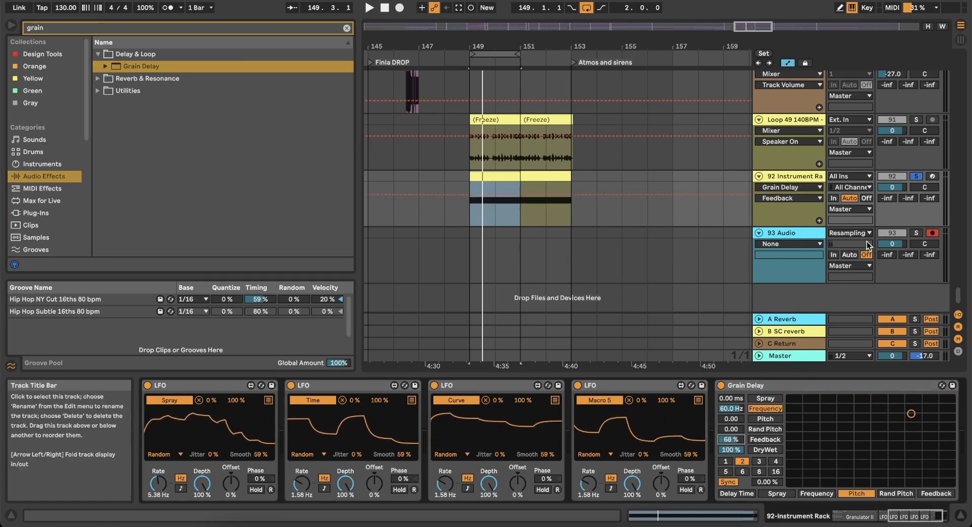
# Solo the resampling track 93 Audio together with the 92 Instrument Rack track.
pyautogui.click(892, 232)
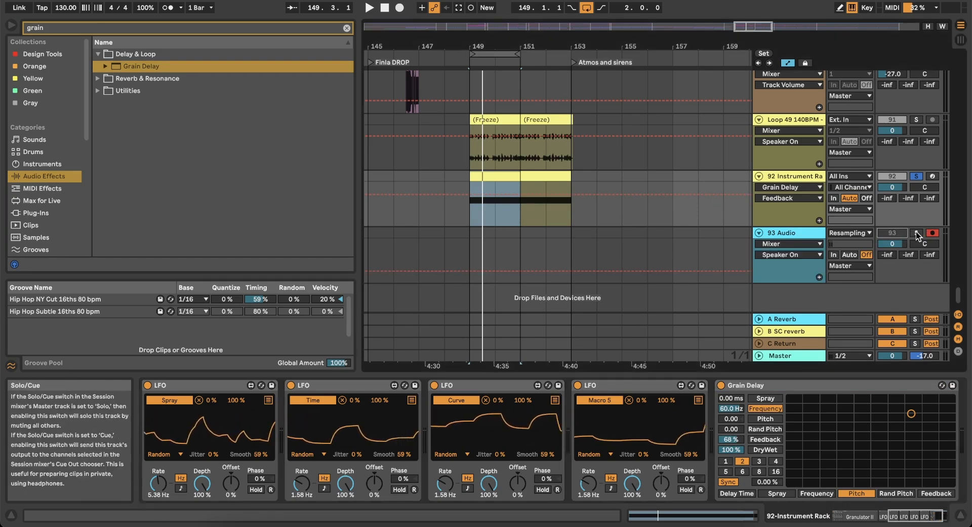
pyautogui.click(916, 233)
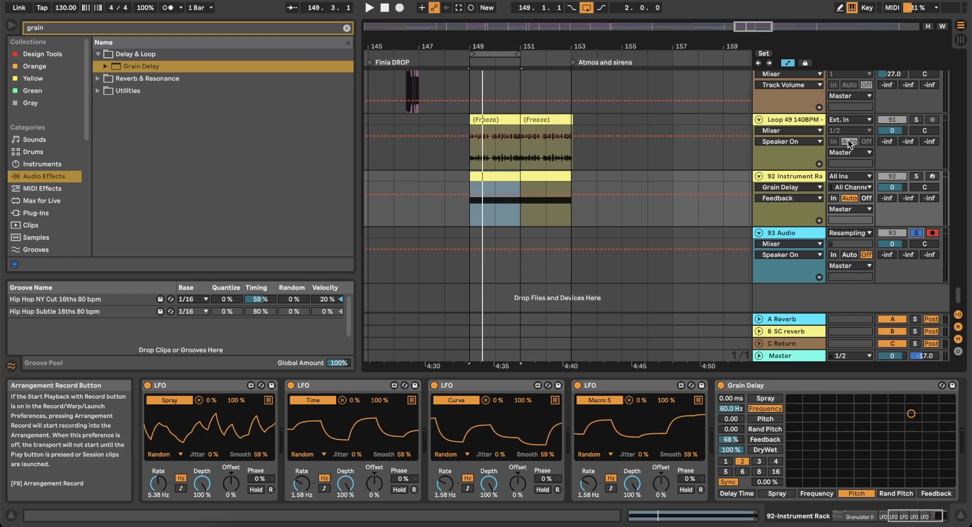
pyautogui.click(916, 176)
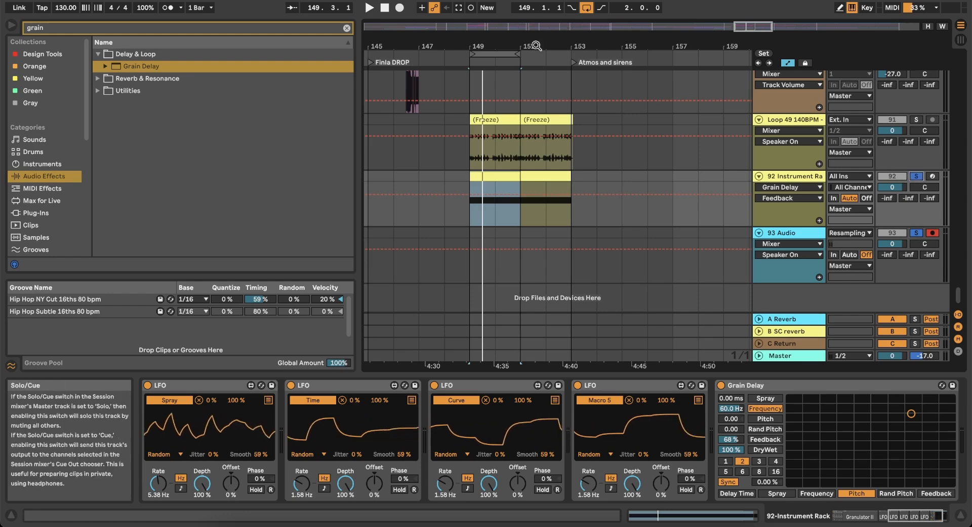
# Record the looped rack into 93 Audio while sweeping Grain Delay's Frequency and raising its Pitch to 12.
pyautogui.click(400, 9)
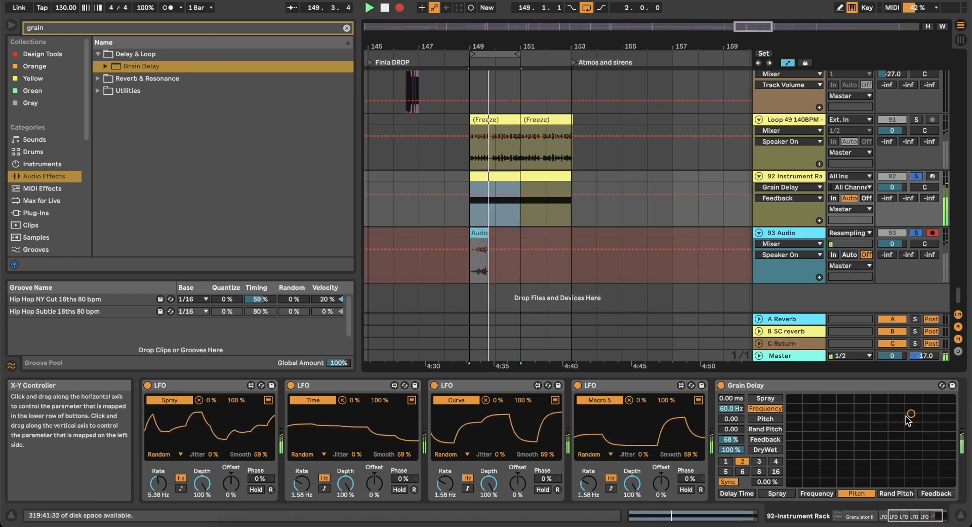
pyautogui.moveTo(911, 416)
pyautogui.mouseDown()
pyautogui.moveTo(861, 410)
pyautogui.moveTo(796, 471)
pyautogui.moveTo(923, 400)
pyautogui.moveTo(952, 403)
pyautogui.mouseUp()
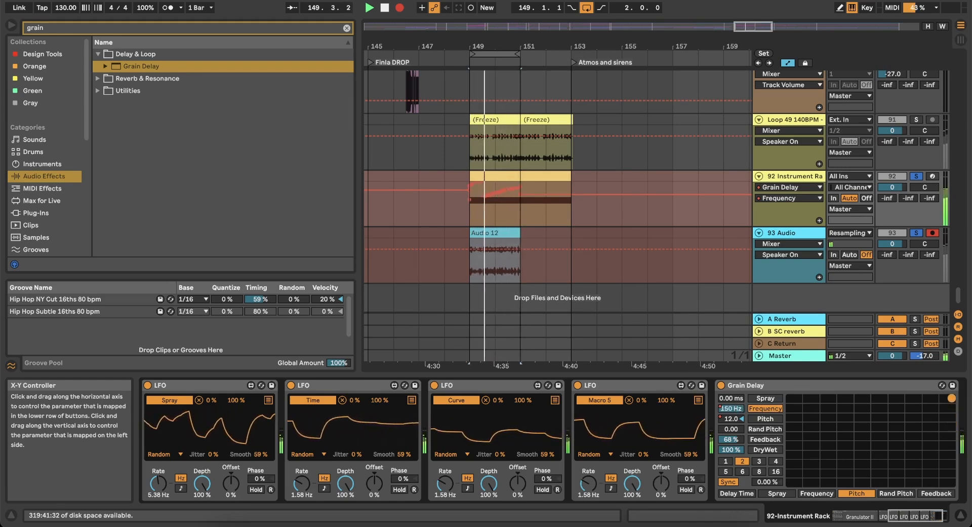
pyautogui.press('space')
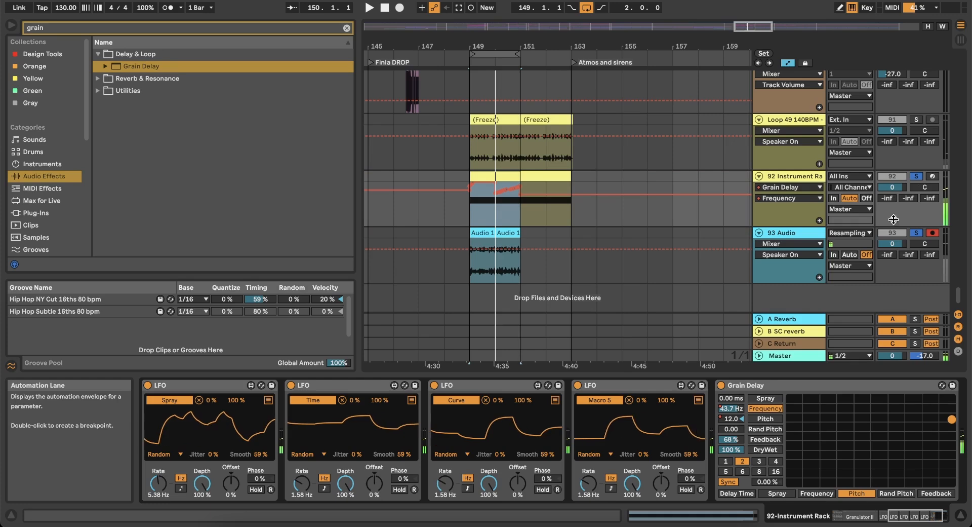
# Clear the solos on the rack and resampling tracks and insert an audio track below 93 Audio.
pyautogui.click(916, 176)
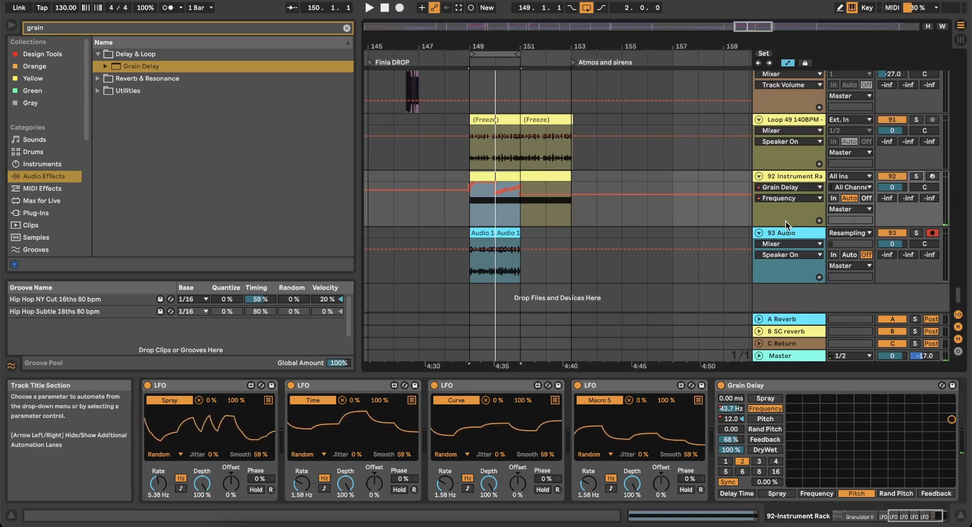
pyautogui.click(772, 236)
pyautogui.rightClick(772, 237)
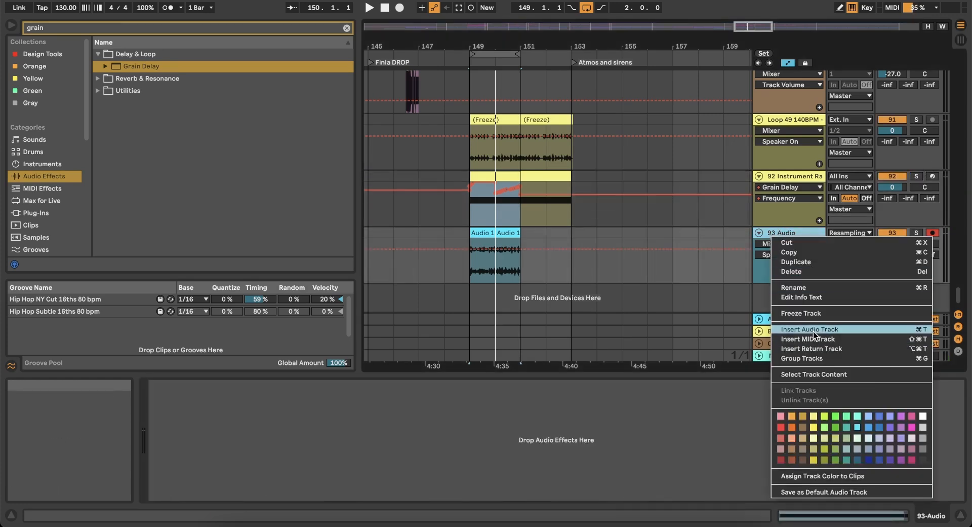
pyautogui.click(812, 330)
# Extend the start of the recorded clip backwards to uncover the whole take and move it to begin at bar 145.
pyautogui.click(511, 205)
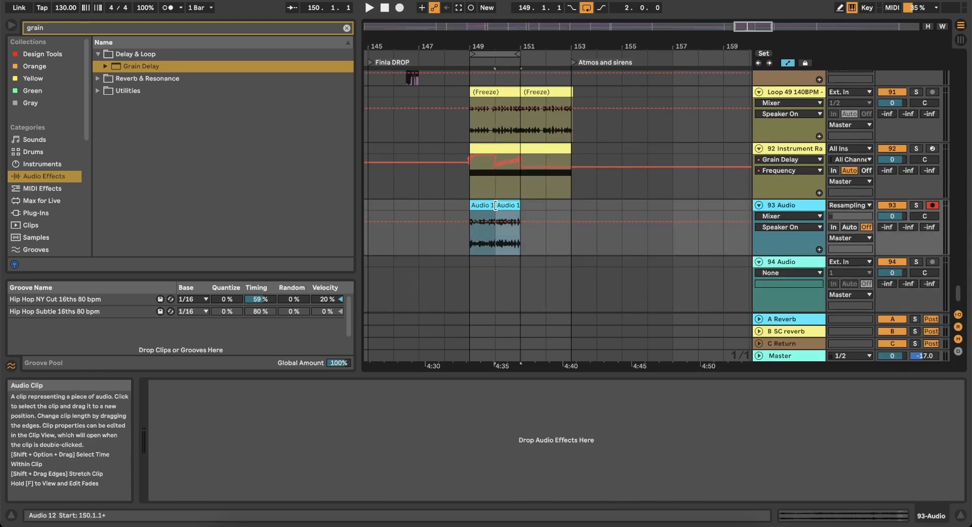
pyautogui.moveTo(515, 207); pyautogui.dragTo(314, 191)
pyautogui.scroll(-3, 560, 219)
pyautogui.hscroll(-2, 571, 220)
pyautogui.scroll(-1, 571, 219)
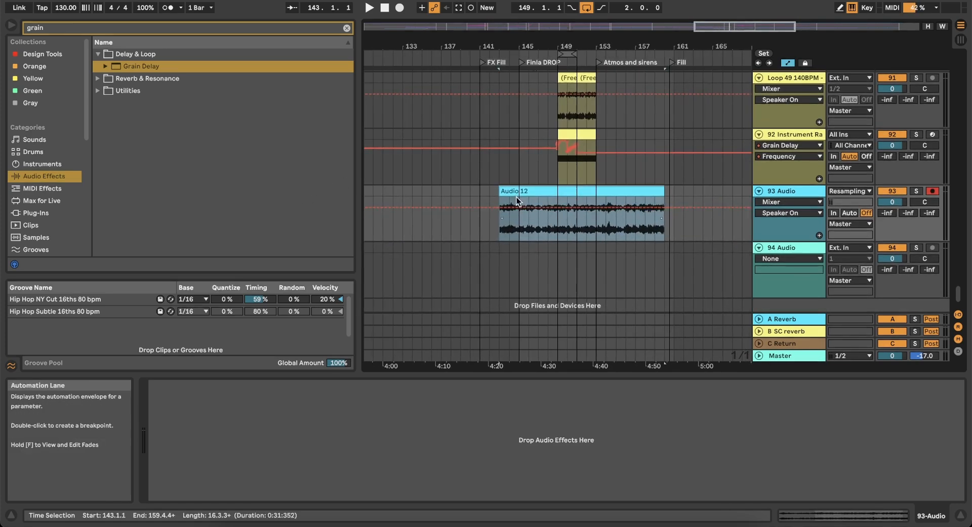
pyautogui.moveTo(501, 191); pyautogui.dragTo(370, 177)
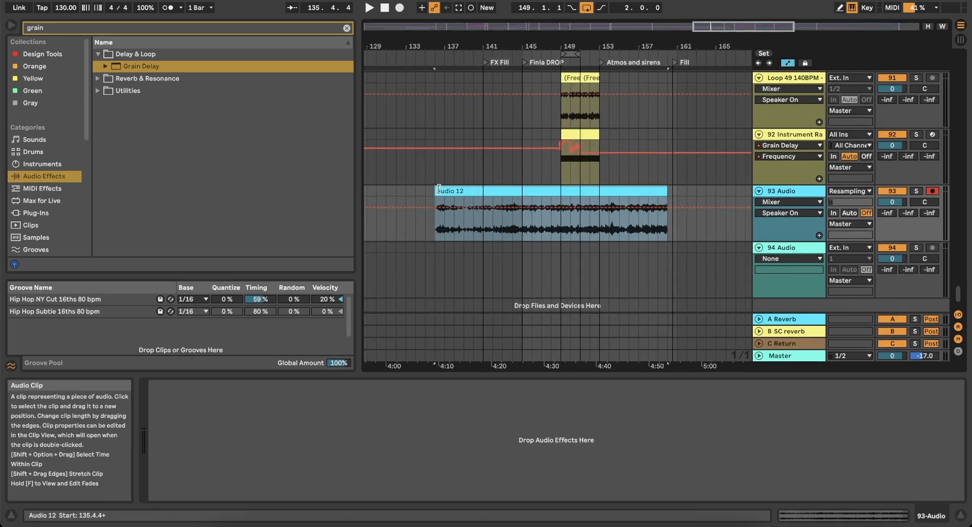
pyautogui.moveTo(485, 193); pyautogui.dragTo(585, 202)
pyautogui.scroll(2, 522, 200)
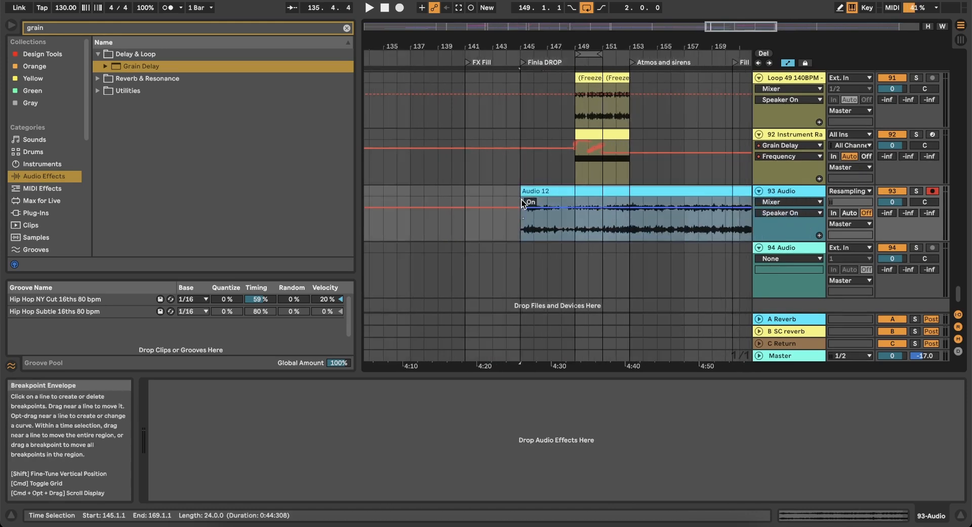
# Solo 93 Audio, audition the take from bar 153, and split the clip at 153.1.1 and 160.3.1.
pyautogui.hscroll(3, 579, 218)
pyautogui.hscroll(3, 527, 237)
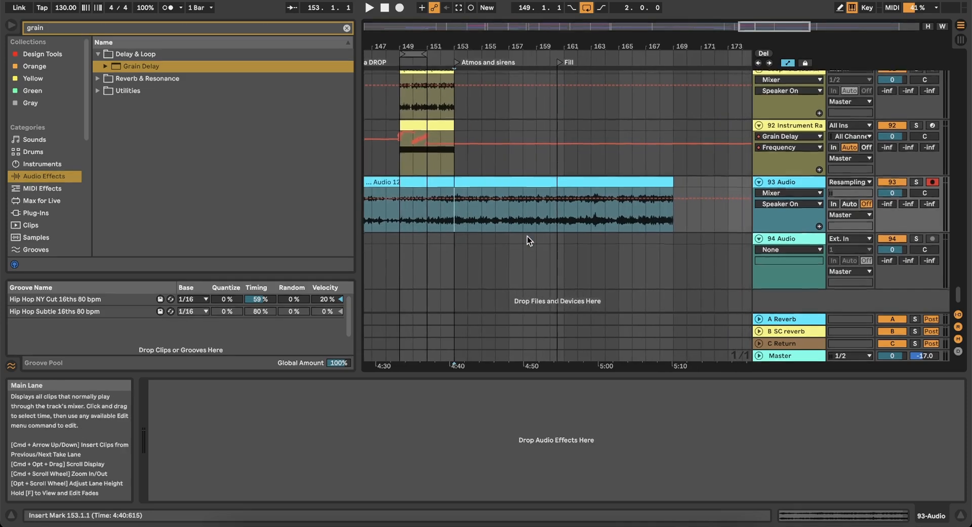
pyautogui.scroll(-1, 527, 236)
pyautogui.click(916, 180)
pyautogui.press('space')
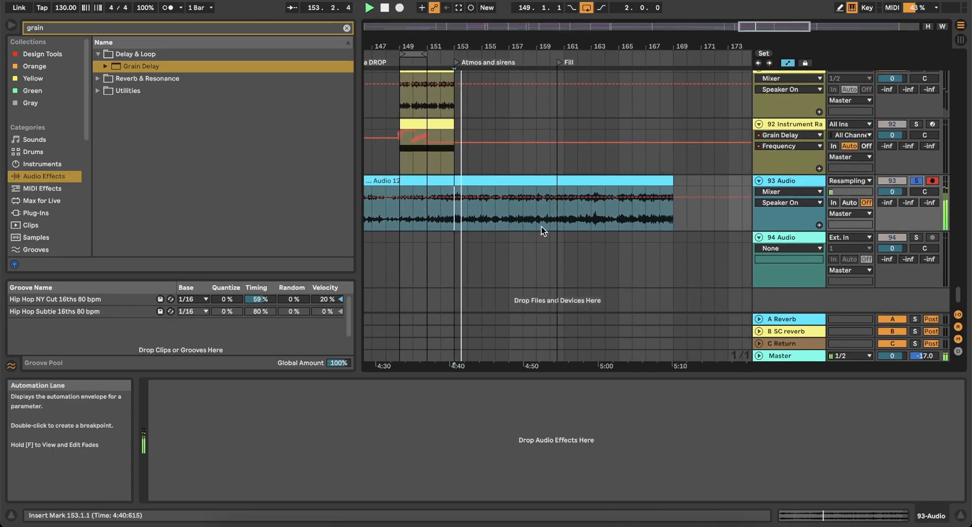
pyautogui.scroll(2, 500, 223)
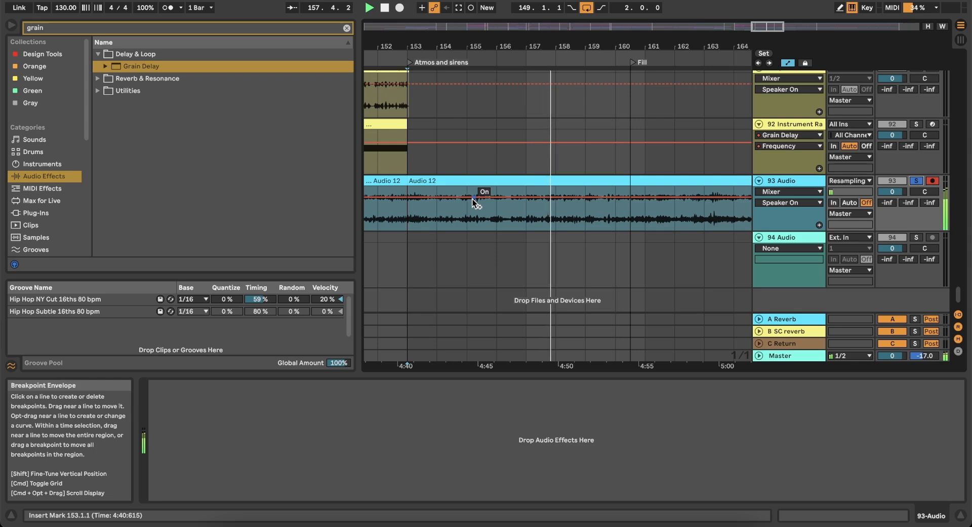
pyautogui.click(628, 221)
pyautogui.press('super+e')
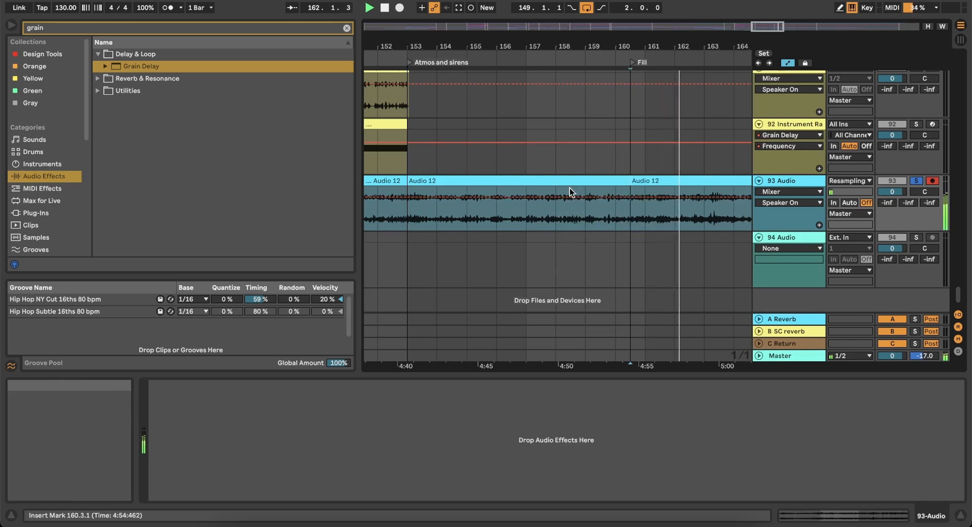
# Cut the clip segment between 153.1.1 and 160.3.1 and insert an audio track below 94 Audio.
pyautogui.click(564, 183)
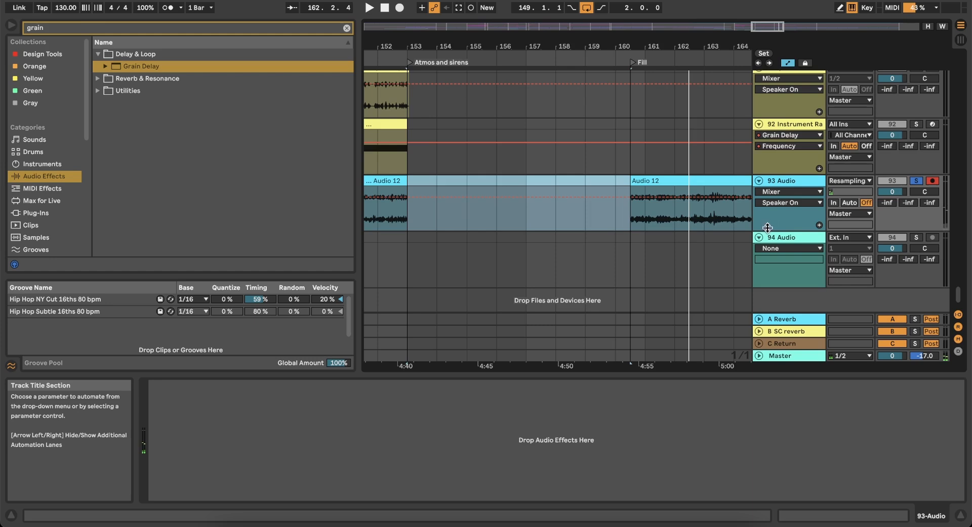
pyautogui.press('Delete')
pyautogui.rightClick(774, 236)
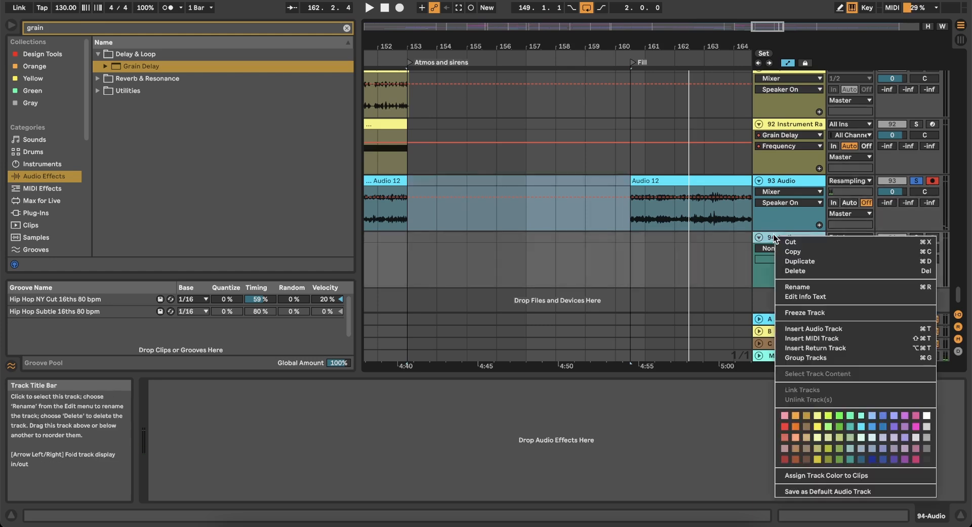
pyautogui.click(799, 328)
pyautogui.press('-')
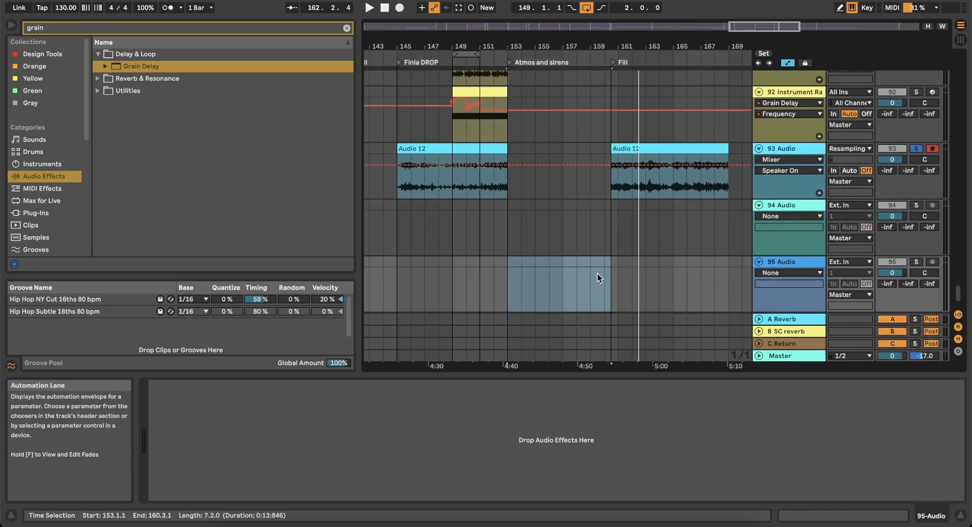
# Paste the cut segment at bar 138 on the new audio track and rename the track Downer.
pyautogui.scroll(-5, 569, 279)
pyautogui.scroll(8, 437, 254)
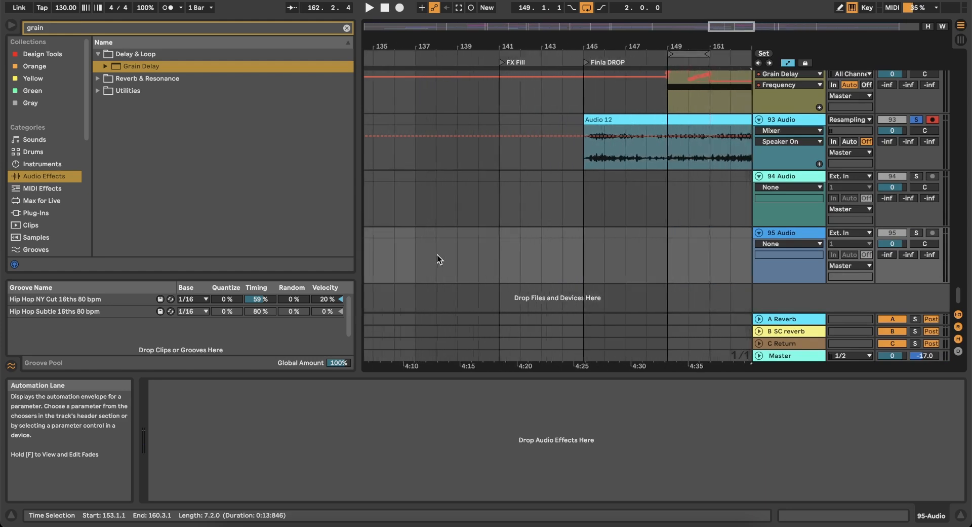
pyautogui.click(437, 254)
pyautogui.hotkey('ctrl', 'v')
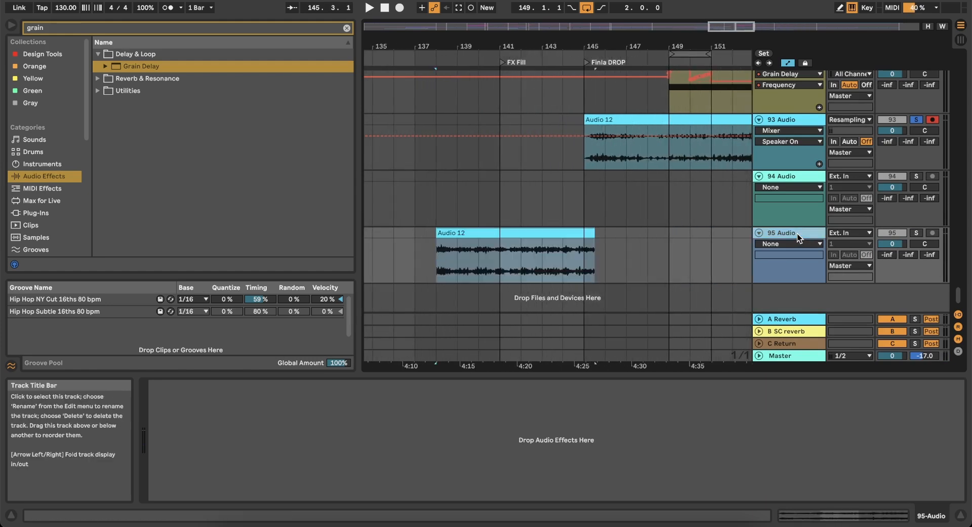
pyautogui.hotkey('ctrl', 'r')
pyautogui.write('Downer')
pyautogui.press('Return')
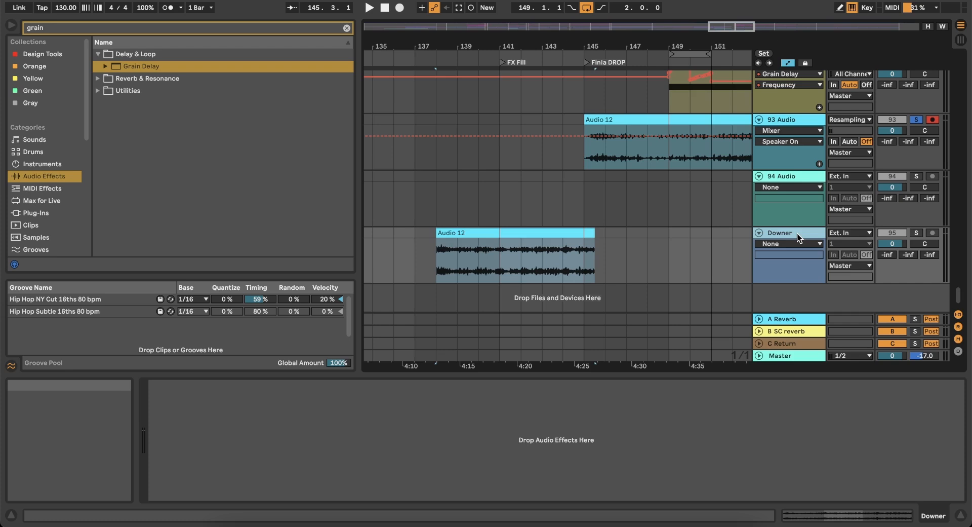
# Insert an audio track below Downer and rename it upper.
pyautogui.hscroll(2, 673, 195)
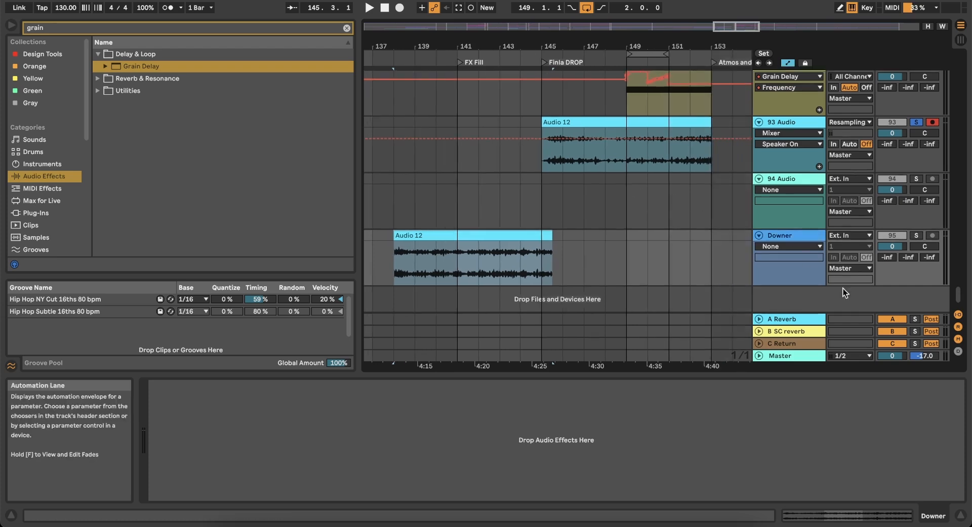
pyautogui.rightClick(801, 306)
pyautogui.click(815, 312)
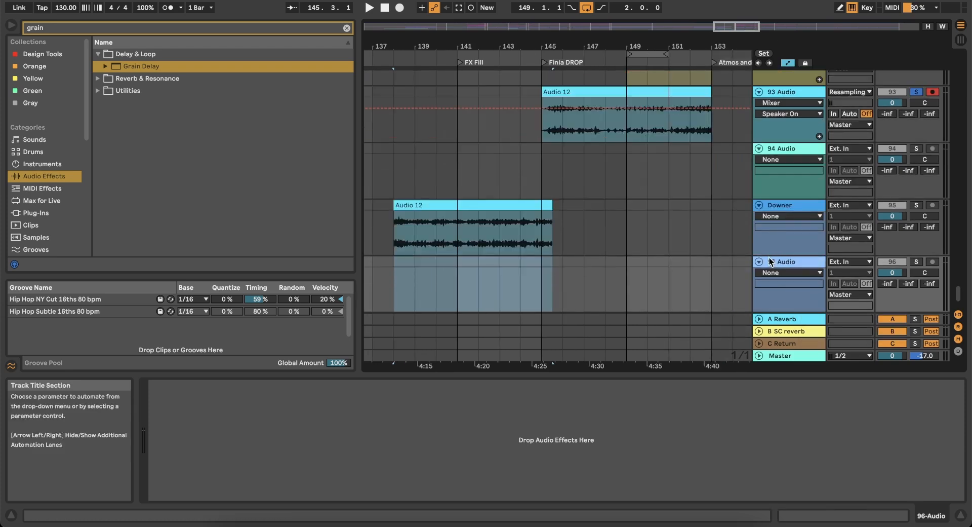
pyautogui.press('BackSpace')
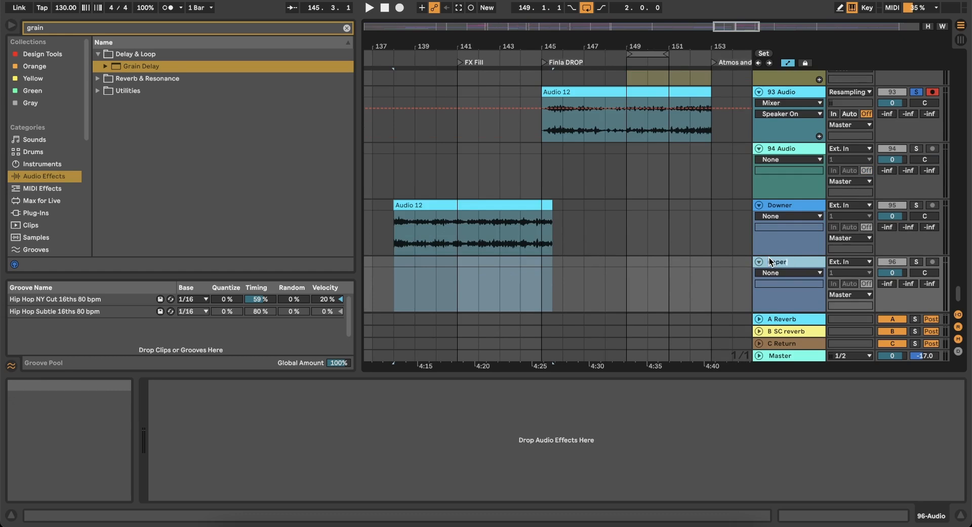
# Audition the soloed take on 93 Audio from bar 145 and then from 160.3.1 through the clip's end.
pyautogui.click(603, 162)
pyautogui.click(543, 128)
pyautogui.press('space')
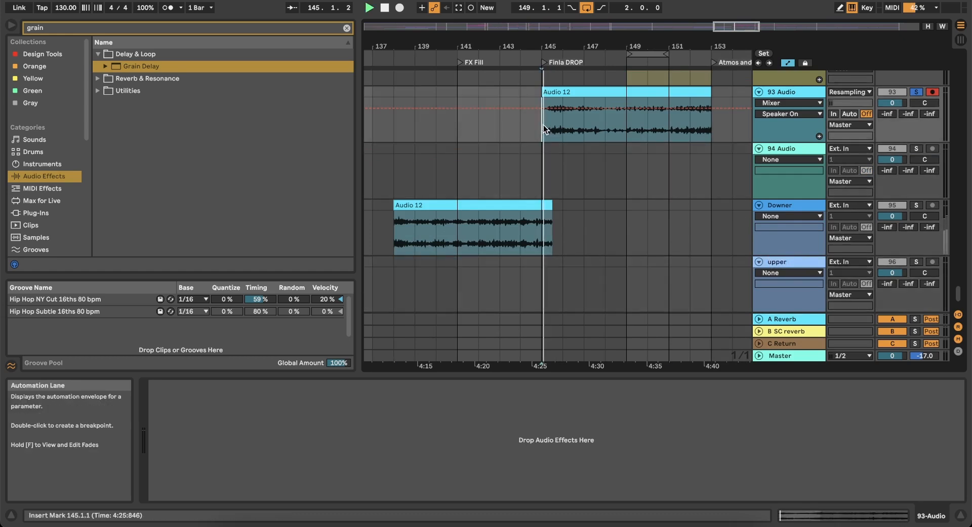
pyautogui.hscroll(5, 659, 187)
pyautogui.scroll(2, 631, 199)
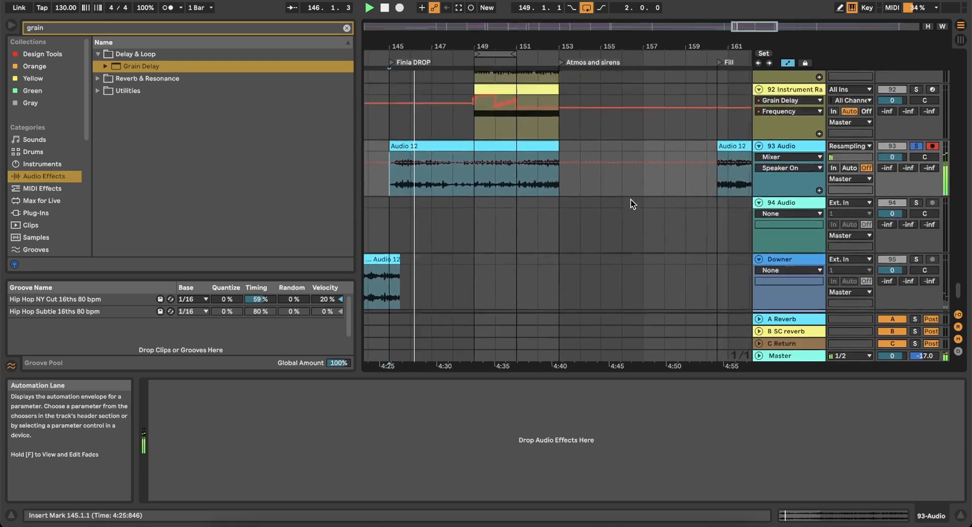
pyautogui.scroll(1, 631, 199)
pyautogui.hscroll(4, 631, 199)
pyautogui.click(615, 194)
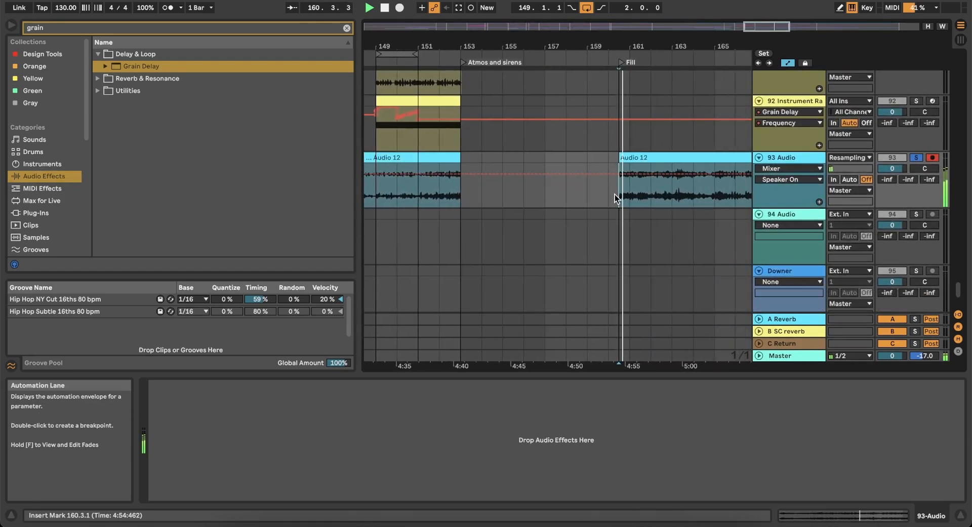
pyautogui.scroll(-4, 615, 193)
pyautogui.scroll(2, 615, 194)
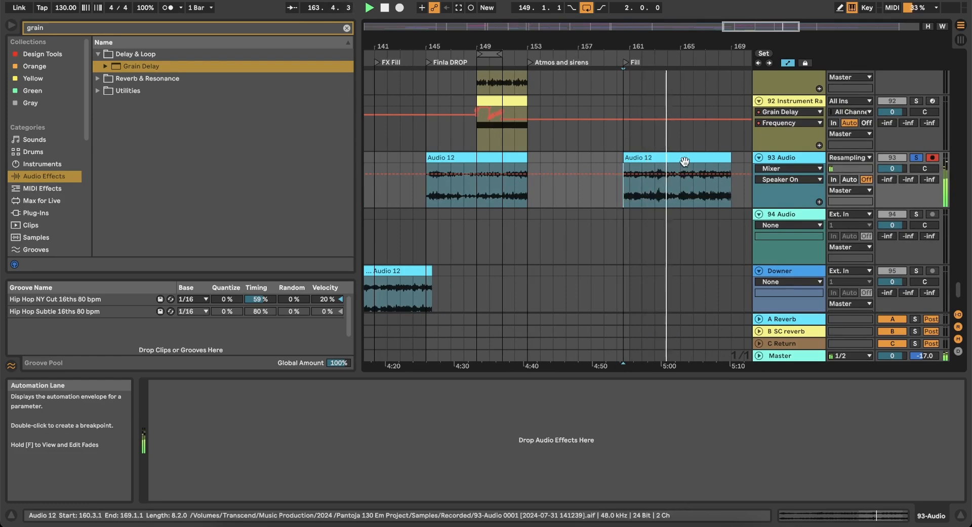
pyautogui.hscroll(2, 685, 161)
pyautogui.scroll(-1, 684, 161)
pyautogui.scroll(2, 666, 166)
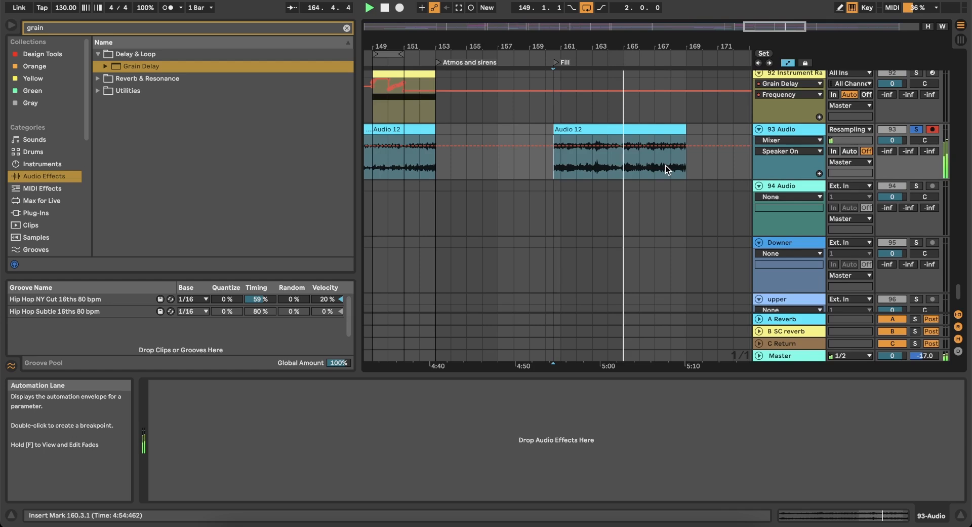
pyautogui.scroll(3, 666, 165)
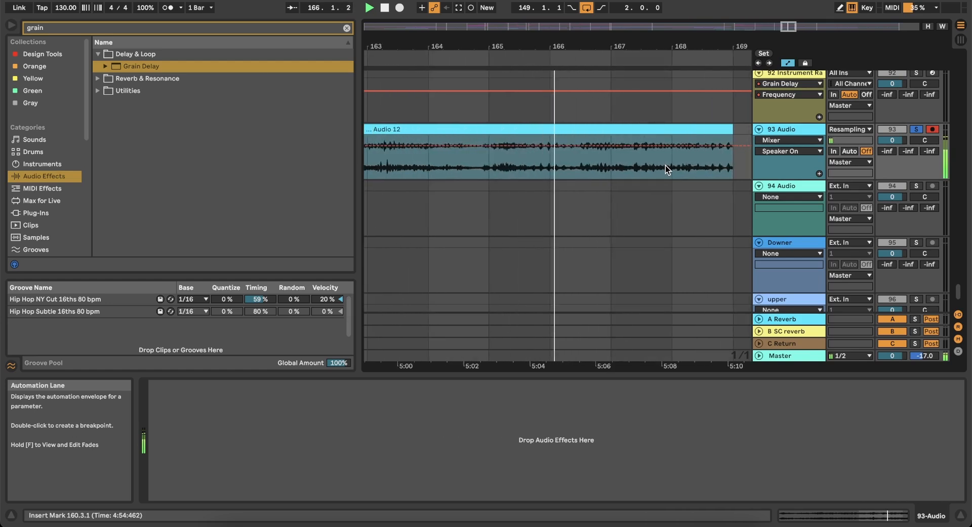
pyautogui.hscroll(2, 665, 165)
pyautogui.scroll(1, 665, 165)
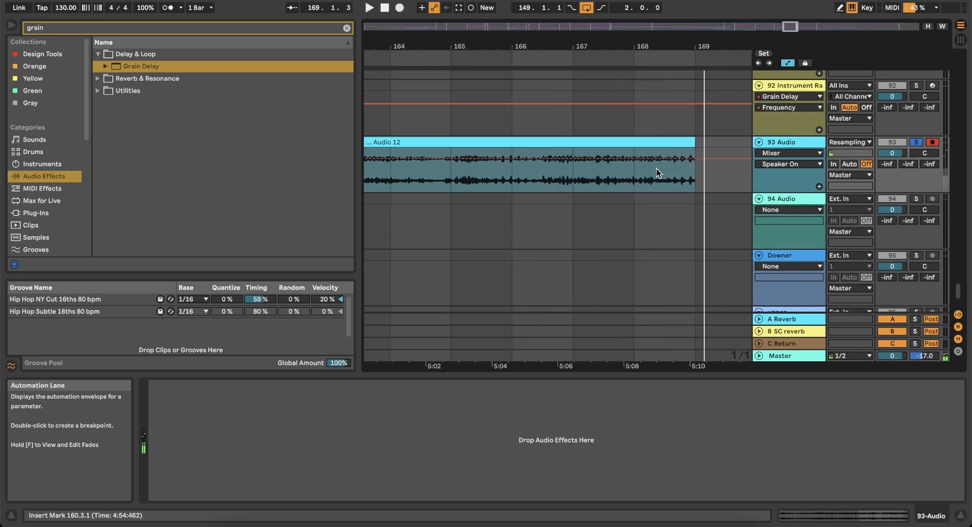
# Extend the end of the 160.3.1 clip to bar 170 and move the clip to bar 148 on the upper track.
pyautogui.scroll(-5, 657, 168)
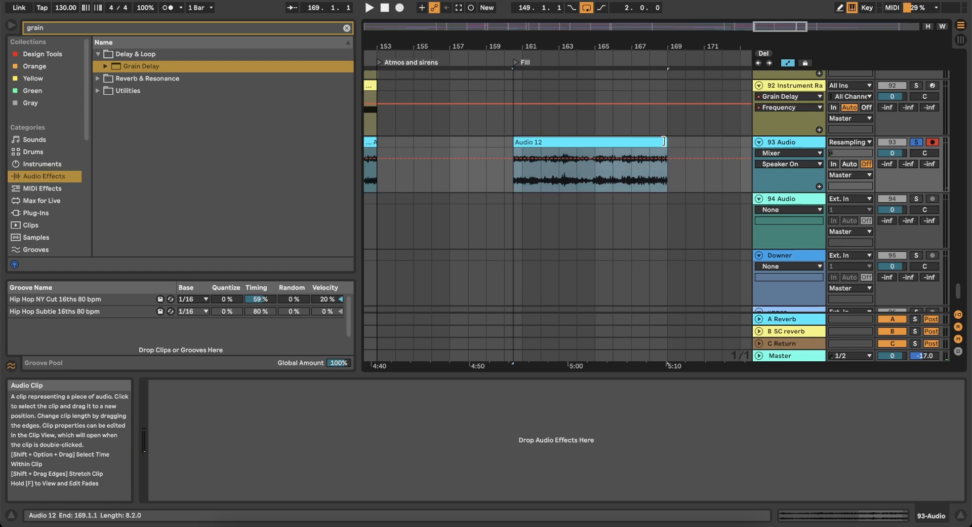
pyautogui.moveTo(664, 141); pyautogui.dragTo(686, 141)
pyautogui.scroll(-5, 588, 131)
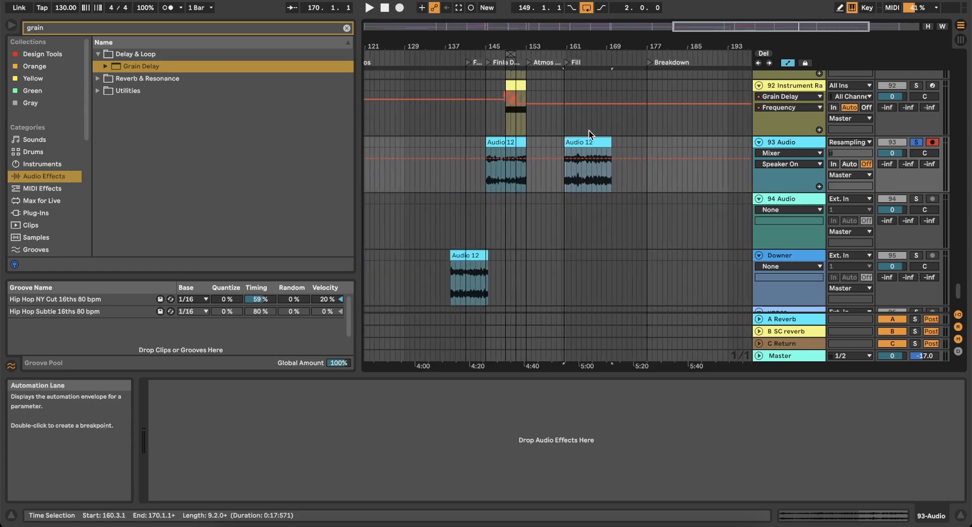
pyautogui.moveTo(587, 141); pyautogui.dragTo(530, 232)
pyautogui.scroll(-3, 530, 232)
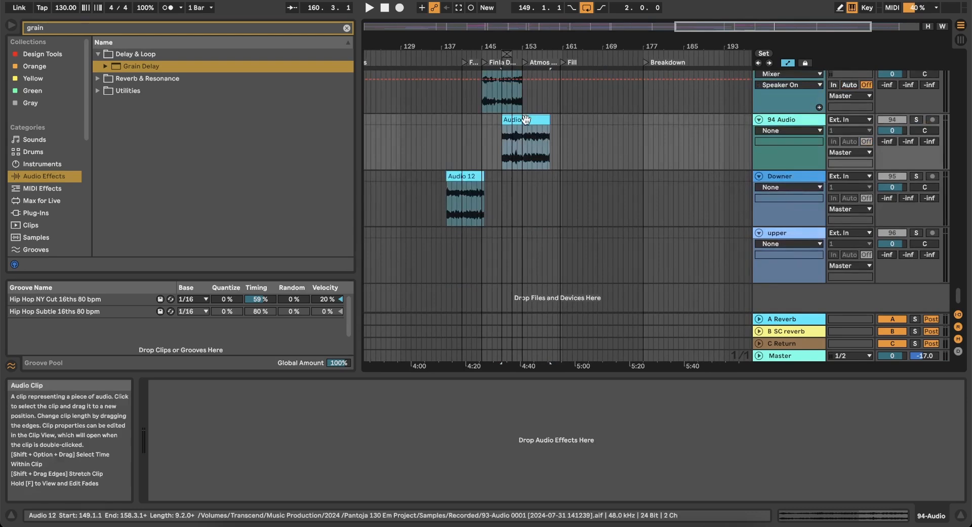
pyautogui.moveTo(526, 120); pyautogui.dragTo(520, 233)
pyautogui.scroll(3, 567, 199)
pyautogui.hscroll(-2, 567, 199)
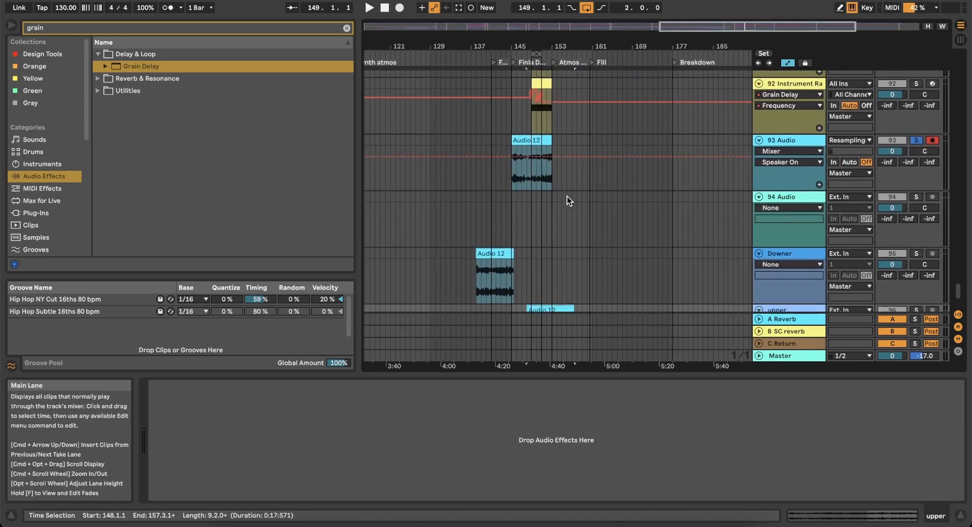
# Audition the remaining clip on 93 Audio from bar 145 and extend its end to bar 170.
pyautogui.click(529, 141)
pyautogui.press('space')
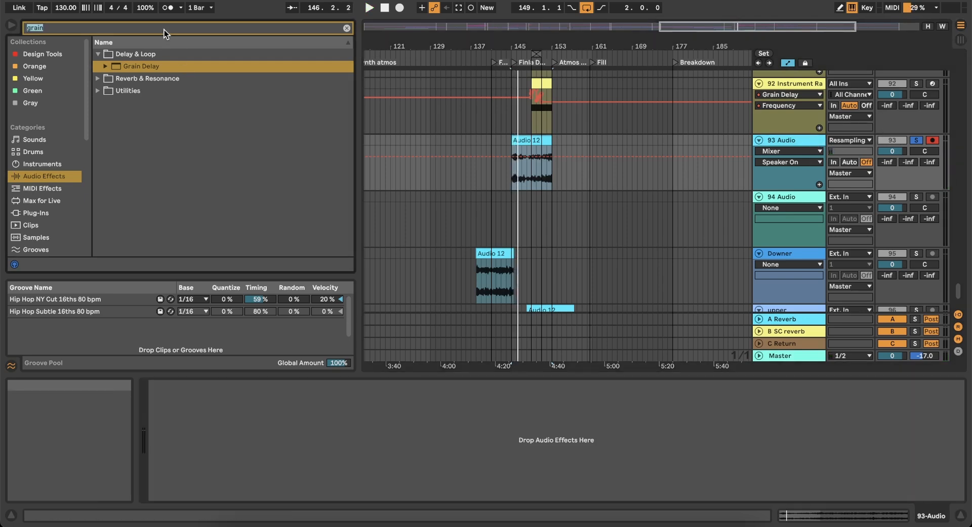
pyautogui.press('BackSpace')
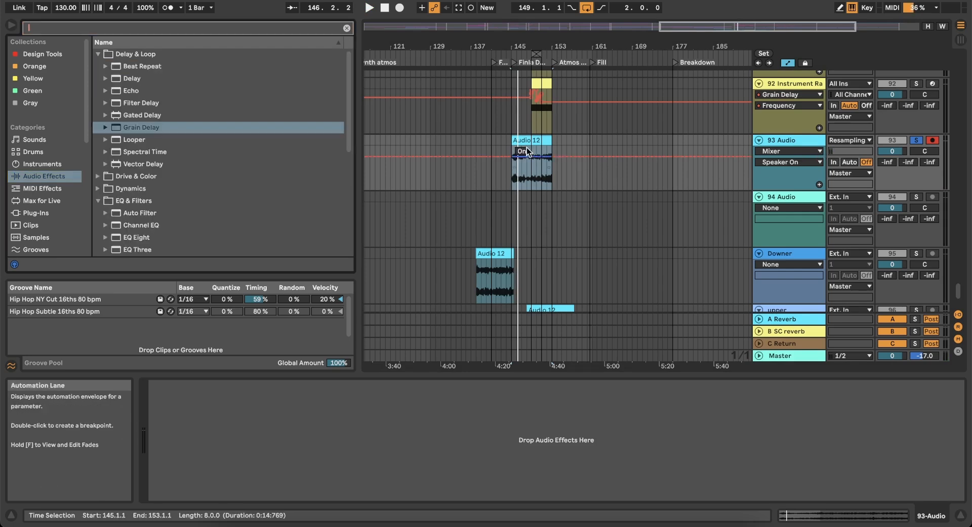
pyautogui.moveTo(551, 141); pyautogui.dragTo(730, 142)
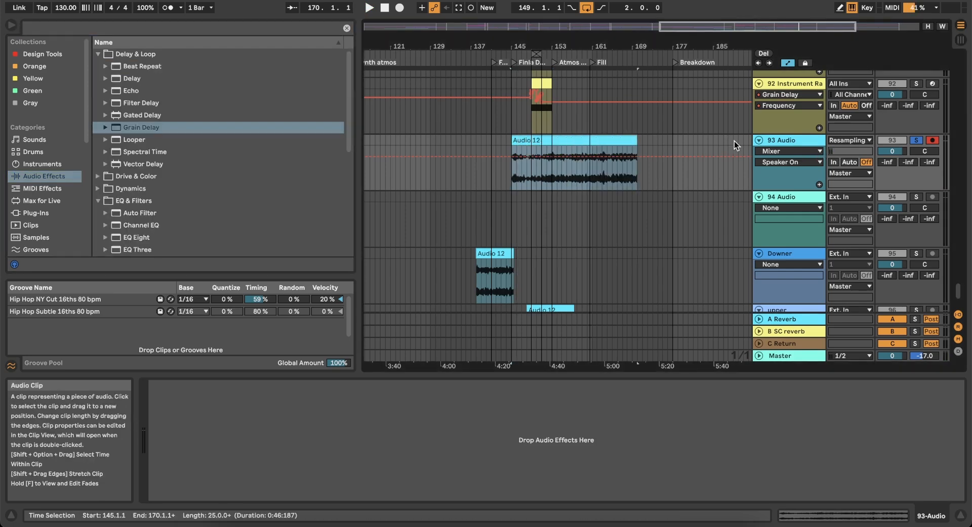
# Search the plug-ins for infiltrator, load the VST Infiltrator on 93 Audio and close its window.
pyautogui.click(151, 31)
pyautogui.write('inf')
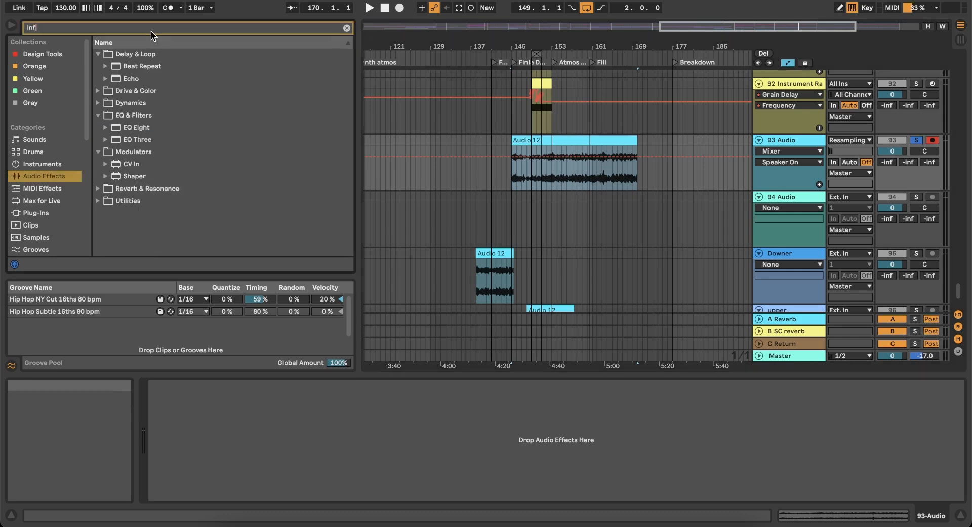
pyautogui.write('iltrator')
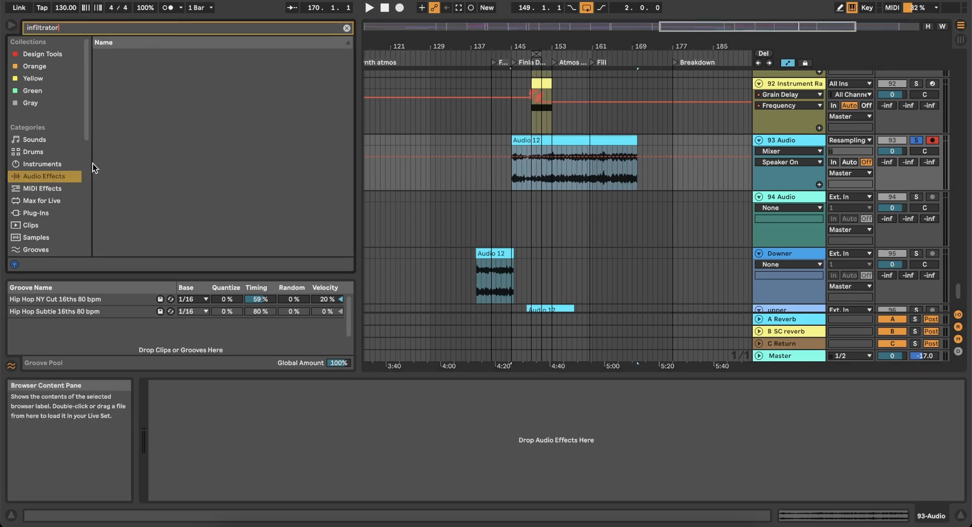
pyautogui.click(31, 212)
pyautogui.click(144, 78)
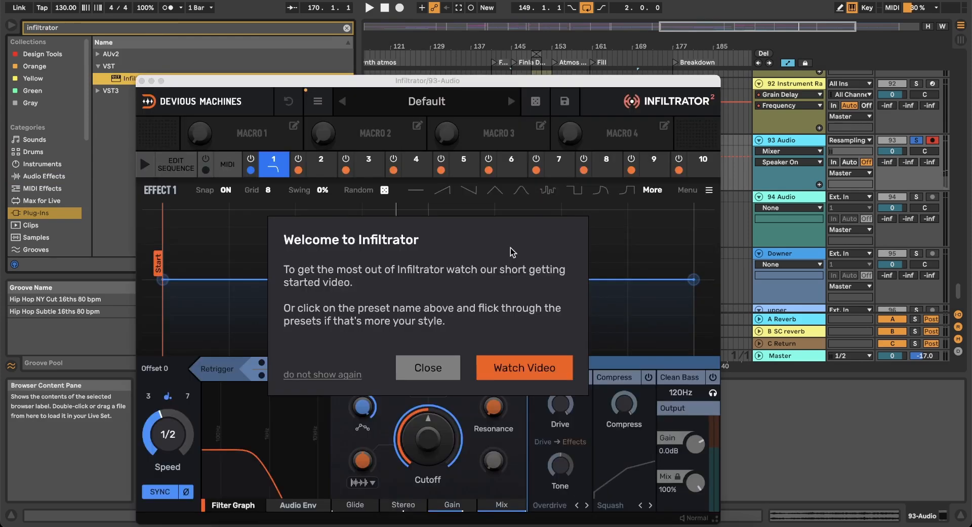
pyautogui.click(142, 81)
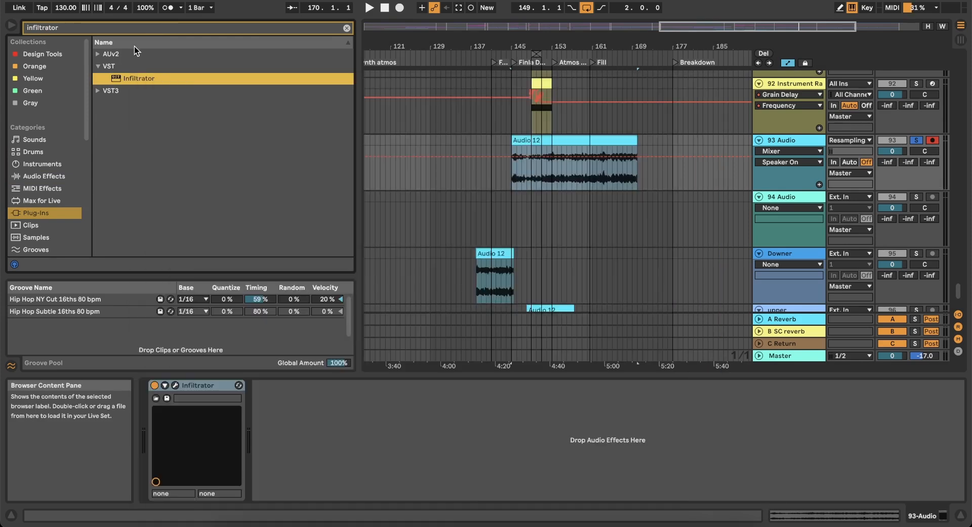
# Search the plug-ins for portal, load the VST Portal after Infiltrator and close its window.
pyautogui.click(136, 32)
pyautogui.write('plortal')
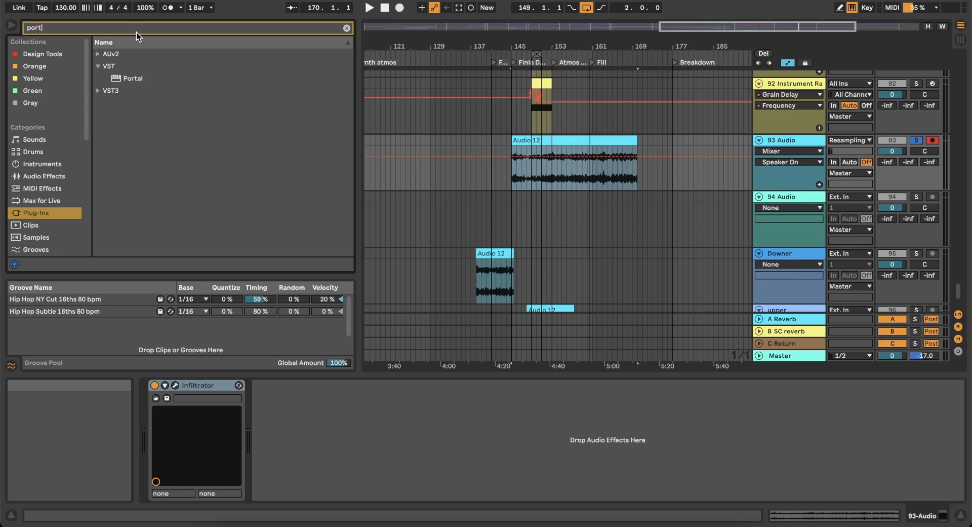
pyautogui.doubleClick(133, 78)
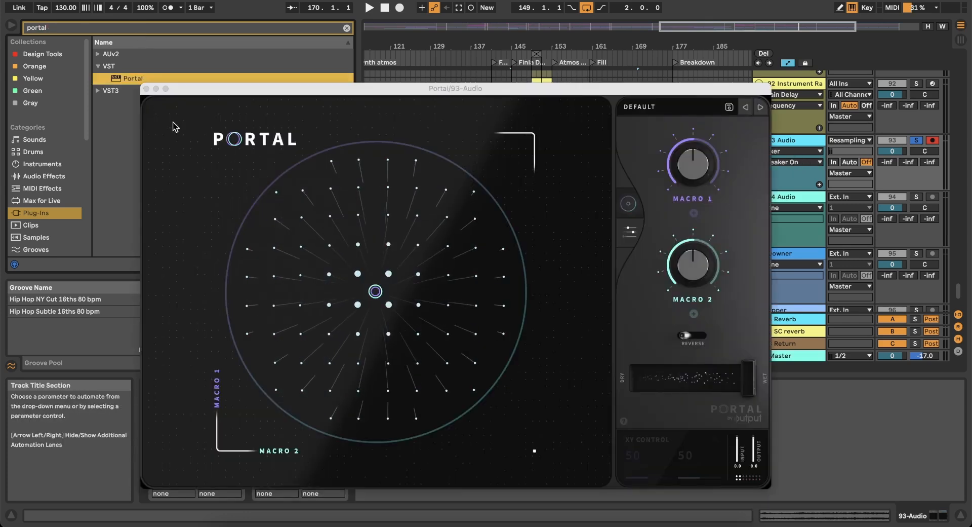
pyautogui.click(146, 89)
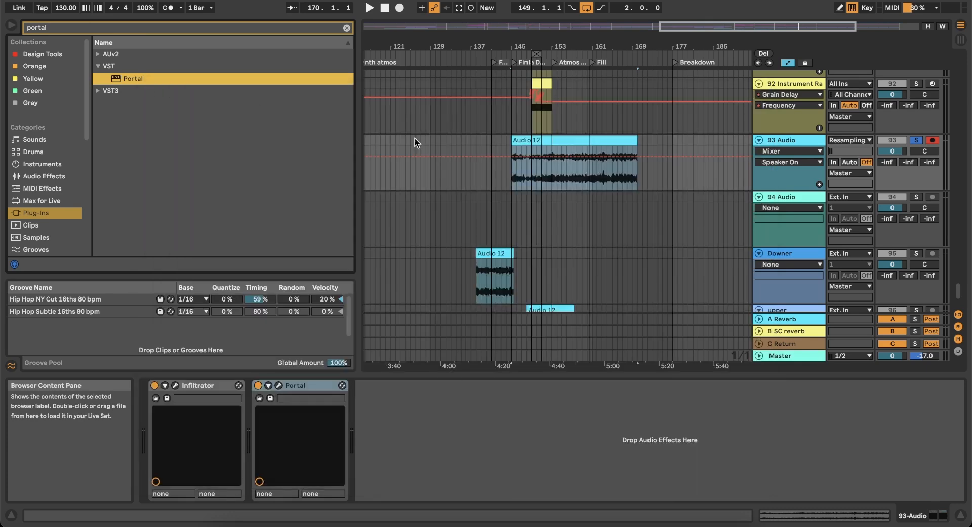
# Set 94 Audio's input to Resampling, arm it for recording, and loop the 93 Audio clip from bar 145 to 170.
pyautogui.click(883, 201)
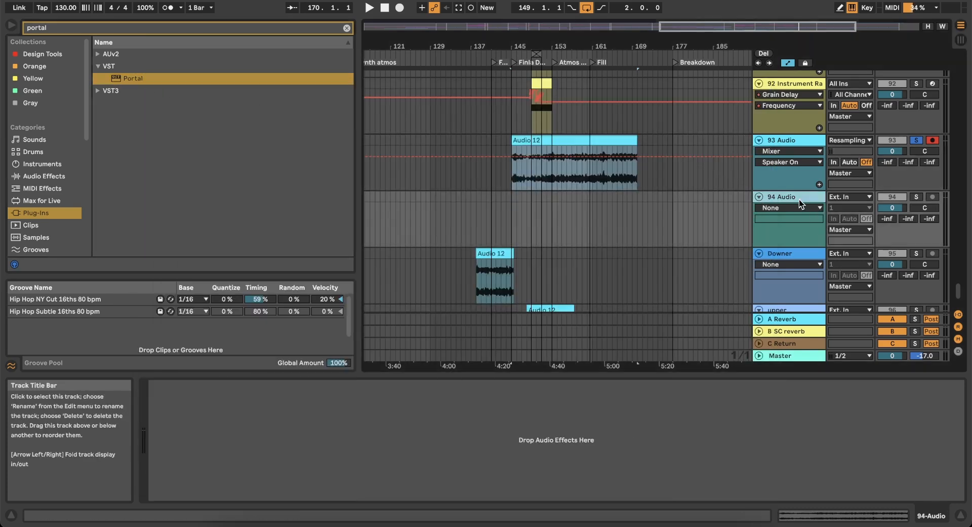
pyautogui.click(860, 198)
pyautogui.click(887, 227)
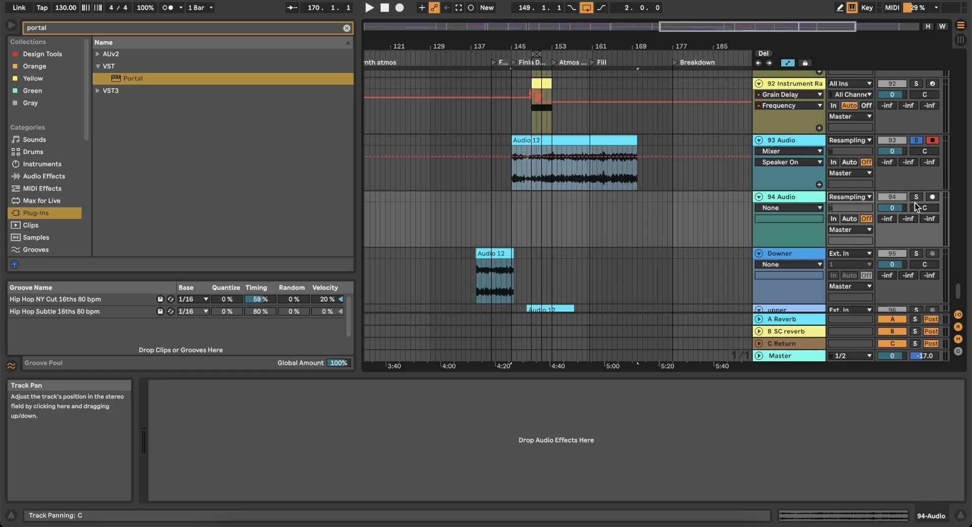
pyautogui.click(558, 141)
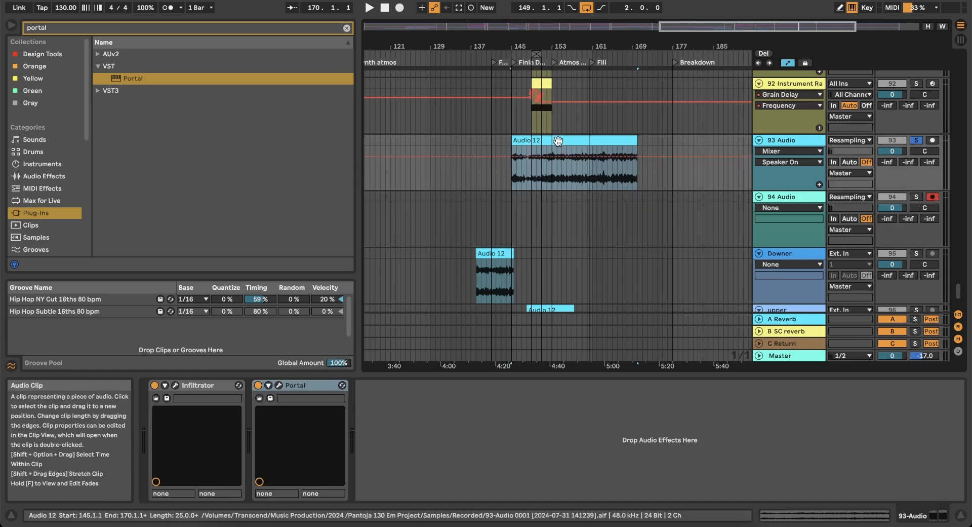
pyautogui.press('super+l')
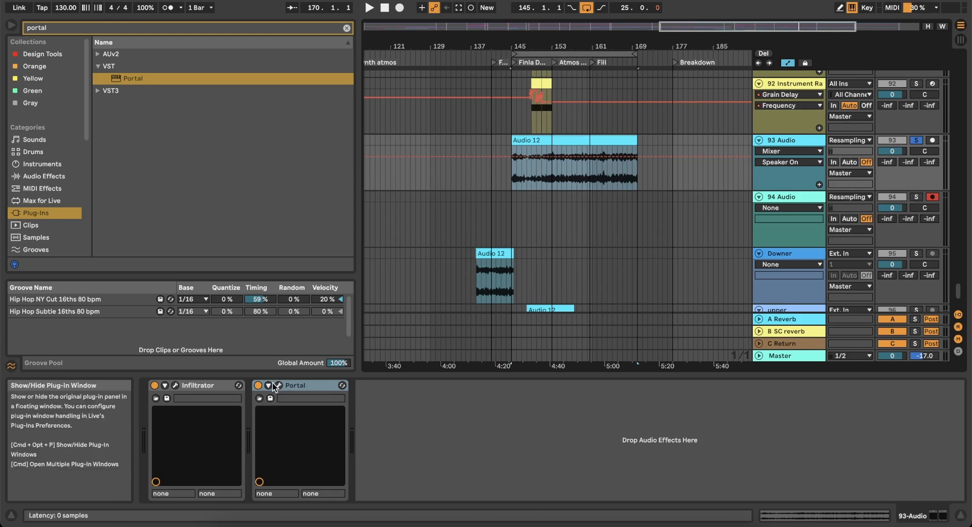
# Record the loop onto 94 Audio through Infiltrator's After Party preset, moving Effect 1's envelope peak close to the start.
pyautogui.click(176, 386)
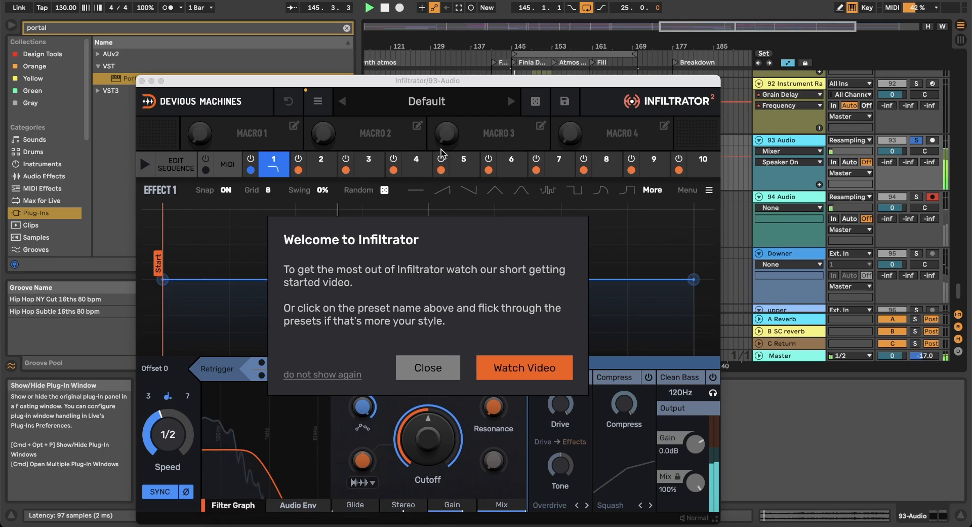
pyautogui.click(511, 102)
pyautogui.click(510, 101)
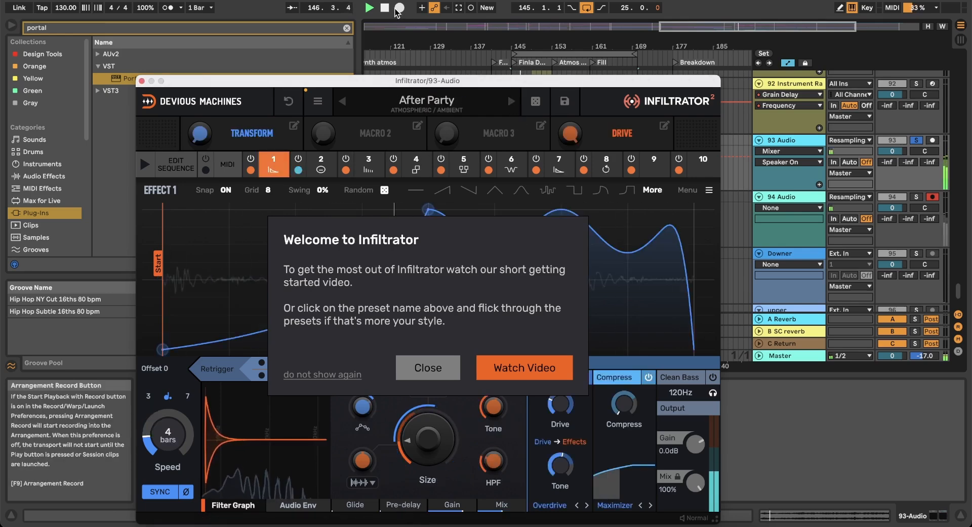
pyautogui.click(428, 367)
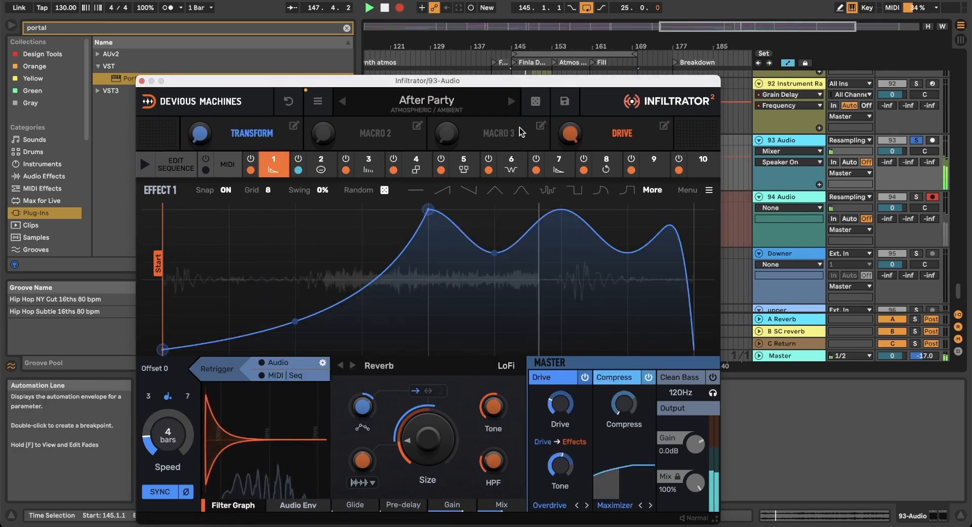
pyautogui.moveTo(387, 228)
pyautogui.moveTo(429, 210); pyautogui.dragTo(196, 209)
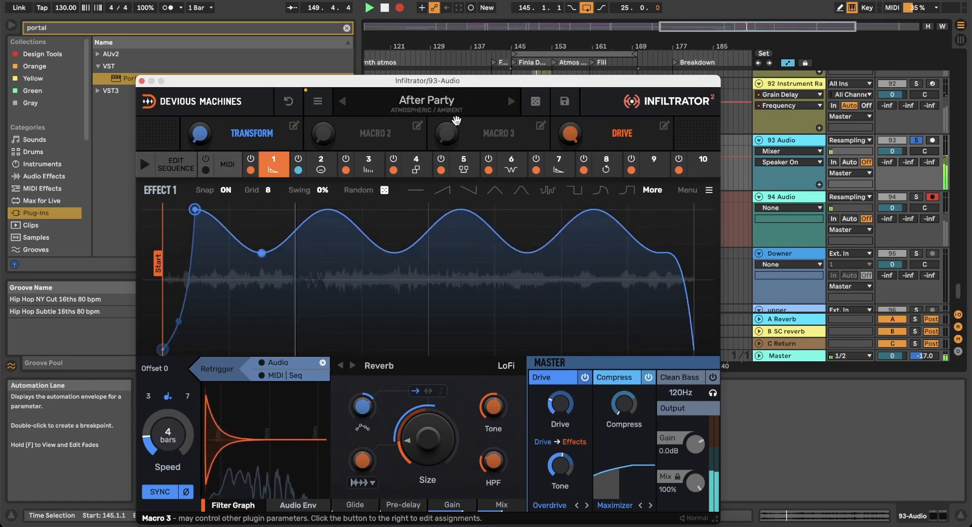
# Keep resampling the loop through five random Infiltrator presets, lowering 93 Audio's volume to -26.4 dB along the way.
pyautogui.click(536, 102)
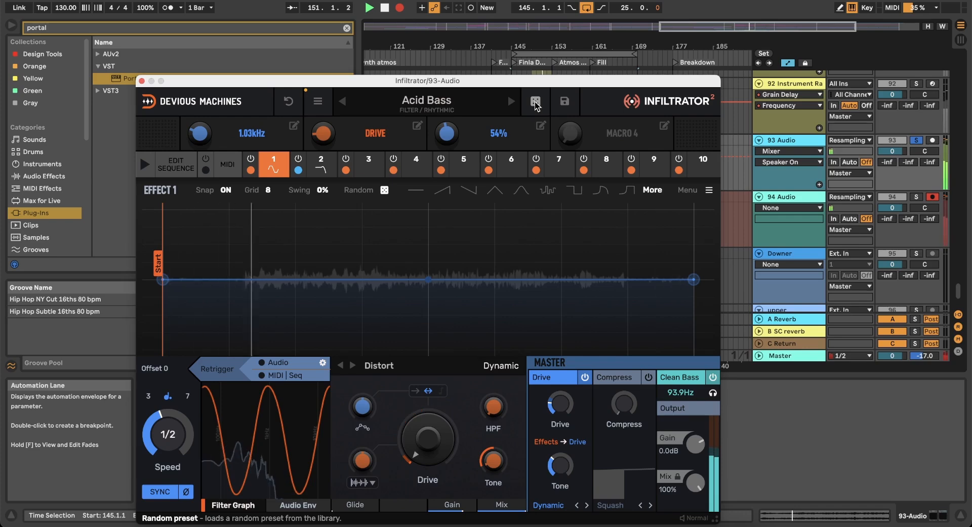
pyautogui.click(535, 102)
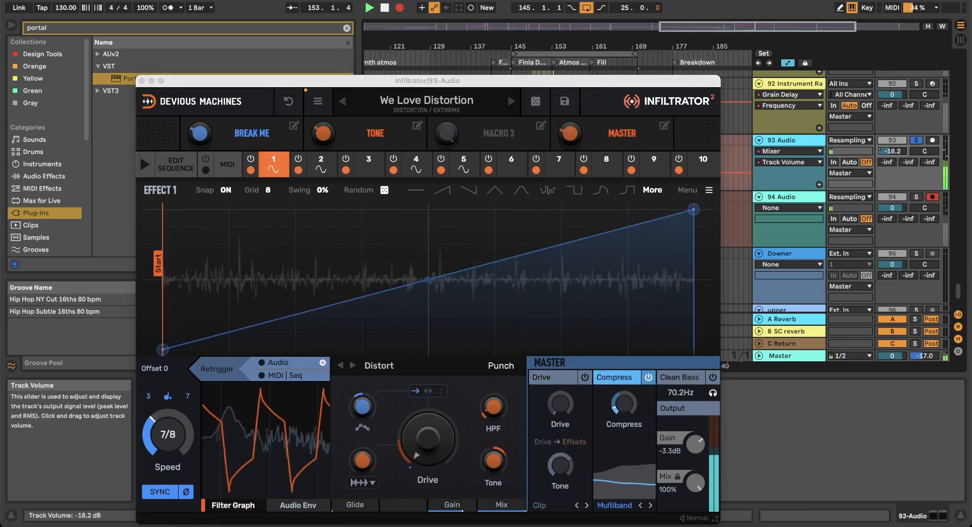
pyautogui.click(535, 100)
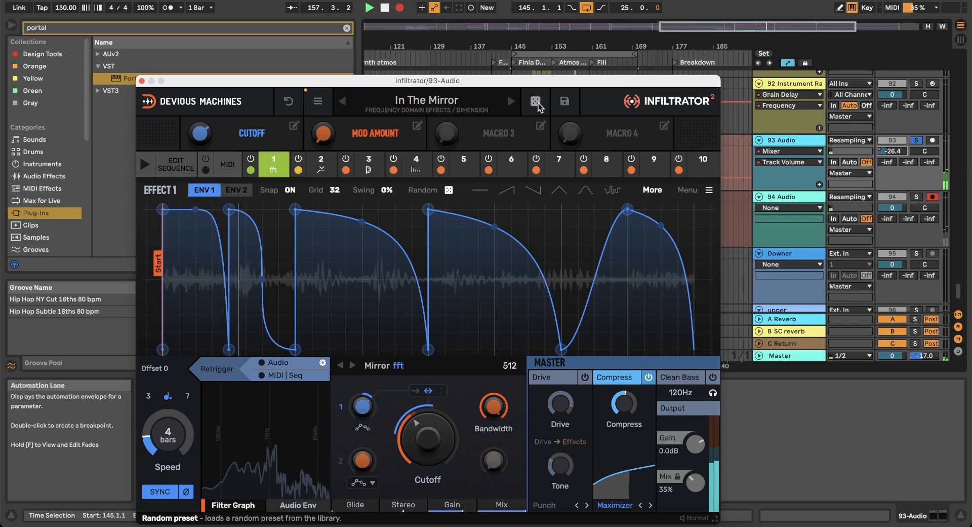
pyautogui.click(539, 102)
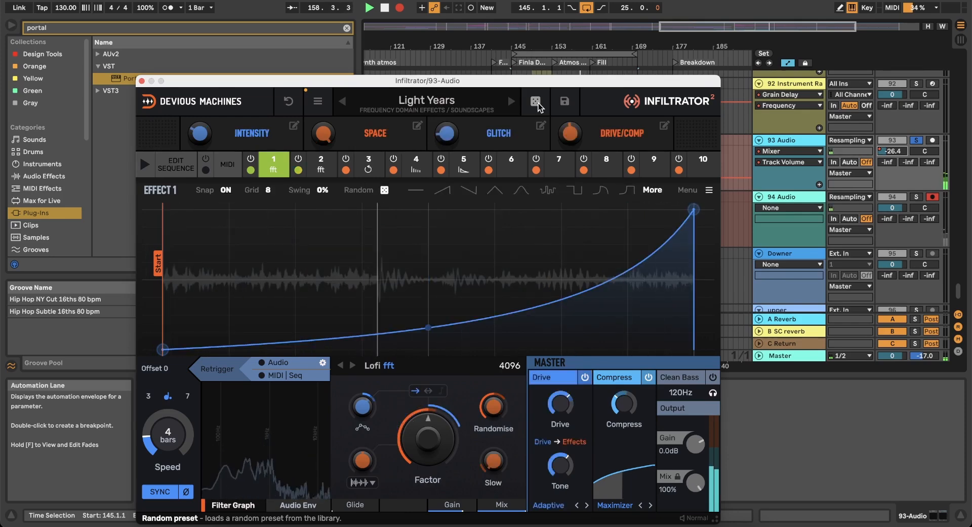
pyautogui.click(539, 103)
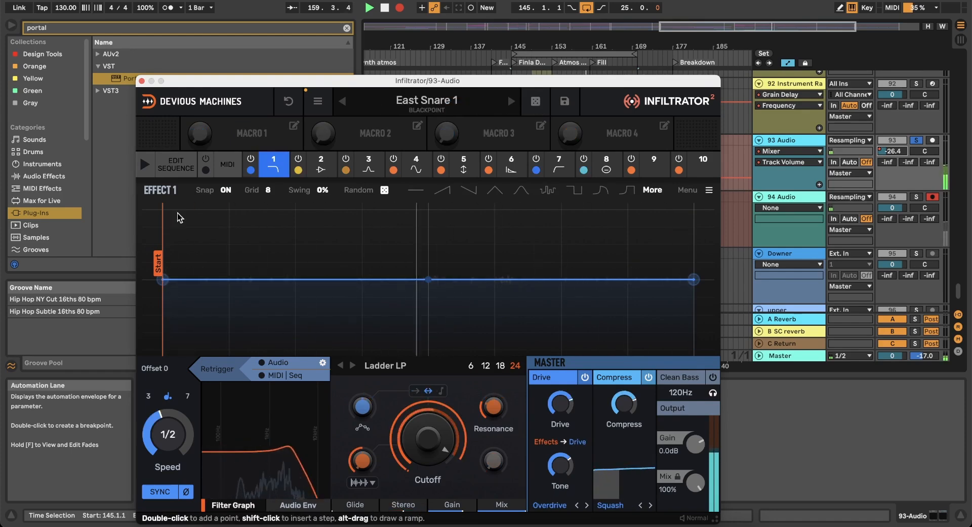
# Browse Infiltrator's factory Beat Mashing presets and record the loop through Beat Repeat And Cuts 2.
pyautogui.click(391, 106)
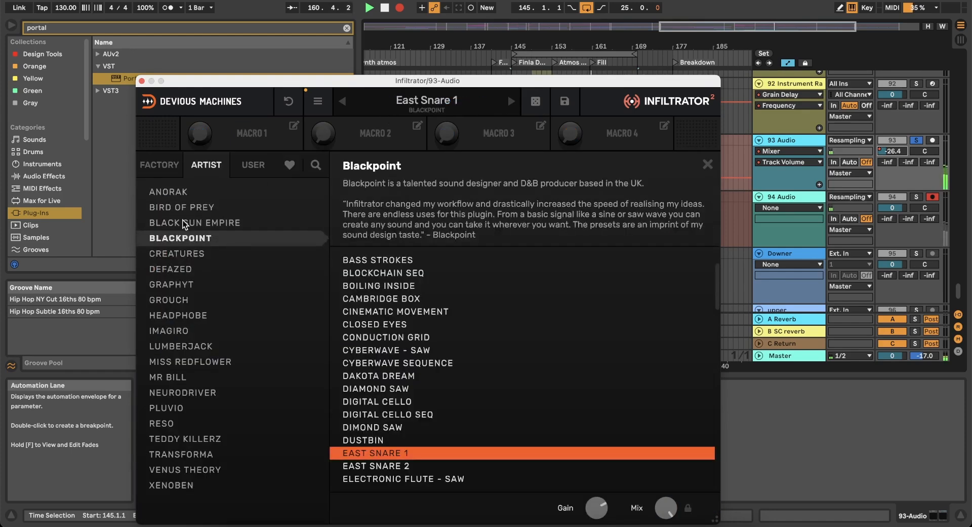
pyautogui.click(166, 164)
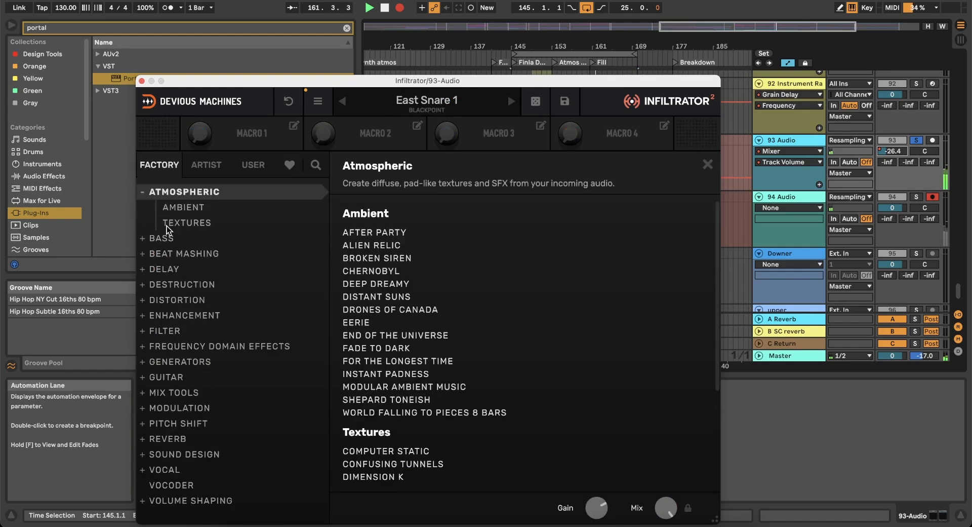
pyautogui.click(168, 254)
pyautogui.click(405, 317)
pyautogui.scroll(-3, 406, 314)
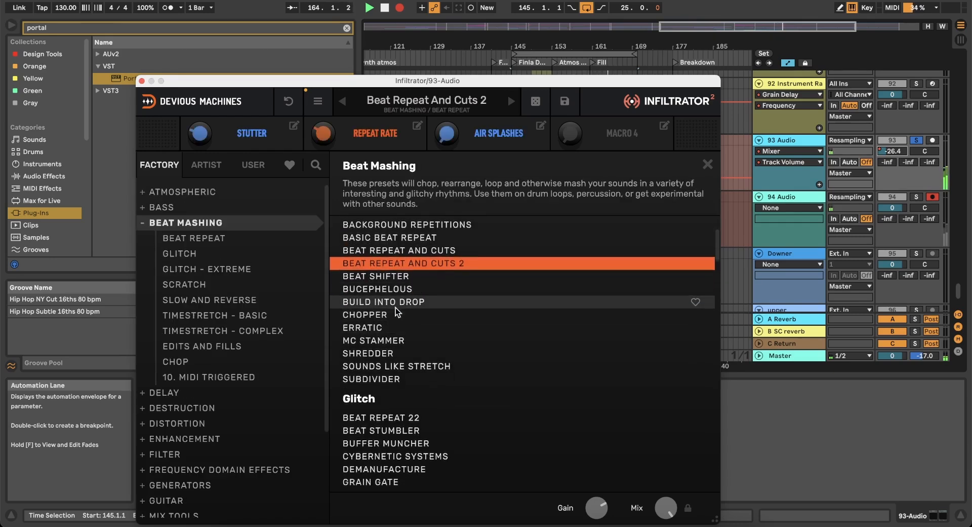
# Record the loop through the Beat Mashing glitch presets Cybernetic Systems, Licking Windows, Slip and Slide, and Double Dipper.
pyautogui.click(377, 331)
pyautogui.click(405, 456)
pyautogui.scroll(-6, 427, 359)
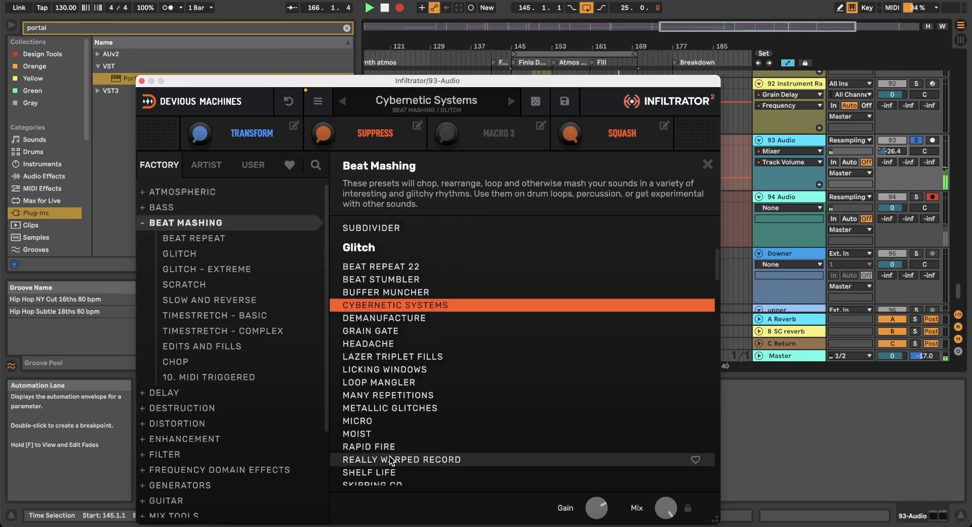
pyautogui.click(427, 358)
pyautogui.scroll(-5, 406, 375)
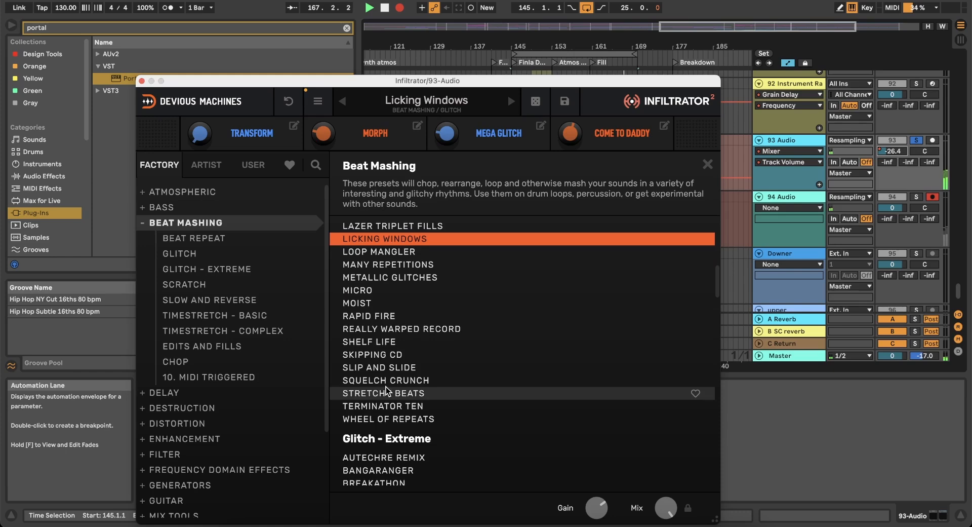
pyautogui.click(386, 391)
pyautogui.click(402, 367)
pyautogui.scroll(-5, 403, 370)
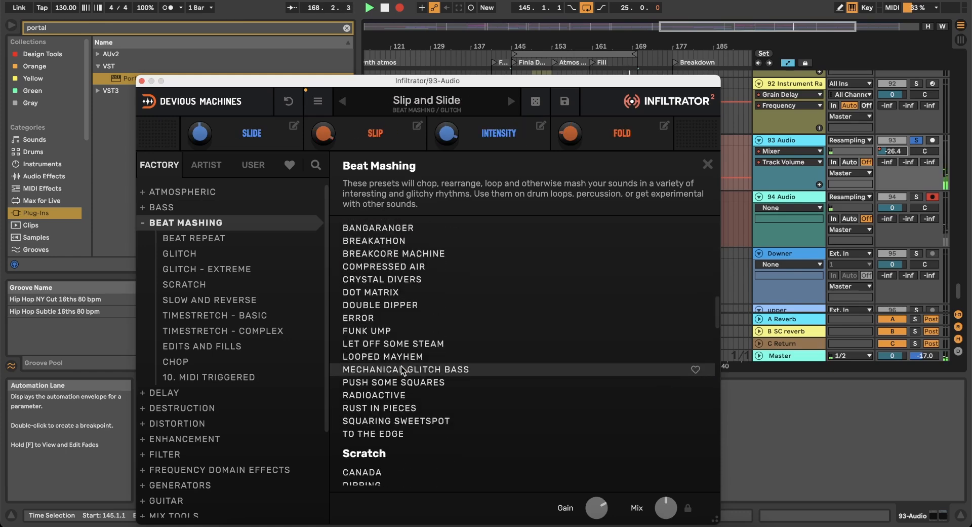
pyautogui.click(396, 304)
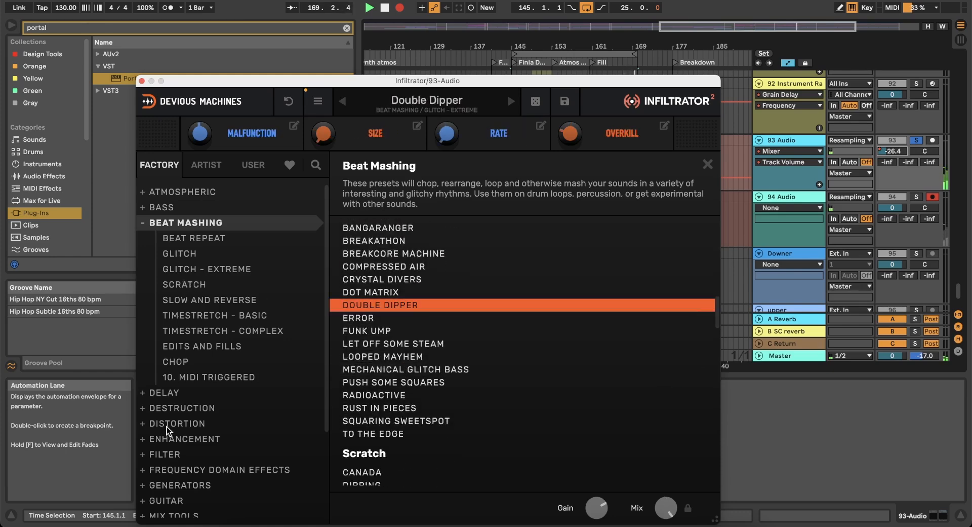
# Record the loop through Infiltrator's simple delay presets Ducking Delay, Polyrhythms and Syncopation.
pyautogui.click(184, 398)
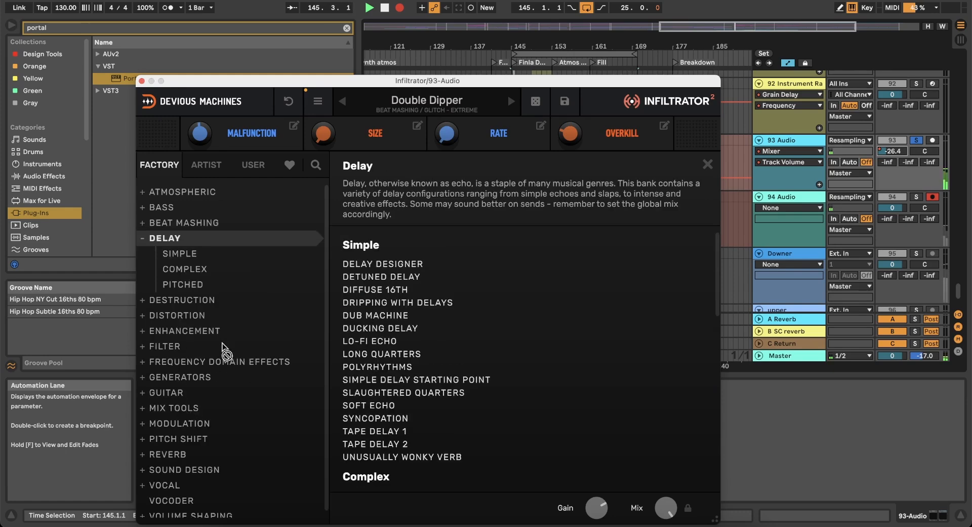
pyautogui.click(375, 328)
pyautogui.click(201, 223)
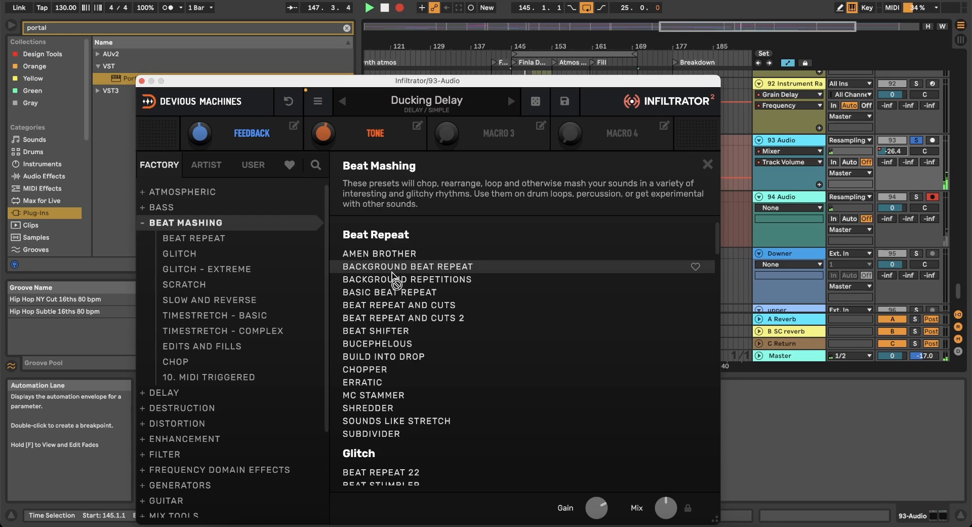
pyautogui.click(171, 394)
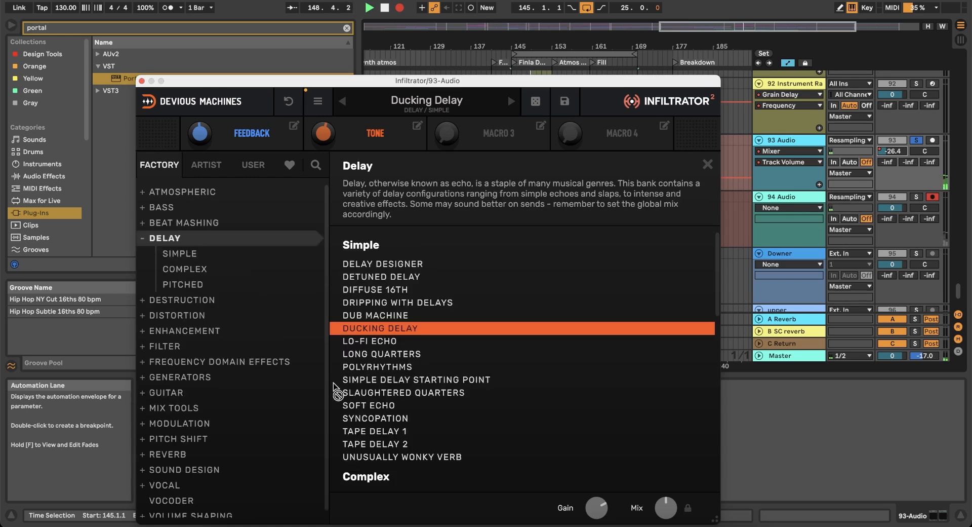
pyautogui.click(385, 367)
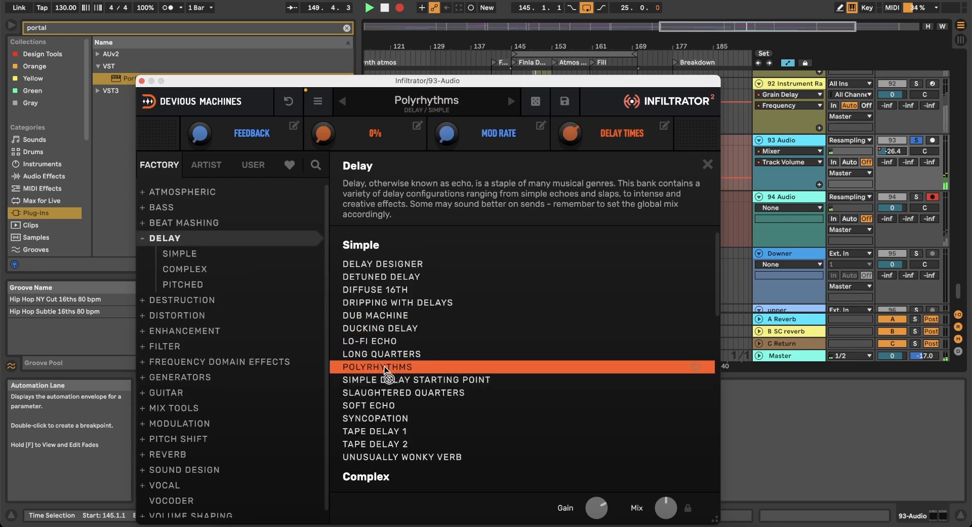
pyautogui.click(385, 418)
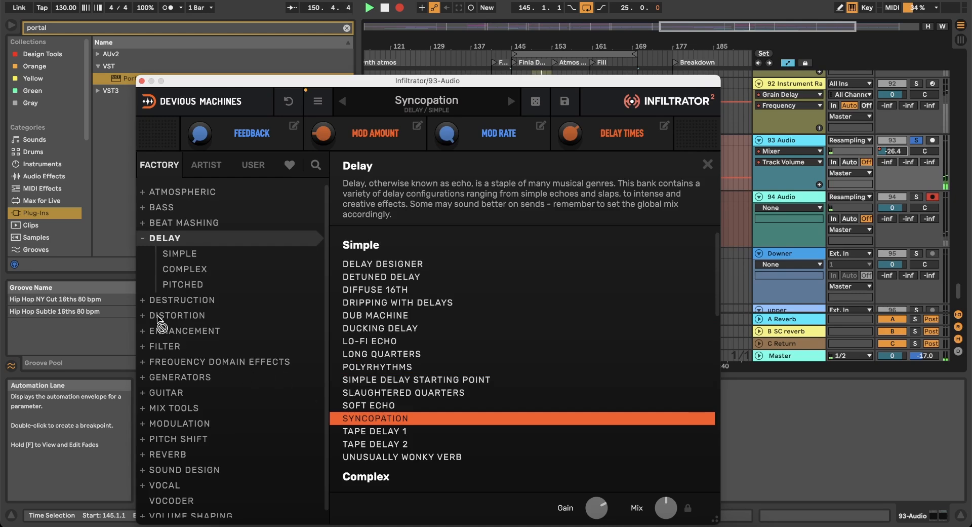
# Record through the Destruction presets Karplus Melody, Industrial Drum Loop and Multiple Scales Mindbender, raising 93 Audio's volume to -10.3 dB.
pyautogui.click(172, 300)
pyautogui.click(349, 321)
pyautogui.scroll(-6, 399, 320)
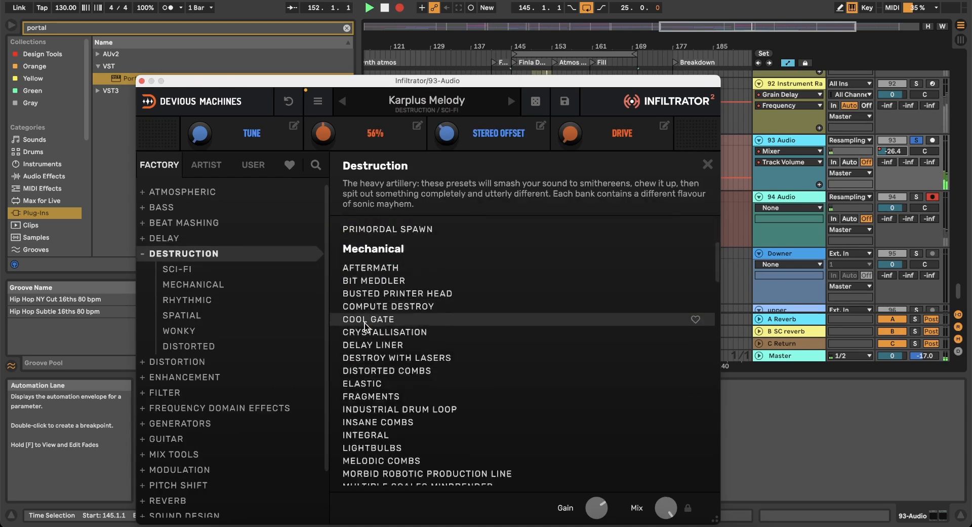
pyautogui.click(399, 322)
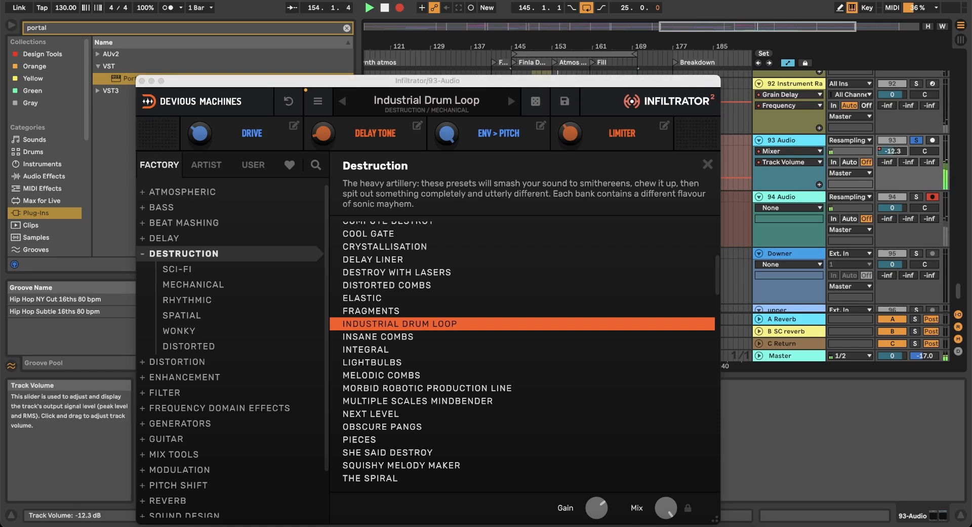
pyautogui.click(397, 400)
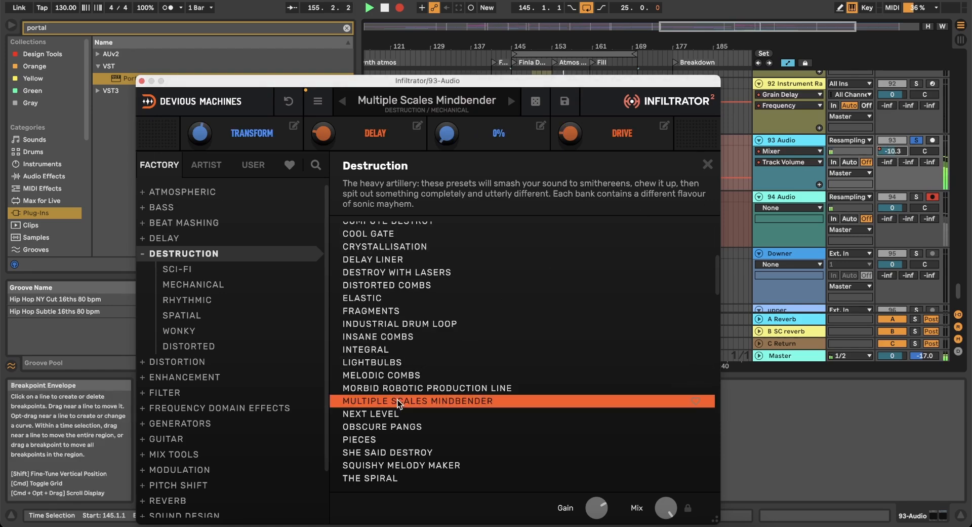
# Record through the Destruction presets The Spiral, Percussive Mod and Smooth Glitches, and close Infiltrator's window.
pyautogui.scroll(-1, 398, 401)
pyautogui.scroll(-4, 395, 395)
pyautogui.click(388, 371)
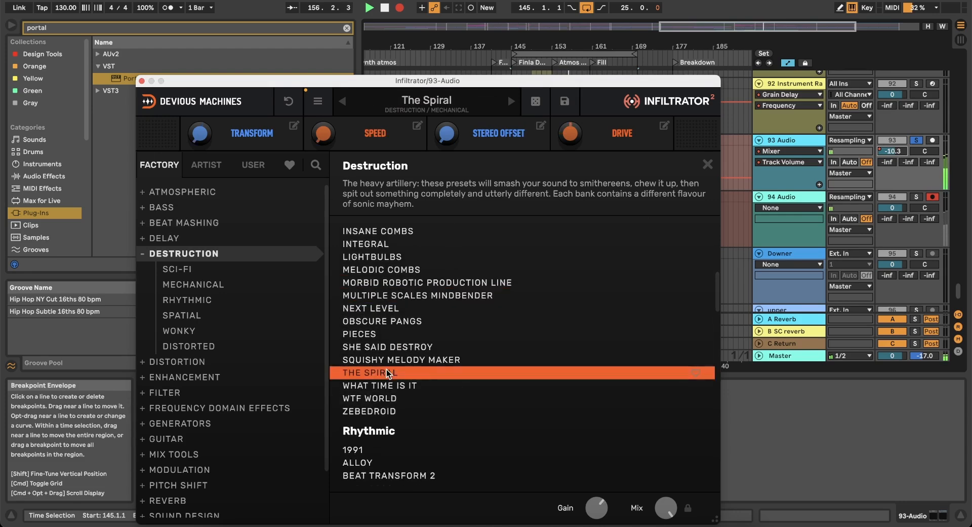
pyautogui.scroll(-5, 387, 372)
pyautogui.scroll(-3, 387, 372)
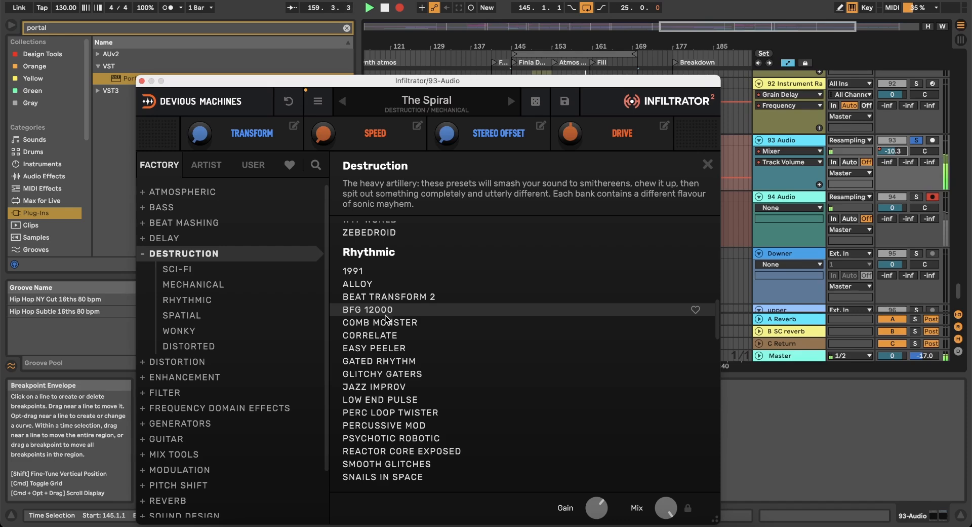
pyautogui.click(381, 430)
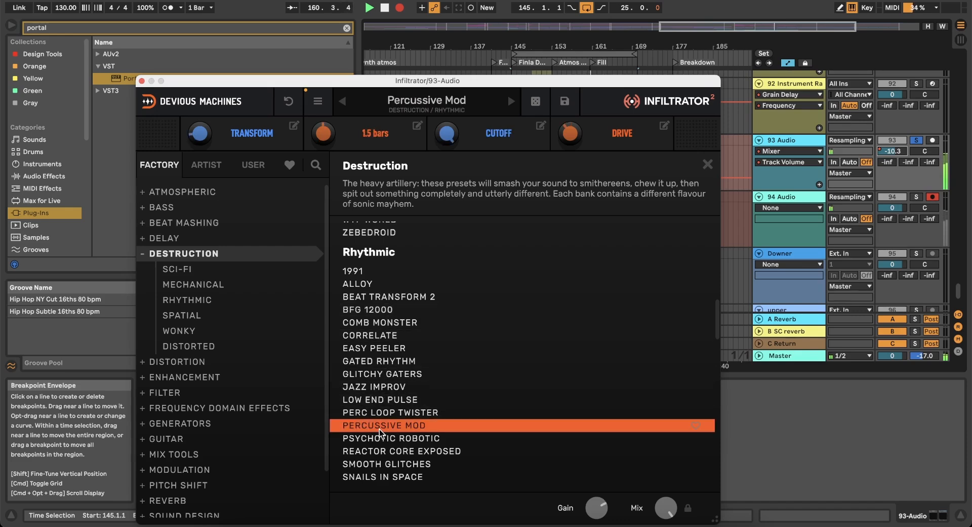
pyautogui.click(377, 465)
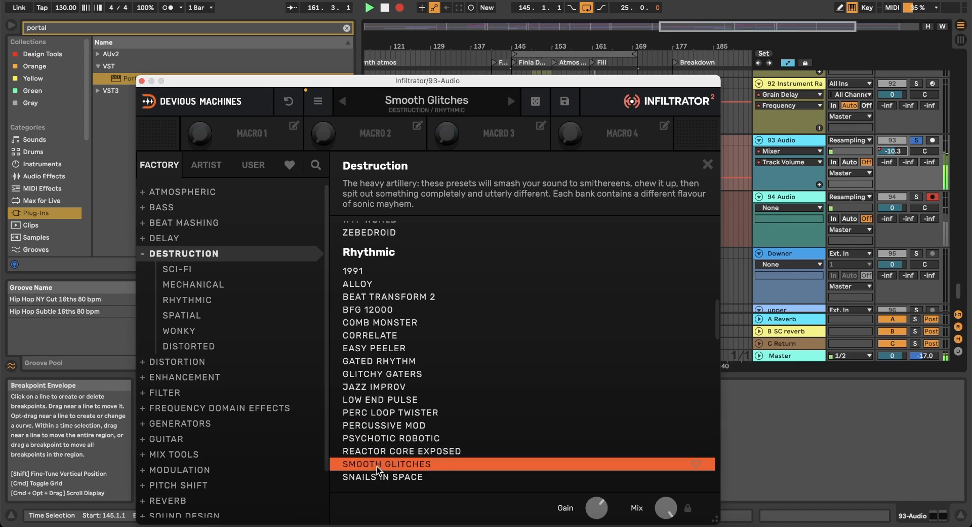
pyautogui.click(141, 81)
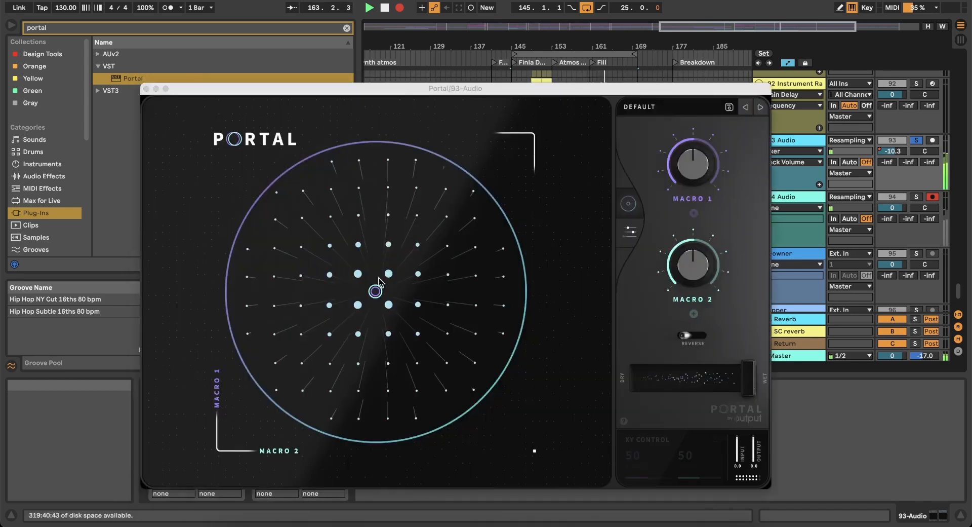
# Load Portal's Glitchy preset Unglued and sweep its XY point while recording, ending at 81 percent Rate and 34 percent FX.
pyautogui.moveTo(376, 291); pyautogui.dragTo(586, 401)
pyautogui.click(643, 107)
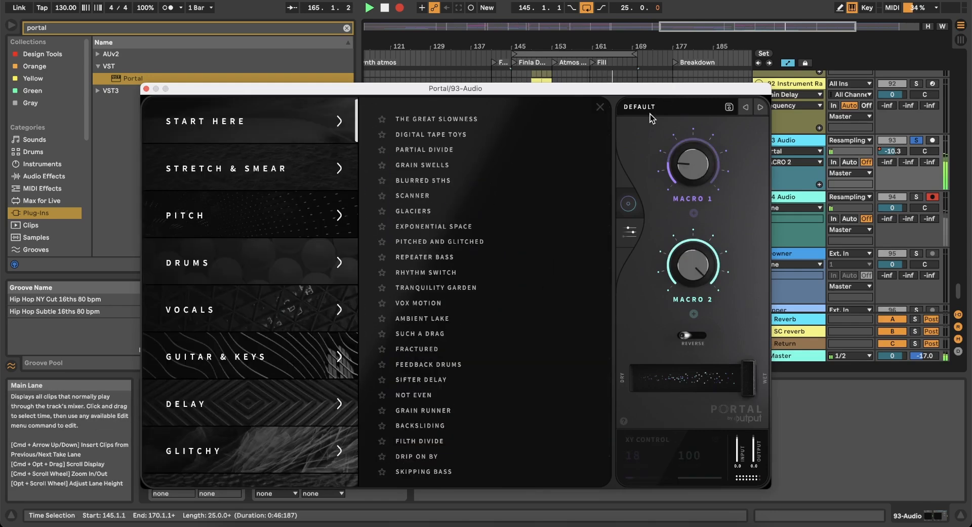
pyautogui.click(216, 446)
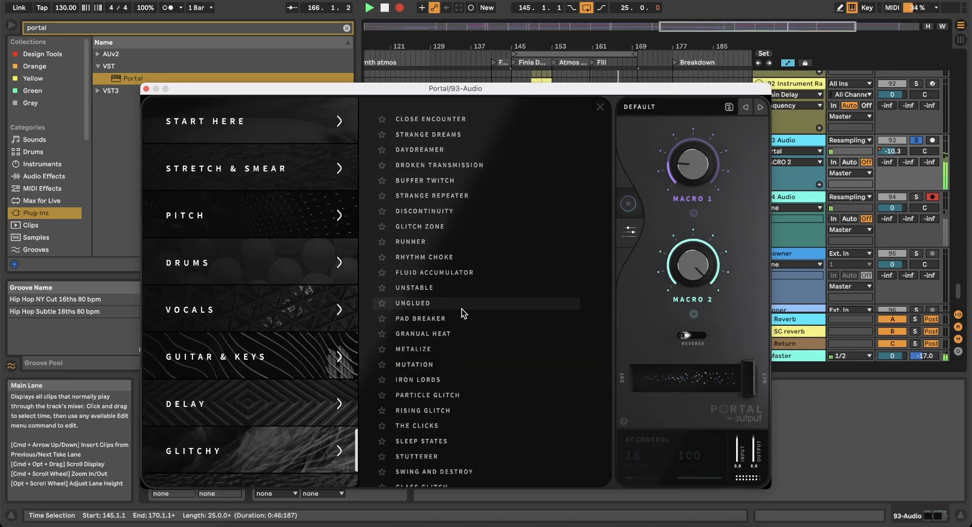
pyautogui.click(416, 303)
pyautogui.click(599, 108)
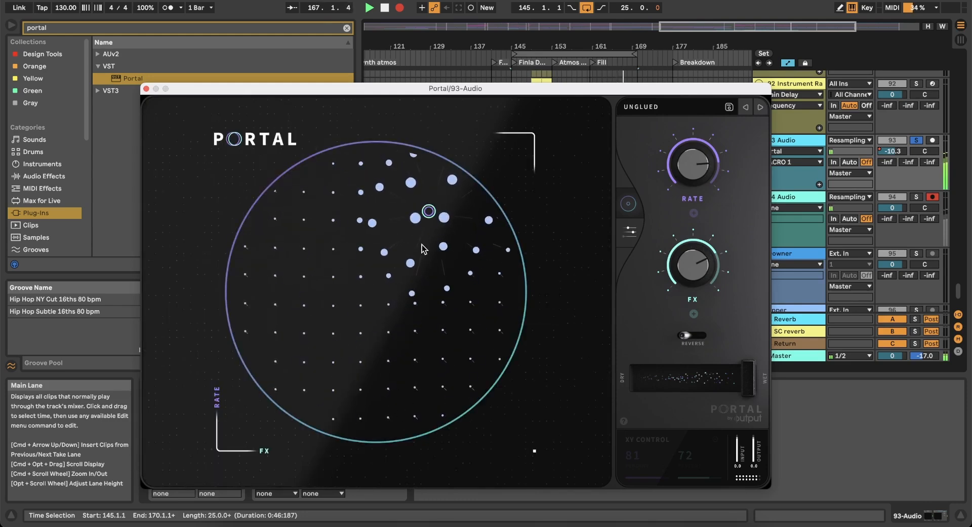
pyautogui.moveTo(429, 217); pyautogui.dragTo(205, 245)
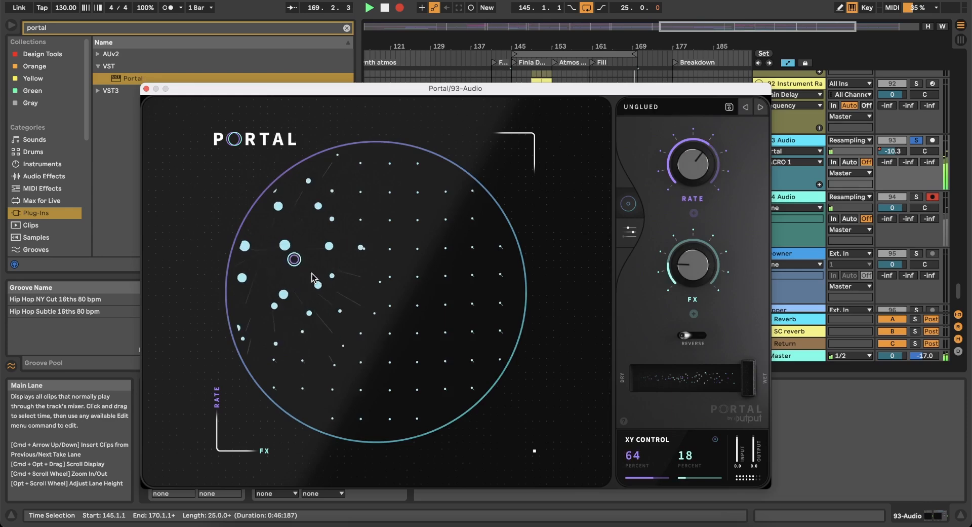
pyautogui.moveTo(312, 273); pyautogui.dragTo(337, 213)
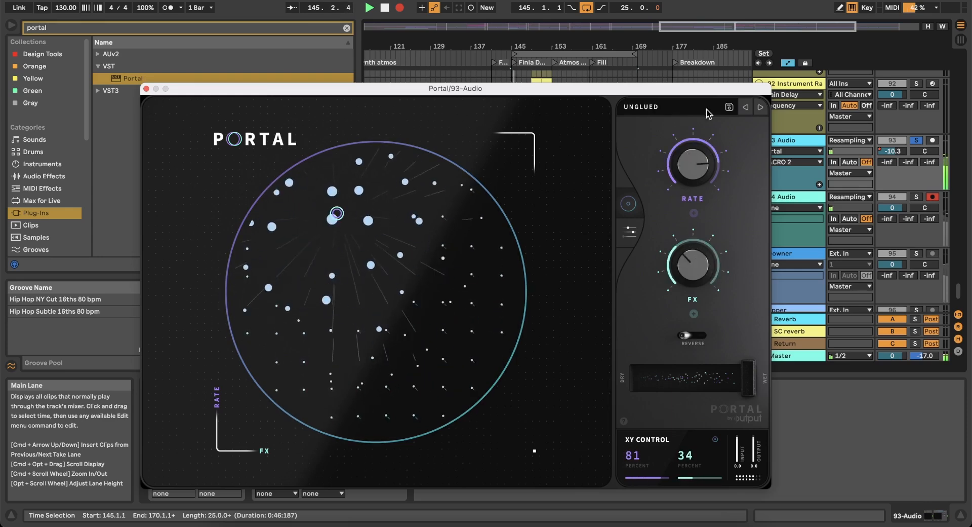
# Record through Portal's Unstable preset with the XY point at 45/16 percent, and Fluid Accumulator at 24/76 percent.
pyautogui.click(750, 107)
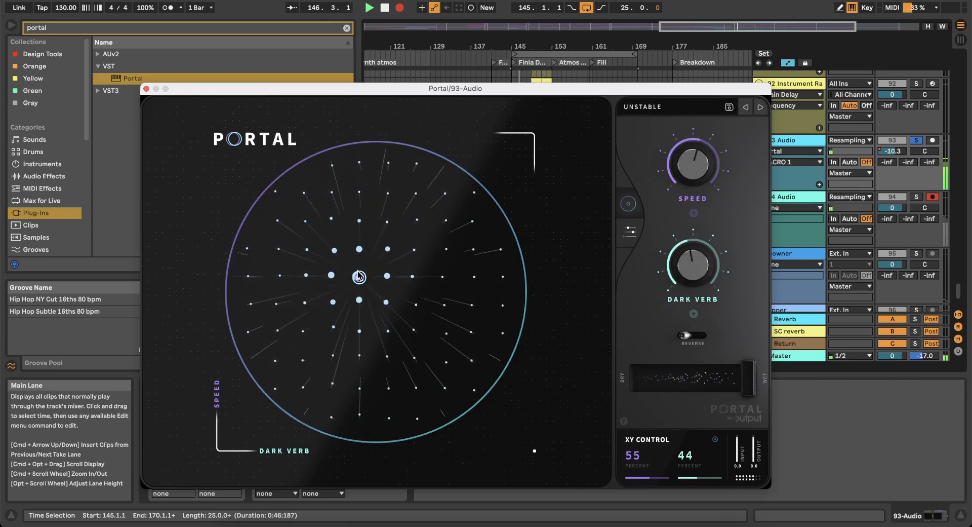
pyautogui.moveTo(359, 277); pyautogui.dragTo(287, 302)
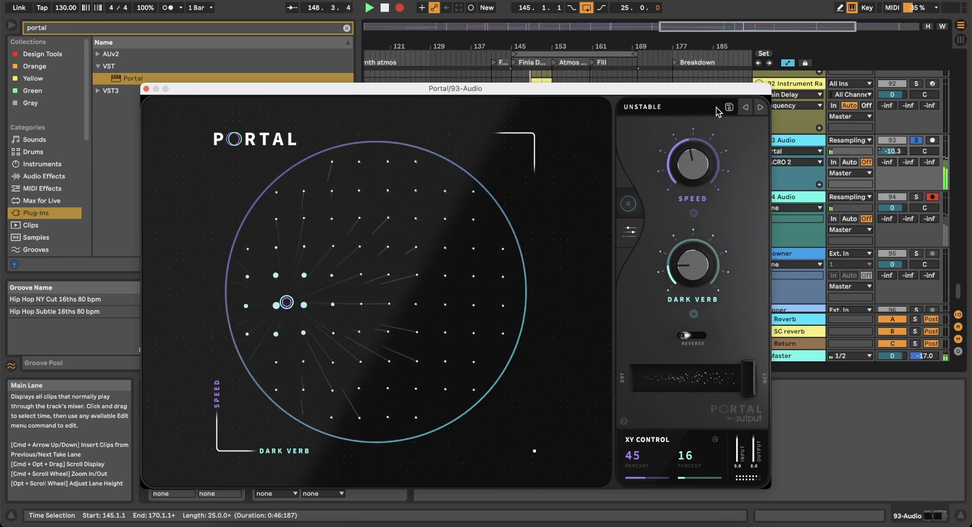
pyautogui.click(759, 108)
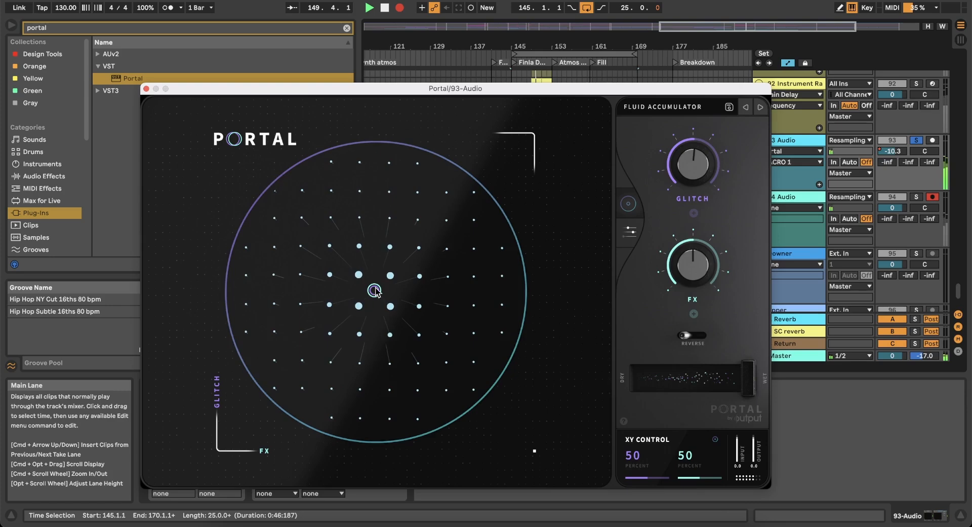
pyautogui.moveTo(375, 291); pyautogui.dragTo(253, 311)
pyautogui.moveTo(272, 229); pyautogui.dragTo(438, 355)
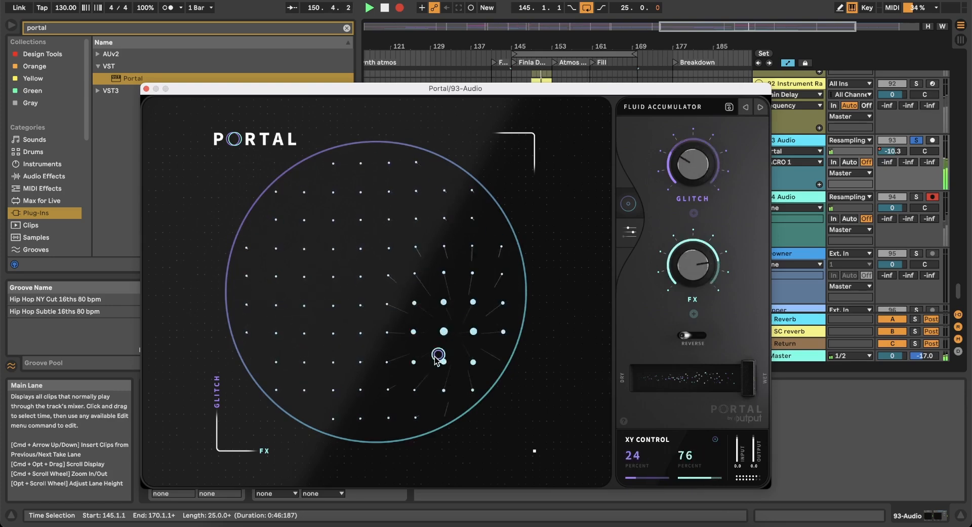
# Close Portal and record through Infiltrator's random presets Tinfoil Bass, Rhythmic Detune and Reverse Sync, ending with its window closed.
pyautogui.click(146, 89)
pyautogui.click(173, 385)
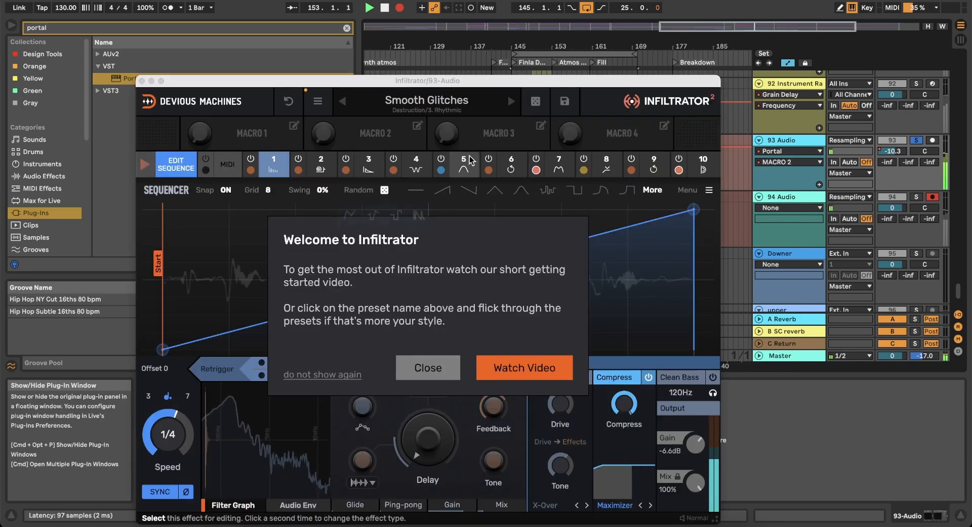
pyautogui.click(428, 367)
pyautogui.click(536, 101)
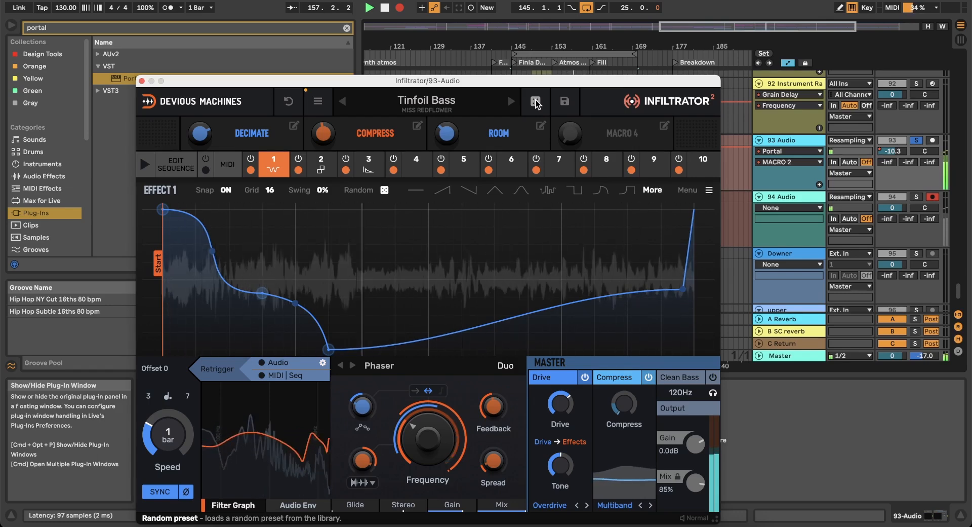
pyautogui.click(536, 103)
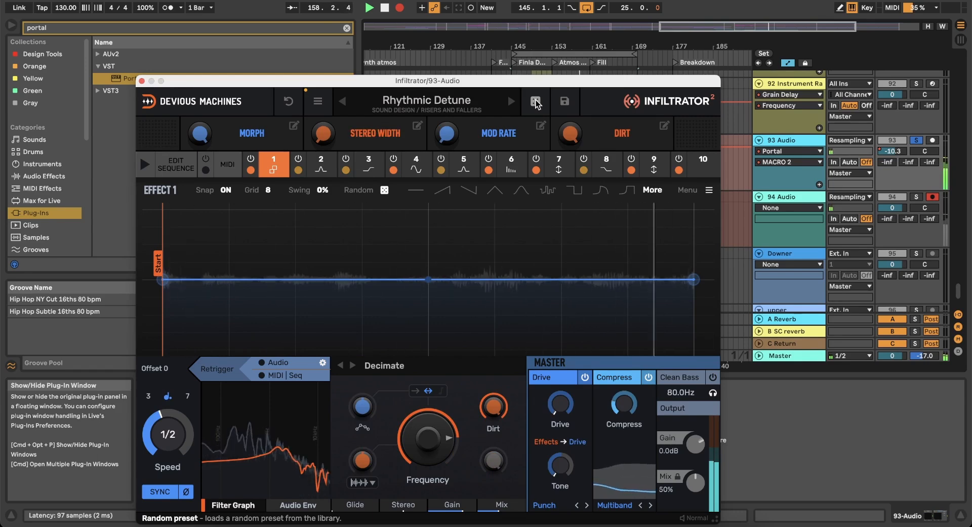
pyautogui.click(535, 103)
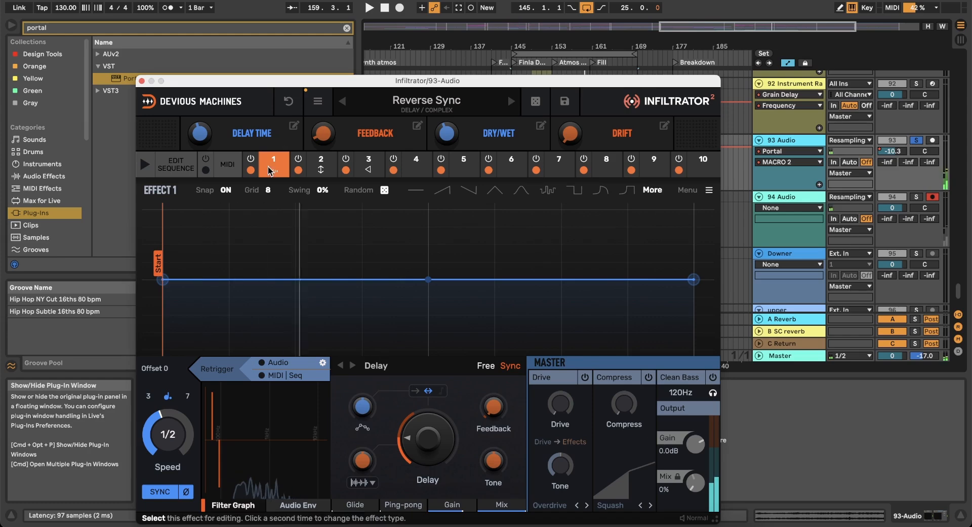
pyautogui.click(142, 81)
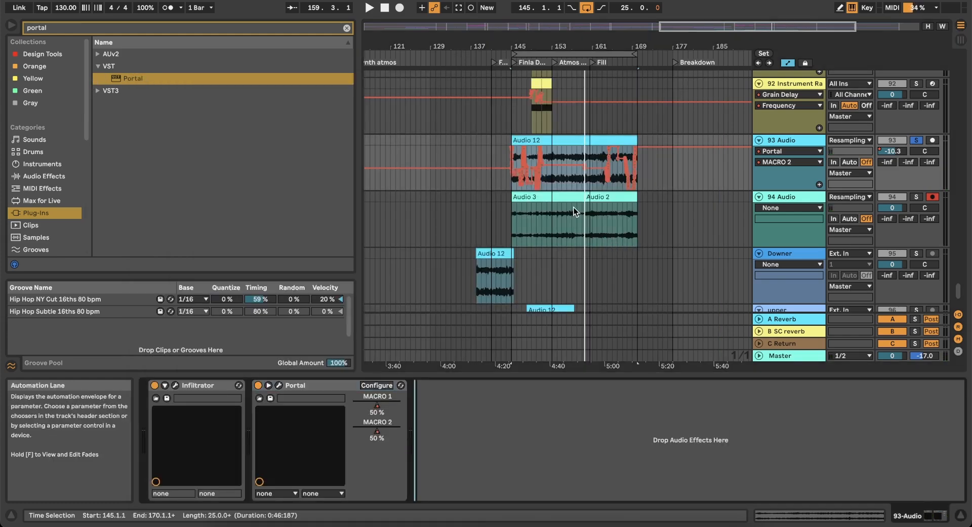
# Extend the Audio 3 clip on 94 Audio to the full length of its recording, from 143.4.4 to 206.3.1.
pyautogui.scroll(5, 572, 208)
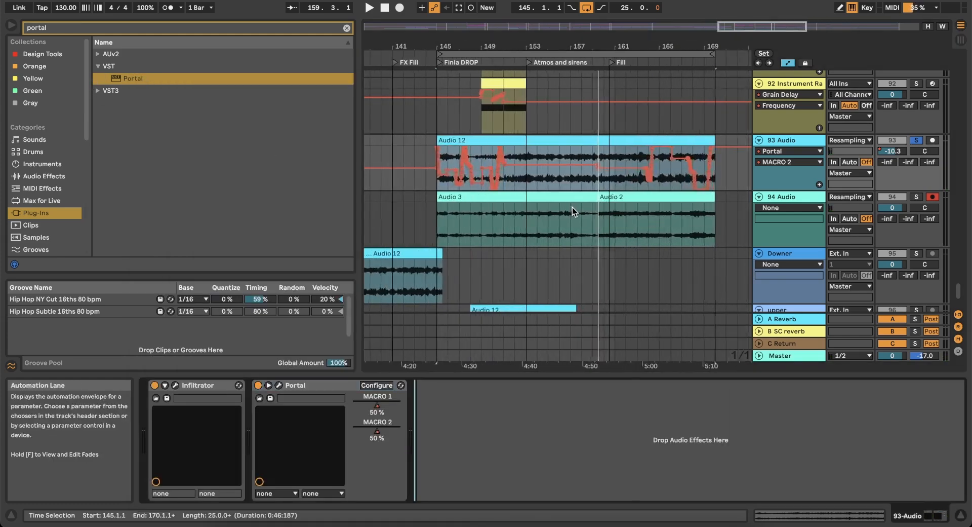
pyautogui.click(783, 141)
pyautogui.scroll(-10, 641, 157)
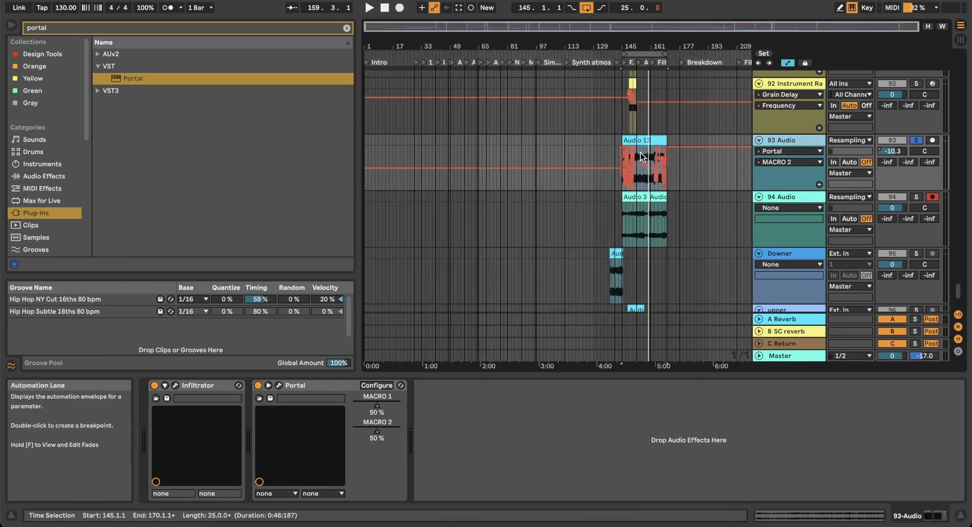
pyautogui.moveTo(642, 199); pyautogui.dragTo(514, 201)
pyautogui.scroll(10, 726, 200)
pyautogui.scroll(-6, 726, 201)
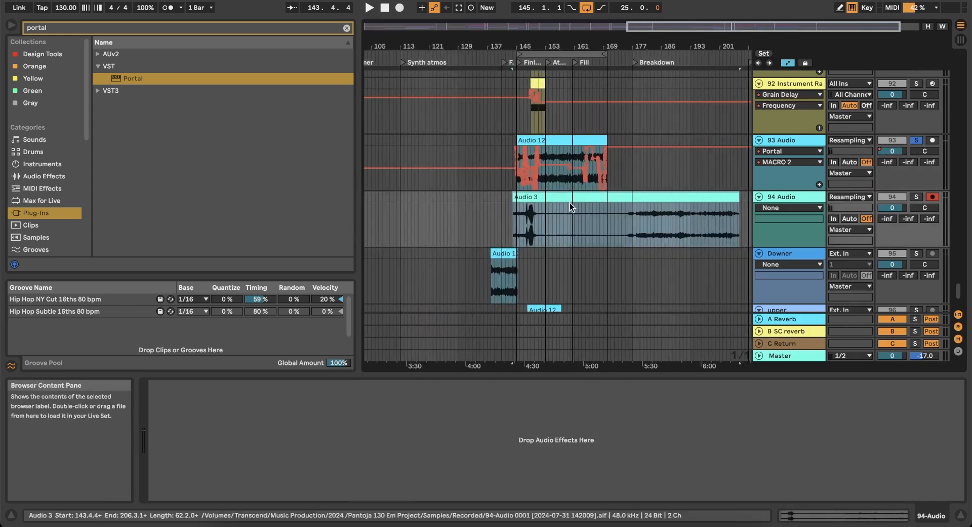
pyautogui.scroll(2, 581, 221)
pyautogui.hscroll(2, 582, 220)
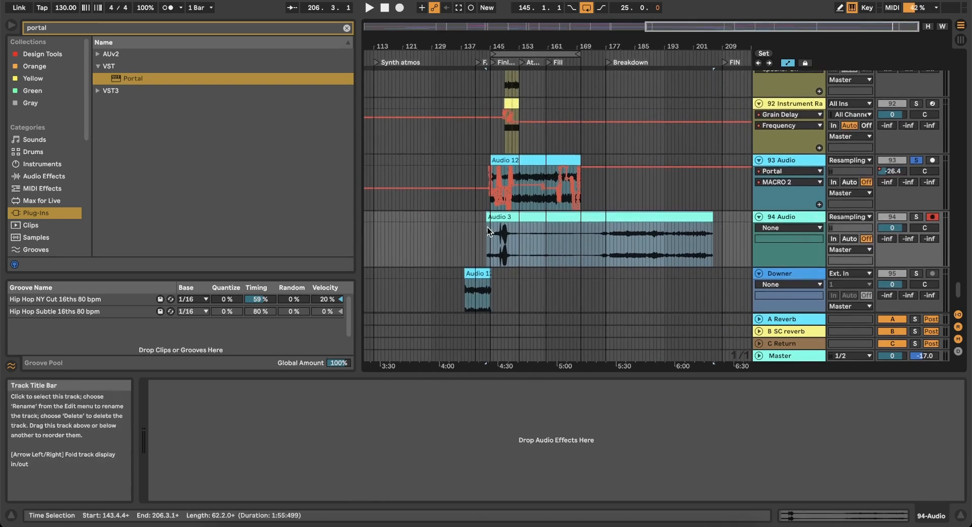
# Split the long Audio 3 clip on 94 Audio at bars 150 and 175.
pyautogui.click(519, 239)
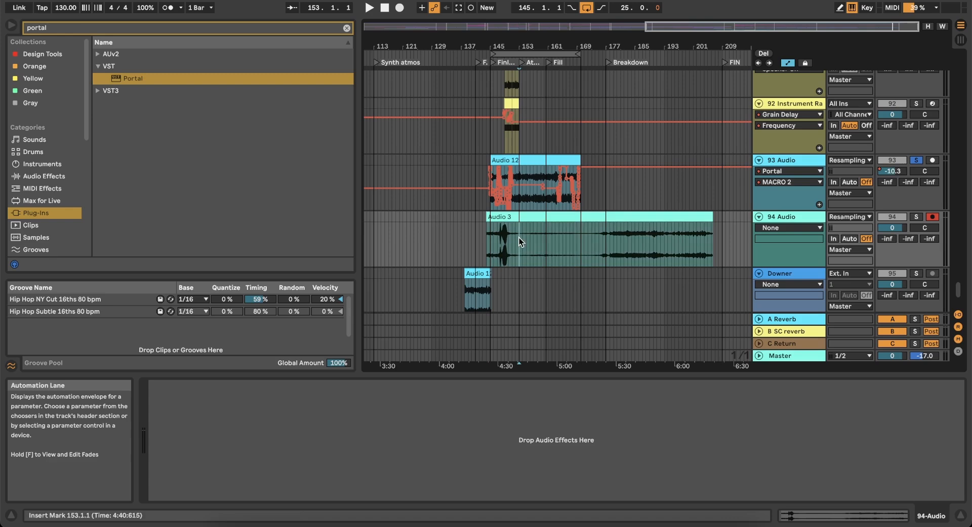
pyautogui.scroll(2, 577, 244)
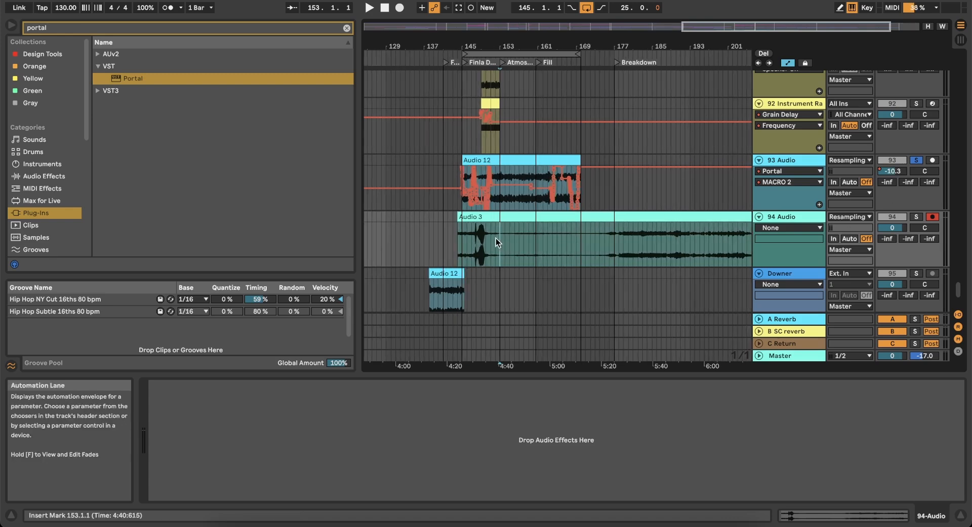
pyautogui.scroll(5, 495, 239)
pyautogui.click(453, 248)
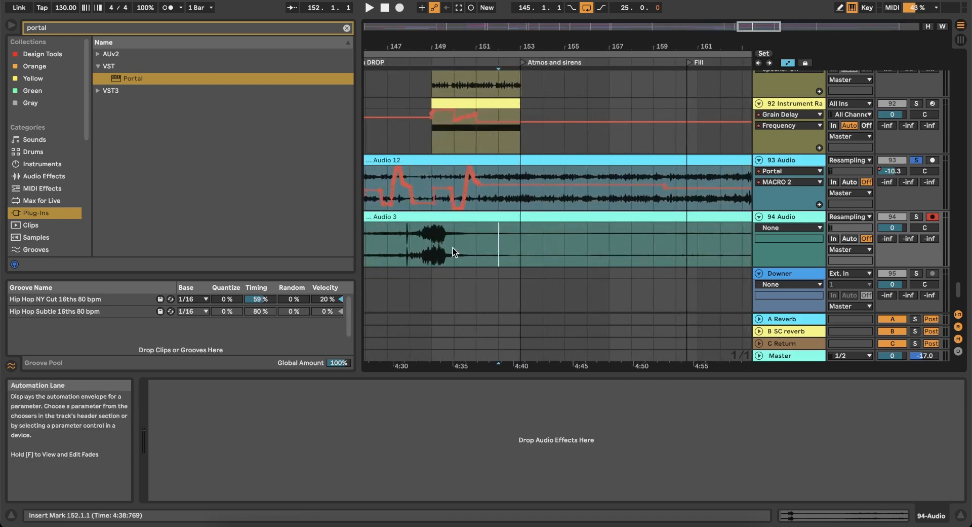
pyautogui.scroll(-4, 544, 248)
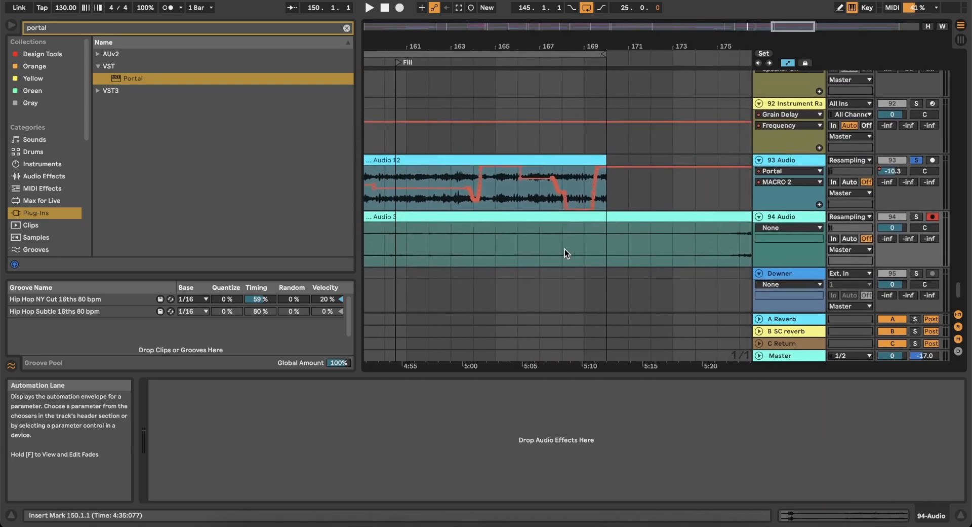
pyautogui.click(602, 248)
pyautogui.press('super+e')
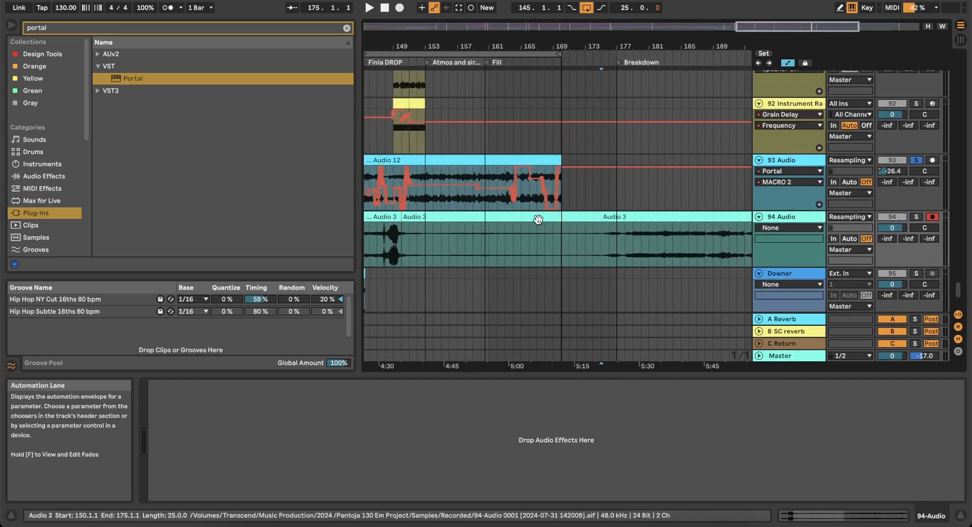
# Raise the clip gain of the middle Audio 3 section, bars 150 to 175, to 21.3 dB.
pyautogui.click(534, 217)
pyautogui.hotkey('shift', 'Tab')
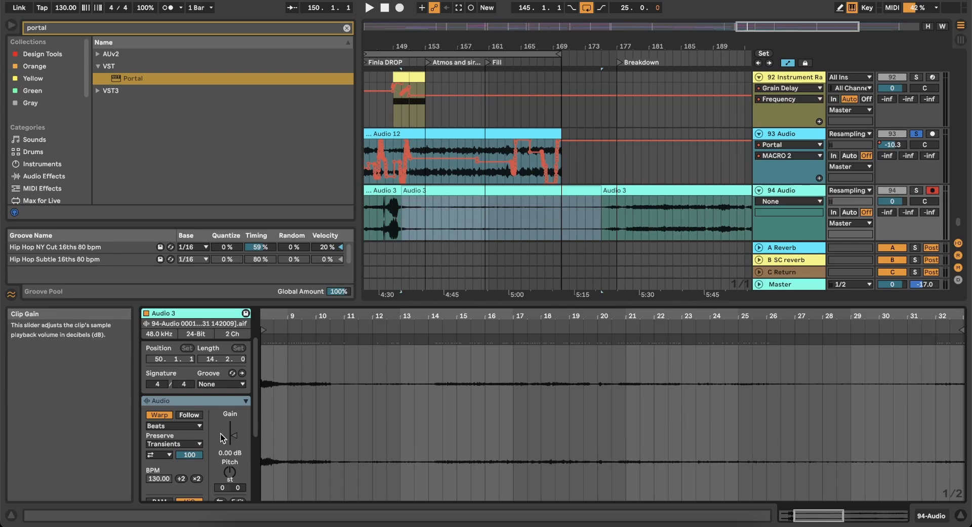
pyautogui.moveTo(230, 435); pyautogui.dragTo(231, 421)
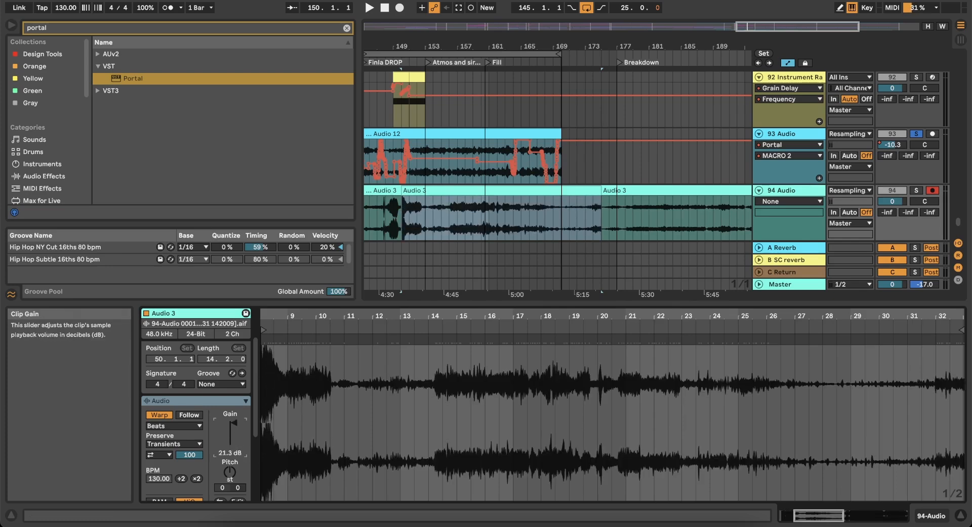
# Delete the 93 Audio source track that holds Infiltrator and Portal, keeping the newly resampled track.
pyautogui.scroll(-3, 684, 150)
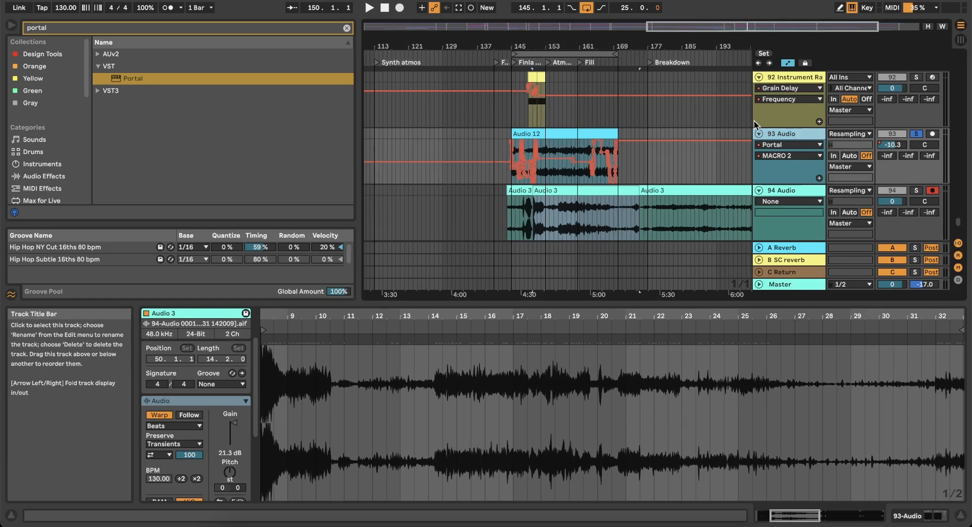
pyautogui.press('Delete')
pyautogui.scroll(-3, 548, 144)
pyautogui.scroll(2, 517, 157)
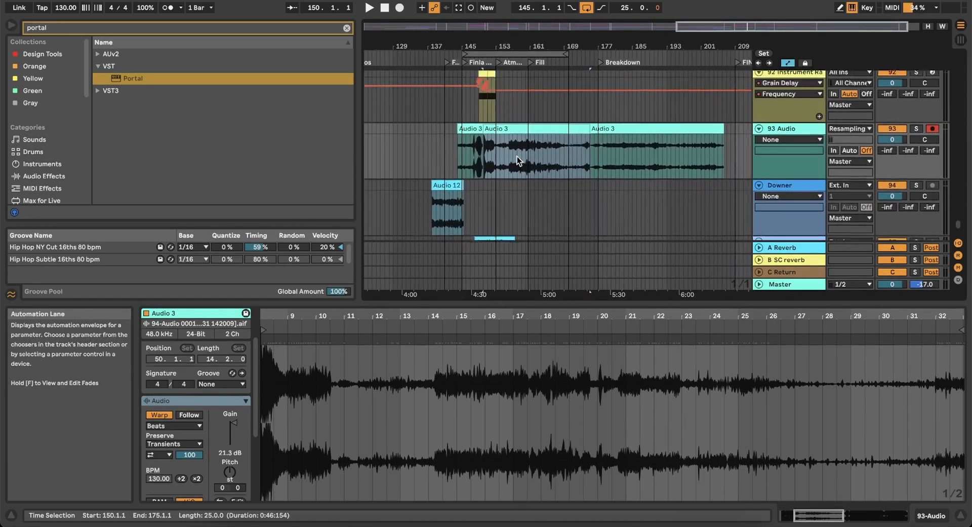
pyautogui.scroll(-5, 518, 158)
# Check the running screen recording in OBS, and return to the Live arrangement with the clip view hidden.
pyautogui.click(578, 522)
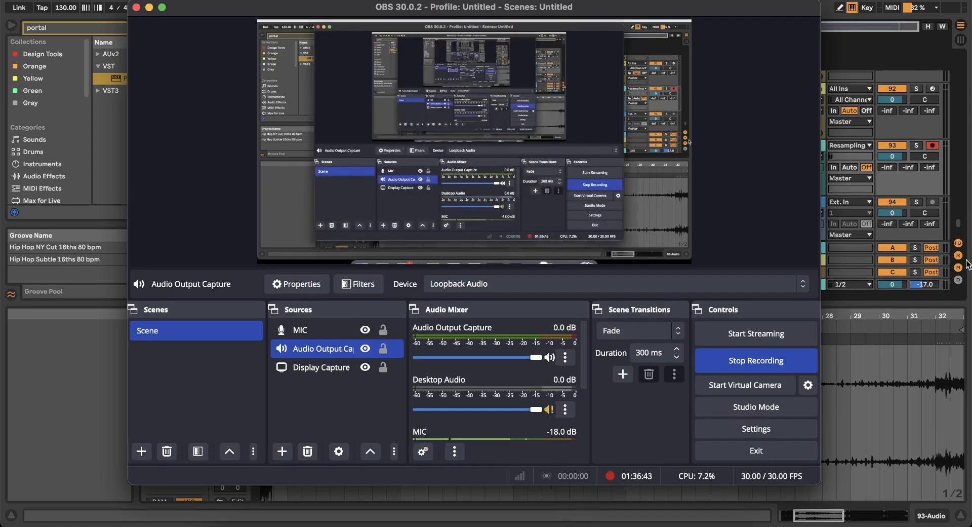
pyautogui.click(873, 303)
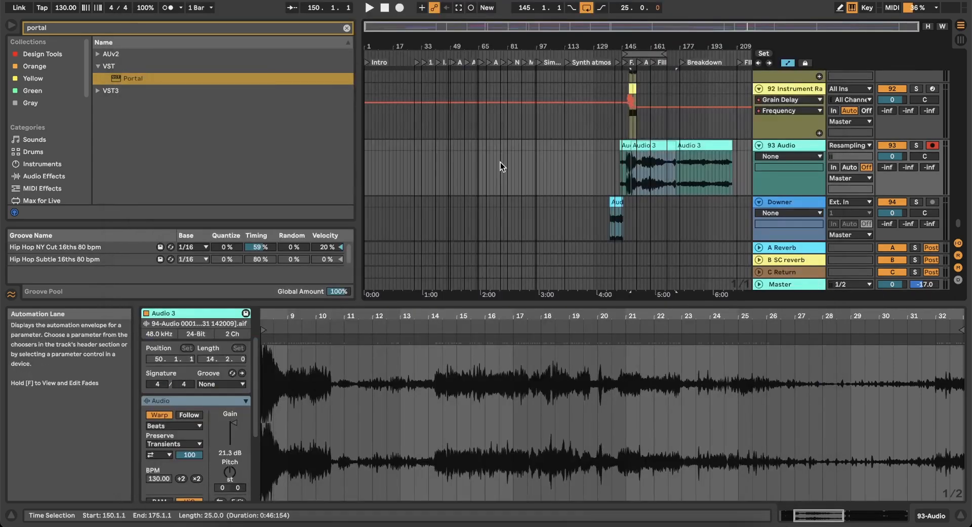
pyautogui.moveTo(539, 309); pyautogui.dragTo(508, 486)
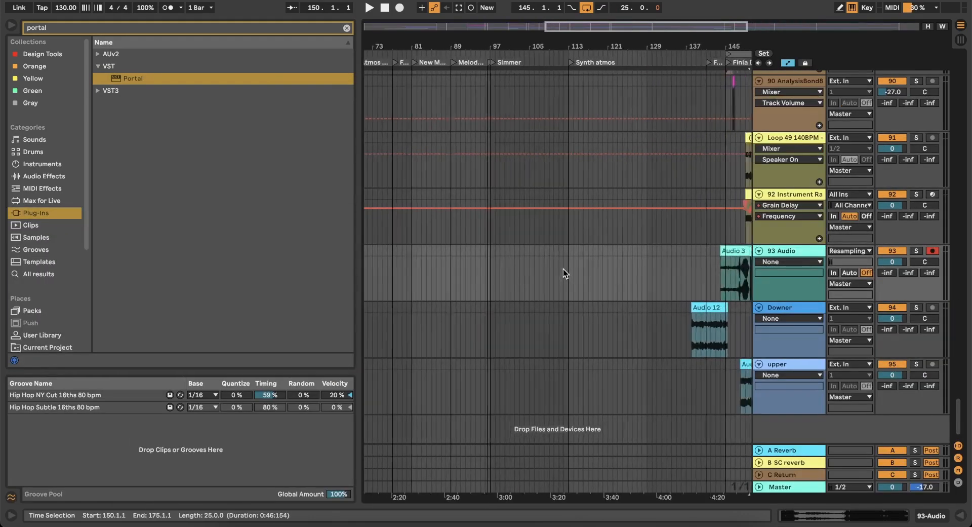
# Set the arrangement's fixed grid to 4 bars.
pyautogui.click(498, 269)
pyautogui.rightClick(498, 269)
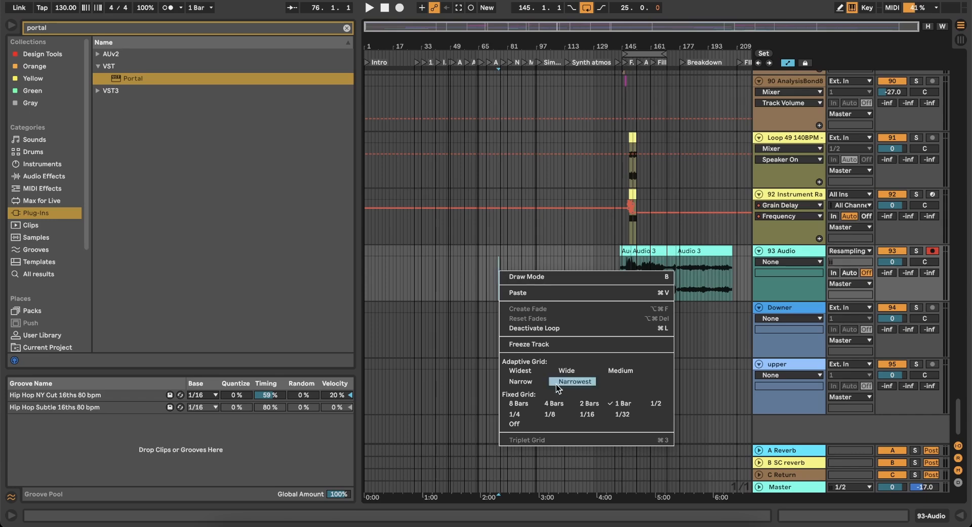
pyautogui.click(552, 425)
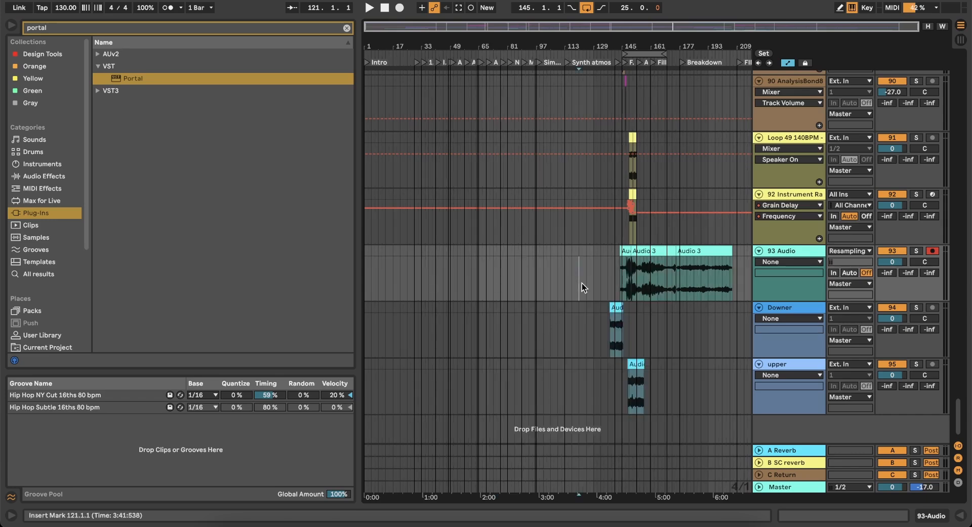
# Examine the arrangement from the reference tracks down to the drum tracks, focusing on the section from bar 145 to the breakdown.
pyautogui.scroll(15, 545, 160)
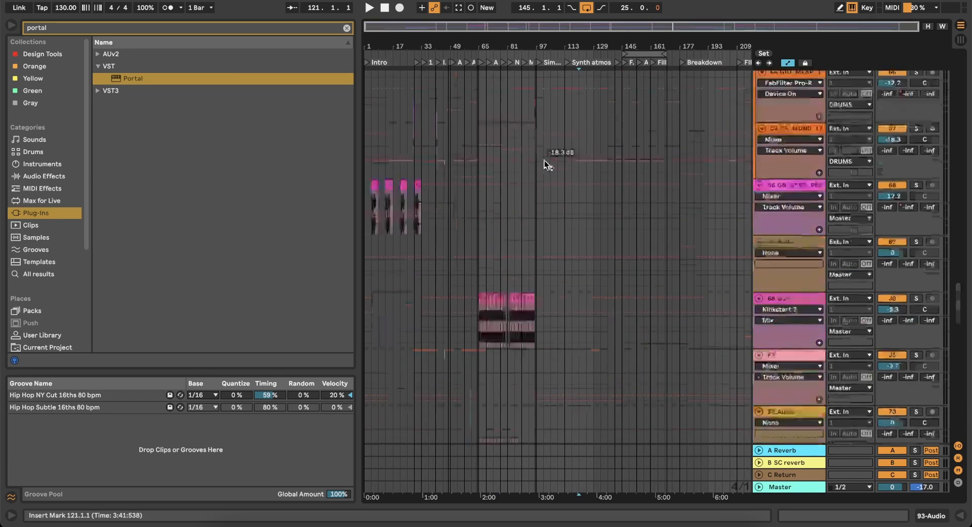
pyautogui.scroll(5, 560, 161)
pyautogui.scroll(10, 636, 165)
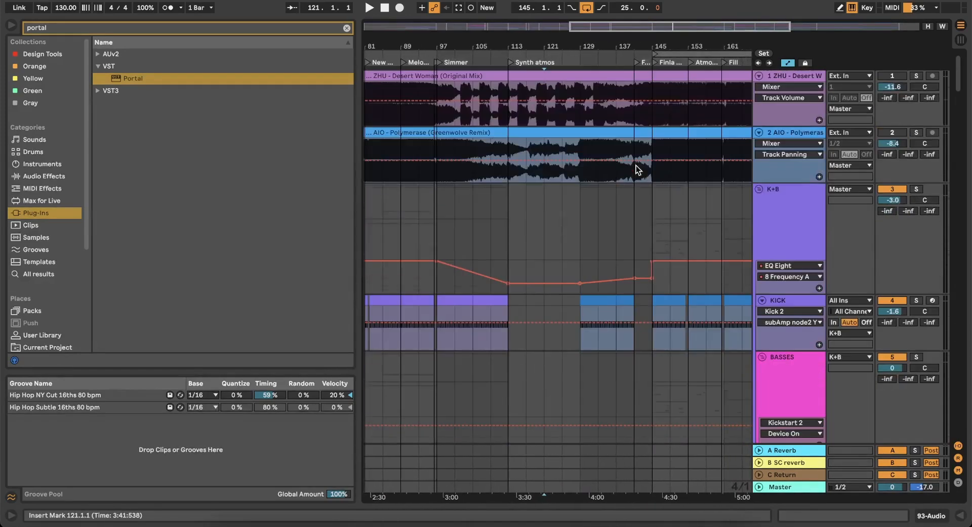
pyautogui.scroll(-5, 636, 166)
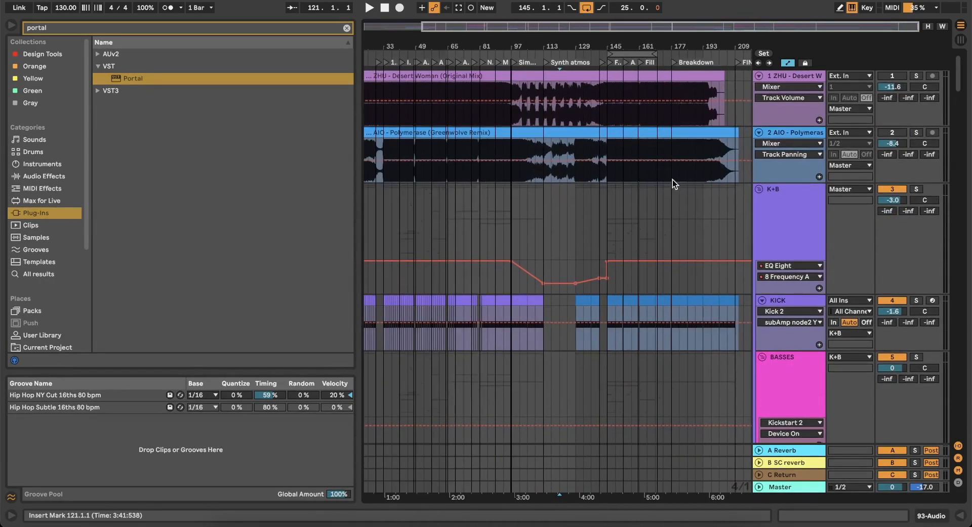
pyautogui.scroll(5, 673, 180)
pyautogui.click(430, 205)
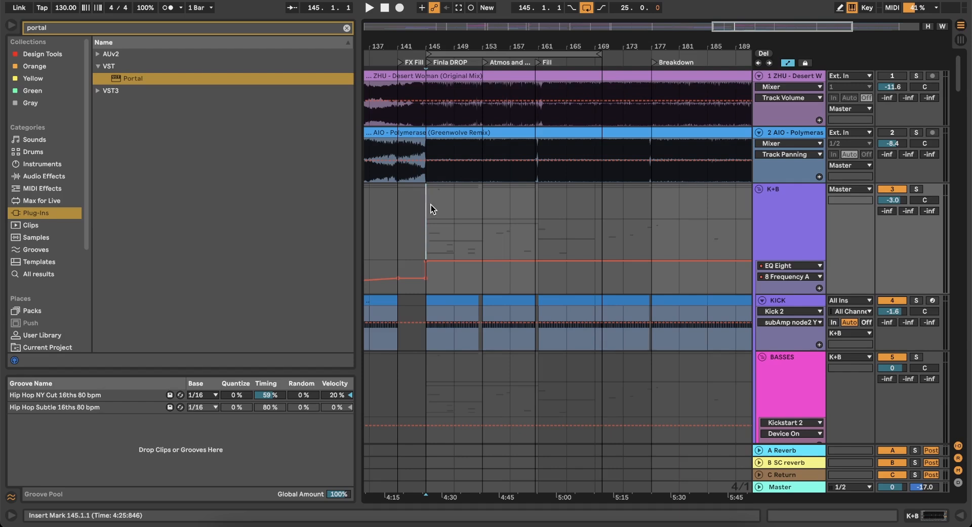
pyautogui.hscroll(3, 551, 199)
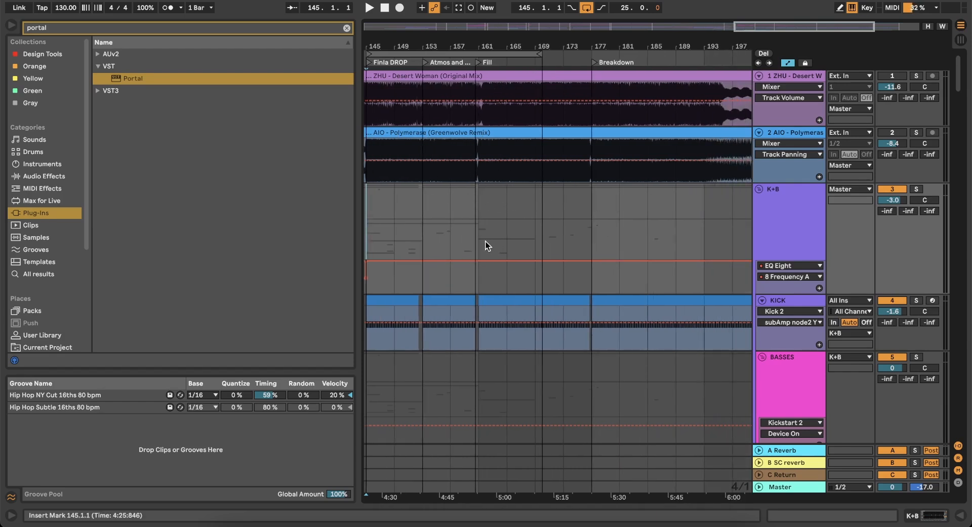
pyautogui.scroll(-10, 479, 239)
pyautogui.scroll(-5, 479, 239)
pyautogui.scroll(-20, 478, 238)
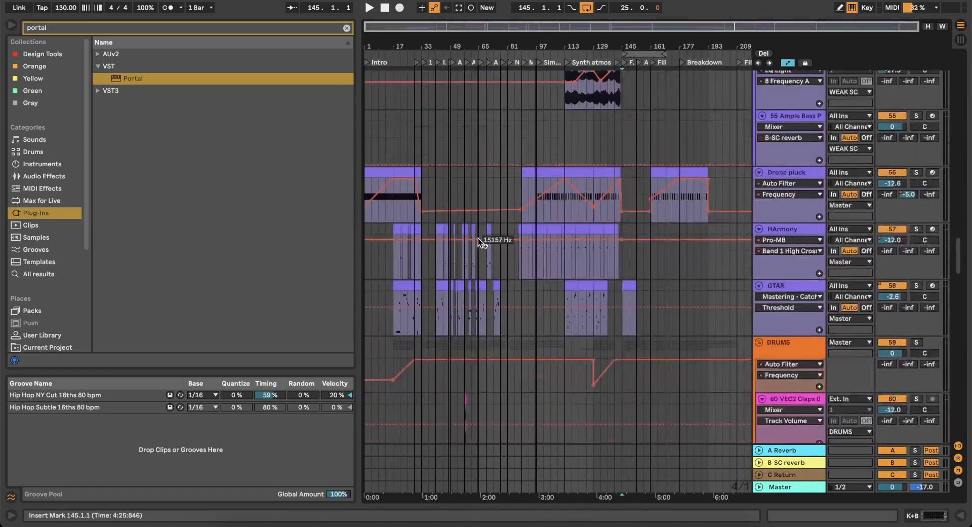
pyautogui.scroll(-10, 479, 239)
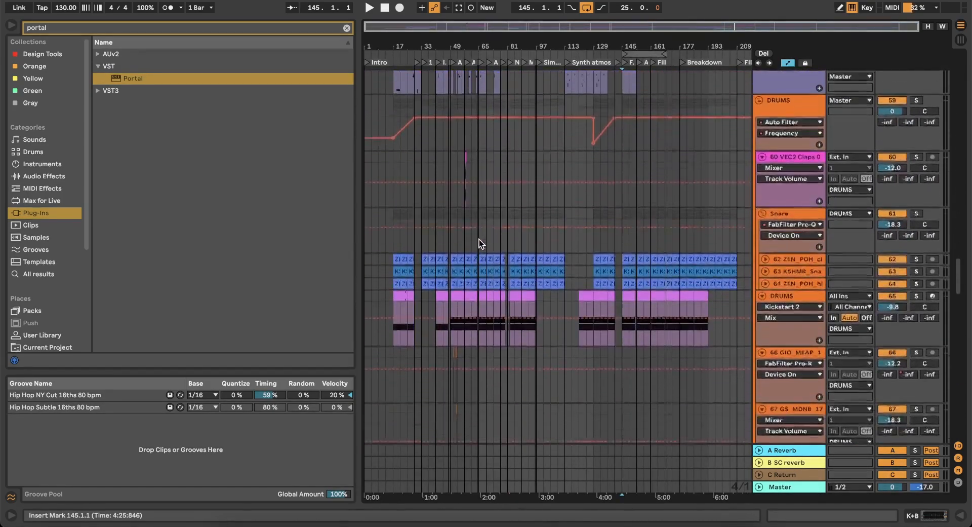
# Insert empty 16-bar MIDI clips on the HArmony and GTAR tracks, from bar 161 to bar 177.
pyautogui.scroll(5, 479, 239)
pyautogui.scroll(6, 678, 159)
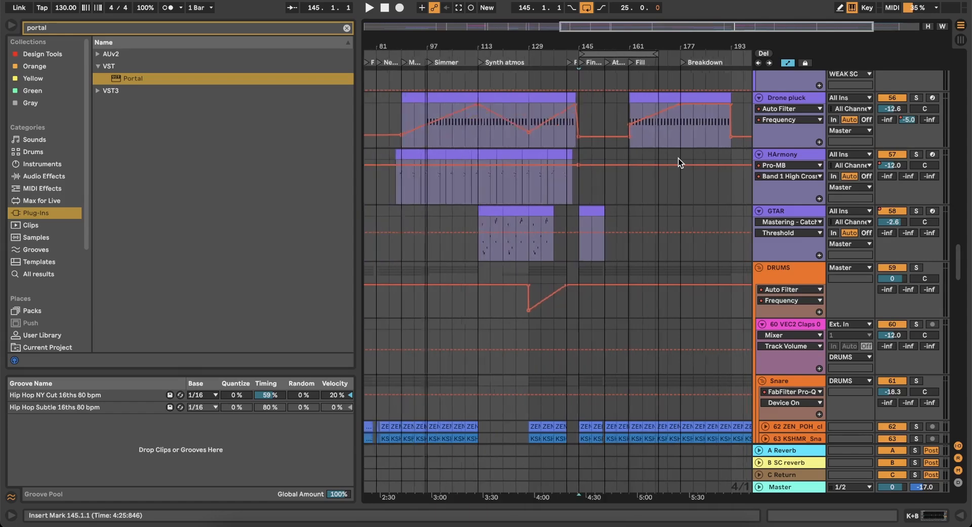
pyautogui.moveTo(563, 184); pyautogui.dragTo(673, 148)
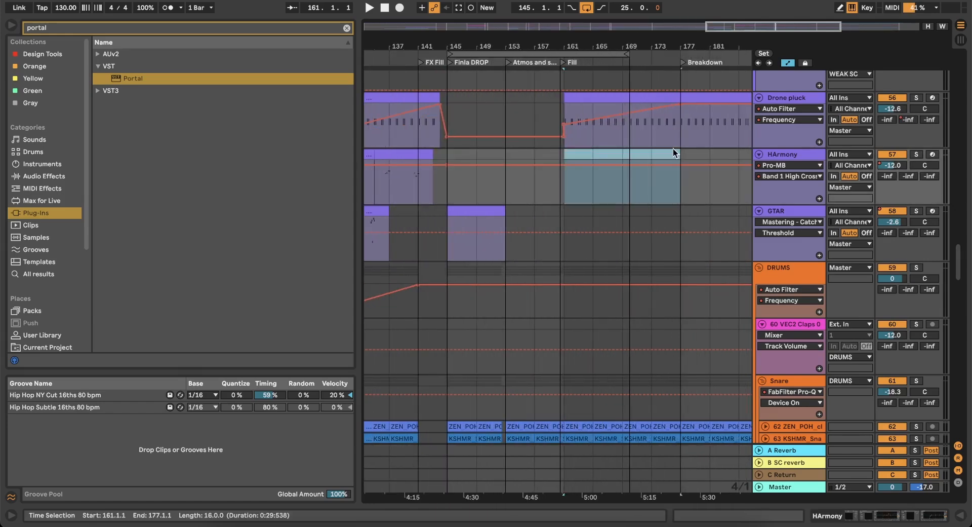
pyautogui.press('super+shift+m')
pyautogui.moveTo(570, 217); pyautogui.dragTo(670, 205)
pyautogui.press('super+shift+m')
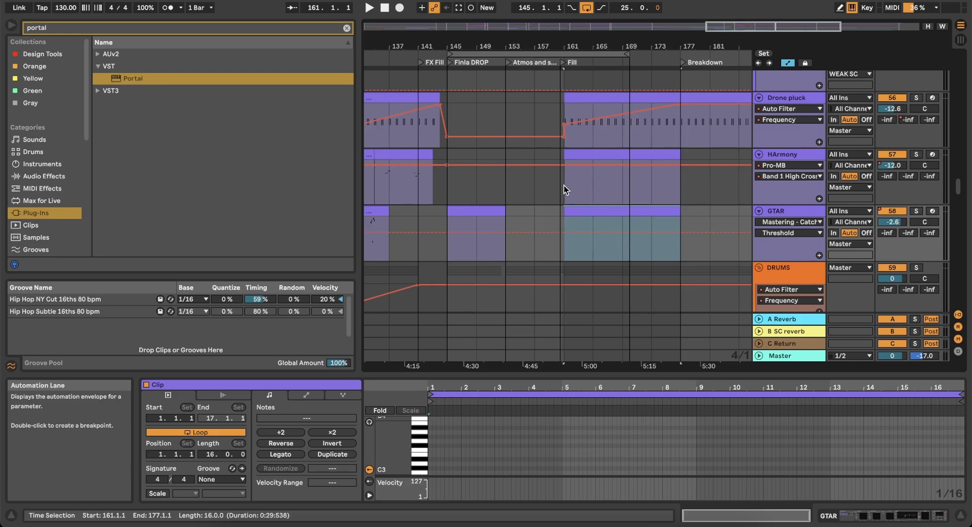
pyautogui.scroll(-5, 566, 187)
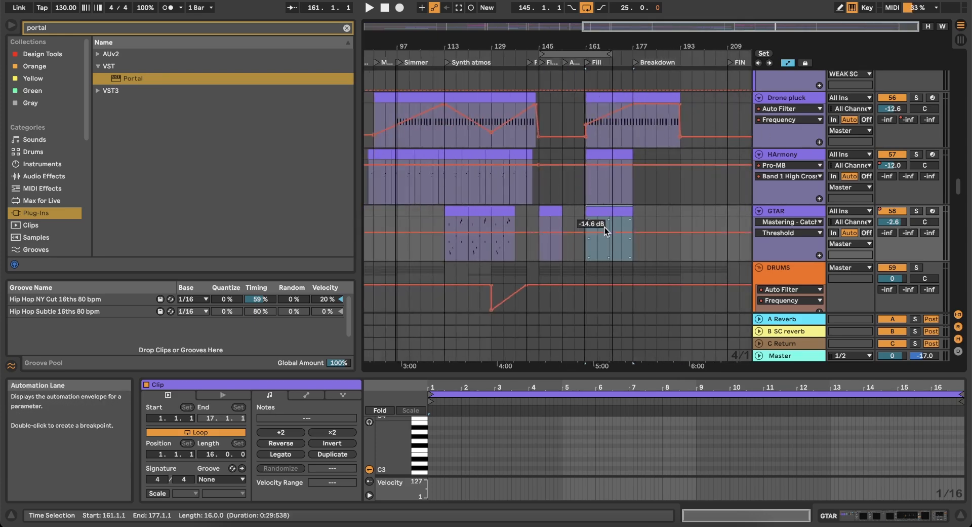
pyautogui.scroll(3, 556, 184)
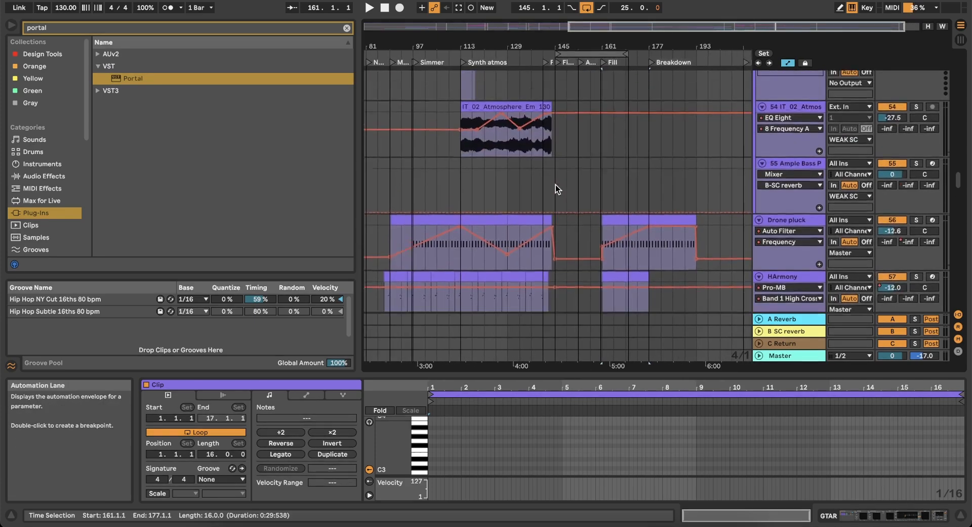
# Examine the arrangement from the resampled audio tracks up to the reference and K+B tracks, focusing on the final drop and fill.
pyautogui.scroll(10, 555, 184)
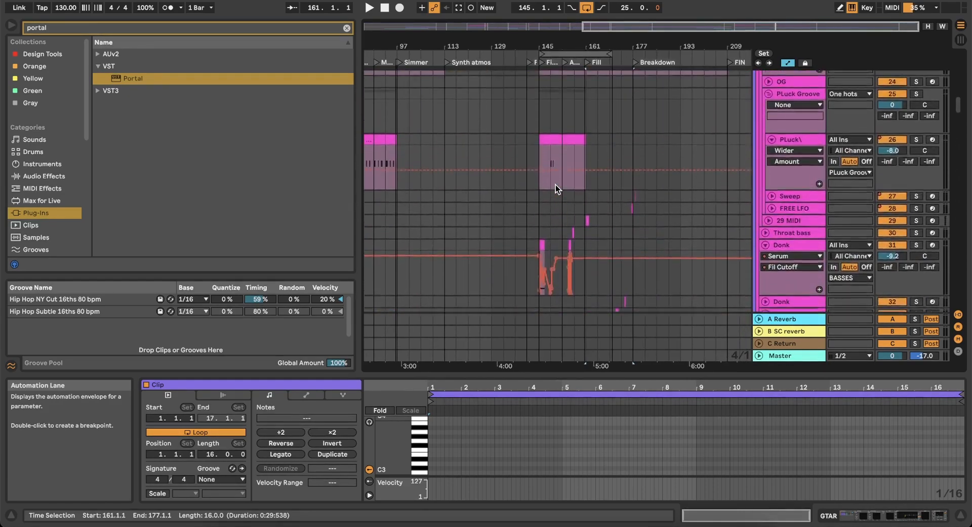
pyautogui.scroll(-20, 555, 184)
pyautogui.scroll(-5, 555, 185)
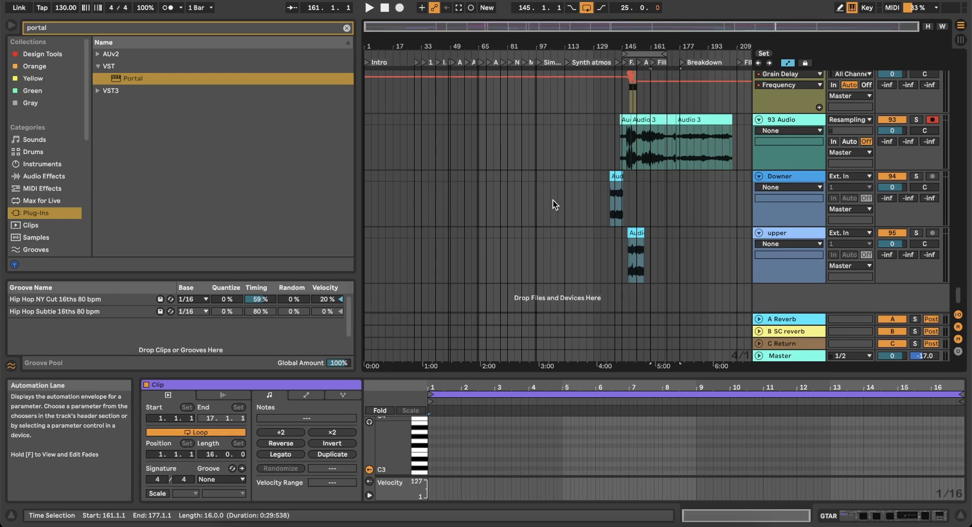
pyautogui.scroll(15, 553, 200)
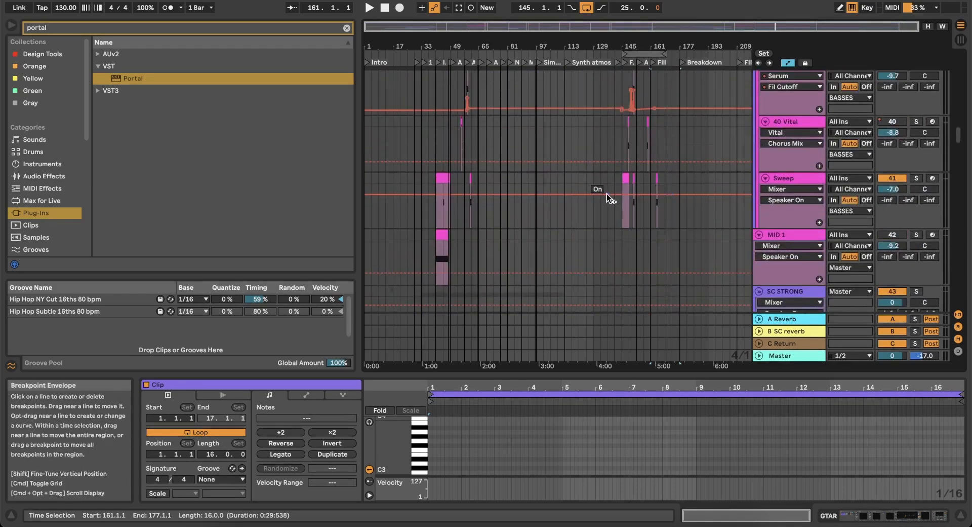
pyautogui.scroll(5, 609, 193)
pyautogui.scroll(20, 655, 186)
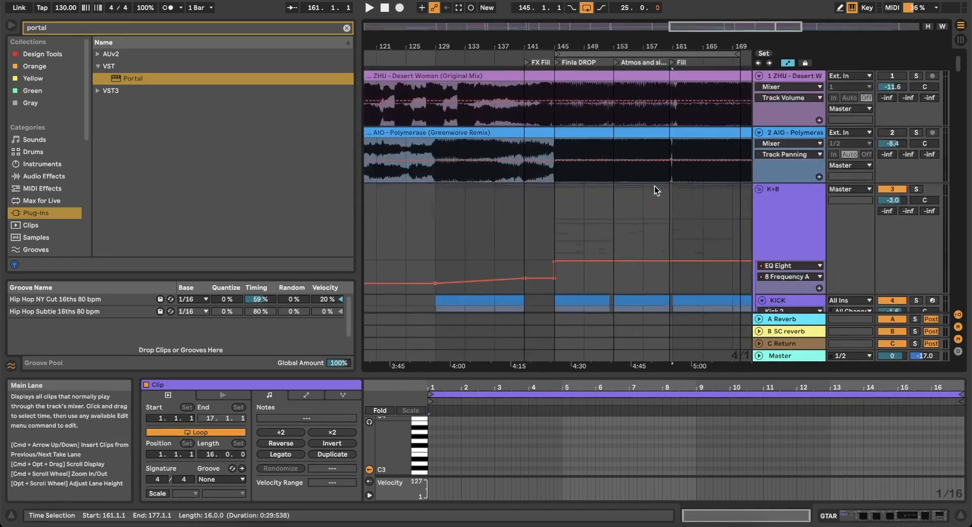
pyautogui.scroll(-7, 655, 186)
pyautogui.scroll(-4, 655, 187)
pyautogui.scroll(3, 595, 146)
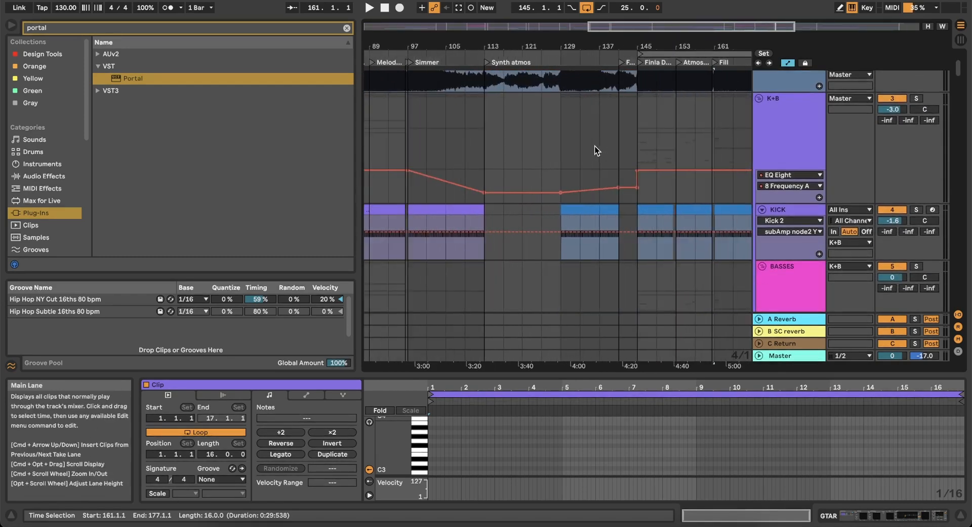
# Play the arrangement briefly from bar 145 and check the tracks down to the resampled audio at the end of the set.
pyautogui.hscroll(2, 598, 148)
pyautogui.click(606, 144)
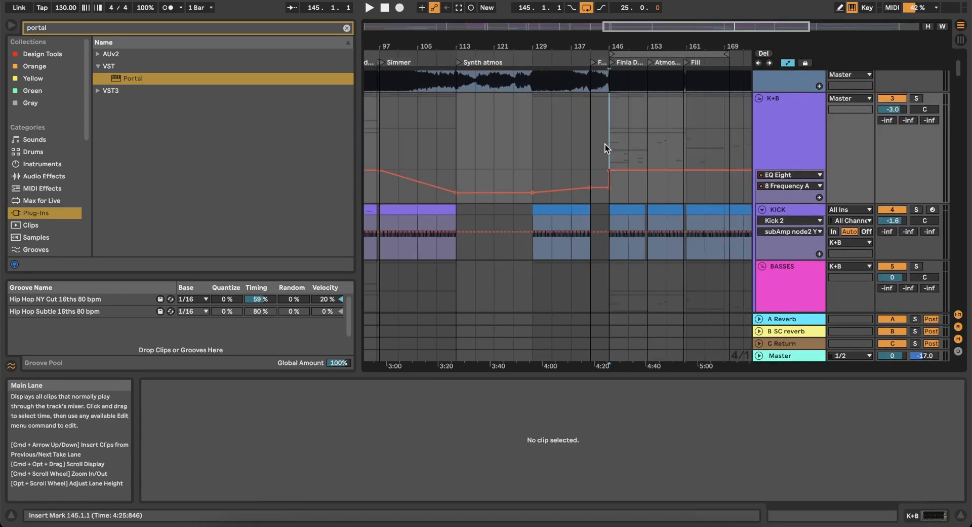
pyautogui.press('space')
pyautogui.scroll(-15, 606, 144)
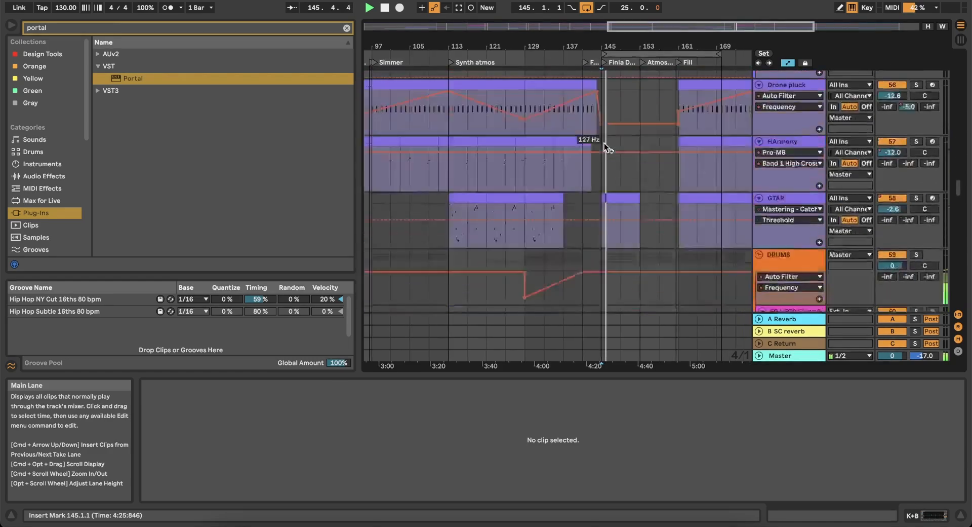
pyautogui.scroll(-10, 606, 143)
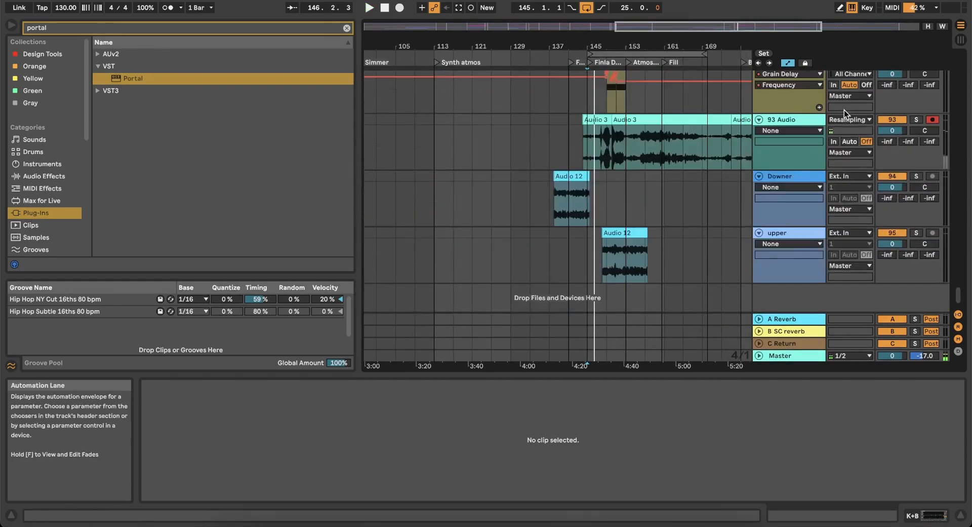
# Mute the 93 Audio, Downer, 92 Instrument Rack and Loop 49 140BPM tracks.
pyautogui.click(883, 119)
pyautogui.click(890, 175)
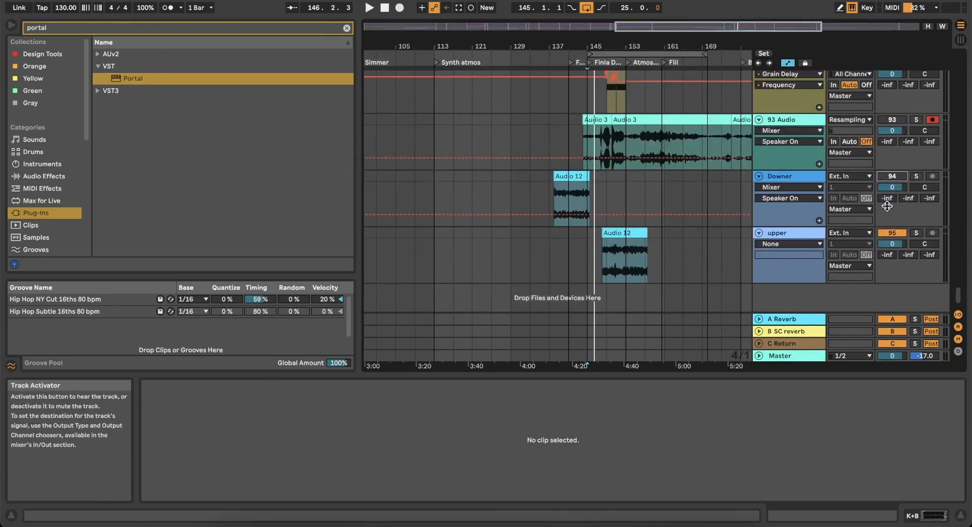
pyautogui.scroll(5, 705, 223)
pyautogui.hscroll(2, 704, 223)
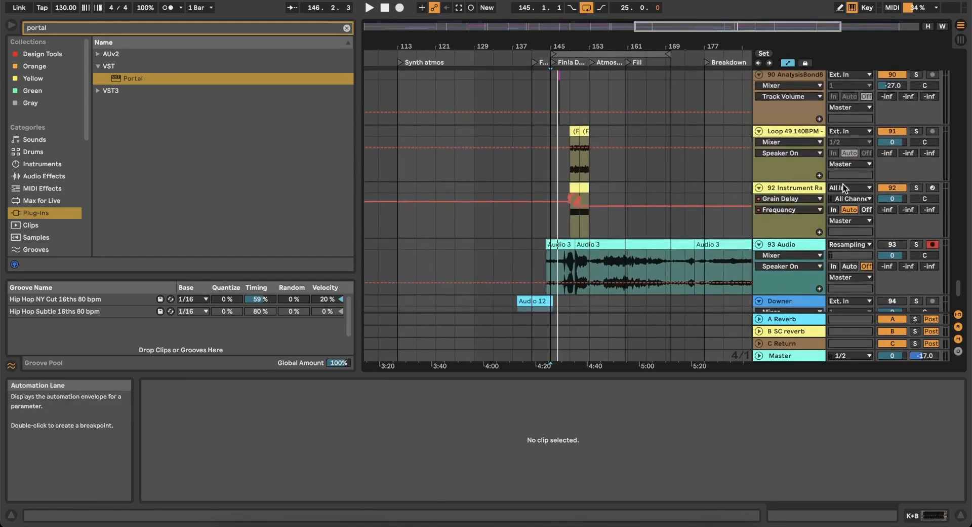
pyautogui.click(889, 186)
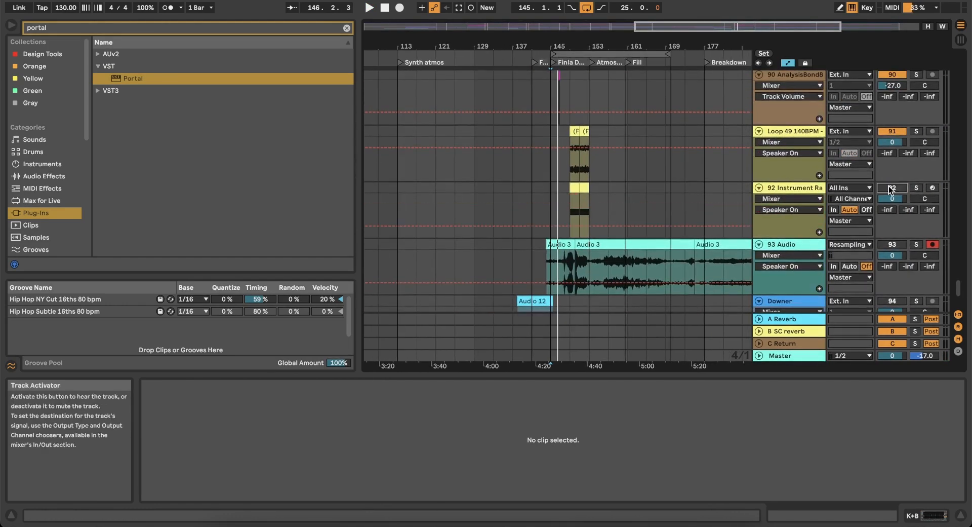
pyautogui.click(901, 133)
# Play the final drop from bar 145 into the Atmos and sirens section to hear it with the four tracks muted.
pyautogui.scroll(3, 901, 133)
pyautogui.press('space')
pyautogui.scroll(5, 568, 138)
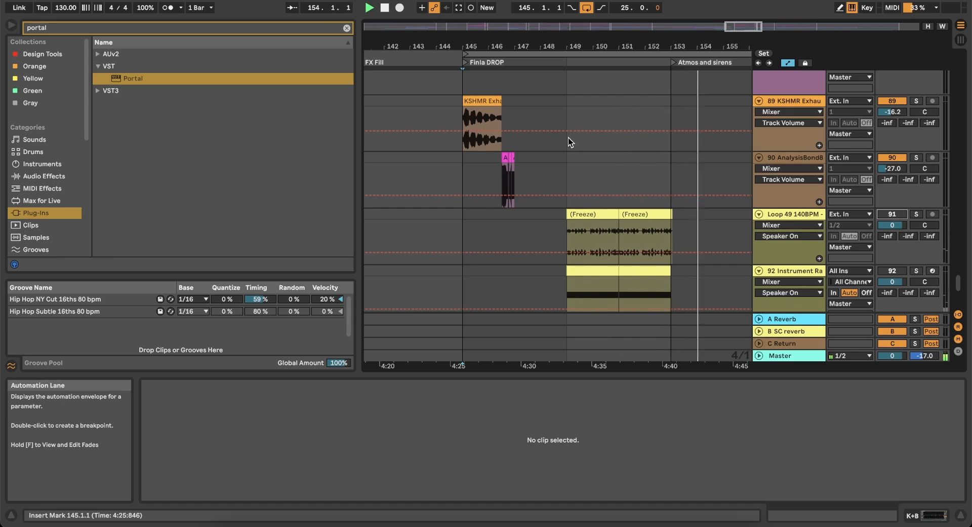
pyautogui.hscroll(2, 685, 197)
pyautogui.press('space')
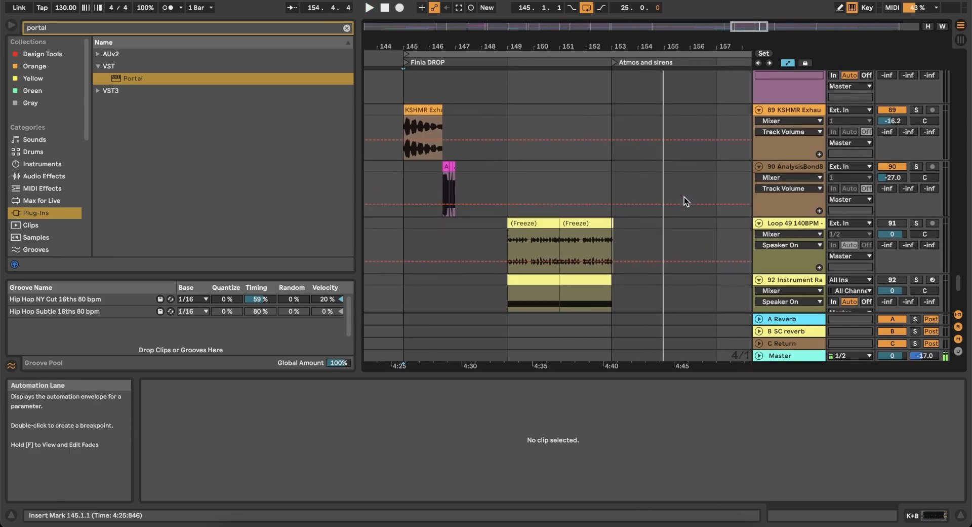
# Duplicate bars 149 to 153 of track 83, with its two Audio 68 clips, into the following four bars.
pyautogui.scroll(10, 650, 181)
pyautogui.hscroll(2, 650, 181)
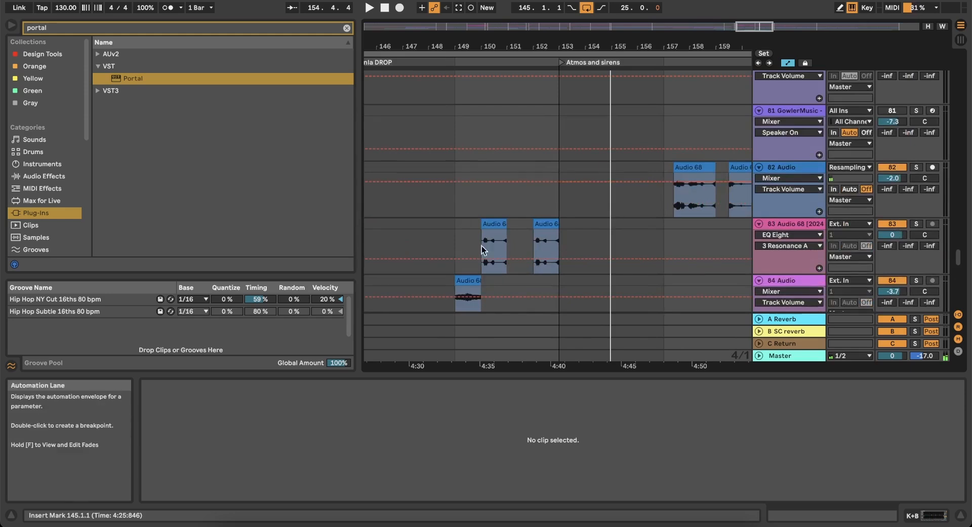
pyautogui.click(456, 235)
pyautogui.moveTo(457, 234); pyautogui.dragTo(556, 220)
pyautogui.hotkey('ctrl', 'd')
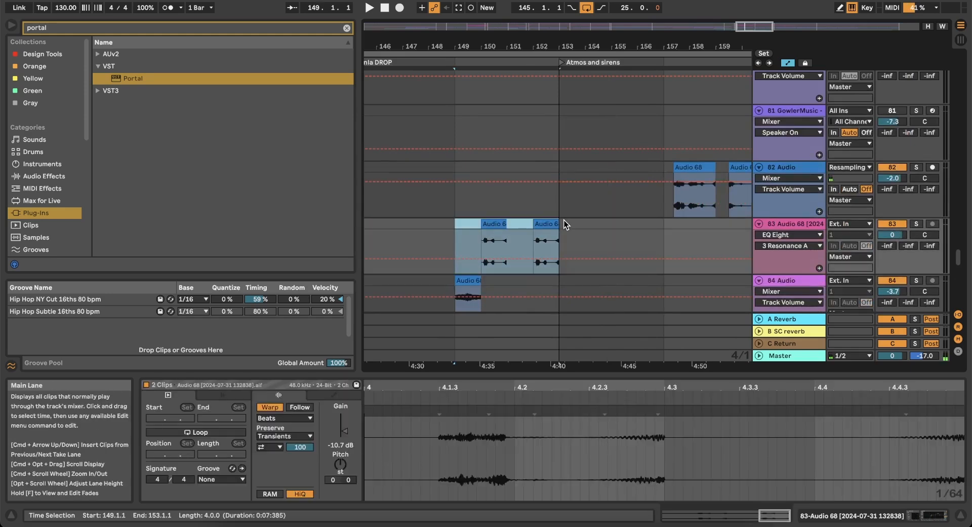
# Play briefly from bar 149 and delete the first Audio 68 clip on track 83, at bar 150.
pyautogui.click(491, 230)
pyautogui.press('space')
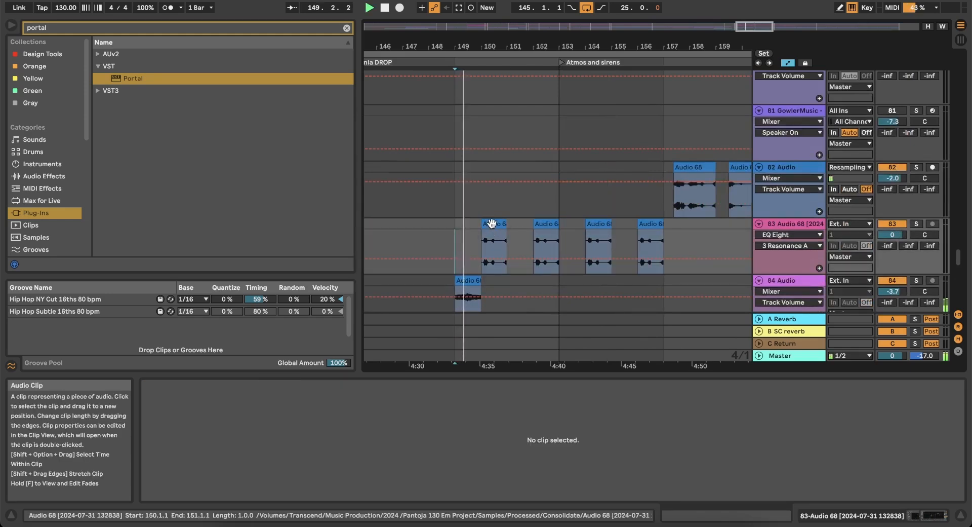
pyautogui.click(491, 224)
pyautogui.press('space')
pyautogui.press('Delete')
# Repeat the four-bar Audio 68 pattern from bars 153 to 157 on track 83 until the breakdown at bar 177.
pyautogui.moveTo(563, 222); pyautogui.dragTo(664, 221)
pyautogui.scroll(-5, 664, 220)
pyautogui.hotkey('ctrl', 'd')
pyautogui.hscroll(4, 664, 220)
pyautogui.hotkey('ctrl', 'd')
pyautogui.hotkey('ctrl', 'd')
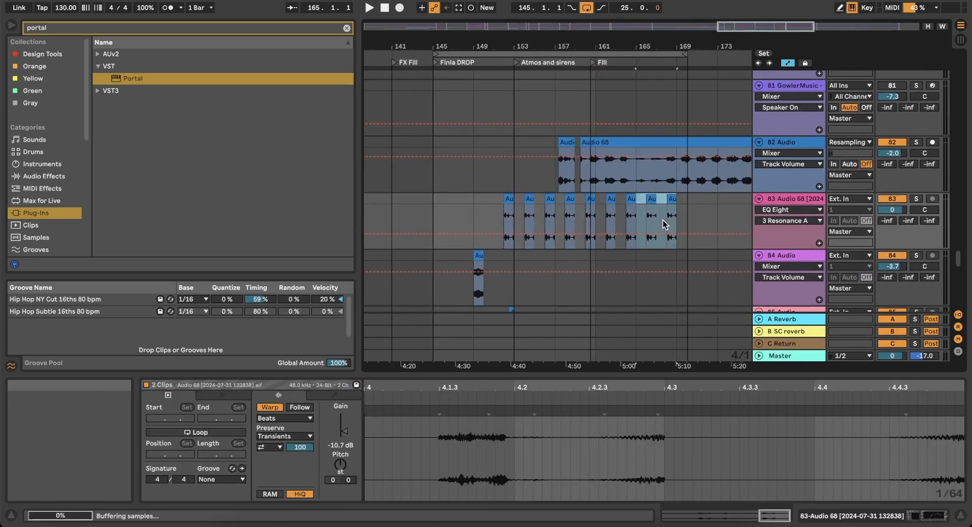
pyautogui.hscroll(3, 552, 219)
pyautogui.scroll(1, 552, 220)
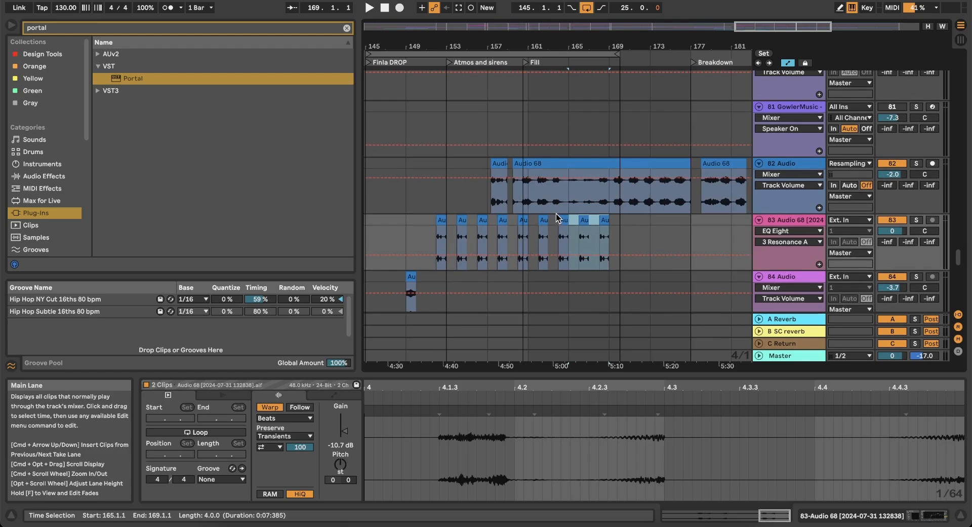
pyautogui.scroll(2, 556, 213)
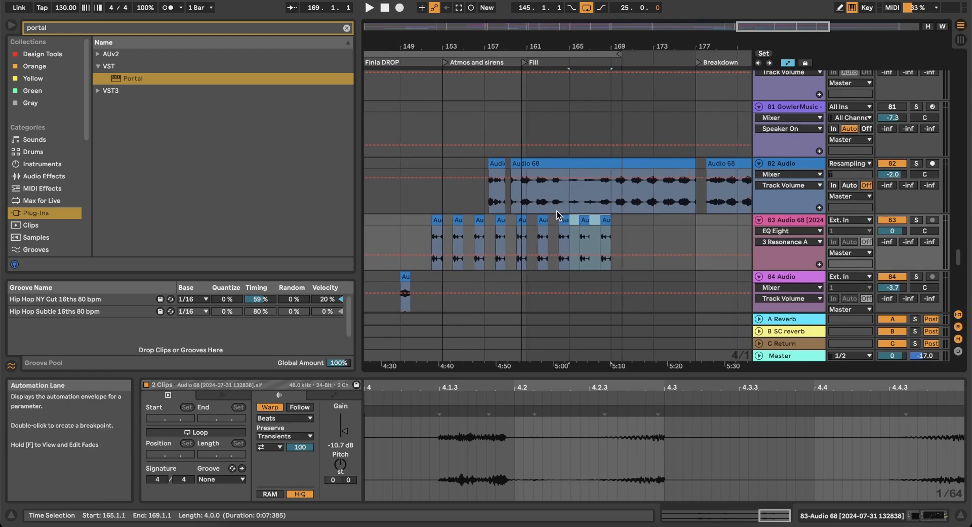
pyautogui.hotkey('ctrl', 'd')
pyautogui.hotkey('ctrl', 'd')
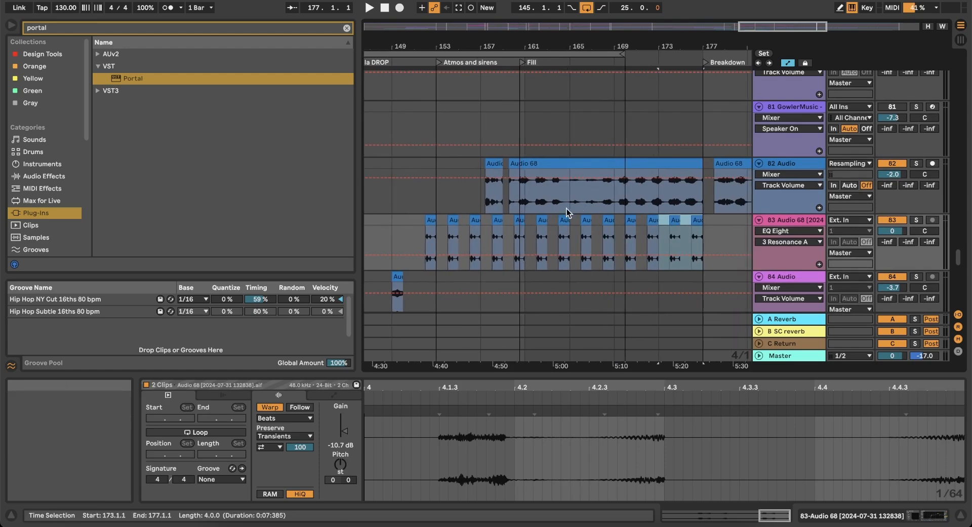
# Place the insert marker at bar 145 on track 83 and examine the Audio 68 clips on tracks 83 to 86.
pyautogui.hscroll(-5, 410, 225)
pyautogui.scroll(-1, 410, 225)
pyautogui.hscroll(-1, 399, 222)
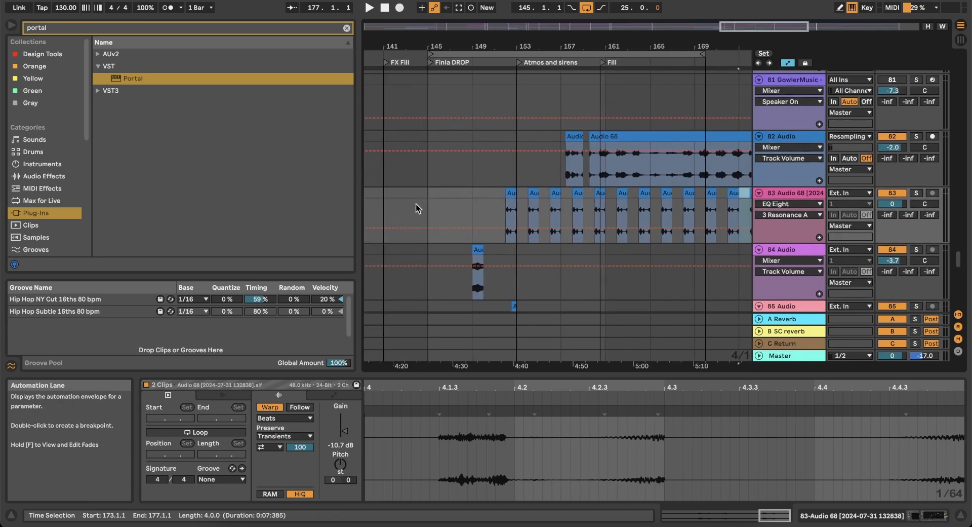
pyautogui.click(415, 203)
pyautogui.moveTo(425, 212); pyautogui.dragTo(523, 191)
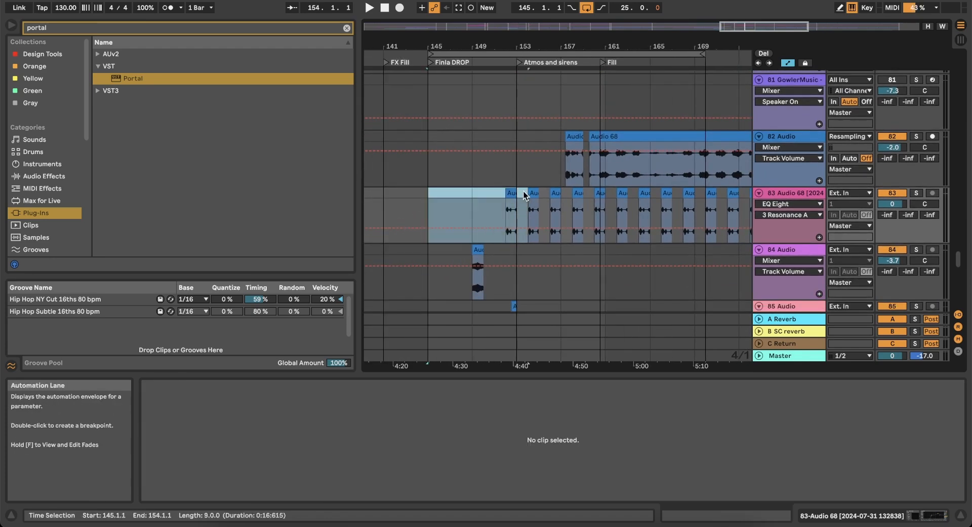
pyautogui.click(421, 205)
pyautogui.scroll(-8, 421, 206)
pyautogui.scroll(5, 422, 205)
pyautogui.hscroll(3, 422, 205)
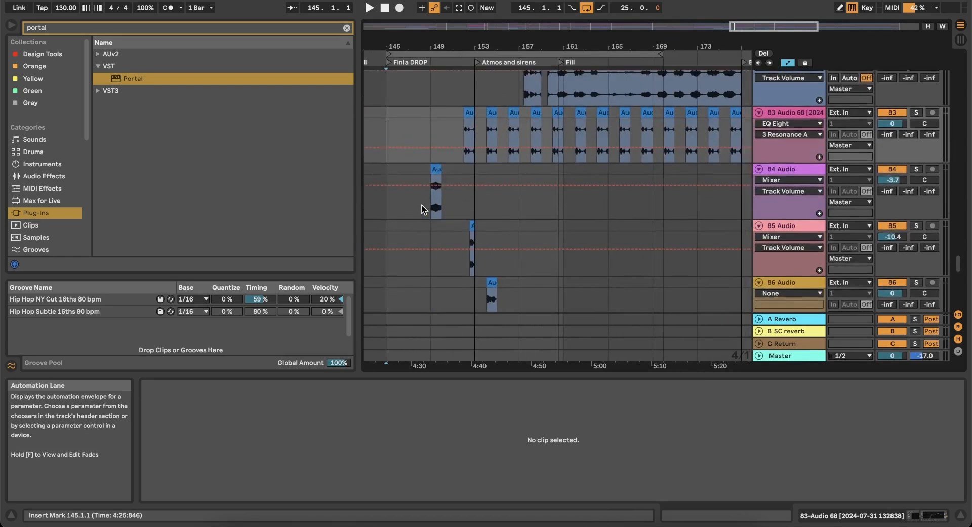
pyautogui.scroll(-3, 442, 102)
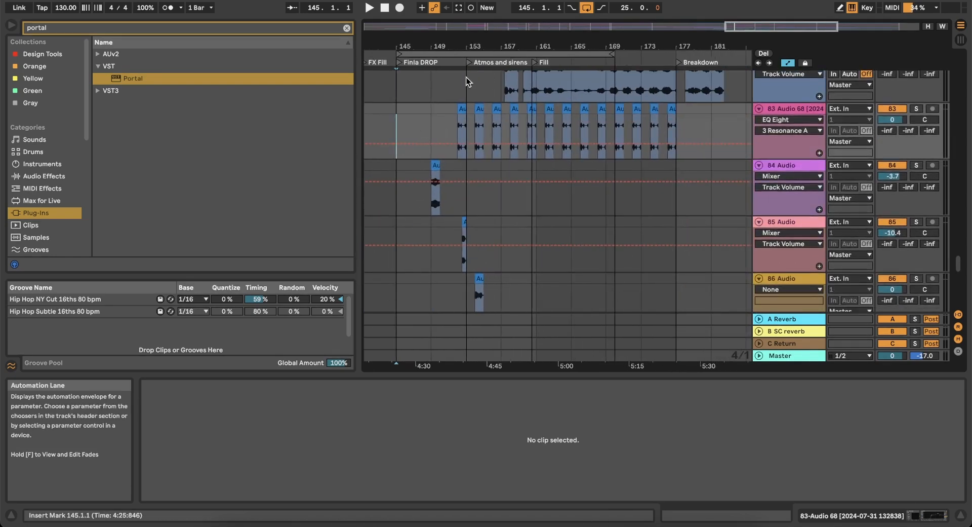